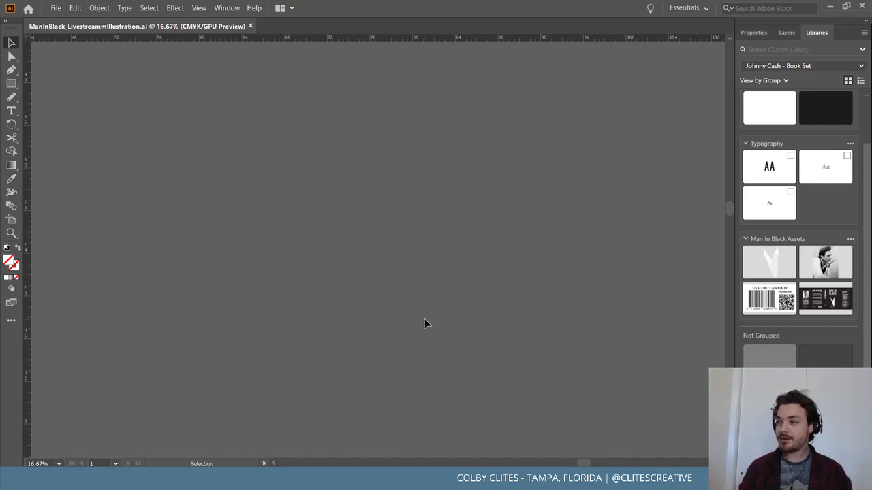
scroll(358, 299, "up", 3)
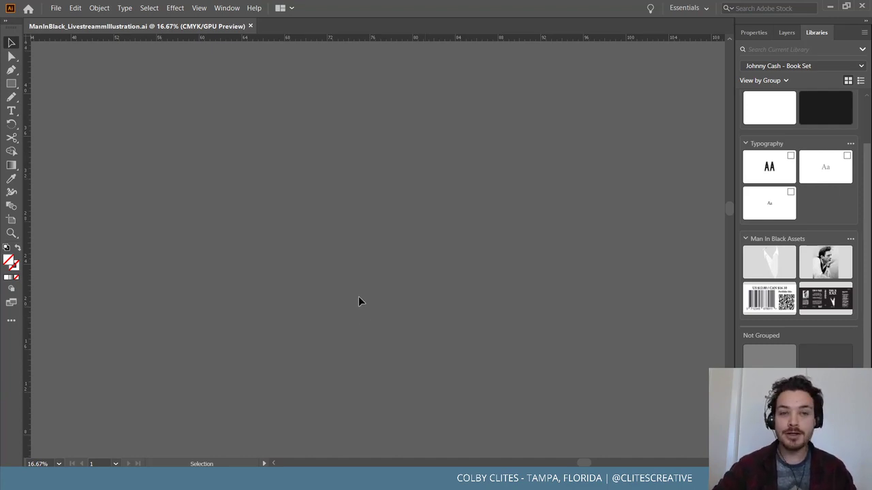
key("ctrl+minus")
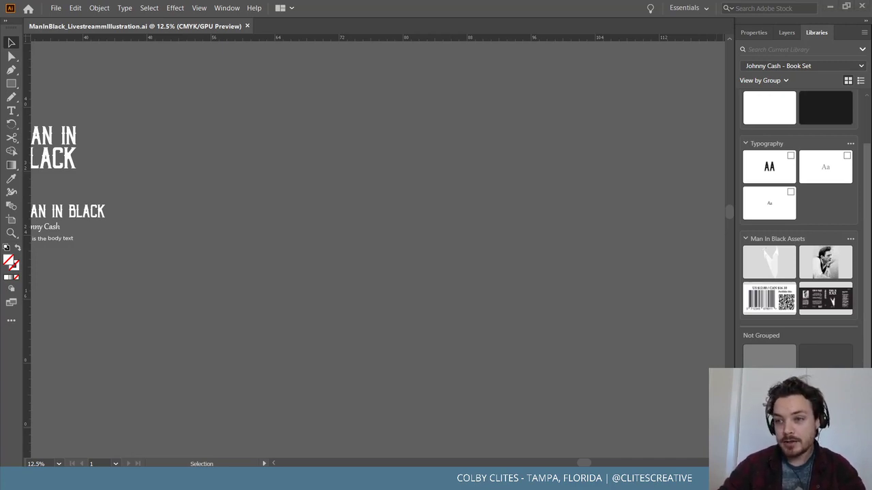
scroll(255, 273, "up", 1)
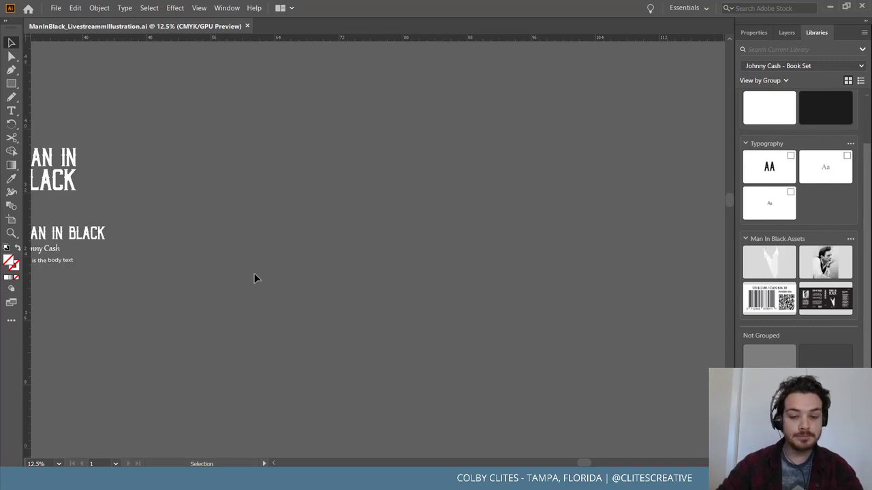
key("a")
key("v")
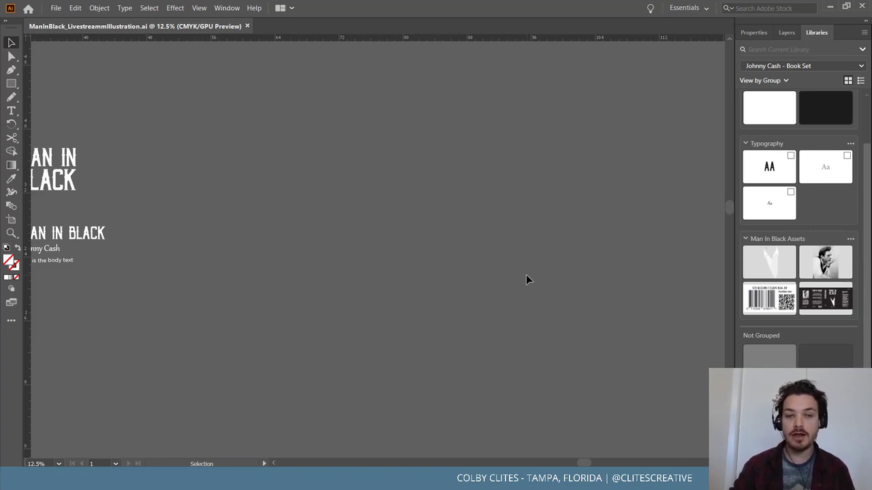
scroll(530, 278, "right", 3)
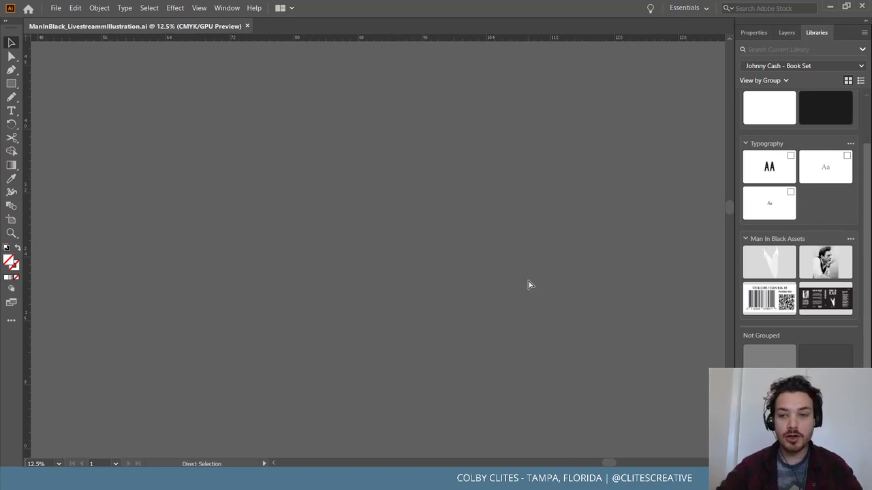
scroll(514, 290, "up", 1)
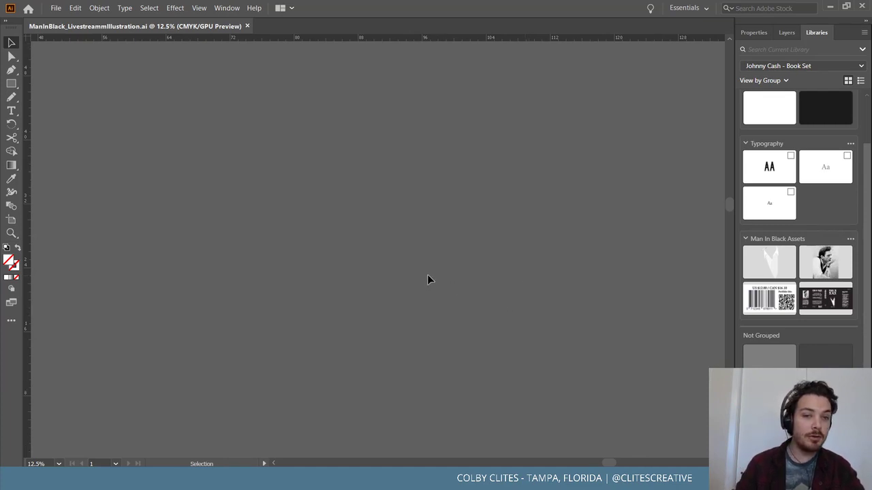
scroll(427, 276, "left", 6)
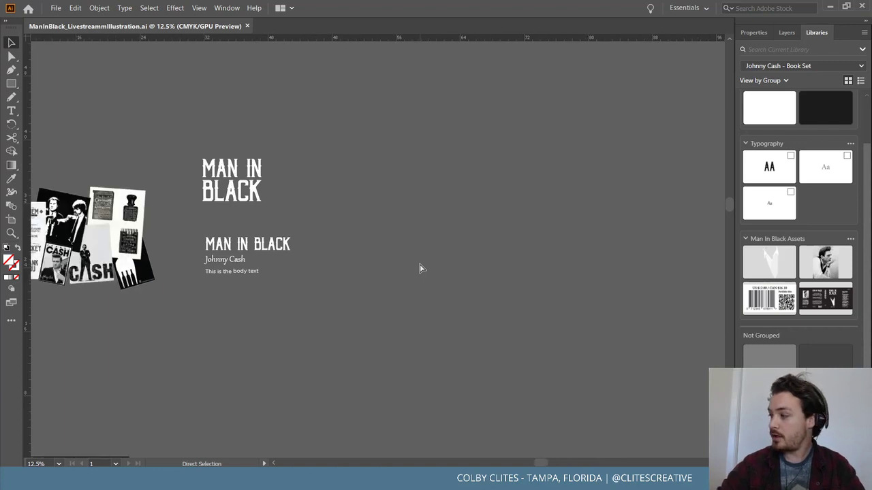
scroll(613, 299, "left", 2)
key("ctrl+minus")
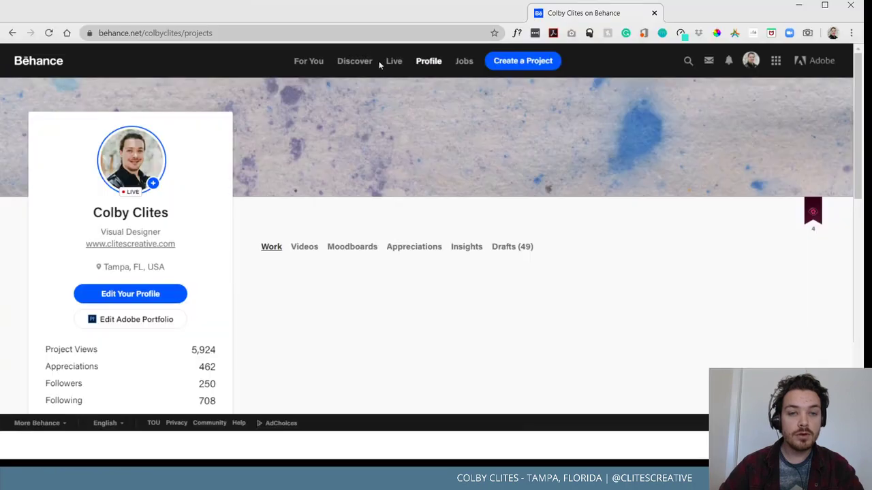
Switch to the Behance profile in the browser and open the Man In Black - Johnny Cash project
scroll(331, 271, "down", 2)
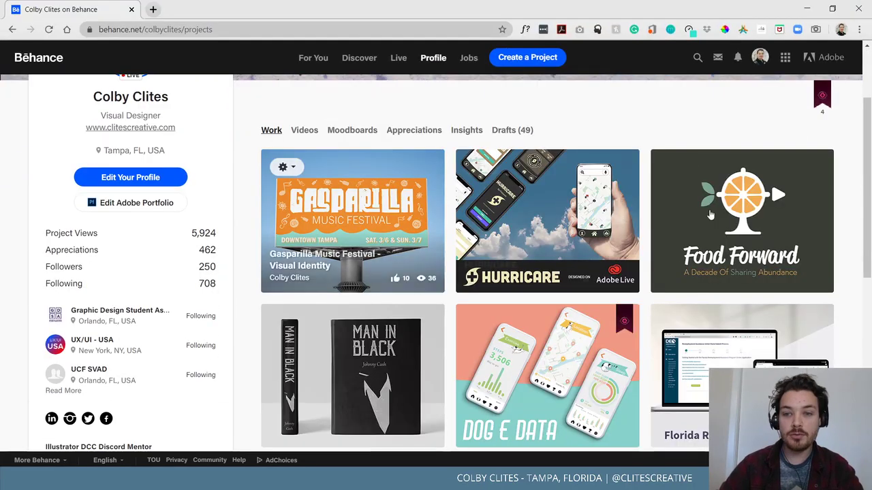
scroll(395, 312, "down", 2)
left_click(327, 250)
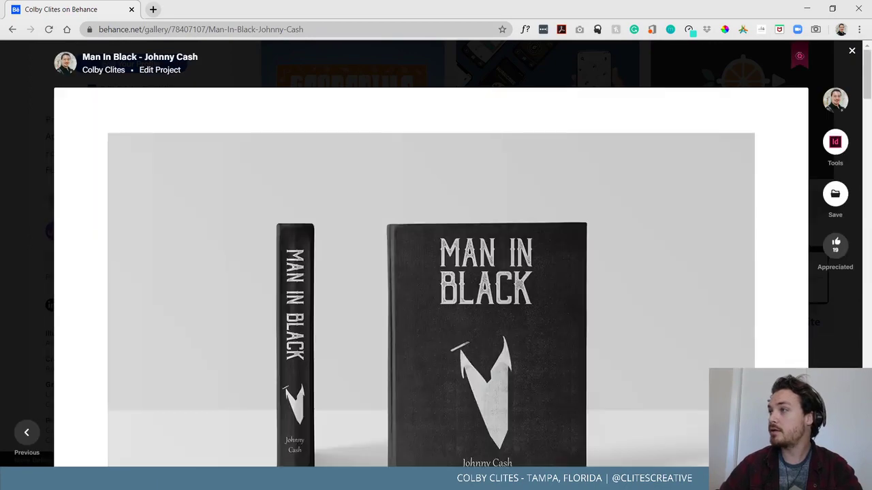
Examine the project's book cover mockup, inside page spreads and full jacket layout, down to the Process Work section
scroll(582, 252, "down", 2)
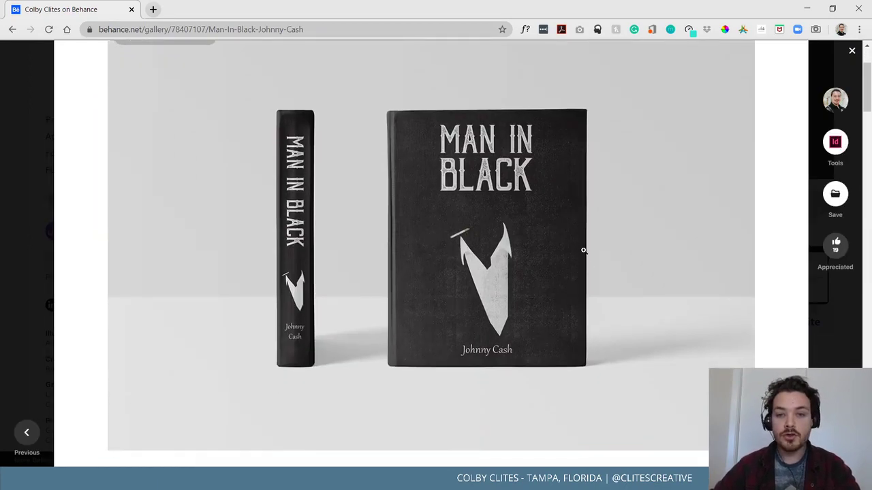
scroll(600, 271, "down", 1)
scroll(623, 272, "up", 2)
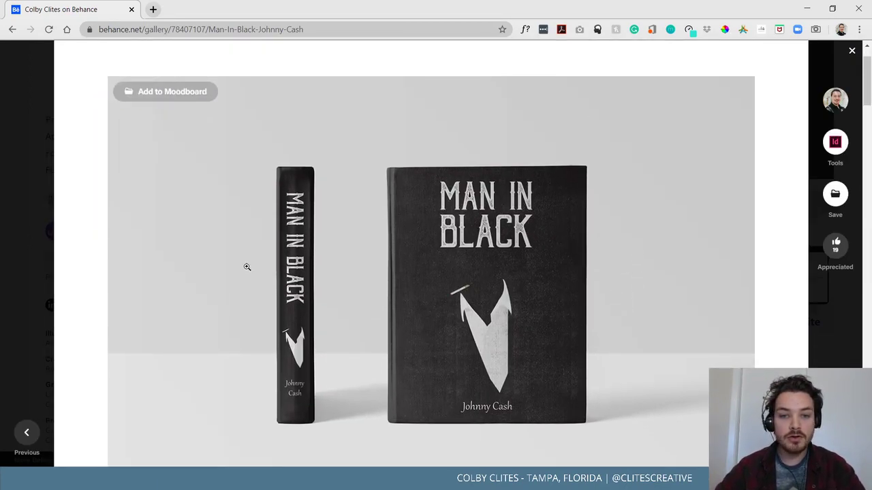
scroll(572, 265, "down", 7)
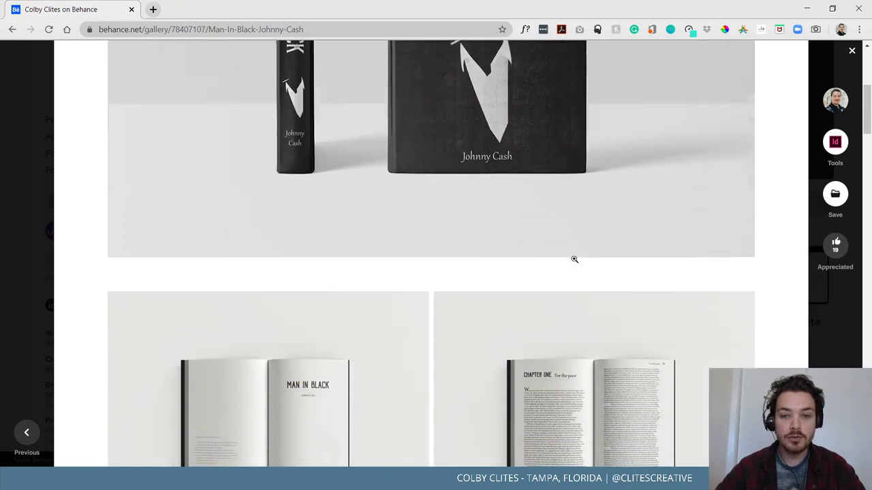
scroll(673, 263, "up", 5)
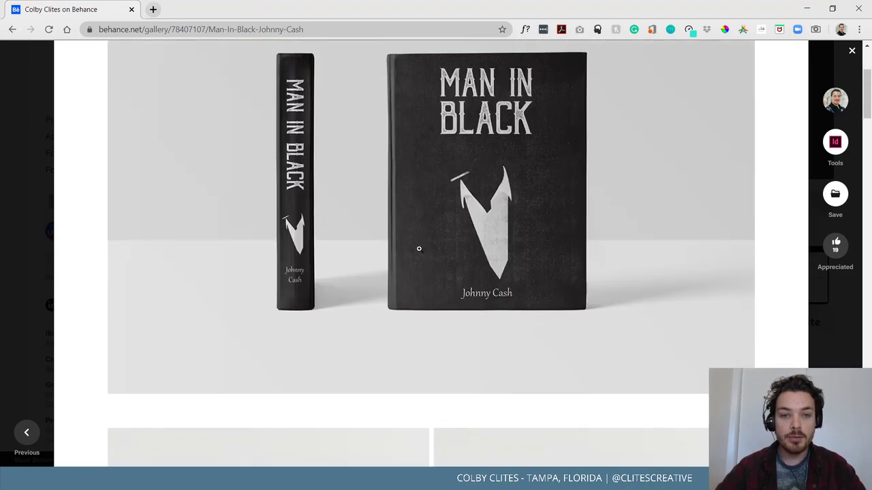
scroll(565, 270, "down", 5)
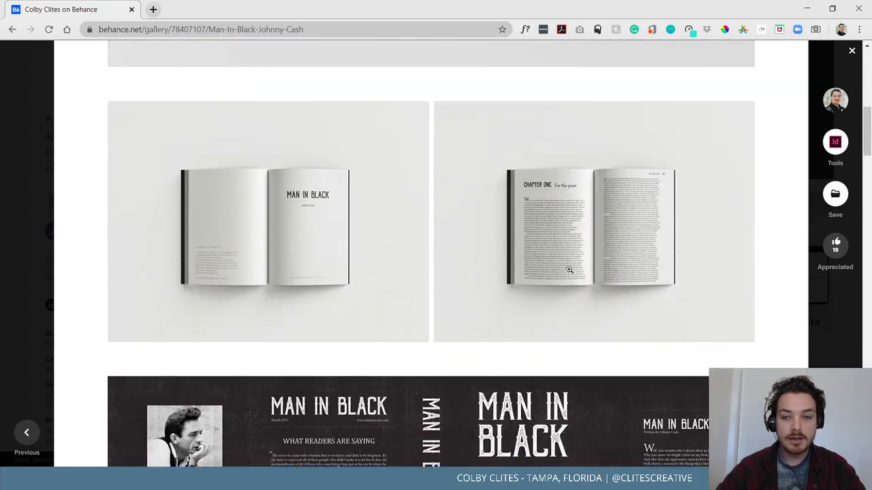
scroll(412, 258, "down", 4)
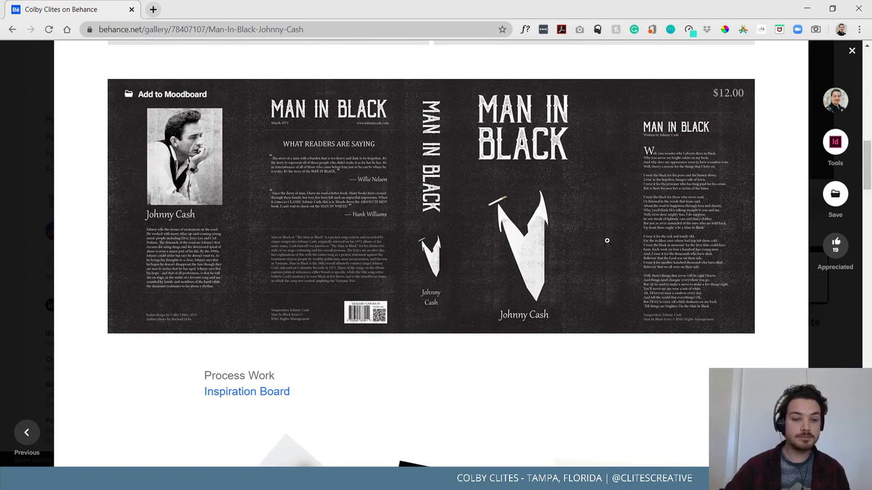
scroll(463, 238, "down", 3)
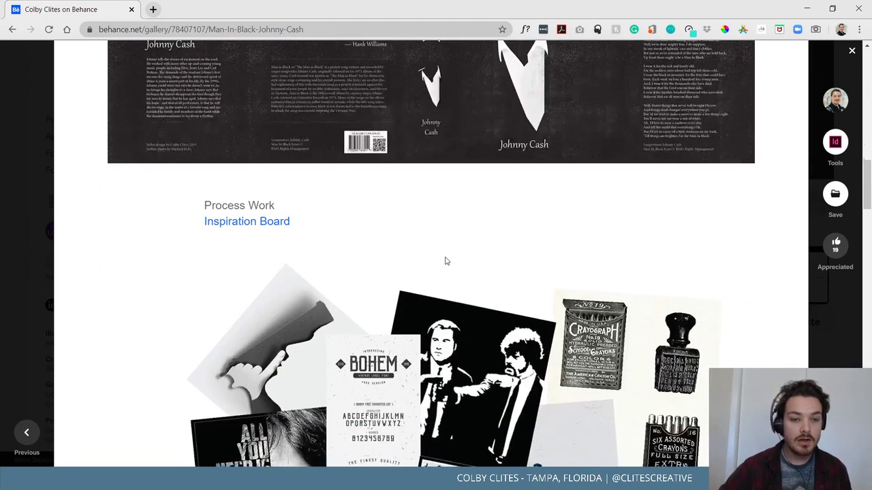
Open the Inspiration Board link under Process Work in a new browser tab and switch to that tab
right_click(247, 227)
left_click(286, 230)
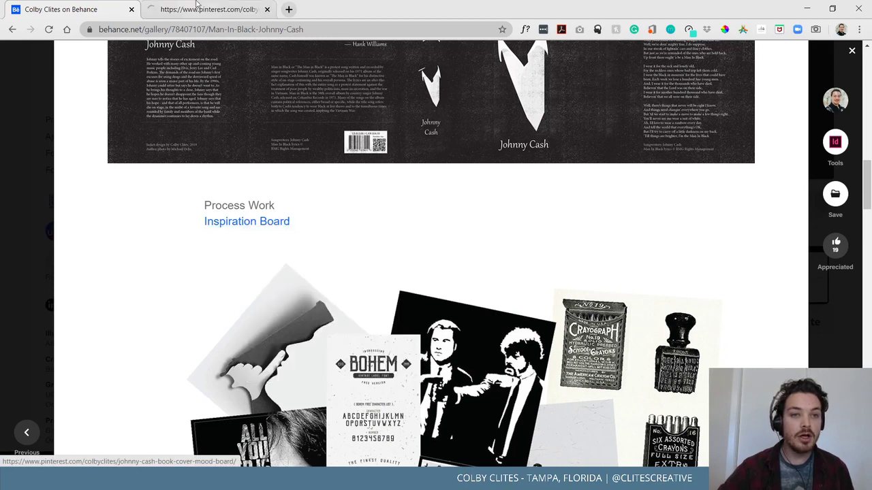
left_click(201, 10)
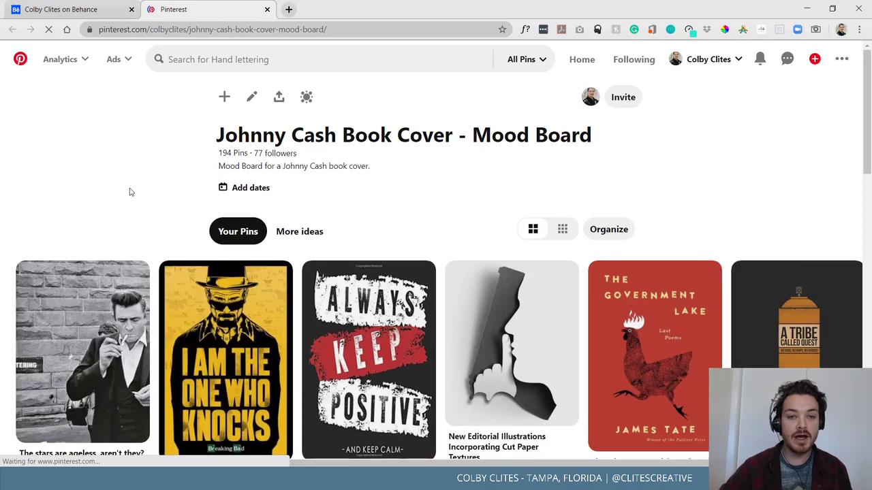
Look through the Johnny Cash Book Cover mood board's portrait, poster and book cover pins, ending back at its beginning
scroll(114, 176, "down", 1)
scroll(102, 163, "down", 10)
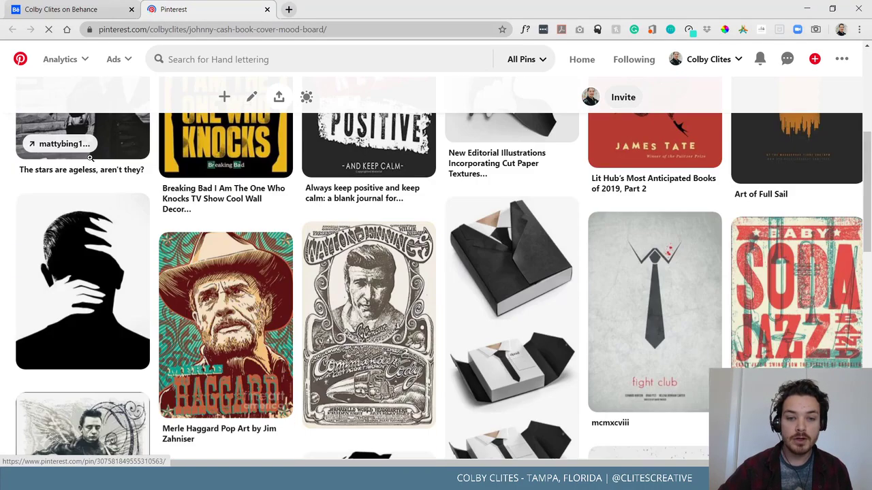
scroll(95, 173, "up", 5)
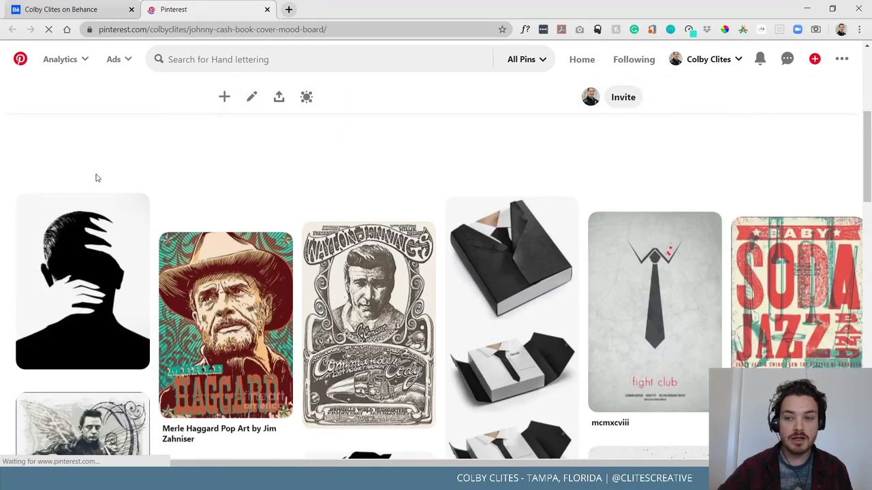
scroll(95, 173, "down", 10)
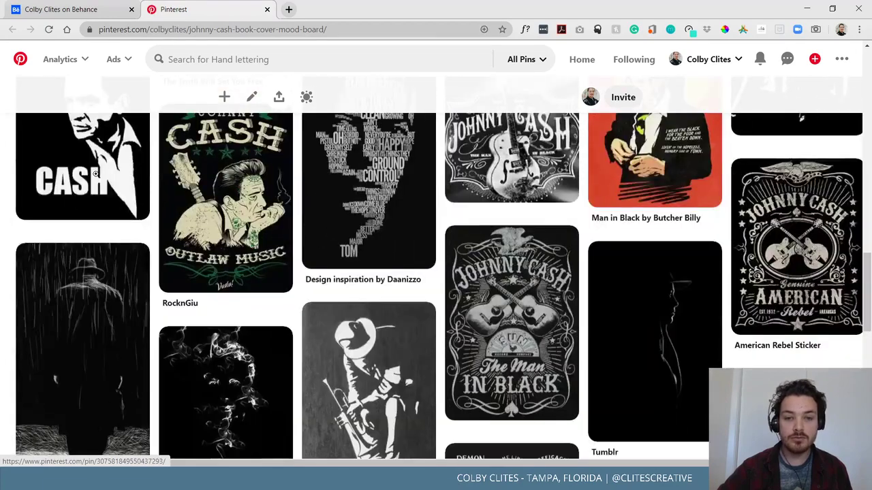
scroll(95, 174, "up", 6)
scroll(96, 173, "up", 4)
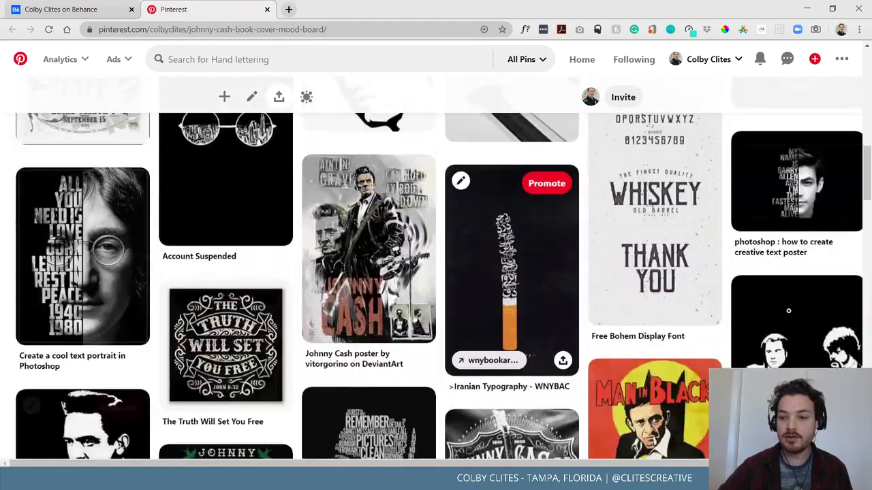
scroll(351, 344, "up", 4)
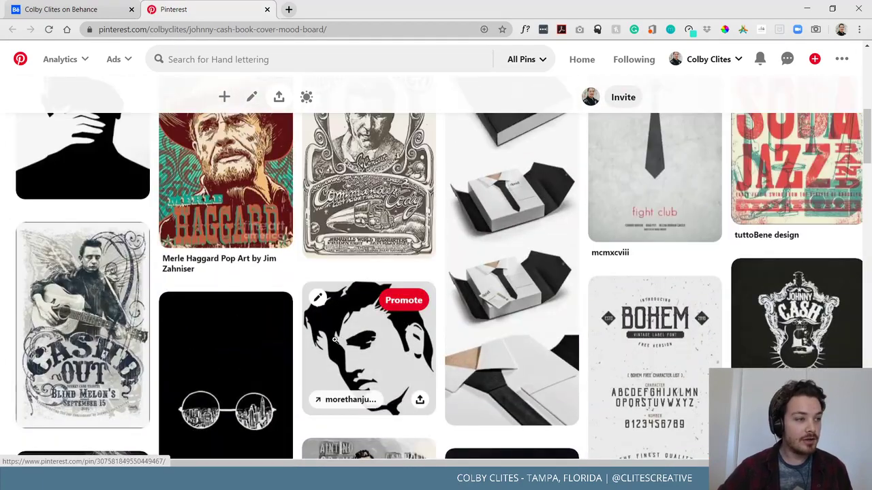
scroll(334, 341, "up", 7)
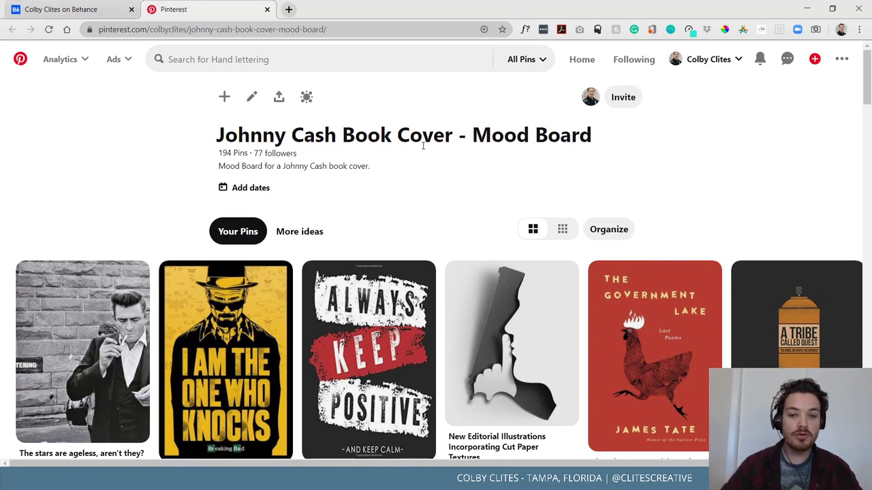
Browse the mood board's lettering and vintage packaging pins, and open the yellow Crayola Gold Medal crayon box pin
scroll(426, 153, "down", 15)
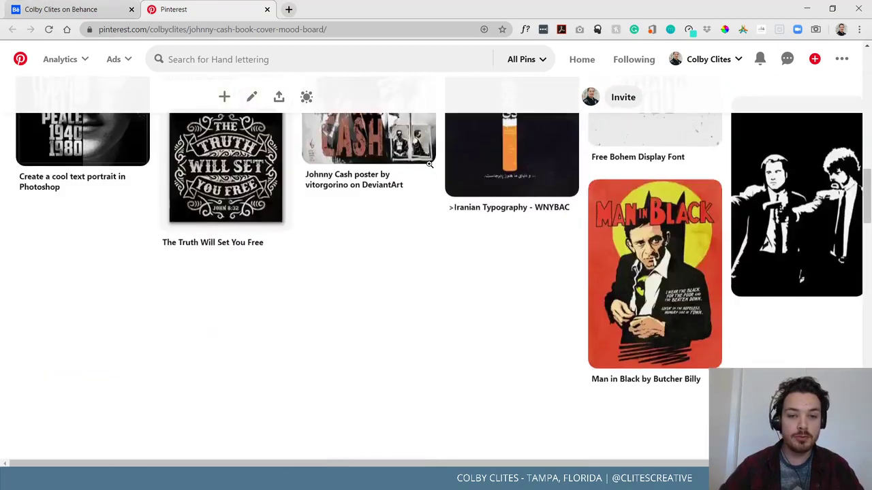
scroll(429, 165, "down", 15)
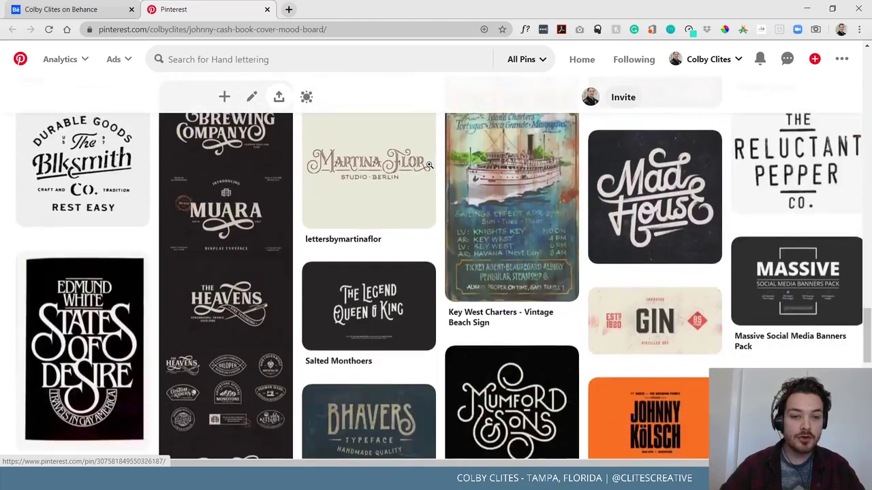
scroll(429, 165, "down", 15)
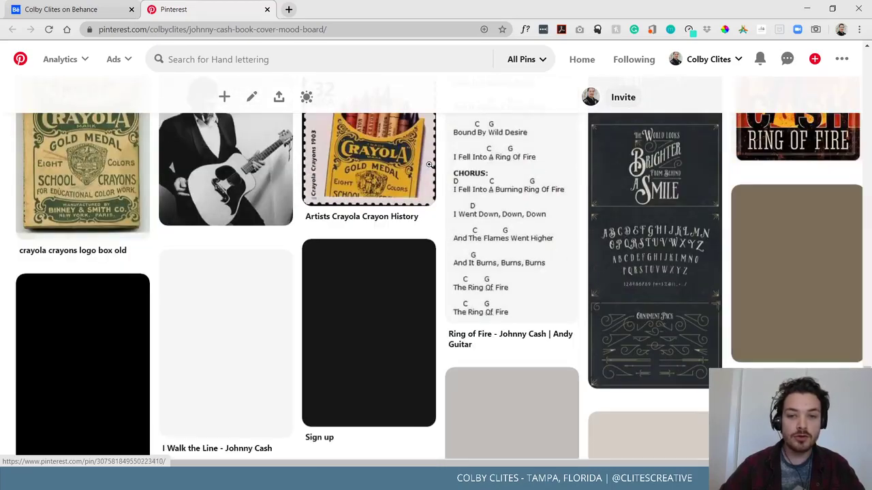
scroll(429, 164, "up", 3)
scroll(238, 149, "down", 2)
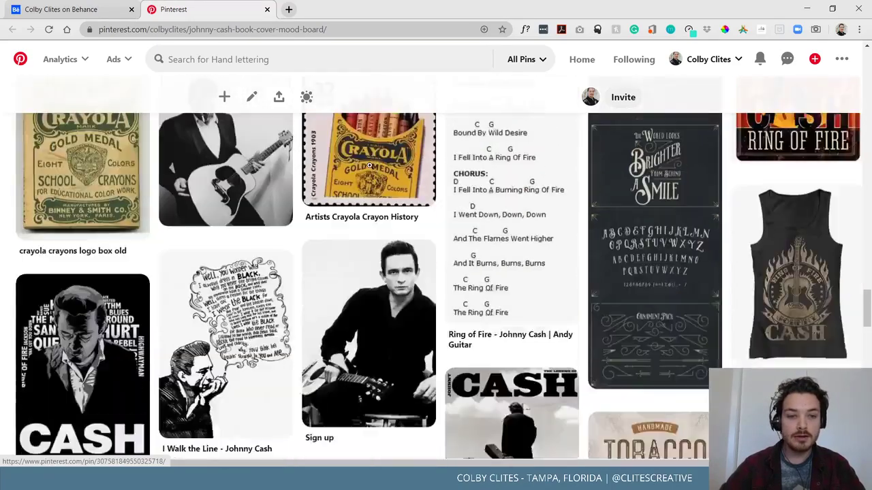
scroll(238, 148, "down", 4)
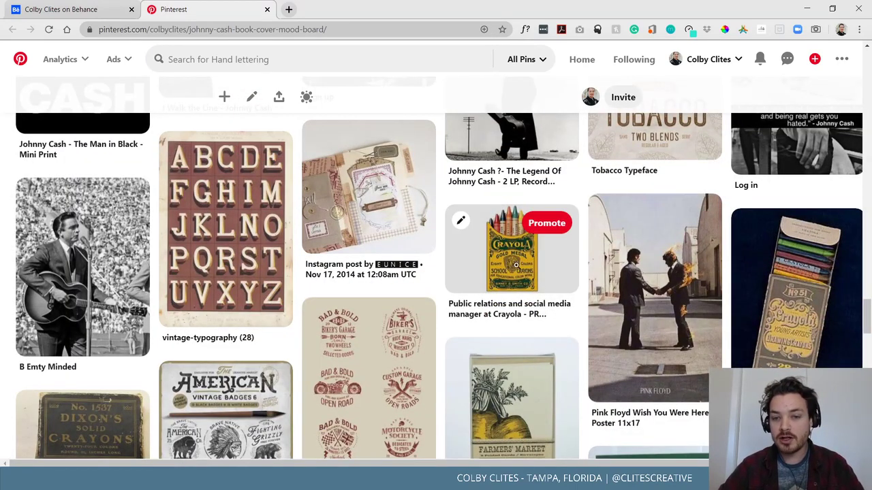
left_click(523, 268)
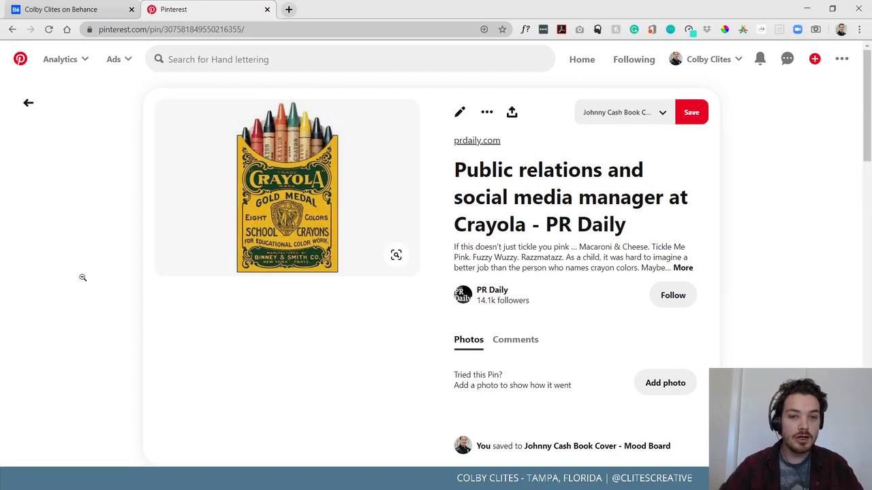
Return from the crayon box pin to the mood board and review the first rows of pins
left_click(68, 240)
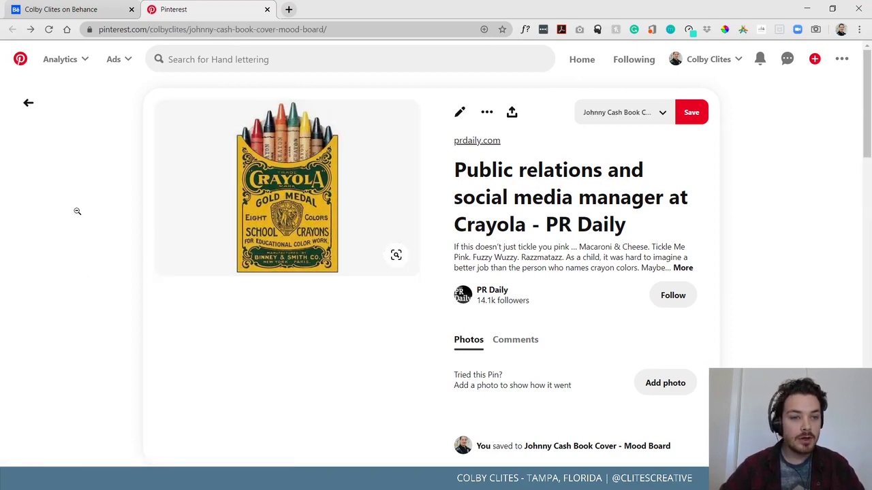
scroll(92, 198, "down", 2)
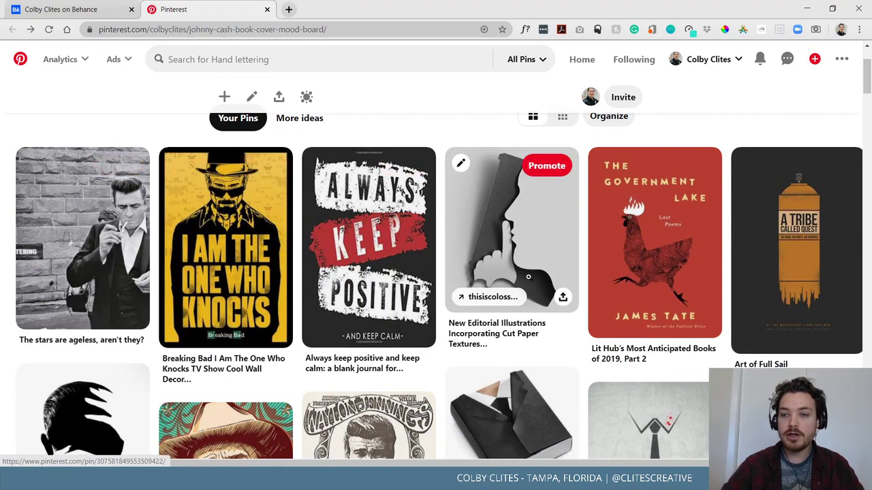
scroll(517, 293, "down", 2)
scroll(518, 293, "up", 3)
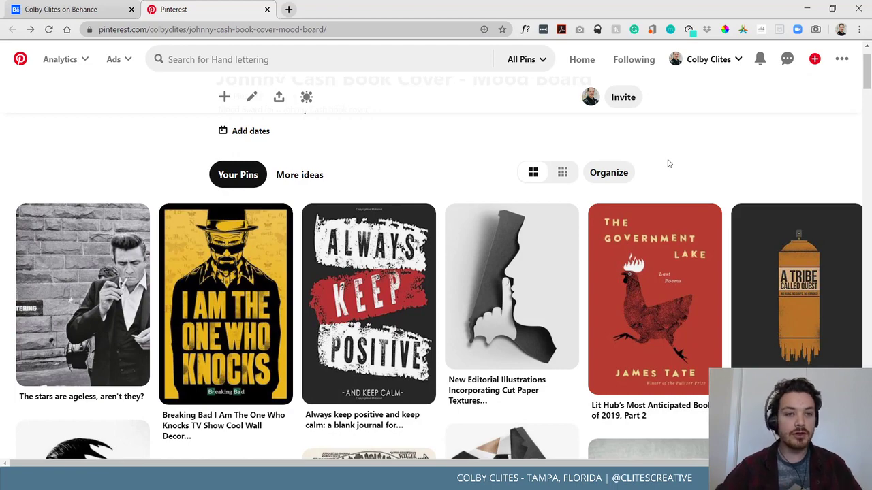
Close the Pinterest mood board and view the inspiration collage in the Behance project's Process Work section
left_click(268, 12)
scroll(508, 210, "down", 3)
scroll(644, 203, "up", 1)
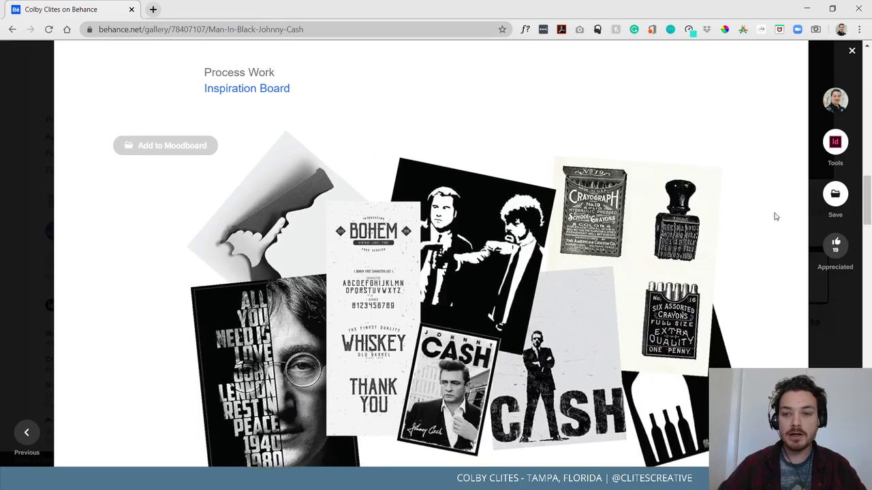
Examine the inspiration collage and the hand-drawn Man In Black cover thumbnails under Sketches in the Behance project
scroll(774, 217, "down", 1)
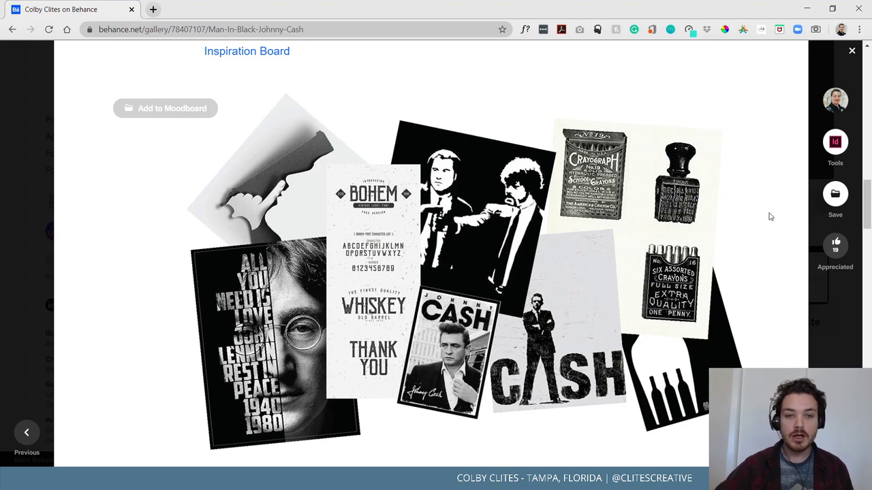
scroll(740, 207, "down", 1)
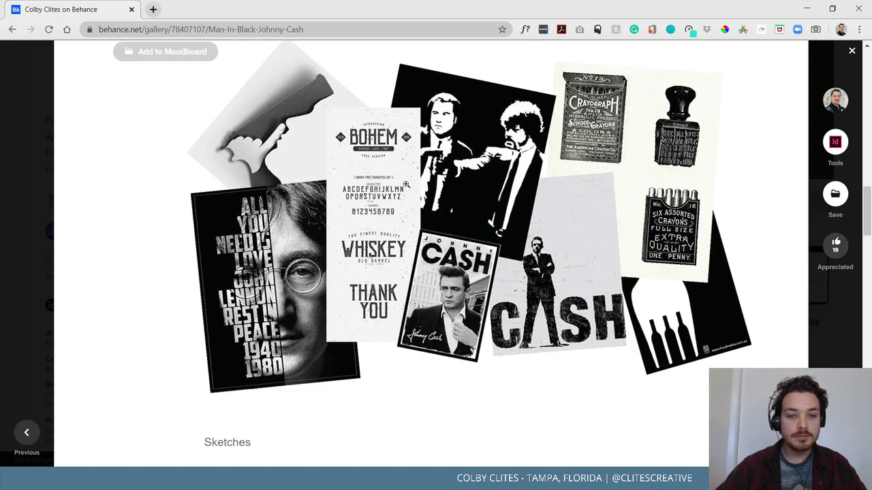
scroll(407, 184, "down", 5)
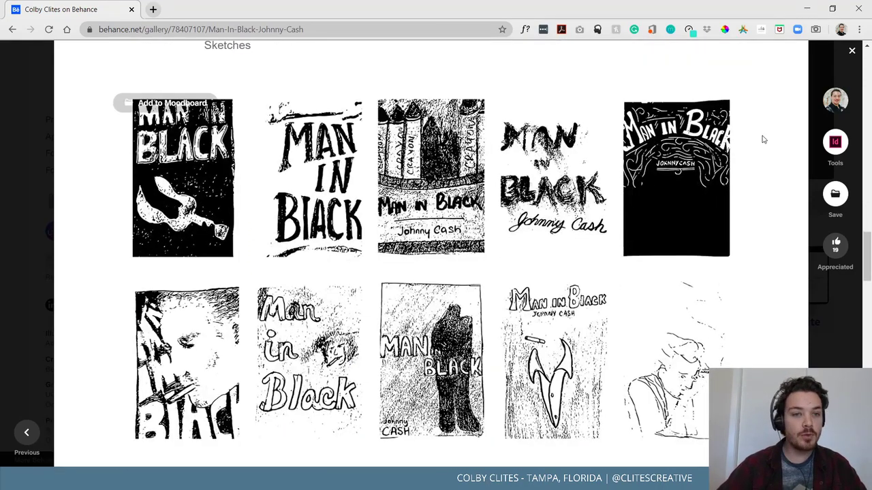
scroll(765, 138, "down", 2)
scroll(765, 138, "up", 2)
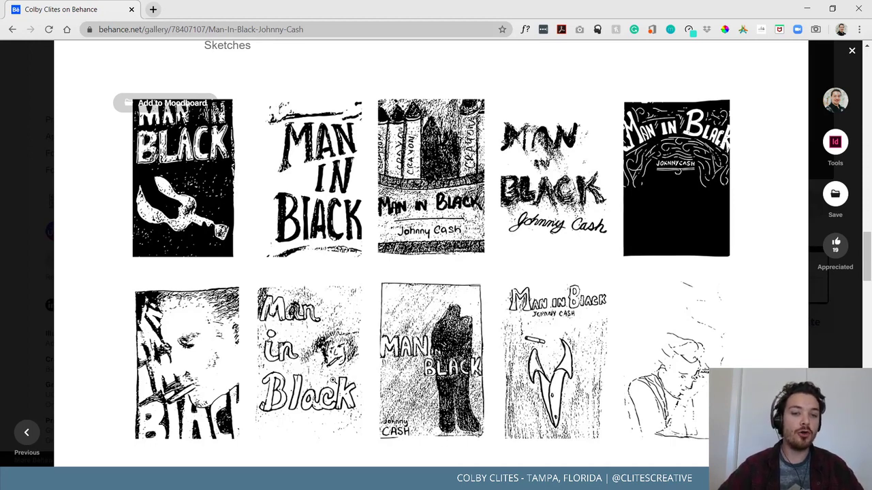
scroll(330, 408, "down", 1)
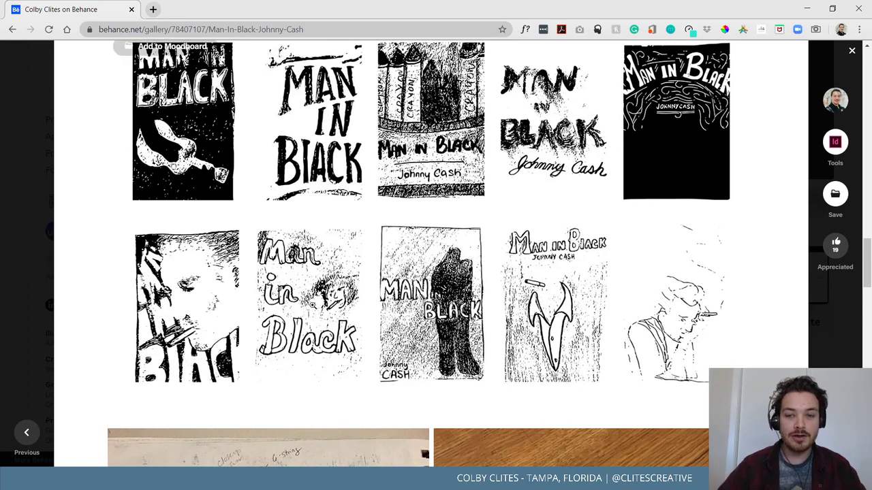
scroll(321, 305, "up", 1)
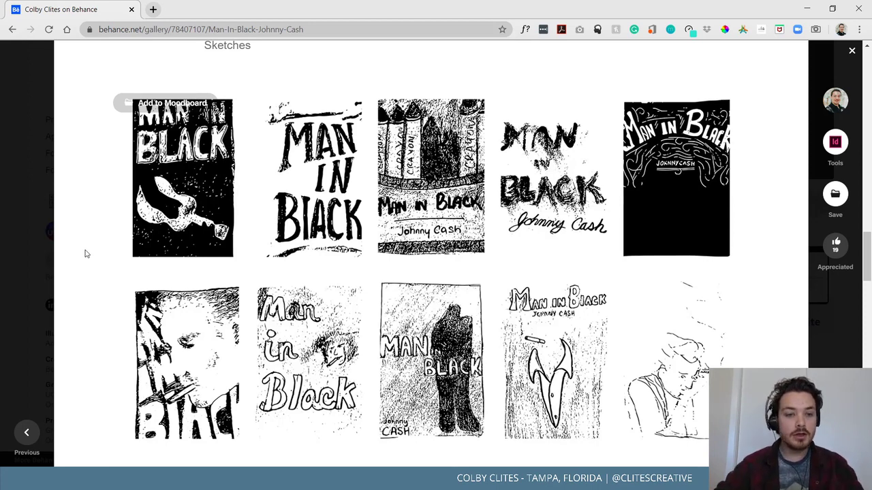
scroll(83, 254, "down", 2)
scroll(83, 253, "up", 2)
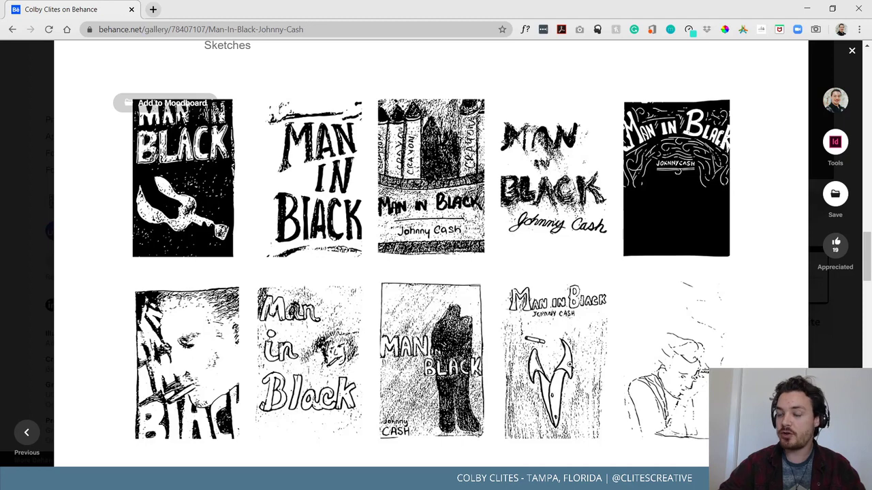
Examine the handwritten Johnny Cash mind map and the photographed black cover sketch with the collar drawing
scroll(554, 327, "down", 7)
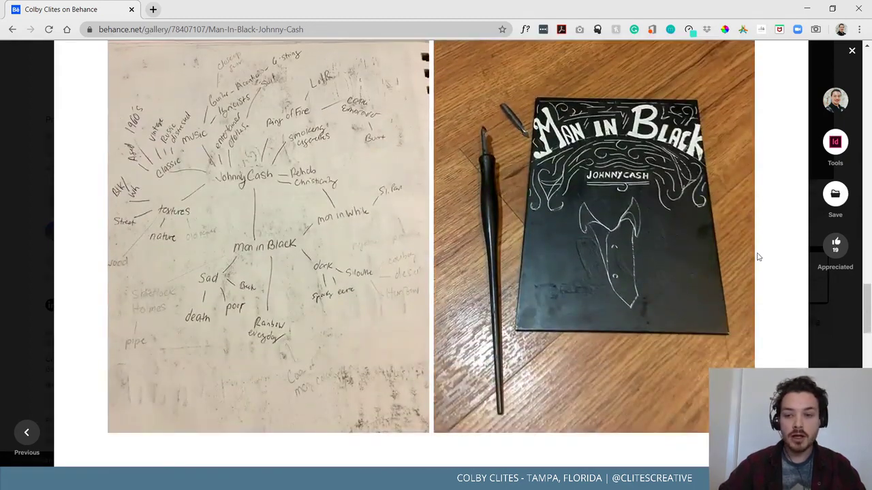
scroll(776, 265, "up", 1)
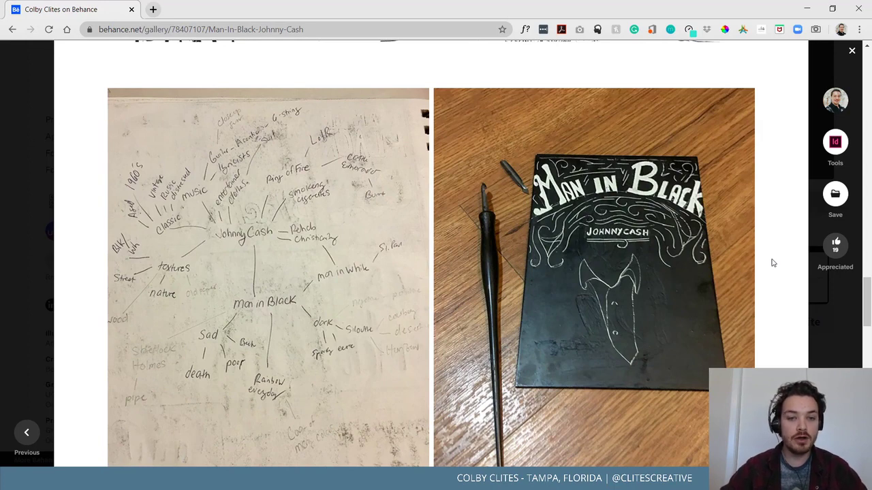
scroll(773, 306, "down", 1)
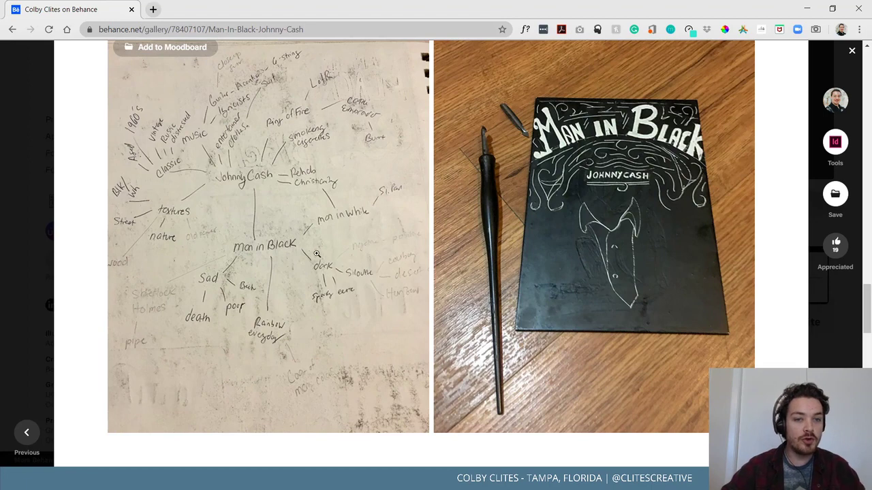
scroll(326, 245, "up", 1)
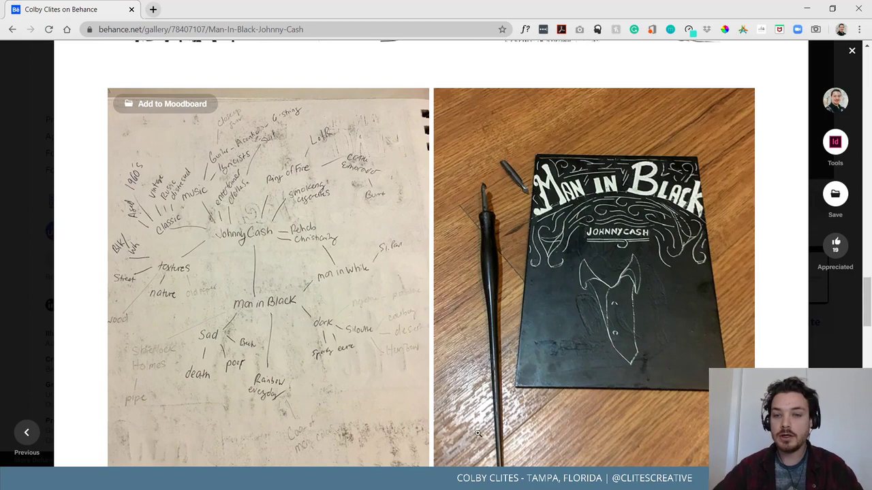
scroll(682, 335, "down", 2)
scroll(682, 336, "up", 1)
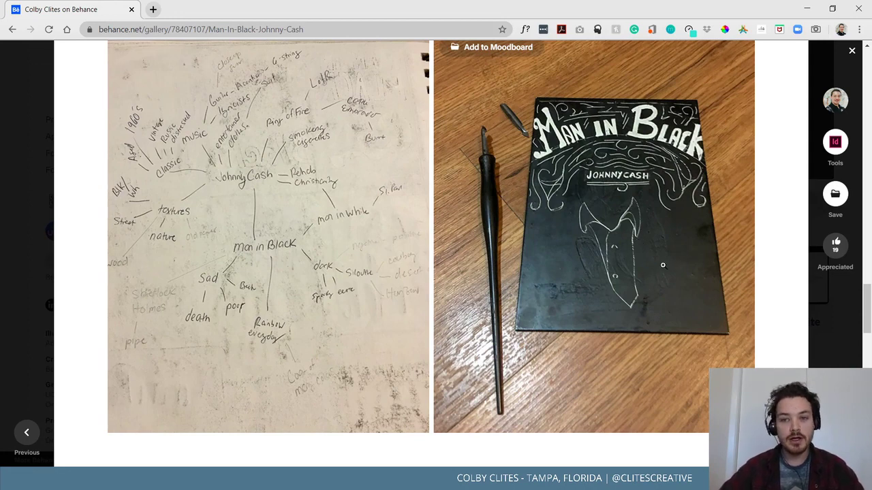
scroll(689, 329, "up", 1)
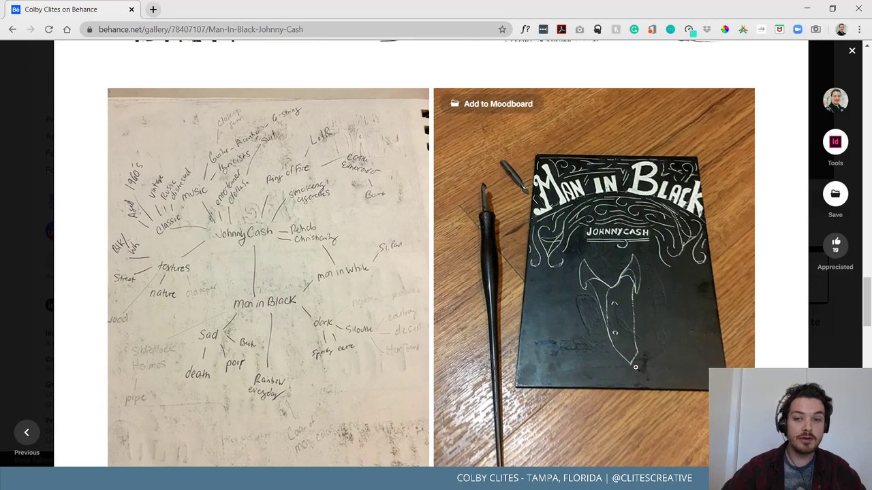
Compare the finished full book jacket layout with the inspiration collage in the Process Work section
scroll(635, 368, "up", 10)
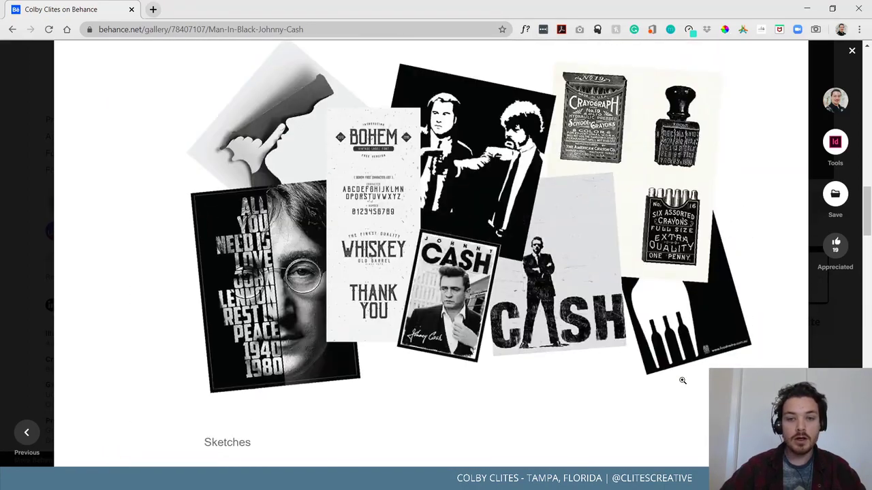
scroll(682, 381, "up", 7)
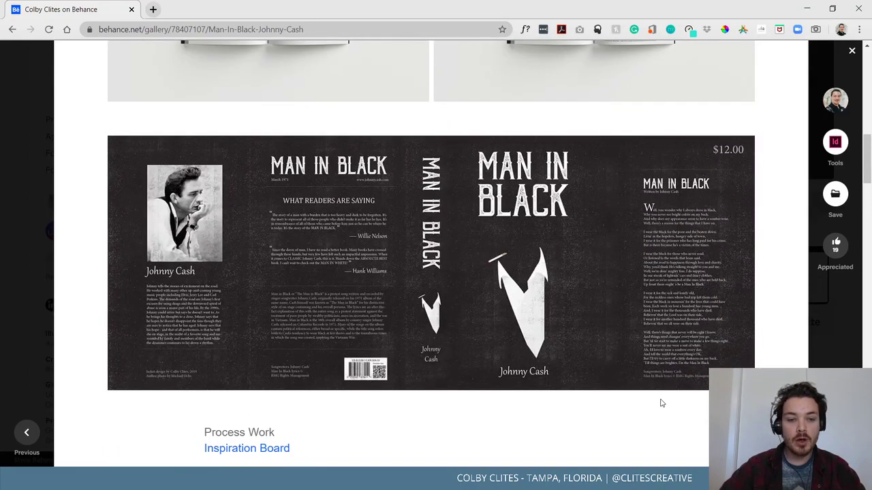
scroll(660, 403, "down", 1)
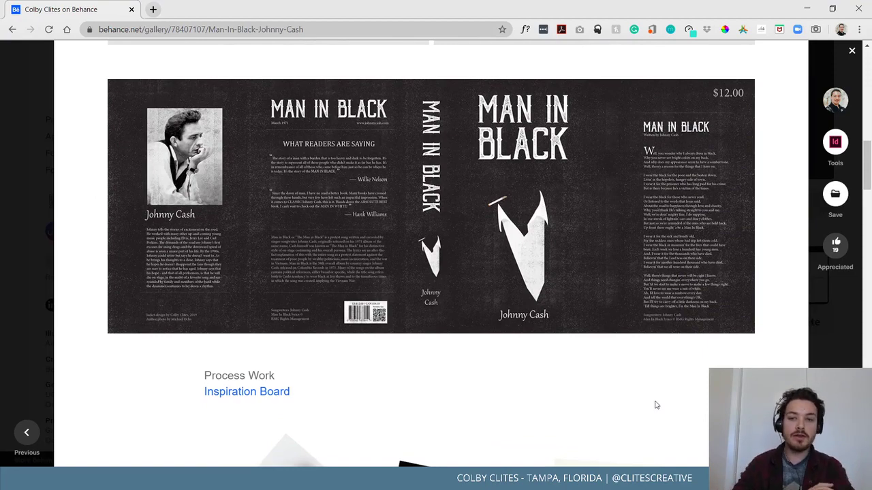
scroll(634, 418, "down", 5)
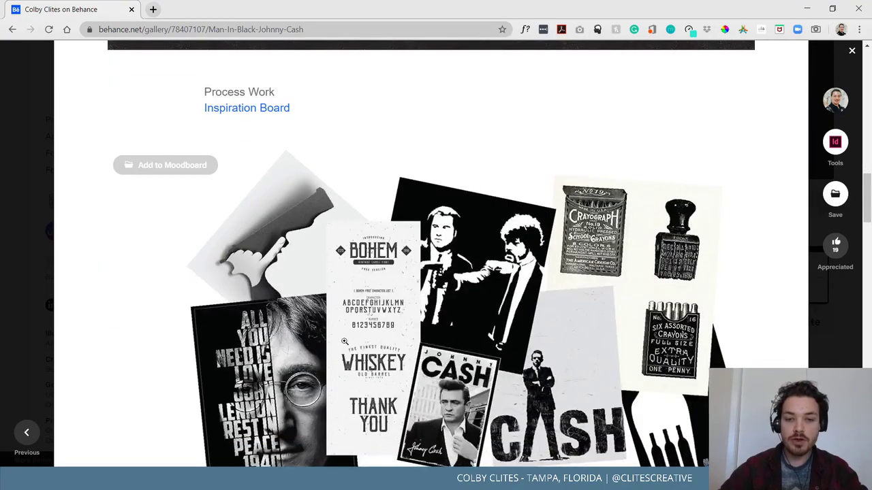
scroll(444, 330, "down", 2)
scroll(445, 321, "down", 5)
scroll(477, 327, "up", 10)
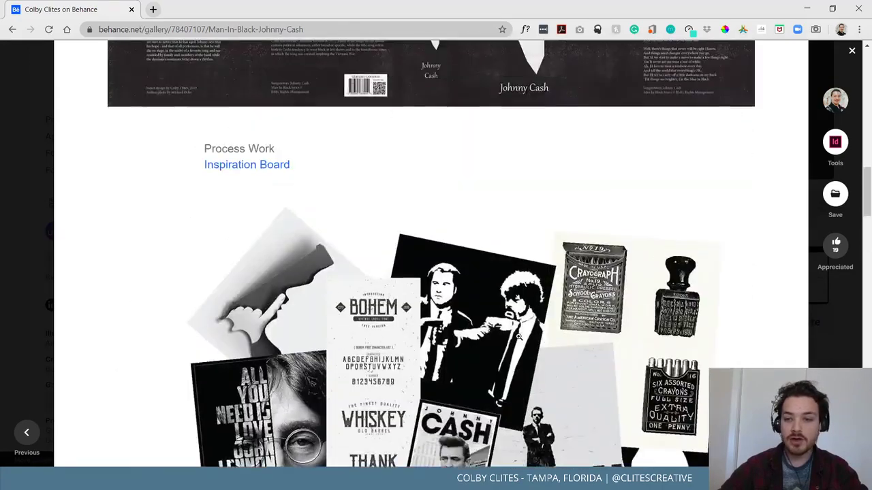
scroll(470, 292, "down", 3)
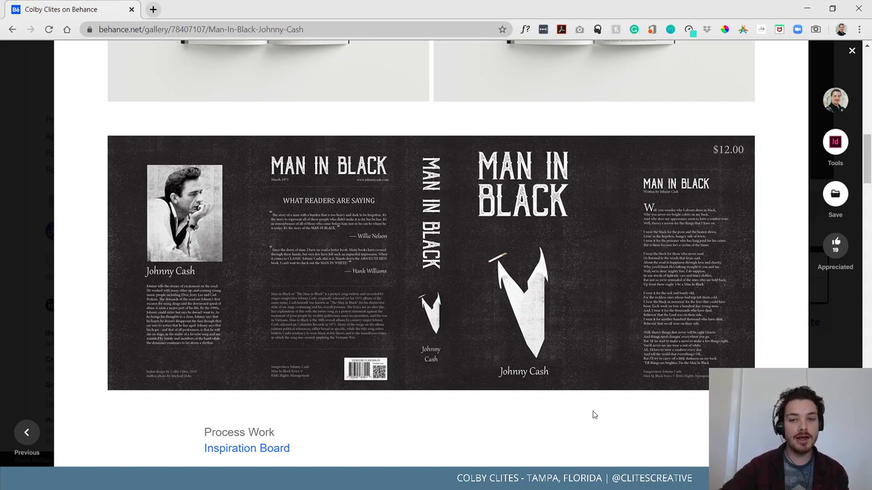
scroll(594, 414, "down", 5)
scroll(488, 295, "up", 7)
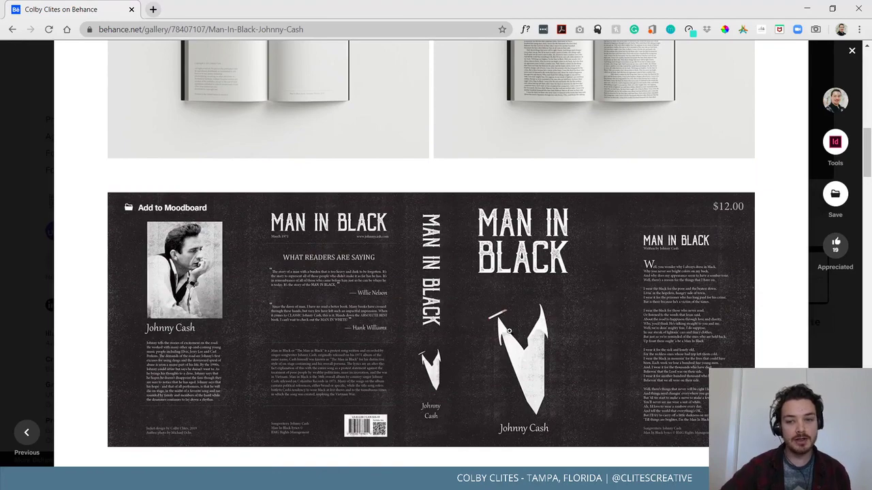
View the full book jacket enlarged, close it, and return to the book mockup at the project's beginning
left_click(521, 333)
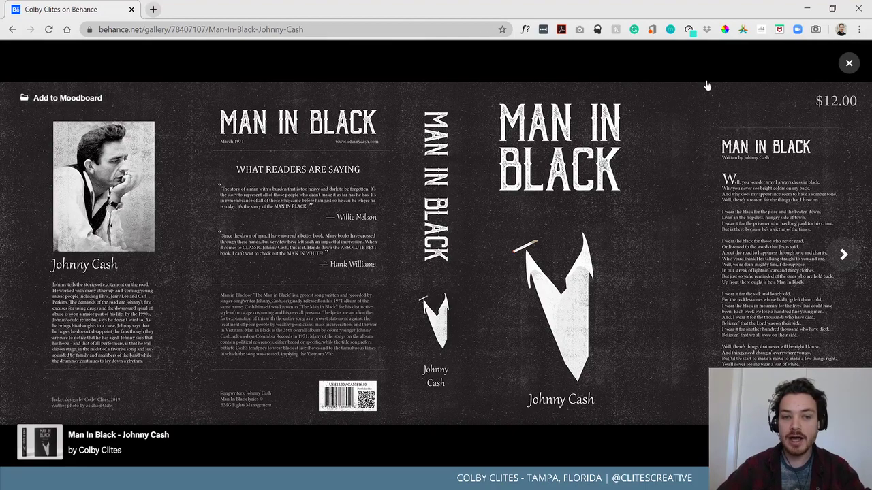
left_click(849, 64)
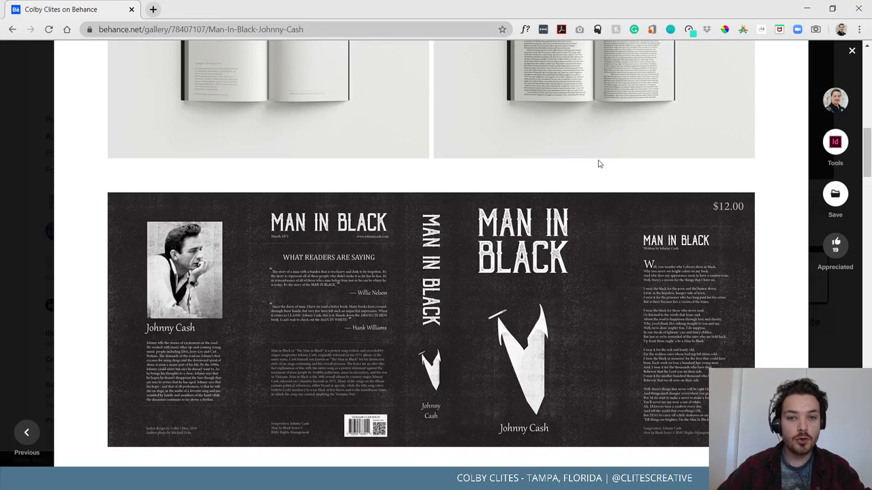
scroll(596, 179, "up", 10)
scroll(739, 273, "up", 5)
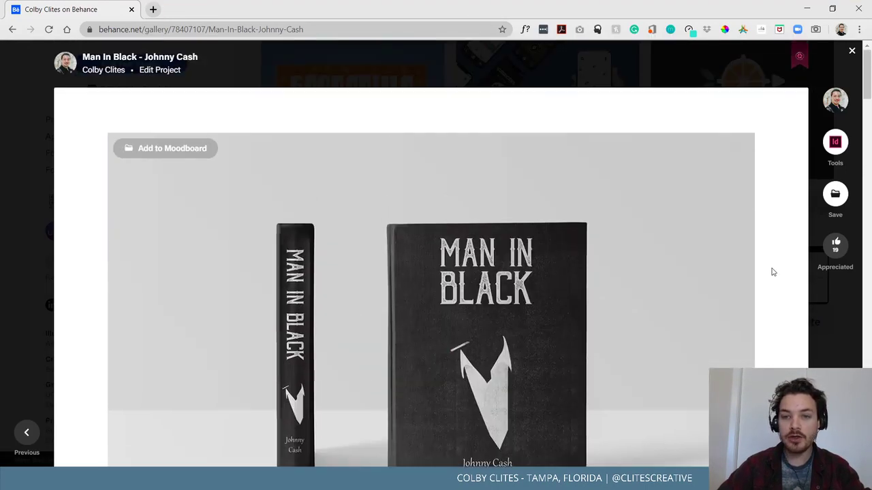
scroll(773, 271, "down", 3)
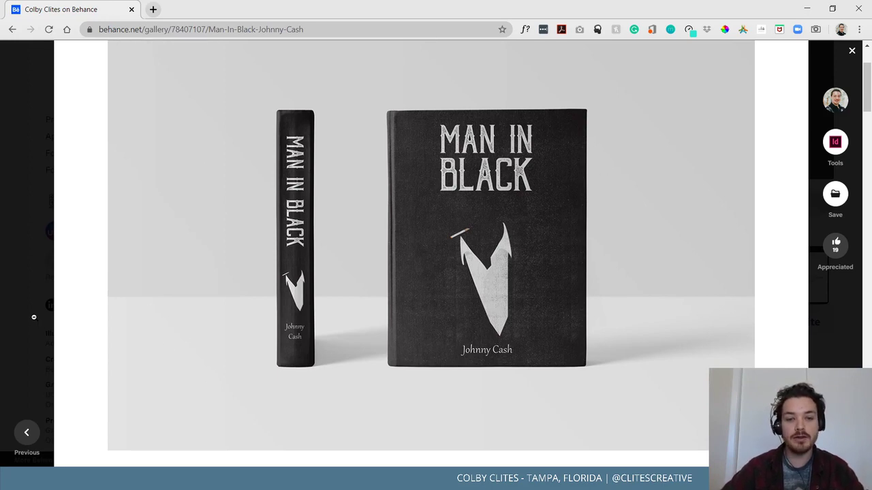
scroll(34, 316, "up", 1)
scroll(34, 317, "up", 2)
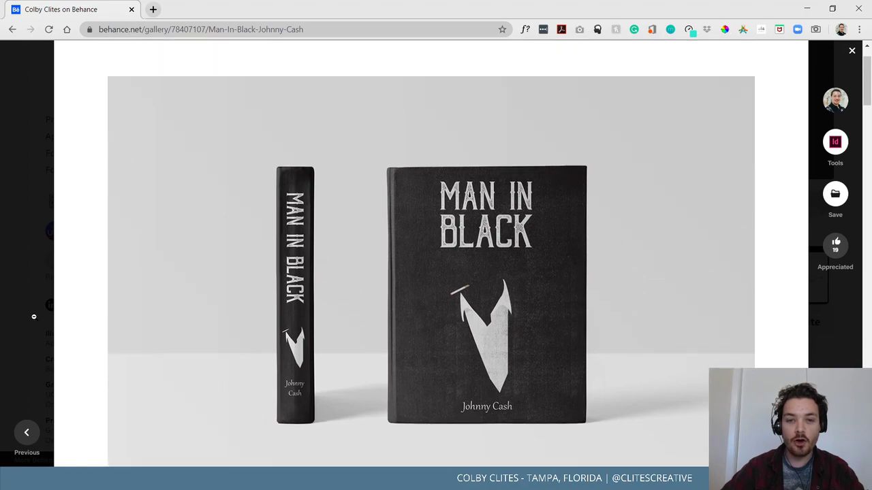
scroll(33, 316, "down", 1)
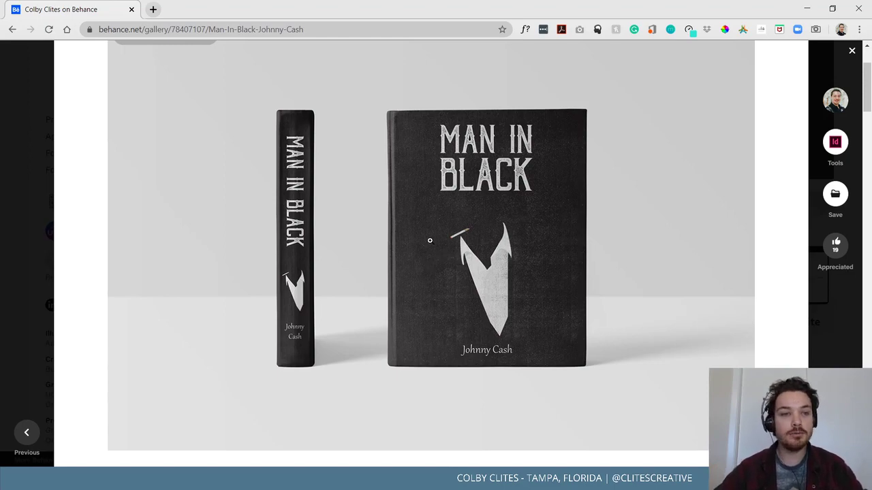
Switch to Illustrator and look over the collar illustration variations, book mockup and reference images in ManInBlack_LivestreammIllustration.ai
key("super+Down")
key("super+Down")
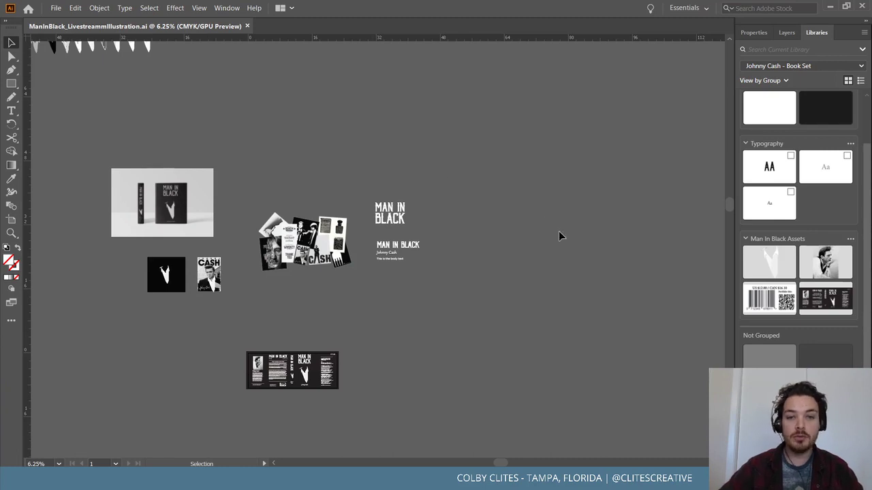
scroll(545, 259, "down", 1)
scroll(541, 265, "up", 1)
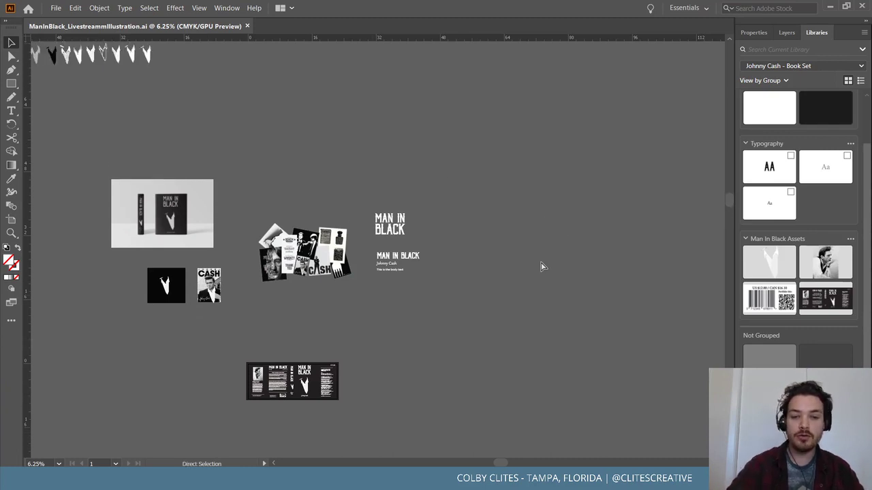
key("ctrl+plus")
scroll(541, 260, "left", 5)
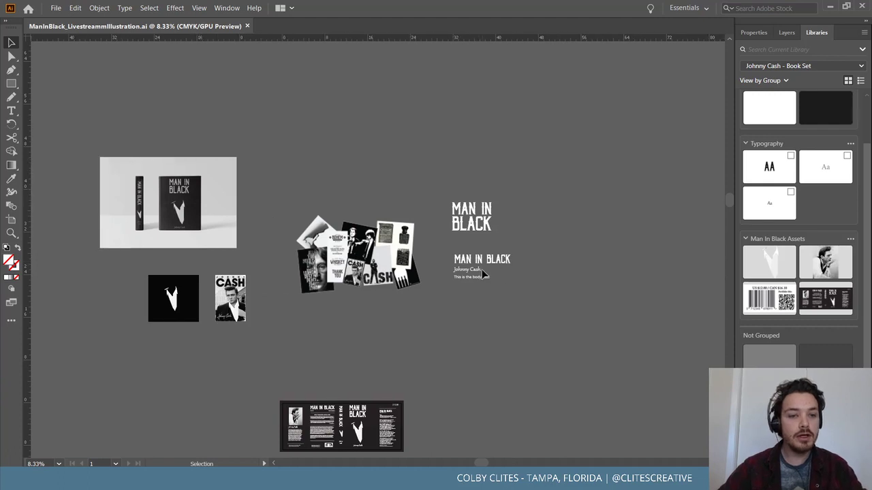
scroll(292, 233, "up", 8)
scroll(277, 234, "left", 3)
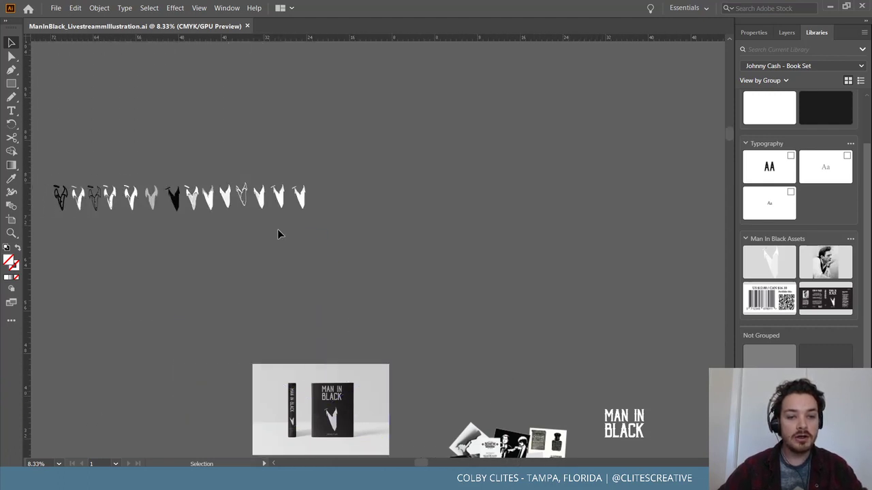
scroll(277, 234, "down", 5)
scroll(327, 289, "down", 3)
Inspect the white collar and cigarette illustration on the black square beside the Johnny Cash poster close up
left_click(11, 233)
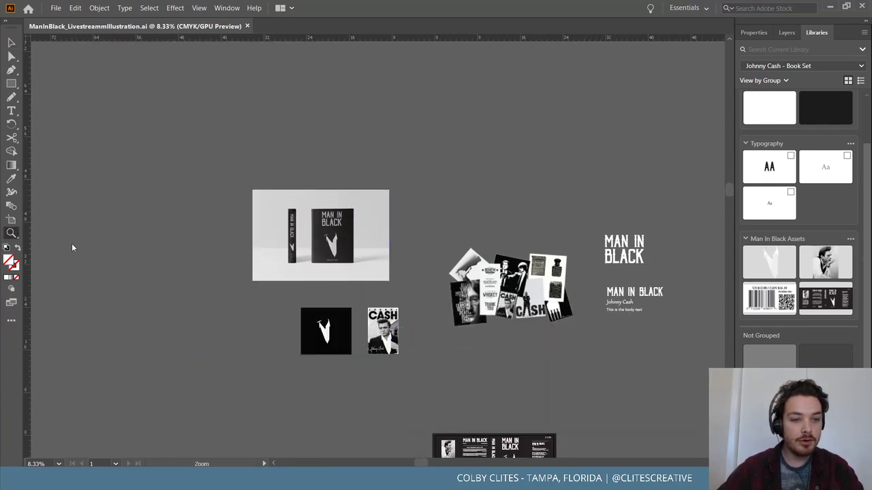
left_click_drag(301, 315, 481, 383)
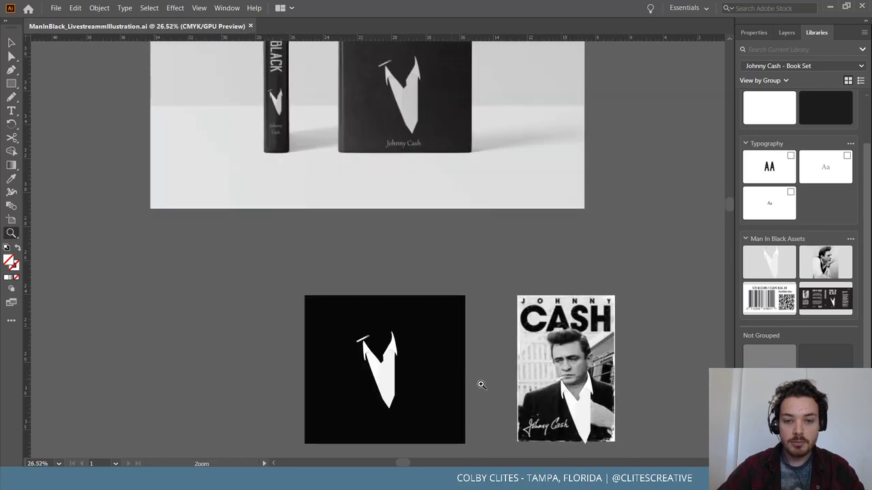
scroll(533, 347, "down", 4)
left_click_drag(481, 297, 544, 313)
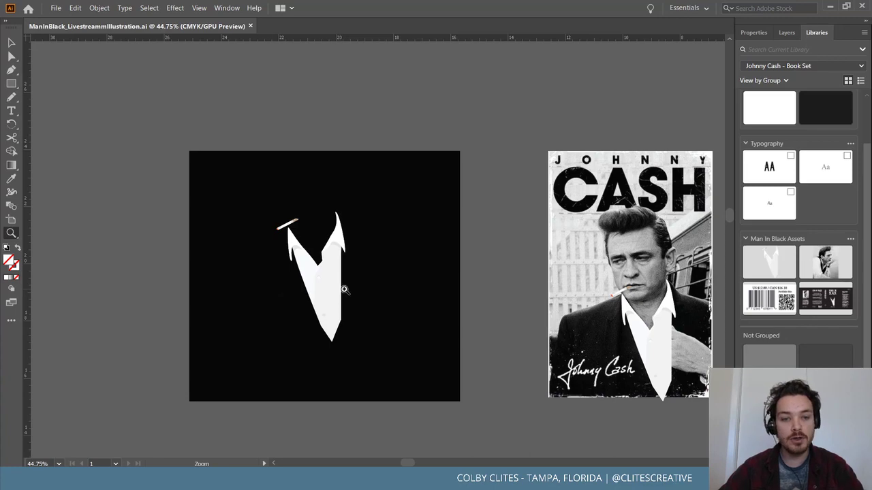
left_click_drag(352, 304, 435, 264)
Look over the full row of collar and cigarette illustration variations above the book mockup
key("ctrl+alt+0")
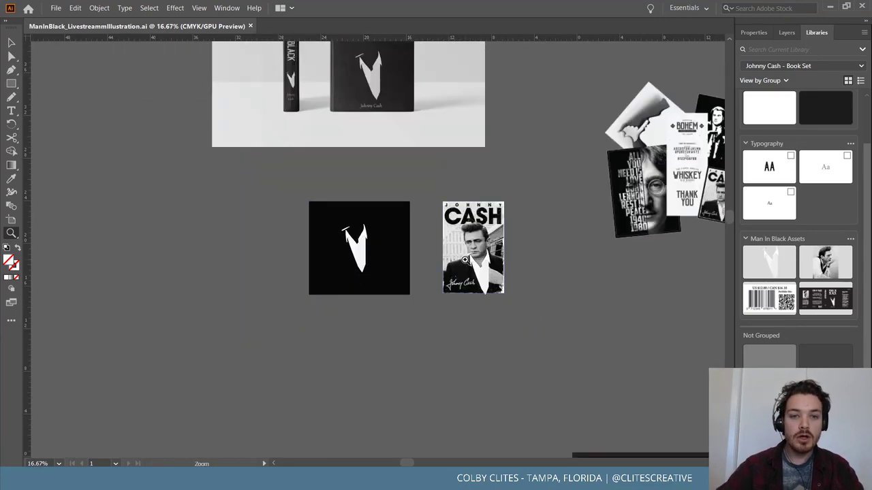
scroll(448, 266, "up", 15)
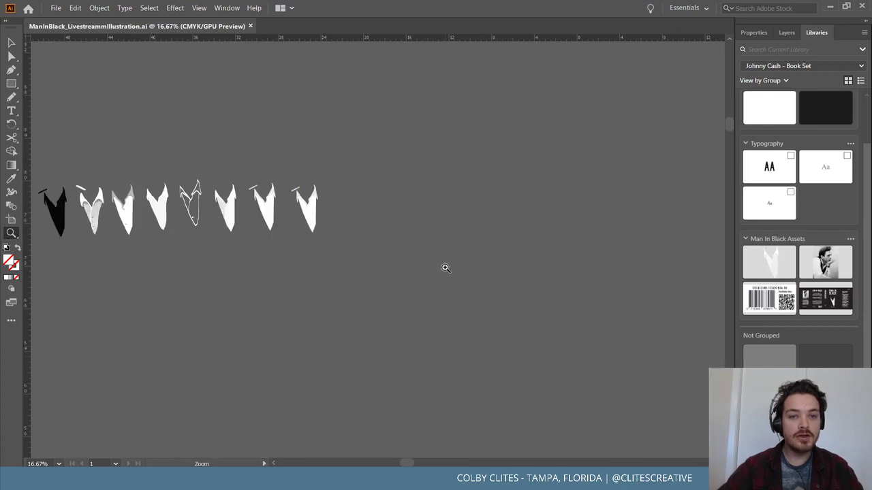
scroll(445, 267, "left", 5)
scroll(445, 267, "left", 8)
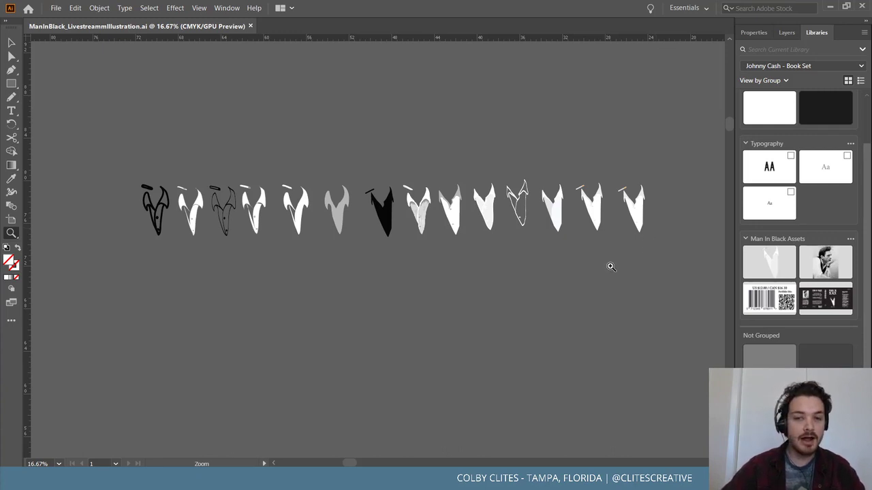
key("v")
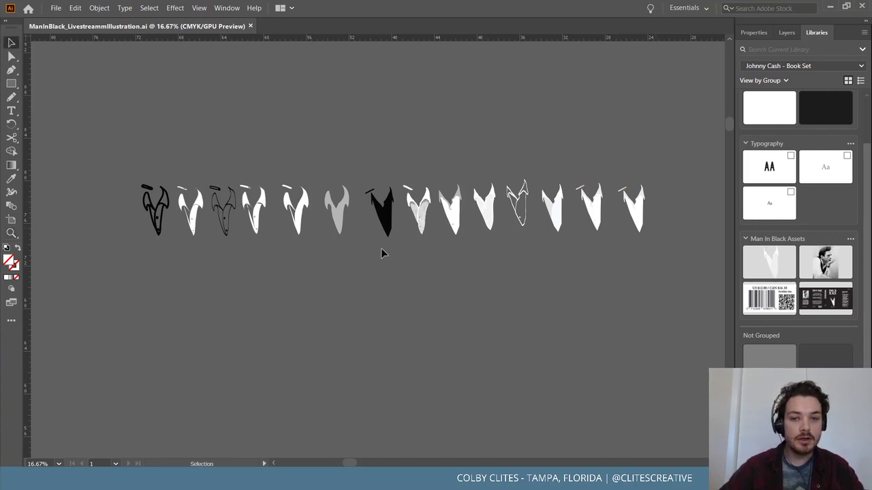
Examine the inspiration collage of posters and typefaces up close, and compare it with the book mockup and Man In Black type samples
scroll(383, 251, "down", 5)
scroll(383, 251, "right", 3)
scroll(383, 253, "down", 6)
scroll(383, 253, "right", 6)
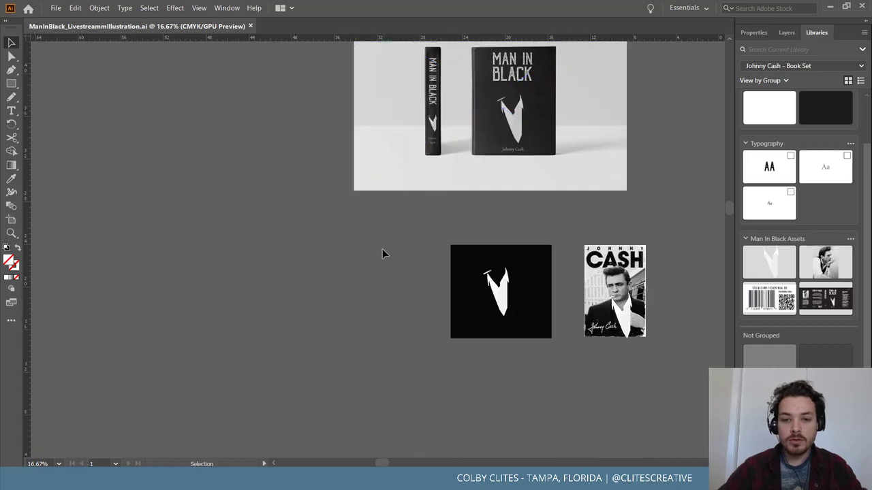
scroll(379, 252, "right", 5)
scroll(379, 252, "up", 3)
left_click(379, 252)
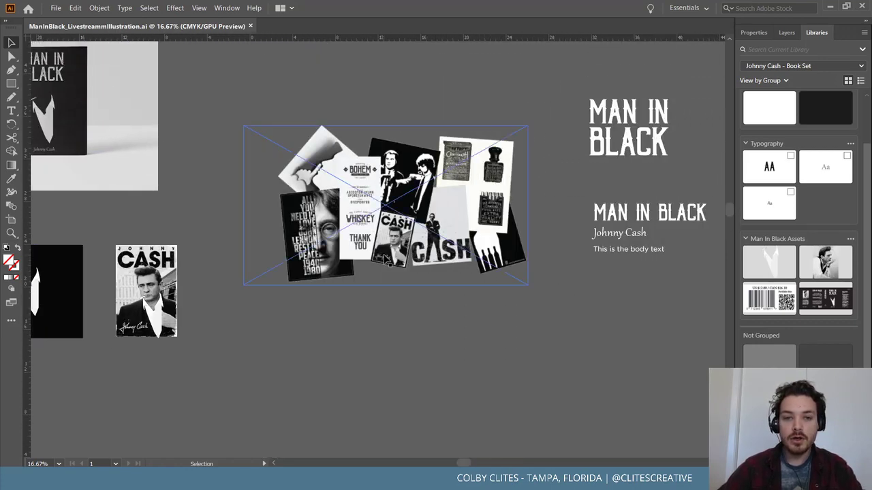
key("ctrl+equal")
key("ctrl+equal")
scroll(383, 255, "down", 2)
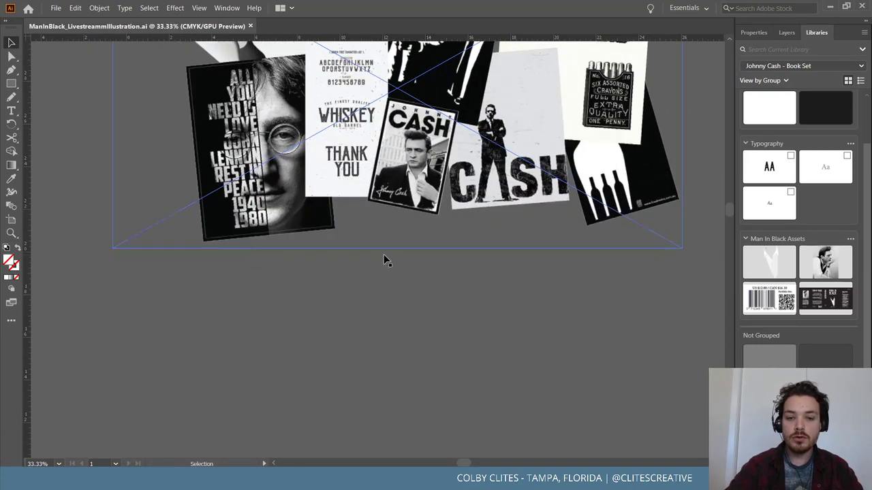
scroll(383, 255, "up", 2)
scroll(383, 254, "up", 3)
key("ctrl+minus")
key("ctrl+minus")
key("ctrl+minus")
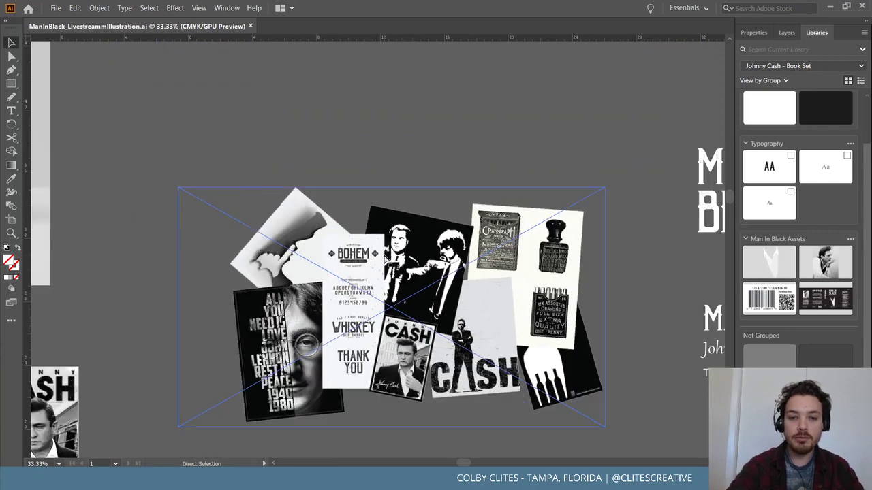
scroll(307, 325, "down", 2)
left_click(433, 410)
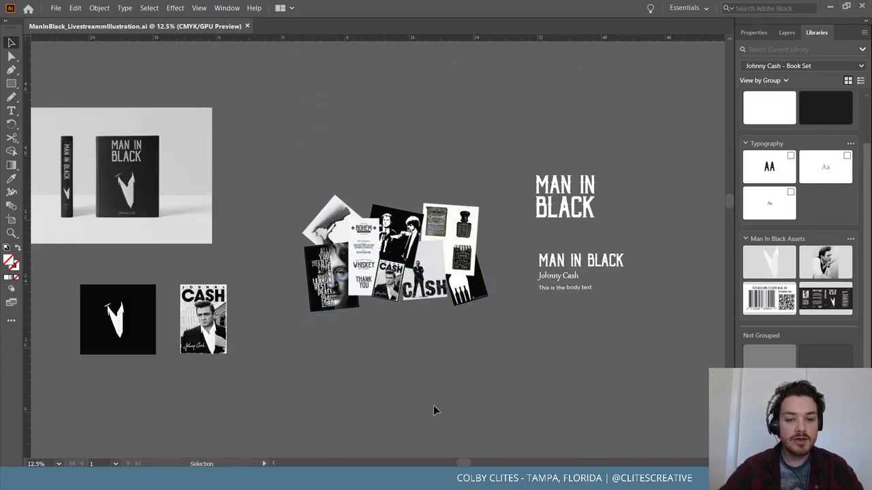
scroll(484, 385, "left", 3)
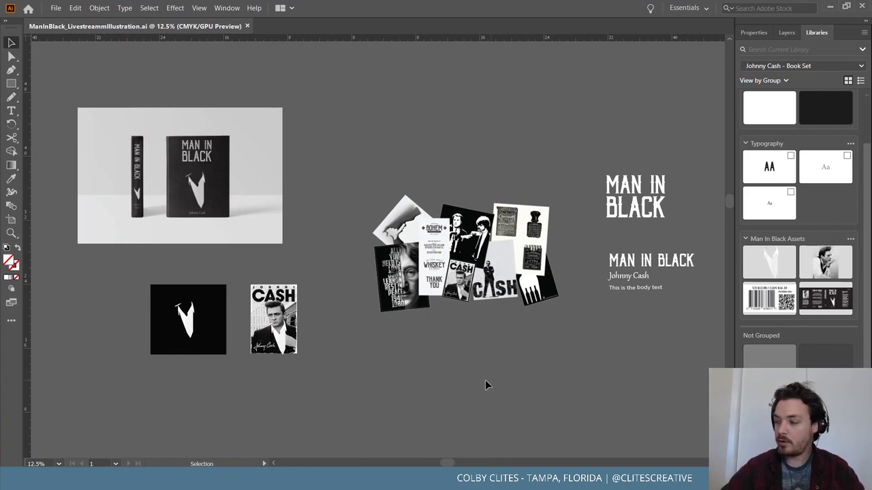
Examine the full Man In Black book jacket layout below the reference images, from the author flap to the front cover
scroll(485, 385, "down", 10)
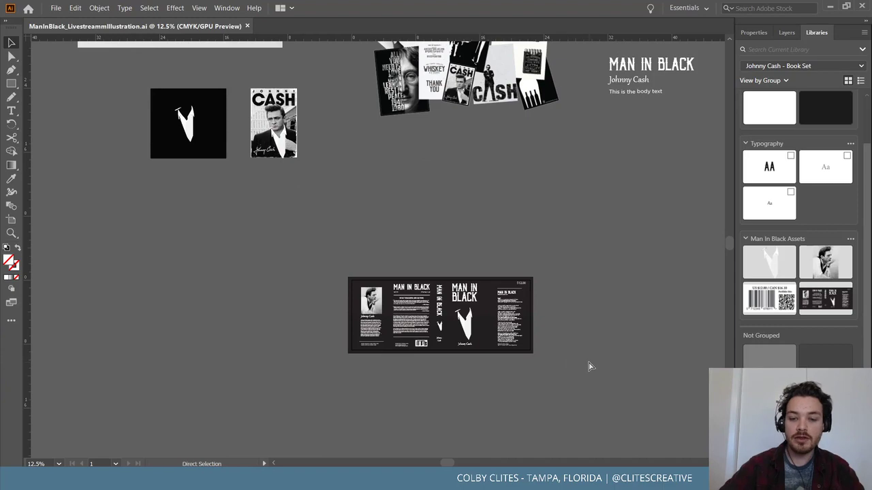
key("ctrl+equal")
key("ctrl+equal")
key("ctrl+equal")
scroll(590, 367, "down", 6)
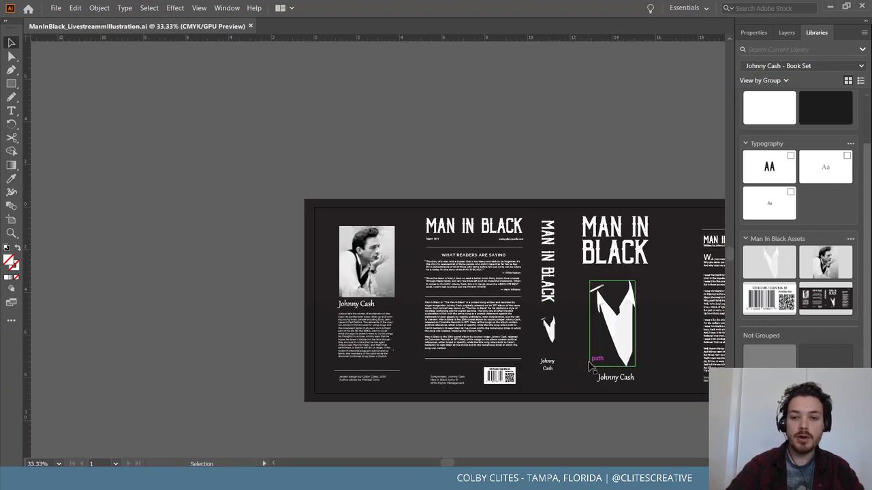
scroll(590, 367, "right", 6)
key("ctrl+equal")
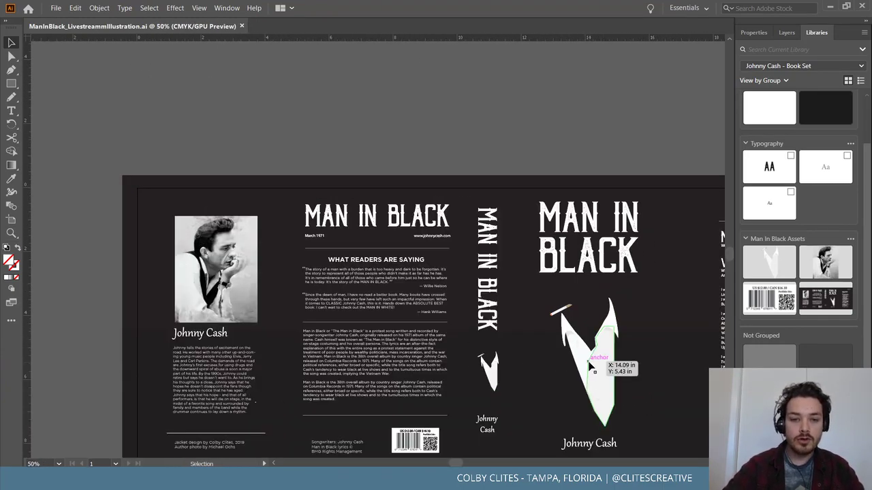
scroll(590, 367, "down", 3)
scroll(590, 367, "right", 4)
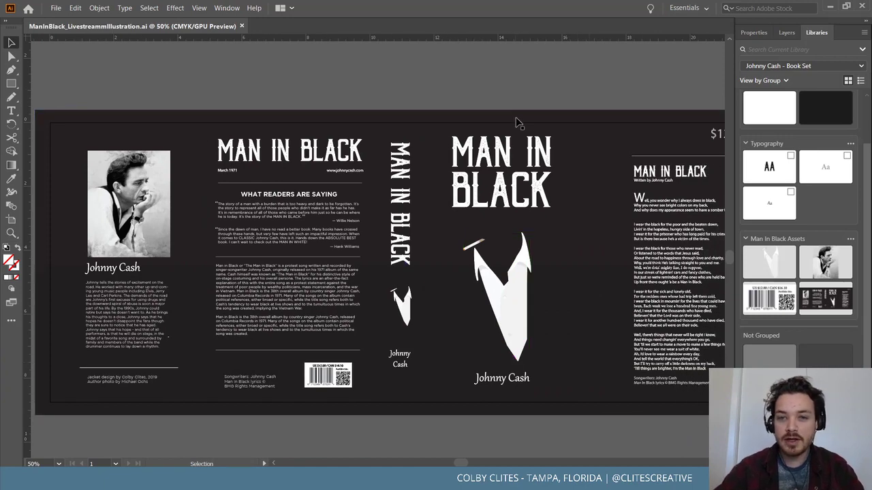
Try lowering the upper edge of the jacket's dark background rectangle, and undo the change
left_click_drag(517, 122, 515, 301)
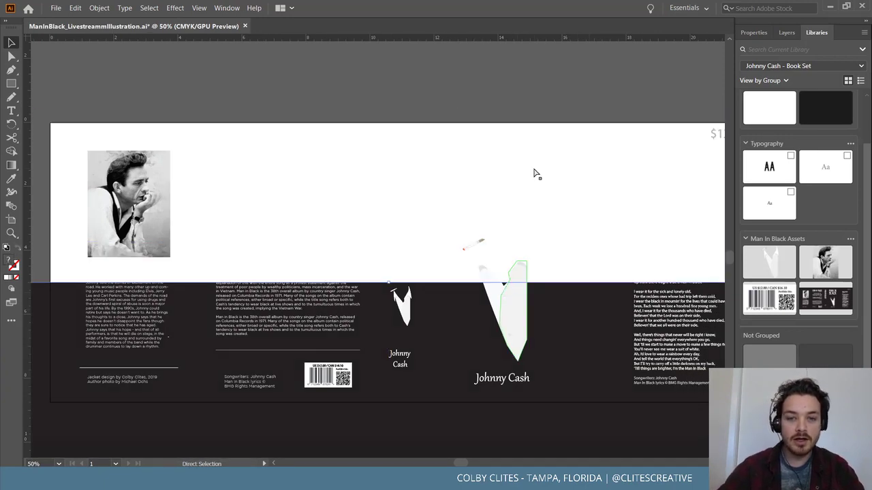
key("ctrl+z")
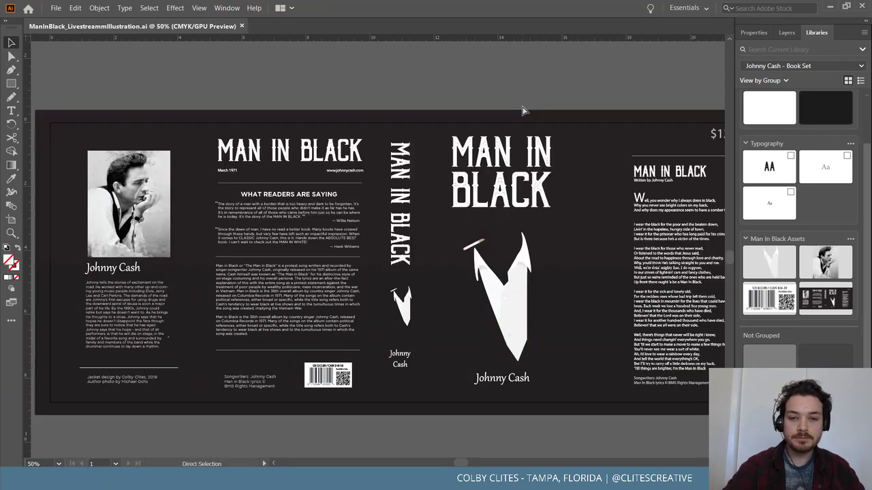
Read the author flap and back cover up close, including the portrait, biography, reader quotes, song description and barcode
scroll(522, 110, "down", 1)
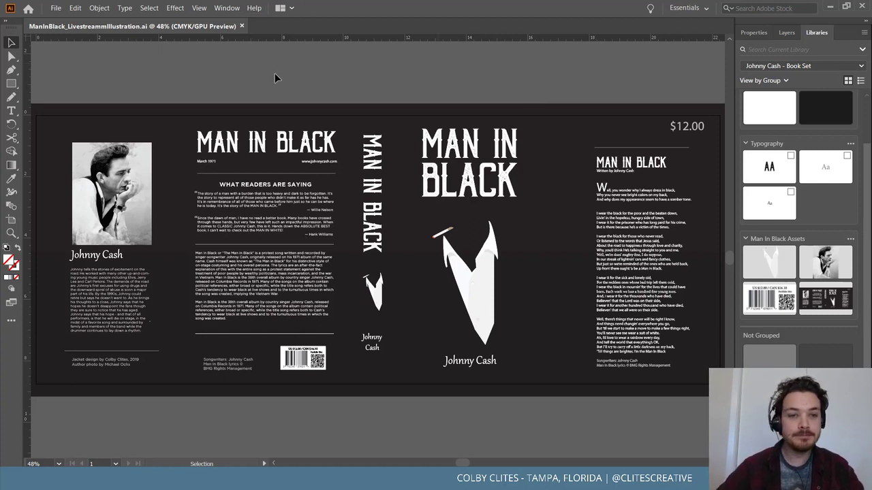
key("ctrl+plus")
key("ctrl+plus")
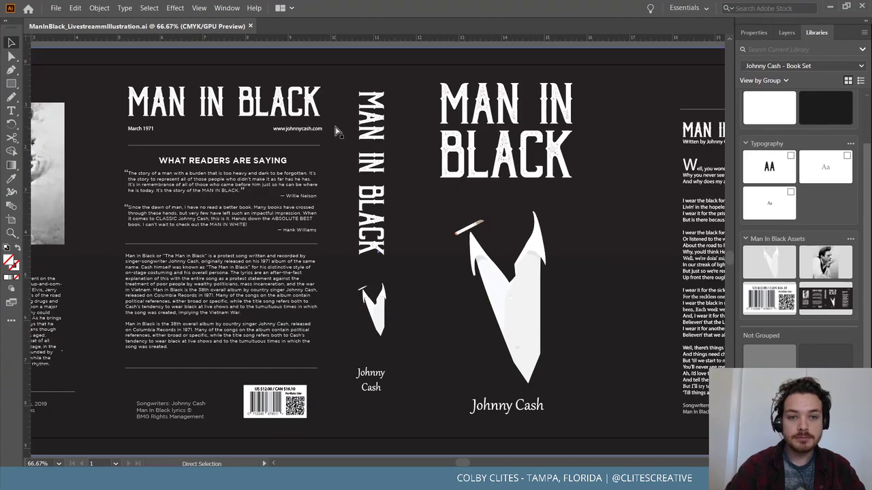
scroll(336, 131, "left", 3)
scroll(336, 131, "up", 1)
scroll(336, 131, "left", 3)
scroll(336, 131, "down", 3)
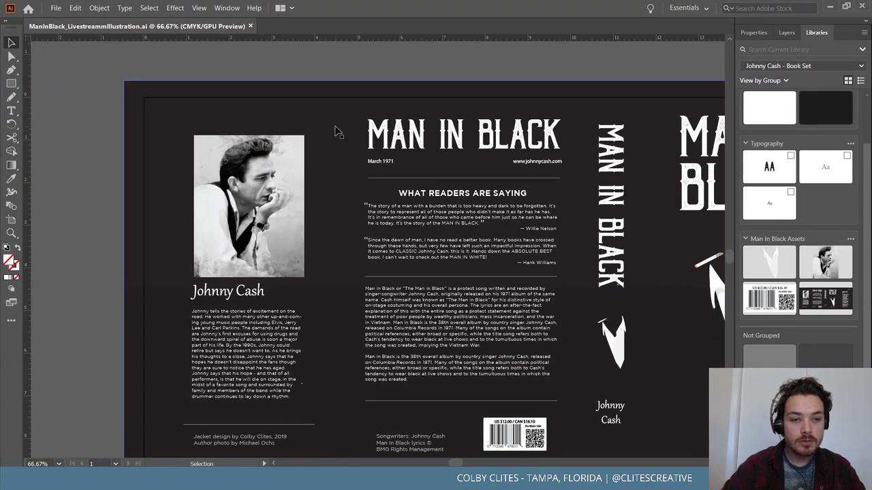
key("ctrl+plus")
scroll(335, 131, "left", 2)
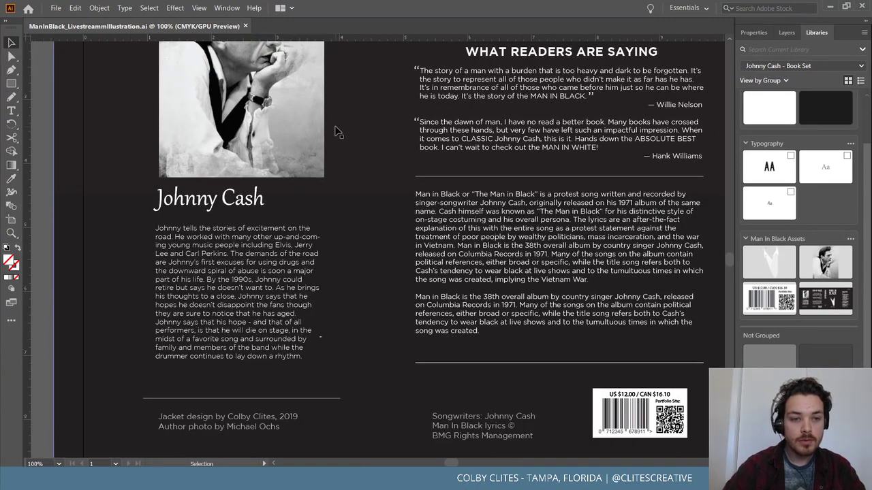
scroll(335, 131, "up", 3)
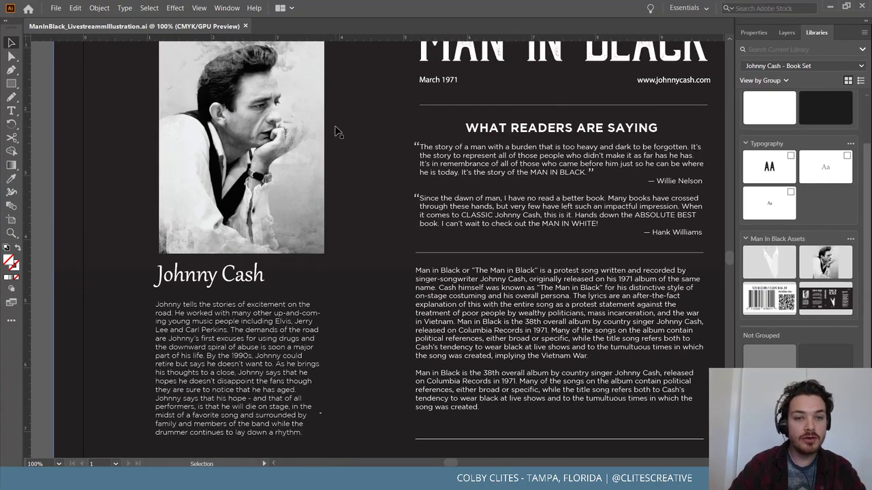
scroll(335, 127, "down", 3)
scroll(335, 126, "up", 2)
key("ctrl+minus")
key("ctrl+minus")
key("ctrl+minus")
key("ctrl+minus")
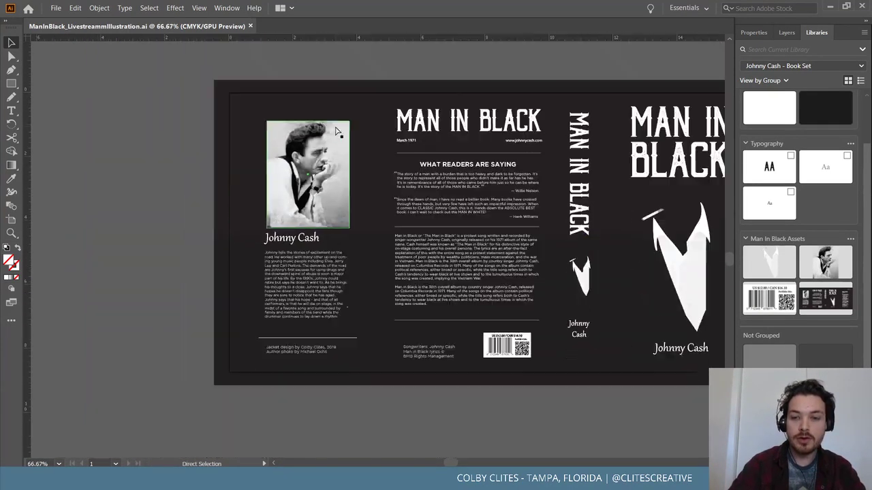
Examine the jacket's front cover illustration, the spine and the lyrics flap
scroll(334, 126, "up", 3)
scroll(331, 124, "right", 3)
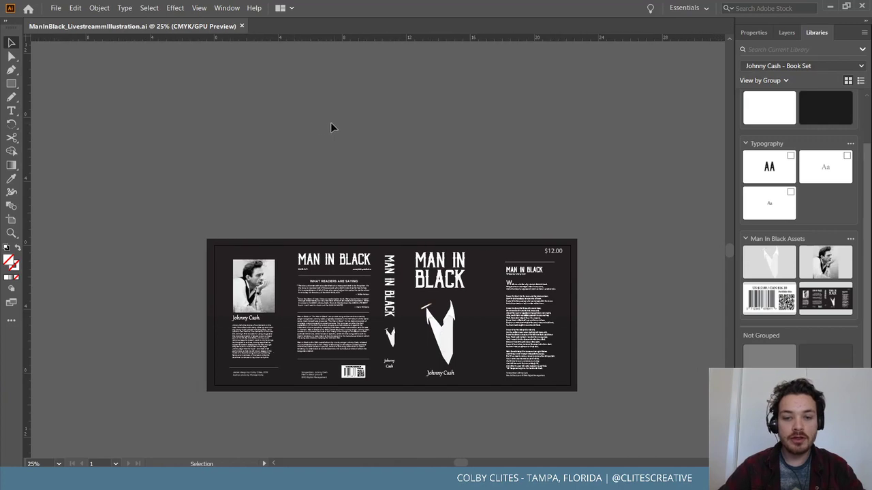
key("ctrl+plus")
key("ctrl+plus")
key("ctrl+plus")
scroll(334, 129, "down", 3)
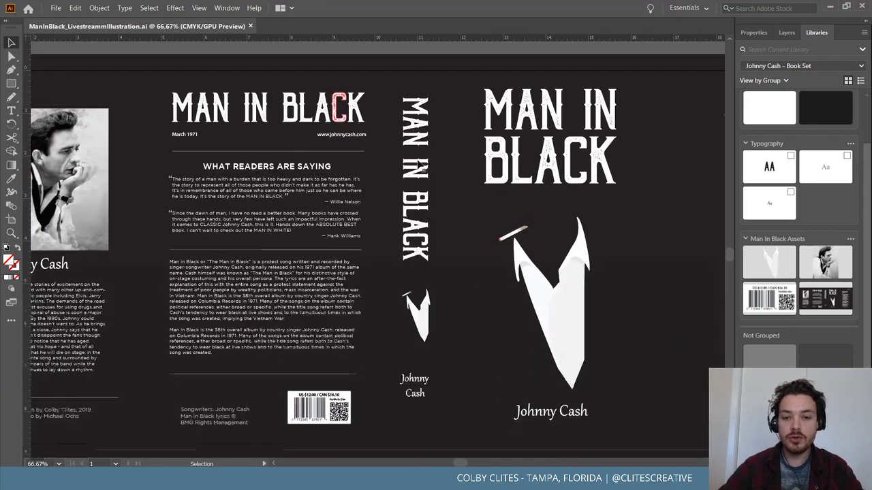
left_click(571, 254)
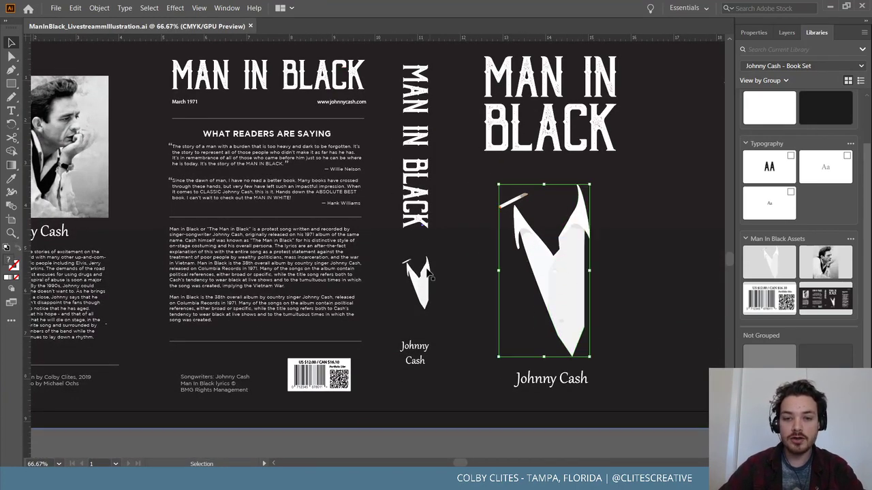
scroll(551, 269, "right", 3)
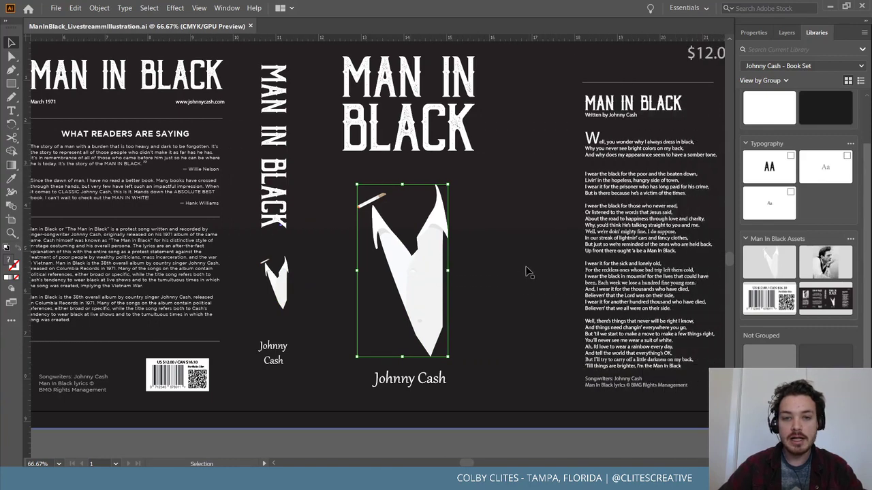
scroll(525, 273, "up", 2)
key("ctrl+minus")
key("ctrl+minus")
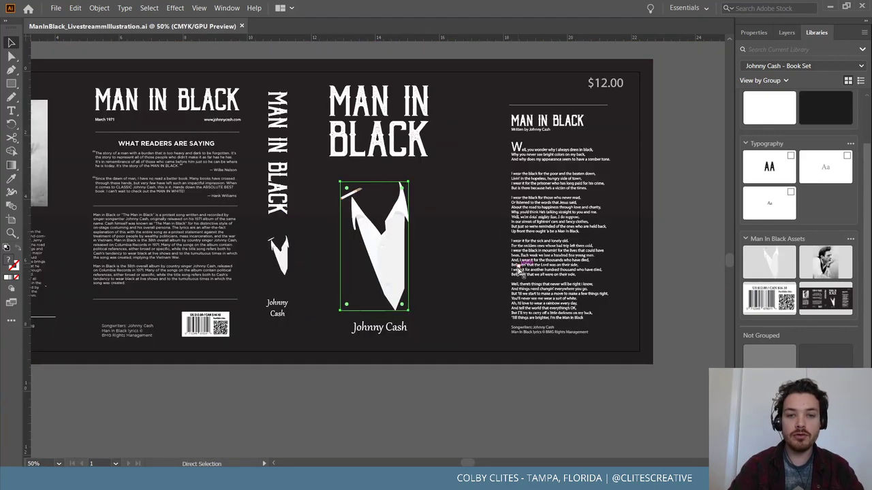
left_click(665, 160)
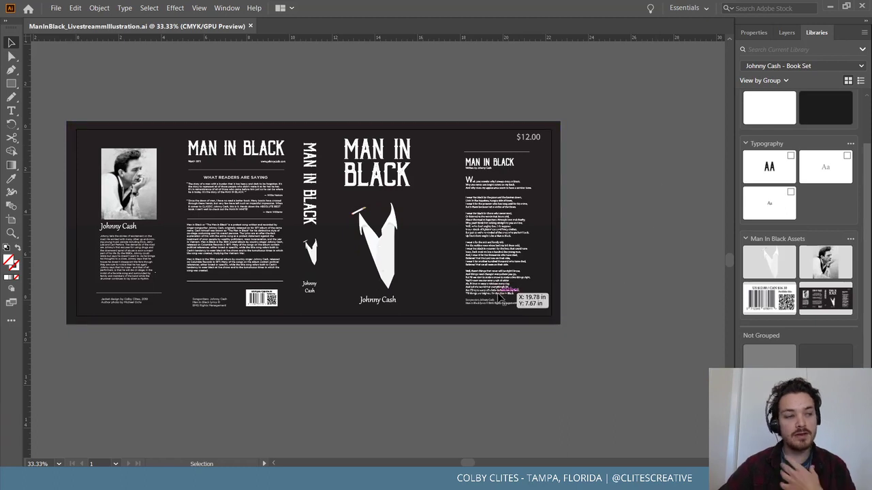
Place the photo 204ca96eb33b46444675fed0b9b83574 from the Ref Photos folder right next to the Johnny Cash poster
scroll(124, 118, "up", 4)
scroll(124, 123, "up", 10)
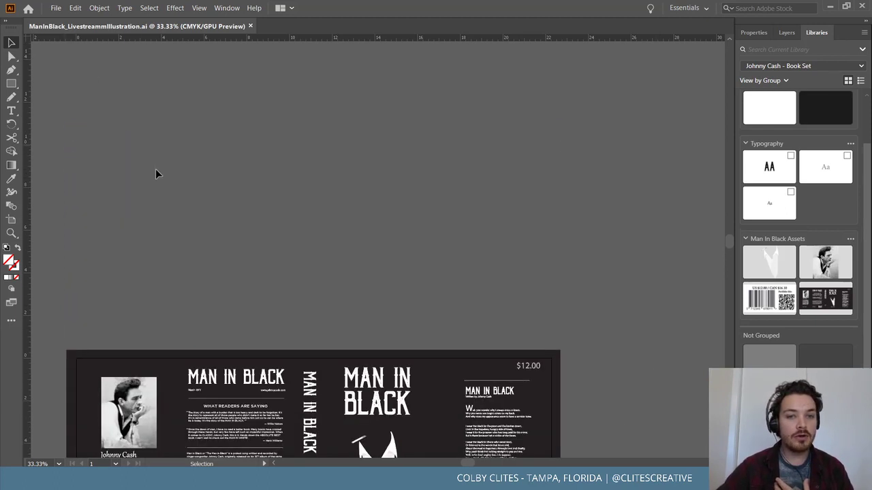
scroll(173, 174, "up", 2)
scroll(169, 171, "left", 15)
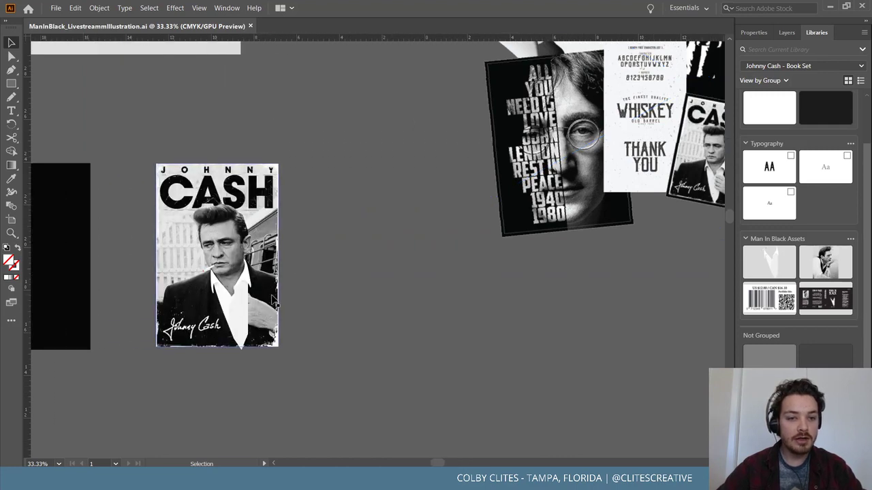
left_click(56, 8)
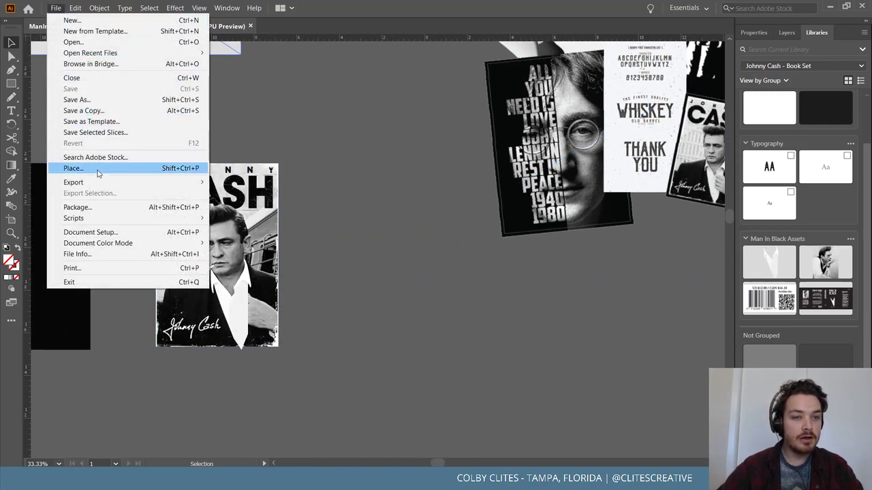
left_click(99, 169)
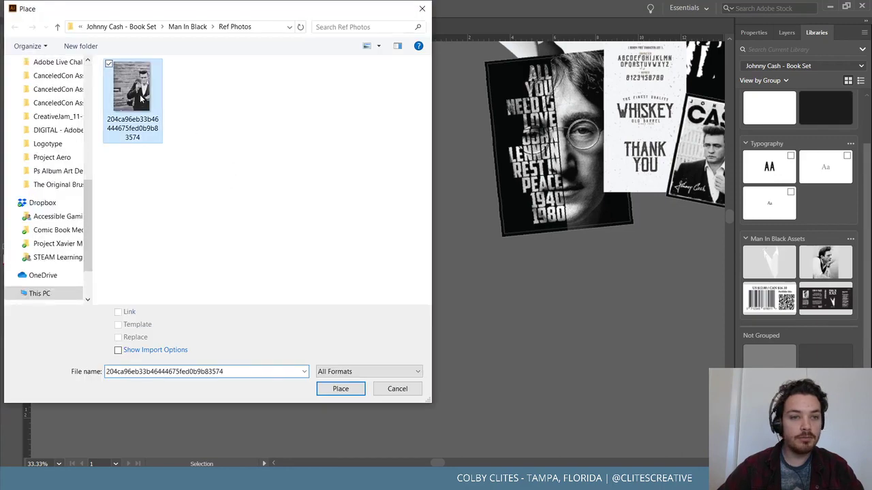
left_click(332, 395)
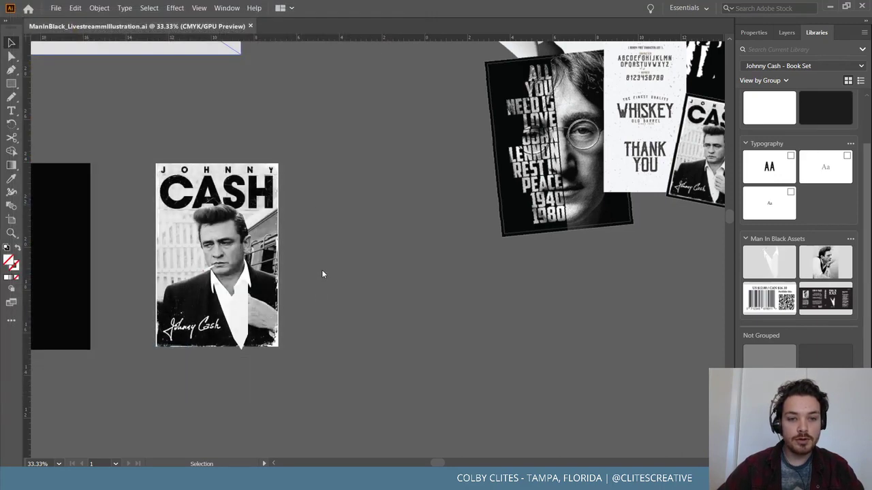
left_click(306, 157)
left_click(538, 290)
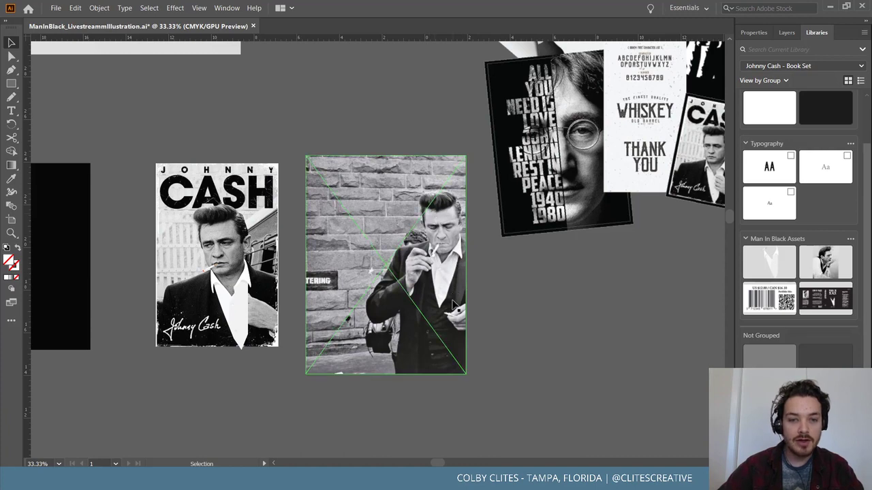
left_click_drag(456, 306, 438, 313)
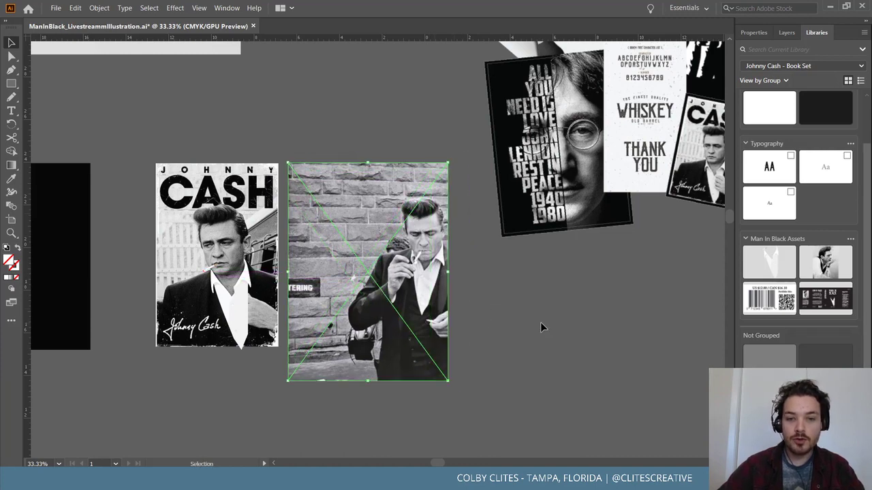
Compare the shirt collars in the Johnny Cash poster and the placed reference photo up close
left_click(540, 322)
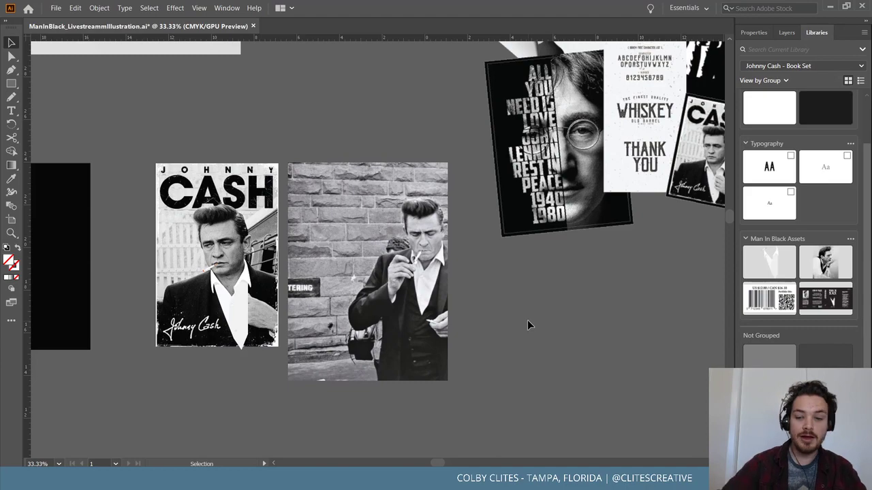
key("ctrl+=")
key("ctrl+=")
scroll(527, 325, "down", 2)
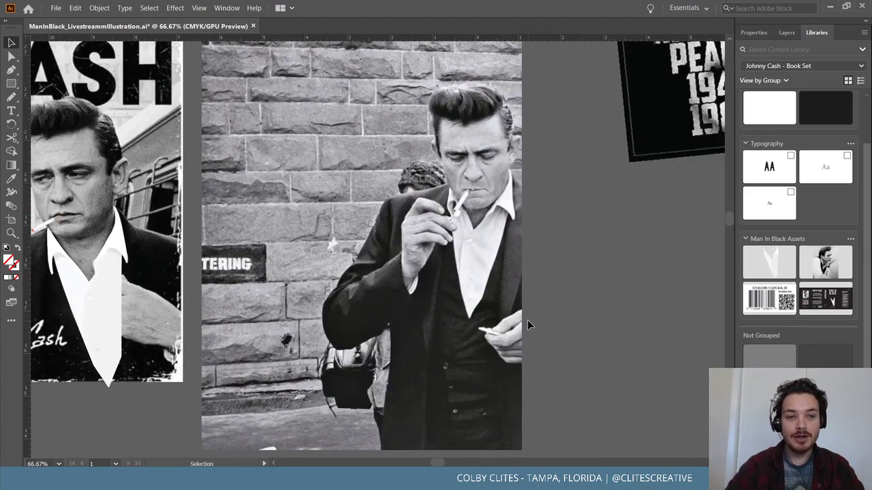
scroll(527, 326, "left", 3)
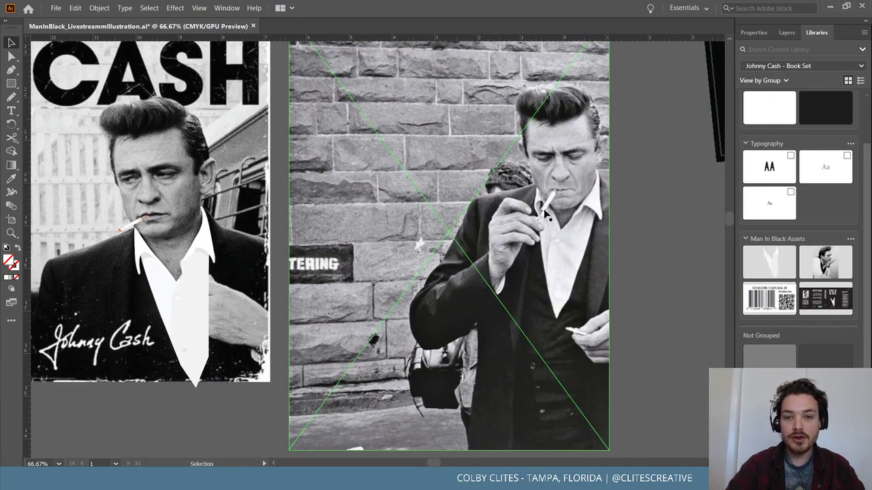
scroll(544, 213, "right", 4)
scroll(556, 211, "left", 2)
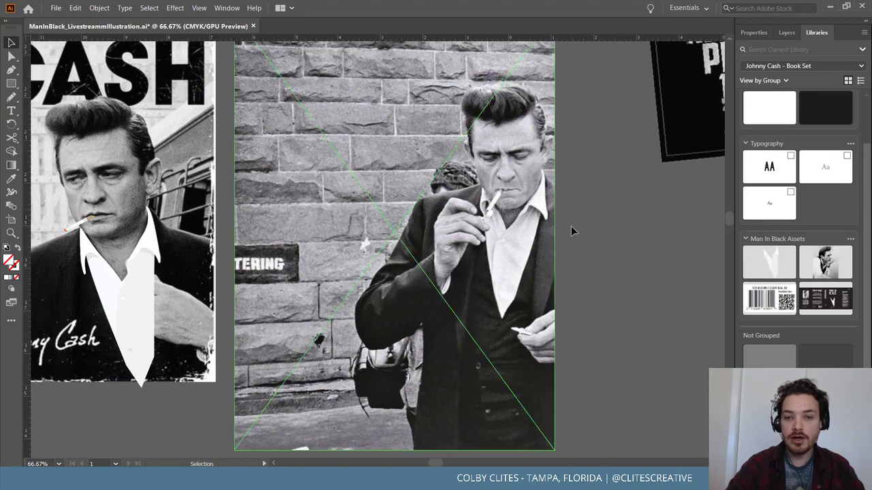
scroll(571, 232, "up", 2)
scroll(571, 232, "right", 3)
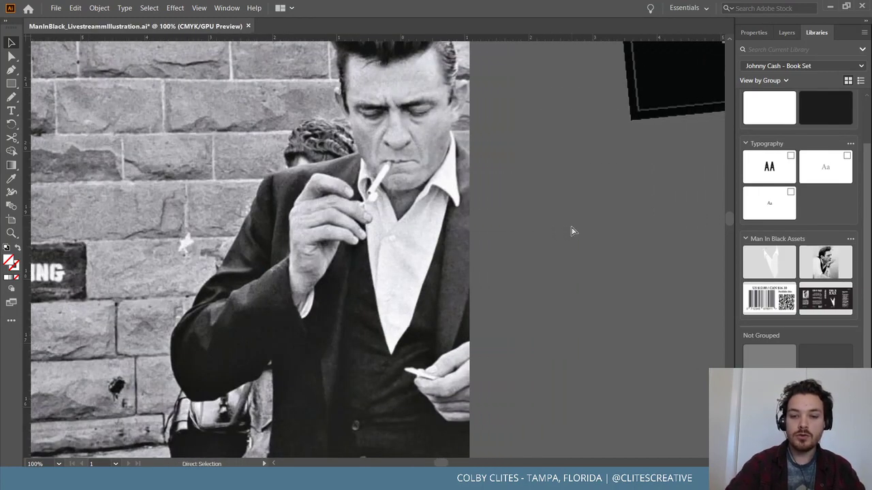
scroll(570, 226, "left", 12)
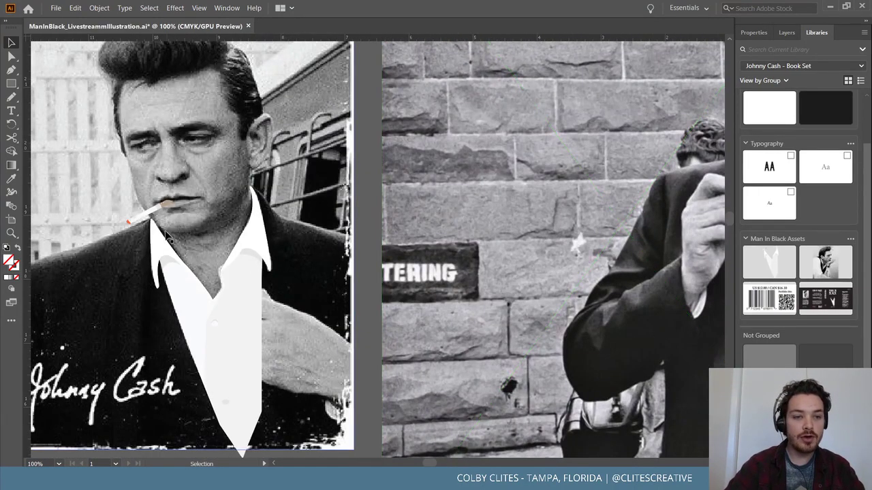
scroll(414, 310, "right", 11)
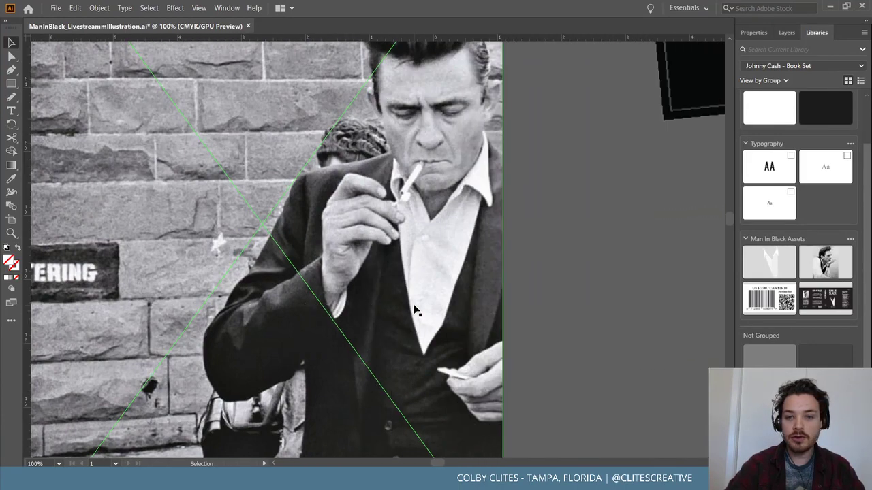
scroll(414, 310, "right", 2)
scroll(414, 310, "up", 1)
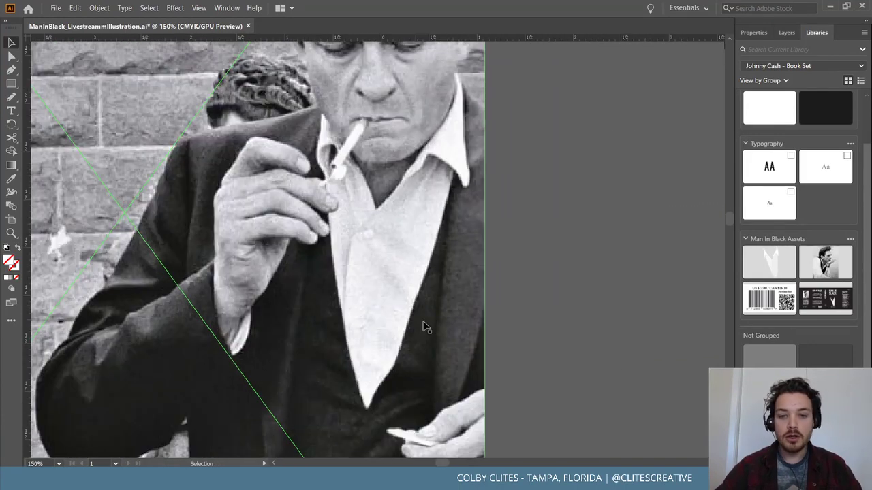
Undo the recent changes in the Images layer until the placed photo and Layer 4 are removed, and collapse the layer
left_click(787, 32)
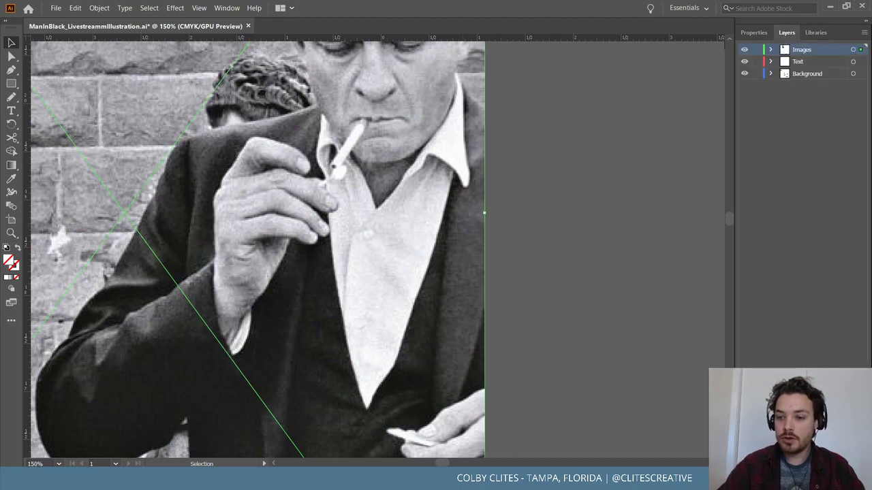
left_click(770, 49)
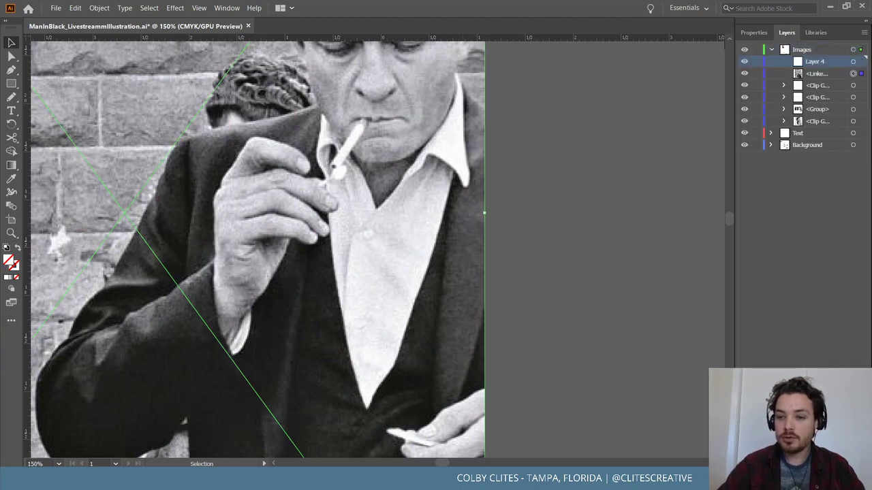
key("ctrl+z")
key("ctrl+z")
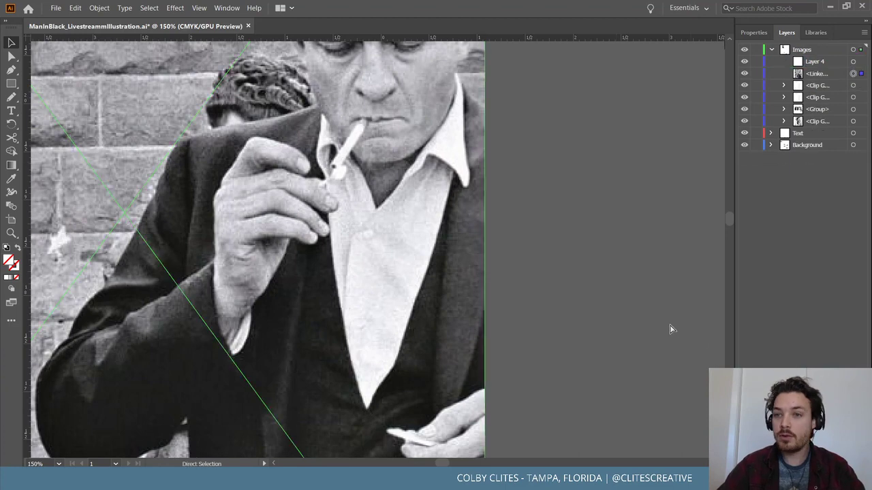
key("ctrl+z")
key("ctrl+z")
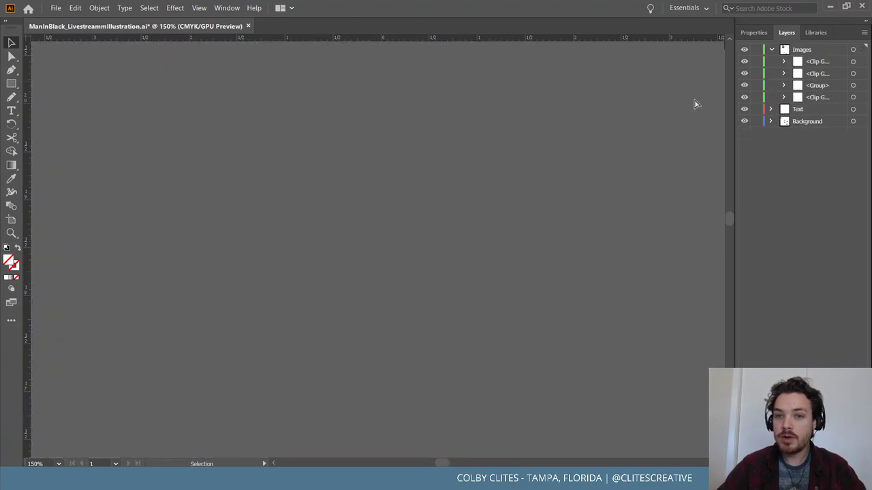
left_click(771, 50)
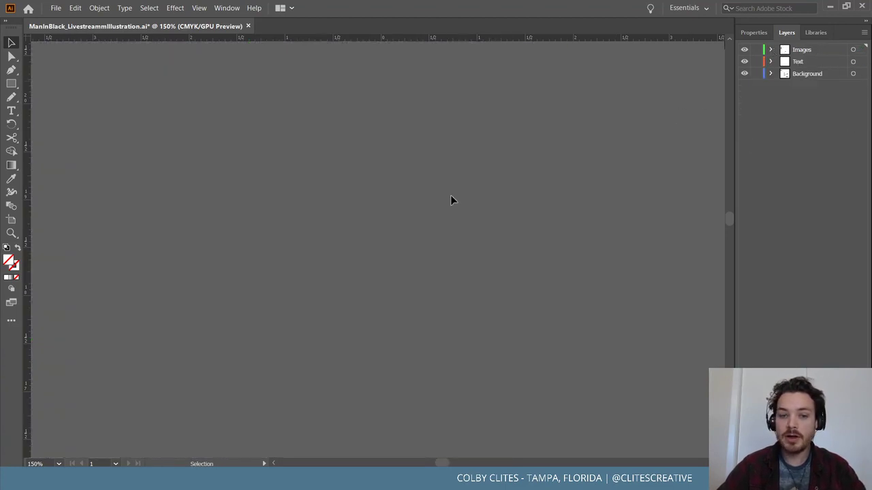
Try placing the linked photo 204ca96eb33b46444675fed0b9b83574 on the empty canvas
left_click(56, 7)
left_click(87, 168)
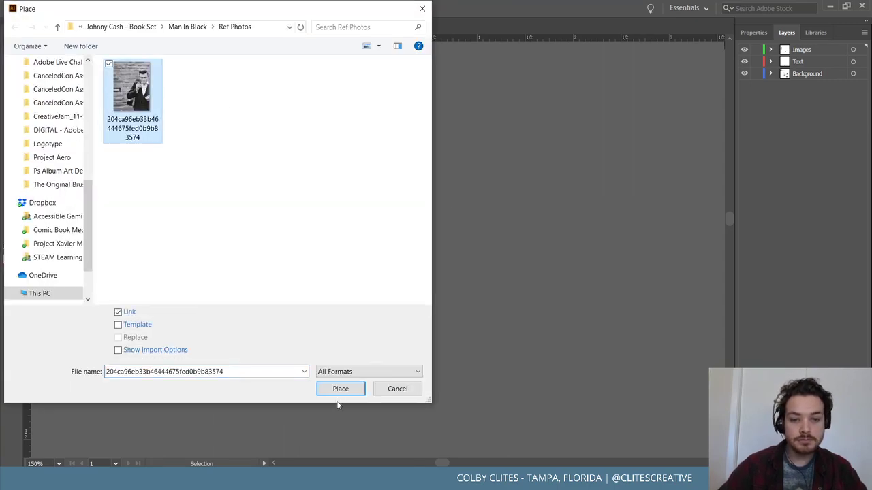
left_click(341, 389)
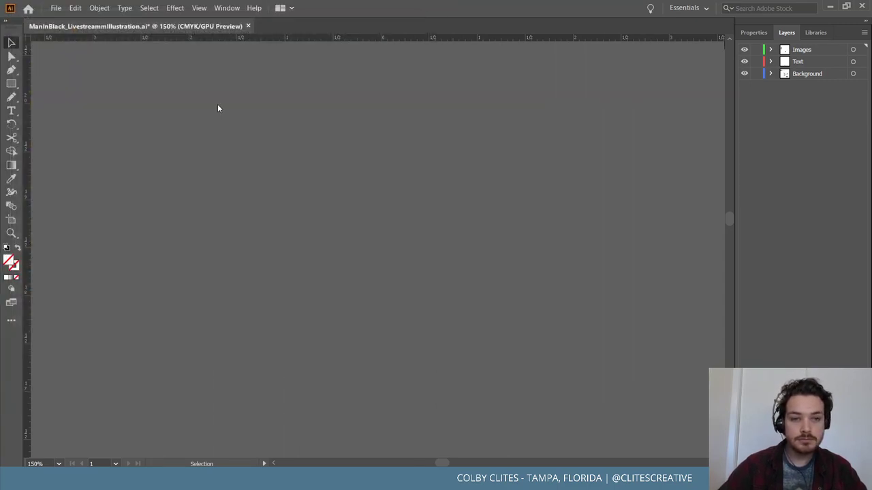
left_click(202, 102)
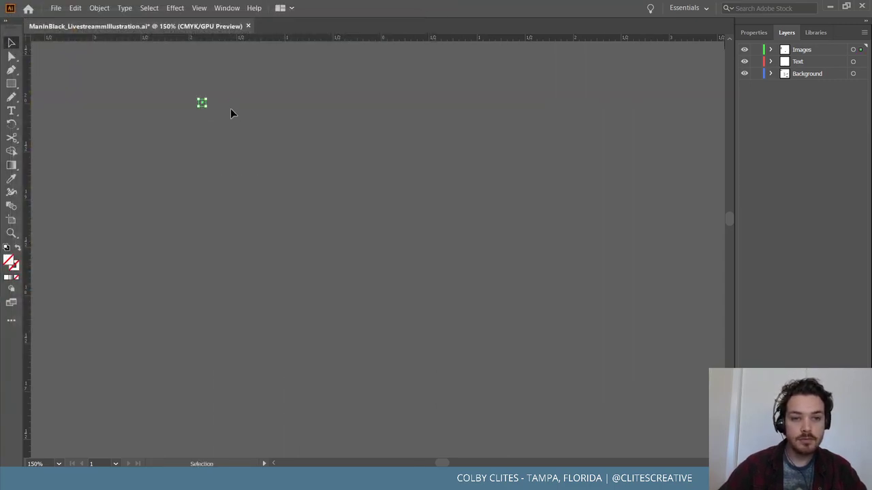
Place the photo 204ca96eb33b46444675fed0b9b83574 from Ref Photos at full size on the canvas and lock the selection
left_click(56, 8)
left_click(76, 170)
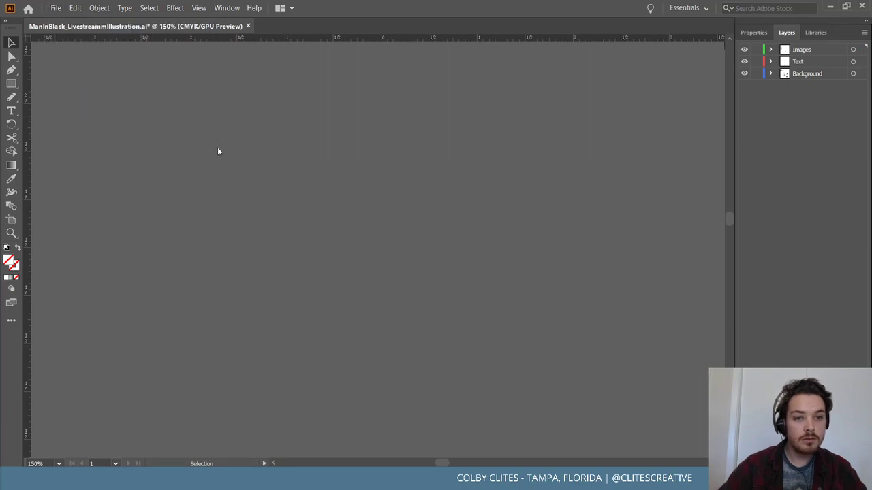
left_click(340, 389)
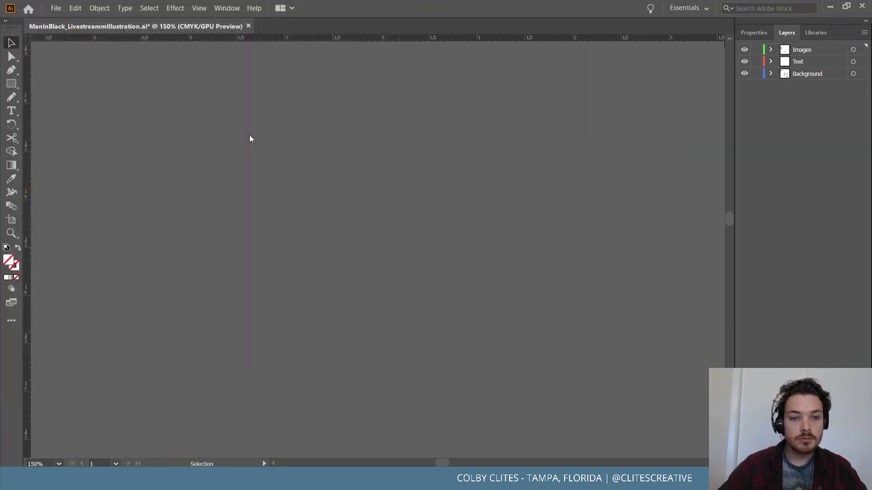
left_click(250, 122)
key("ctrl+0")
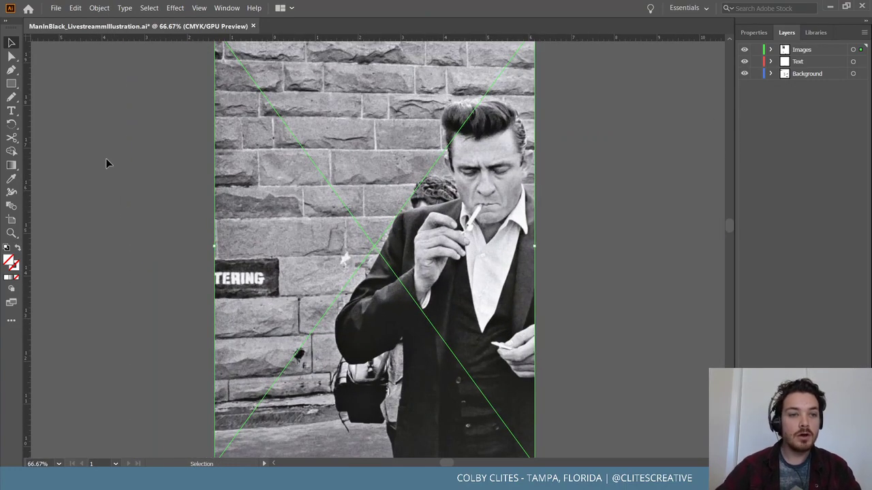
left_click(99, 7)
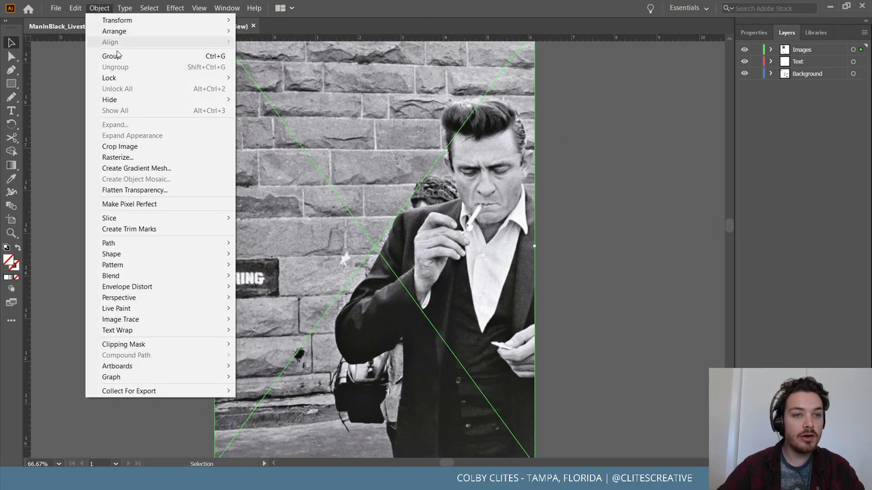
mouse_move(127, 80)
left_click(254, 79)
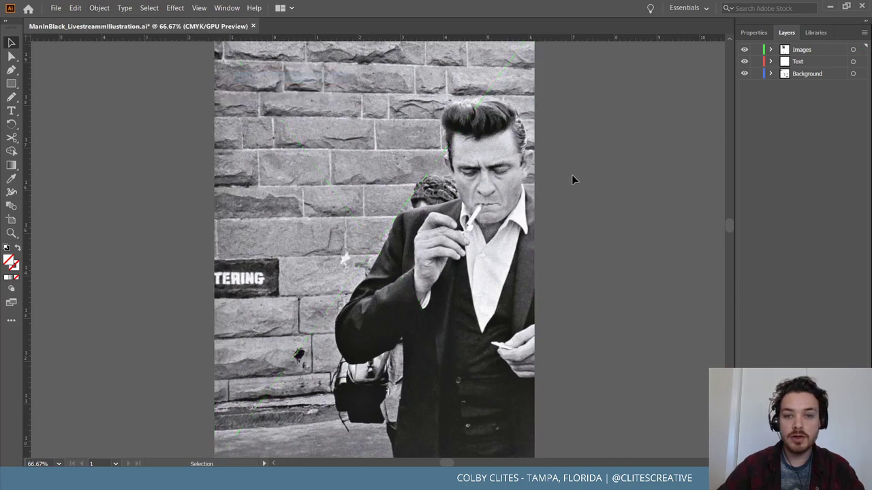
Start a Pen path at the upper tip of the fully visible shirt collar and curve it along the inner edge below the jaw
scroll(572, 176, "right", 5)
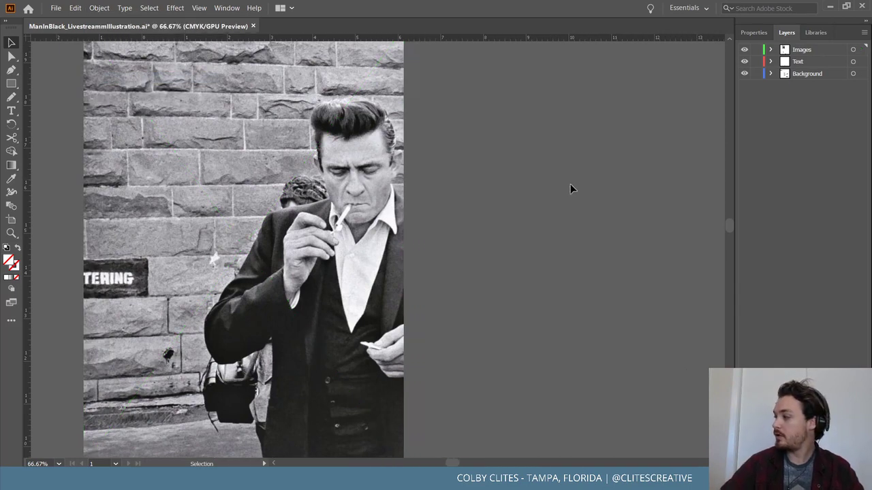
key("ctrl+equal")
key("ctrl+equal")
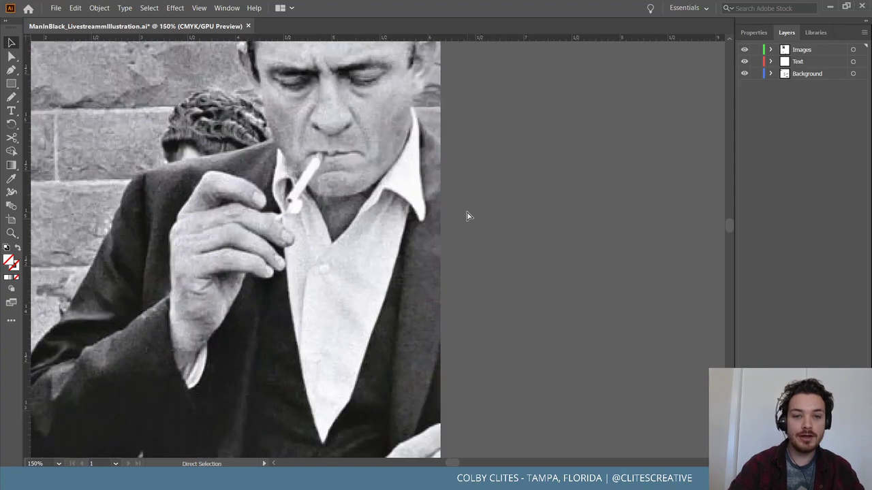
key("ctrl+minus")
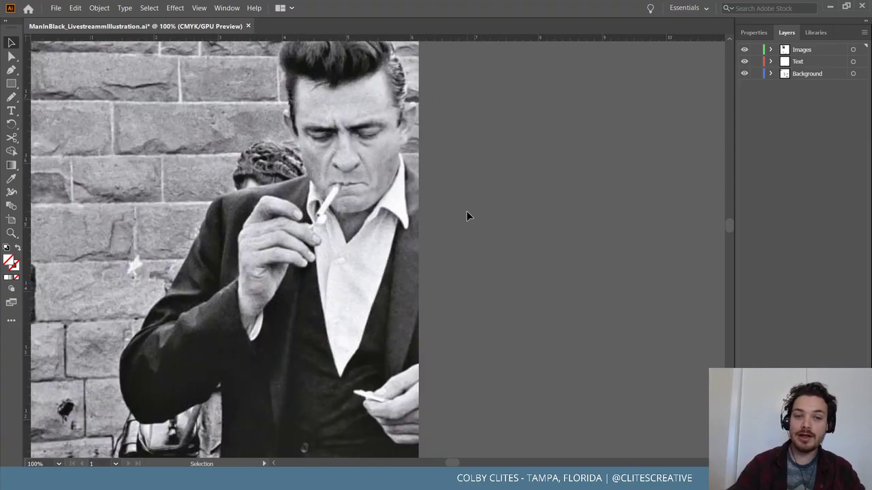
key("ctrl+equal")
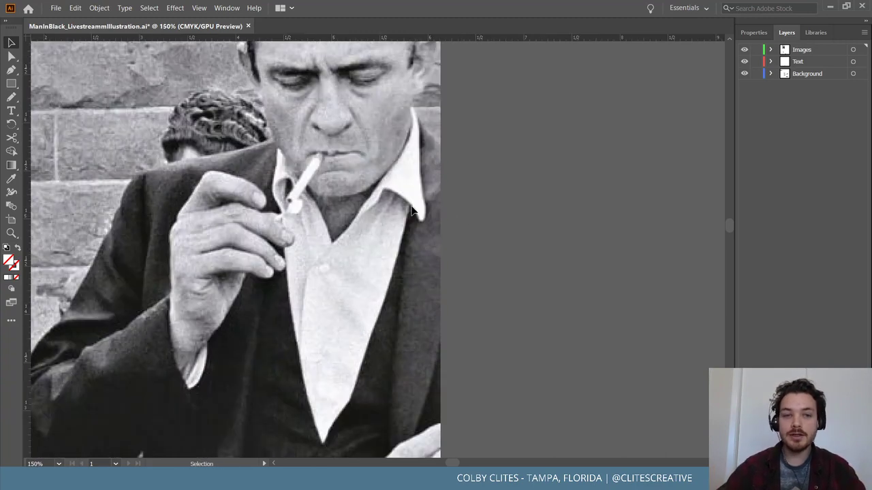
scroll(425, 228, "down", 1)
scroll(422, 290, "up", 1)
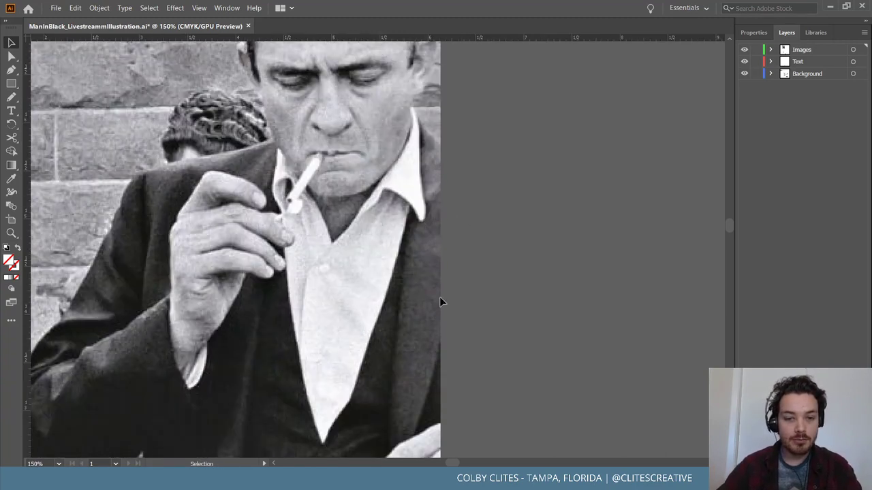
key("p")
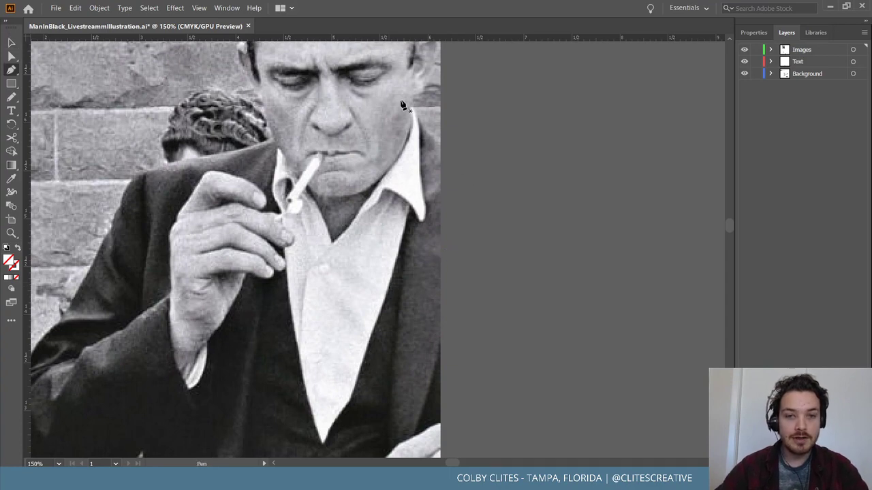
key("ctrl+equal")
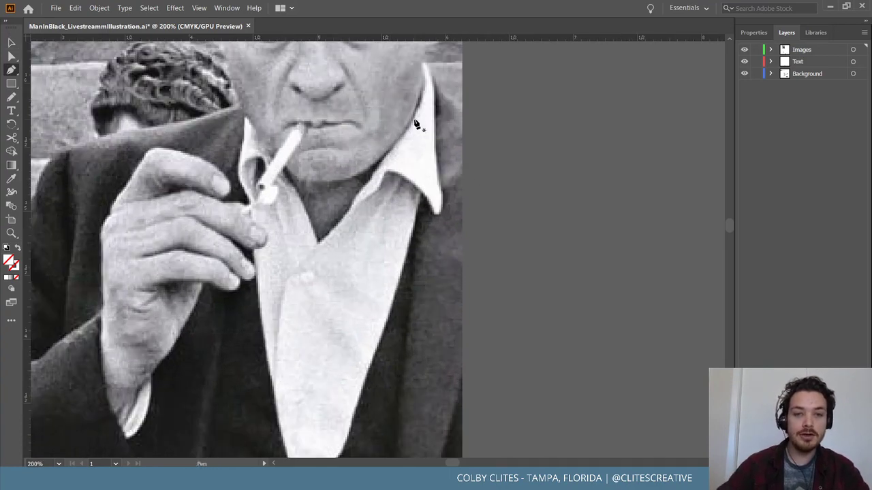
scroll(416, 125, "up", 4)
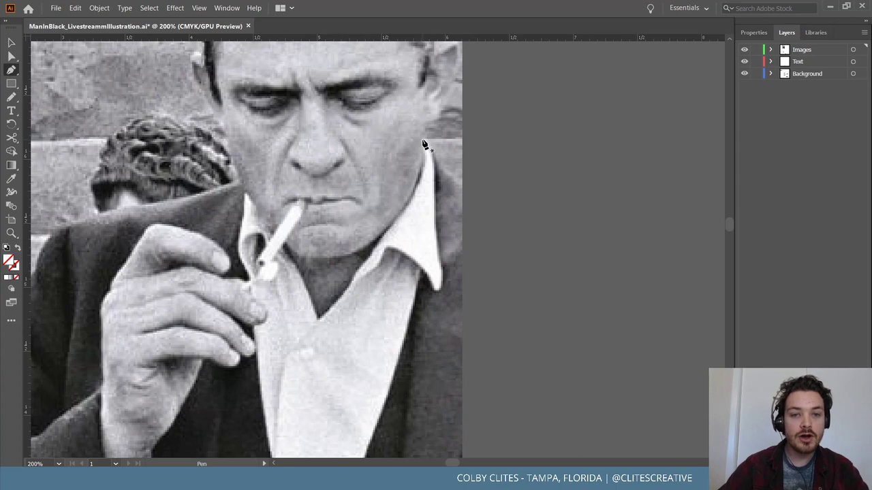
left_click(423, 141)
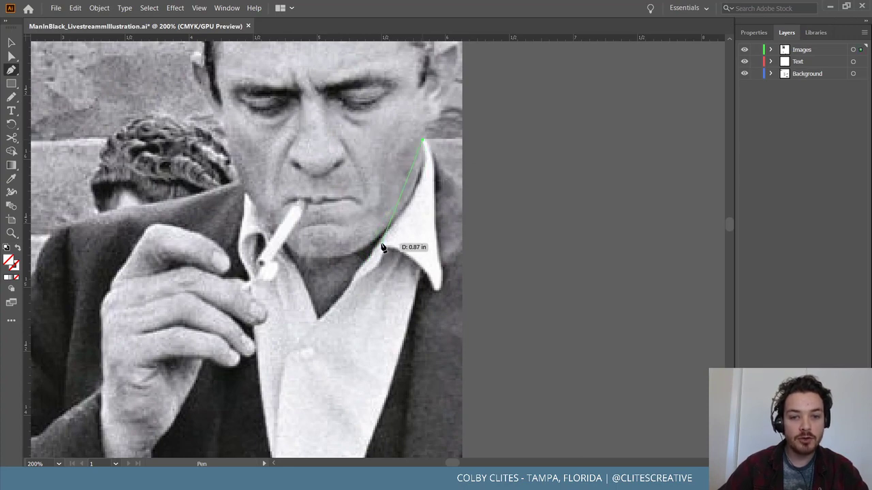
left_click_drag(382, 237, 328, 283)
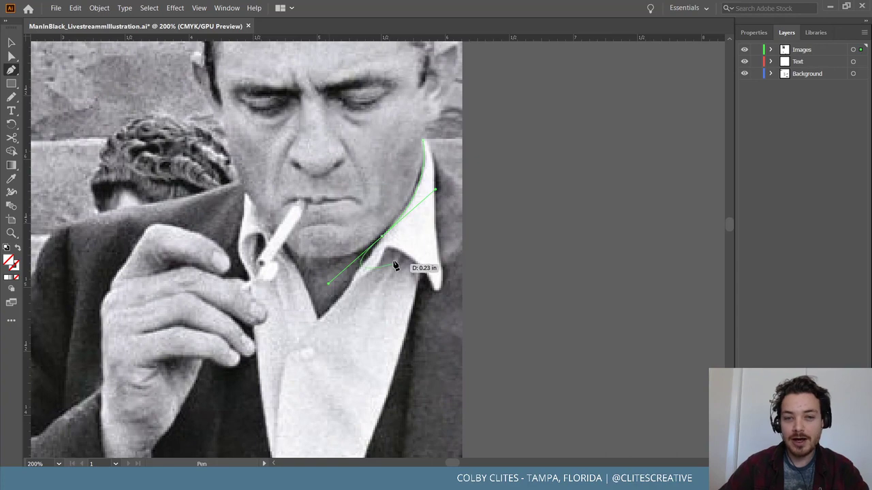
left_click(380, 239)
left_click_drag(368, 265, 355, 285)
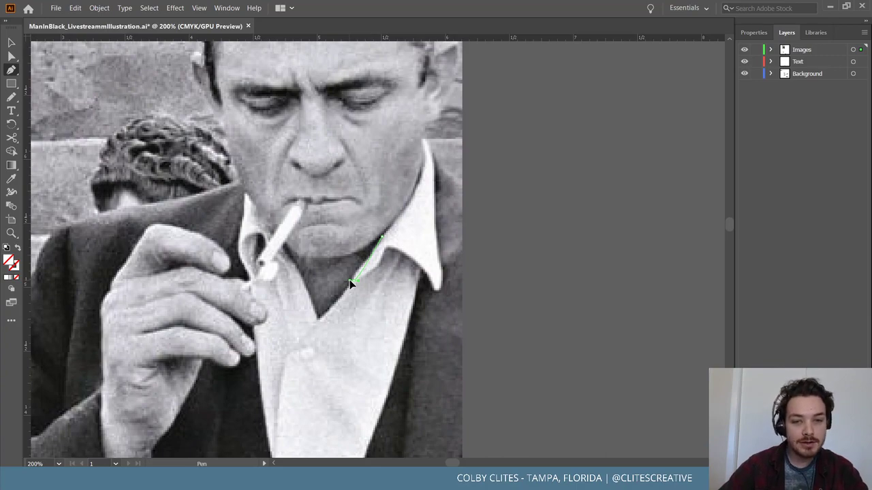
key("ctrl+plus")
key("ctrl+plus")
key("ctrl+plus")
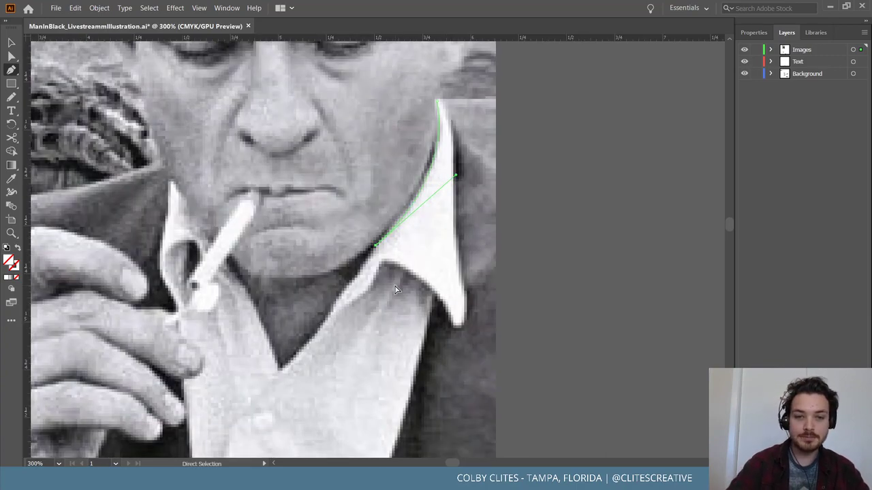
scroll(379, 272, "up", 4)
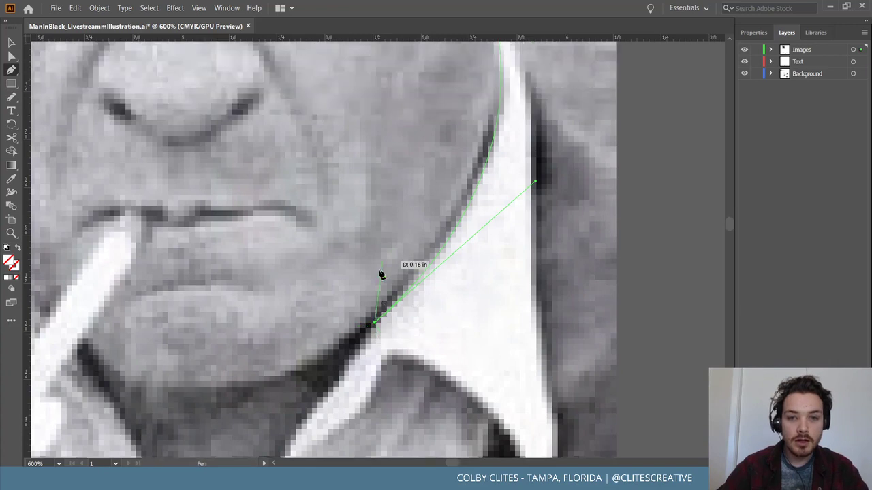
scroll(392, 308, "down", 2)
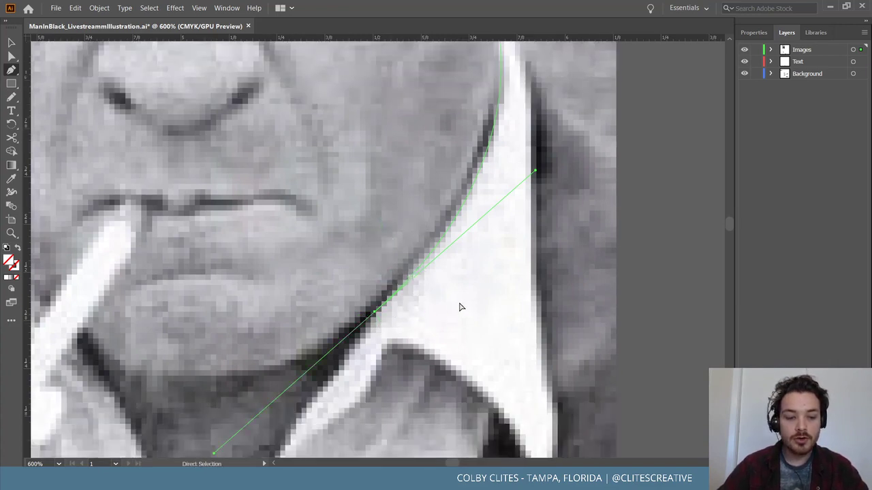
key("ctrl+z")
scroll(470, 306, "up", 2)
scroll(470, 306, "left", 1)
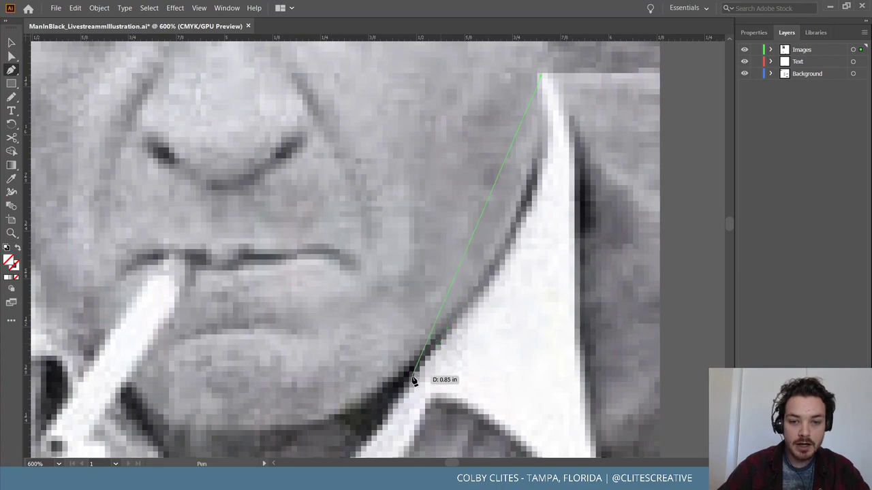
left_click_drag(413, 380, 252, 463)
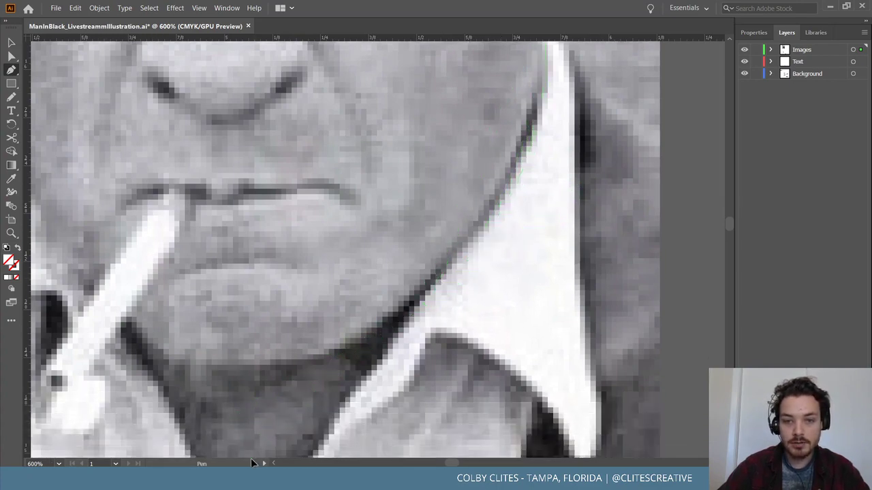
key("ctrl+minus")
key("ctrl+minus")
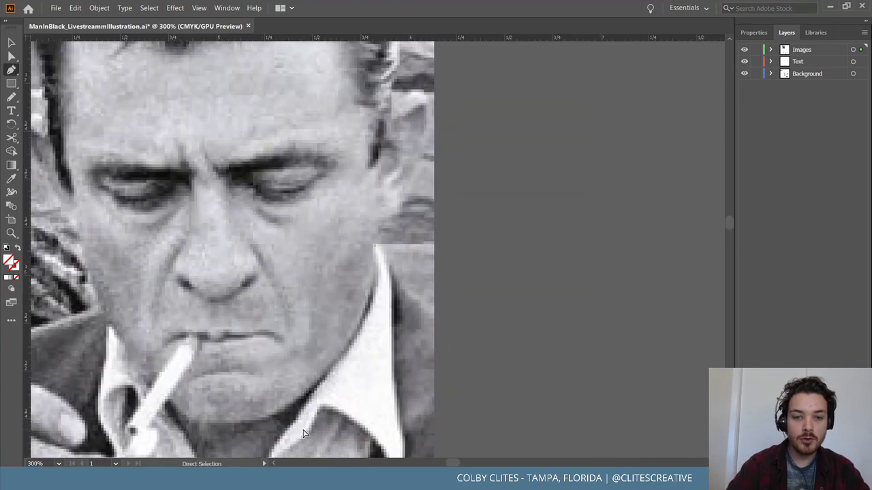
scroll(303, 433, "down", 5)
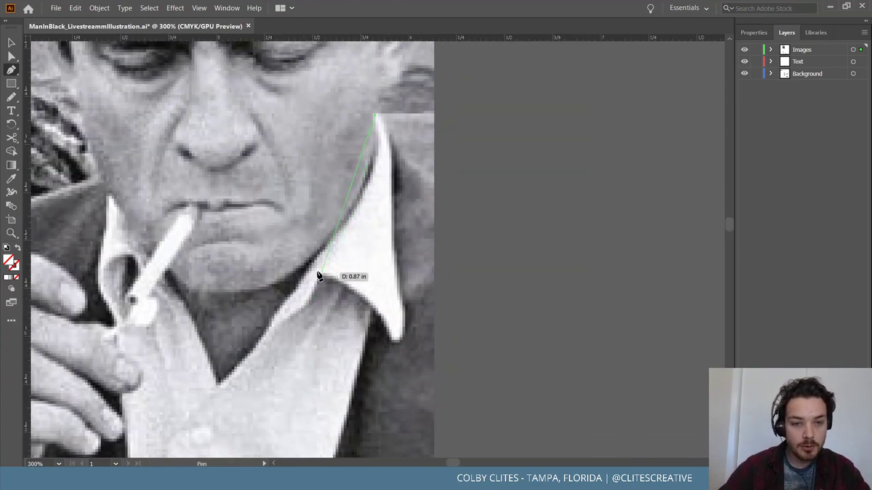
Curve the collar path along the inner edge below the jaw and outline the narrow inner fold up to the notch corner
left_click_drag(312, 263, 232, 332)
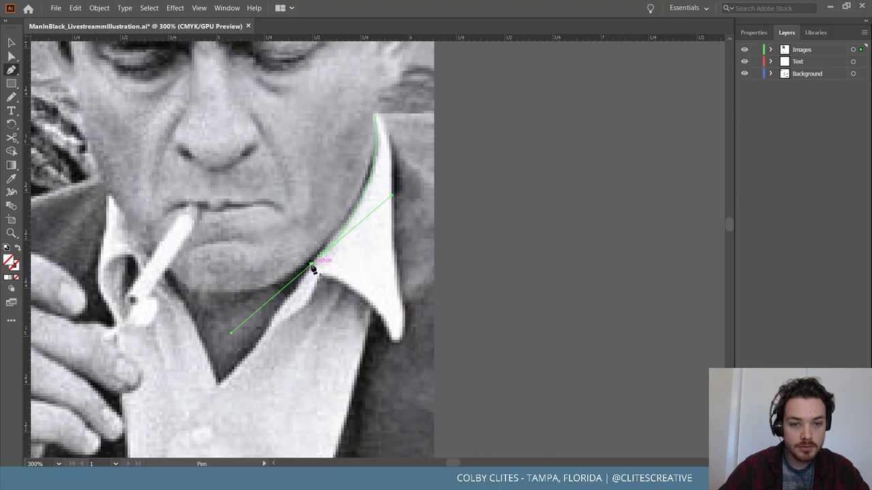
left_click_drag(311, 267, 308, 308)
left_click(274, 318, "ctrl")
left_click(320, 275)
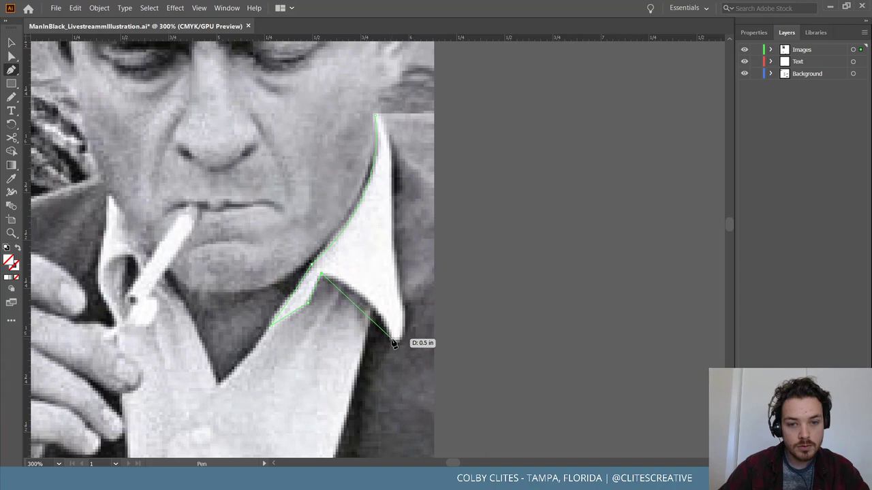
Trace the collar's curved lower edge to its pointed tip and continue the path around the tip onto the outer edge
left_click_drag(394, 341, 402, 385)
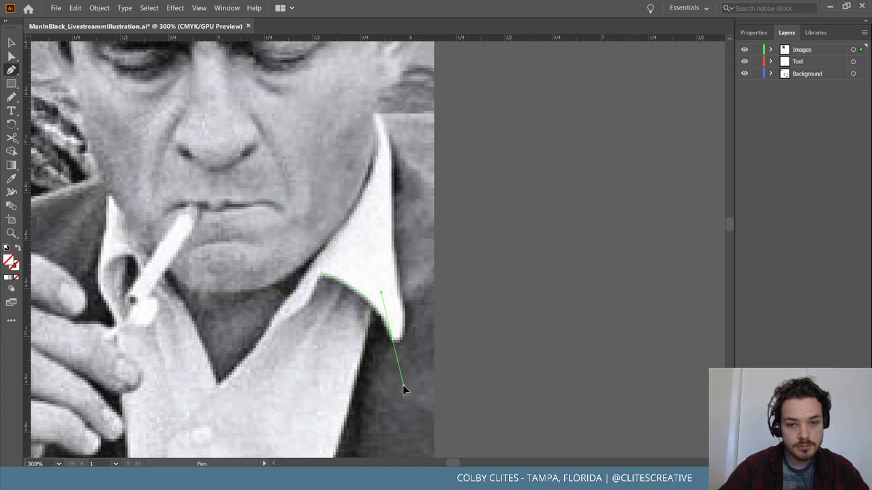
left_click(393, 341)
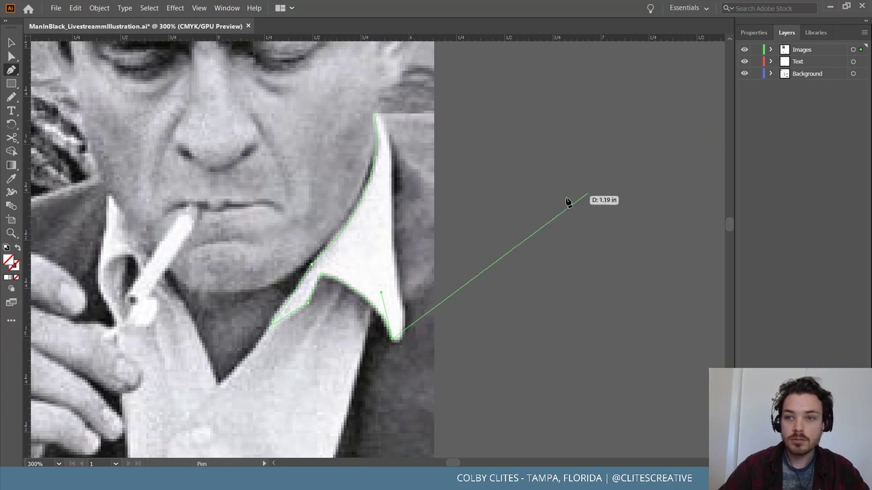
key("ctrl+plus")
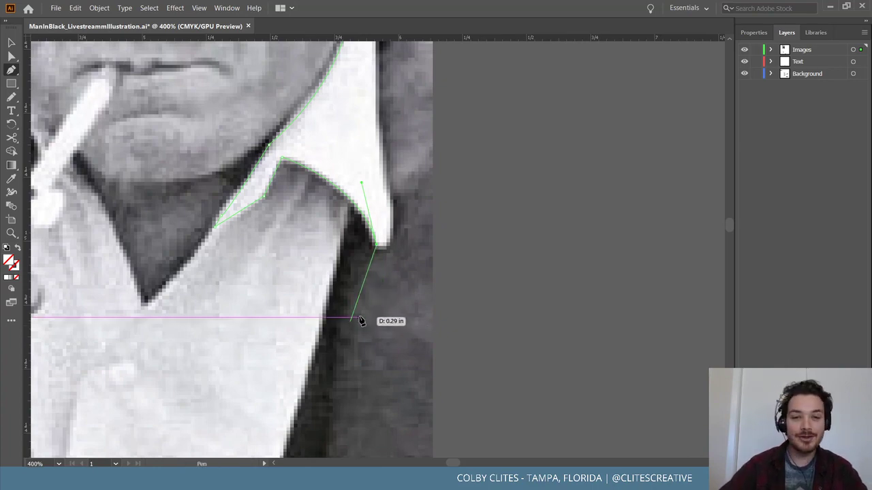
left_click(376, 244)
left_click(397, 201)
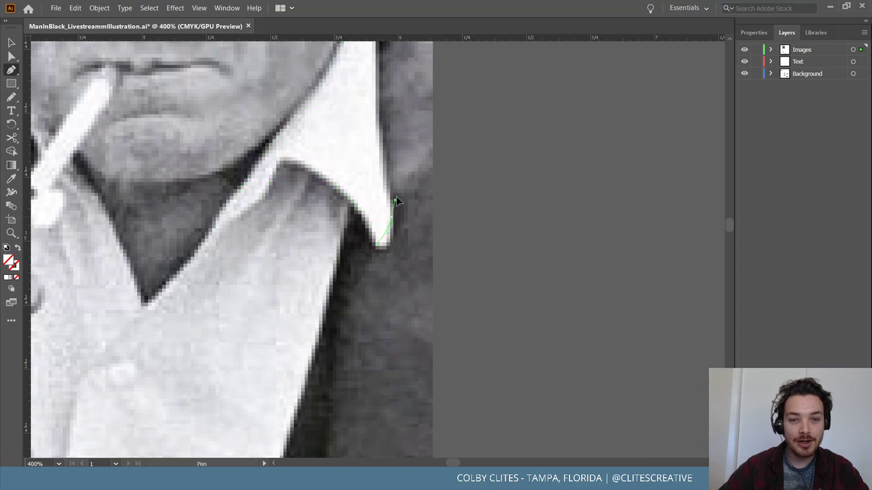
left_click_drag(394, 167, 388, 180)
Trace the collar's outer edge upward and close the path at its starting anchor on the upper tip
scroll(436, 298, "up", 3)
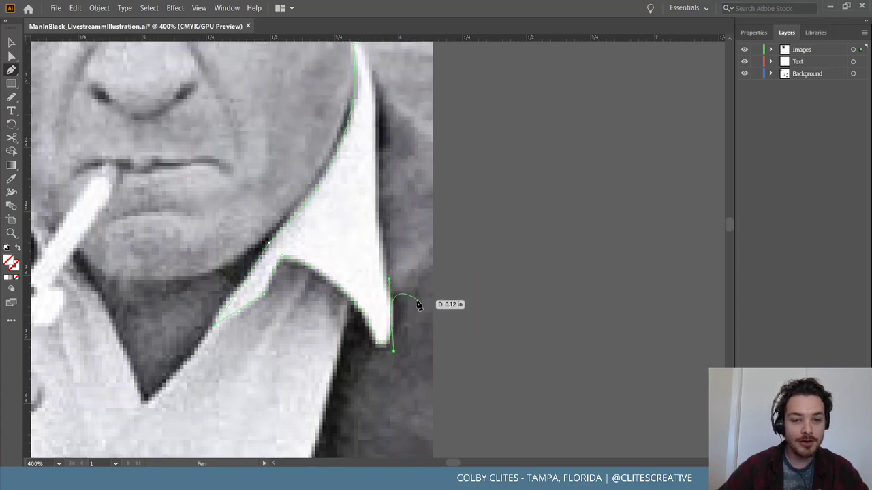
left_click_drag(389, 319, 387, 226)
scroll(391, 252, "up", 2)
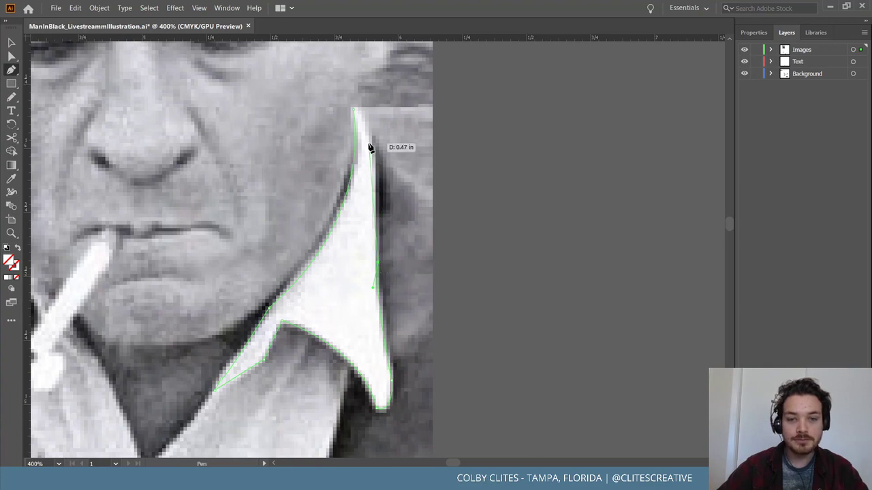
key("ctrl+shift+a")
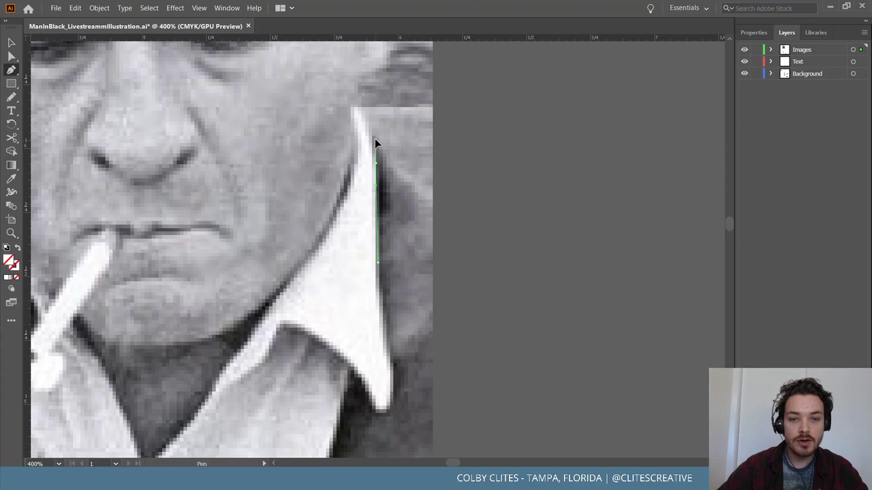
left_click(376, 139)
scroll(395, 225, "up", 2)
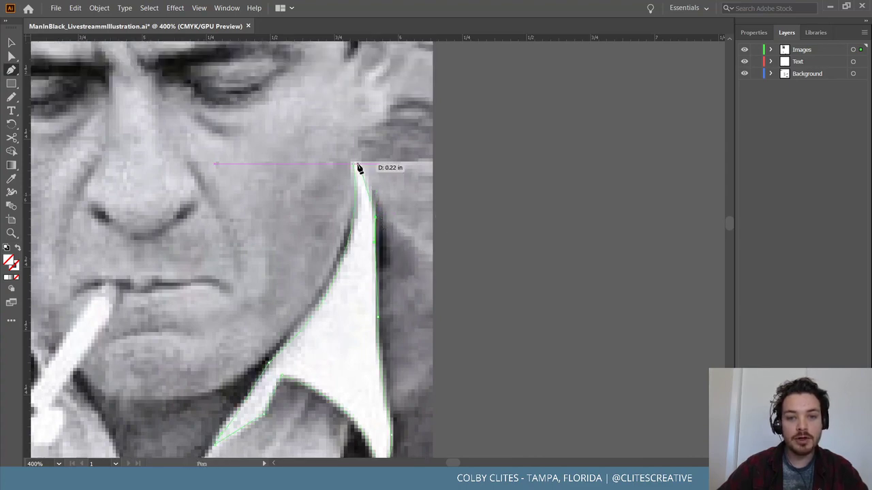
left_click_drag(356, 167, 335, 172)
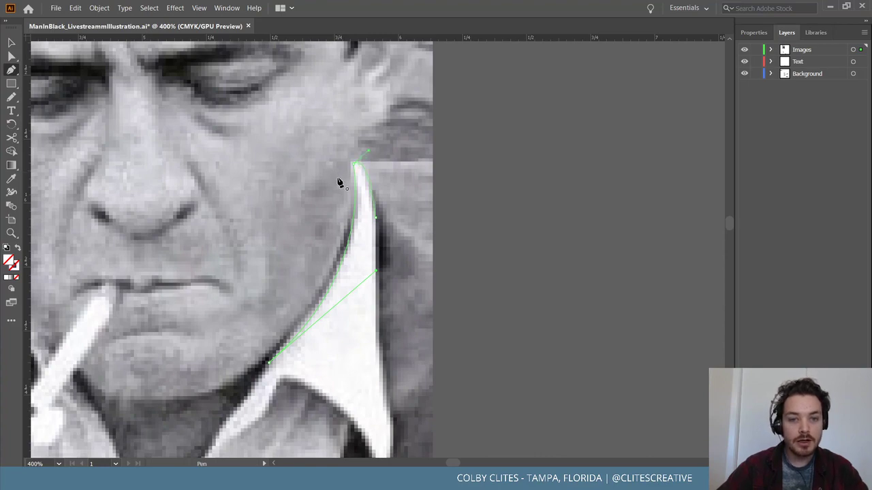
left_click(487, 223, "ctrl")
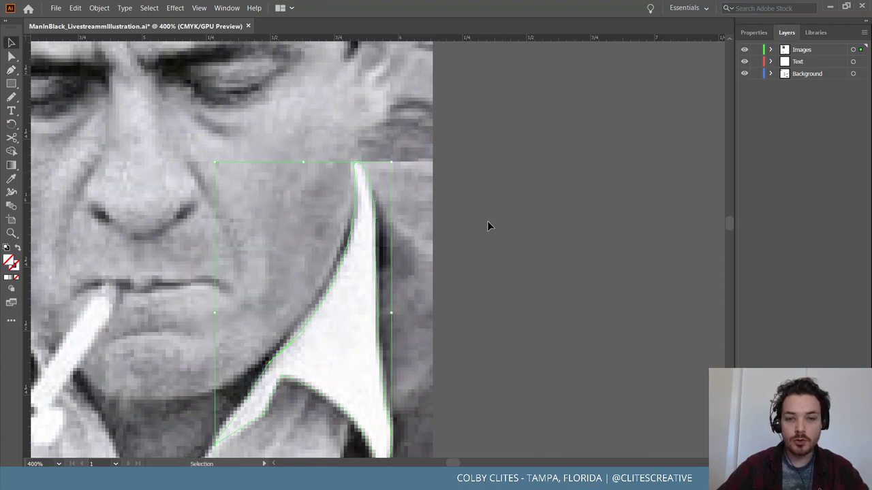
Fill the closed collar shape with the white sampled from the photo's collar using the Eyedropper, and deselect it
left_click(374, 202)
scroll(489, 256, "down", 3)
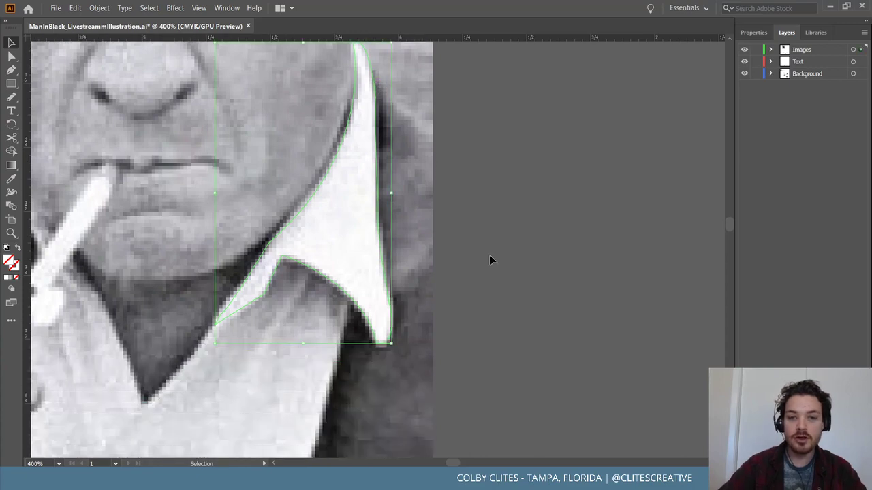
scroll(490, 266, "left", 2)
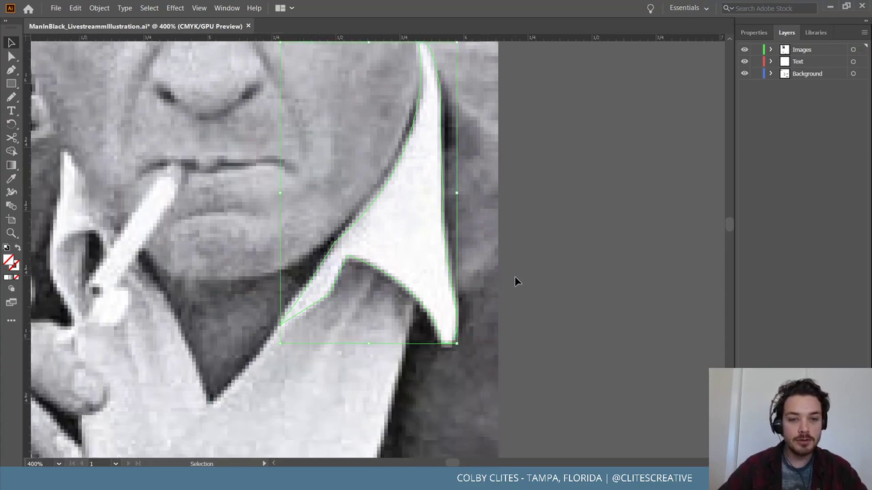
left_click(514, 276)
left_click(448, 246)
key("i")
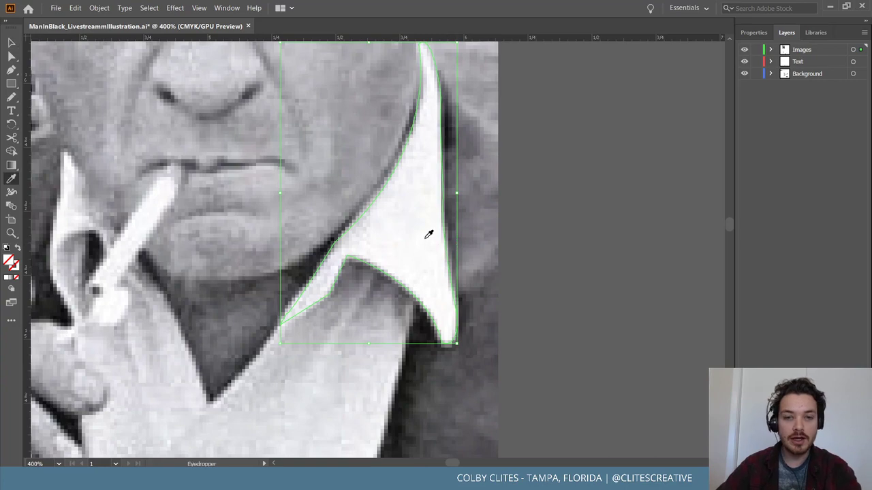
left_click(427, 233)
key("v")
left_click(538, 242)
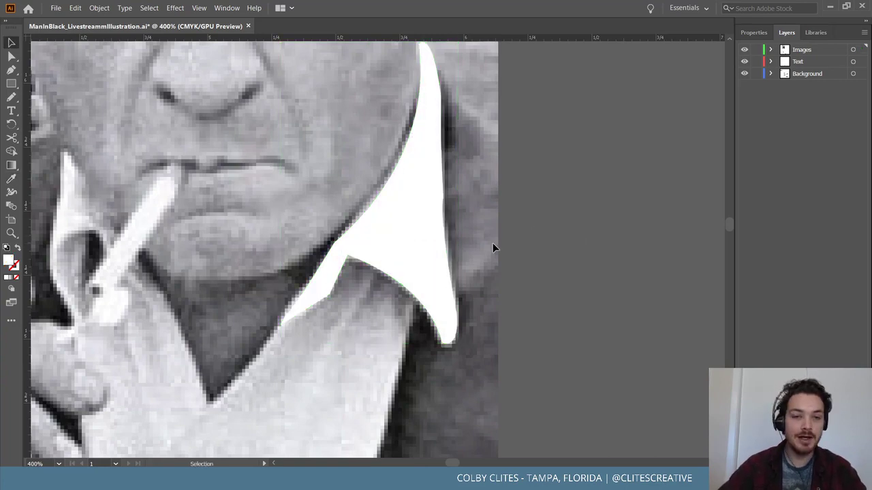
Adjust the direction handle of the anchor below the jaw so the collar's inner curve follows the photo more closely
scroll(470, 254, "up", 1)
left_click(343, 264)
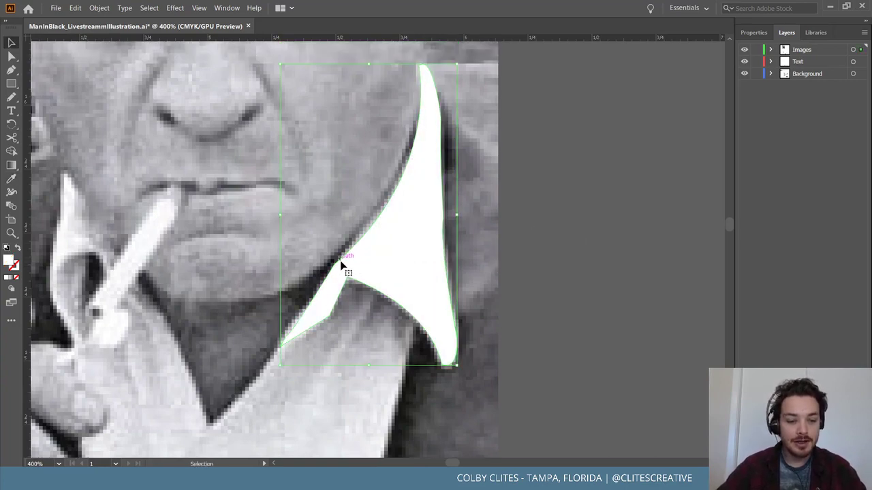
left_click_drag(342, 265, 350, 273)
key("ctrl+equal")
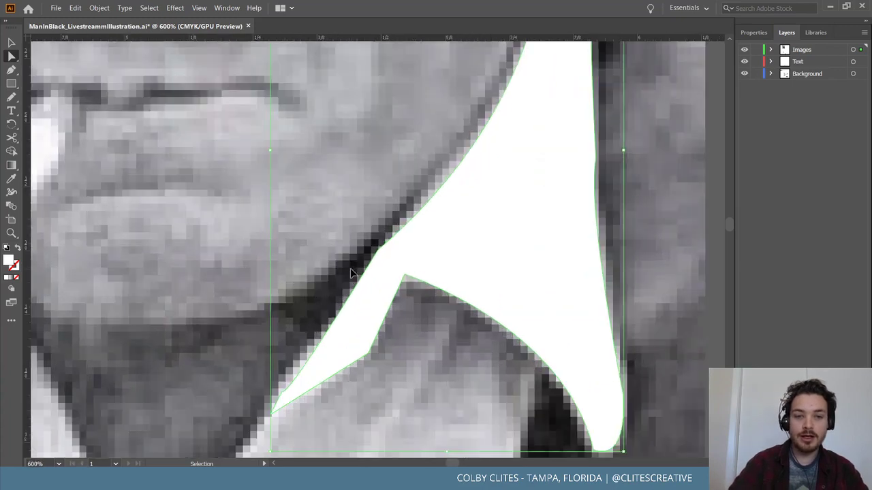
key("a")
key("ctrl+equal")
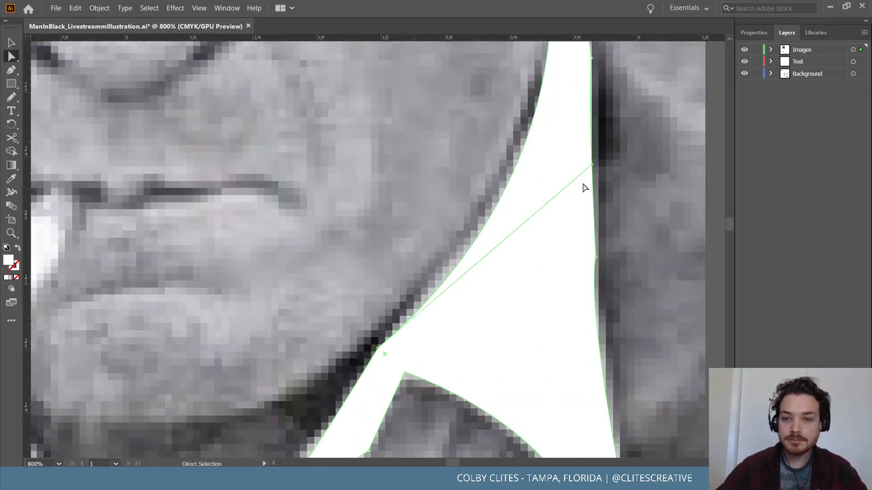
left_click_drag(594, 168, 584, 162)
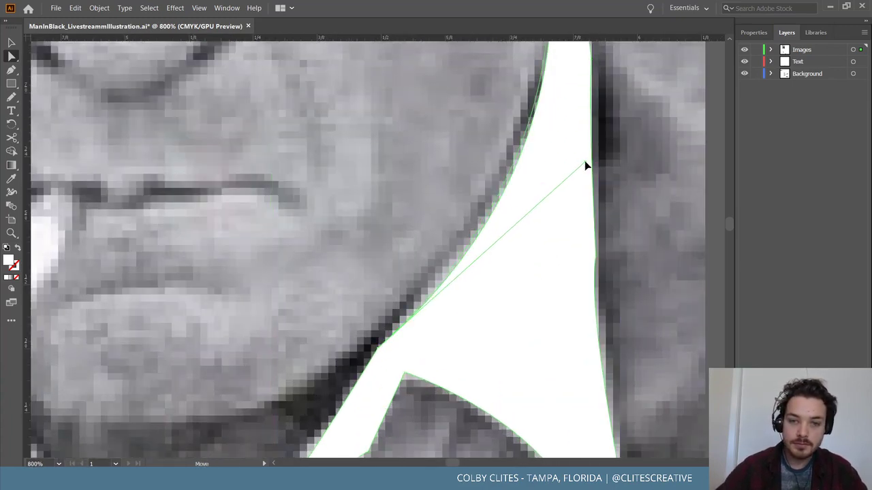
scroll(482, 299, "down", 3)
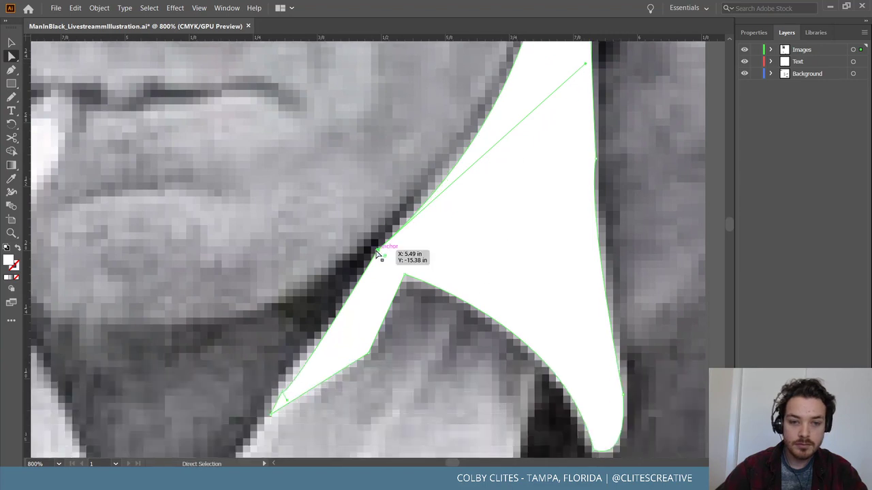
Reposition the notch corner anchor and the lower tip anchor of the collar shape to match the photo
left_click(405, 277)
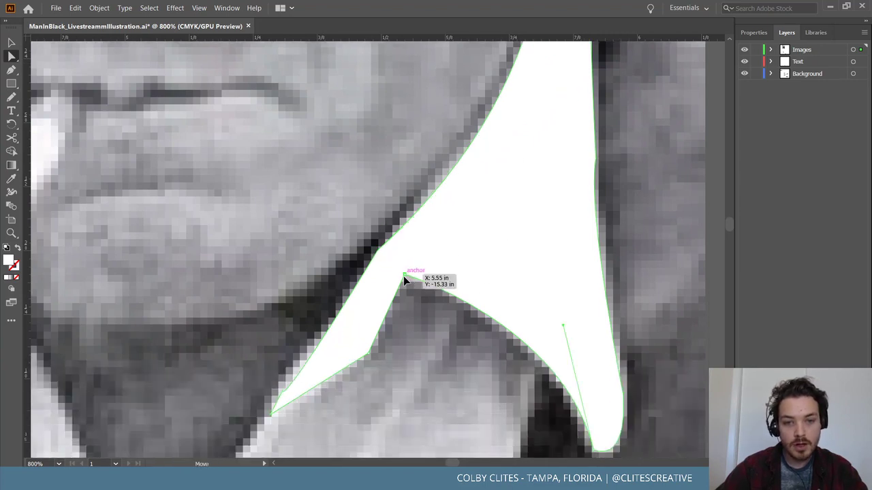
scroll(640, 344, "down", 3)
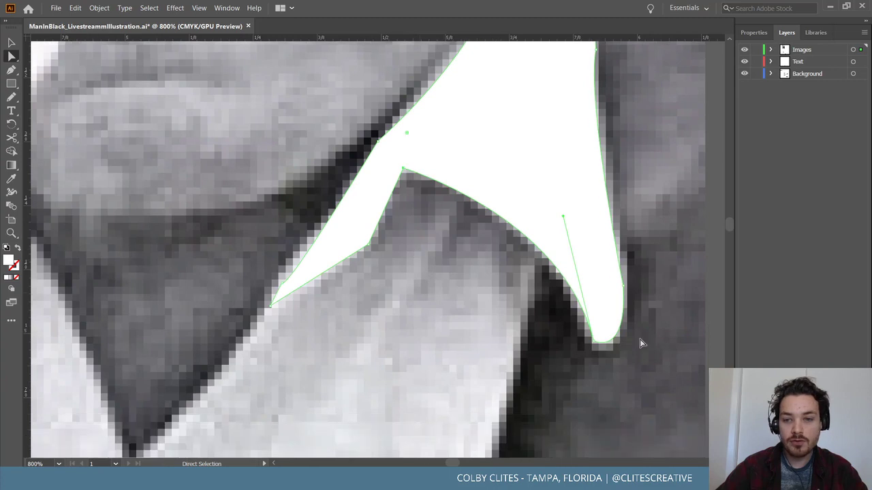
left_click_drag(627, 293, 597, 347)
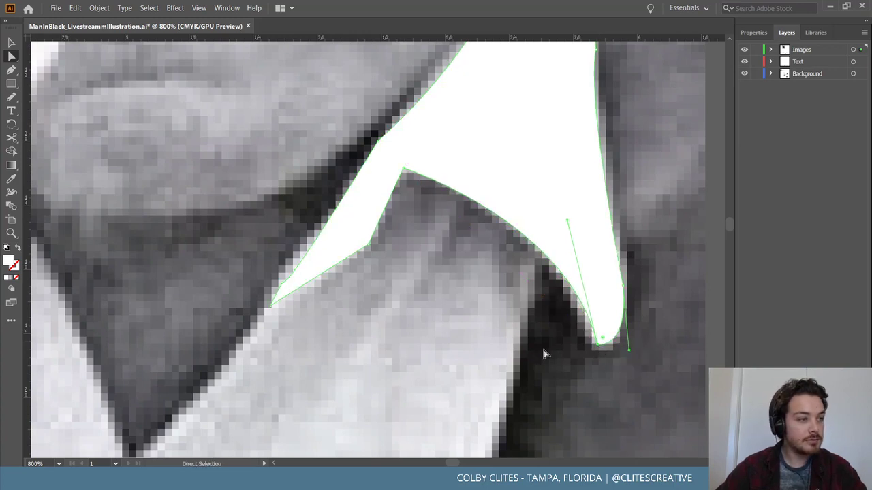
Refine the anchor midway along the collar's outer edge to smooth the outline, and deselect the shape
scroll(612, 333, "up", 4)
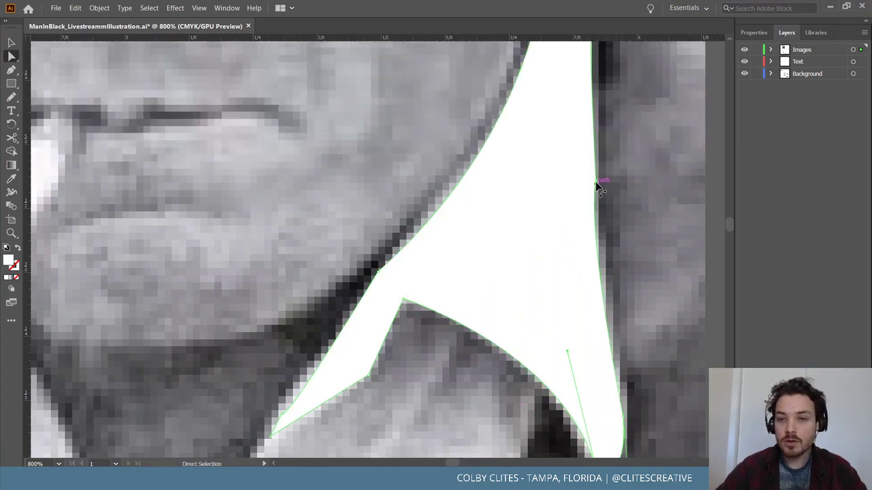
left_click_drag(597, 185, 646, 292)
scroll(591, 253, "up", 2)
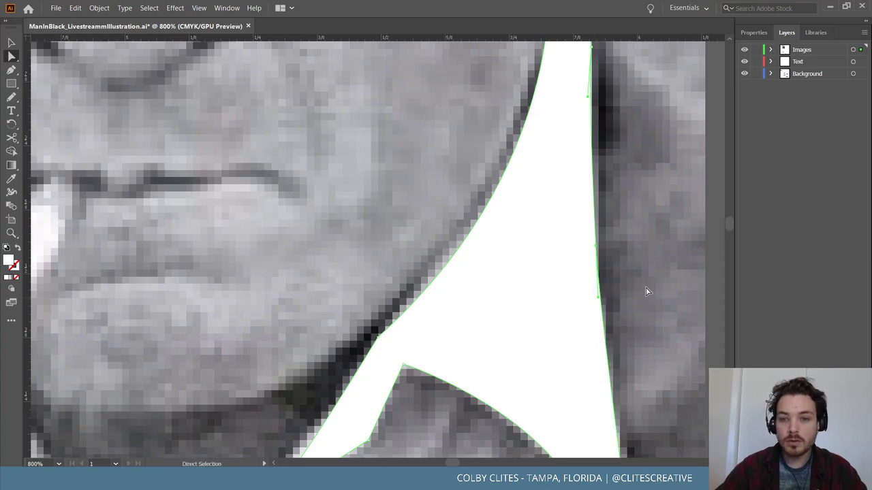
scroll(647, 293, "down", 4)
key("ctrl+minus")
key("ctrl+minus")
key("ctrl+minus")
key("ctrl+minus")
key("ctrl+minus")
key("ctrl+minus")
key("ctrl+minus")
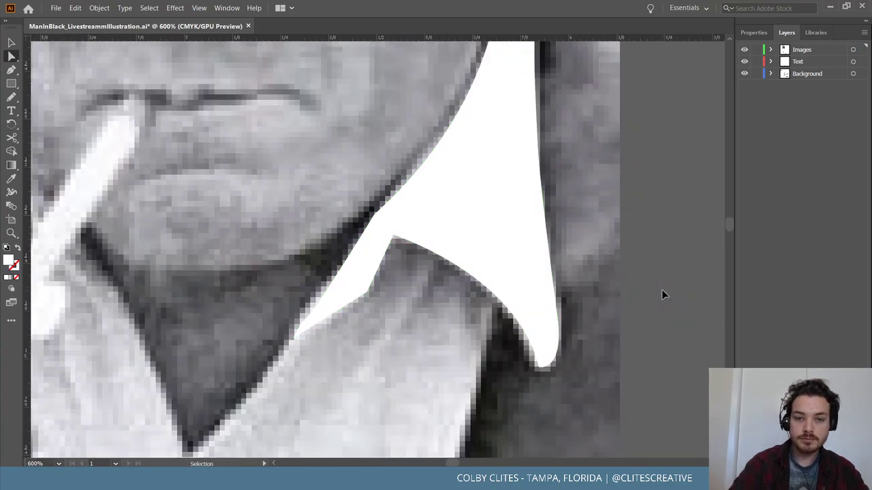
Start a Pen outline of the collar flap behind the cigarette, curving over its fold and running down to the neckline's V point
key("ctrl+plus")
key("ctrl+plus")
key("ctrl+plus")
key("ctrl+plus")
key("ctrl+plus")
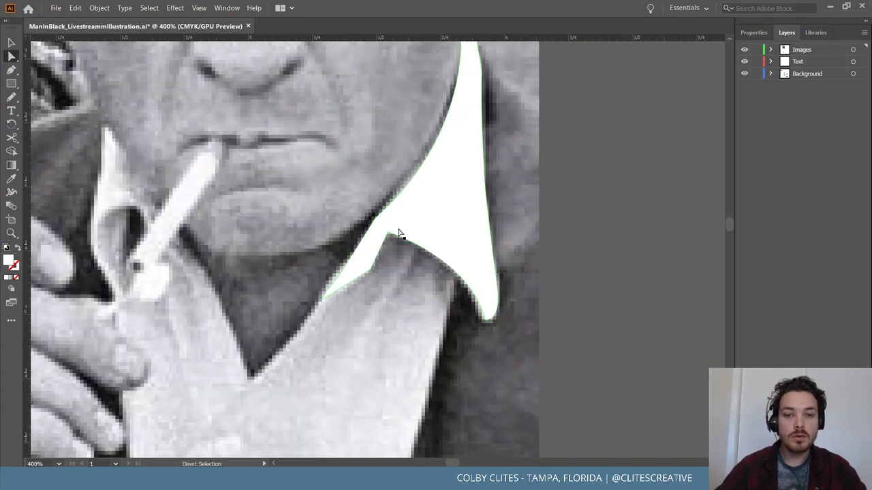
scroll(409, 340, "down", 3)
scroll(356, 321, "left", 4)
scroll(350, 278, "up", 3)
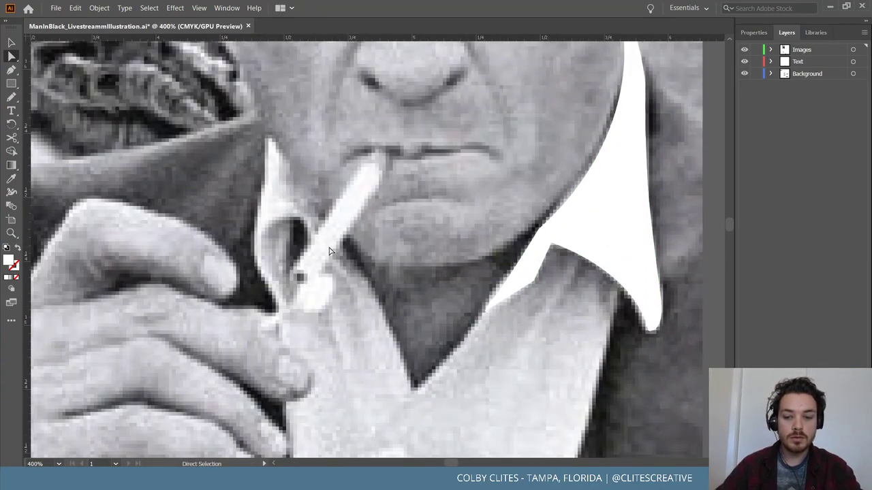
key("p")
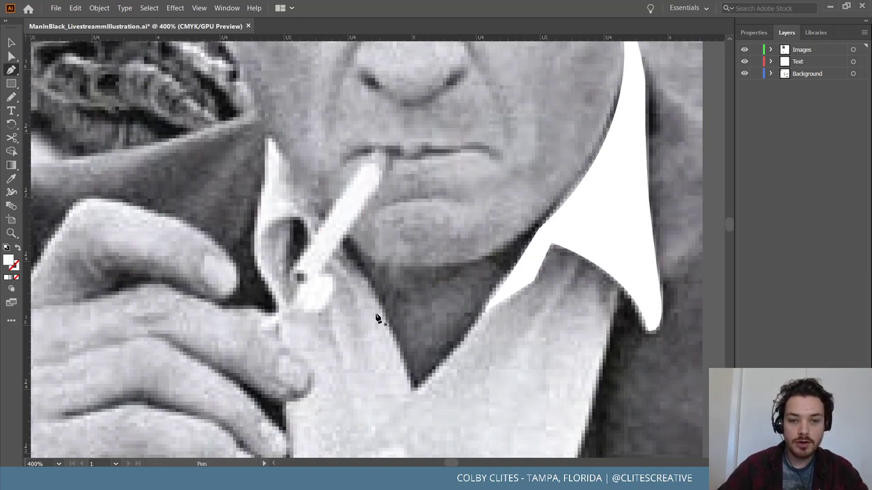
left_click(285, 308)
left_click_drag(276, 224, 311, 198)
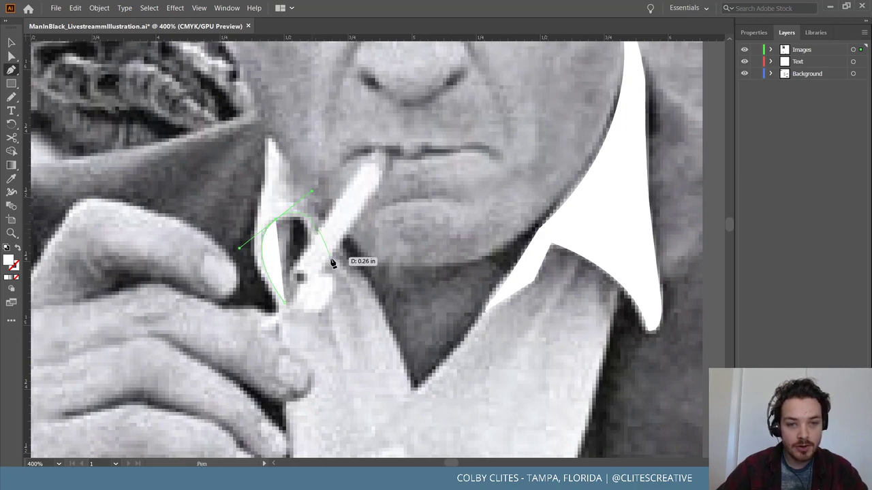
left_click(362, 304)
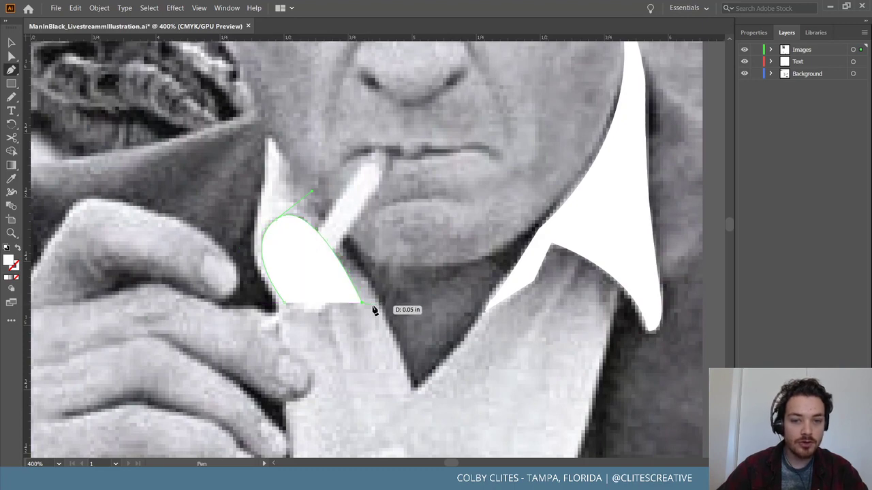
left_click(371, 307)
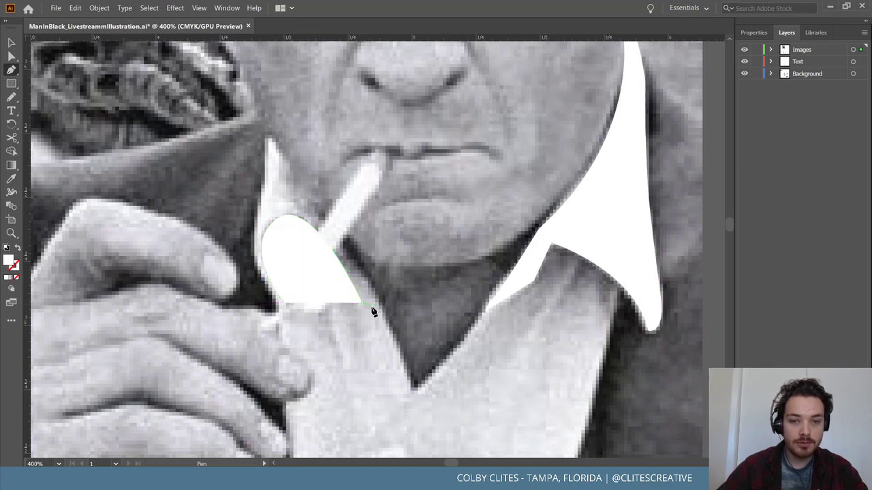
left_click(412, 391)
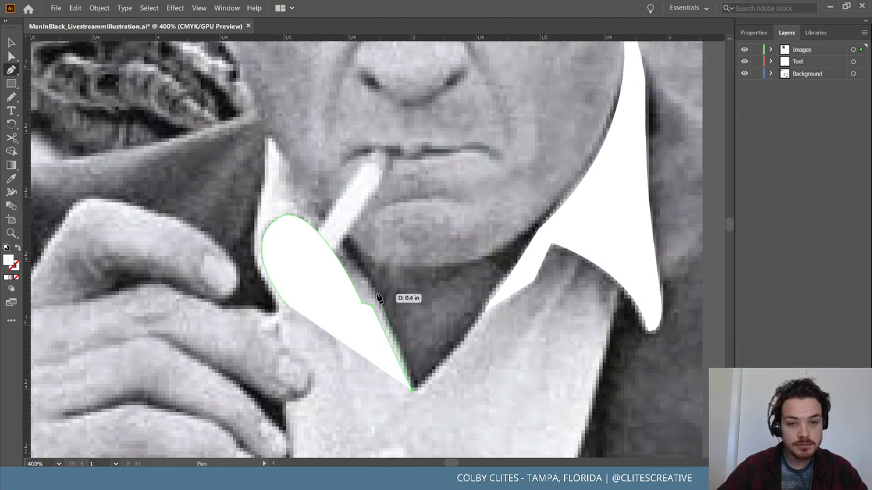
Curve the outline back up along the neck edge to the cigarette and lower the shape's opacity to 51%
left_click_drag(325, 223, 282, 188)
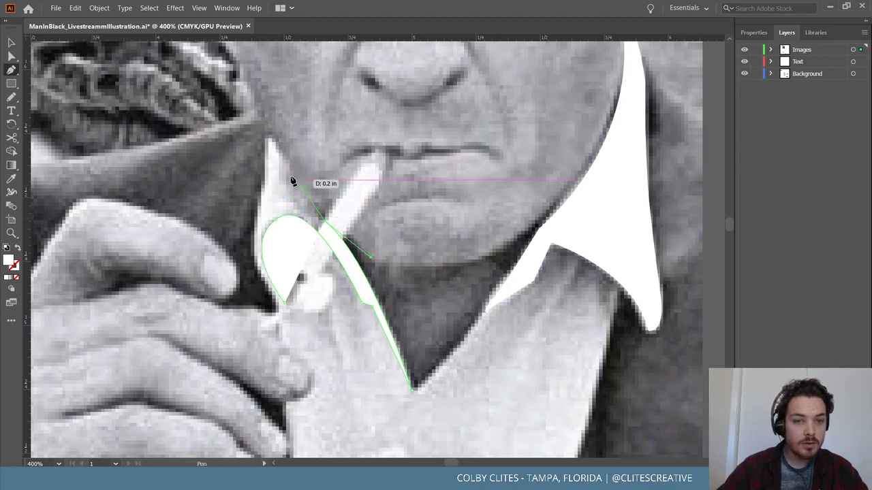
left_click(753, 32)
left_click(811, 190)
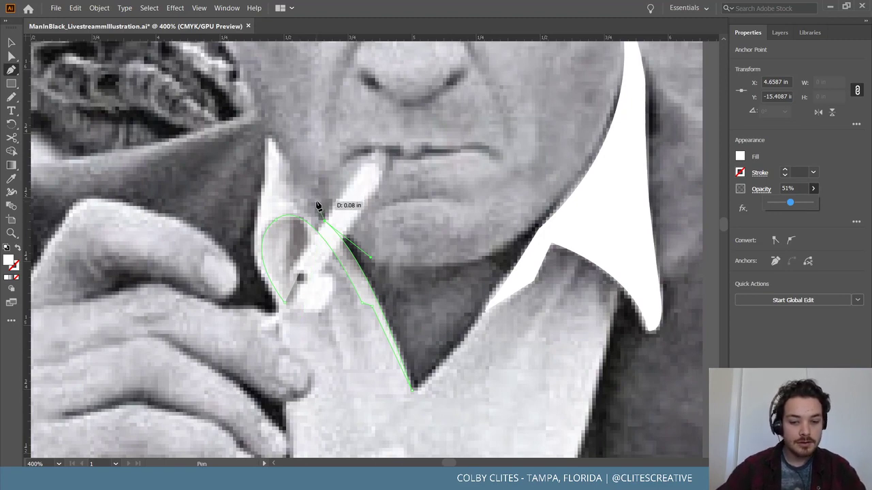
Trace around the flap's pointed tip and down its outer edge, closing the collar shape at its starting anchor by the fingertips
left_click(270, 138)
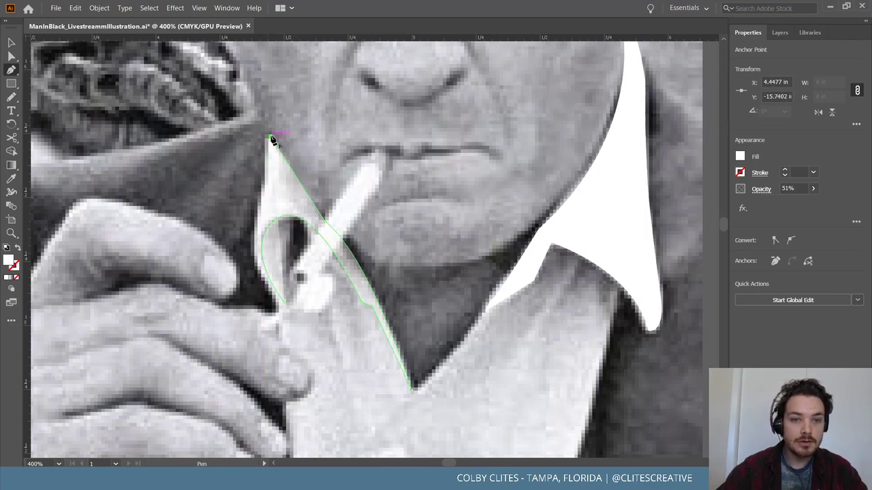
left_click(267, 139)
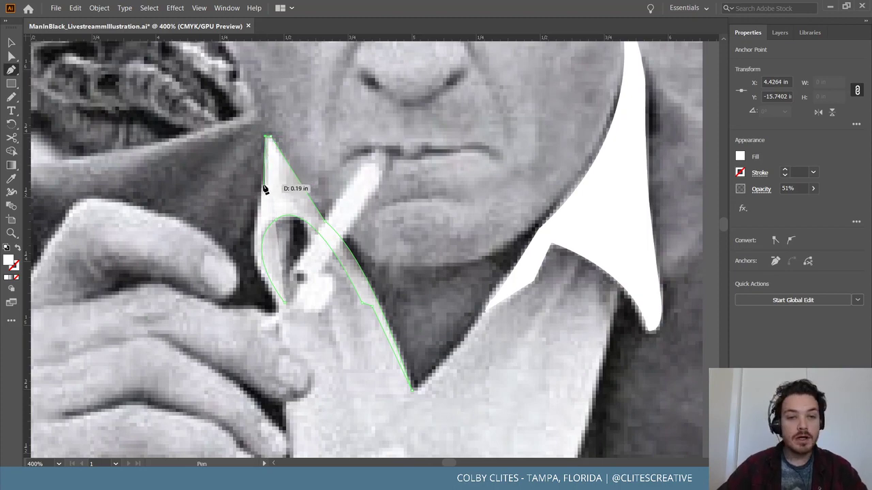
left_click(261, 188)
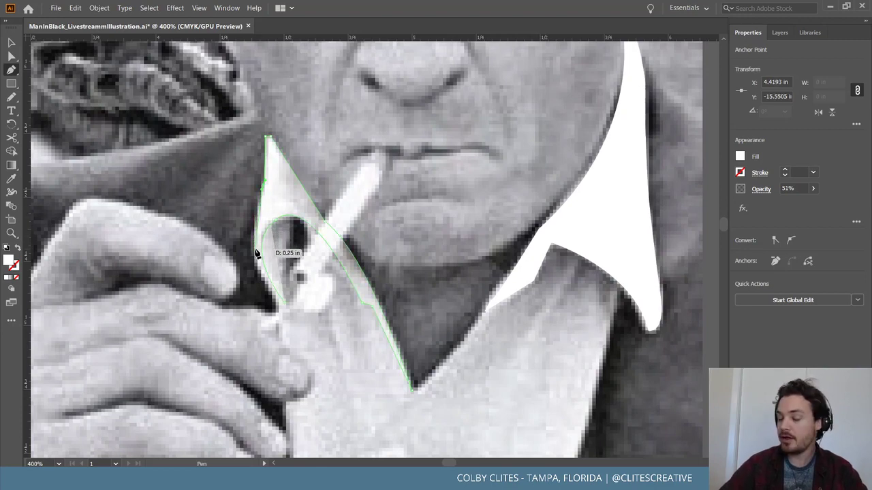
left_click(253, 251)
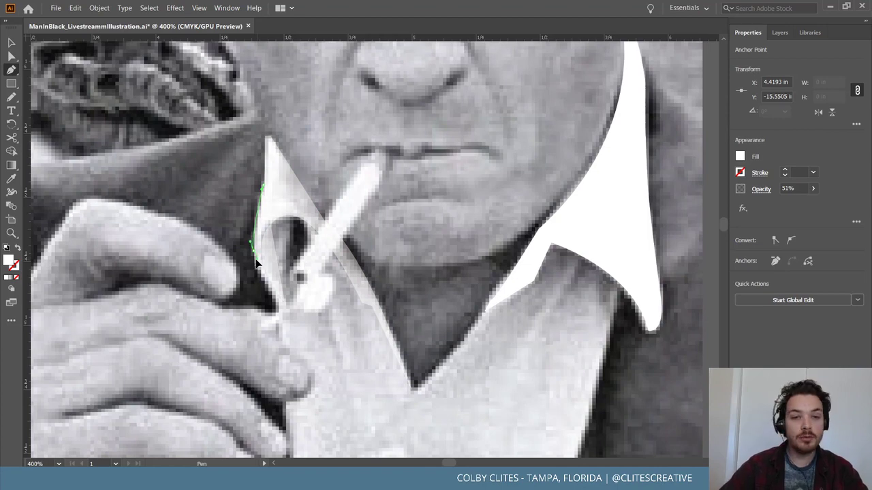
left_click(299, 304)
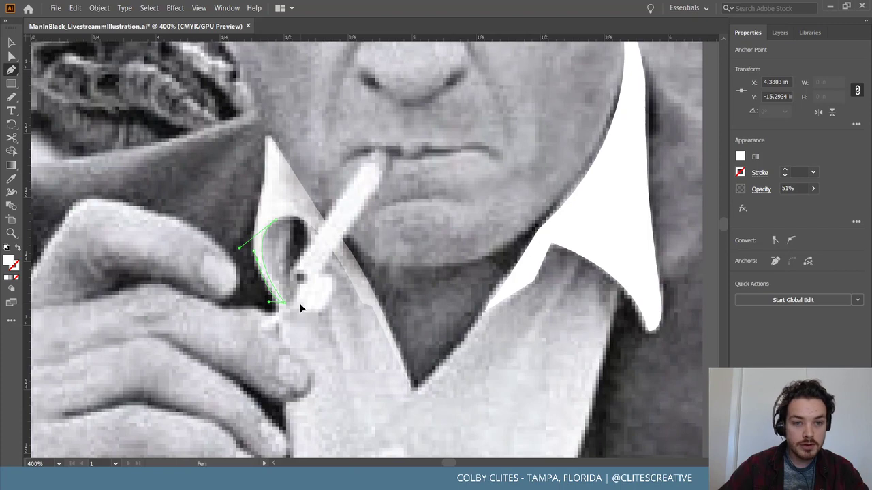
key("Escape")
Lower the opacity of the first collar shape beside the jaw to about 46% and deselect it
scroll(395, 272, "down", 4)
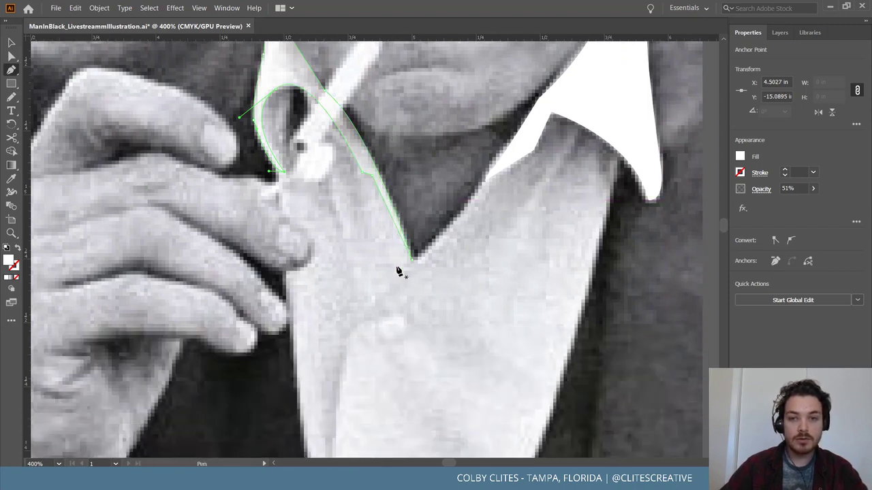
scroll(395, 273, "up", 2)
key("v")
left_click(613, 185)
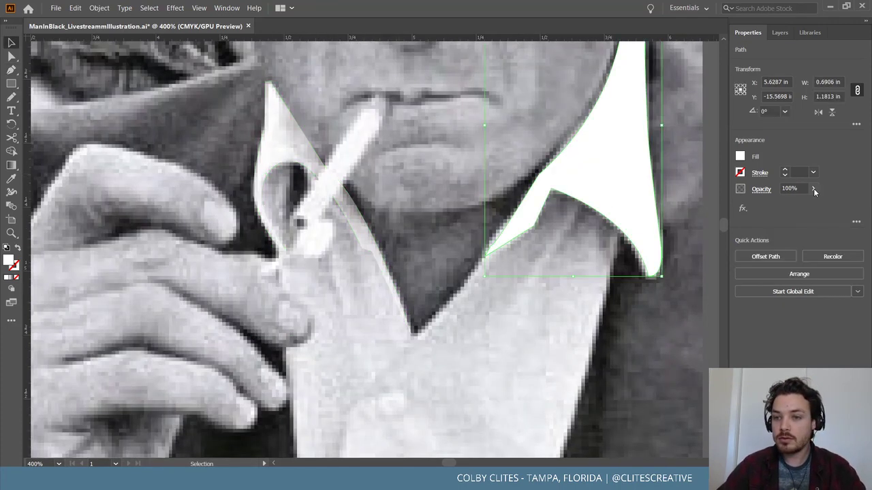
left_click(790, 203)
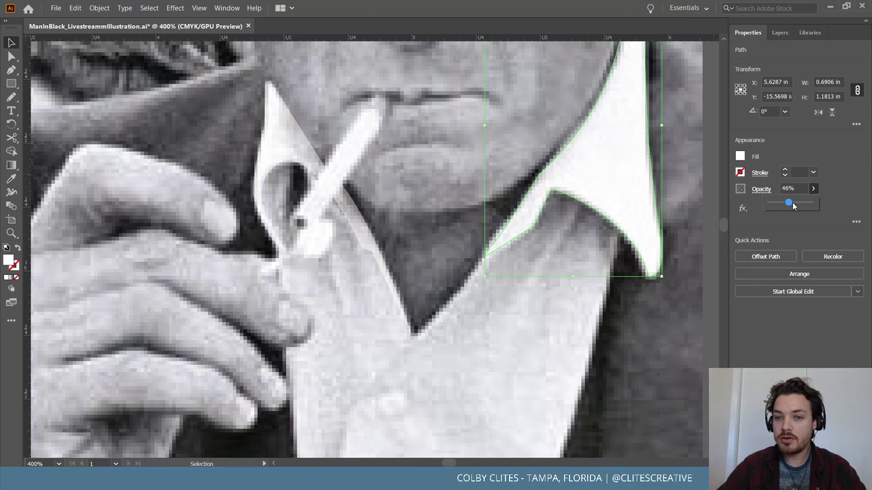
left_click(501, 318)
Raise the opacity of the collar flap shape behind the cigarette to 68% and deselect it
scroll(458, 345, "up", 2)
left_click(265, 195)
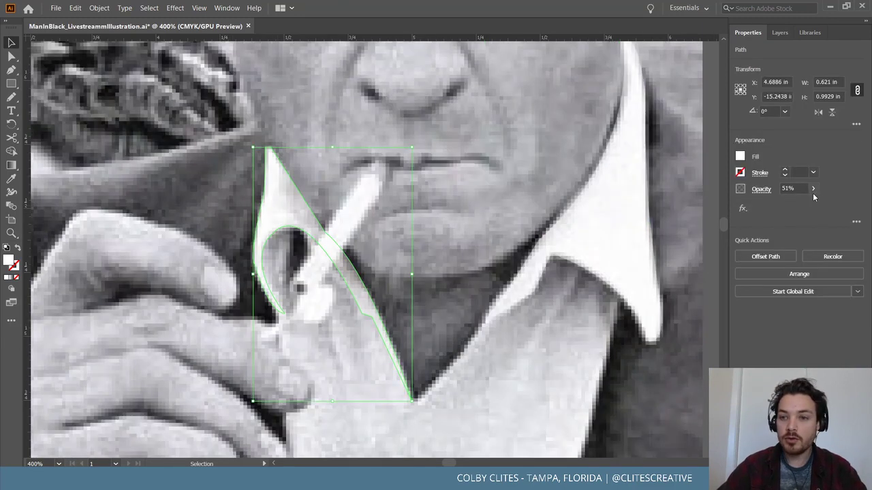
left_click_drag(798, 206, 814, 204)
left_click(500, 300)
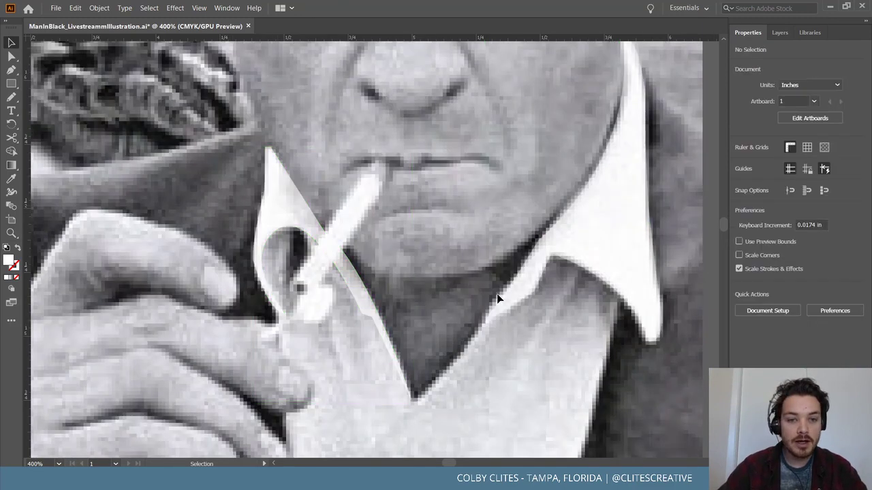
Start a Pen outline of the shirt front under the collar beside the jaw, placing a second anchor partway down the jacket edge
scroll(558, 218, "down", 2)
scroll(456, 265, "down", 3)
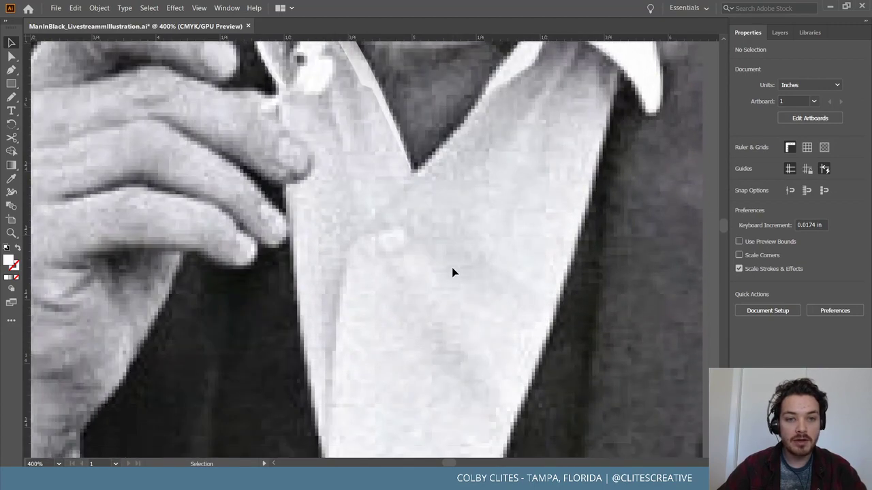
key("ctrl+minus")
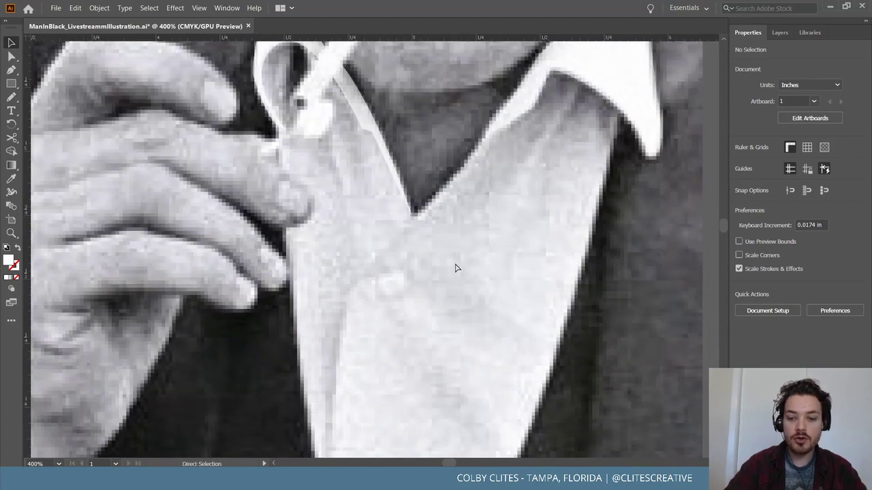
key("ctrl+minus")
key("ctrl+minus")
key("ctrl+plus")
key("ctrl+plus")
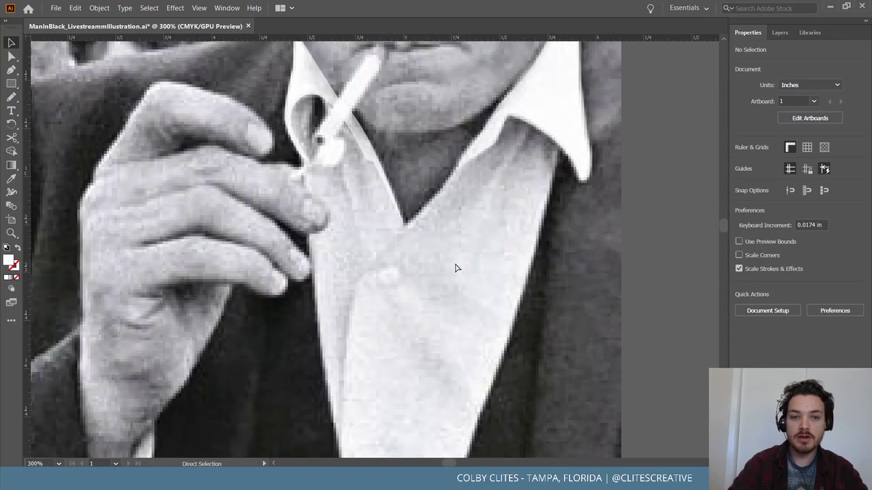
key("p")
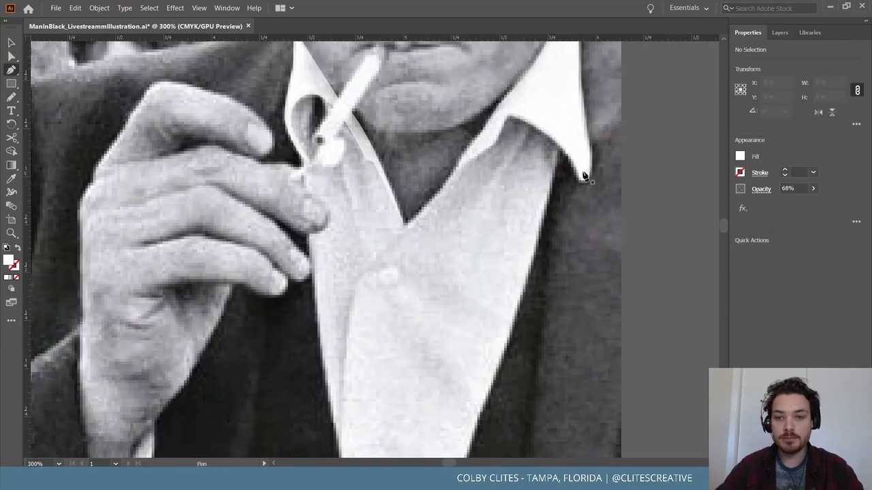
left_click(564, 137)
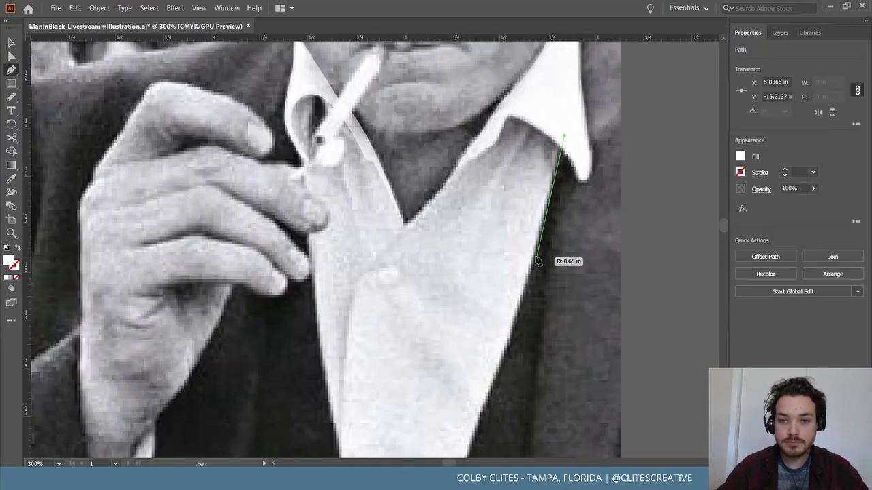
left_click(523, 293)
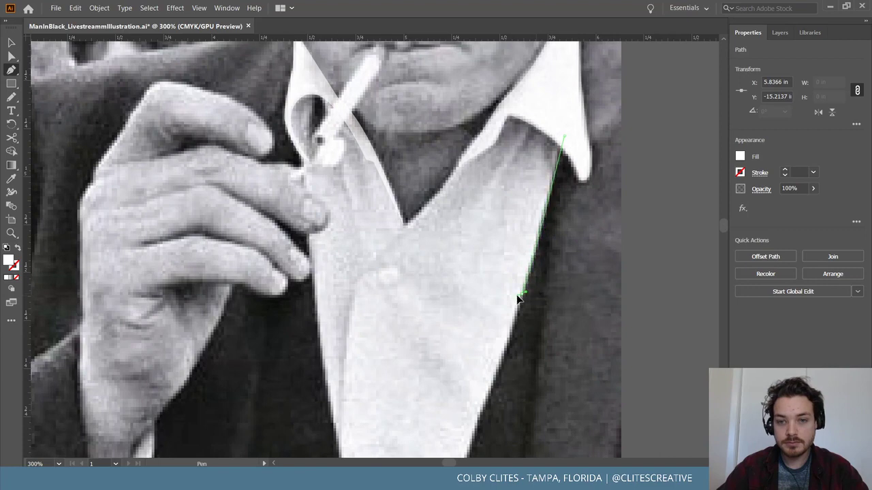
scroll(518, 299, "down", 5)
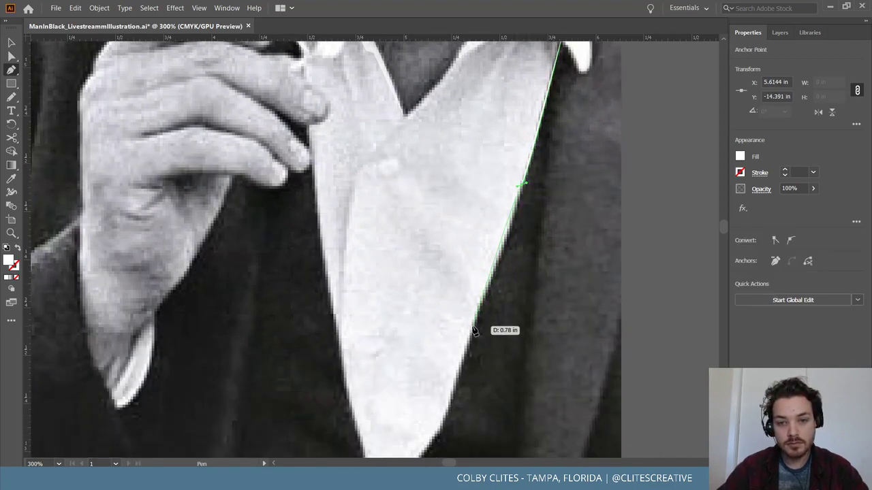
left_click(470, 326)
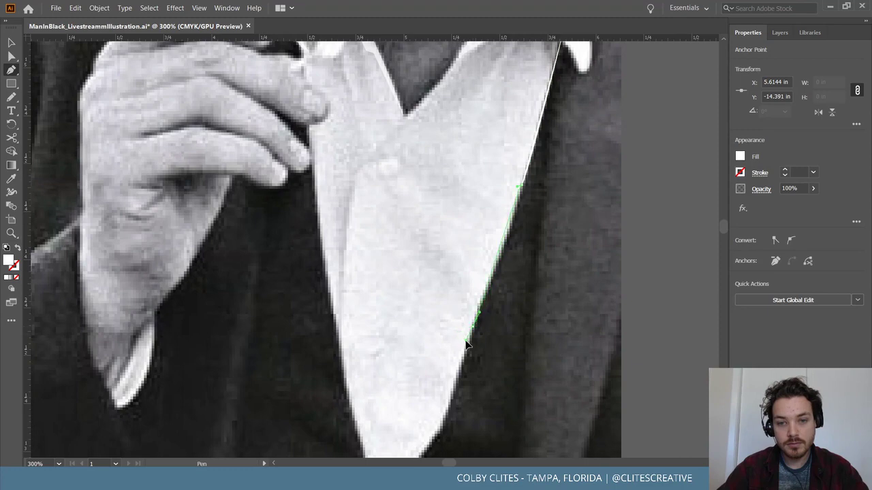
scroll(511, 321, "up", 2)
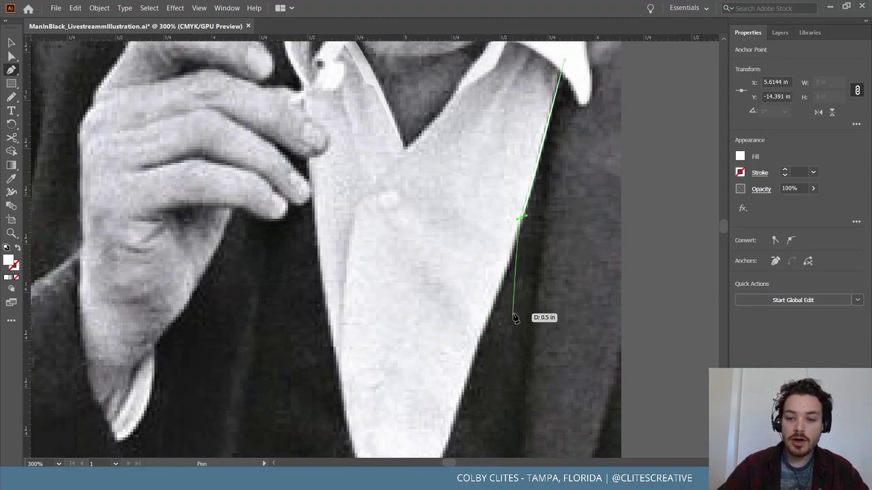
Continue the outline with curved anchors down the shirt's edge along the jacket to the bend above the shirt's bottom point
scroll(514, 318, "down", 5)
scroll(514, 318, "right", 5)
scroll(514, 318, "up", 1)
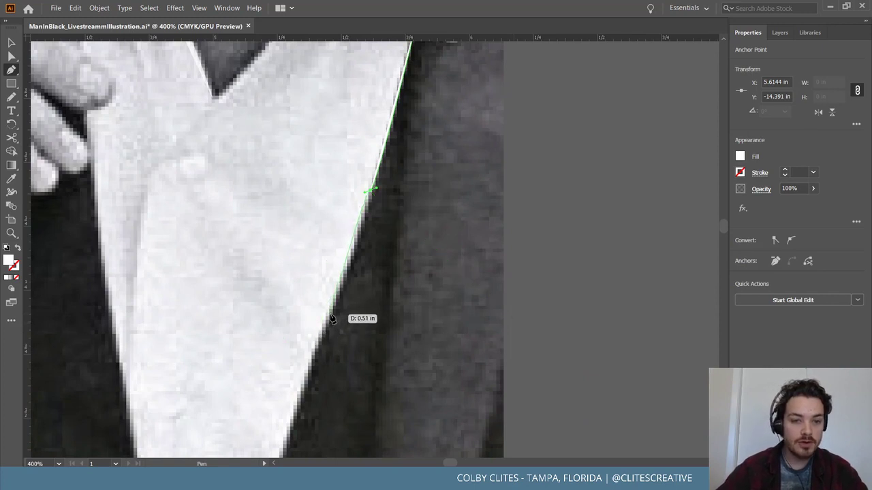
left_click_drag(332, 318, 322, 316)
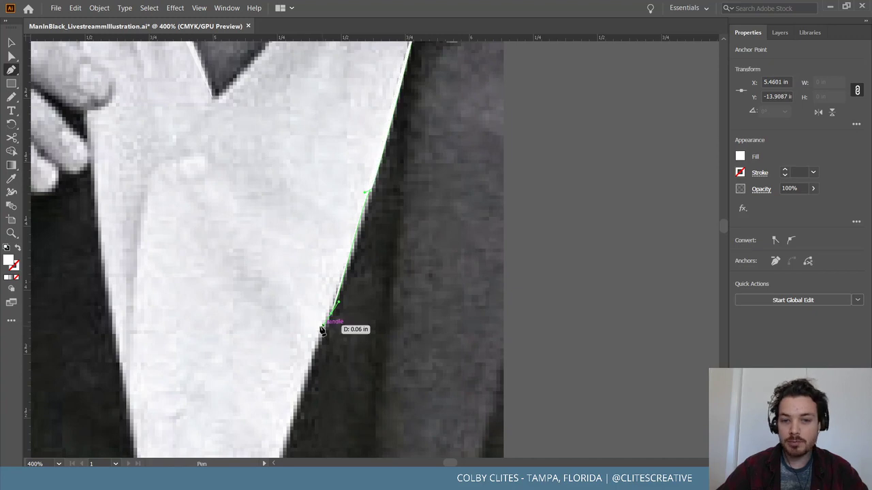
scroll(321, 331, "down", 3)
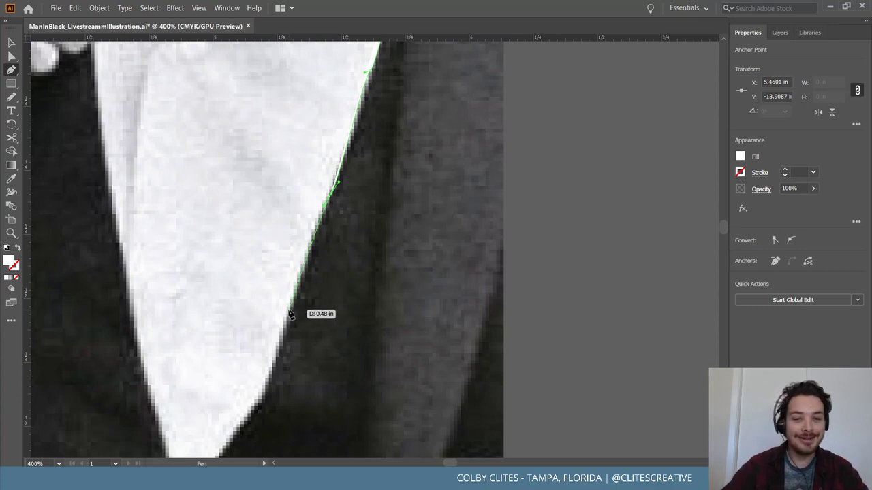
left_click(290, 310)
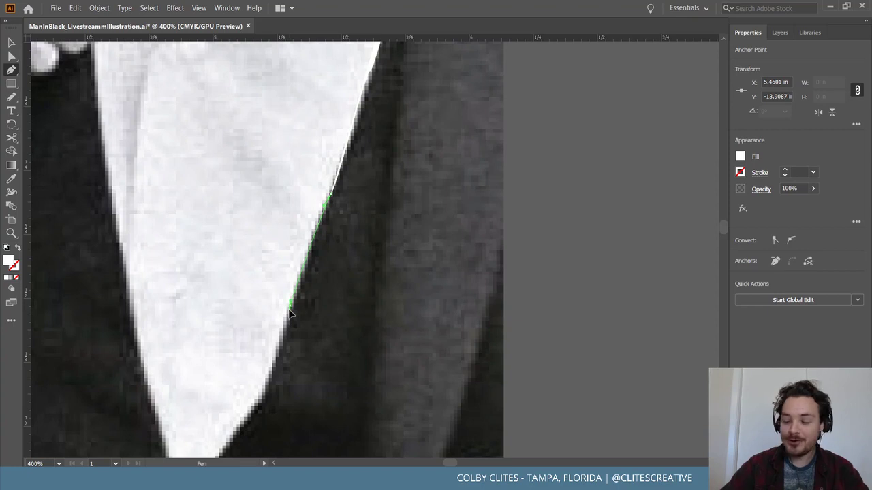
left_click(290, 312)
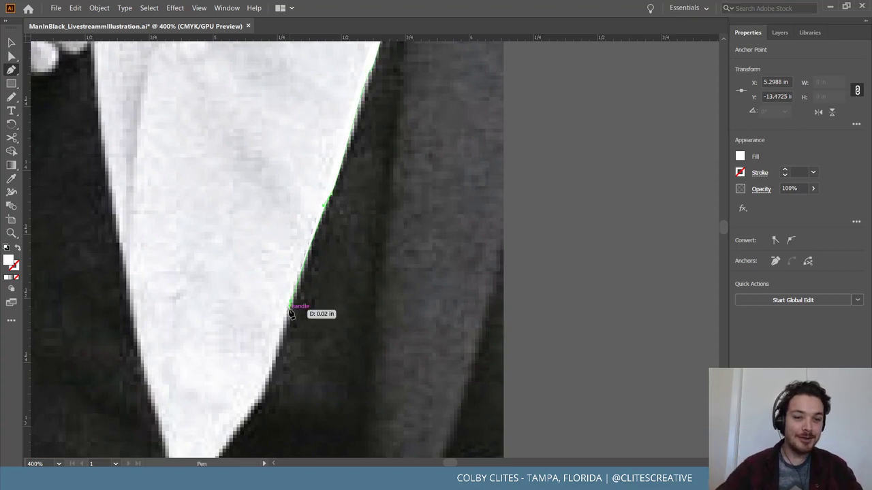
left_click_drag(290, 313, 262, 402)
left_click(261, 400)
Continue the shirt front outline down to its bottom point and place the first anchor up the opposite jacket edge
scroll(245, 402, "down", 2)
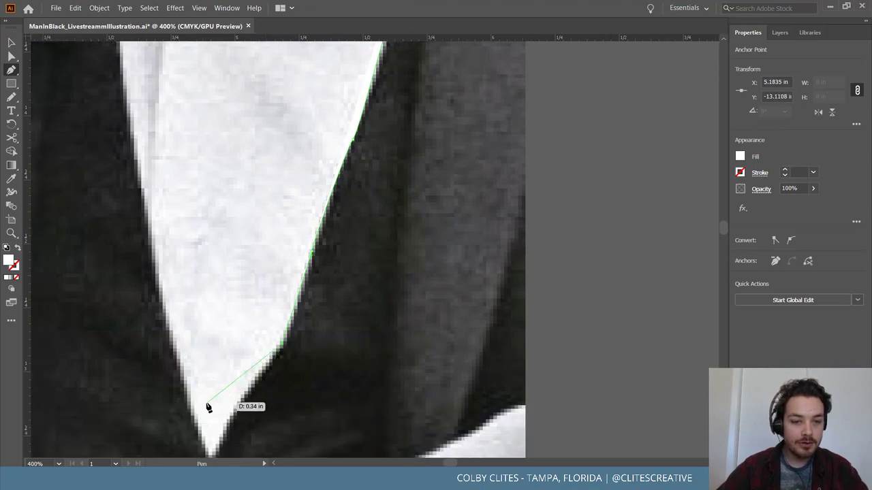
scroll(218, 406, "left", 2)
scroll(287, 412, "down", 3)
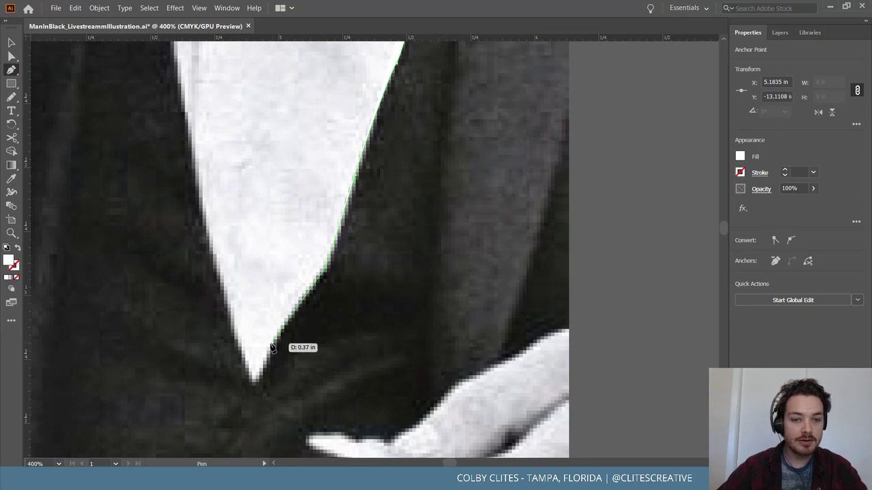
left_click(270, 352)
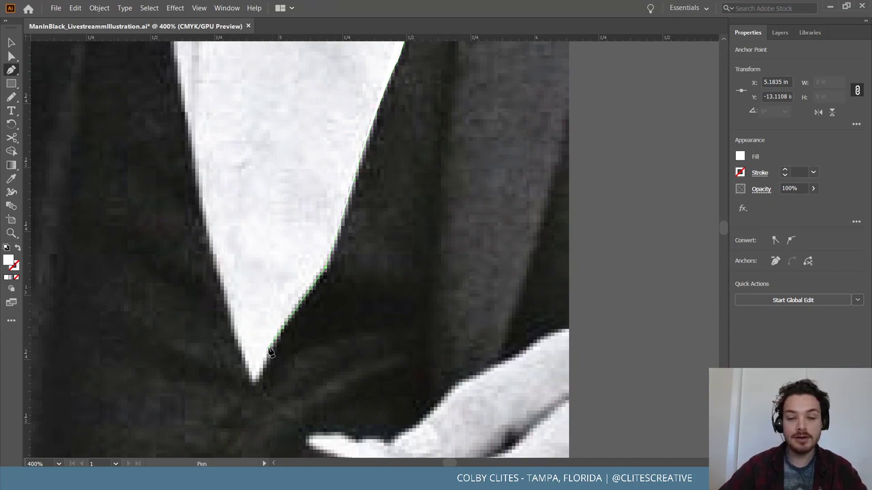
left_click(257, 383)
scroll(245, 368, "up", 3)
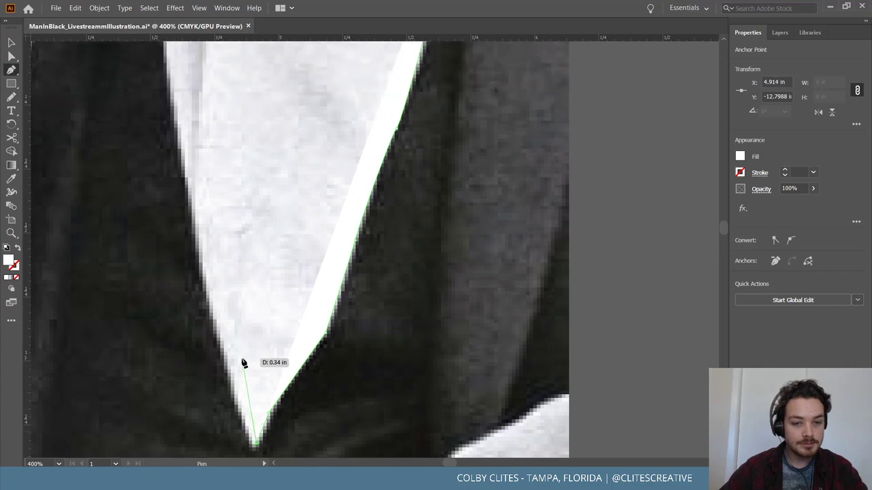
left_click(225, 355)
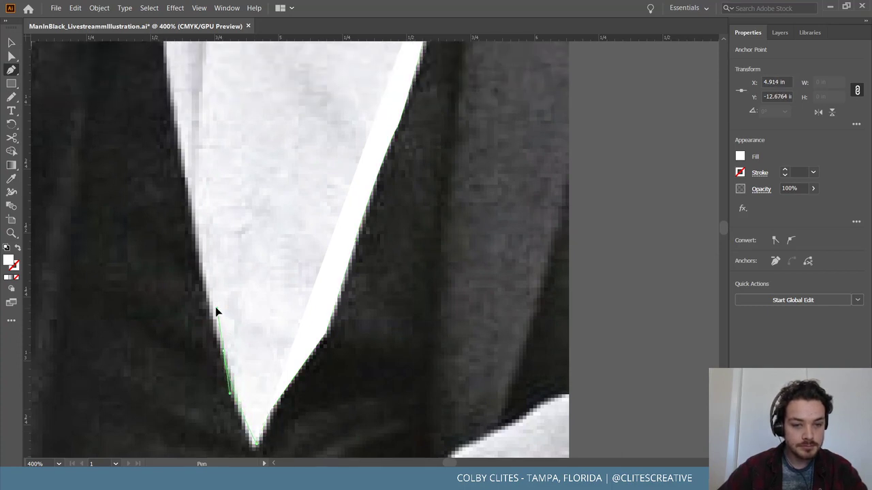
left_click(214, 306)
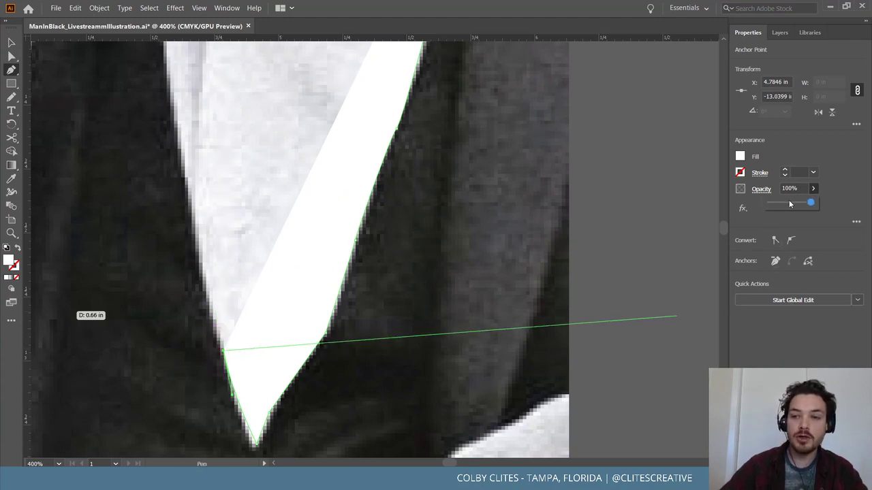
Lower the shirt front shape's opacity to 41% and extend its outline with curved anchors up the edge to the smoker's fingers
left_click_drag(790, 204, 786, 202)
scroll(206, 306, "up", 3)
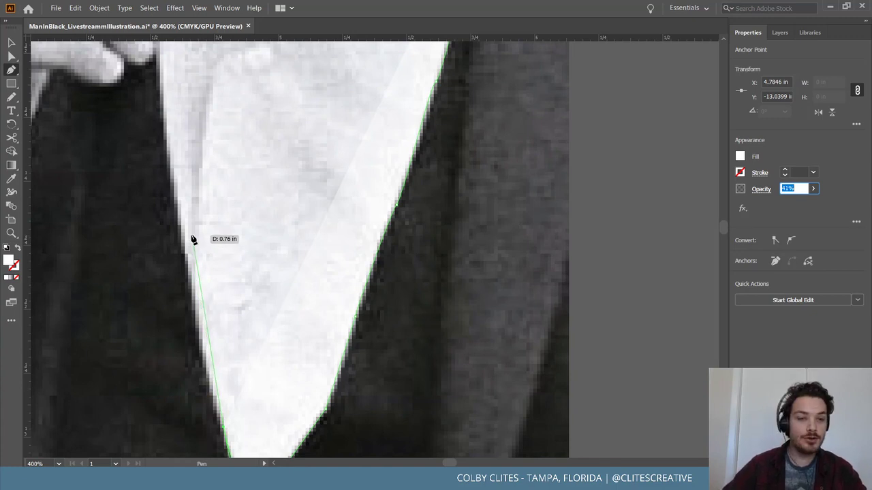
left_click_drag(180, 231, 170, 163)
scroll(171, 195, "up", 5)
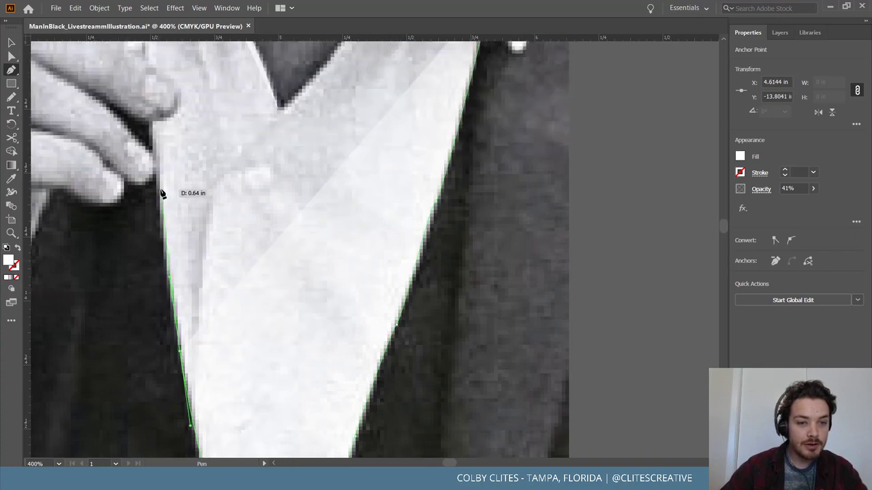
scroll(158, 196, "up", 3)
left_click(154, 186)
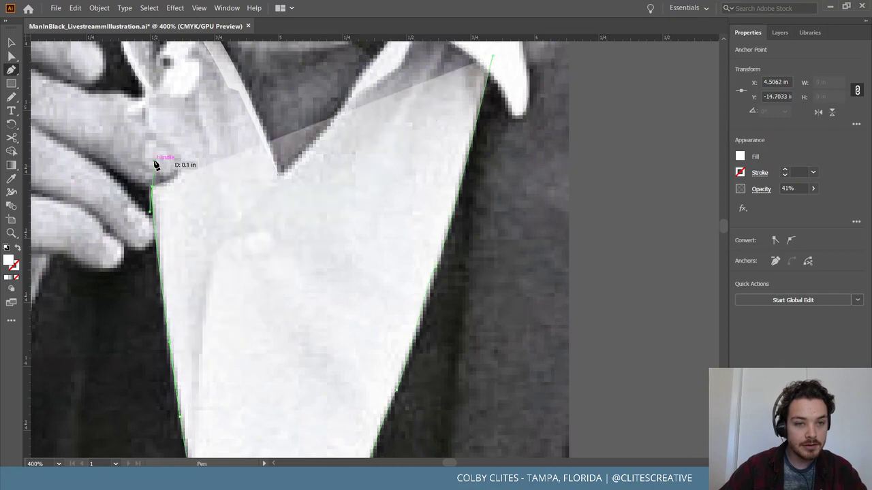
scroll(155, 165, "up", 6)
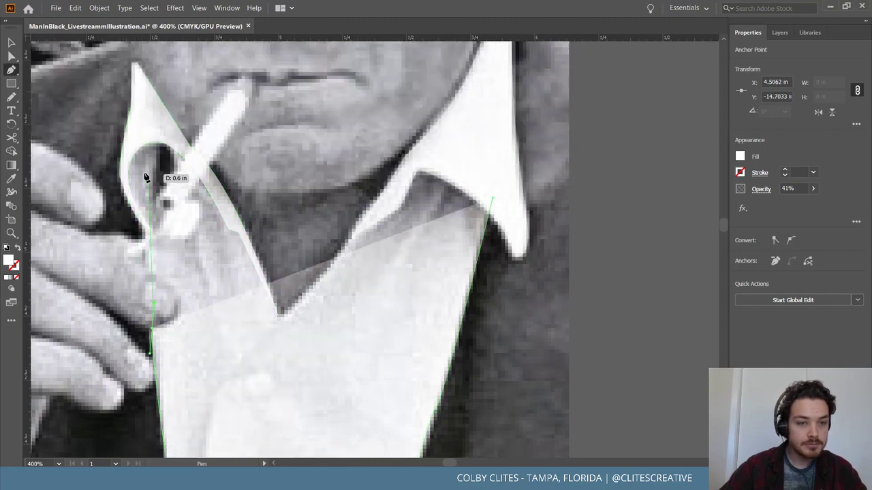
left_click_drag(152, 144, 167, 150)
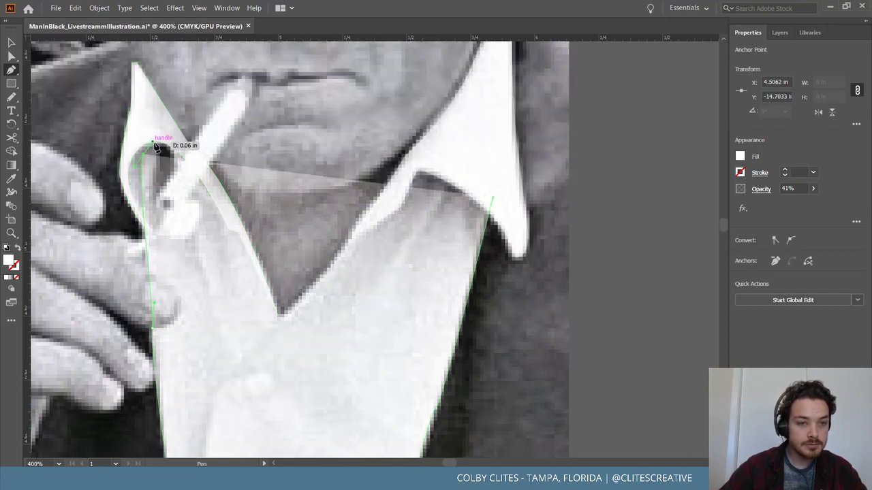
key("ctrl+z")
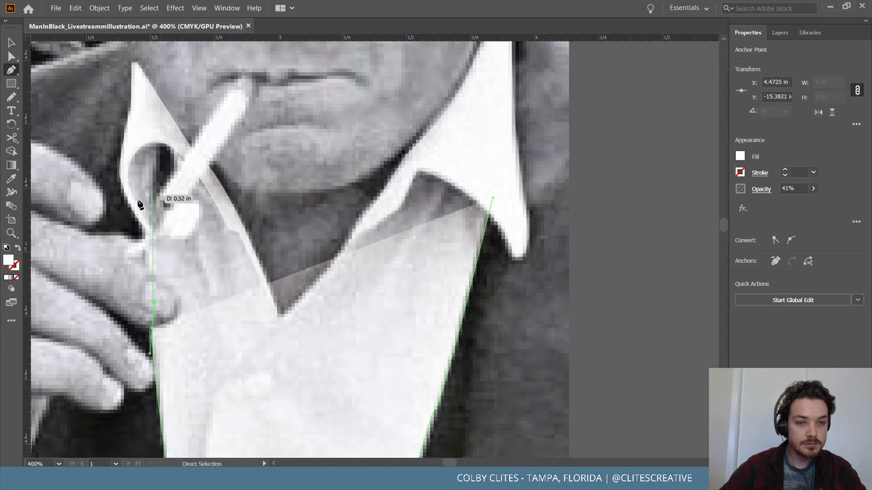
key("ctrl+z")
Carry the outline up beneath the collar flap behind the cigarette and down the neck opening to the point of the V
mouse_move(150, 185)
left_mouse_down()
mouse_move(152, 195)
mouse_move(142, 197)
left_mouse_up()
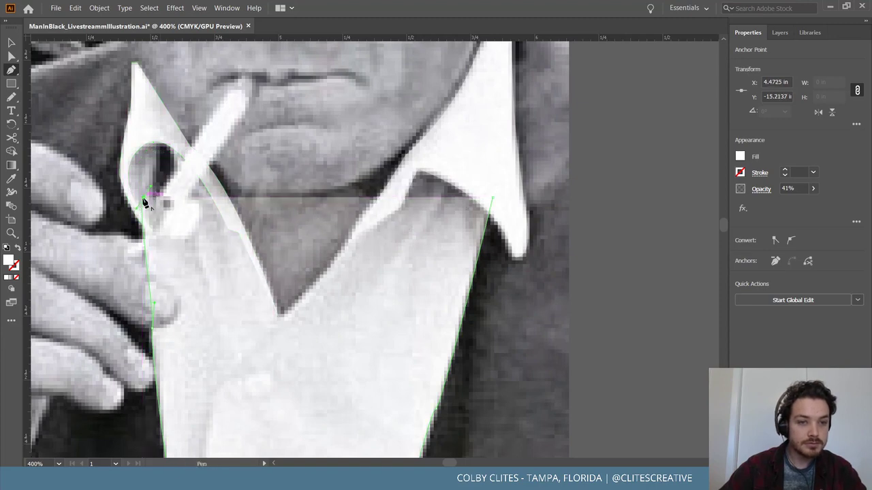
left_click(189, 233)
left_click_drag(140, 222, 188, 156)
left_click(190, 155)
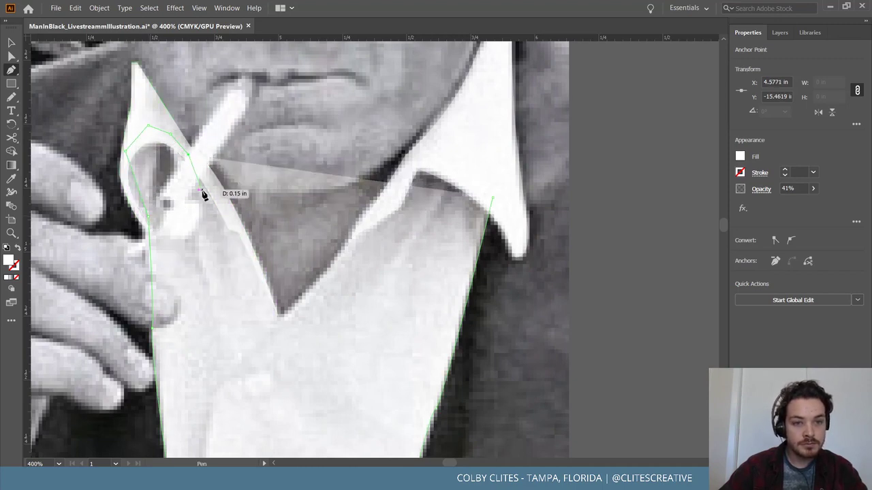
left_click_drag(219, 194, 282, 320)
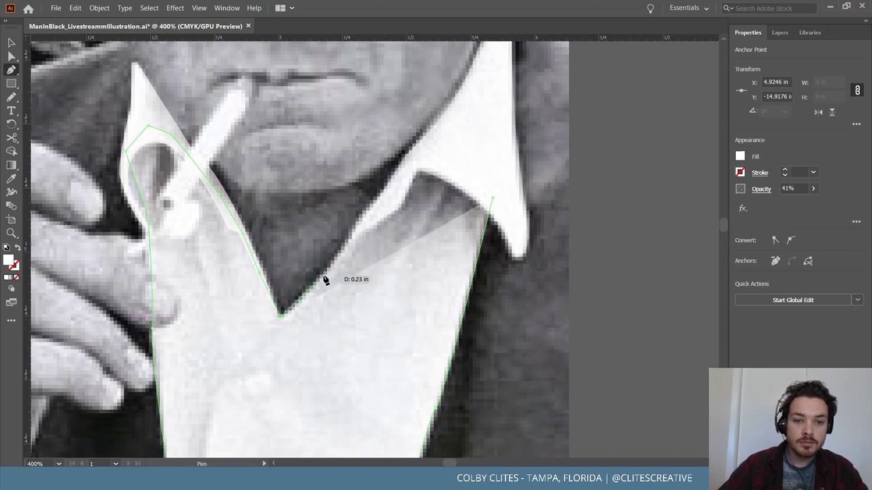
Trace the outline up the other side of the neck opening, across beneath the jaw-side collar flap, and close the path
left_click_drag(325, 279, 370, 226)
left_click(406, 174)
left_click(445, 150)
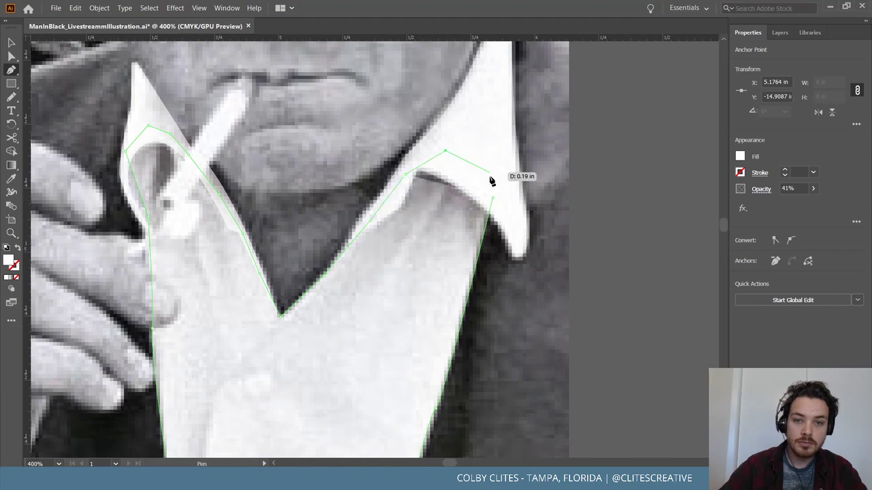
left_click(489, 176)
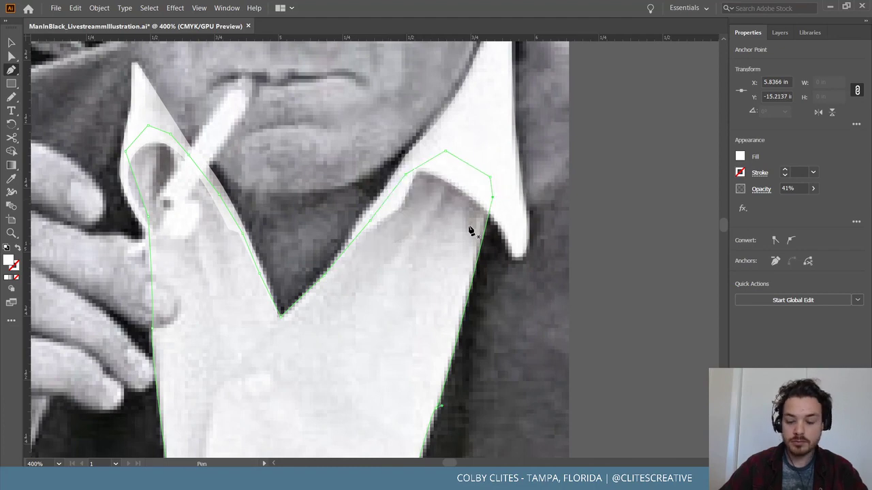
Reposition the shirt front's anchors behind the cigarette so its edge tucks under the collar flap around the dark opening
key("v")
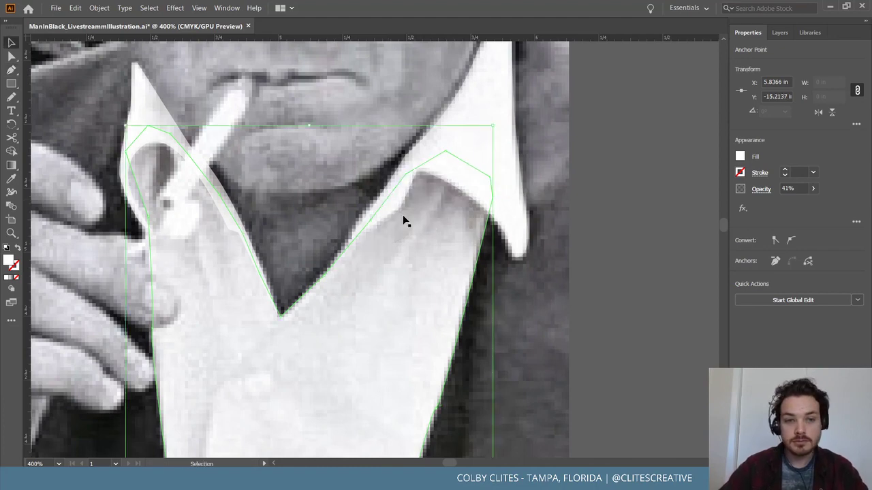
key("a")
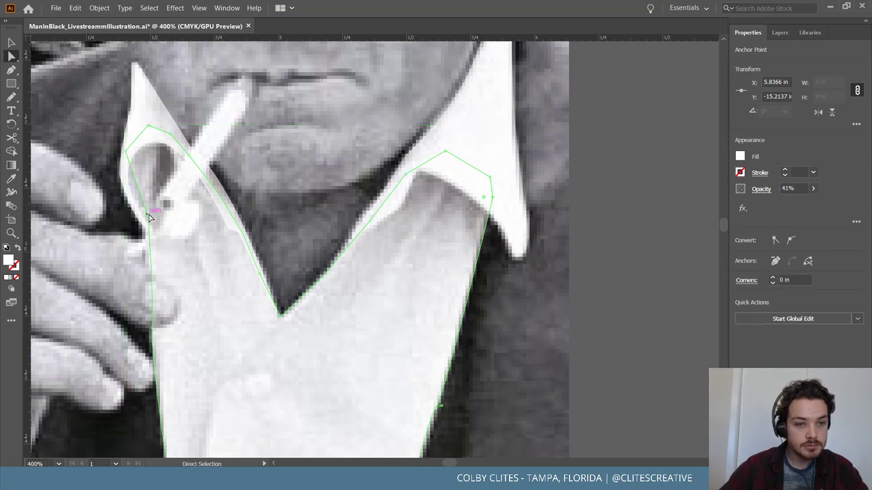
left_click_drag(150, 219, 164, 236)
scroll(163, 236, "up", 3)
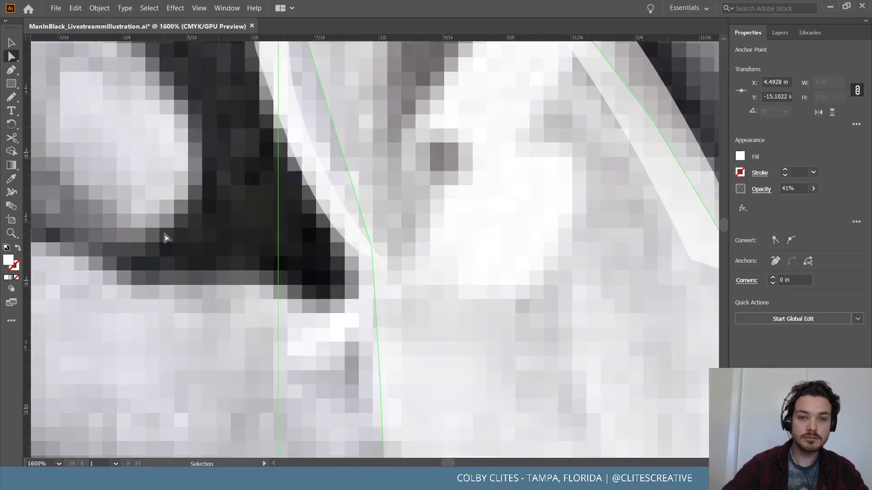
scroll(125, 244, "up", 3)
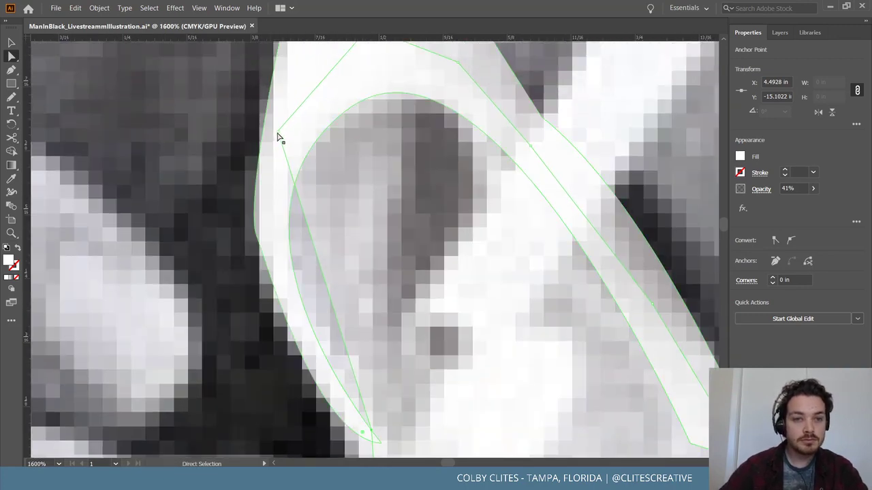
left_click_drag(280, 132, 282, 268)
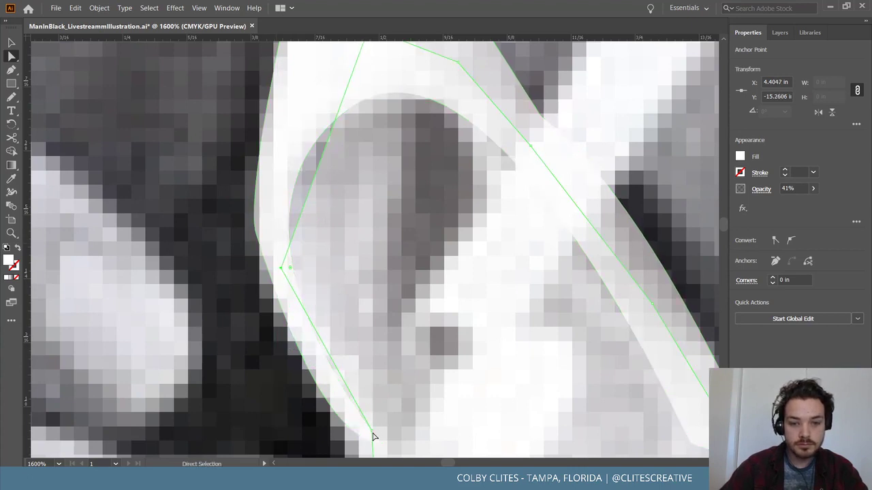
left_click_drag(375, 435, 352, 420)
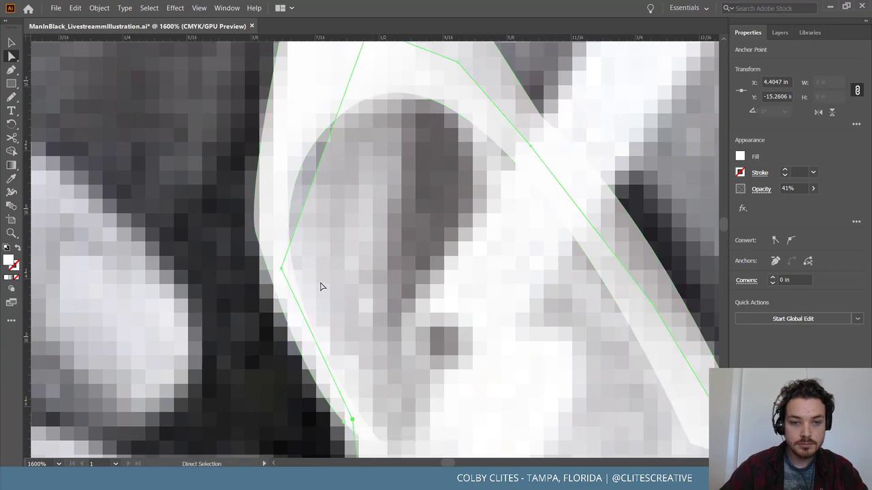
scroll(348, 125, "up", 3)
left_click(371, 129)
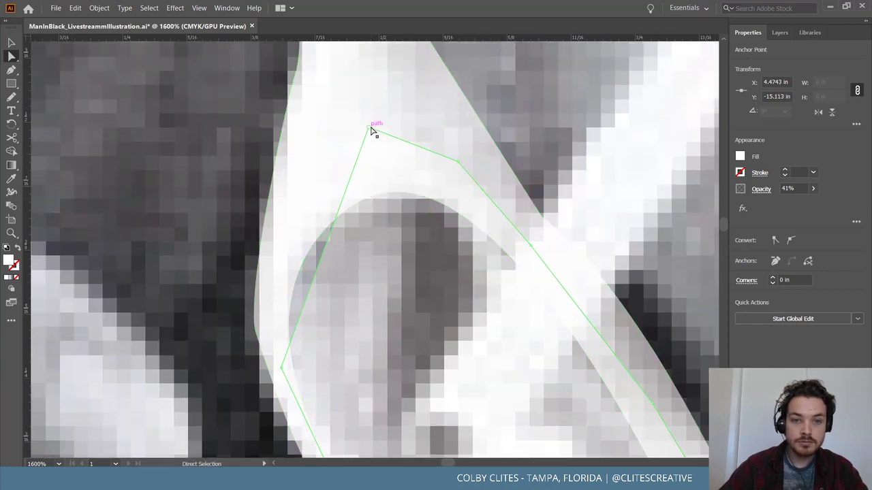
left_click_drag(371, 129, 284, 187)
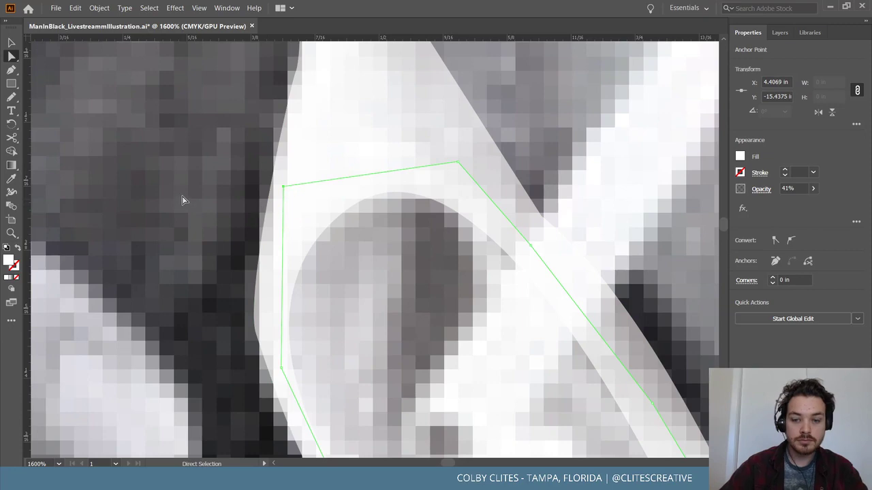
Move the collar flap and shirt front shapes together off the photo onto the empty canvas beside it
key("ctrl+shift+a")
key("ctrl+minus")
key("ctrl+minus")
key("ctrl+minus")
key("ctrl+minus")
key("ctrl+minus")
key("ctrl+minus")
key("ctrl+minus")
key("ctrl+minus")
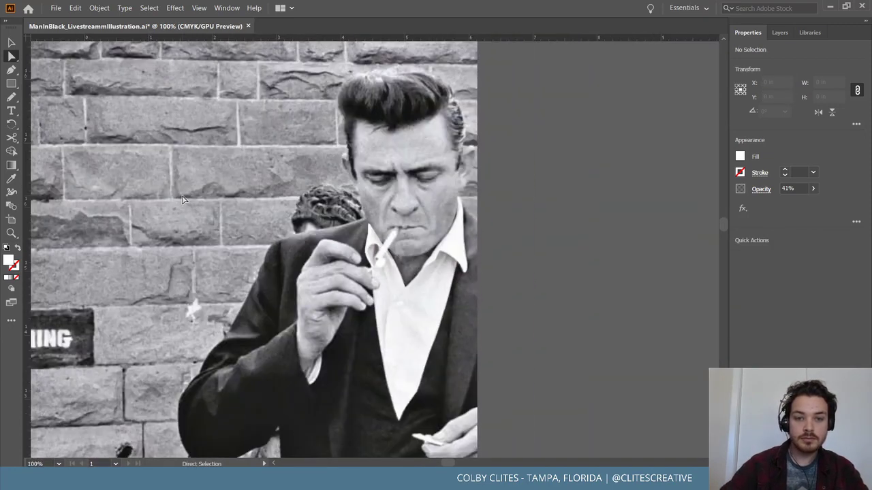
scroll(577, 246, "right", 3)
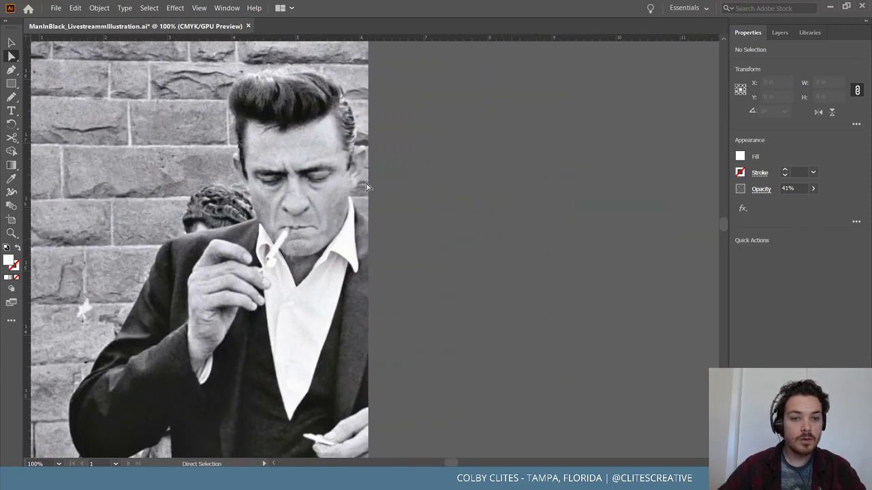
scroll(412, 243, "down", 2)
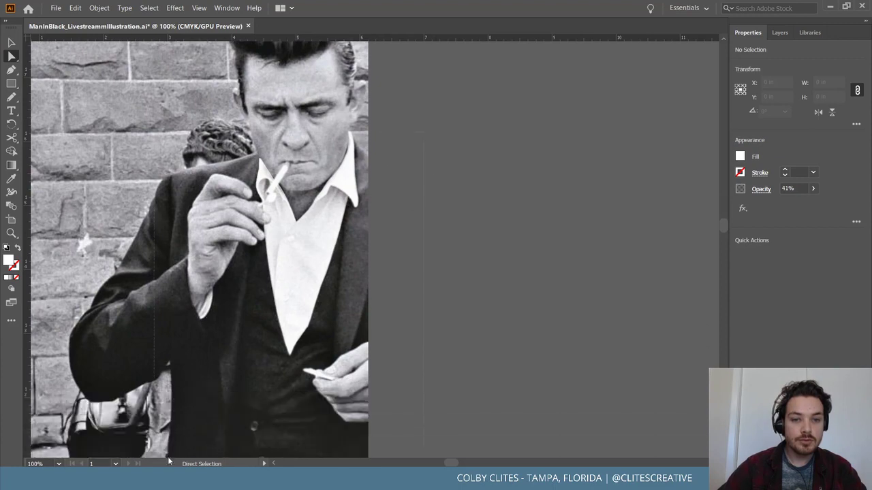
left_click(285, 257)
left_click_drag(298, 260, 576, 259)
left_click(470, 260)
Set the opacity of all collar and shirt shapes to 100% and deselect them
scroll(456, 159, "right", 3)
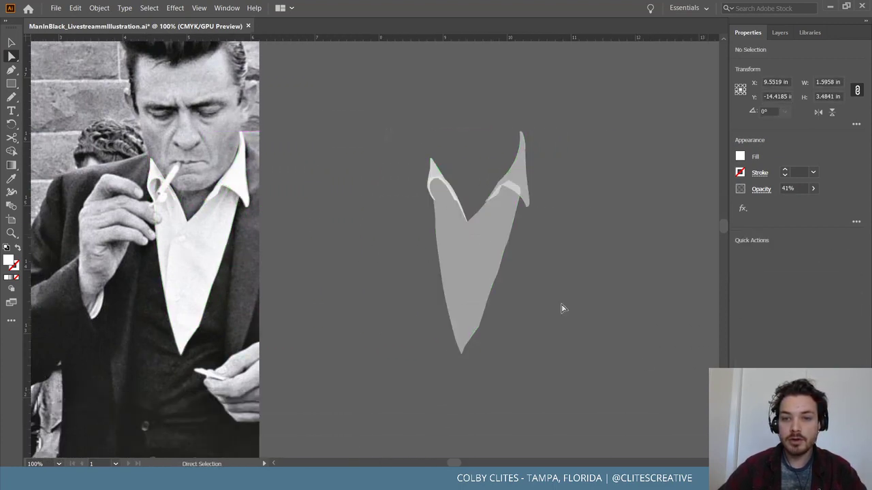
key("ctrl+a")
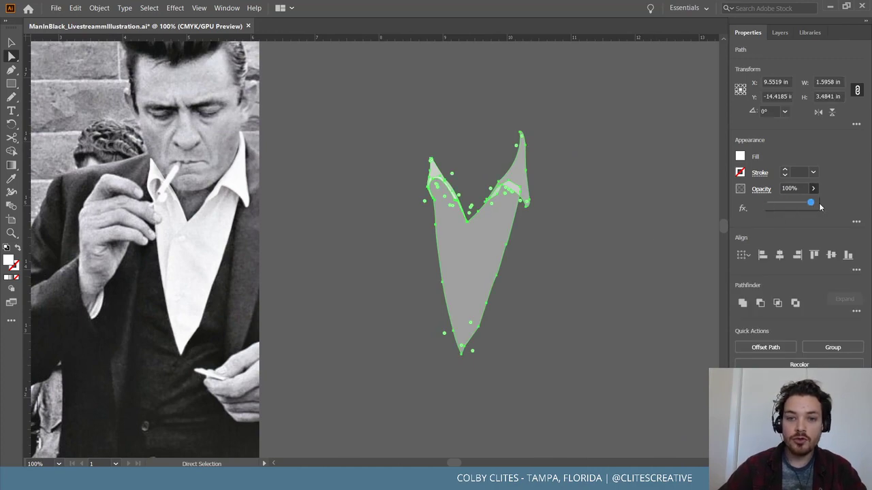
left_click(604, 258)
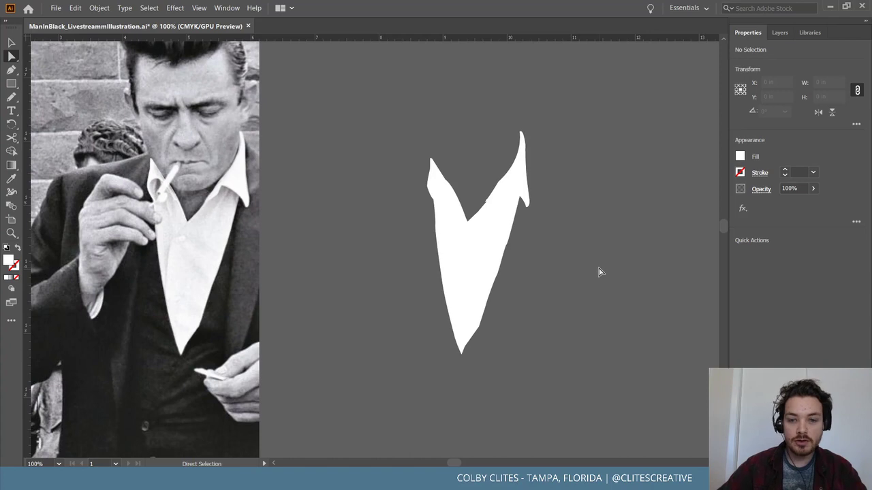
Examine the neckline where the jaw-side collar flap's inner tip meets the shirt front, selecting the flap to check its anchors
key("ctrl+equal")
key("ctrl+equal")
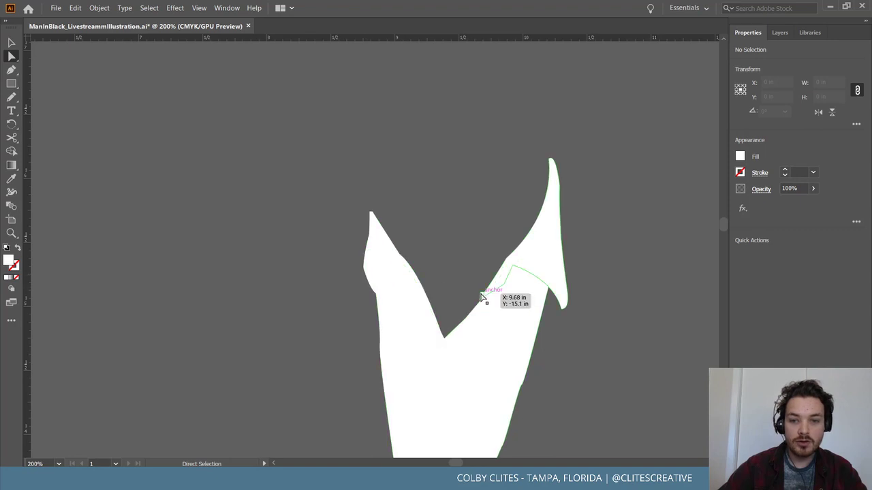
left_click(538, 249)
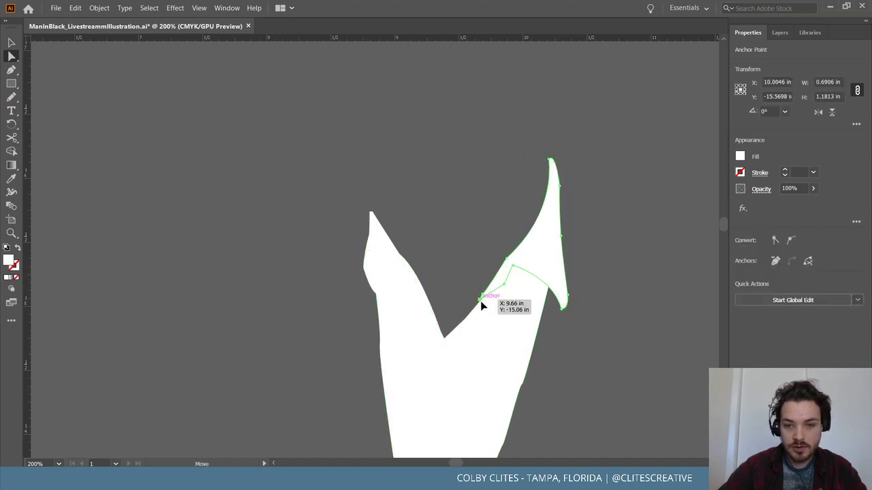
left_click(326, 321)
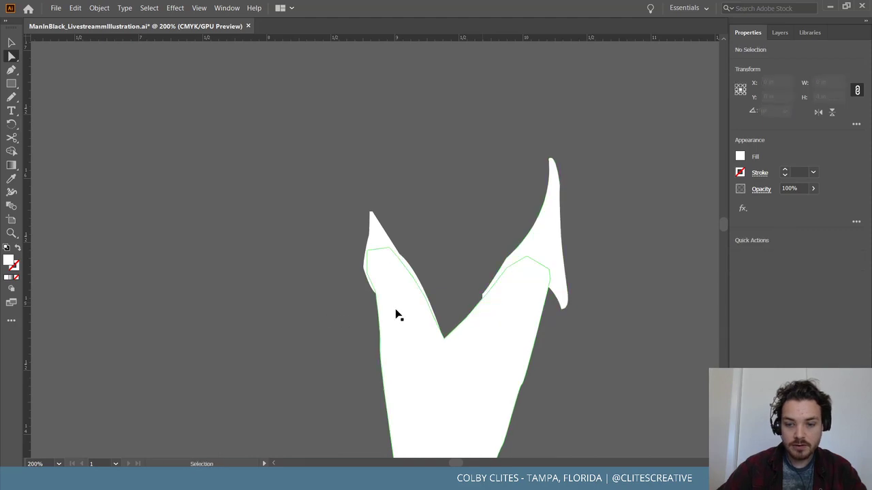
key("ctrl+plus")
key("ctrl+plus")
key("ctrl+plus")
key("ctrl+plus")
scroll(397, 315, "down", 5)
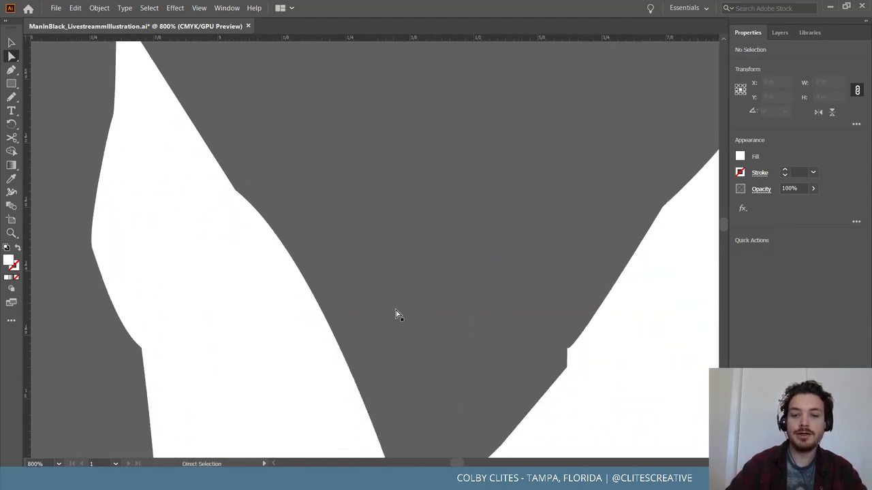
Try to shift the jaw-side collar flap's inner tip anchors onto the shirt front's edge
scroll(397, 313, "right", 5)
left_click(415, 291)
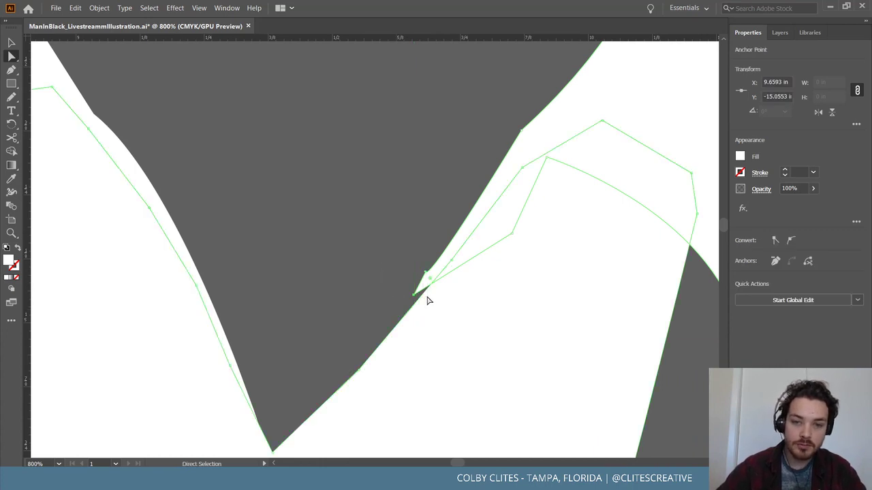
mouse_move(428, 297)
left_mouse_down()
mouse_move(415, 292)
mouse_move(426, 303)
left_mouse_up()
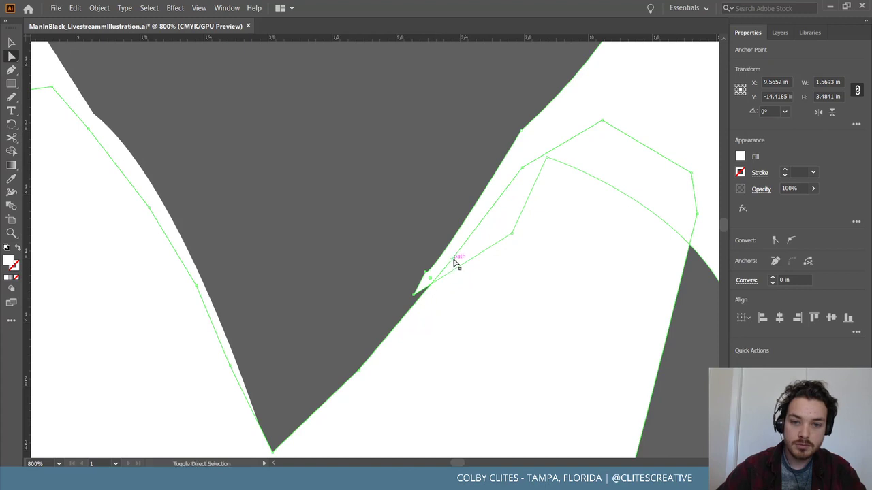
left_click_drag(417, 298, 422, 300)
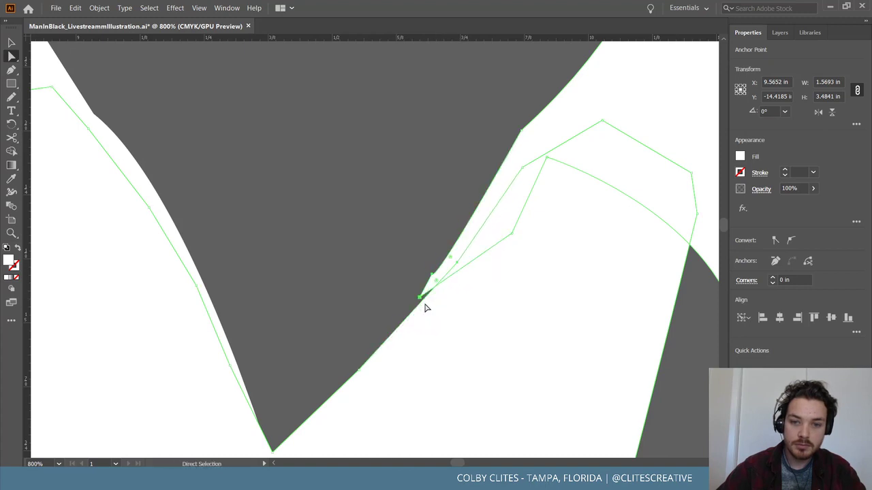
Undo the tip adjustment, then select all collar and shirt shapes and set their opacity back to 100%
left_click(383, 299)
key("ctrl+a")
left_click(323, 238)
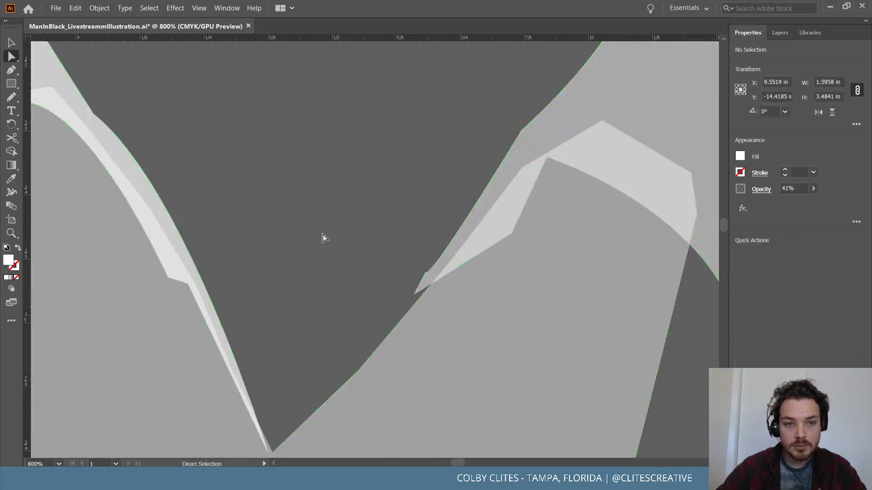
left_click(370, 365)
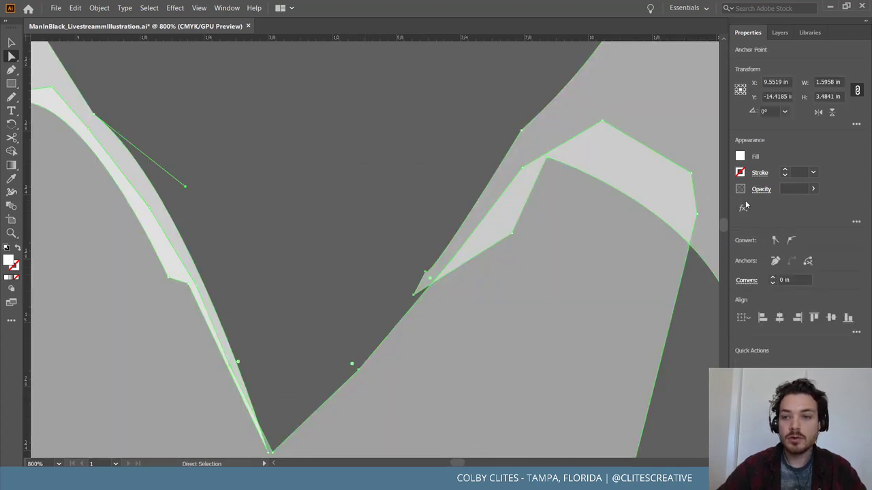
left_click_drag(800, 206, 816, 203)
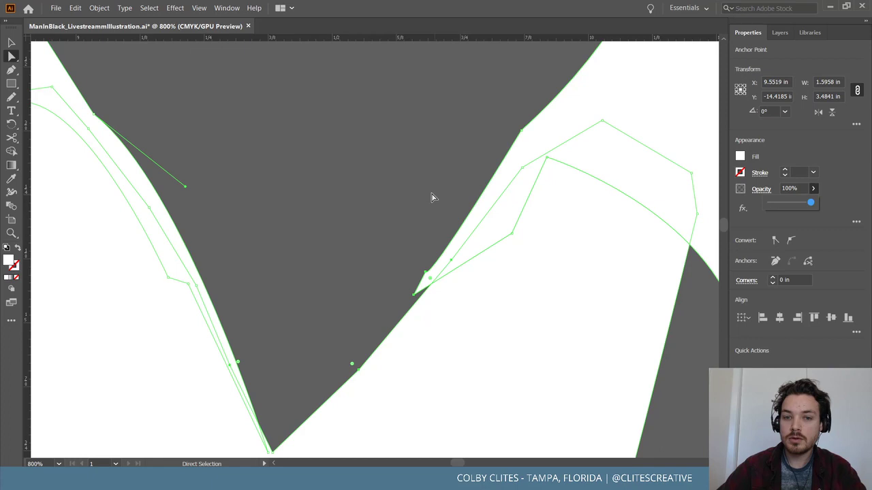
Move the jaw-side collar flap's inner tip anchors inside the shirt front so the neckline runs cleanly, and deselect
left_click(424, 276)
left_click(415, 292)
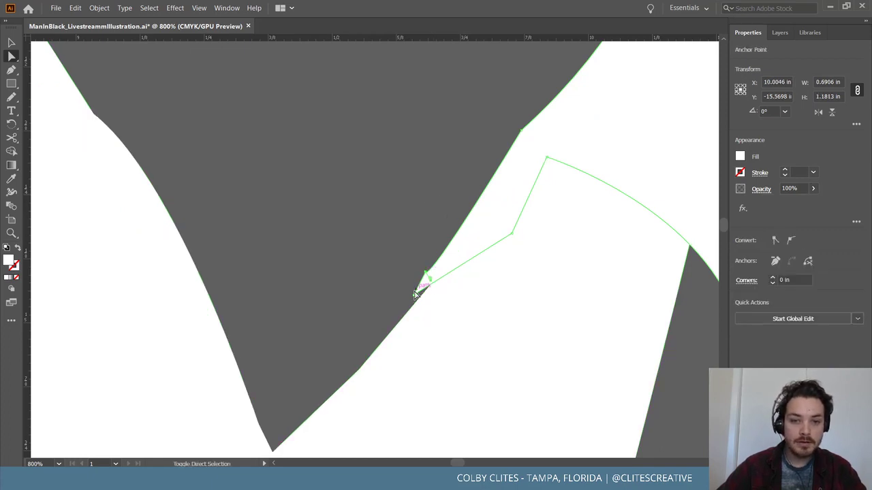
left_click_drag(415, 297, 426, 299)
key("ctrl+shift+a")
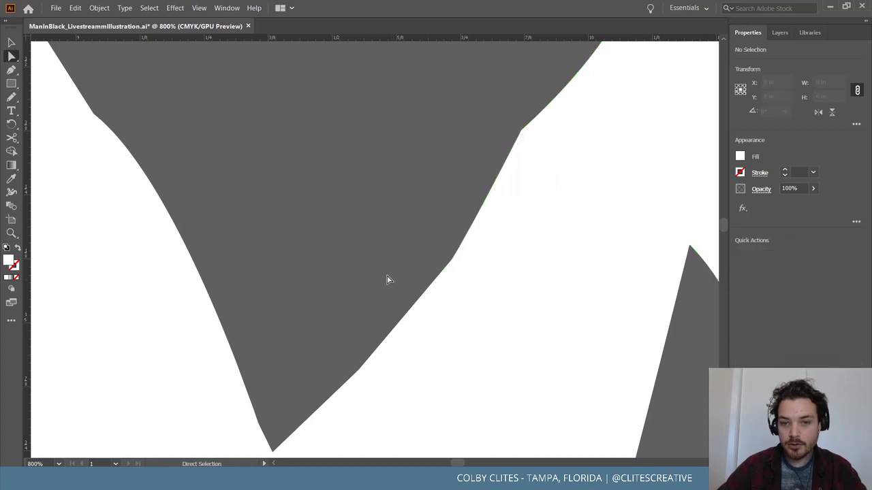
Try to move the lower tip anchor of the cigarette-side collar flap outward, and undo it
key("ctrl+minus")
key("ctrl+minus")
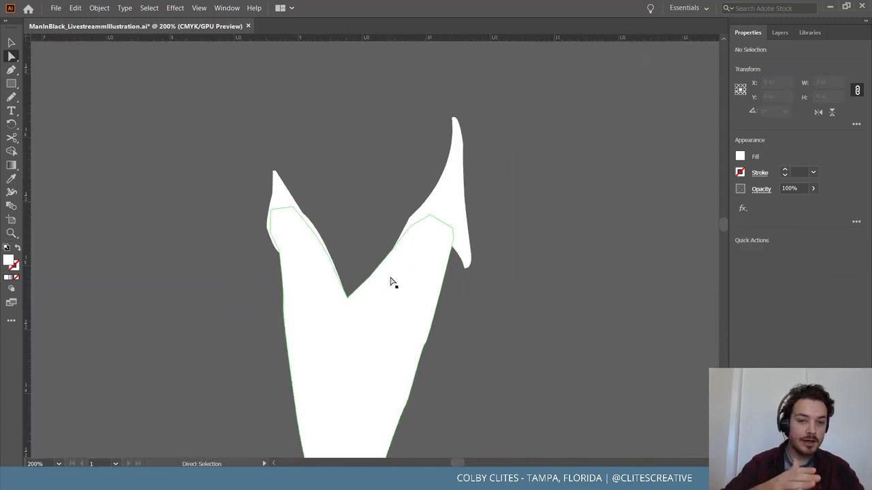
scroll(584, 286, "down", 3)
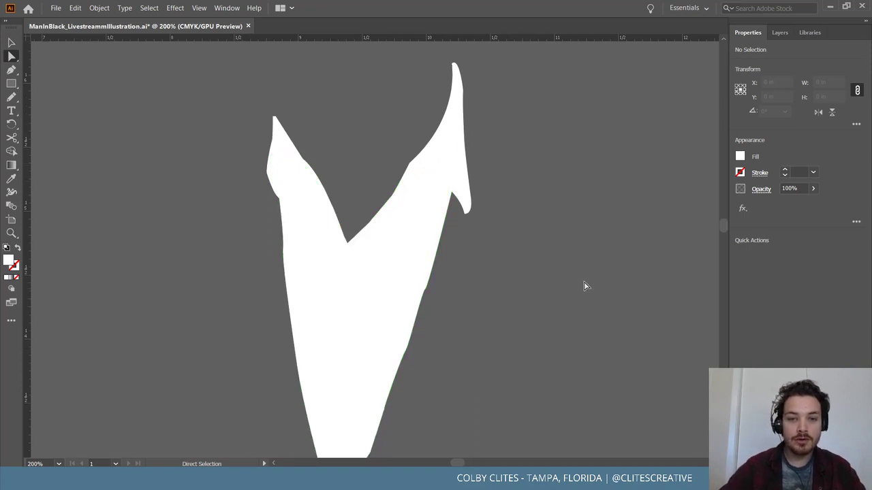
scroll(579, 287, "up", 2)
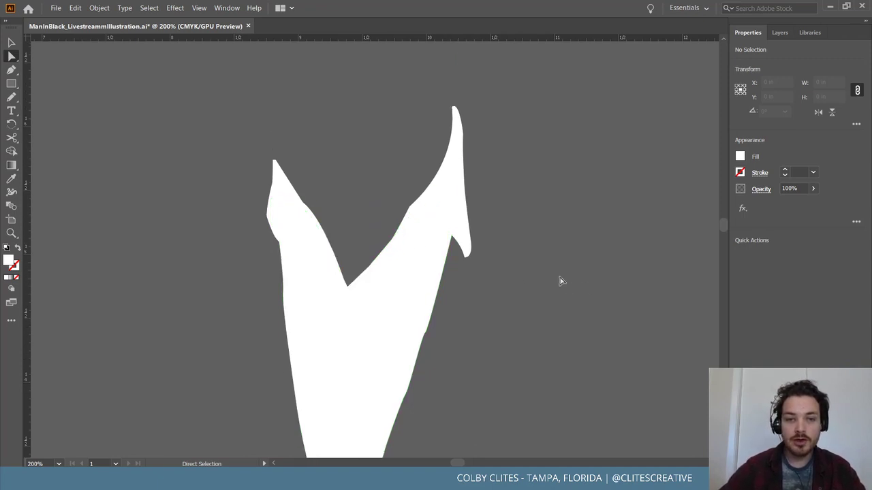
left_click(277, 194)
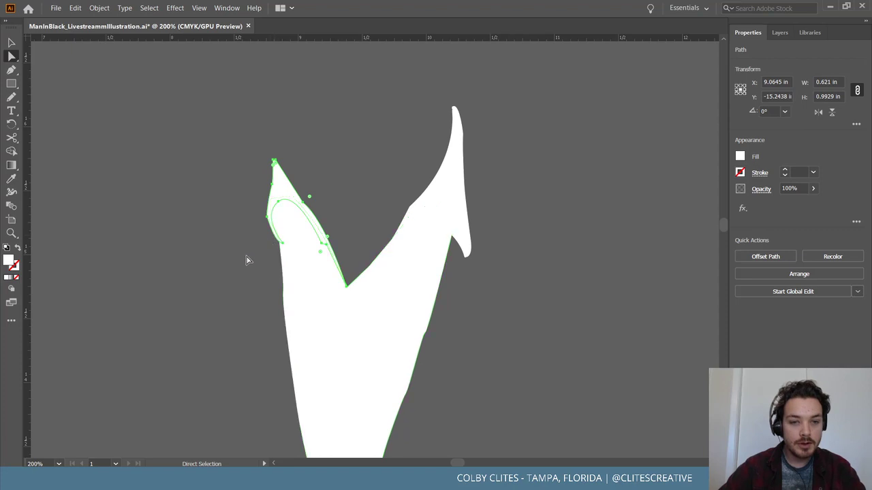
key("ctrl+equal")
key("ctrl+equal")
key("ctrl+equal")
key("ctrl+equal")
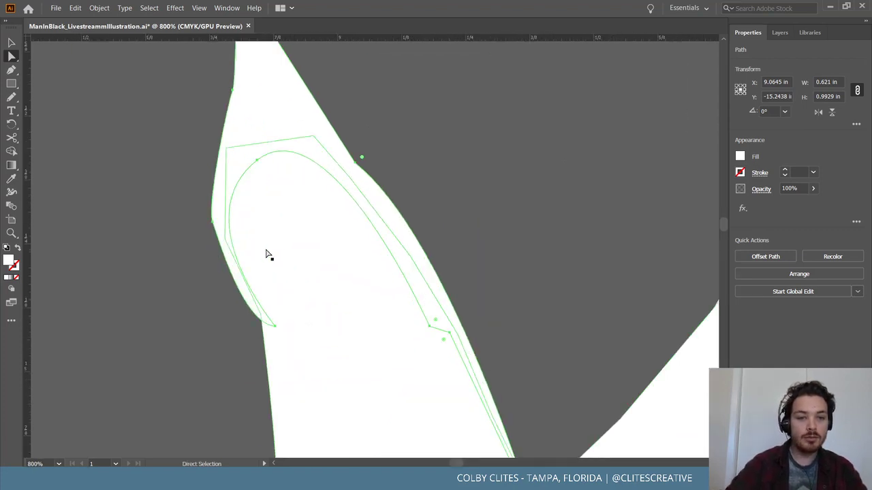
left_click_drag(271, 328, 249, 331)
key("ctrl+z")
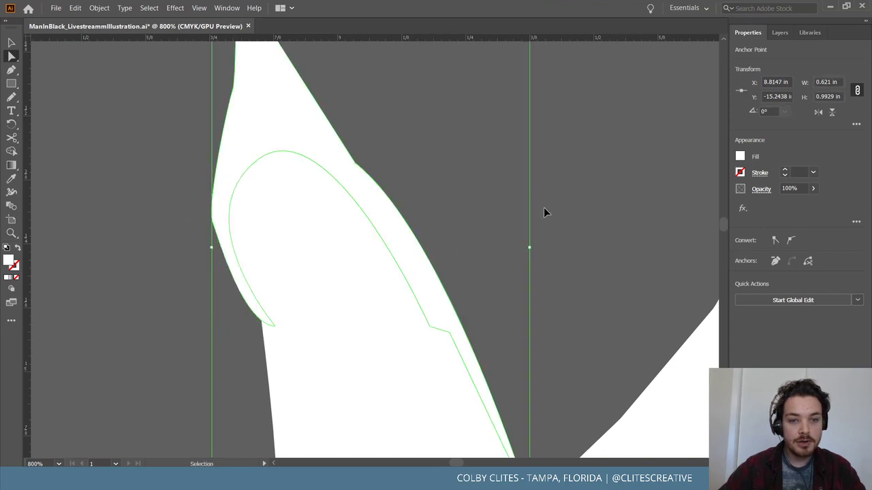
Examine the complete white shirt silhouette from the collar tips down to the bottom point
left_click(120, 271)
key("ctrl+minus")
key("ctrl+minus")
key("ctrl+minus")
key("ctrl+minus")
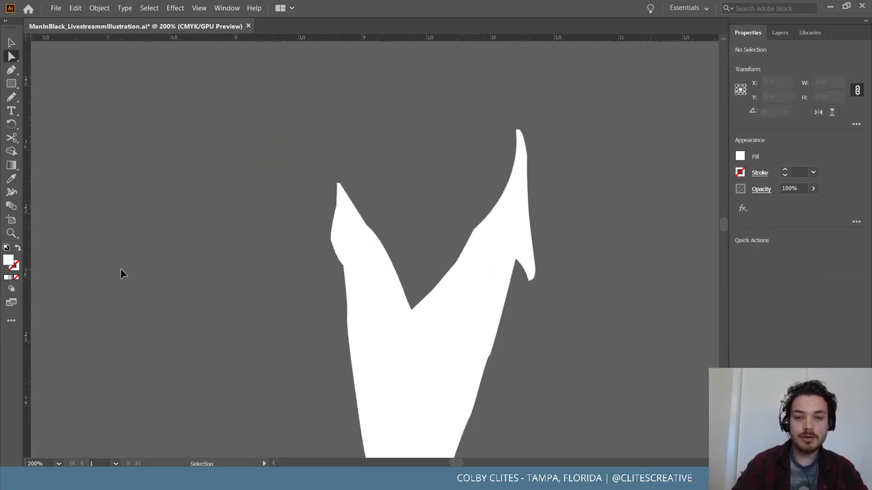
scroll(120, 274, "down", 5)
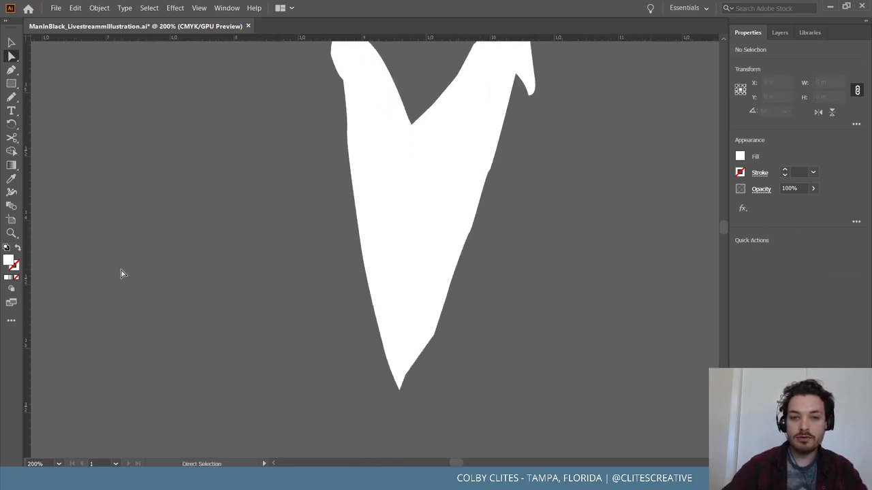
scroll(228, 279, "up", 5)
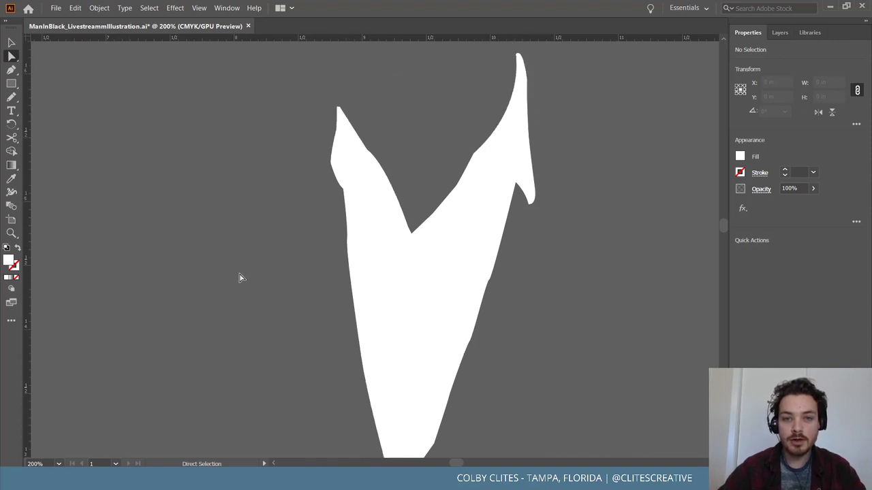
scroll(292, 185, "up", 2)
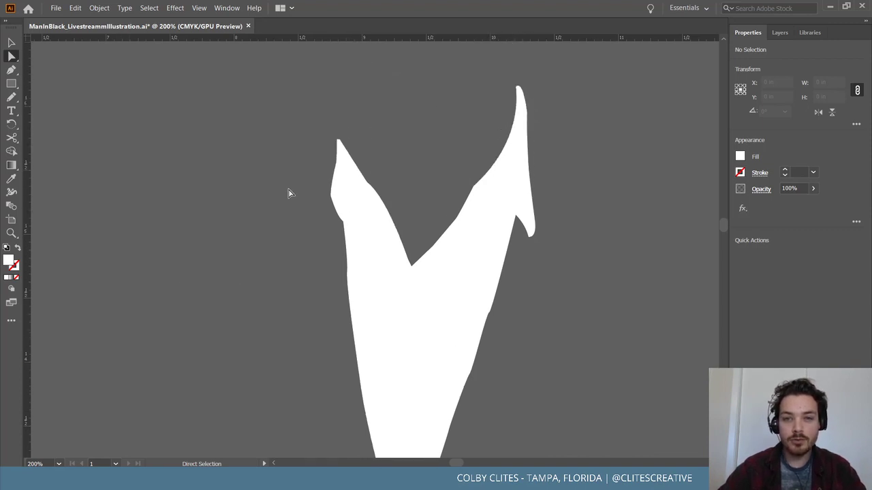
Round the sharp corner at the upper tip of the jaw-side collar flap and deselect the shape
left_click(517, 90)
key("ctrl+plus")
key("ctrl+plus")
key("ctrl+plus")
key("ctrl+plus")
key("ctrl+plus")
key("ctrl+plus")
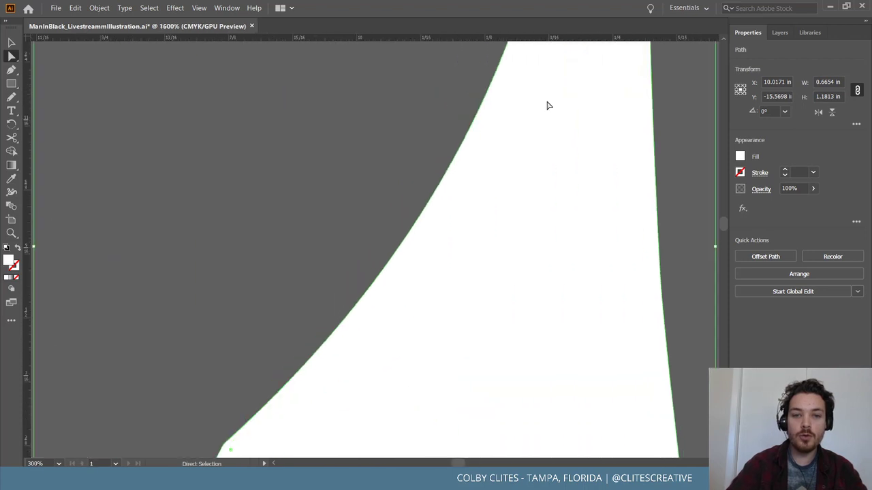
scroll(448, 175, "up", 15)
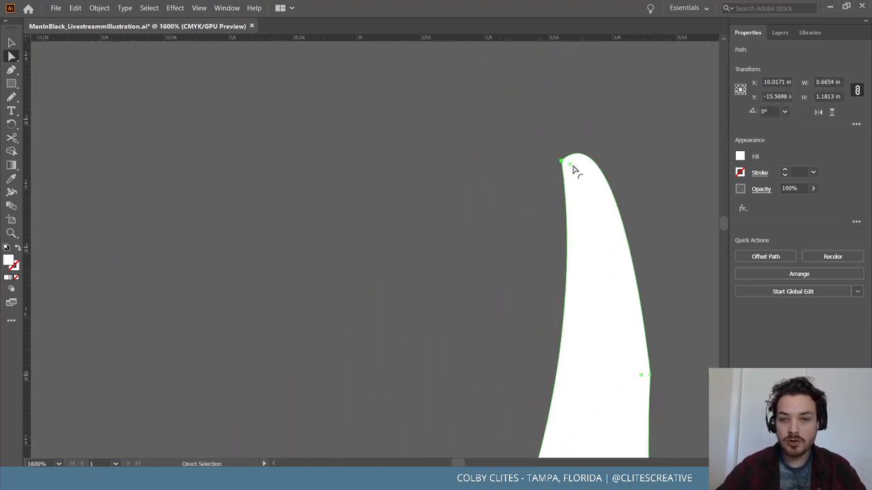
left_click(518, 201)
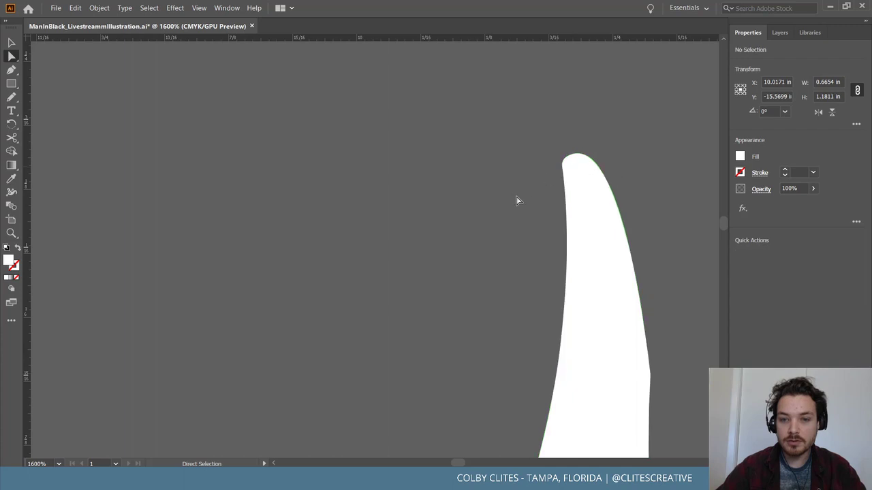
Review the rounded collar tip and compare the white shirt silhouette with the reference photo beside it
scroll(516, 201, "down", 10)
key("ctrl+minus")
key("ctrl+minus")
key("ctrl+minus")
key("ctrl+minus")
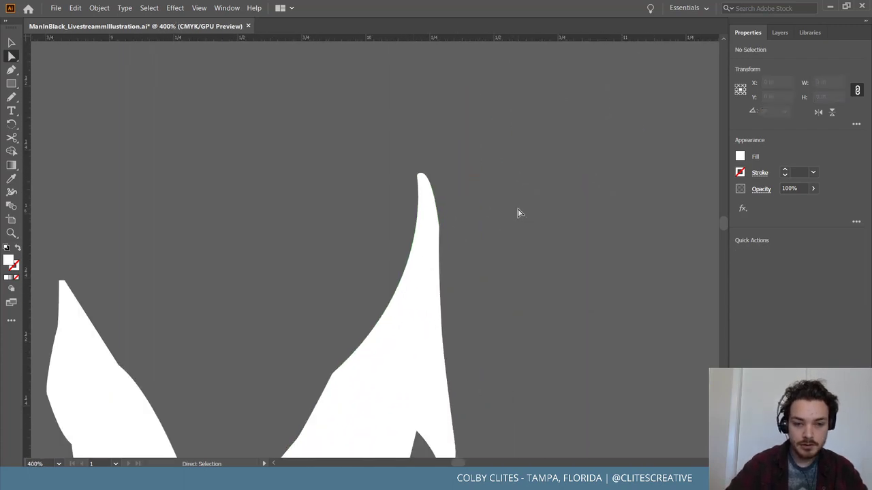
scroll(517, 213, "down", 3)
scroll(517, 214, "left", 2)
key("ctrl+minus")
key("ctrl+minus")
key("ctrl+minus")
key("ctrl+minus")
key("ctrl+minus")
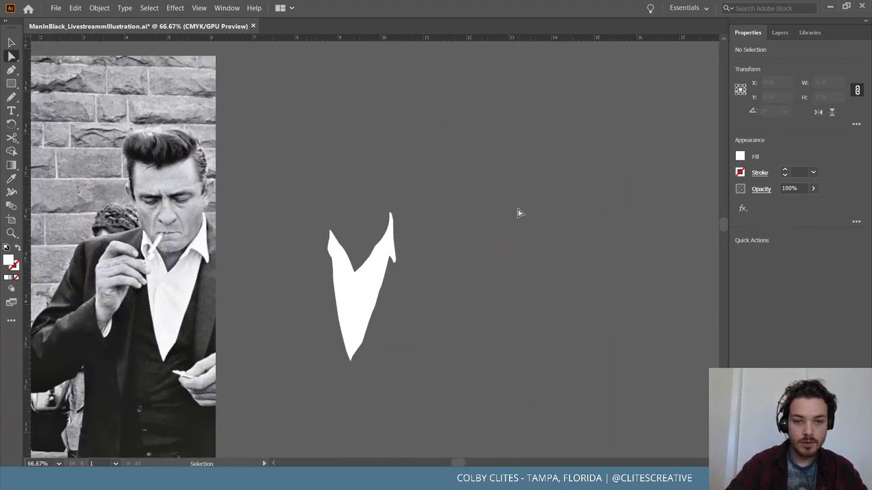
scroll(517, 213, "down", 2)
scroll(515, 211, "left", 2)
scroll(515, 210, "right", 1)
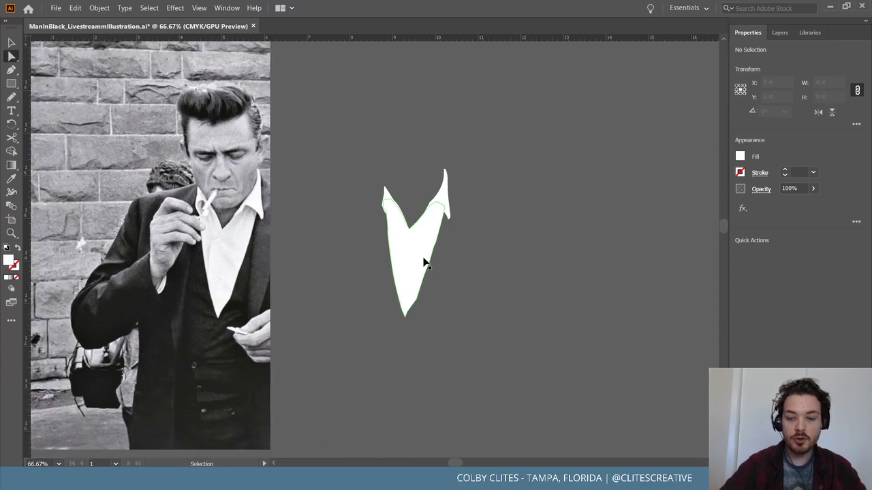
Copy the shirt, collar and cigarette shapes from the finished Johnny Cash poster to the empty canvas beside the traced shirt
key("ctrl+minus")
key("ctrl+minus")
key("ctrl+minus")
scroll(423, 261, "left", 2)
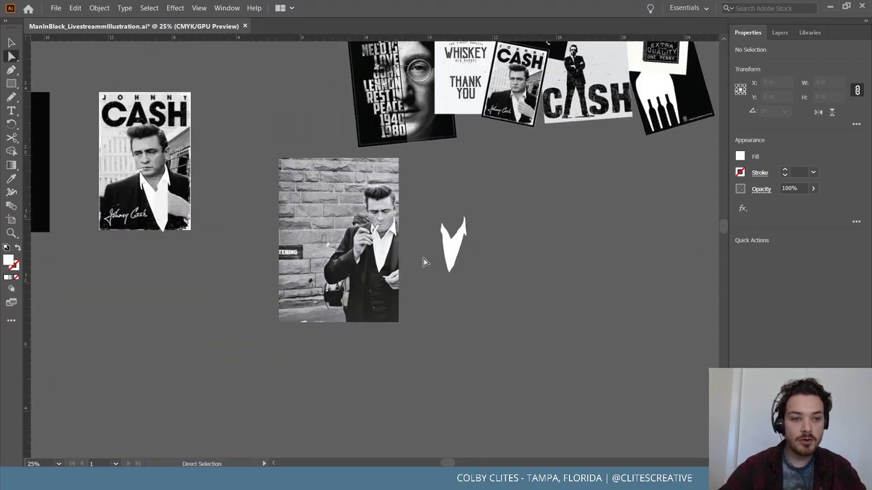
left_click_drag(182, 153, 173, 196)
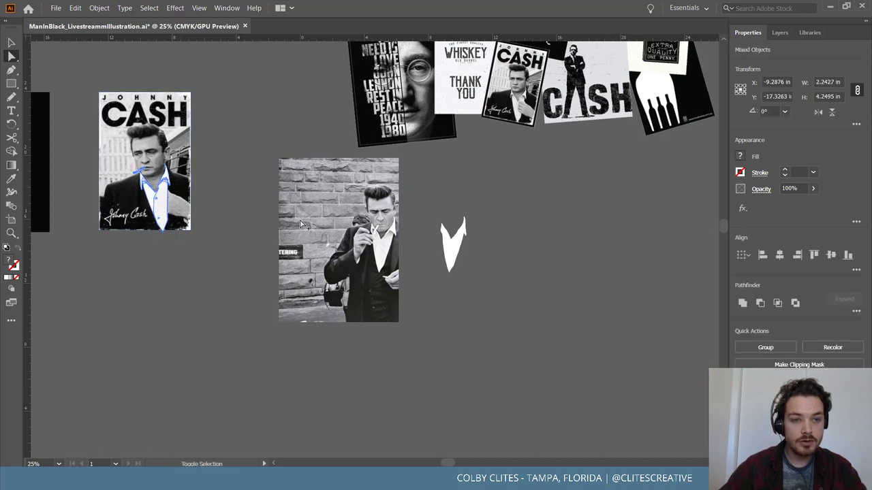
left_click_drag(219, 214, 582, 264)
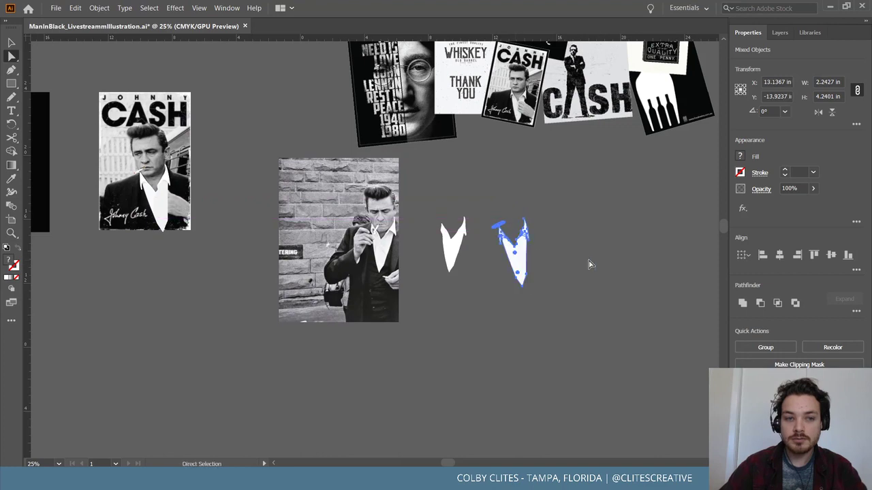
left_click(594, 264)
Compare the traced shirt silhouette with the copied poster artwork, checking its collar shadows, buttons and off-white shirt front
key("ctrl+plus")
key("ctrl+plus")
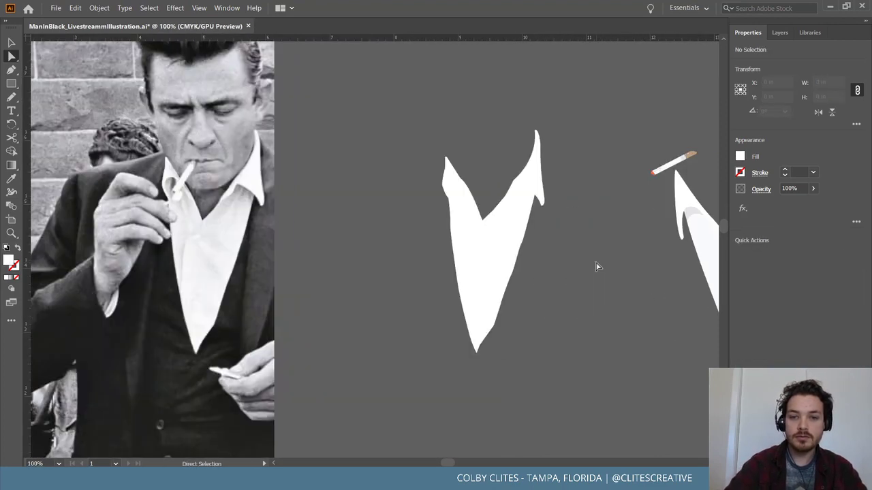
scroll(595, 265, "right", 5)
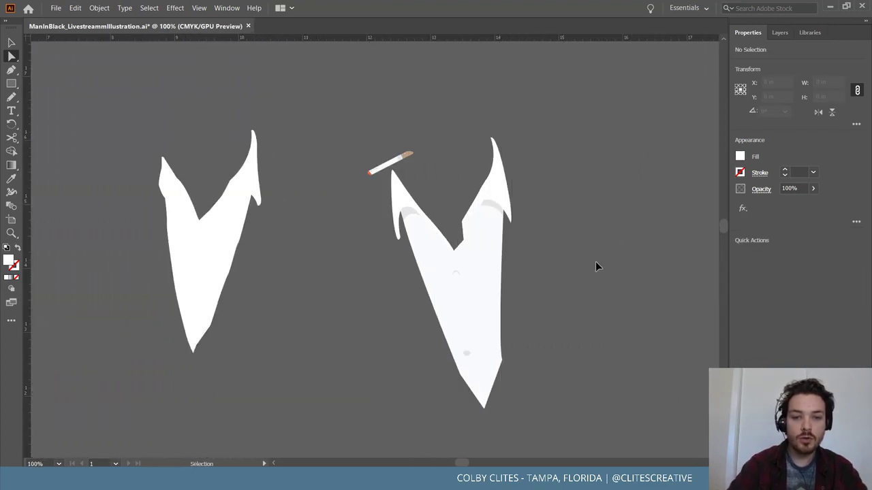
key("ctrl+plus")
scroll(227, 296, "up", 2)
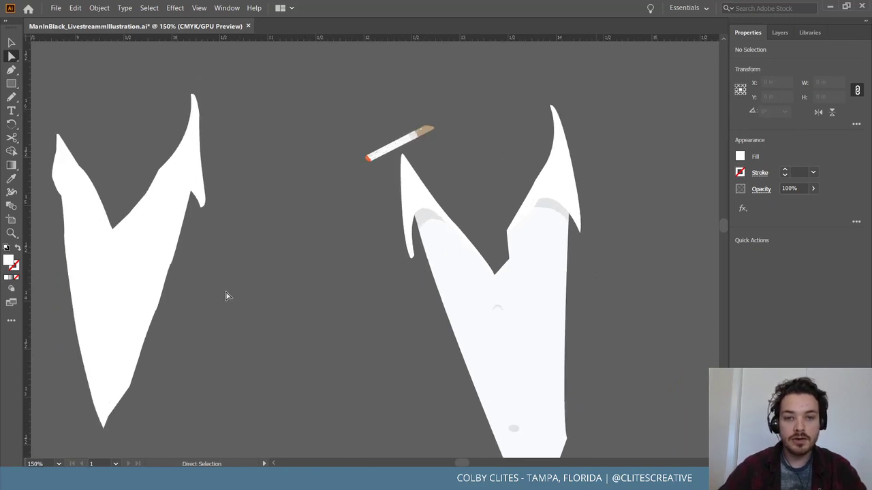
scroll(358, 243, "down", 3)
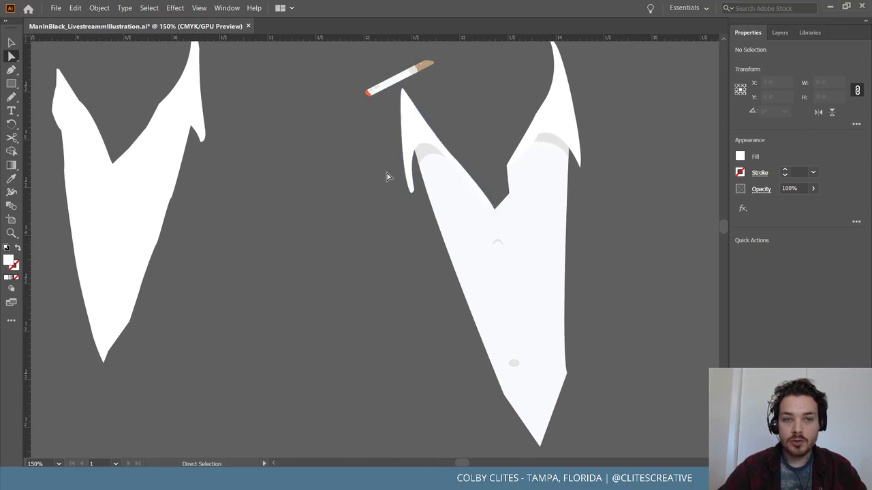
scroll(202, 238, "up", 3)
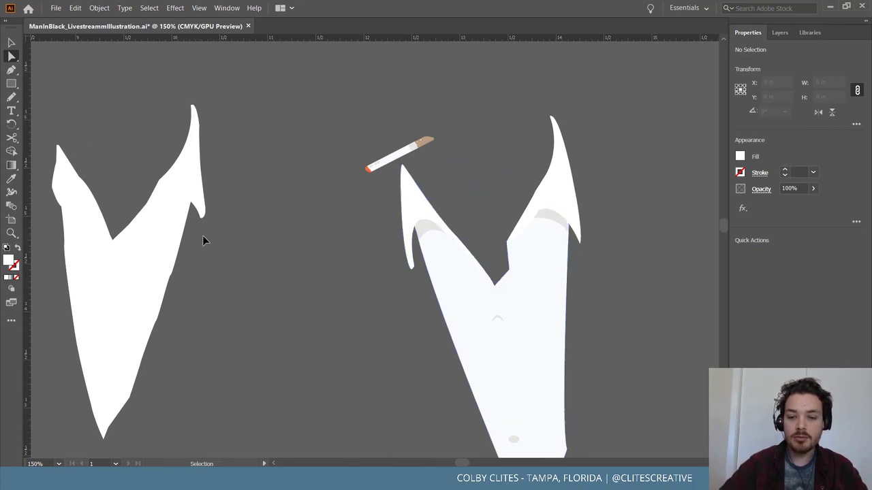
Examine the photo's collar folds and shirt opening around the cigarette next to the traced silhouette
key("ctrl+minus")
key("ctrl+minus")
key("ctrl+minus")
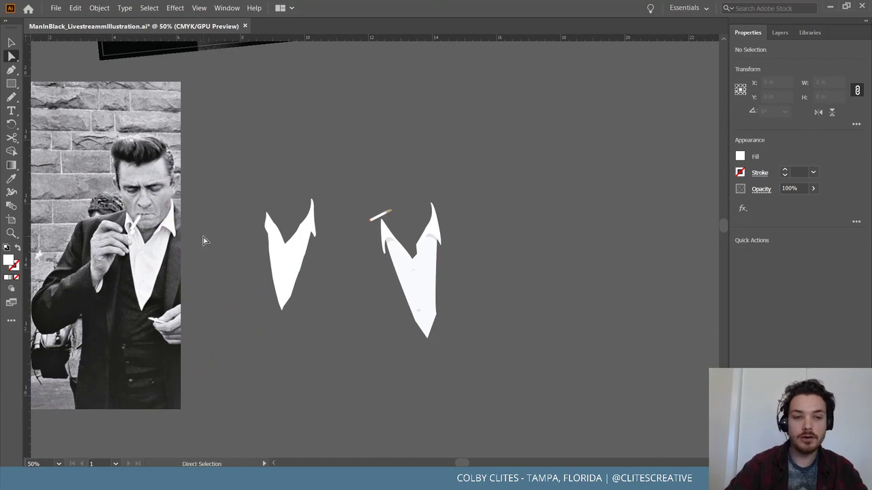
key("ctrl+plus")
key("ctrl+plus")
key("ctrl+plus")
scroll(202, 234, "left", 5)
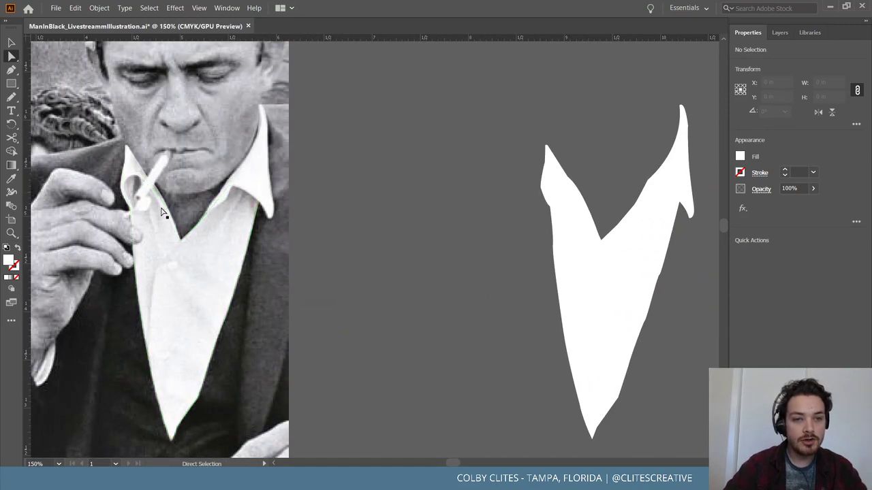
scroll(259, 204, "left", 2)
scroll(400, 211, "right", 2)
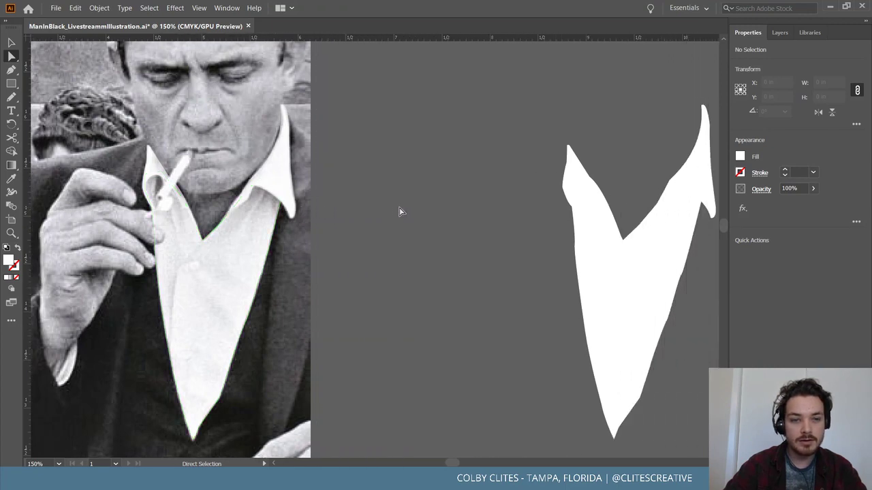
Widen the cigarette-side collar flap over the photo by moving its lower tip, outer-edge anchor and upper-edge anchor outward
left_click(259, 262)
left_click(403, 218)
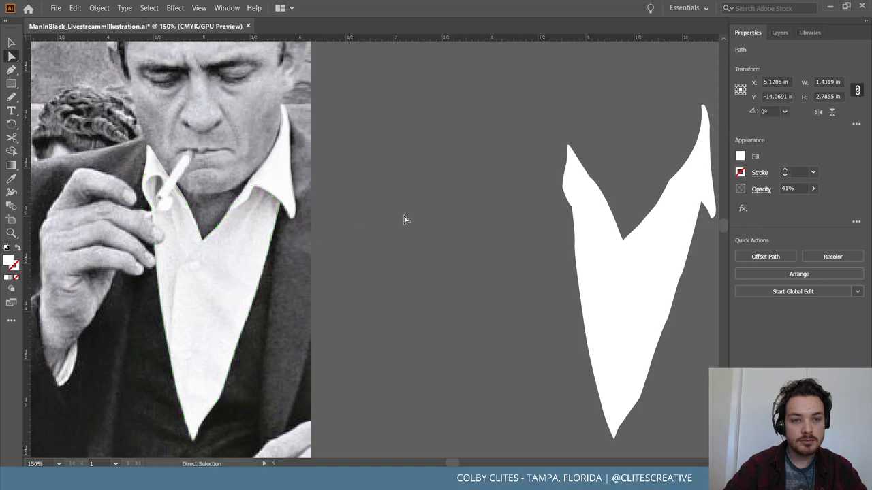
scroll(403, 218, "left", 2)
scroll(403, 219, "right", 2)
scroll(404, 220, "left", 3)
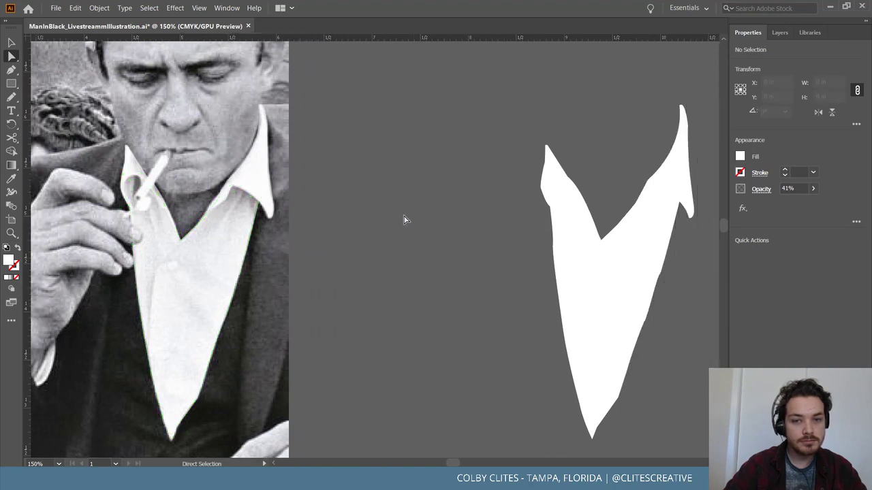
scroll(404, 219, "up", 4)
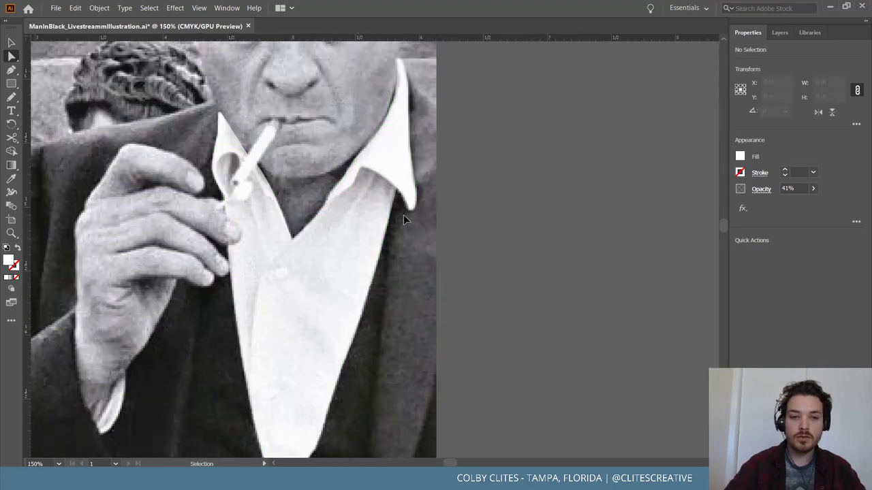
scroll(404, 219, "up", 2)
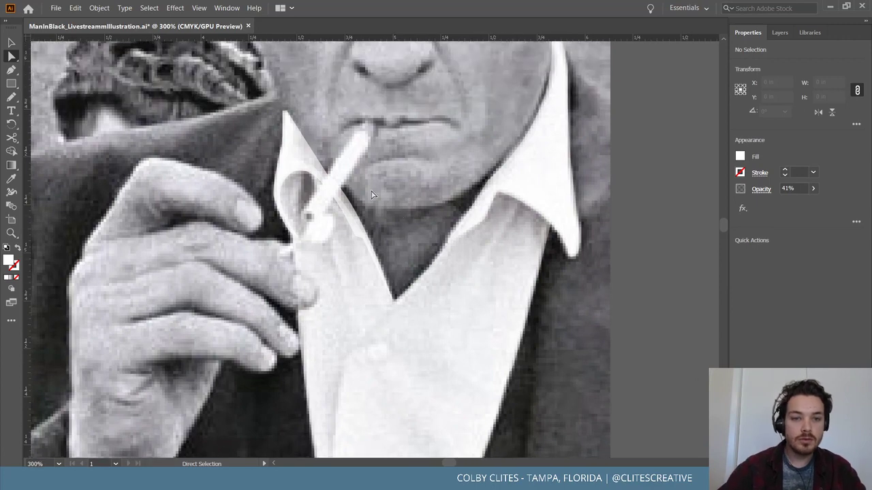
left_click(287, 167)
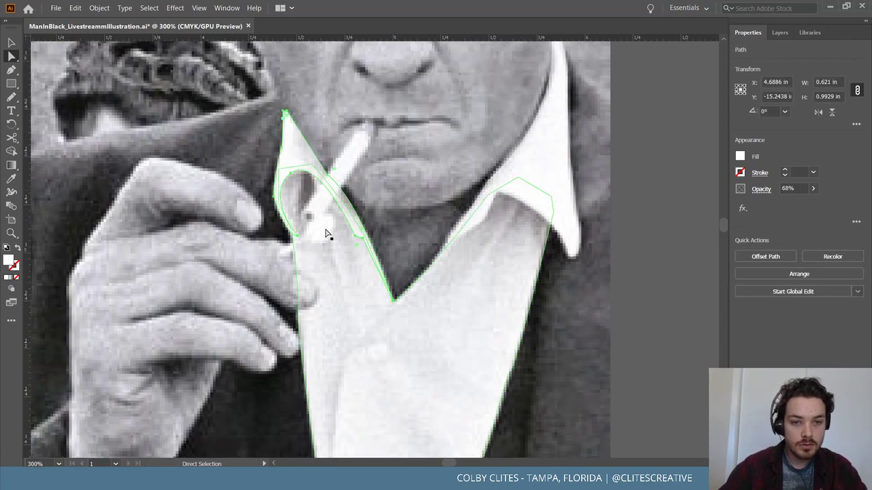
left_click(300, 242)
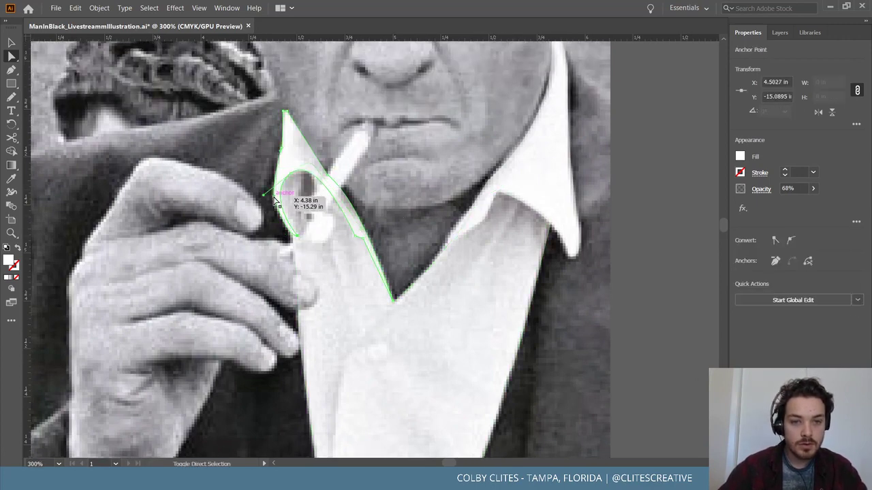
left_click_drag(297, 237, 286, 238)
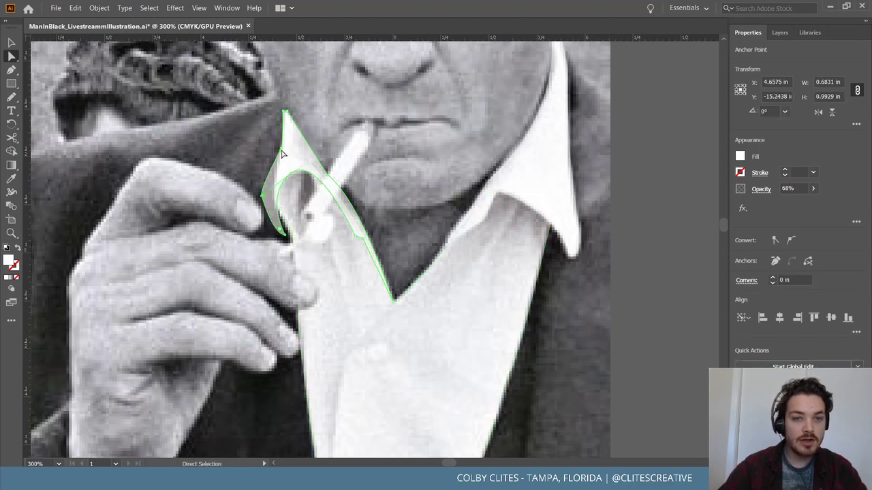
left_click(281, 148)
left_click_drag(282, 148, 274, 148)
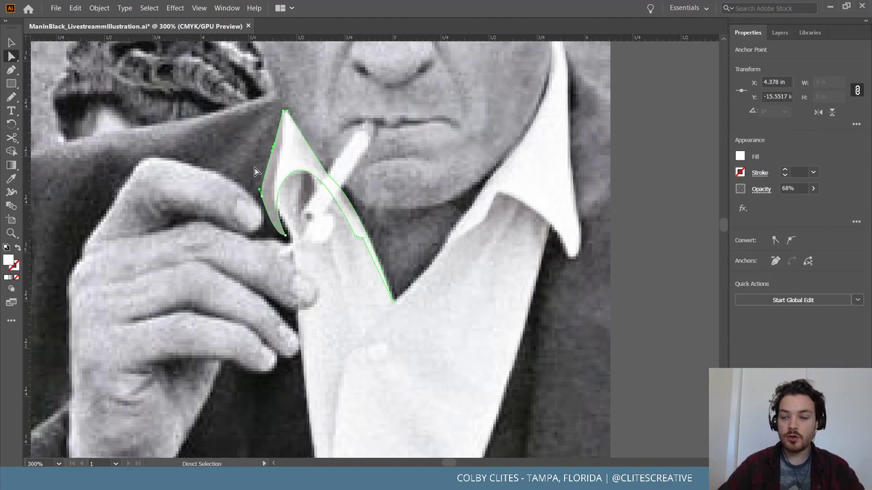
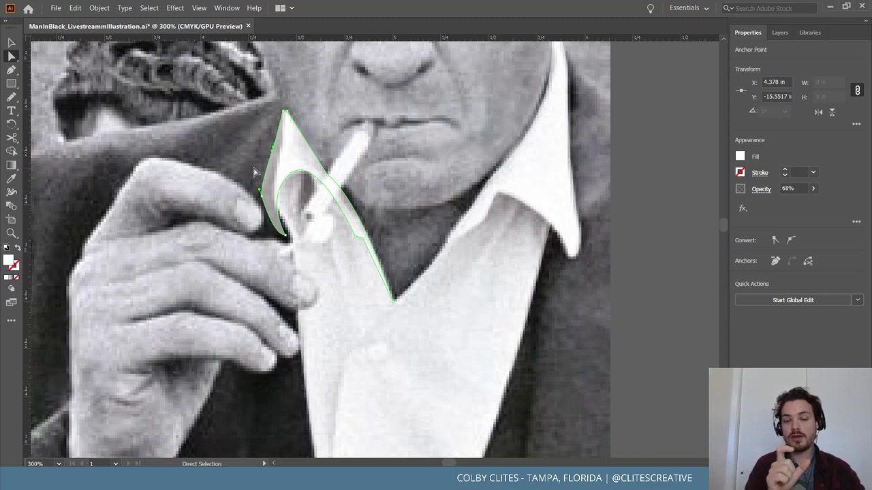
Round the outer edge of the cigarette-side collar flap by adjusting its curve handle and shifting the upper anchor outward
scroll(266, 163, "up", 2)
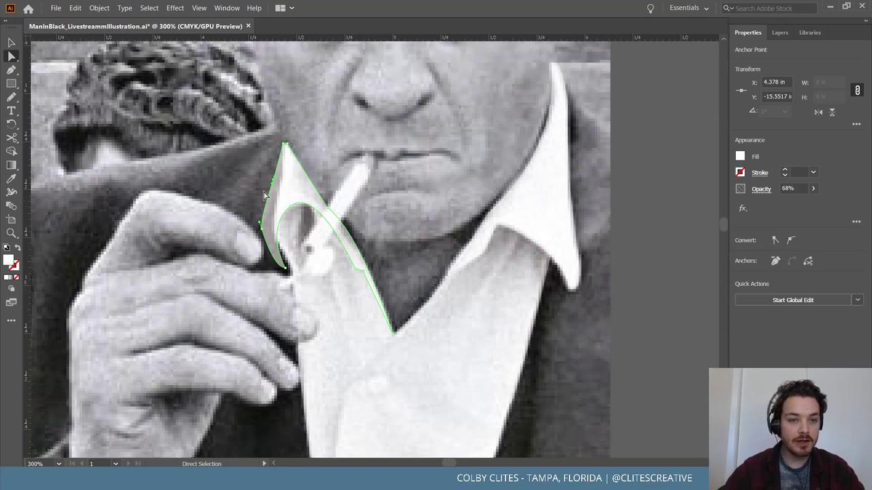
left_click_drag(259, 226, 265, 203)
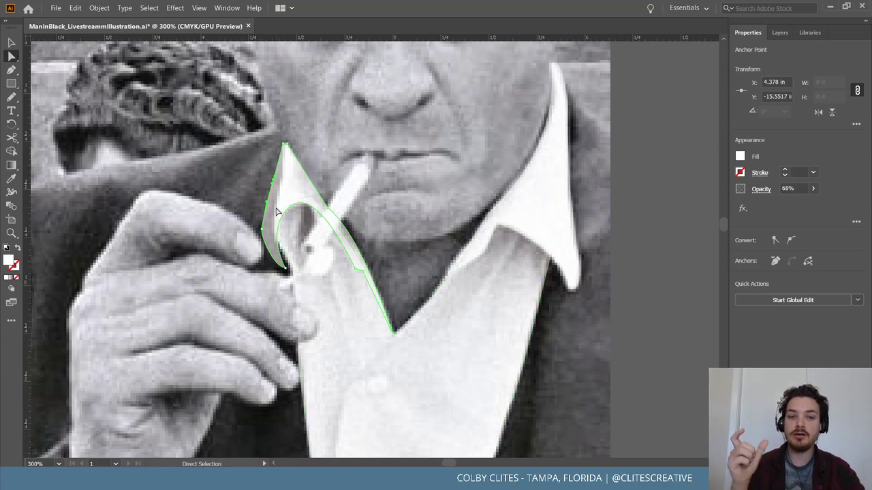
scroll(267, 239, "up", 1)
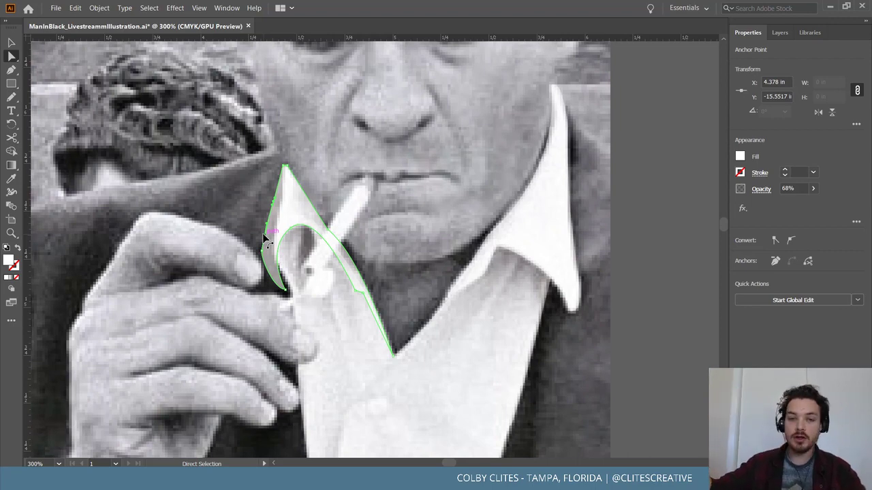
scroll(232, 235, "up", 2)
key("ctrl+=")
key("ctrl+=")
key("ctrl+=")
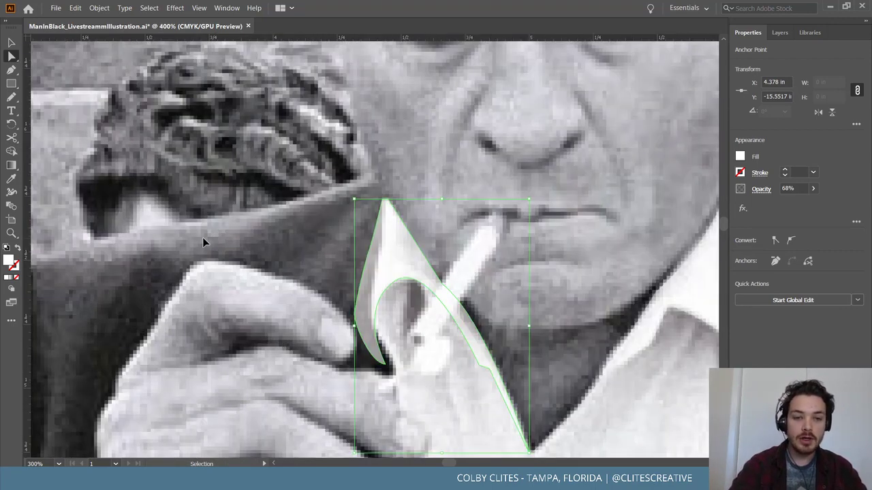
scroll(367, 211, "down", 4)
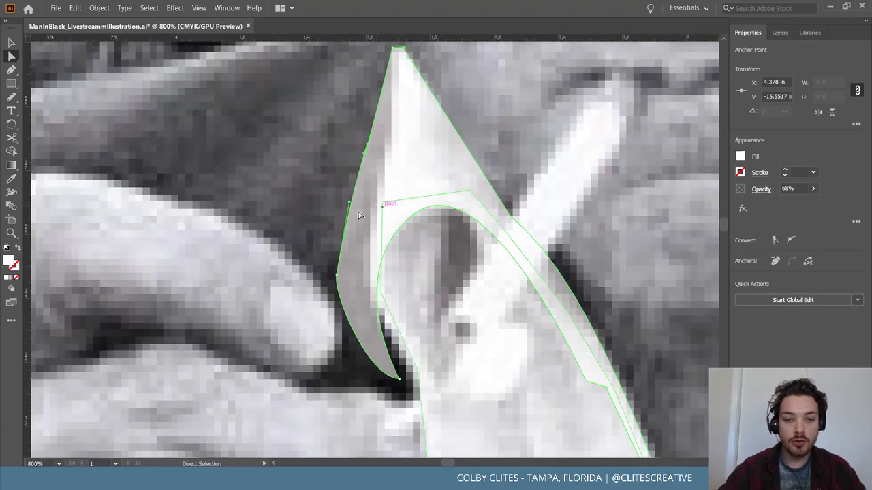
left_click_drag(349, 205, 333, 187)
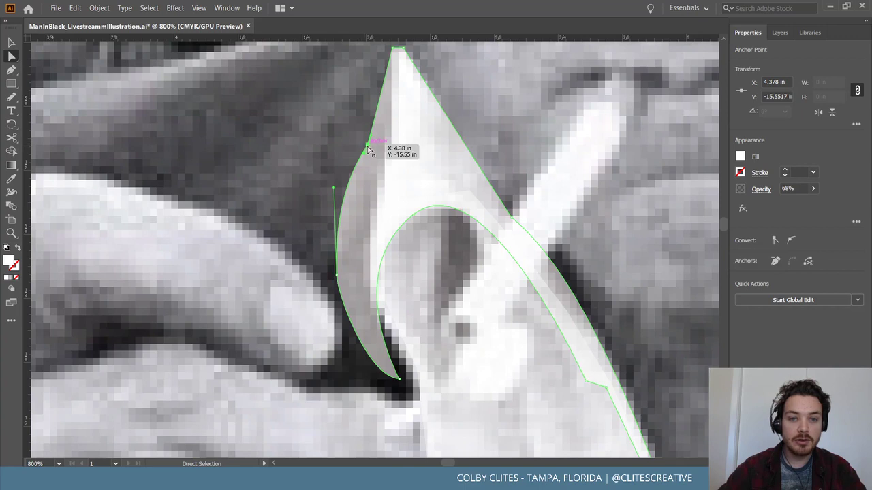
left_click_drag(369, 149, 345, 142)
left_click(316, 164)
scroll(428, 261, "down", 3)
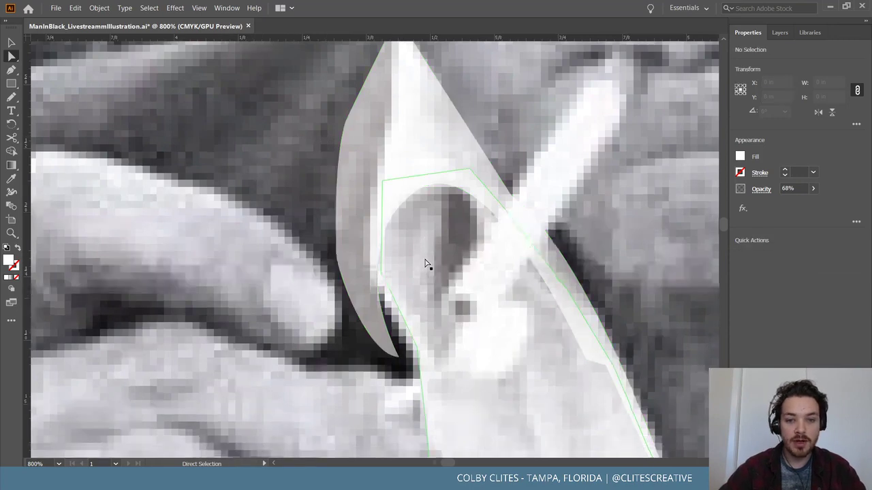
Move the cigarette-side collar flap's lower tip and outer curve anchor slightly further away from the shirt
left_click(368, 277, "ctrl")
key("ctrl+minus")
key("ctrl+minus")
key("ctrl+minus")
key("ctrl+minus")
key("ctrl+minus")
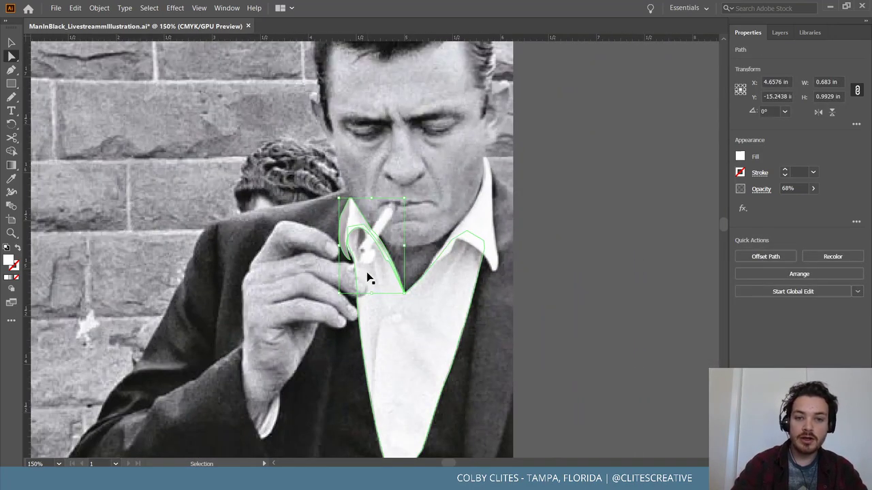
key("ctrl+plus")
key("ctrl+plus")
key("ctrl+plus")
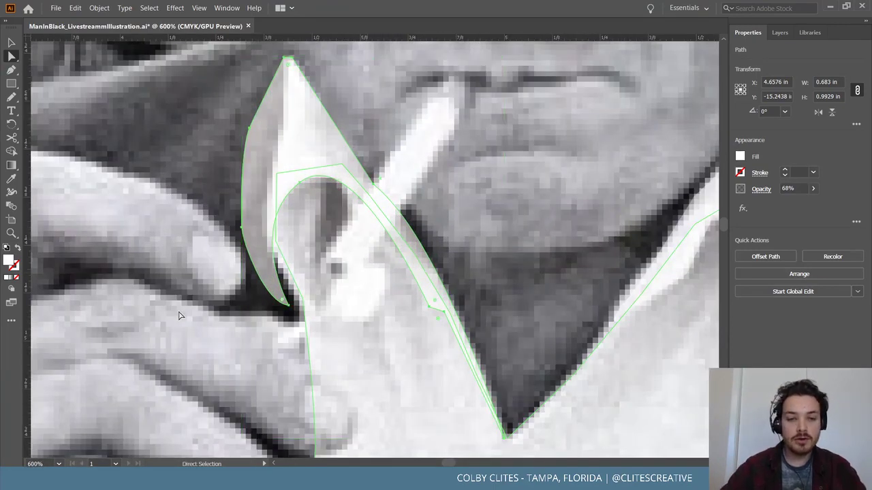
left_click_drag(287, 310, 271, 310)
left_click_drag(241, 230, 233, 218)
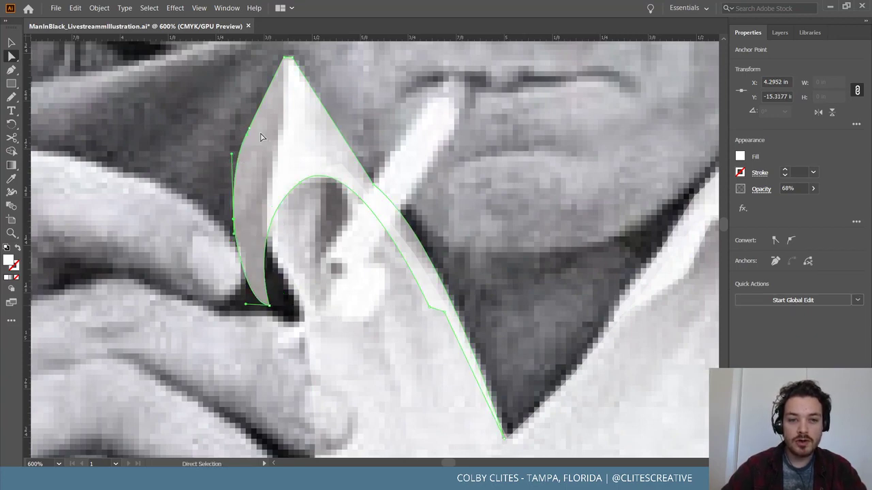
left_click(329, 286)
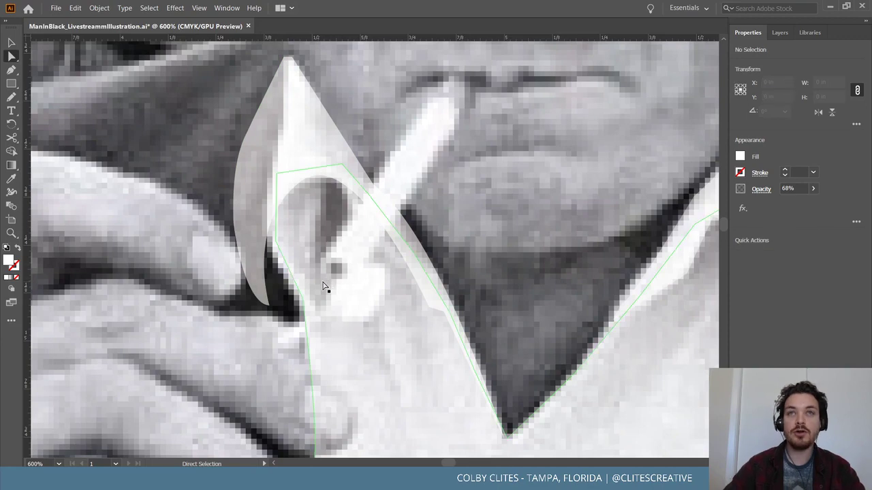
Review the reshaped collar flap against the whole photo and the earlier white shirt silhouette
key("ctrl+minus")
key("ctrl+minus")
key("ctrl+minus")
key("ctrl+minus")
key("ctrl+minus")
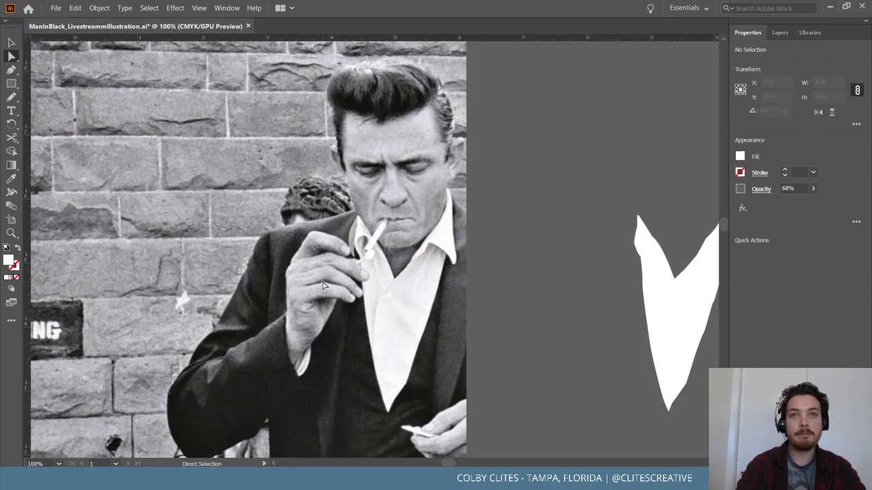
key("ctrl+plus")
key("ctrl+plus")
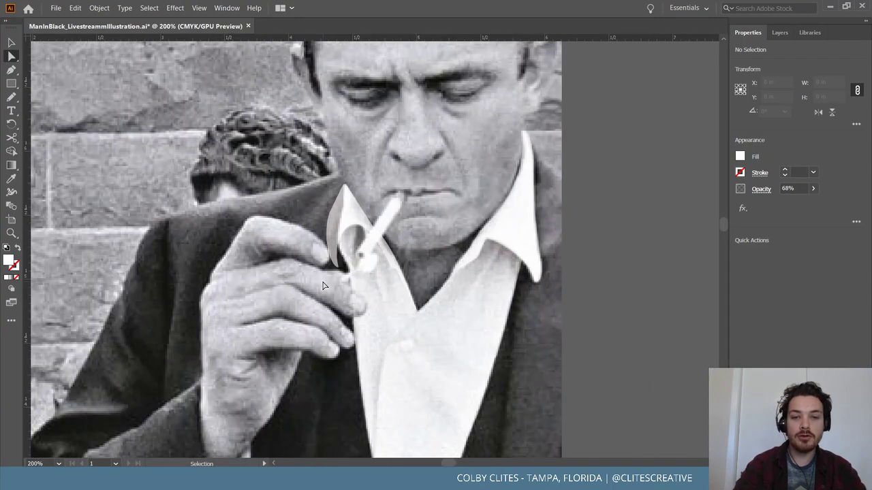
scroll(535, 206, "down", 3)
key("ctrl+minus")
key("ctrl+minus")
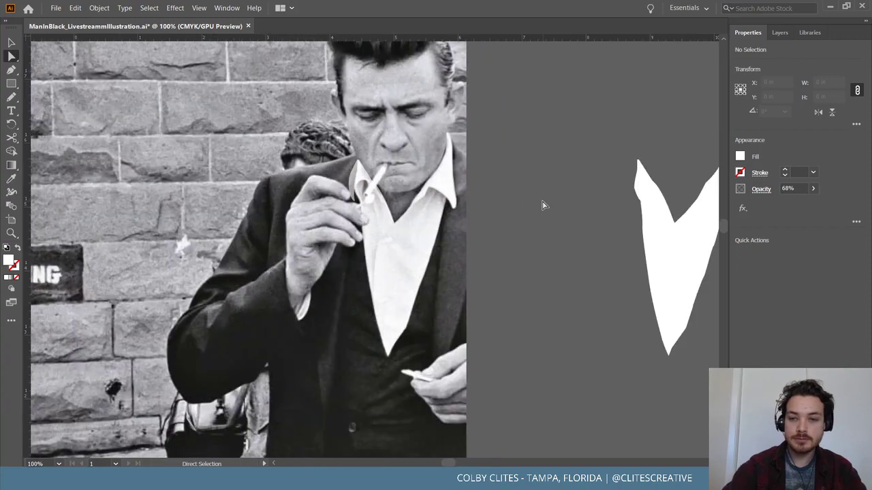
Copy the traced shirt and collar shapes to the empty canvas beyond the poster artwork and set their opacity to 100%
left_click(392, 259)
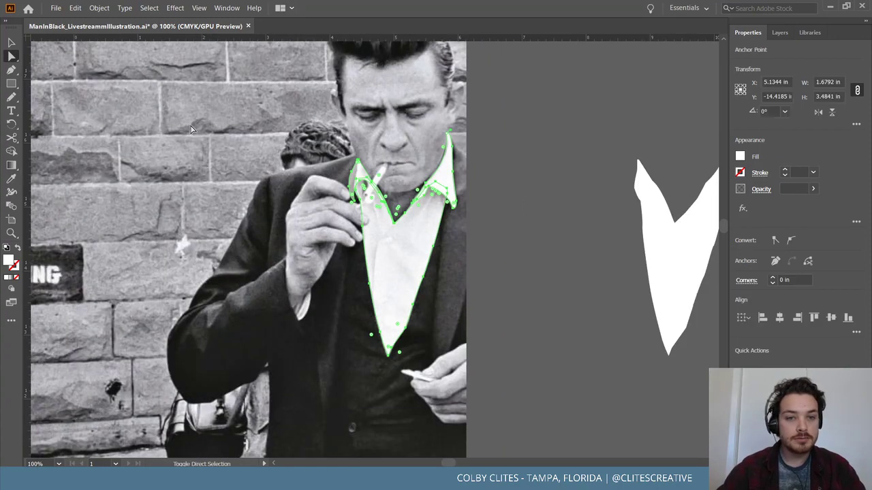
scroll(418, 202, "right", 10)
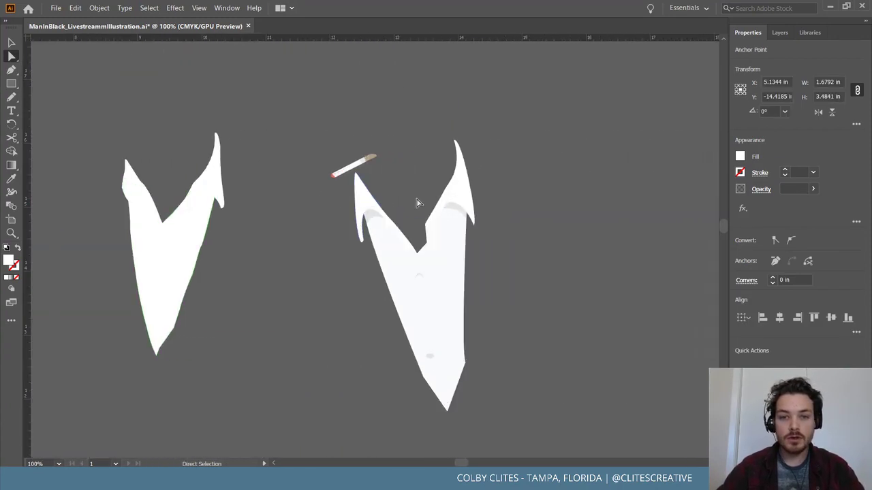
scroll(418, 204, "right", 5)
key("ctrl+alt+3")
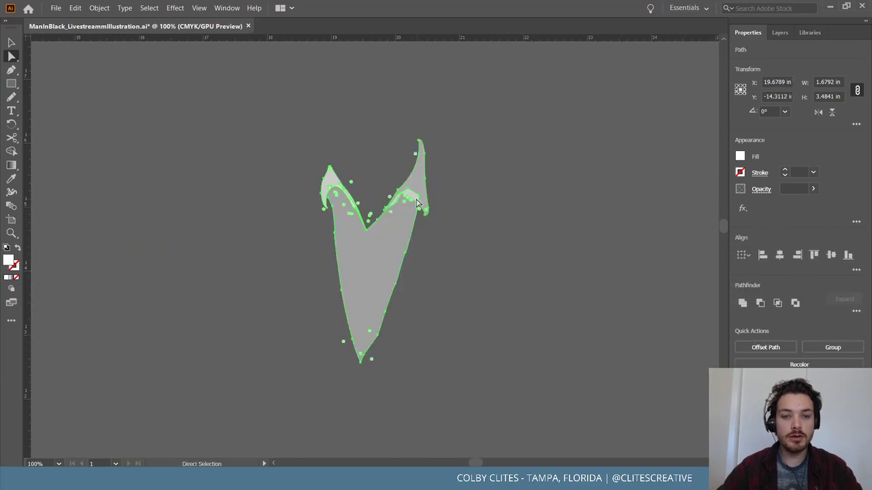
left_click(545, 230)
left_click(350, 204)
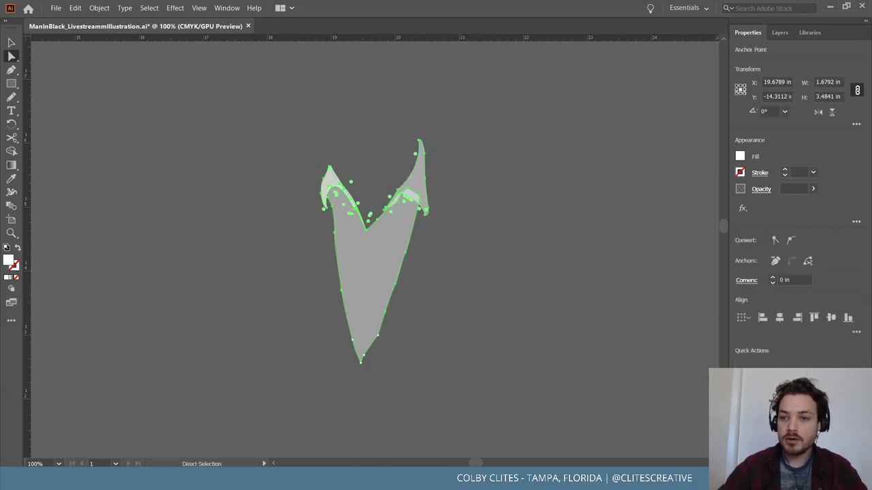
left_click(812, 190)
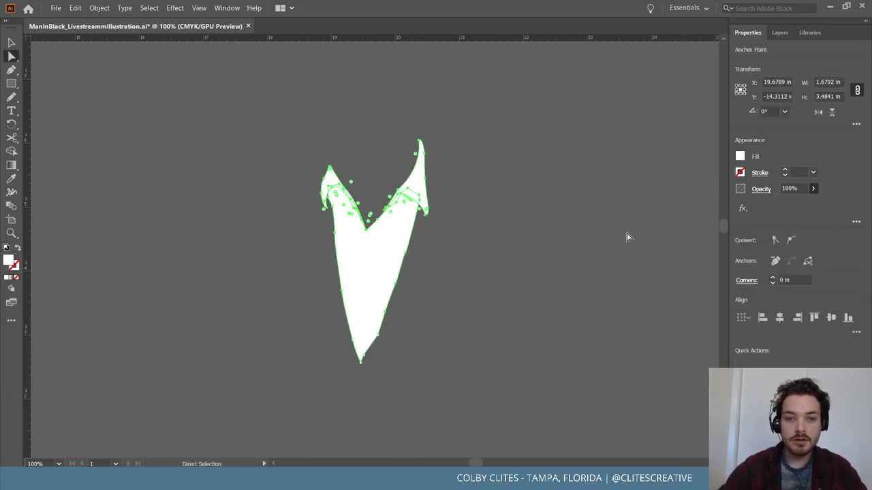
left_click(545, 289)
Examine the new silhouette's collar edges along the neck opening, checking where the larger collar piece meets the shirt
scroll(532, 340, "up", 2)
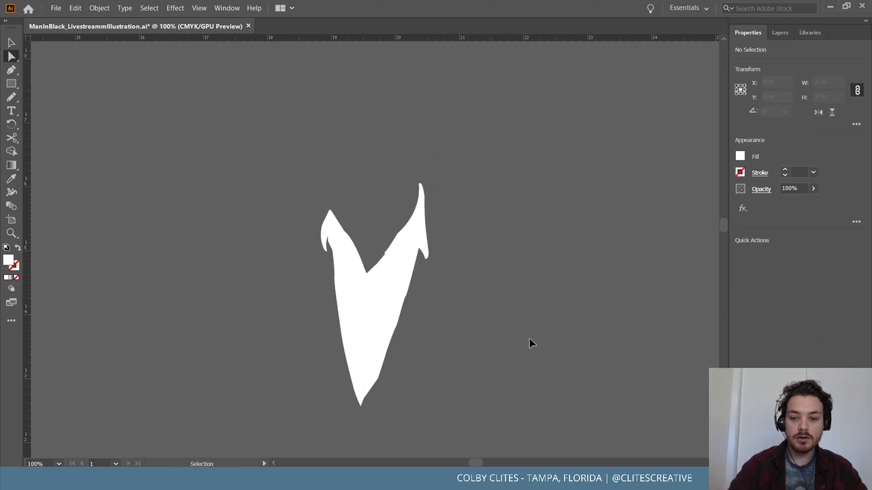
key("ctrl+equal")
key("ctrl+equal")
key("ctrl+equal")
key("ctrl+equal")
key("ctrl+equal")
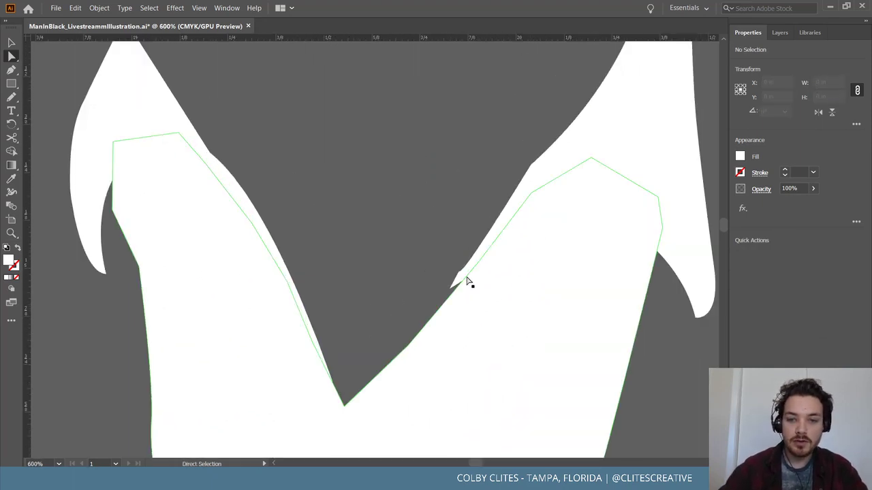
left_click(460, 282)
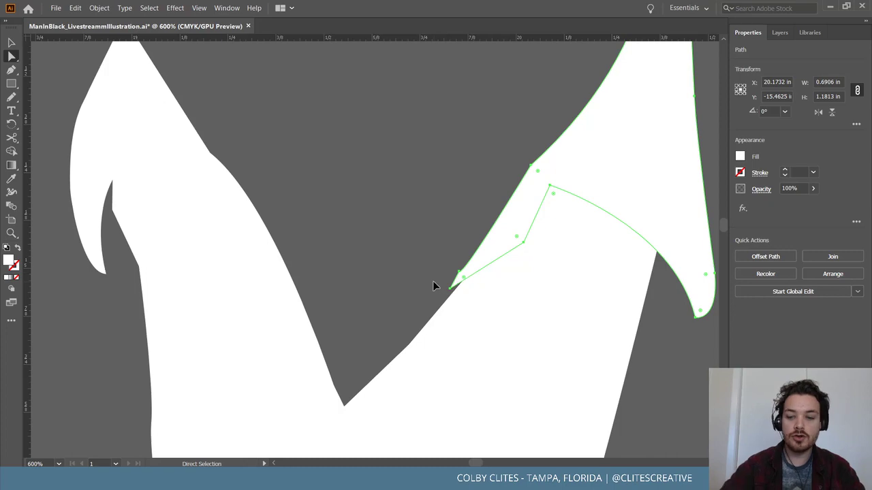
Return to the photo tracing and move the larger collar flap's lower tip slightly inward onto the shirt's neckline edge
scroll(434, 286, "down", 8)
scroll(434, 286, "left", 5)
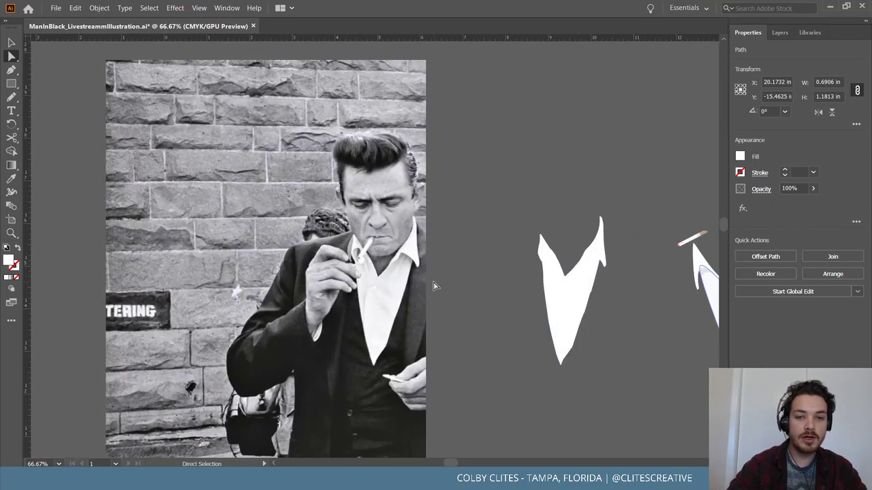
scroll(434, 286, "right", 3)
left_click(328, 272)
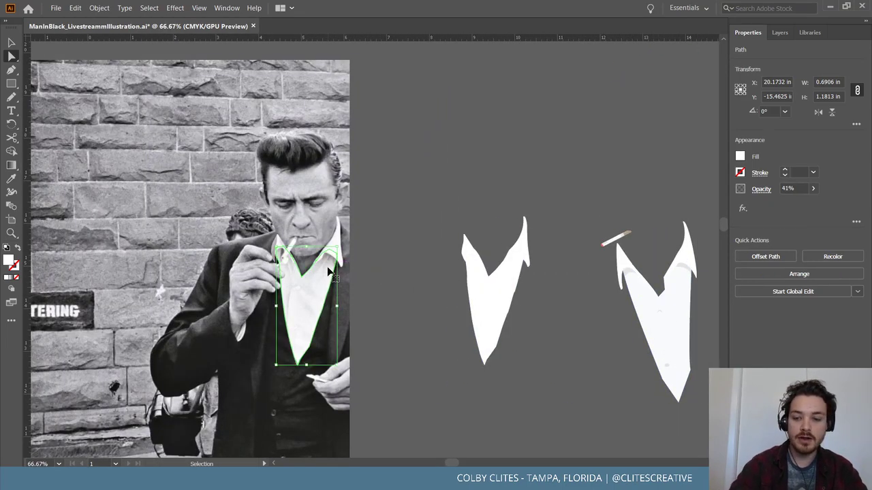
scroll(328, 272, "up", 5)
scroll(328, 271, "up", 8)
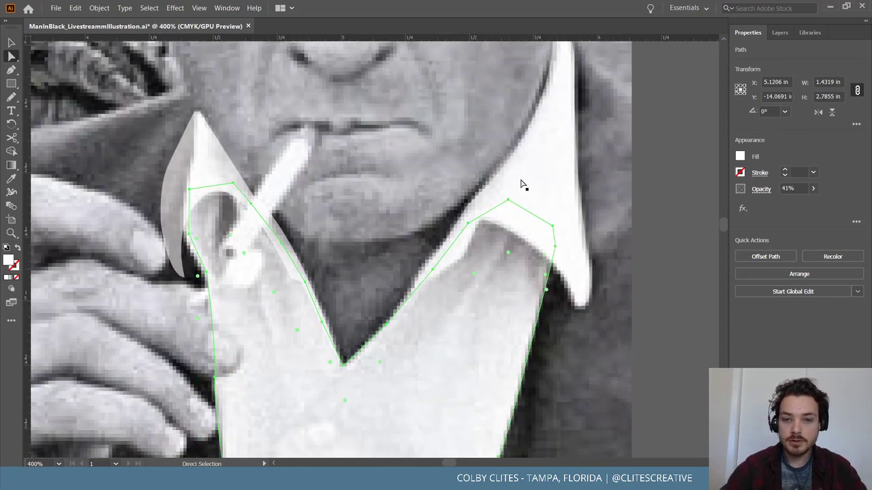
key("v")
left_click(525, 146)
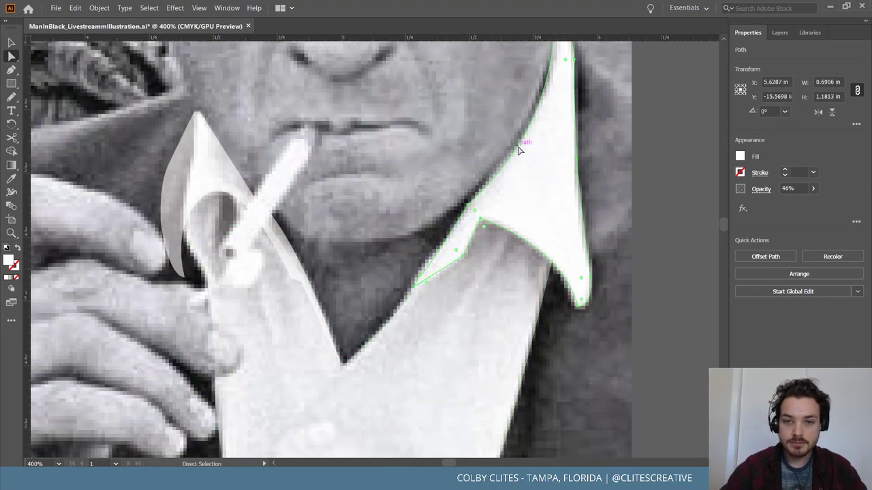
scroll(473, 206, "up", 1)
scroll(475, 207, "up", 2)
key("a")
scroll(414, 276, "down", 6)
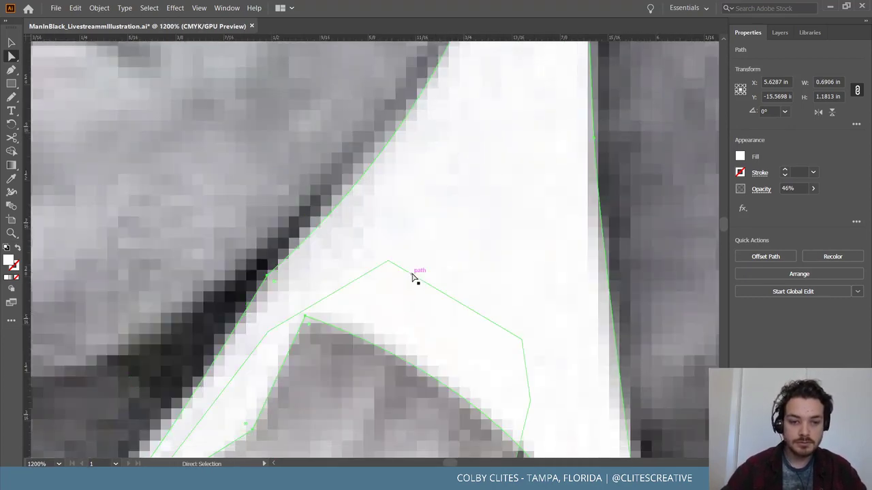
scroll(328, 318, "up", 2)
scroll(325, 306, "left", 2)
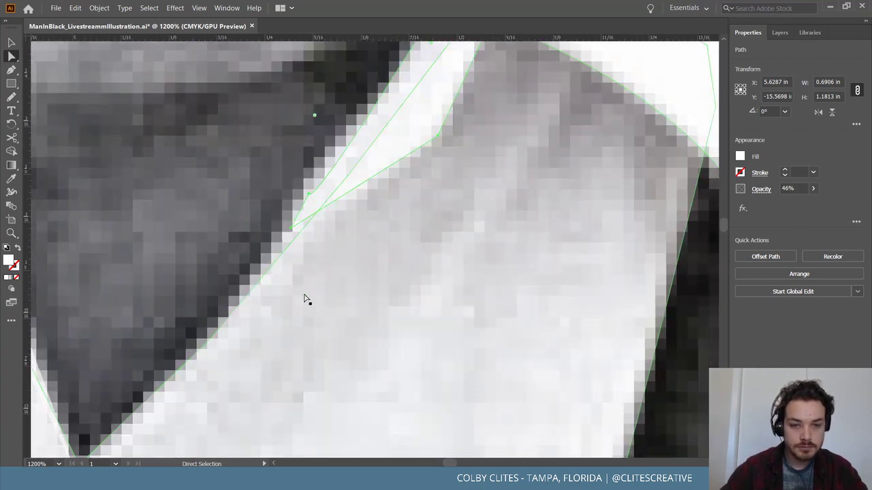
left_click_drag(288, 232, 297, 236)
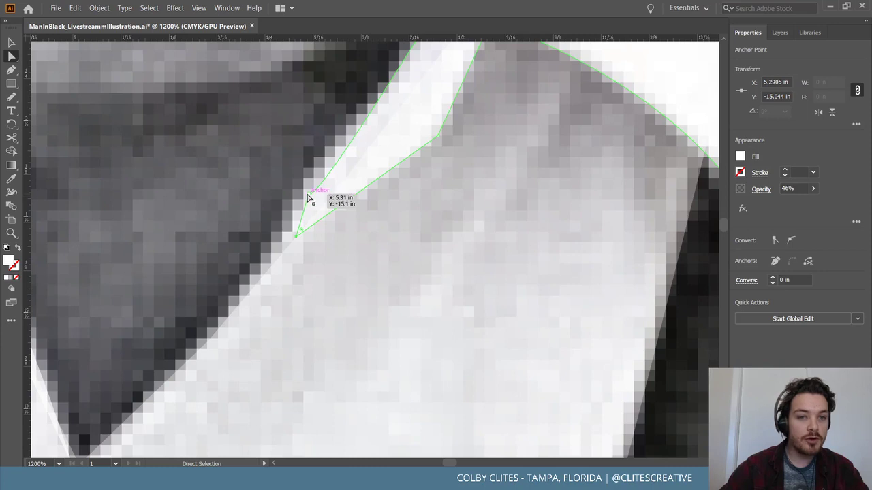
Shift the anchor just above the larger collar flap's lower tip slightly inward along the neck opening
left_click_drag(314, 195, 327, 213)
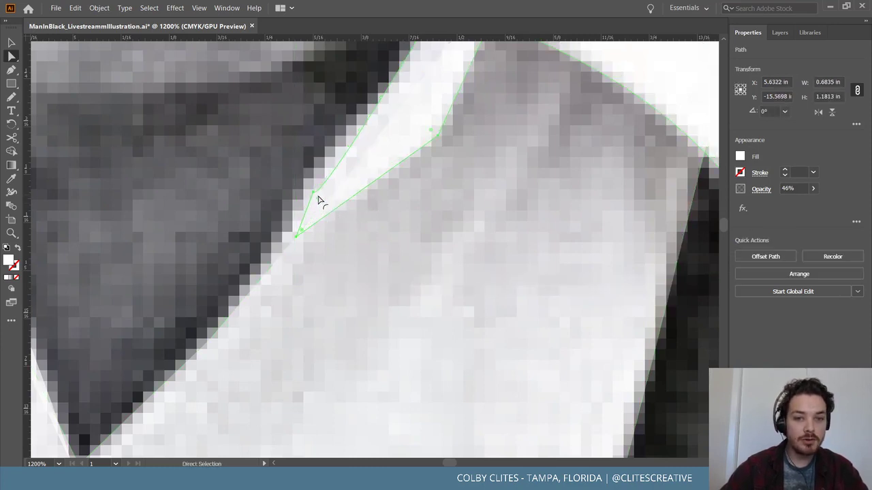
left_click(311, 193)
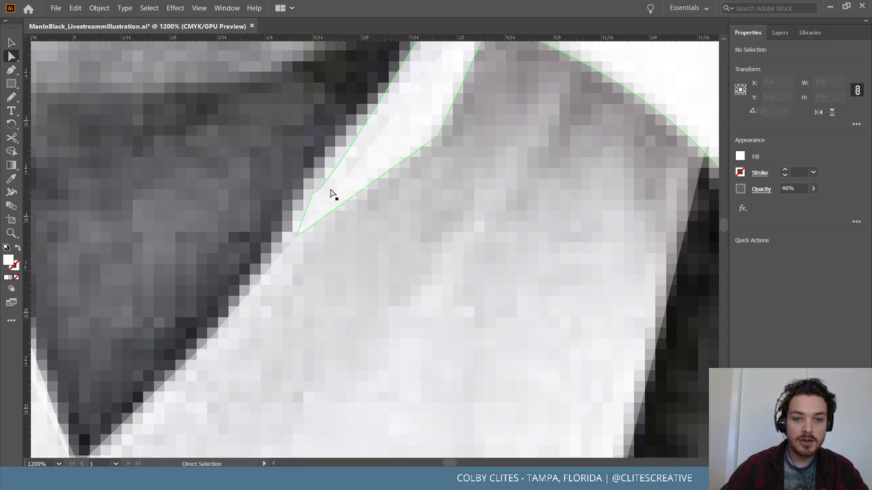
left_click(342, 191)
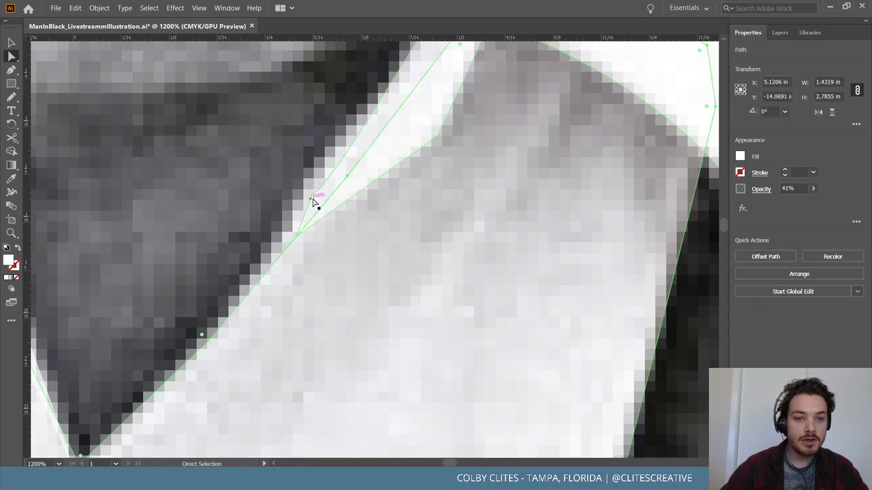
scroll(501, 219, "up", 3)
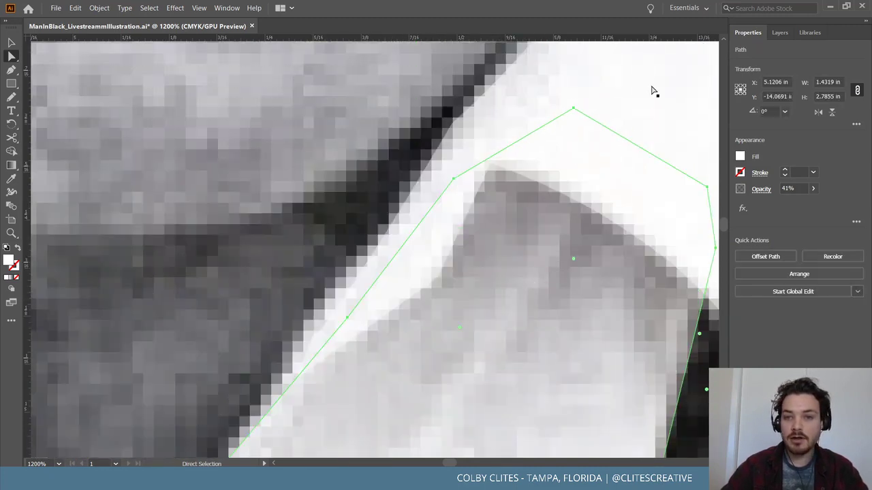
left_click(493, 88)
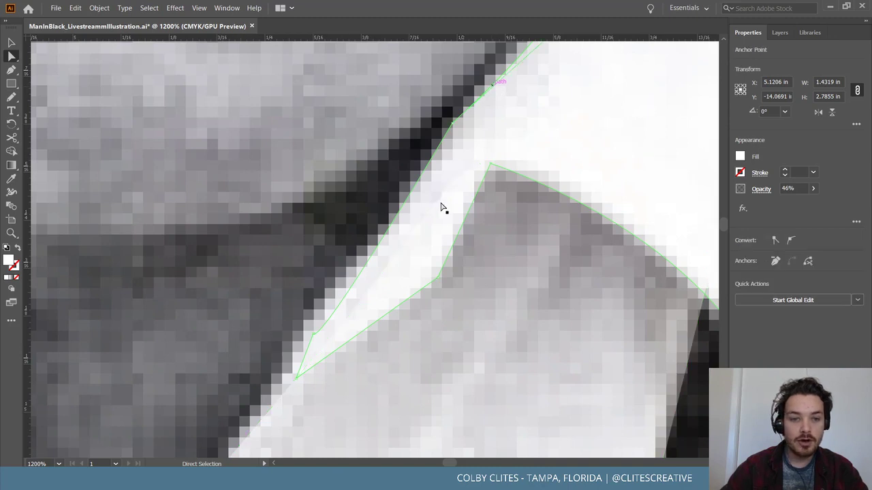
left_click(316, 335)
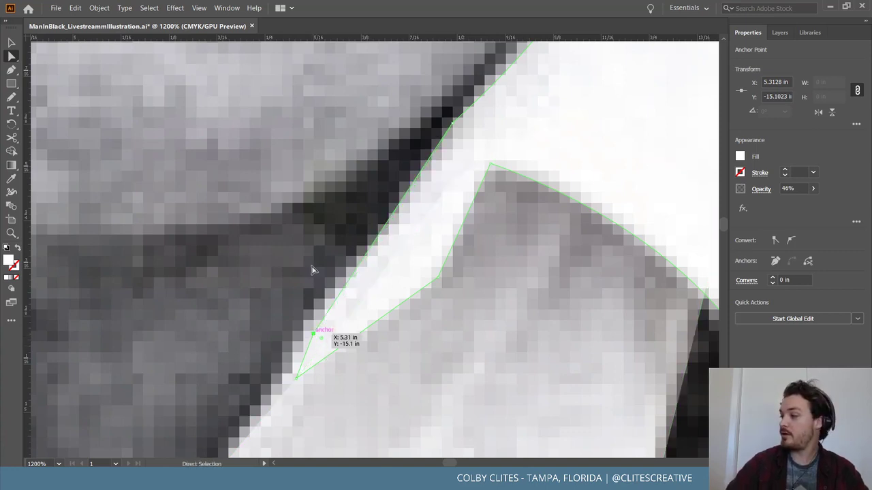
left_click(280, 240)
Replace the white silhouette on the empty canvas with a fresh copy of the adjusted shirt and collar shapes
key("ctrl+minus")
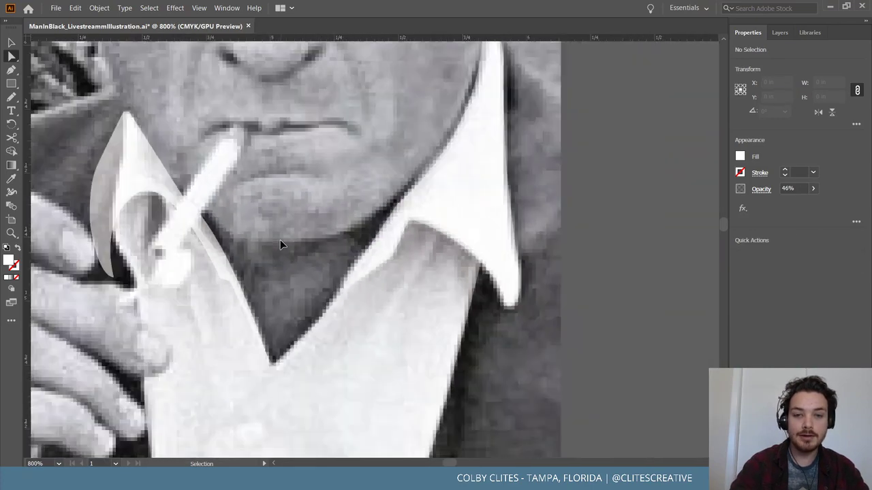
key("ctrl+minus")
key("ctrl+minus")
key("ctrl+minus")
key("ctrl+minus")
key("ctrl+minus")
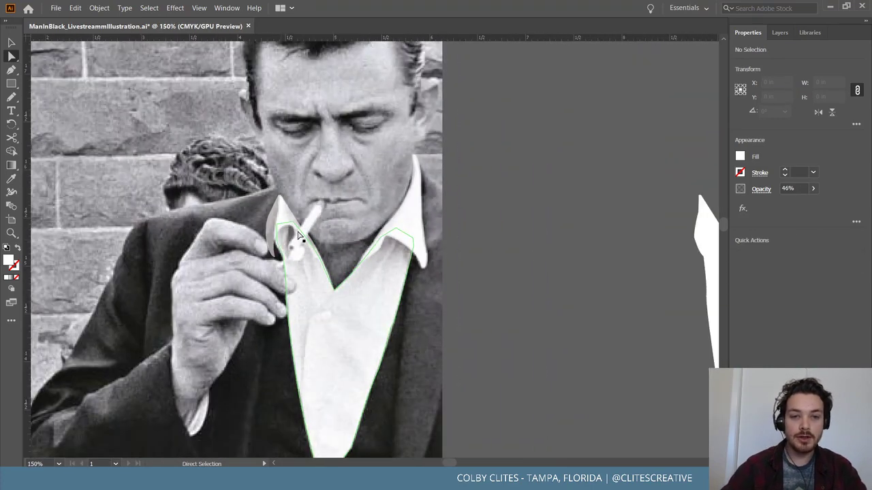
scroll(559, 259, "down", 5)
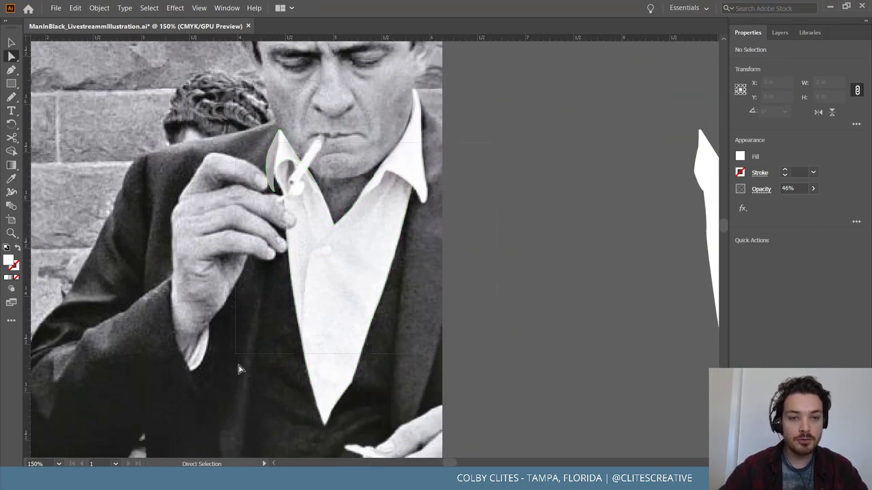
key("ctrl+a")
scroll(580, 302, "right", 15)
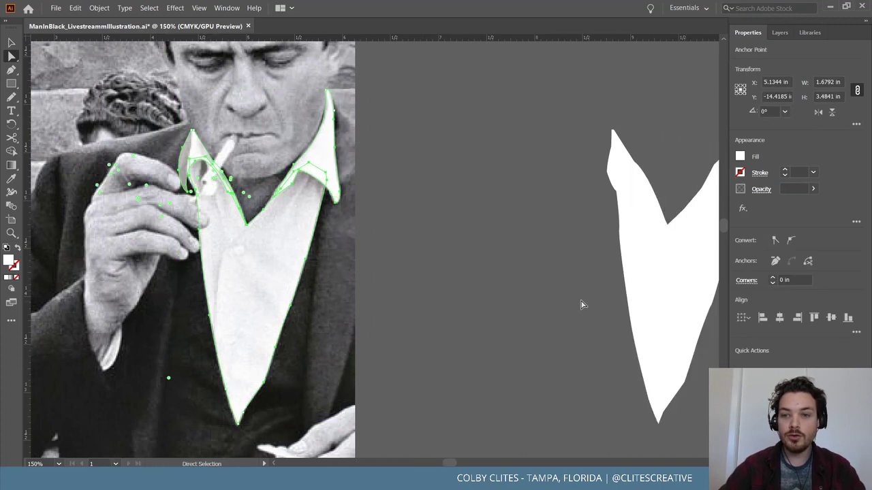
scroll(571, 295, "right", 3)
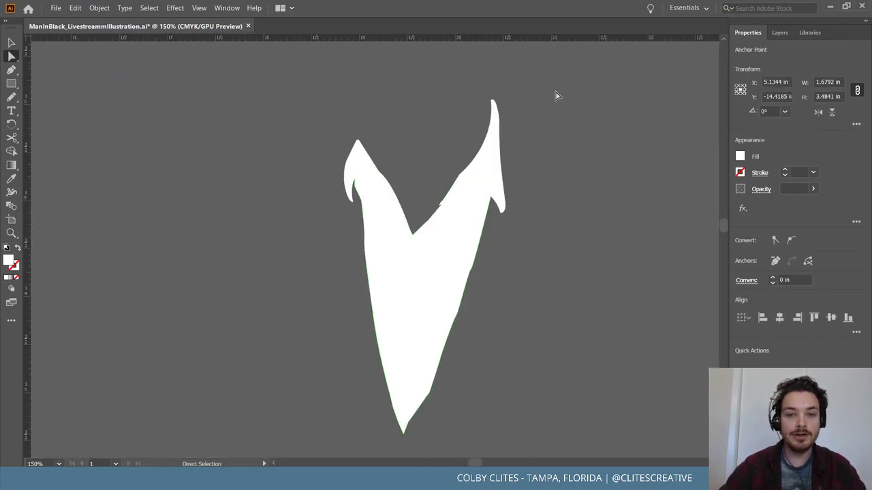
key("ctrl+a")
key("ctrl+x")
key("ctrl+v")
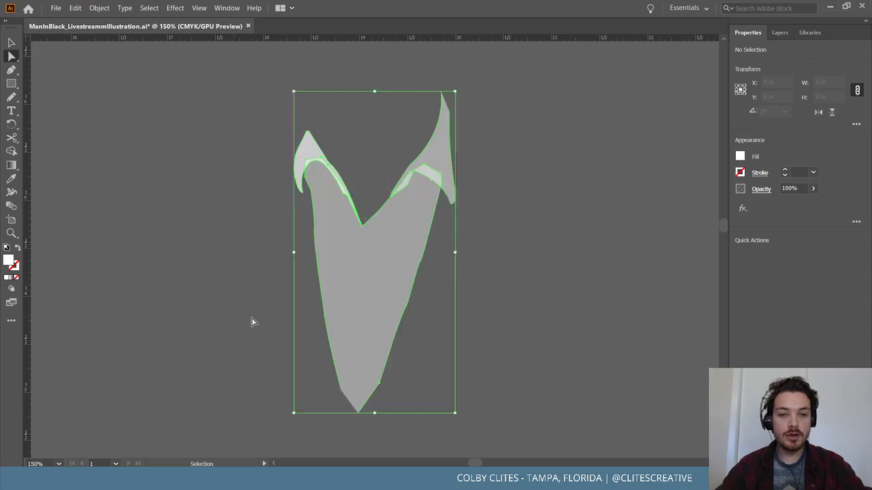
Set the opacity of the pasted shirt and collar shapes to 100%
left_click(812, 190)
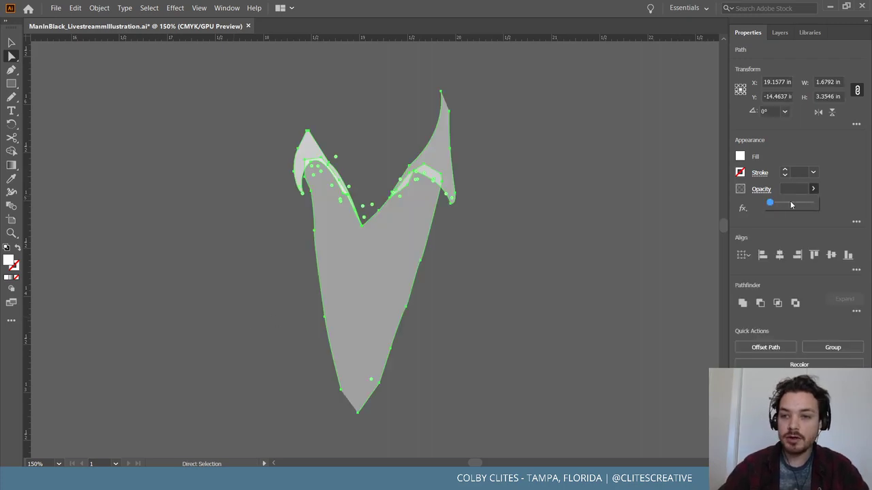
left_click_drag(788, 204, 814, 203)
left_click(641, 250)
scroll(605, 301, "up", 1)
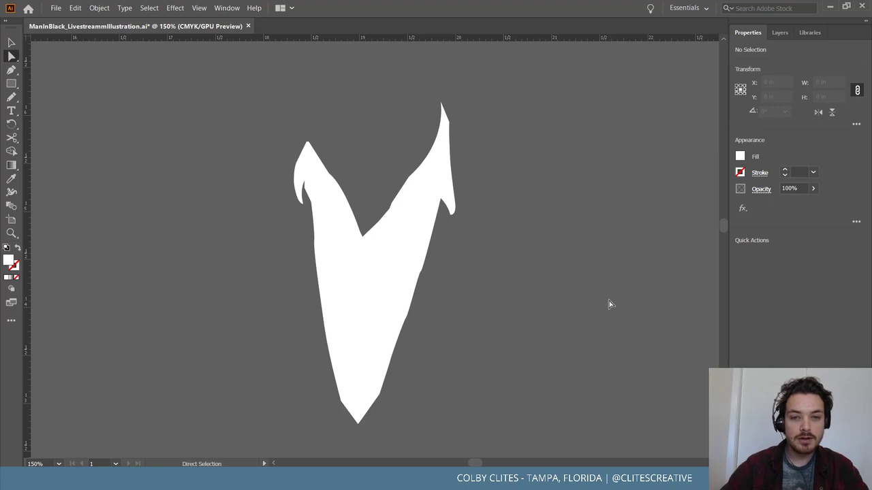
Review the silhouette versions, the reference poster collage, the Man In Black type samples and the Johnny Cash - Book Set library
key("ctrl+minus")
key("ctrl+minus")
key("ctrl+minus")
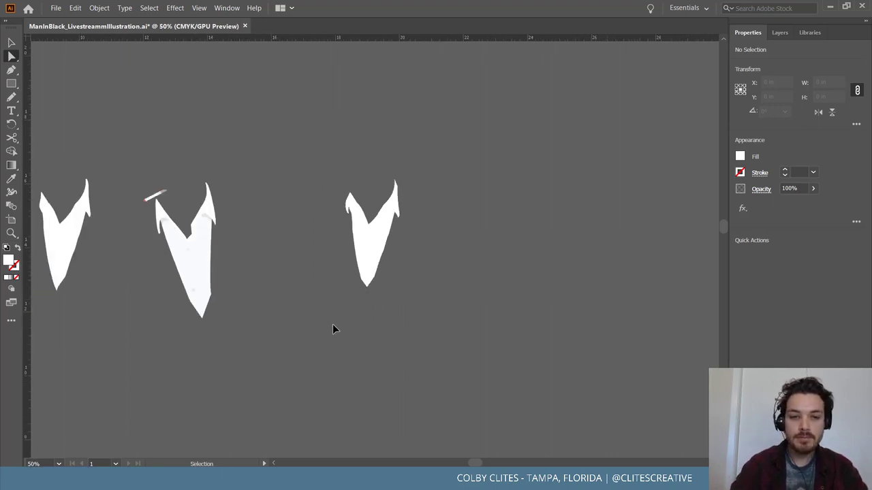
key("ctrl+minus")
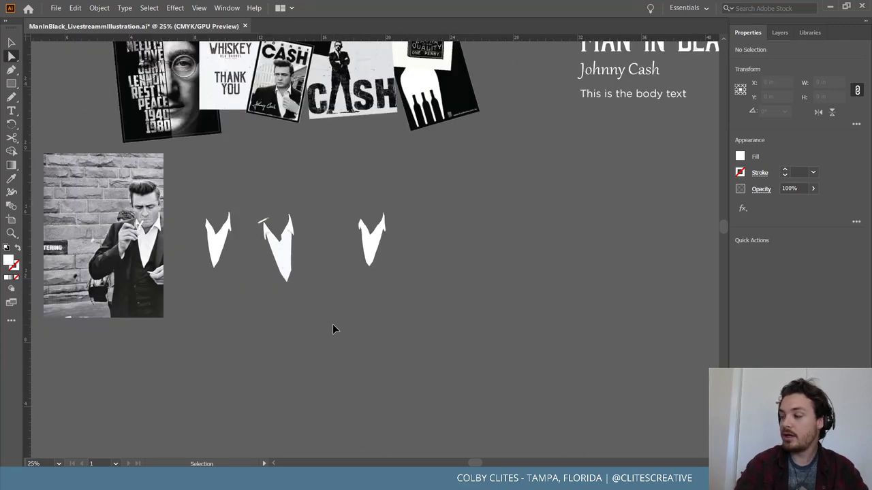
scroll(371, 339, "up", 3)
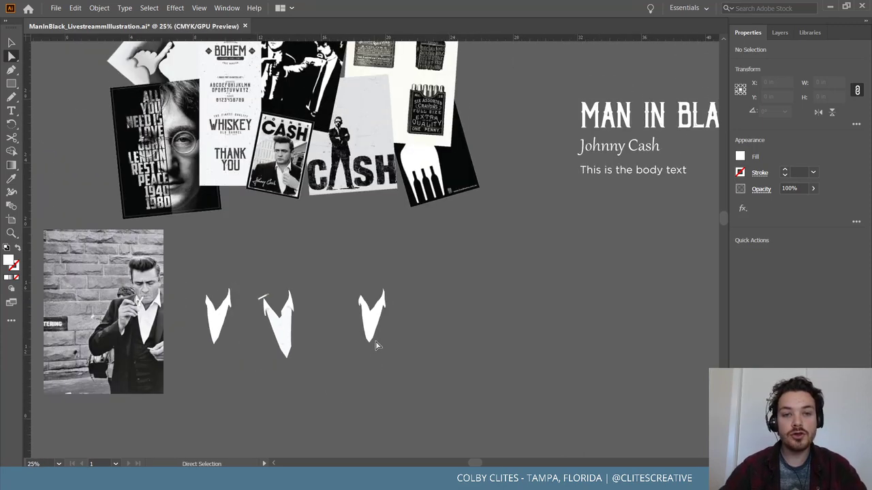
scroll(409, 356, "up", 3)
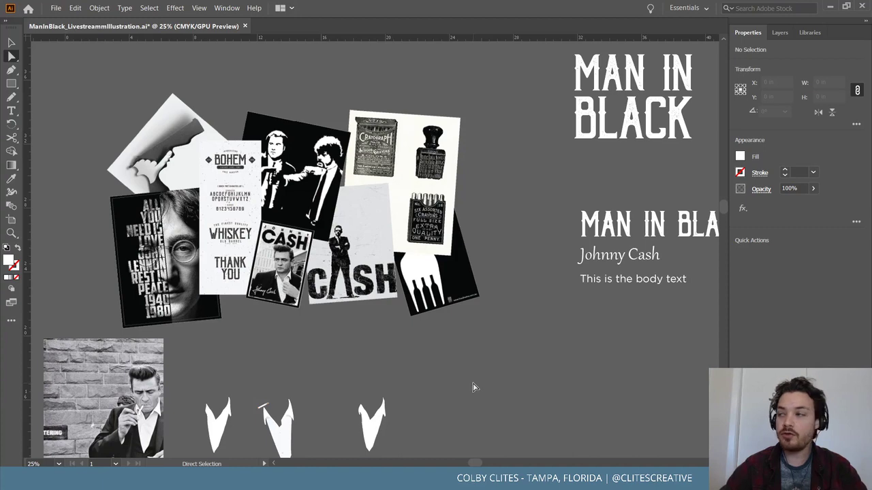
scroll(418, 371, "up", 1)
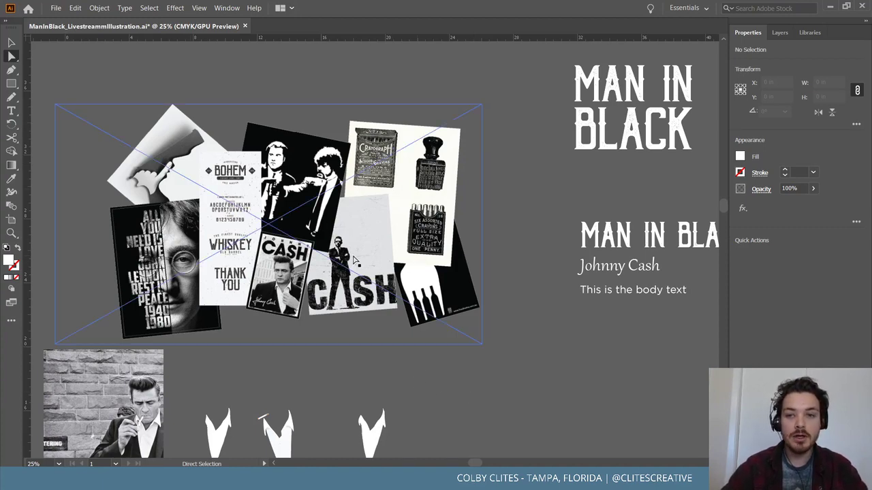
scroll(354, 260, "right", 5)
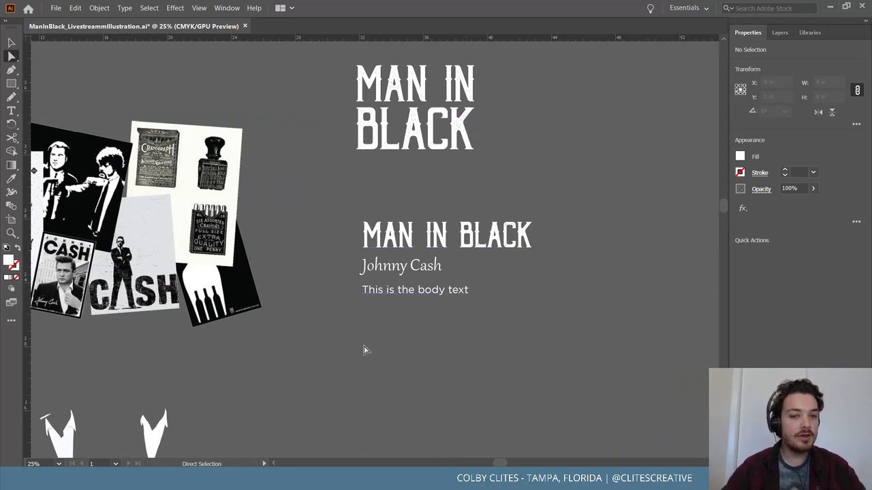
left_click(810, 33)
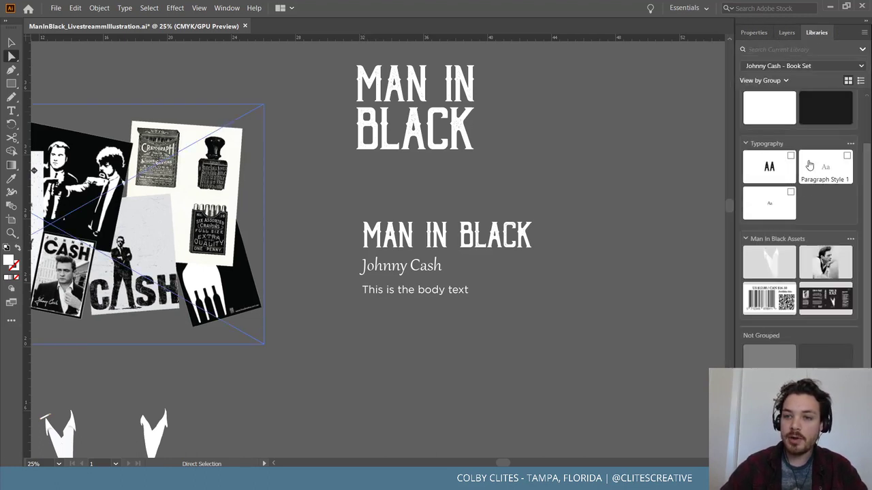
left_click(753, 33)
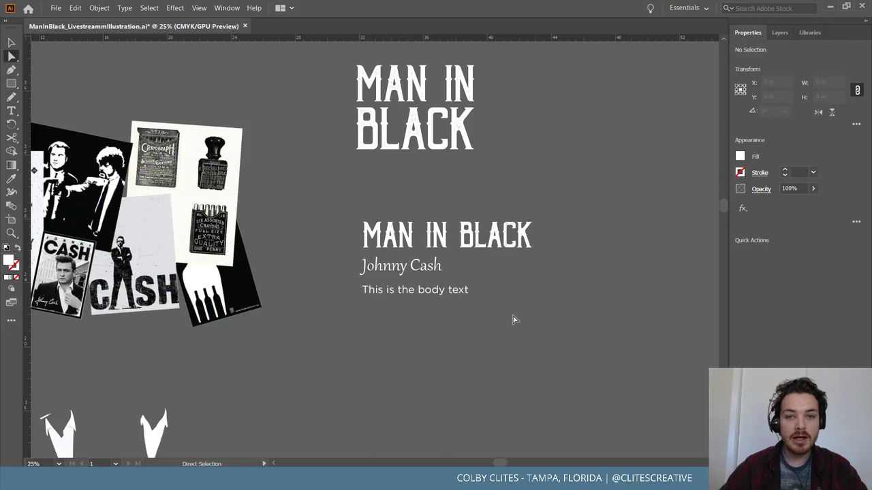
Examine the shirt illustration on the black background and on the Man In Black book cover and spine mockup
scroll(246, 247, "left", 10)
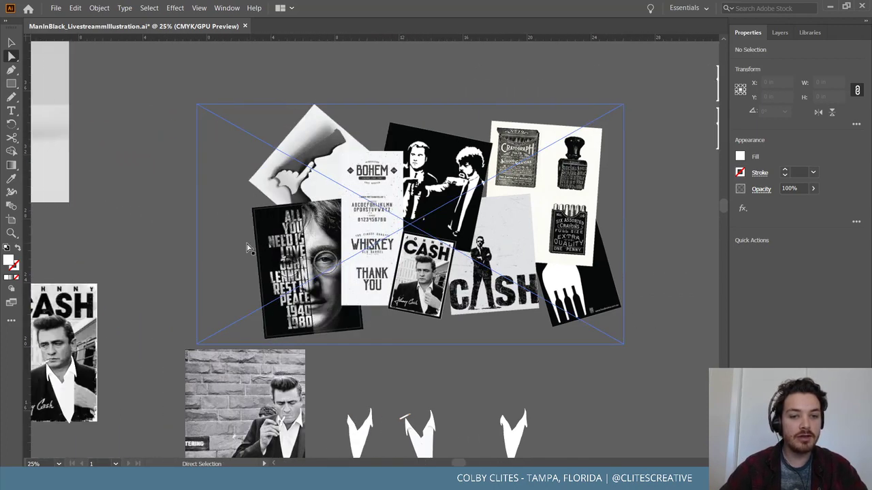
scroll(246, 247, "down", 3)
scroll(245, 248, "left", 8)
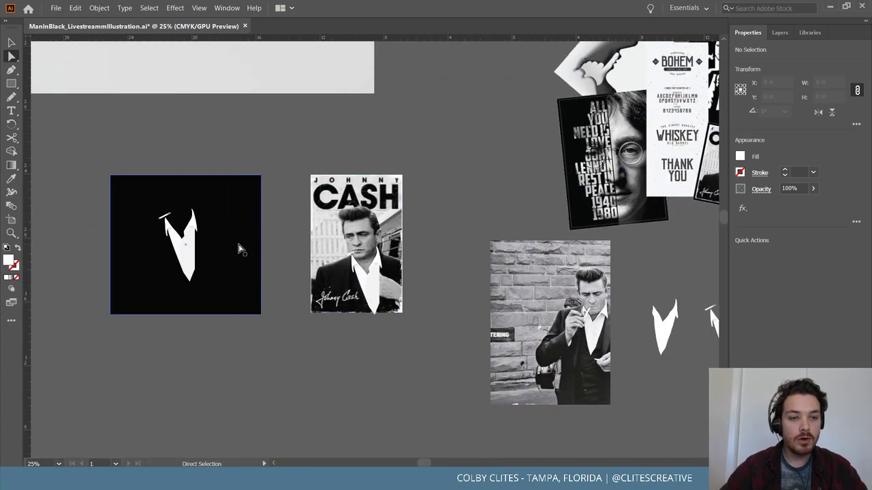
scroll(242, 248, "left", 2)
scroll(245, 250, "up", 6)
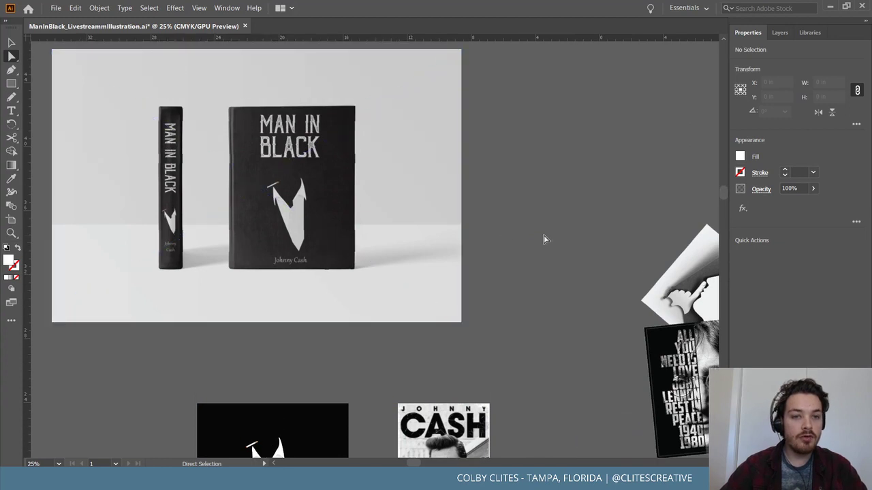
scroll(525, 263, "up", 2)
left_click(264, 243)
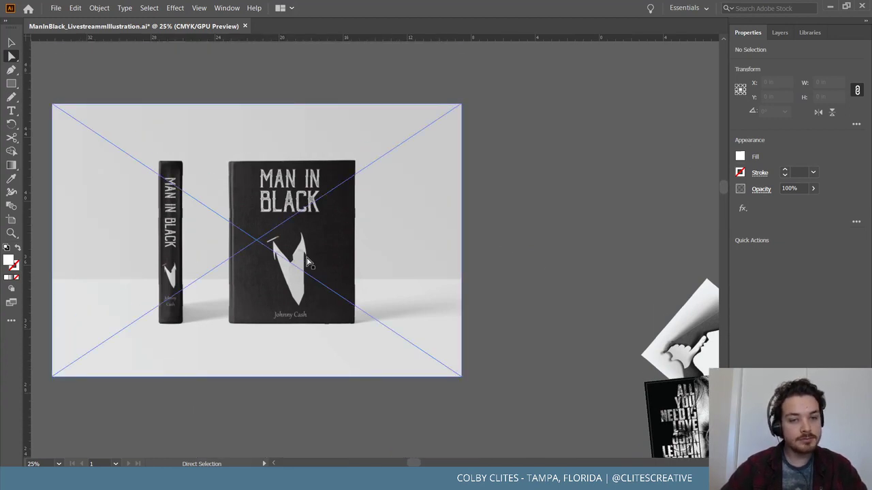
scroll(447, 307, "down", 2)
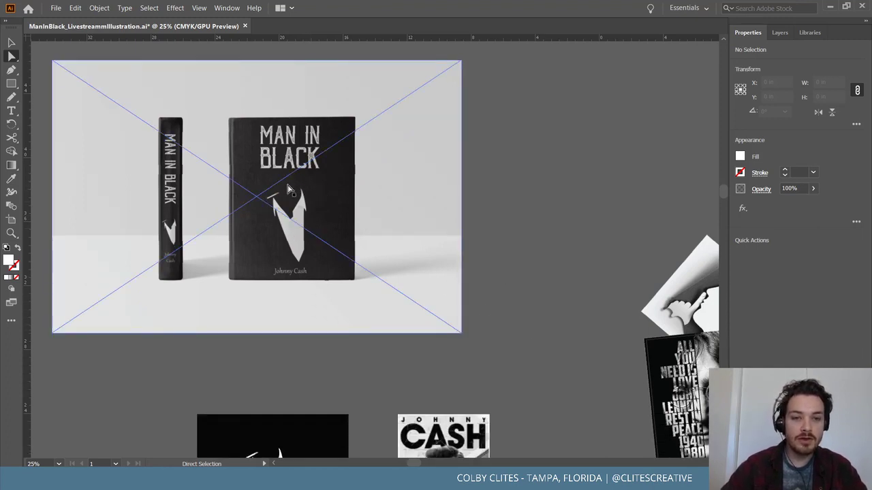
scroll(577, 252, "down", 3)
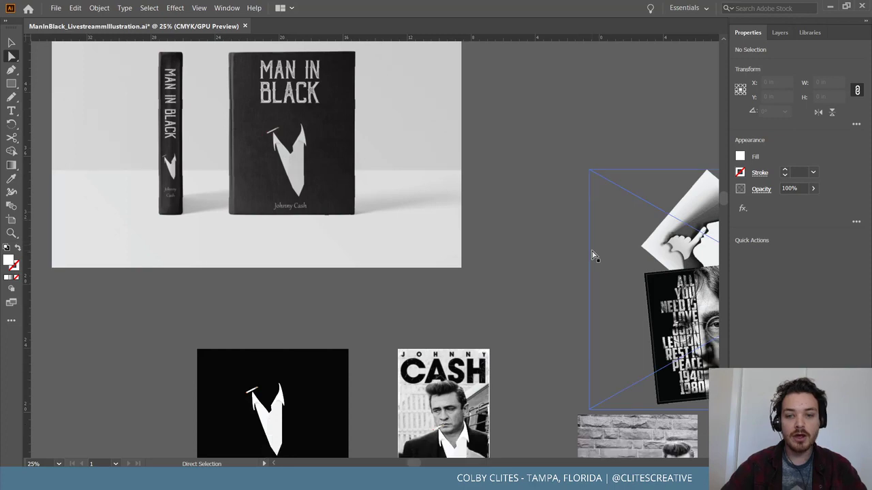
Compare the shirt illustration on black, the Johnny Cash poster and the smoking photo with the white silhouette versions
scroll(581, 262, "down", 9)
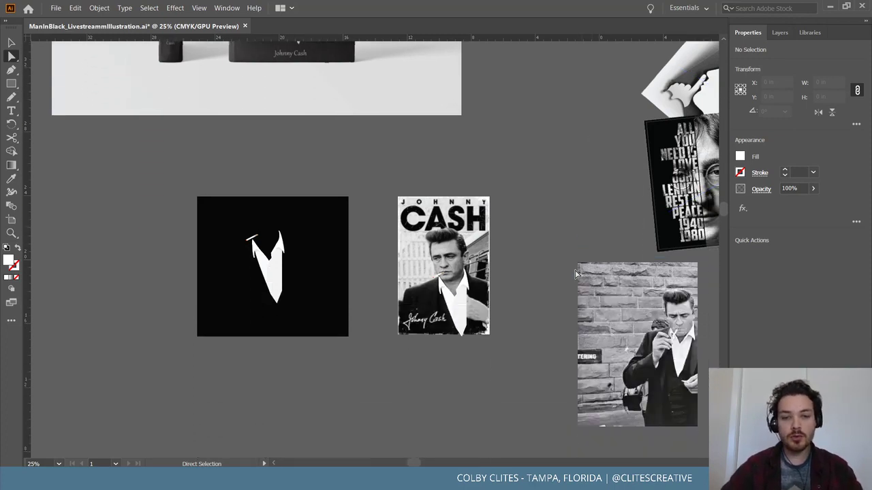
scroll(572, 275, "right", 3)
scroll(572, 275, "up", 4)
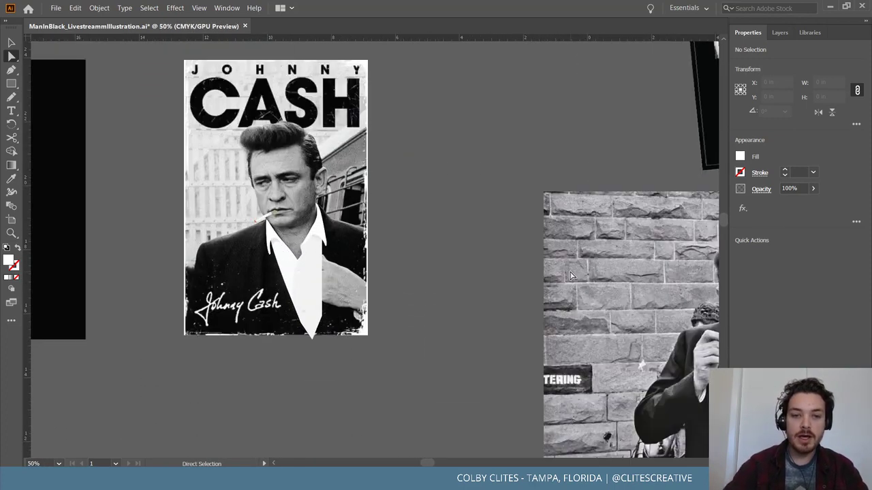
scroll(572, 275, "right", 2)
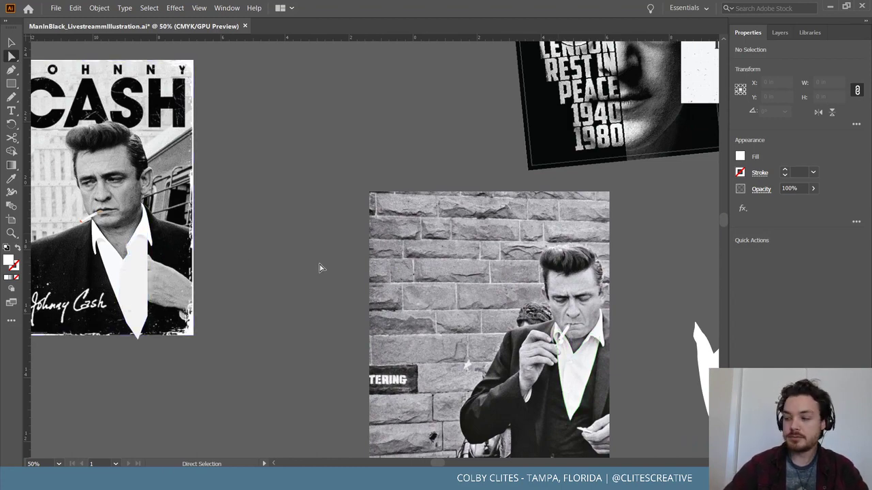
scroll(337, 266, "right", 3)
scroll(337, 267, "down", 6)
scroll(337, 266, "left", 3)
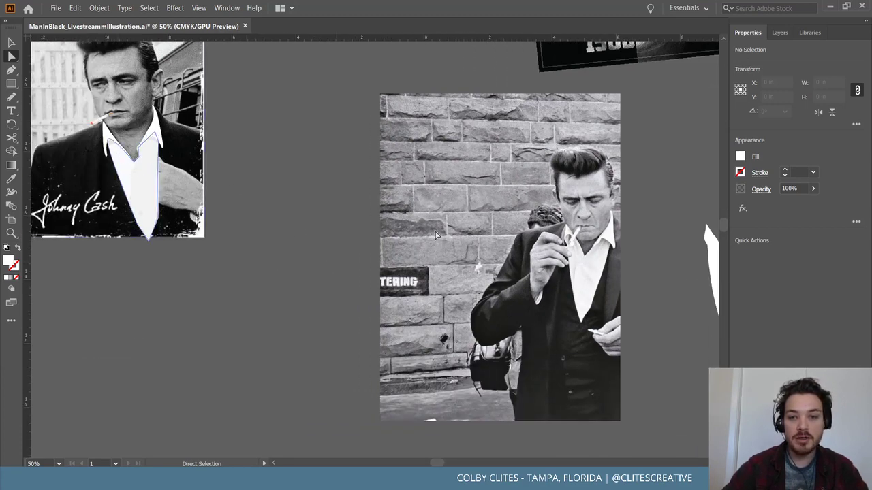
scroll(598, 252, "right", 1)
scroll(600, 252, "right", 5)
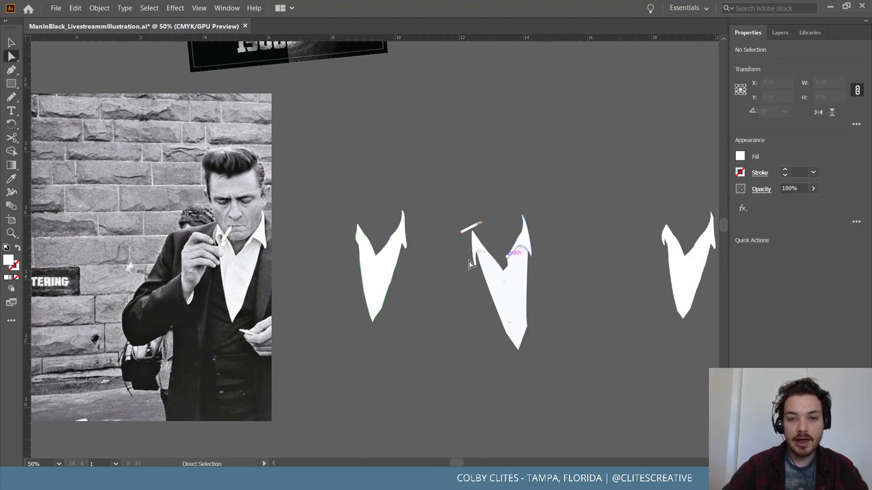
scroll(613, 276, "right", 2)
scroll(505, 298, "down", 2)
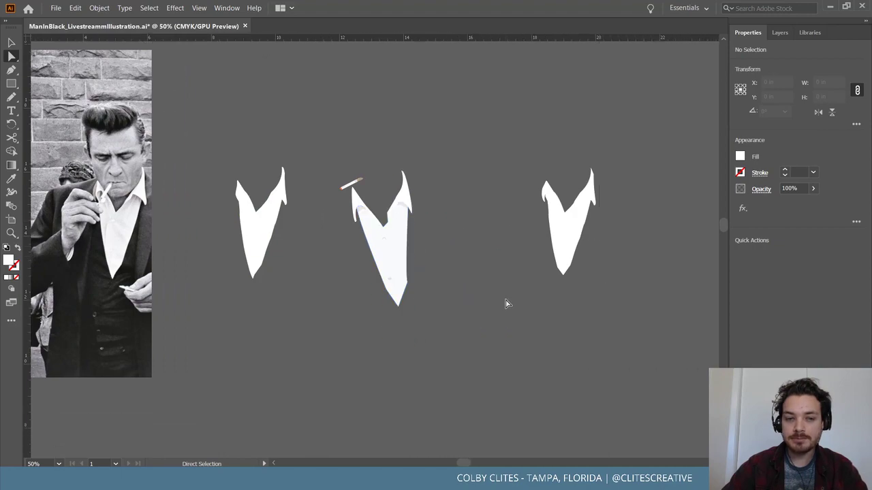
scroll(505, 303, "down", 2)
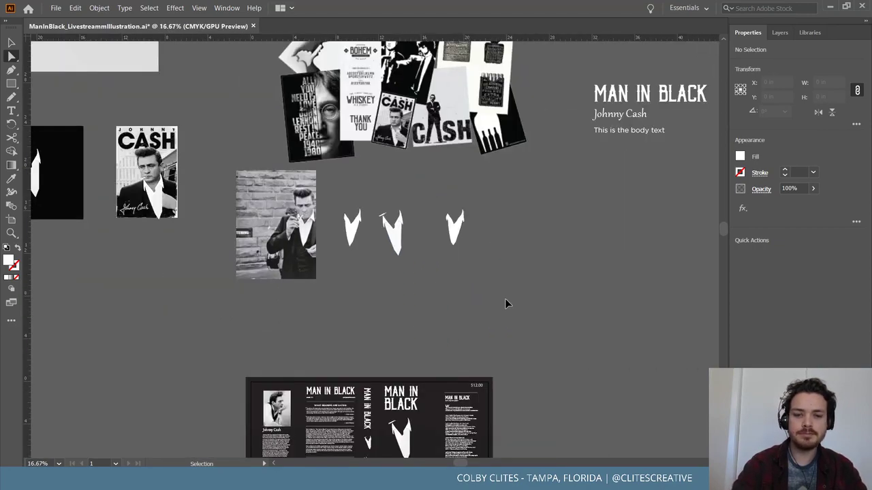
Examine the full Man In Black book jacket layout and the distressed texture in its front cover title lettering
scroll(504, 303, "down", 3)
scroll(505, 298, "up", 3)
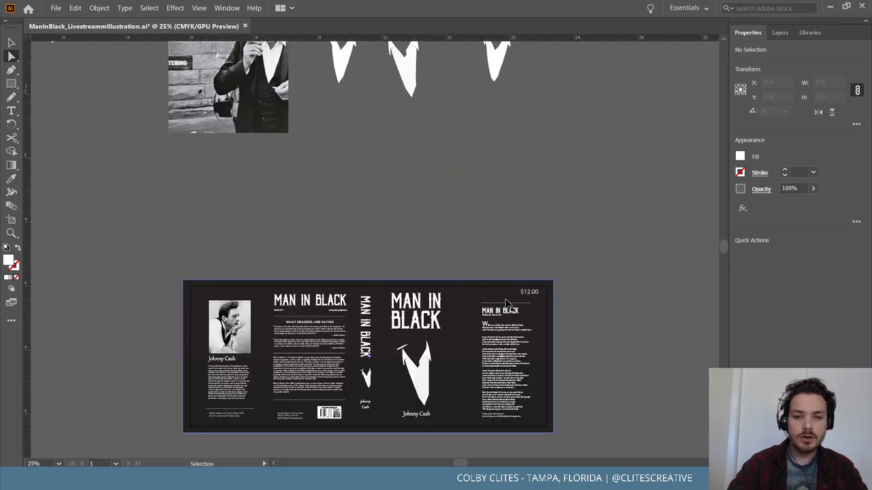
scroll(508, 286, "down", 2)
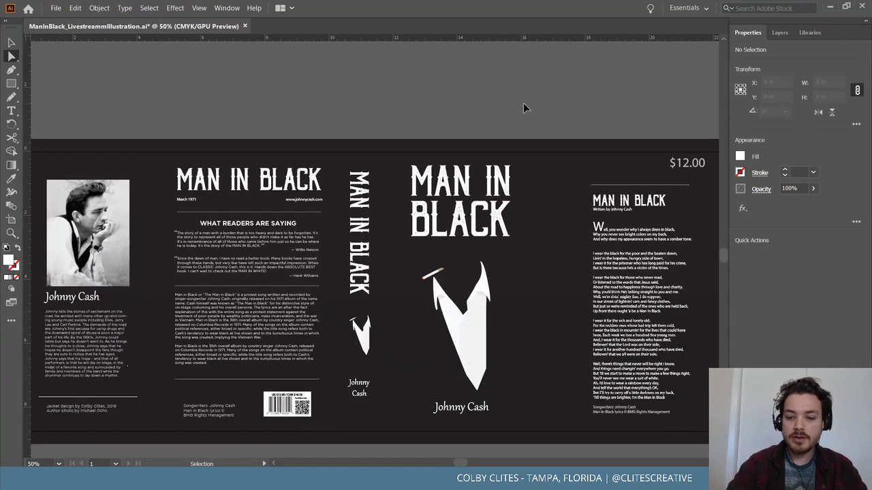
scroll(523, 105, "down", 1)
scroll(523, 106, "up", 1)
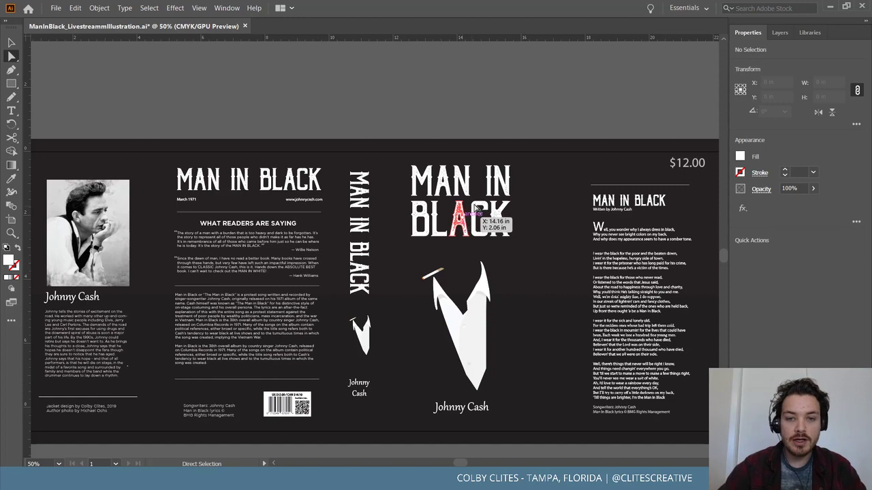
scroll(455, 119, "up", 4)
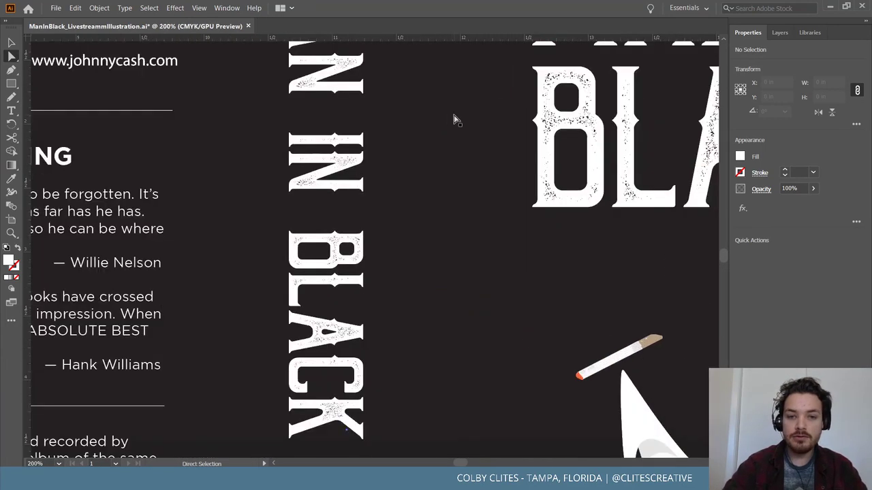
scroll(455, 119, "right", 3)
scroll(511, 123, "up", 2)
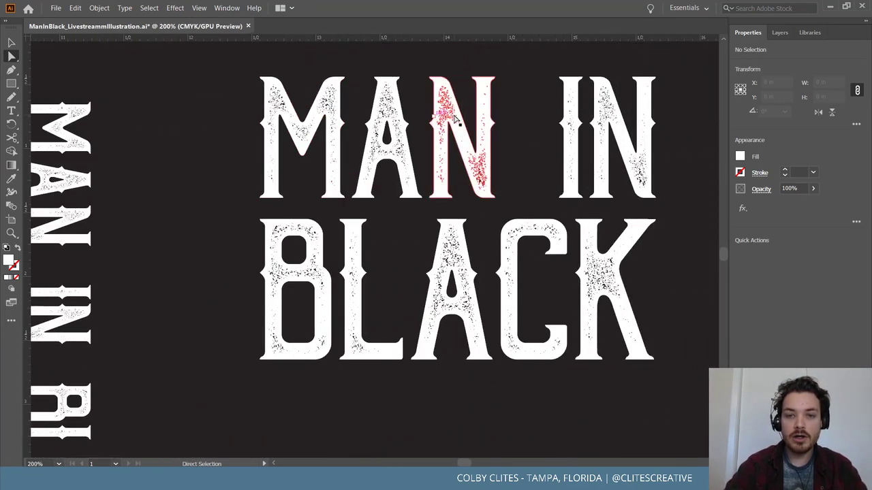
scroll(564, 128, "right", 3)
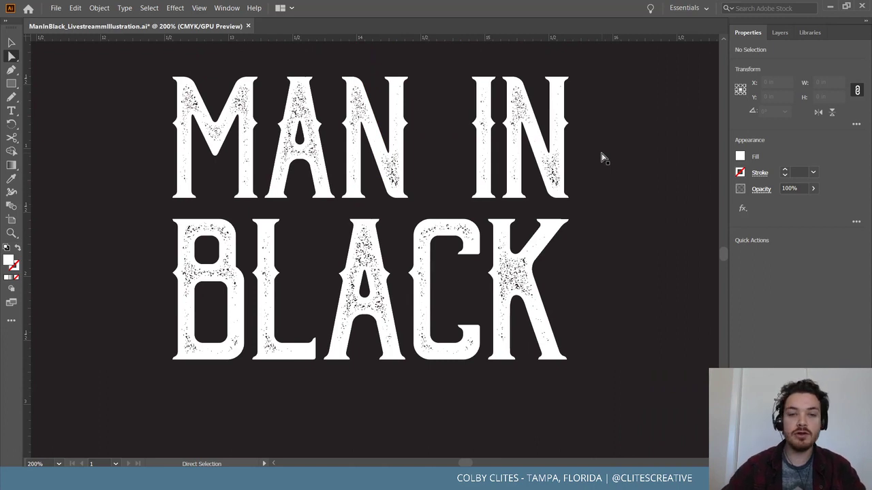
scroll(613, 209, "up", 2)
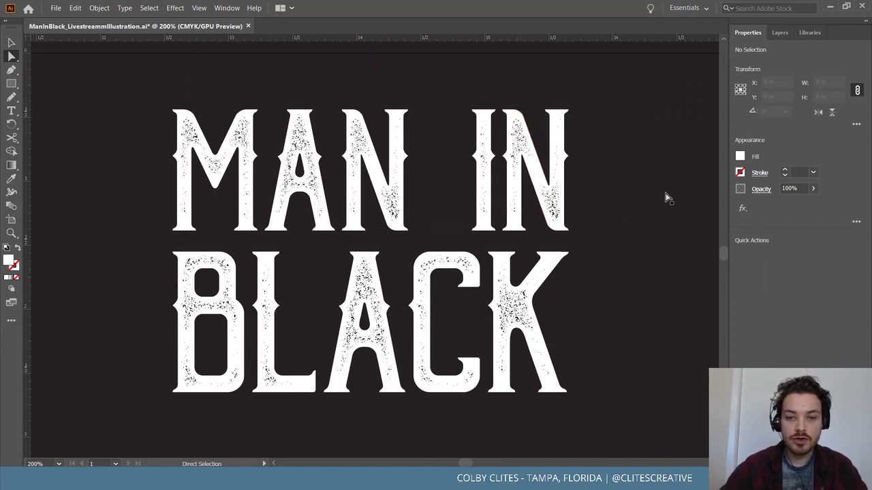
Save the ManInBlack_LivestreammIllustration.ai document
key("ctrl+0")
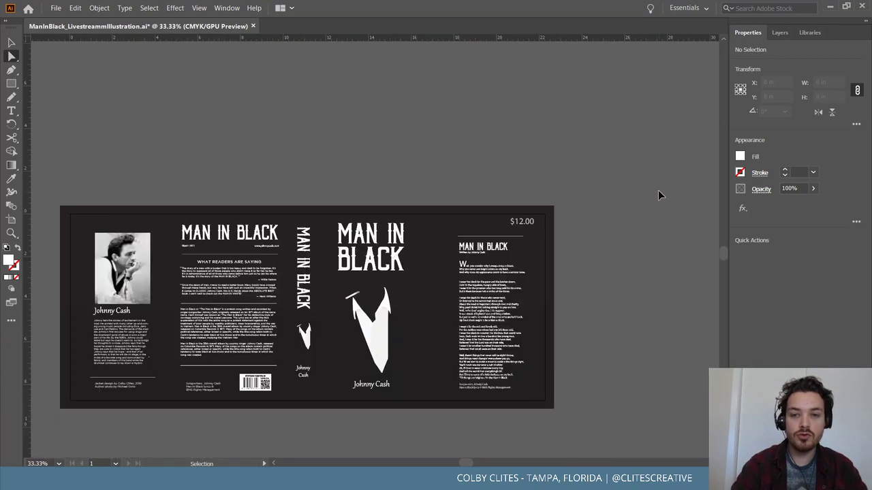
key("ctrl+0")
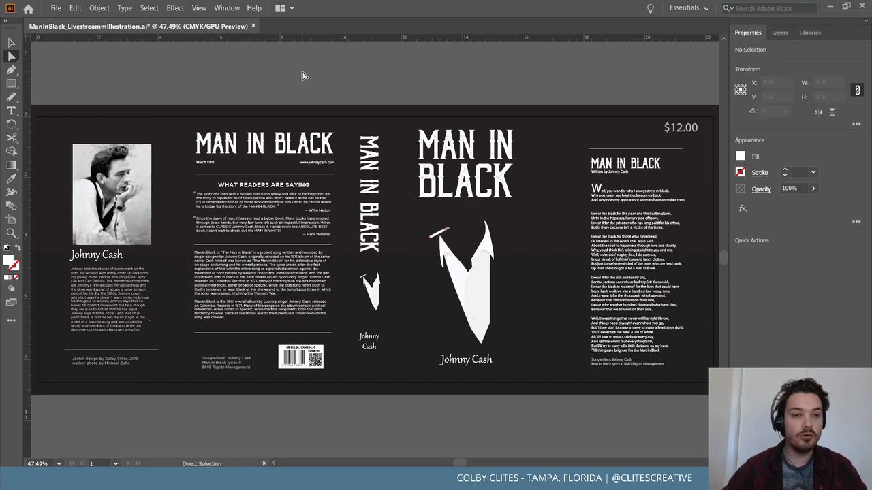
left_click(56, 8)
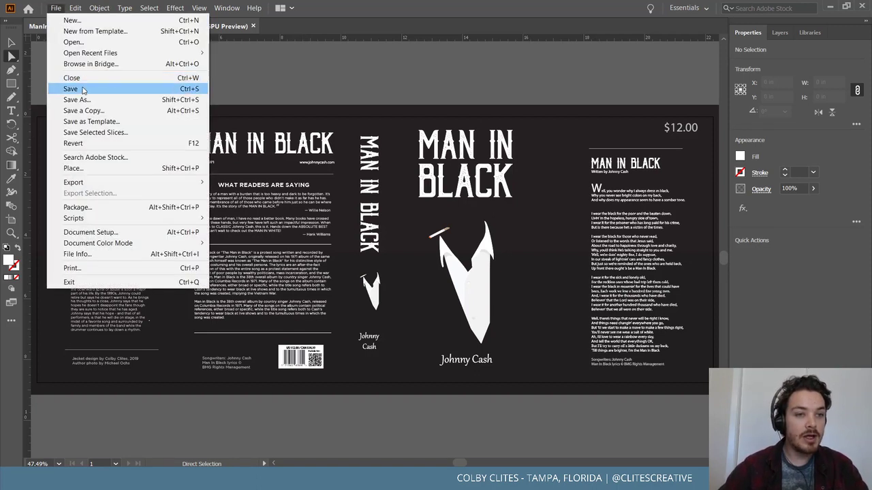
left_click(83, 90)
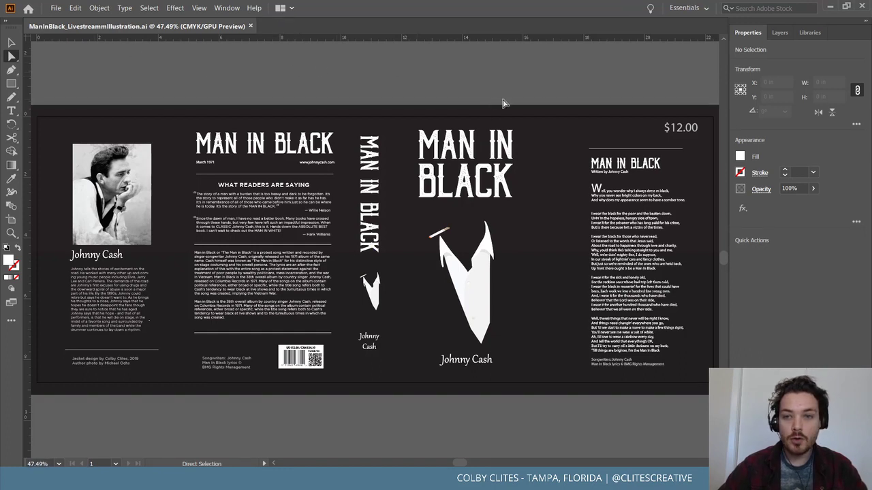
scroll(539, 210, "up", 10)
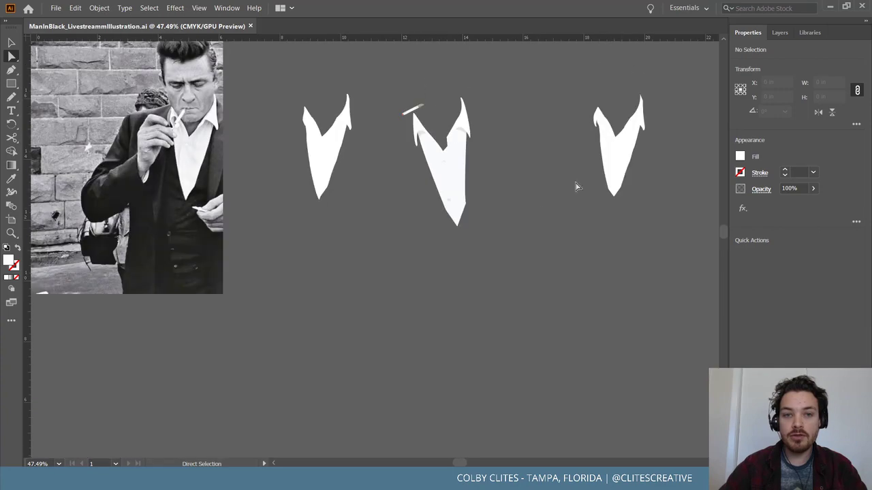
scroll(504, 192, "down", 10)
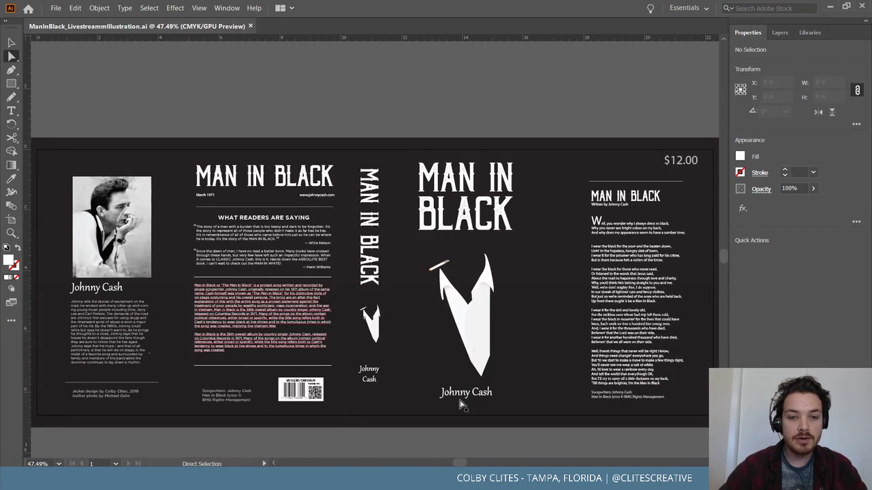
scroll(402, 128, "down", 1)
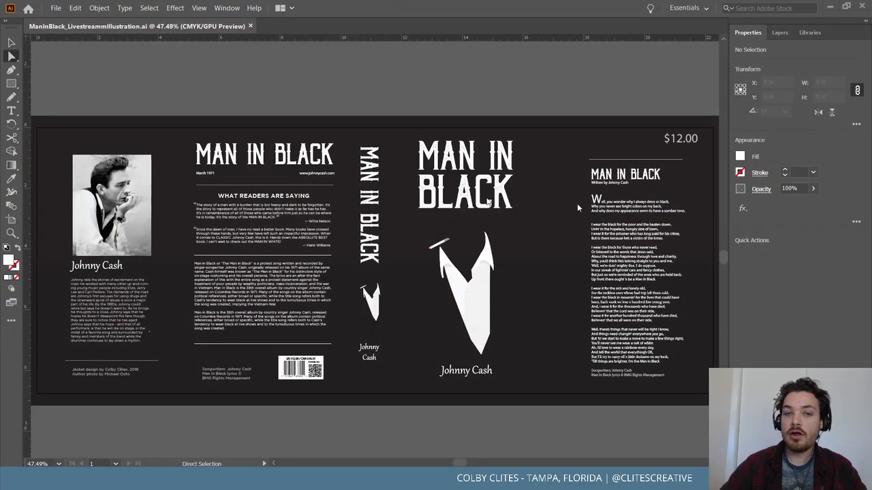
Switch to Chrome and look through the texture tools, collections and bundles on the True Grit Texture Supply home page
key("alt+Tab")
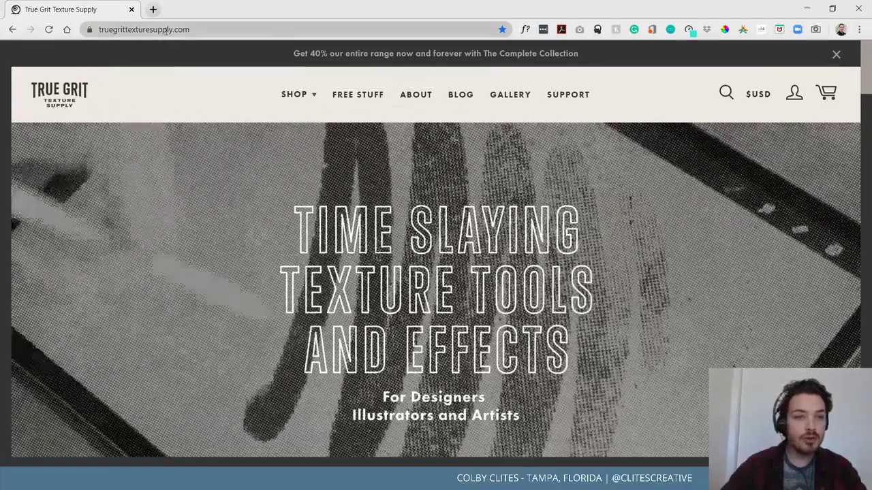
scroll(308, 131, "down", 1)
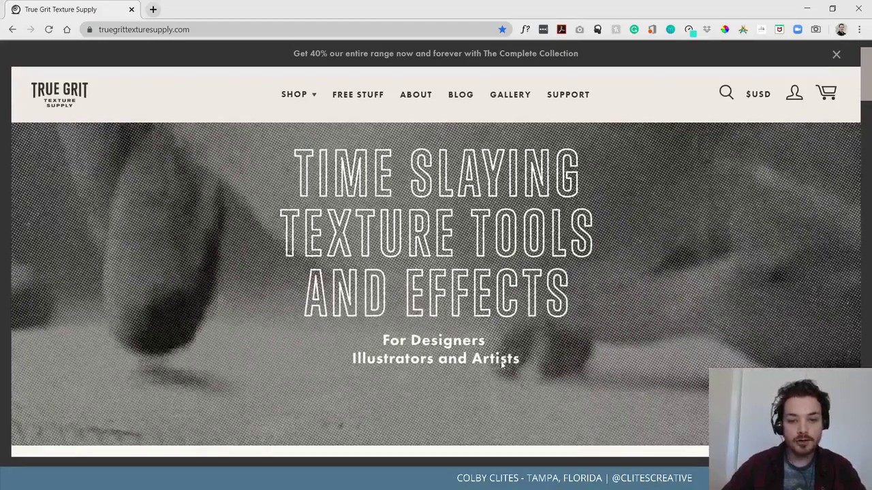
scroll(501, 364, "down", 5)
scroll(525, 300, "down", 4)
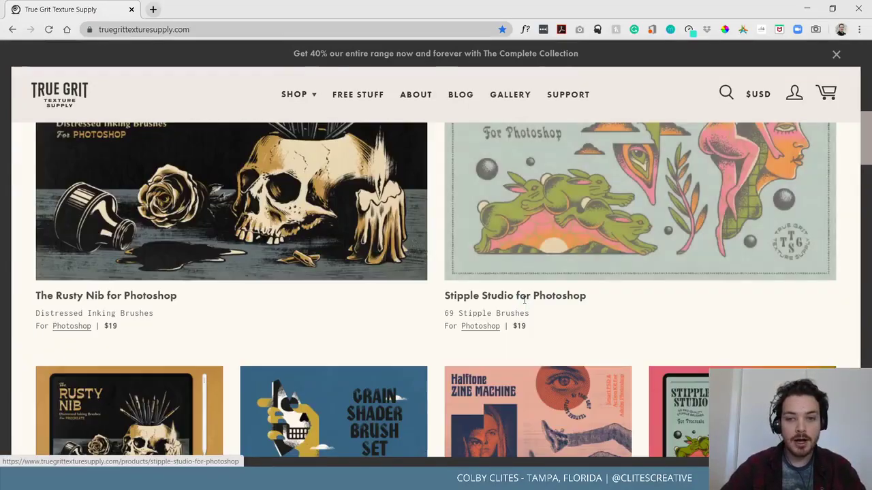
scroll(524, 299, "down", 3)
scroll(513, 321, "down", 6)
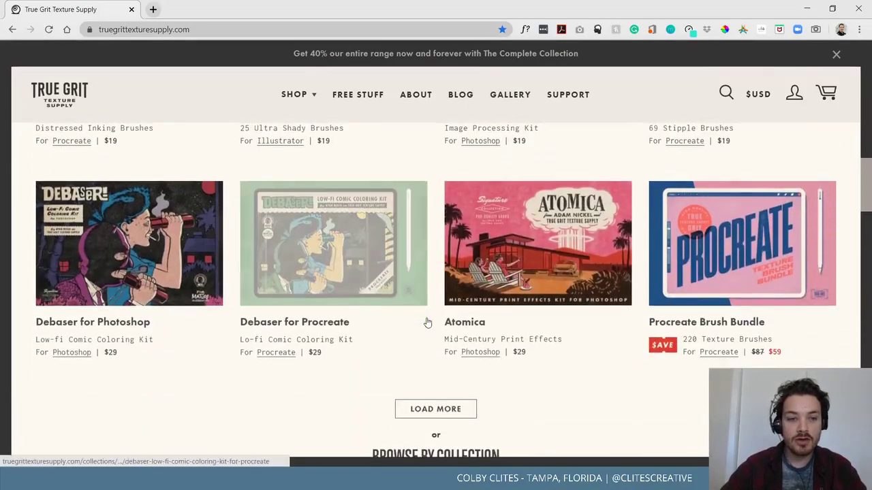
scroll(654, 346, "down", 2)
scroll(691, 344, "up", 1)
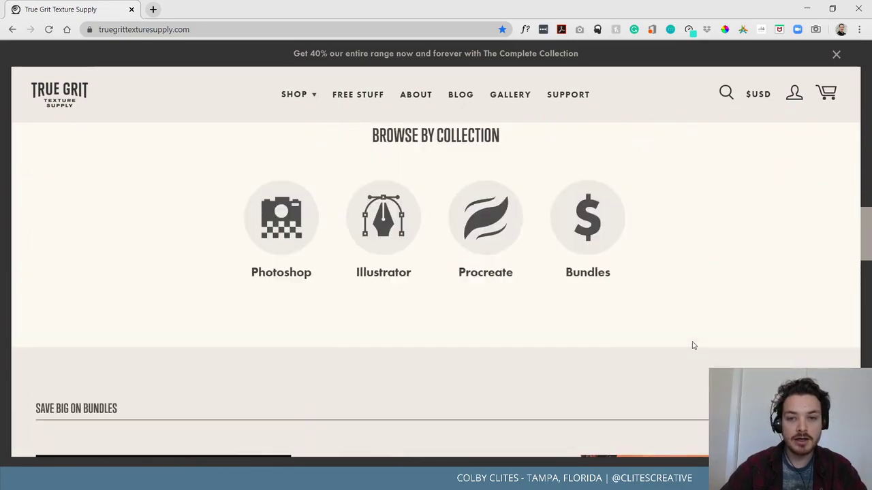
scroll(691, 344, "down", 6)
scroll(692, 346, "up", 2)
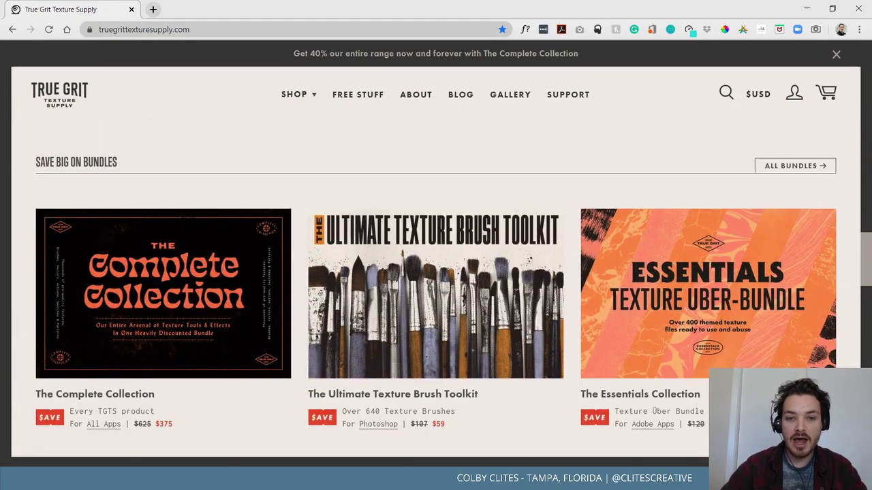
scroll(436, 273, "up", 20)
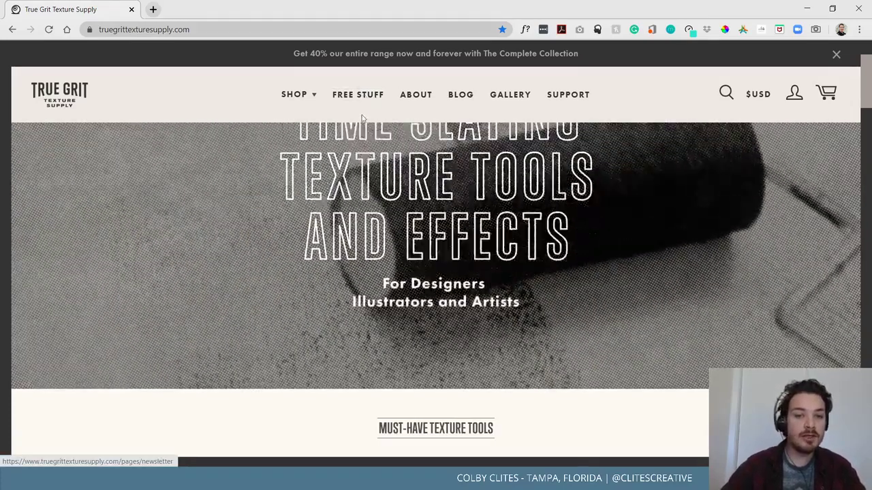
scroll(364, 121, "up", 2)
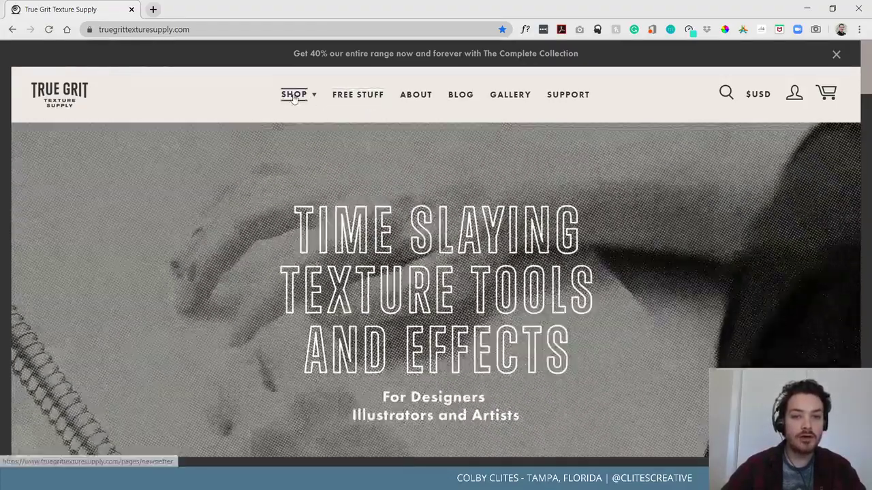
Open the shop's Texture Packs collection for Illustrator and examine the Essentials packs, including Mixed Grit and Gritty Vignettes
left_click(294, 95)
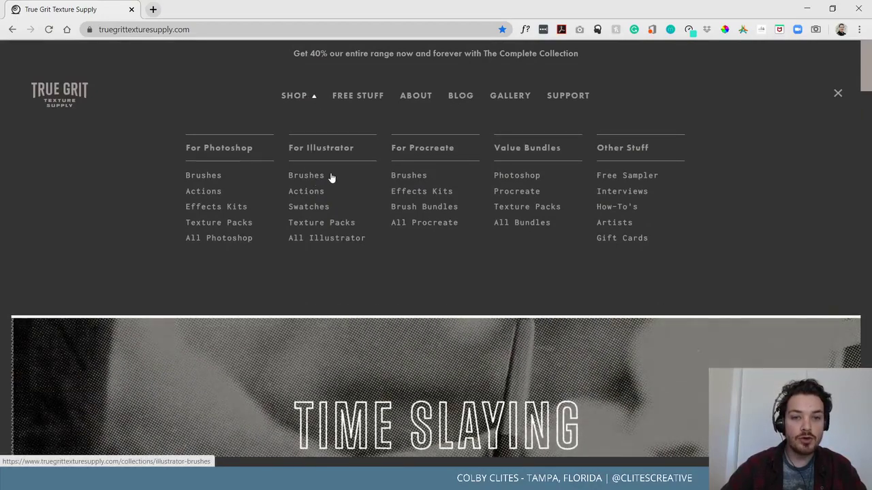
left_click(323, 224)
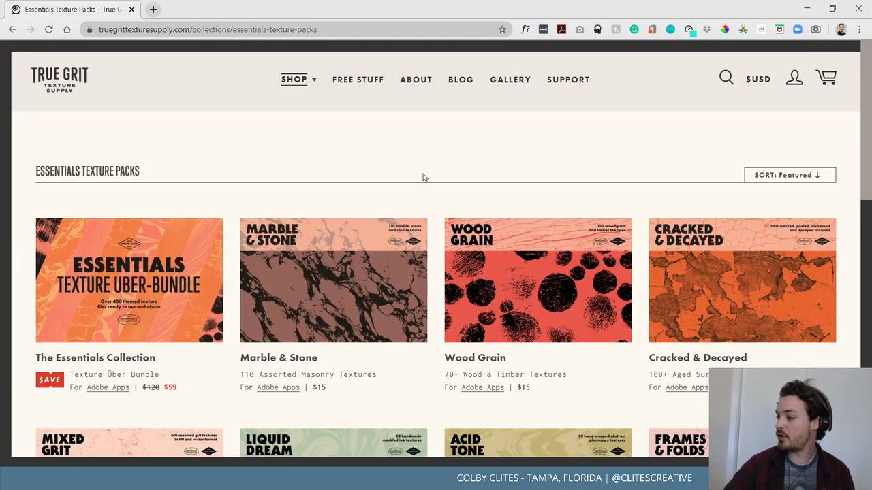
scroll(416, 171, "down", 1)
scroll(419, 173, "down", 2)
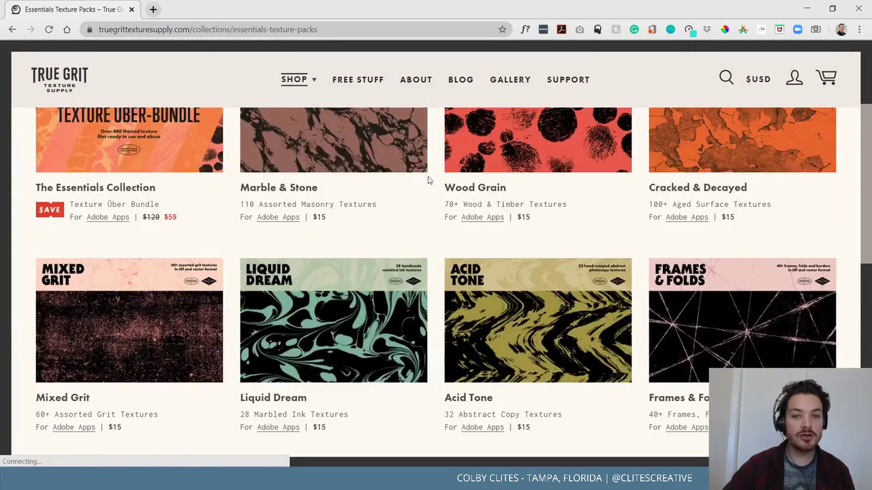
scroll(439, 182, "up", 1)
scroll(446, 185, "up", 1)
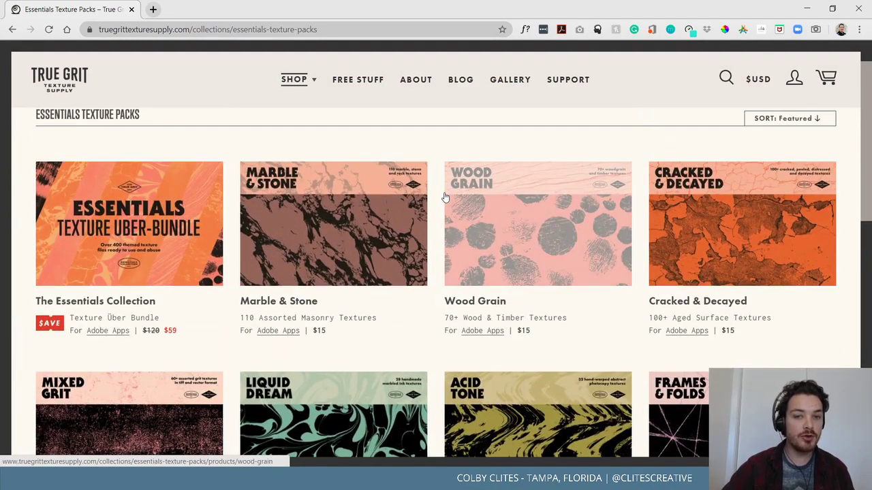
scroll(443, 196, "down", 3)
scroll(442, 201, "up", 2)
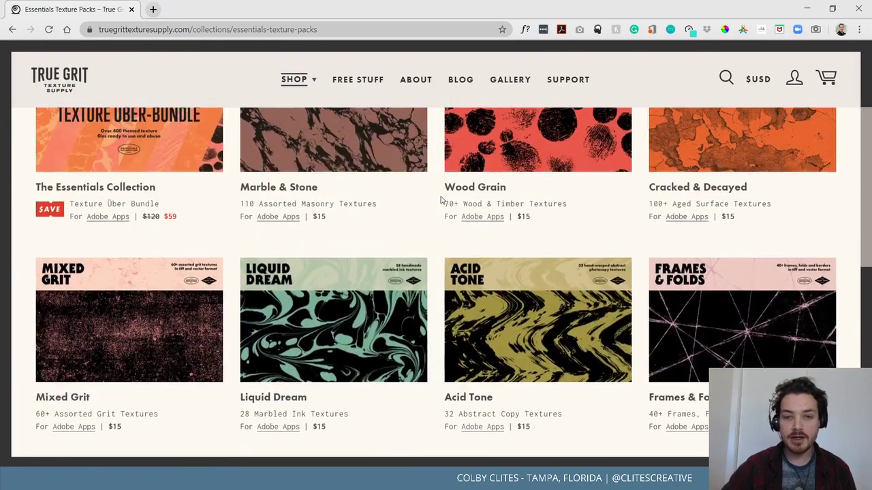
scroll(441, 198, "down", 4)
scroll(443, 211, "up", 6)
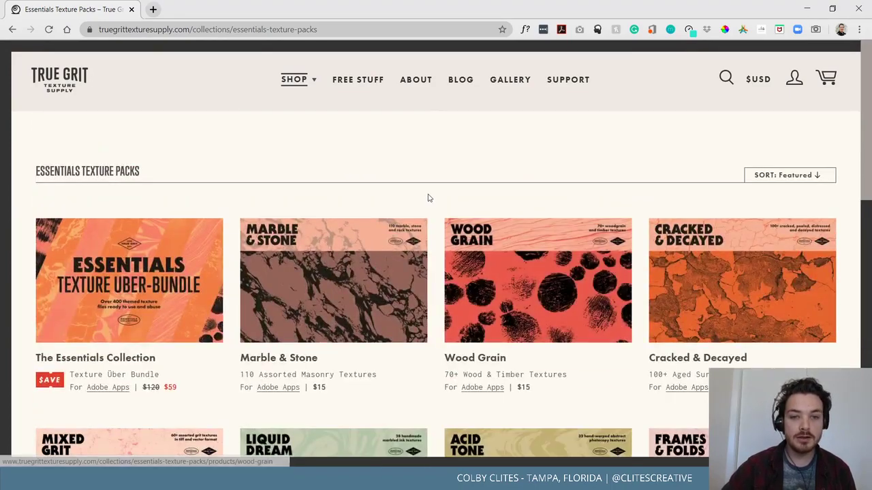
scroll(428, 196, "down", 4)
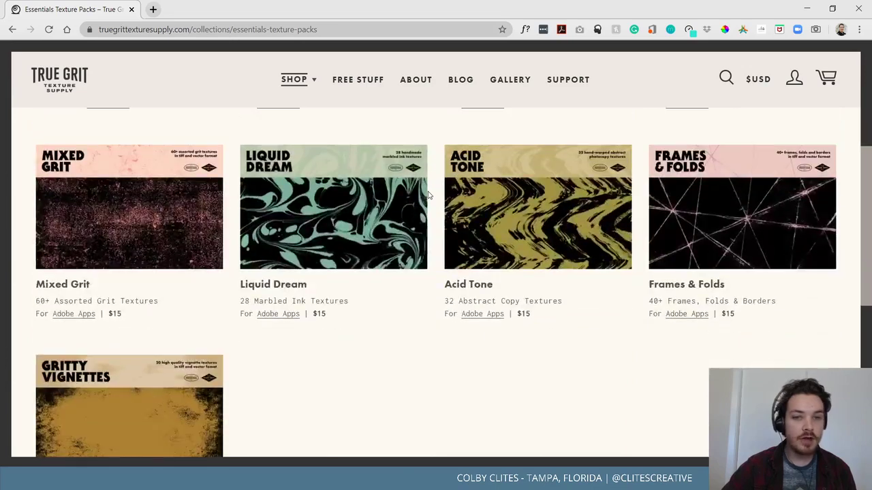
scroll(425, 198, "down", 2)
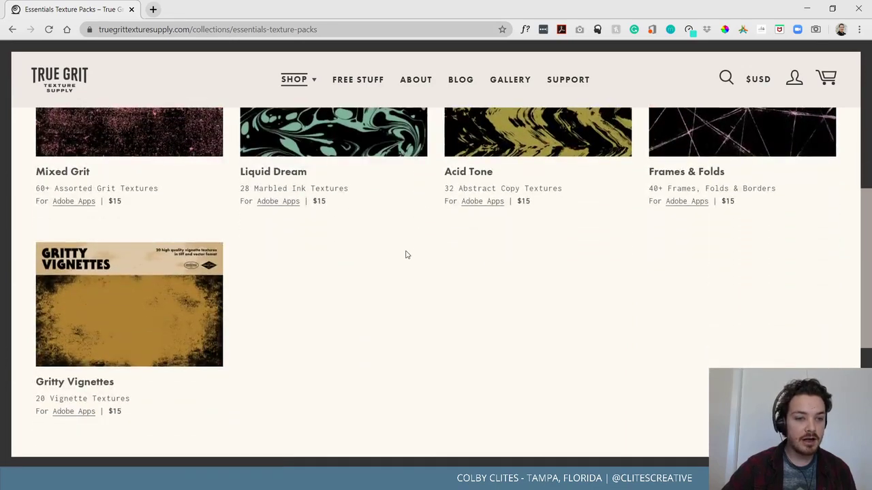
Open the Mixed Grit texture pack from the essentials collection and look over its product page
scroll(405, 255, "up", 2)
left_click(89, 171)
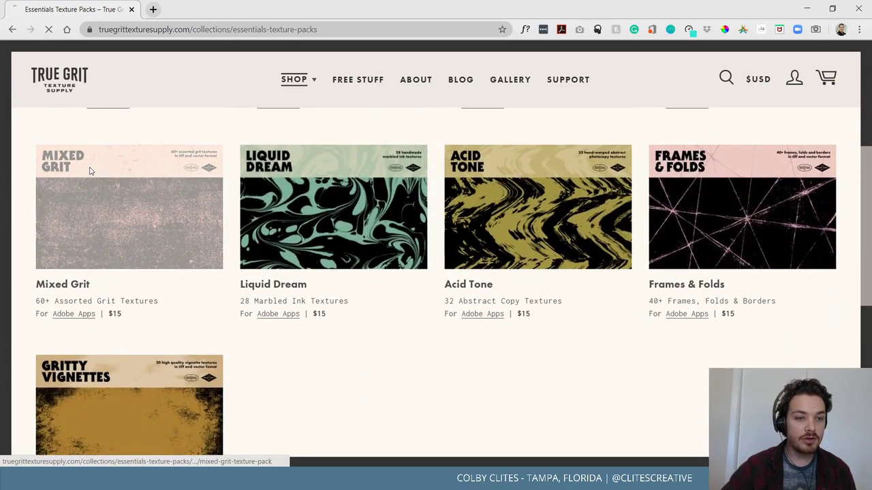
scroll(267, 265, "up", 1)
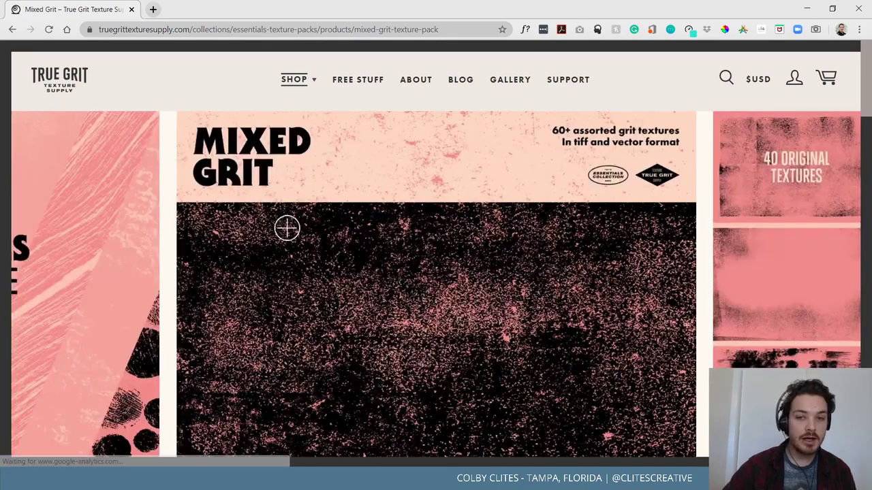
scroll(374, 246, "down", 3)
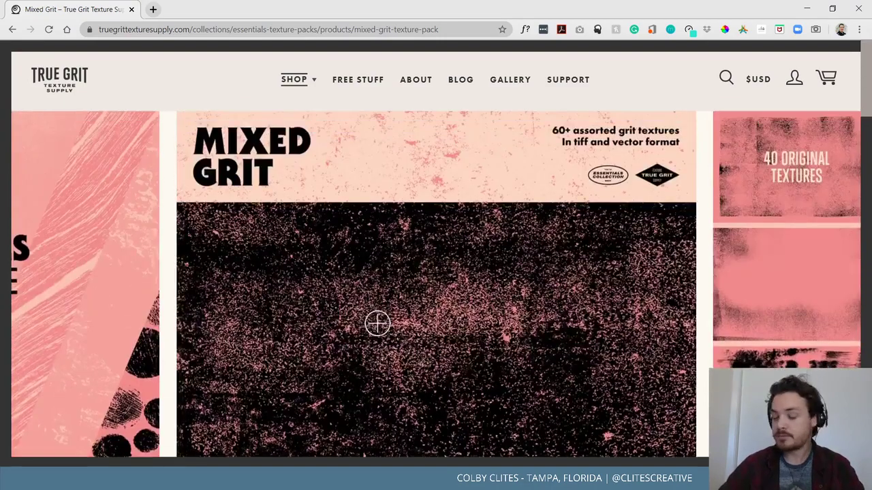
scroll(520, 297, "down", 2)
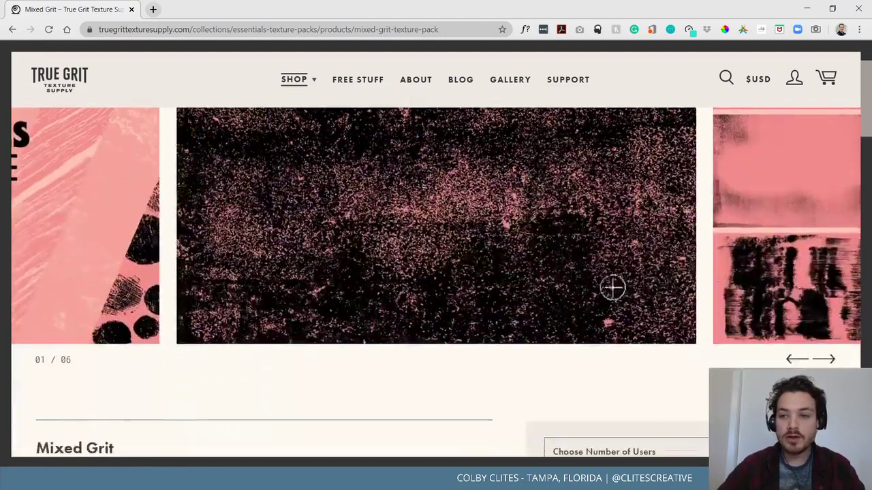
scroll(611, 286, "up", 2)
scroll(611, 286, "down", 1)
scroll(436, 273, "down", 2)
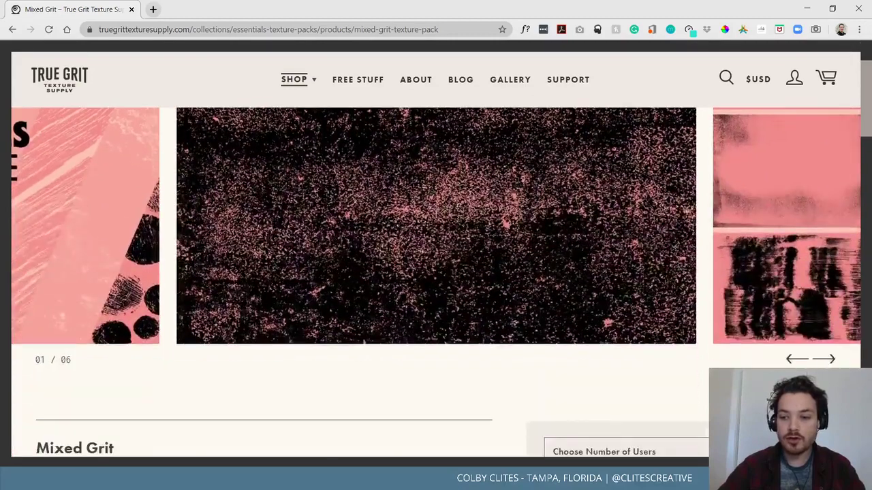
Go through the Mixed Grit preview images and check the pack's description and contents
left_click(825, 361)
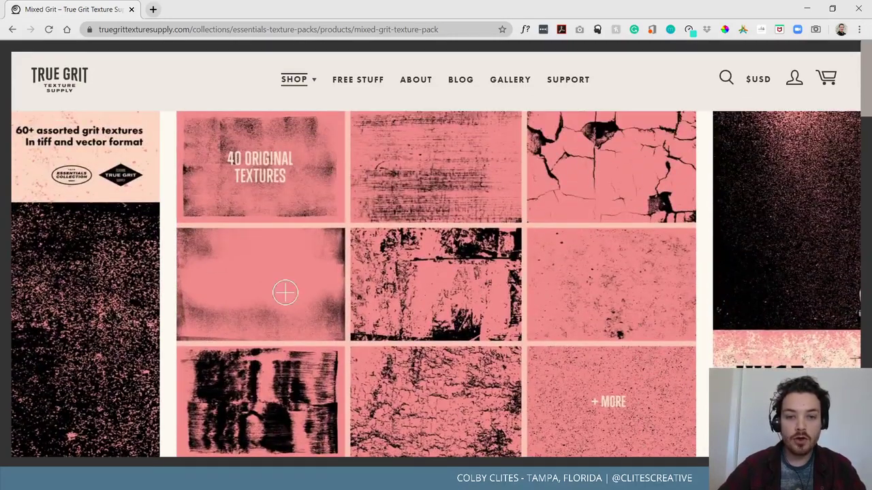
scroll(567, 305, "down", 1)
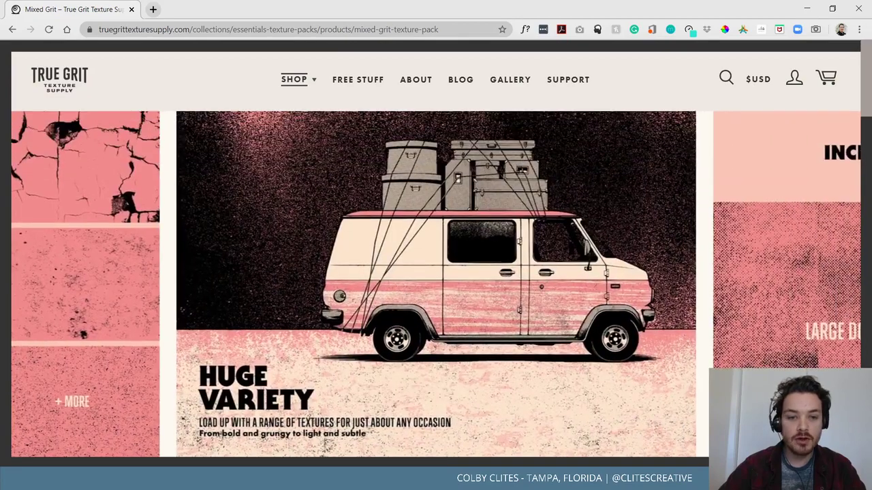
scroll(436, 273, "down", 1)
left_click(840, 312)
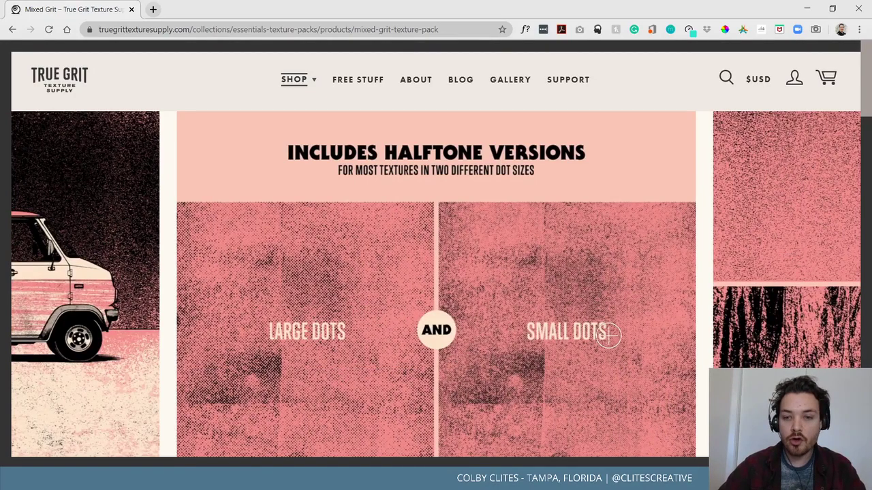
left_click(820, 251)
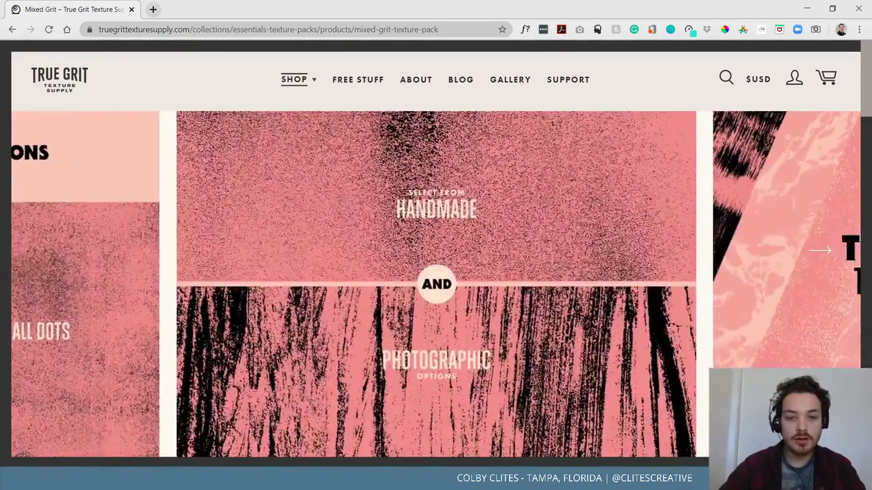
left_click(819, 250)
left_click(820, 251)
scroll(819, 251, "down", 5)
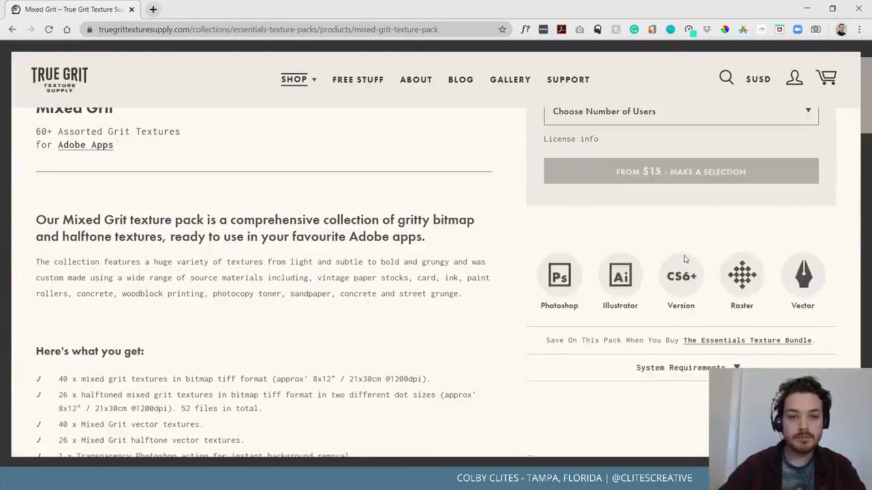
Browse the shop's Illustrator brushes collection and open the Grain Shaders for Illustrator product
left_click(307, 82)
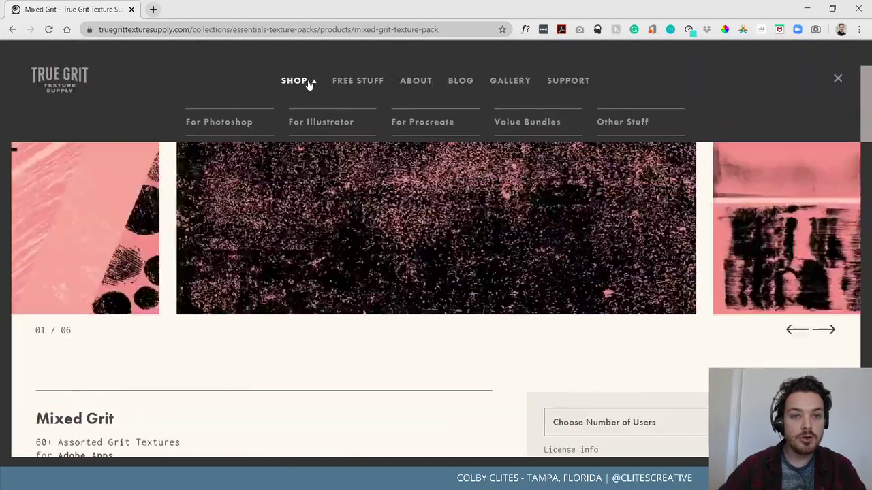
left_click(308, 168)
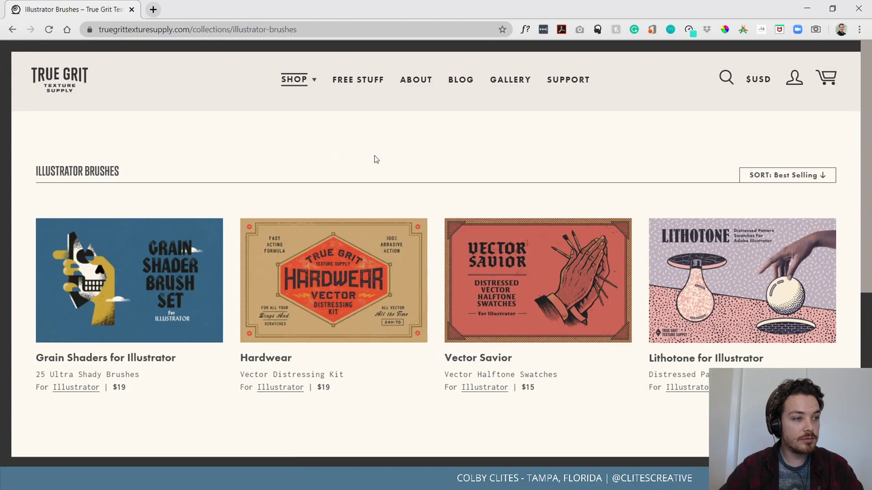
scroll(394, 161, "down", 2)
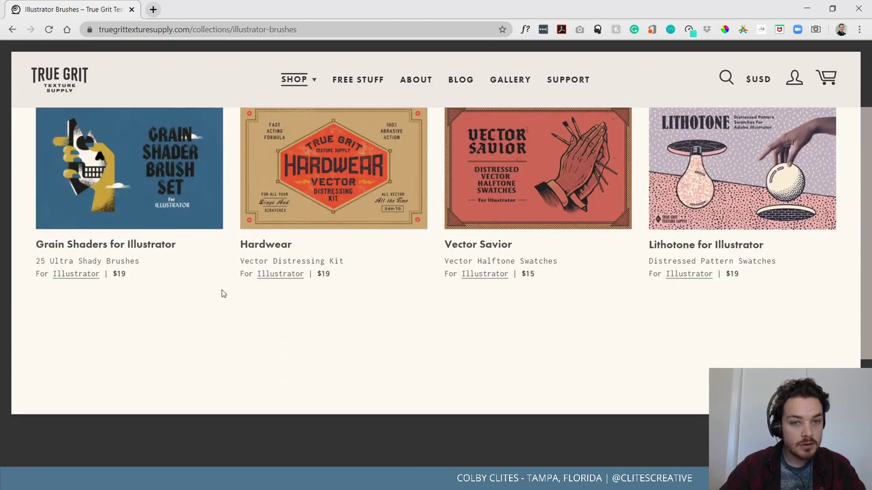
scroll(407, 303, "up", 1)
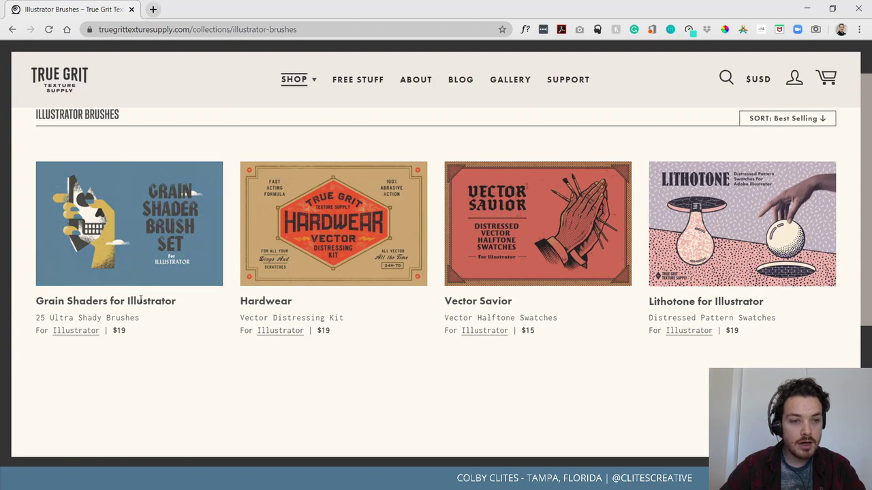
left_click(210, 275)
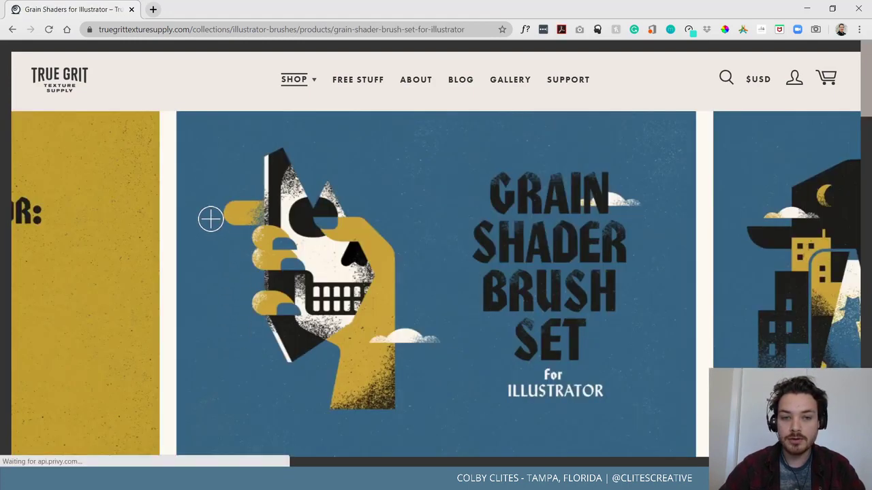
Read through the Grain Shaders for Illustrator description, included files and key features
scroll(211, 218, "down", 3)
scroll(235, 231, "up", 3)
scroll(259, 233, "down", 7)
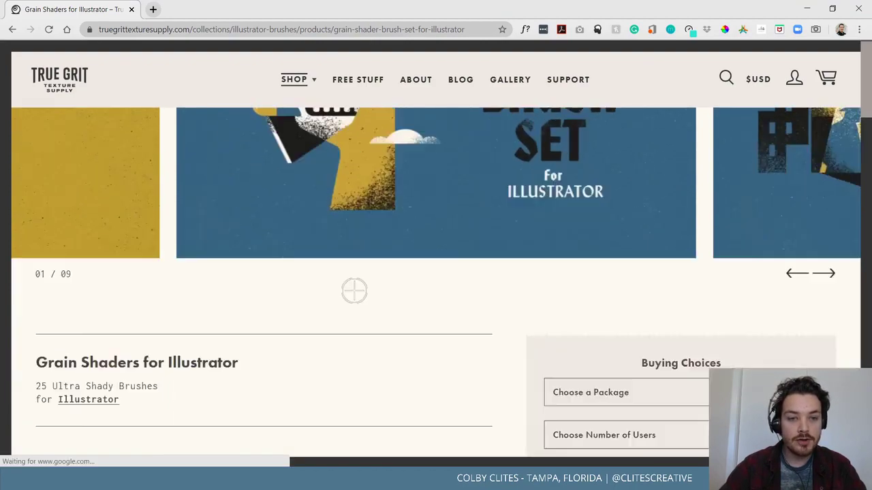
scroll(353, 182, "down", 3)
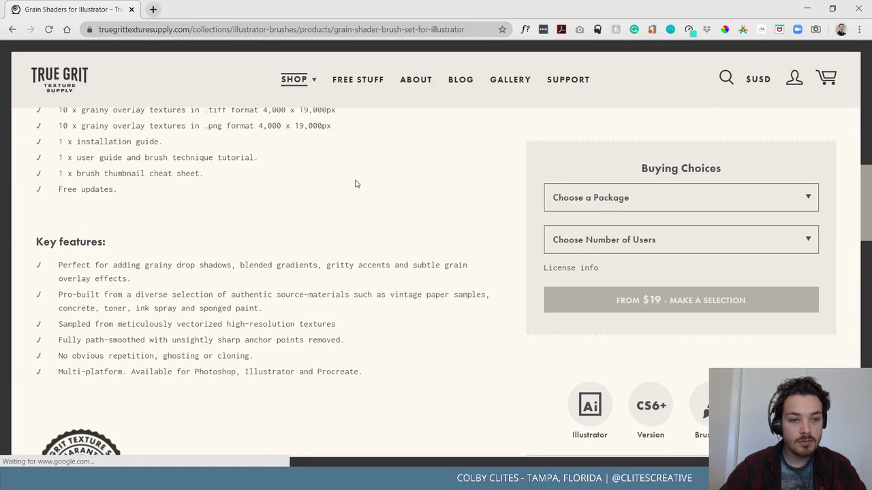
scroll(399, 214, "up", 2)
scroll(399, 213, "down", 8)
scroll(403, 220, "down", 10)
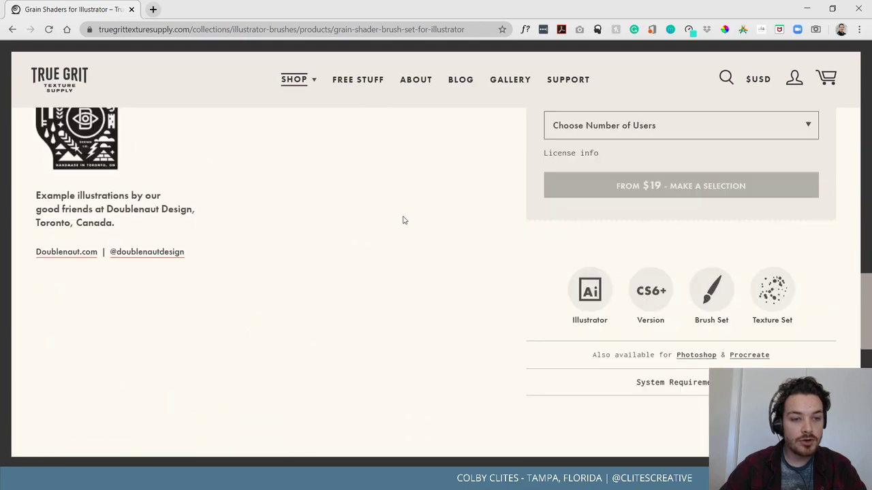
scroll(430, 227, "up", 8)
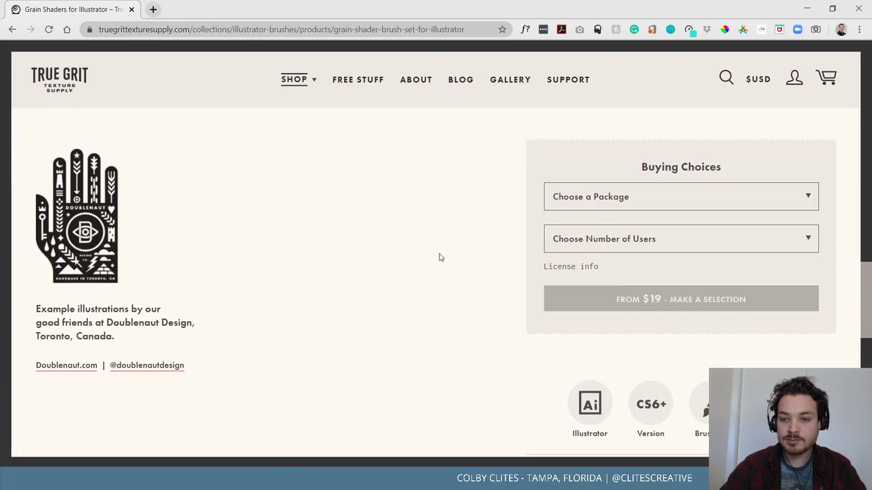
scroll(473, 364, "up", 8)
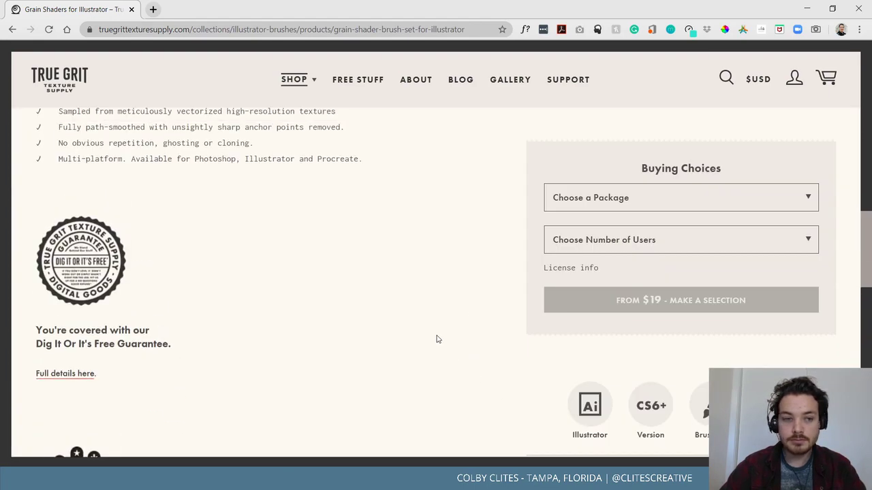
scroll(411, 331, "up", 3)
scroll(411, 332, "down", 2)
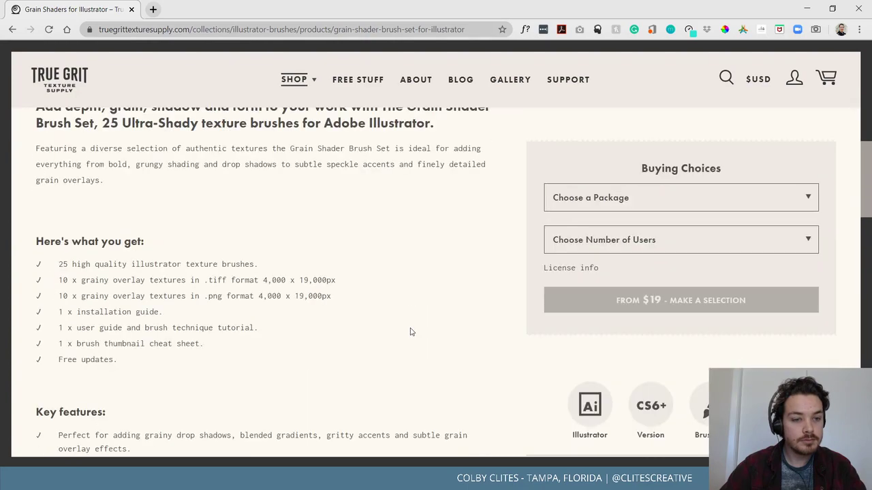
scroll(410, 332, "up", 4)
scroll(115, 377, "up", 3)
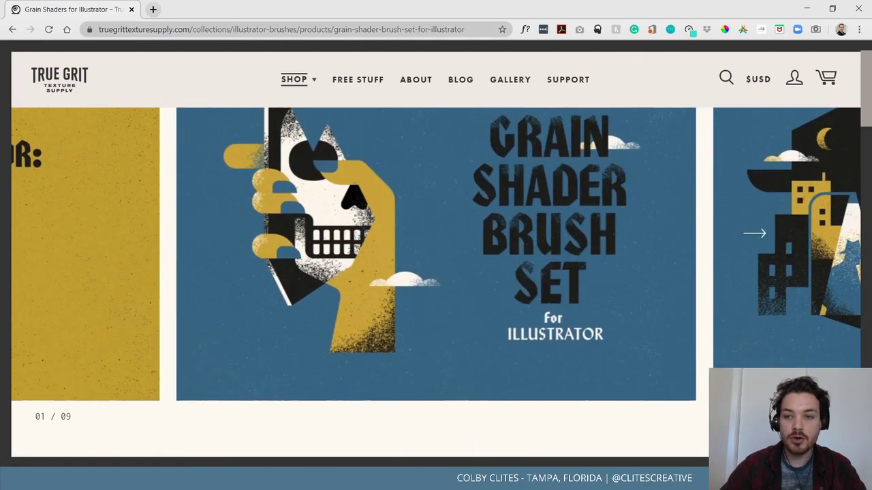
View all the Grain Shaders preview images in sequence, cycling back to the cover image
left_click(756, 231)
left_click(791, 257)
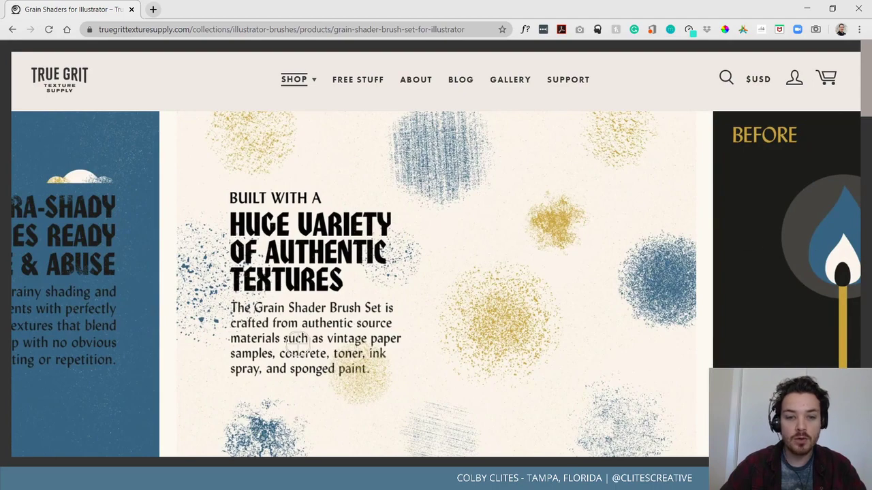
left_click(801, 284)
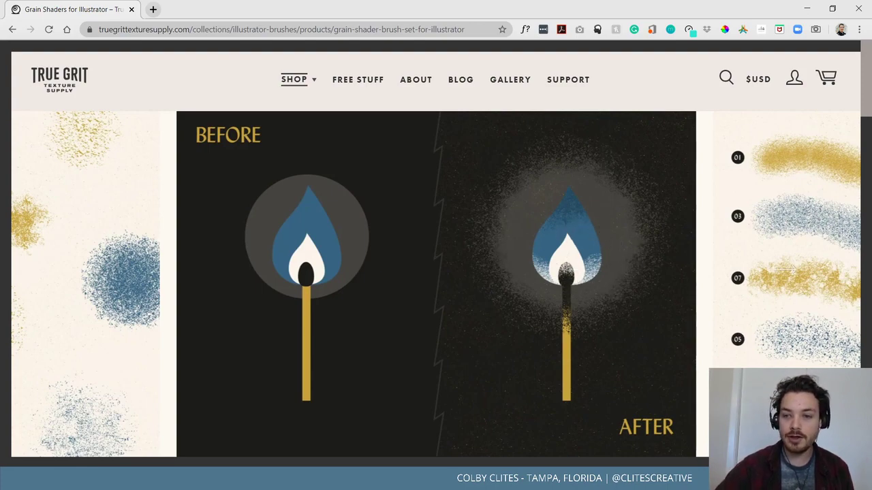
left_click(794, 269)
left_click(798, 267)
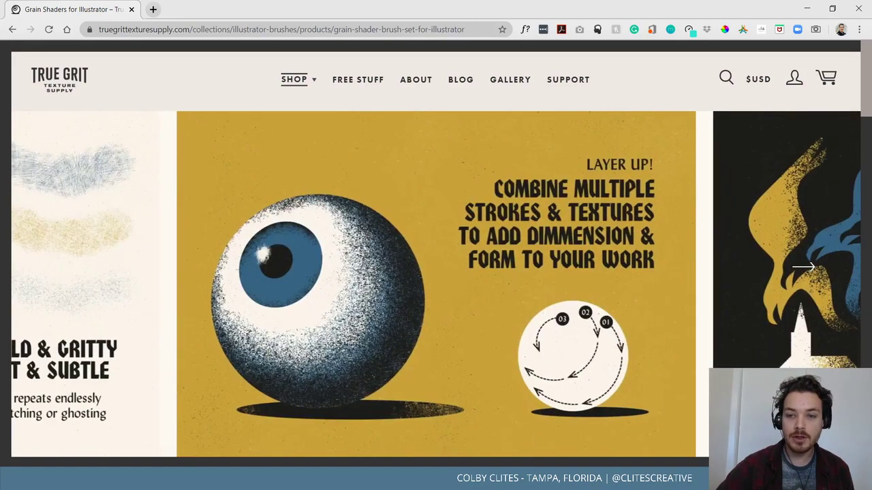
left_click(802, 265)
left_click(810, 264)
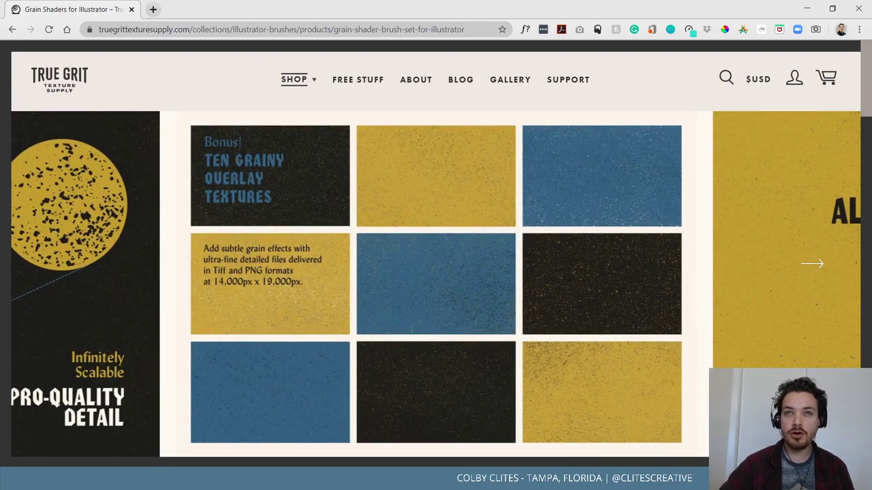
left_click(823, 262)
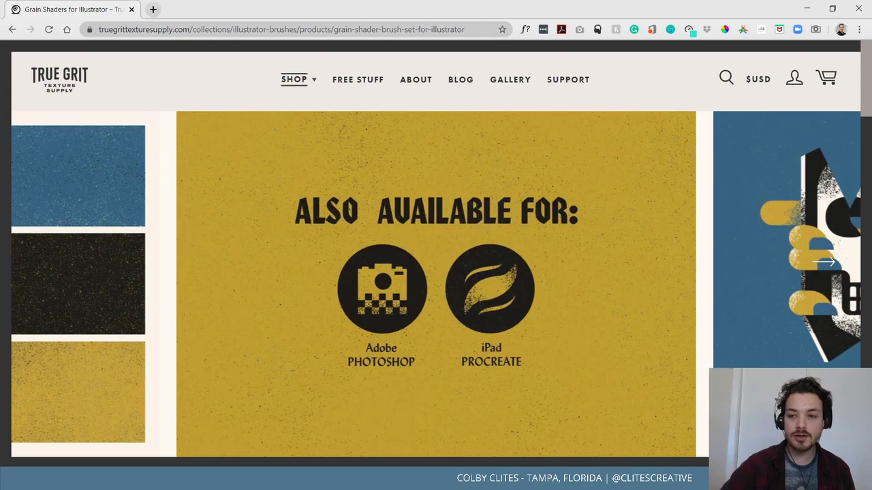
left_click(823, 261)
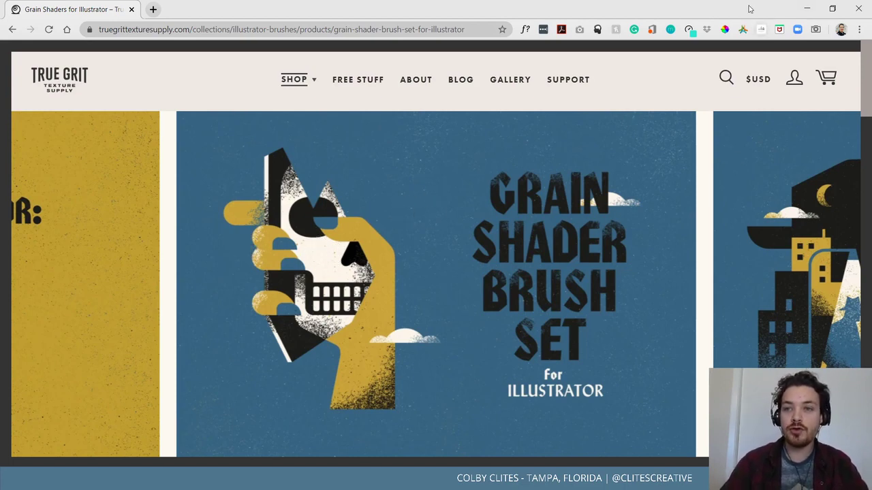
Switch to Illustrator, activate the Selection tool and look over the Man in Black book jacket artwork
left_click(806, 9)
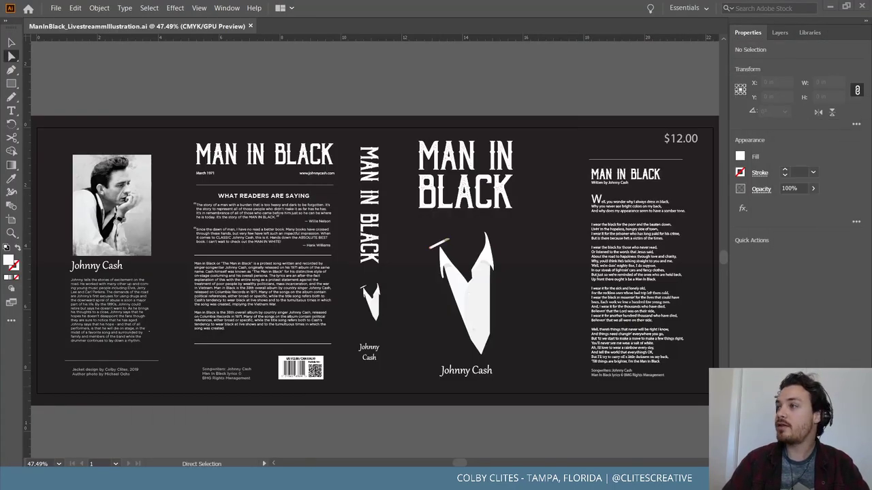
left_click(10, 43)
scroll(273, 80, "up", 5)
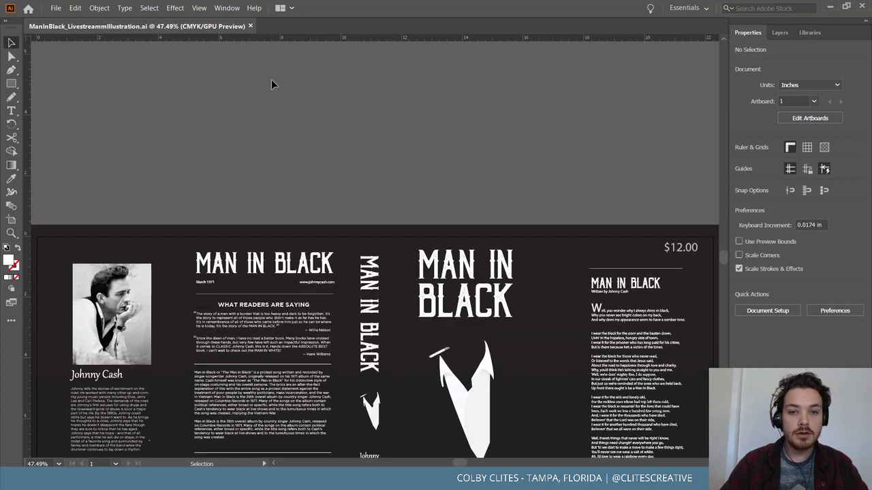
scroll(368, 134, "up", 5)
scroll(403, 159, "down", 9)
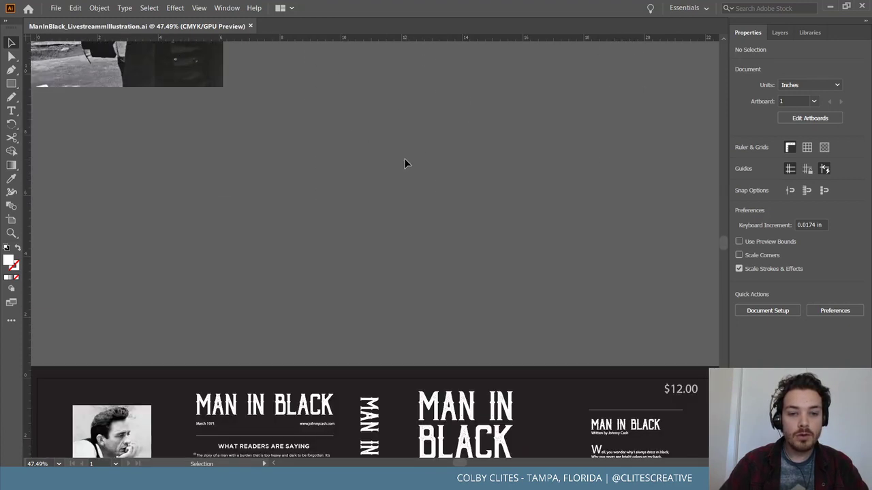
scroll(404, 119, "down", 1)
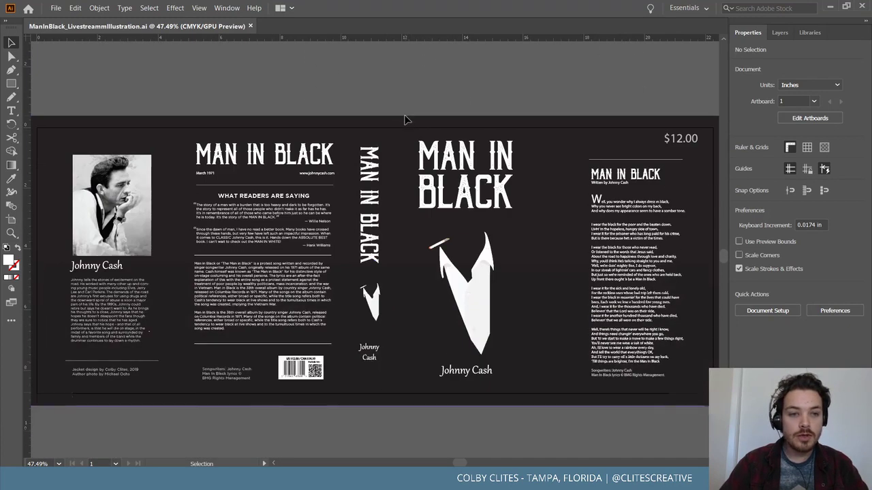
Place texture 2 from the Film Dust Textures folder into the document as a linked image
left_click(55, 8)
left_click(88, 169)
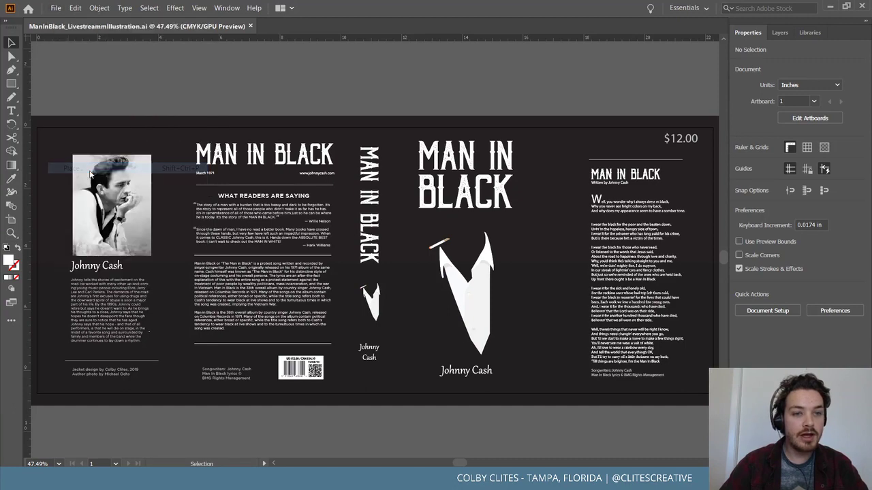
left_click(180, 30)
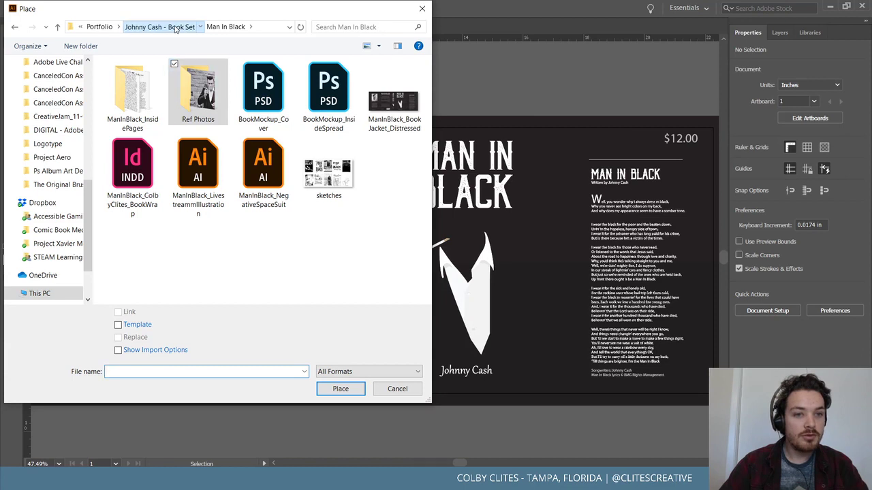
left_click(174, 27)
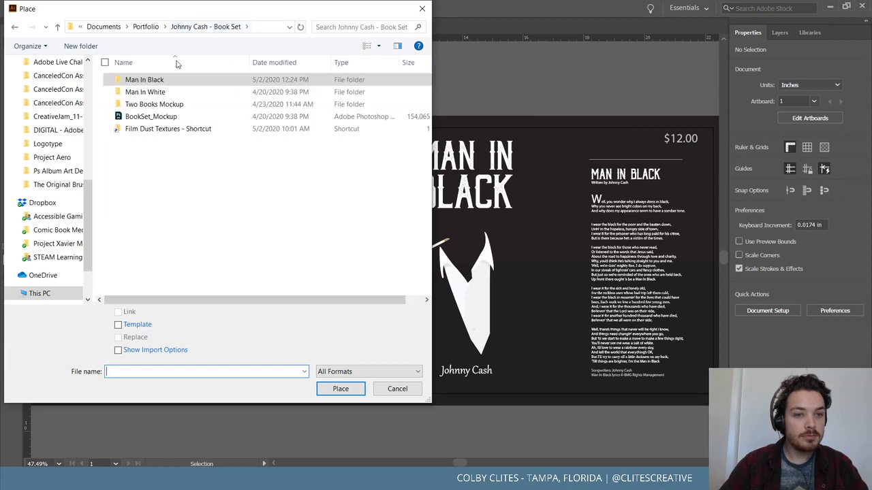
double_click(163, 129)
scroll(231, 128, "down", 5)
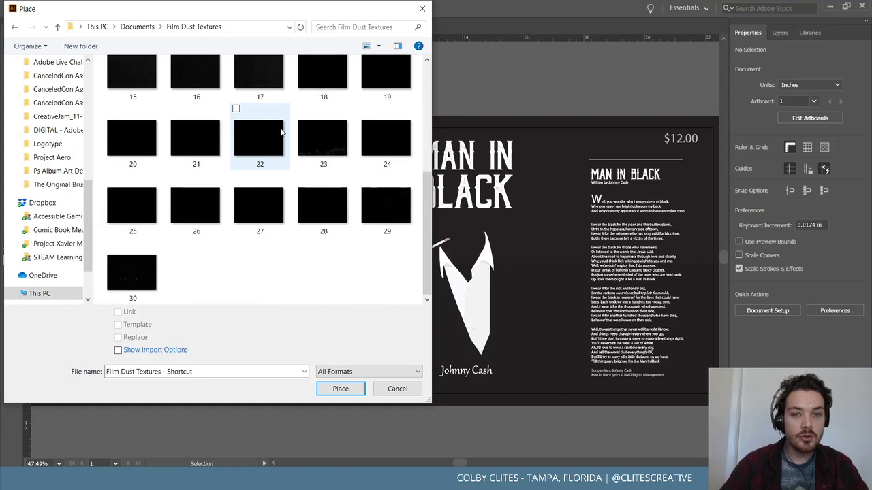
scroll(281, 132, "up", 4)
left_click(259, 94)
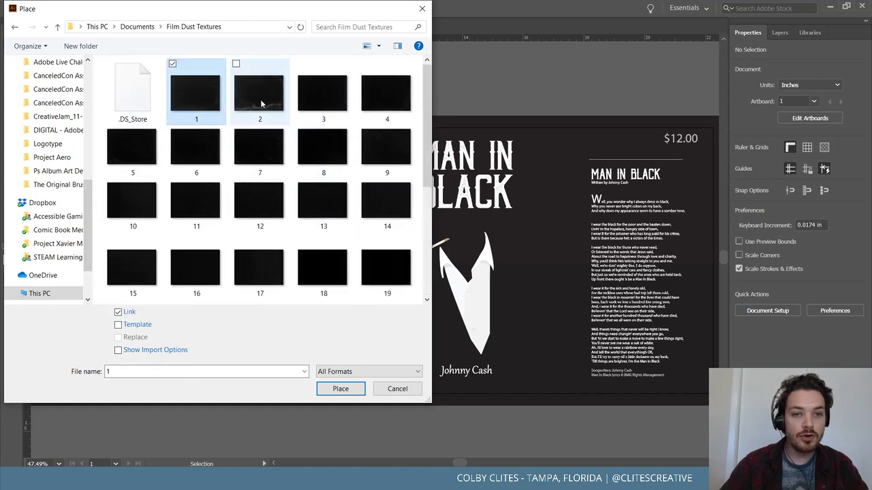
left_click(340, 389)
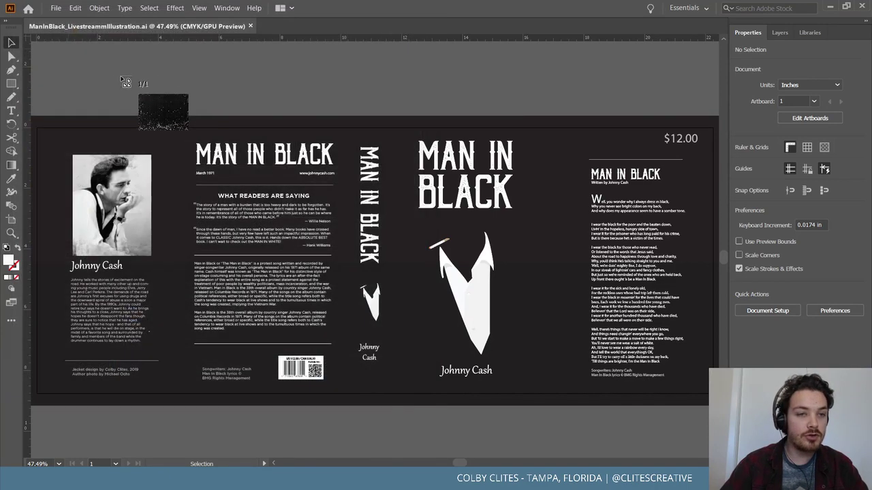
left_click(67, 61)
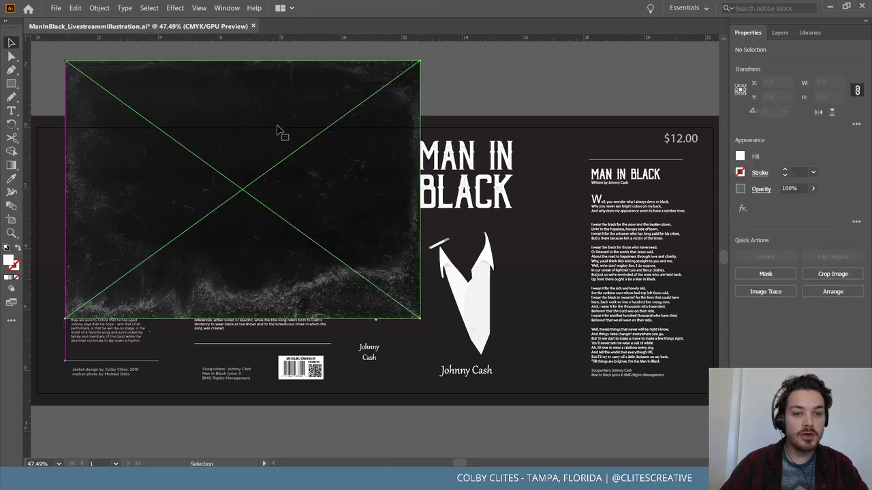
Try the placed texture in different positions over the back half of the book jacket
left_click_drag(323, 131, 312, 153)
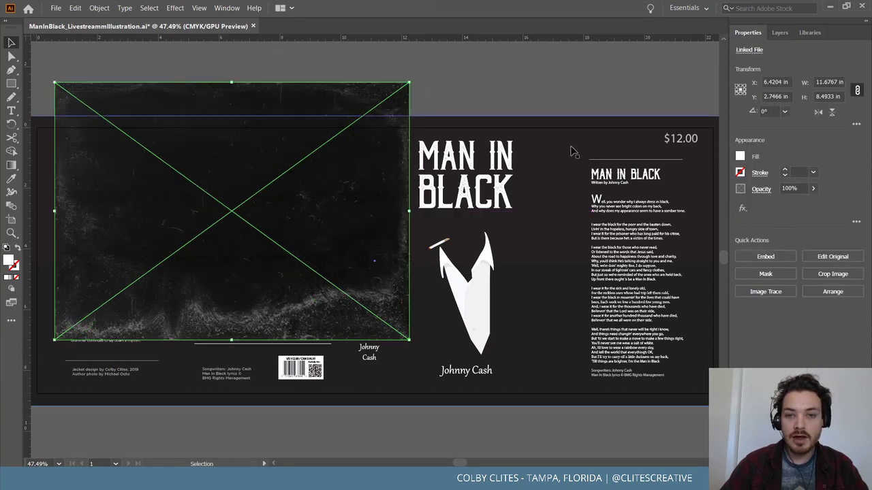
left_click_drag(268, 234, 313, 191)
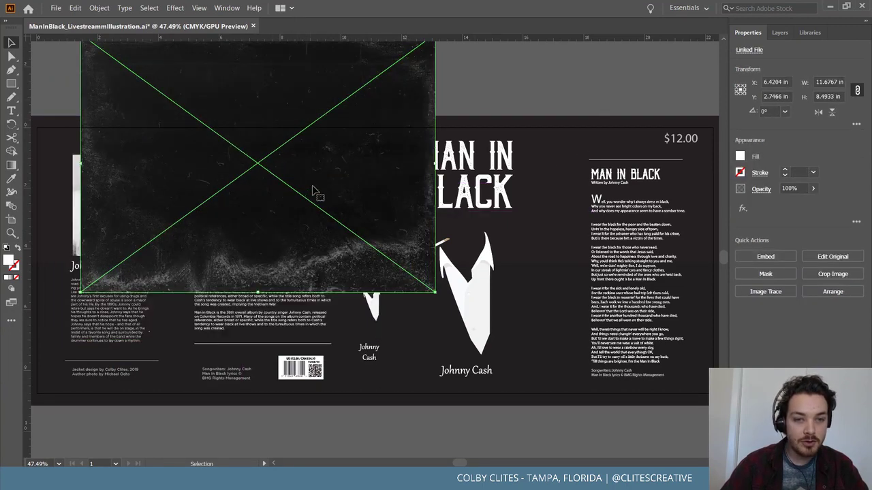
left_click(497, 96)
scroll(480, 108, "up", 1)
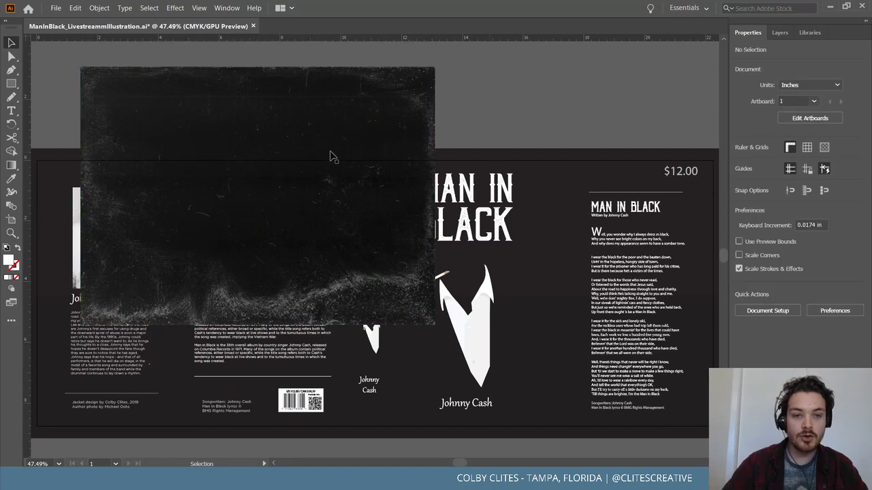
left_click_drag(325, 152, 311, 214)
key("ctrl+minus")
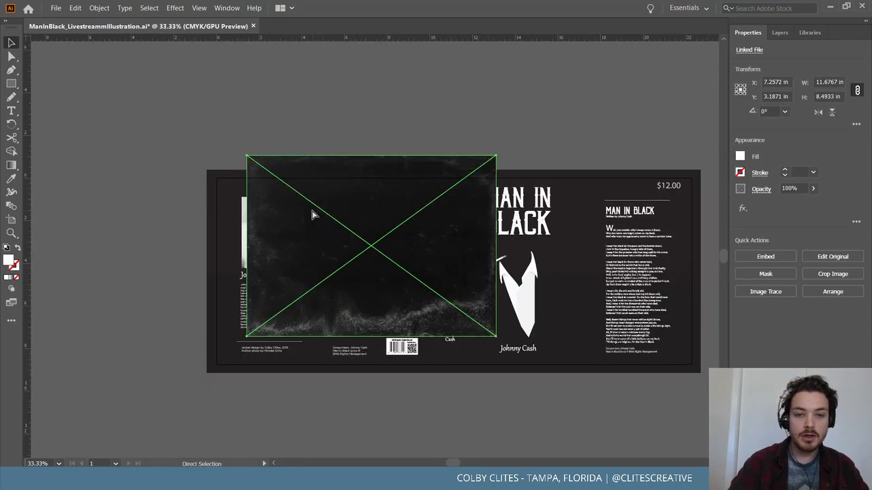
Cut the texture from the Images layer and paste it in place on the Background layer
left_click(779, 32)
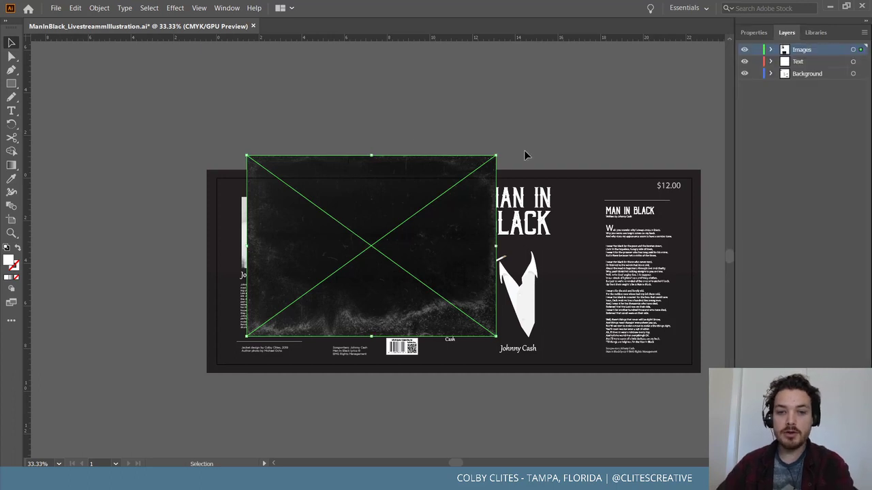
key("Delete")
left_click(811, 74)
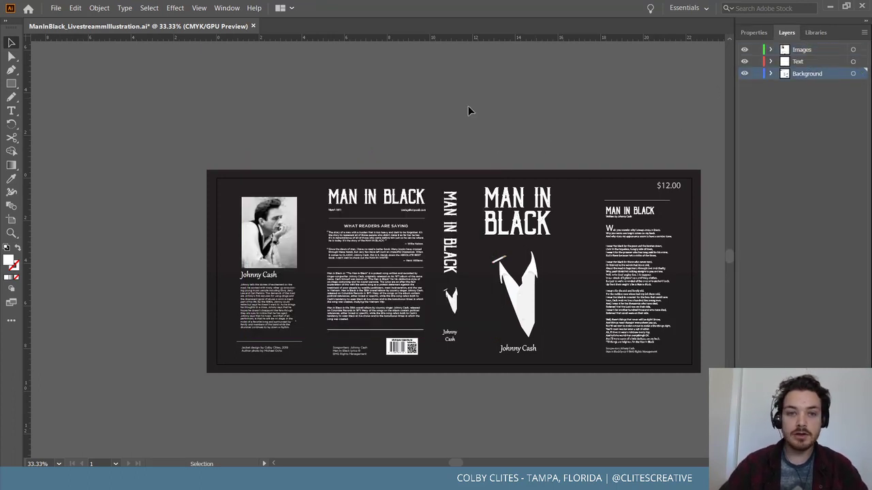
left_click(75, 8)
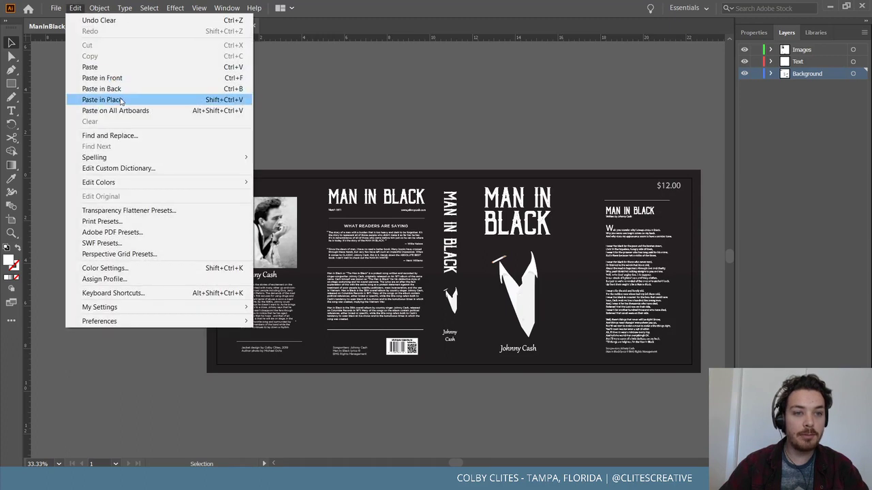
left_click(108, 100)
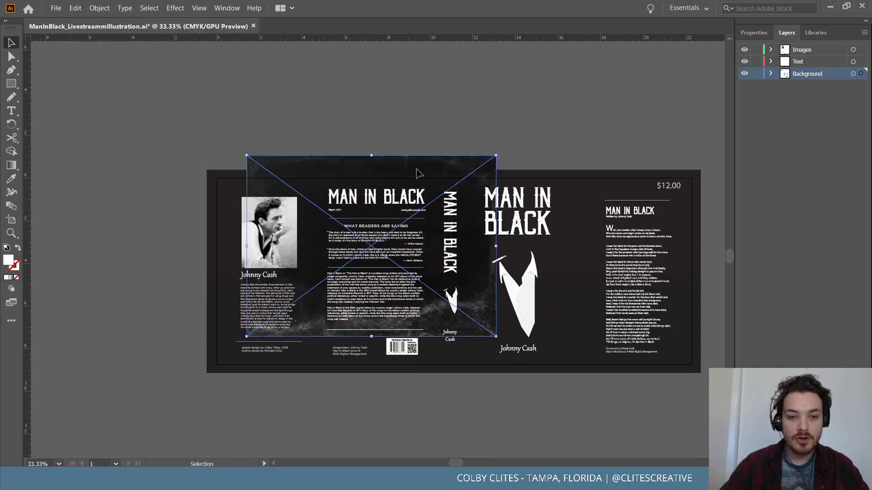
Scale the texture proportionally to about 23.4 by 17 in and position it to cover the whole jacket, extending past its lower edge
left_click_drag(419, 173, 386, 198)
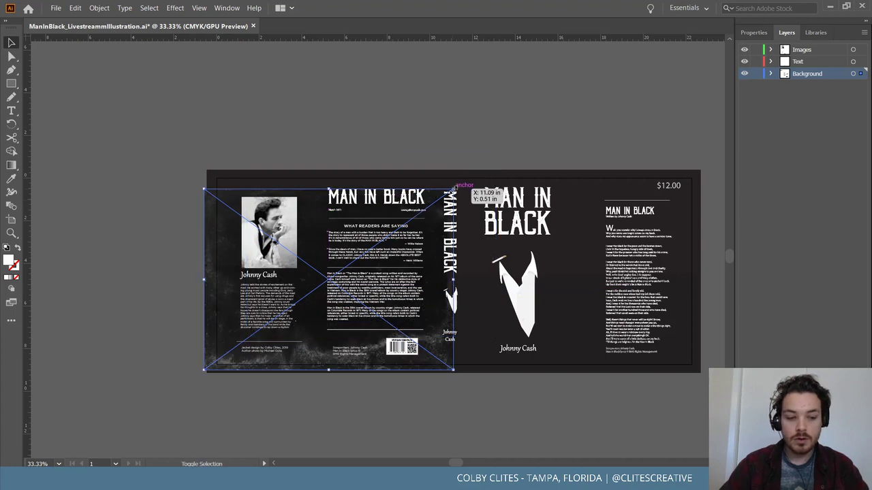
left_click_drag(454, 188, 707, 54)
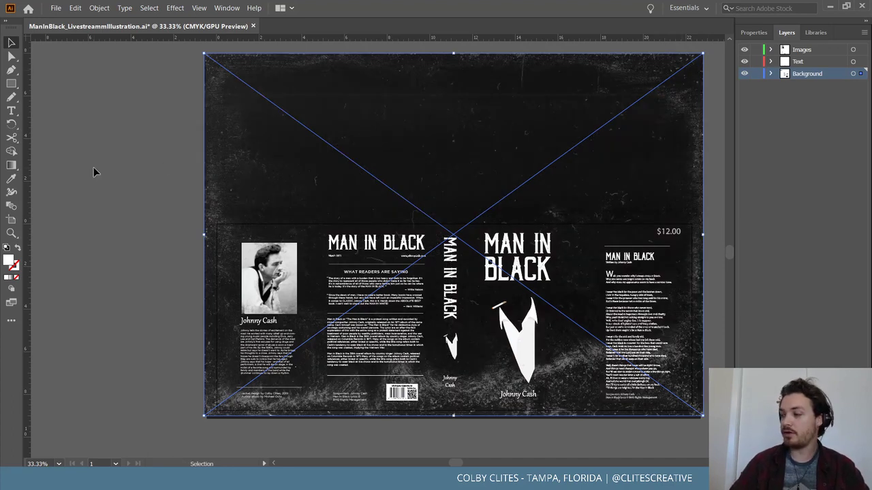
left_click(138, 214)
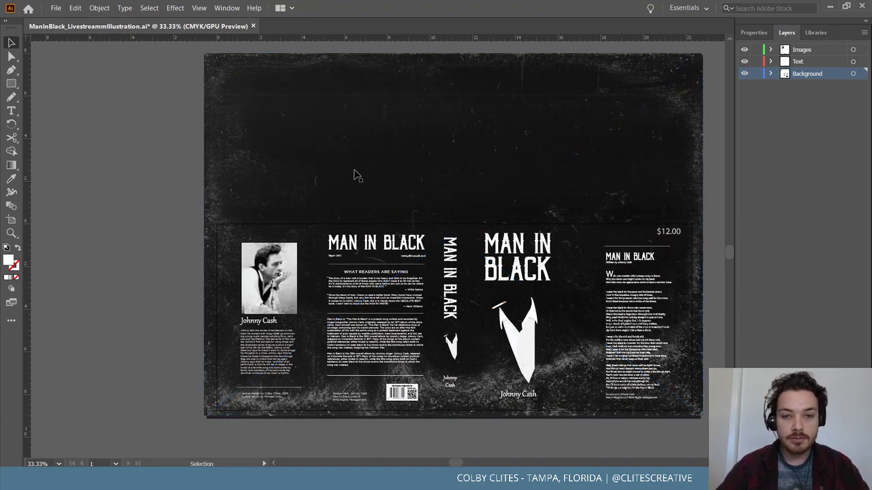
left_click(534, 129)
mouse_move(549, 118)
left_mouse_down()
mouse_move(547, 132)
mouse_move(539, 108)
left_mouse_up()
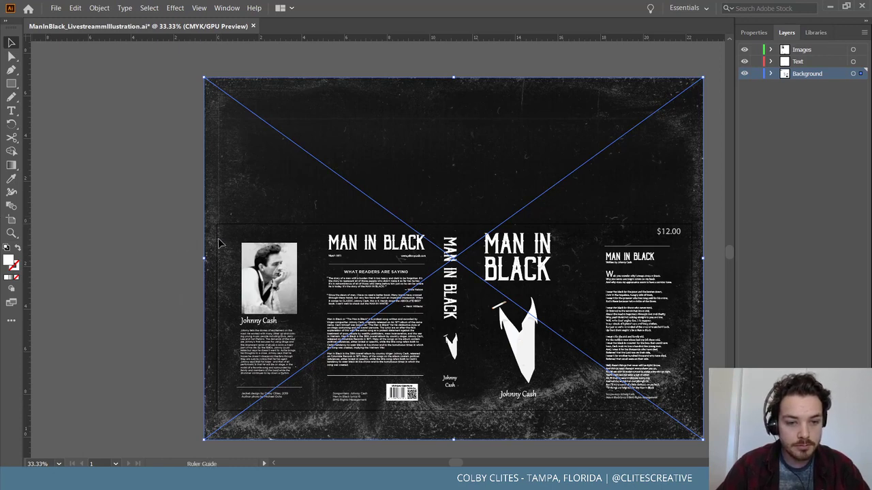
Place vertical ruler guides on the left and right trim lines of the jacket
left_click_drag(218, 244, 218, 244)
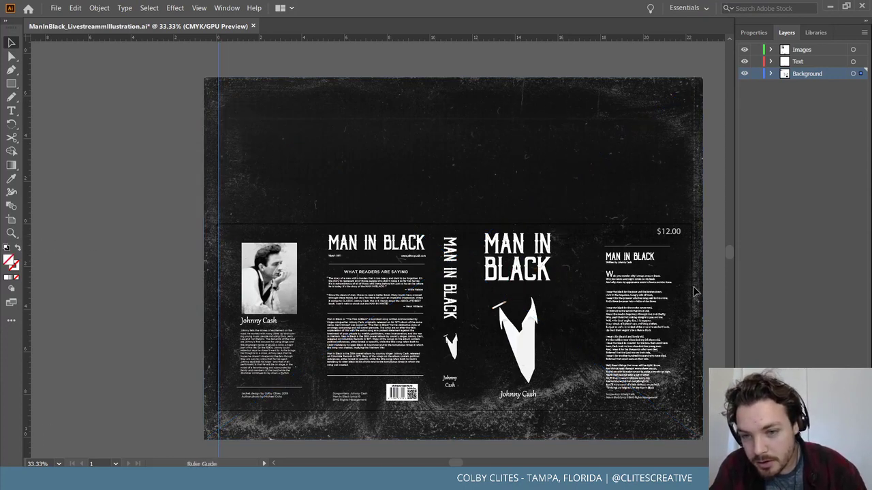
left_click_drag(692, 291, 691, 292)
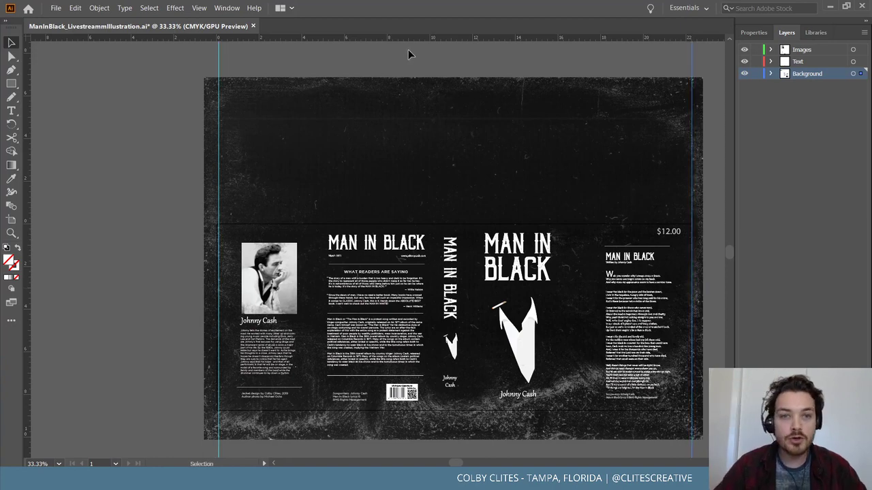
mouse_move(415, 36)
left_mouse_down()
mouse_move(411, 95)
mouse_move(415, 39)
mouse_move(398, 63)
mouse_move(403, 40)
left_mouse_up()
Lower the texture's opacity to 43% and deselect it
left_click(576, 156)
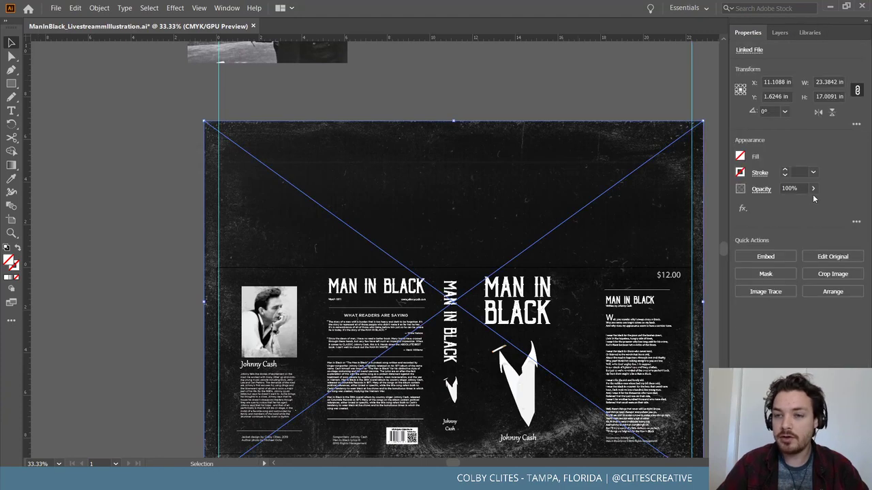
left_click(788, 206)
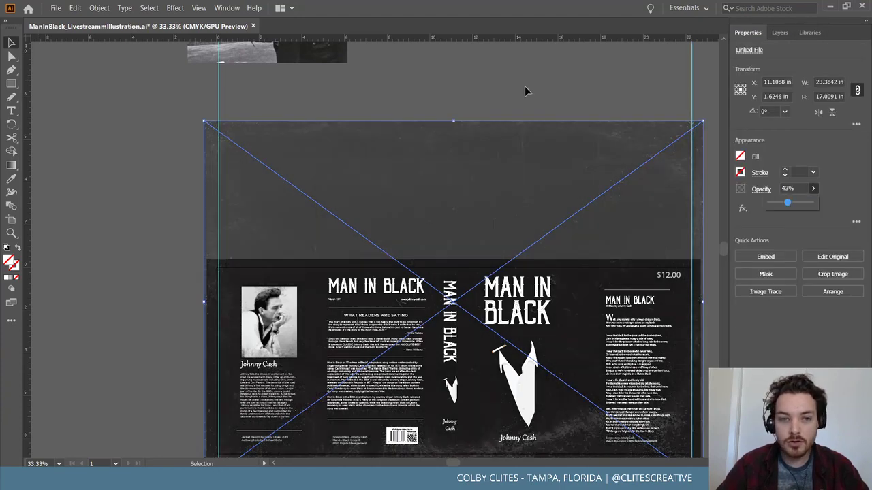
left_click(481, 73)
scroll(479, 86, "down", 3)
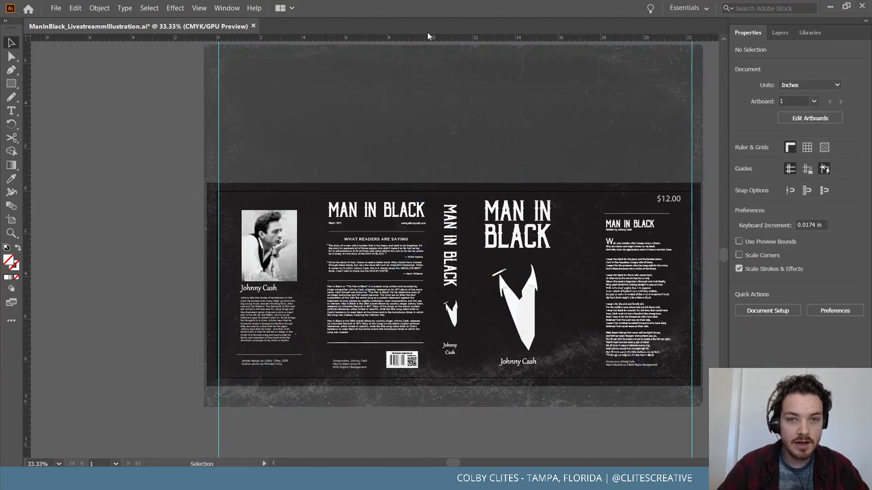
Place horizontal ruler guides on the upper and lower trim lines of the jacket
left_click_drag(429, 35, 432, 61)
left_click_drag(416, 178, 417, 191)
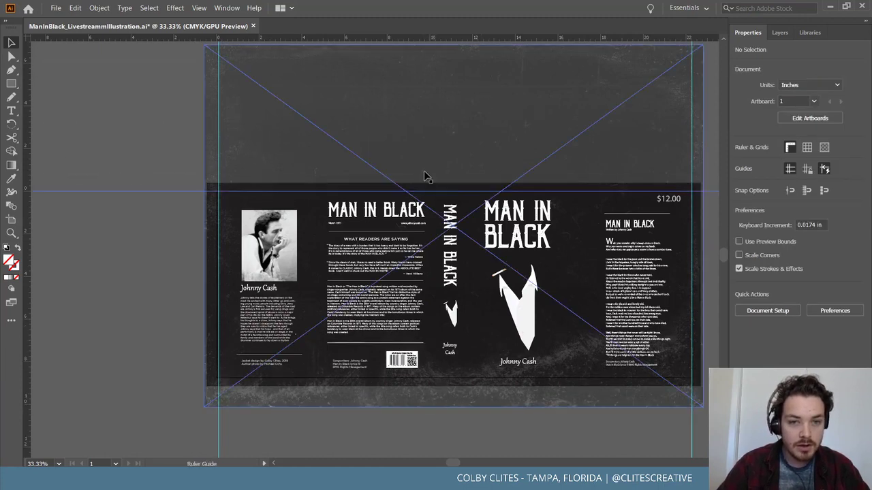
scroll(457, 107, "down", 2)
left_click_drag(484, 35, 456, 327)
left_click(156, 219)
scroll(156, 219, "up", 2)
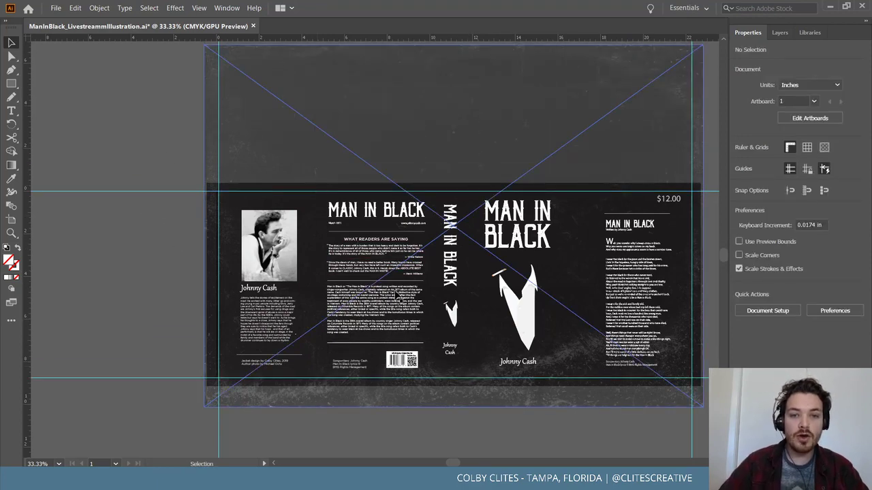
Raise the texture's opacity to 100% and deselect it
left_click(380, 116)
left_click(812, 188)
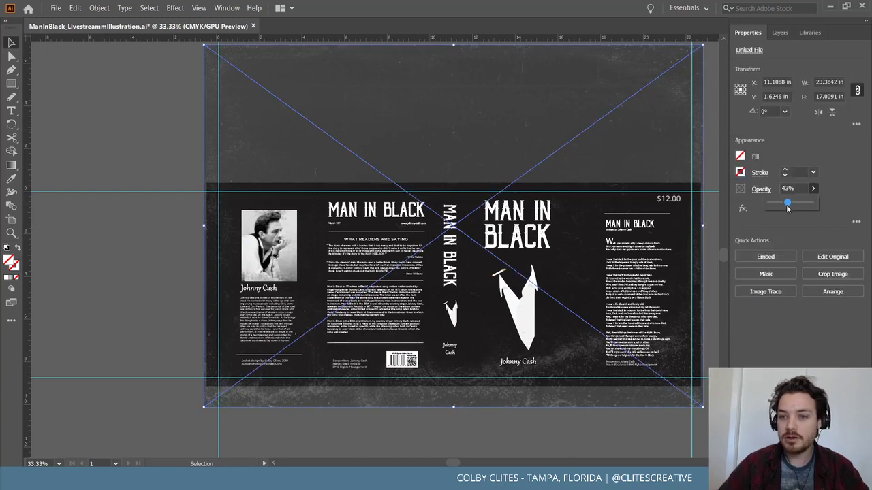
left_click_drag(787, 204, 817, 205)
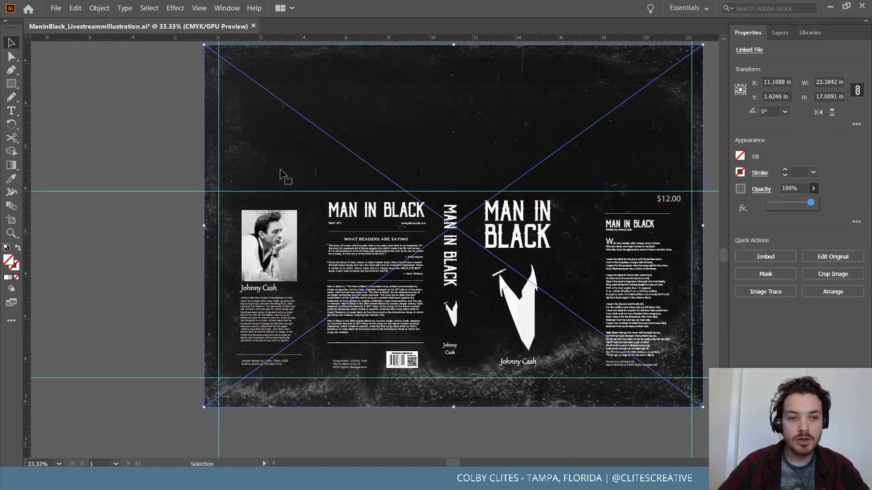
left_click(130, 134)
Reduce the texture's opacity to 51% while checking the front cover and inside flap up close
key("ctrl+minus")
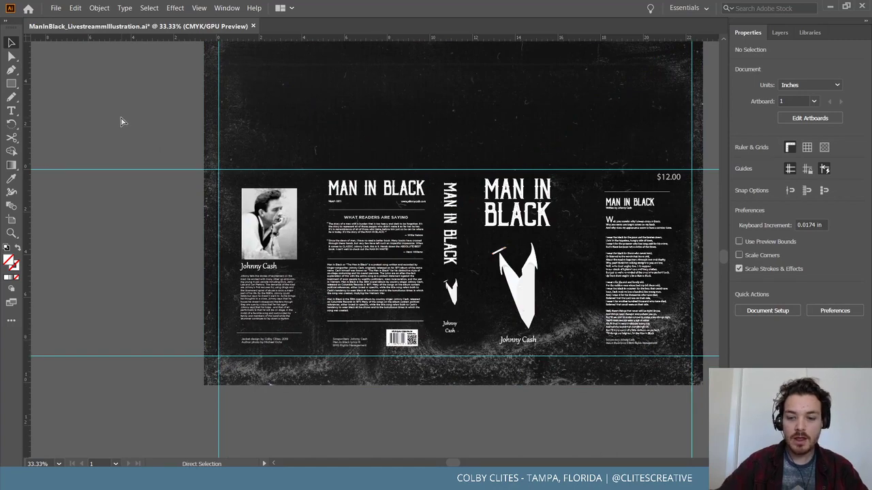
key("ctrl+0")
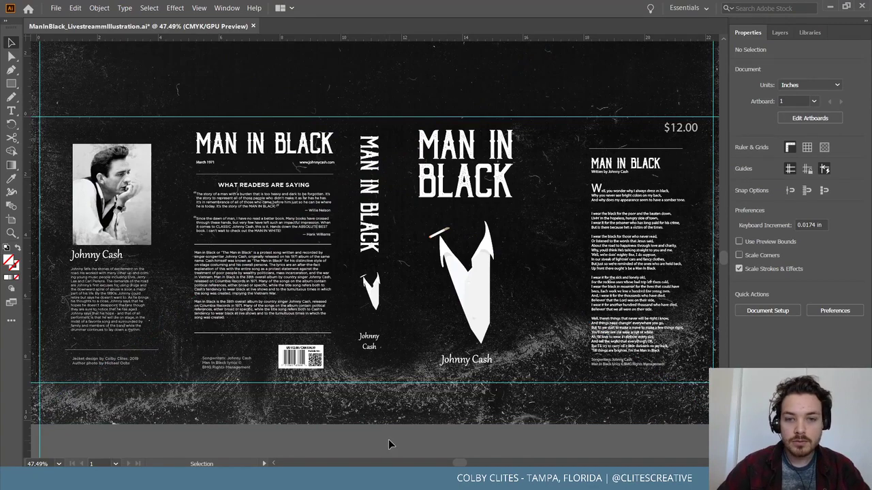
key("ctrl+plus")
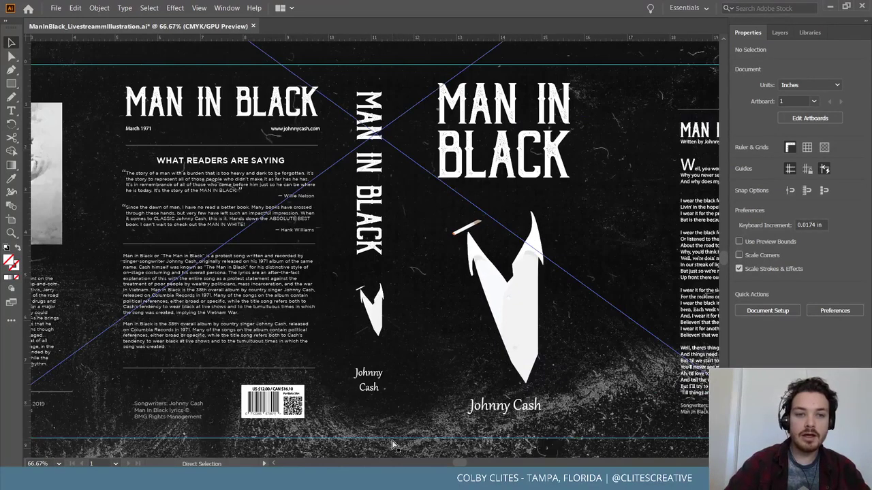
scroll(394, 444, "right", 5)
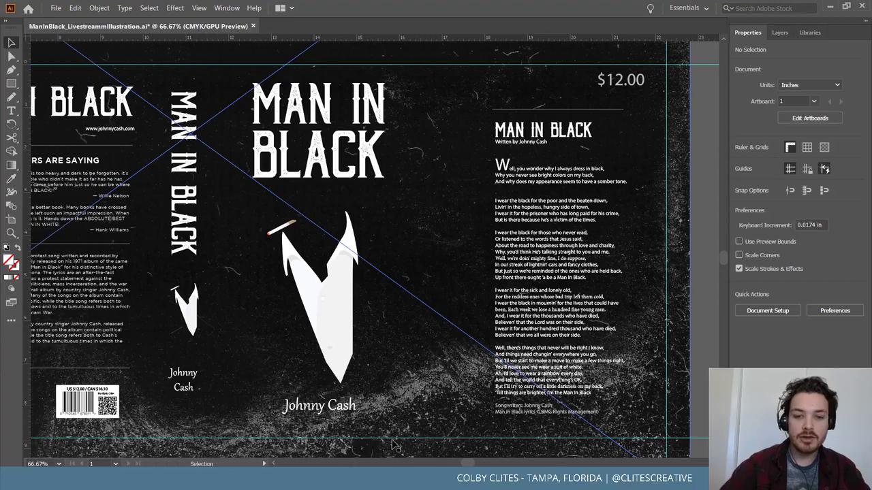
left_click(687, 185)
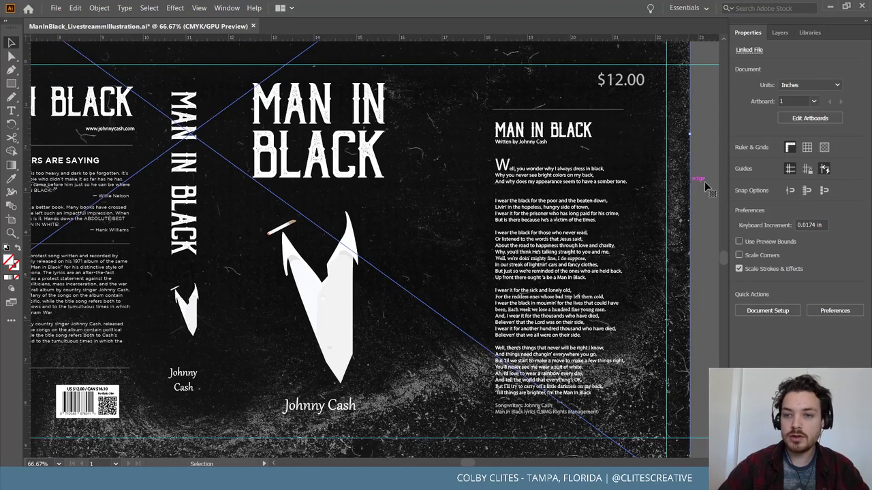
left_click(812, 189)
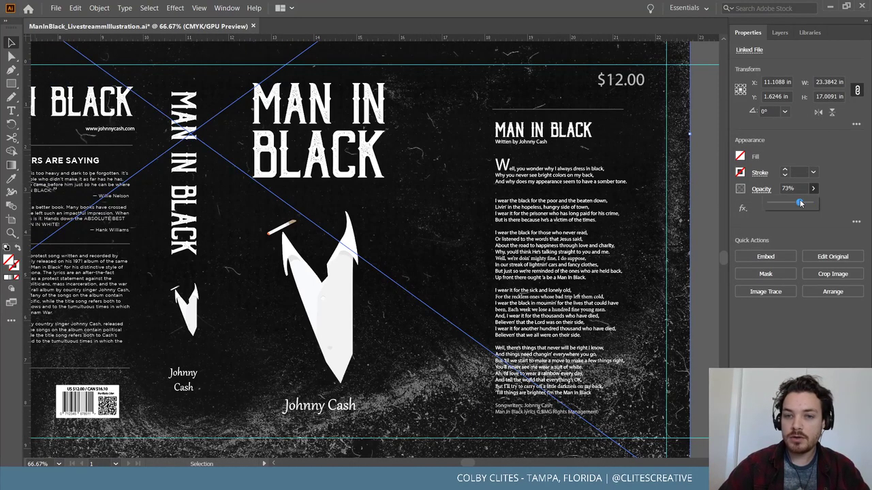
left_click_drag(800, 203, 788, 208)
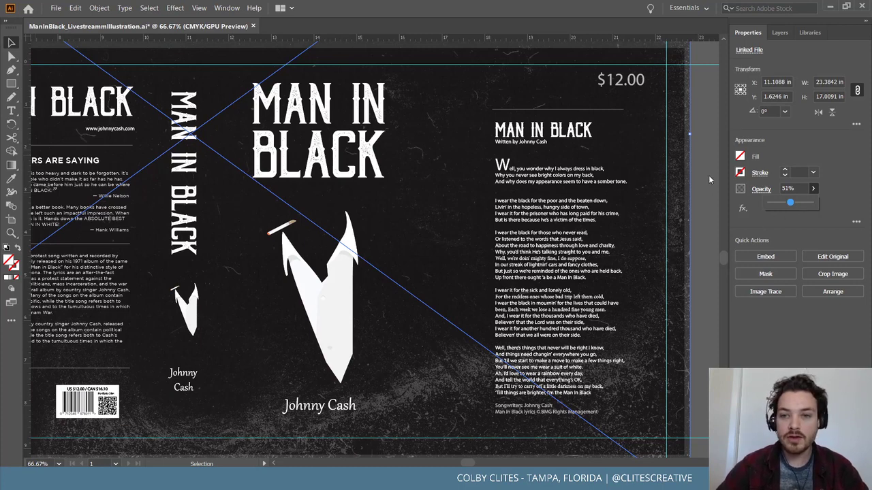
Deselect the texture and examine it across the jacket, from the lyrics flap to the back cover and author flap
scroll(709, 177, "up", 3)
left_click(704, 133)
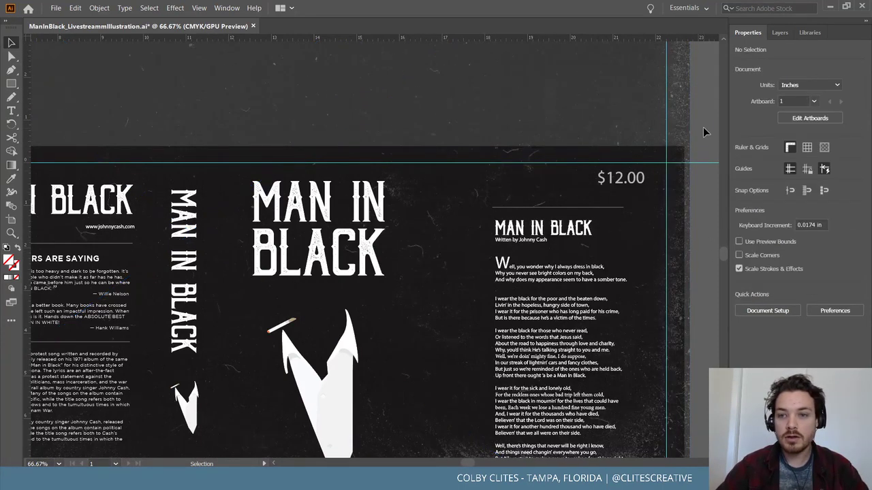
scroll(701, 143, "down", 4)
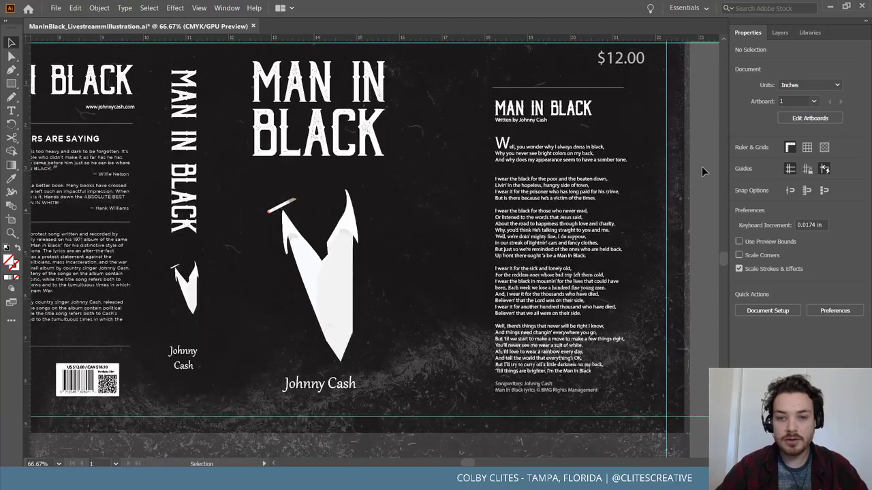
scroll(702, 169, "left", 3)
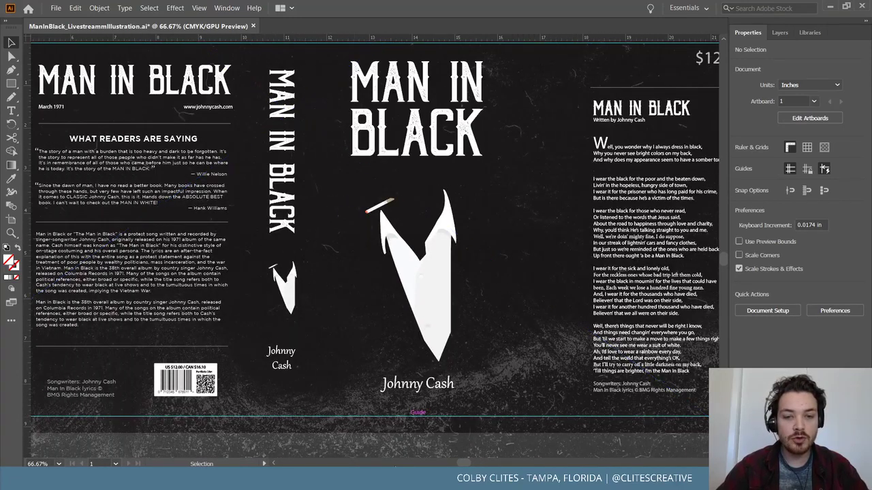
scroll(627, 399, "right", 5)
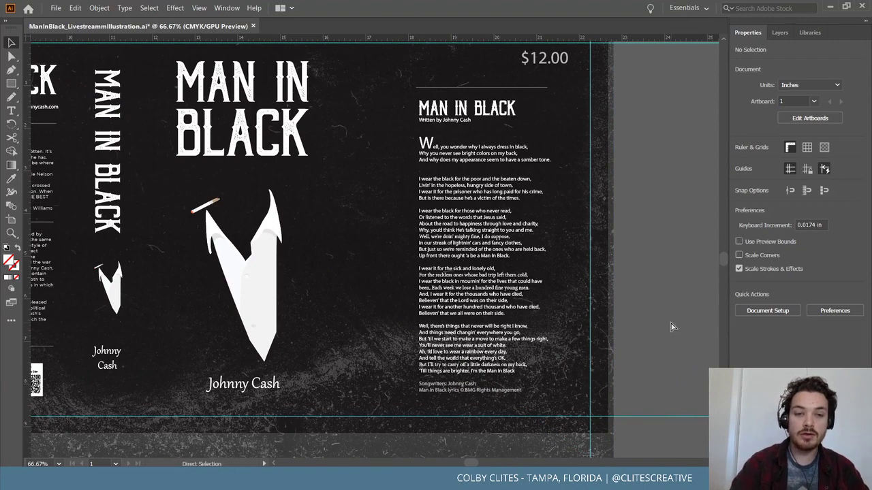
key("ctrl+minus")
scroll(672, 327, "left", 4)
scroll(671, 326, "left", 2)
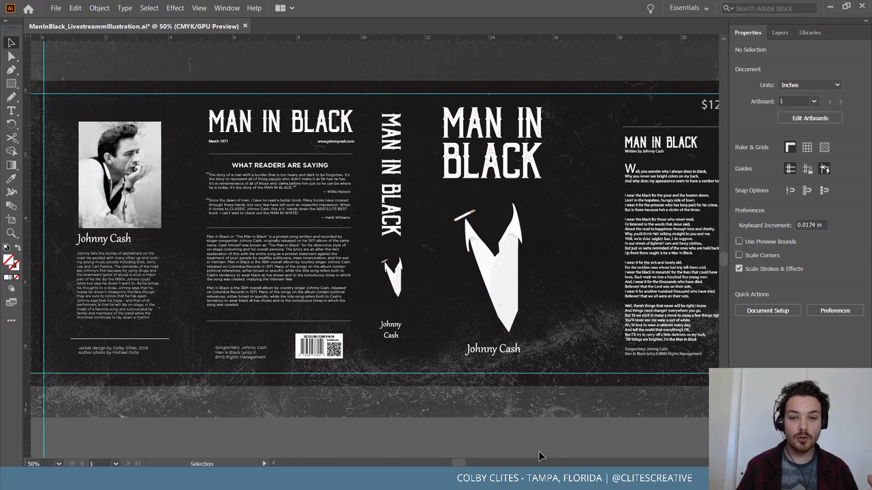
Crop the linked dust texture to the jacket's outer edges, about 23.08 in wide by 9.55 in high, and deselect it
left_click(484, 408)
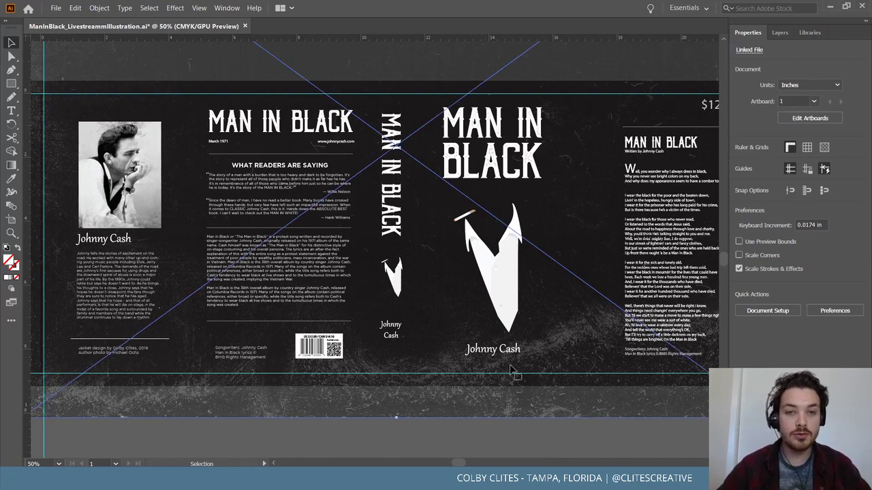
scroll(570, 178, "up", 2)
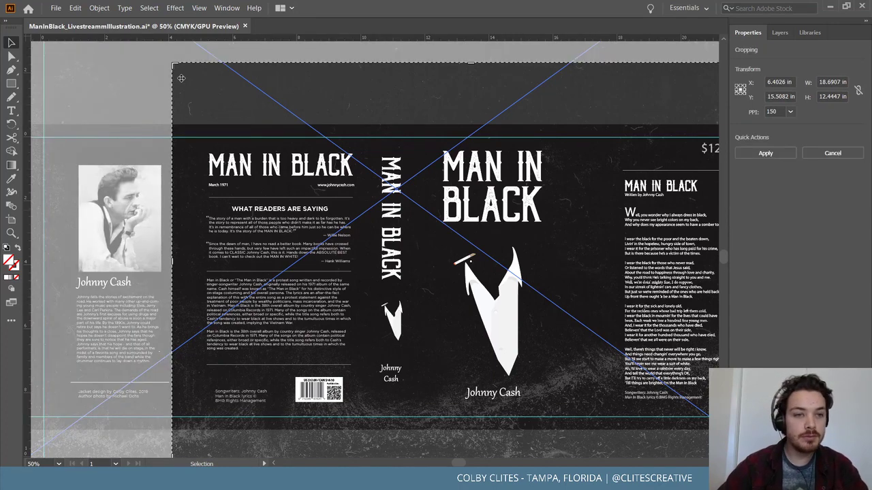
left_click_drag(175, 66, 41, 128)
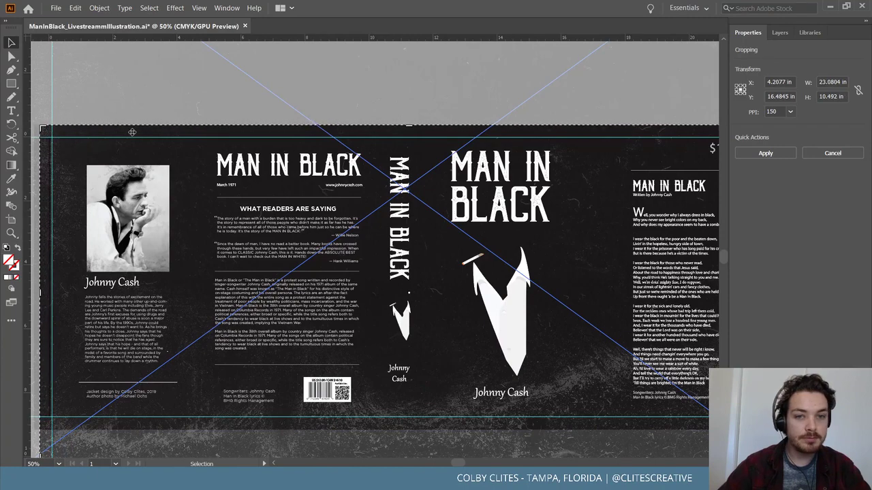
scroll(522, 417, "down", 4)
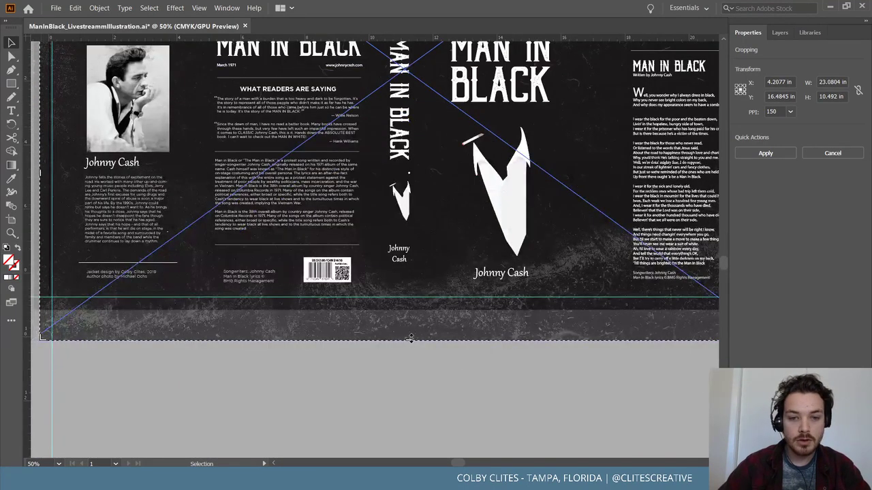
left_click_drag(410, 337, 406, 308)
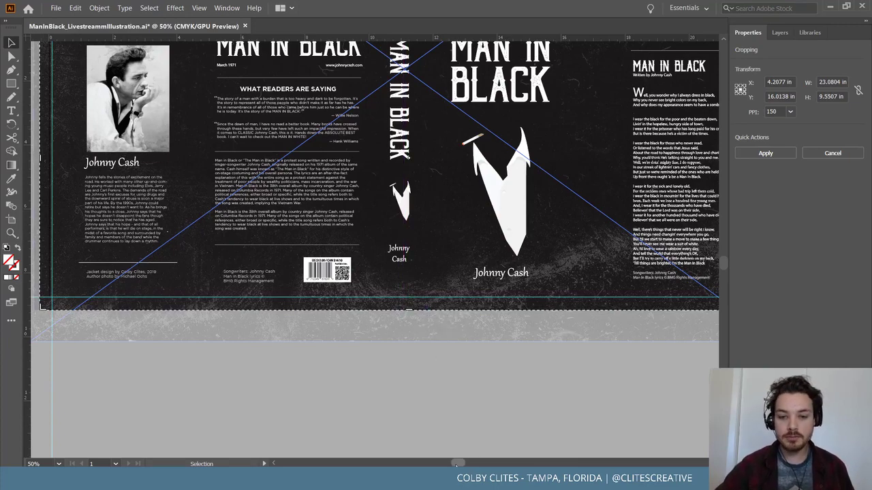
left_click_drag(456, 463, 463, 421)
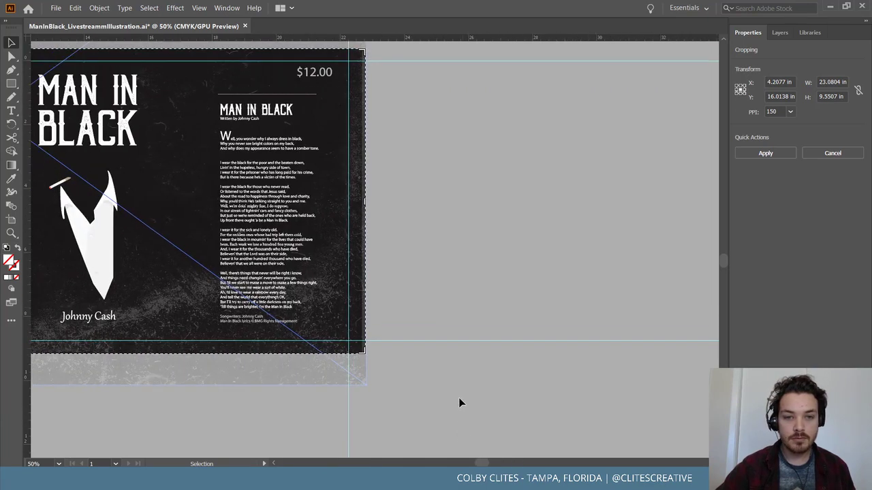
scroll(459, 400, "up", 2)
key("Return")
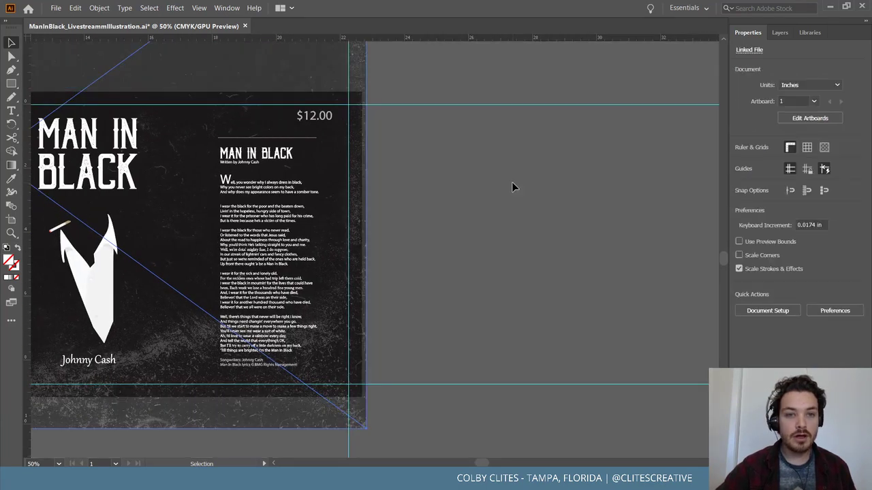
left_click(510, 186)
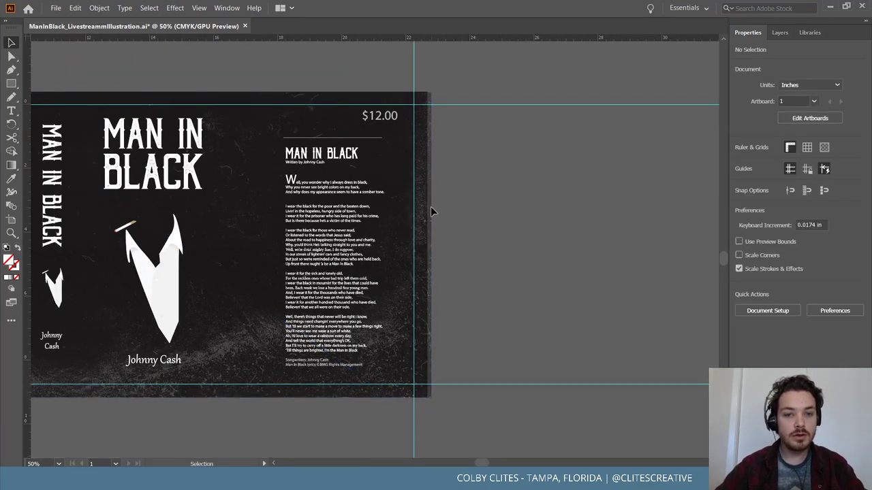
Check the cropped texture across the full jacket spread and save the document
scroll(430, 206, "left", 10)
scroll(428, 422, "left", 2)
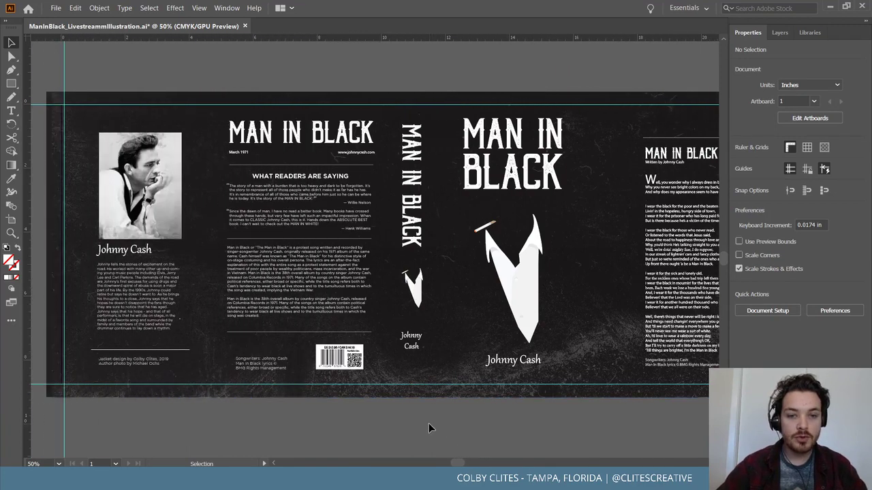
scroll(429, 423, "right", 3)
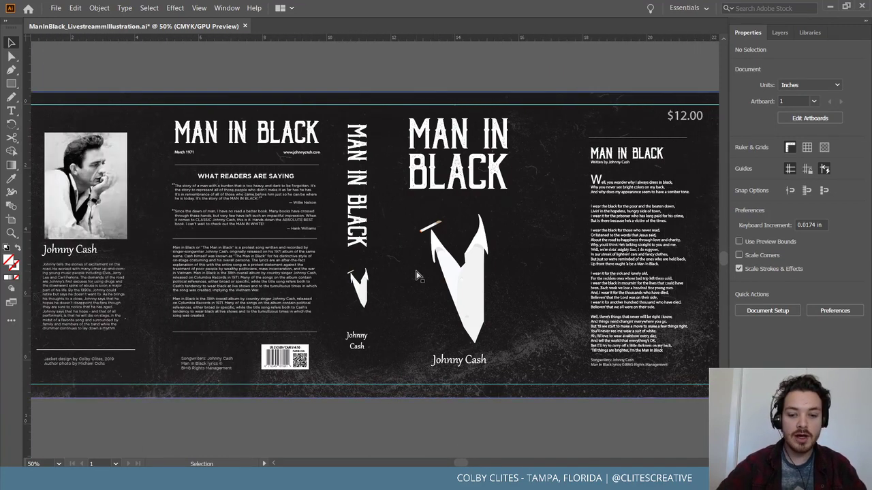
key("ctrl+0")
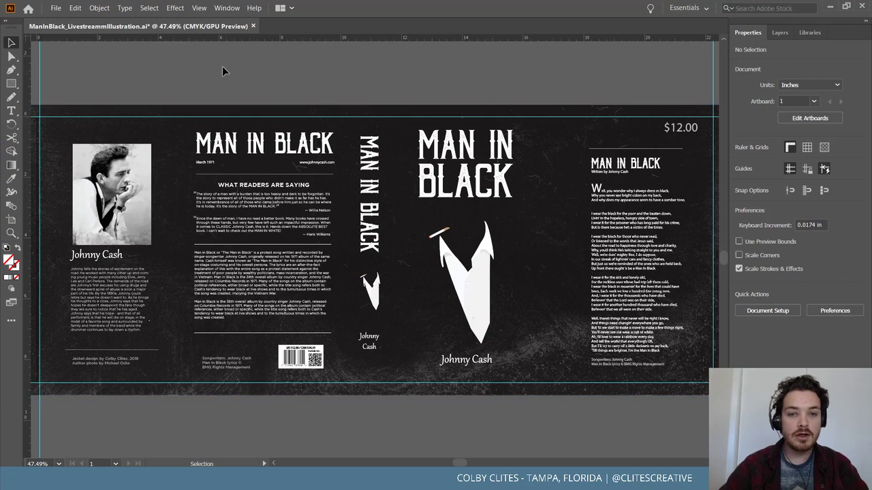
left_click(55, 9)
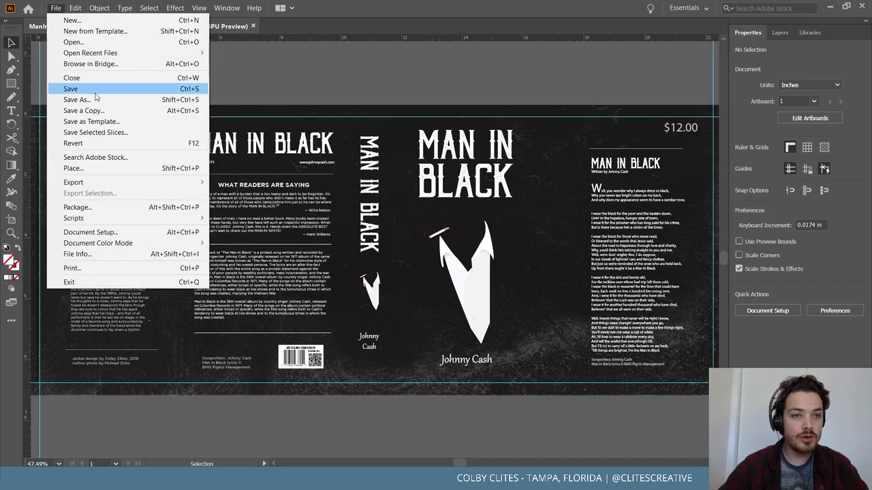
left_click(92, 90)
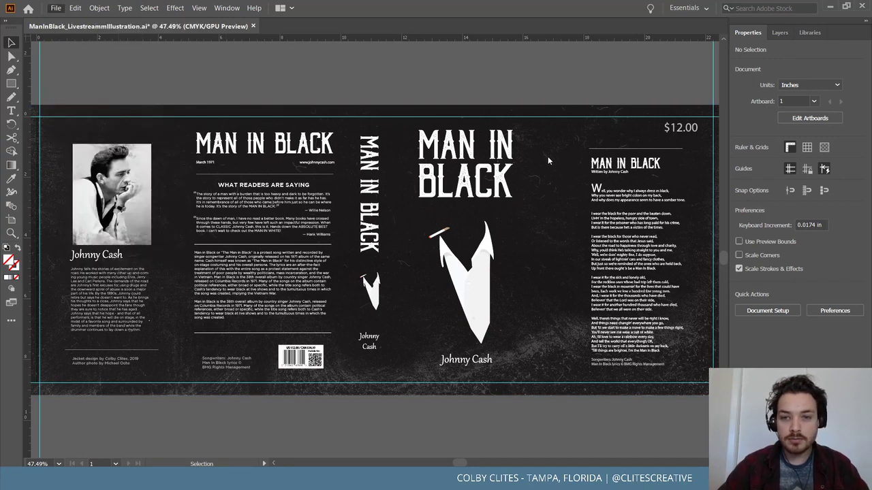
left_click(591, 104)
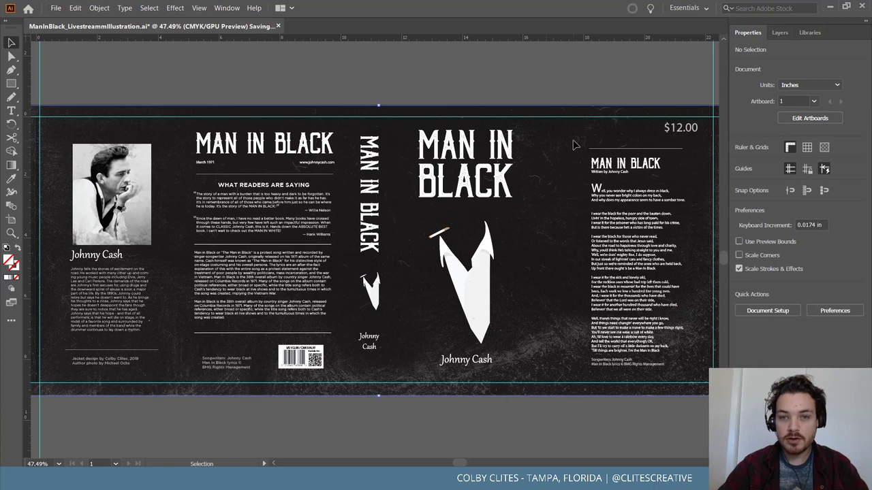
left_click(588, 68)
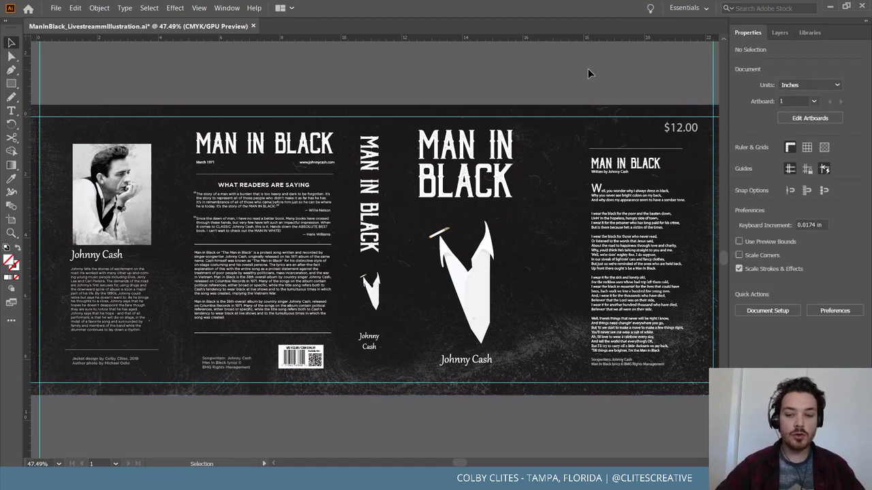
Inspect the textured jacket spread up close and the collar illustration drafts above the artboard
key("ctrl+plus")
key("ctrl+plus")
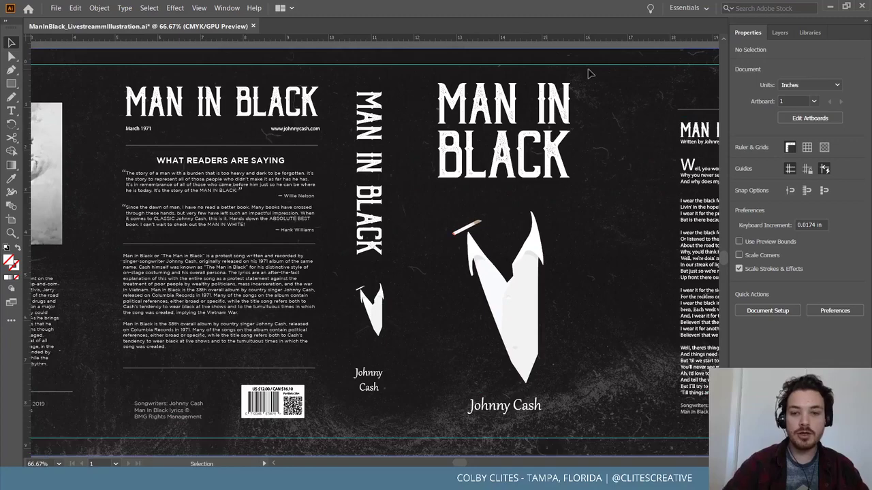
scroll(589, 79, "up", 2)
key("ctrl+minus")
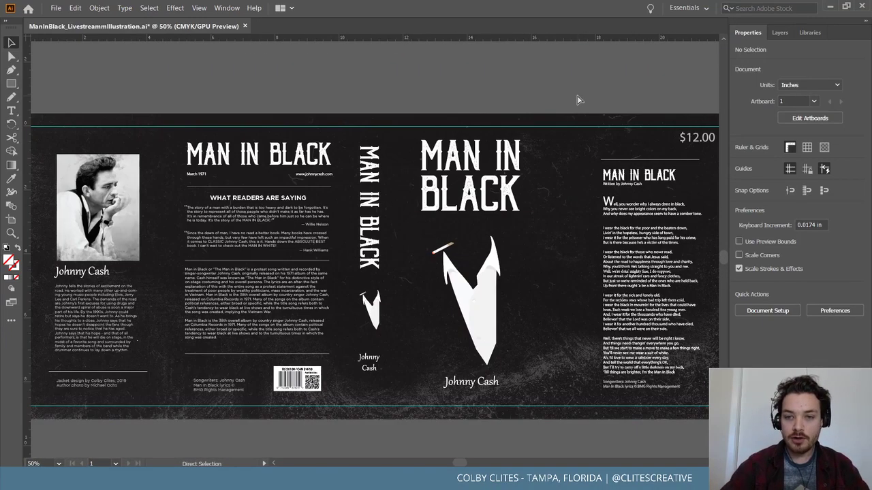
scroll(565, 130, "up", 2)
scroll(422, 224, "down", 1)
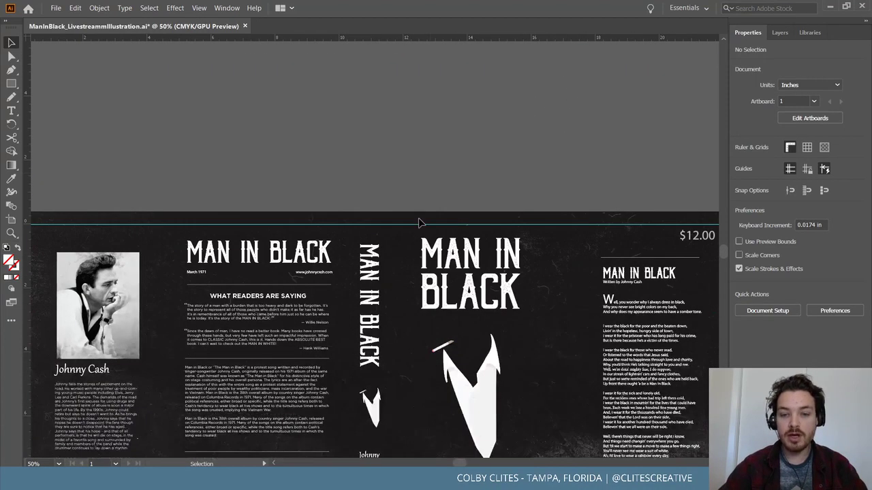
scroll(506, 225, "up", 1)
scroll(506, 219, "up", 3)
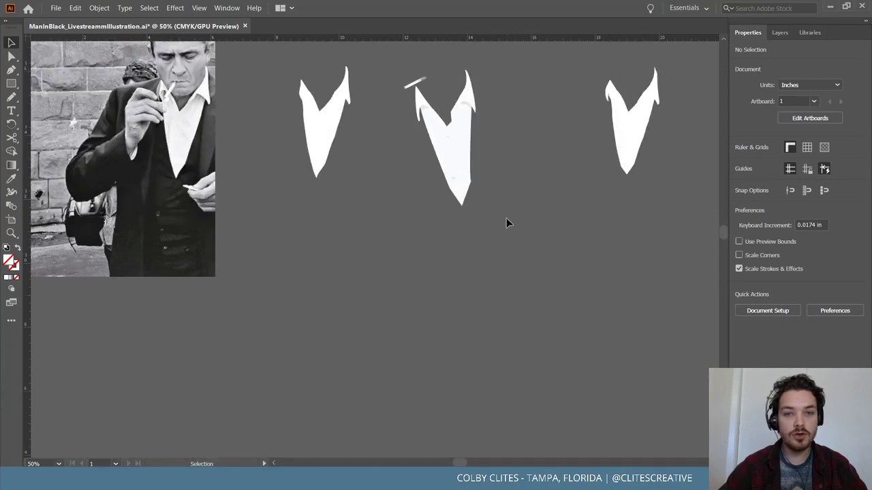
scroll(506, 218, "down", 2)
scroll(506, 222, "down", 5)
scroll(197, 72, "up", 1)
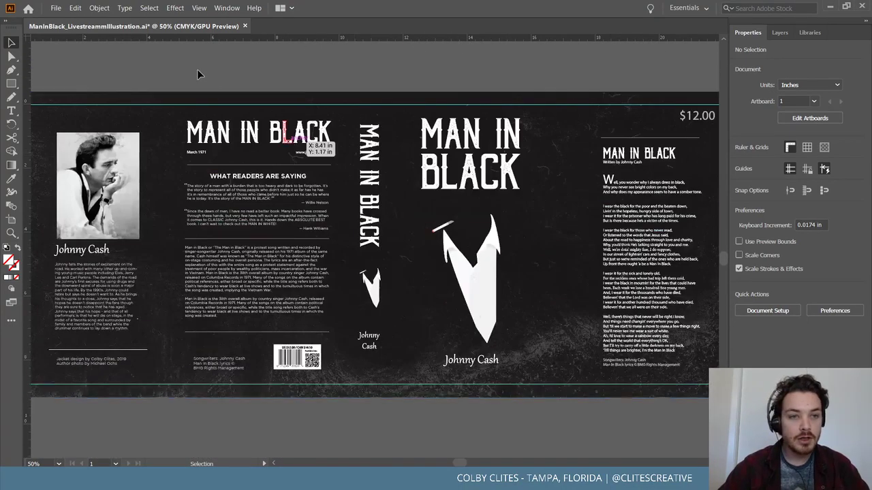
Save the jacket document again
left_click(56, 8)
left_click(82, 89)
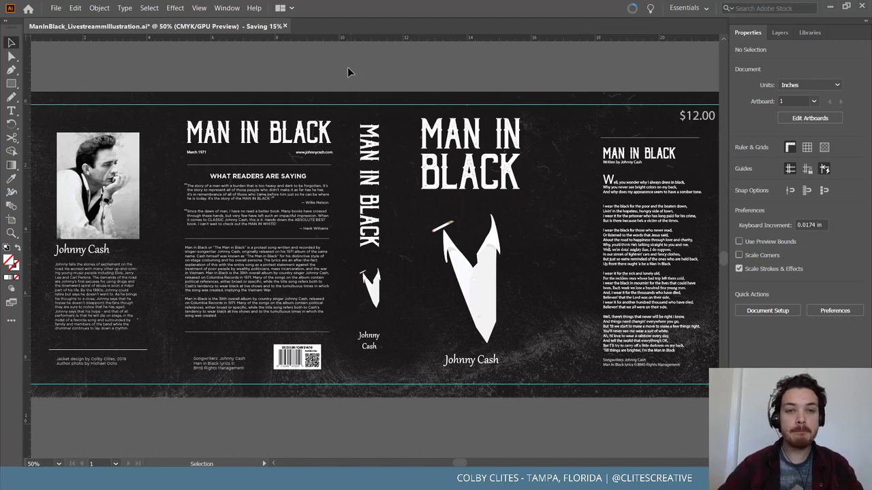
Review the reference photos and collar illustration versions above the artboard, and compare them with the finished jacket
scroll(347, 66, "up", 10)
scroll(490, 157, "up", 3)
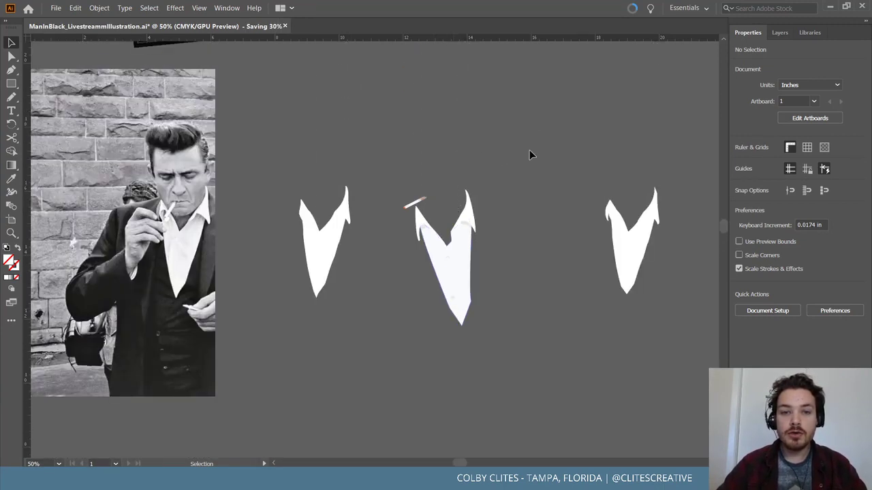
scroll(529, 154, "left", 10)
scroll(502, 123, "up", 2)
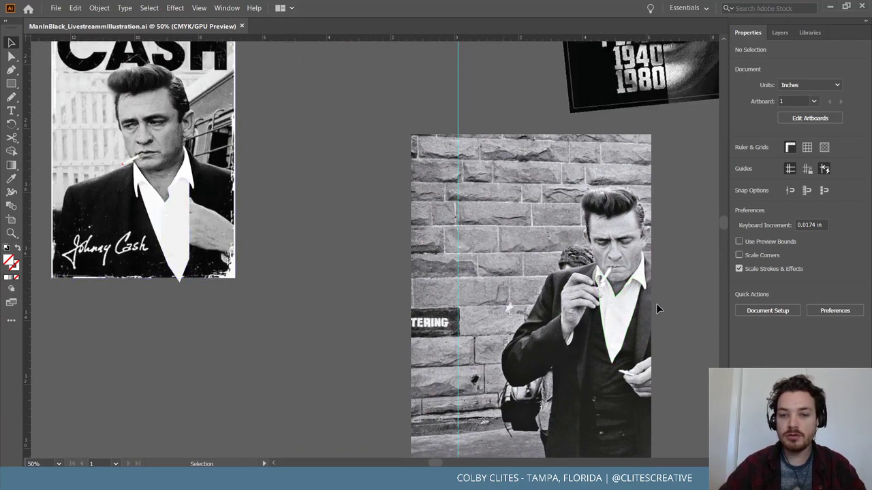
scroll(668, 302, "down", 3)
scroll(669, 293, "right", 8)
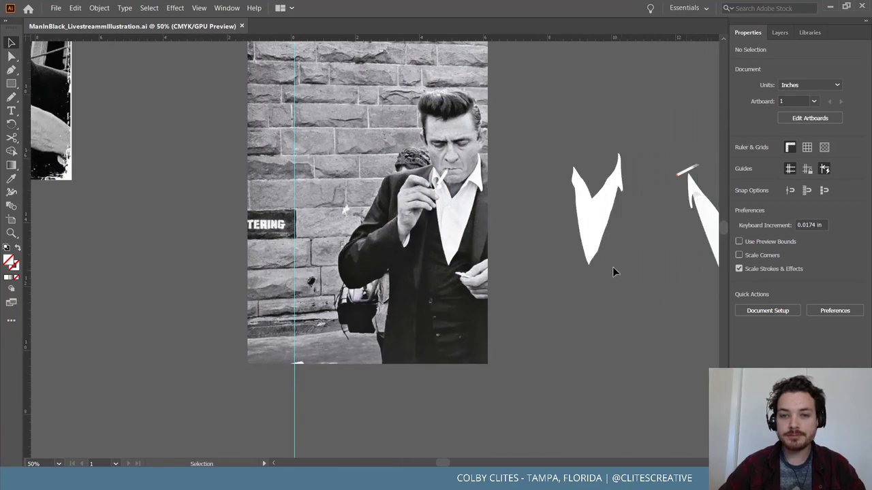
scroll(604, 270, "right", 9)
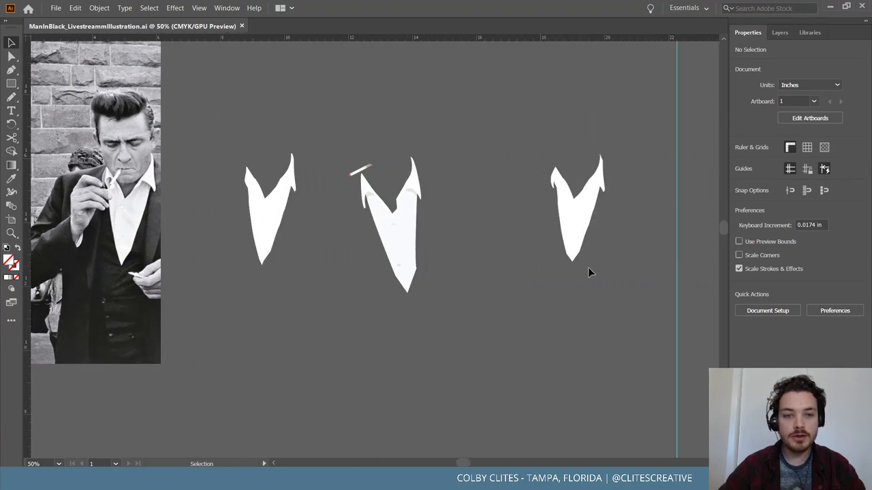
scroll(469, 316, "left", 2)
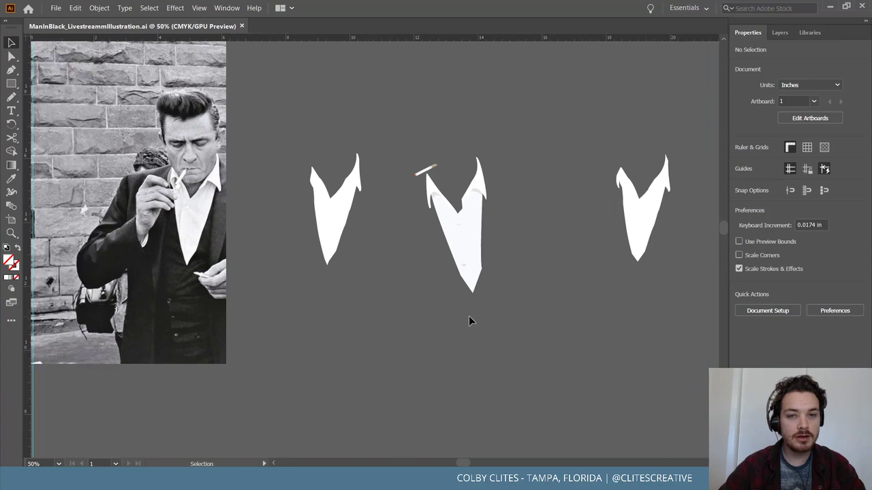
scroll(468, 316, "right", 1)
scroll(469, 316, "left", 3)
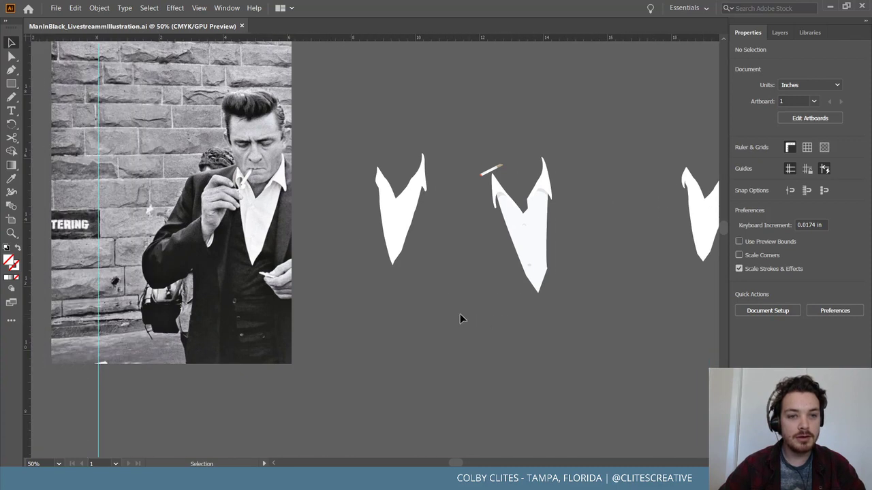
scroll(462, 311, "down", 7)
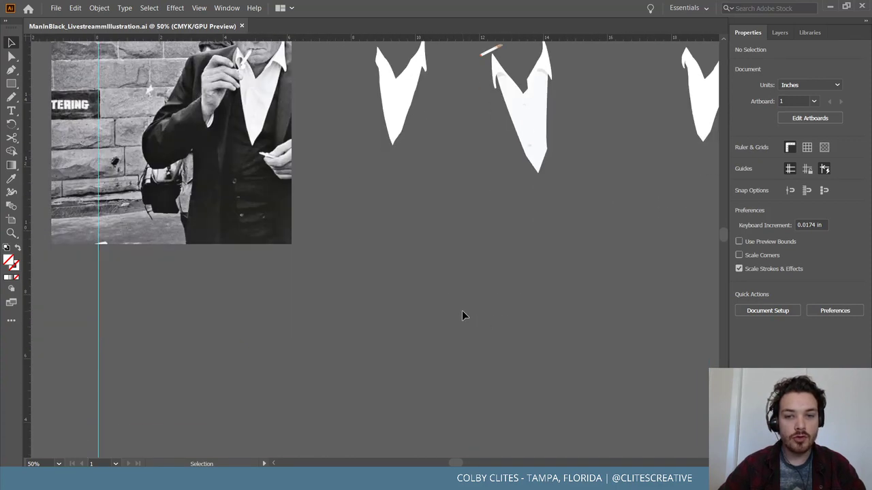
scroll(507, 227, "up", 3)
scroll(476, 204, "down", 1)
scroll(456, 198, "down", 12)
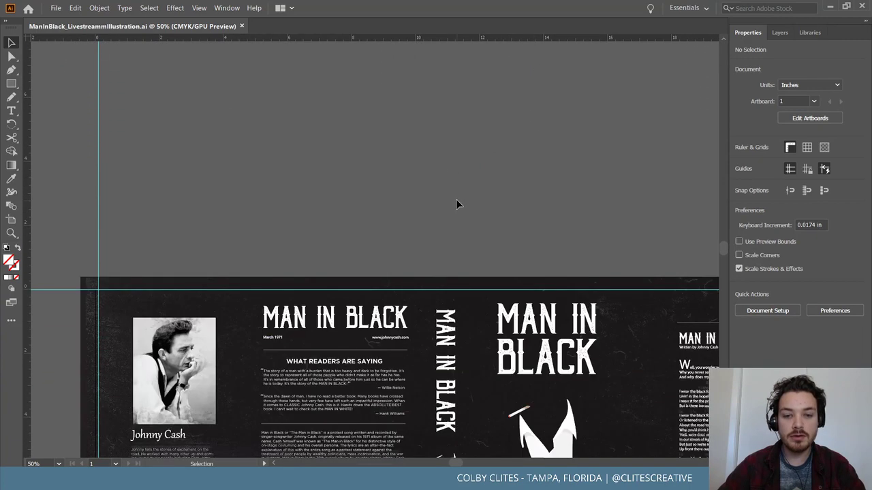
scroll(564, 414, "right", 2)
scroll(564, 414, "down", 2)
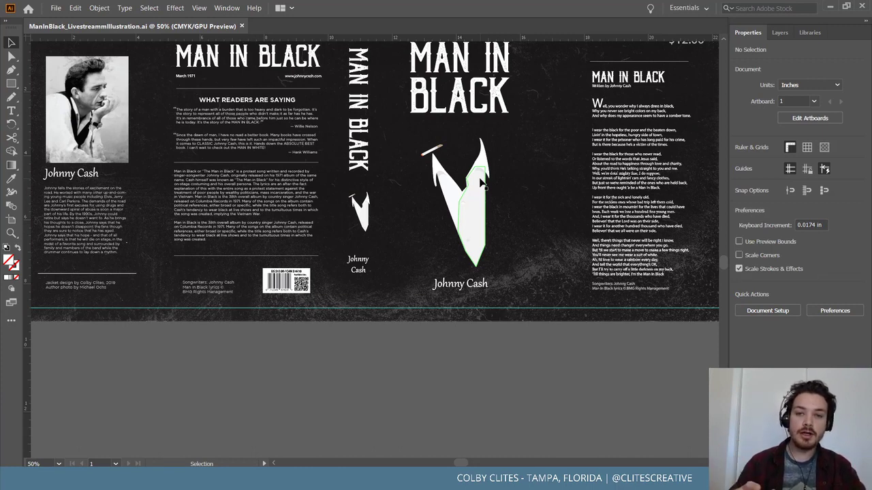
scroll(459, 296, "up", 2)
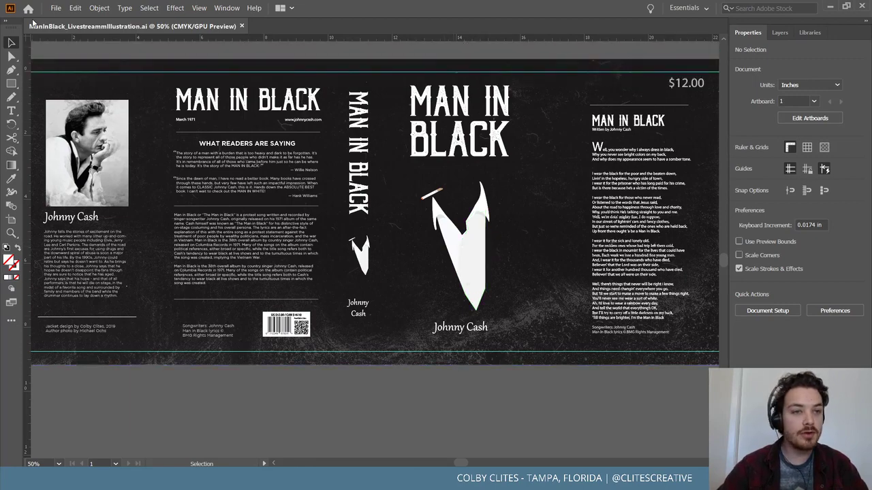
left_click(55, 7)
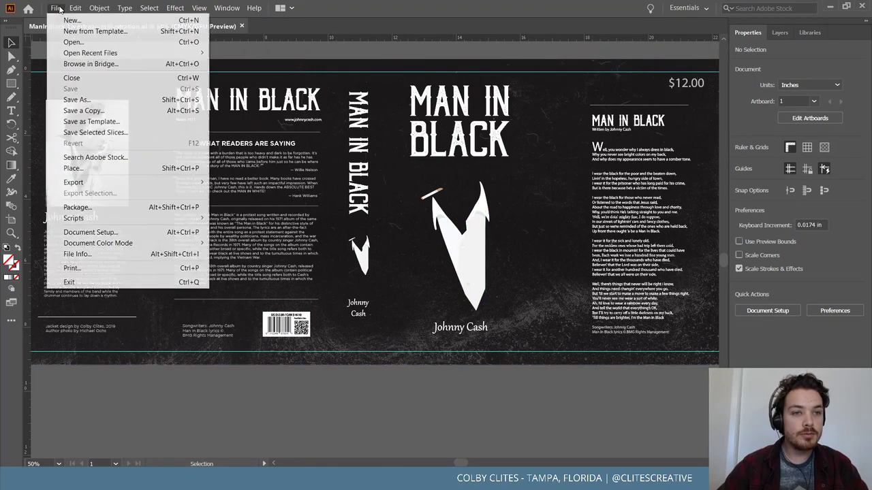
left_click(132, 103)
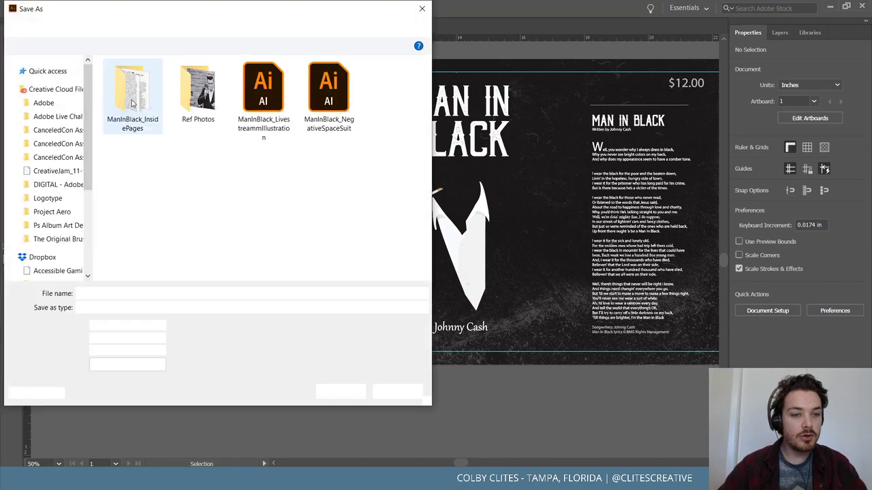
left_click(156, 308)
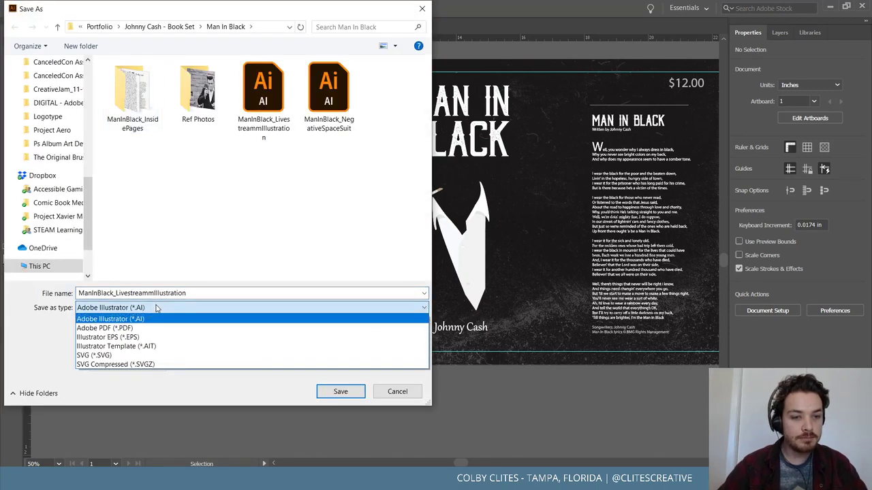
left_click(409, 395)
left_click(397, 392)
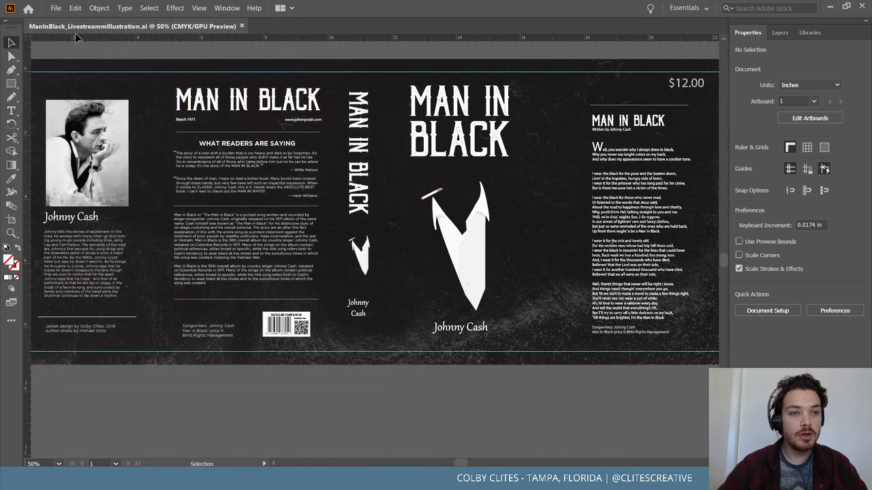
Set up an export of the ManInBlack_LivestreammIllustration jacket to the Man In Black folder in Photoshop (*.PSD) format
left_click(56, 8)
mouse_move(102, 186)
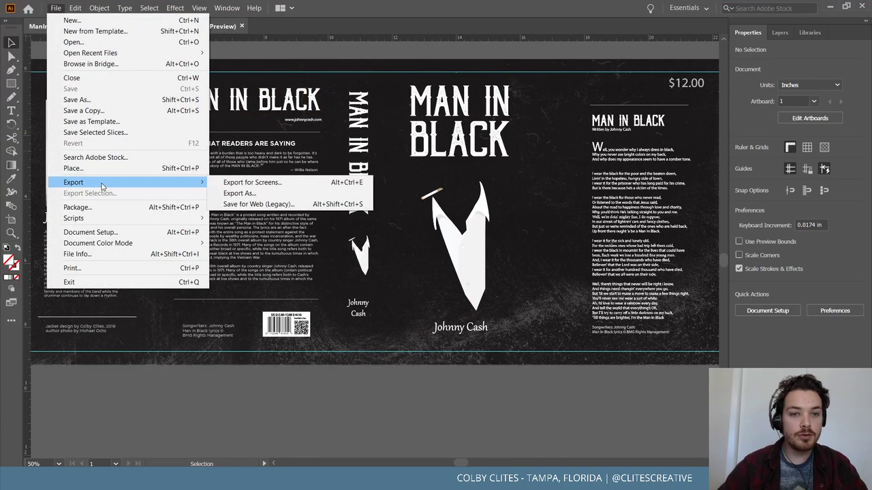
left_click(231, 196)
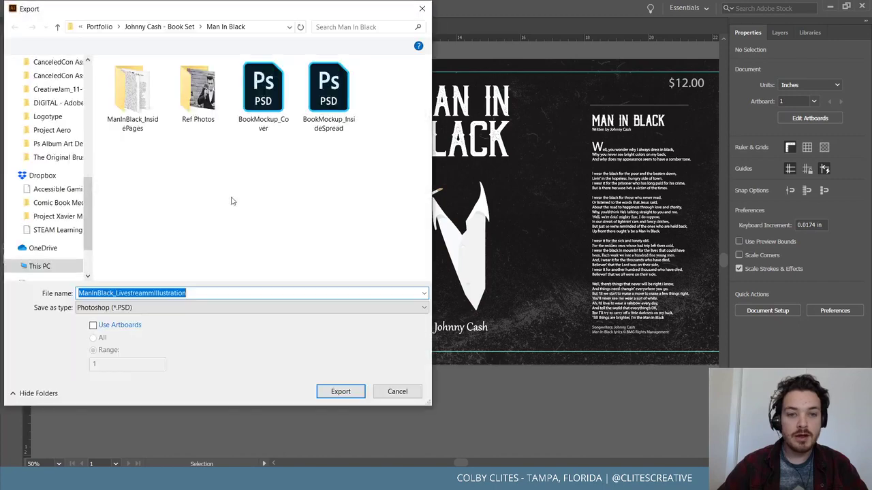
left_click(138, 308)
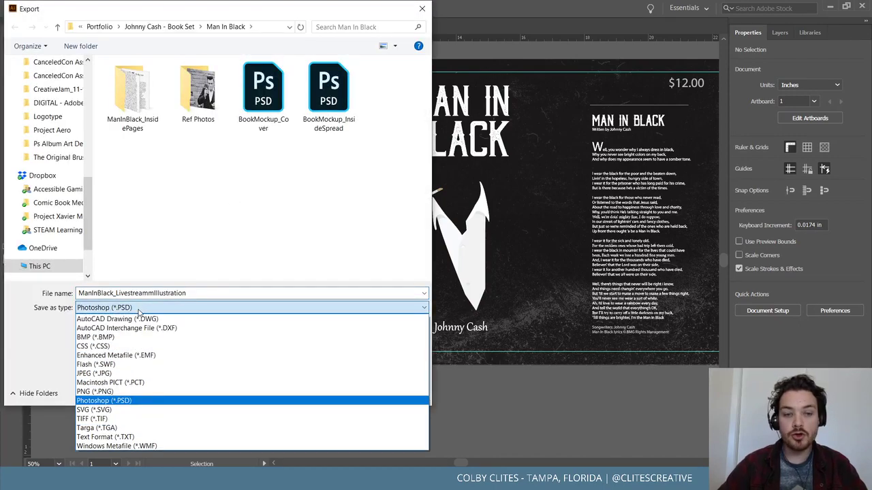
left_click(136, 400)
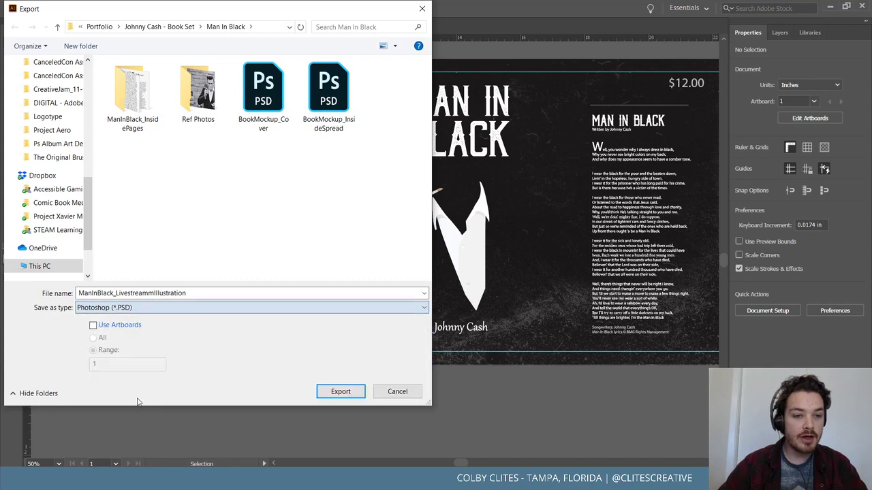
Restrict the export to artboard range 1 and export it with CMYK color, High (300 ppi) resolution, written layers and maximum editability
left_click(93, 325)
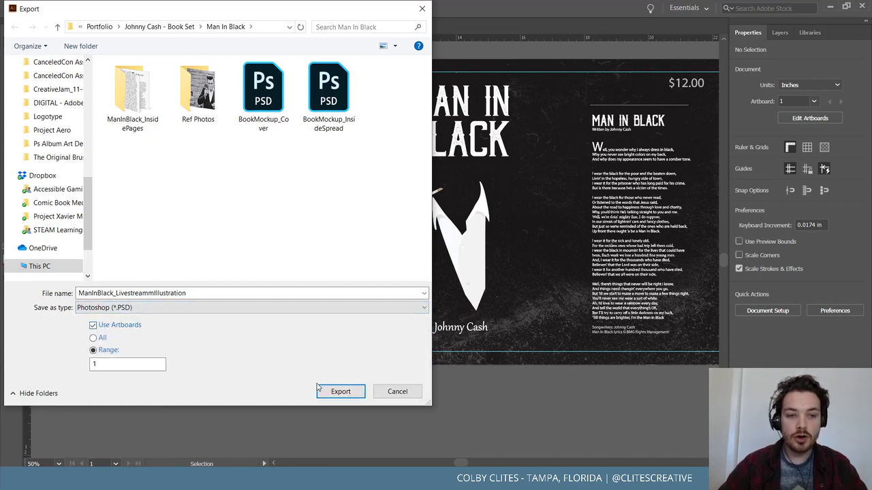
left_click(93, 338)
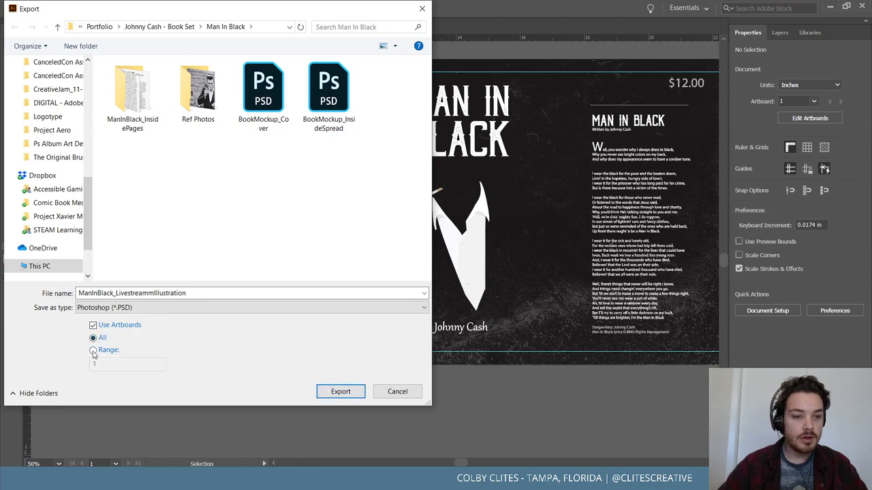
left_click(94, 350)
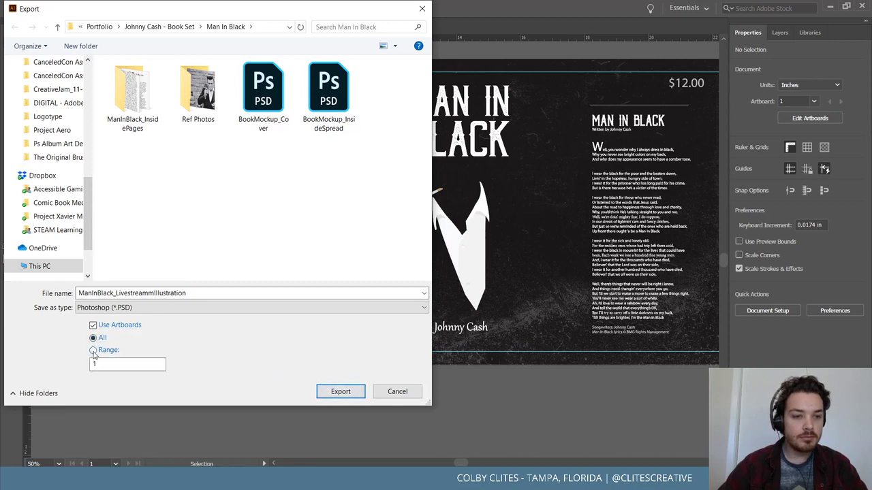
left_click(336, 393)
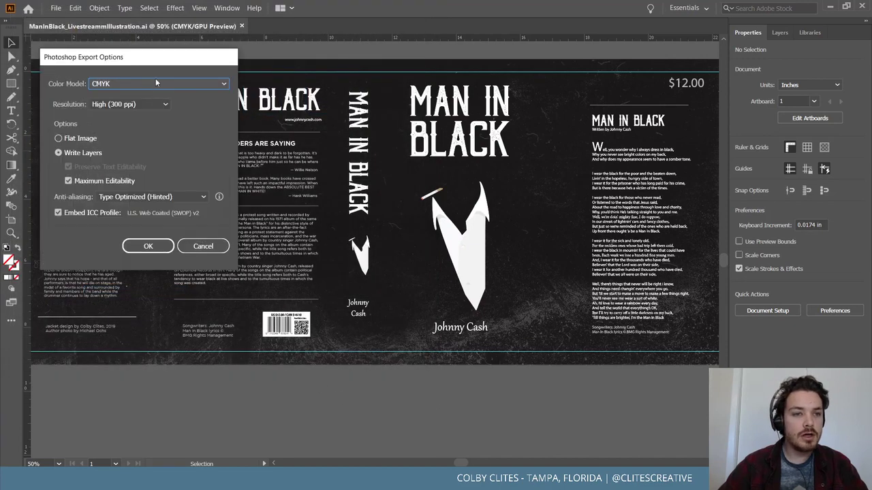
left_click(146, 247)
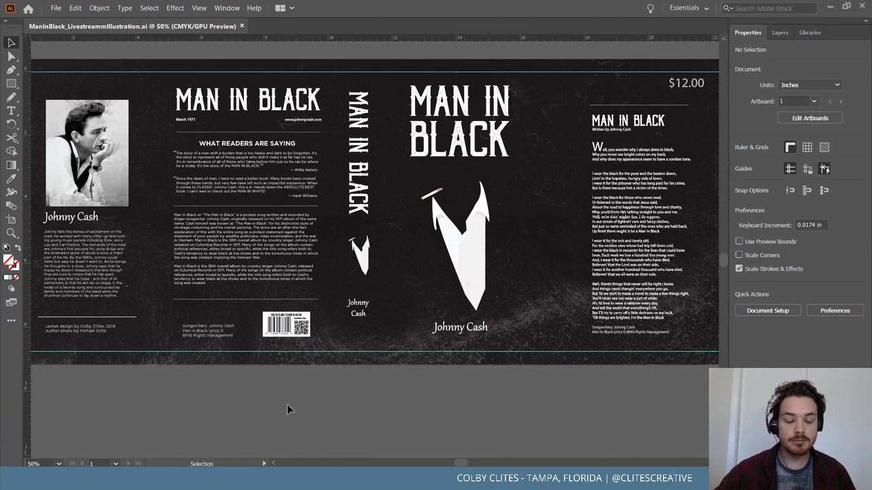
Browse in File Explorer to the Man In Black folder inside Johnny Cash - Book Set
key("super+e")
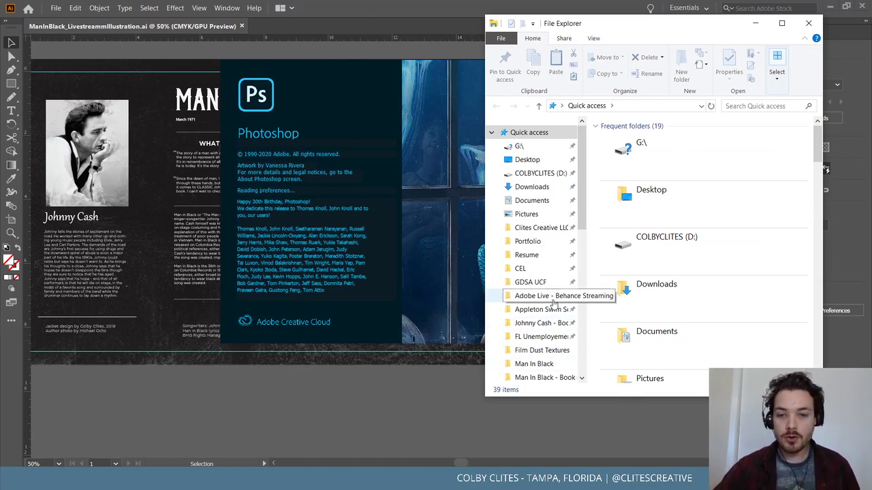
scroll(534, 293, "down", 1)
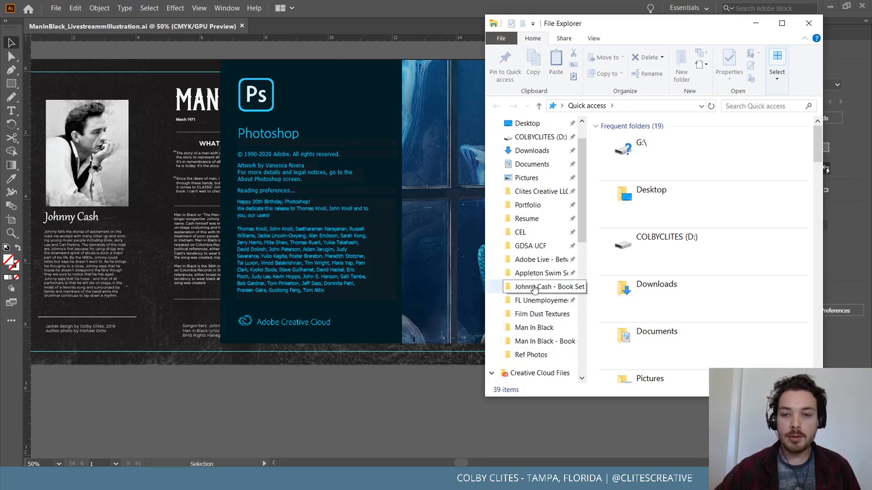
left_click(538, 287)
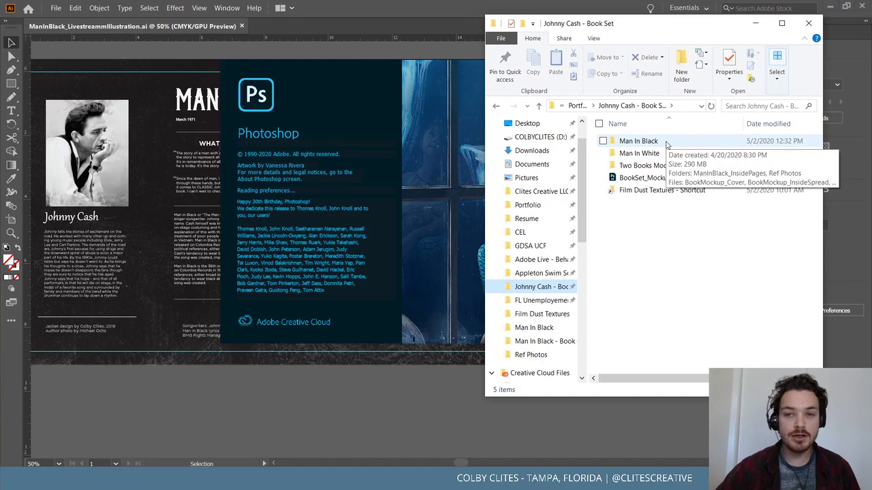
double_click(666, 145)
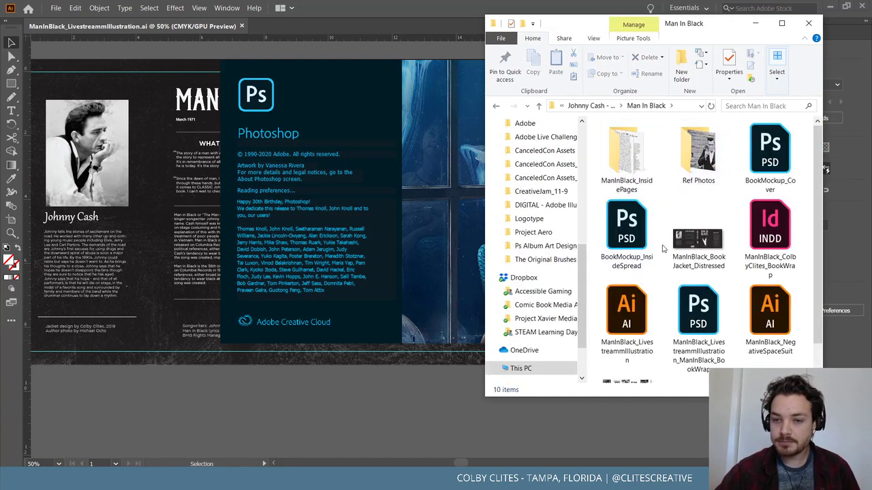
scroll(662, 250, "down", 1)
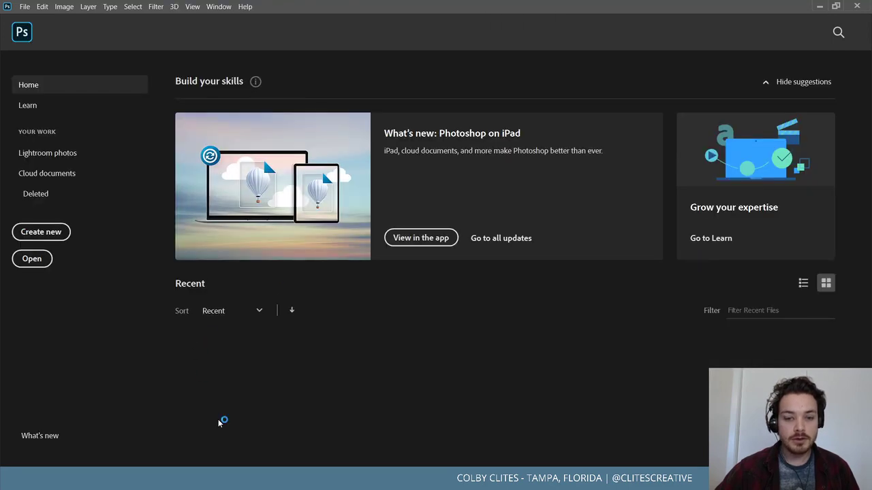
Open the exported ManInBlack_LivestreammIllustration_ManInBlack_BookWrap PSD in Photoshop, deselect its layer and reduce the height of the Layers panel
mouse_move(320, 482)
left_click(320, 436)
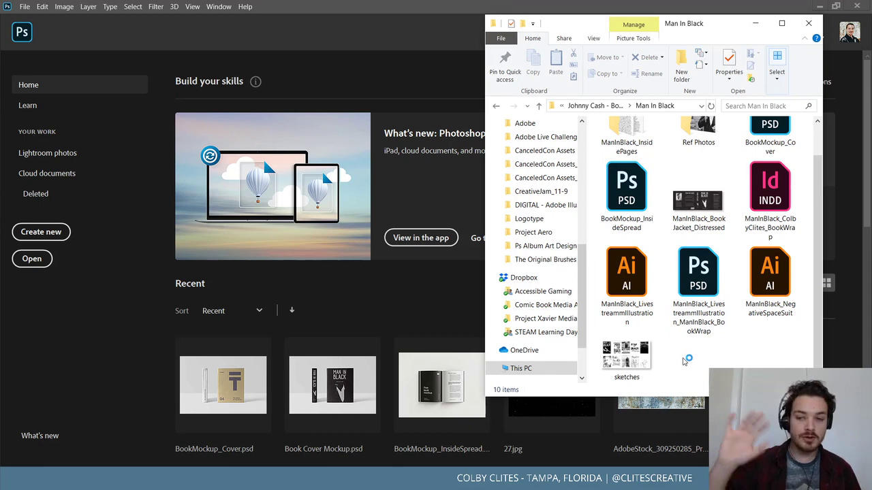
double_click(698, 272)
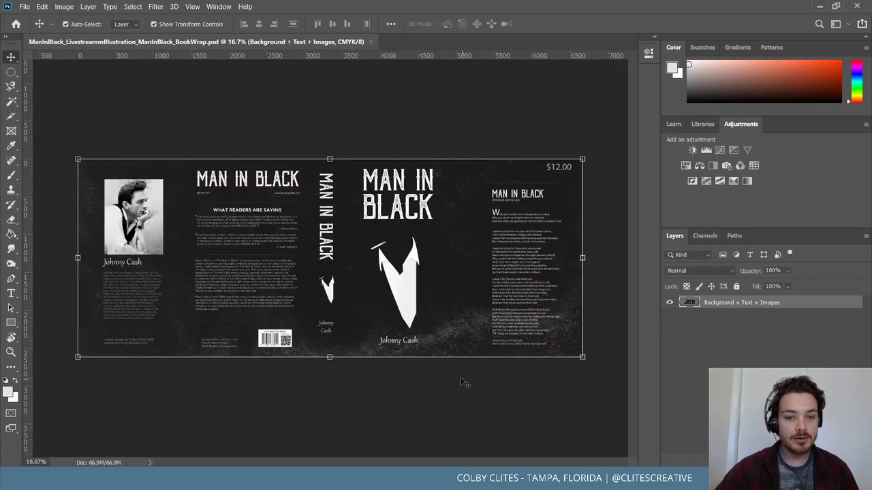
left_click(461, 382)
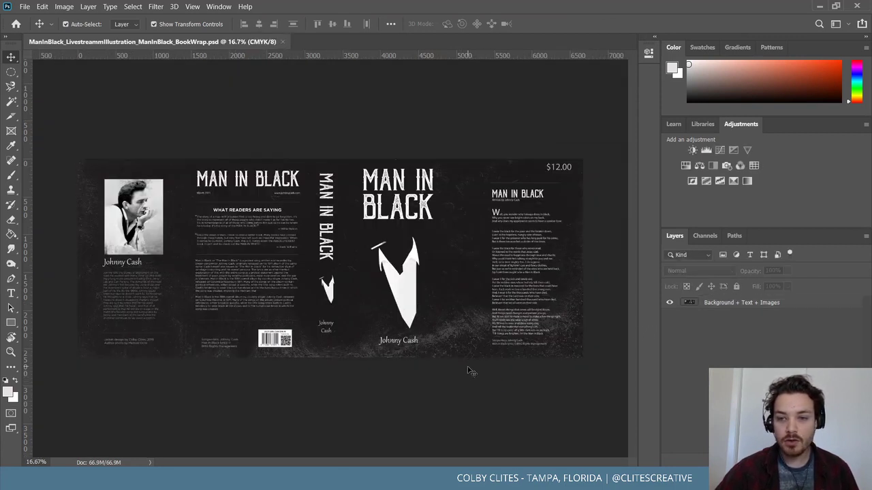
left_click_drag(762, 229, 754, 367)
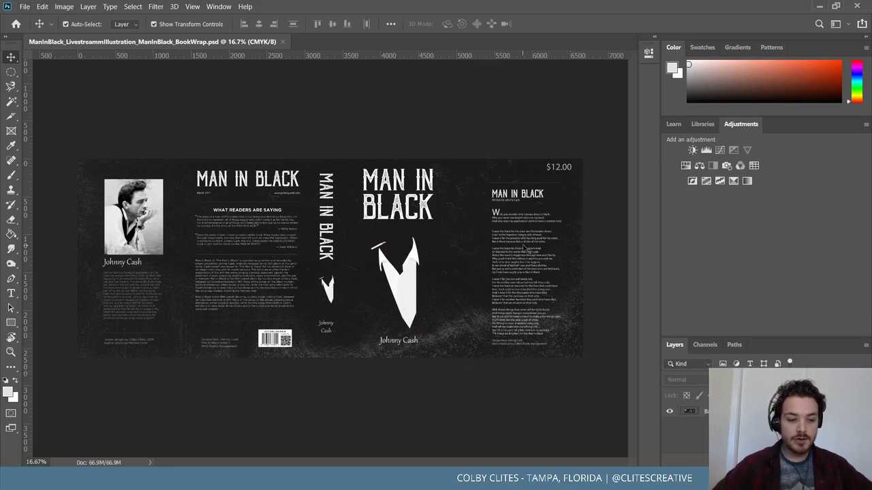
Examine the distressed spine title, the small spine illustration and the dust texture up close at 100%
key("ctrl+plus")
key("ctrl+plus")
key("ctrl+plus")
key("ctrl+plus")
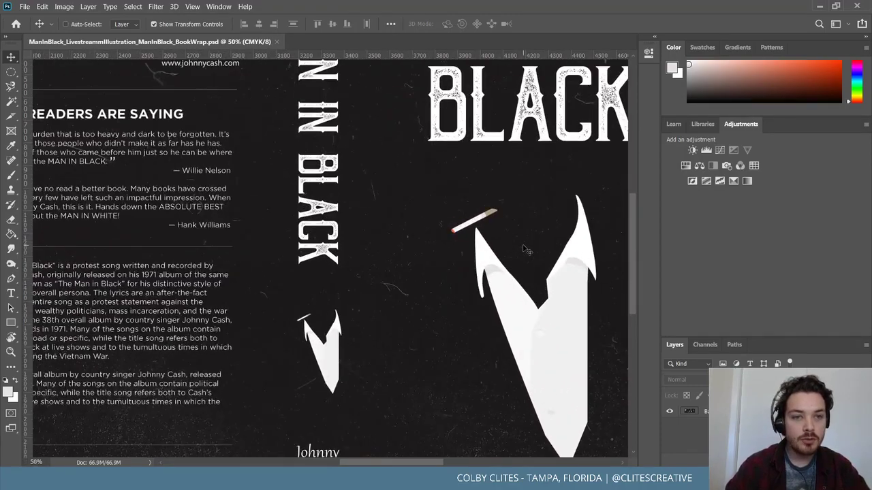
key("ctrl+plus")
key("ctrl+plus")
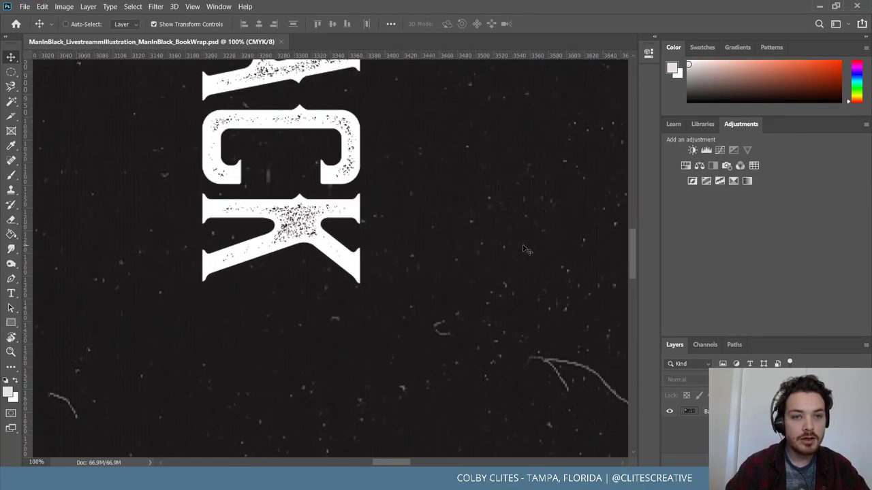
key("ctrl+minus")
key("ctrl+minus")
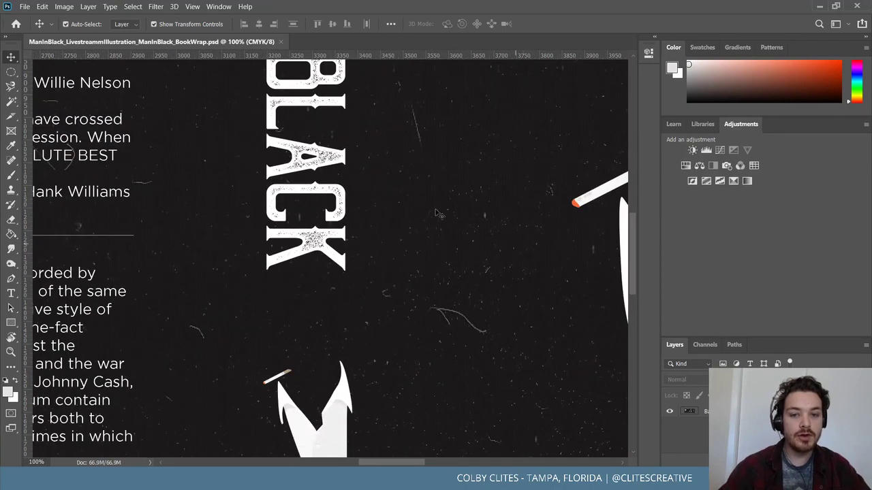
scroll(477, 258, "down", 5)
scroll(514, 286, "up", 1)
scroll(515, 286, "up", 1)
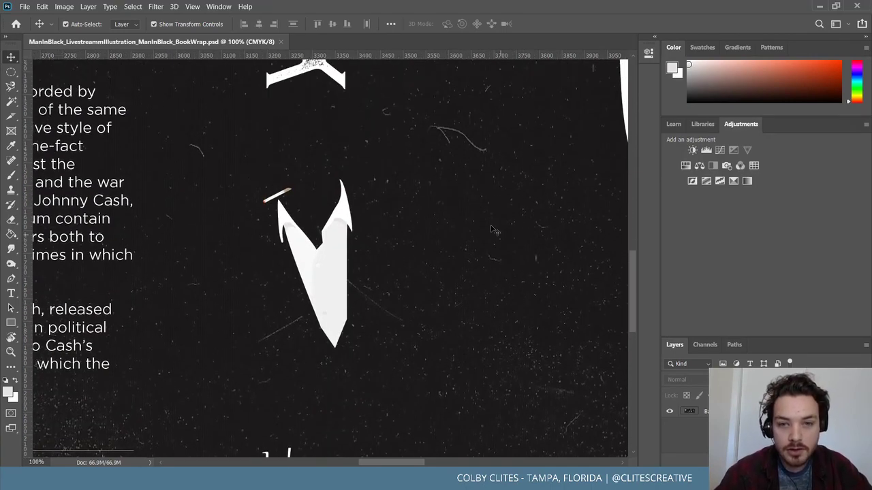
scroll(462, 271, "down", 8)
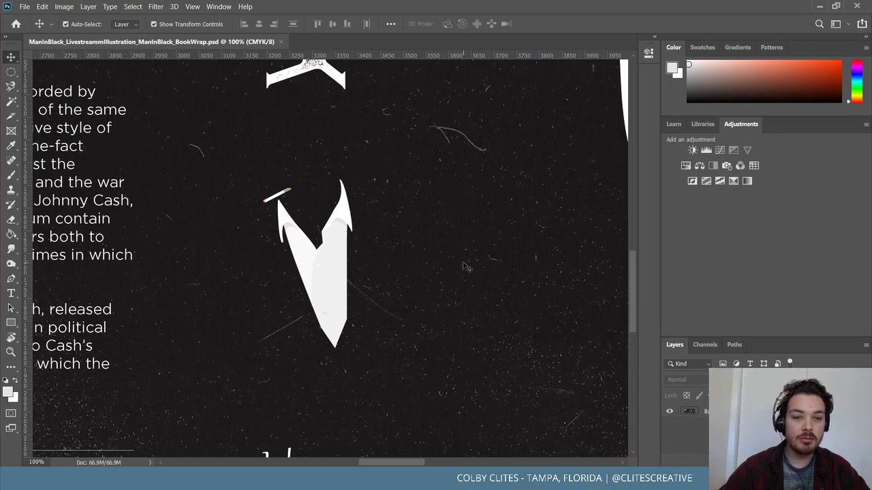
Inspect the back cover at 100%, from the songwriter credits and barcode up to the reader quotes and title
scroll(462, 271, "left", 10)
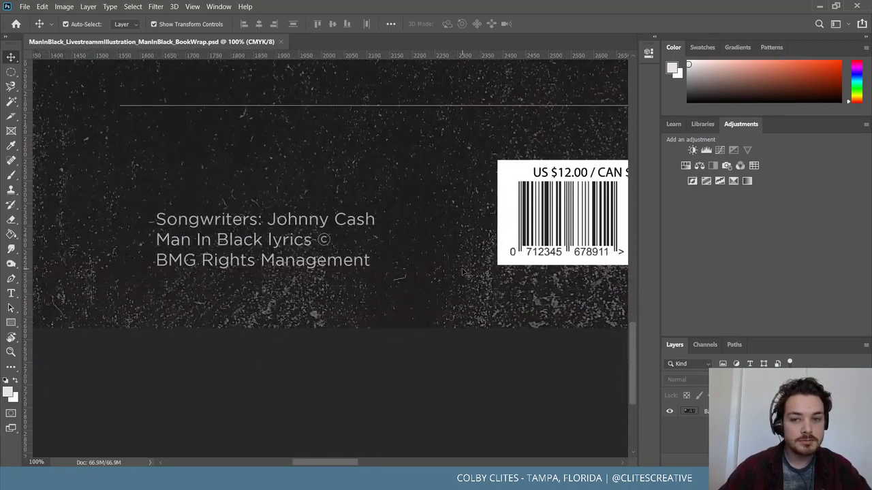
scroll(462, 271, "right", 2)
scroll(462, 272, "up", 12)
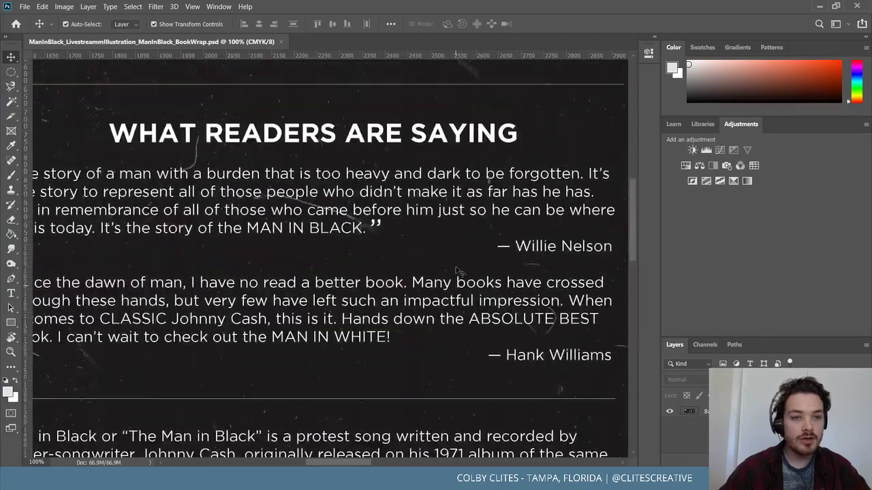
scroll(456, 270, "up", 3)
scroll(453, 272, "right", 6)
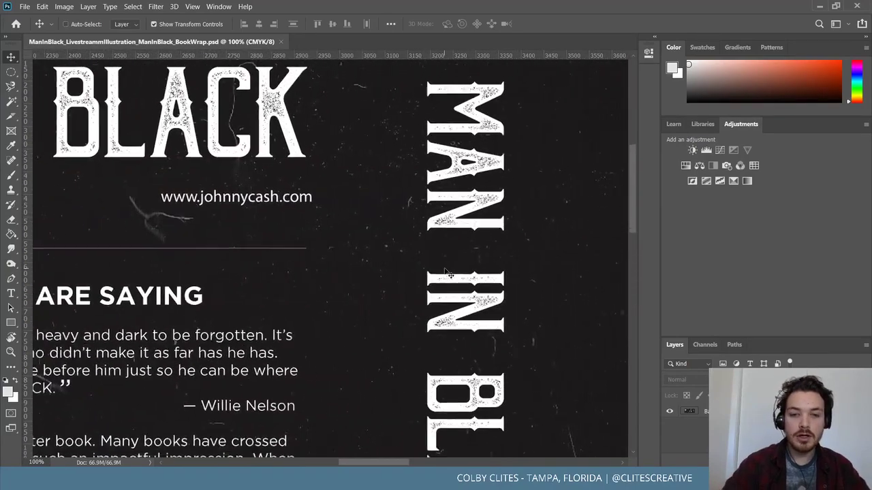
Review the front cover title and collar illustration, the lyrics flap and the author photo flap at a lower zoom
key("ctrl+minus")
scroll(408, 299, "right", 7)
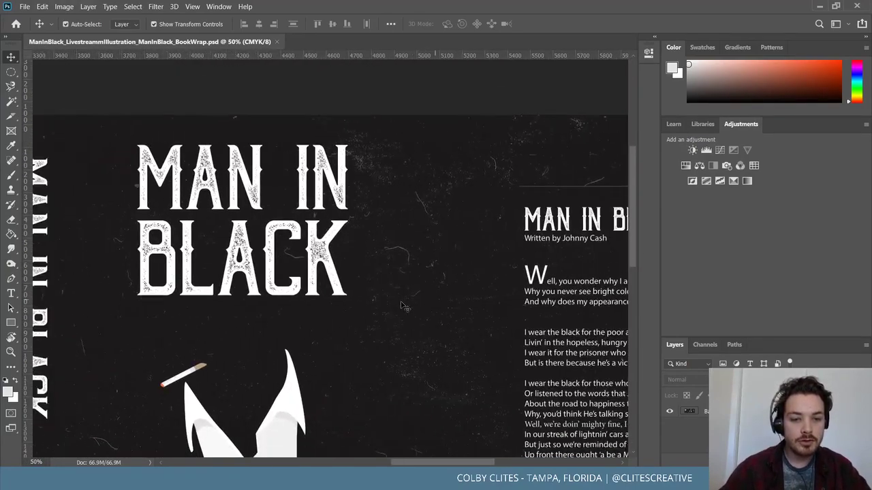
scroll(402, 306, "down", 2)
scroll(361, 324, "right", 2)
scroll(331, 334, "left", 6)
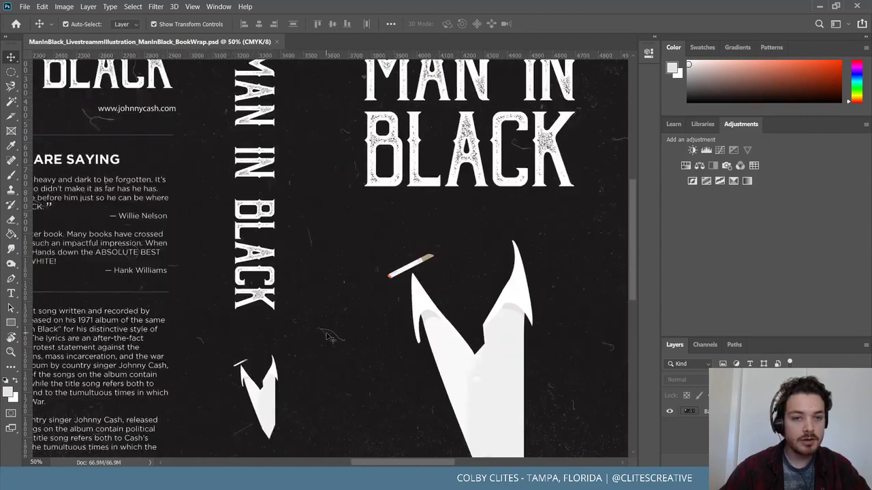
scroll(330, 336, "left", 12)
scroll(264, 81, "up", 1)
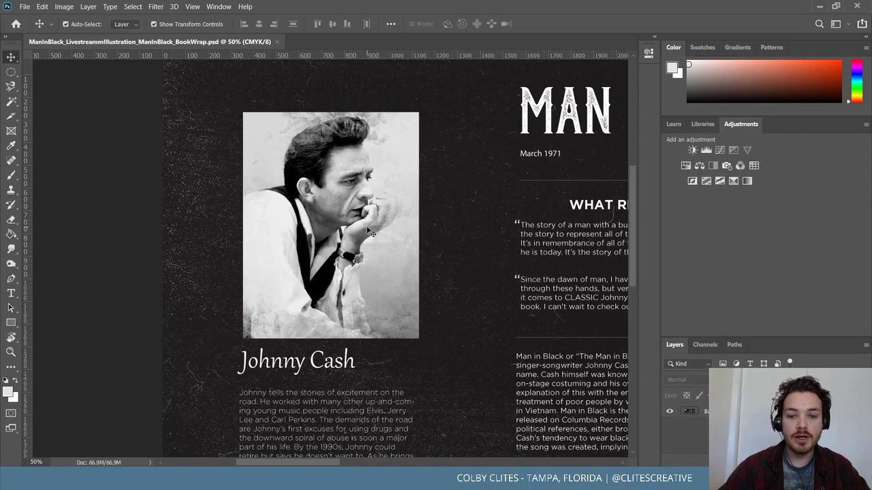
scroll(368, 232, "down", 2)
scroll(368, 232, "right", 1)
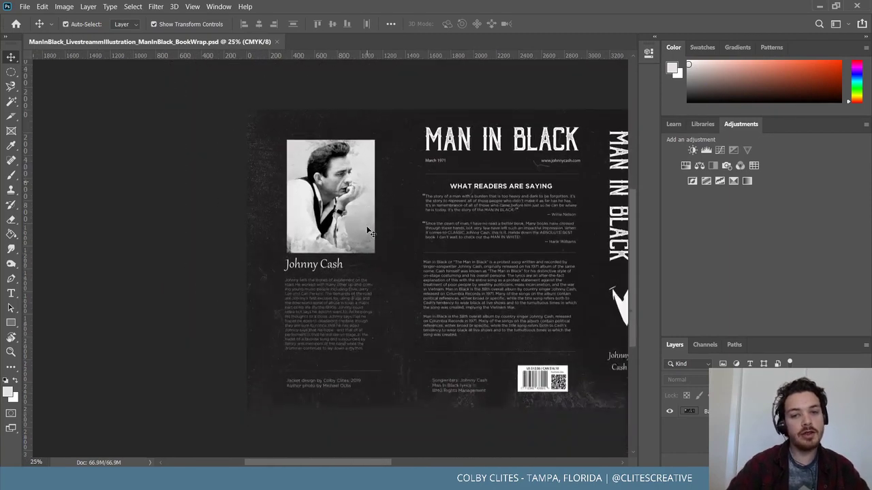
Review the jacket from the author flap across to the front cover, ending with the full wrap fitted in view
scroll(368, 231, "left", 2)
scroll(367, 230, "down", 2)
scroll(368, 232, "right", 5)
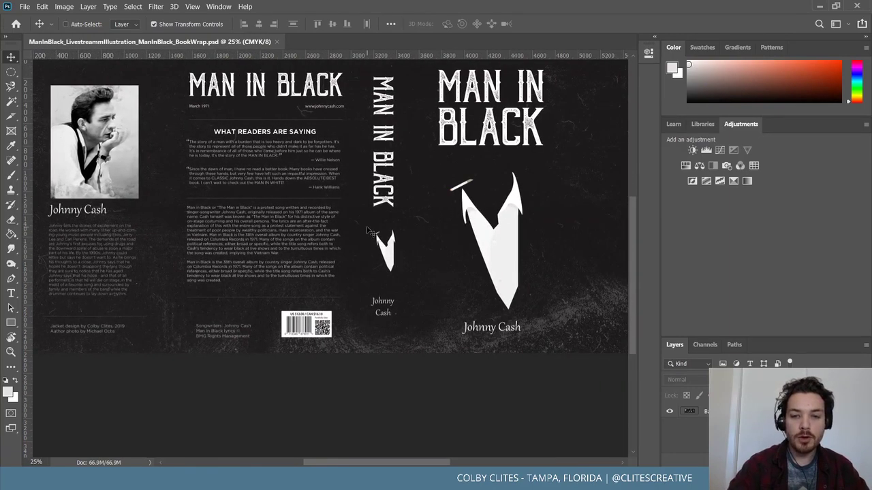
key("ctrl+0")
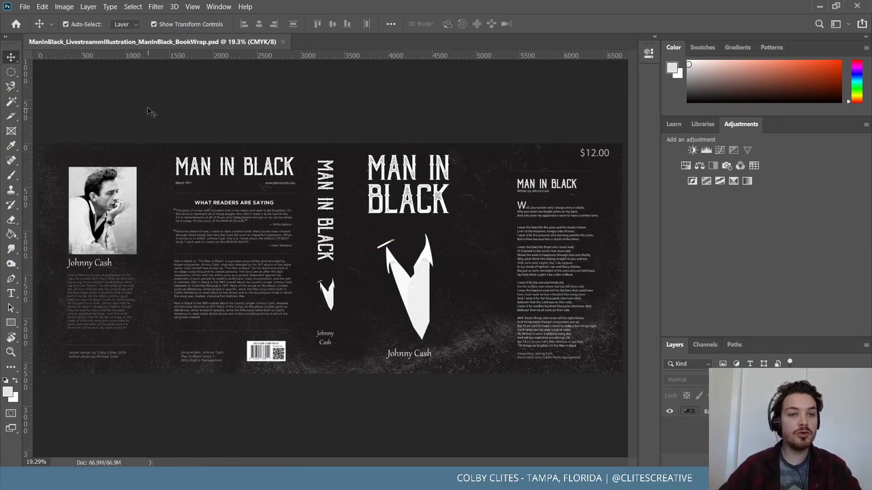
With the Brush tool, look through the presets in the Special Effects, General Brushes and Dry Media Brushes groups
key("b")
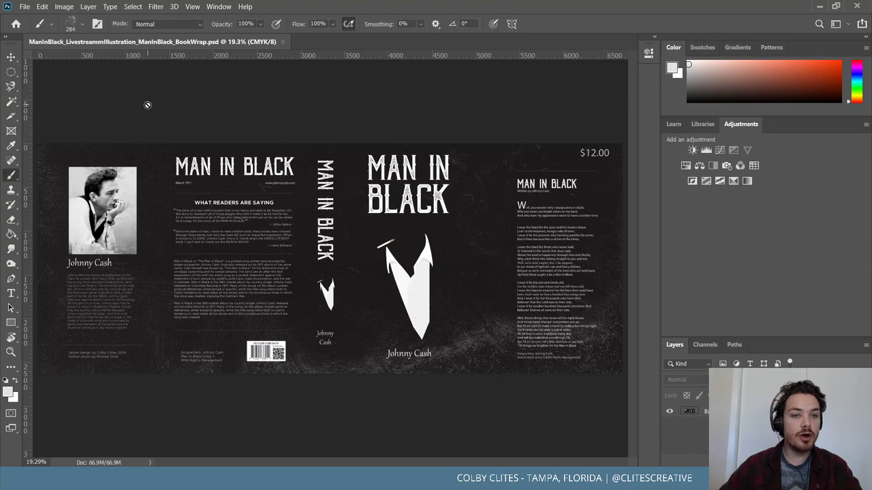
left_click(80, 26)
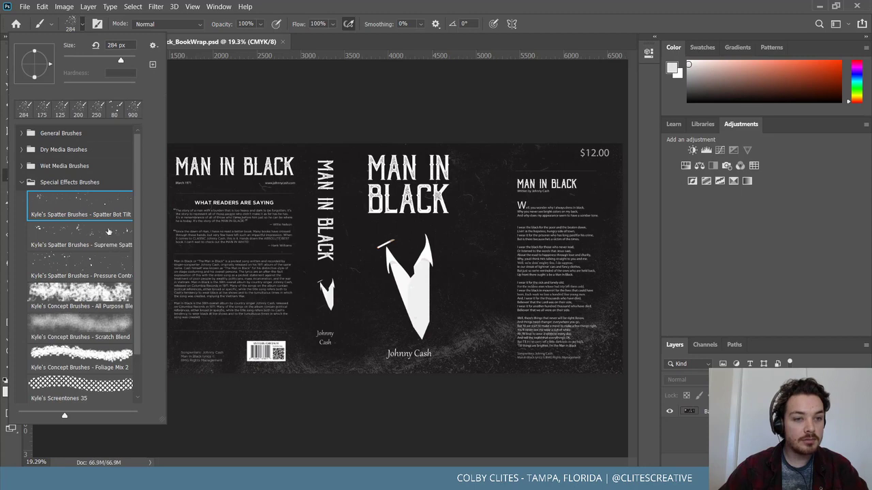
scroll(105, 217, "down", 2)
scroll(106, 217, "up", 2)
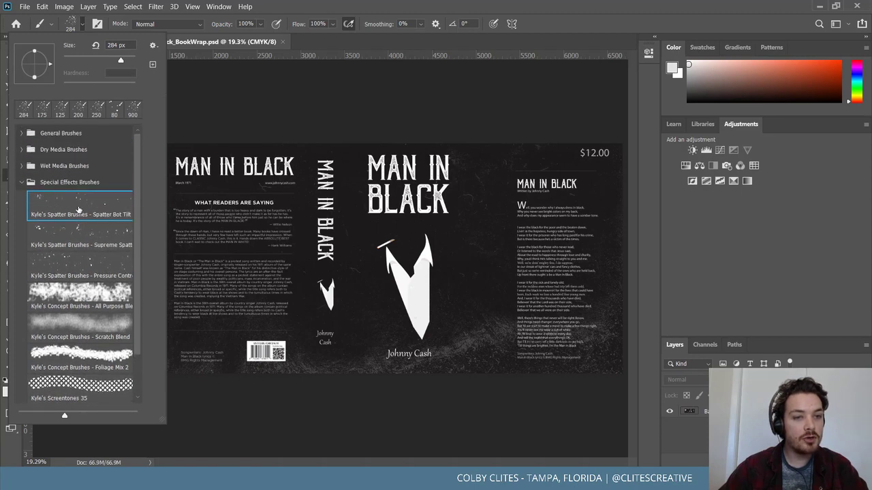
scroll(56, 170, "down", 1)
scroll(35, 155, "up", 1)
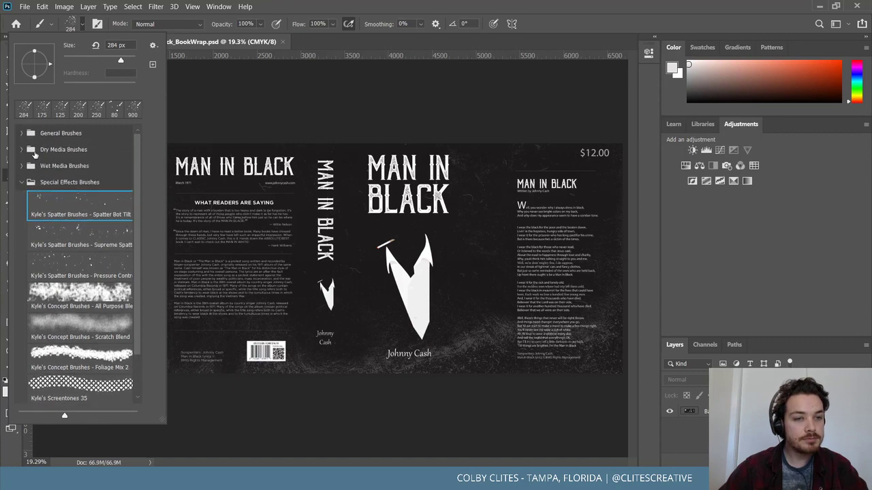
left_click(20, 133)
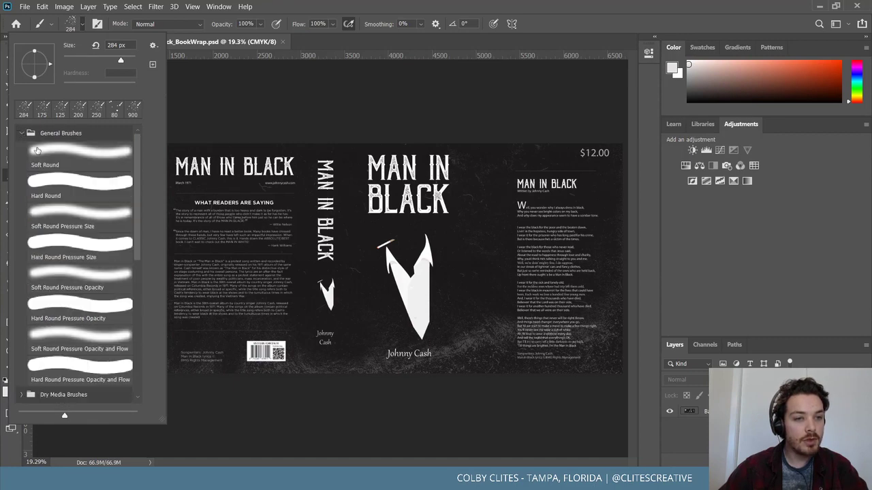
scroll(37, 150, "down", 2)
scroll(31, 147, "up", 2)
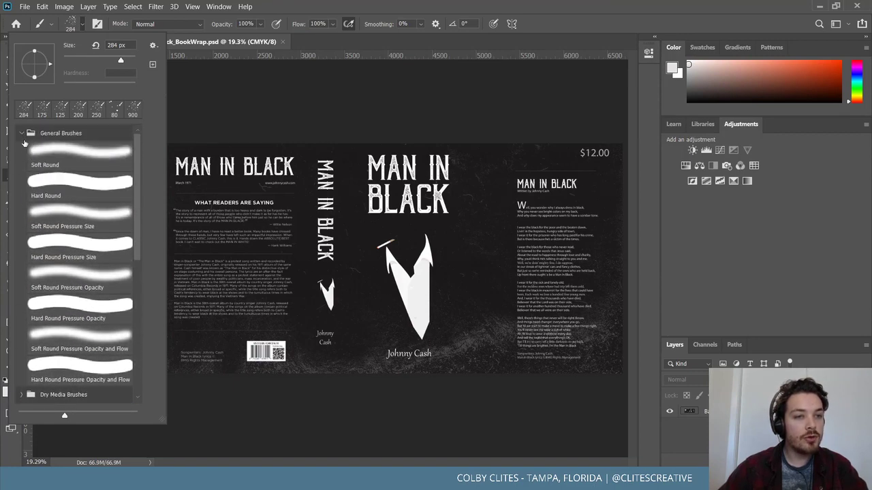
left_click(22, 134)
left_click(20, 150)
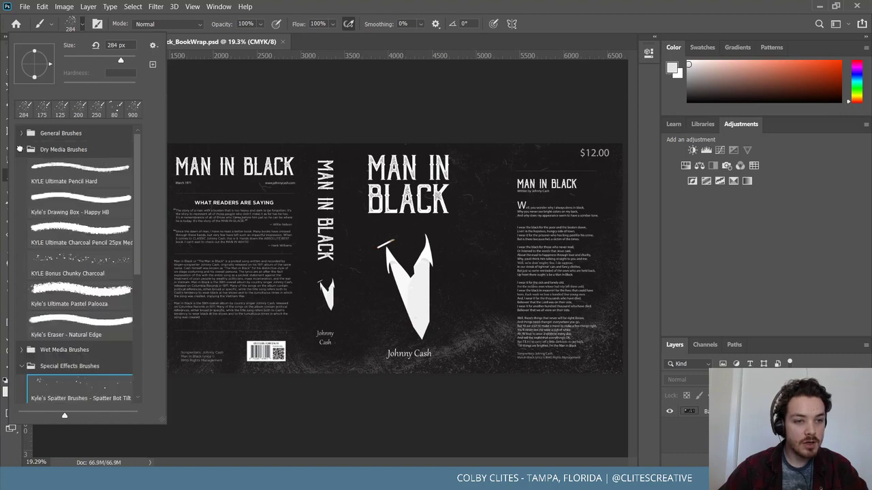
left_click(19, 149)
left_click(20, 149)
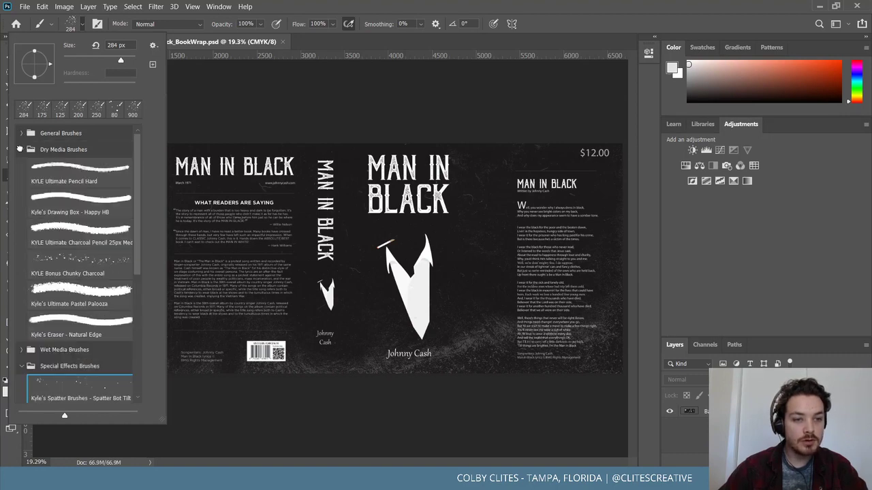
left_click(21, 149)
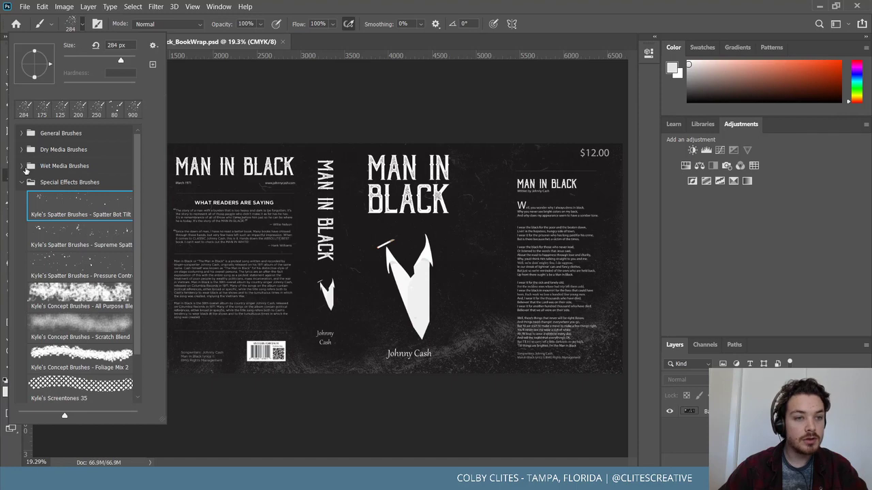
Look through the Wet Media Brushes group and the sweiler_adobecreateset_dec2019 brush set, collapsing both groups again
left_click(22, 165)
scroll(35, 192, "down", 3)
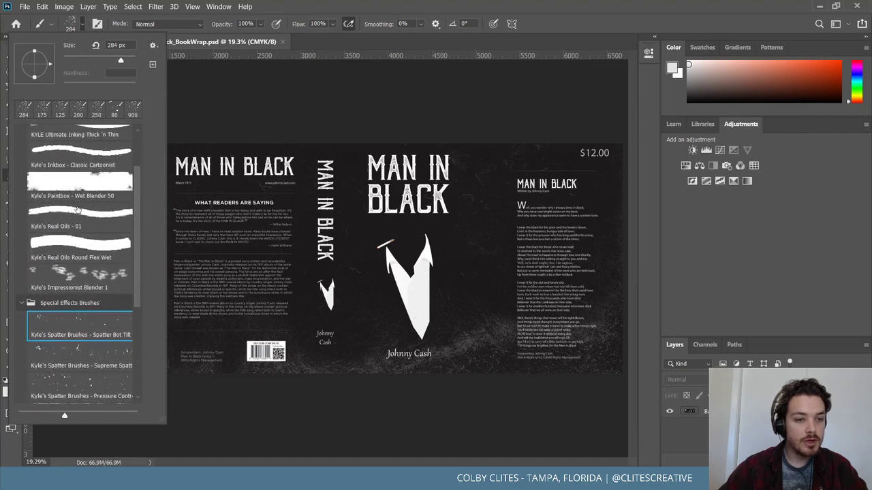
scroll(35, 192, "up", 3)
left_click(22, 166)
scroll(61, 197, "down", 3)
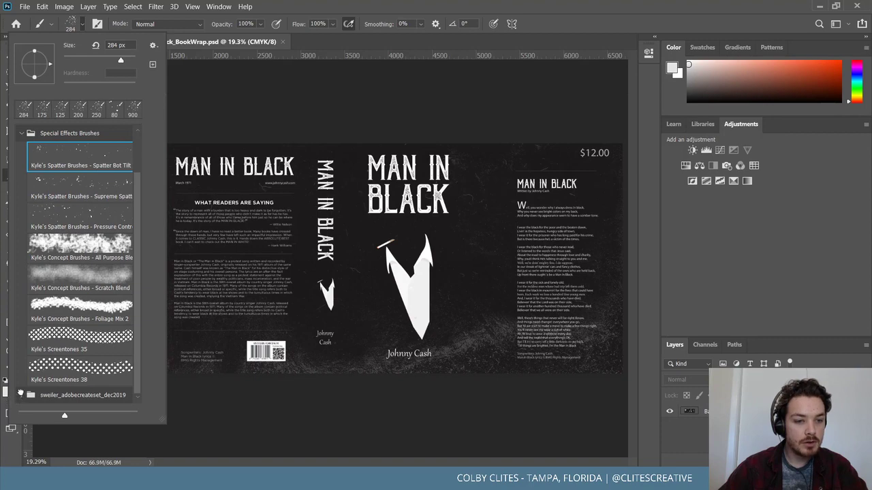
left_click(21, 393)
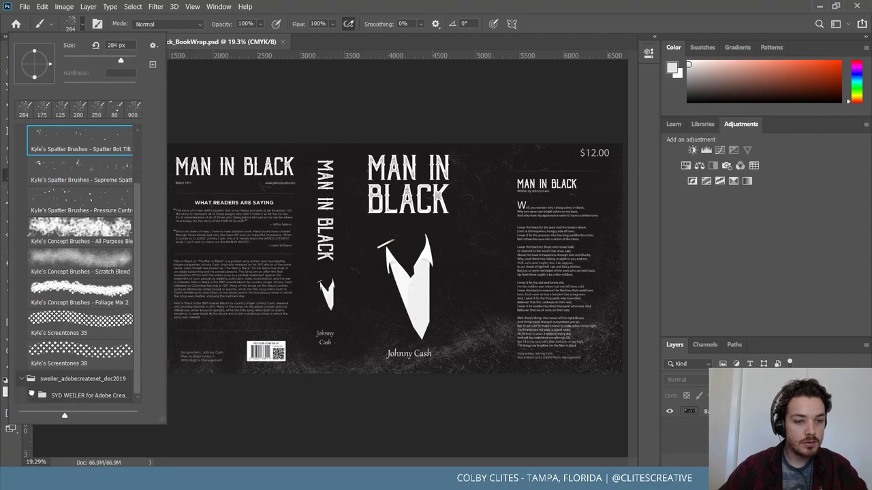
left_click(31, 394)
scroll(73, 359, "down", 5)
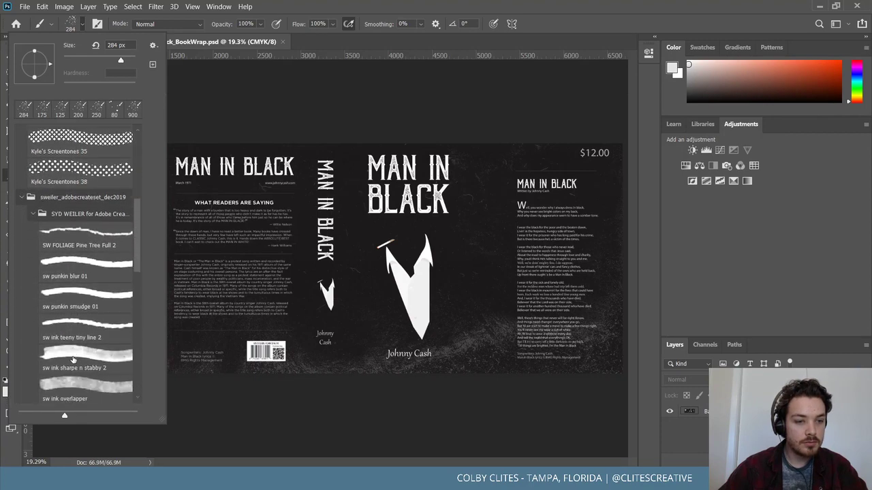
scroll(72, 360, "down", 2)
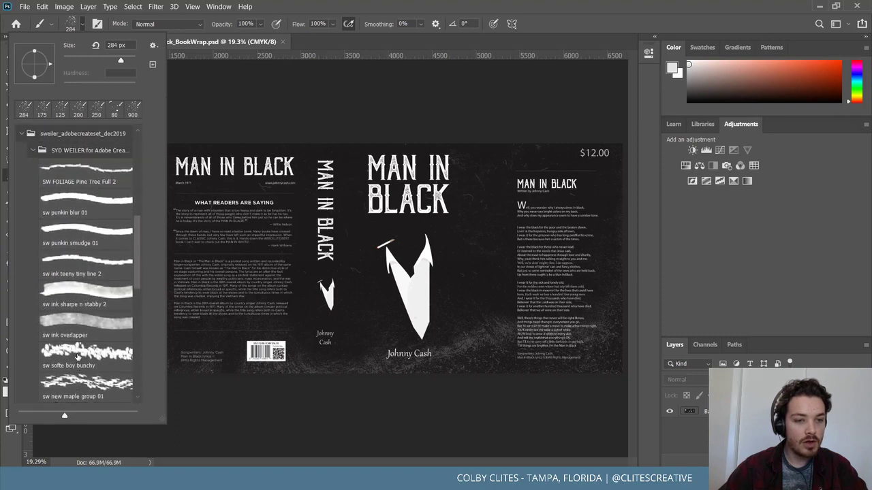
scroll(77, 356, "up", 5)
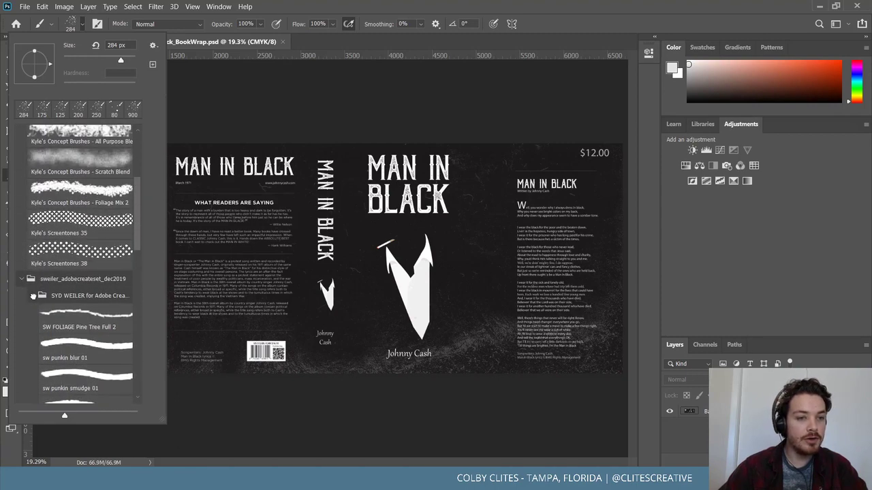
left_click(32, 296)
left_click(21, 380)
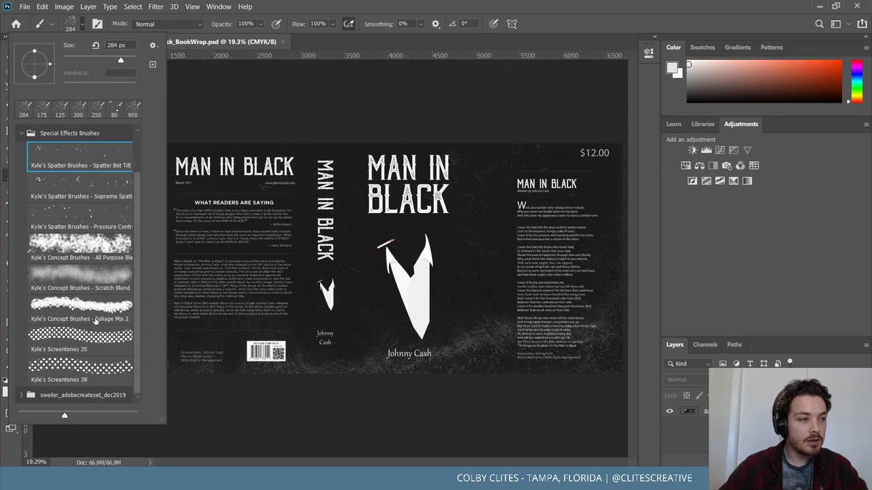
Choose the Kyle's Spatter Brushes - Spatter Bot Tilt preset and add a new empty layer above the jacket artwork
left_click(85, 165)
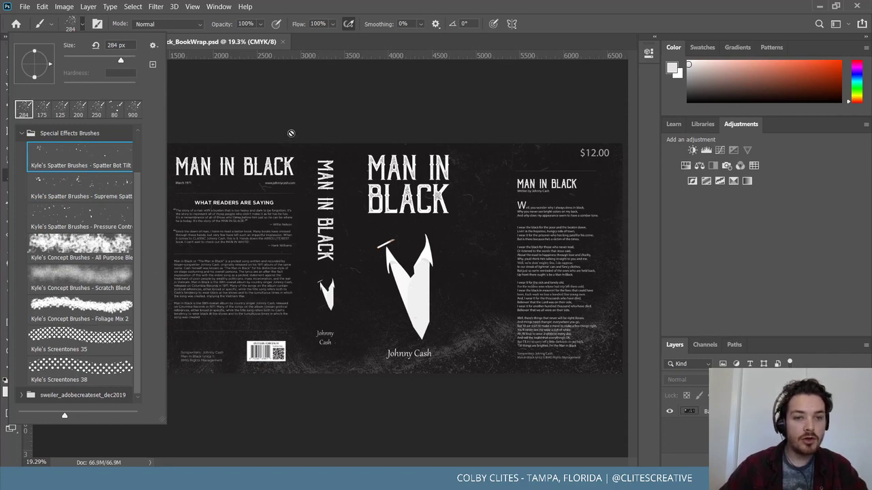
left_click(328, 131)
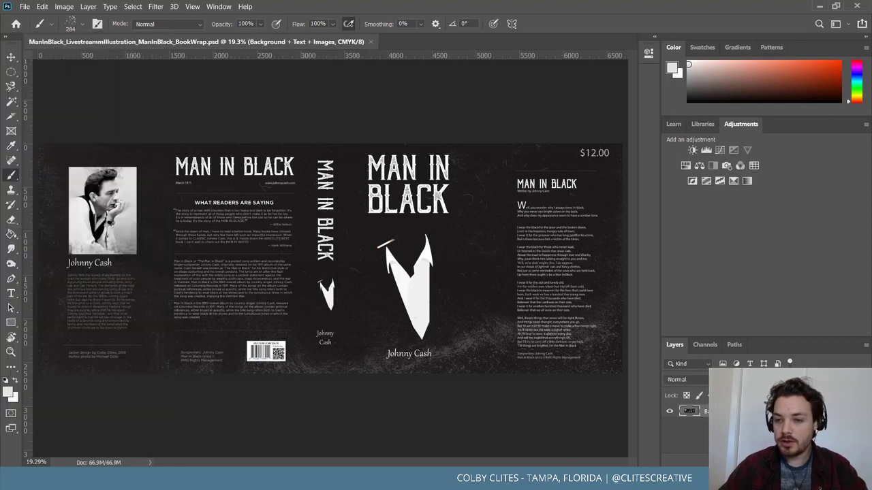
key("ctrl+shift+alt+n")
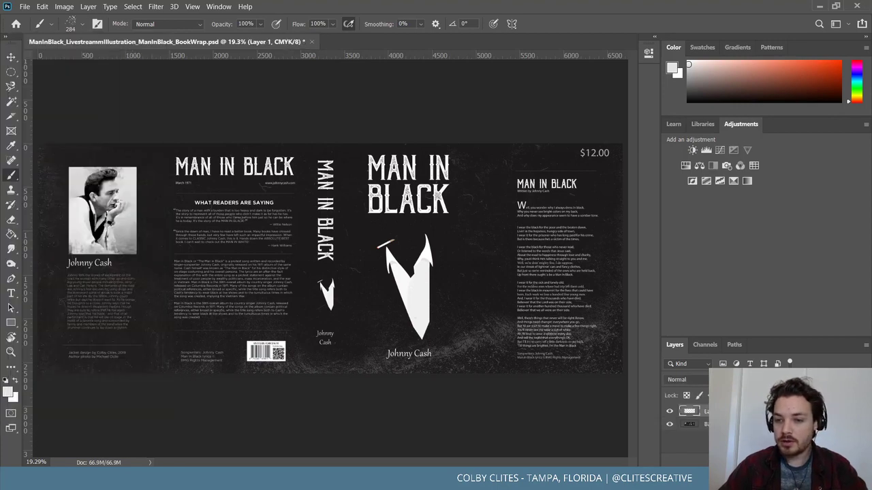
Sample a light grey from the background of the author photo as the foreground colour for painting
left_click(10, 58)
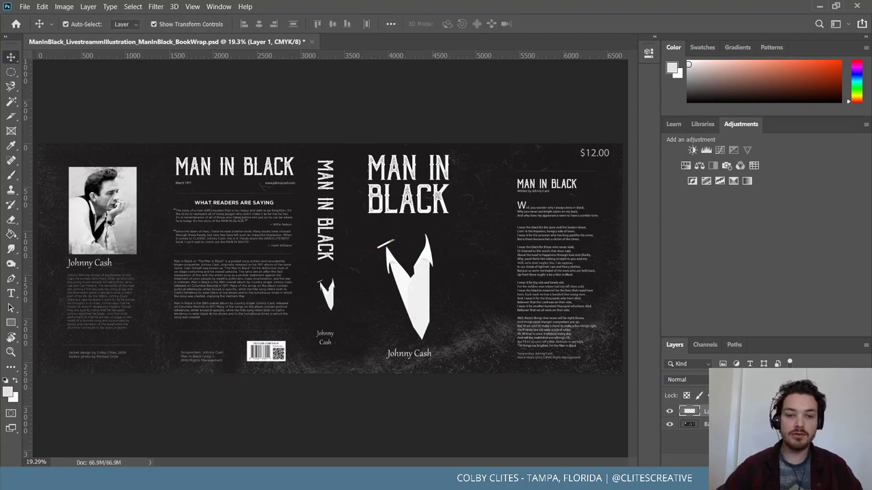
key("b")
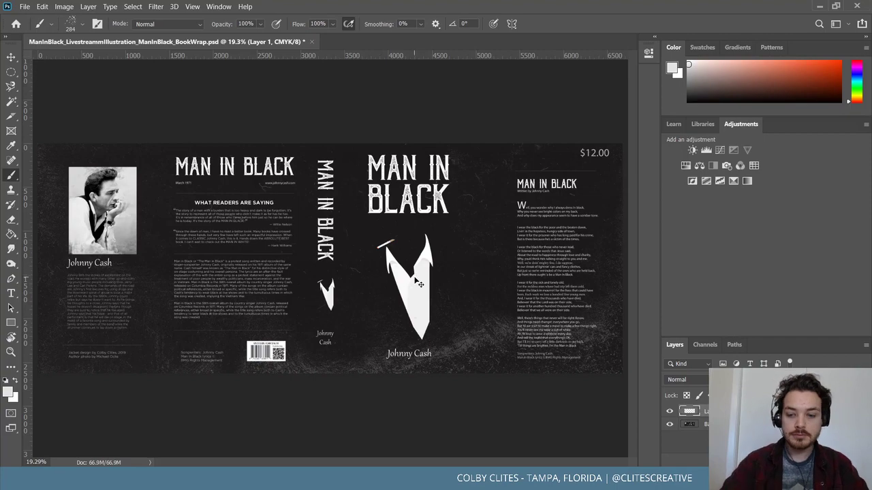
scroll(419, 285, "up", 2)
scroll(414, 276, "left", 2)
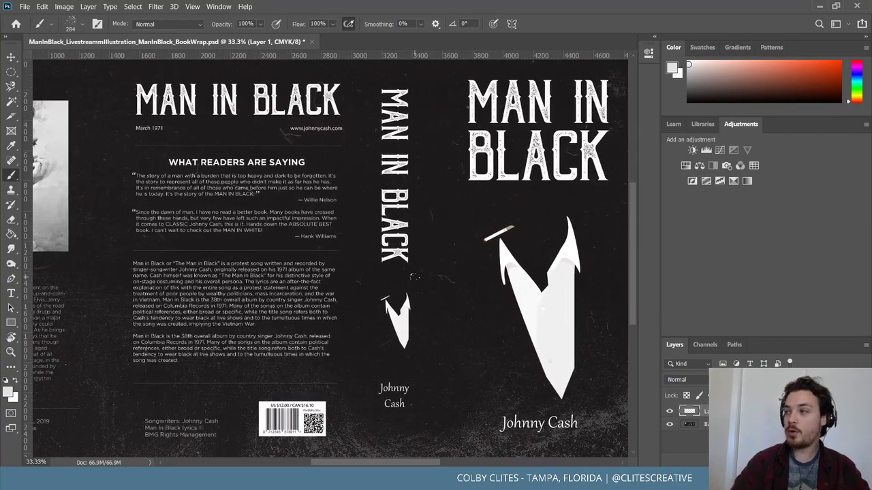
scroll(413, 275, "left", 5)
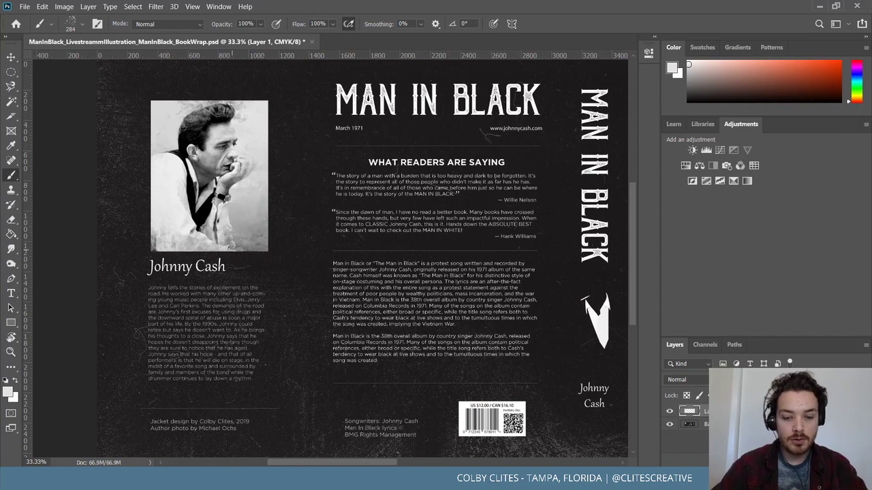
key("i")
left_click(258, 121)
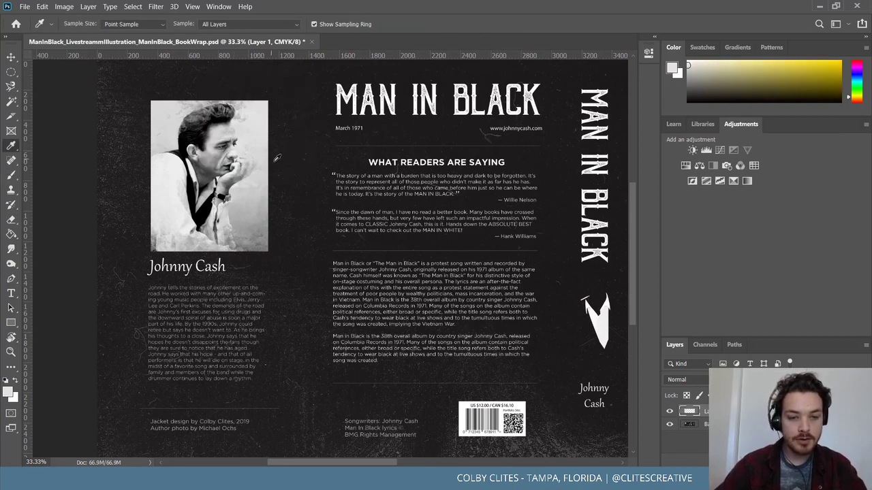
Enlarge the Spatter Bot Tilt brush to 700 px and paint test spatters around the author photo and biography
key("b")
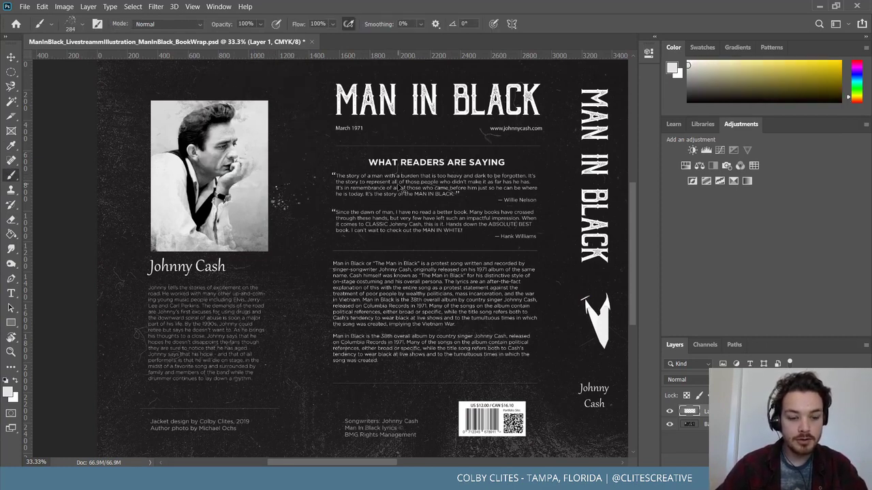
key("bracketright")
key("bracketright")
key("bracketright")
key("bracketright")
key("bracketright")
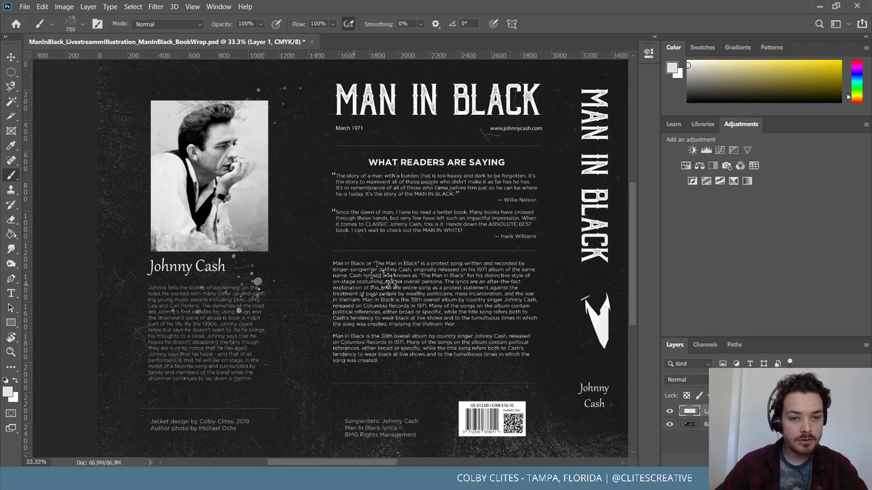
key("ctrl+plus")
key("ctrl+plus")
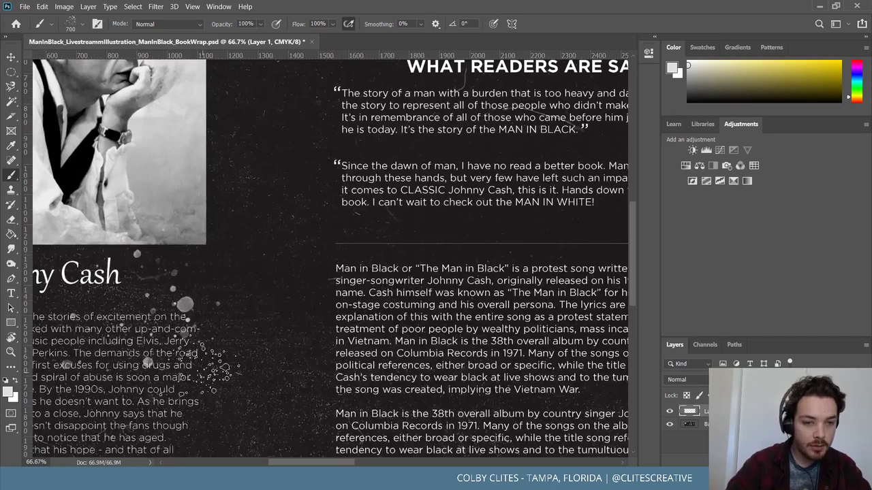
Try the 284 px Kyle's Spatter Brushes - Supreme Spatter preset between the author photo and back cover text, and undo the strokes
left_click(83, 25)
left_click(99, 196)
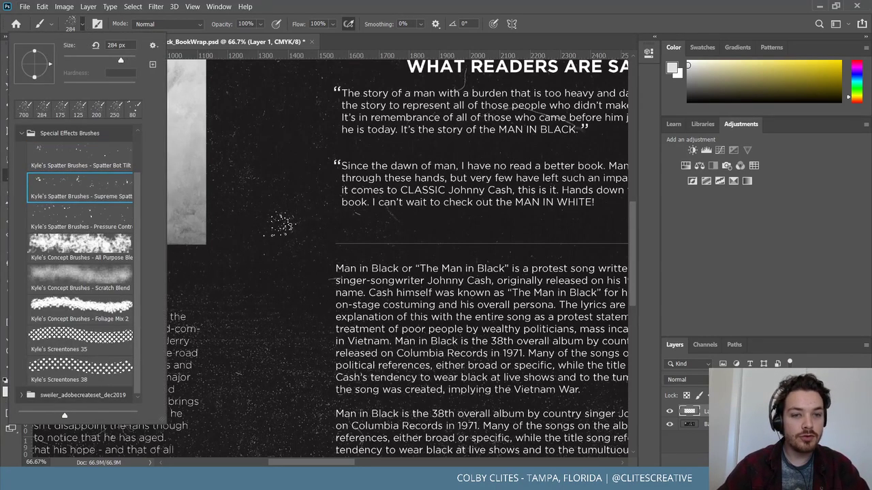
left_click(288, 223)
mouse_move(288, 222)
left_mouse_down()
mouse_move(307, 238)
mouse_move(266, 224)
mouse_move(272, 259)
left_mouse_up()
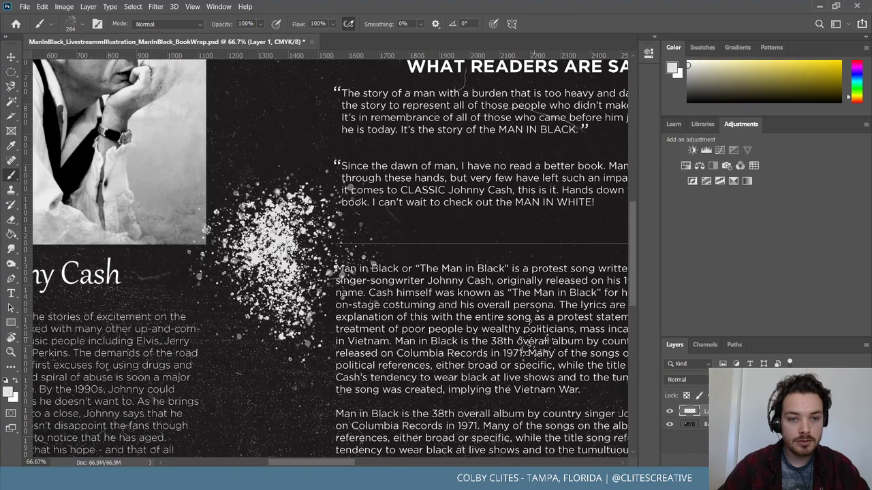
key("ctrl+z")
key("ctrl+z")
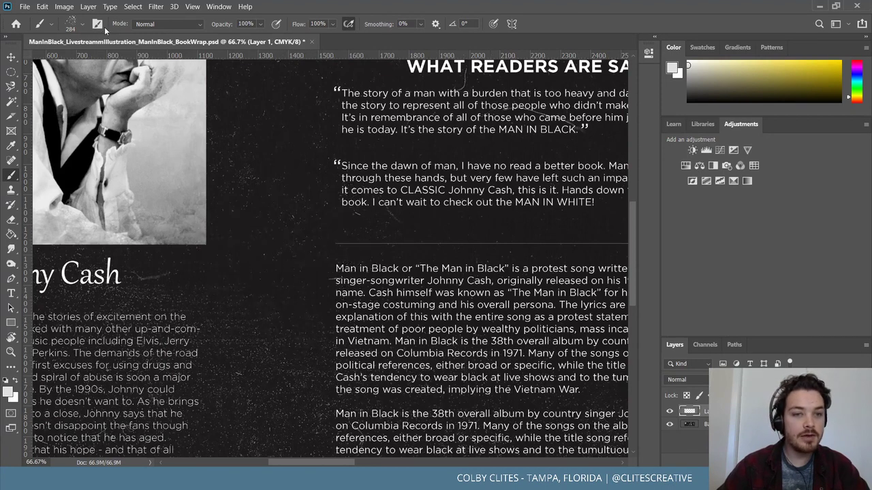
Try the 80 px Kyle's Spatter Brushes - Pressure Control preset beside the author photo and undo the test strokes
left_click(83, 25)
left_click(83, 219)
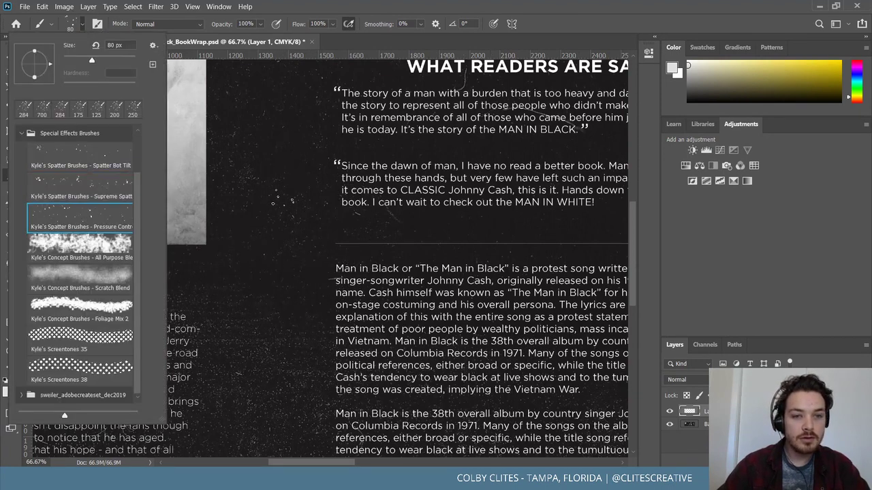
left_click(273, 218)
left_click(272, 218)
mouse_move(252, 293)
left_mouse_down()
mouse_move(327, 272)
mouse_move(220, 337)
left_mouse_up()
key("ctrl+z")
key("ctrl+z")
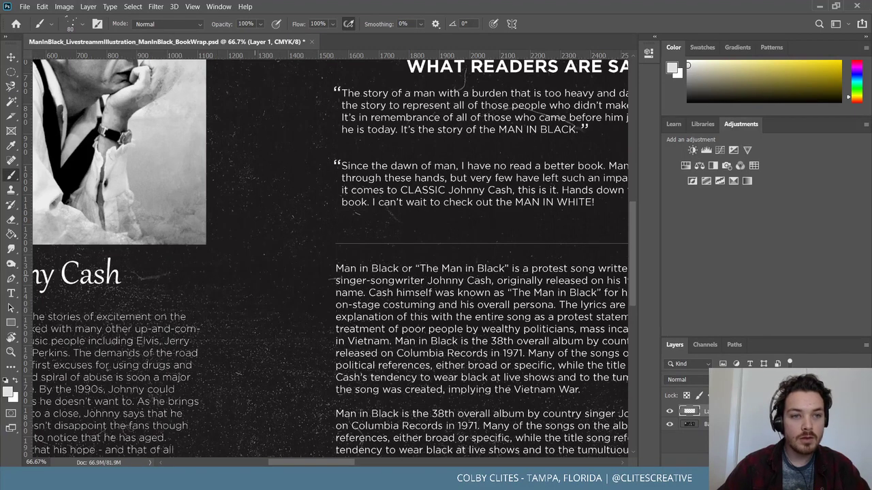
Try the 175 px Kyle's Concept Brushes - Scratch Blend preset beside the author photo and sample the dark jacket background
left_click(83, 25)
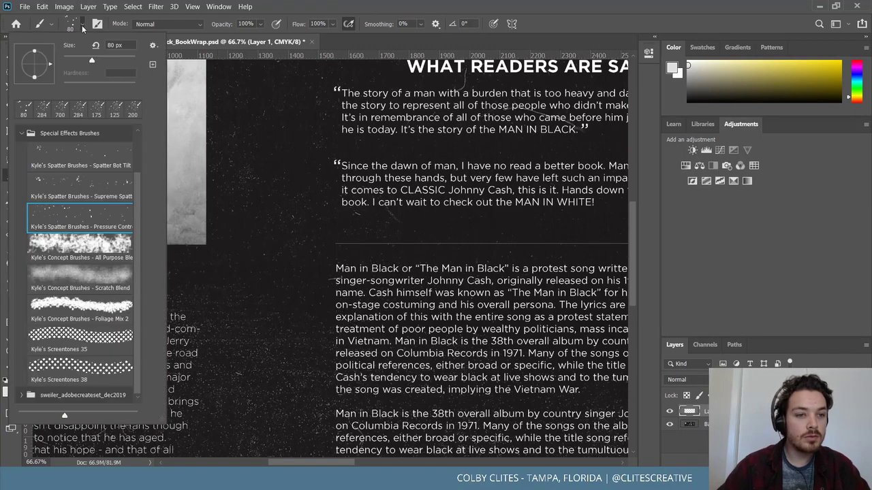
double_click(62, 279)
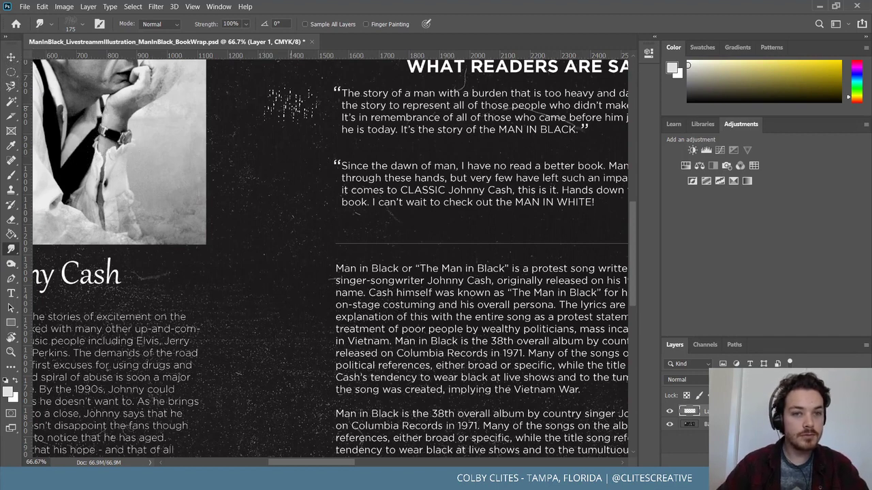
key("i")
left_click(275, 120)
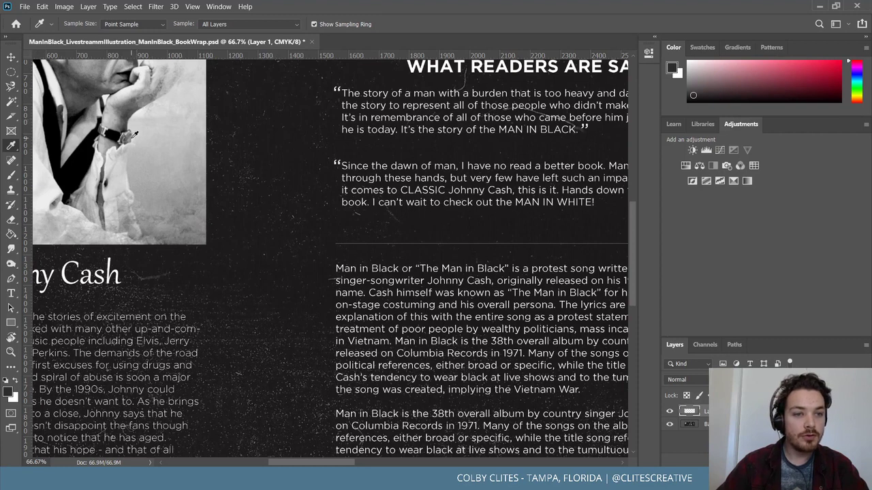
Sample a mid grey from the author photo, paint test spatters with the 80 px Pressure Control brush beside it, and undo them
left_click(133, 135)
key("b")
left_click_drag(271, 208, 279, 267)
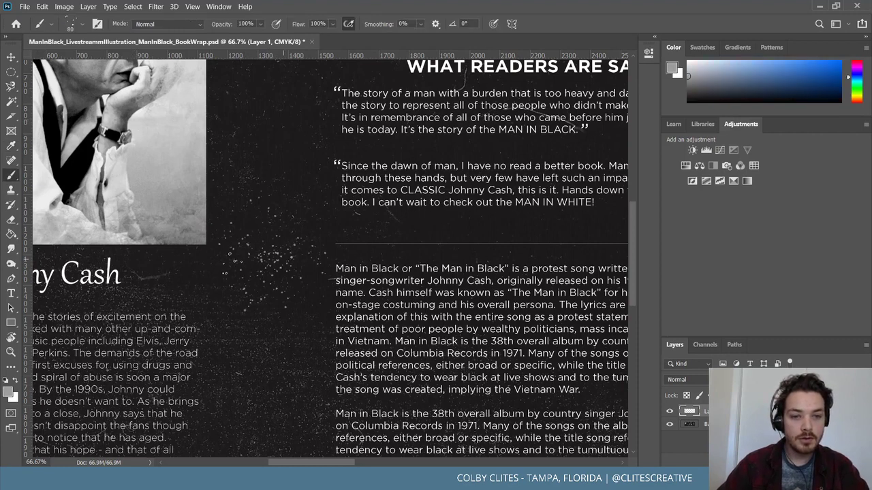
left_click_drag(230, 254, 294, 261)
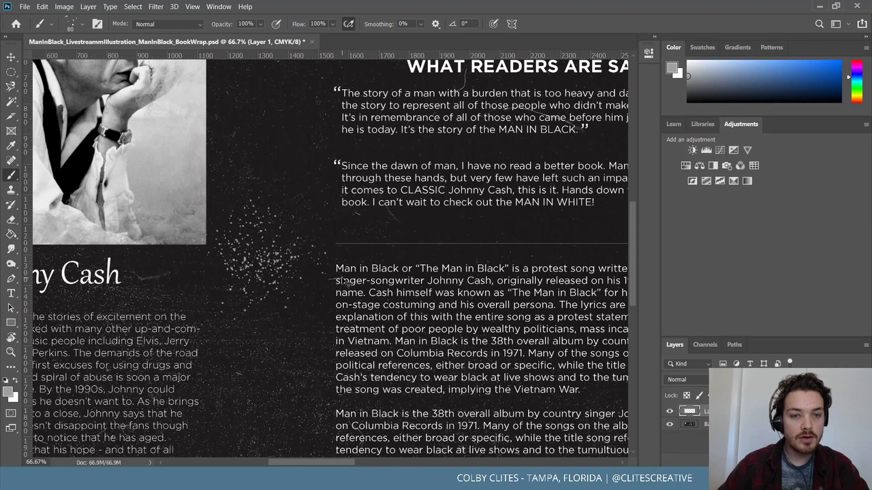
key("ctrl+z")
Try the Scratch Blend preset again with a short smudge stroke between the author photo and the reader quotes
left_click(82, 25)
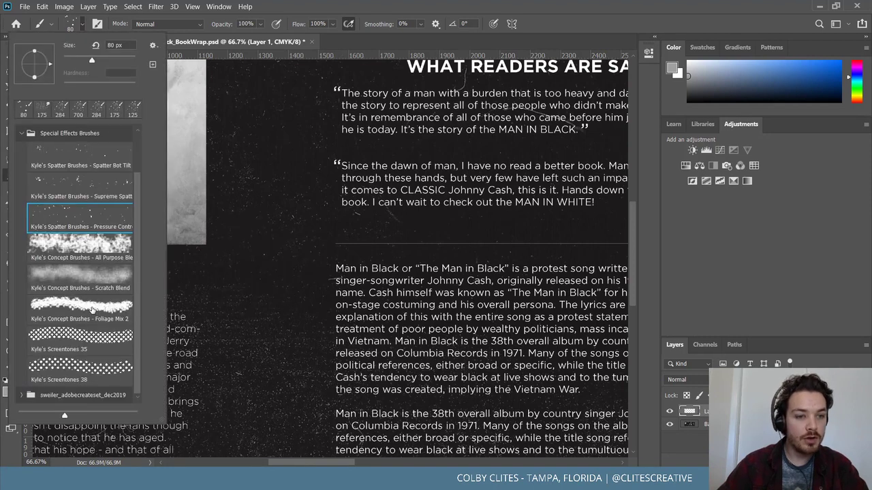
left_click(81, 279)
mouse_move(240, 242)
left_mouse_down()
mouse_move(283, 267)
mouse_move(205, 255)
mouse_move(239, 239)
mouse_move(269, 249)
left_mouse_up()
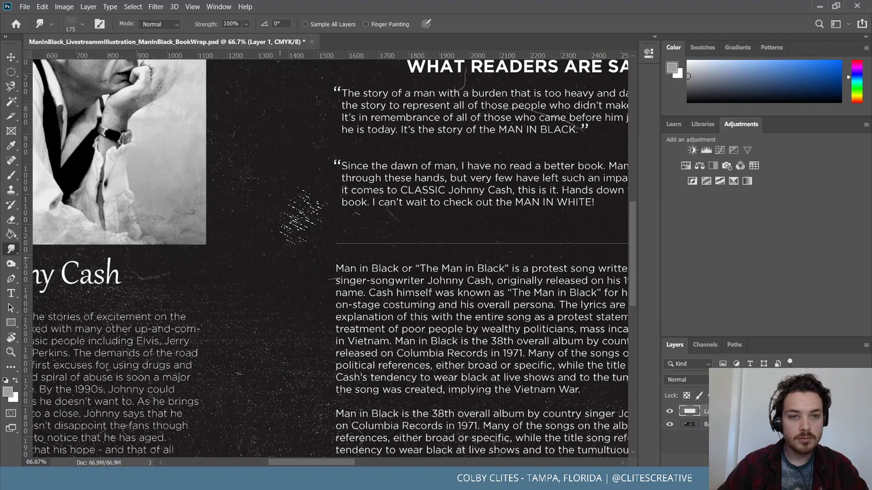
Sample a light grey from the author photo, try a brush stroke beside the photo, and undo it
key("i")
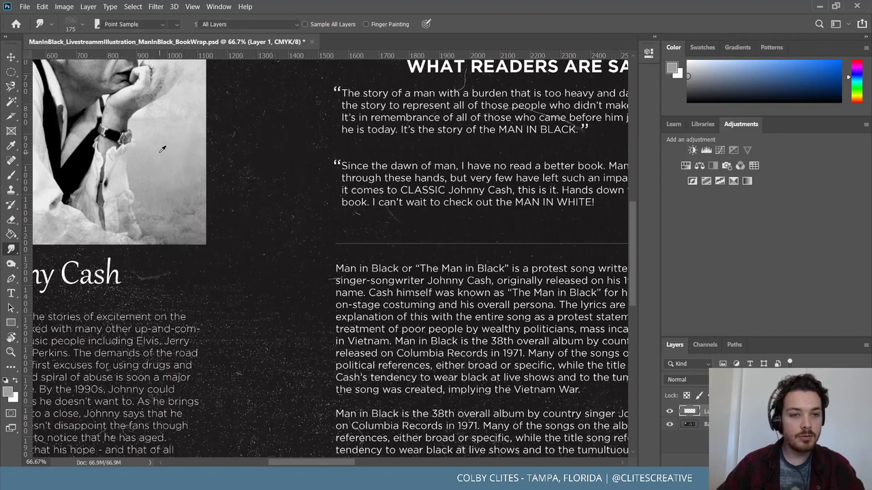
left_click(147, 109)
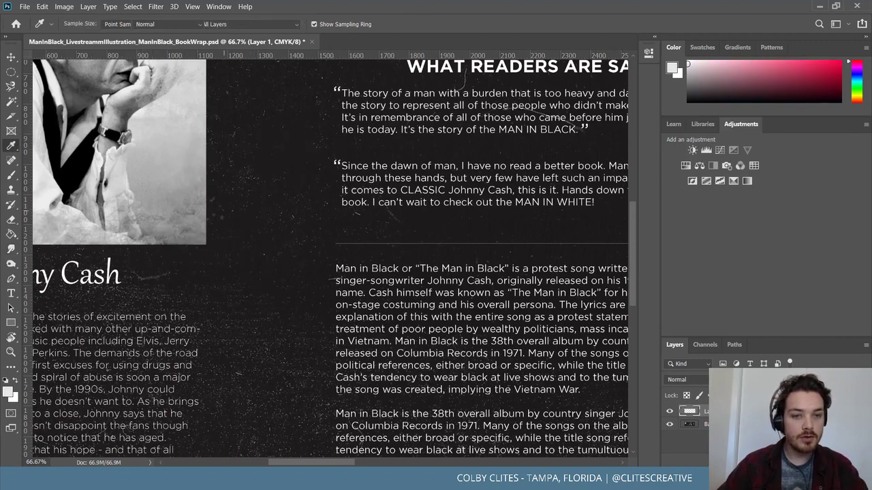
key("b")
mouse_move(238, 184)
left_mouse_down()
mouse_move(218, 218)
mouse_move(177, 204)
left_mouse_up()
key("ctrl+z")
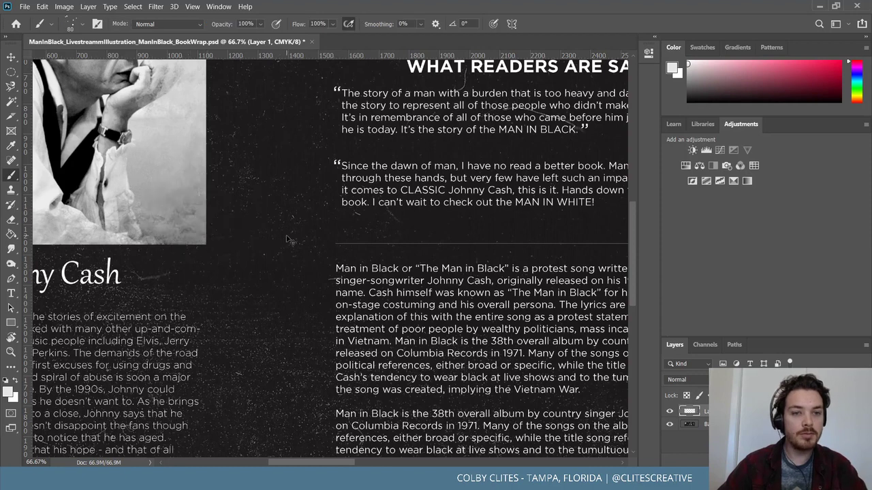
Try the 284 px Kyle's Spatter Brushes - Supreme Spatter preset between the author photo and the back cover text, and undo the strokes
left_click(81, 26)
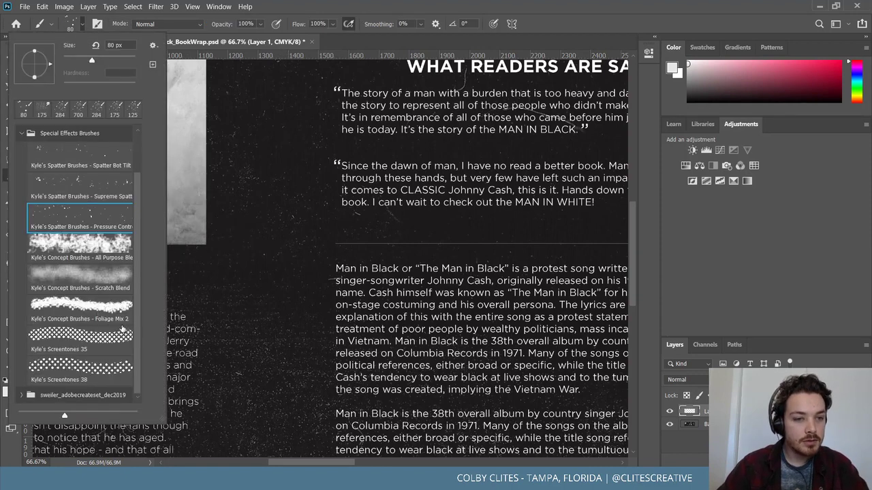
scroll(103, 337, "up", 2)
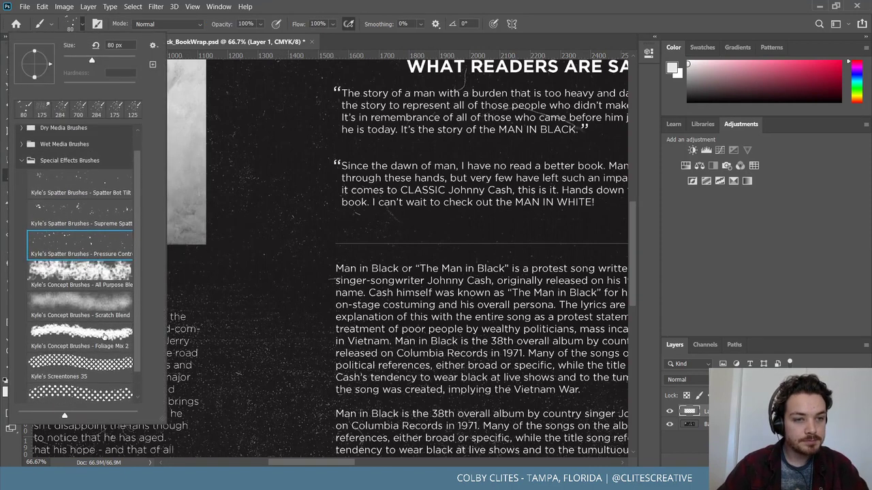
left_click(79, 216)
left_click(273, 229)
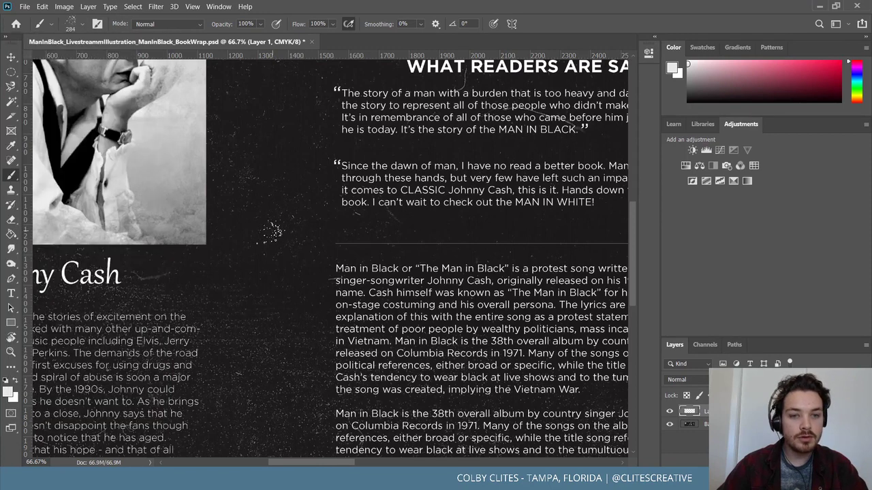
mouse_move(273, 229)
left_mouse_down()
mouse_move(229, 261)
mouse_move(286, 286)
left_mouse_up()
key("ctrl+z")
key("ctrl+z")
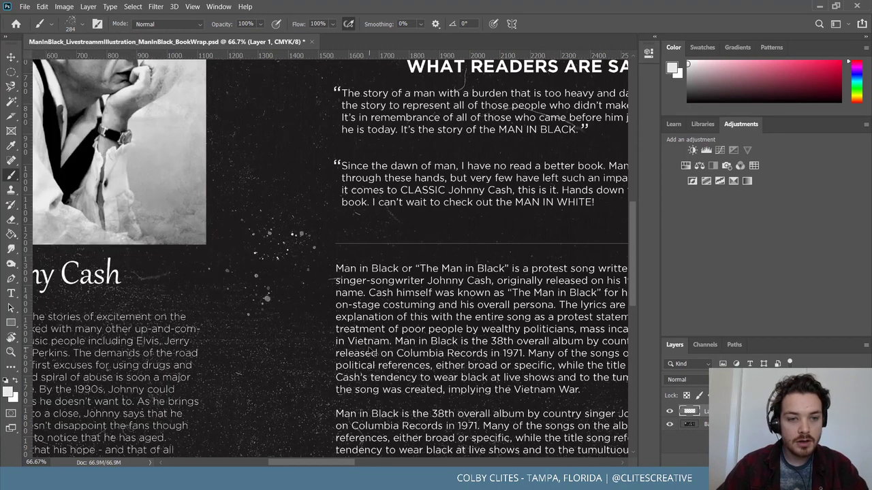
Switch to the 80 px Kyle's Spatter Brushes - Pressure Control preset, test one spatter beside the author photo, and undo it
left_click(83, 23)
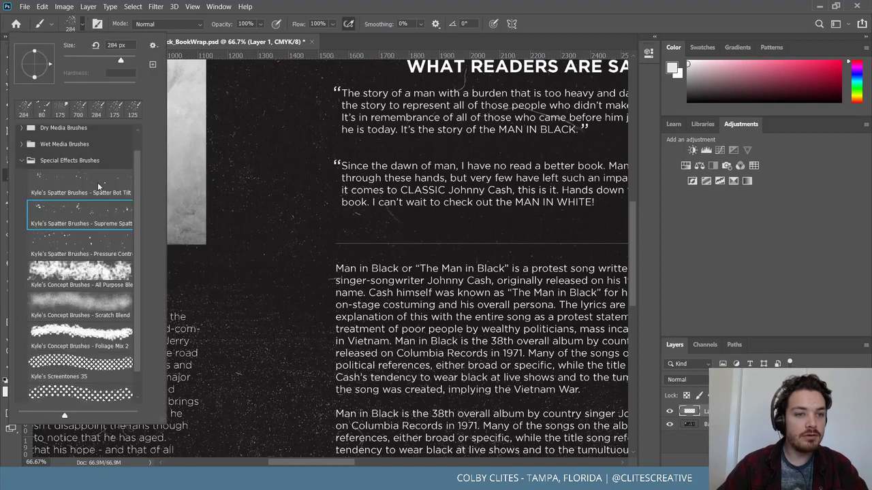
left_click(80, 240)
left_click(284, 228)
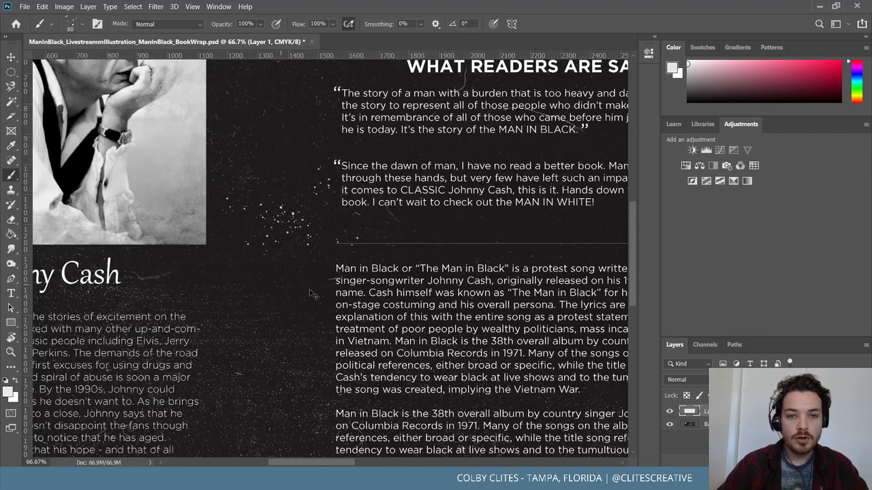
key("ctrl+z")
Reduce the Pressure Control brush to 45 px for spattering the front cover beside the title
scroll(286, 263, "up", 2)
scroll(286, 262, "up", 1)
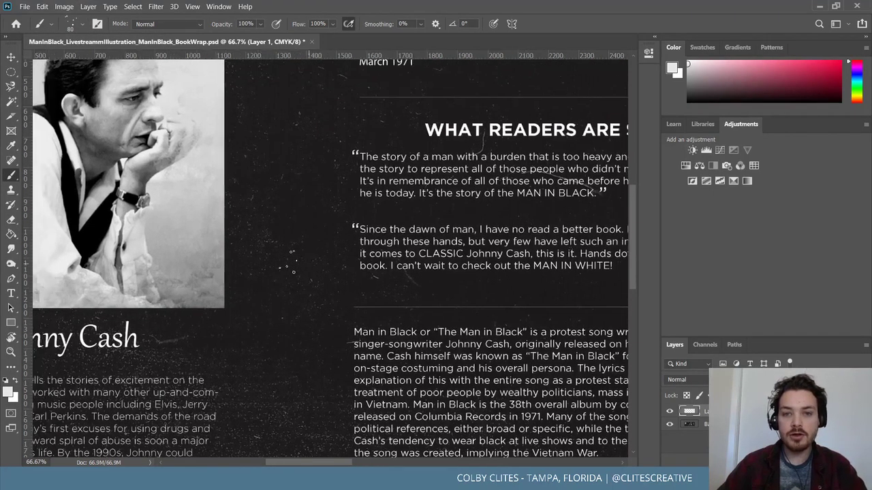
scroll(286, 263, "left", 5)
scroll(289, 265, "right", 10)
scroll(294, 270, "right", 10)
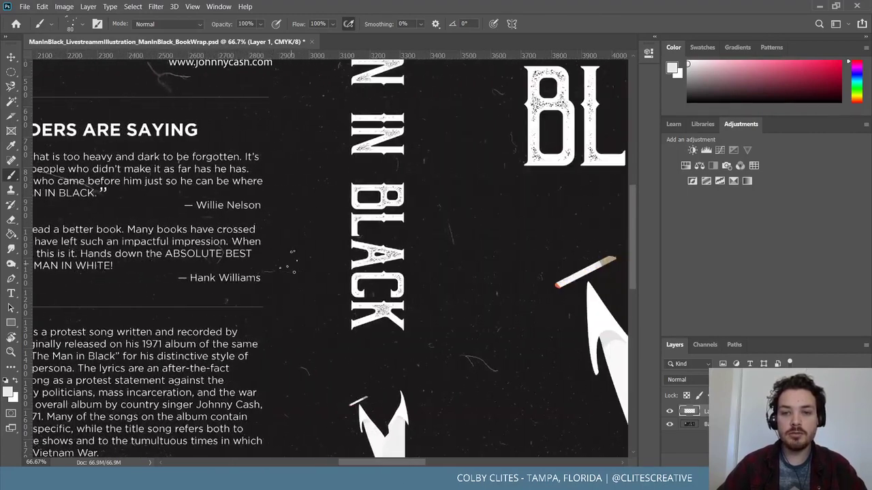
scroll(394, 178, "up", 4)
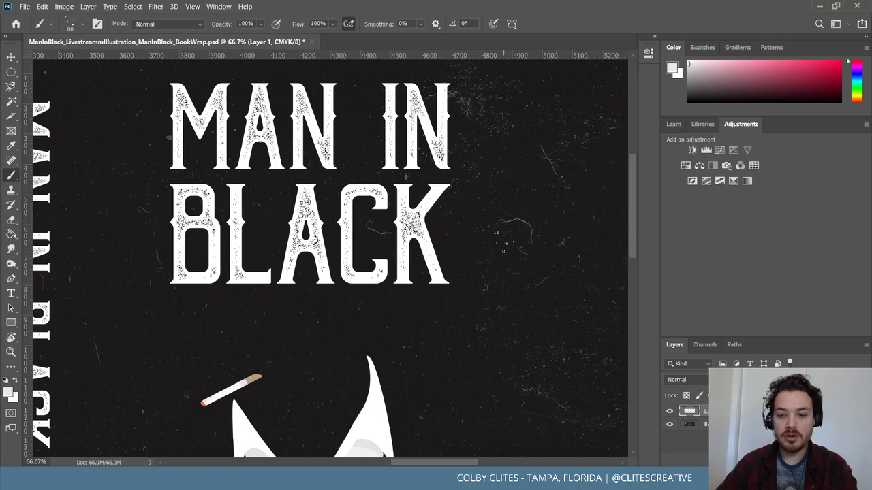
left_click(455, 225)
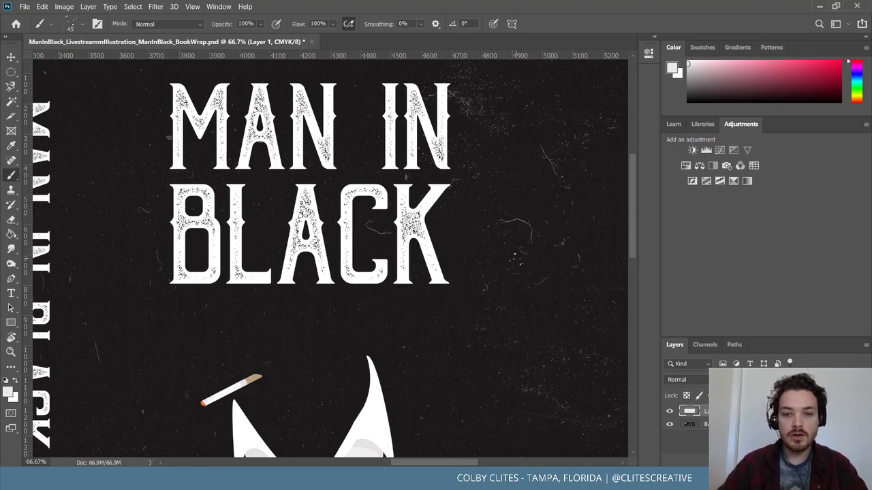
Sample an off-white from the collar illustration on the front cover as the foreground colour and return to the Brush tool
key("ctrl+minus")
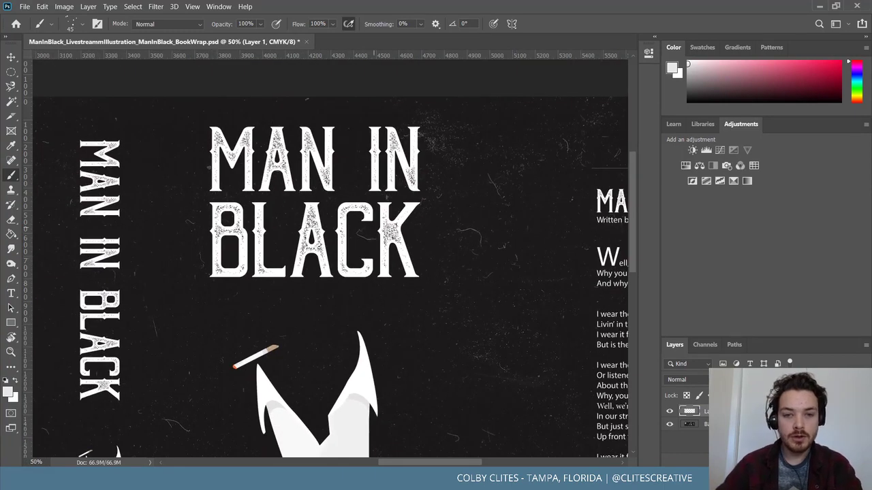
key("i")
scroll(388, 273, "down", 2)
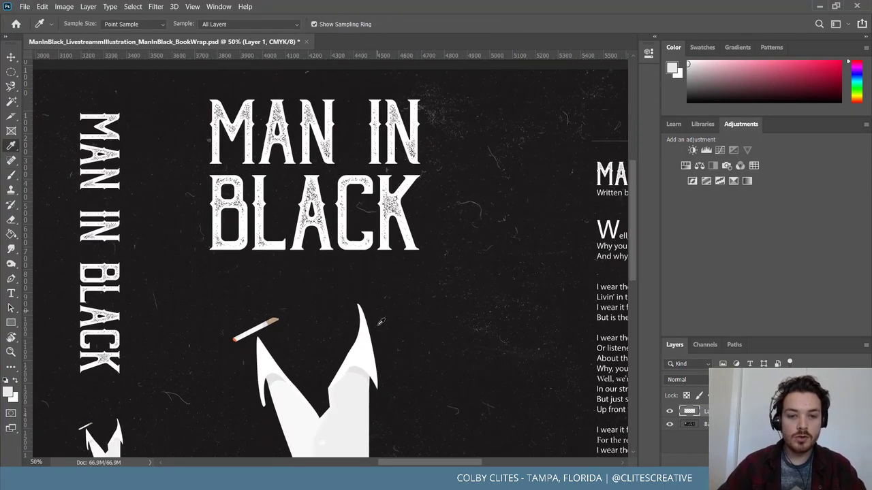
left_click(361, 370)
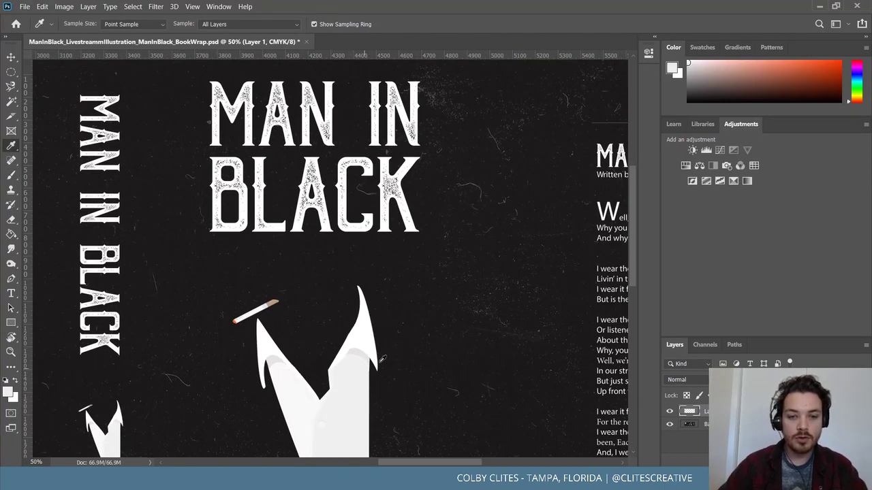
key("b")
Paint fine 45 px dust spatters on the front cover between the MAN IN BLACK title and the front flap
scroll(426, 320, "down", 3)
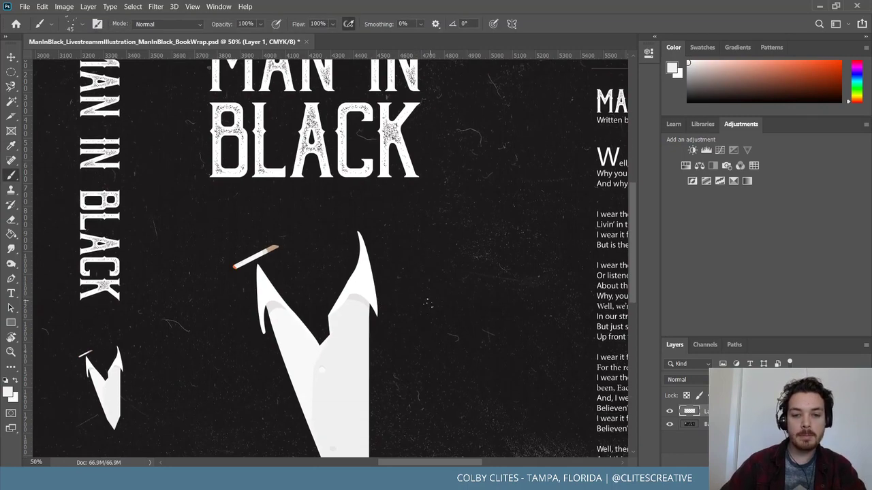
key("ctrl+minus")
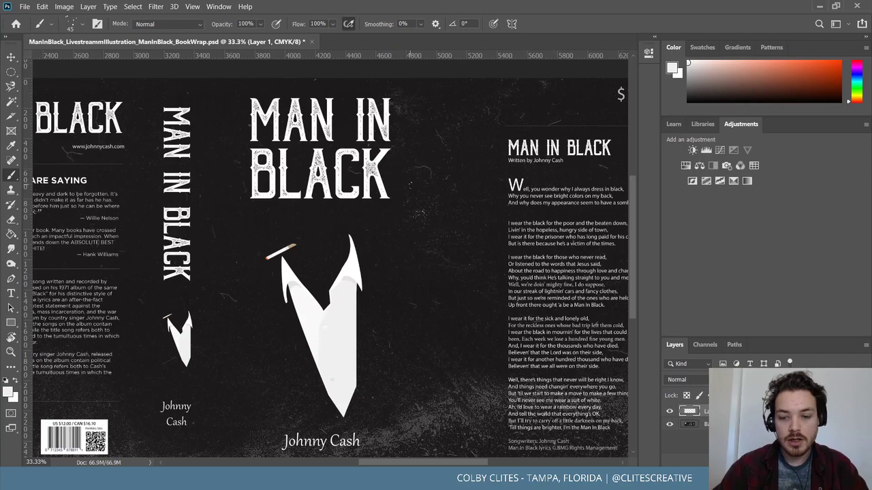
key("ctrl+plus")
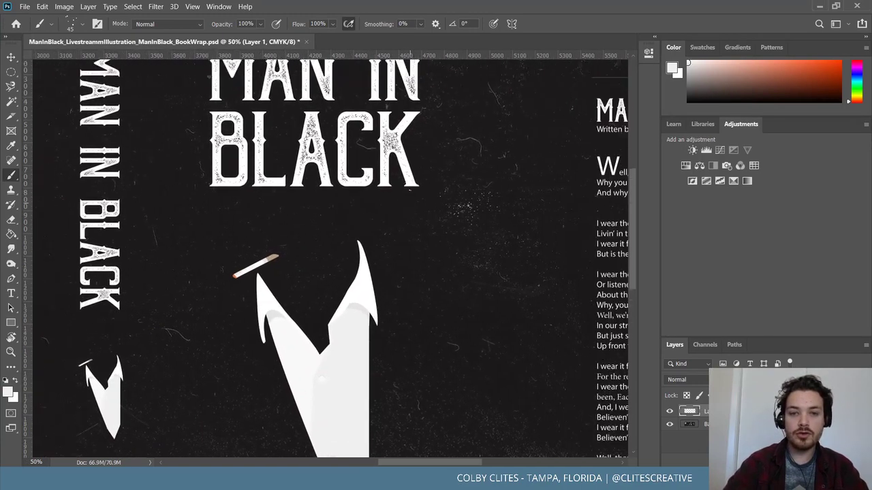
scroll(406, 266, "up", 3)
scroll(409, 266, "right", 3)
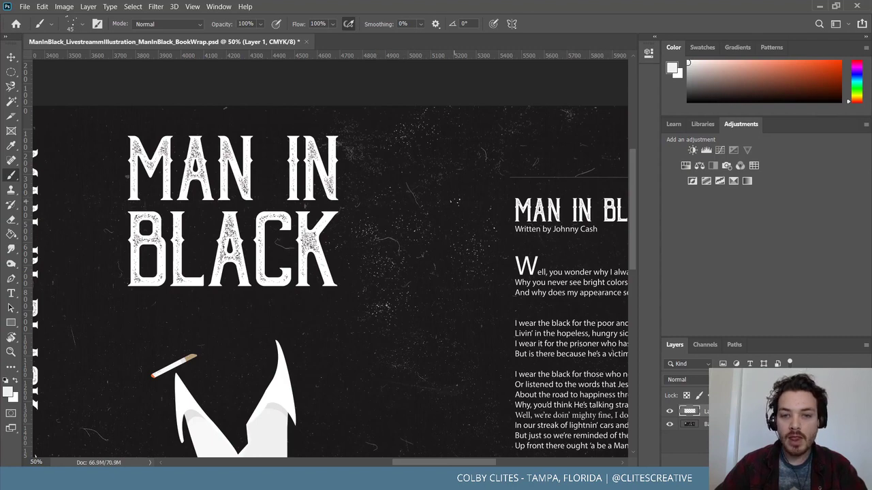
Paint dust spatters across the upper part of the front flap, above its heading and around the $12.00 price
left_click(461, 202)
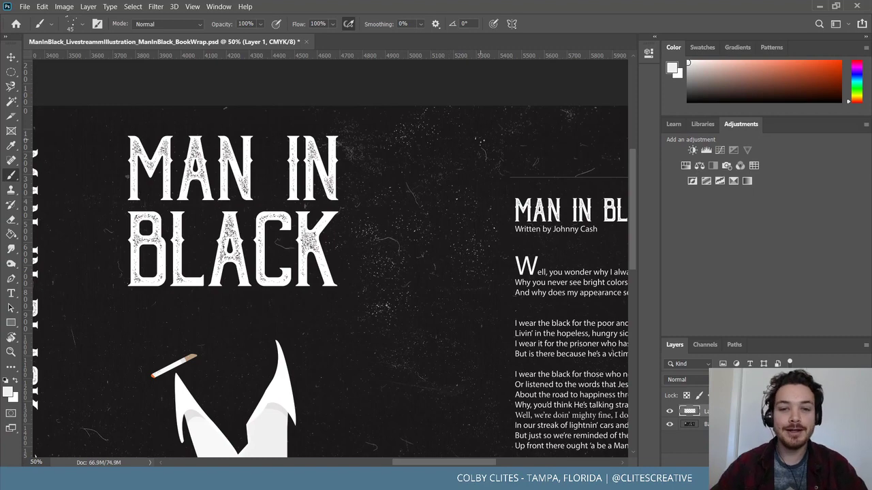
left_click_drag(481, 141, 291, 117)
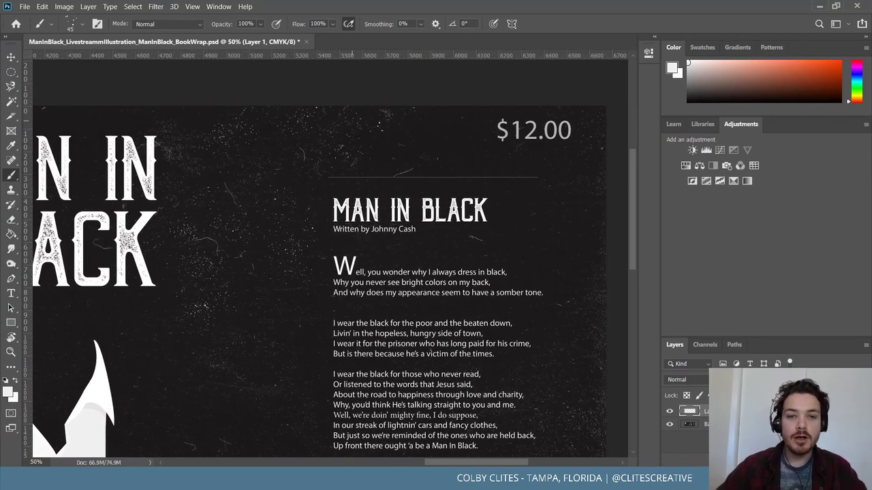
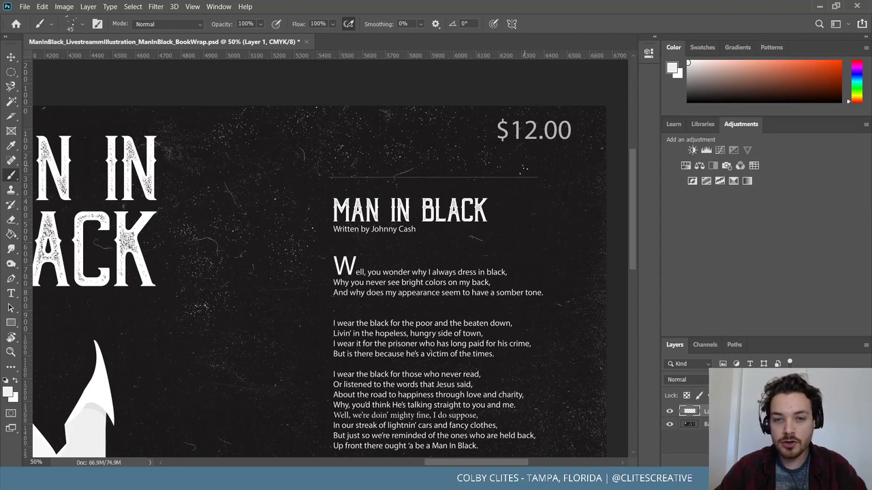
scroll(543, 175, "right", 3)
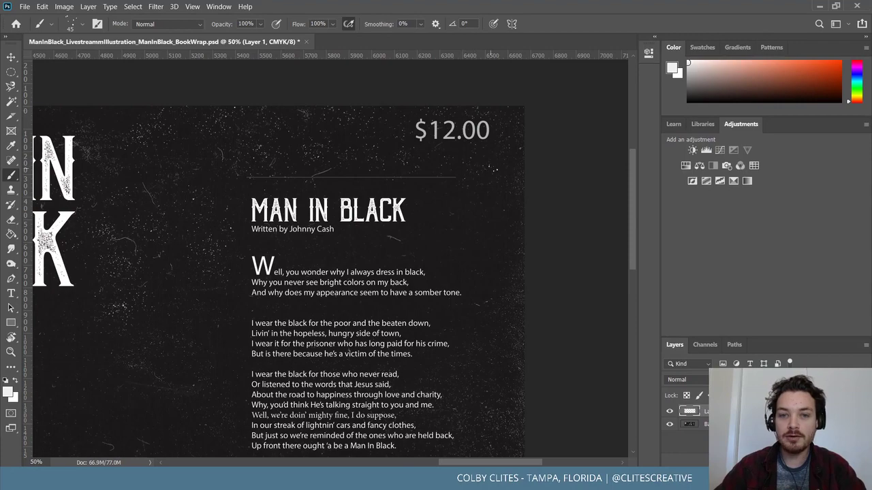
Paint dust spatters around the front flap's MAN IN BLACK heading and along the outer edge beside the lyrics
key("ctrl+plus")
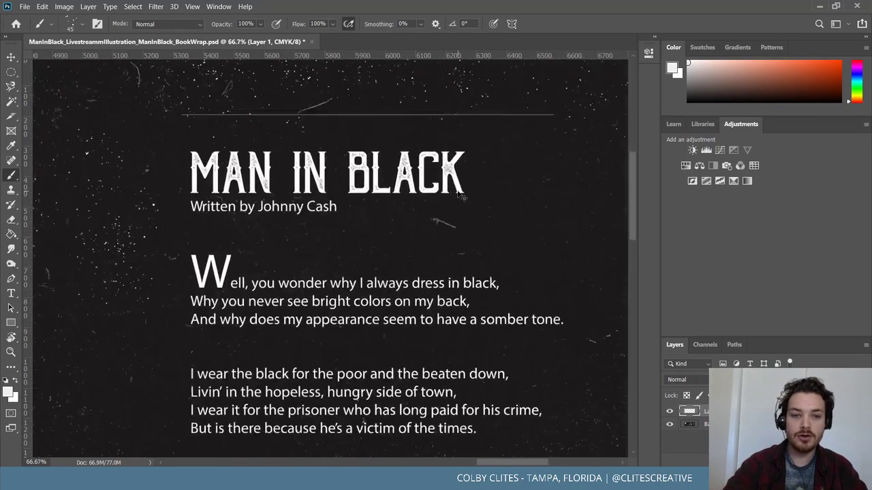
key("ctrl+plus")
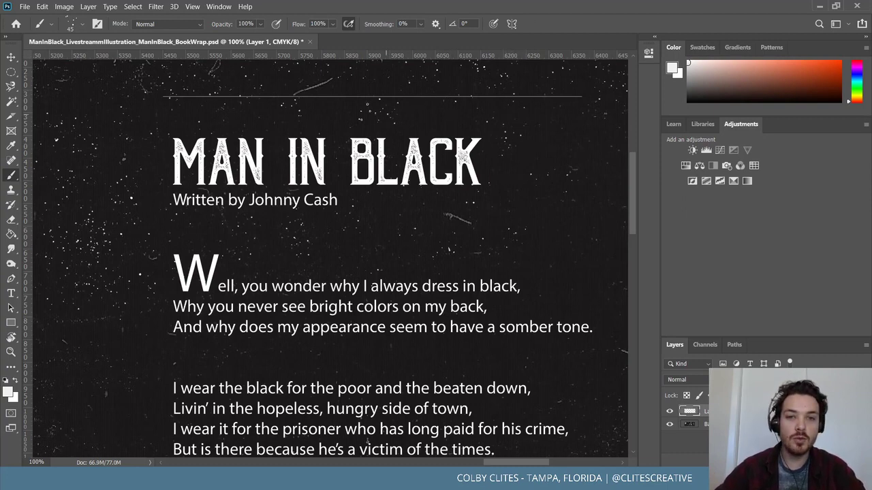
scroll(559, 181, "right", 5)
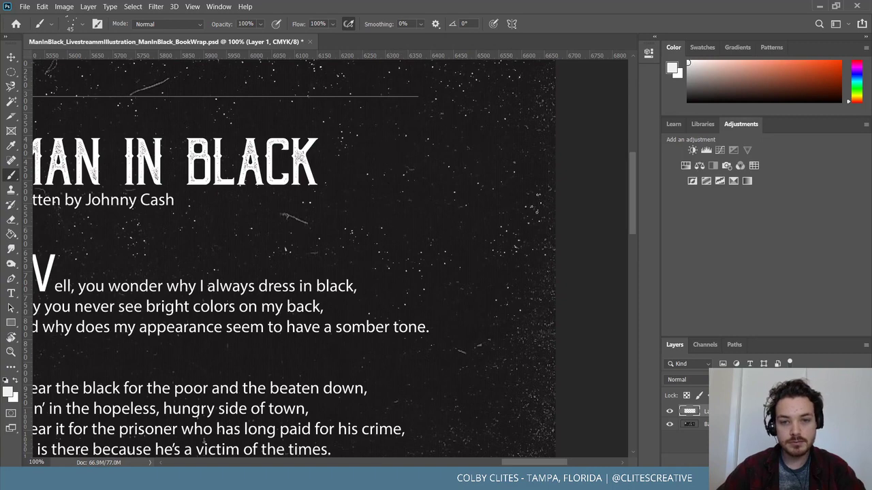
scroll(521, 285, "down", 5)
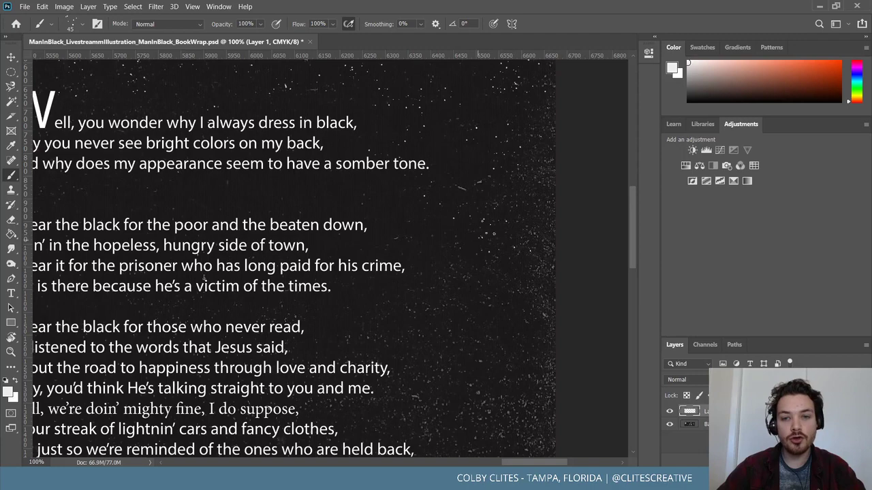
Paint dust spatters down the front flap's outer margin beside the middle verses of the lyrics
scroll(516, 130, "up", 2)
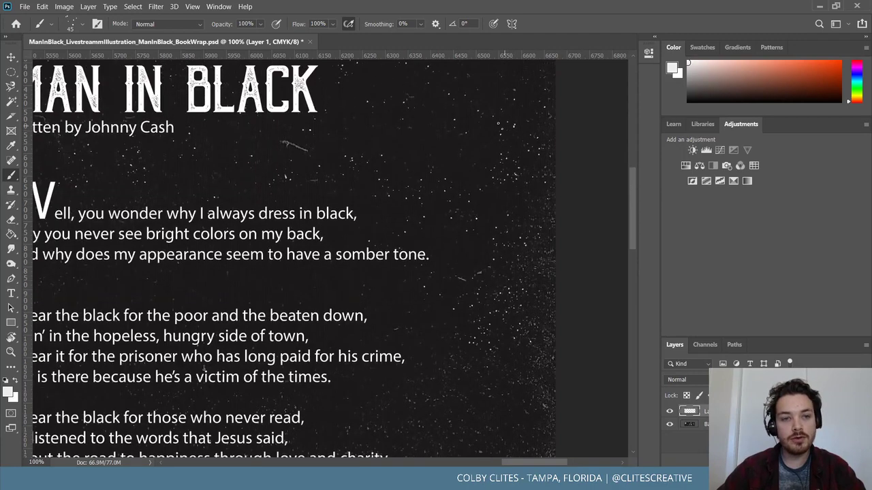
scroll(477, 127, "down", 4)
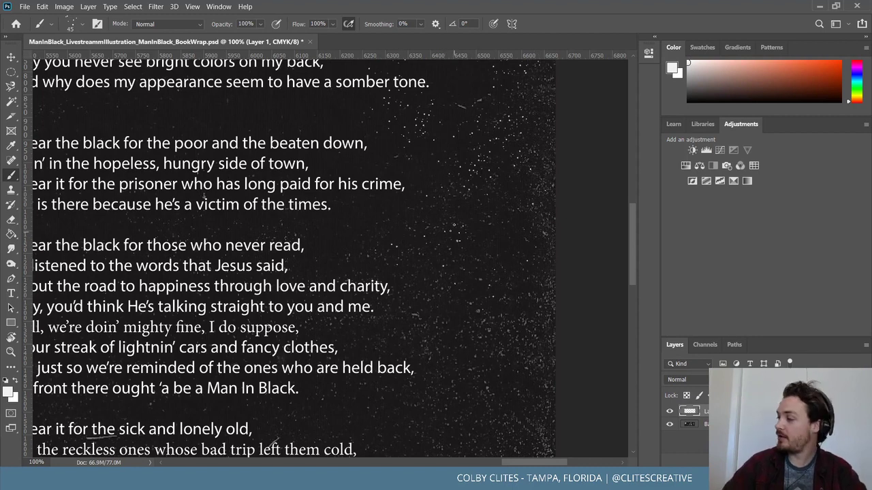
scroll(452, 222, "down", 3)
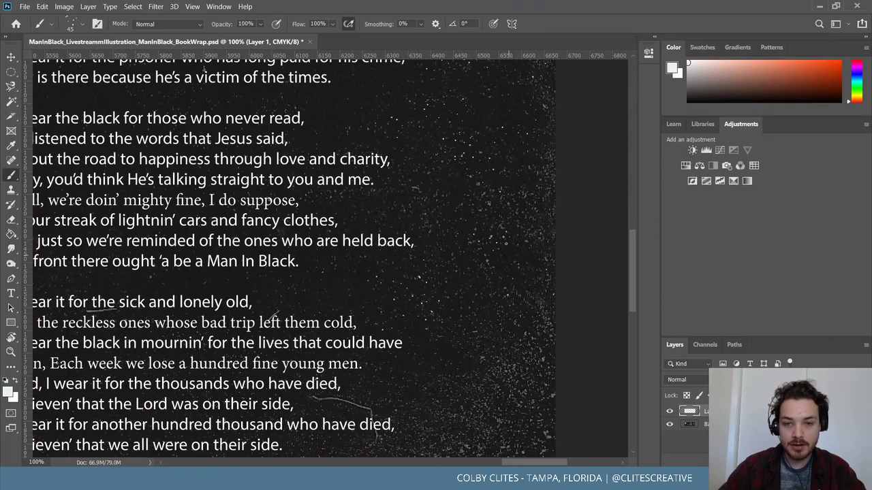
scroll(519, 280, "down", 3)
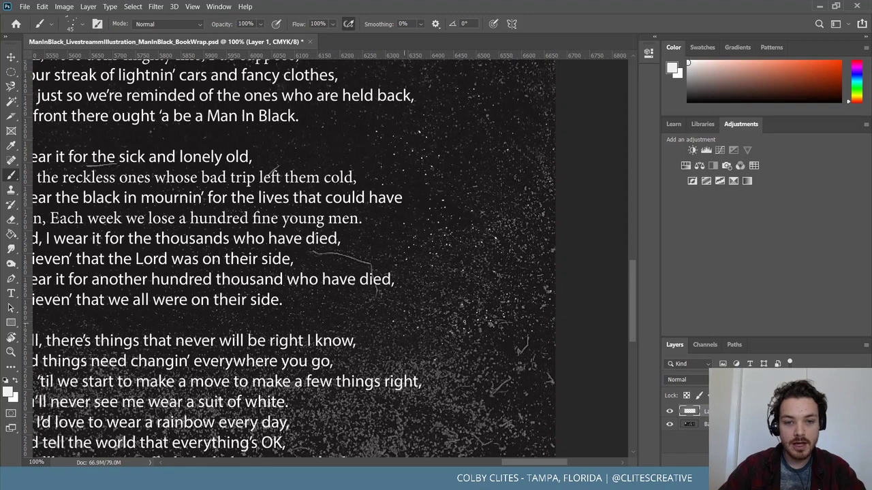
Paint dust spatters across the front flap's lower outer area, beside the last verse and around the songwriter credits
scroll(512, 275, "down", 2)
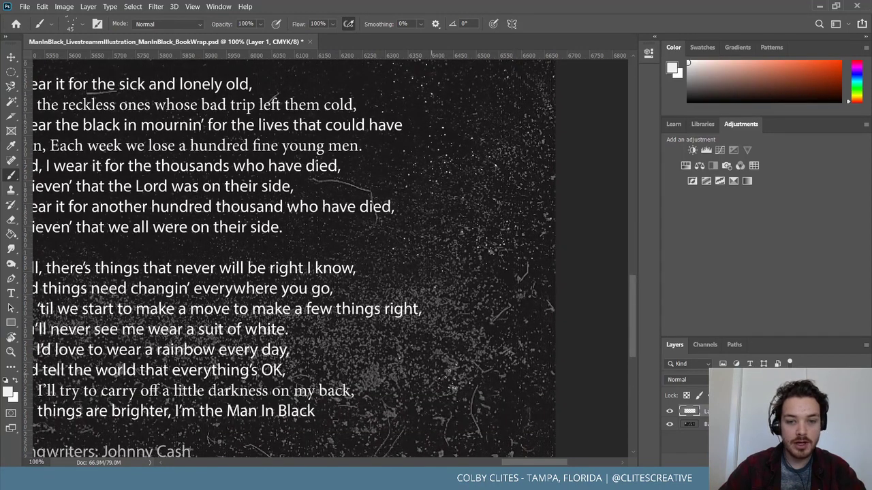
scroll(531, 405, "down", 2)
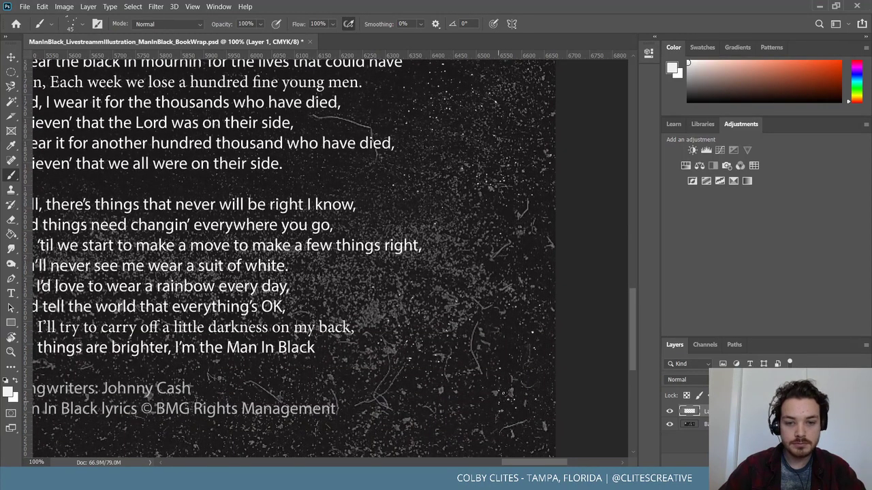
scroll(504, 393, "down", 3)
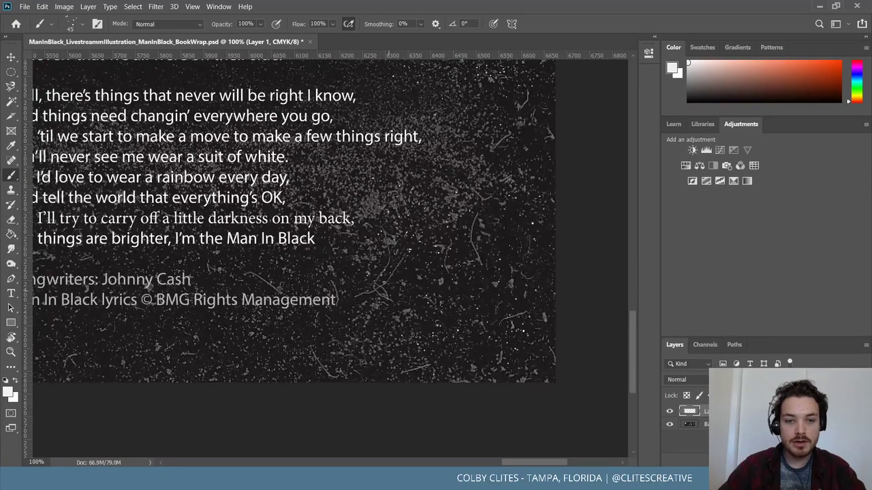
scroll(294, 218, "up", 2)
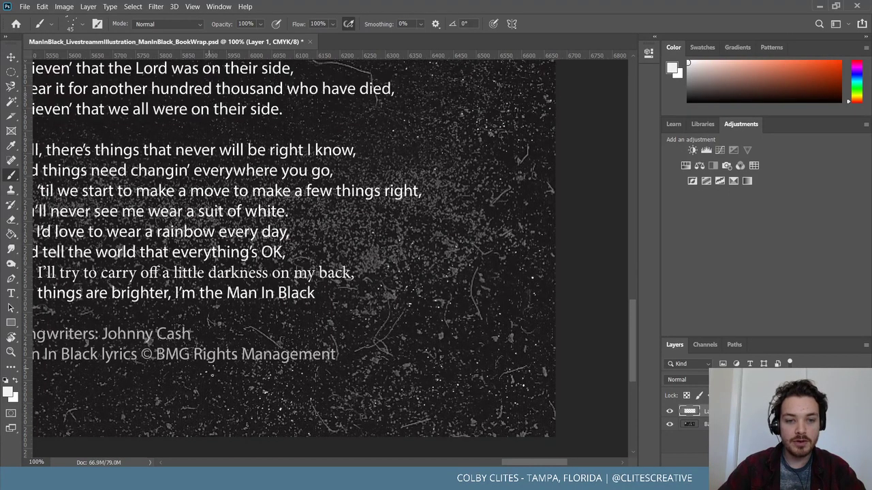
Review the dust distribution on the whole book jacket, comparing the front cover and flap with the back cover
key("ctrl+0")
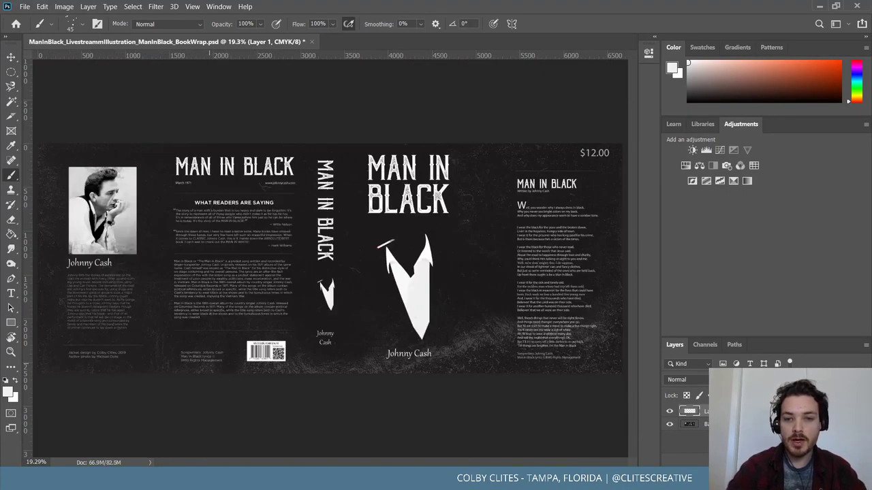
key("ctrl+plus")
key("ctrl+plus")
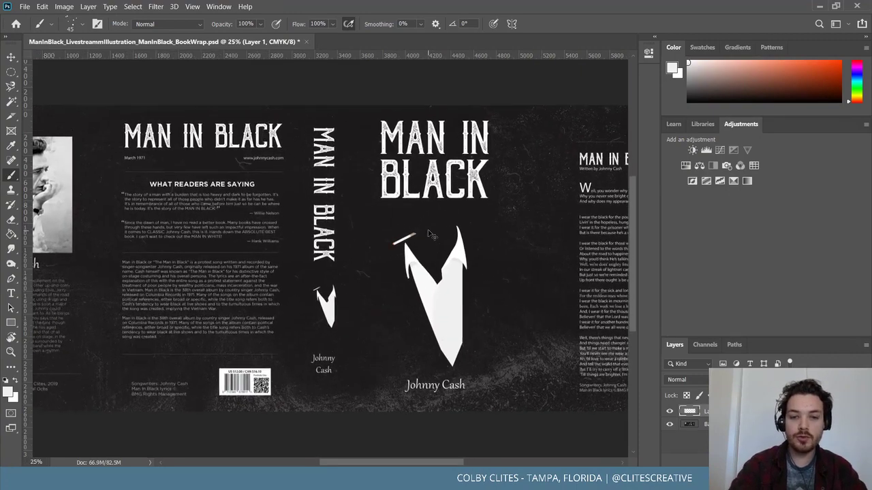
scroll(429, 232, "right", 5)
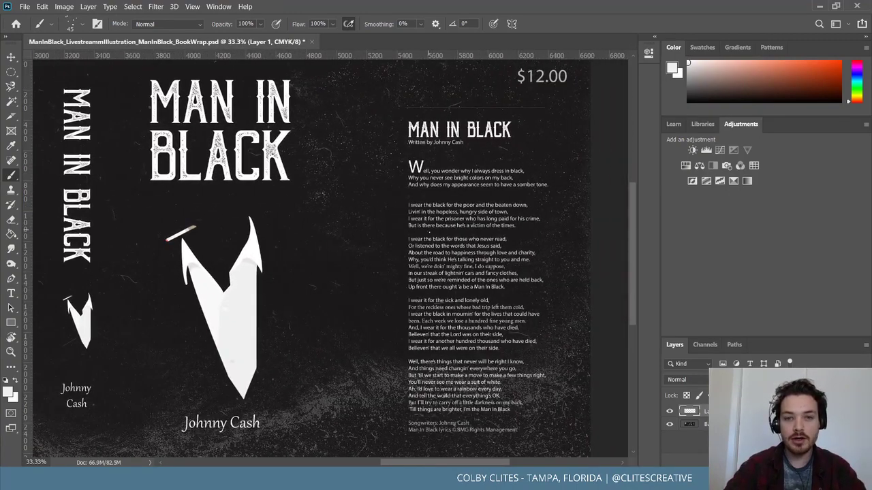
scroll(429, 232, "right", 2)
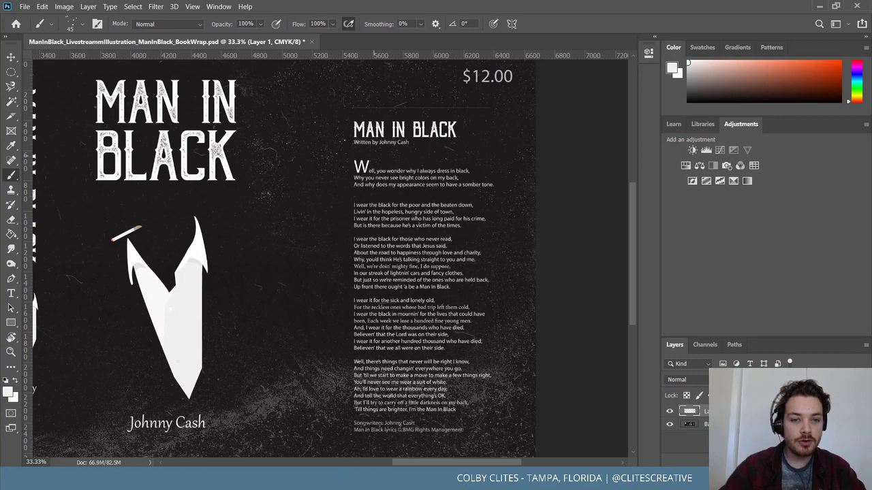
scroll(381, 259, "right", 3)
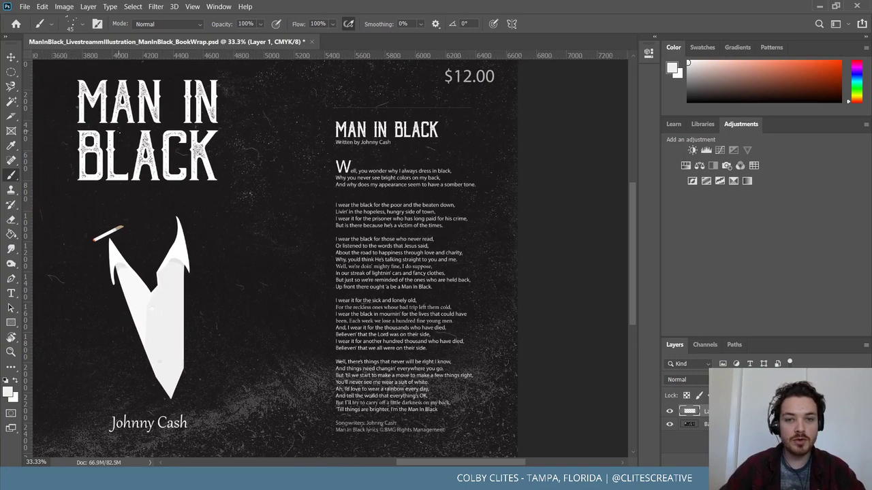
scroll(381, 259, "left", 15)
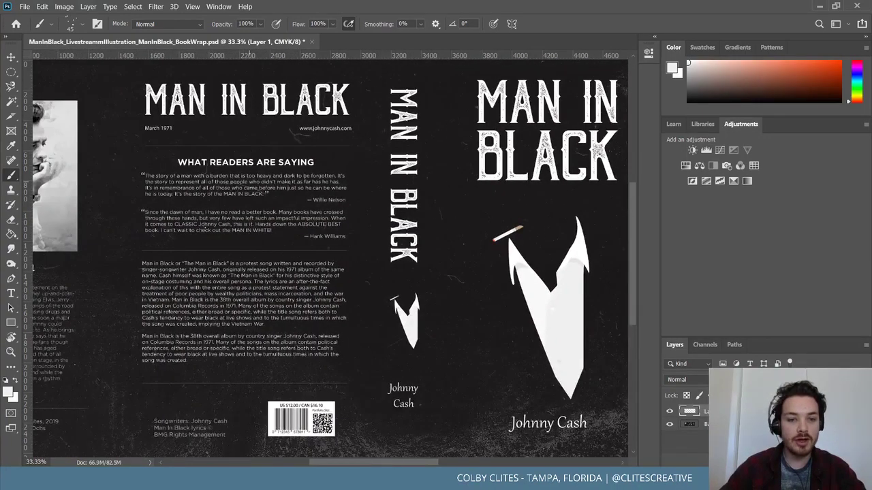
scroll(330, 259, "right", 12)
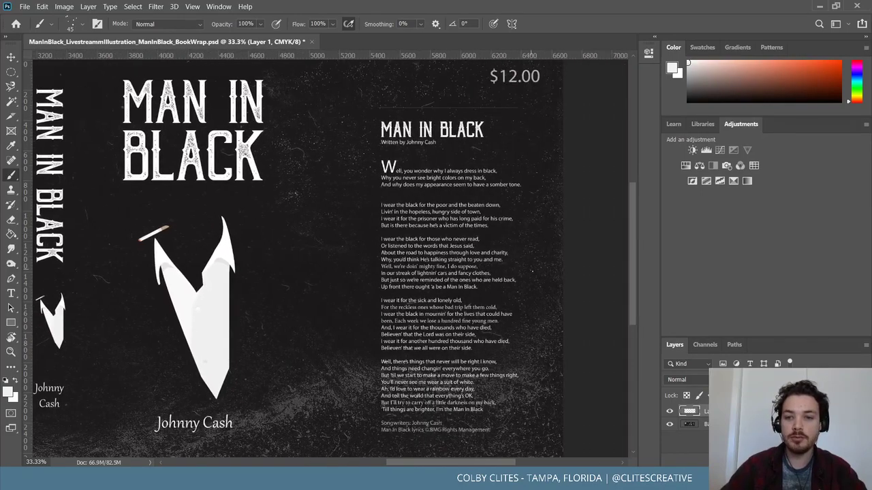
Paint dust spatters down the dark gap between the front cover's collar illustration and the flap lyrics
scroll(402, 259, "up", 2)
scroll(402, 259, "right", 1)
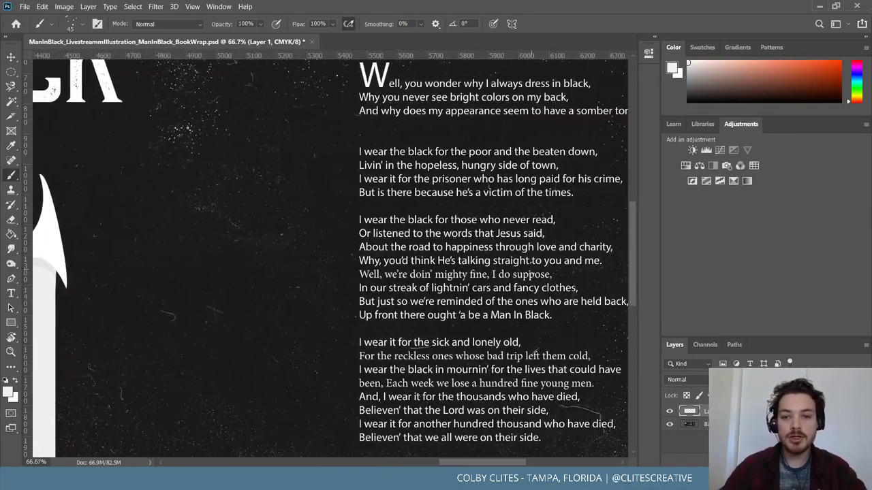
scroll(330, 259, "right", 2)
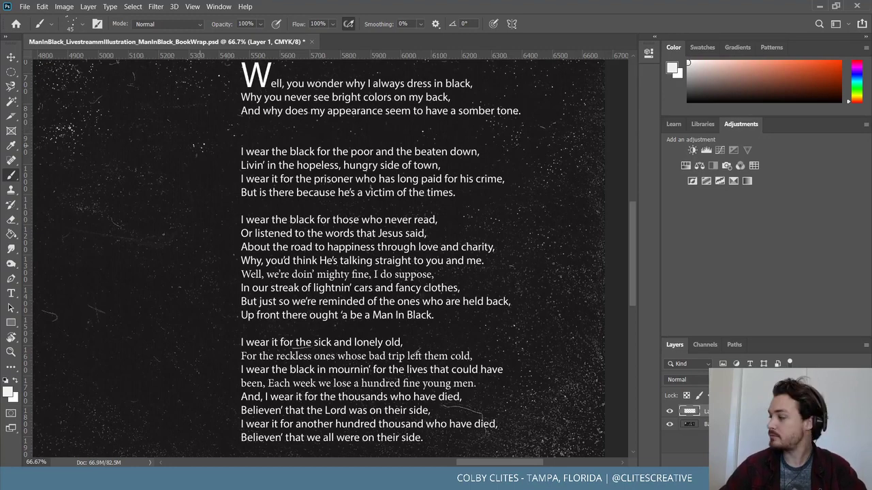
scroll(330, 258, "up", 1)
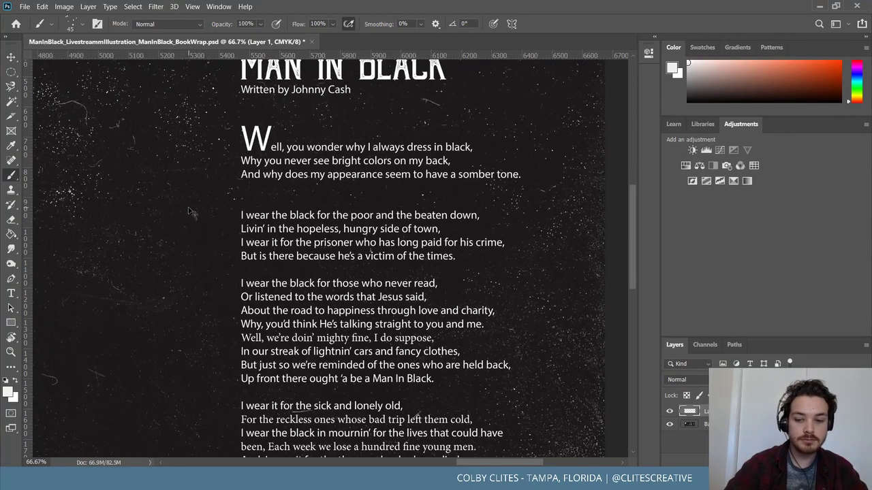
scroll(188, 207, "up", 1)
scroll(192, 215, "left", 3)
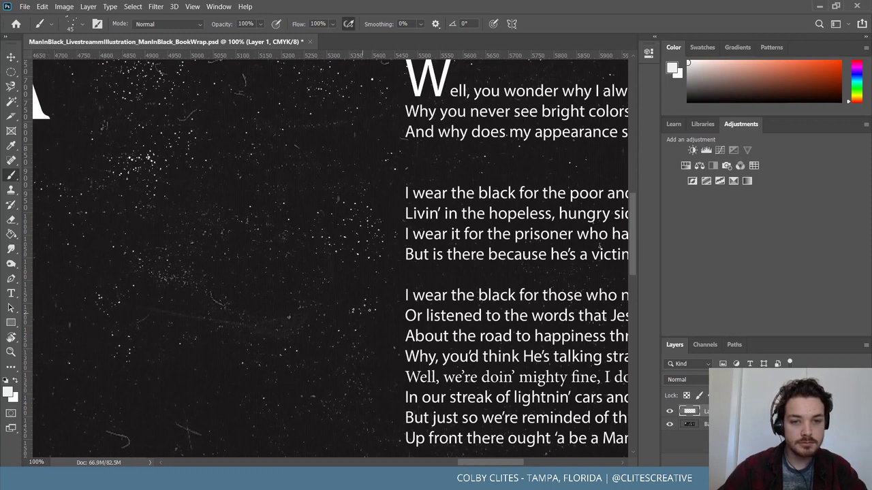
scroll(332, 185, "down", 4)
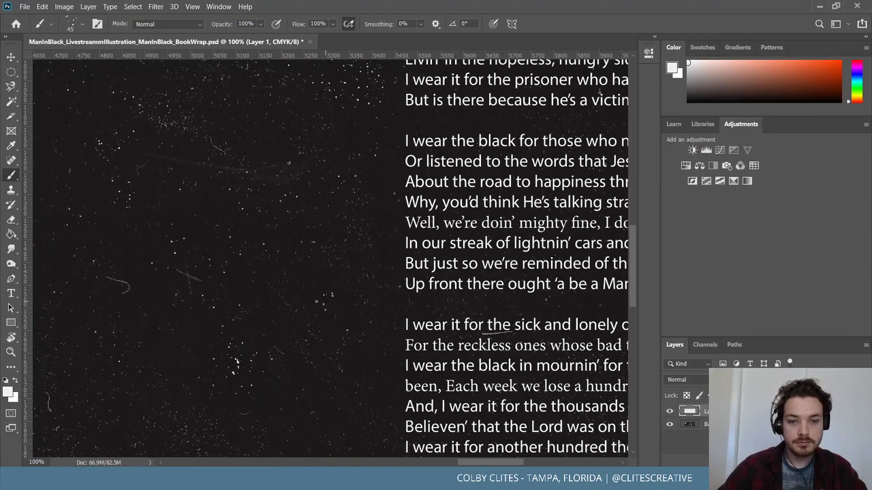
scroll(345, 285, "down", 4)
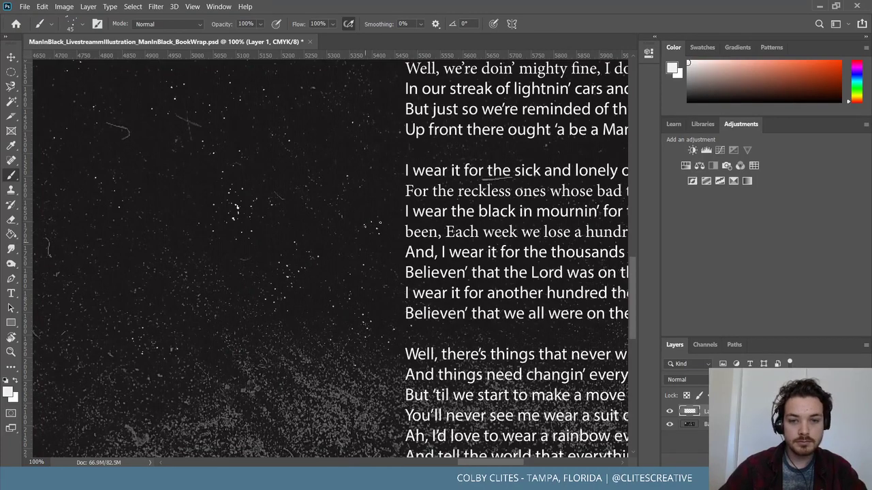
Extend the dust spatters from the lyrics' inner margin across to the edge of the collar illustration on the front cover
scroll(368, 171, "up", 1)
scroll(354, 191, "right", 1)
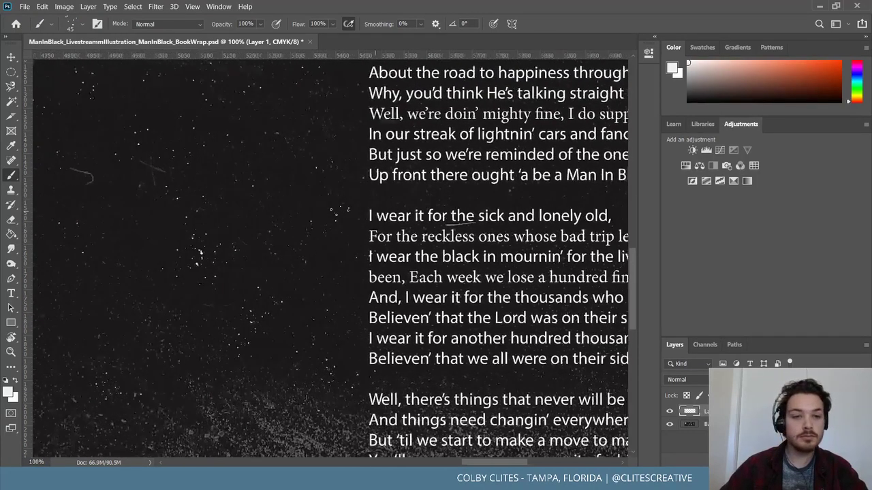
scroll(337, 213, "left", 2)
scroll(337, 213, "left", 6)
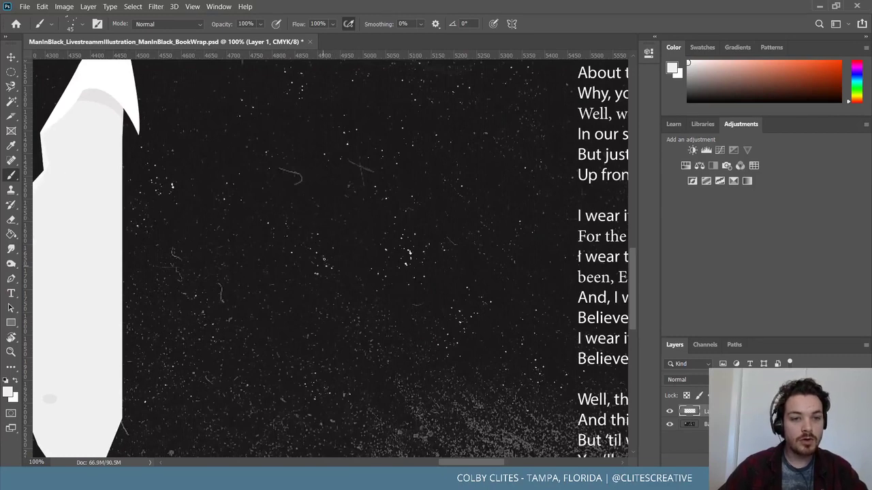
scroll(317, 240, "left", 5)
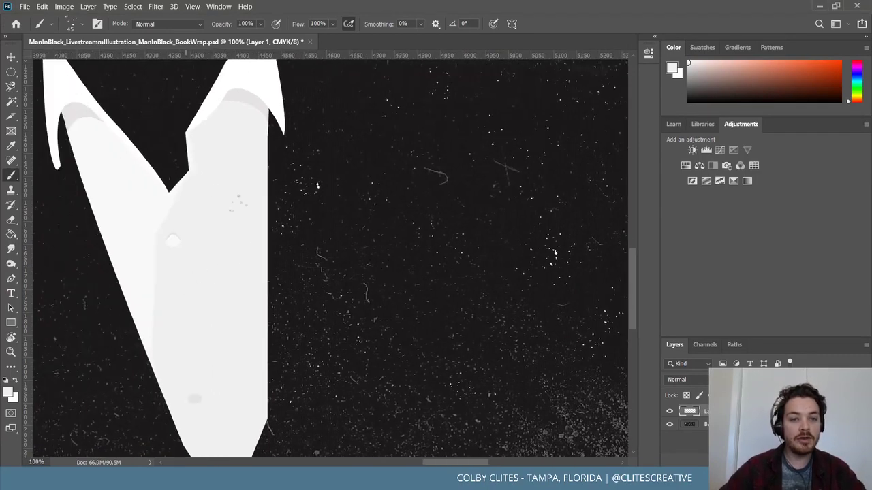
scroll(238, 201, "up", 6)
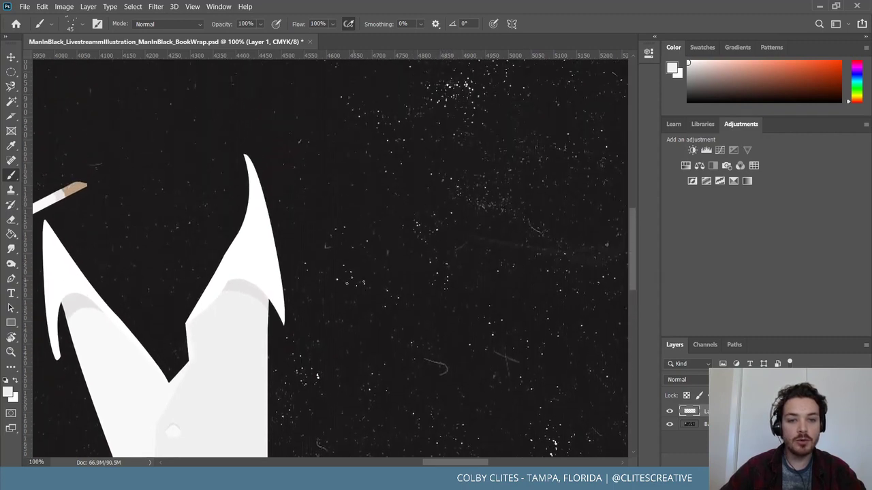
Paint dust spatters between the collar and the front title, among the MAN IN letters and along the cover's top edge
scroll(307, 160, "up", 5)
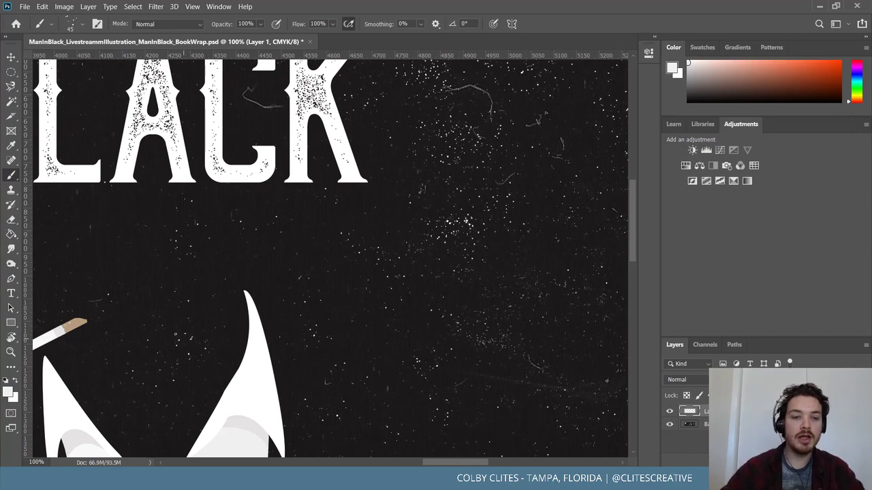
scroll(355, 271, "up", 5)
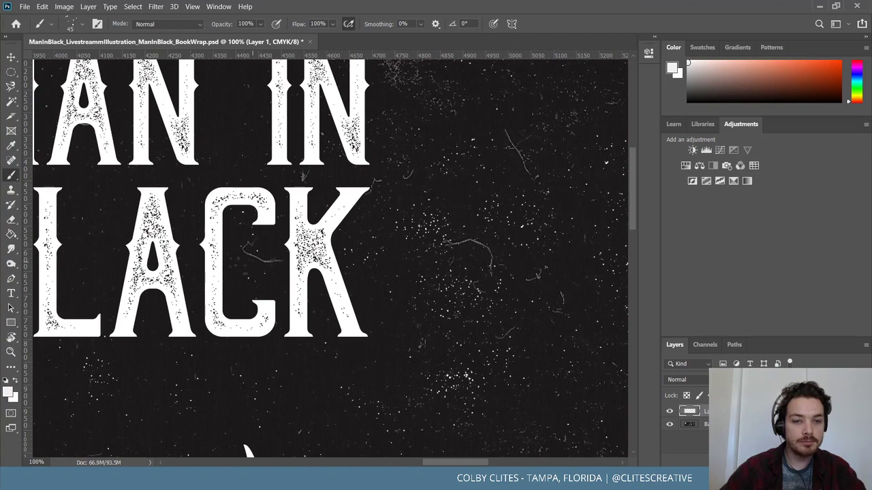
scroll(225, 205, "up", 3)
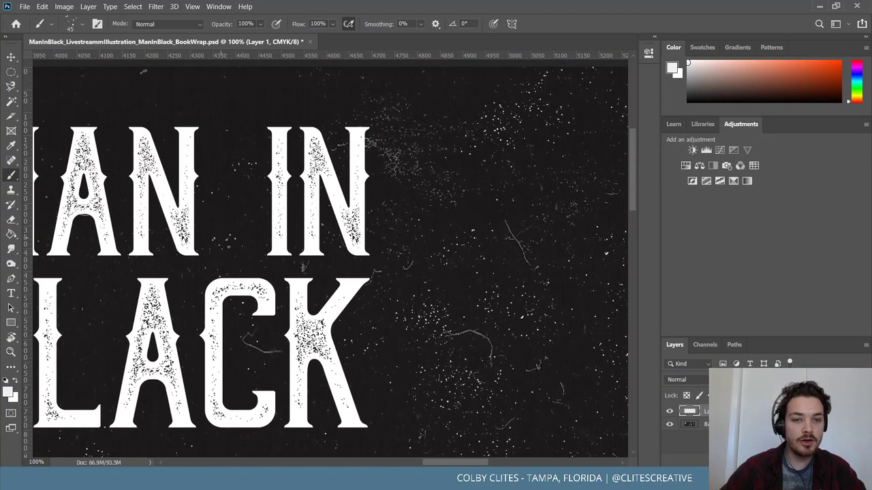
scroll(229, 239, "up", 2)
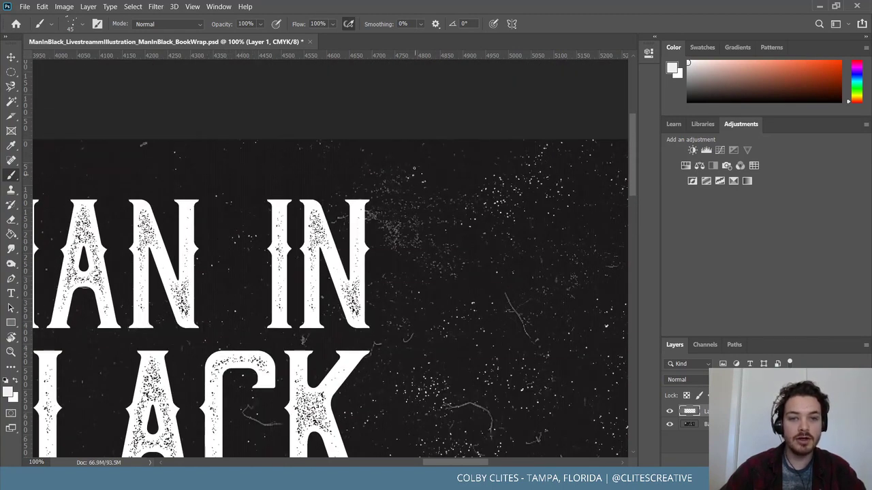
scroll(43, 237, "right", 2)
scroll(330, 259, "left", 4)
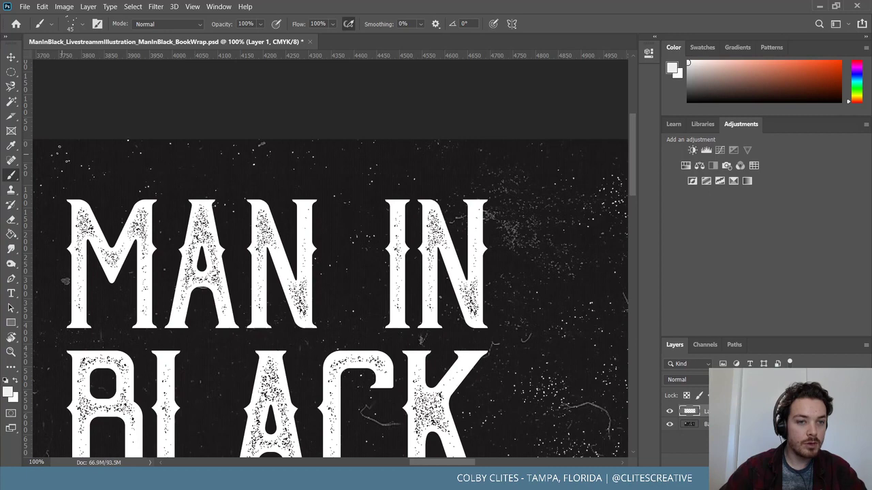
Paint dust spatters among the letters of BLACK in the front cover title
scroll(126, 210, "down", 4)
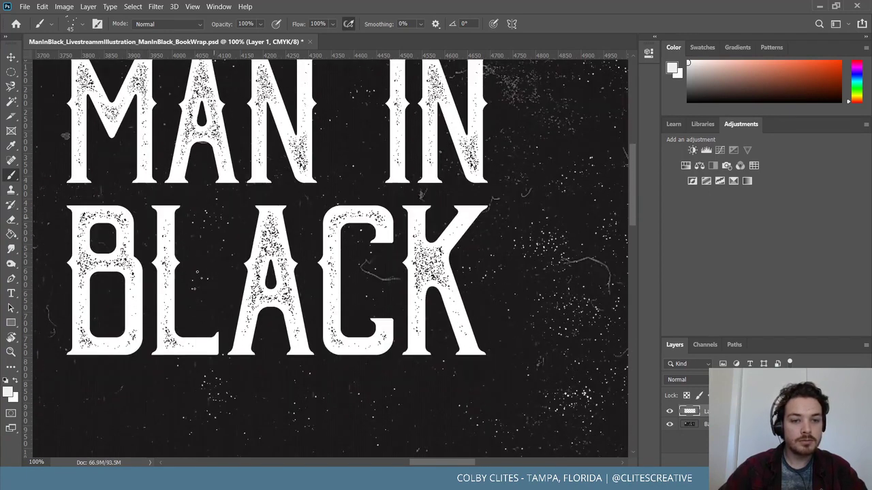
scroll(331, 258, "right", 3)
scroll(330, 259, "left", 4)
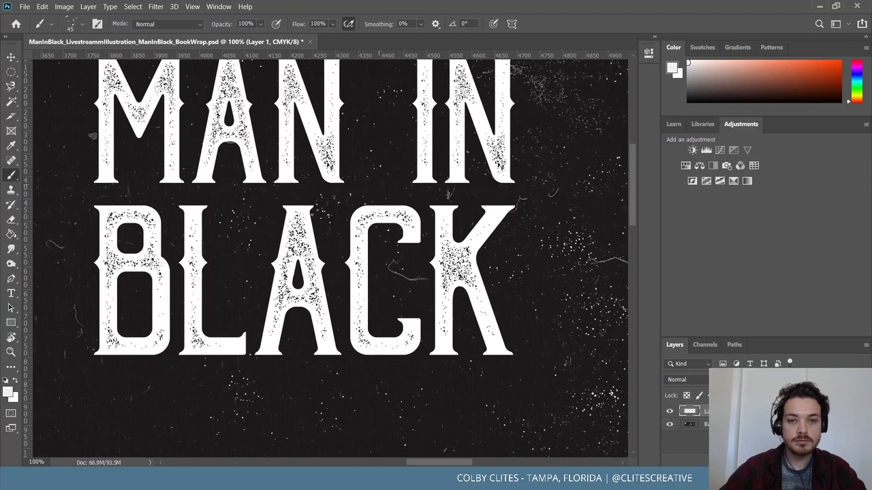
Paint dust spatters between the spine title and the front cover title, continuing above the top of the spine title
scroll(312, 214, "up", 1)
scroll(312, 213, "left", 2)
scroll(316, 350, "left", 3)
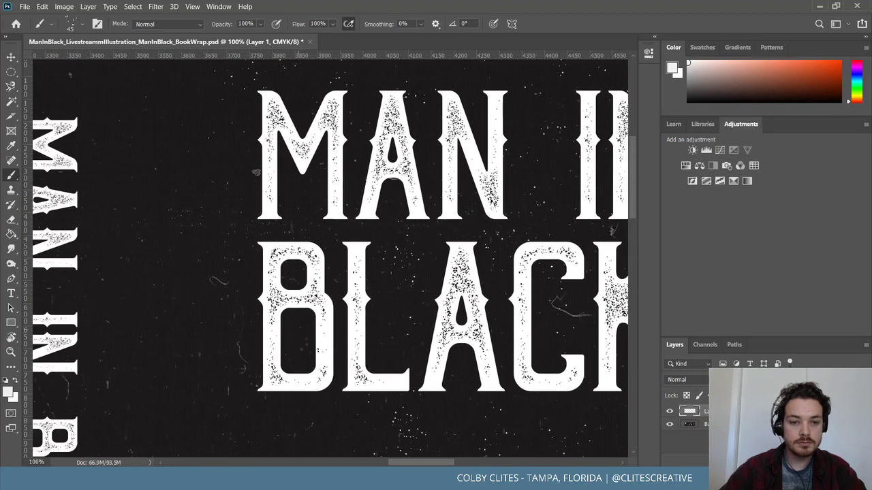
scroll(330, 259, "left", 2)
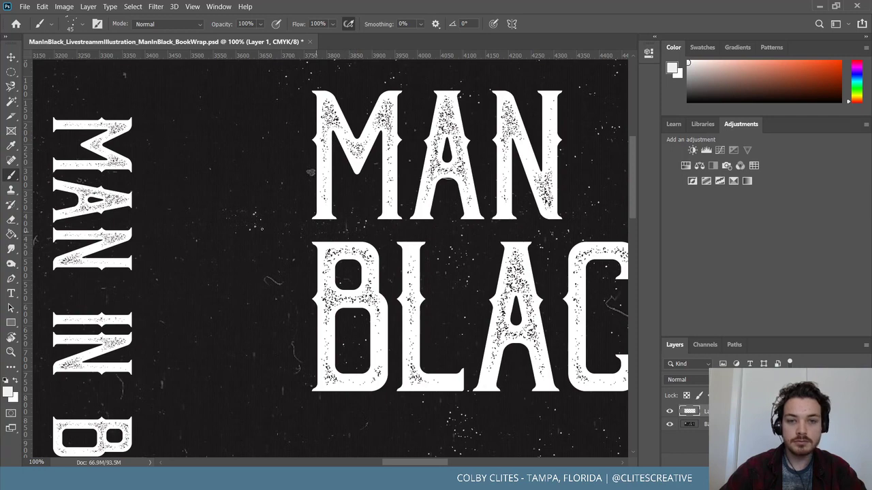
scroll(197, 163, "up", 2)
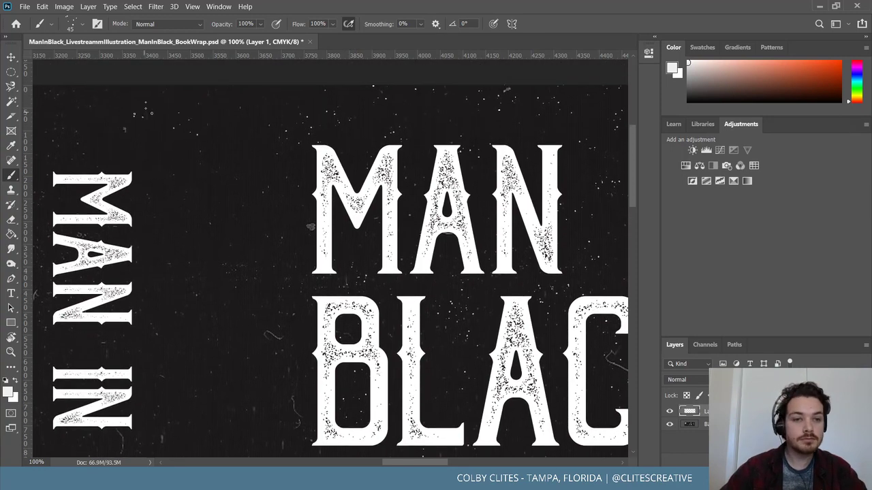
Continue the dust spatters in the gap between the spine title and the word BLACK on the front cover
scroll(234, 269, "down", 2)
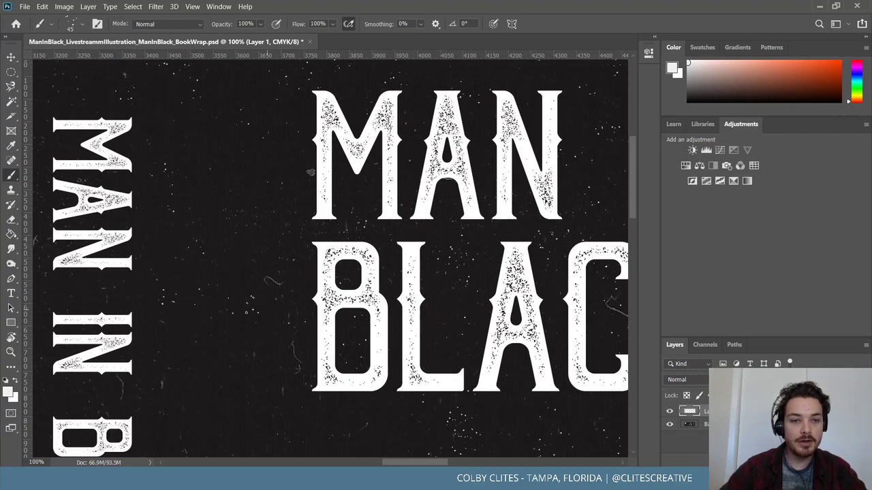
scroll(239, 208, "down", 5)
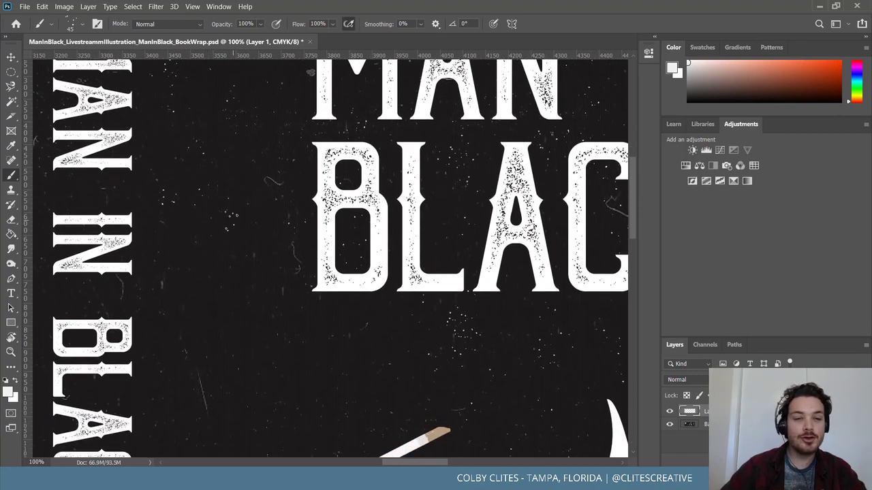
scroll(262, 219, "up", 2)
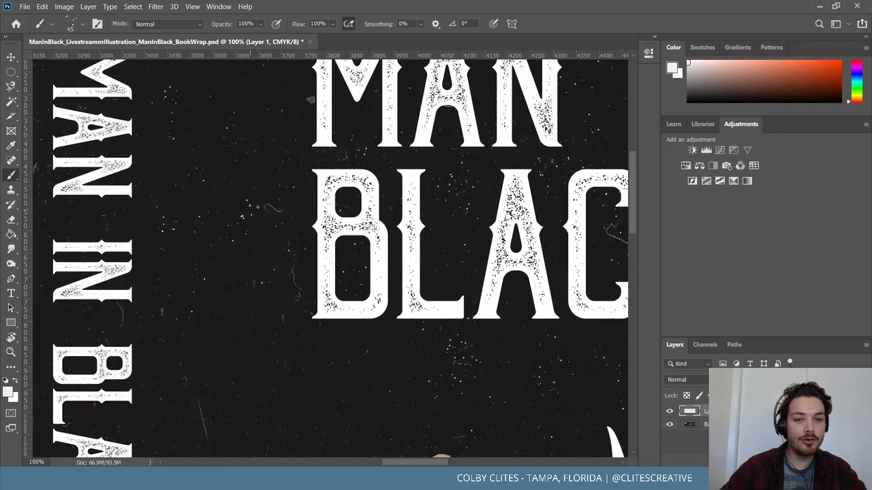
scroll(204, 211, "down", 6)
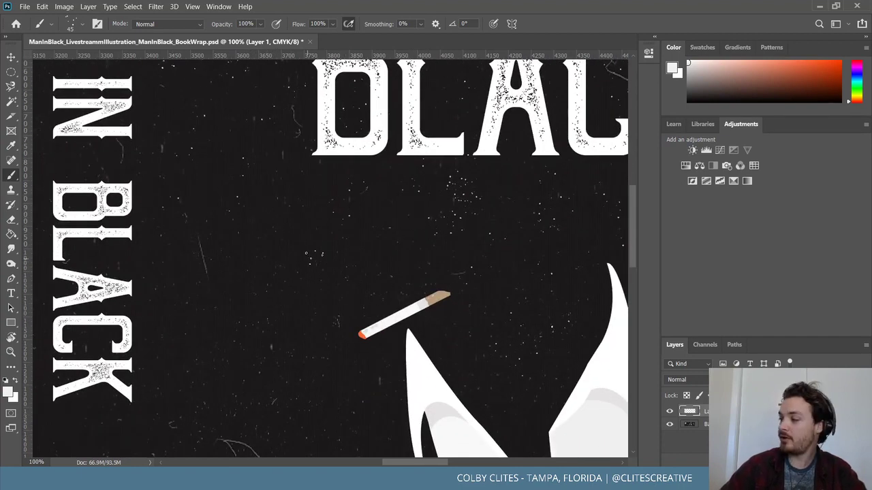
Paint dust spatters from around the cigarette down between the spine illustration and the inner edge of the front cover collar
scroll(250, 196, "down", 2)
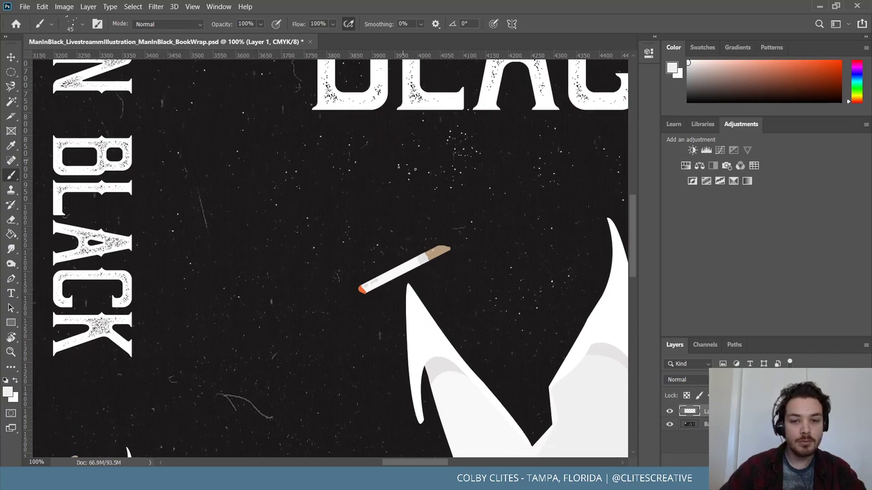
scroll(203, 320, "down", 6)
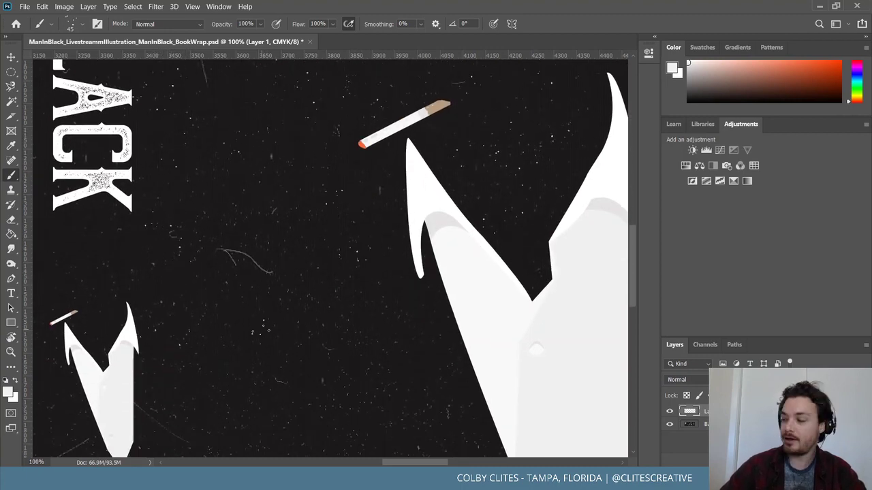
scroll(351, 333, "down", 3)
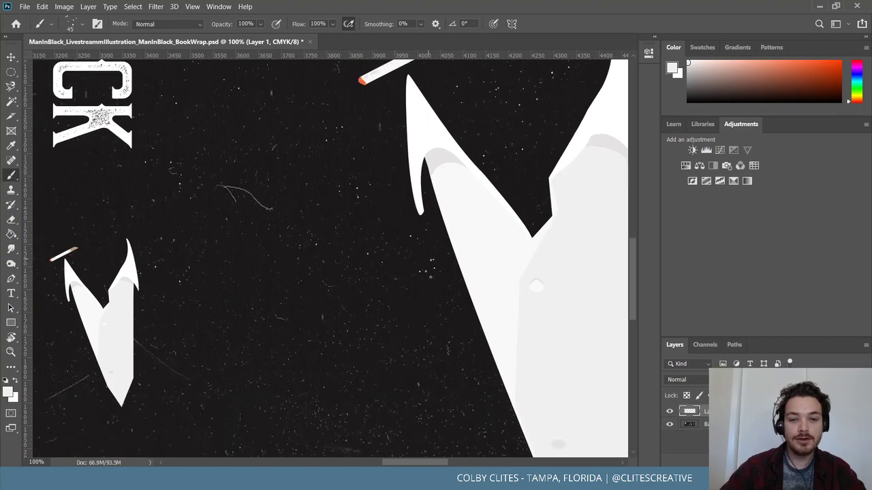
scroll(419, 286, "down", 5)
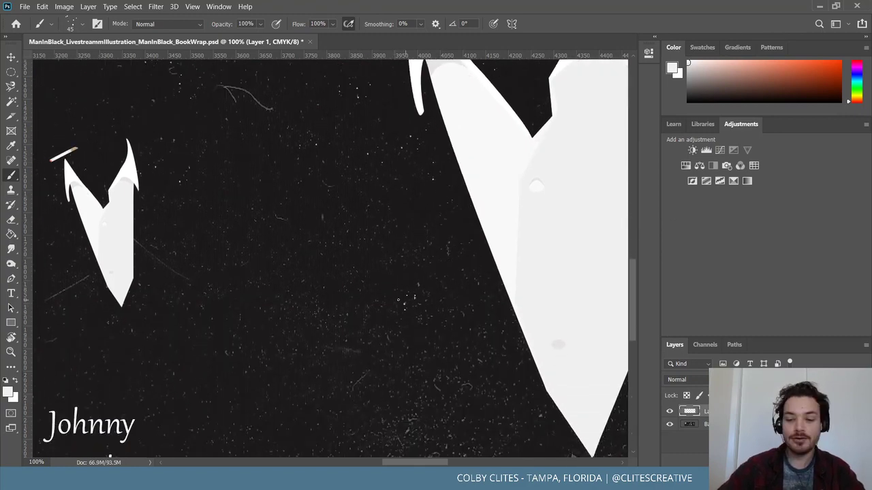
Paint dust spatters in the lower area between the spine's author name and the front cover's collar tip
key("ctrl+minus")
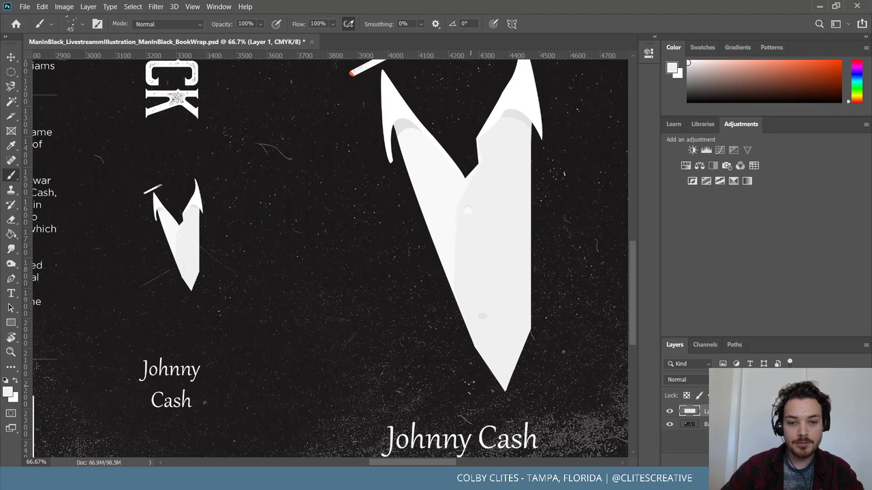
scroll(286, 365, "down", 2)
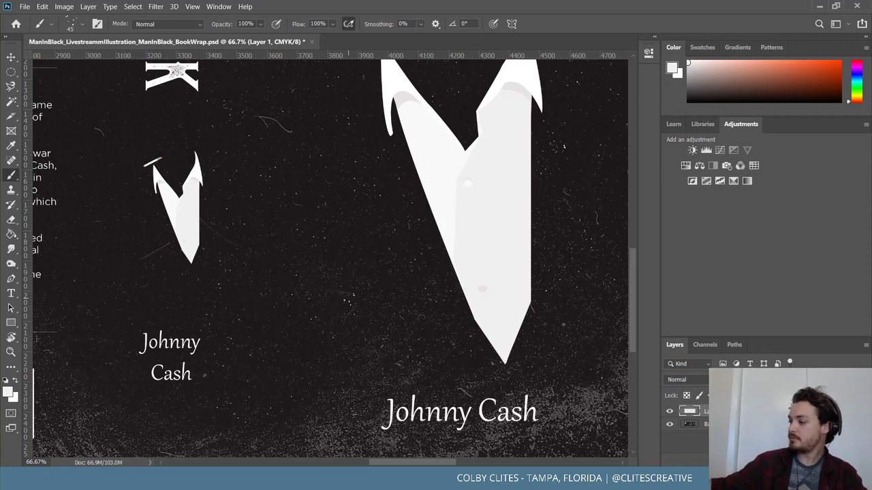
scroll(331, 259, "down", 2)
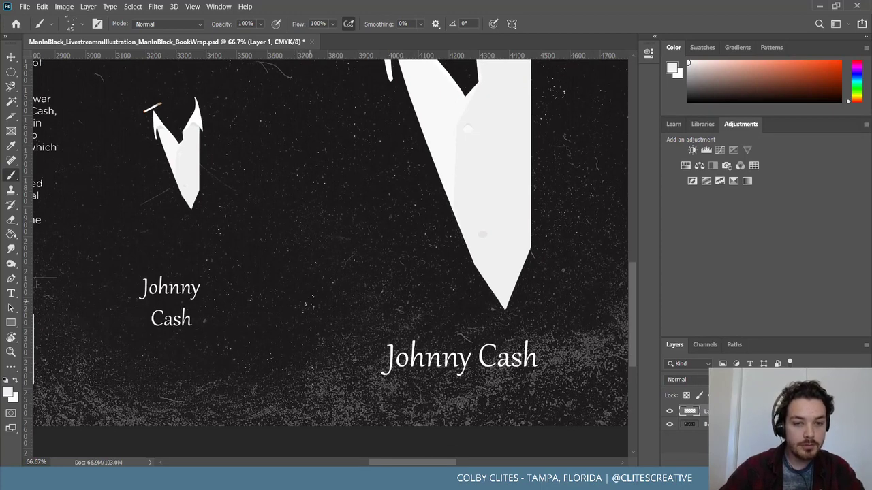
scroll(310, 301, "up", 5)
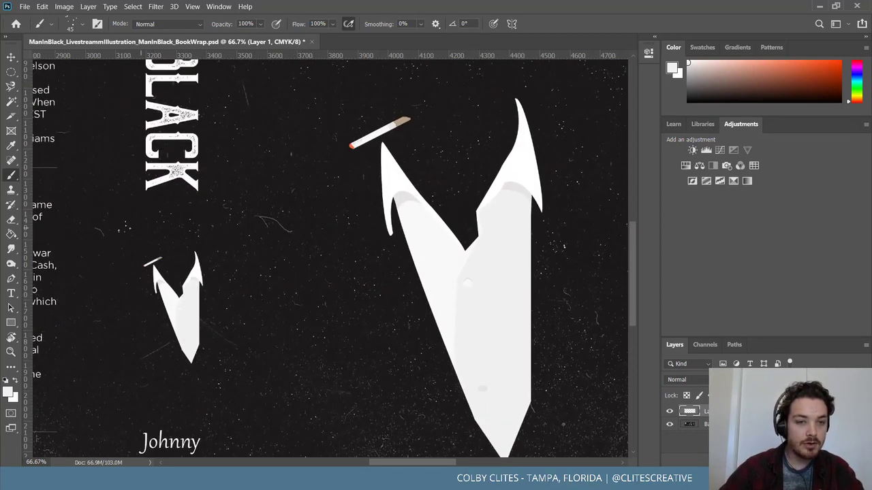
Examine the spatter coverage on the whole jacket, checking the front title, the collar surroundings and the lyrics flap up close
key("ctrl+0")
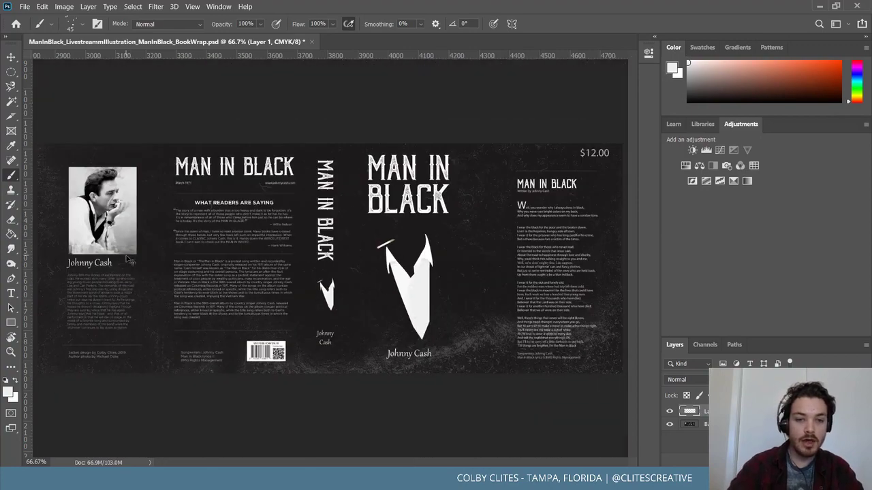
key("ctrl+plus")
key("ctrl+plus")
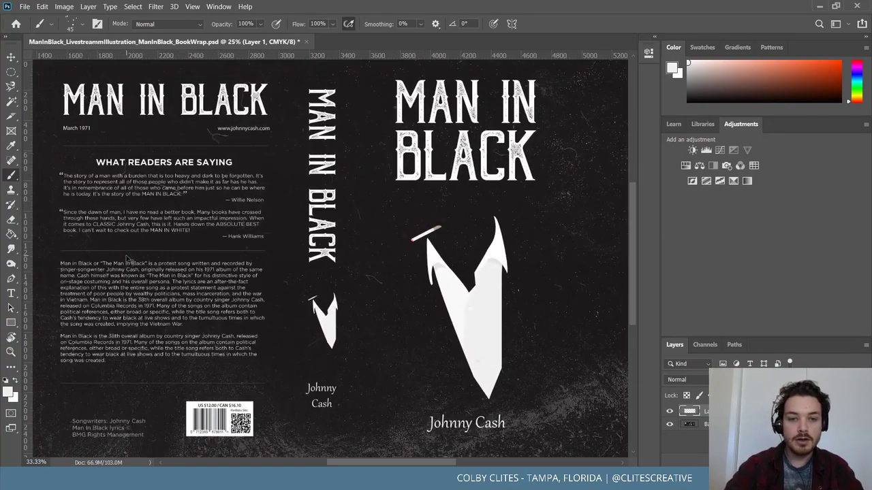
scroll(125, 254, "right", 5)
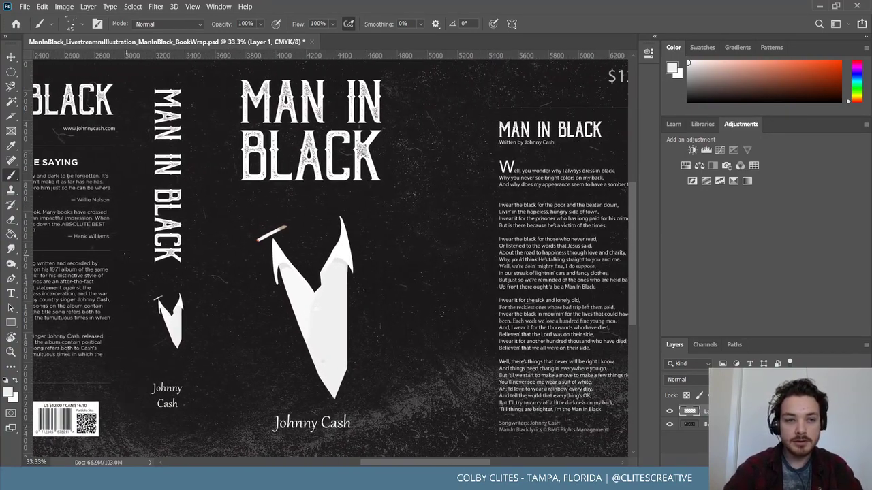
key("ctrl+plus")
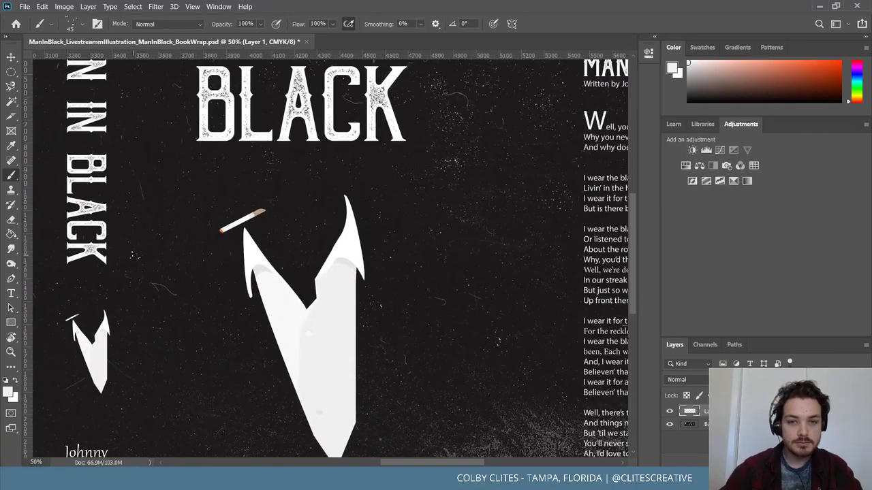
scroll(326, 259, "up", 4)
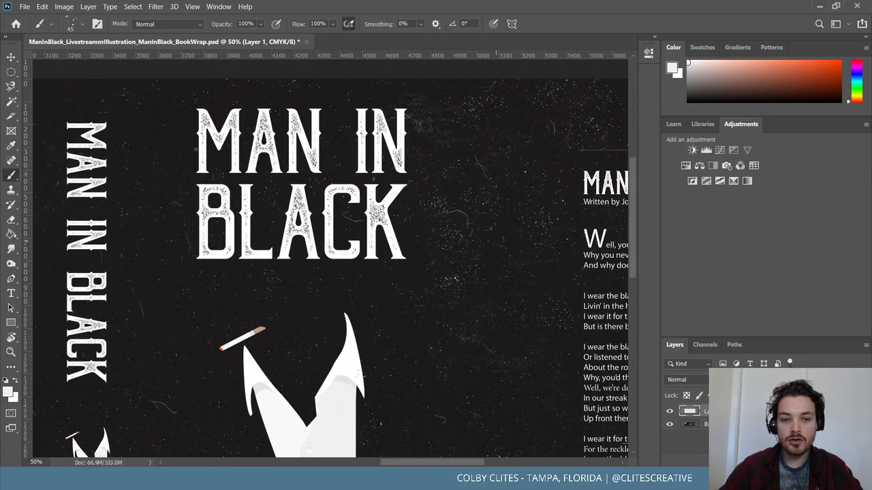
scroll(528, 194, "right", 5)
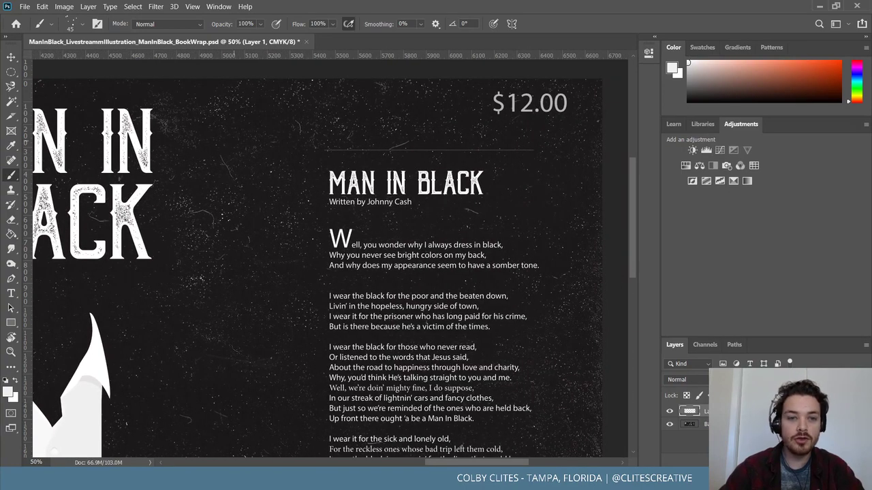
scroll(331, 259, "left", 3)
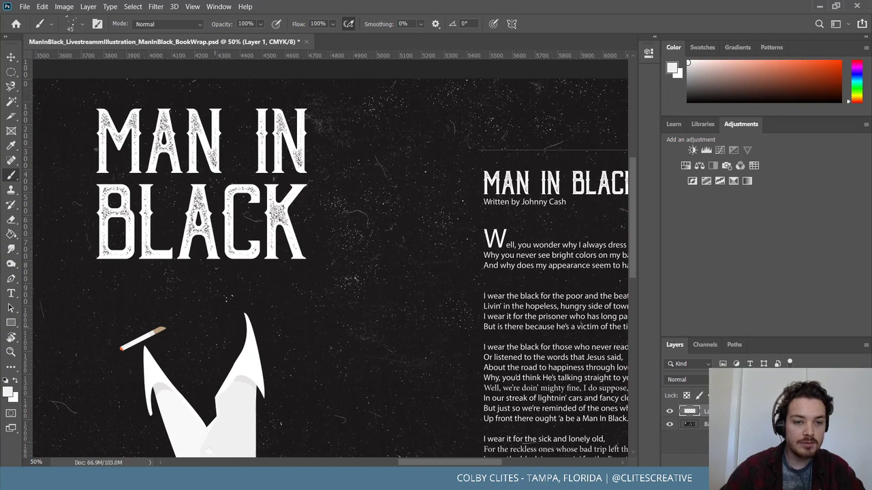
scroll(326, 343, "down", 3)
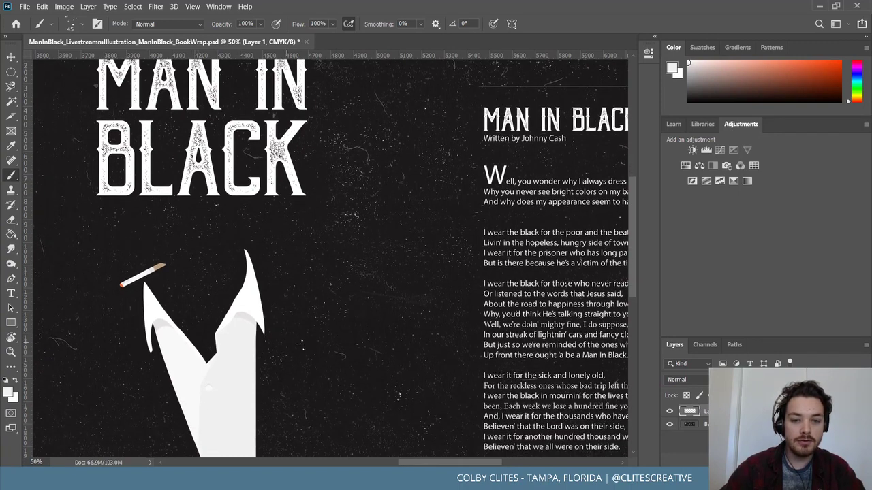
scroll(452, 298, "down", 3)
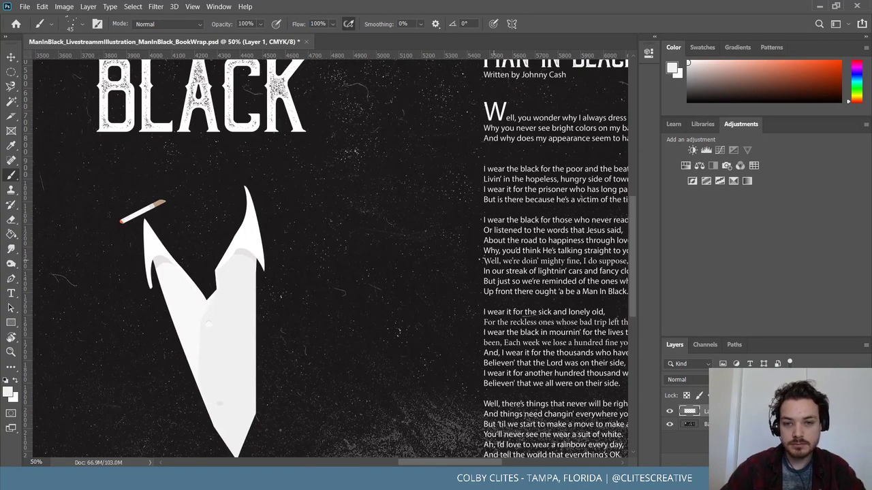
scroll(492, 273, "left", 3)
scroll(491, 273, "right", 6)
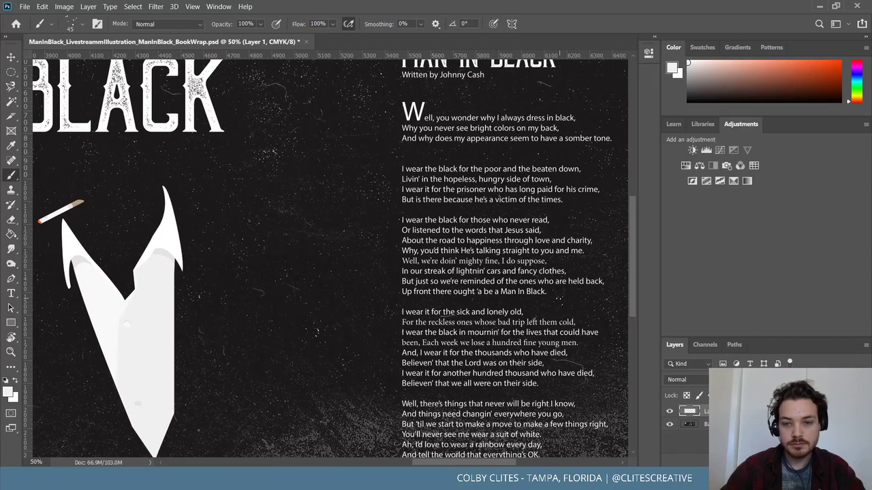
scroll(92, 123, "down", 7)
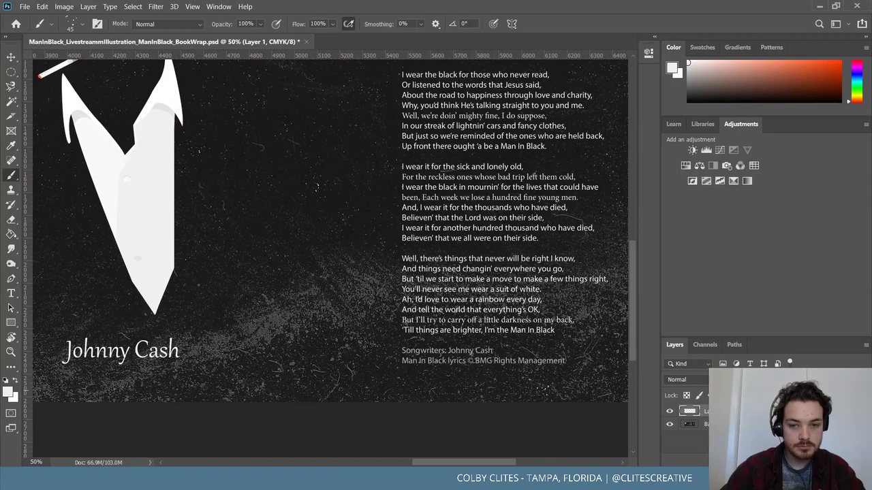
scroll(330, 228, "right", 4)
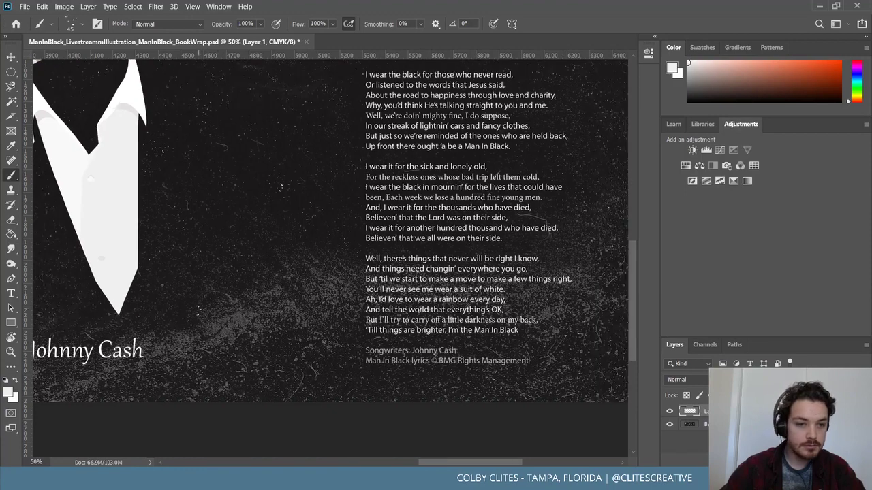
Paint dust spatters on the spine around the small collar illustration and the author name beneath it
scroll(331, 228, "left", 15)
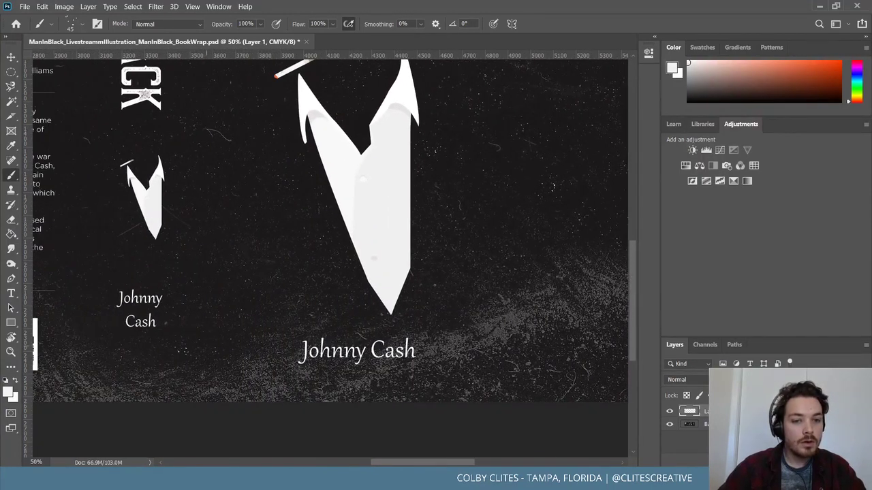
scroll(553, 184, "left", 6)
scroll(570, 179, "up", 1)
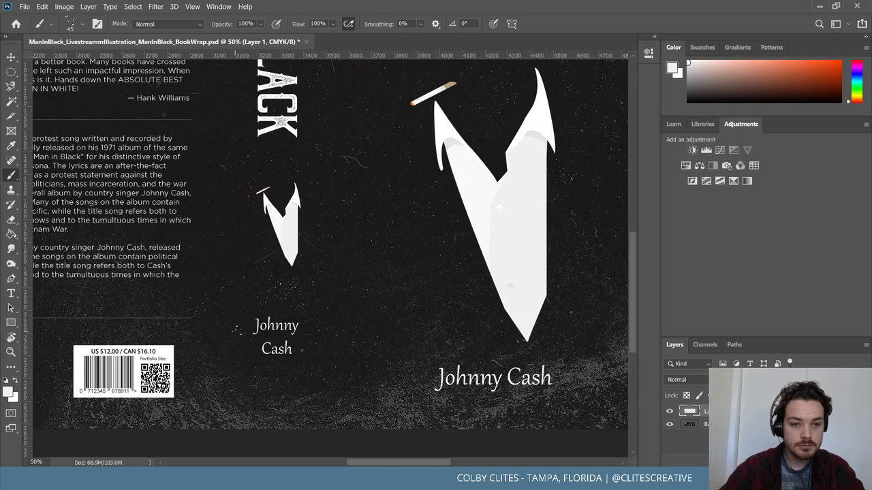
scroll(243, 344, "up", 1)
scroll(246, 348, "up", 3)
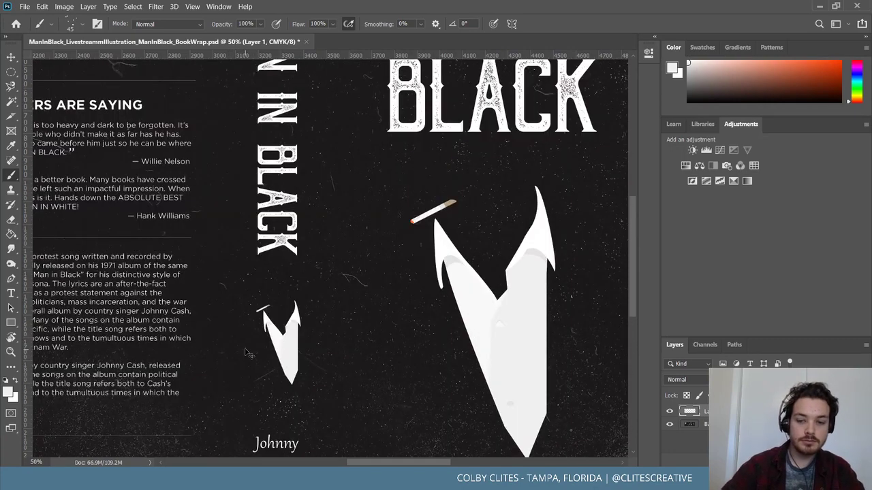
scroll(250, 355, "up", 1)
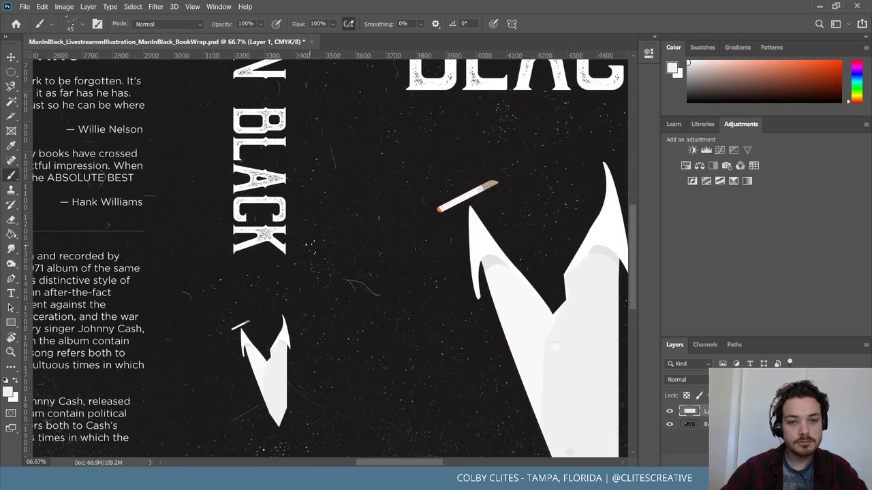
Review the dust spatters around the spine title and the front cover title, both up close and zoomed out
scroll(250, 355, "up", 3)
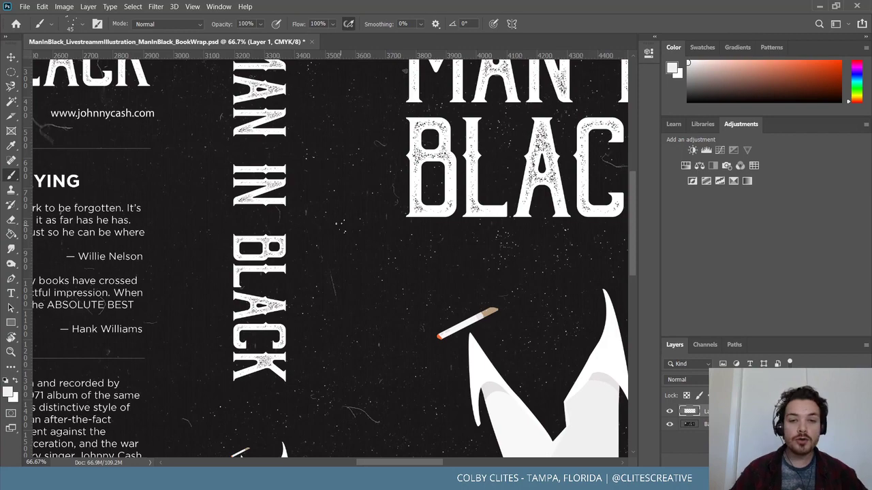
scroll(330, 258, "up", 5)
scroll(331, 259, "left", 3)
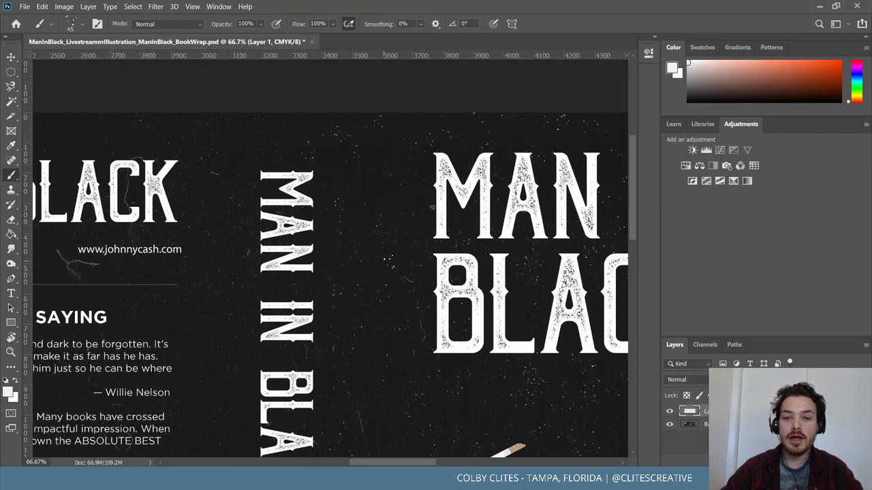
scroll(330, 259, "right", 4)
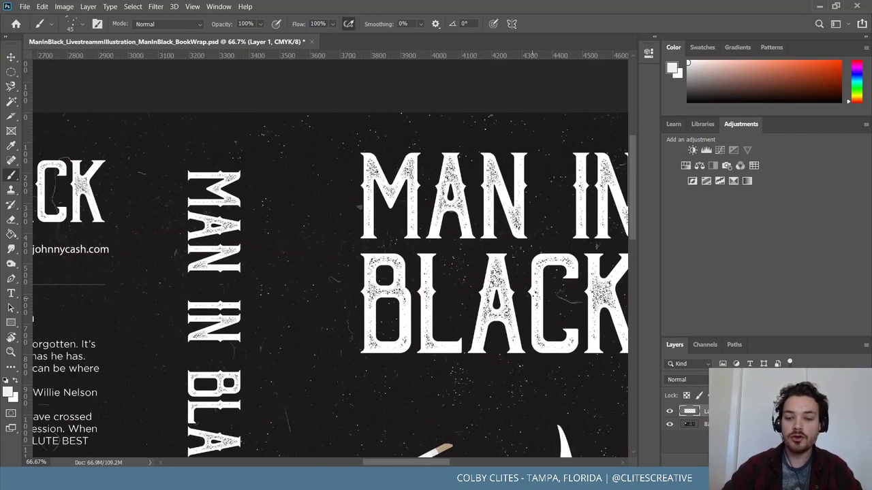
key("ctrl+minus")
key("ctrl+minus")
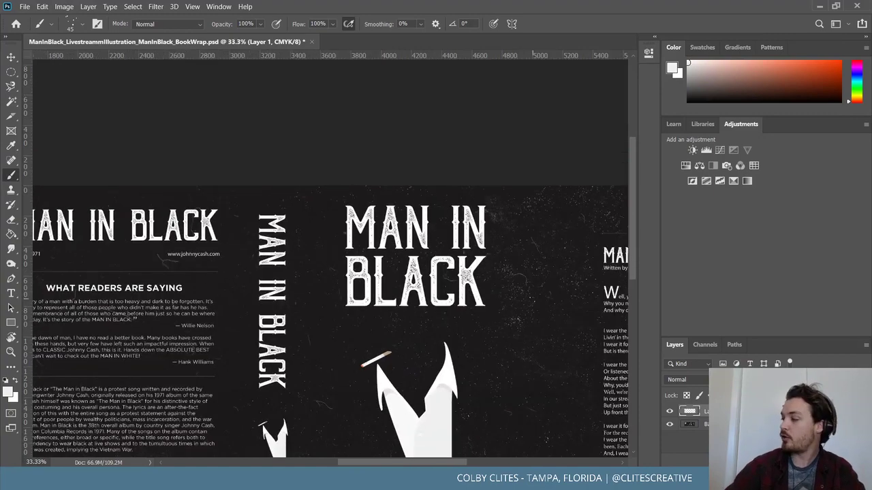
scroll(330, 258, "up", 3)
scroll(330, 259, "down", 6)
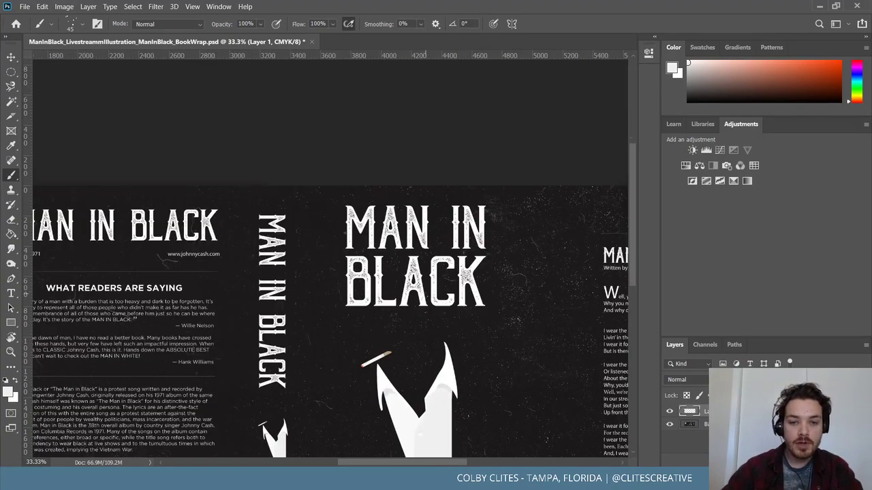
Save the BookWrap document and switch to the ManInBlack_LivestreammIllustration.ai document in Illustrator
left_click(26, 7)
left_click(49, 129)
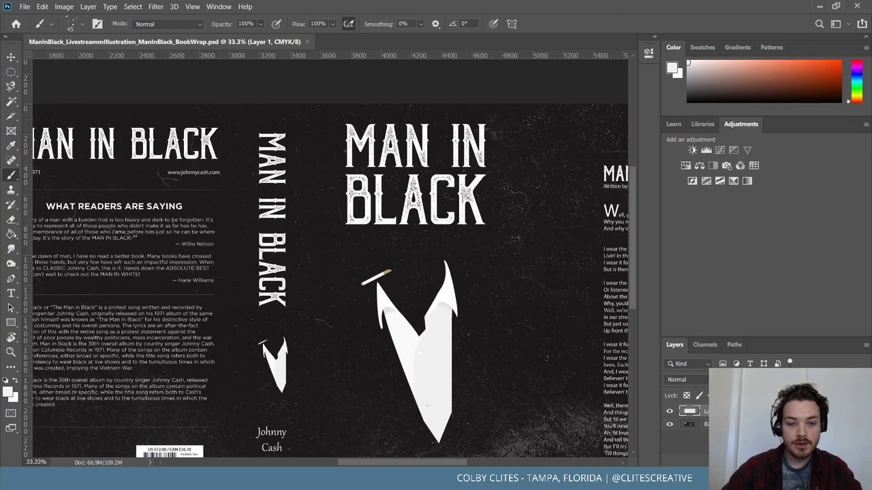
key("alt+Tab")
scroll(469, 346, "up", 10)
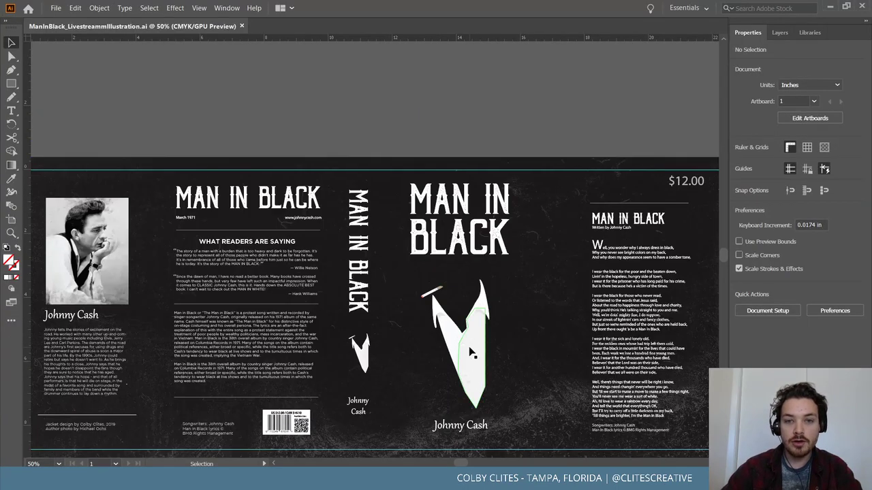
Examine the Bohem font sample sheet on the mood board, from its title through the character list to the WHISKEY and THANK YOU lettering
scroll(468, 351, "up", 12)
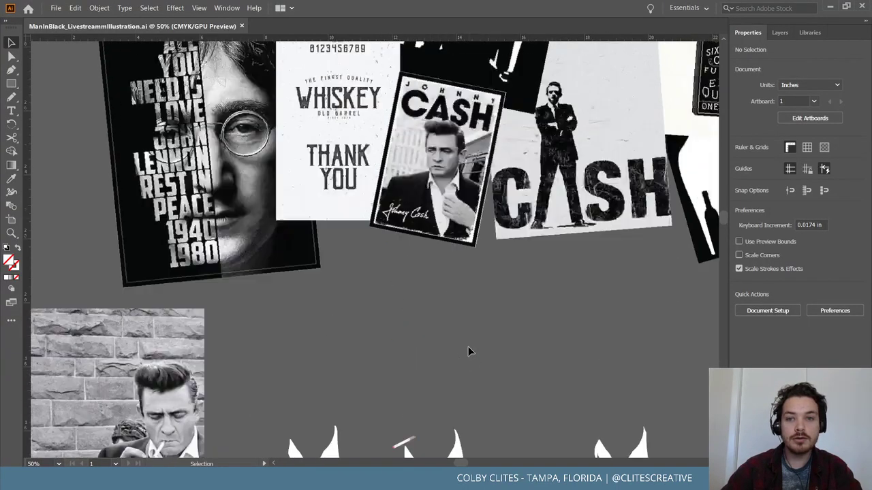
scroll(521, 300, "up", 2)
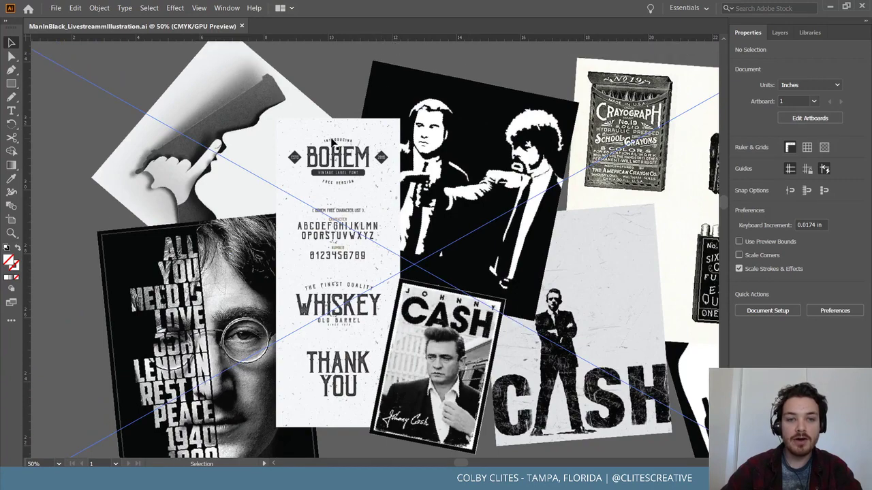
scroll(354, 174, "up", 1)
scroll(354, 175, "up", 5)
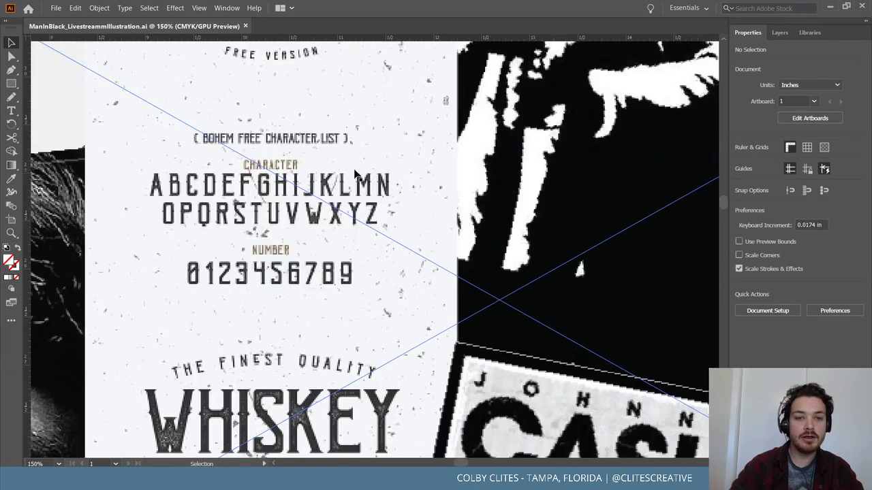
scroll(354, 175, "down", 2)
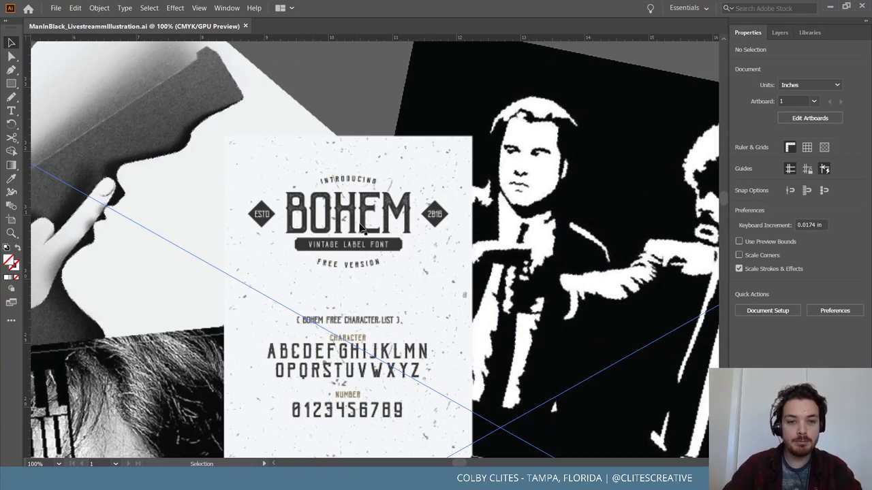
scroll(361, 234, "down", 3)
scroll(360, 234, "down", 5)
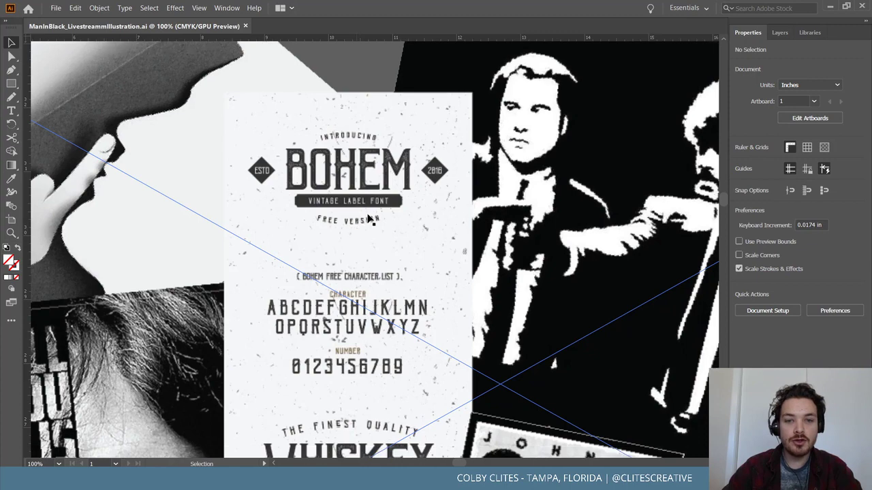
scroll(365, 208, "down", 4)
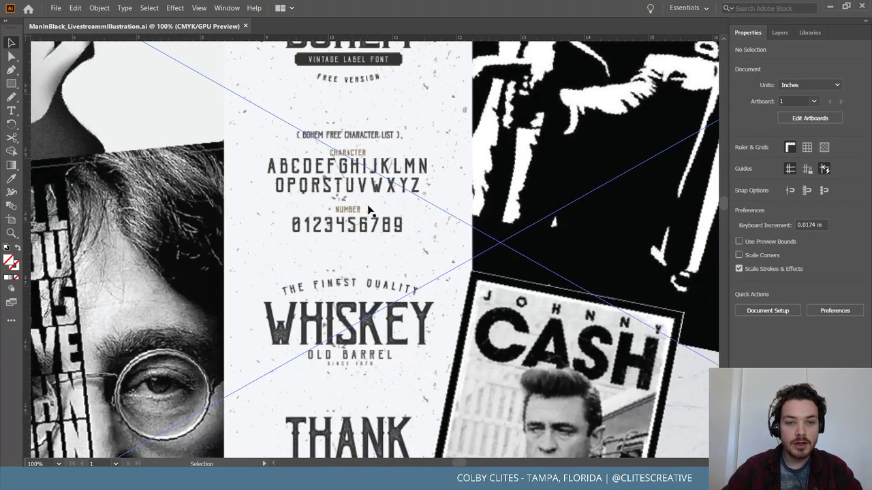
scroll(426, 208, "down", 2)
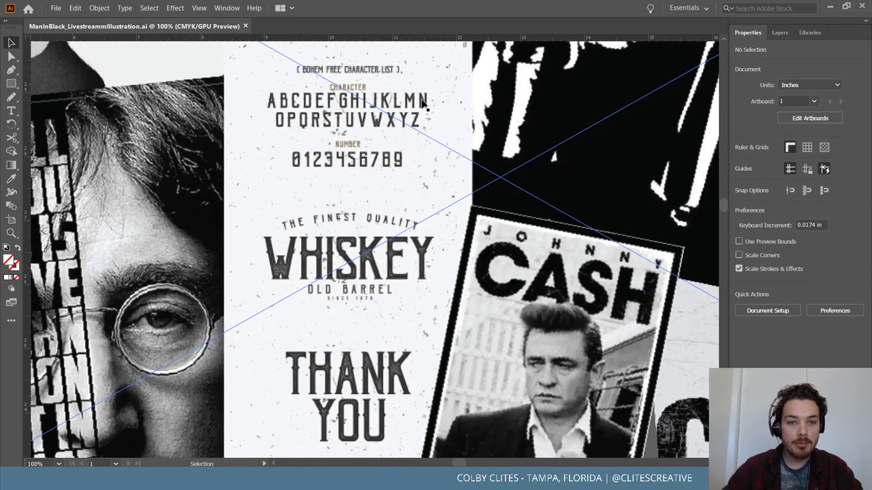
scroll(419, 215, "up", 1)
scroll(418, 215, "up", 1)
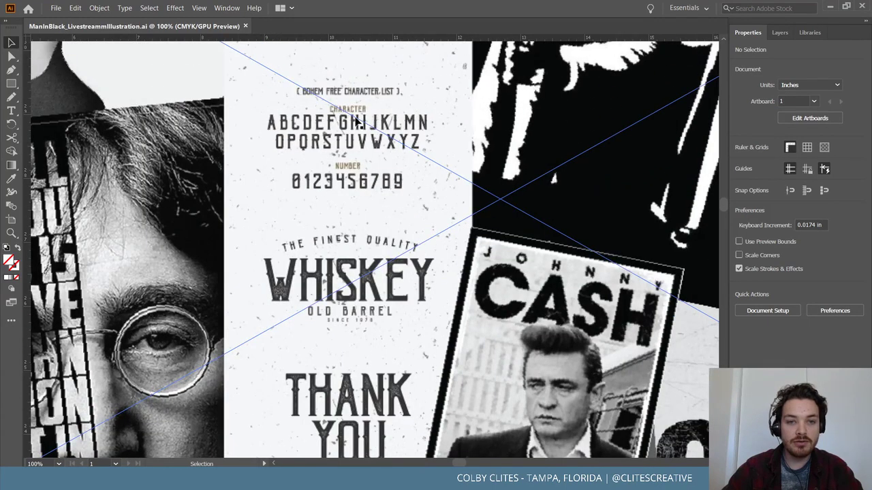
scroll(384, 192, "down", 5)
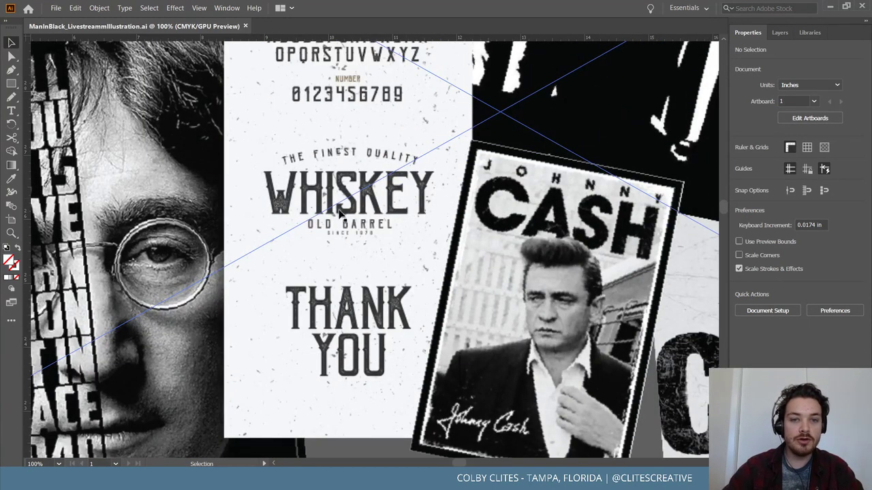
scroll(370, 248, "up", 3)
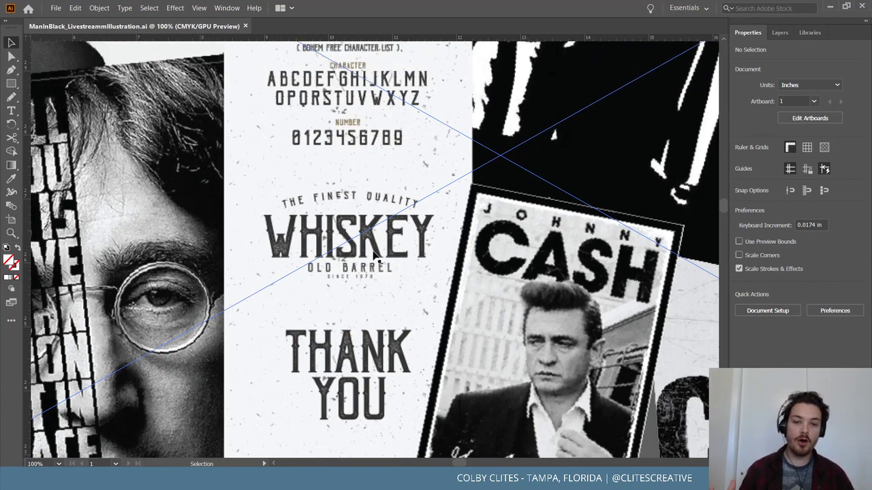
scroll(340, 279, "up", 1)
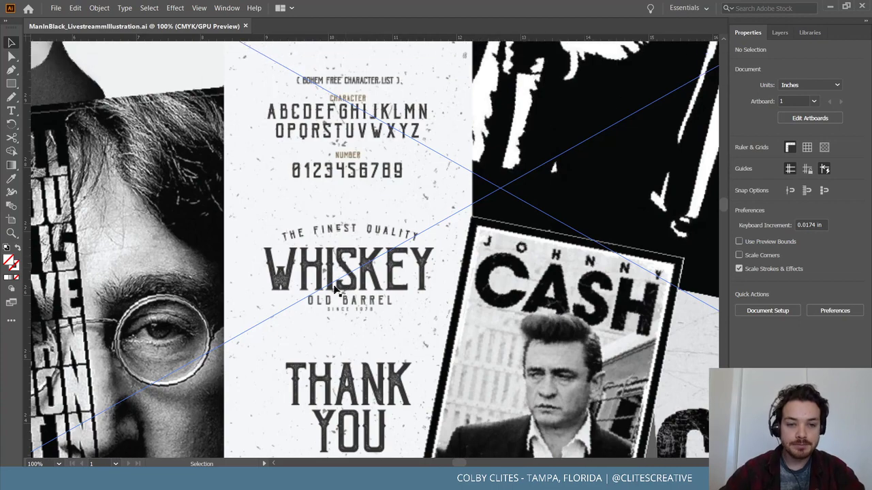
scroll(313, 298, "down", 2)
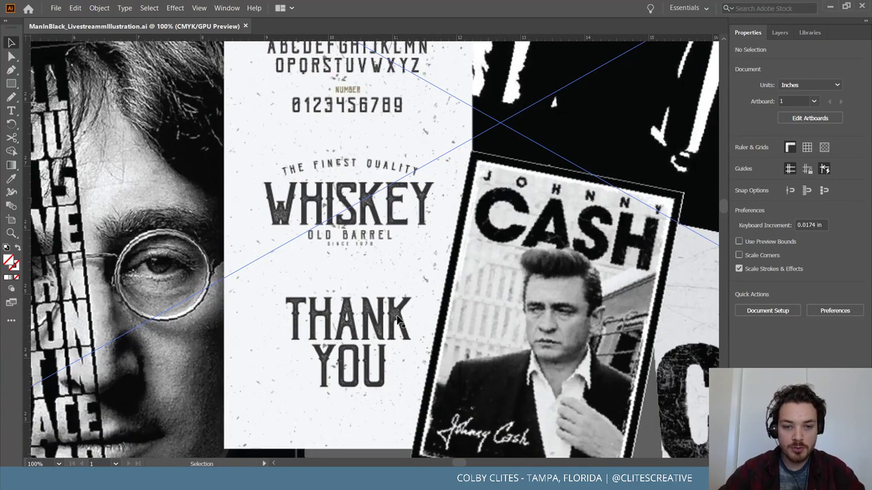
Inspect the speckled texture around the WHISKEY and THANK YOU lettering up close, and review the whole mood board
key("ctrl+equal")
key("ctrl+equal")
key("ctrl+equal")
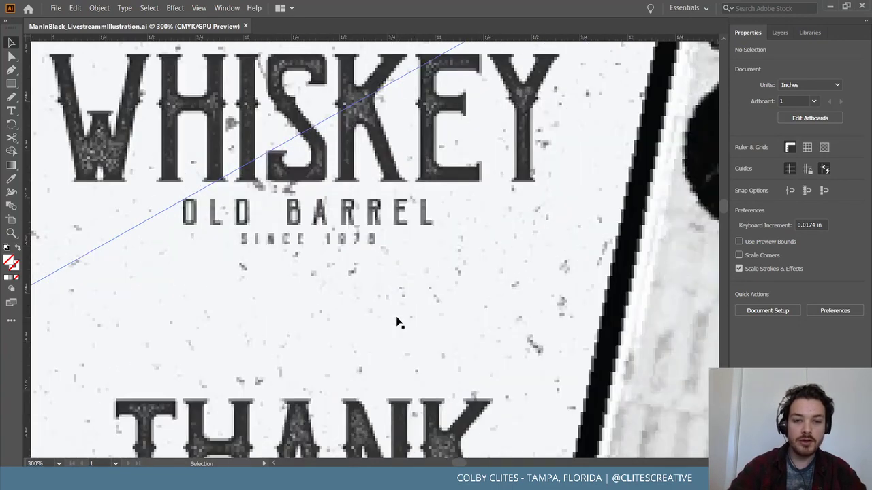
scroll(397, 319, "down", 5)
key("ctrl+minus")
key("ctrl+minus")
key("ctrl+minus")
key("ctrl+minus")
key("ctrl+minus")
key("ctrl+minus")
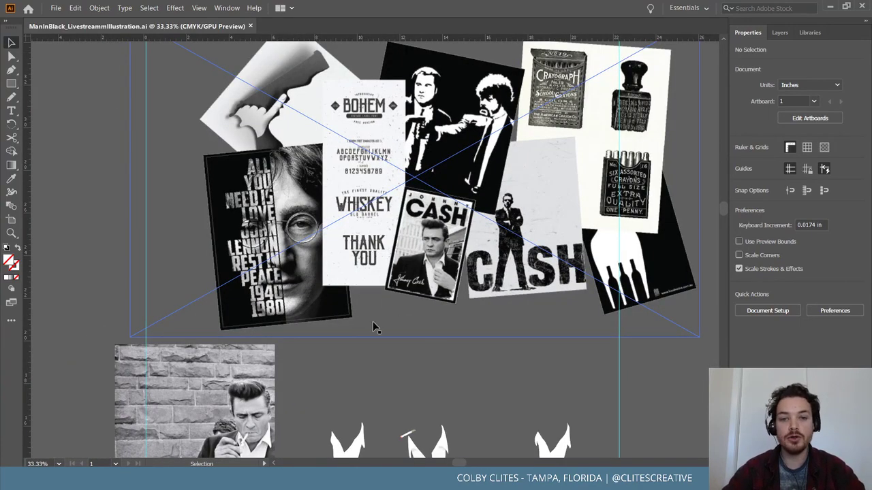
scroll(69, 205, "up", 2)
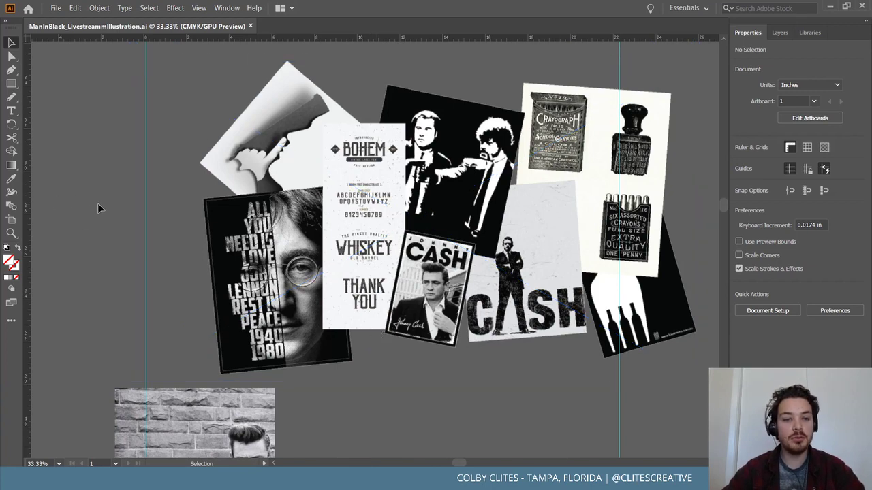
Switch back to the BookWrap document in Photoshop and paint dust spatters between the spine title and the front cover title
left_click(830, 8)
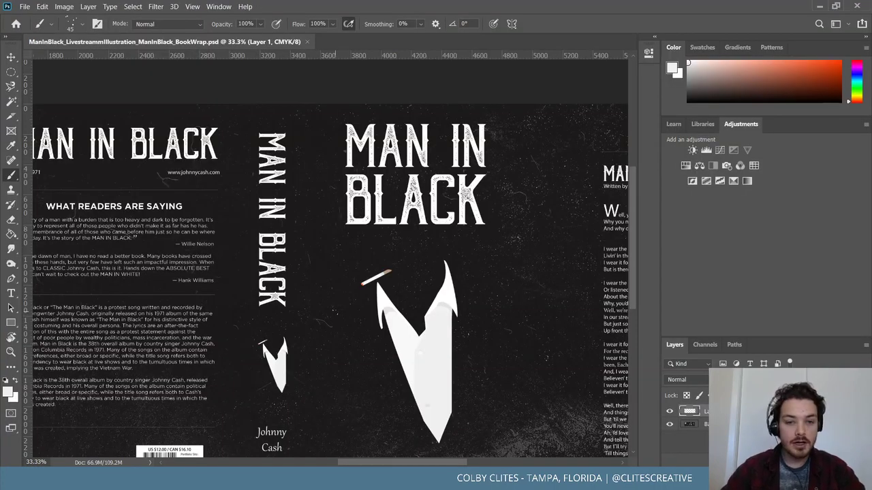
scroll(336, 316, "up", 2)
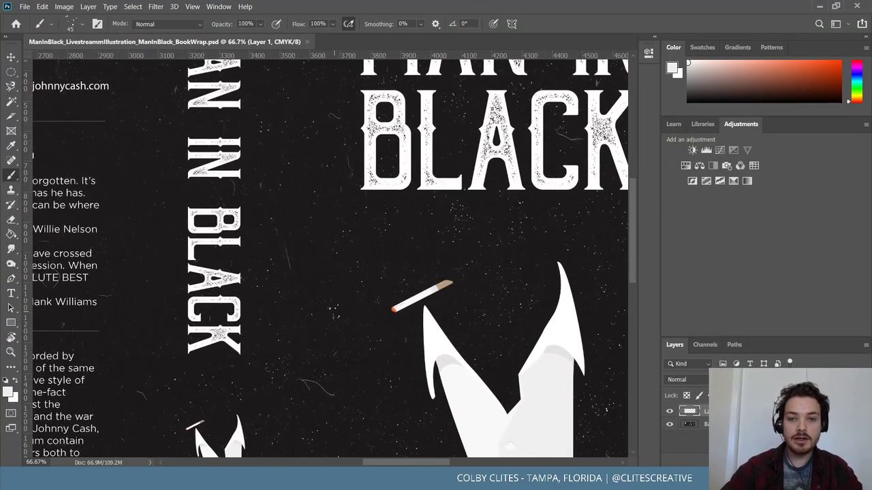
scroll(330, 258, "up", 2)
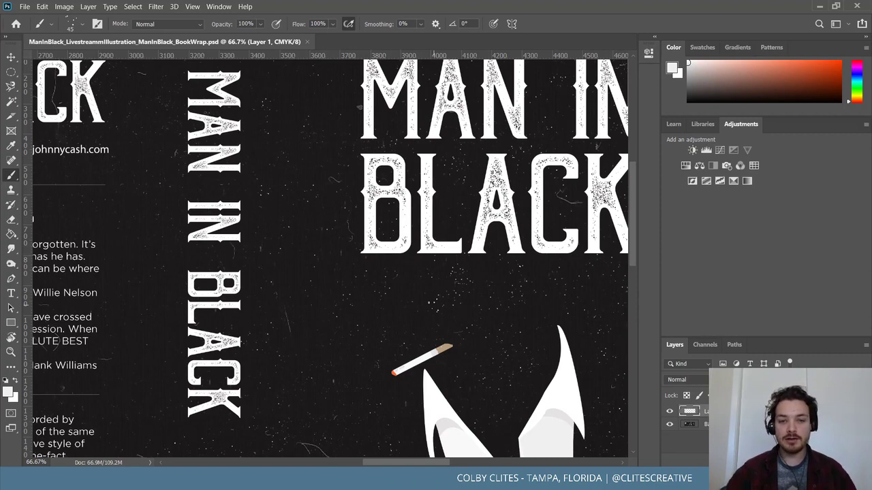
left_click_drag(294, 266, 296, 230)
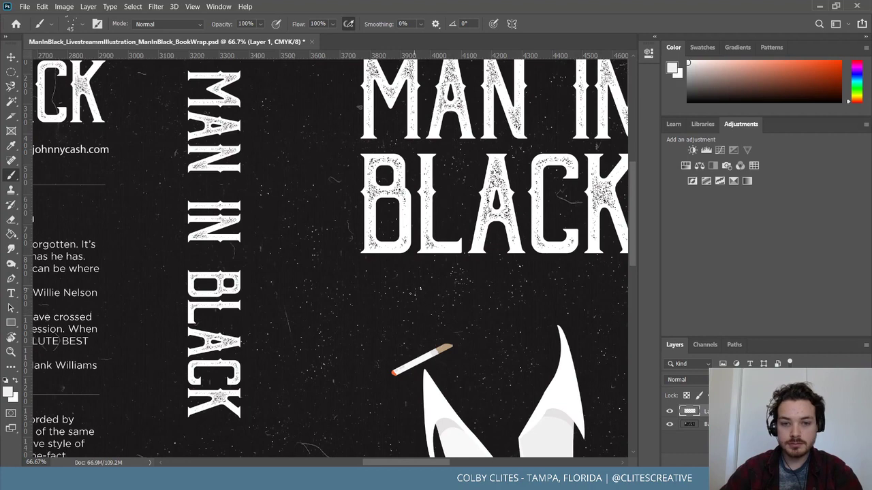
Paint dust spatters down the gap between the spine illustration and the large front cover collar, as far as the author names
scroll(329, 258, "down", 5)
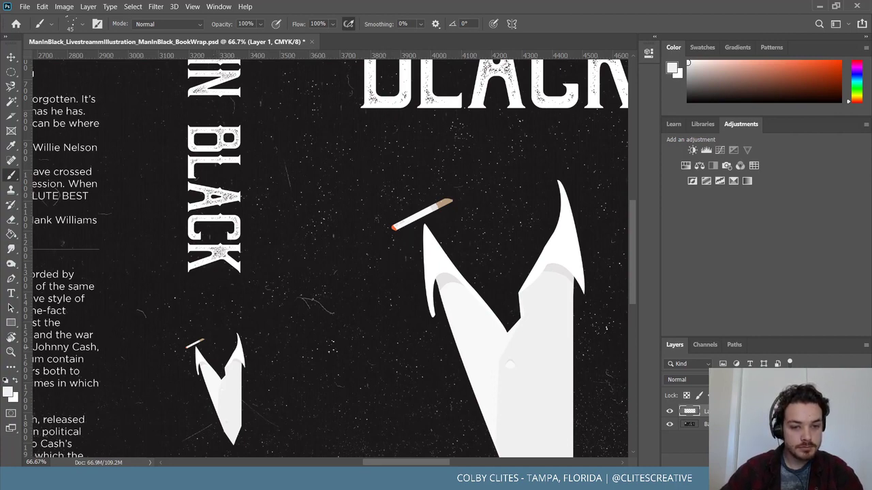
scroll(459, 233, "down", 5)
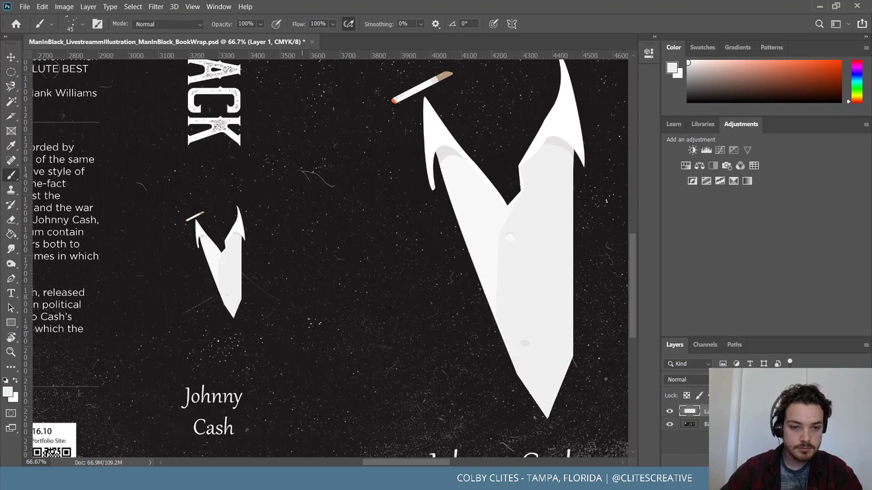
scroll(332, 339, "down", 3)
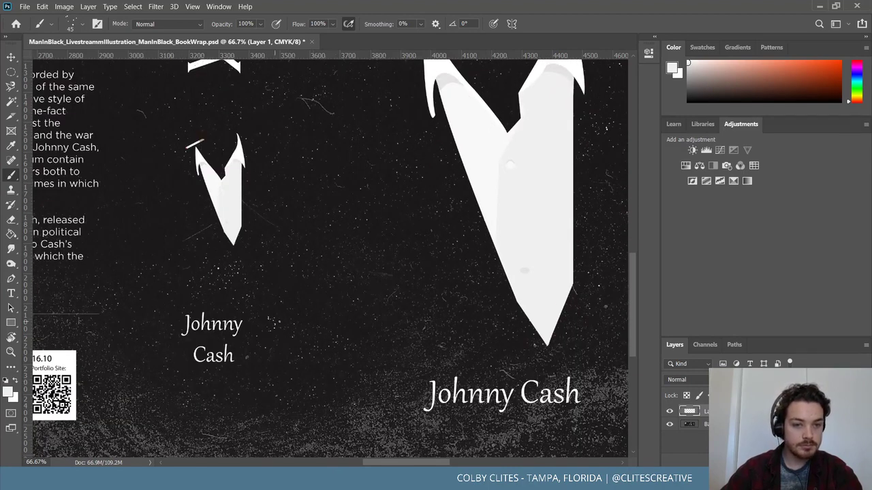
scroll(274, 324, "down", 3)
scroll(306, 327, "up", 4)
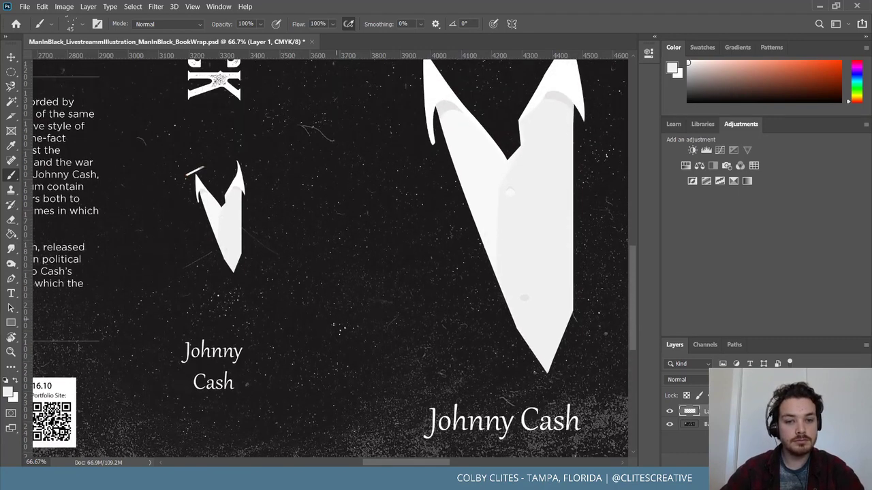
scroll(339, 329, "up", 3)
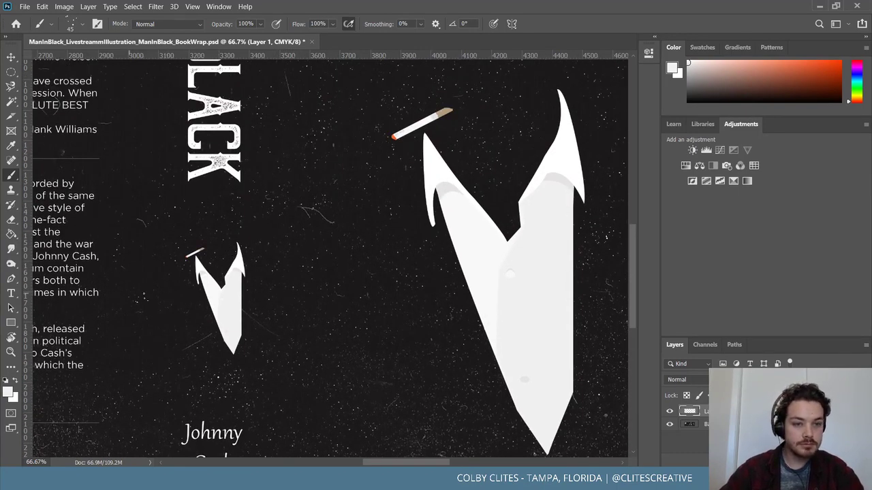
Paint dust spatters along the strip between the back cover text and the spine, down to the barcode
scroll(144, 297, "up", 2)
scroll(144, 296, "right", 4)
scroll(143, 296, "left", 8)
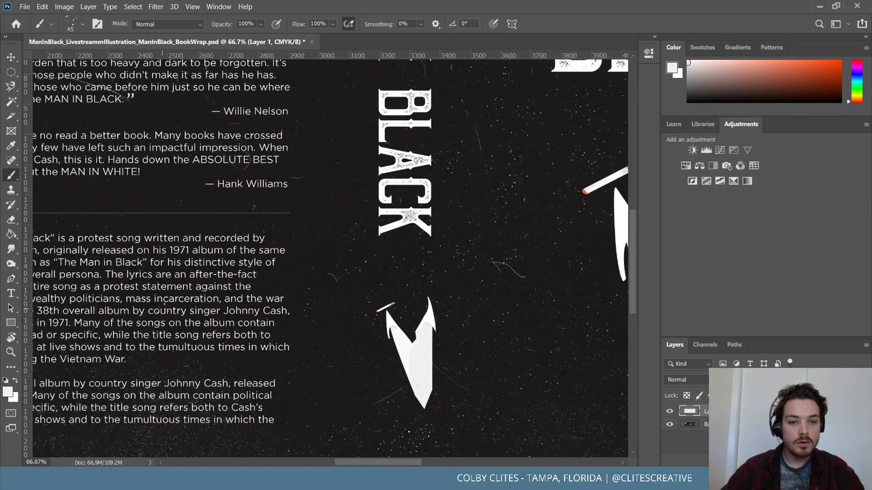
scroll(144, 296, "up", 2)
scroll(144, 296, "down", 6)
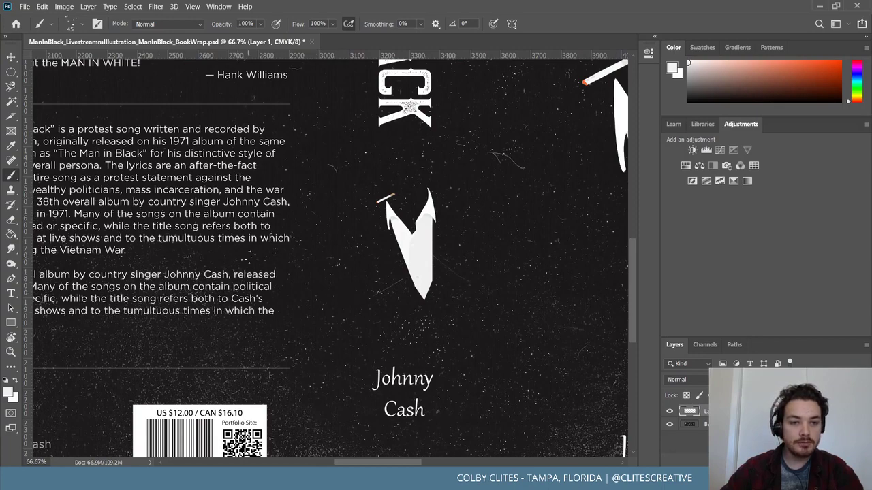
scroll(298, 300, "down", 5)
scroll(313, 272, "left", 3)
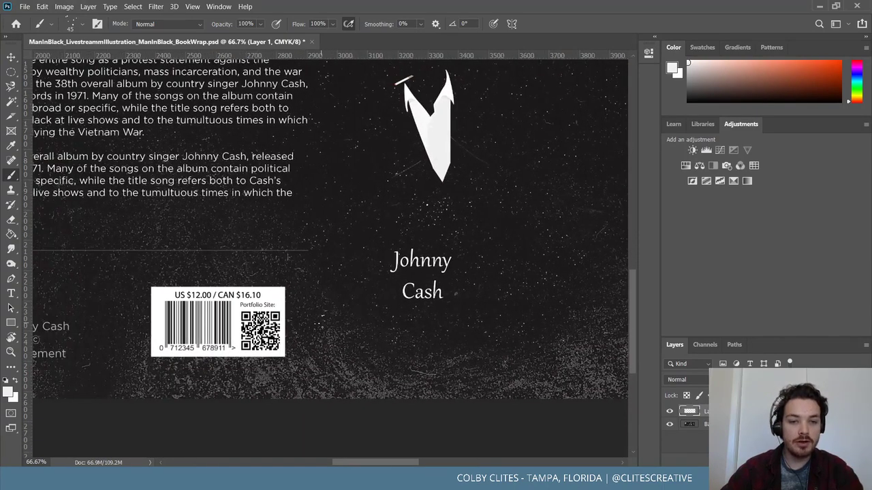
scroll(326, 259, "left", 1)
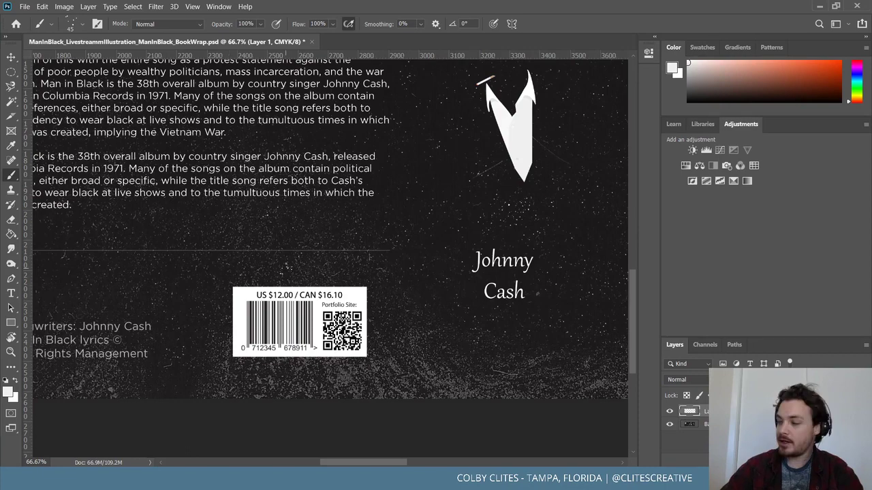
Paint dust spatters on the lower back cover, above and beside the songwriter credits
scroll(225, 259, "left", 7)
scroll(279, 270, "left", 2)
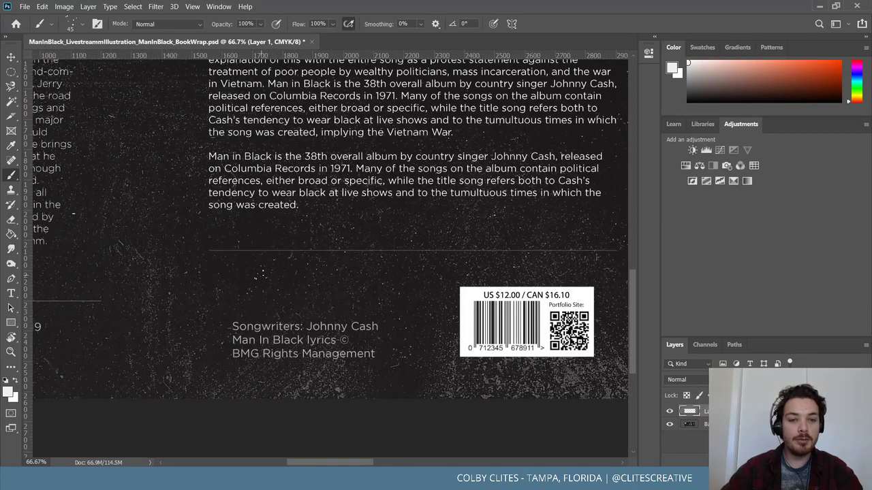
scroll(204, 331, "up", 3)
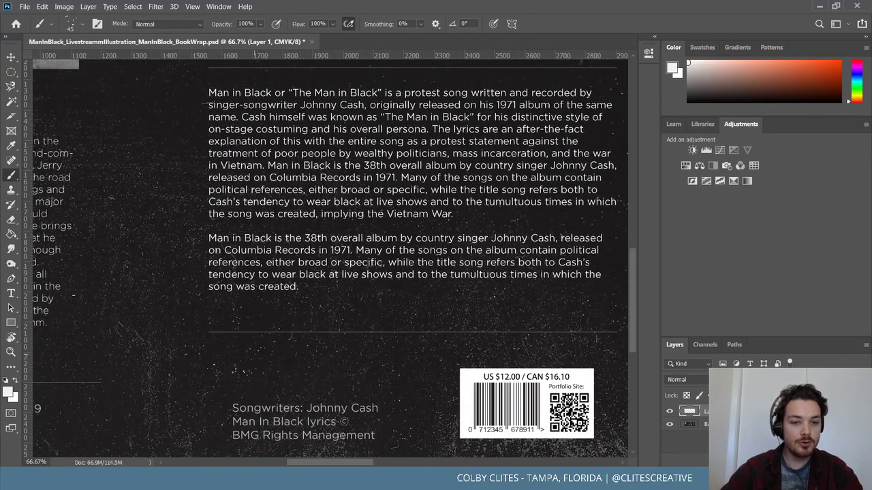
scroll(330, 258, "down", 2)
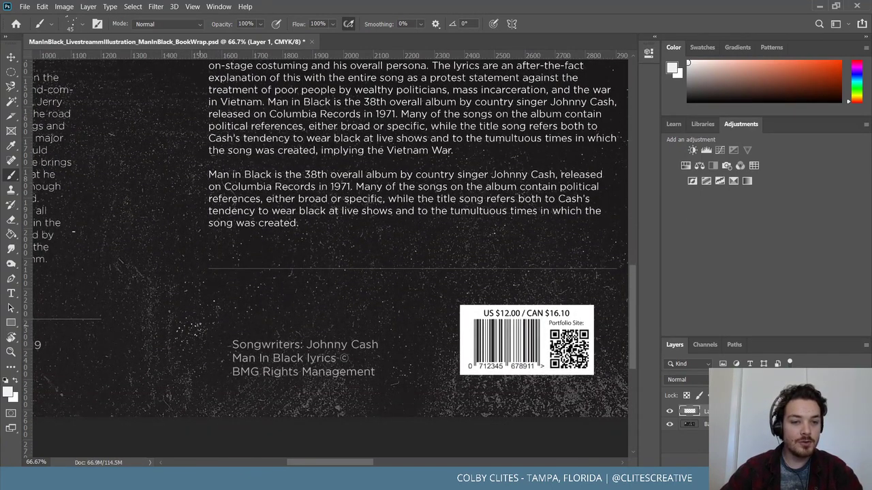
Paint dust spatters on the back flap around the design credits and in the gap beside the author biography
scroll(195, 327, "left", 5)
scroll(327, 238, "left", 9)
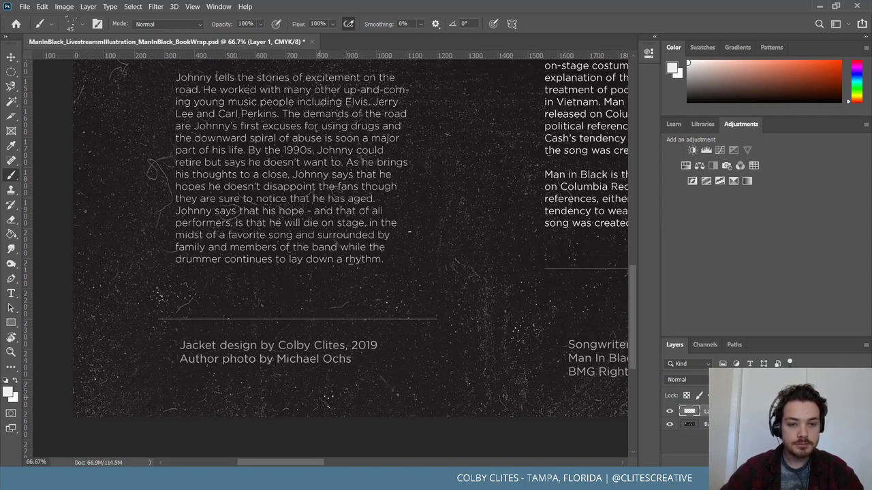
scroll(409, 232, "up", 5)
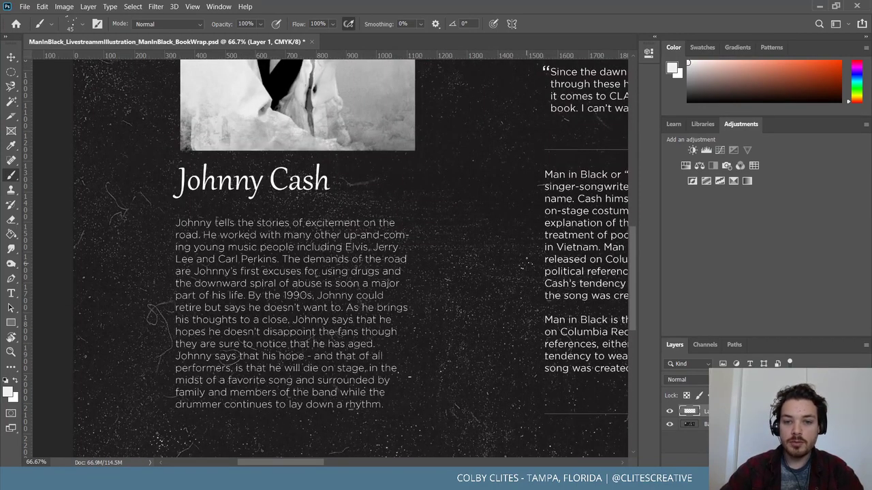
scroll(424, 222, "up", 1)
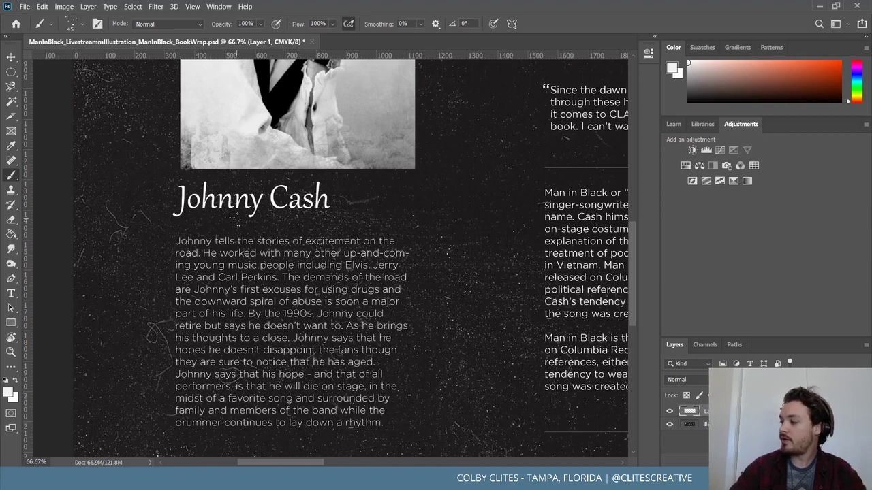
scroll(488, 275, "up", 4)
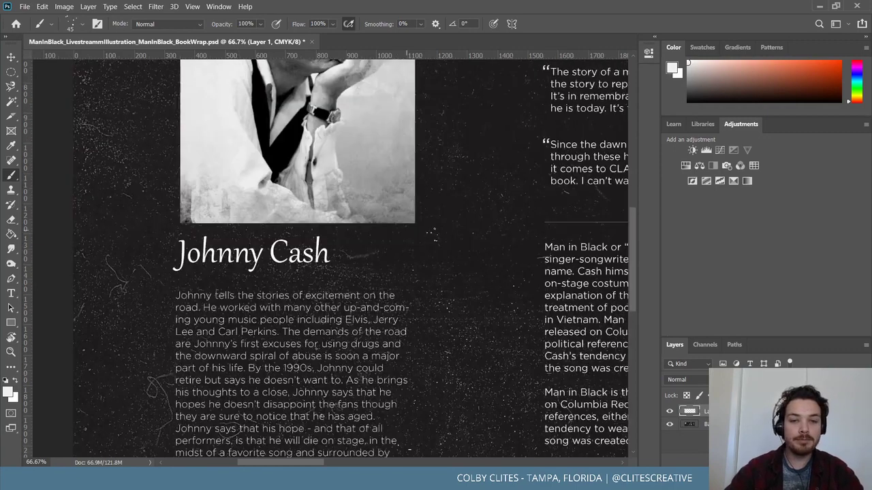
Paint dust spatters on the back cover around the divider between the reader quotes and the album description
scroll(499, 308, "left", 2)
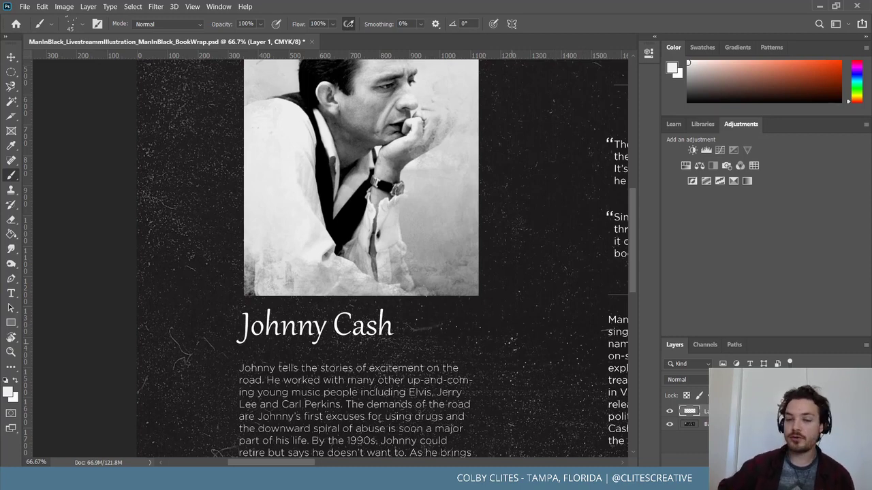
scroll(511, 344, "left", 3)
scroll(491, 320, "right", 10)
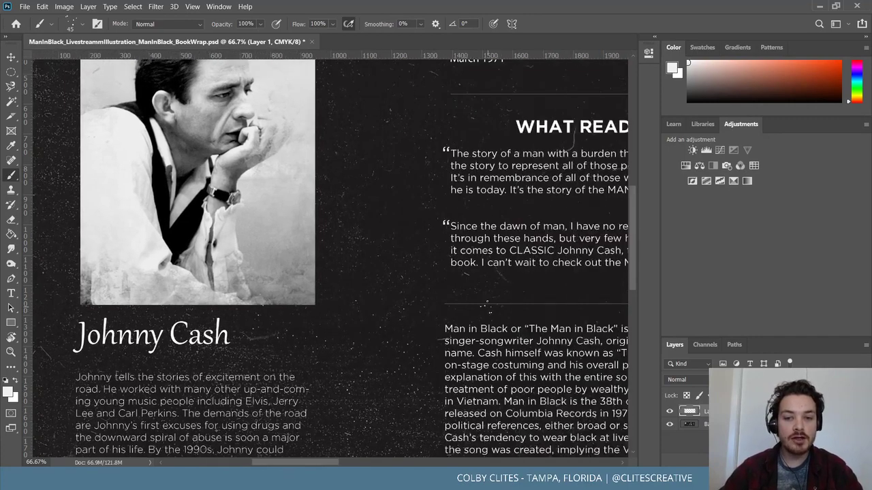
scroll(472, 293, "right", 8)
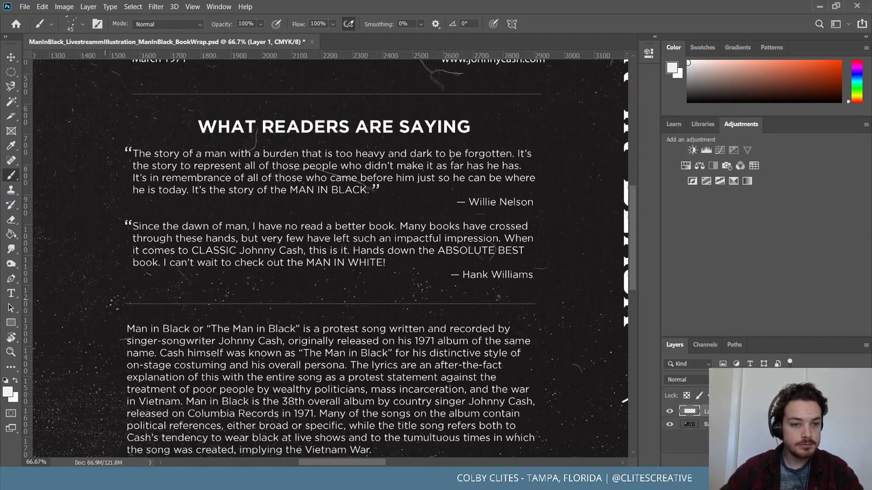
scroll(330, 259, "down", 2)
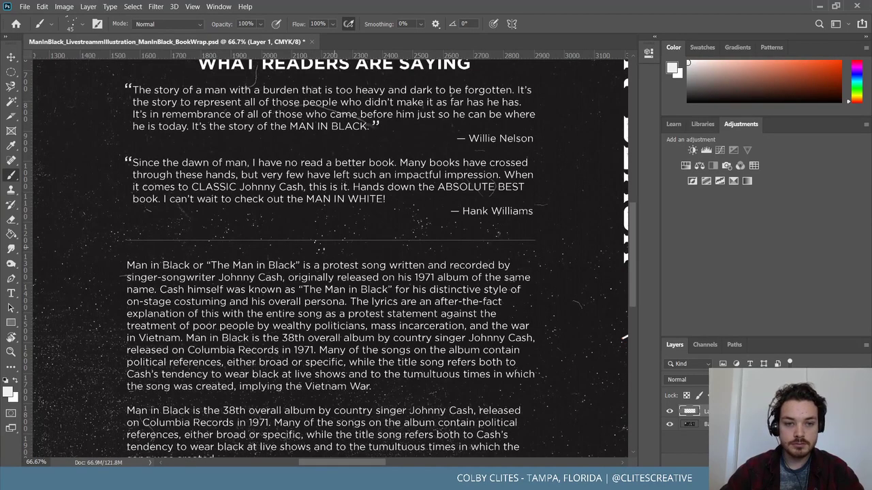
scroll(330, 259, "down", 2)
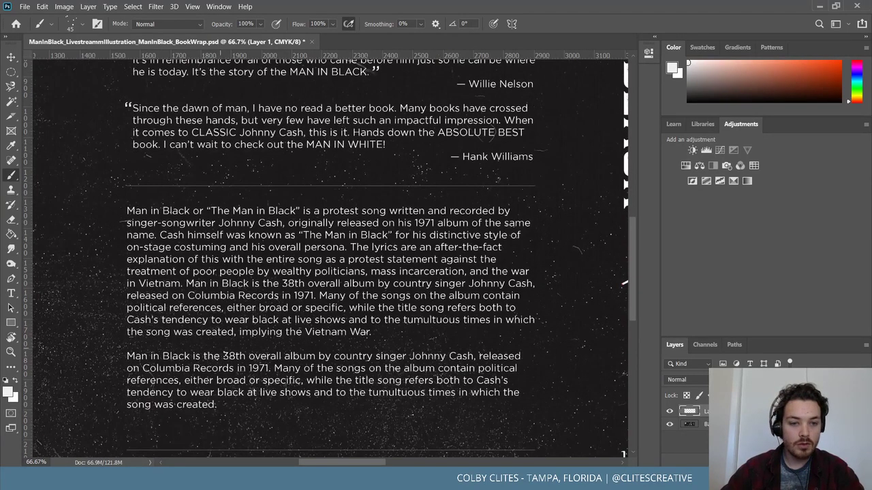
scroll(331, 258, "down", 2)
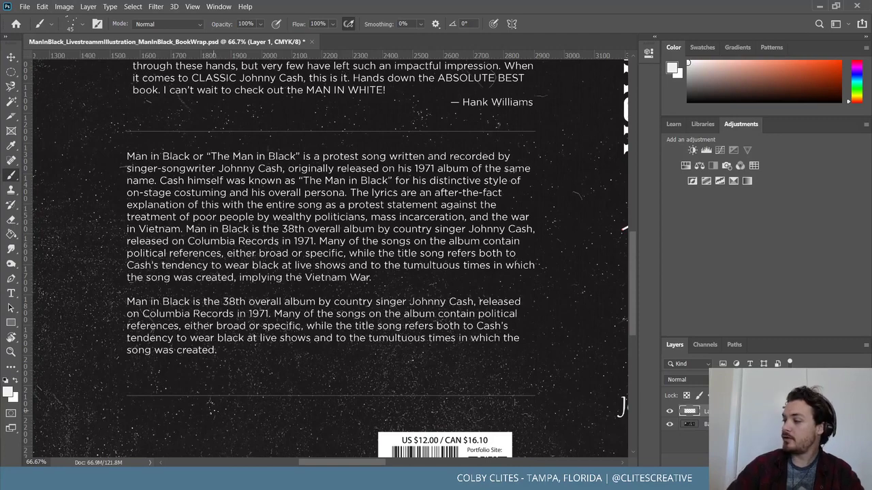
Paint dust spatters along the strip between the reader quotes and the spine title, up to the top edge
scroll(331, 259, "up", 4)
scroll(330, 259, "left", 2)
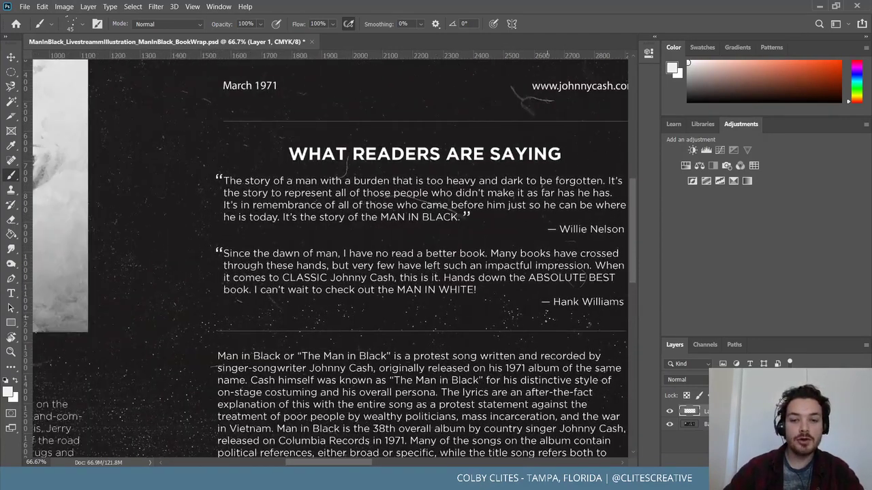
scroll(330, 259, "right", 5)
scroll(330, 259, "up", 2)
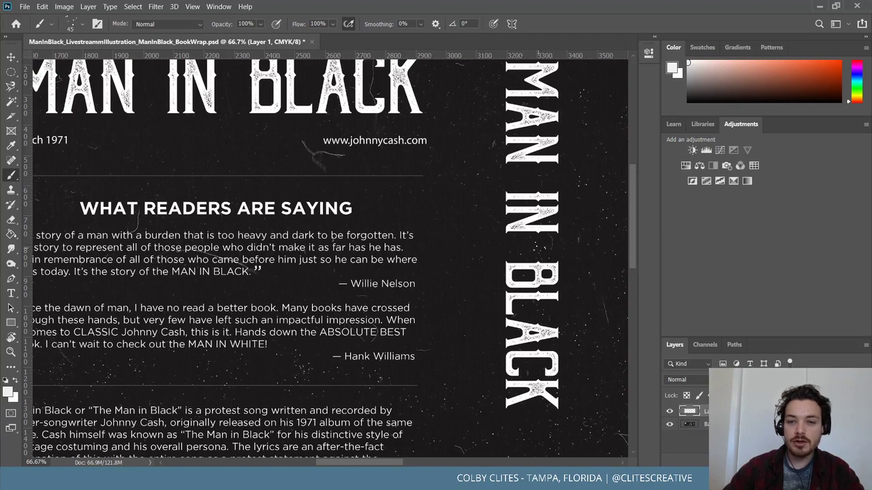
scroll(331, 259, "up", 3)
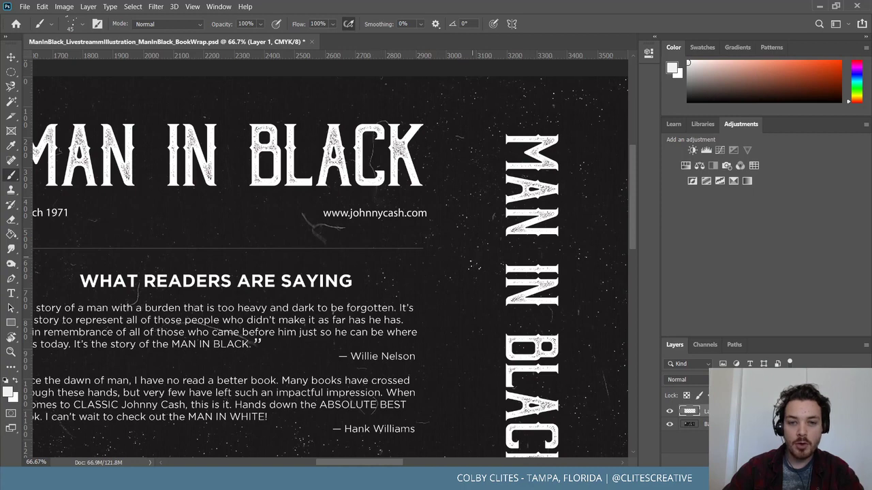
scroll(422, 259, "down", 3)
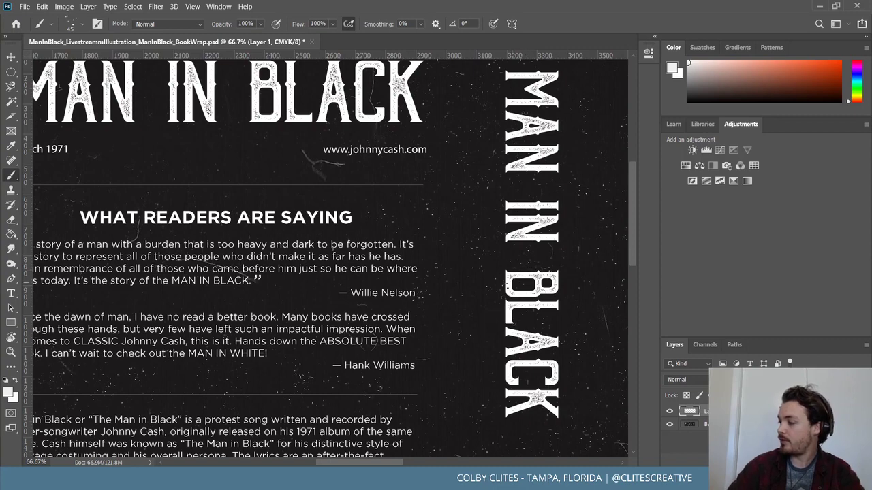
scroll(441, 275, "down", 2)
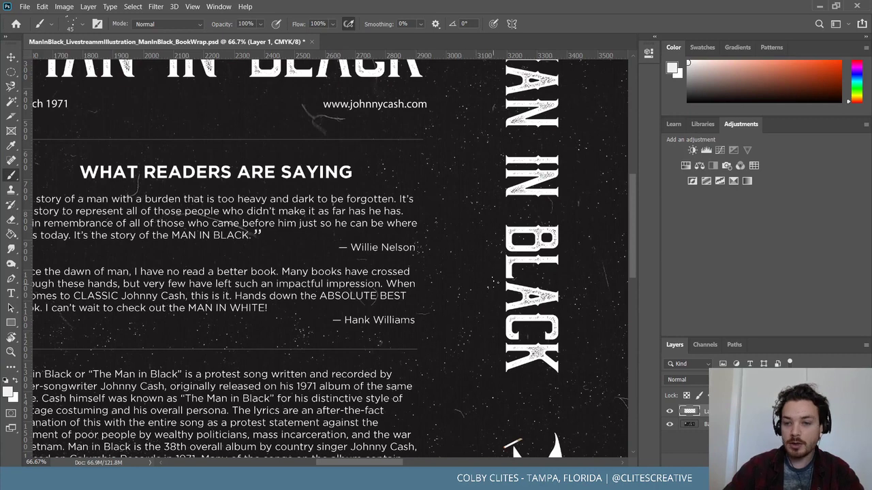
scroll(330, 258, "up", 2)
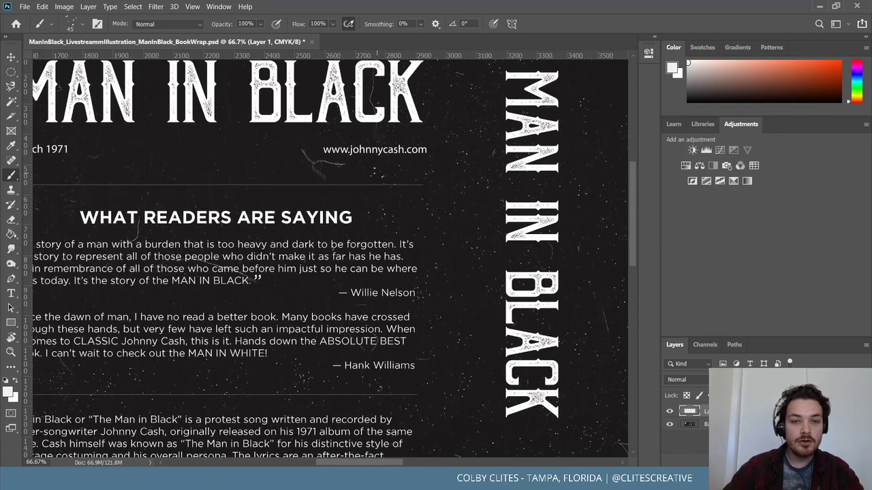
scroll(373, 172, "up", 2)
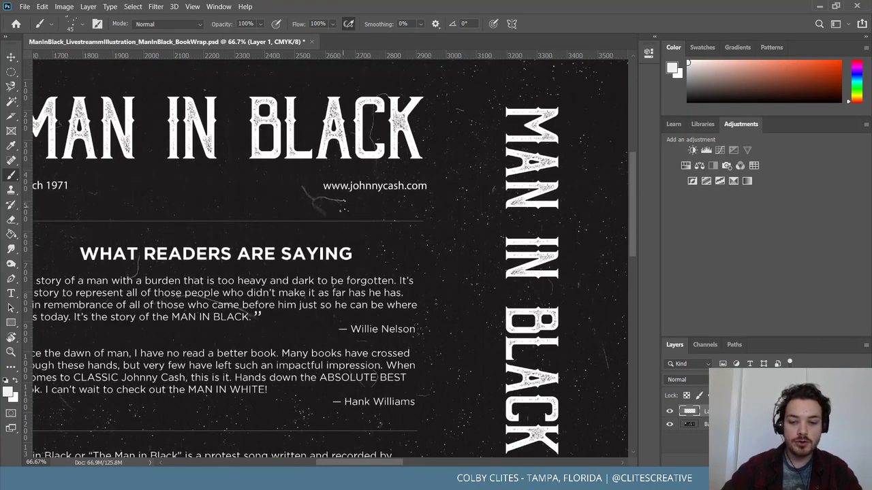
Paint dust spatters above and around the back cover title and down to the reader quotes heading
key("ctrl+0")
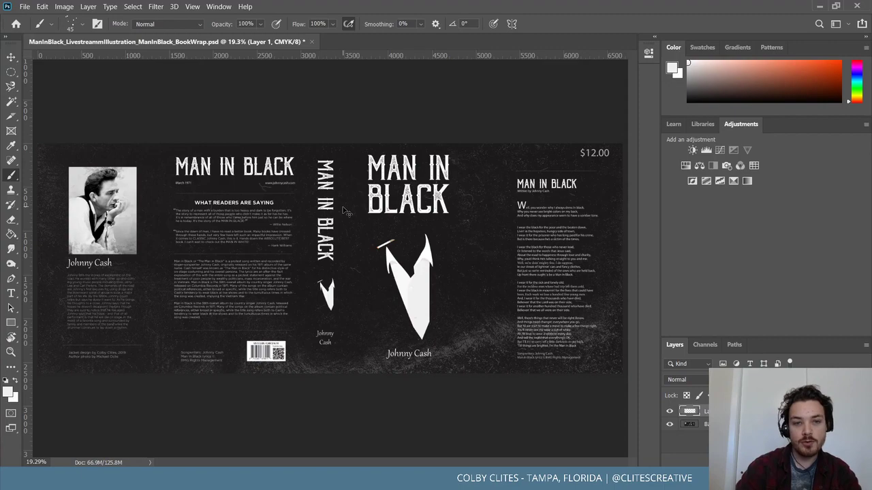
key("ctrl+plus")
key("ctrl+plus")
key("ctrl+plus")
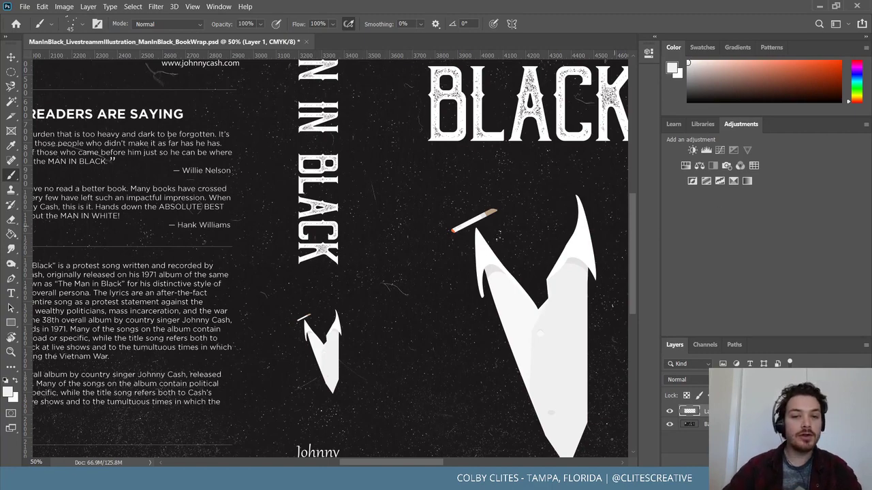
scroll(477, 259, "up", 10)
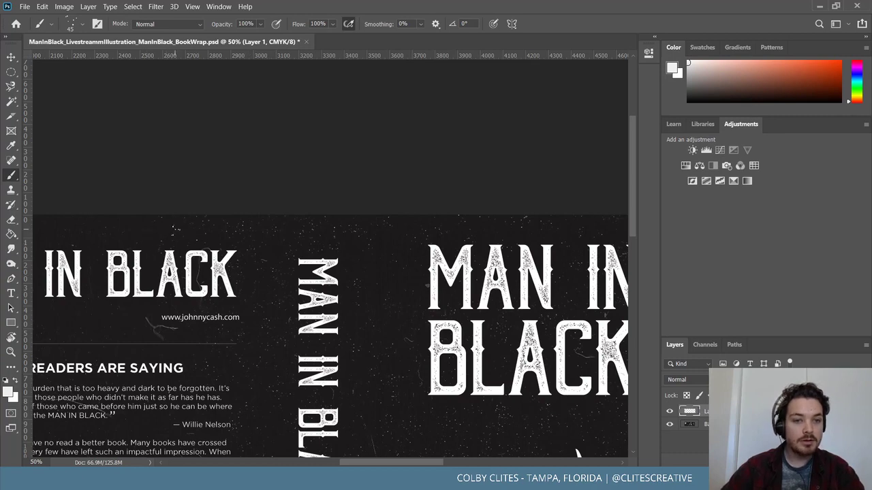
scroll(175, 229, "left", 10)
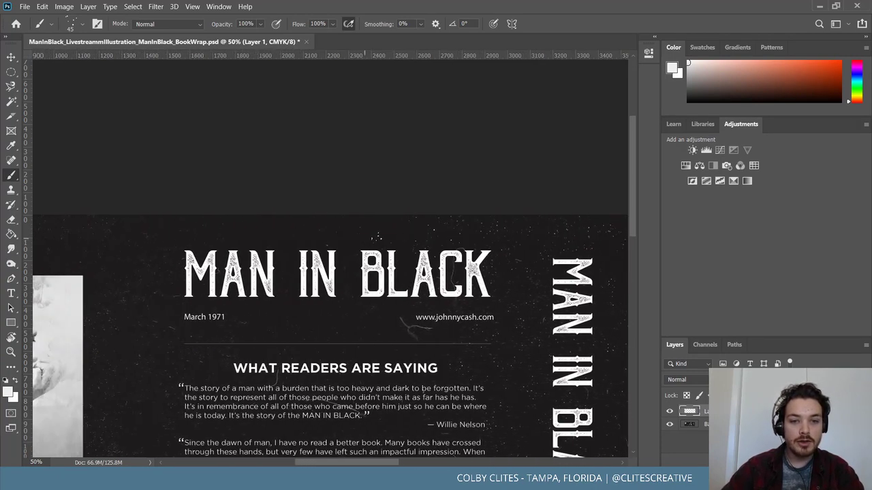
scroll(376, 236, "left", 2)
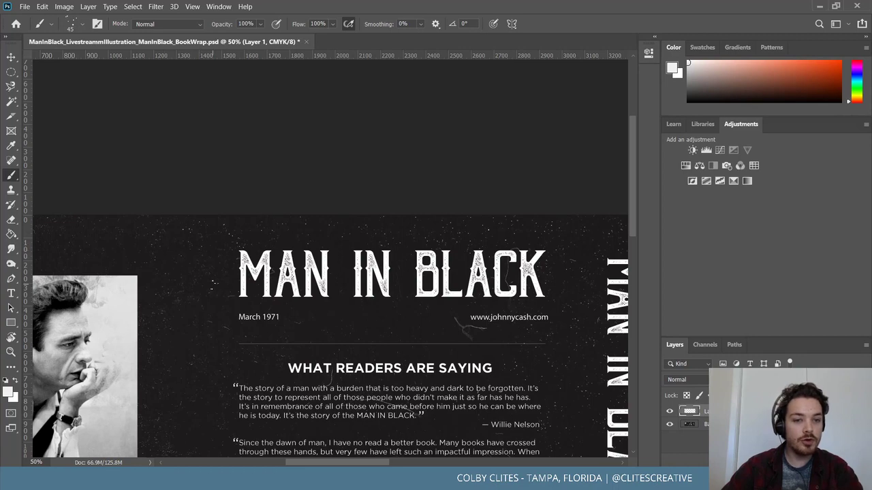
scroll(615, 446, "down", 5)
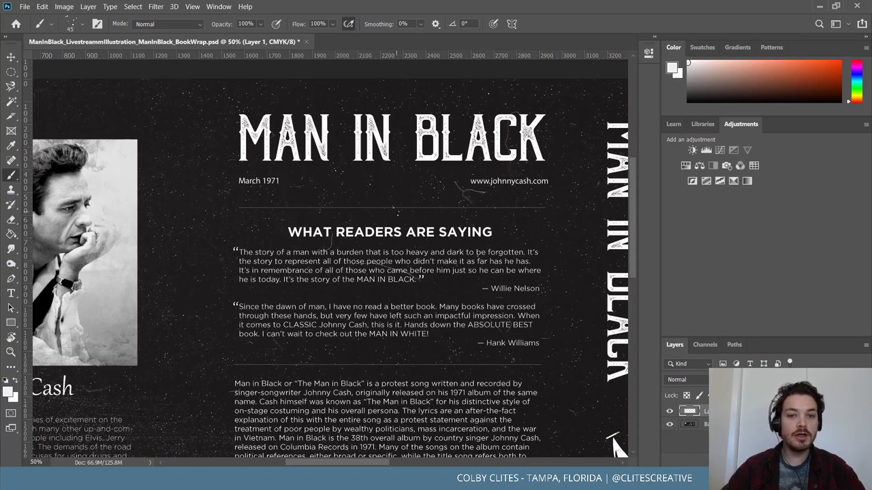
scroll(330, 266, "right", 3)
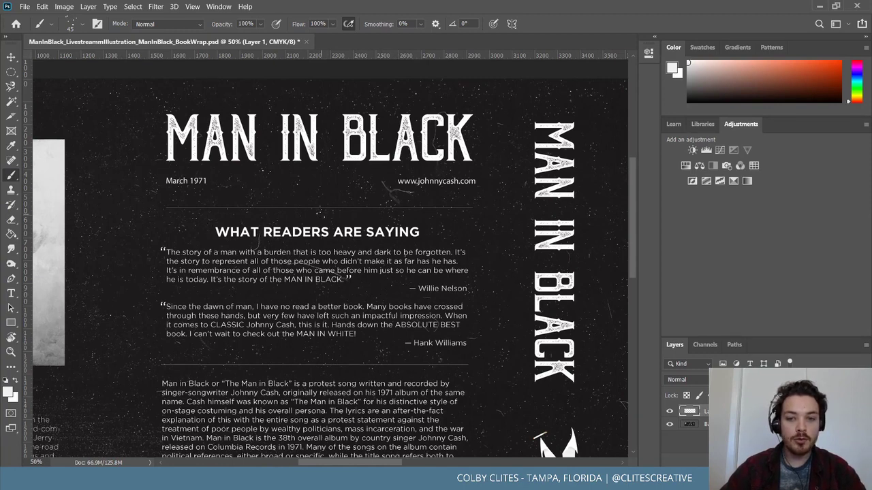
Paint dust spatters on the back flap around the author photo and biography
scroll(331, 265, "left", 10)
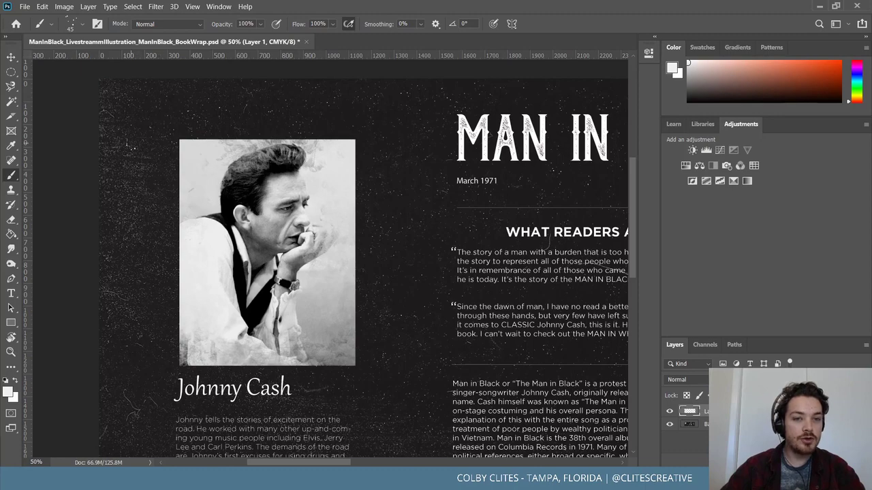
scroll(326, 259, "down", 2)
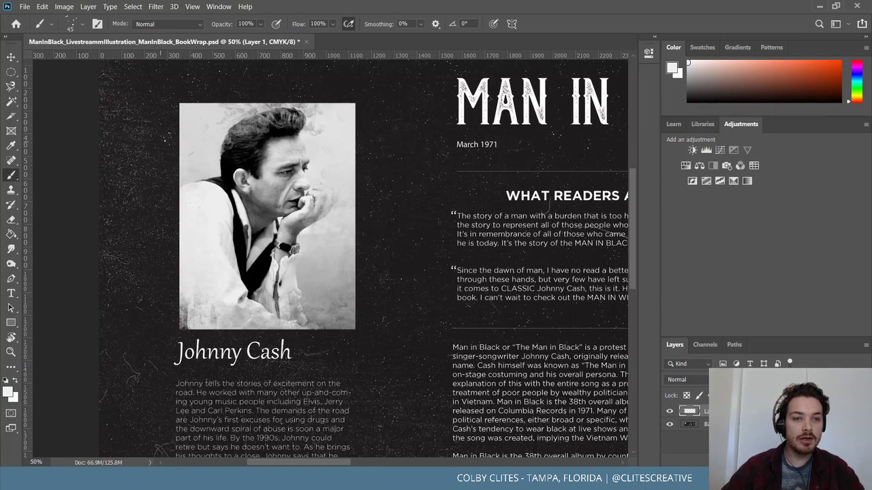
scroll(157, 248, "down", 2)
scroll(157, 198, "down", 4)
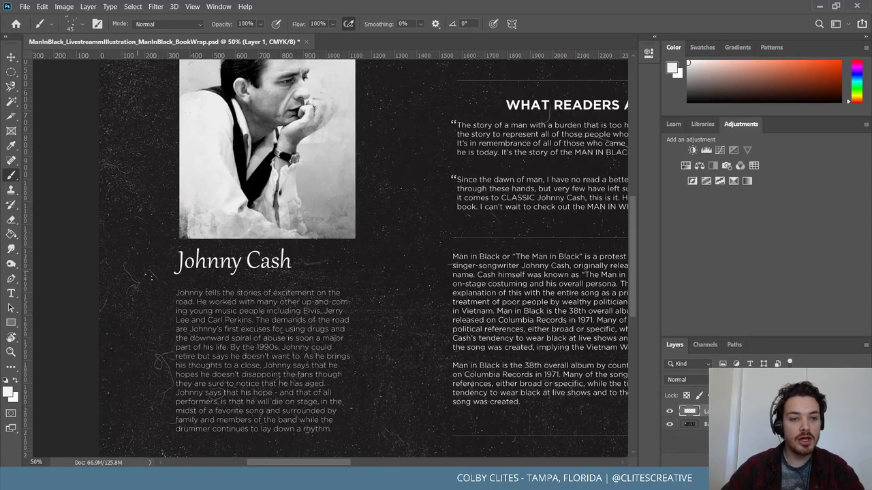
scroll(151, 238, "down", 4)
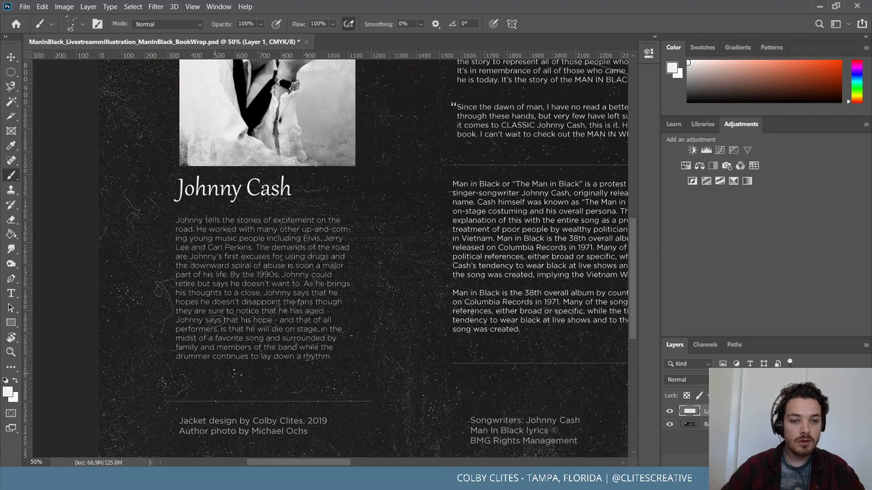
Paint more dust spatters across the top of the back cover and around the upper spine title
scroll(364, 256, "up", 14)
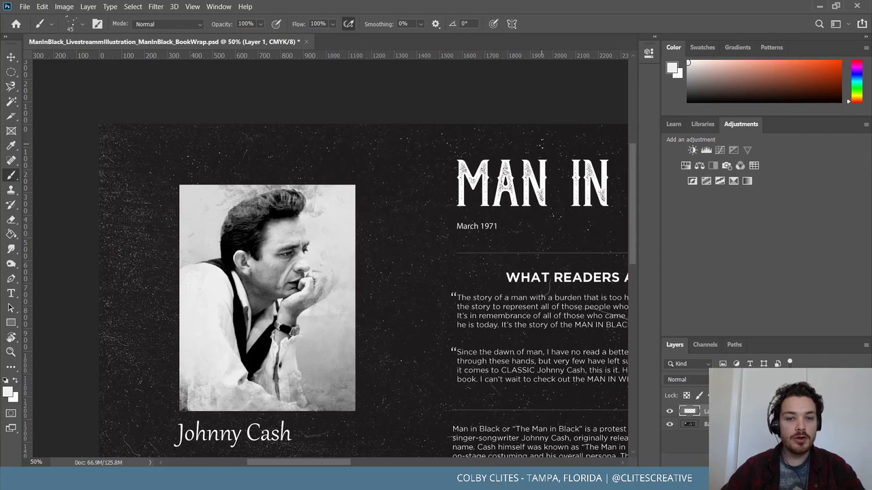
scroll(331, 258, "right", 15)
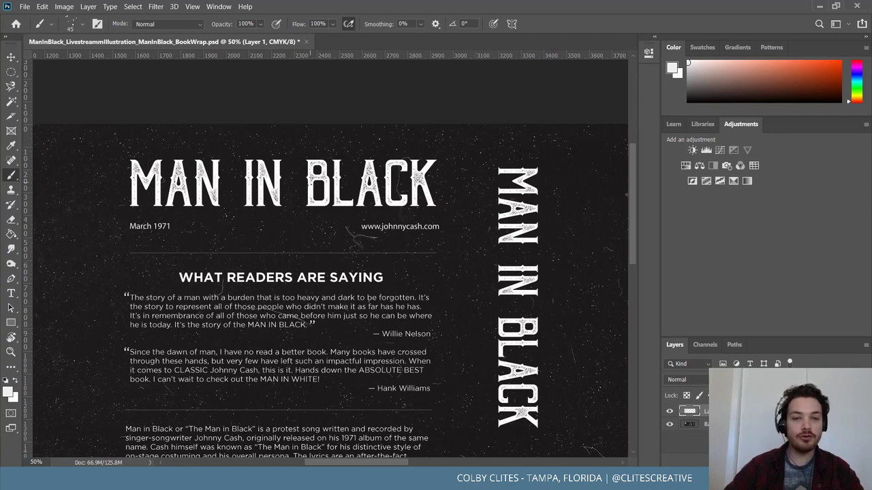
scroll(331, 259, "right", 10)
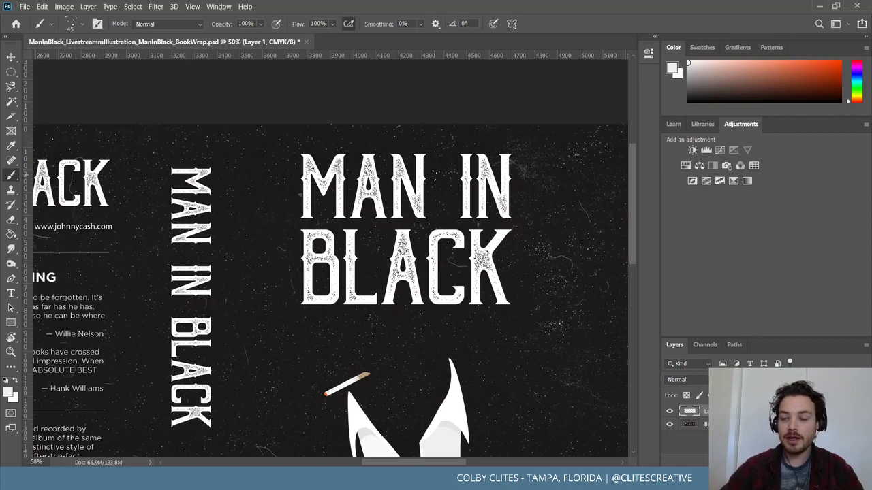
Check the dust texture across the front flap lyrics and the front cover beside the collar illustration
scroll(330, 286, "left", 2)
scroll(330, 286, "right", 10)
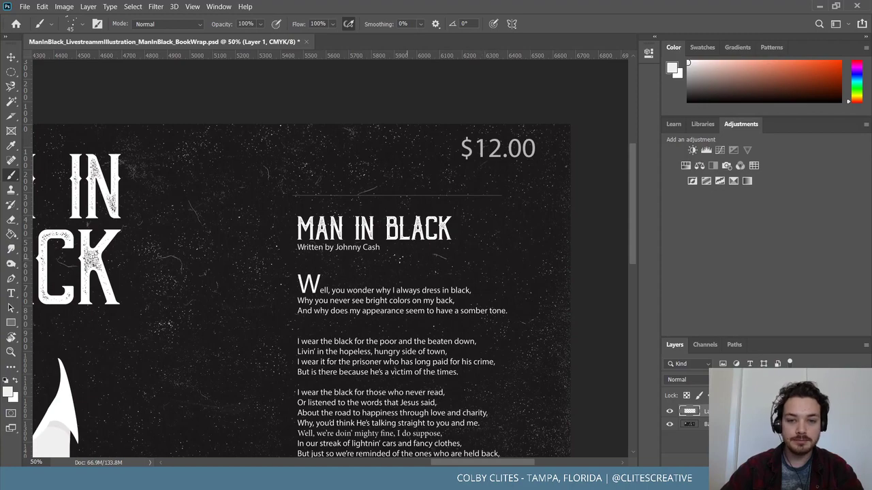
scroll(529, 322, "down", 10)
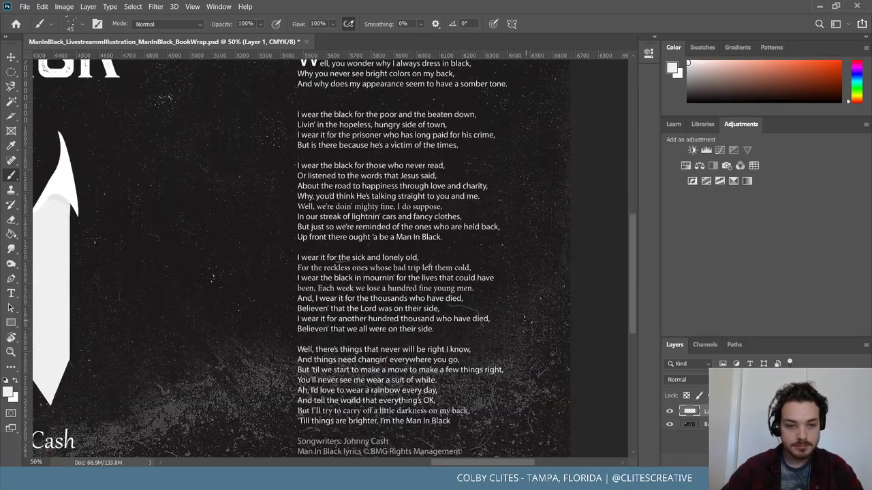
scroll(529, 323, "up", 5)
scroll(528, 322, "left", 4)
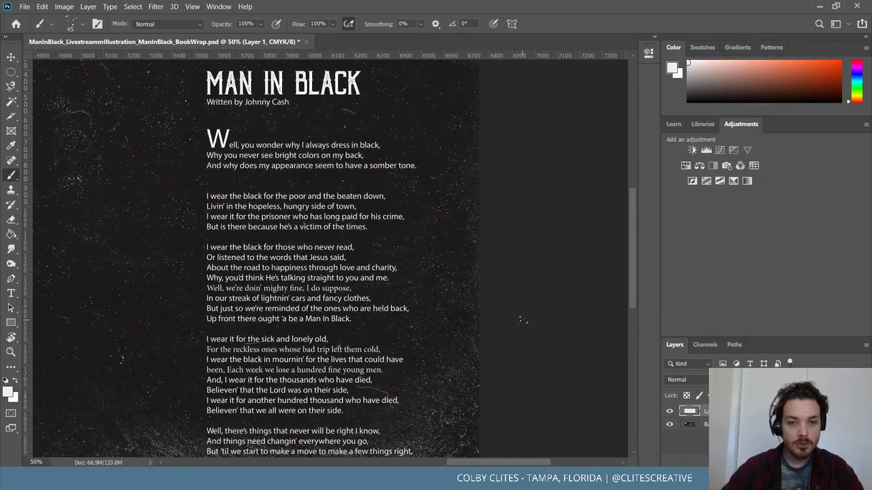
scroll(328, 254, "left", 3)
scroll(329, 254, "down", 2)
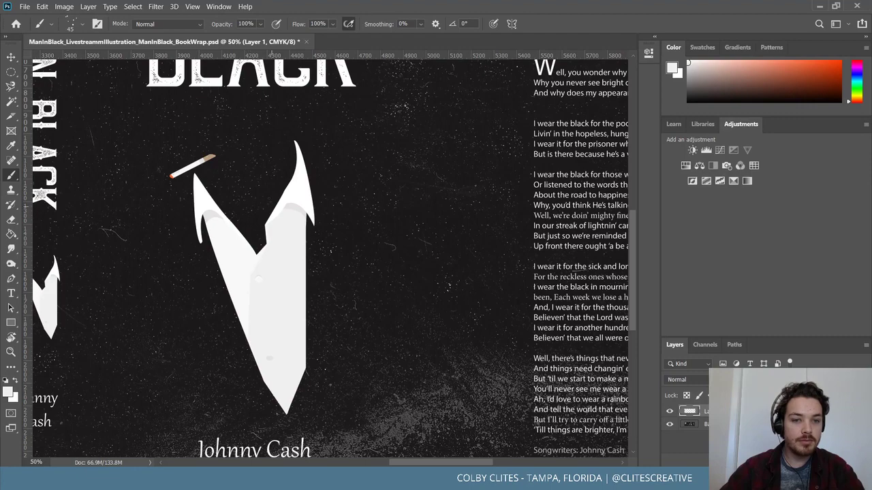
Examine the dust texture across the front cover title, the collar illustration and the spine
scroll(329, 257, "up", 2)
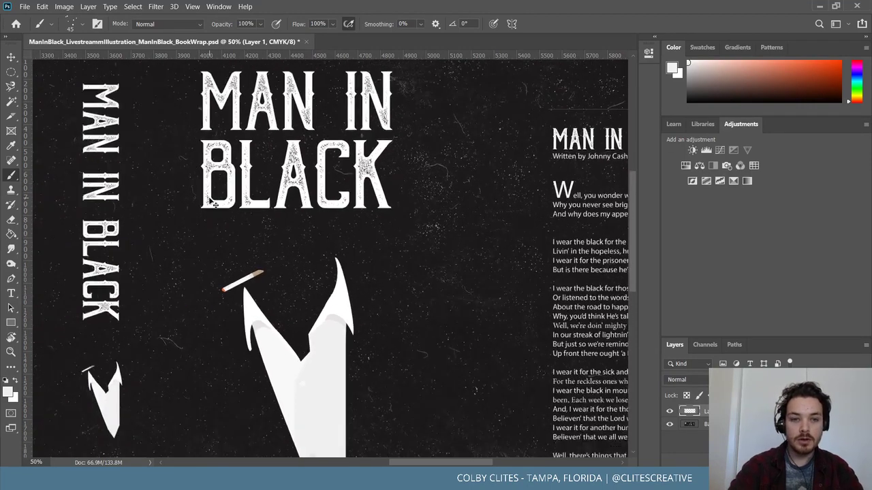
key("ctrl+0")
scroll(211, 202, "up", 3)
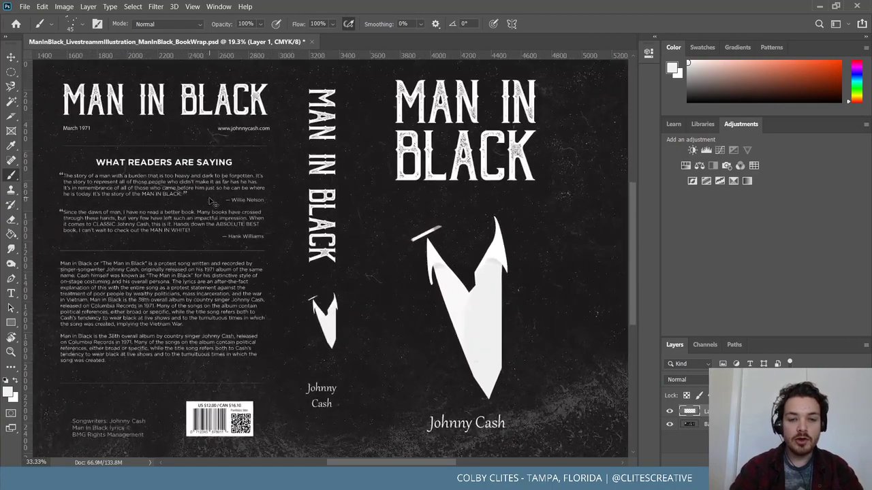
key("ctrl+0")
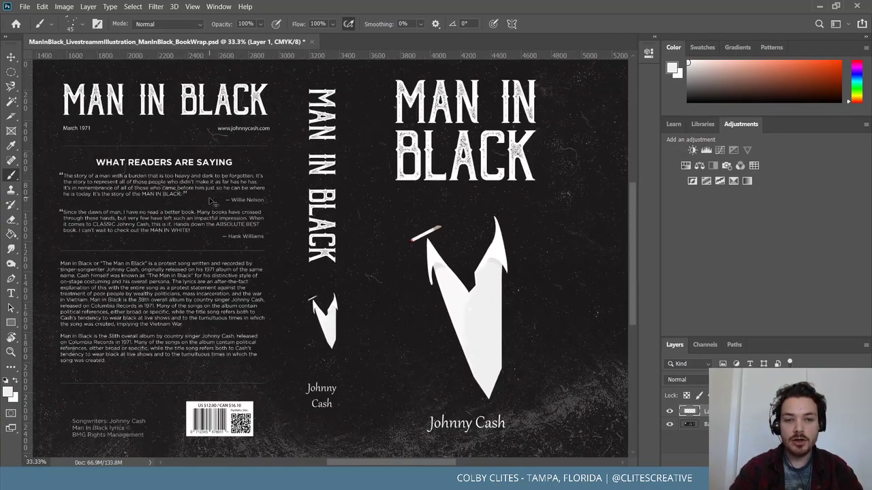
scroll(211, 201, "up", 3)
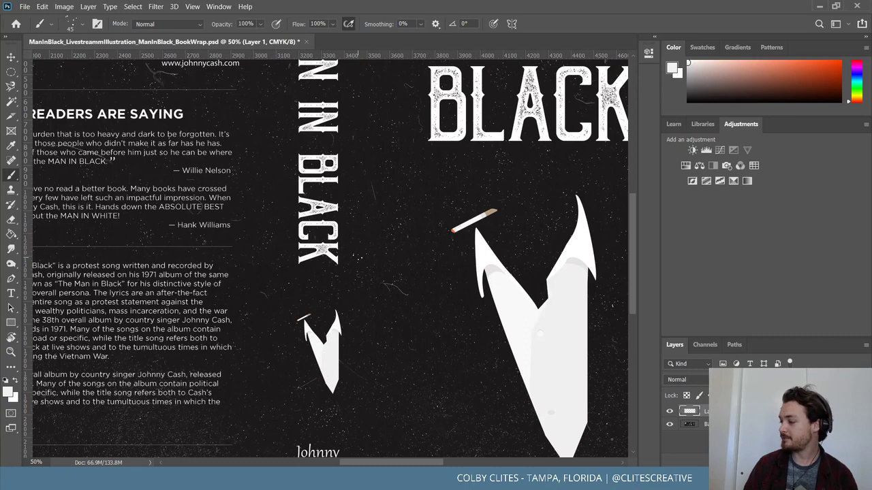
scroll(397, 227, "up", 4)
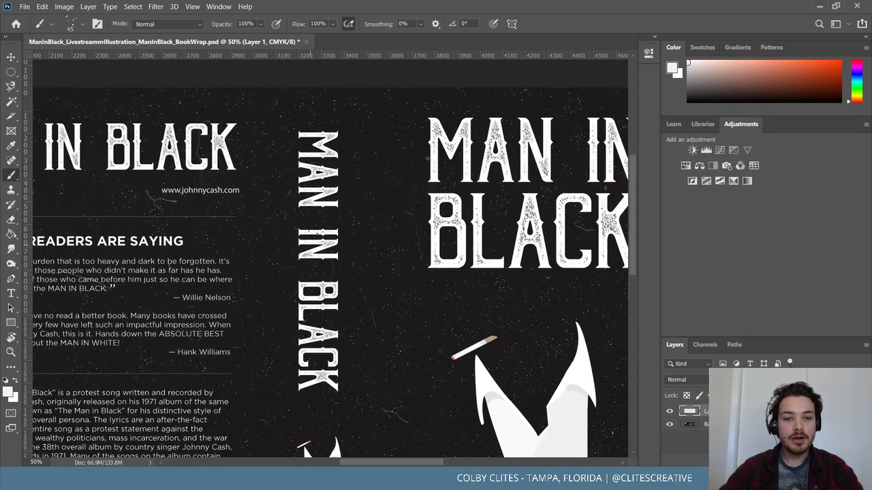
scroll(314, 221, "up", 1)
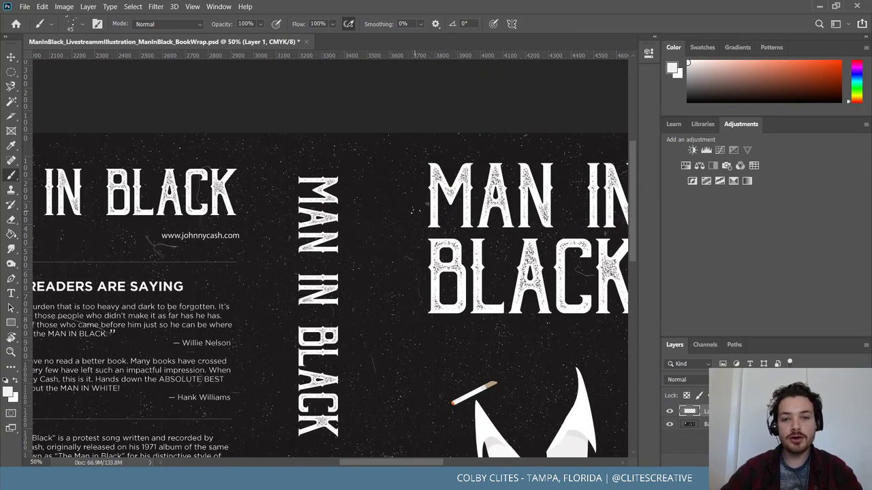
scroll(388, 179, "up", 1)
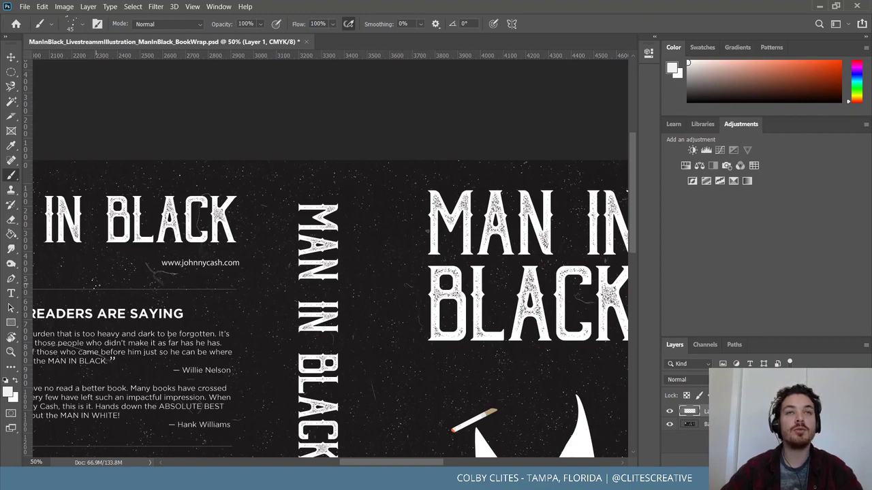
Review the dust texture on the back flap, from above the author photo down to the jacket design credits
scroll(330, 255, "left", 10)
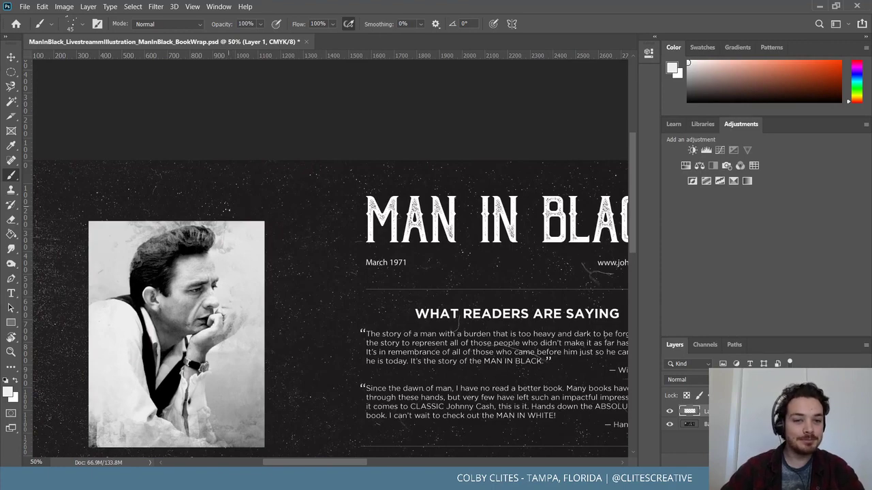
scroll(330, 256, "up", 2)
scroll(330, 255, "down", 1)
scroll(330, 255, "left", 2)
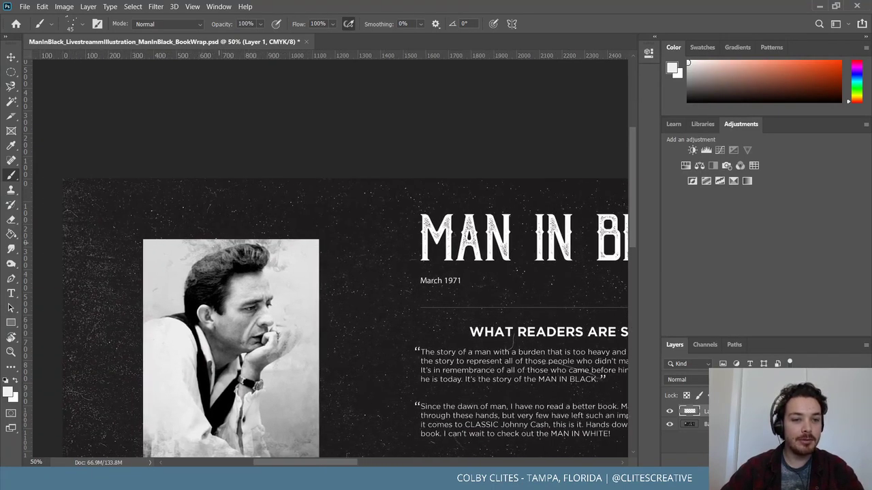
scroll(512, 339, "down", 6)
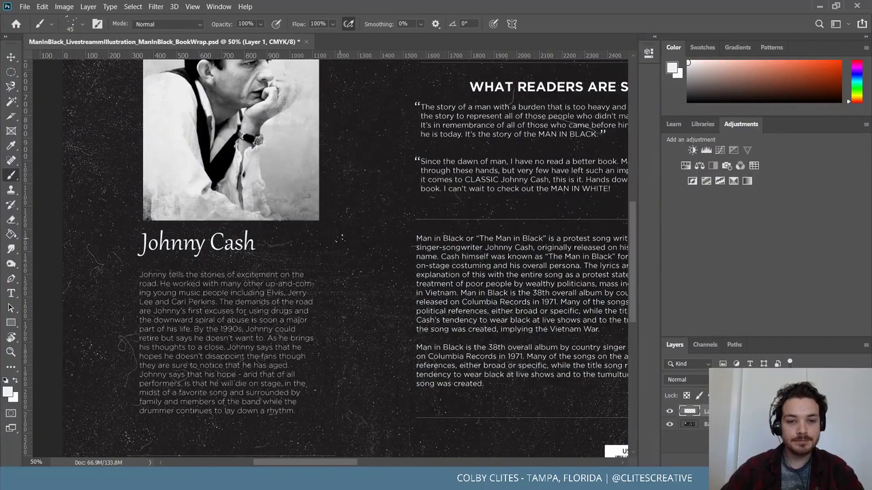
scroll(513, 339, "down", 3)
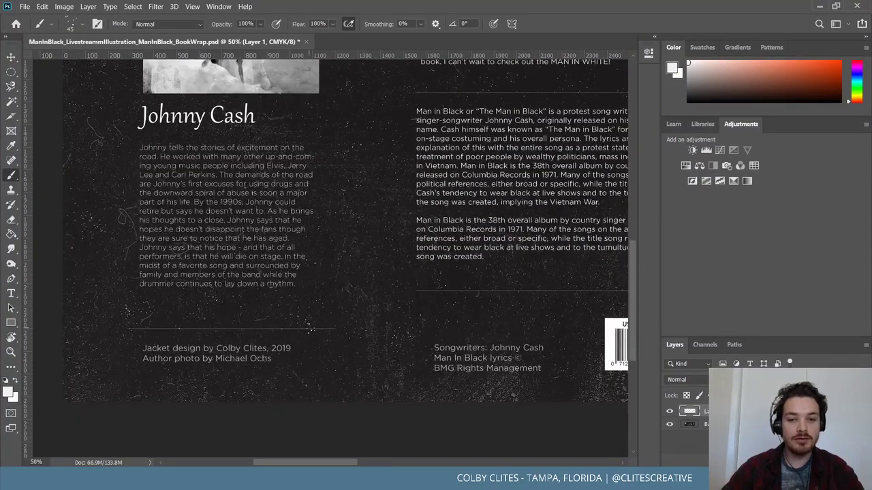
scroll(330, 256, "up", 2)
scroll(330, 255, "down", 2)
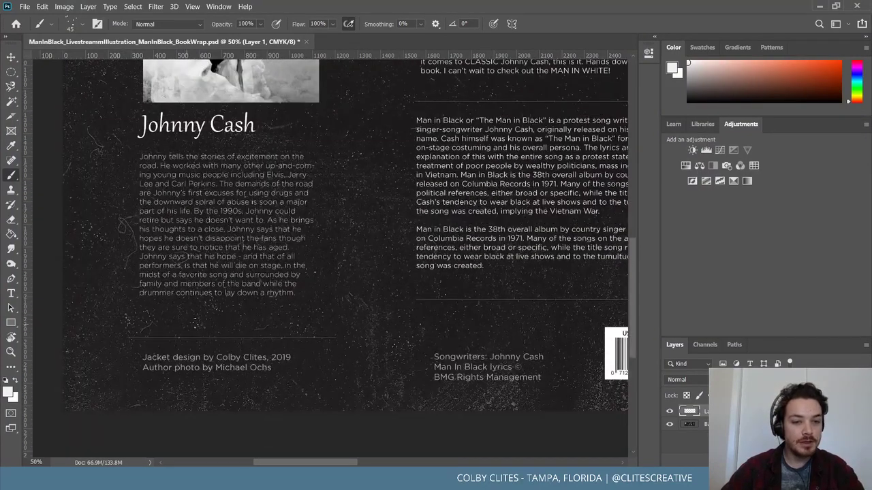
key("ctrl+0")
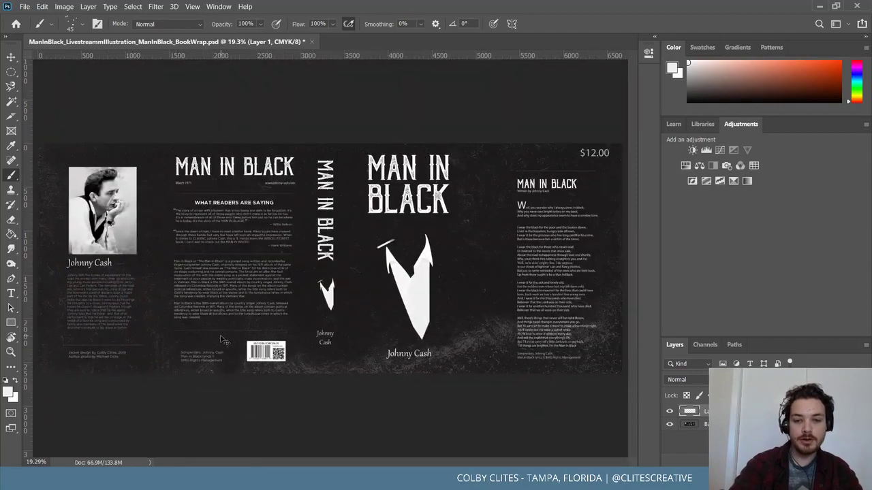
Inspect the dust spatters up close from the spine across the back cover title to the back flap photo and biography
key("ctrl+plus")
key("ctrl+plus")
key("ctrl+plus")
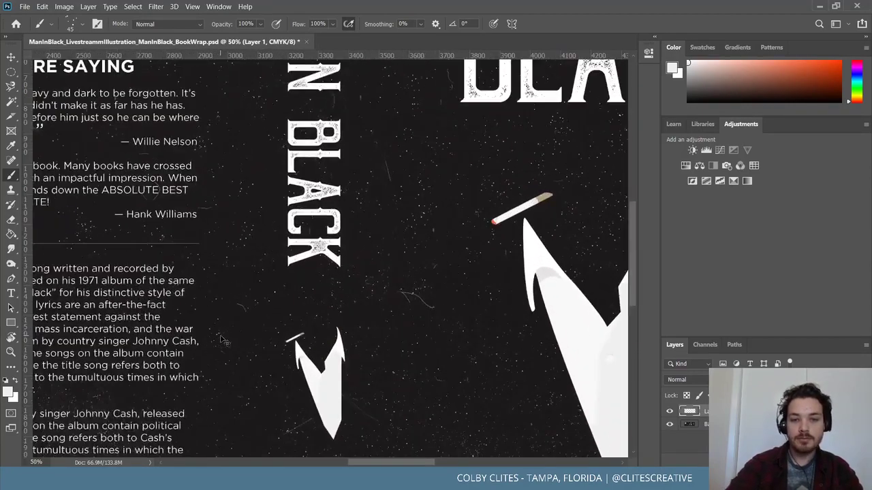
key("ctrl+plus")
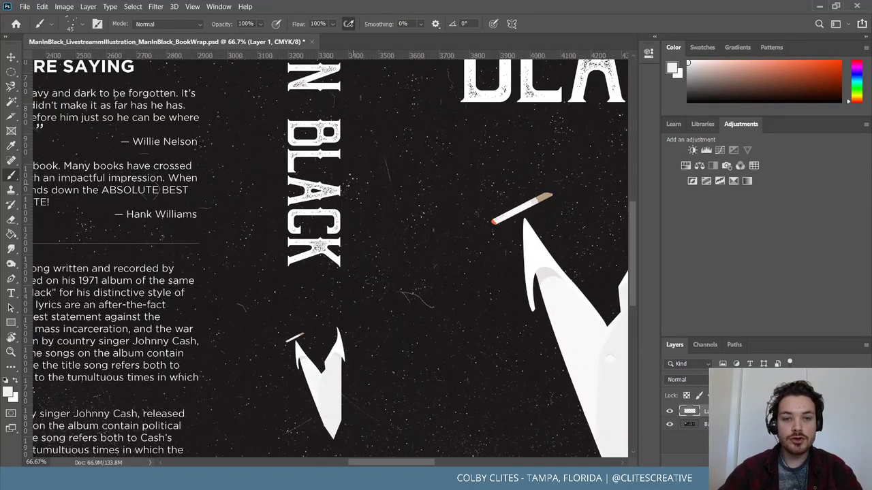
scroll(330, 259, "up", 3)
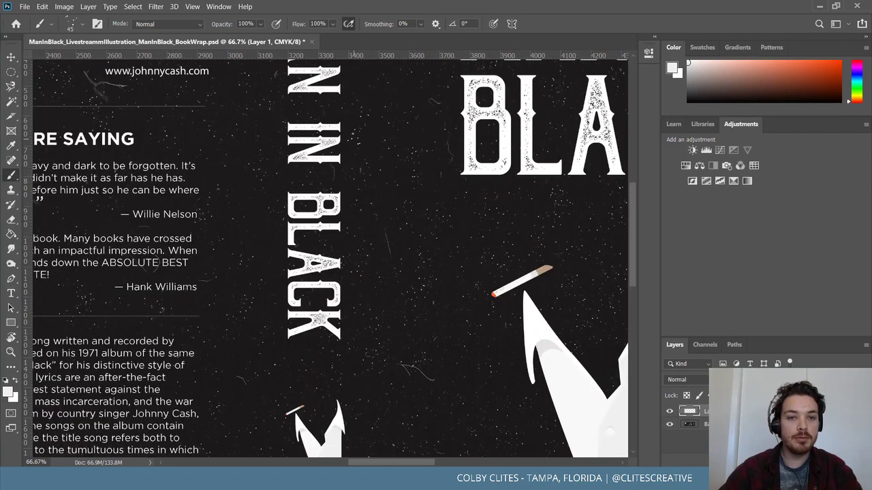
scroll(330, 258, "up", 5)
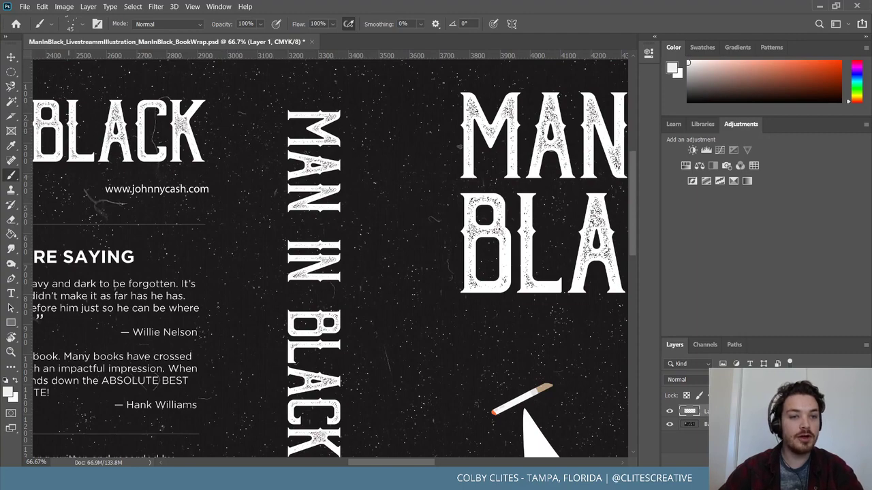
scroll(331, 259, "left", 6)
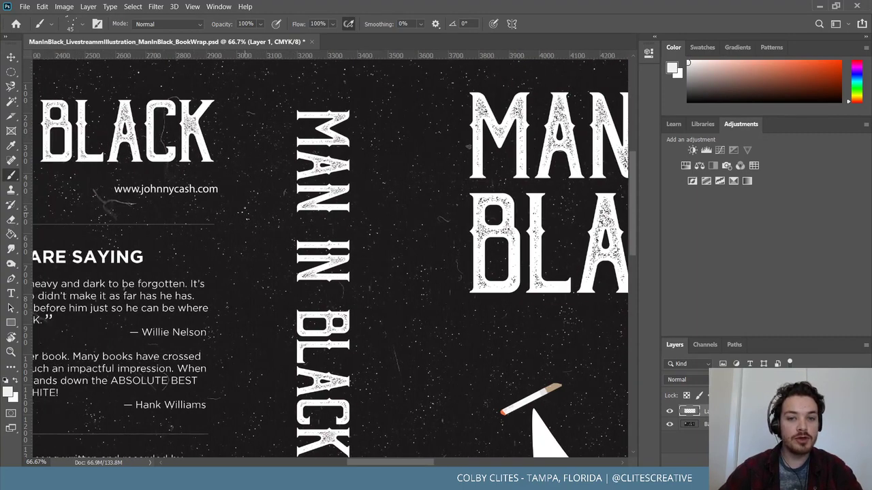
scroll(330, 259, "left", 6)
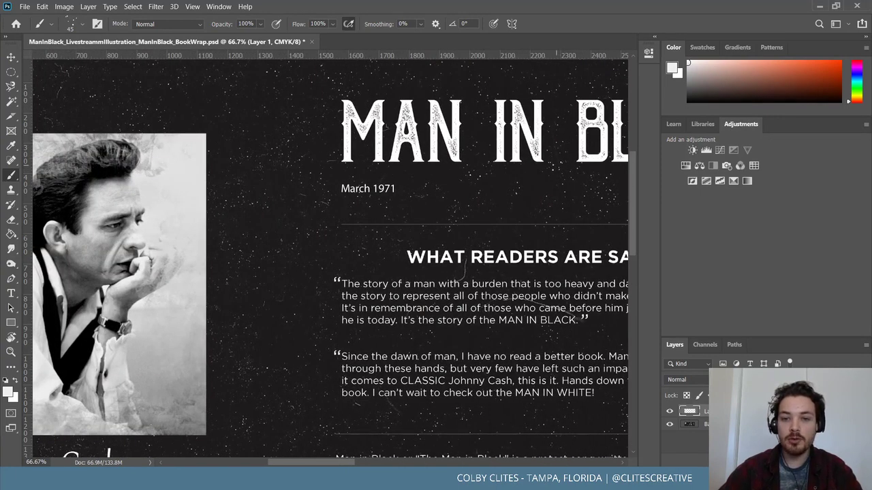
scroll(330, 259, "left", 8)
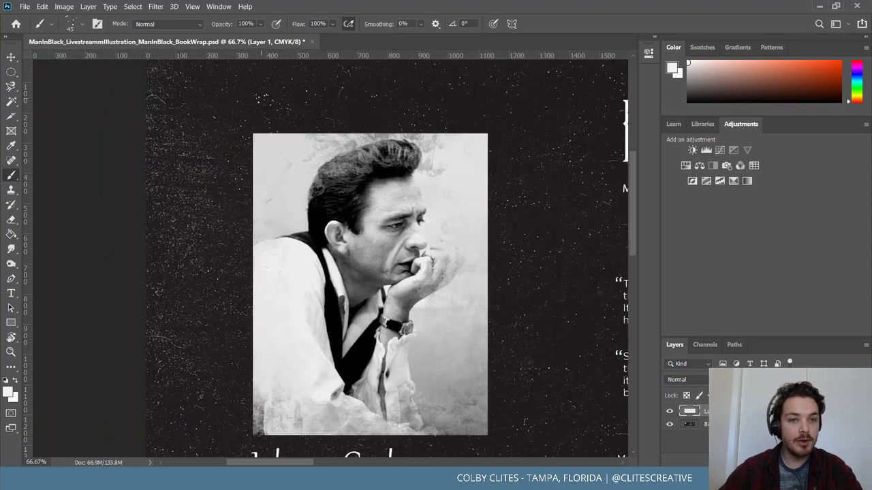
scroll(388, 259, "left", 2)
scroll(388, 259, "down", 10)
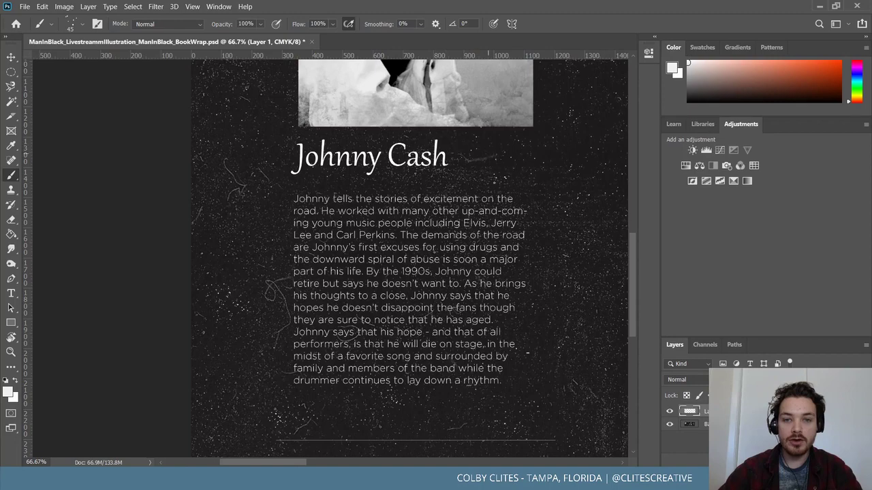
scroll(412, 259, "up", 5)
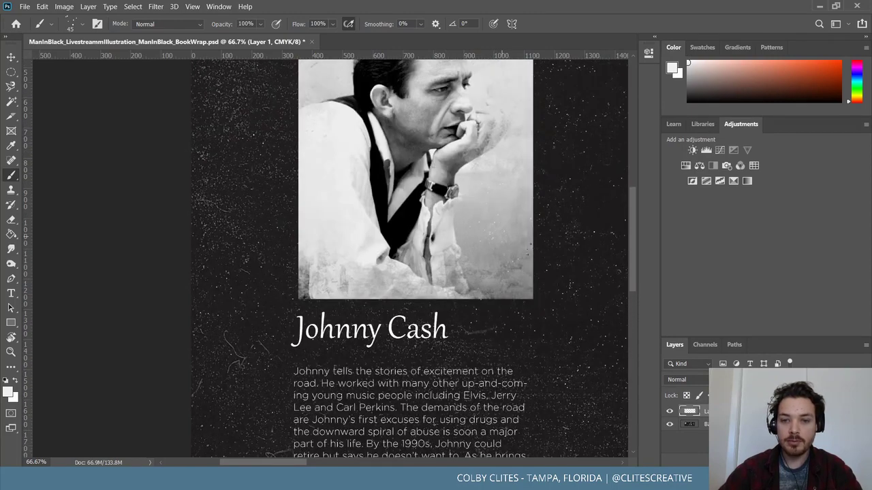
scroll(412, 259, "up", 2)
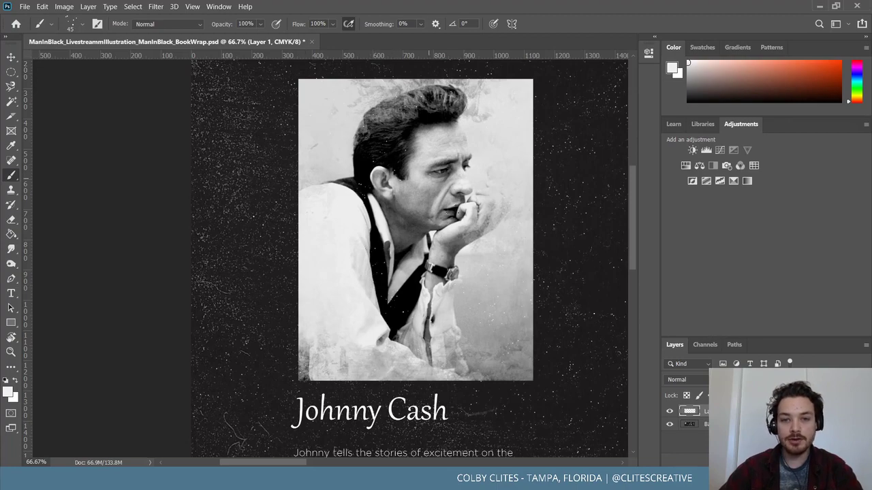
Compare the dust density around the back cover quotes, synopsis and barcode with the neighbouring spine and back flap
scroll(511, 280, "right", 3)
scroll(622, 368, "down", 2)
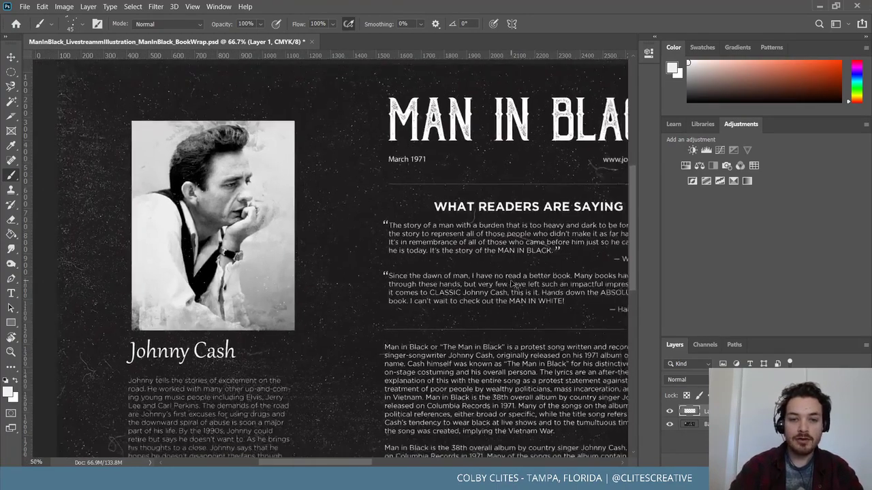
scroll(622, 368, "right", 5)
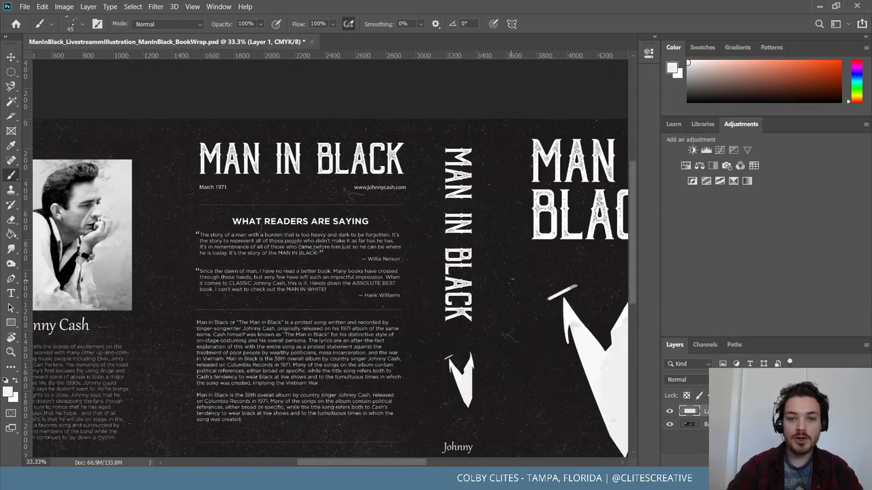
scroll(622, 368, "down", 1)
scroll(512, 280, "up", 1)
scroll(511, 286, "down", 2)
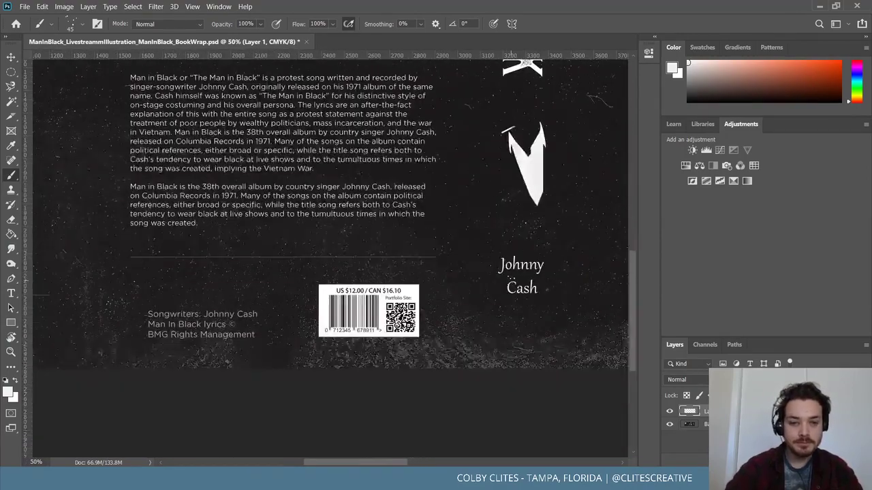
scroll(506, 295, "up", 2)
scroll(506, 295, "up", 2)
scroll(506, 300, "left", 2)
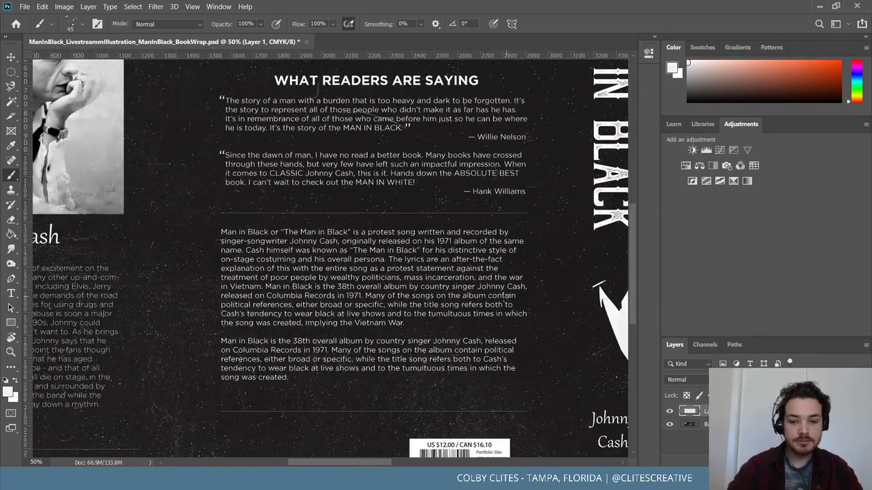
scroll(505, 300, "left", 2)
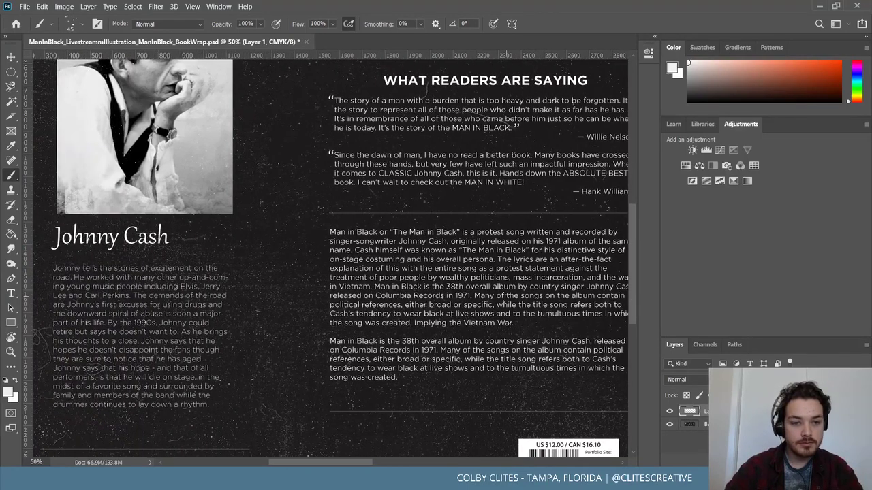
scroll(506, 300, "right", 2)
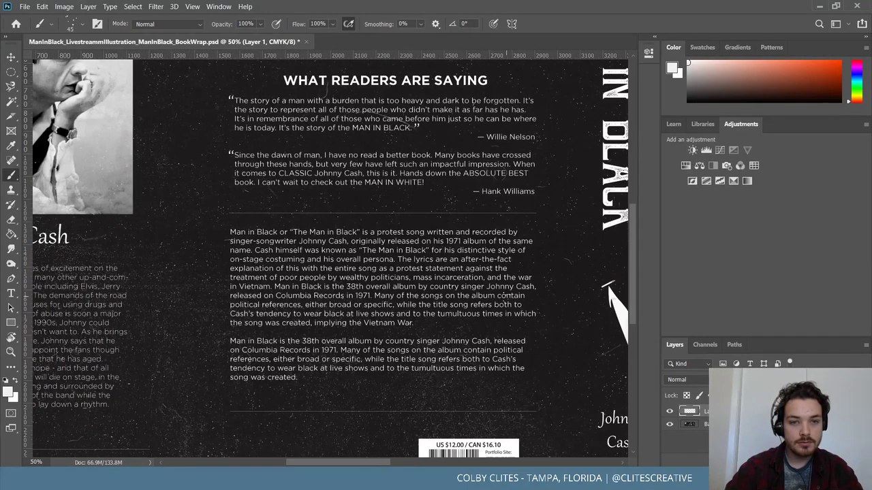
scroll(331, 258, "left", 2)
Check the dust texture from the front cover illustration across to the front flap price and lyrics
scroll(331, 259, "right", 8)
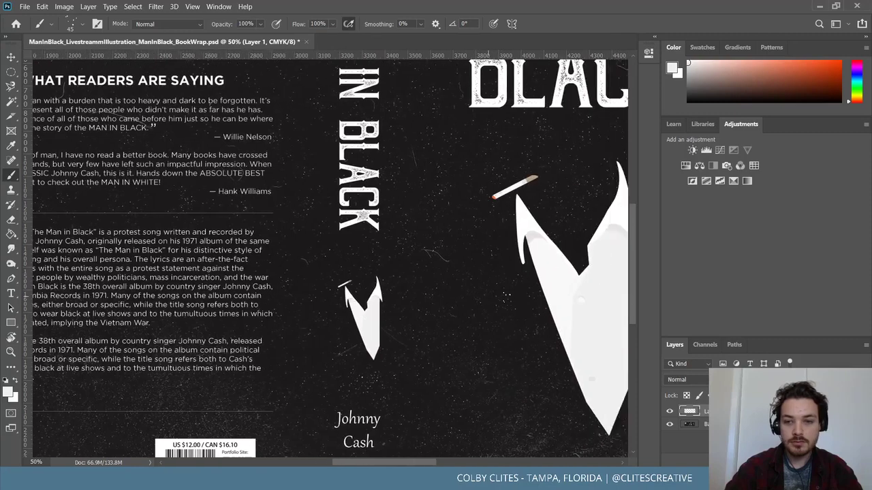
scroll(330, 258, "right", 7)
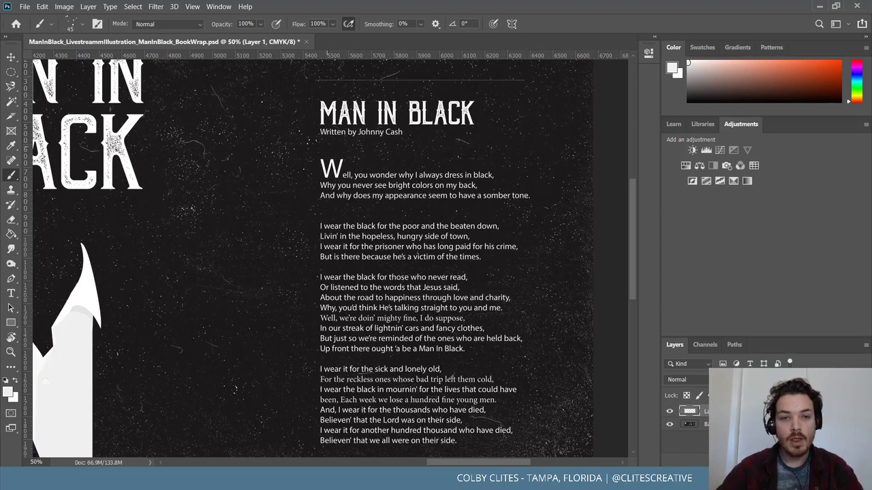
scroll(327, 258, "up", 3)
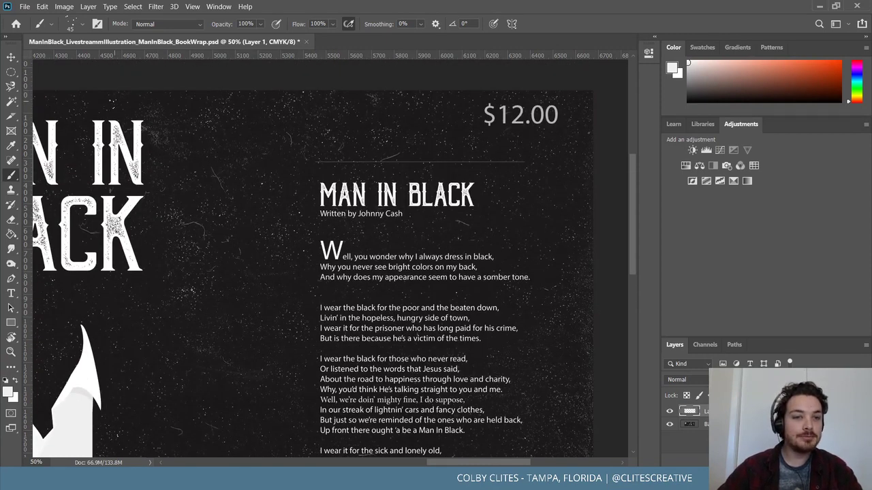
scroll(327, 259, "down", 3)
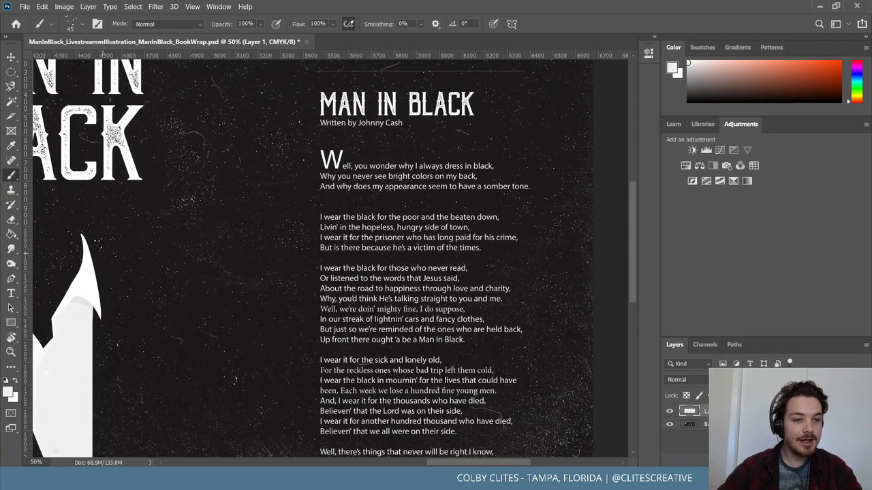
Examine the song lyrics flap and the front cover of the Man in Black book wrap
scroll(327, 259, "down", 4)
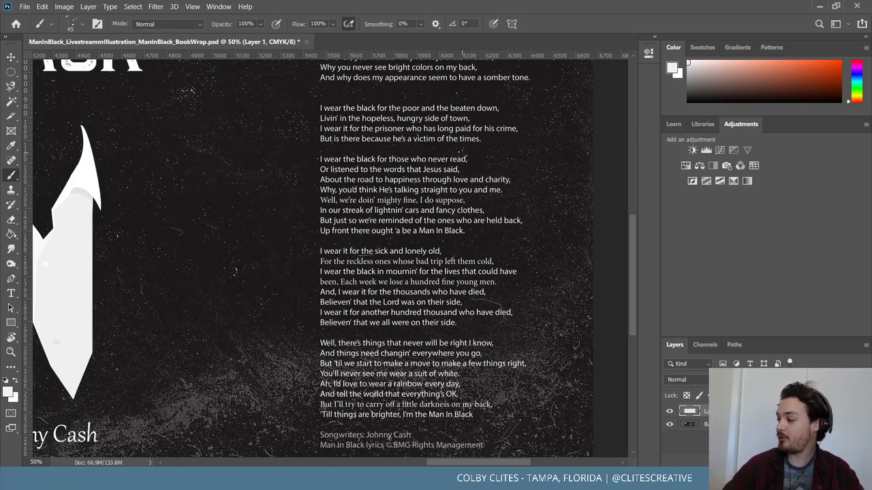
scroll(327, 259, "up", 3)
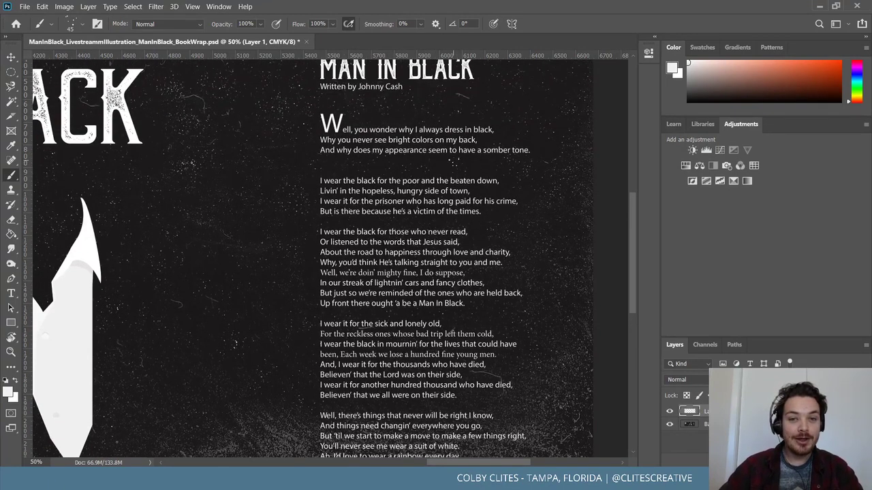
scroll(327, 259, "down", 5)
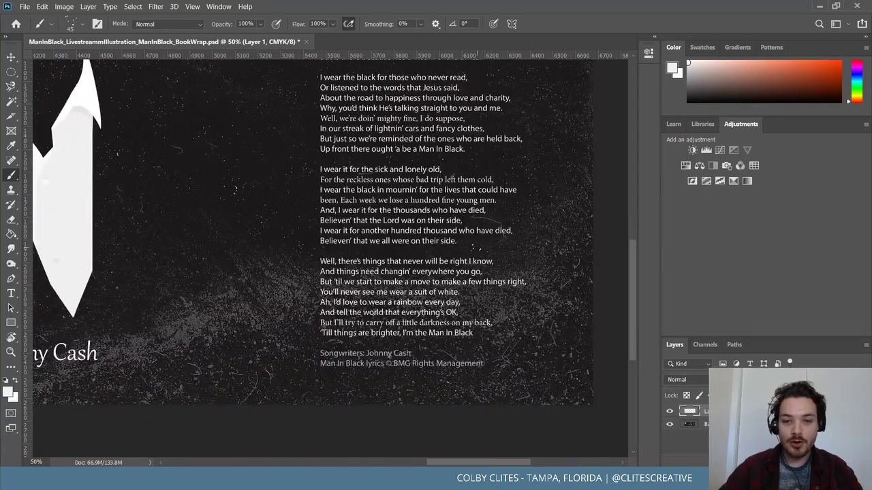
scroll(327, 259, "down", 2)
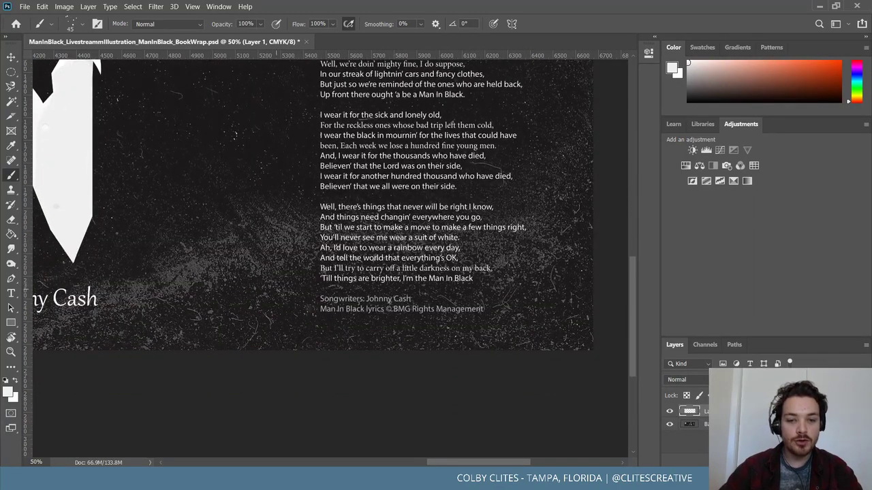
scroll(326, 259, "down", 1)
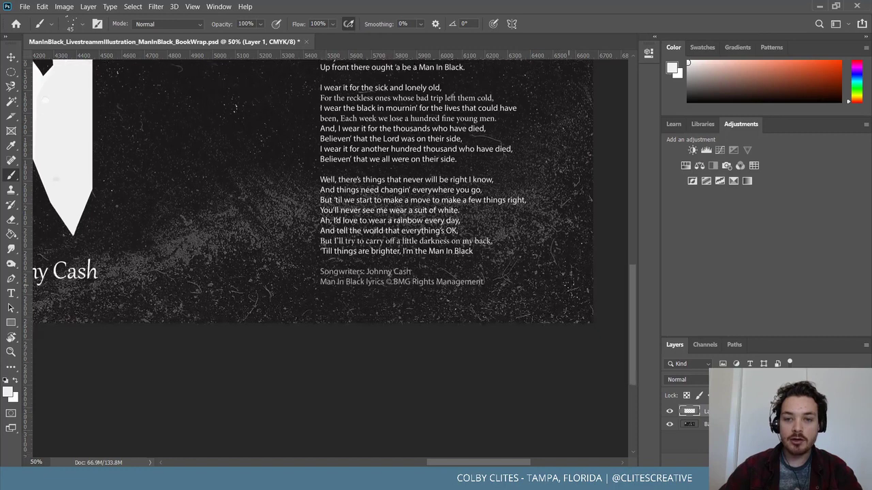
scroll(326, 259, "up", 3)
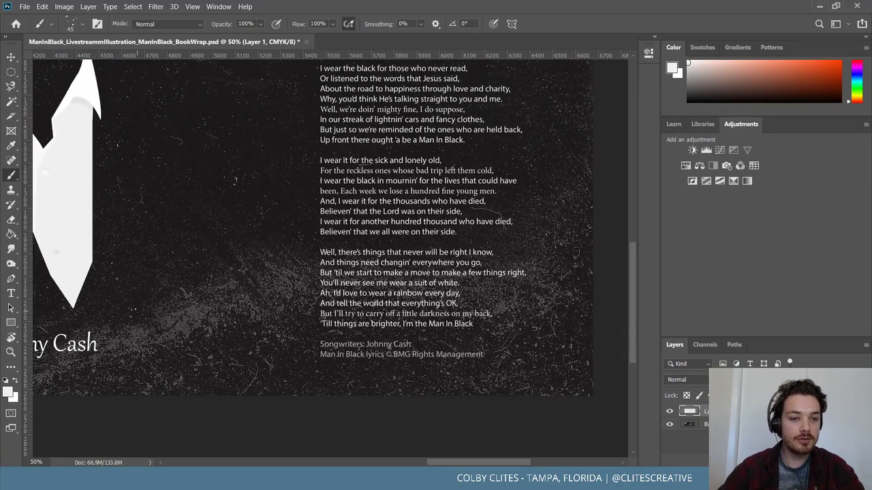
scroll(327, 259, "up", 1)
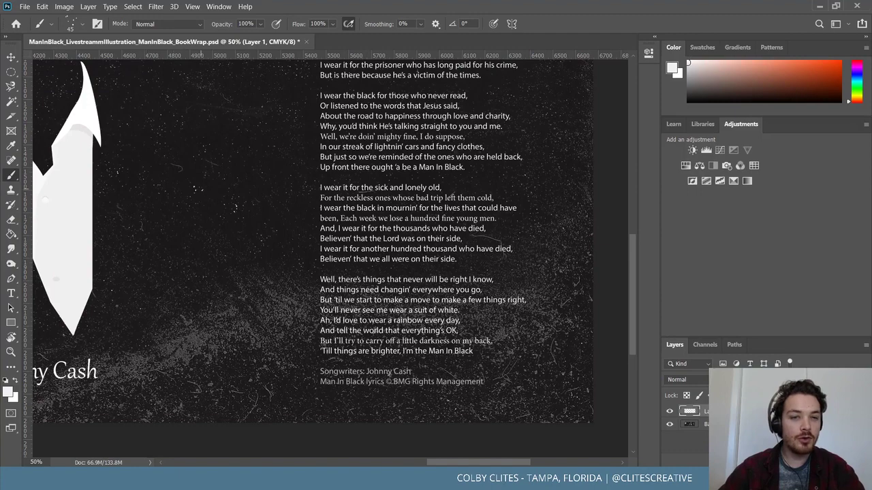
scroll(327, 259, "left", 10)
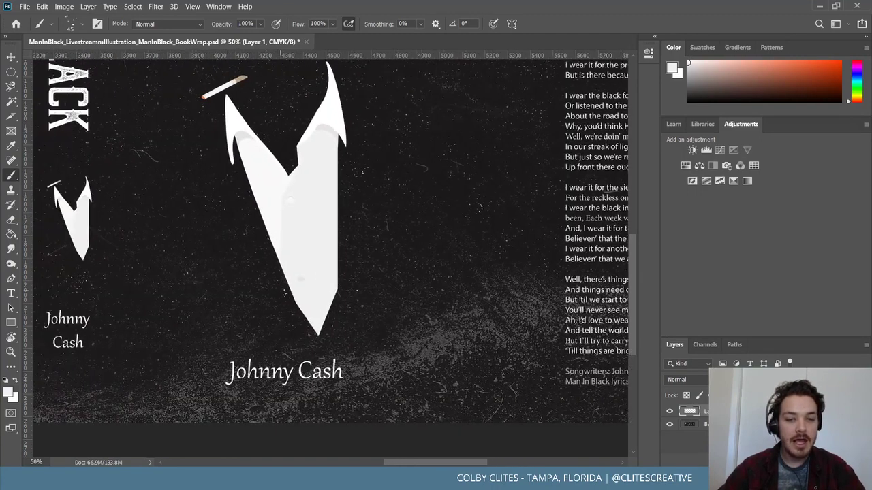
scroll(327, 258, "up", 3)
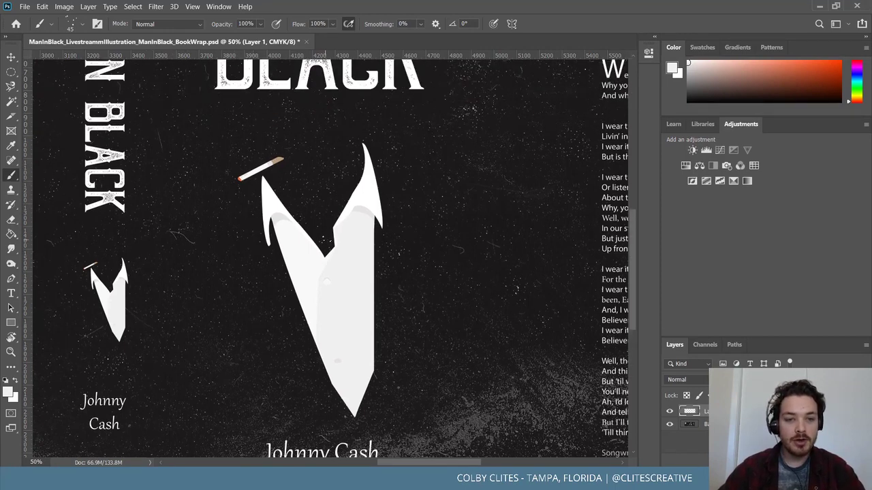
scroll(327, 259, "up", 7)
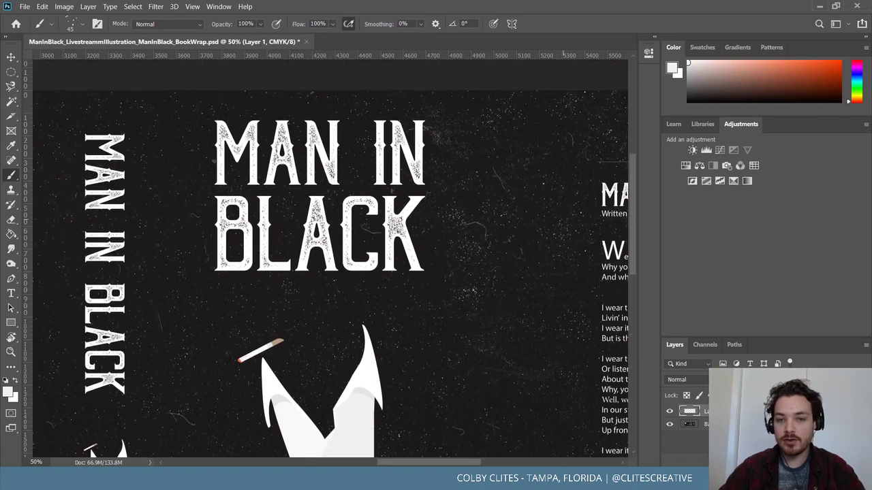
scroll(326, 259, "right", 2)
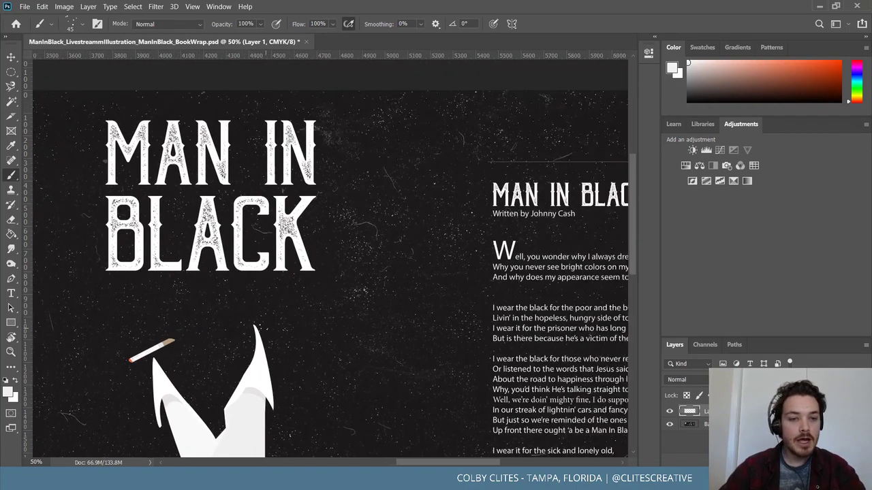
scroll(327, 259, "left", 5)
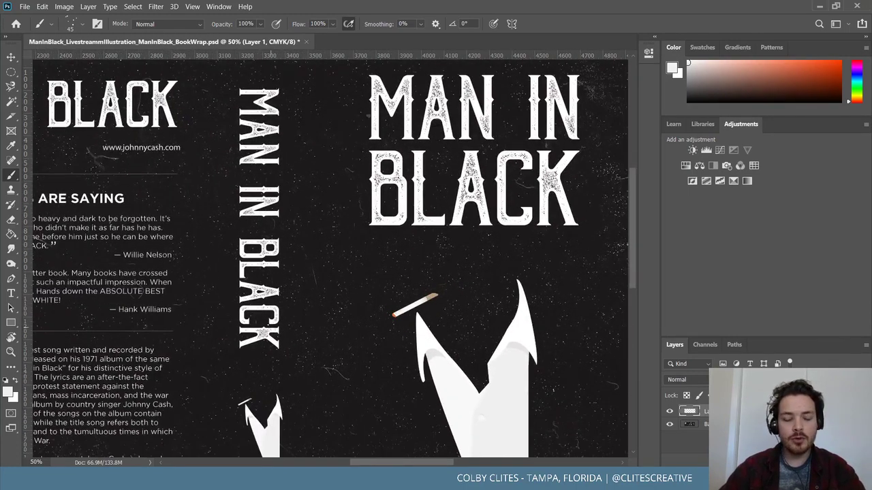
Examine the back cover's reader quotes and barcode, the author flap with photo and biography, and the spine
scroll(300, 195, "left", 12)
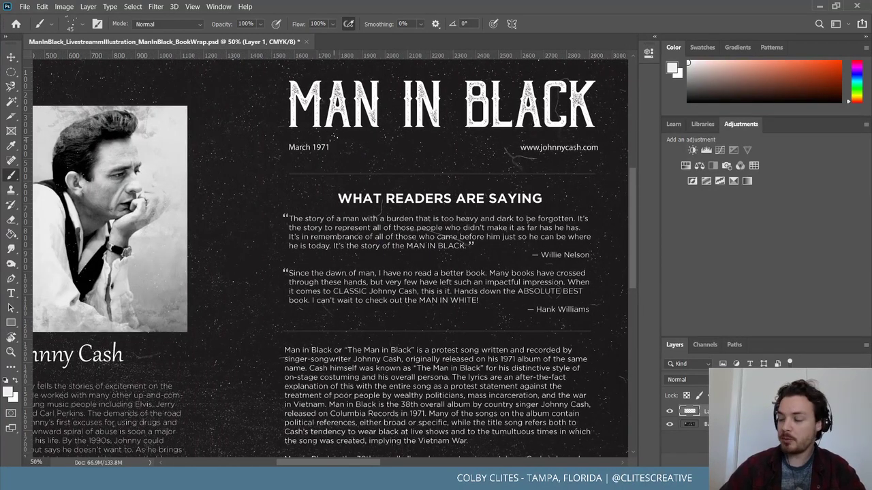
scroll(318, 122, "down", 4)
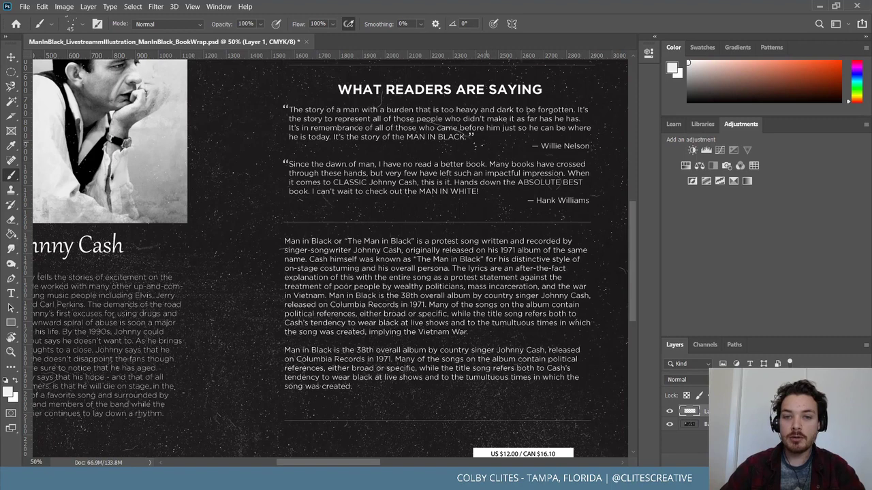
scroll(239, 216, "up", 4)
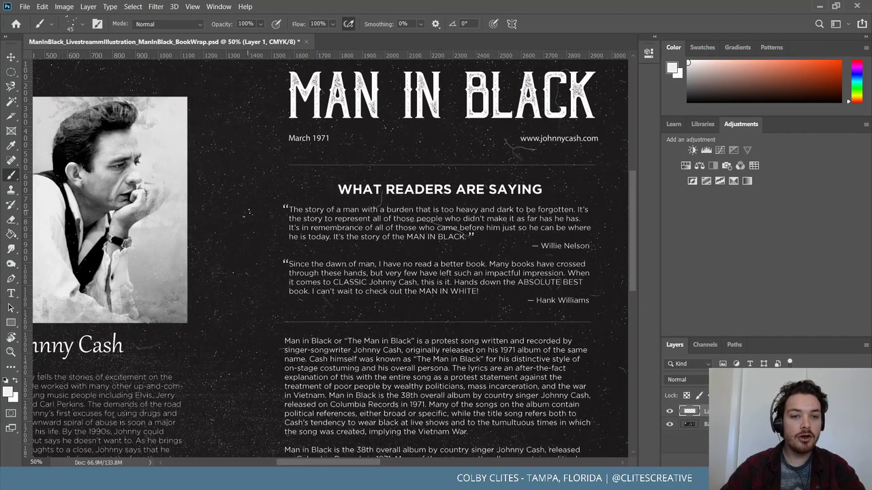
scroll(249, 213, "up", 3)
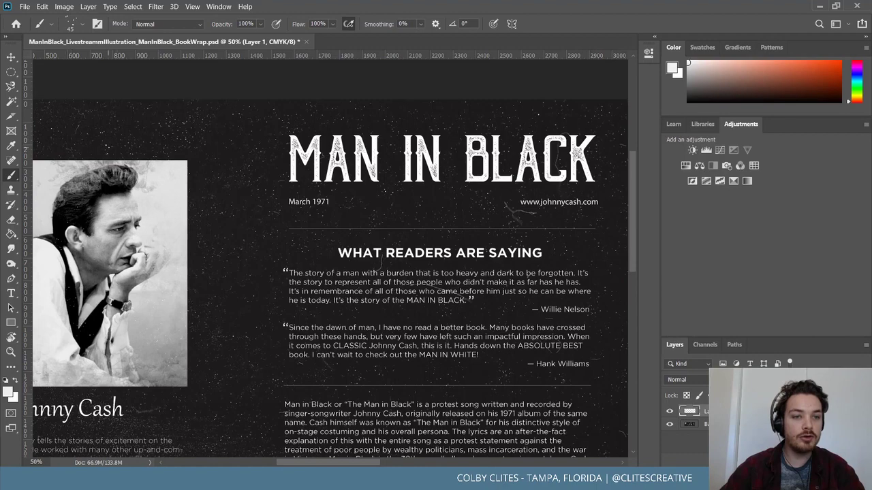
scroll(107, 146, "left", 4)
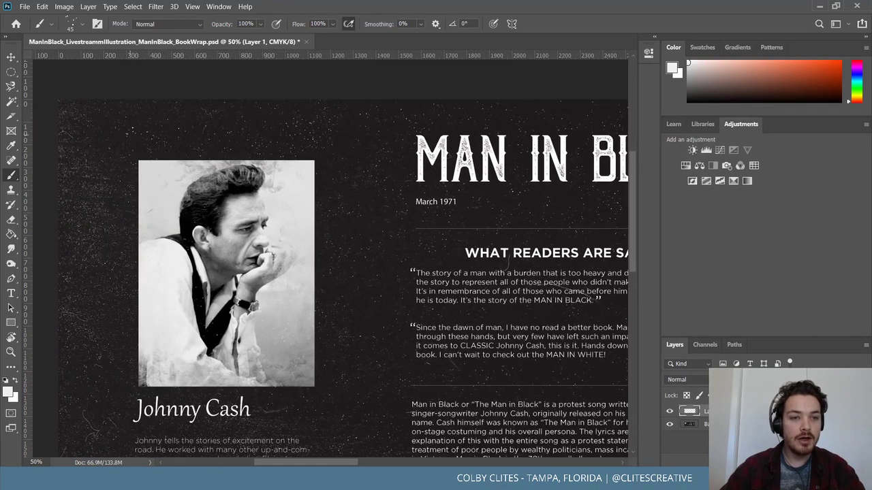
scroll(327, 258, "down", 10)
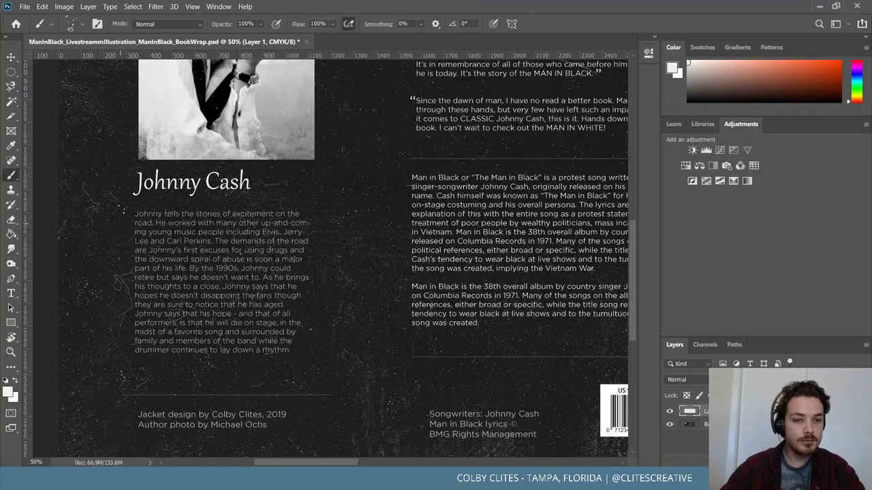
scroll(327, 259, "down", 4)
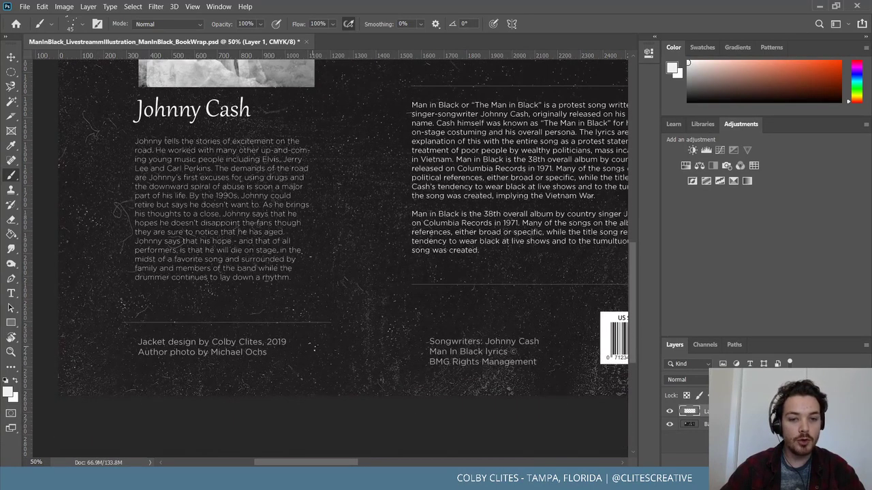
scroll(327, 259, "down", 1)
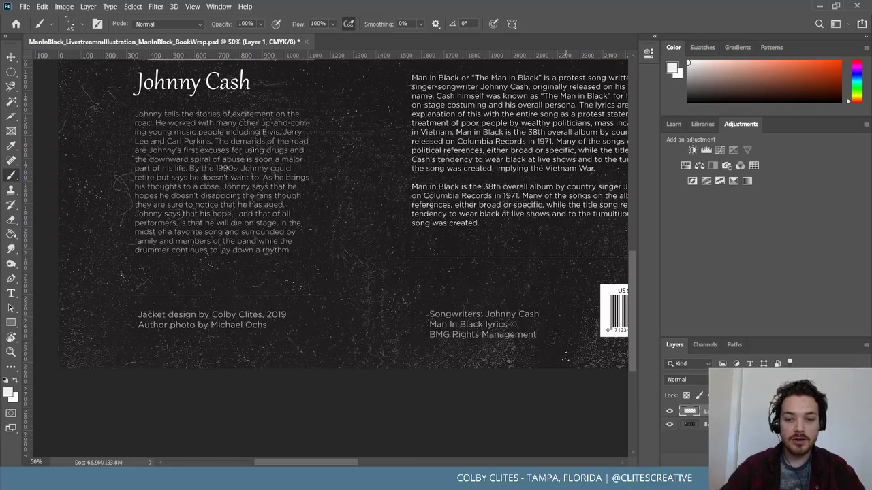
scroll(547, 314, "right", 6)
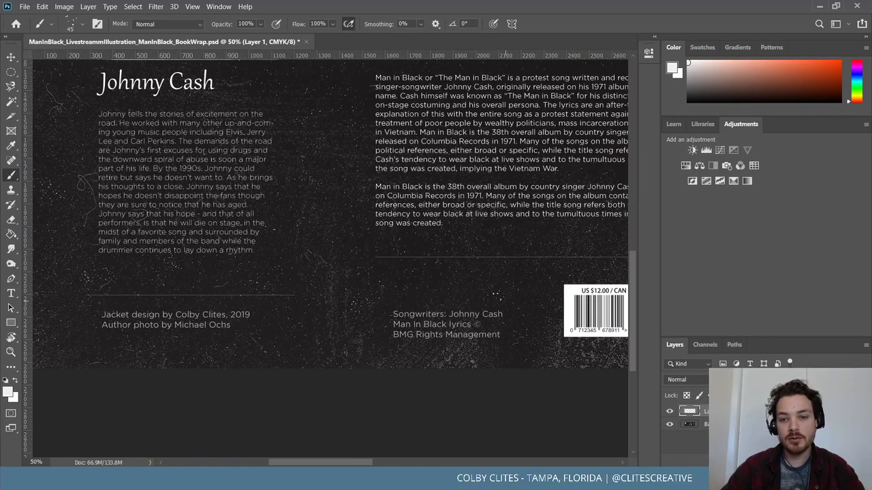
scroll(352, 294, "right", 9)
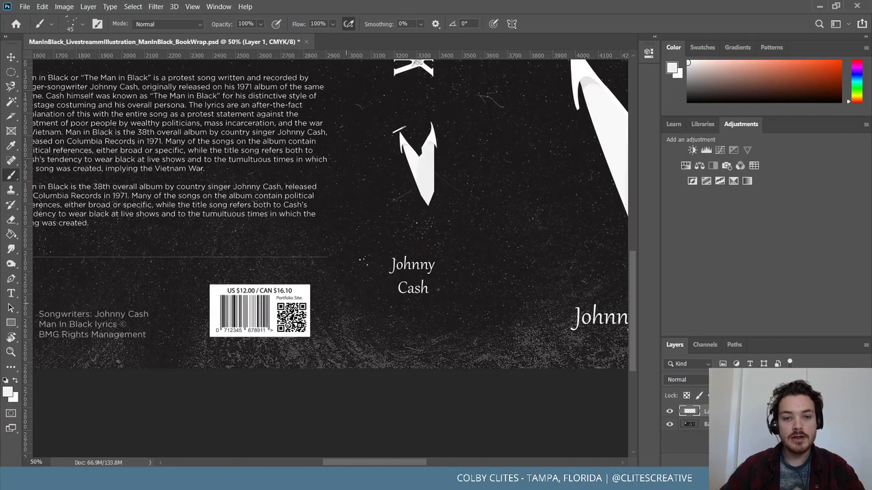
scroll(367, 193, "right", 4)
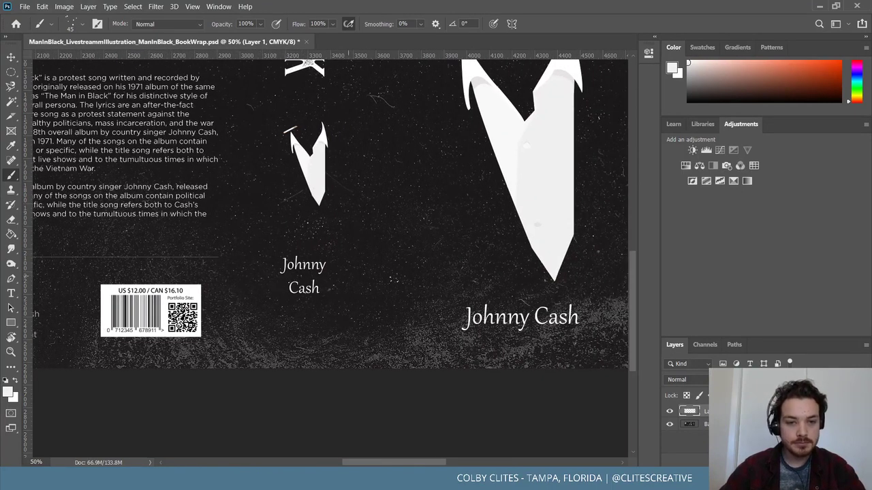
Sample the light grey of the collar shape on the front cover as the brush's foreground colour
scroll(393, 279, "up", 5)
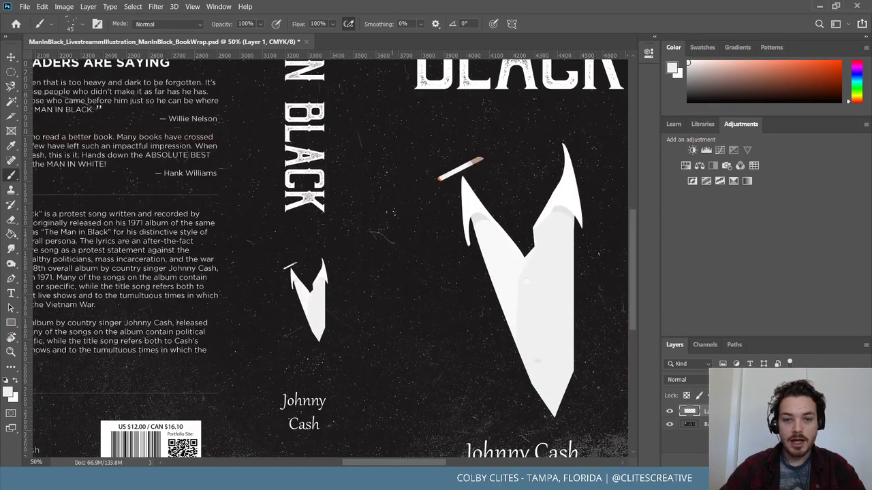
scroll(331, 257, "up", 3)
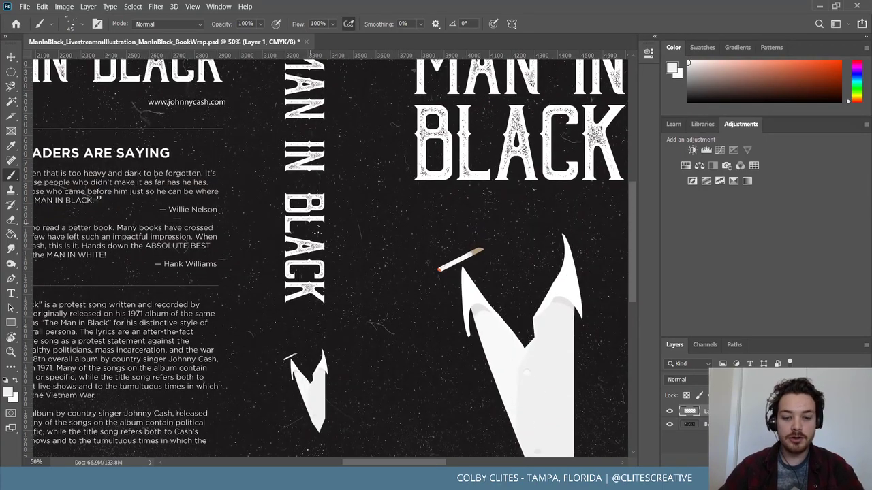
key("i")
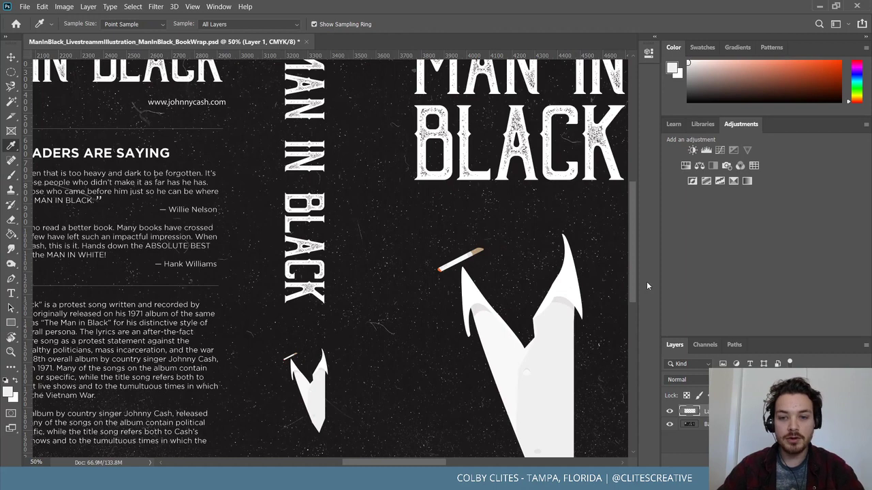
left_click(564, 299)
key("b")
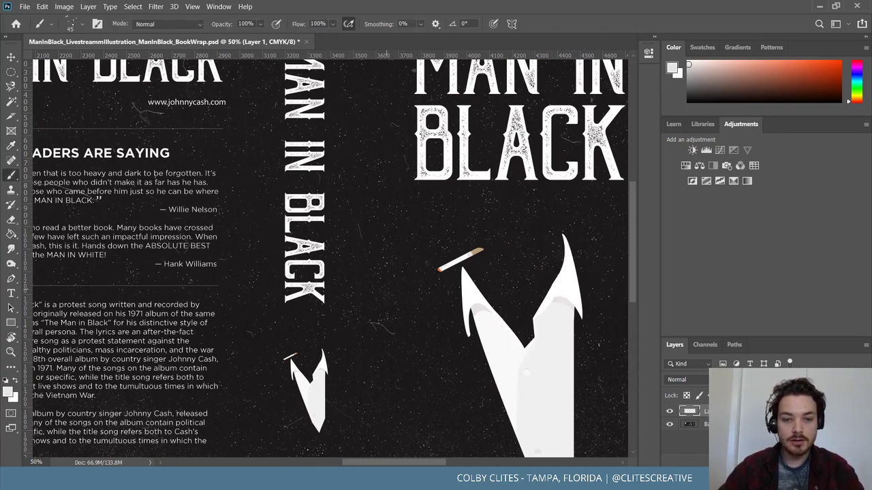
Sample a dark grey near the hairline in the author flap's portrait photo as the brush's foreground colour
scroll(335, 288, "up", 4)
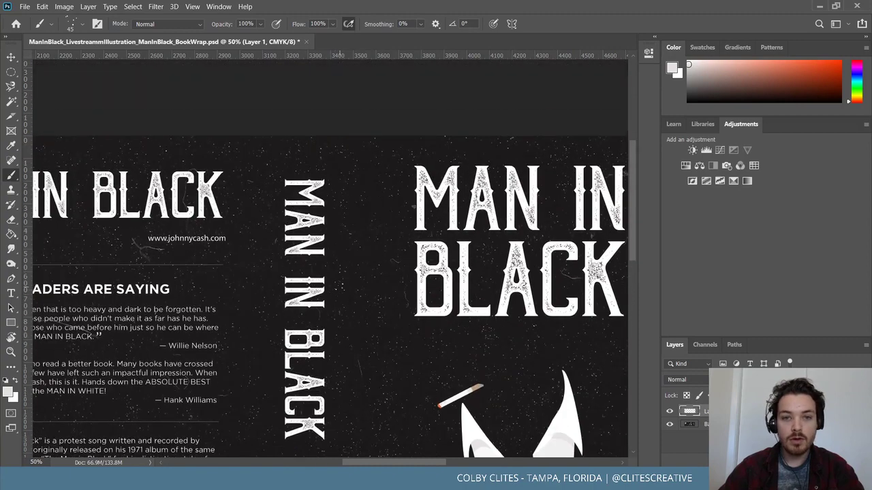
scroll(278, 286, "left", 10)
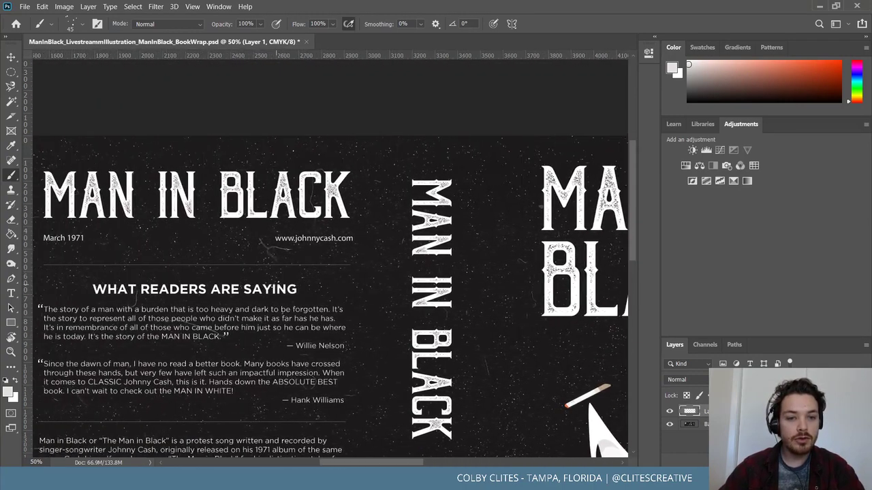
scroll(330, 283, "left", 2)
scroll(330, 283, "down", 2)
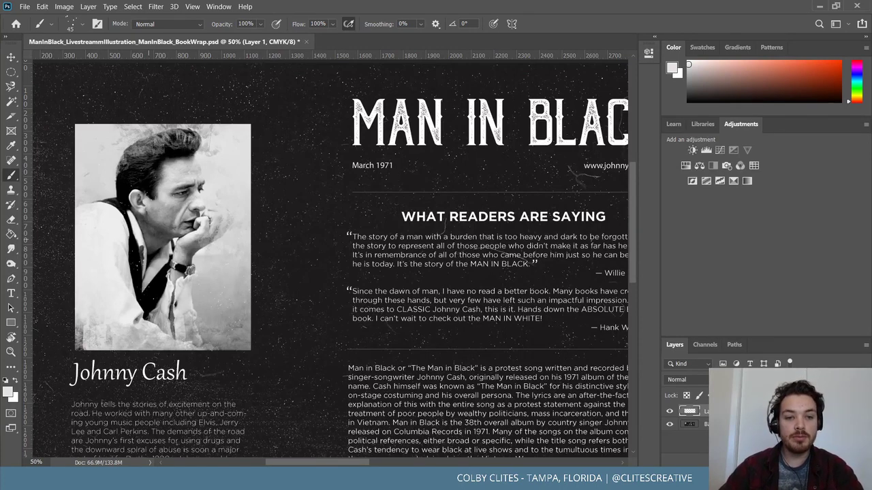
key("i")
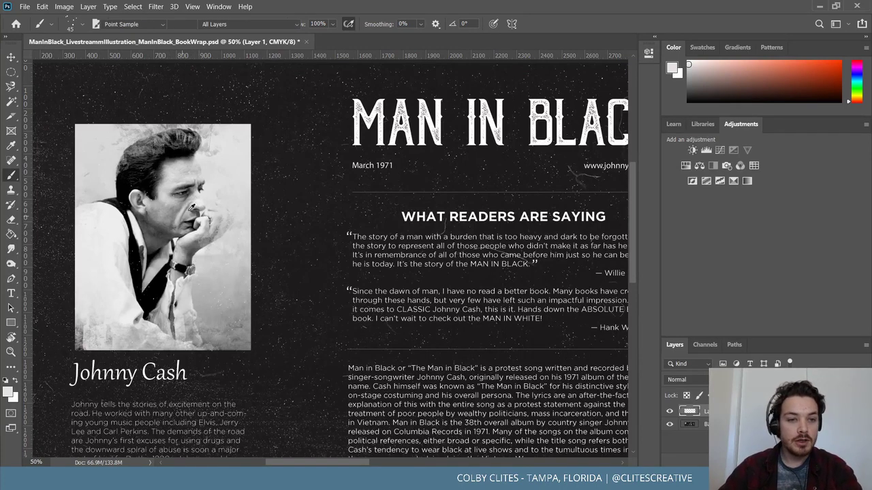
left_click(190, 155)
key("b")
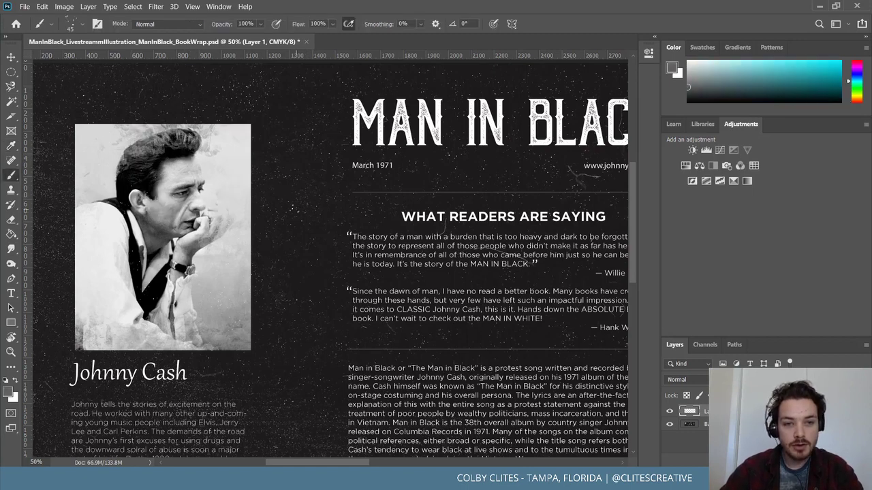
Inspect the speckled texture between the portrait photo and the reader quotes at 100% zoom
scroll(285, 166, "up", 2)
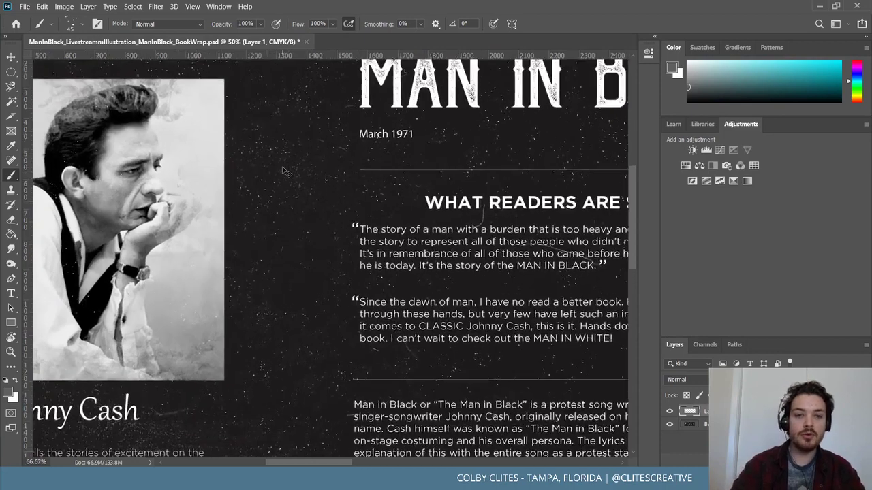
scroll(288, 162, "up", 1)
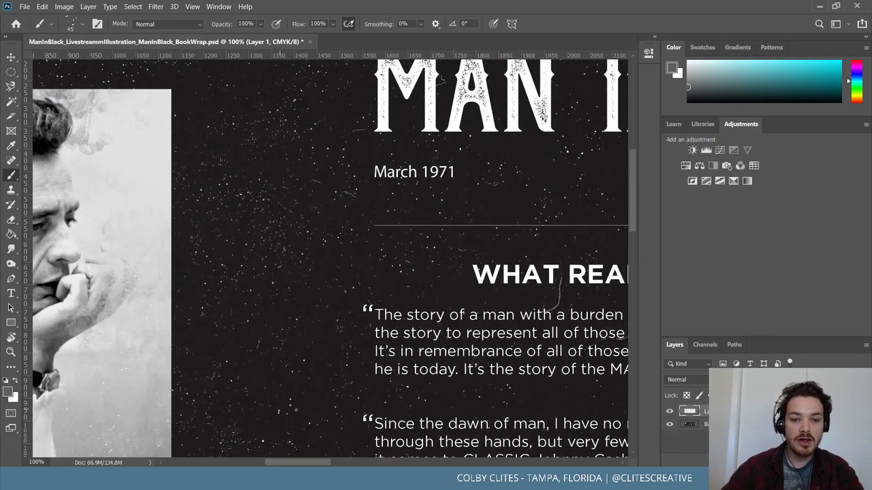
scroll(295, 409, "down", 5)
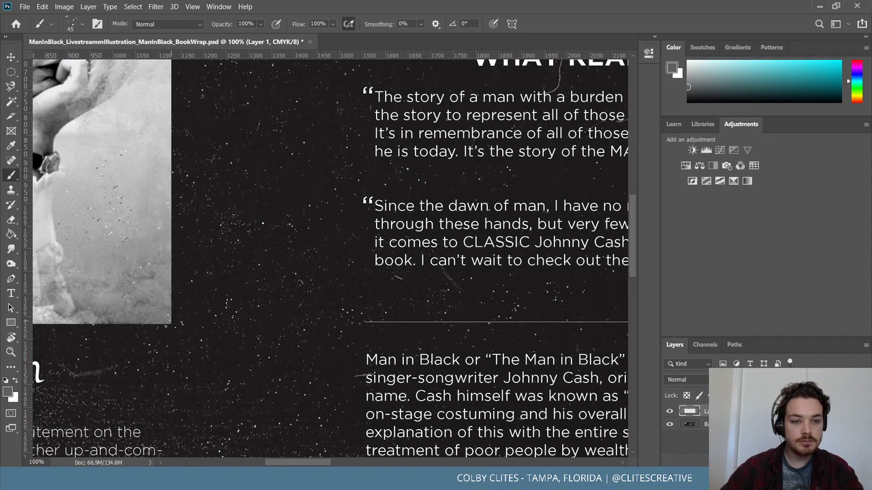
Erase the stray dark speckles over the author flap's portrait photo on the top layer, using the Eraser at size 60
scroll(166, 326, "up", 3)
scroll(273, 330, "left", 8)
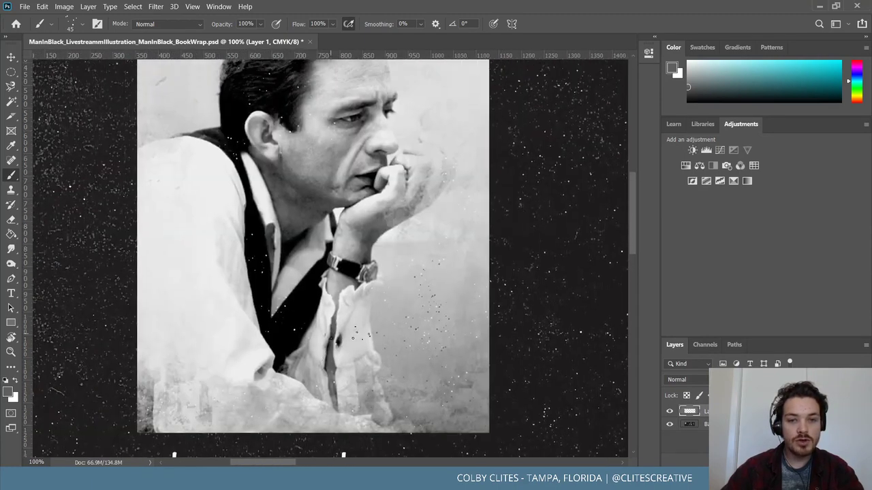
scroll(361, 334, "up", 1)
key("ctrl+minus")
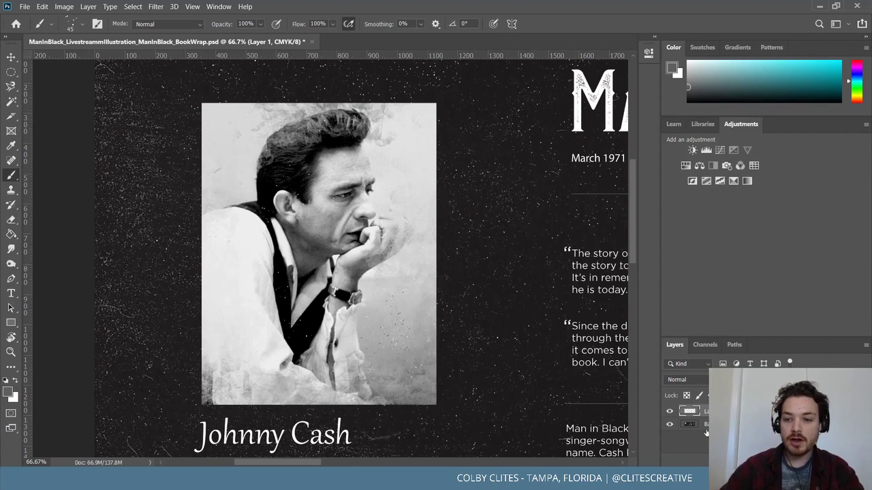
left_click(16, 222)
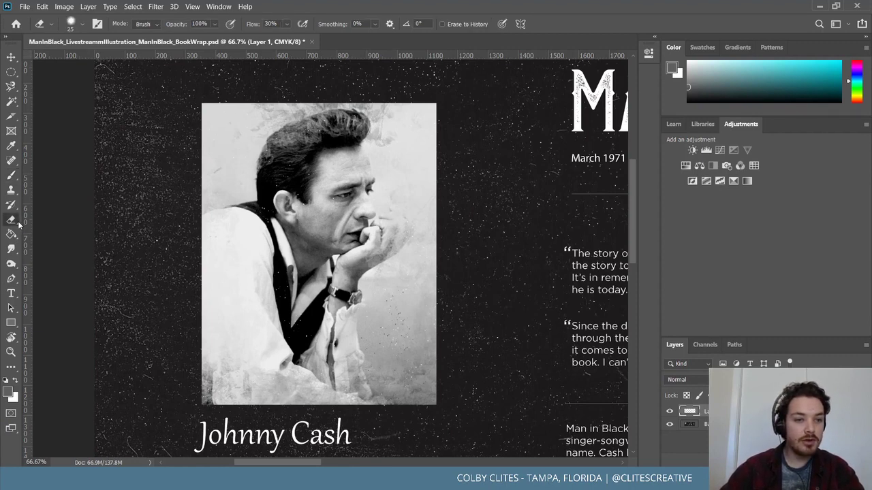
key("bracketright")
key("bracketright")
key("bracketright")
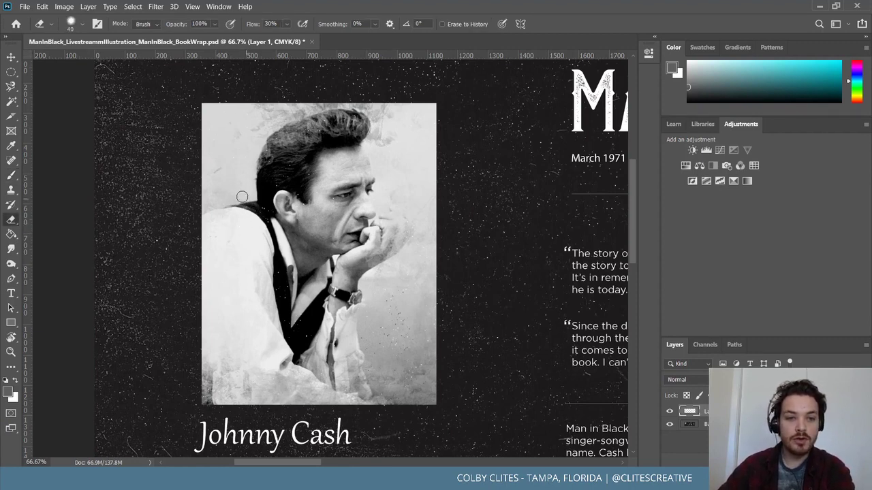
key("bracketright")
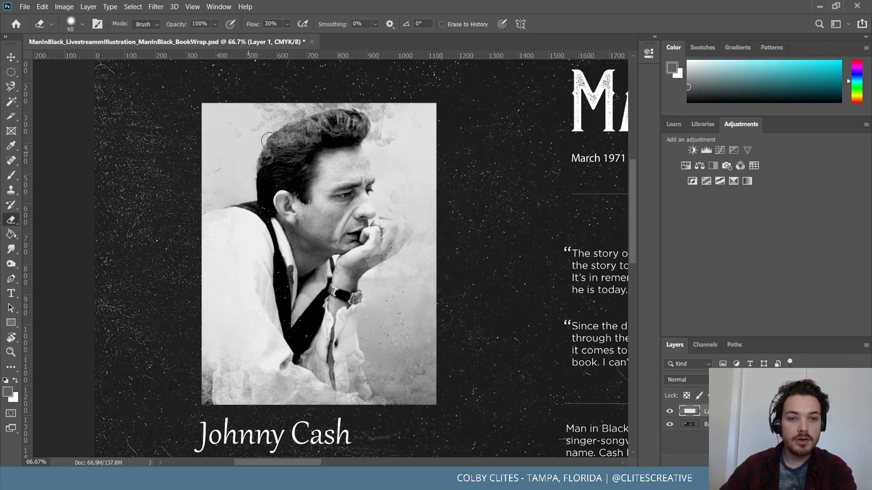
mouse_move(303, 125)
left_mouse_down()
mouse_move(374, 114)
mouse_move(401, 195)
mouse_move(394, 242)
mouse_move(402, 249)
mouse_move(407, 231)
mouse_move(286, 206)
mouse_move(323, 194)
mouse_move(359, 197)
mouse_move(341, 161)
mouse_move(265, 138)
mouse_move(284, 212)
mouse_move(258, 225)
mouse_move(308, 216)
mouse_move(282, 196)
mouse_move(294, 350)
mouse_move(386, 307)
mouse_move(365, 320)
mouse_move(405, 290)
mouse_move(388, 333)
mouse_move(412, 346)
mouse_move(408, 368)
mouse_move(422, 341)
mouse_move(424, 351)
mouse_move(410, 387)
mouse_move(355, 371)
mouse_move(369, 324)
mouse_move(283, 356)
mouse_move(308, 314)
mouse_move(227, 363)
mouse_move(261, 371)
mouse_move(267, 387)
mouse_move(213, 386)
mouse_move(192, 376)
mouse_move(227, 355)
left_mouse_up()
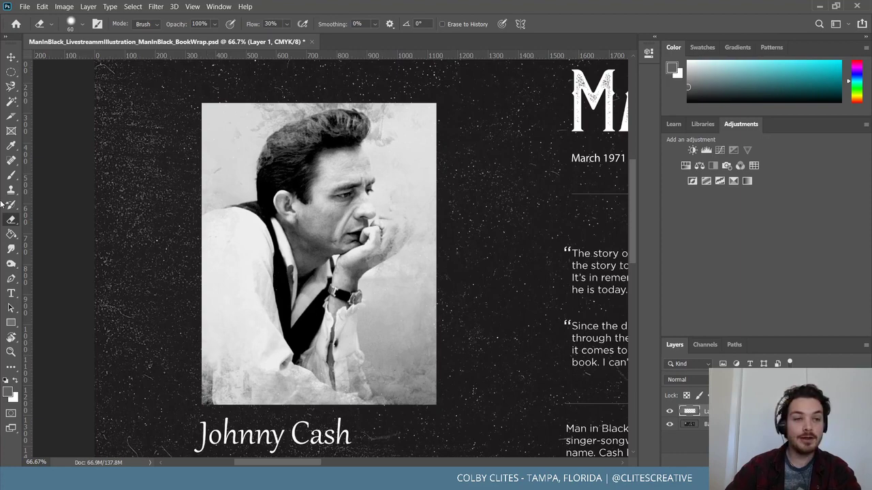
Examine the speckled texture on the author flap, spine and front cover around the title and collar shape
left_click(11, 57)
left_click(151, 202)
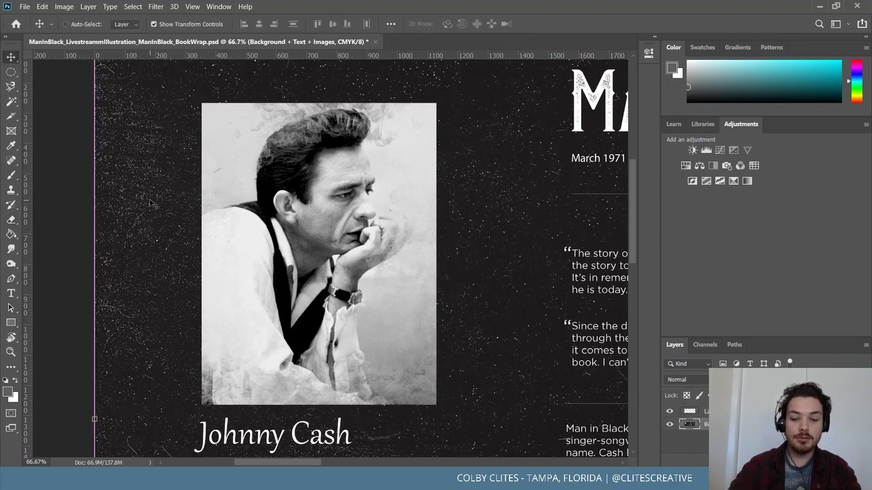
key("ctrl+minus")
key("ctrl+minus")
scroll(151, 203, "right", 10)
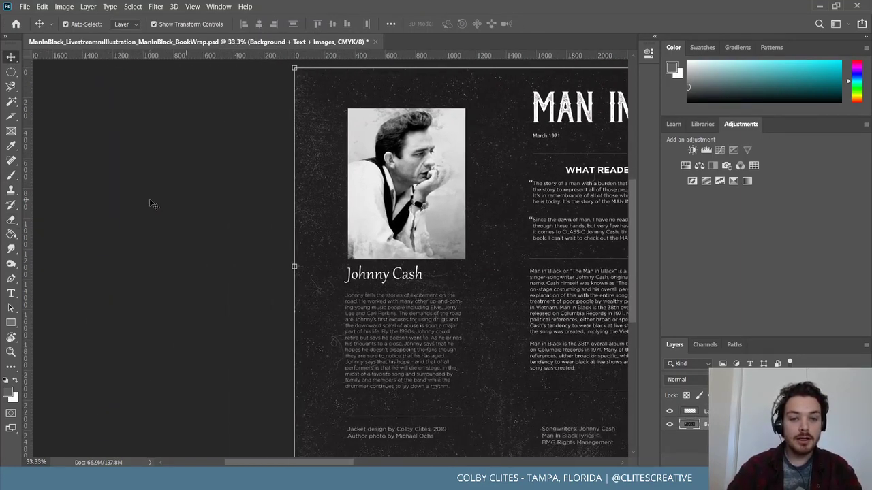
scroll(151, 202, "right", 8)
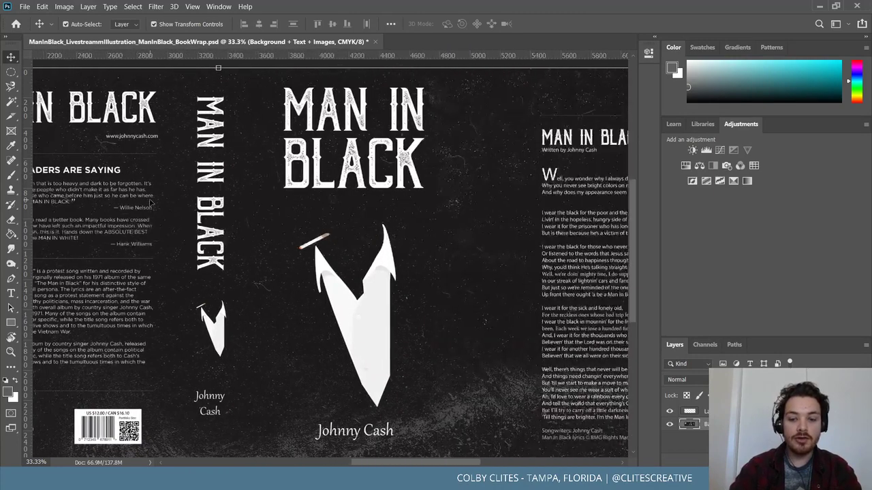
key("ctrl+plus")
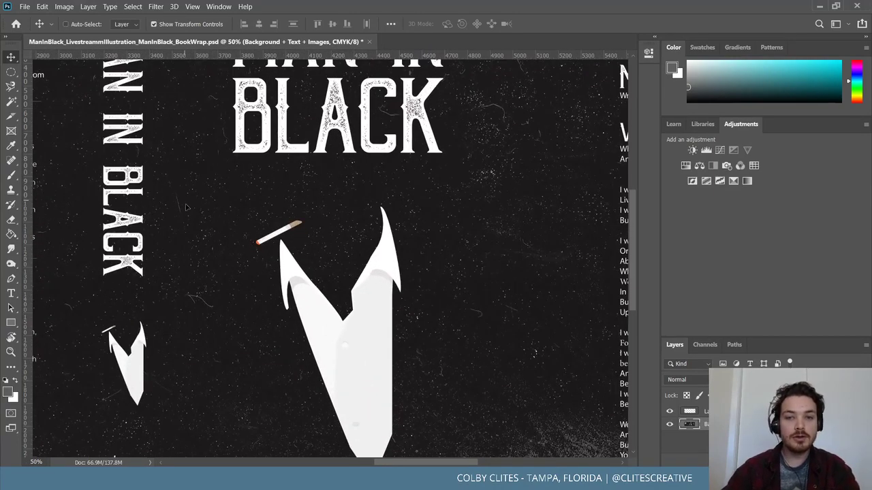
scroll(153, 203, "up", 3)
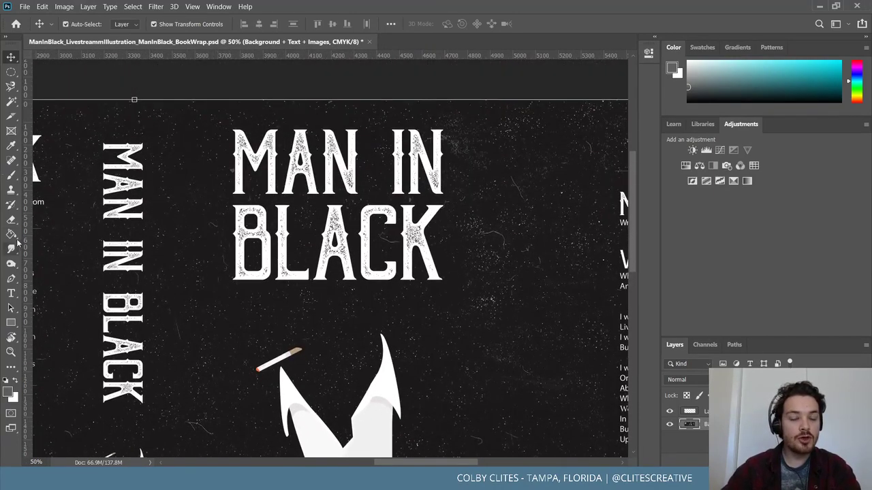
Deselect the background artwork layer and make Layer 1 active for the size 45 speckle brush
left_click(167, 90)
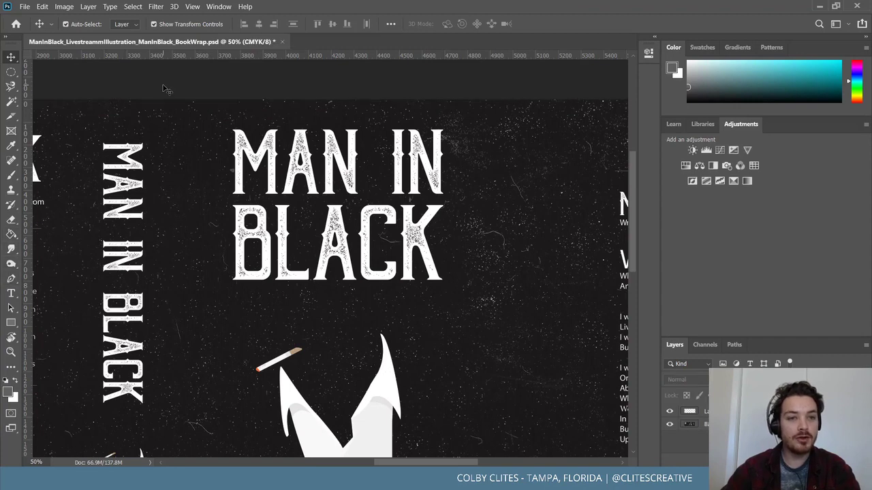
left_click(11, 176)
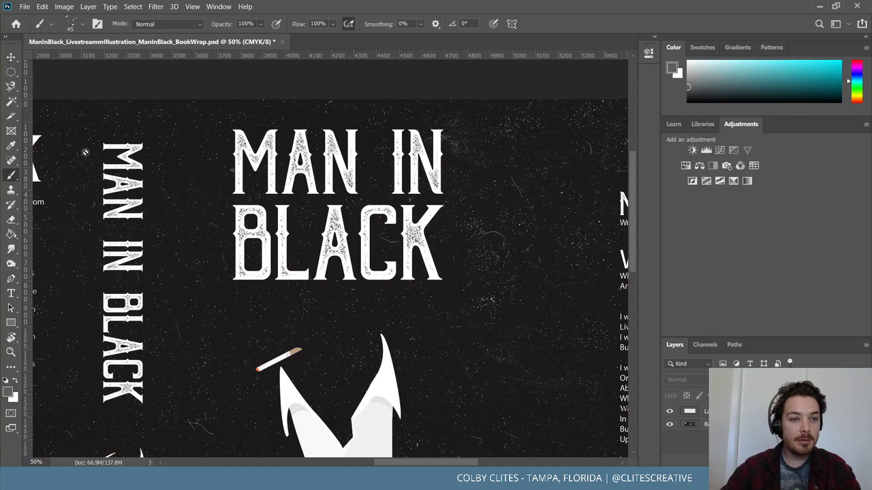
key("alt+period")
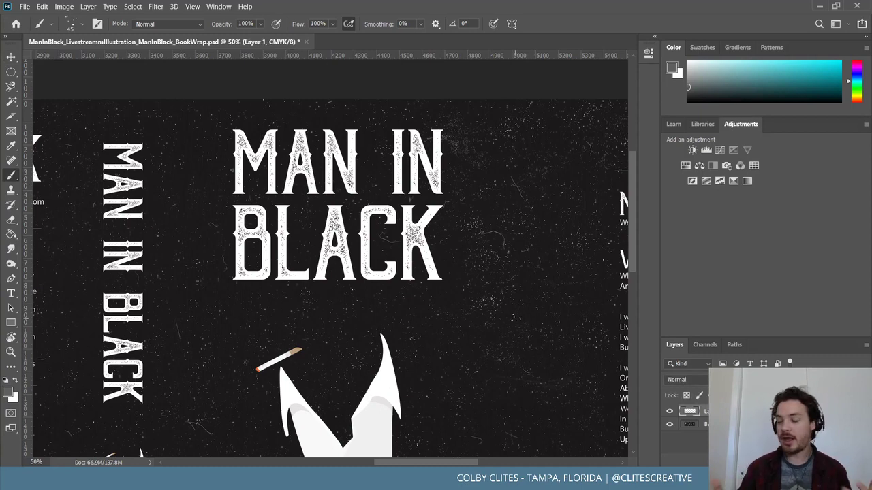
Inspect the speckled texture around the price, title and opening verse of the front flap at 100% zoom
scroll(526, 291, "up", 2)
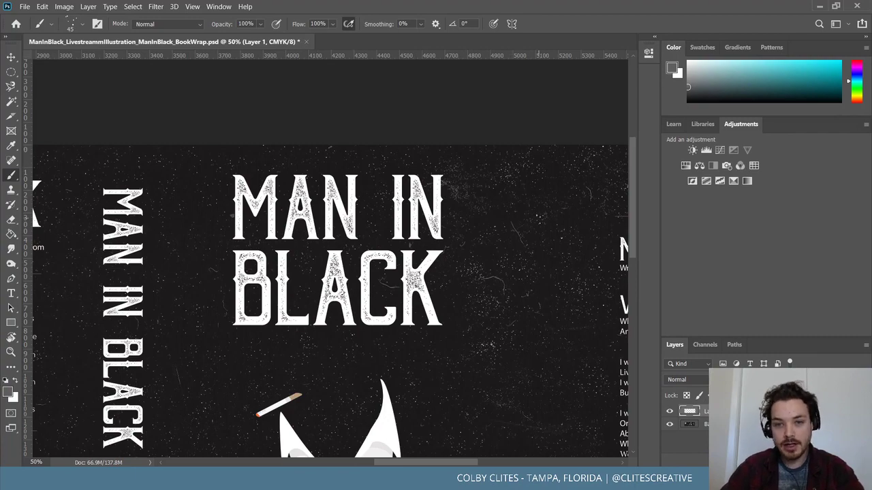
scroll(331, 272, "right", 10)
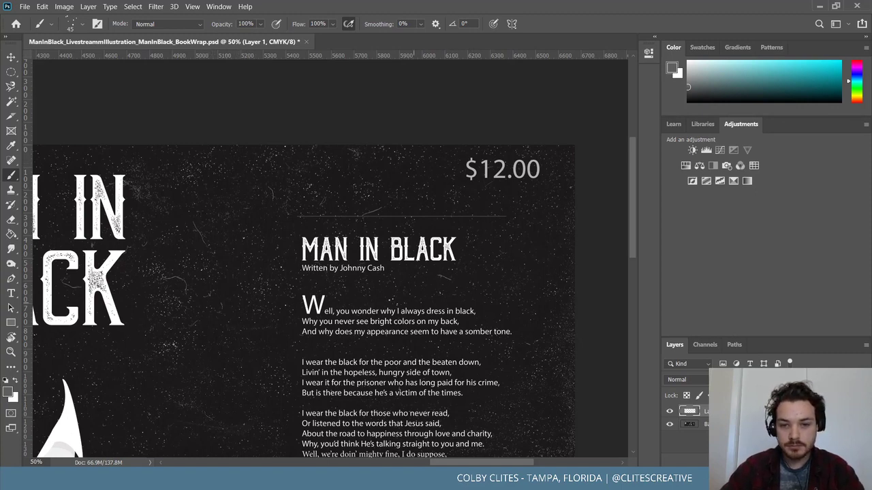
key("ctrl+plus")
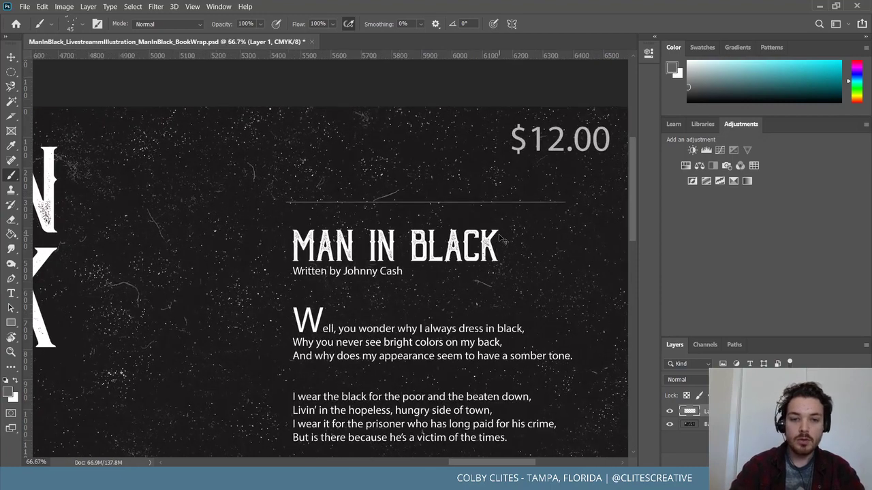
scroll(331, 232, "right", 2)
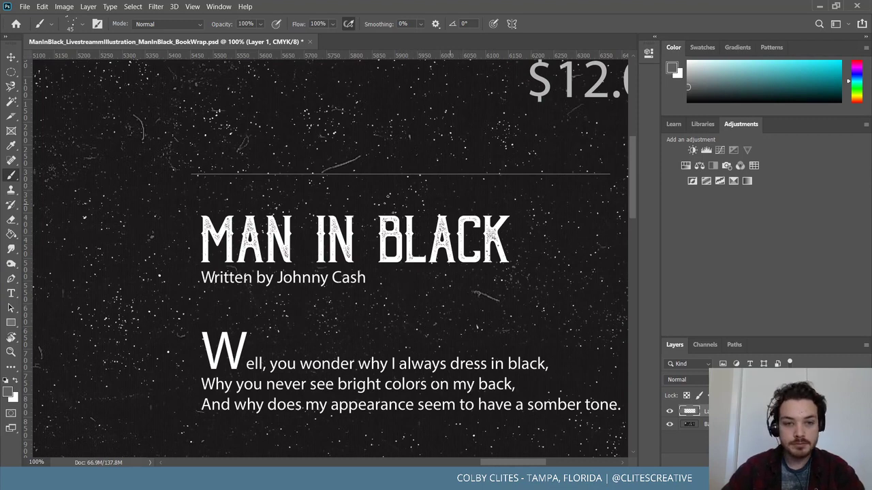
scroll(206, 197, "down", 5)
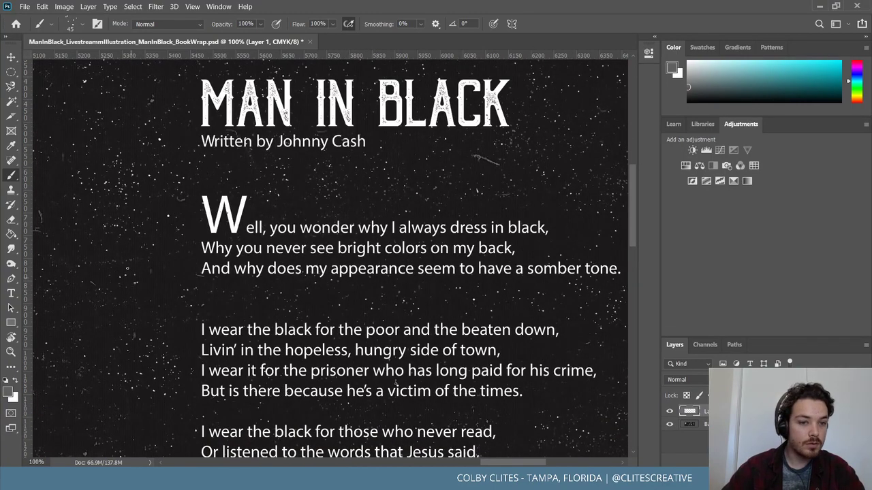
scroll(327, 259, "right", 5)
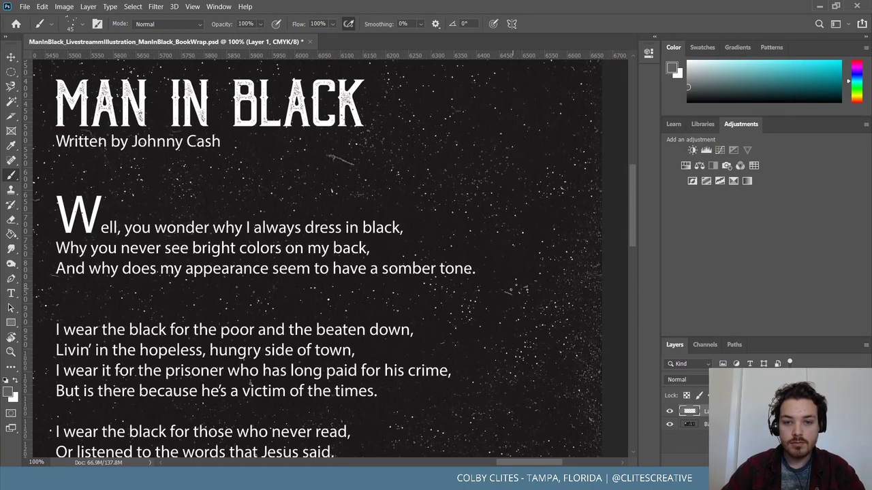
scroll(205, 204, "up", 3)
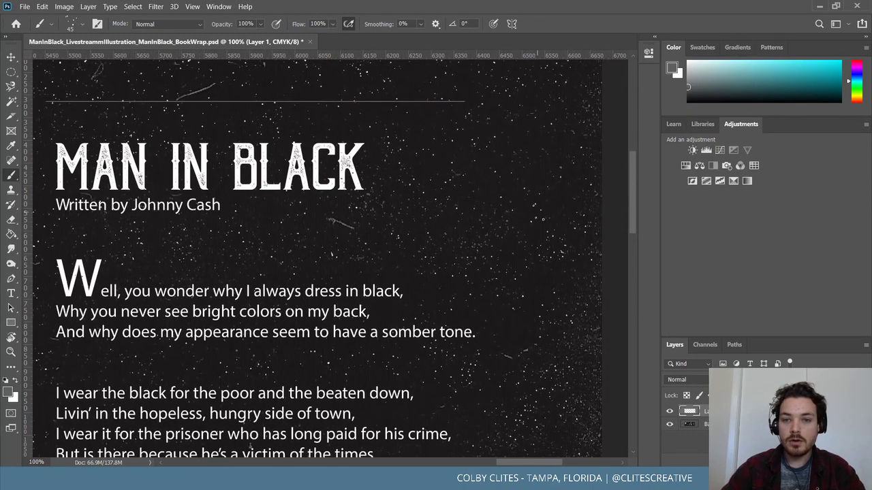
Inspect the texture beside the lyrics from the opening verse down to the songwriter credits on the front flap
scroll(542, 218, "down", 5)
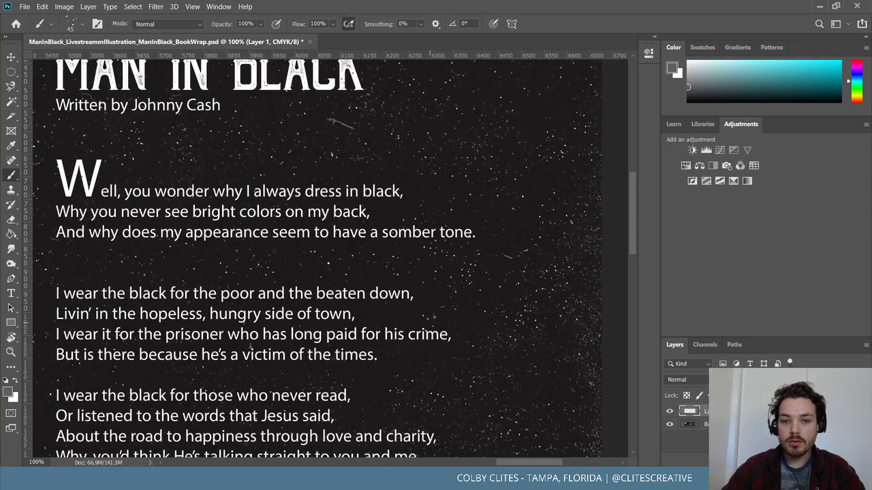
scroll(474, 328, "down", 4)
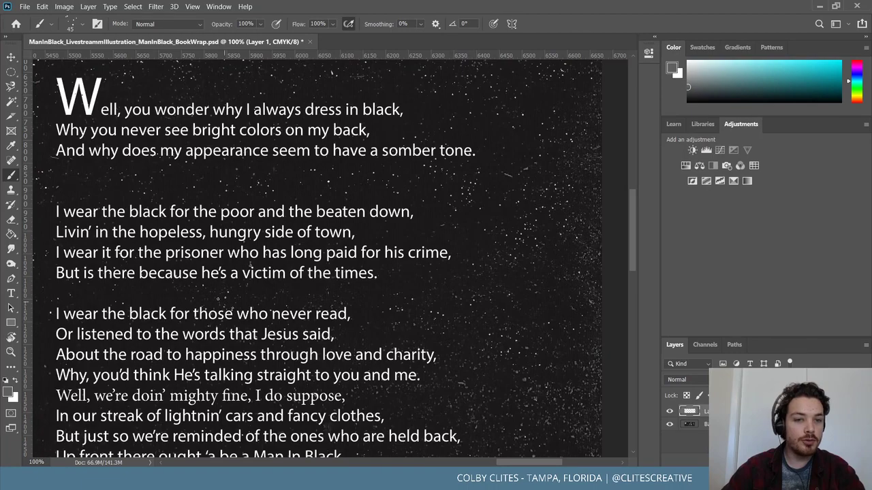
scroll(318, 258, "down", 2)
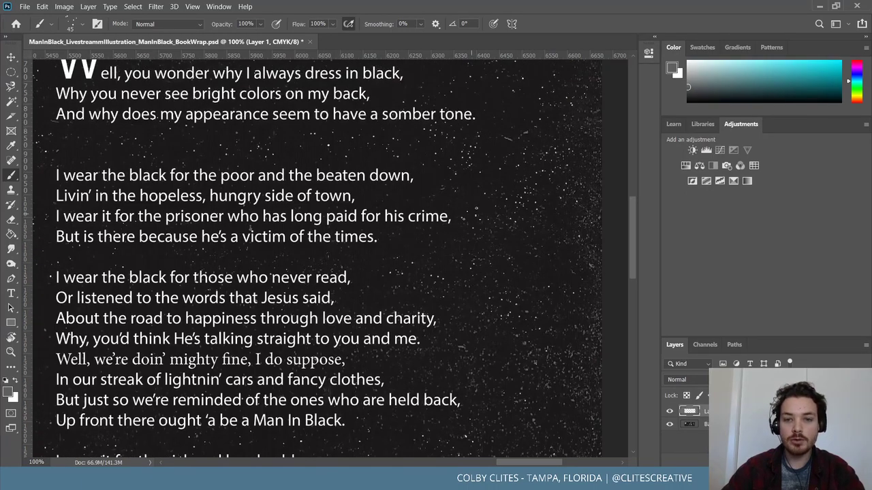
scroll(454, 206, "down", 10)
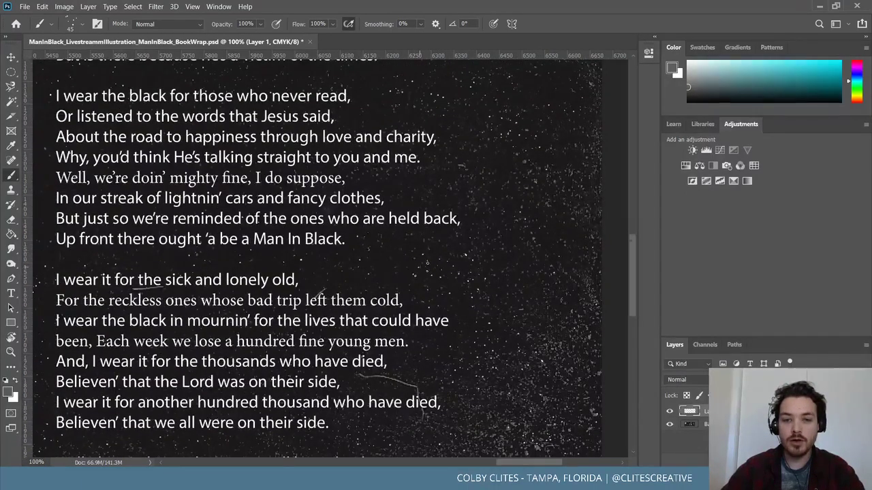
scroll(436, 267, "down", 4)
scroll(329, 254, "down", 14)
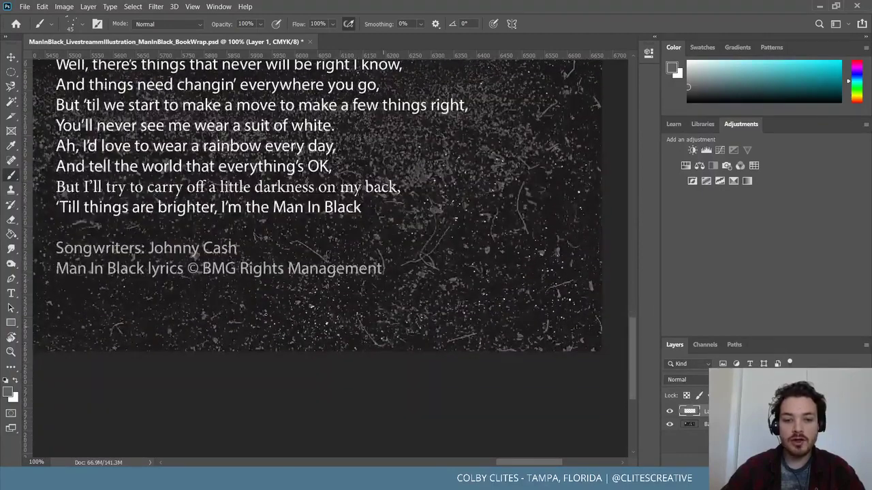
scroll(317, 258, "up", 2)
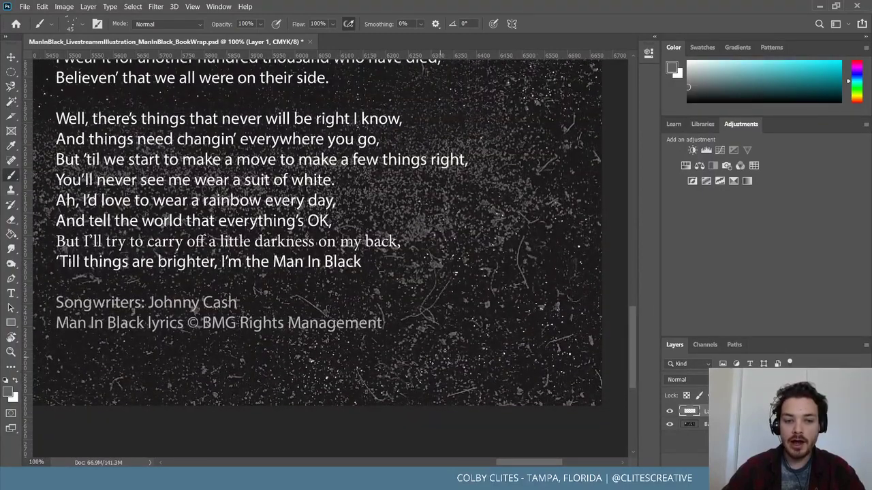
scroll(318, 259, "up", 6)
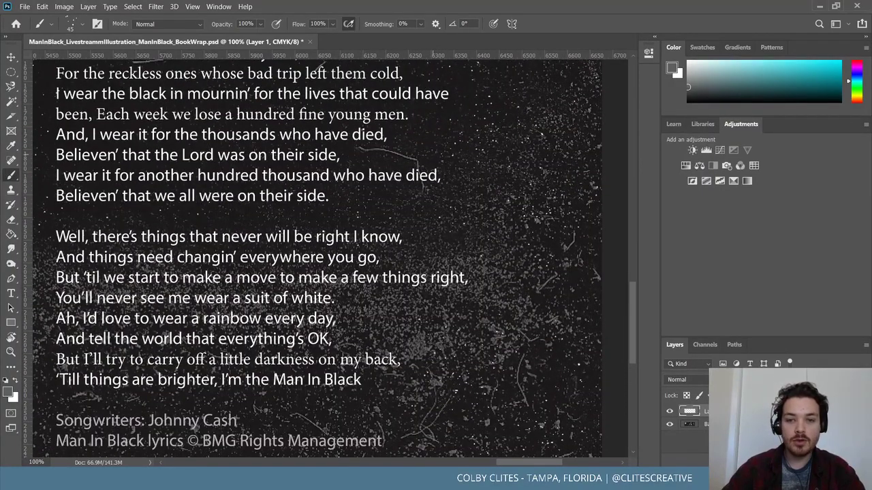
scroll(318, 259, "down", 6)
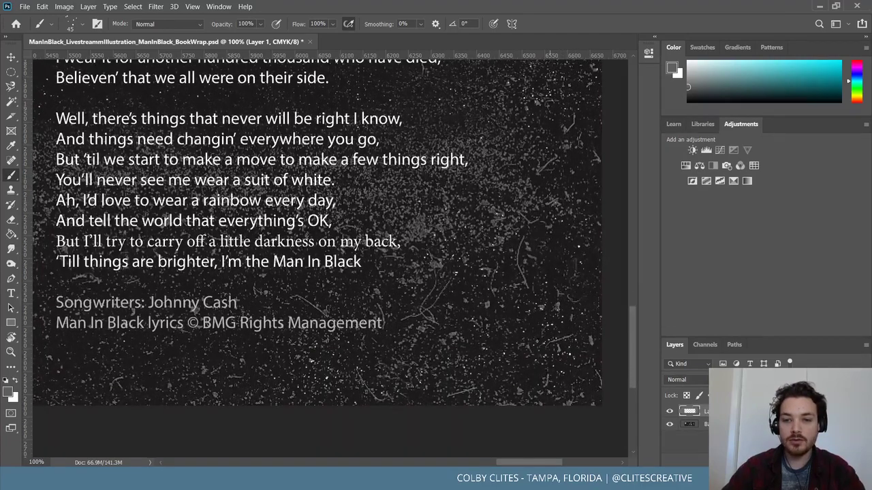
Inspect the grunge texture between the front cover's collar shape and the lyrics on the front flap
scroll(285, 349, "right", 2)
scroll(285, 348, "left", 15)
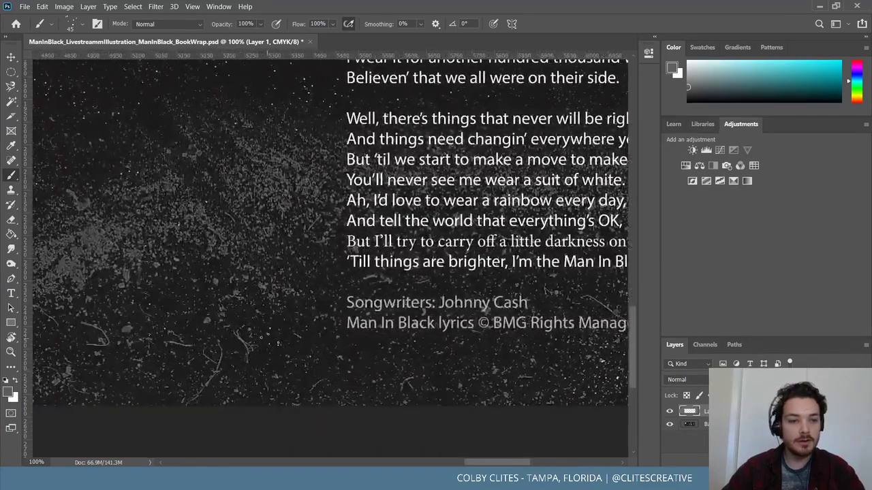
scroll(285, 349, "up", 4)
scroll(284, 349, "up", 3)
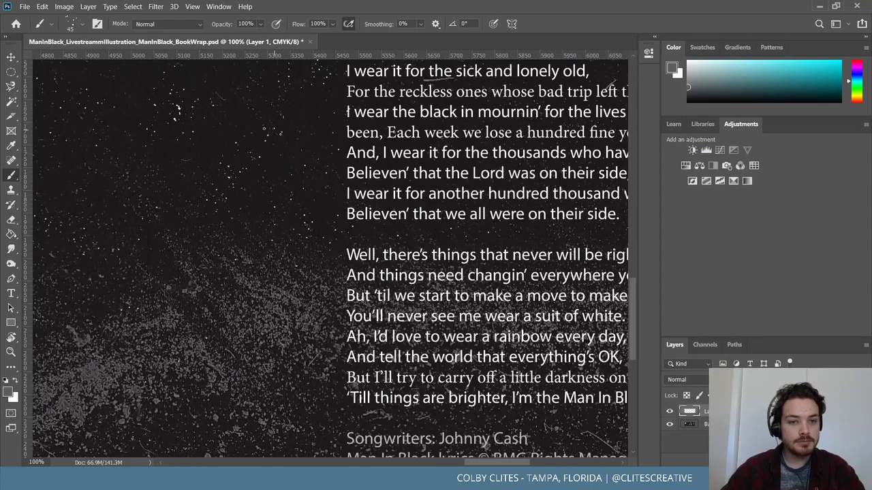
scroll(285, 348, "up", 3)
scroll(285, 349, "up", 4)
scroll(331, 259, "right", 1)
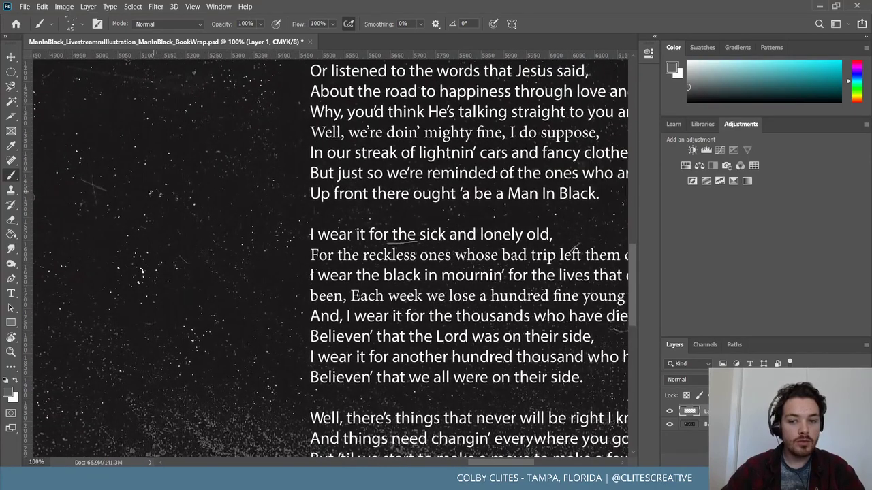
scroll(331, 258, "left", 6)
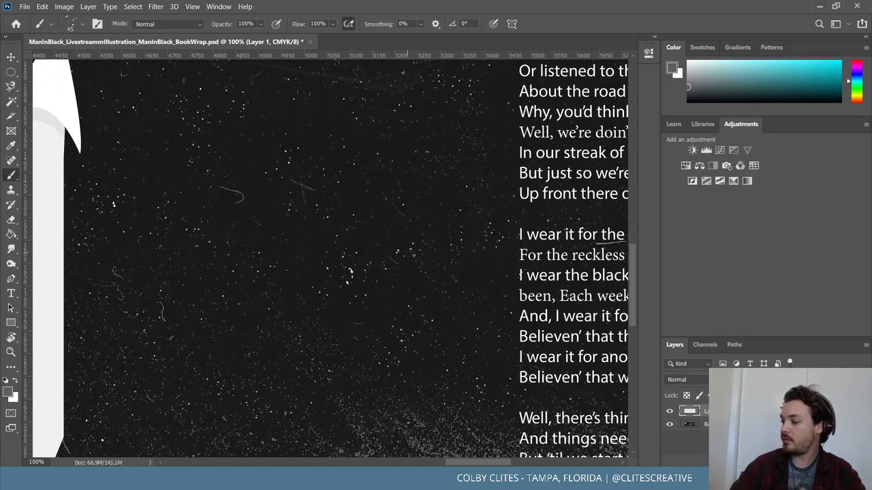
scroll(413, 252, "up", 3)
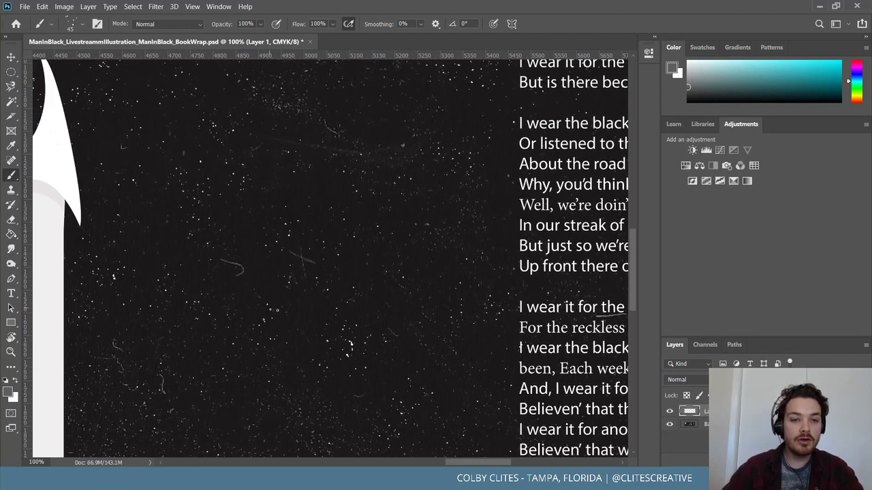
scroll(463, 259, "up", 2)
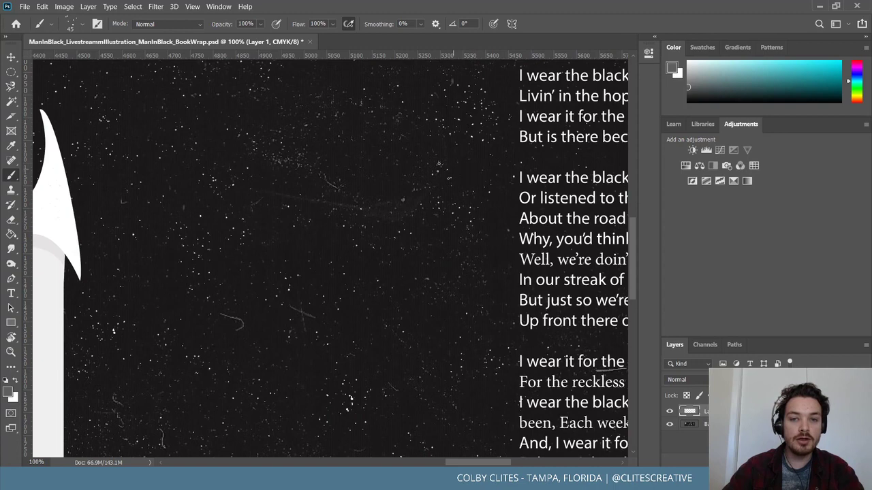
Inspect the speckle texture between the front cover title and the front flap, from the lyrics up to the wrap's upper edge
scroll(330, 259, "up", 3)
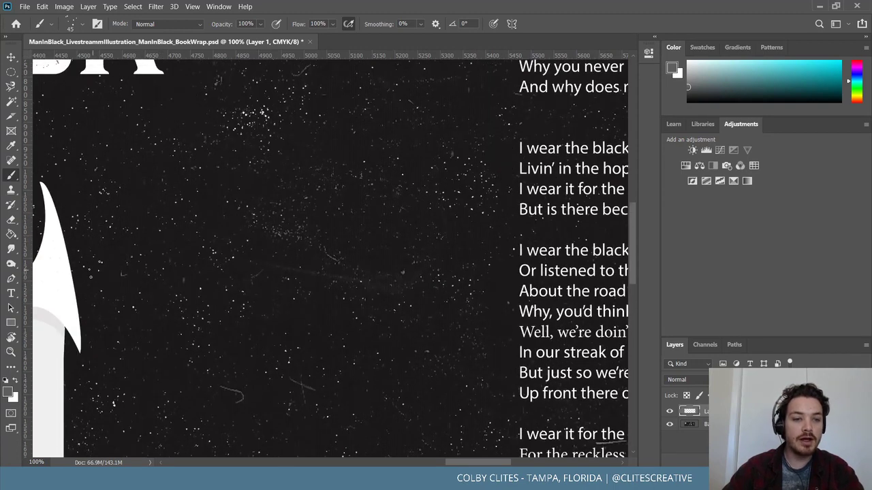
scroll(331, 259, "up", 4)
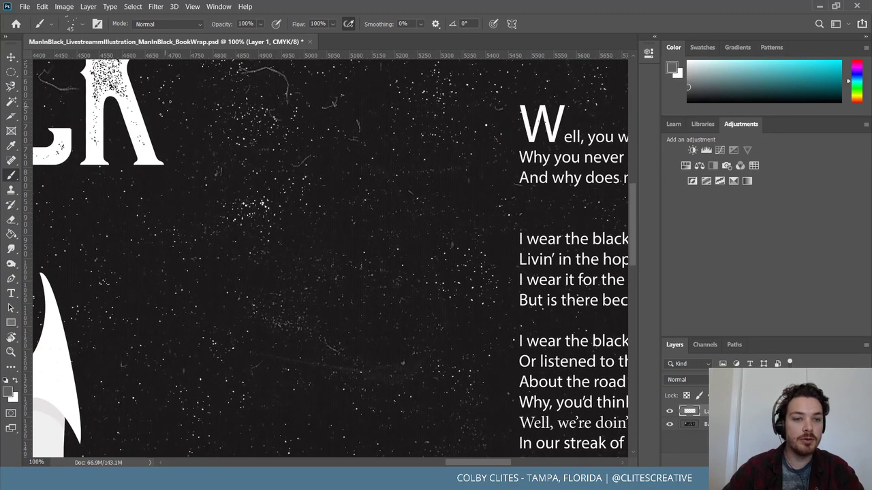
scroll(378, 295, "up", 9)
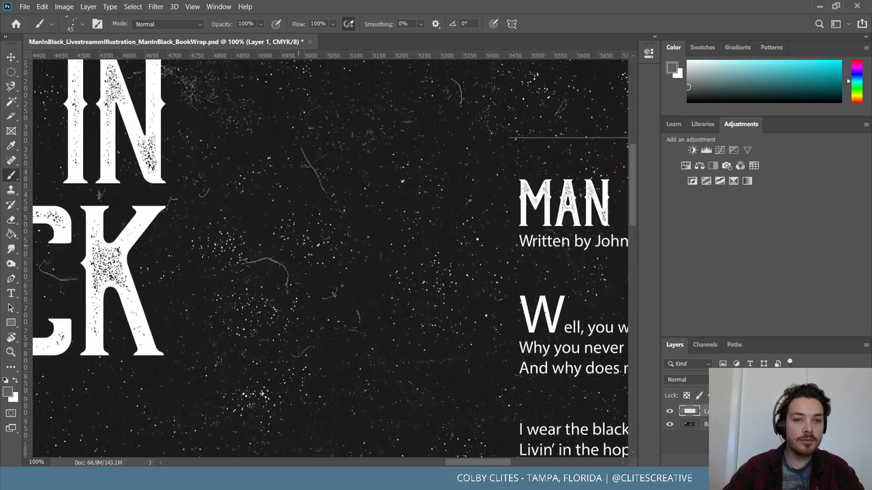
scroll(358, 184, "up", 6)
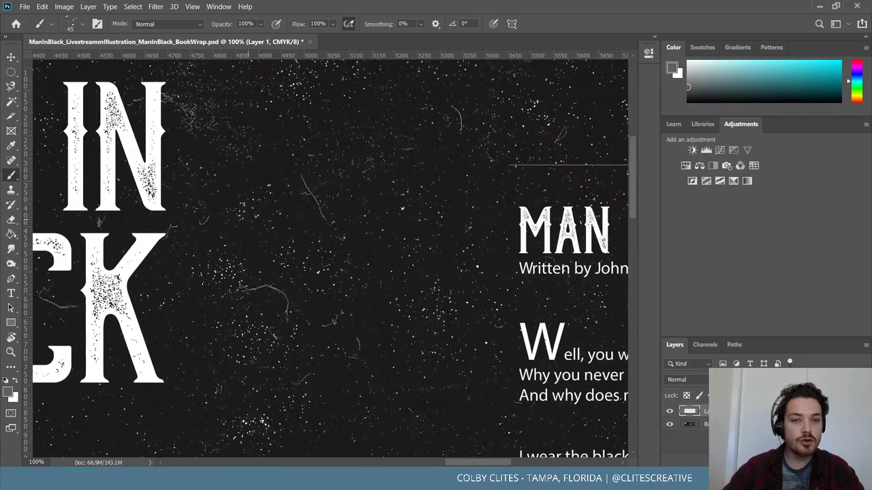
scroll(330, 259, "up", 1)
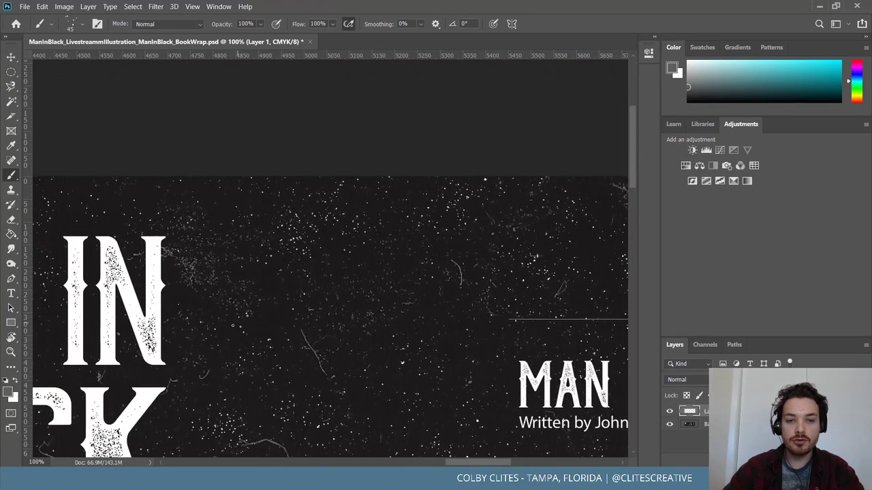
scroll(330, 259, "down", 3)
Inspect the texture around the front cover's MAN IN BLACK title, cigarette and white collar shape at 100% zoom
scroll(331, 258, "left", 2)
scroll(330, 259, "left", 14)
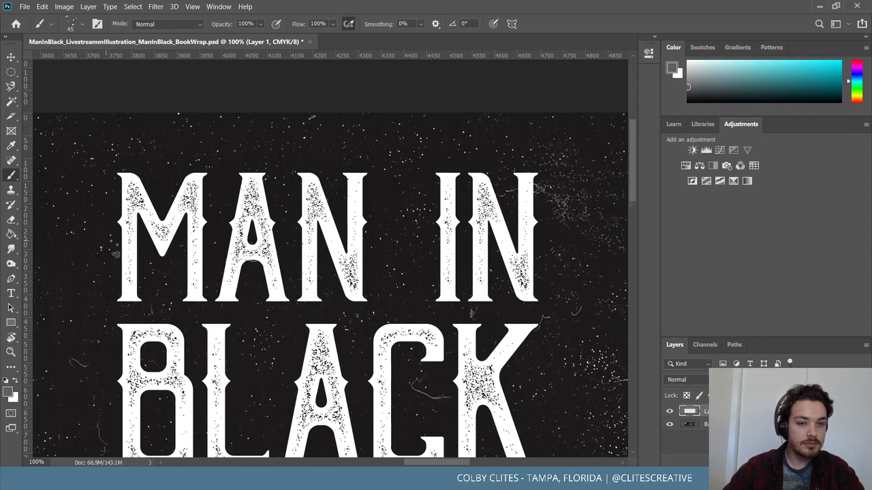
scroll(187, 261, "down", 4)
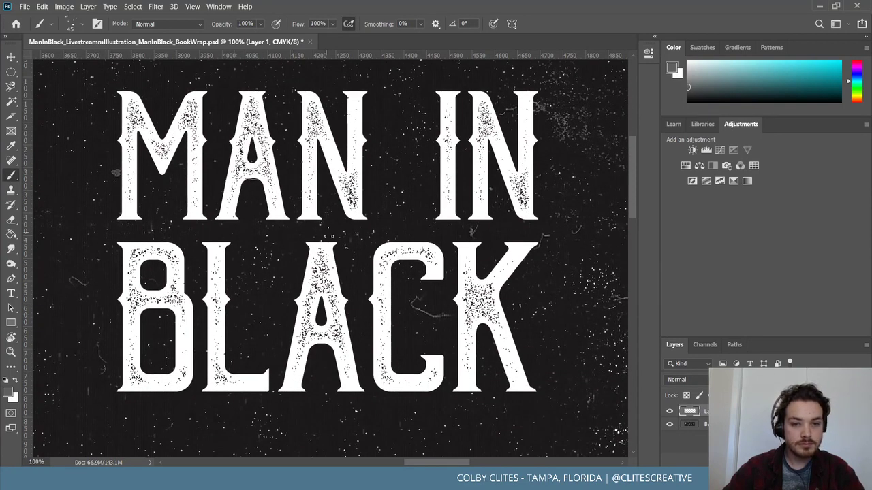
scroll(203, 279, "left", 5)
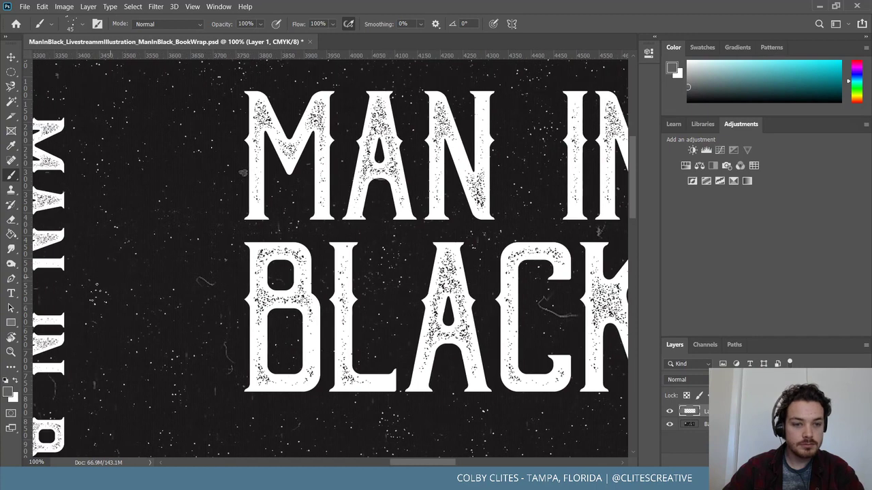
scroll(351, 275, "down", 7)
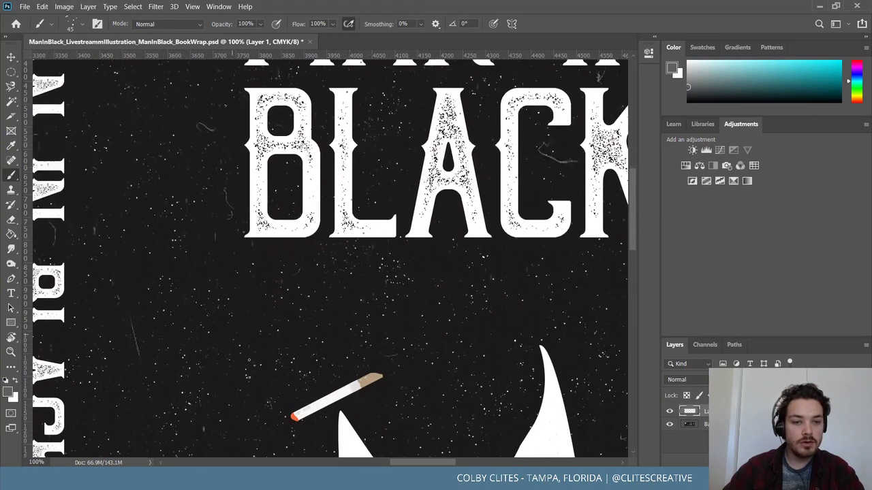
scroll(248, 361, "down", 4)
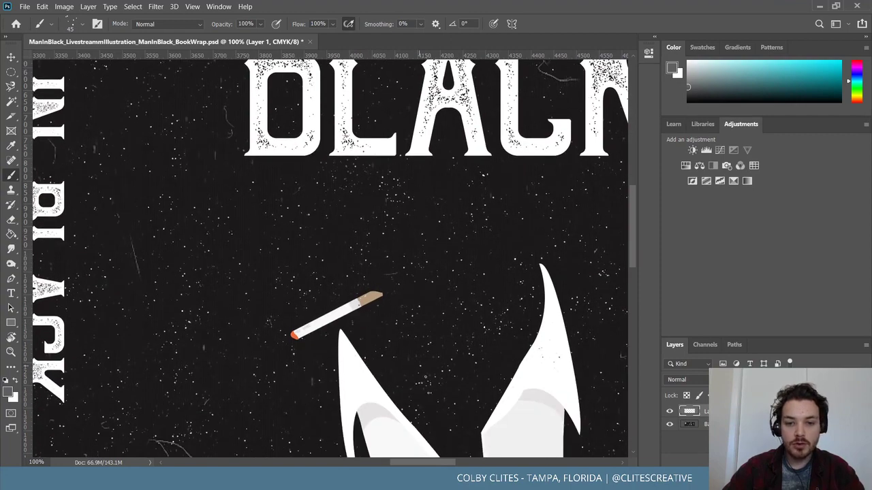
scroll(425, 383, "down", 3)
scroll(466, 373, "down", 4)
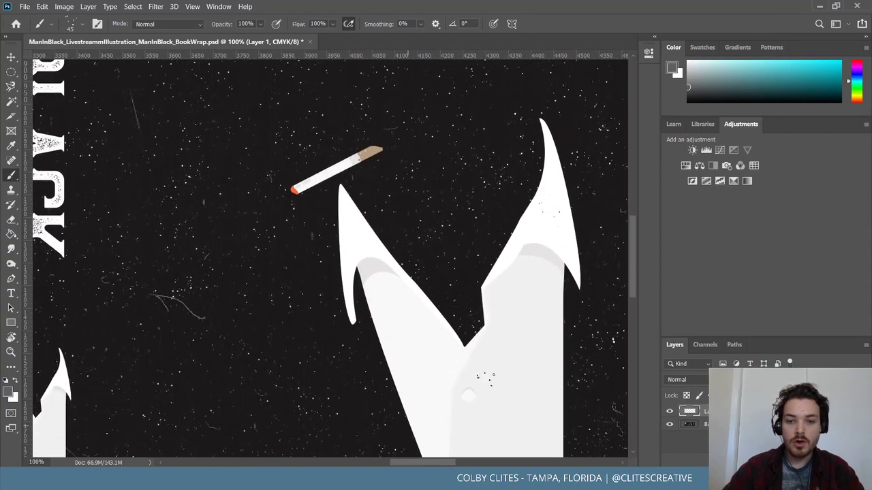
Review the whole book wrap fitted in view, and examine the spine lettering and its surrounding texture at 100% zoom
key("ctrl+minus")
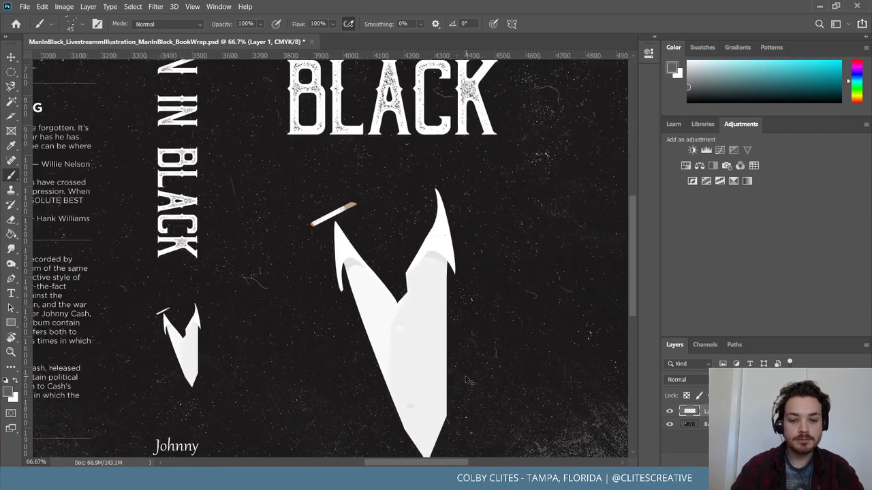
key("ctrl+0")
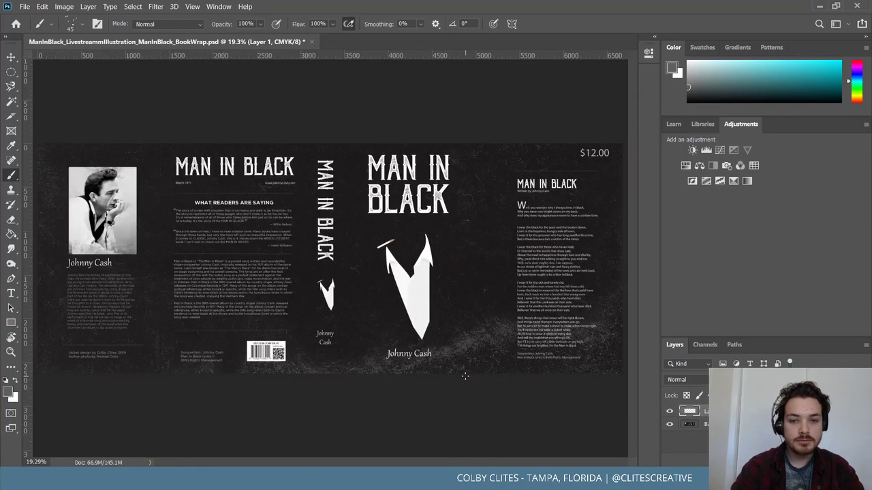
key("ctrl+plus")
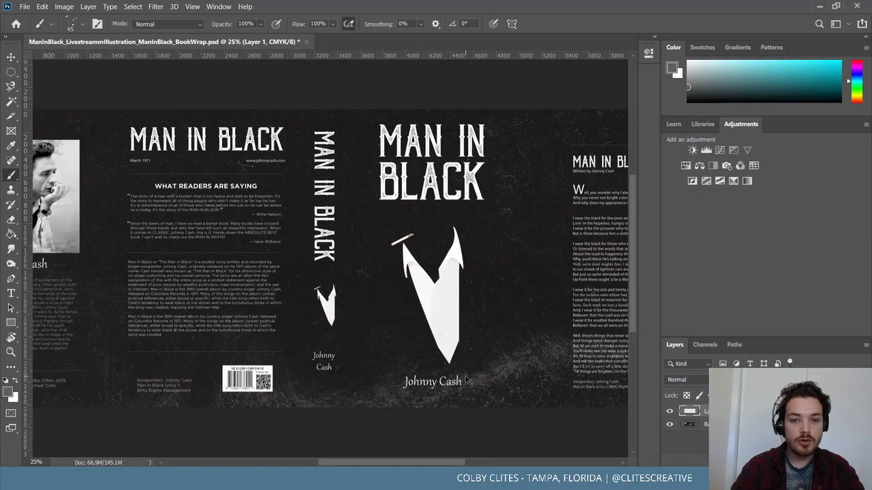
key("ctrl+plus")
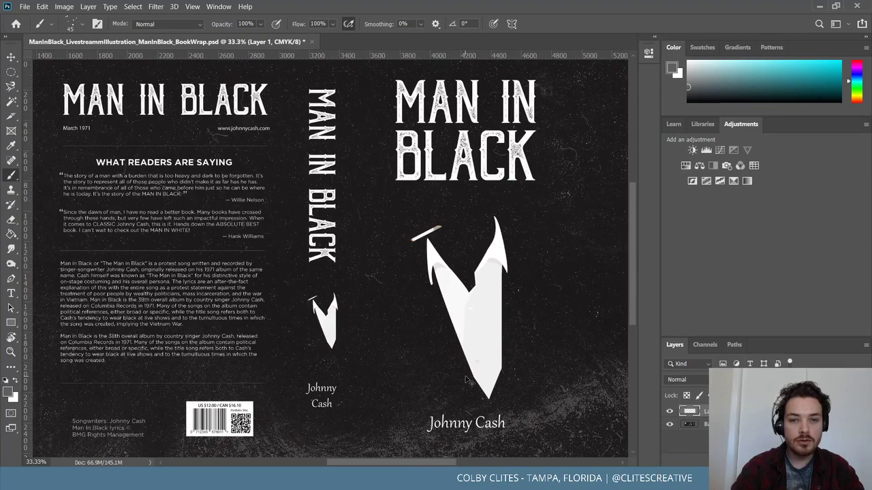
key("ctrl+plus")
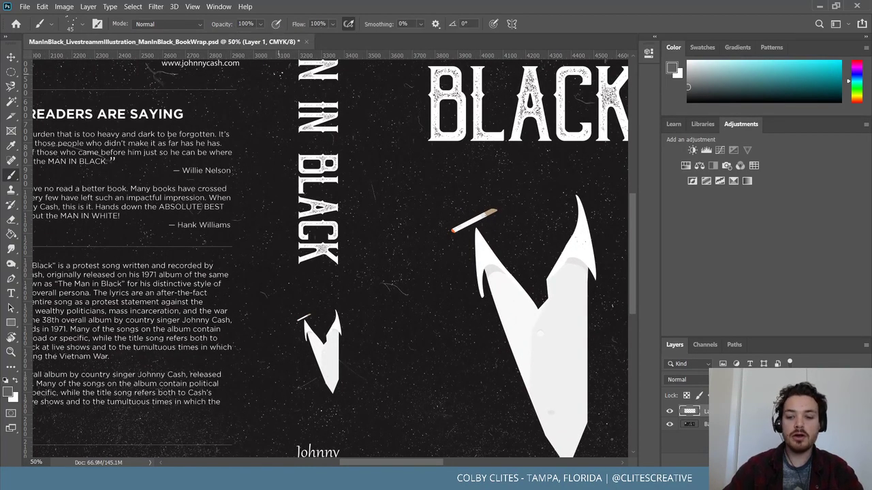
key("ctrl+plus")
key("ctrl+plus")
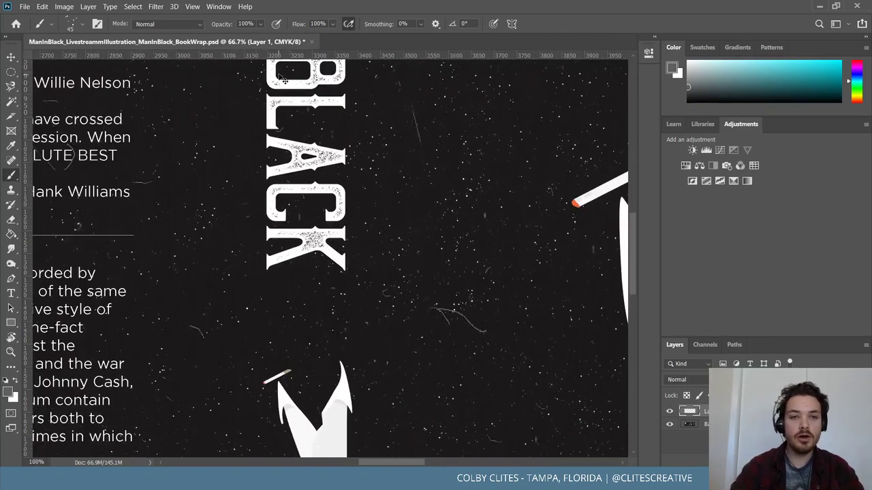
Inspect the texture across the back cover text and around the portrait and biography on the back flap
scroll(394, 251, "left", 4)
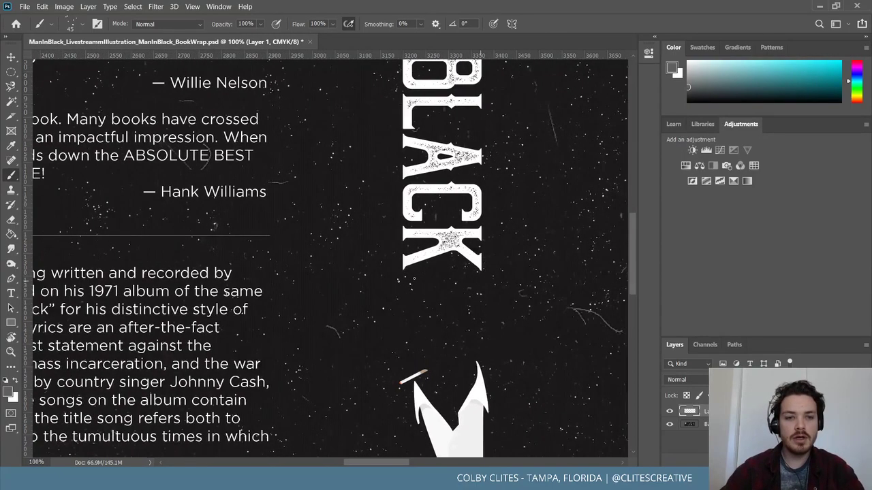
scroll(331, 258, "left", 20)
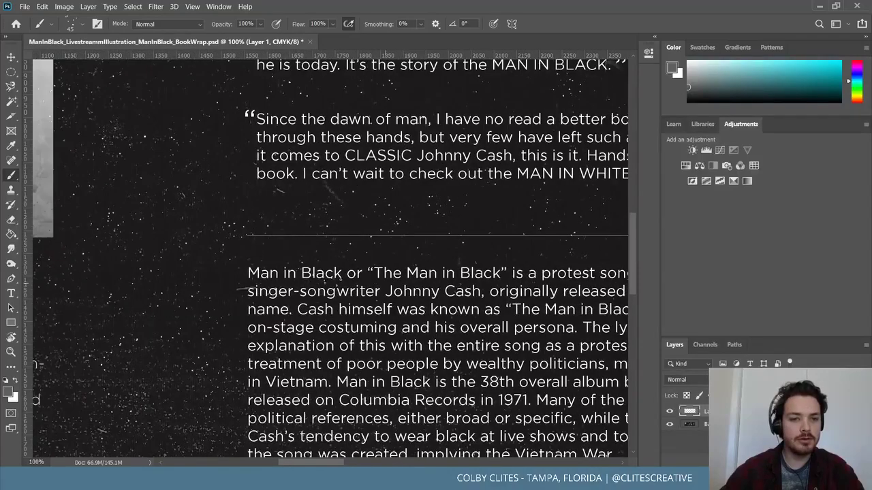
scroll(324, 279, "down", 12)
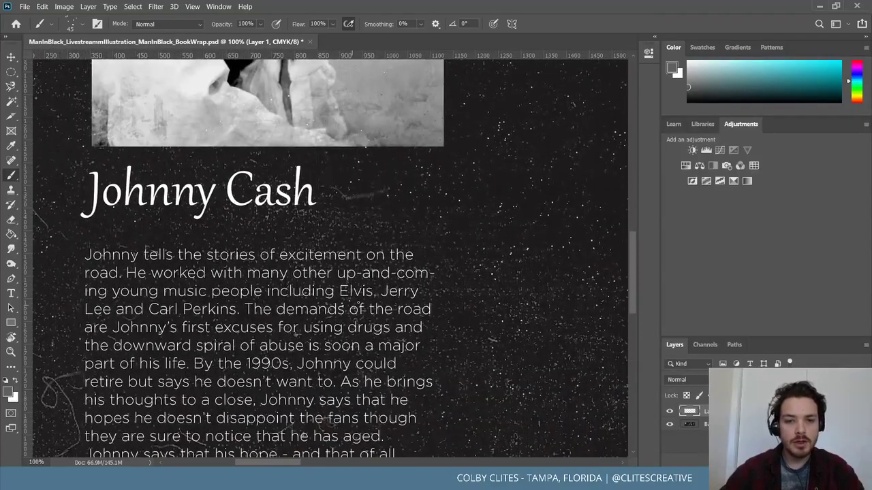
scroll(323, 259, "up", 13)
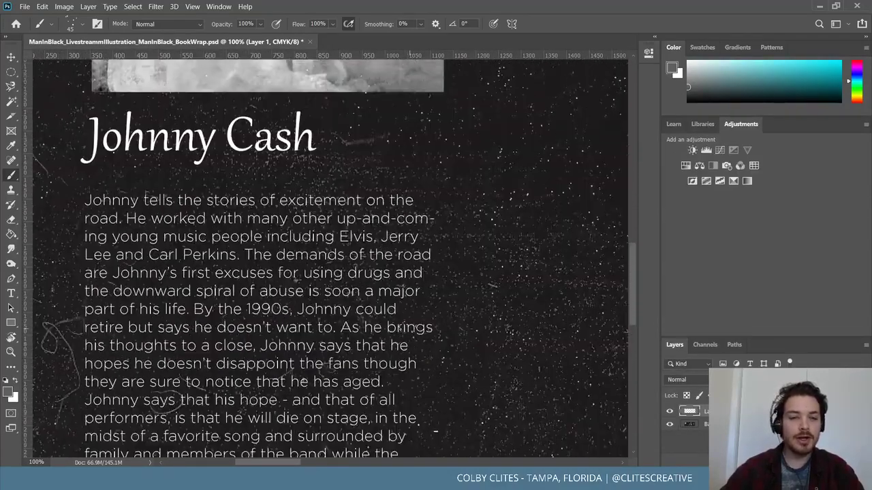
scroll(407, 328, "up", 12)
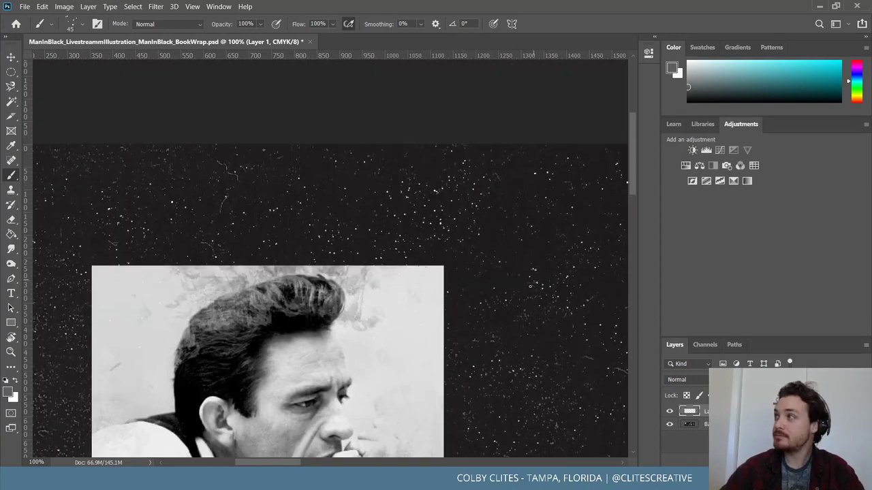
scroll(530, 286, "right", 9)
scroll(497, 283, "down", 5)
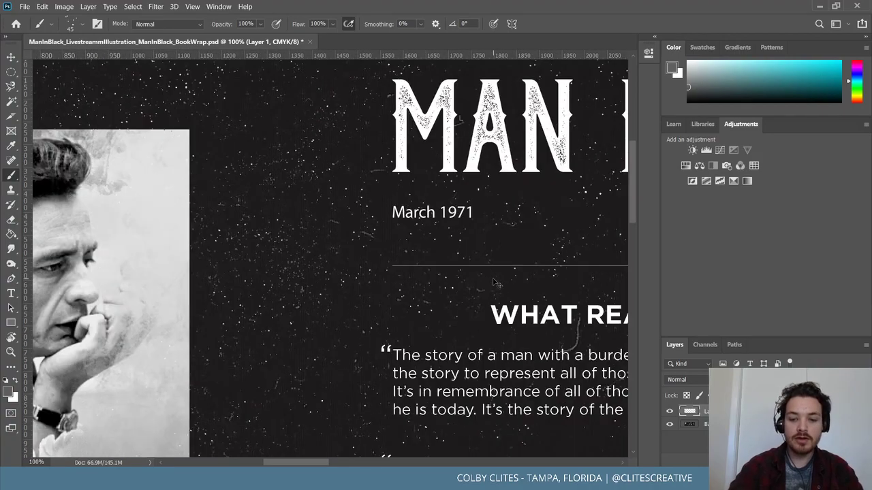
scroll(496, 283, "down", 1)
scroll(496, 283, "down", 5)
scroll(495, 283, "left", 8)
scroll(495, 283, "right", 9)
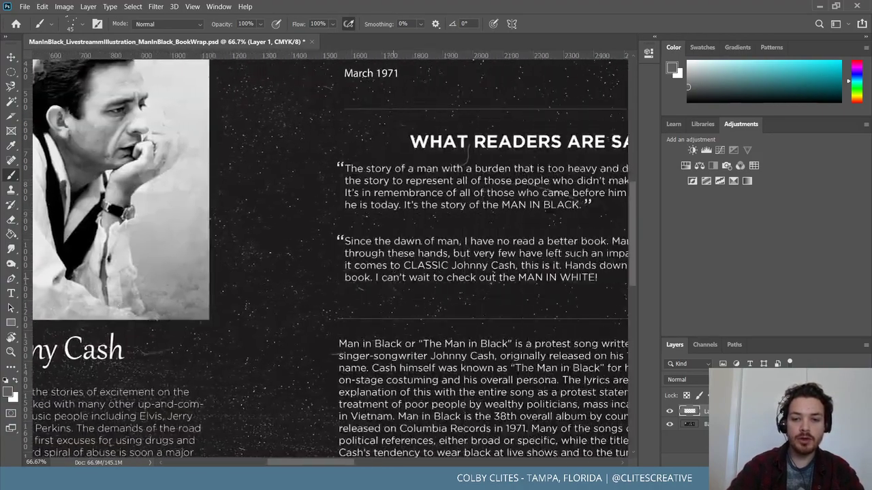
Examine the specks on the front cover's white collar shape, comparing it at 66.7% and 100% zoom
scroll(496, 283, "right", 20)
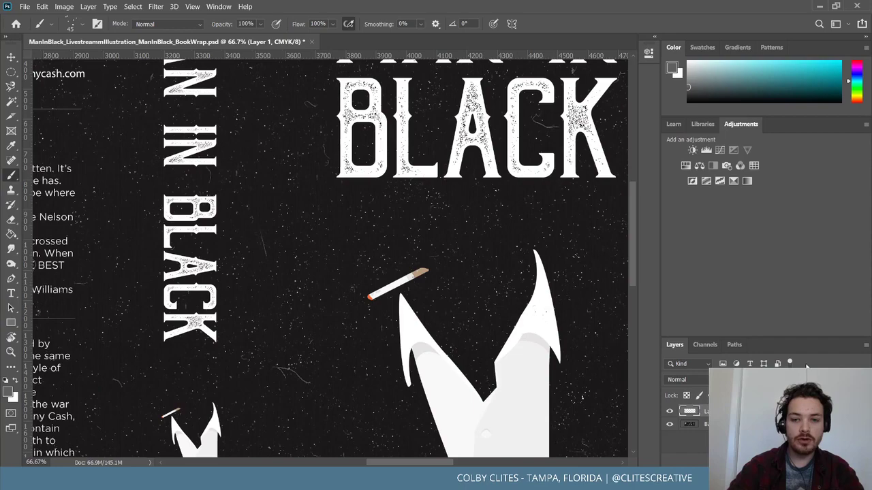
scroll(495, 283, "down", 5)
scroll(496, 284, "right", 3)
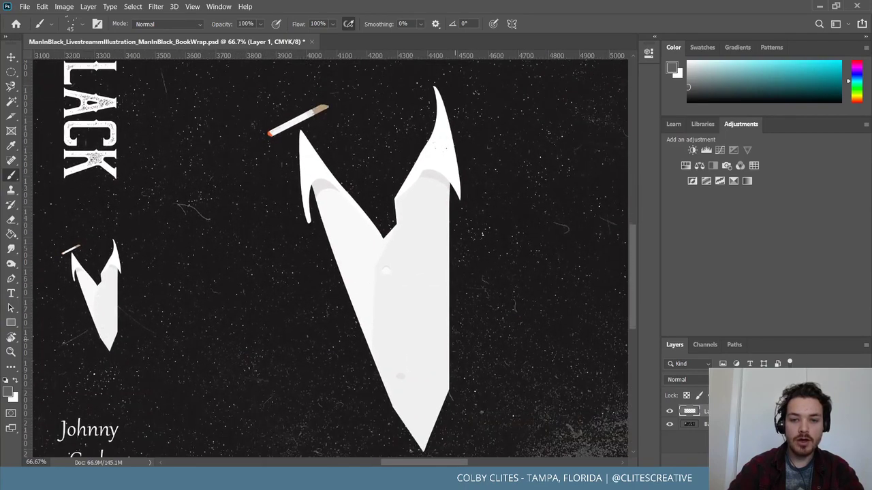
scroll(456, 344, "up", 1)
scroll(456, 344, "down", 1)
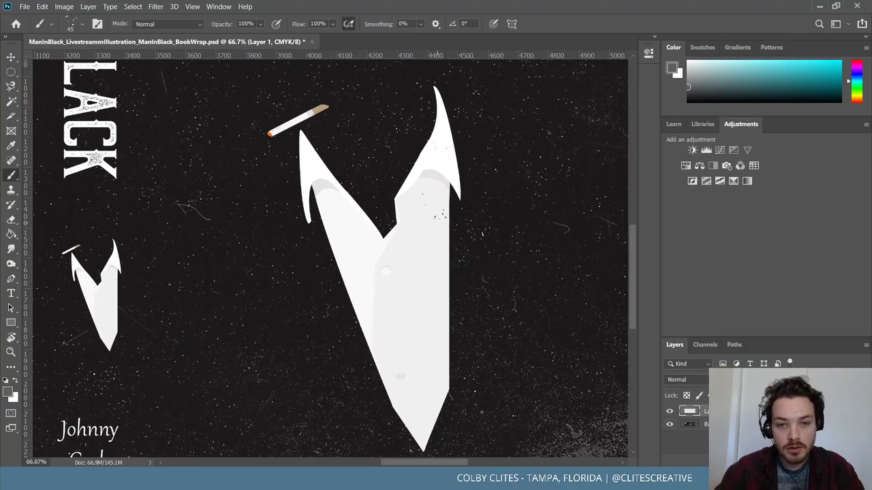
scroll(444, 208, "up", 1)
scroll(476, 214, "down", 1)
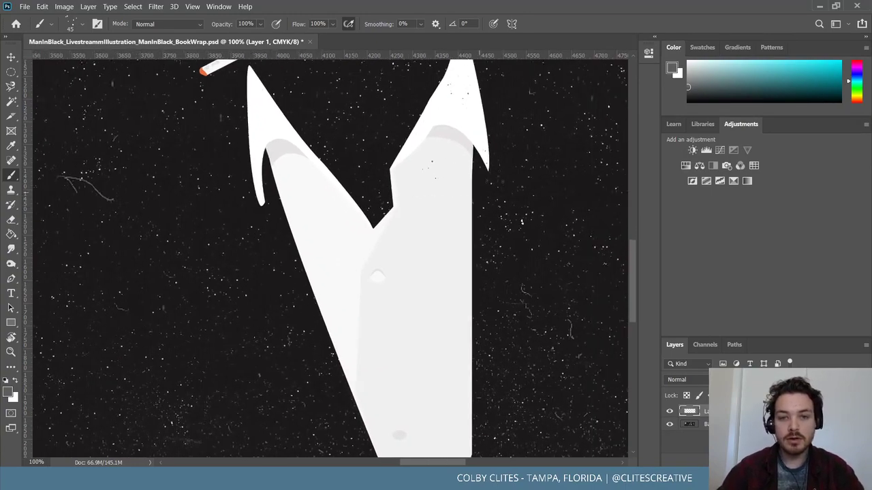
scroll(331, 259, "up", 4)
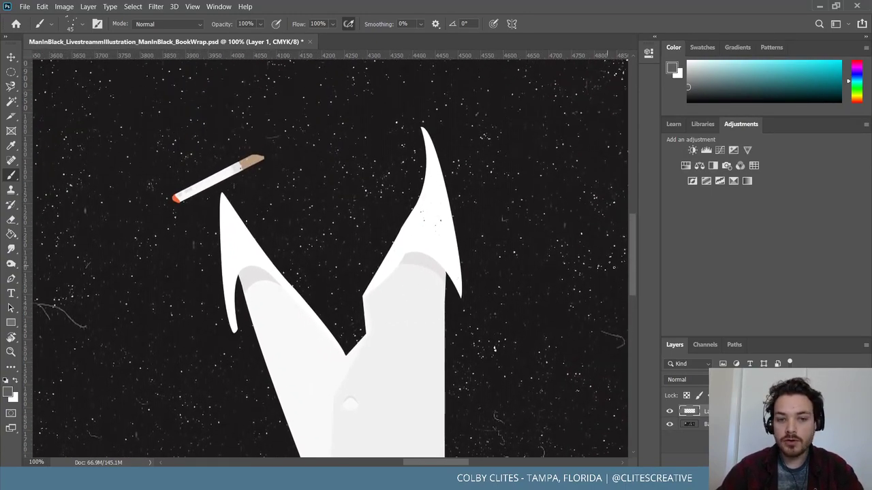
scroll(324, 259, "down", 2)
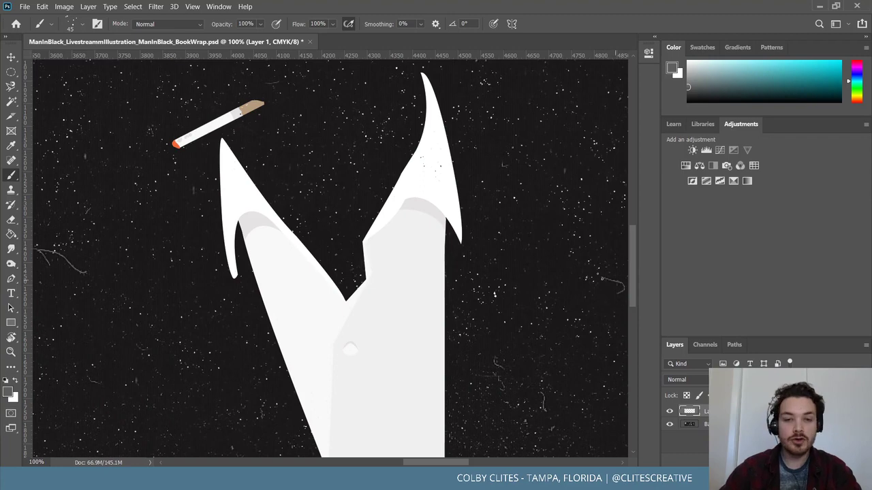
Sample the collar's light grey as the brush colour, test a speckle dab on the left collar point, and undo the dab
left_click(428, 202, "alt")
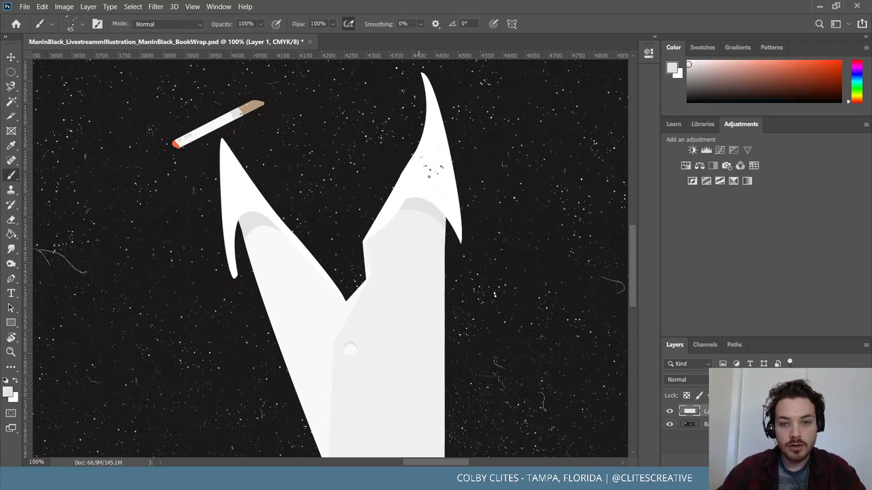
left_click(230, 179)
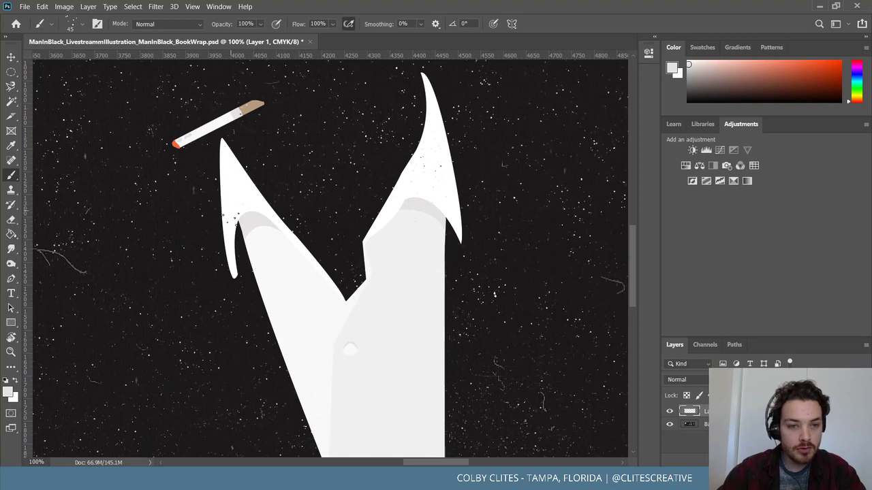
key("ctrl+z")
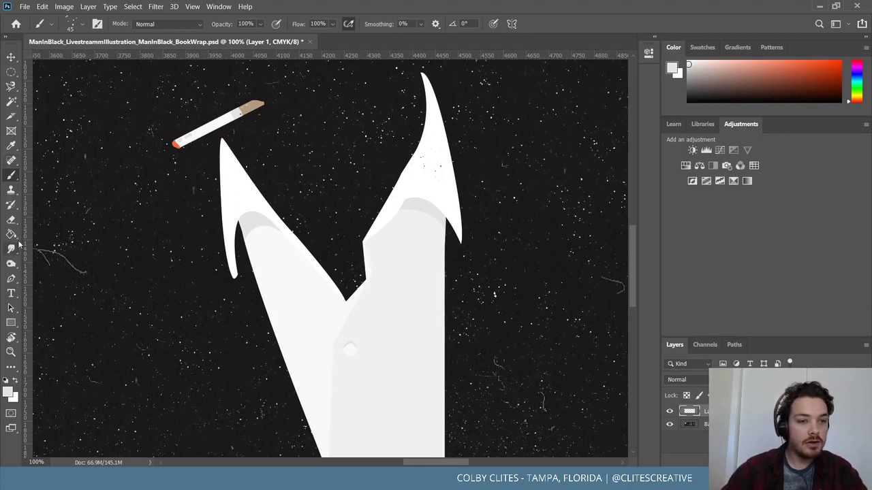
Examine the specks on the front cover's right collar point at 200% zoom
key("ctrl+plus")
scroll(463, 175, "up", 5)
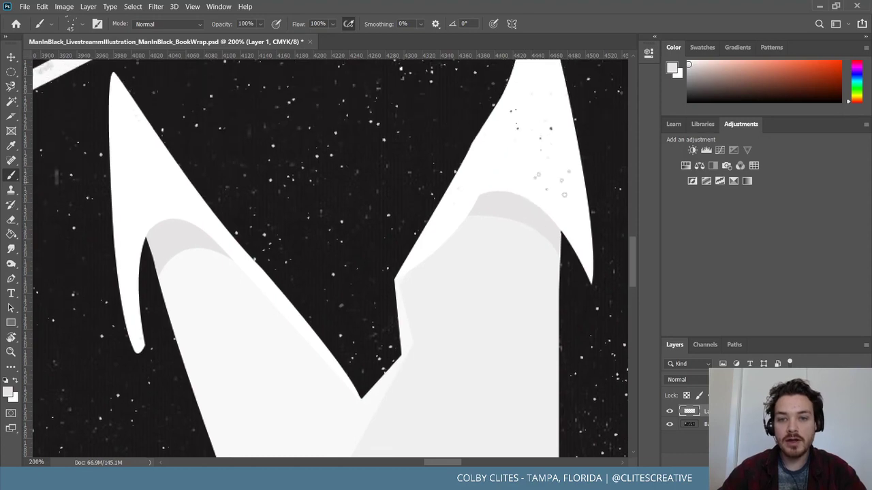
scroll(485, 225, "right", 5)
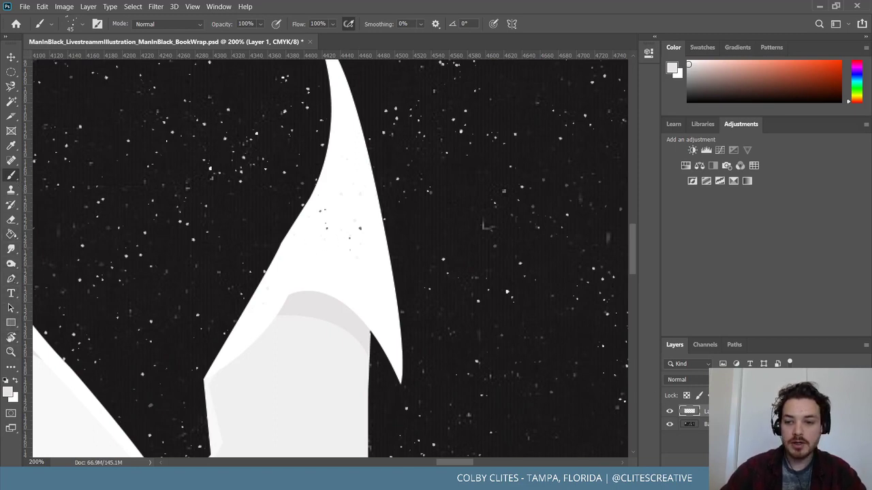
Sample a mid grey from the portrait's background on the back flap as the brush colour
left_click(11, 220)
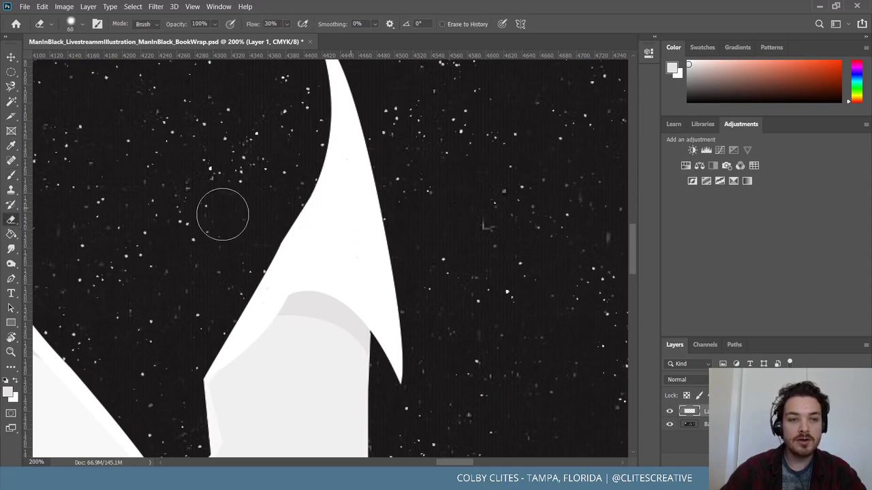
key("b")
key("b")
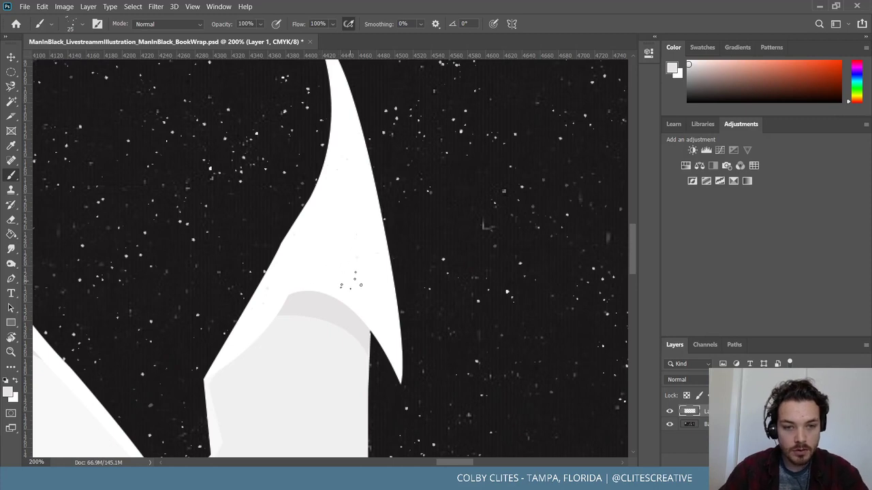
scroll(366, 288, "up", 2)
scroll(366, 288, "down", 5)
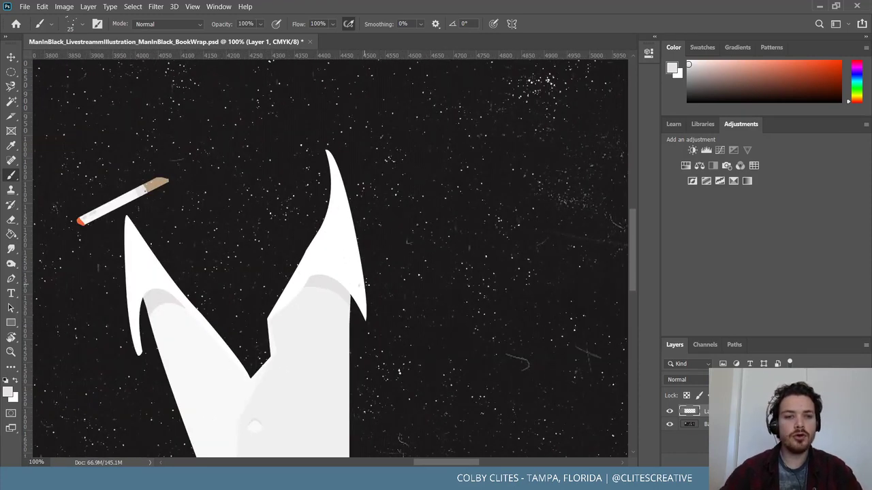
scroll(331, 259, "left", 10)
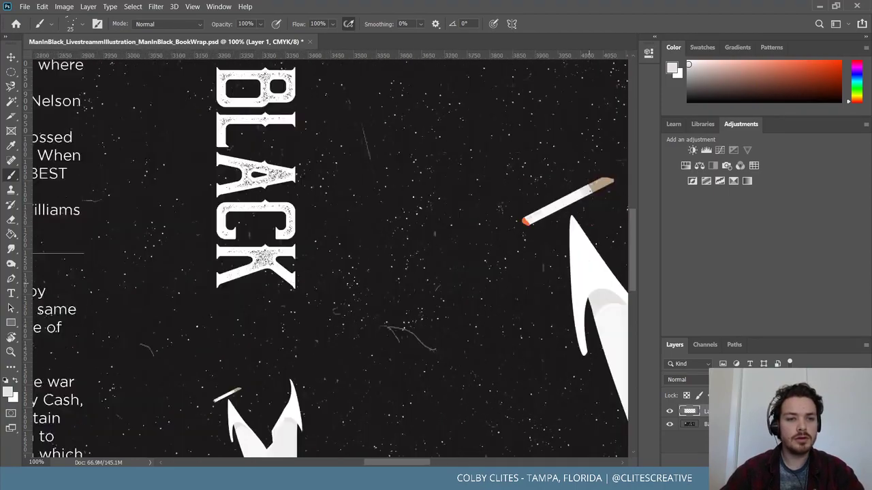
scroll(312, 302, "left", 8)
scroll(312, 303, "up", 3)
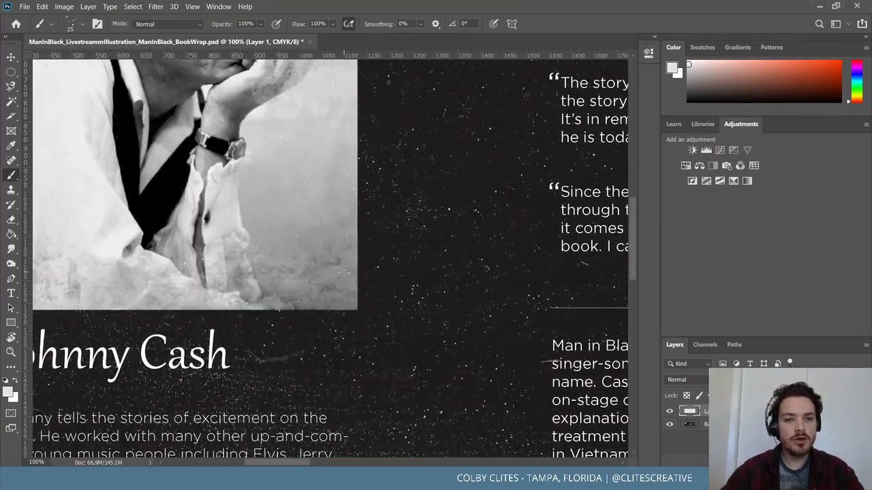
key("i")
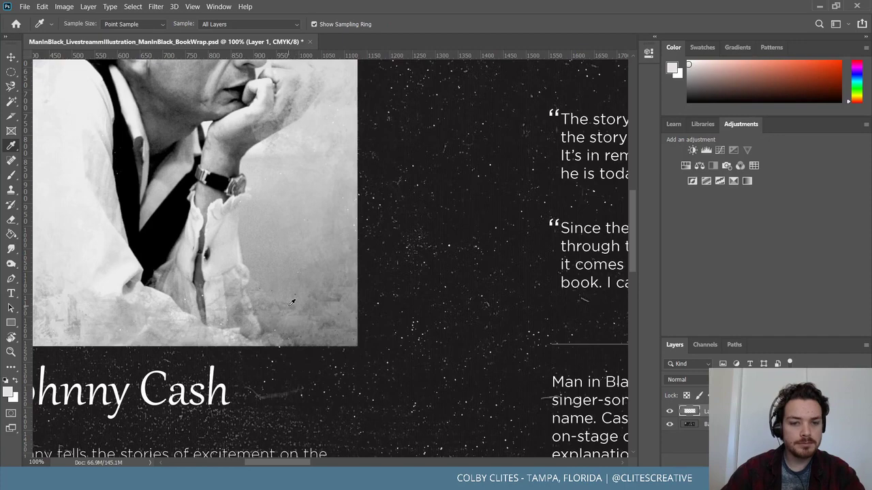
left_click(295, 302)
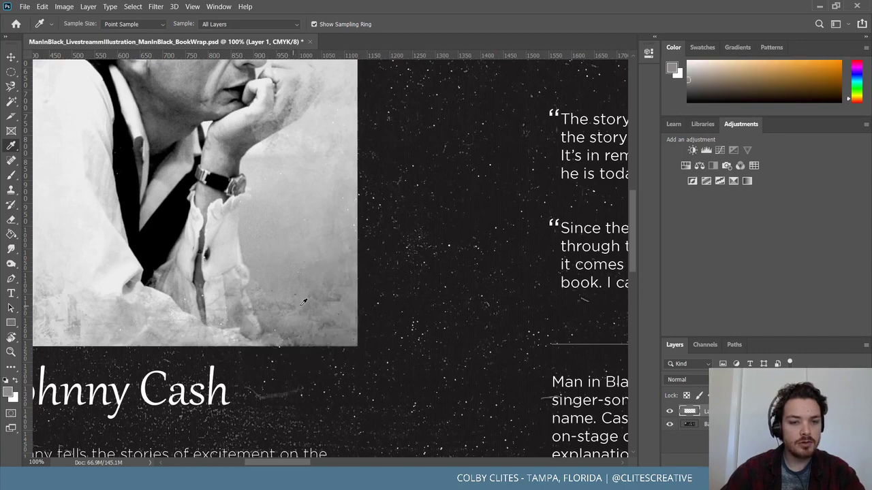
Paint fine grey specks over the front cover's left collar point with the speckle brush at size 15
scroll(415, 306, "right", 10)
scroll(413, 306, "right", 20)
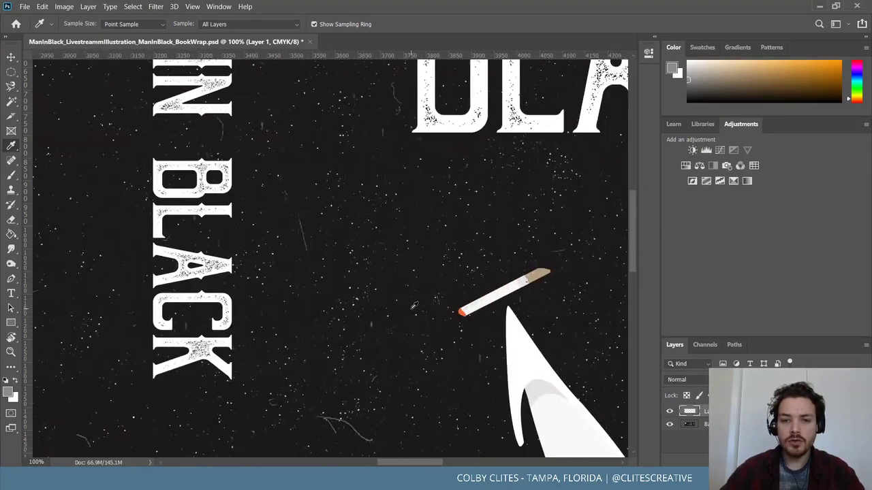
scroll(354, 275, "down", 6)
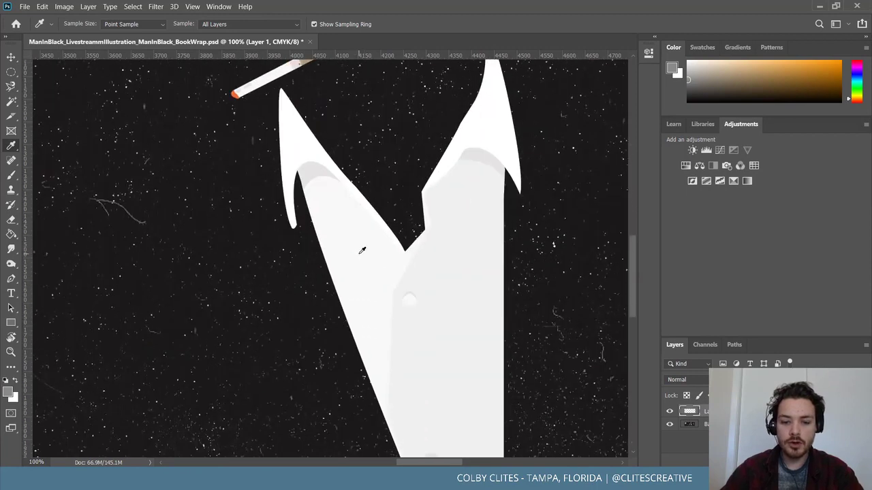
key("b")
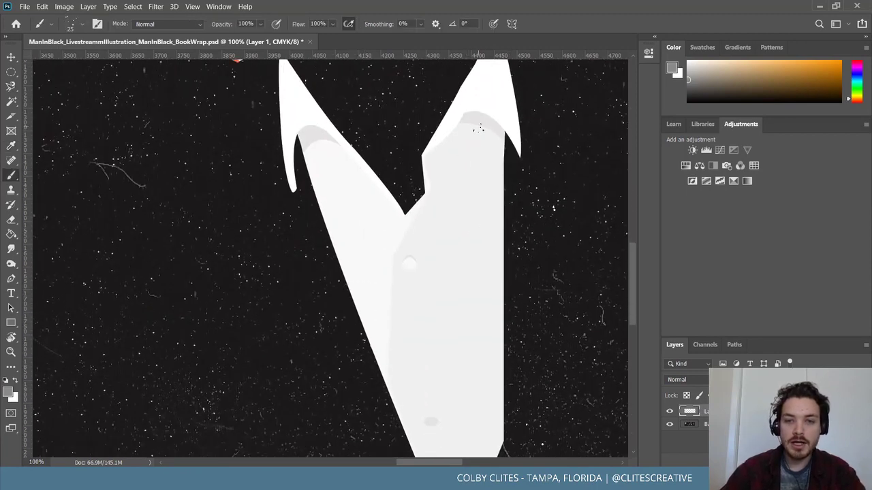
scroll(480, 128, "up", 5)
key("ctrl+plus")
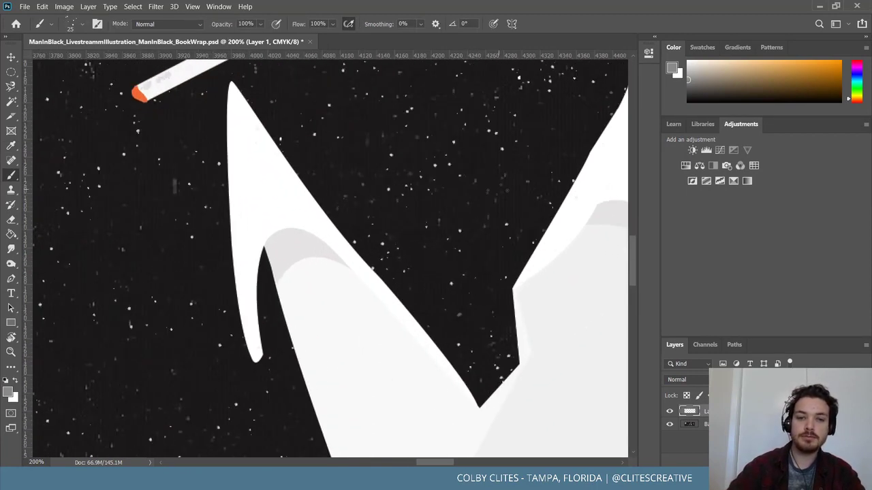
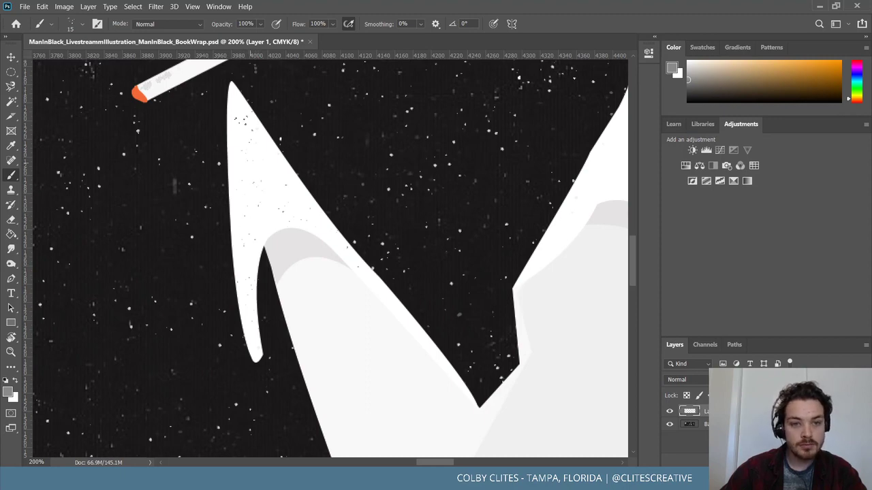
Enlarge the speckle brush to size 40 and add larger grey specks to the middle of the left collar point
scroll(327, 259, "up", 2)
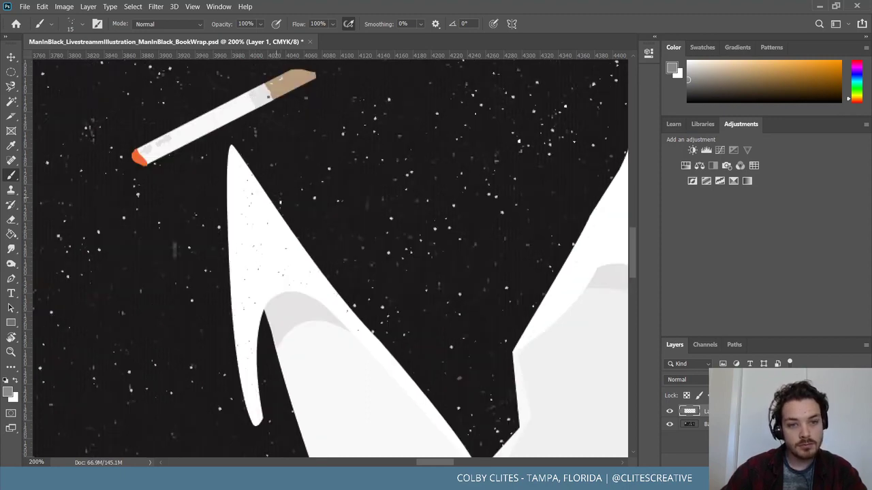
key("ctrl+plus")
key("ctrl+plus")
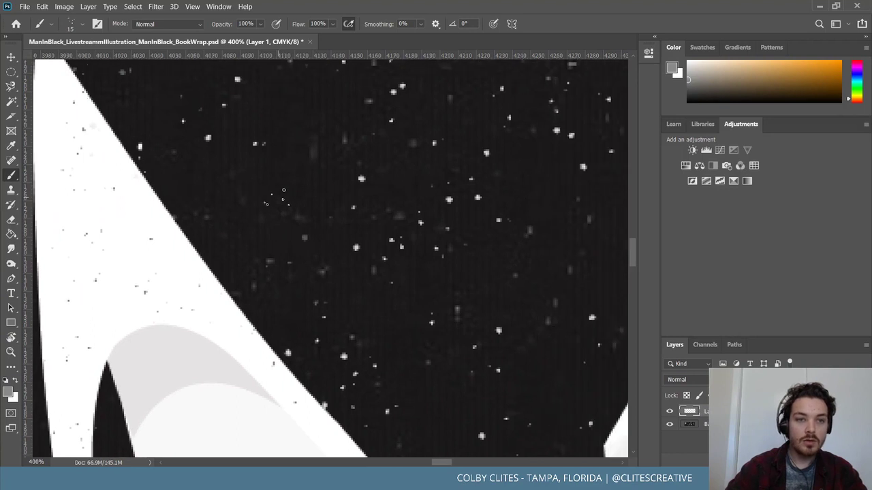
key("bracketright")
key("bracketright")
key("bracketright")
key("bracketright")
key("bracketright")
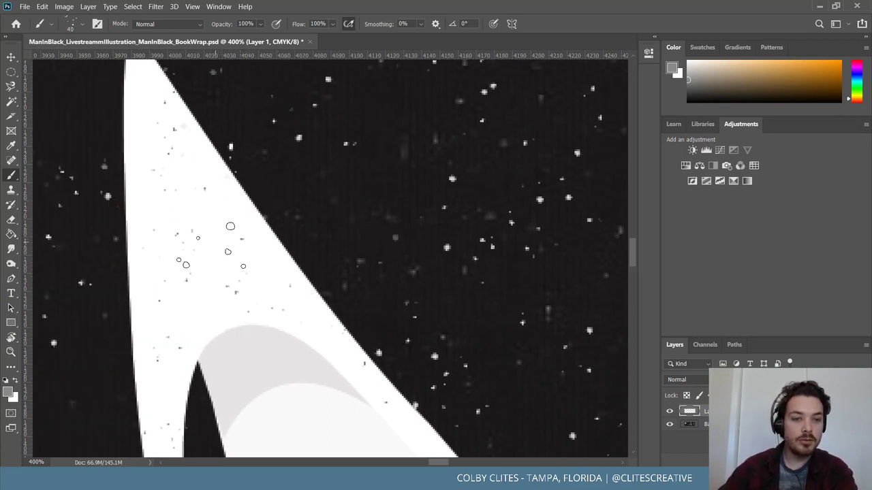
left_click_drag(228, 231, 228, 267)
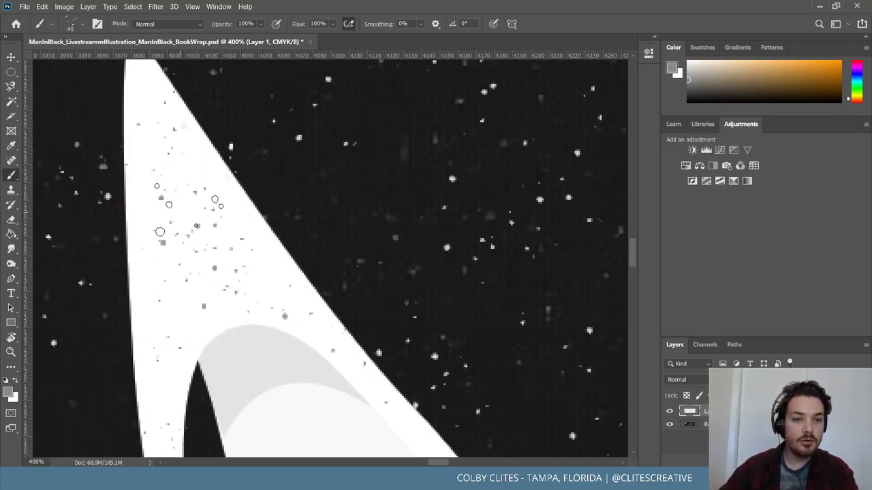
scroll(194, 225, "up", 3)
scroll(136, 211, "left", 5)
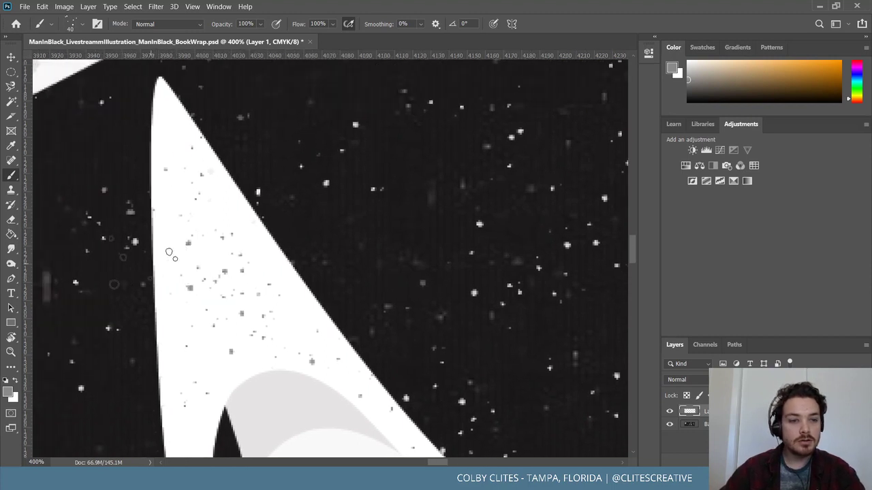
Examine the specks on the left collar point and along the white shirt shape's left edge down to its lower tip
left_click(11, 219)
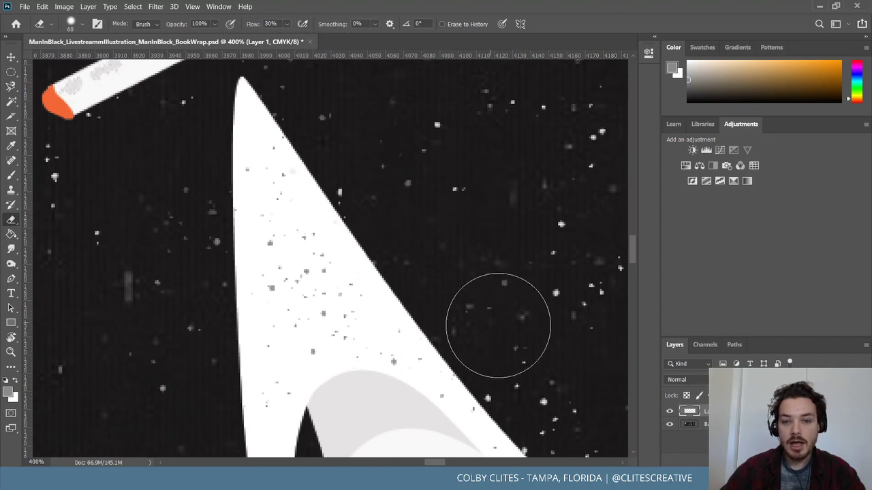
scroll(549, 387, "down", 2)
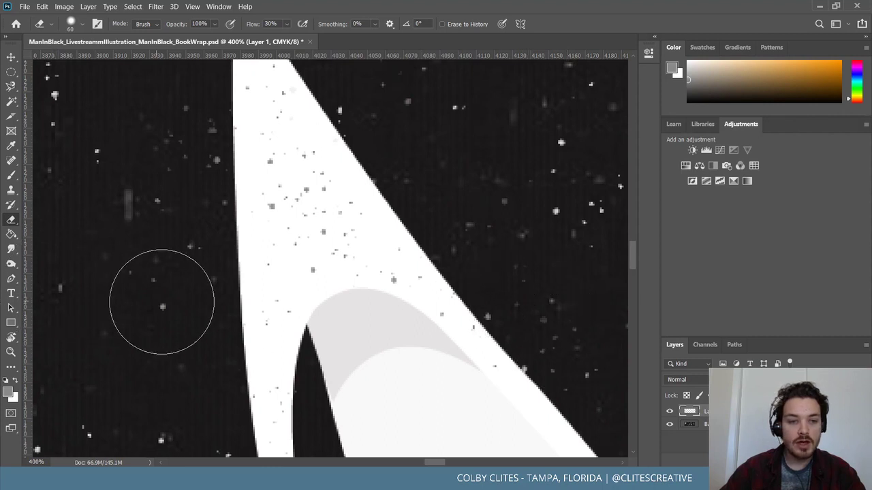
scroll(156, 327, "down", 3)
scroll(245, 367, "down", 2)
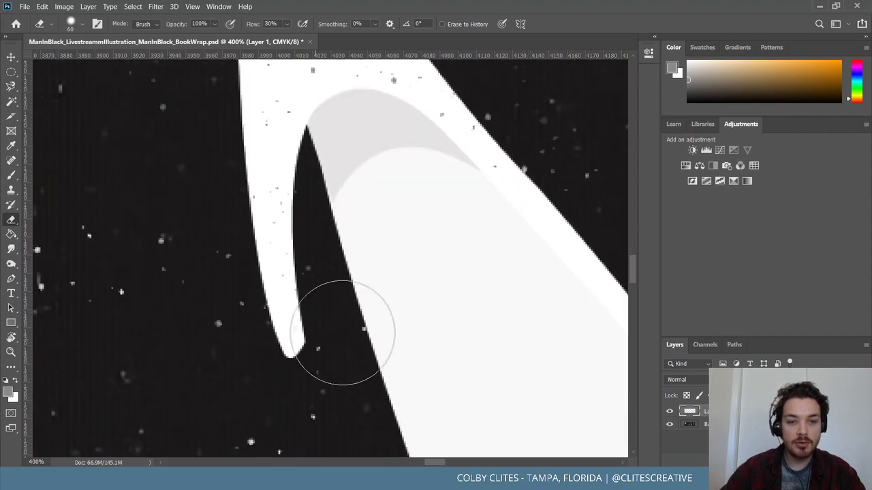
scroll(330, 357, "down", 6)
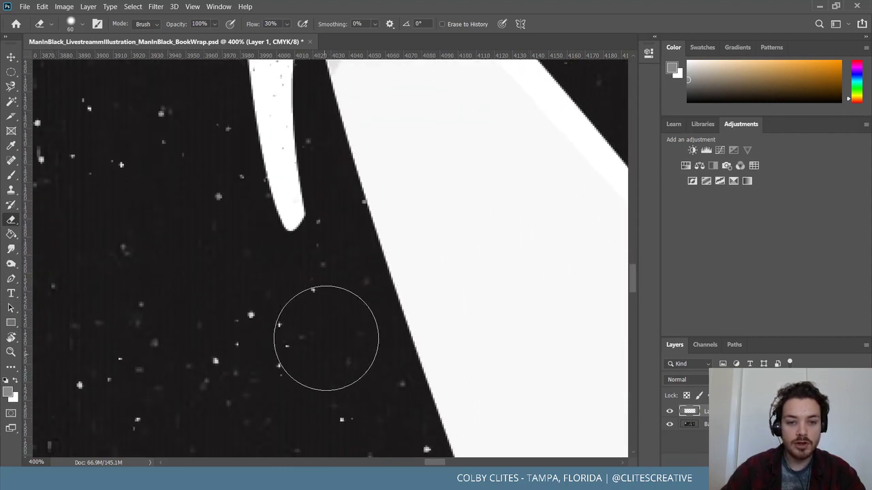
scroll(376, 360, "down", 2)
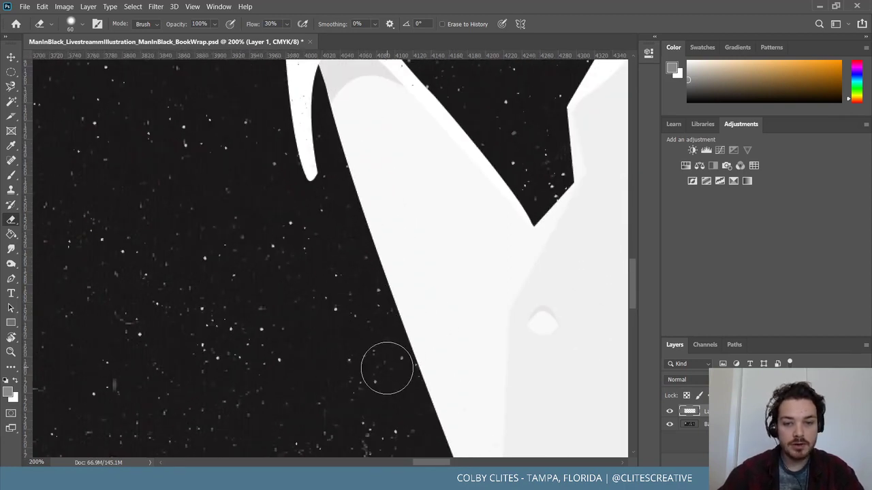
scroll(409, 395, "down", 3)
scroll(403, 344, "left", 2)
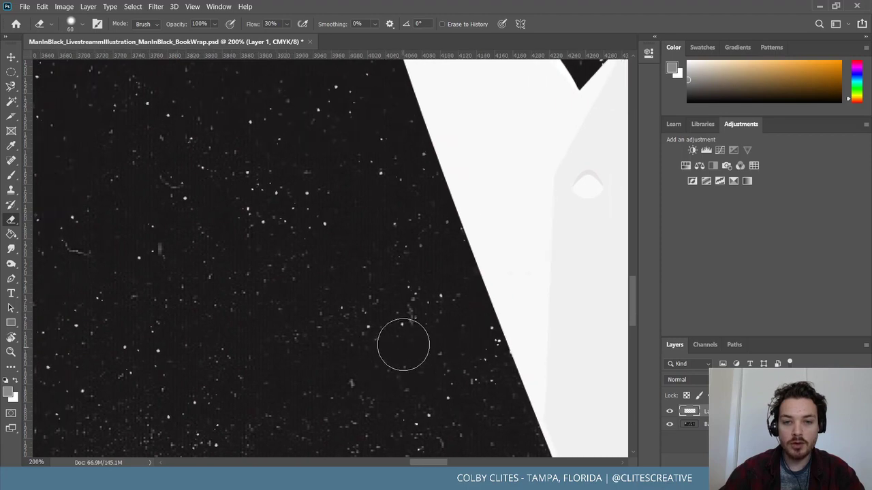
scroll(385, 350, "right", 3)
scroll(385, 350, "down", 3)
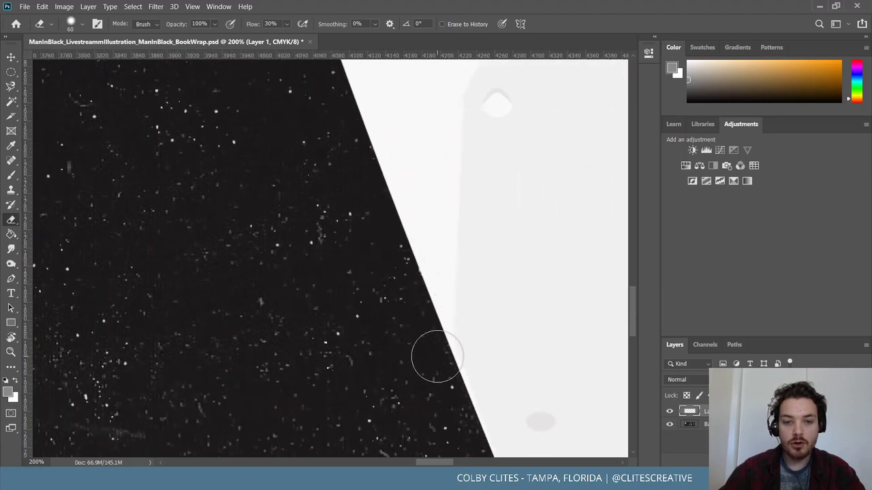
scroll(455, 407, "right", 1)
scroll(441, 409, "right", 1)
scroll(426, 411, "down", 5)
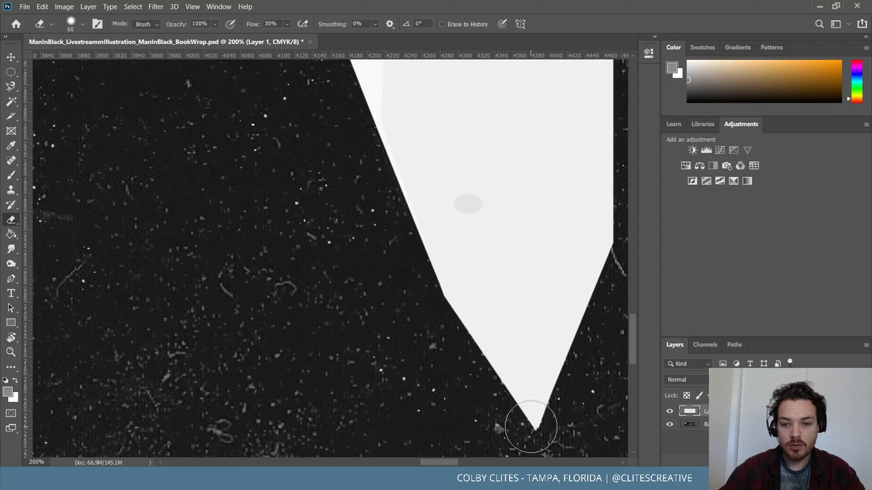
Examine the specks along the shirt shape's right edge up to the right collar point, and view the whole book wrap
scroll(567, 385, "right", 2)
scroll(481, 334, "right", 2)
scroll(447, 350, "up", 2)
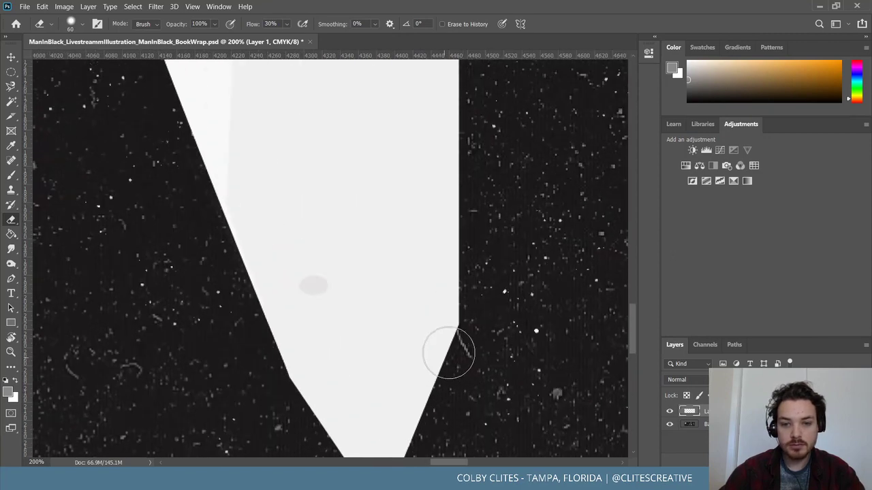
scroll(482, 252, "up", 2)
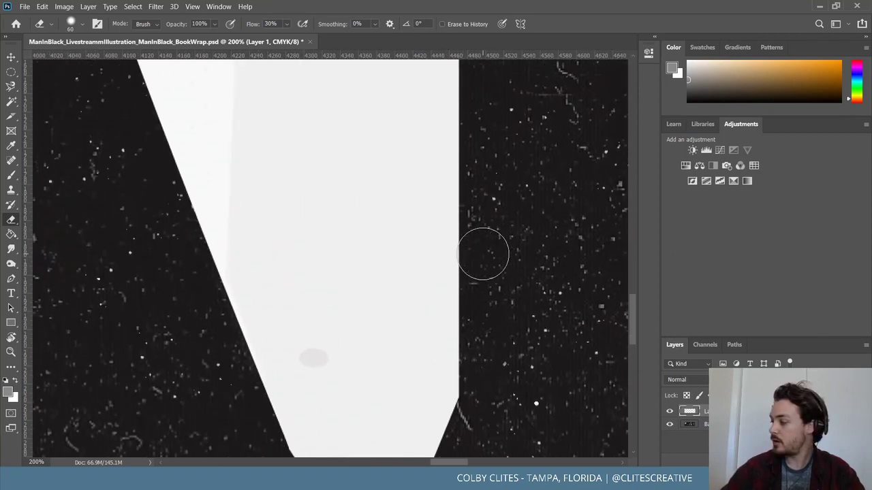
scroll(491, 355, "up", 6)
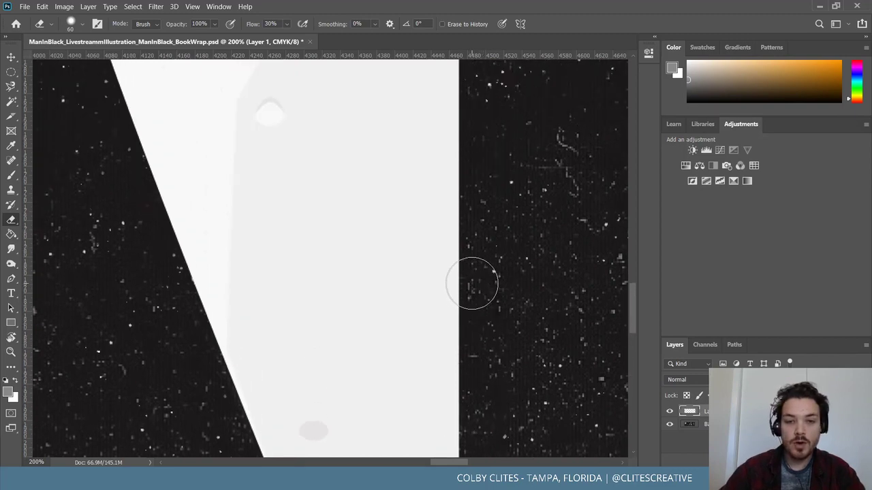
scroll(481, 296, "up", 3)
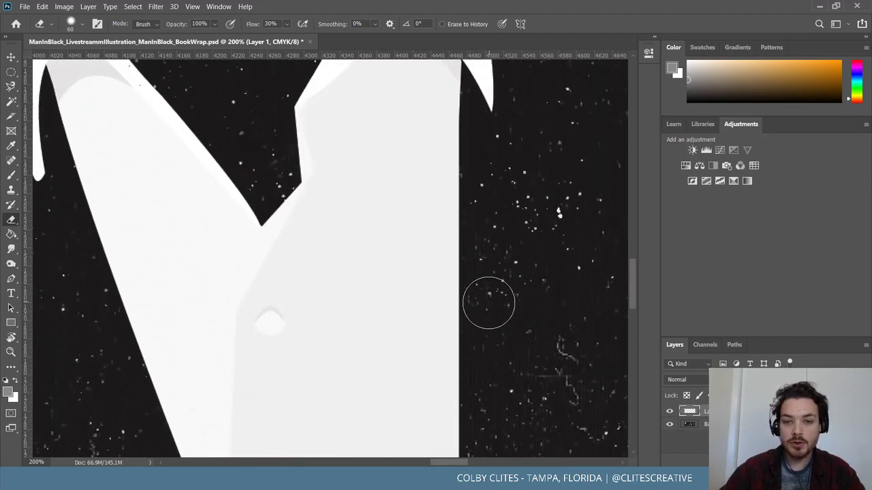
scroll(483, 300, "up", 4)
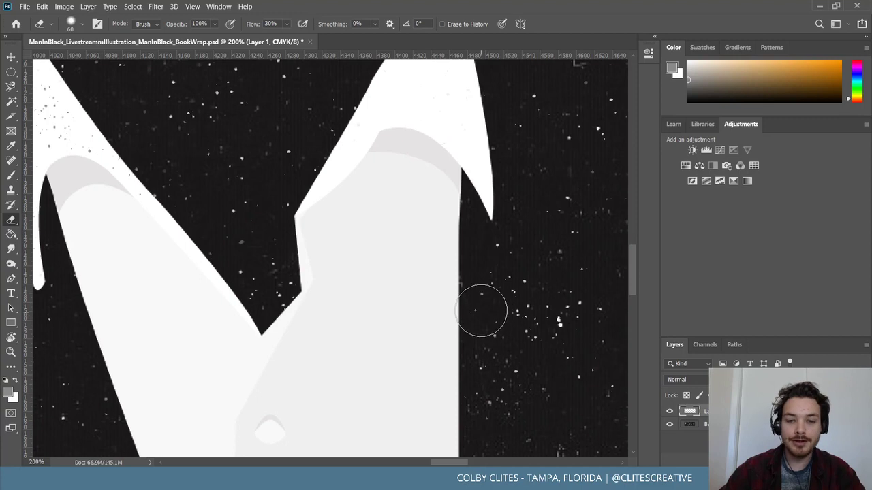
scroll(506, 307, "up", 4)
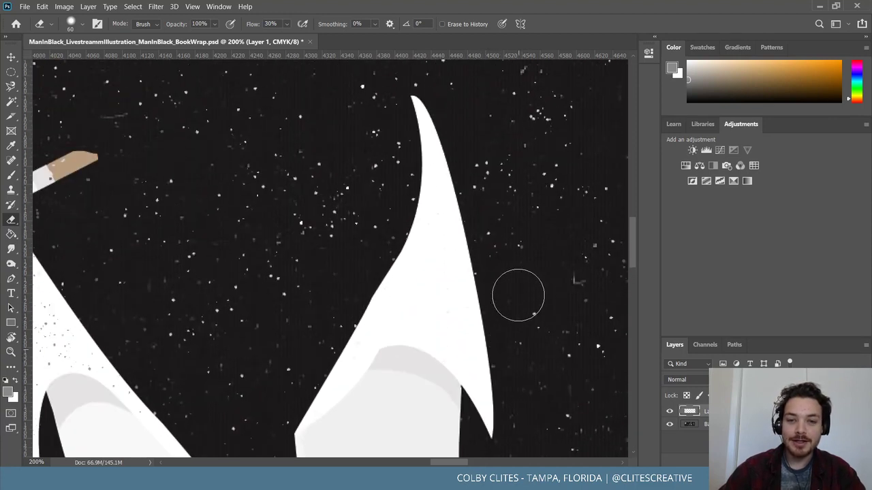
scroll(489, 249, "up", 2)
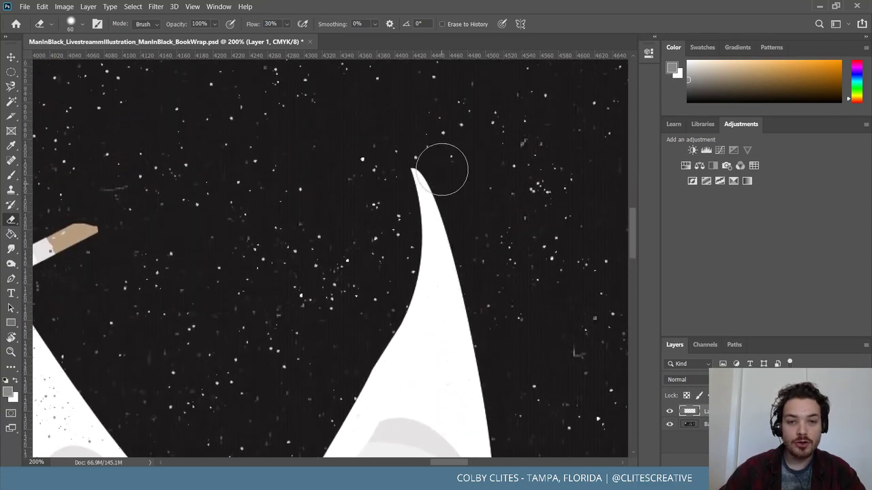
scroll(378, 344, "down", 4)
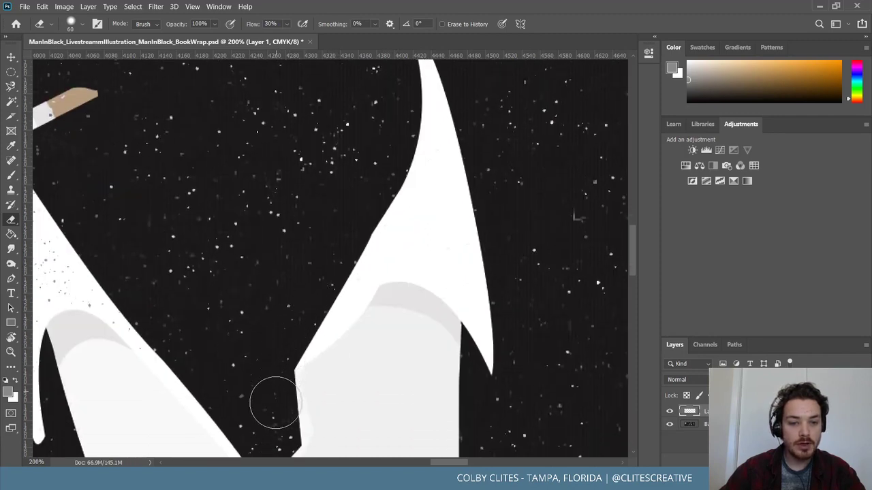
scroll(272, 402, "down", 2)
scroll(249, 357, "up", 1)
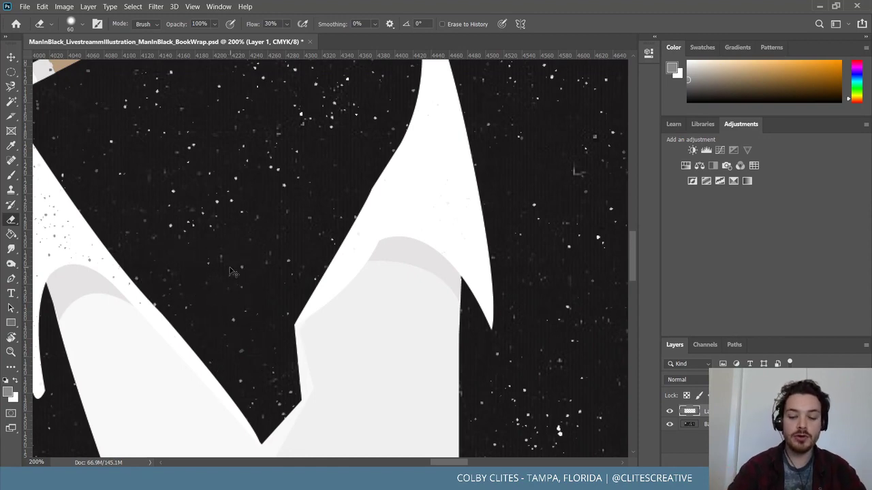
key("ctrl+0")
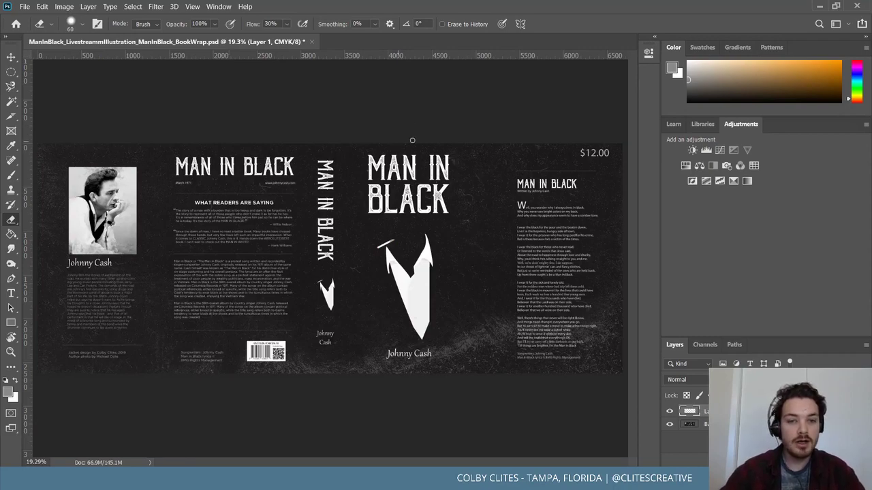
Examine the speckle texture around the front cover's title and collar artwork at 50% magnification
key("ctrl+plus")
key("ctrl+plus")
key("ctrl+plus")
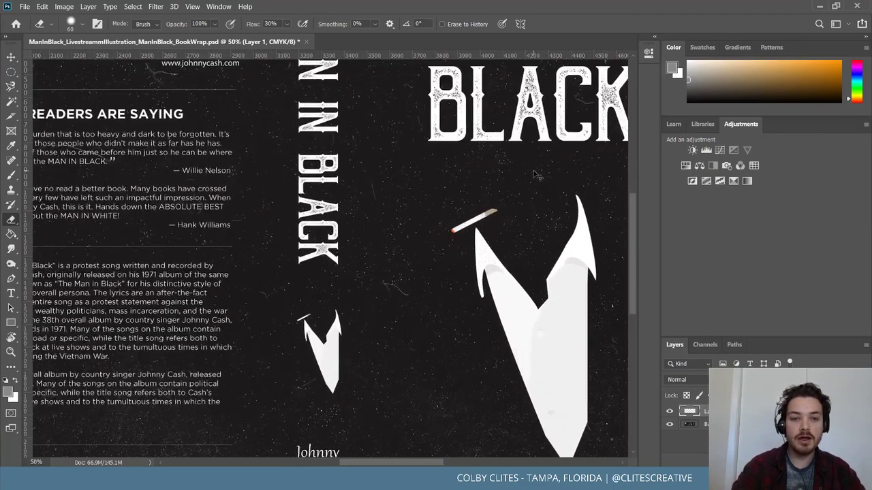
scroll(533, 170, "right", 3)
scroll(532, 175, "up", 4)
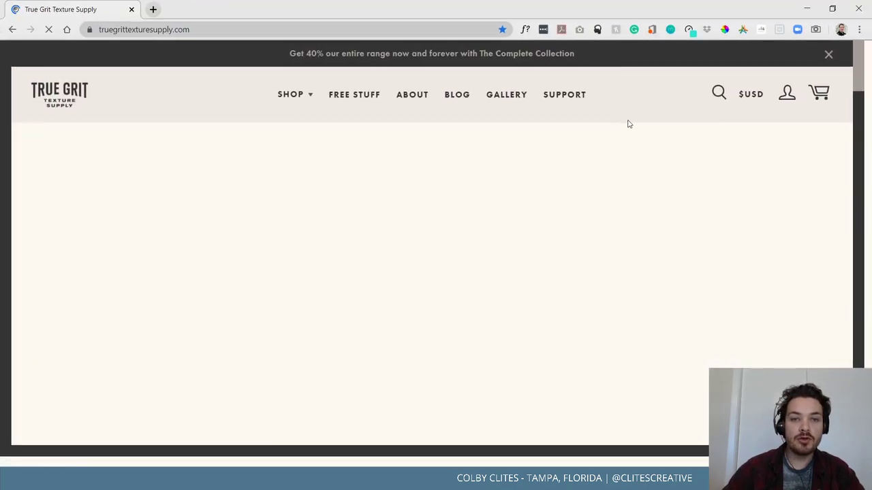
Switch to the True Grit Texture Supply website in the browser and look through its must-have texture tools
scroll(538, 158, "down", 5)
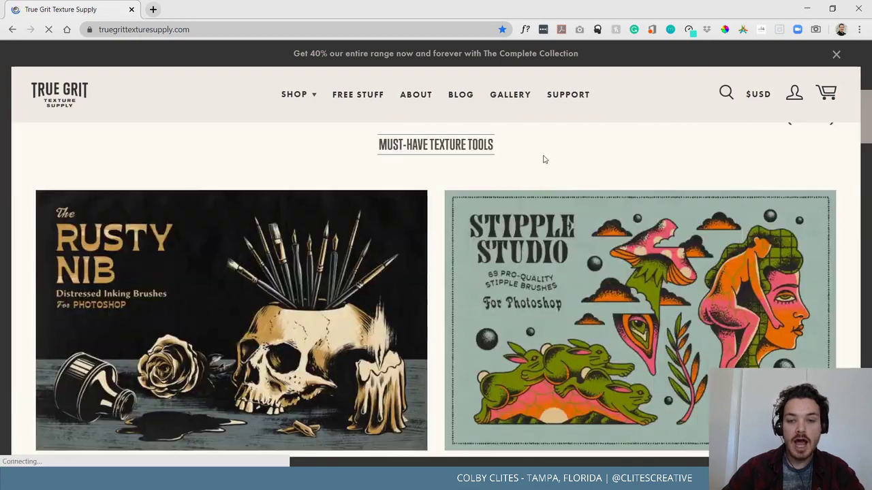
scroll(545, 160, "down", 3)
scroll(548, 161, "down", 3)
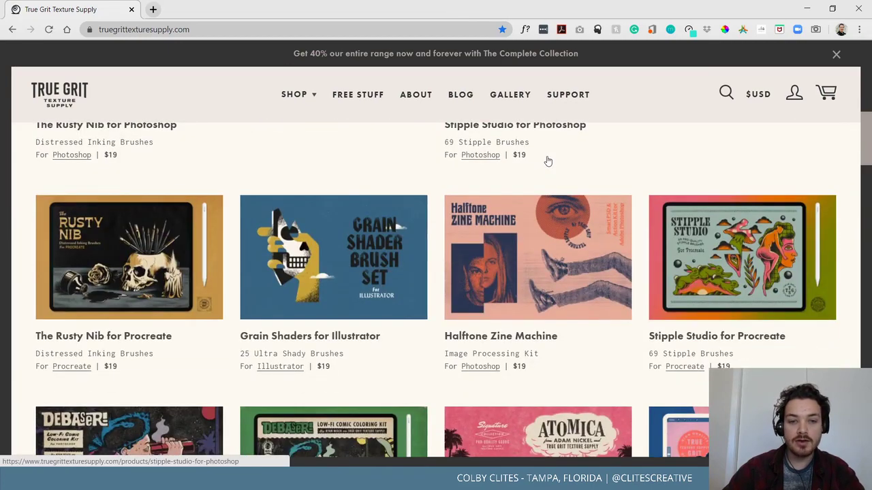
scroll(548, 161, "down", 3)
scroll(548, 161, "down", 1)
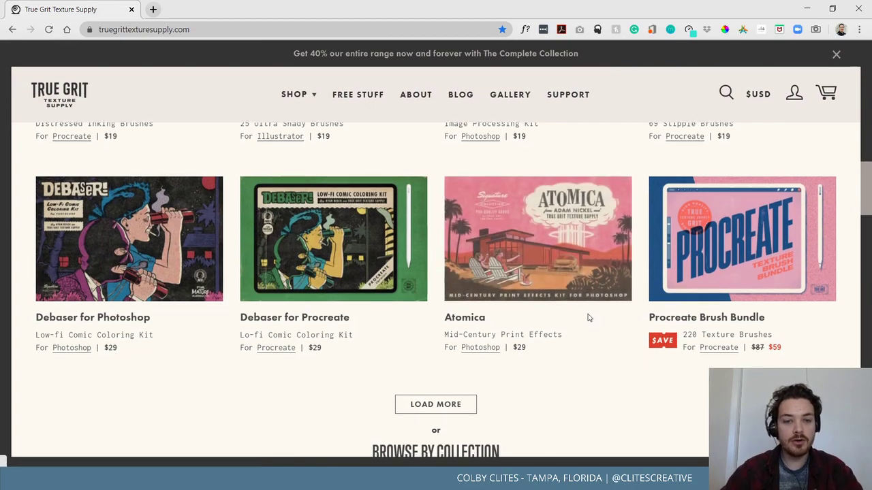
scroll(599, 312, "down", 3)
scroll(611, 311, "up", 3)
scroll(611, 311, "up", 15)
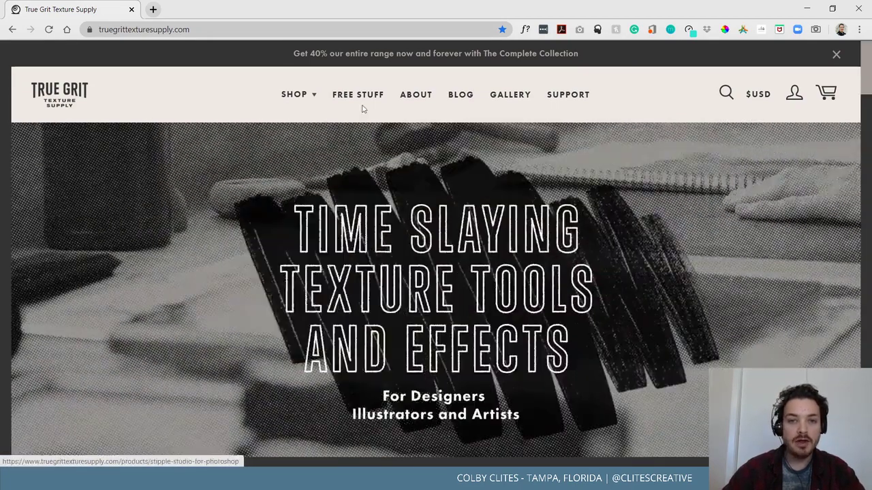
Open the site's Free Stuff page and examine the free sampler's brush strokes, textures and pattern swatches
left_click(358, 95)
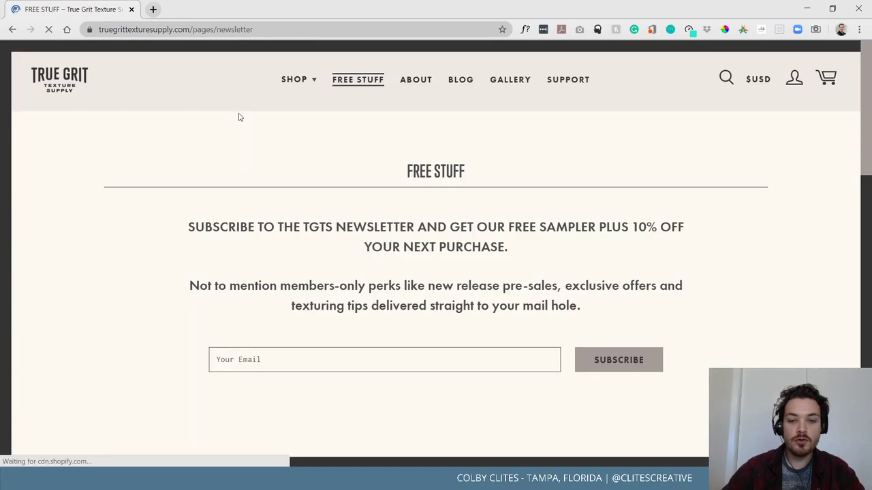
scroll(162, 177, "down", 5)
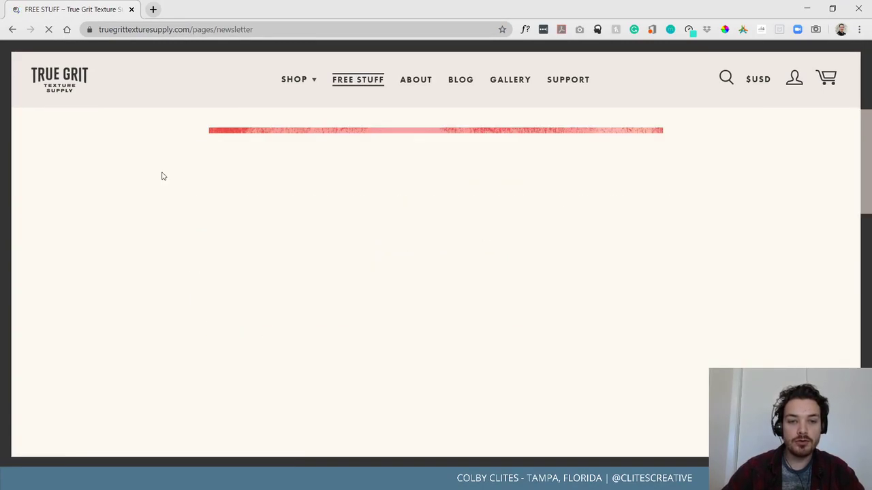
scroll(162, 177, "down", 12)
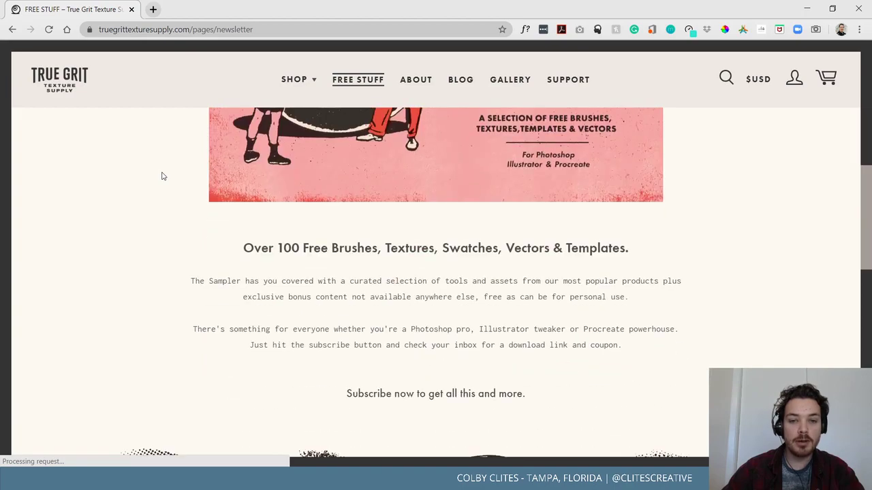
scroll(162, 177, "up", 15)
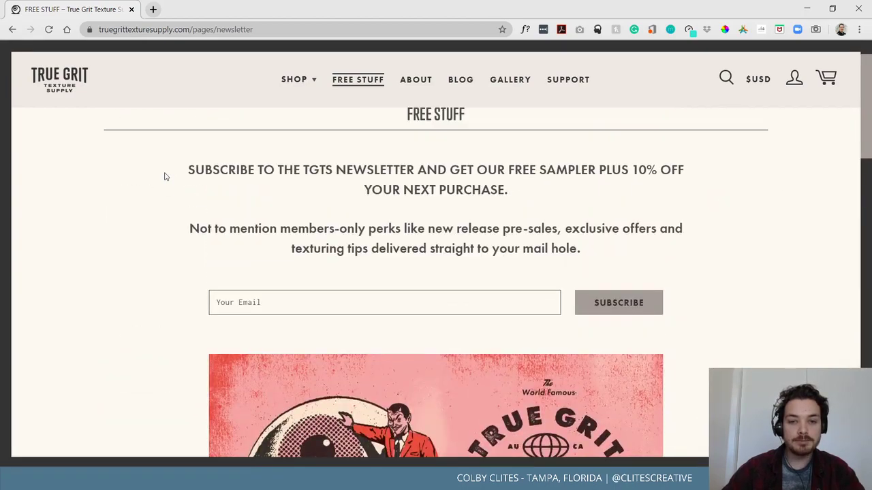
scroll(185, 282, "down", 9)
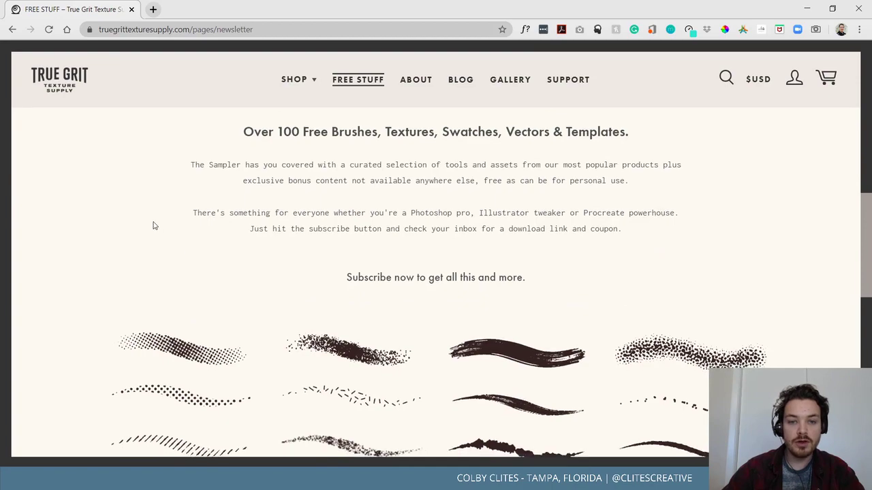
scroll(154, 225, "down", 5)
scroll(630, 232, "up", 3)
scroll(580, 243, "down", 4)
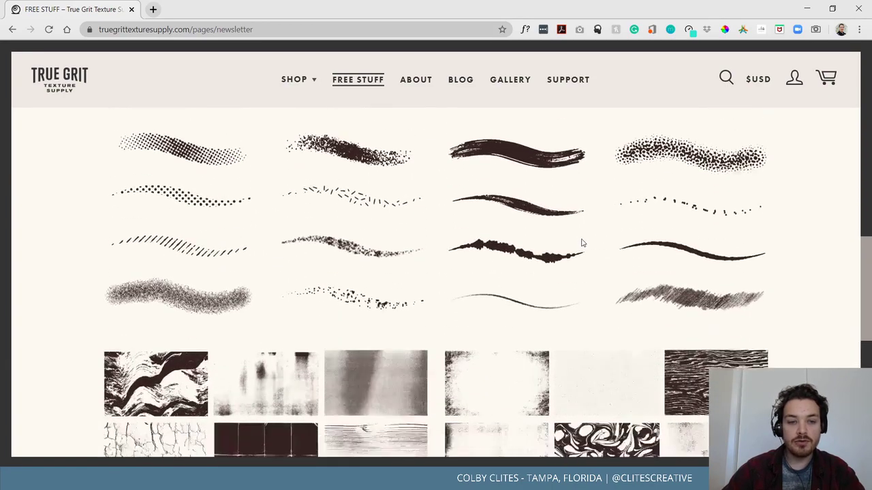
scroll(579, 246, "up", 2)
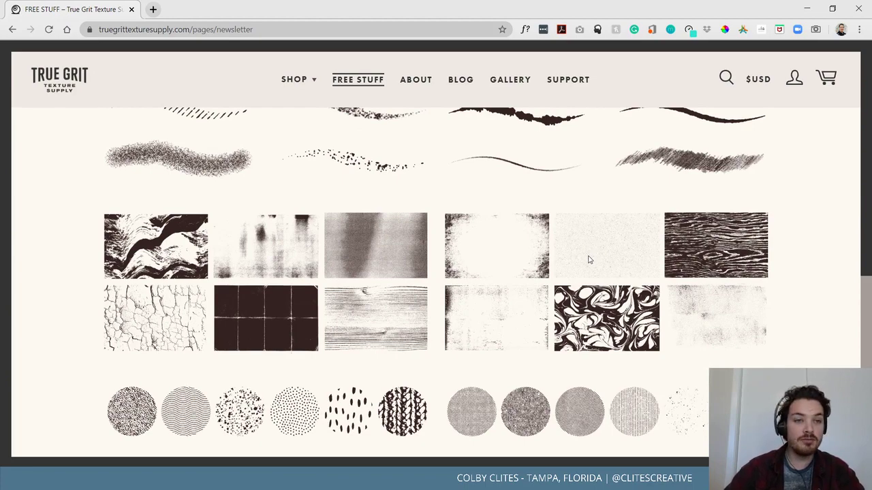
scroll(410, 231, "down", 3)
scroll(387, 249, "up", 3)
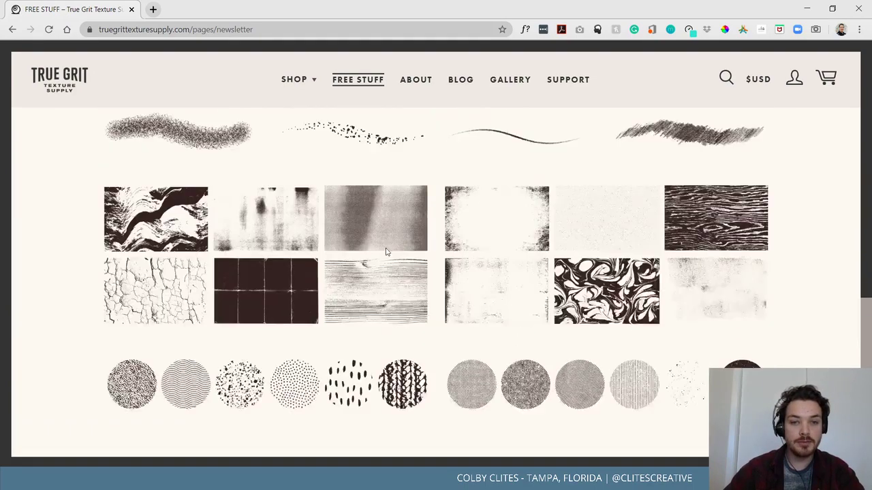
Switch back to the book wrap in Photoshop and activate the Brush tool
key("alt+Tab")
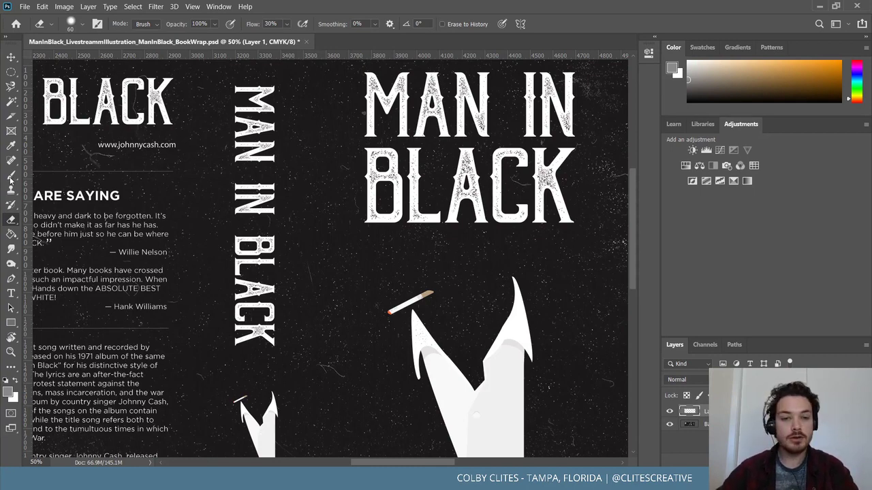
scroll(288, 256, "up", 3)
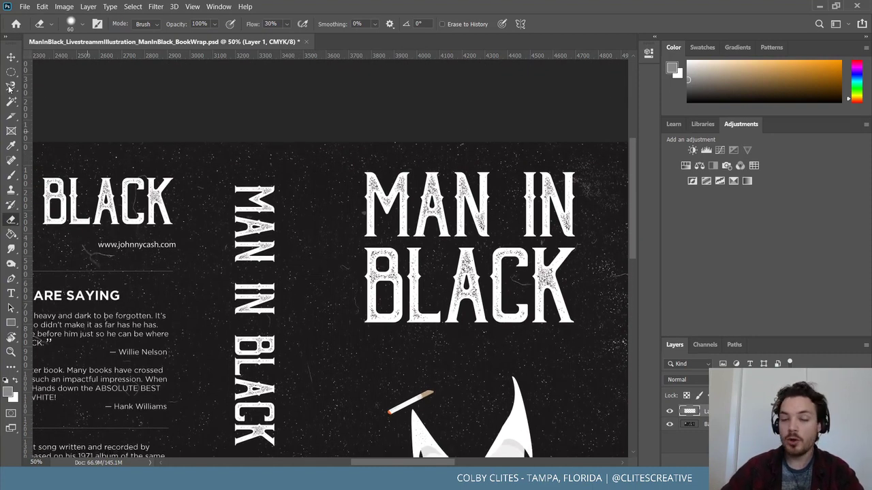
left_click(11, 175)
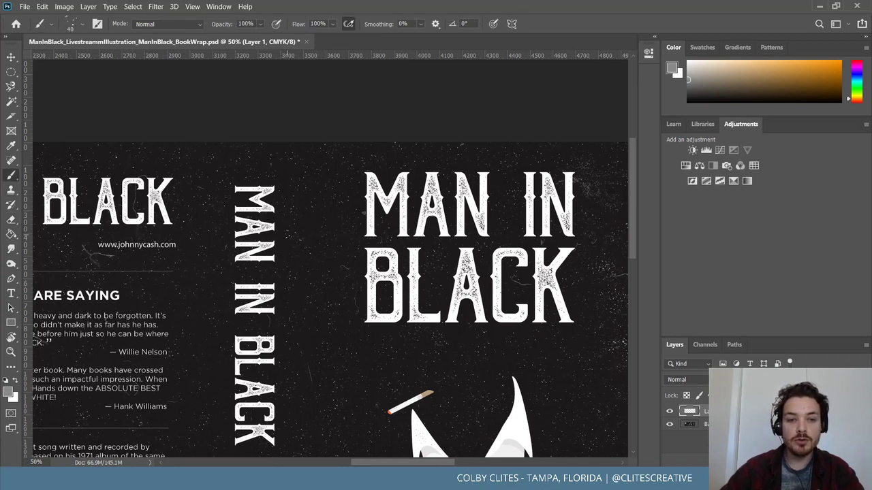
Examine the speckle texture from the front cover title across to the price and lyrics on the front flap
scroll(330, 266, "right", 5)
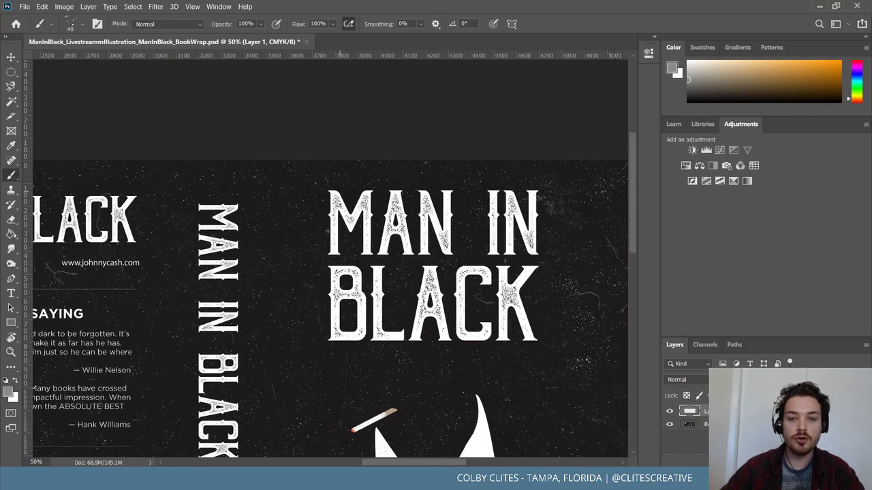
scroll(330, 266, "down", 2)
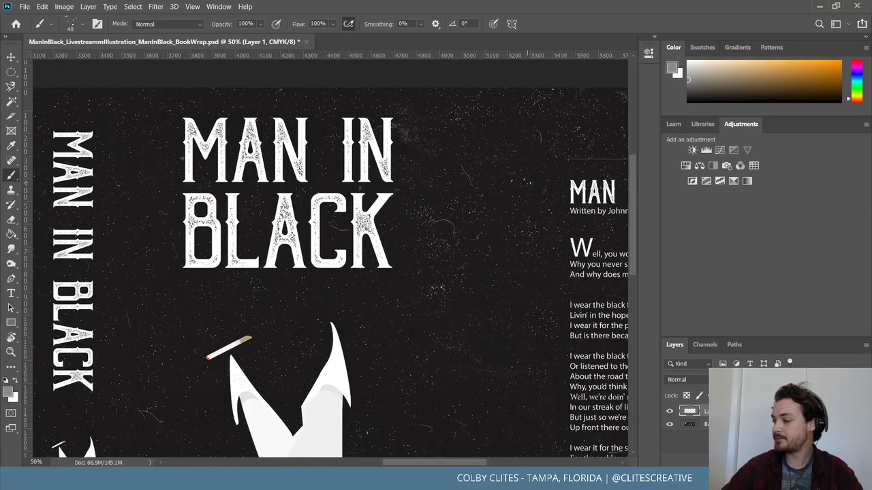
scroll(331, 265, "right", 5)
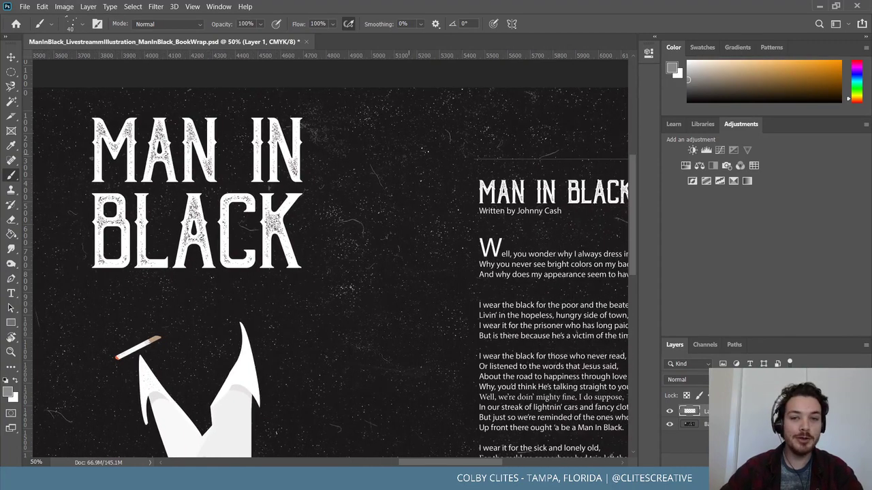
scroll(330, 265, "right", 3)
scroll(331, 265, "up", 1)
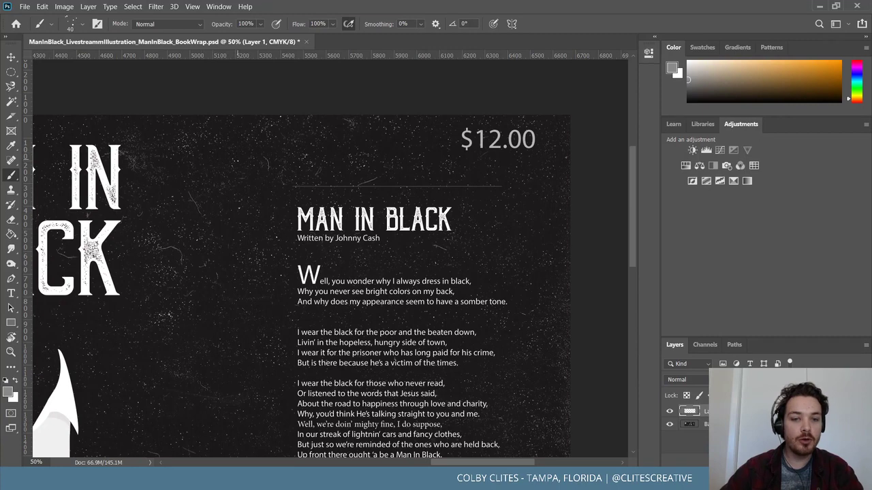
scroll(331, 273, "down", 2)
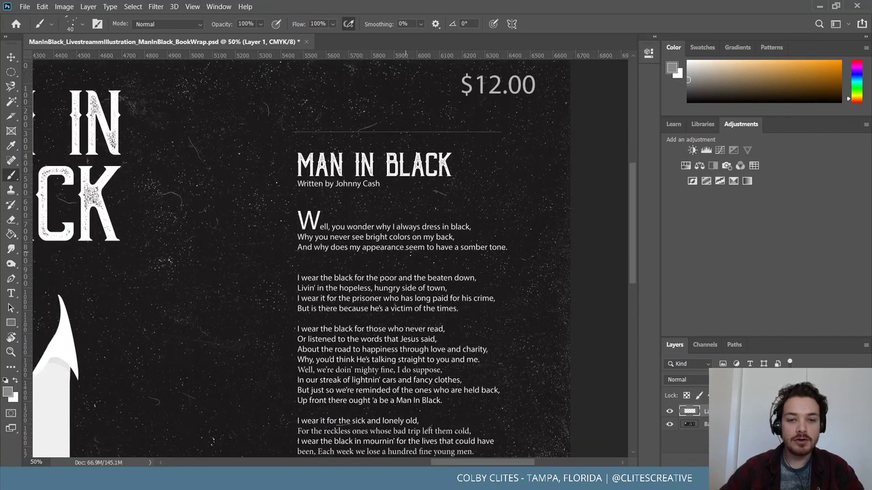
scroll(330, 258, "down", 3)
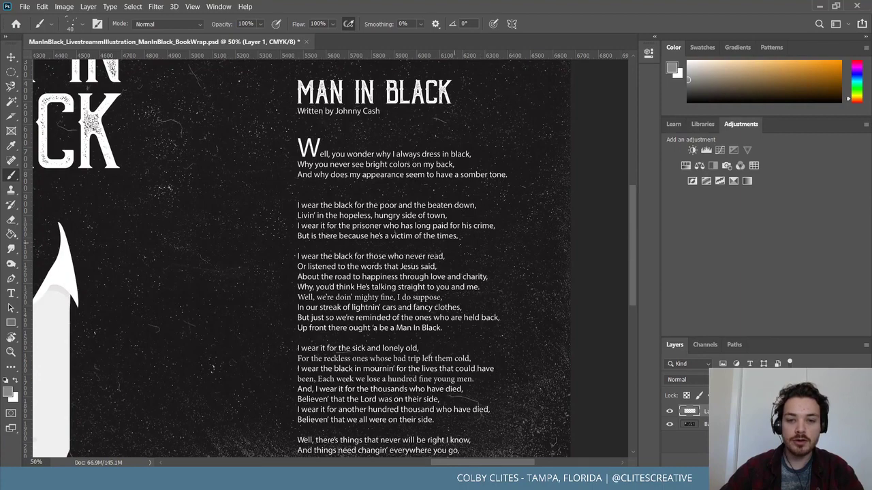
scroll(257, 308, "down", 3)
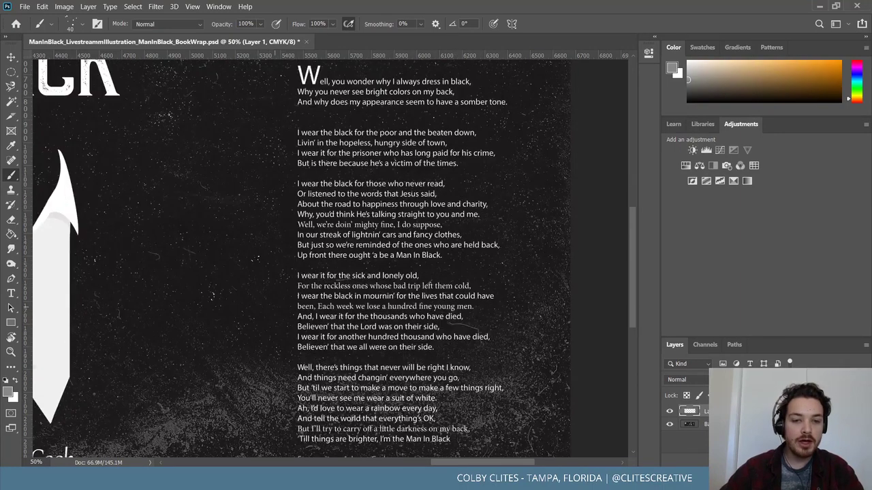
scroll(293, 224, "up", 2)
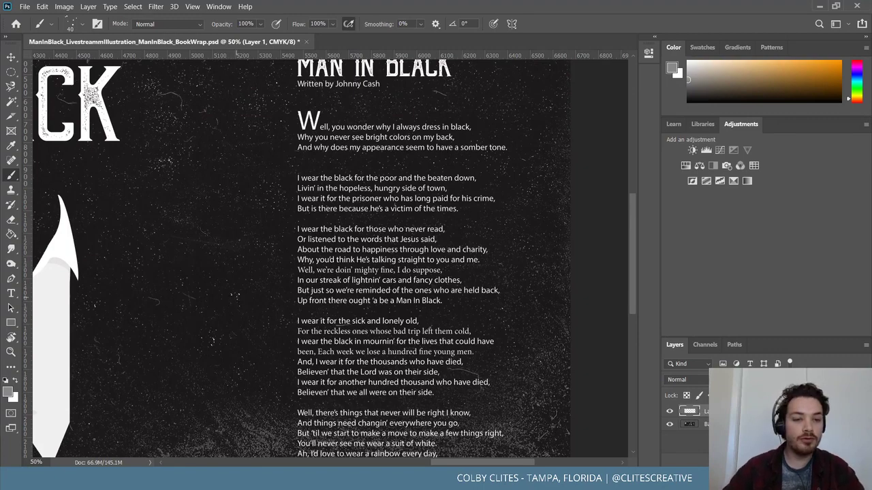
Examine the grunge texture along the lower front cover, the barcode area and up the spine to the titles
scroll(331, 259, "left", 5)
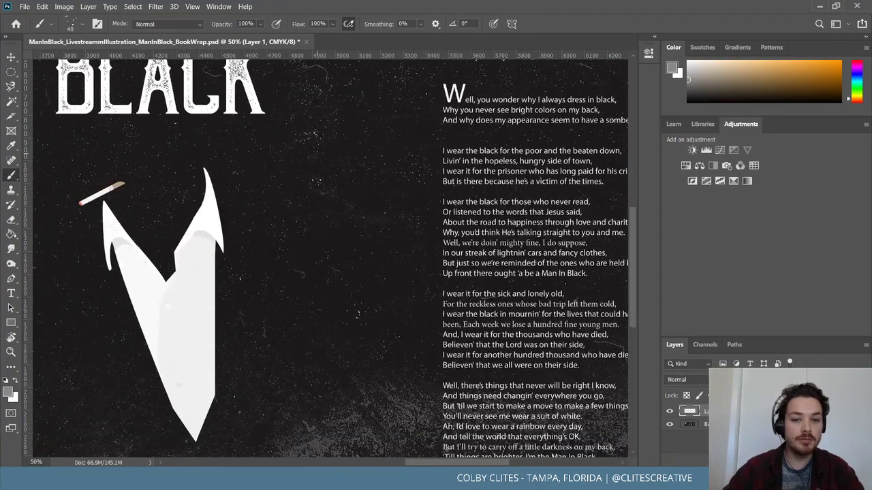
scroll(330, 259, "down", 3)
scroll(330, 259, "left", 5)
scroll(330, 258, "down", 3)
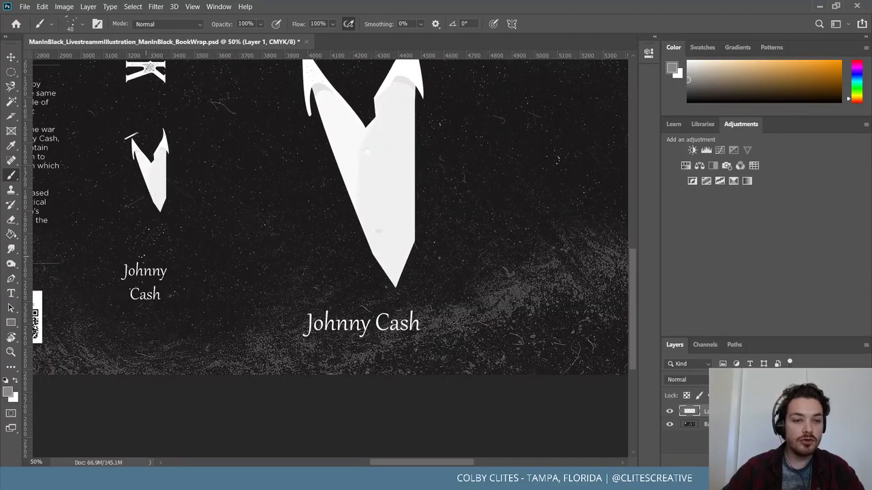
scroll(330, 259, "up", 2)
scroll(330, 258, "right", 1)
scroll(331, 258, "left", 5)
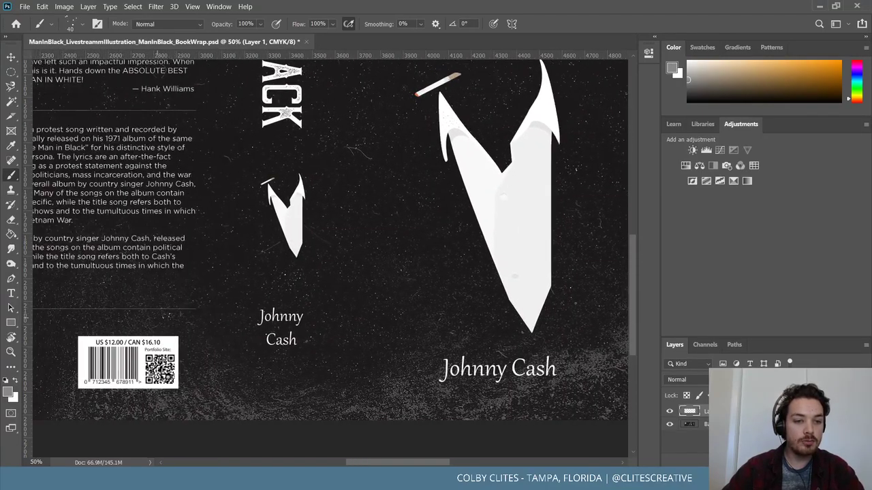
scroll(330, 259, "left", 1)
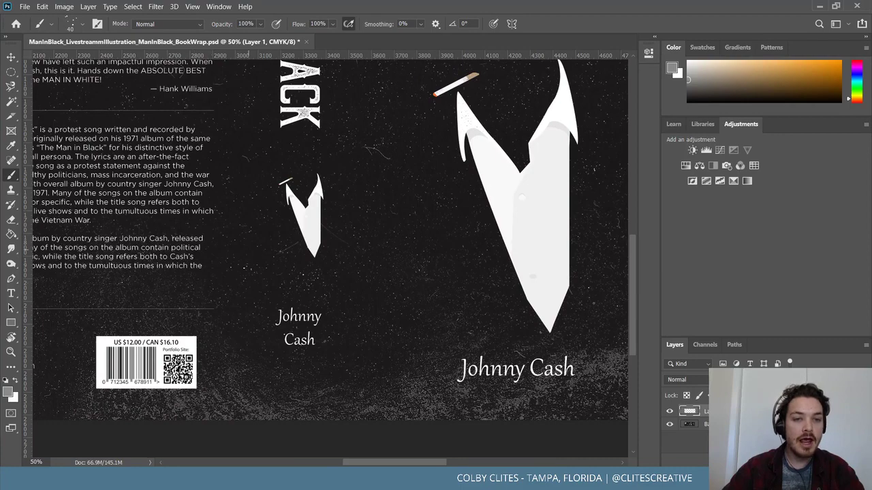
scroll(330, 259, "up", 2)
scroll(331, 259, "up", 3)
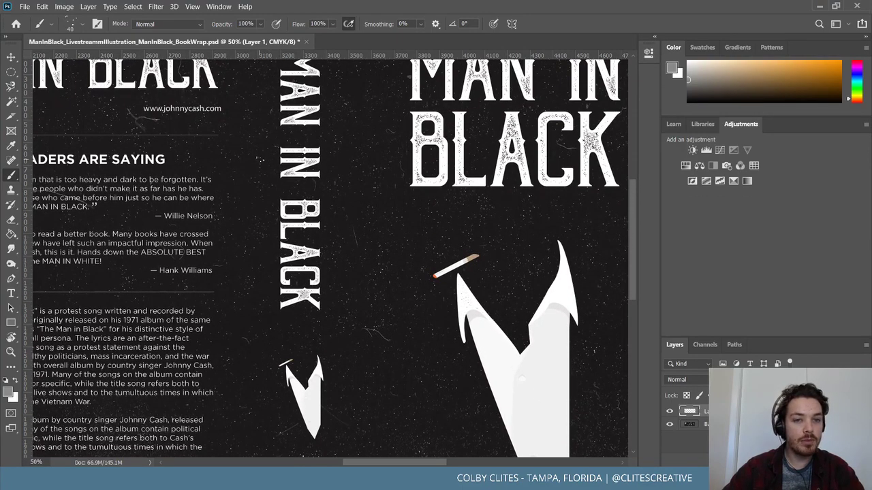
scroll(331, 259, "up", 2)
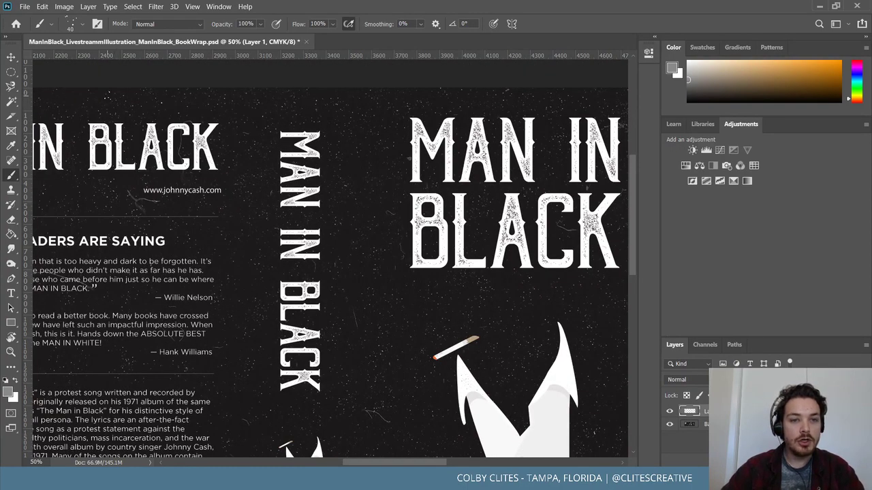
Examine the speckles over the back cover's title and quotes and around the portrait photo on the back flap
scroll(330, 259, "right", 2)
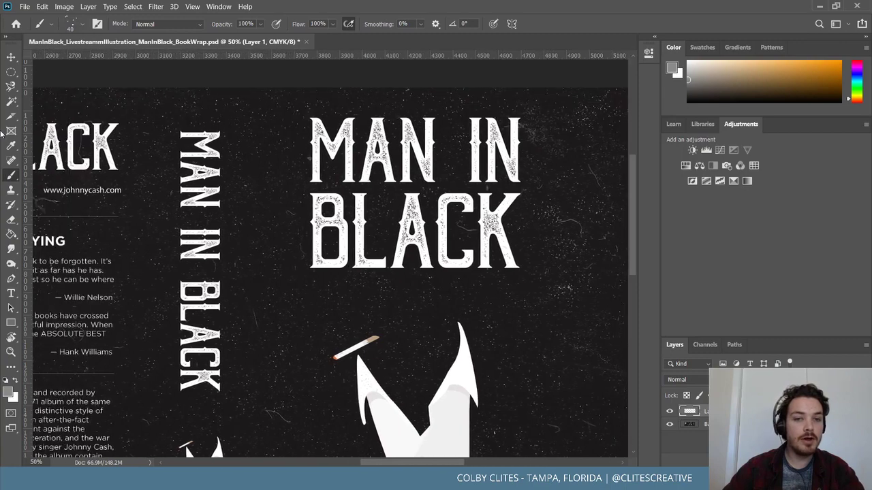
scroll(330, 259, "left", 6)
scroll(330, 259, "left", 6)
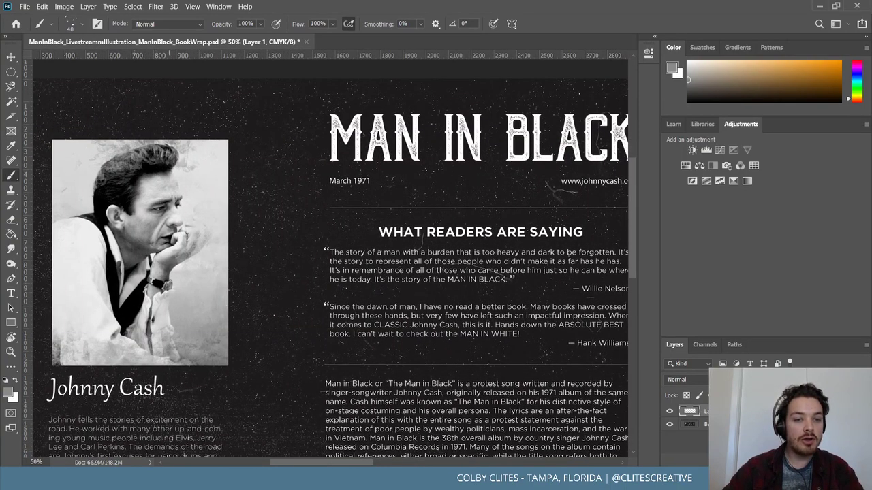
scroll(330, 259, "up", 3)
scroll(330, 259, "right", 1)
scroll(330, 259, "left", 3)
scroll(330, 259, "up", 1)
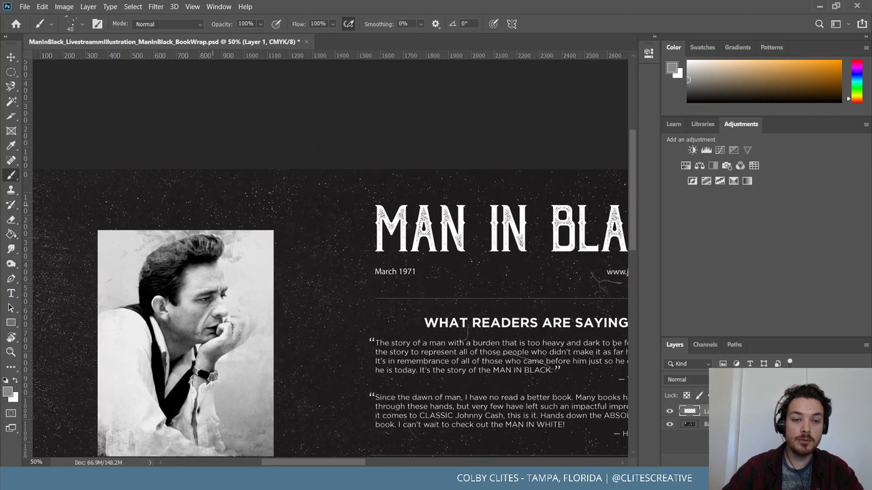
scroll(330, 259, "down", 4)
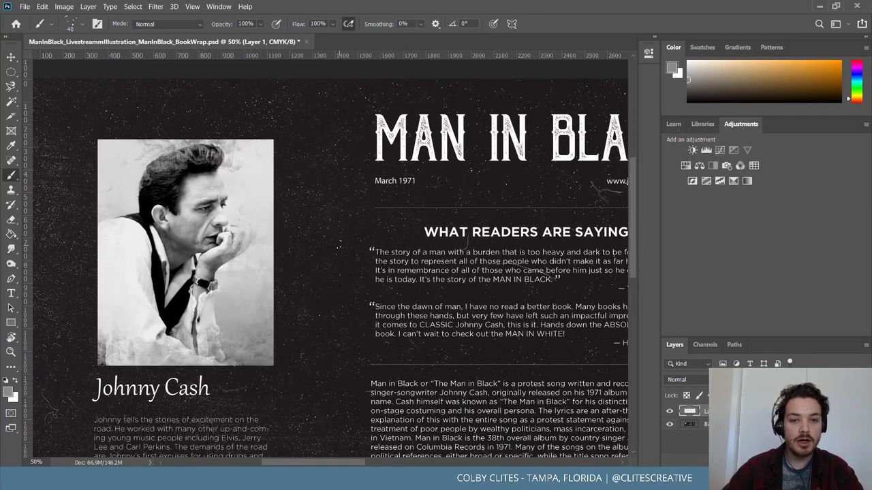
Examine the grunge texture from the back flap's portrait photo across the spine to the shirt illustration on the front cover
scroll(330, 259, "down", 4)
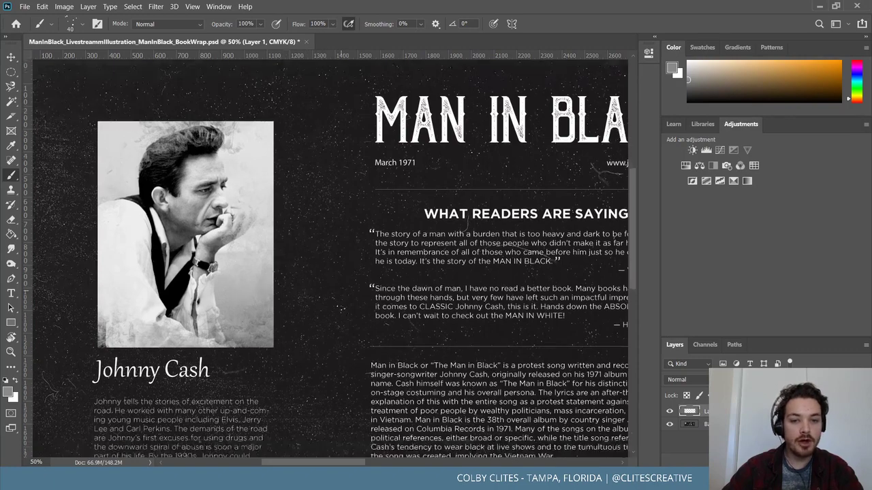
scroll(359, 278, "up", 4)
scroll(359, 278, "left", 2)
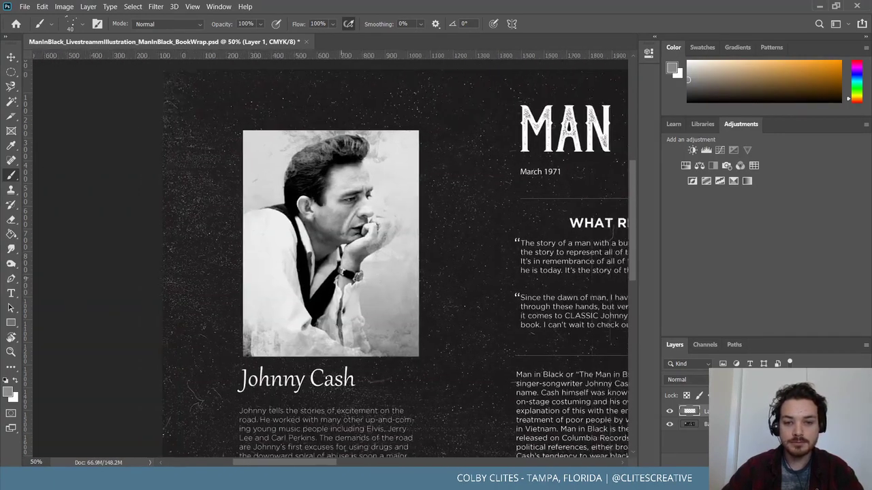
scroll(359, 278, "right", 9)
scroll(355, 278, "down", 4)
scroll(355, 278, "right", 6)
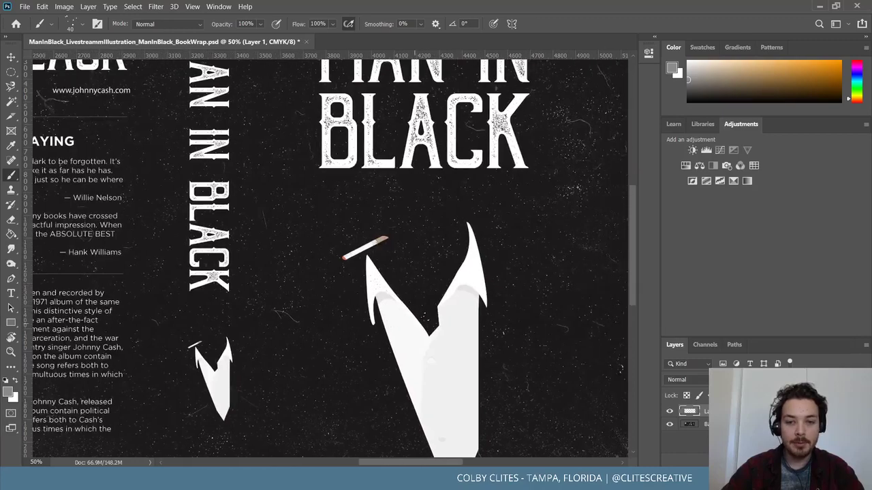
scroll(428, 317, "down", 4)
scroll(428, 317, "up", 2)
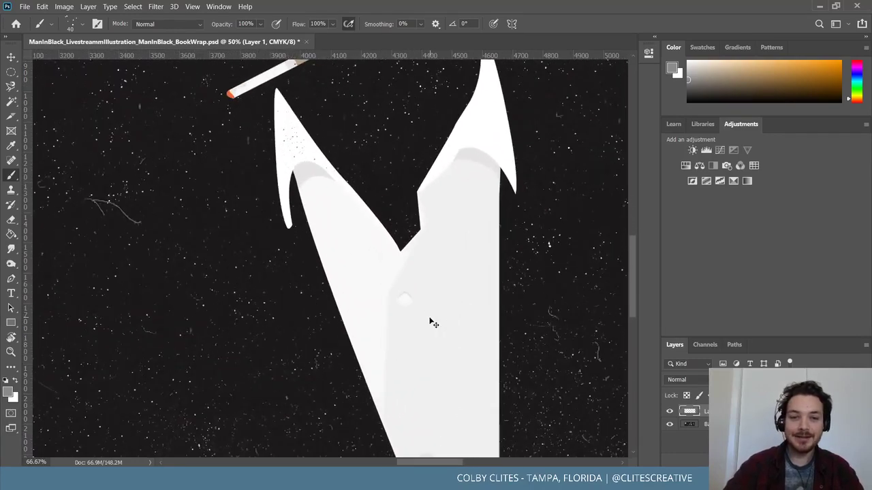
Brush grey speckles over the tall right-hand collar point of the front cover's shirt illustration
scroll(428, 317, "left", 2)
scroll(429, 318, "up", 4)
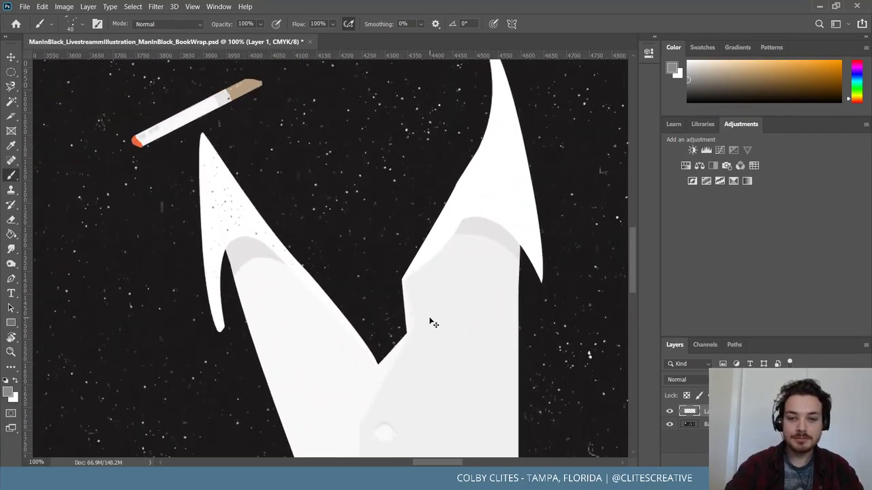
scroll(421, 291, "right", 1)
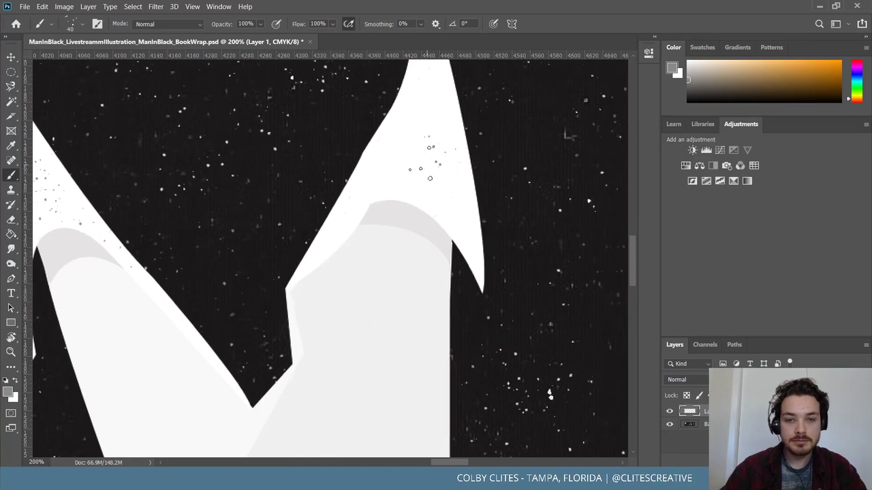
scroll(418, 180, "up", 2)
scroll(420, 118, "up", 4)
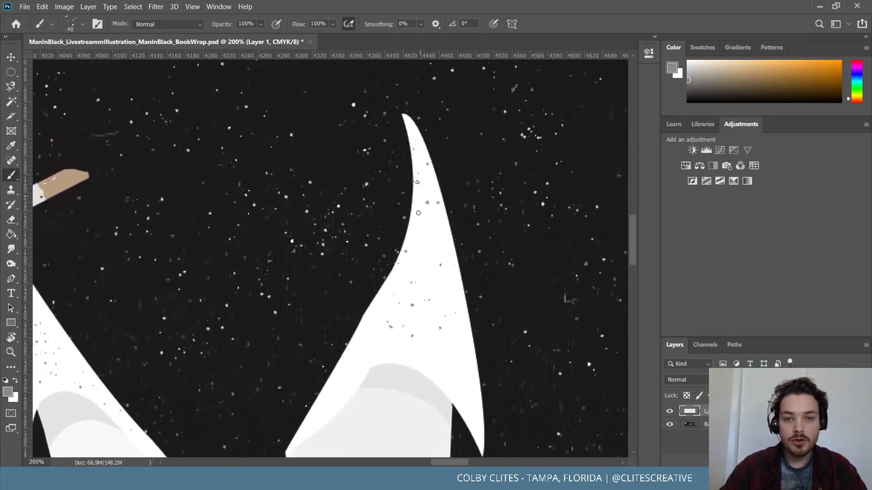
mouse_move(419, 259)
left_mouse_down()
mouse_move(348, 371)
mouse_move(326, 390)
mouse_move(300, 397)
left_mouse_up()
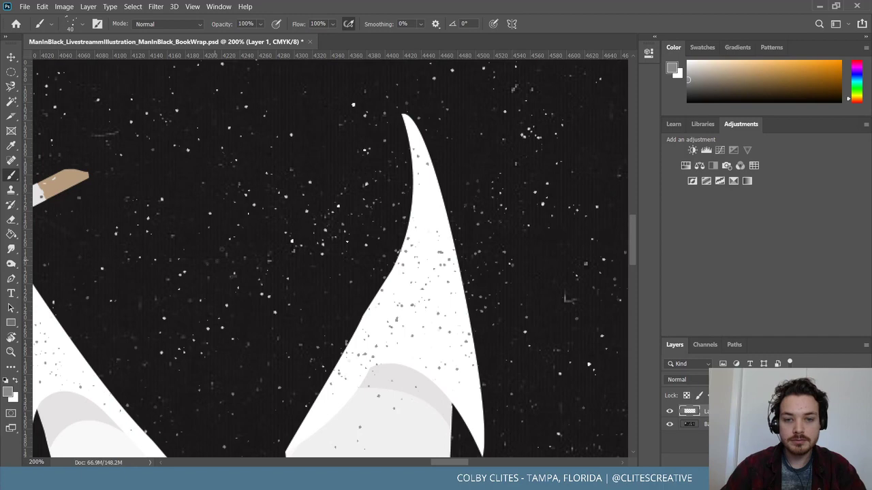
Reduce the brush size to 30 and paint finer grey speckles over the shadows beneath both collar points
scroll(392, 235, "down", 6)
key("bracketleft")
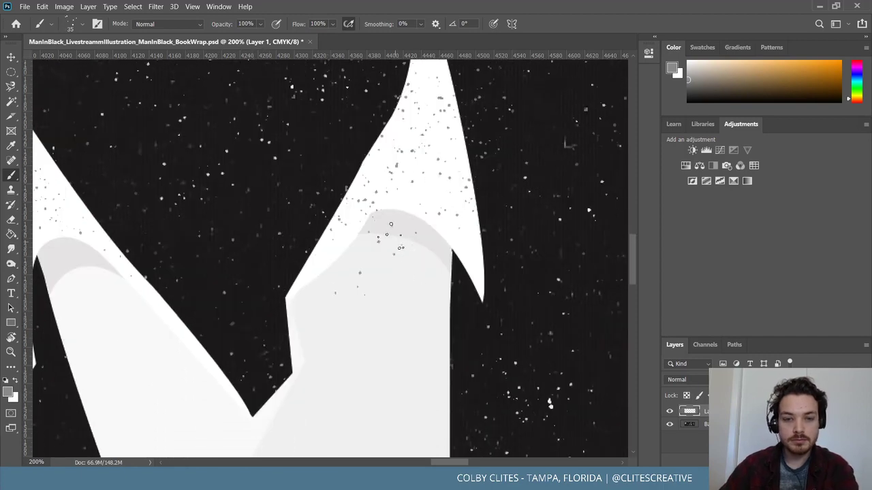
left_click_drag(401, 231, 388, 230)
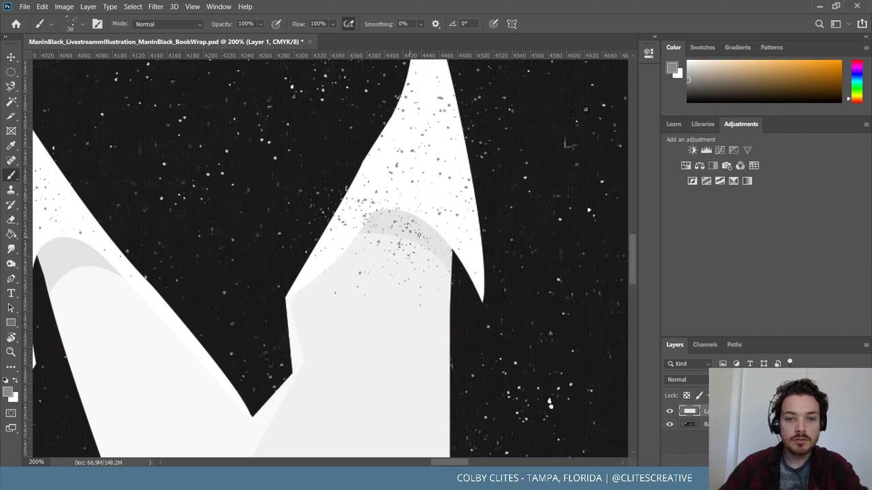
scroll(407, 230, "right", 3)
scroll(407, 230, "left", 5)
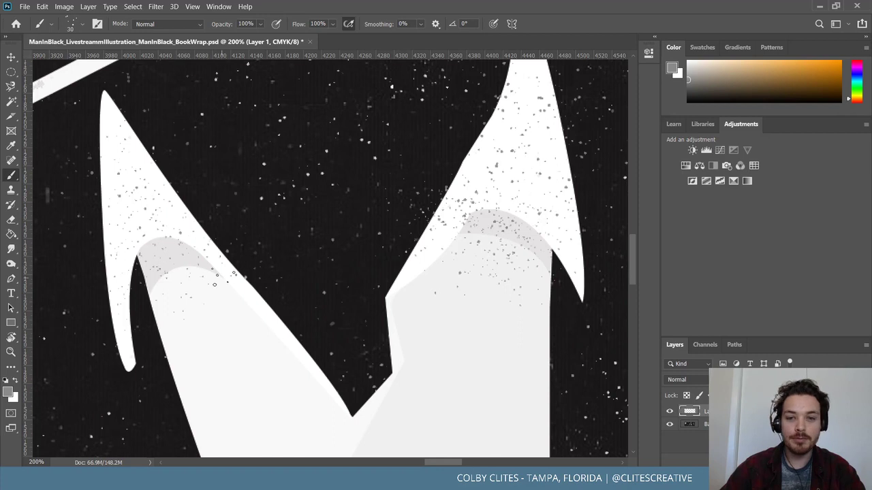
Erase the stray speckles from the shirt body below both collar shadows with the soft 60 px Eraser at 30% flow
left_click(11, 219)
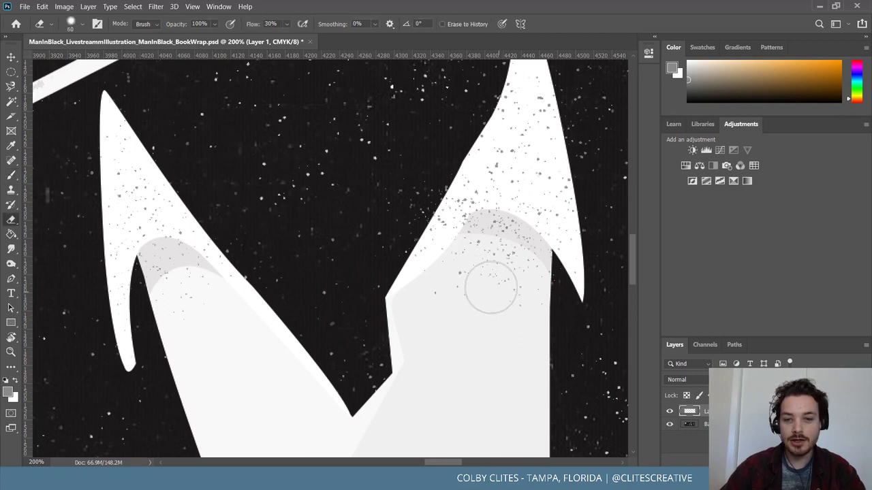
mouse_move(462, 277)
left_mouse_down()
mouse_move(489, 267)
mouse_move(480, 274)
mouse_move(499, 267)
mouse_move(526, 290)
mouse_move(451, 278)
mouse_move(464, 264)
mouse_move(494, 266)
left_mouse_up()
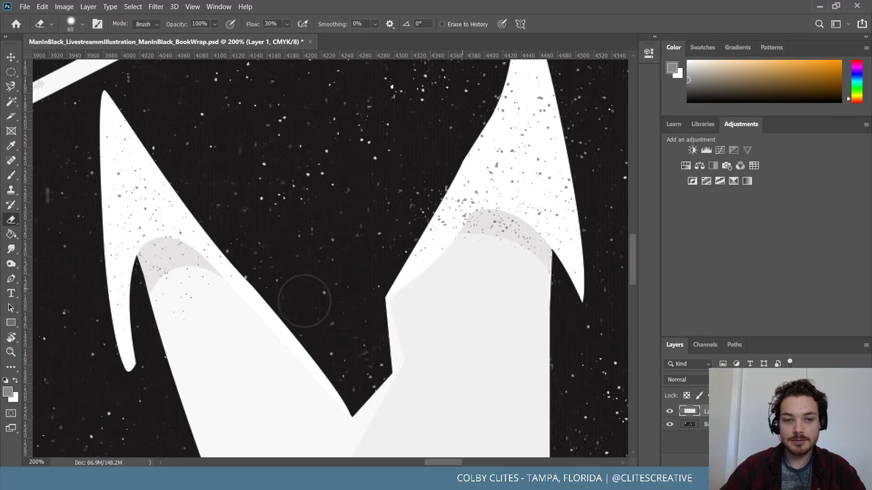
mouse_move(181, 309)
left_mouse_down()
mouse_move(213, 302)
mouse_move(171, 306)
mouse_move(181, 294)
left_mouse_up()
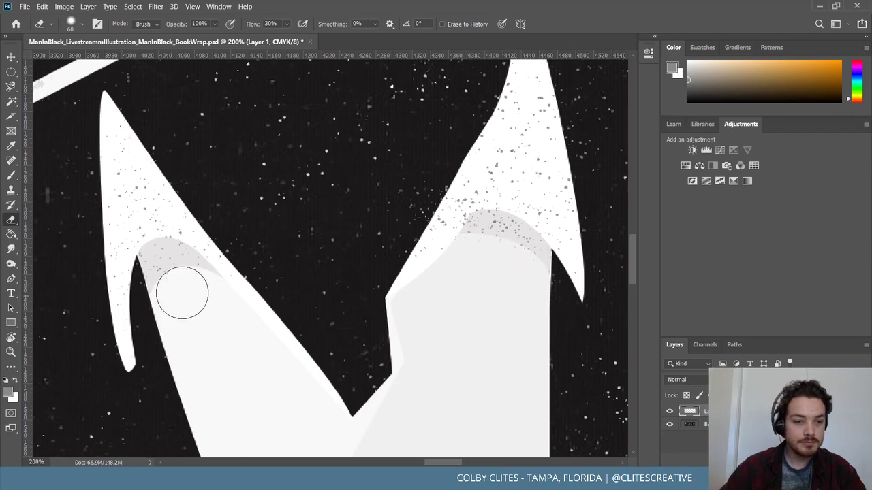
Fade the speckles across the right-hand collar point with light Eraser strokes, up to its narrow tip and along its lower edge
scroll(443, 249, "up", 5)
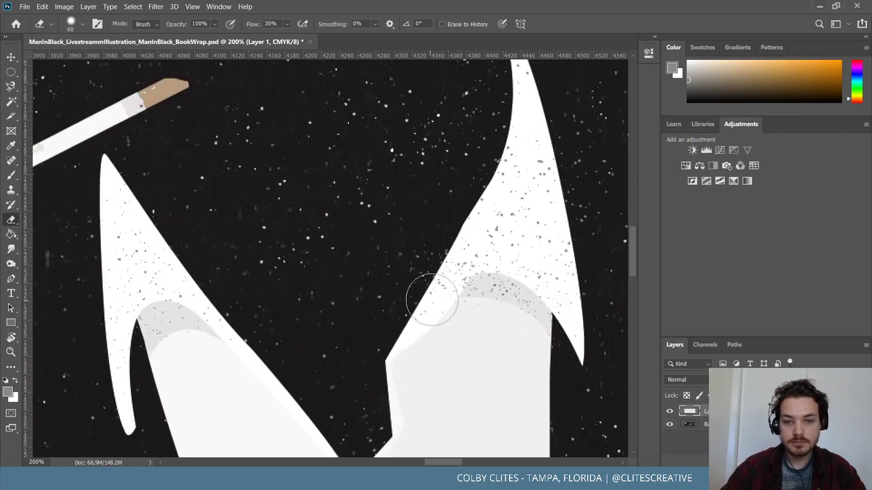
mouse_move(479, 263)
left_mouse_down()
mouse_move(509, 253)
mouse_move(568, 288)
mouse_move(537, 236)
mouse_move(505, 228)
mouse_move(504, 201)
mouse_move(568, 179)
mouse_move(498, 151)
mouse_move(516, 140)
left_mouse_up()
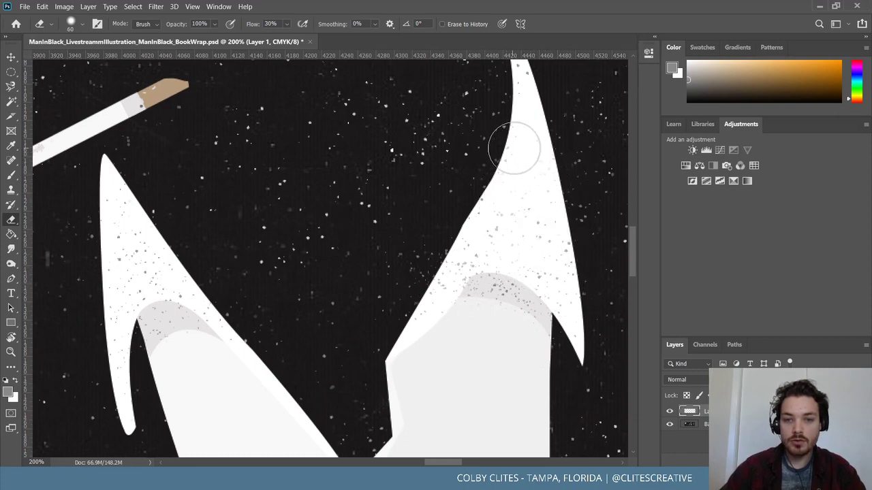
scroll(499, 161, "up", 4)
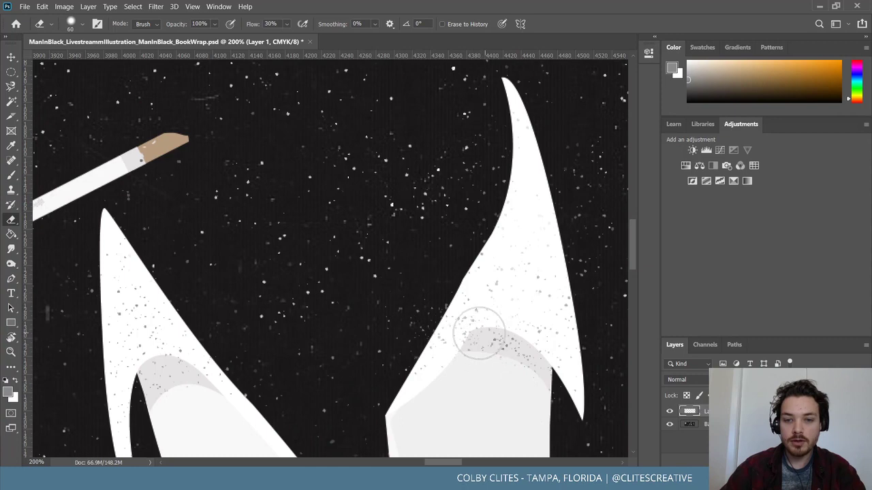
mouse_move(467, 303)
left_mouse_down()
mouse_move(473, 288)
mouse_move(491, 352)
mouse_move(481, 292)
mouse_move(489, 297)
left_mouse_up()
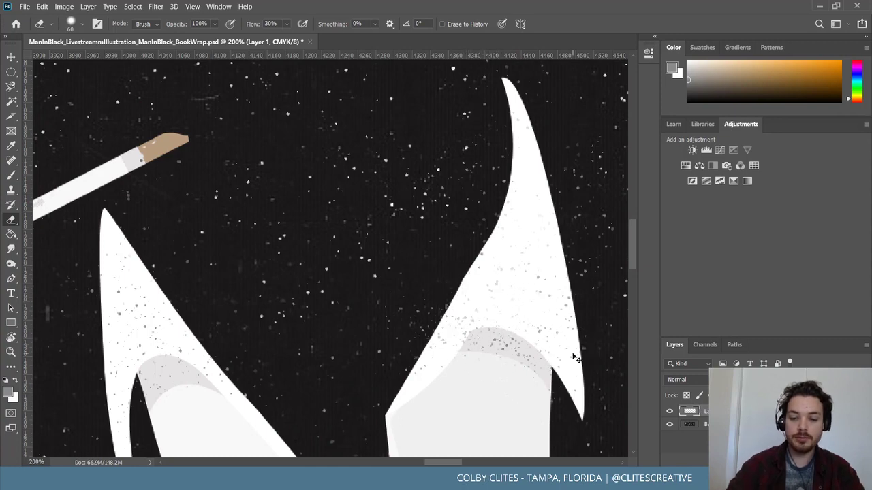
Inspect the right-hand collar's speckles up close and fade the speckles on the left-hand collar point with the Eraser
key("ctrl+equal")
key("ctrl+equal")
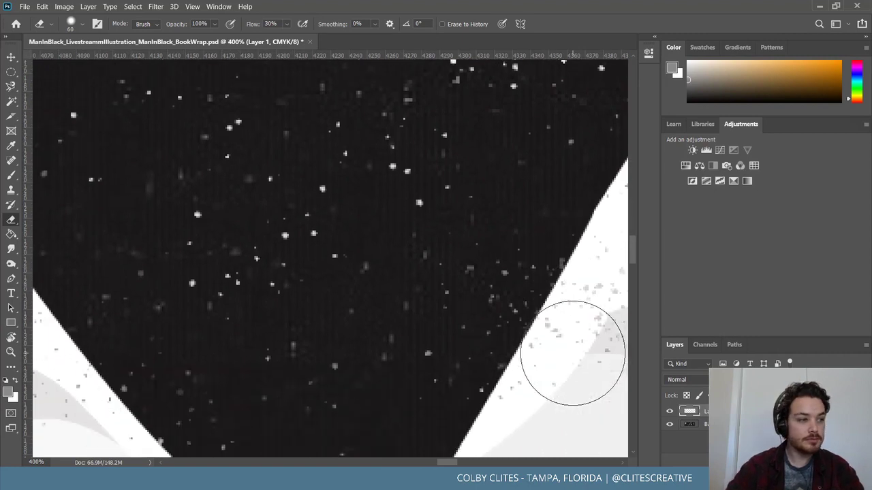
key("ctrl+equal")
scroll(572, 354, "right", 10)
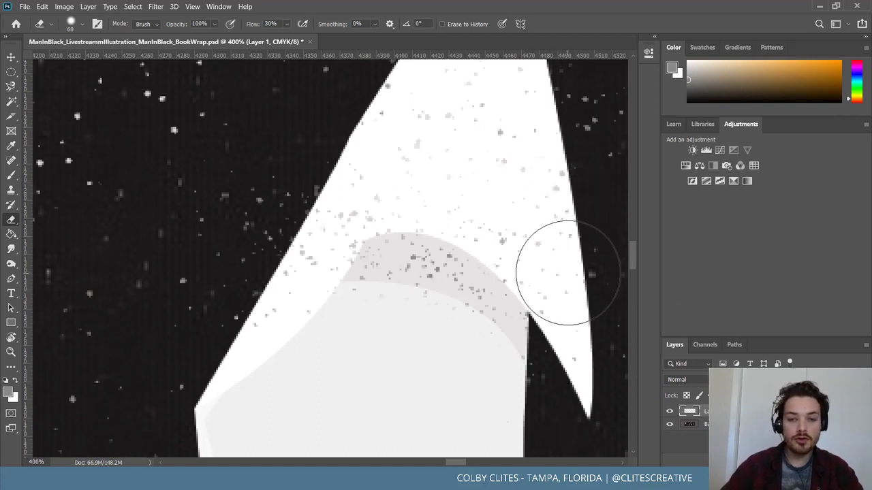
scroll(504, 232, "down", 2)
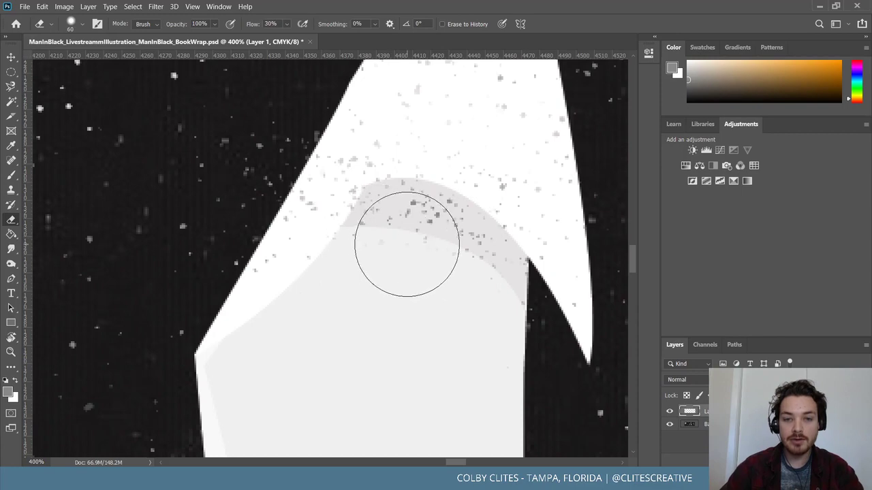
scroll(406, 243, "down", 4)
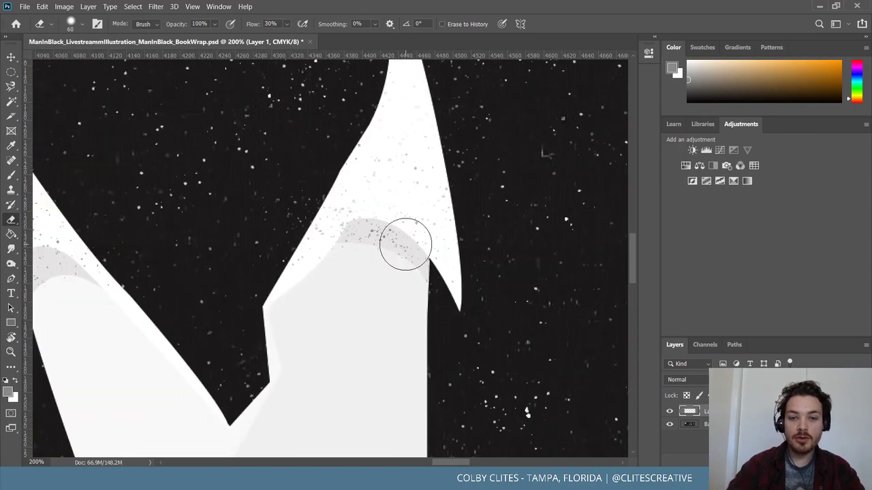
scroll(406, 244, "left", 5)
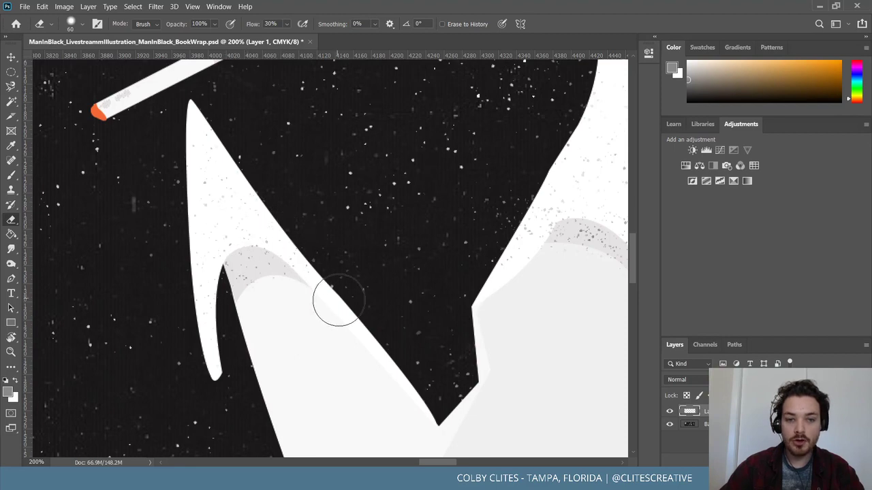
scroll(347, 318, "down", 1)
scroll(347, 318, "left", 1)
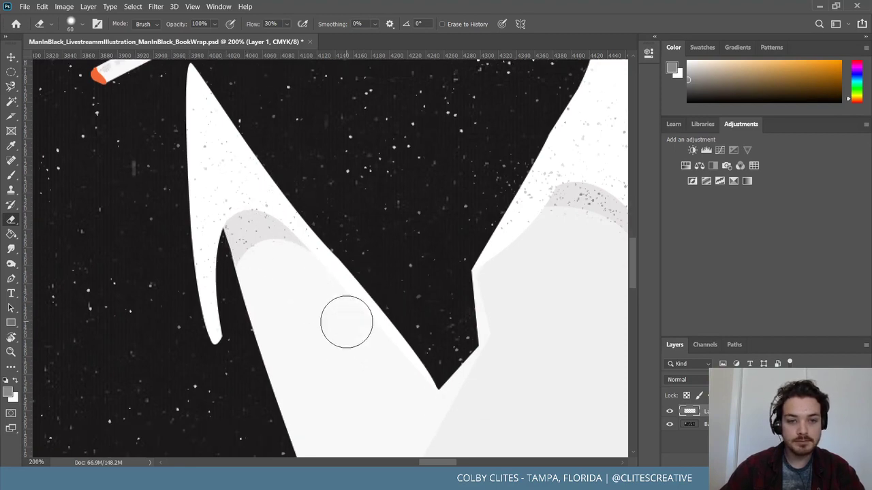
scroll(346, 322, "right", 3)
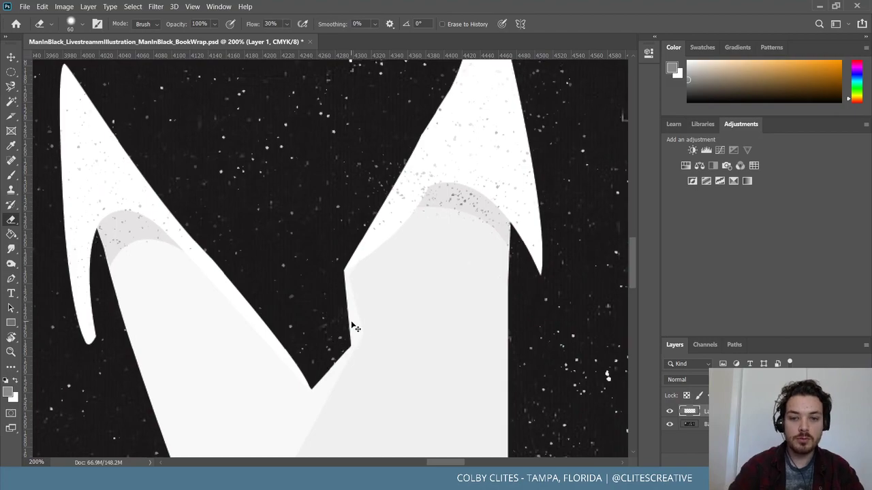
Compare how the collar speckles read against the whole front cover and at 100% magnification
key("ctrl+minus")
key("ctrl+minus")
key("ctrl+minus")
key("ctrl+minus")
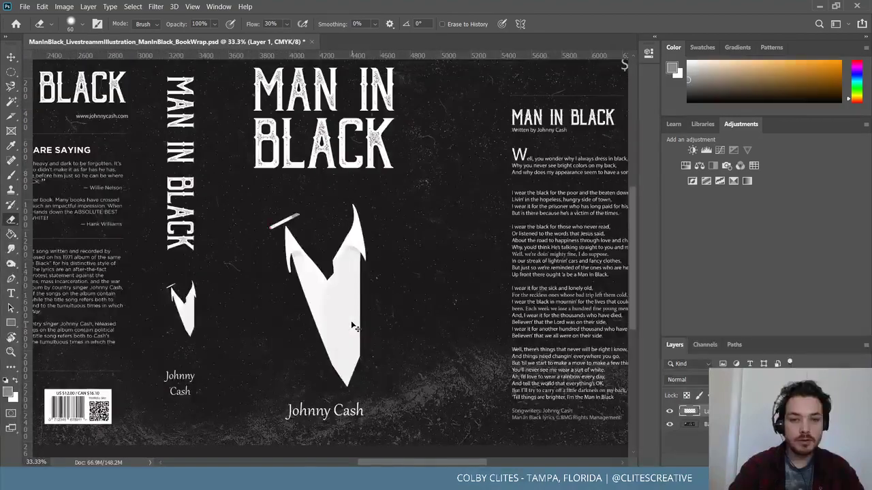
key("ctrl+plus")
key("ctrl+plus")
key("ctrl+plus")
key("ctrl+plus")
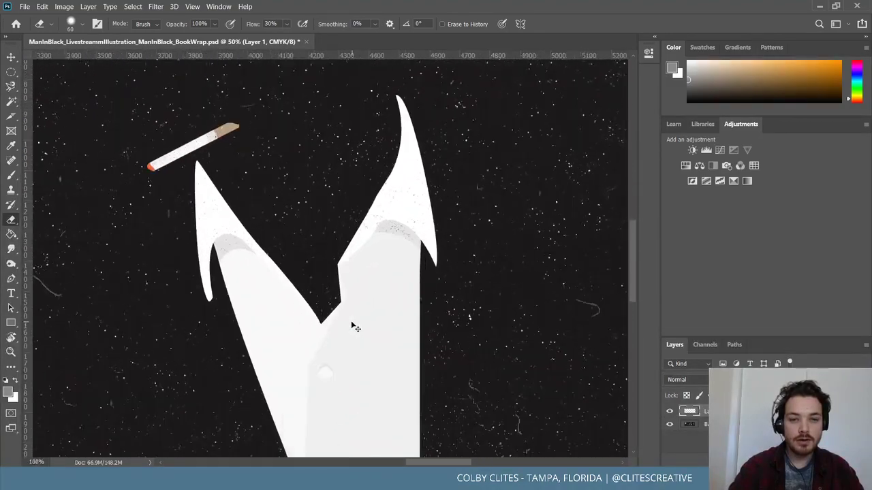
key("ctrl+minus")
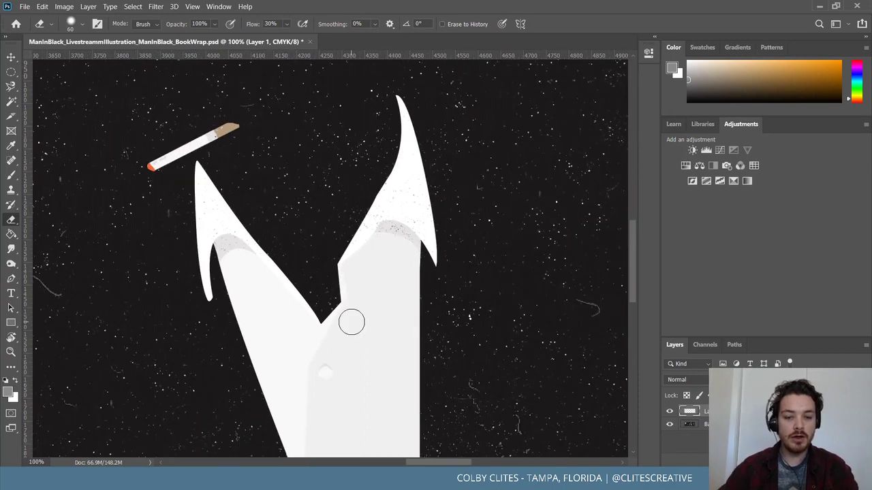
Sample the near-black cover background as the brush colour and set the speckle brush to size 20 for the right-hand collar
key("i")
left_click(306, 217)
key("b")
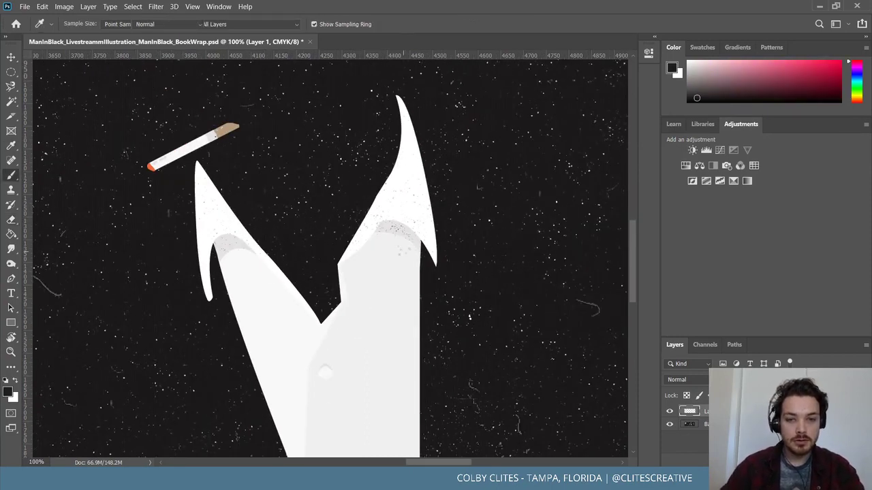
key("ctrl+plus")
key("ctrl+plus")
key("ctrl+plus")
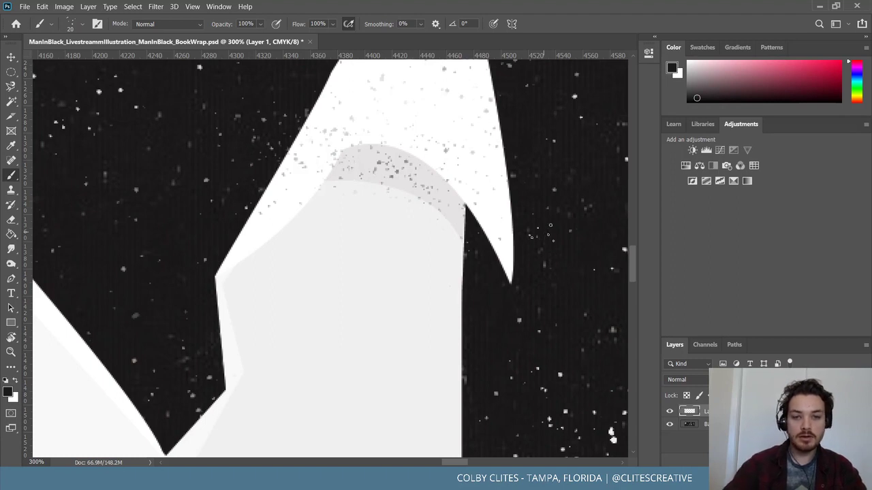
Fit the whole book wrap in view, save the document, and undo and redo the last change to compare it
key("v")
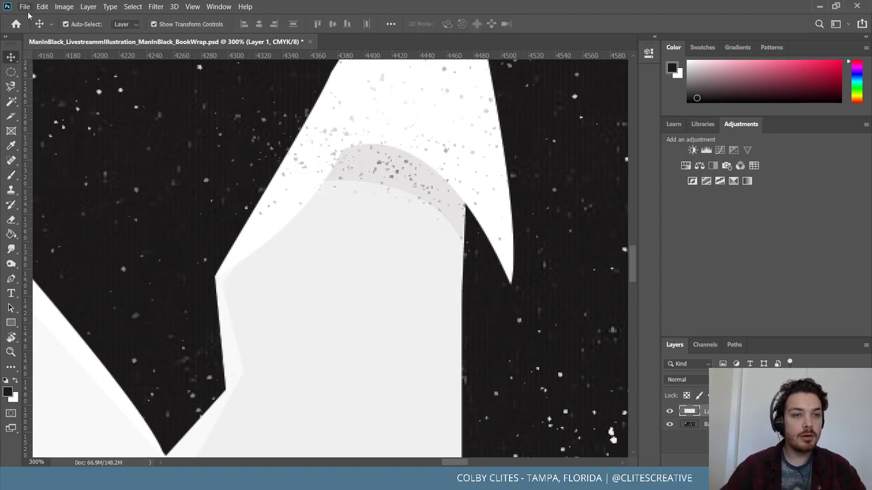
key("ctrl+0")
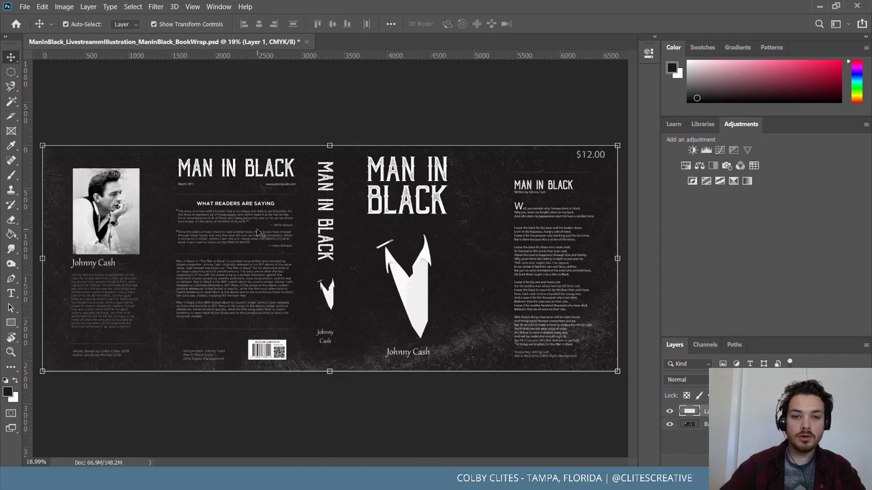
left_click(34, 6)
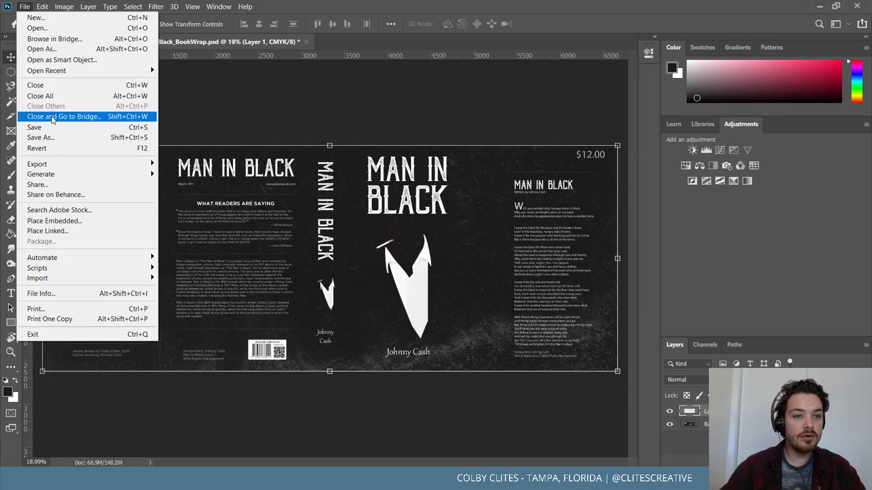
left_click(75, 128)
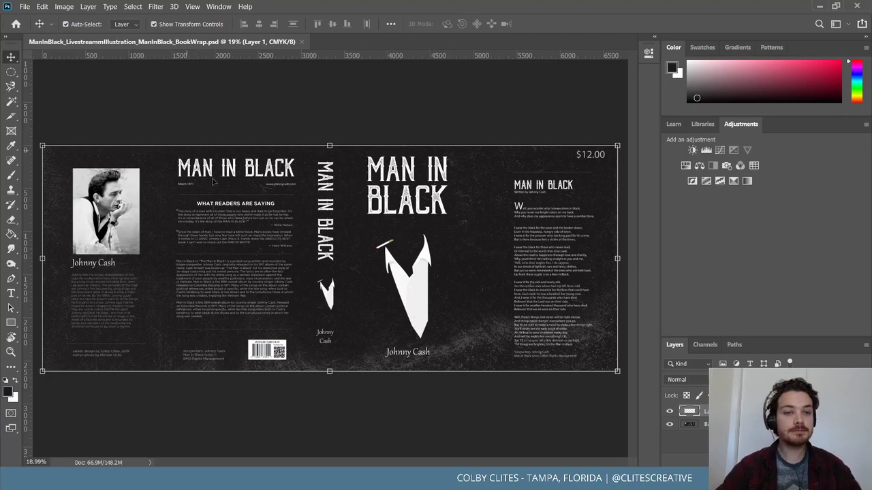
key("ctrl+z")
key("ctrl+shift+z")
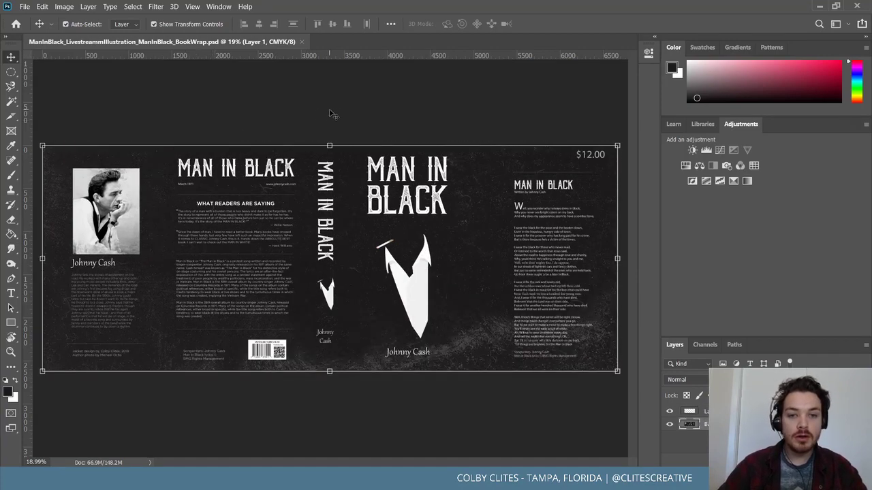
Sample the mid-grey #5e5e5e from the hair in the author photo on the flap as the brush colour
key("ctrl+plus")
key("ctrl+plus")
key("ctrl+plus")
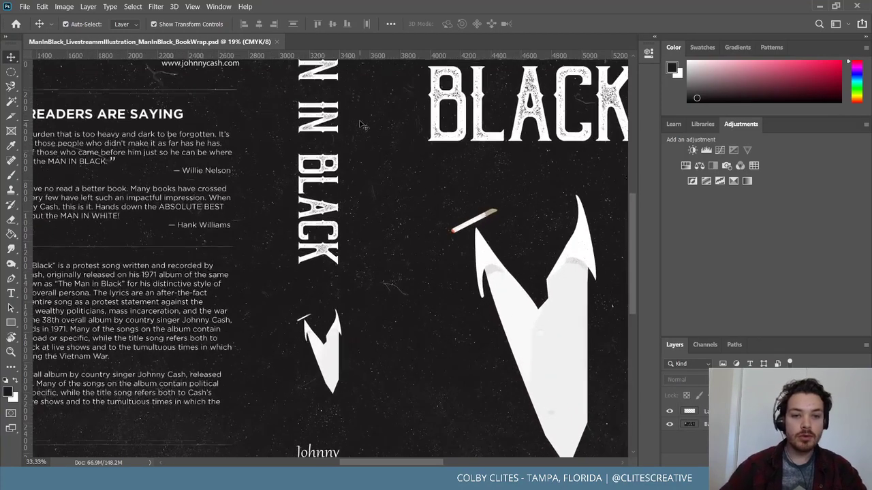
key("ctrl+z")
scroll(365, 123, "left", 10)
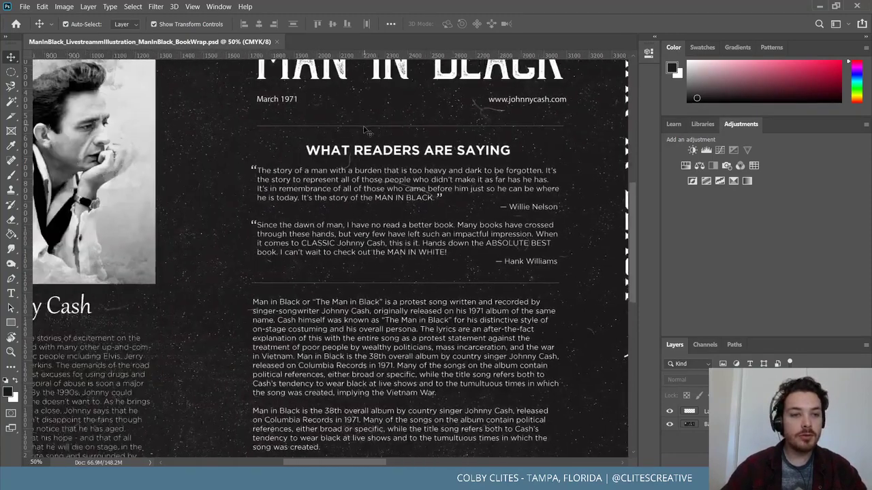
key("ctrl+plus")
scroll(365, 132, "left", 8)
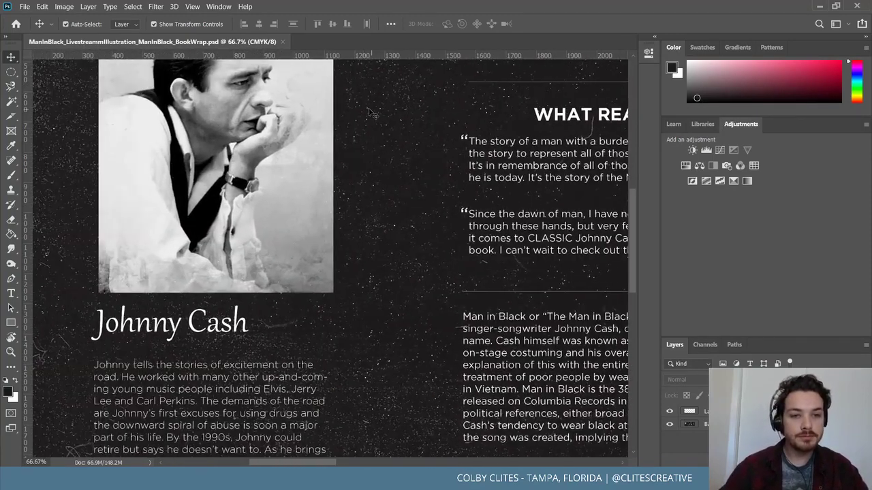
scroll(413, 252, "up", 10)
scroll(413, 252, "up", 1)
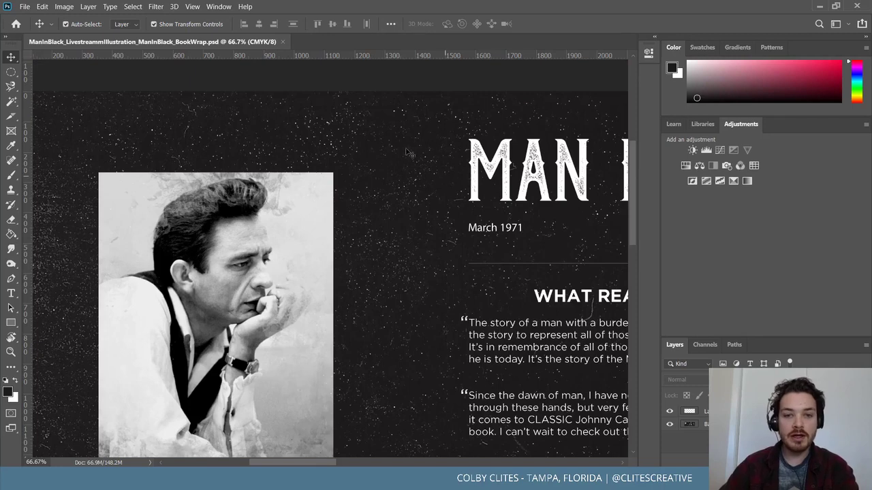
key("i")
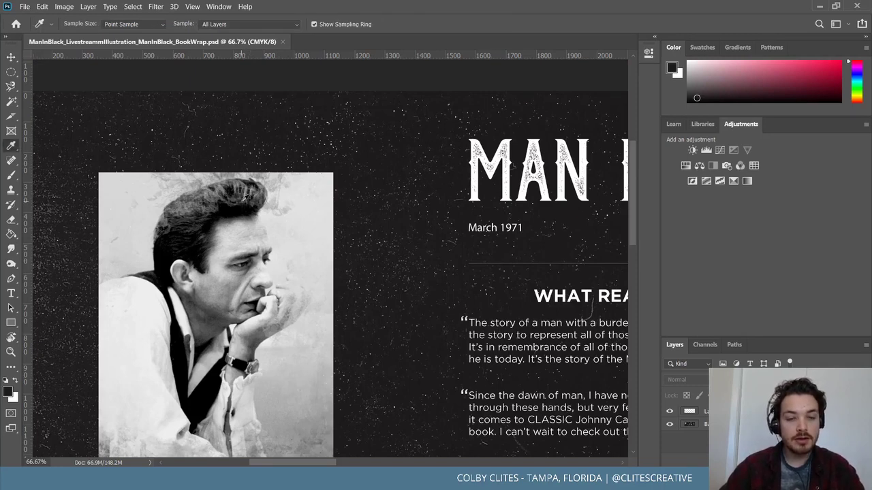
left_click_drag(244, 197, 246, 195)
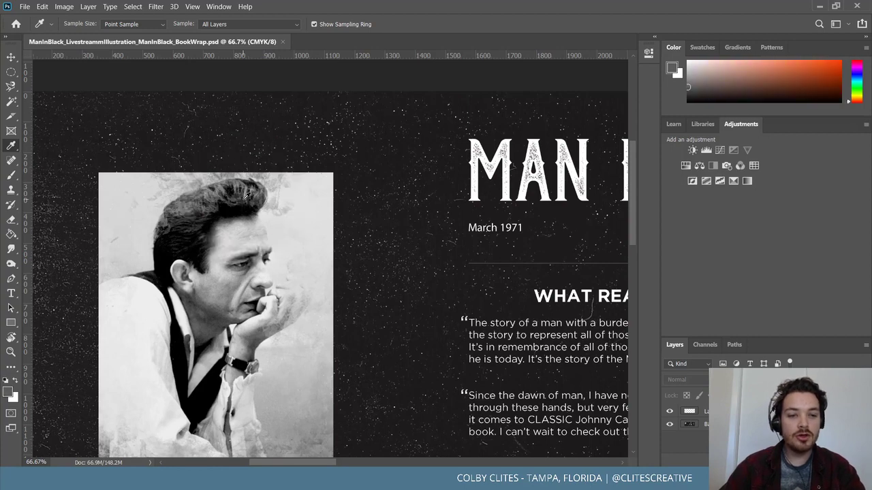
left_click(7, 393)
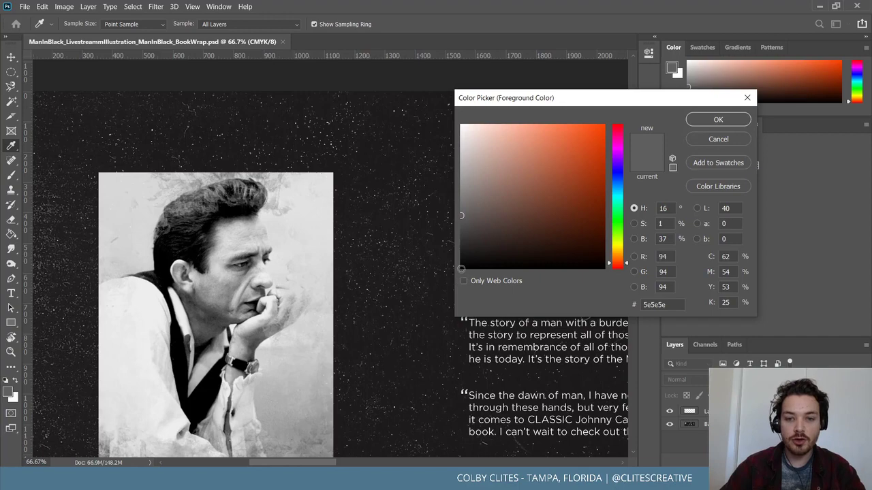
left_click(715, 141)
Brush grey speckles at size 20 over both collar points of the front-cover shirt on Layer 1
scroll(368, 234, "right", 8)
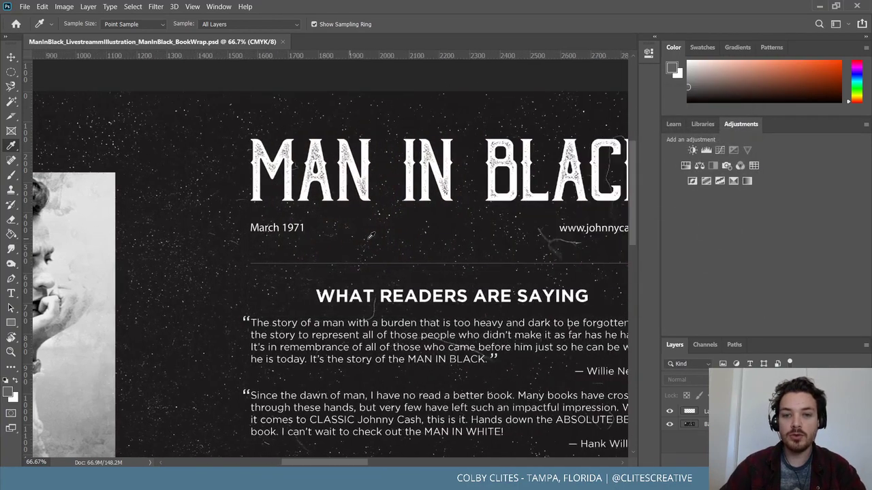
scroll(369, 234, "right", 20)
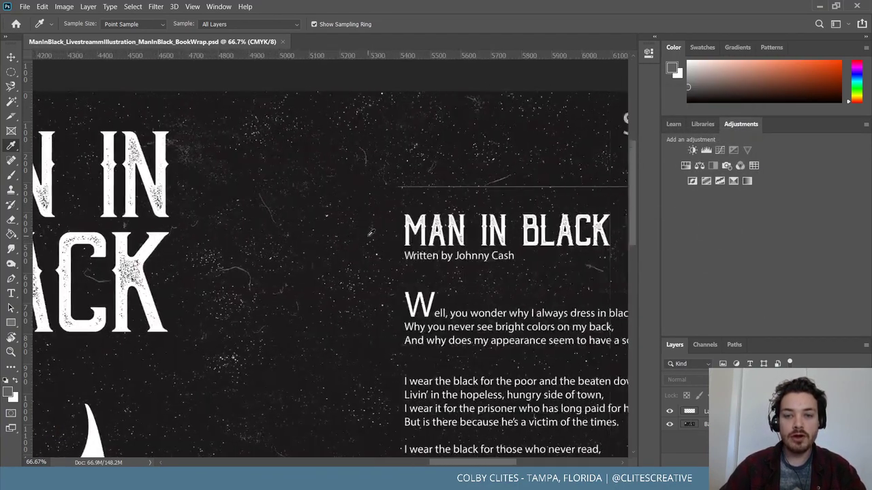
scroll(370, 233, "down", 10)
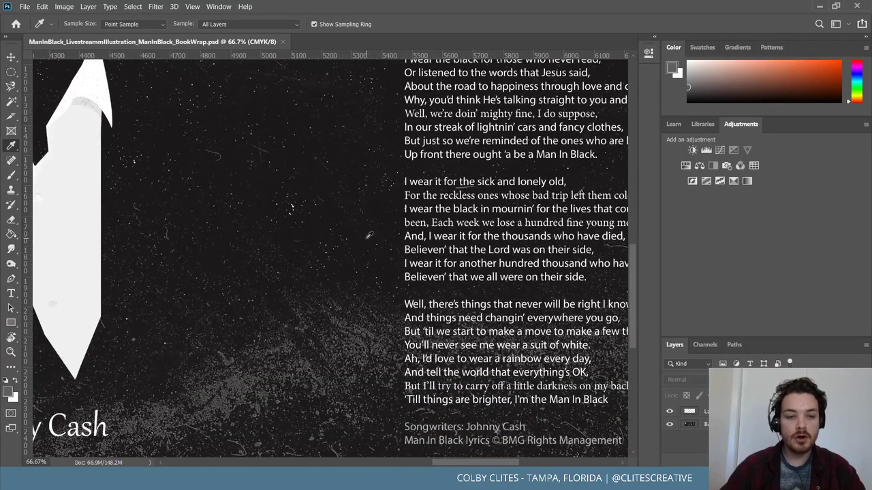
scroll(368, 236, "left", 5)
scroll(368, 238, "left", 3)
scroll(368, 238, "up", 3)
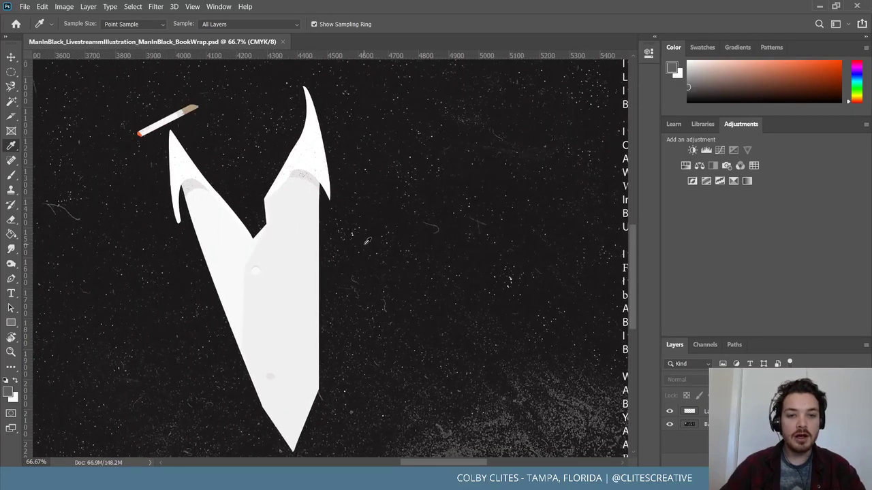
scroll(368, 241, "up", 4)
key("ctrl+plus")
key("ctrl+plus")
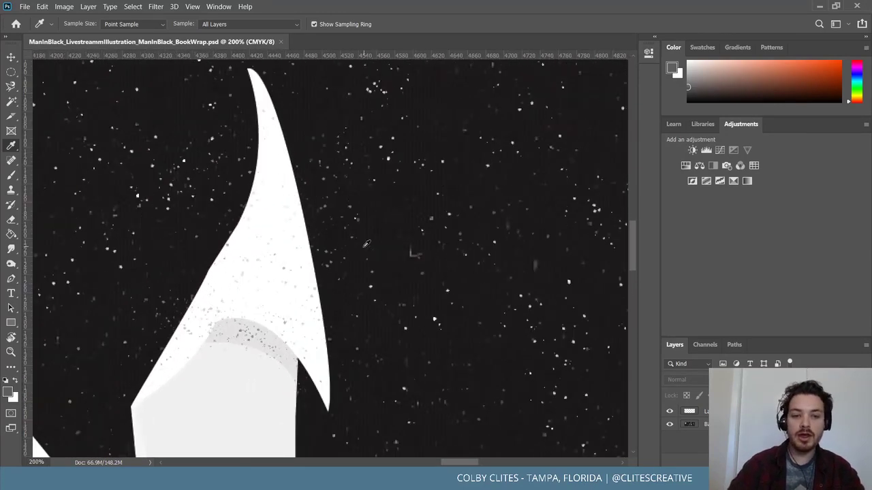
scroll(366, 244, "left", 6)
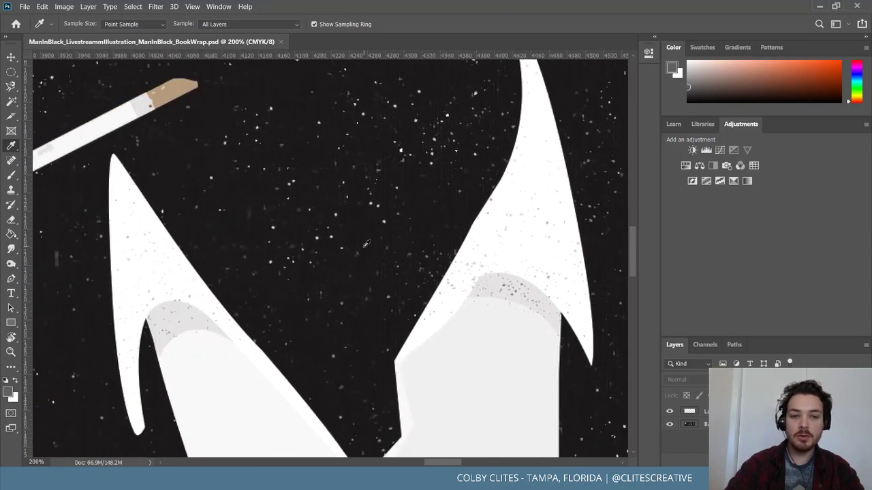
key("b")
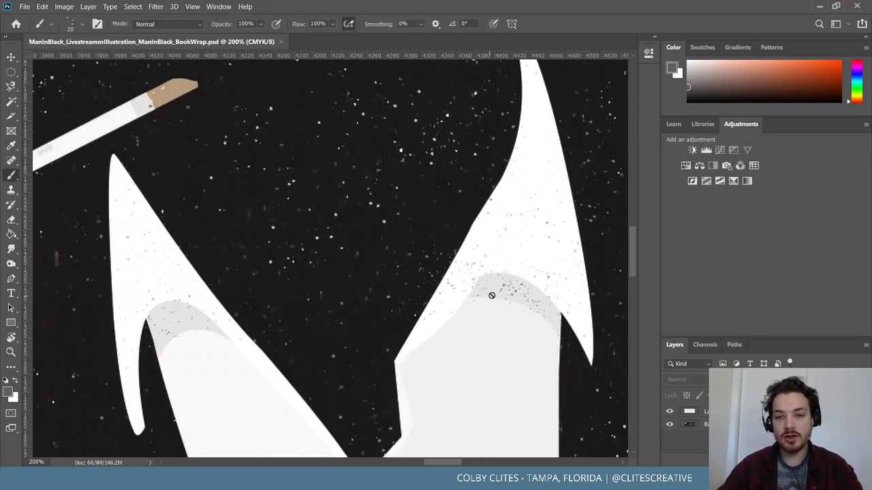
left_click(689, 411)
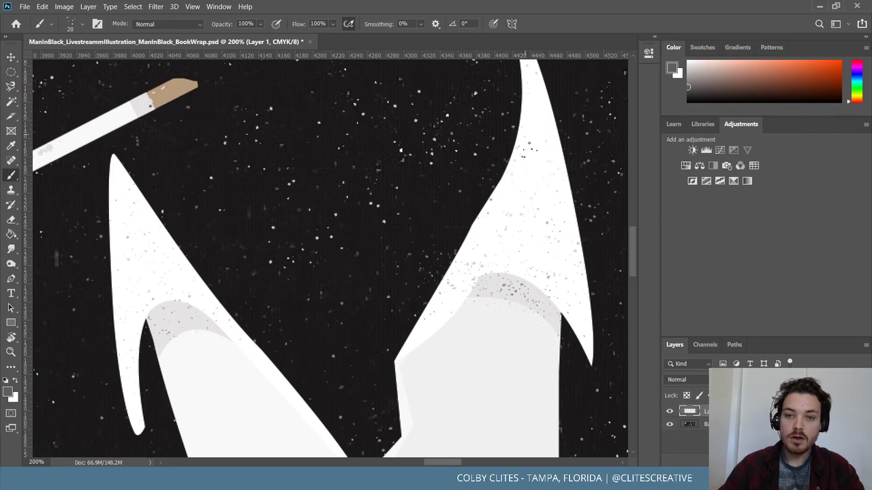
scroll(331, 259, "up", 2)
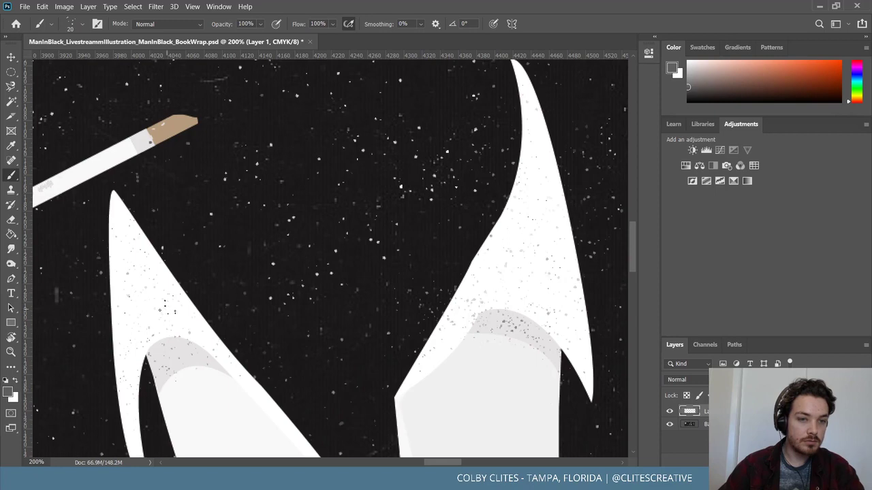
scroll(330, 259, "left", 5)
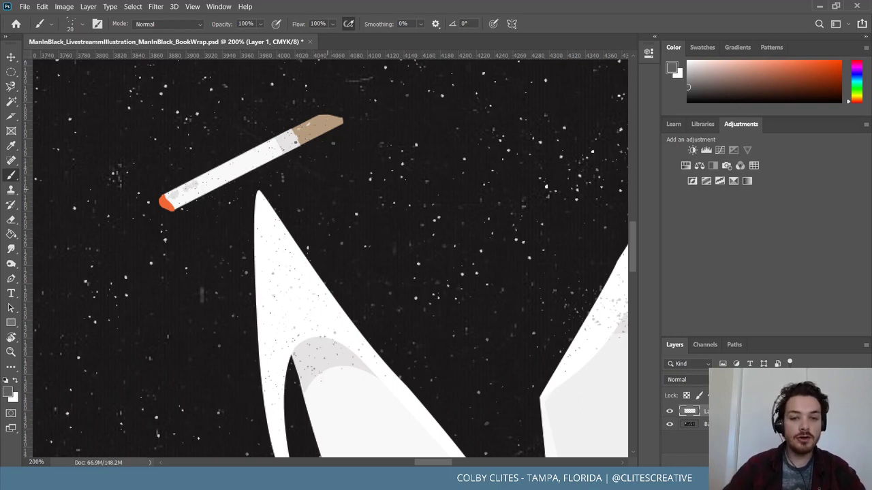
Scatter a few grey speckles on the left-hand shirt panel just below the collar and check them at 100% magnification
scroll(331, 257, "down", 5)
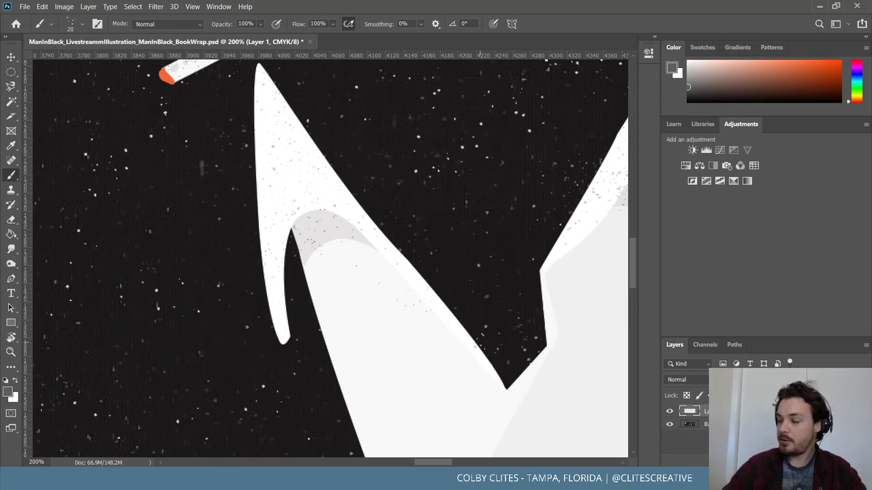
scroll(468, 308, "down", 2)
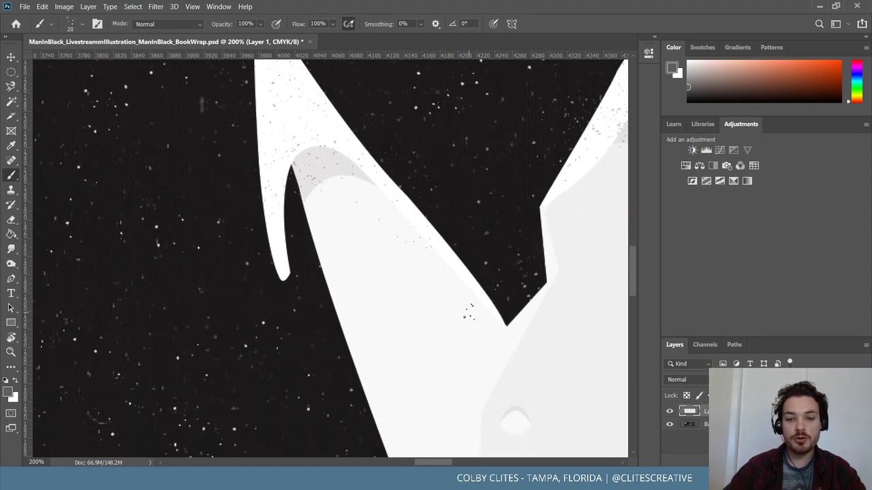
scroll(458, 311, "right", 5)
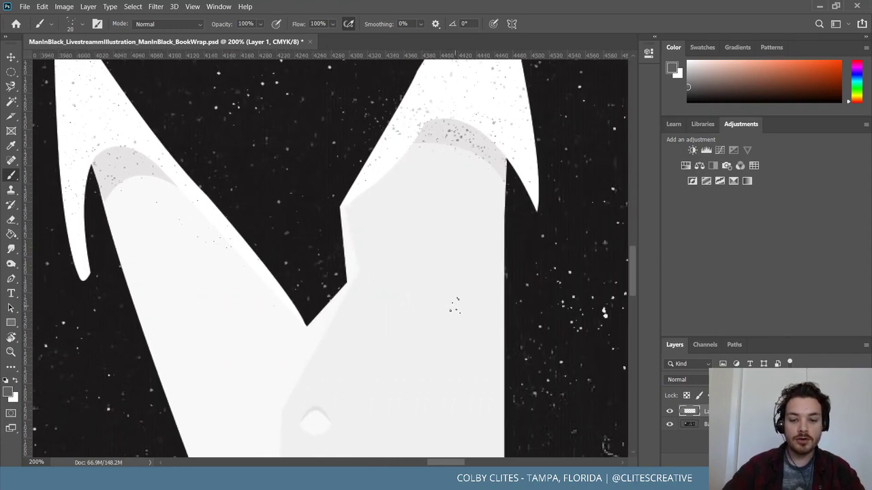
key("ctrl+minus")
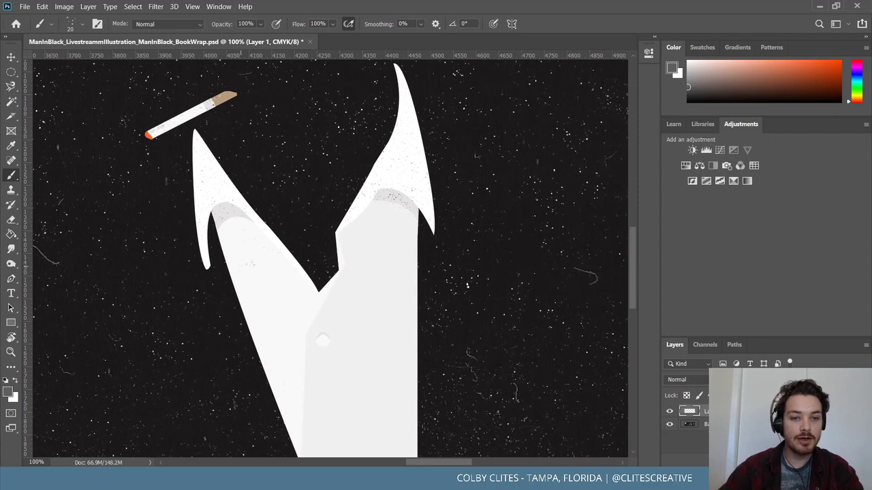
key("ctrl+plus")
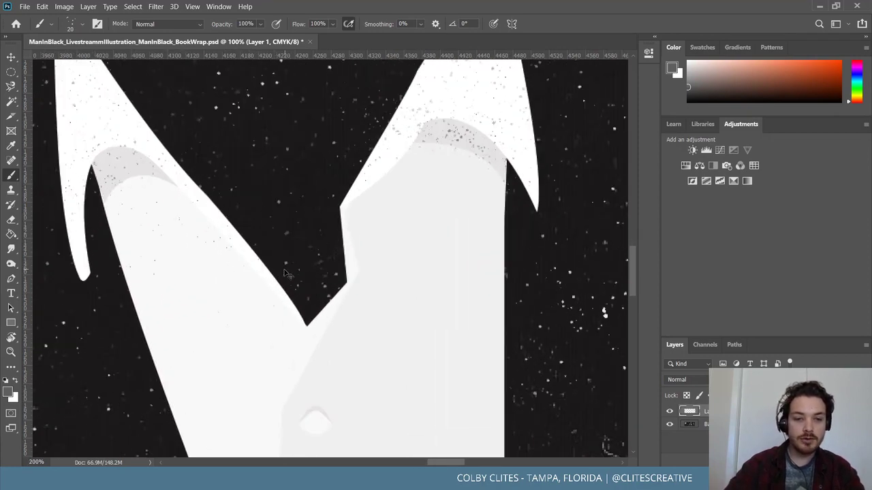
Enlarge the speckle brush to size 30 and dab grey speckles down the left-hand shirt panel
key("bracketright")
left_click(168, 236)
left_click(149, 211)
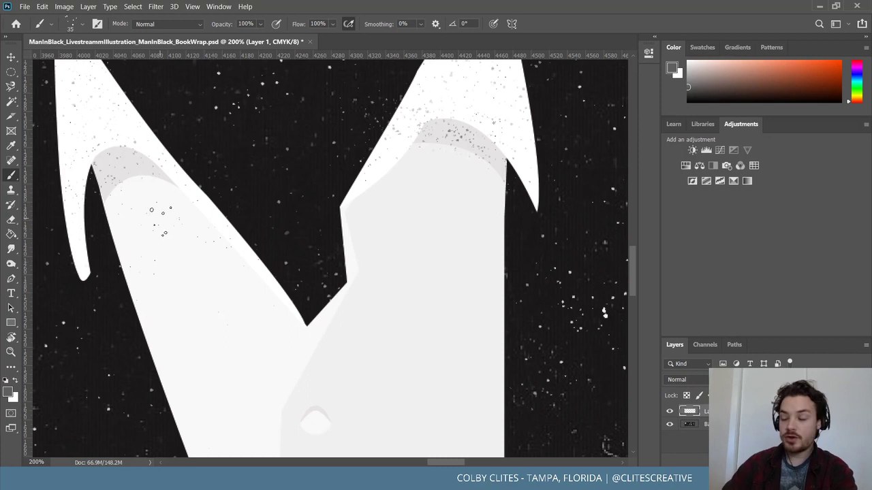
left_click(161, 208)
left_click(156, 230)
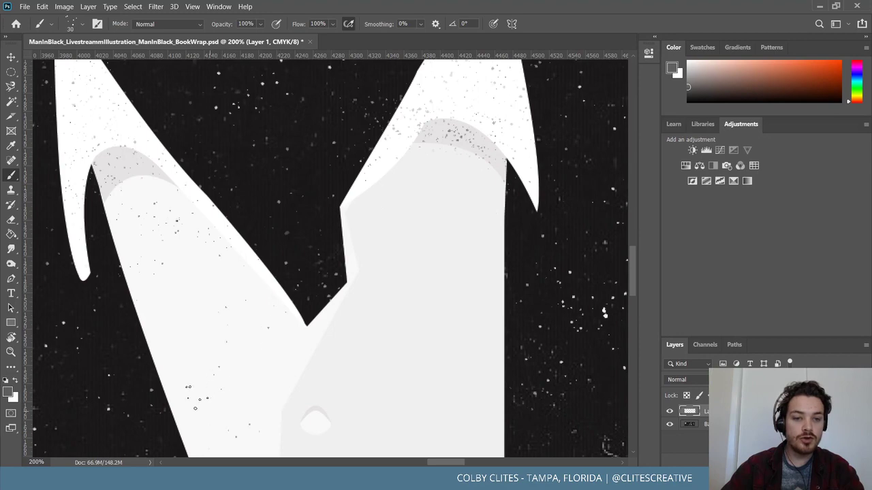
Dab grey speckles across the upper right-hand shirt panel and around the upper button, filling out the left-hand panel too
left_click(450, 181)
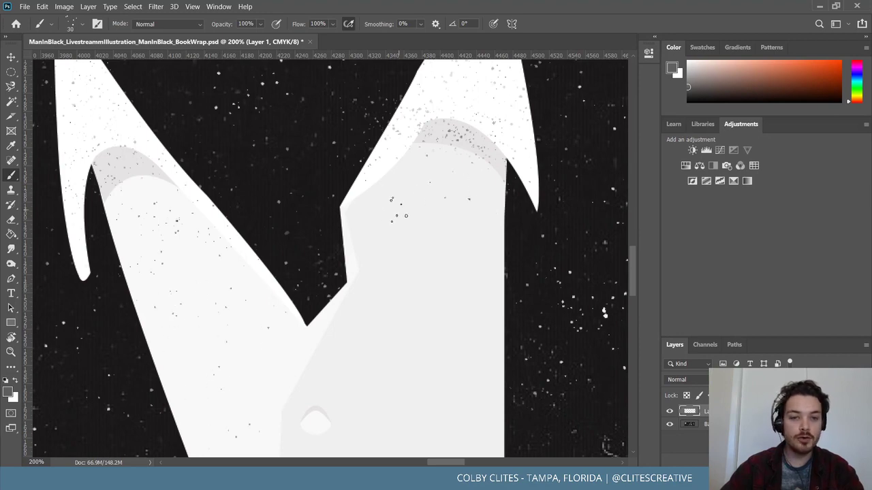
left_click(385, 235)
scroll(442, 221, "down", 2)
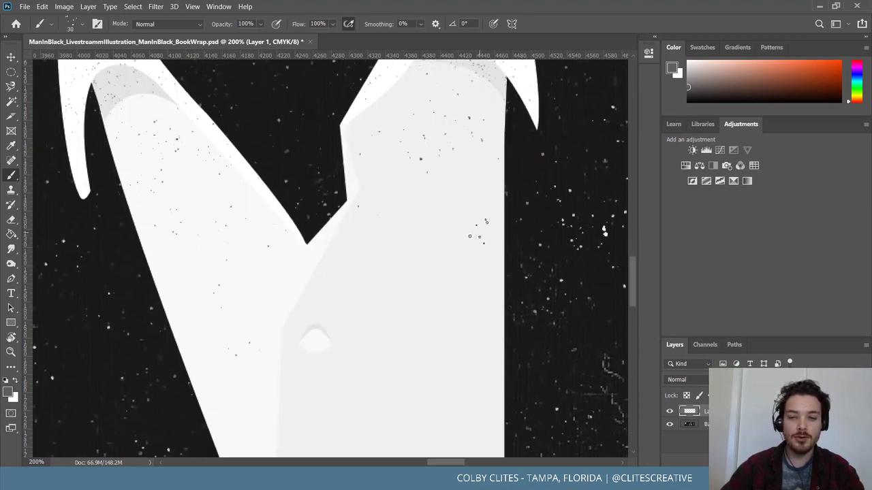
left_click(354, 257)
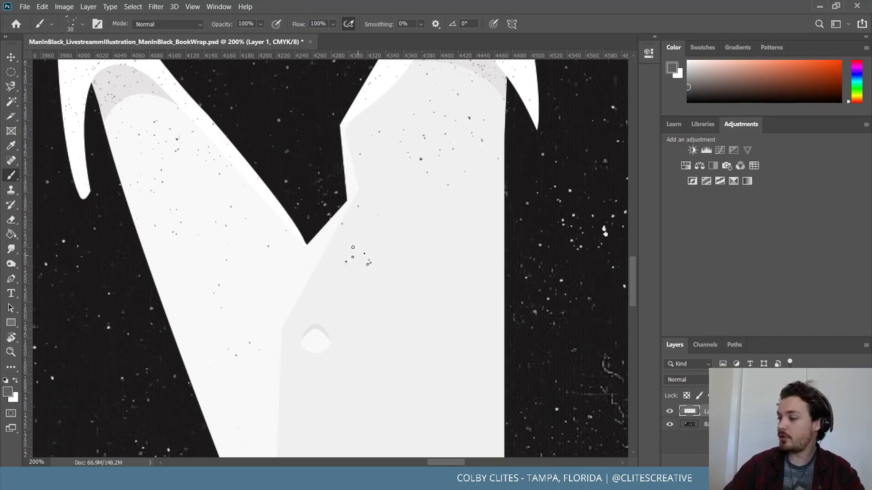
left_click(474, 250)
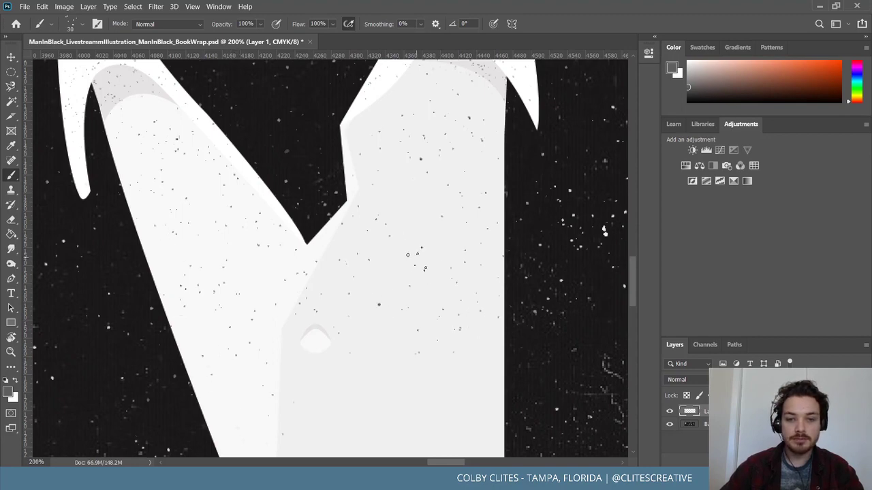
Spread grey speckles over the lower shirt, from below the upper button past the lower button to the pointed tip
scroll(383, 302, "down", 5)
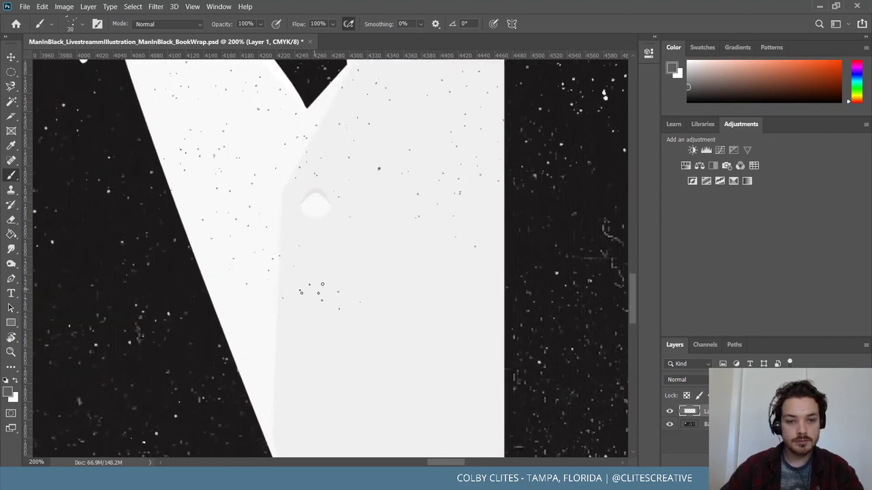
mouse_move(300, 337)
left_mouse_down()
mouse_move(310, 367)
mouse_move(377, 387)
mouse_move(441, 359)
mouse_move(436, 337)
left_mouse_up()
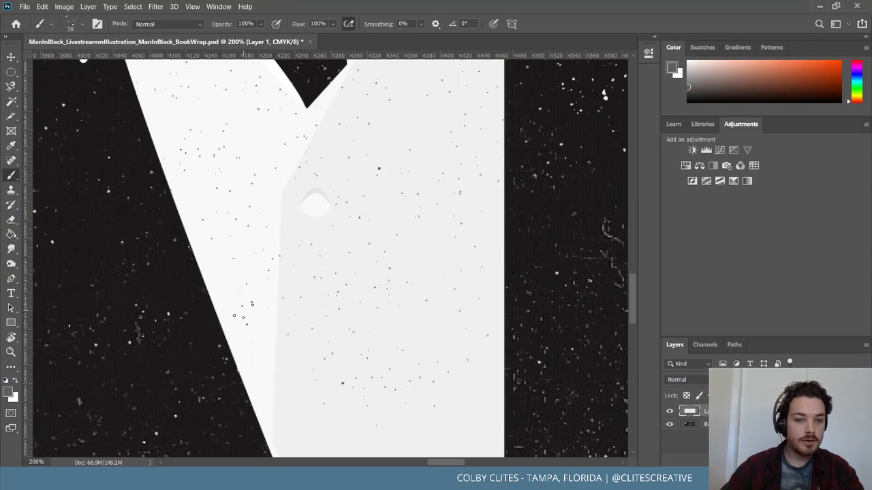
scroll(354, 286, "down", 5)
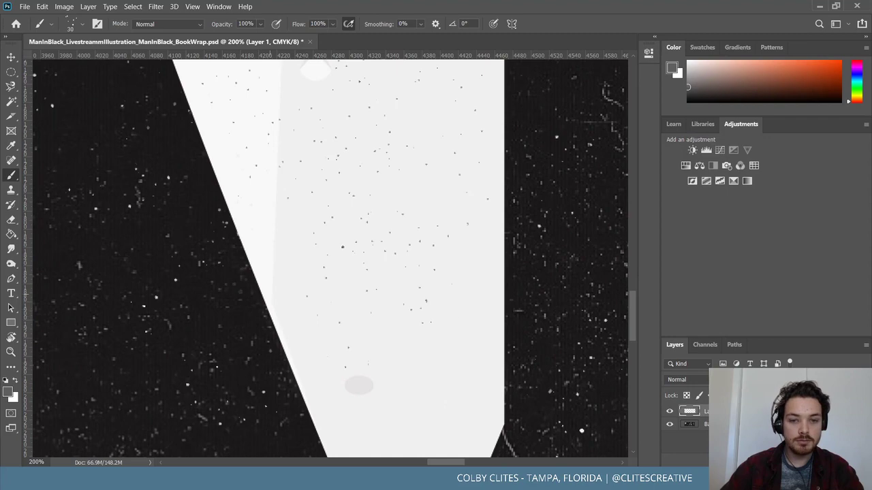
left_click_drag(328, 361, 479, 374)
scroll(405, 419, "down", 5)
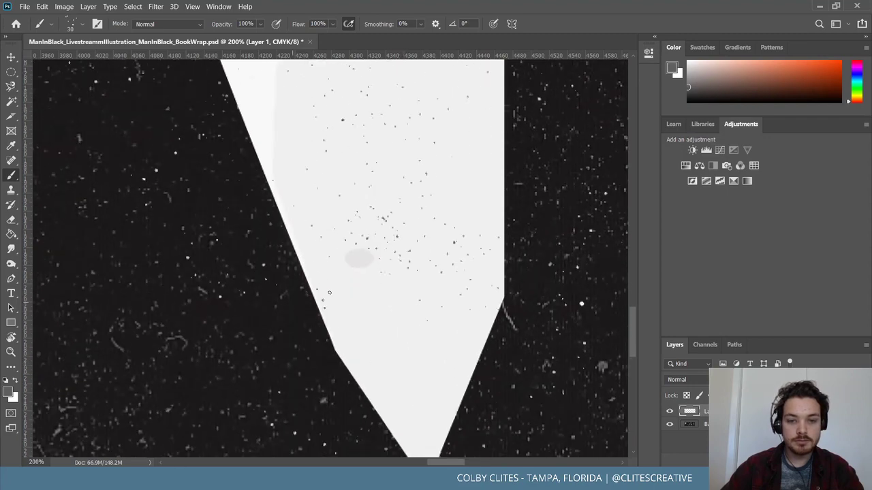
scroll(425, 349, "down", 4)
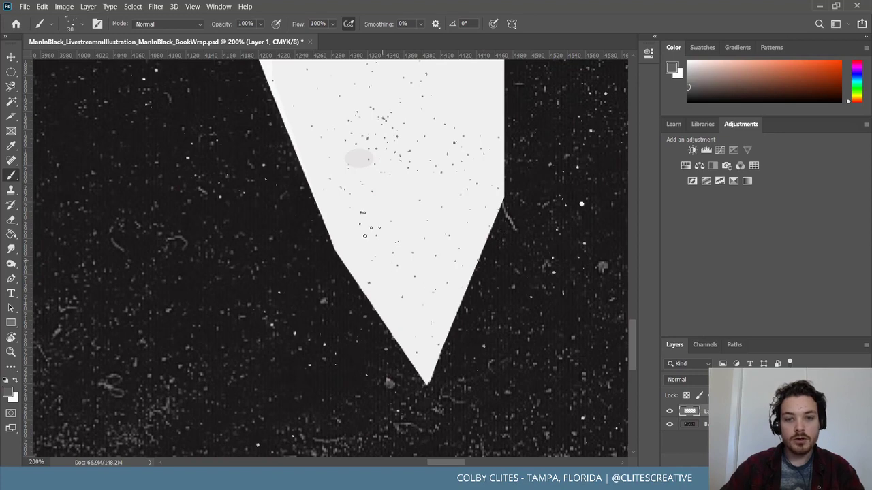
scroll(325, 258, "up", 2)
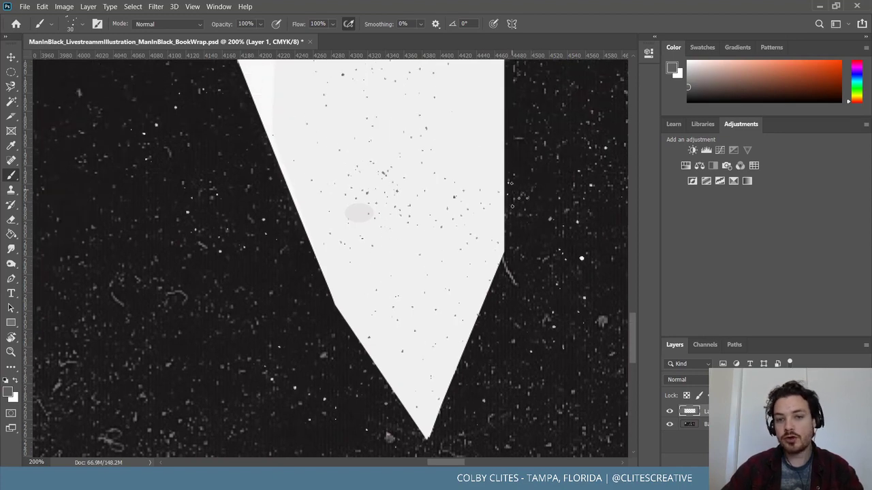
scroll(472, 429, "down", 2)
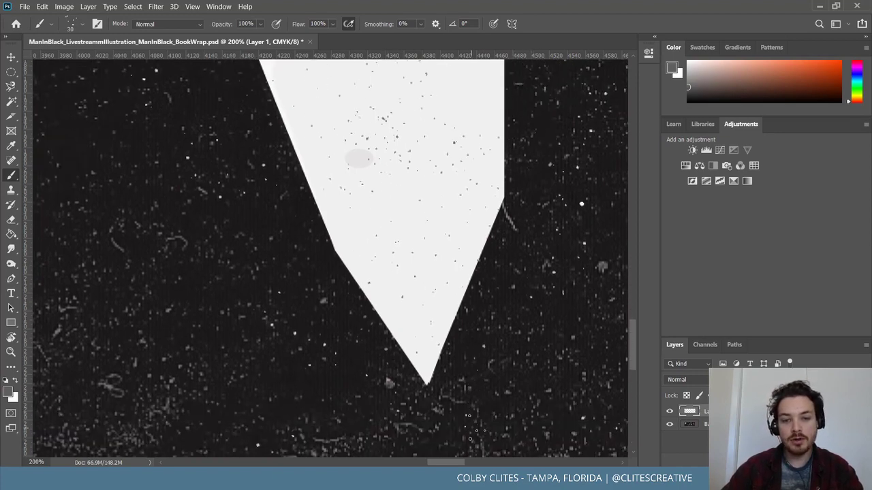
Dab a few more grey speckles on the lower shirt near its right-hand edge, then set the brush size to 25
scroll(477, 408, "up", 2)
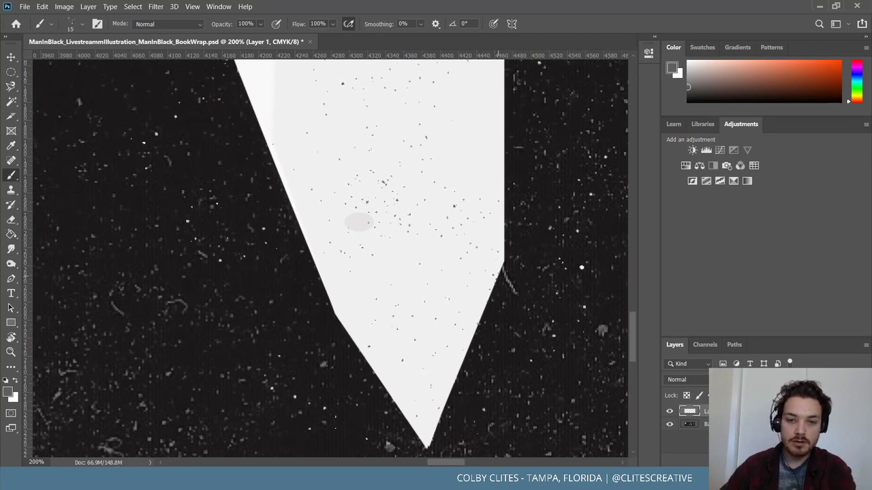
key("bracketright")
key("bracketright")
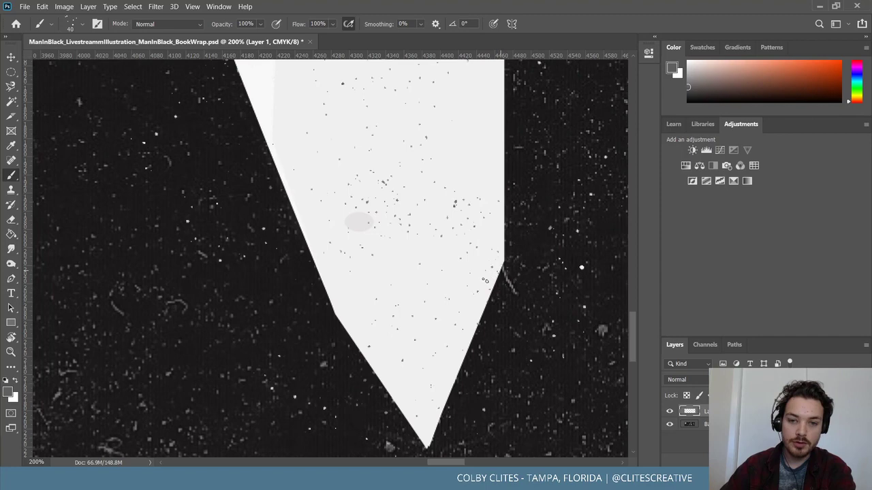
key("bracketleft")
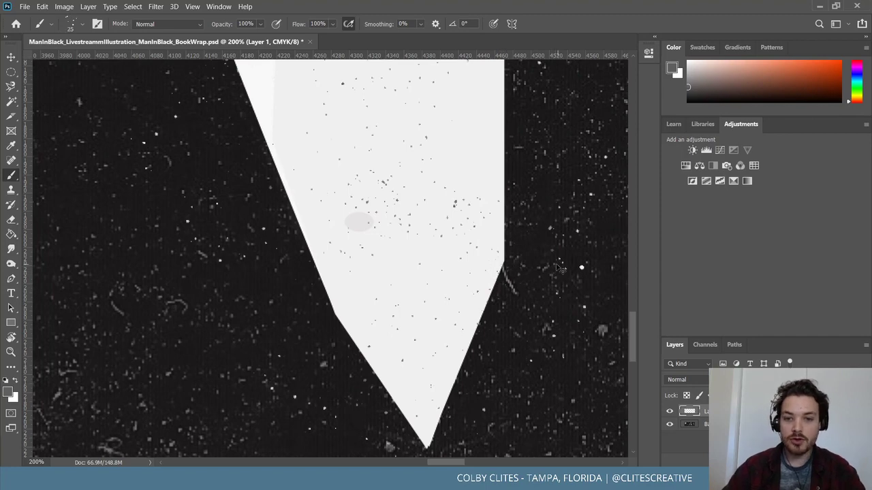
Try Kyle's Concept Brushes - Scratch Blend at size 50 on the lower right-hand shirt edge and undo the stroke
left_click(82, 25)
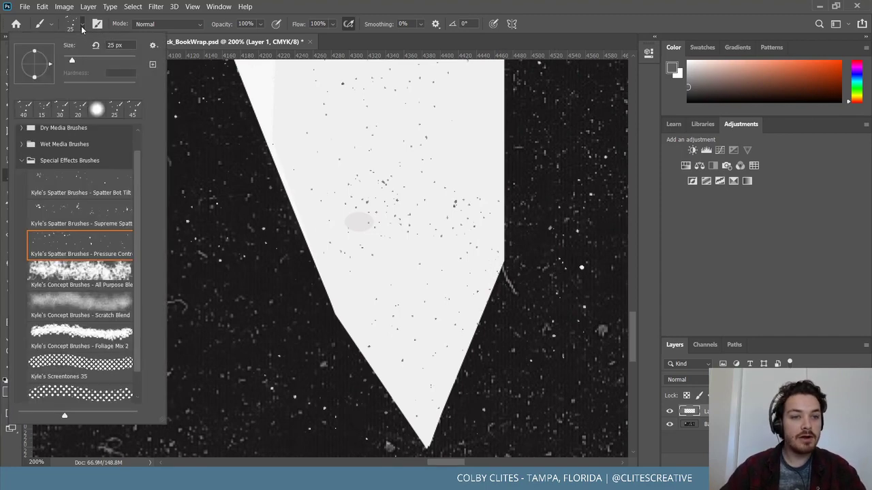
scroll(91, 295, "down", 2)
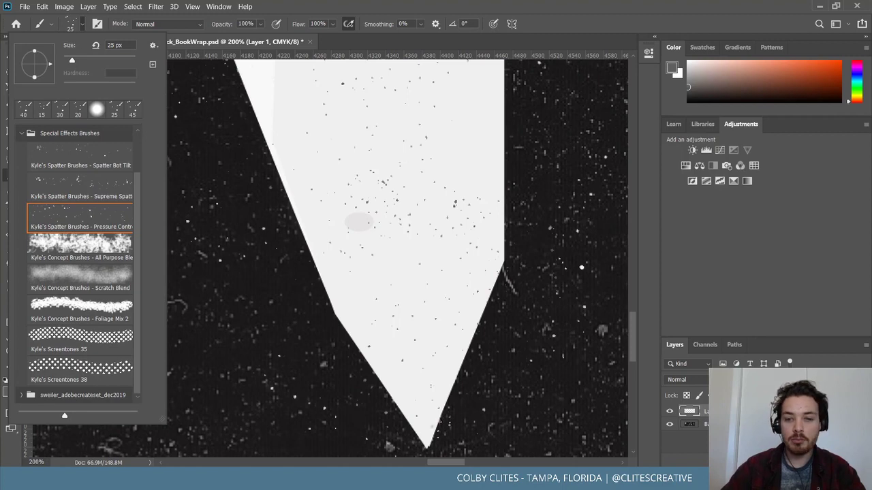
left_click(91, 279)
key("bracketleft")
key("bracketleft")
key("bracketleft")
key("bracketleft")
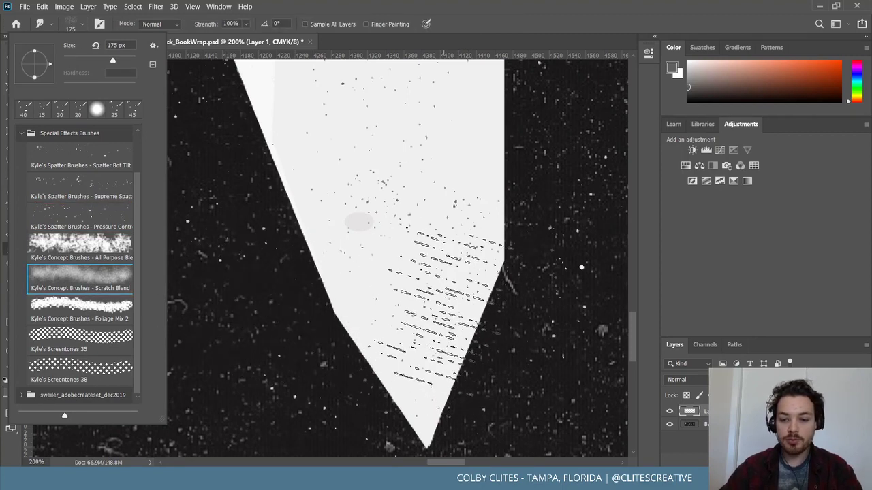
key("Escape")
key("bracketleft")
key("bracketleft")
key("bracketleft")
key("bracketleft")
mouse_move(470, 286)
left_mouse_down()
mouse_move(463, 333)
mouse_move(477, 307)
mouse_move(457, 314)
mouse_move(442, 303)
mouse_move(412, 308)
mouse_move(405, 337)
mouse_move(381, 337)
mouse_move(429, 368)
mouse_move(446, 354)
left_mouse_up()
key("ctrl+z")
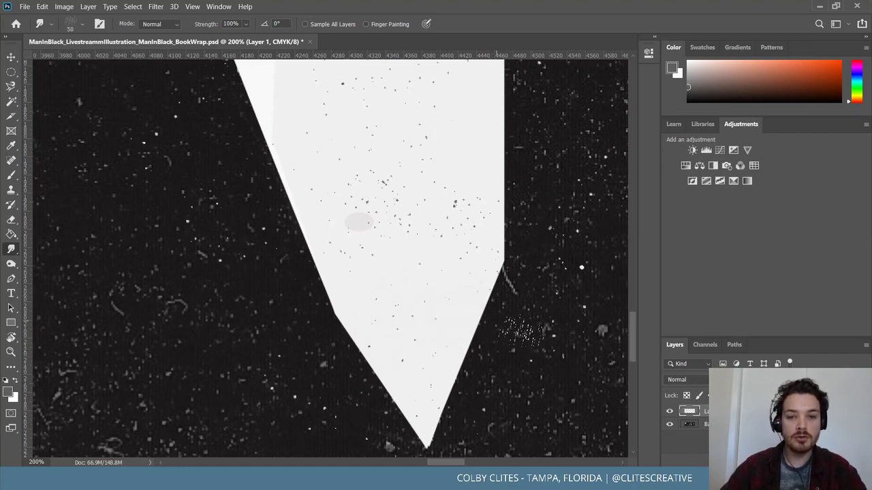
Try Kyle's Concept Brushes - All Purpose Blend at size 174 across the lower right-hand shirt edge and undo the strokes
left_click(51, 24)
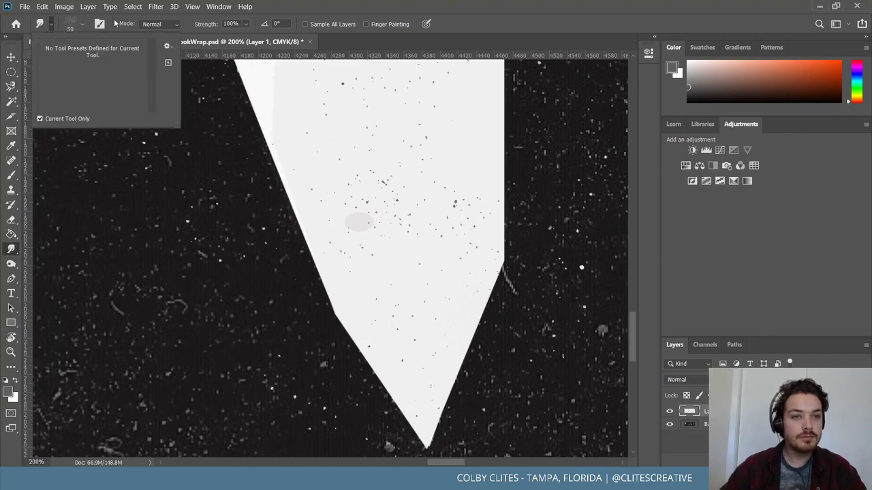
left_click(83, 26)
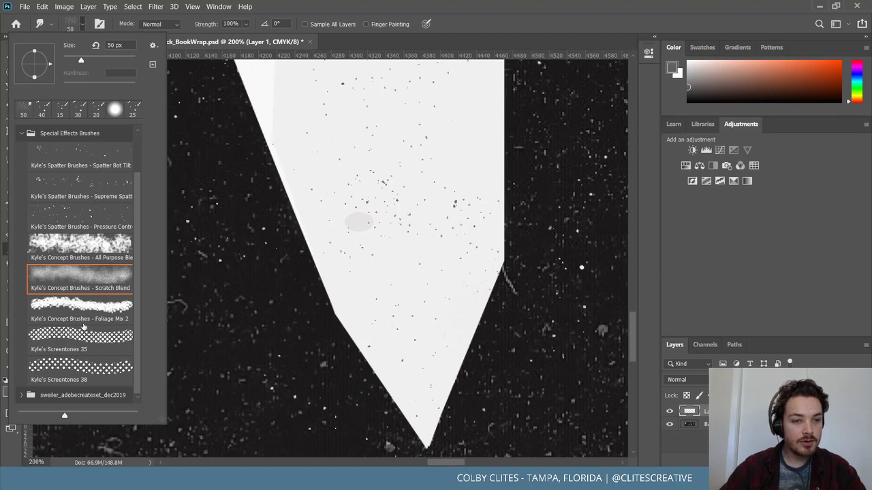
scroll(78, 323, "up", 1)
left_click(88, 267)
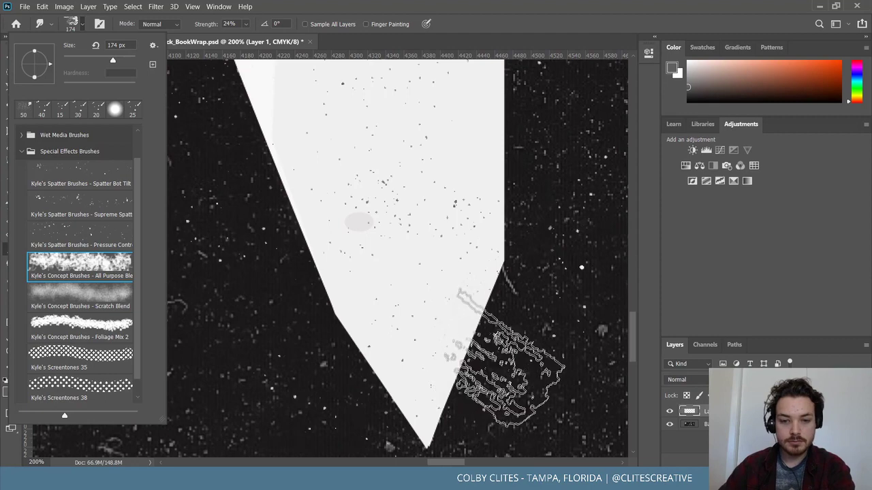
left_click(476, 341)
mouse_move(480, 323)
left_mouse_down()
mouse_move(428, 350)
mouse_move(419, 321)
mouse_move(642, 292)
left_mouse_up()
key("ctrl+z")
key("ctrl+z")
key("ctrl+z")
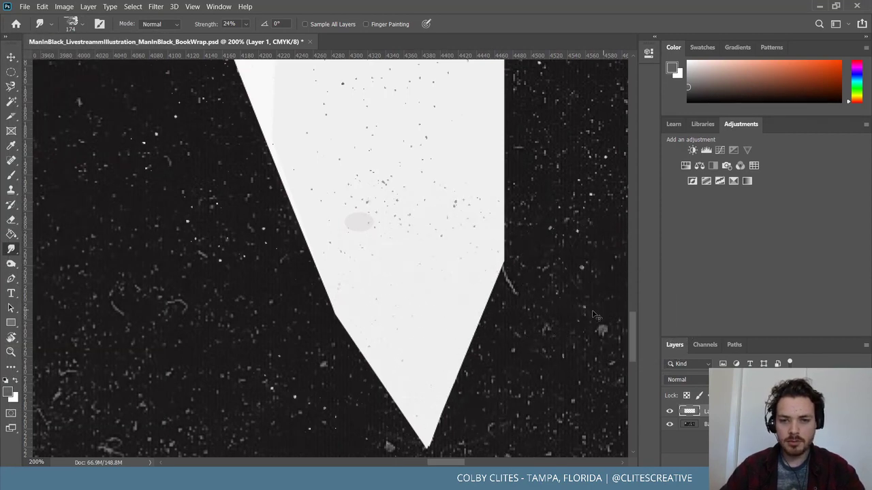
Try Kyle's Concept Brushes - Foliage Mix 2 at size 306 on the lower shirt and undo the mark
left_click(54, 26)
left_click(68, 26)
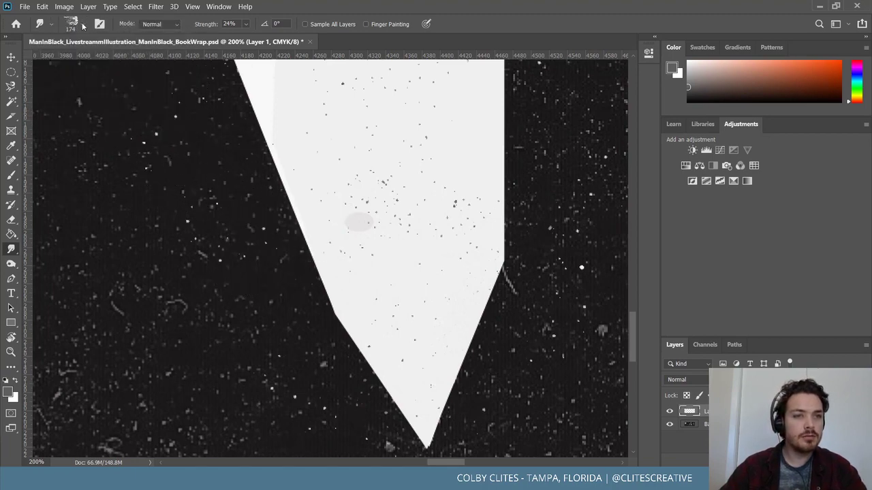
left_click(82, 27)
scroll(81, 327, "down", 1)
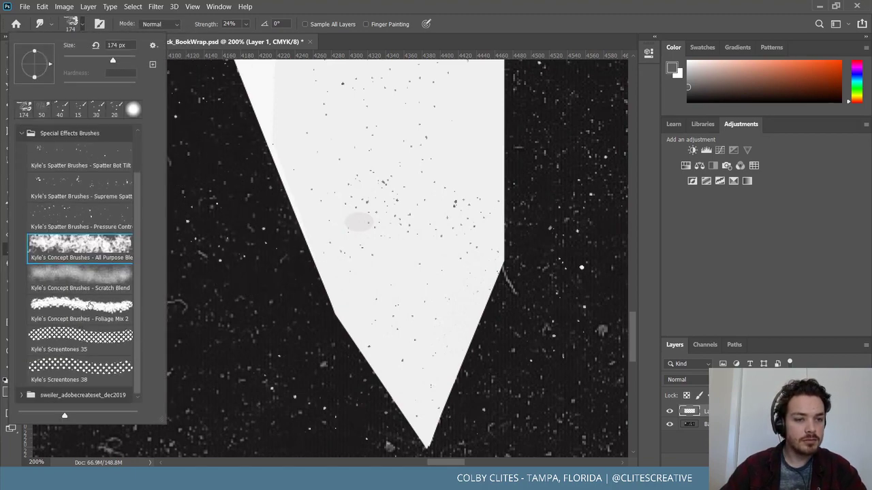
left_click(87, 307)
left_click(399, 293)
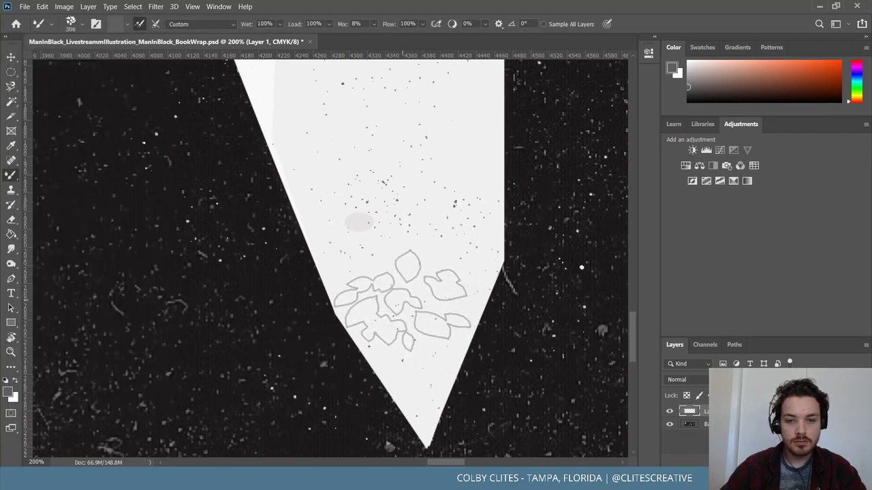
left_click(400, 300)
key("ctrl+z")
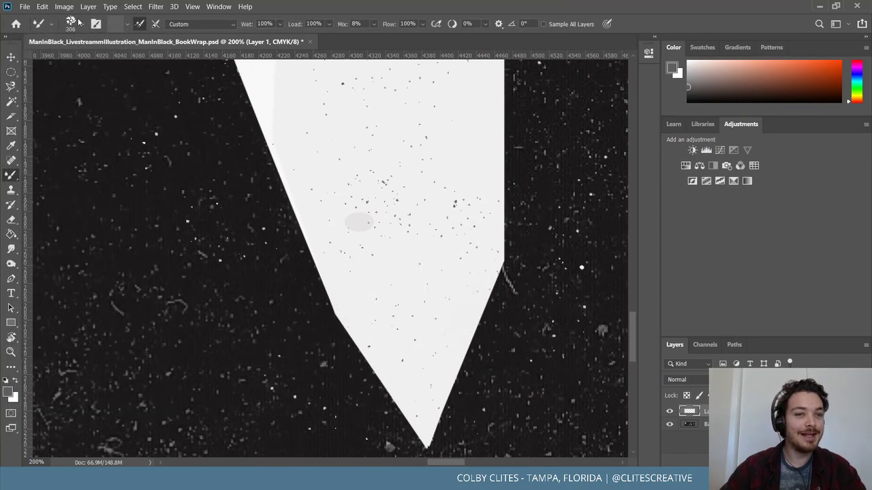
Try Kyle's Spatter Brushes - Spatter Bot Tilt at size 284 over the lower shirt and undo the splatter
left_click(82, 24)
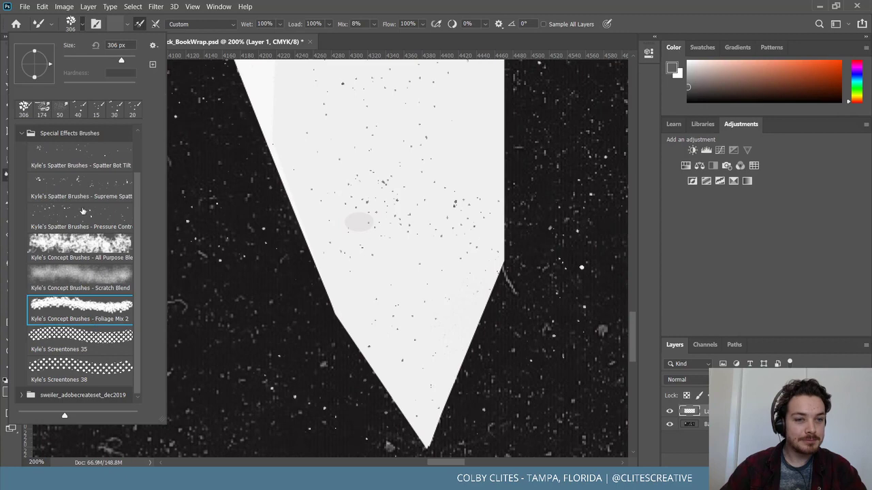
left_click(81, 160)
left_click(487, 387)
left_click(433, 338)
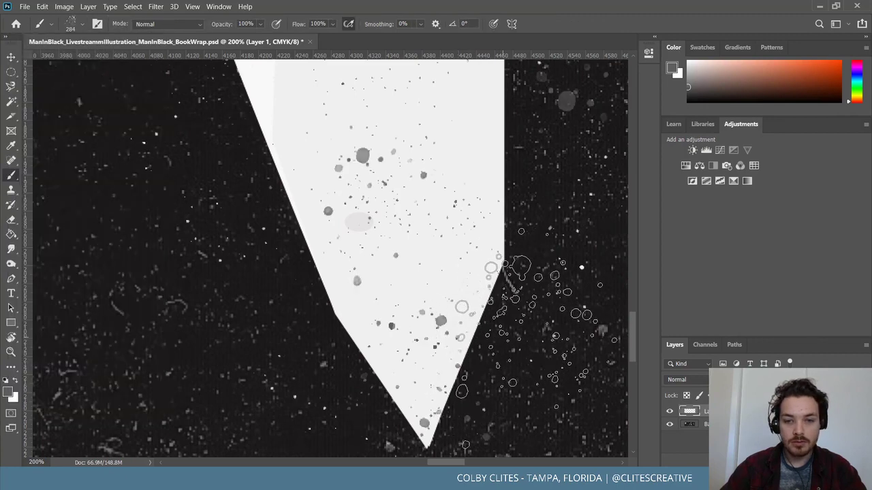
left_click(511, 286)
left_click(474, 256)
Switch back to the Kyle's Spatter Brushes - Pressure Control brush and reduce its size to 15
left_click(82, 24)
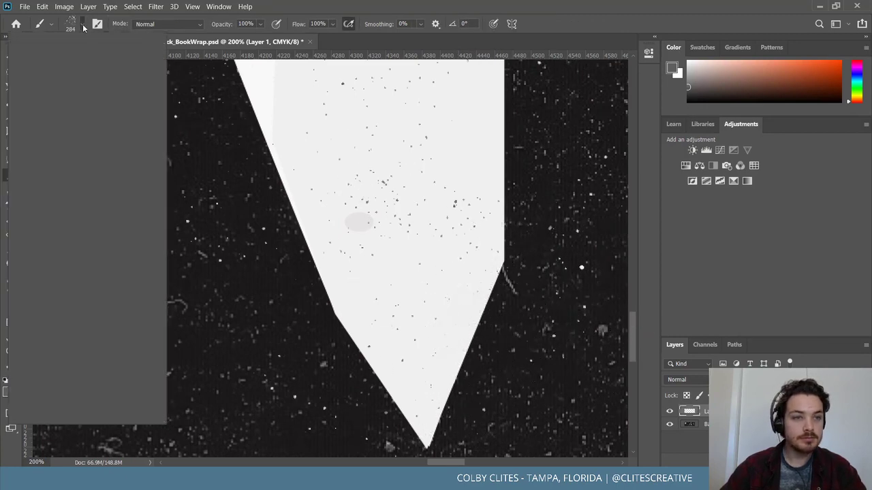
left_click(76, 191)
left_click(75, 225)
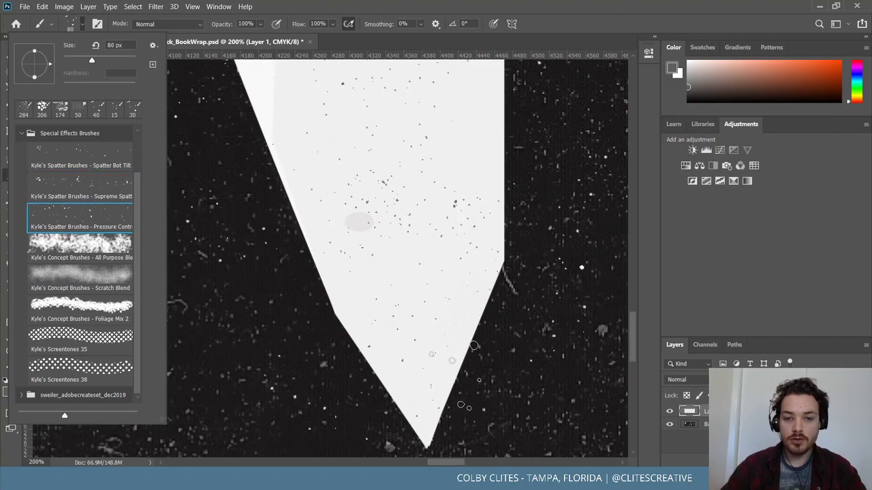
left_click(466, 344)
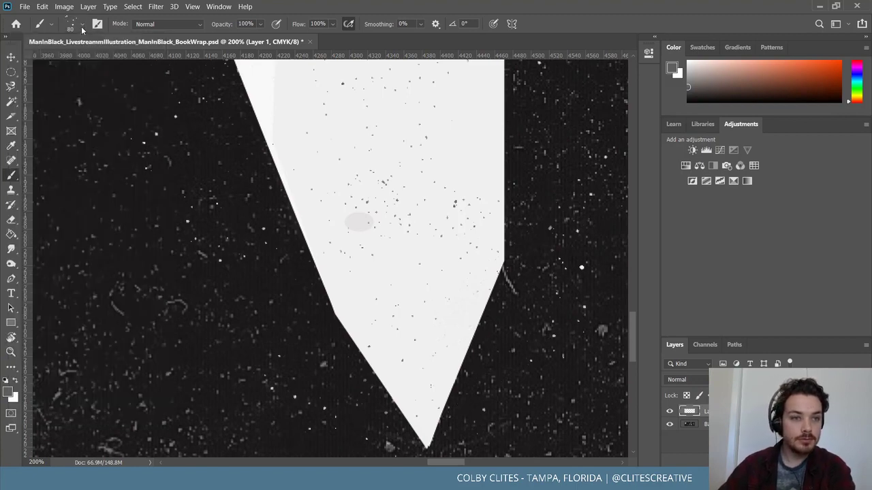
key("[")
key("bracketleft")
key("bracketleft")
key("bracketleft")
key("bracketleft")
key("bracketleft")
key("bracketleft")
key("bracketleft")
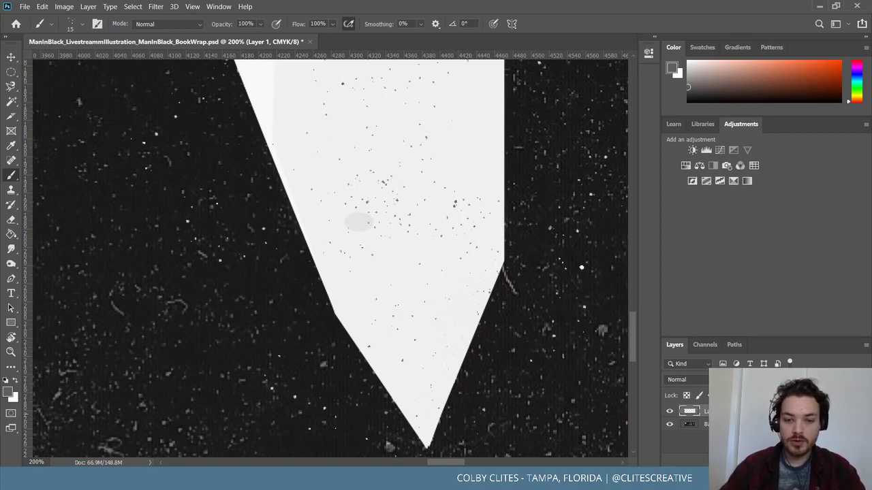
Sample the near-black background colour for dark speckles on the lower shirt and enlarge the spatter brush to size 30
left_click(510, 331, "alt")
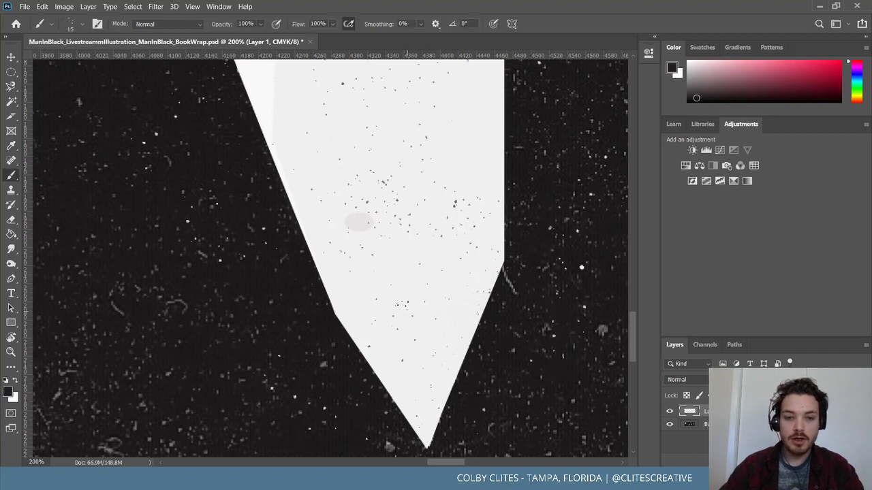
scroll(330, 259, "up", 5)
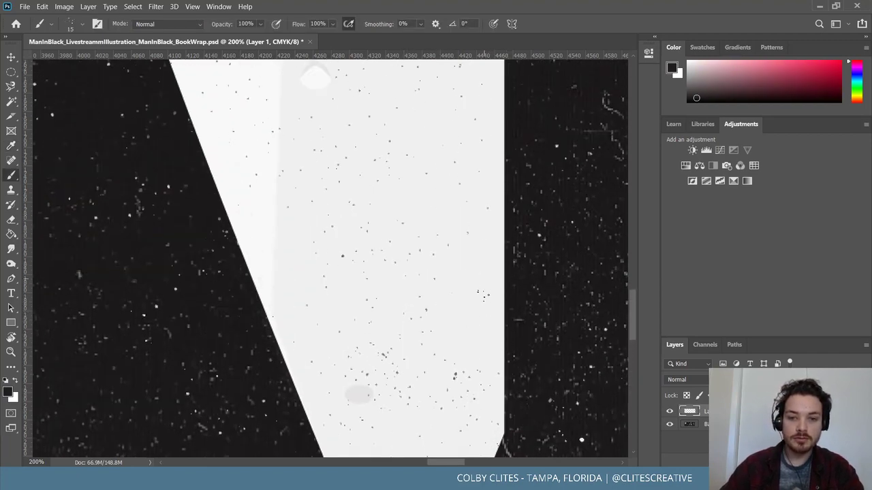
key("bracketright")
key("bracketright")
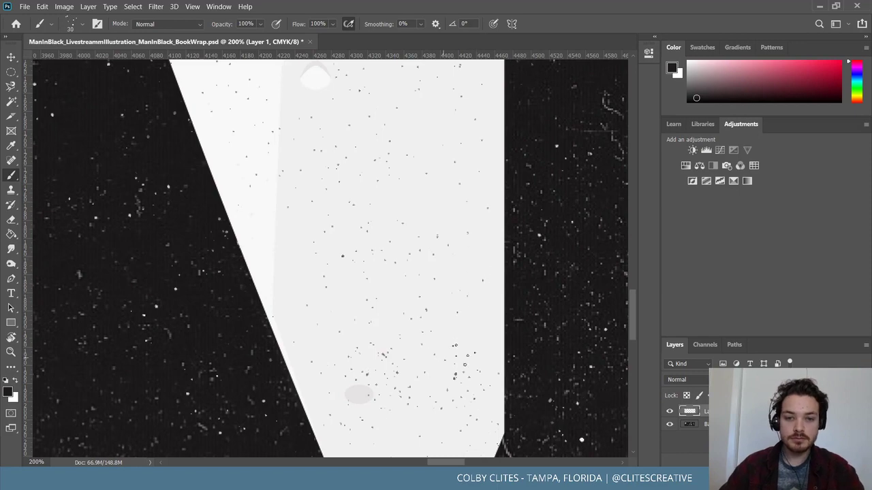
Dab sparse dark speckles up the shirt, below the neckline and onto the right-hand collar point
scroll(286, 259, "up", 4)
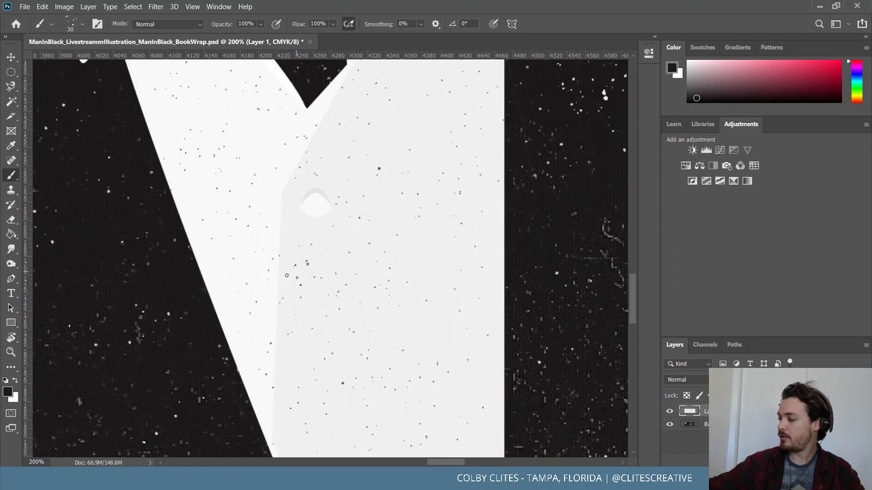
scroll(315, 308, "up", 5)
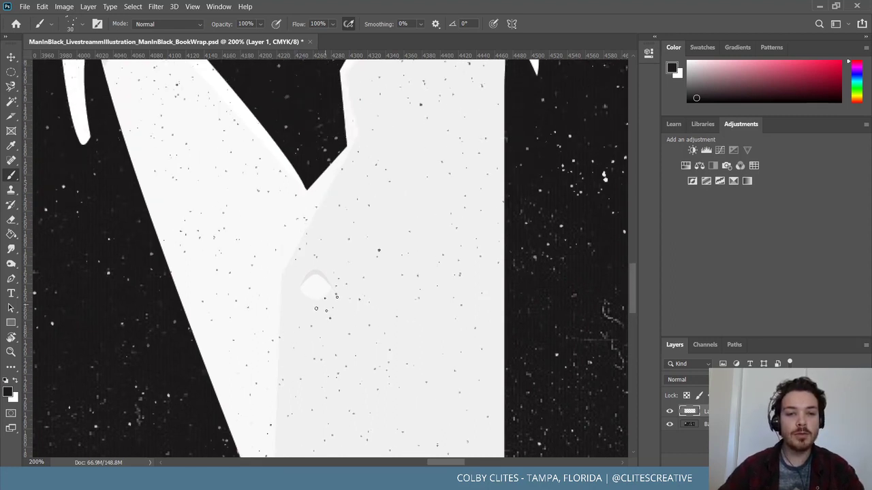
scroll(334, 235, "up", 5)
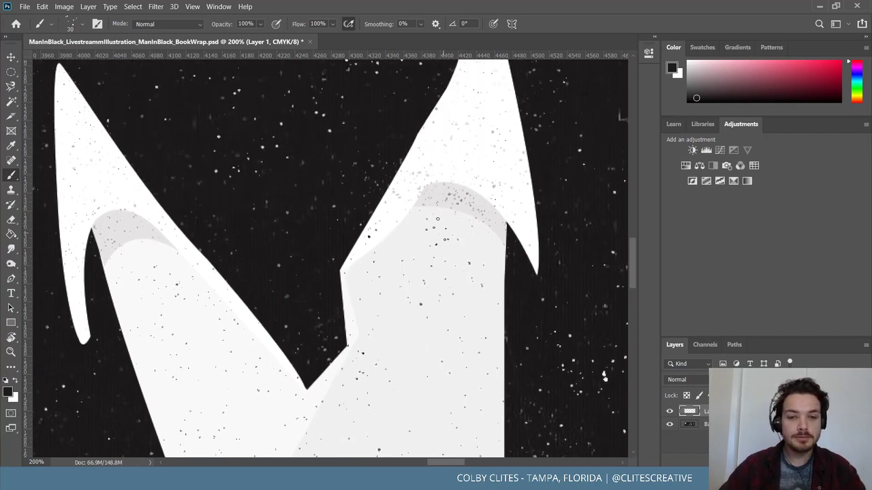
scroll(436, 177, "up", 3)
scroll(469, 177, "up", 3)
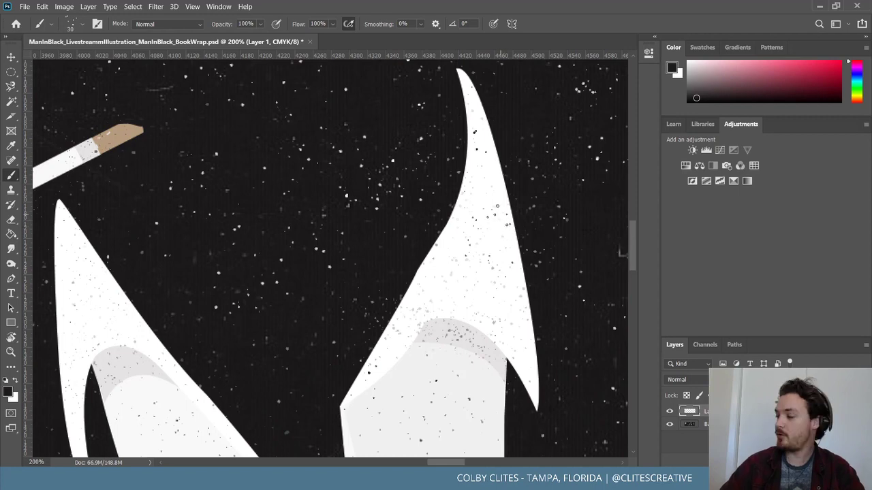
Add a few dark speckles to the left-hand collar and the shadow beneath it
scroll(497, 228, "down", 4)
scroll(330, 255, "right", 2)
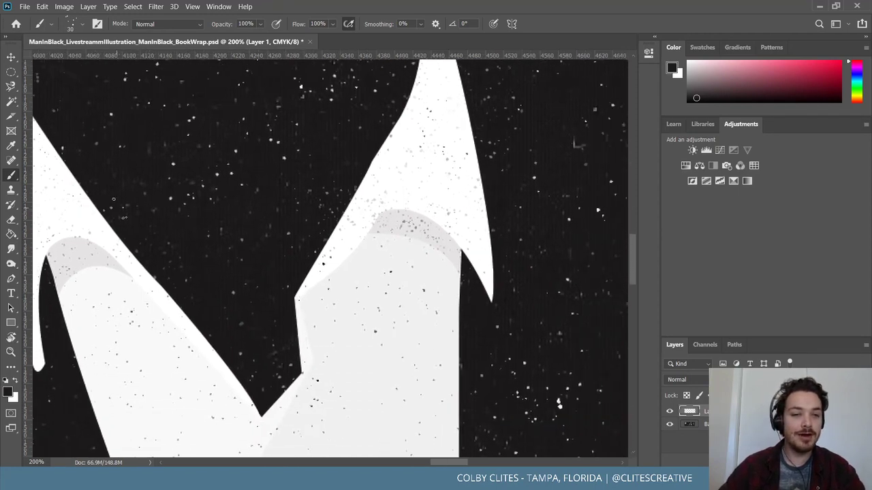
scroll(330, 256, "left", 5)
scroll(157, 214, "down", 2)
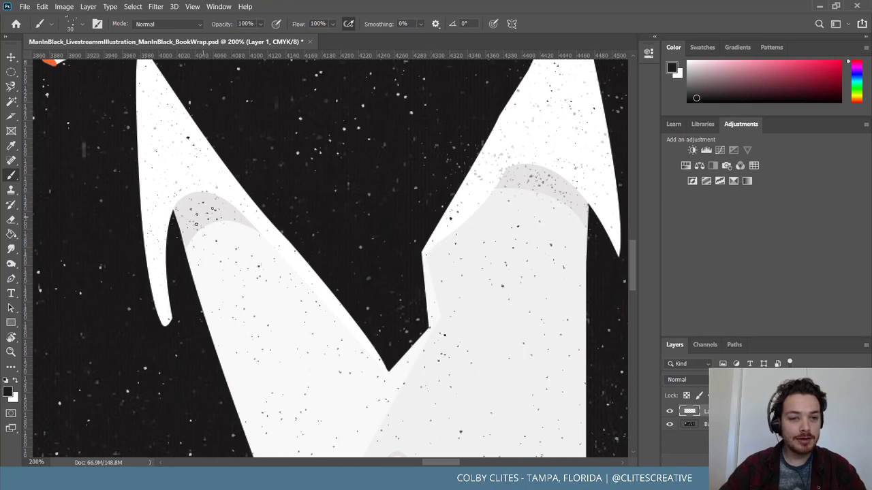
Dab dark speckles down the left-hand shirt panel and beside the upper button, then review the shirt at 66.67% magnification
scroll(196, 216, "down", 6)
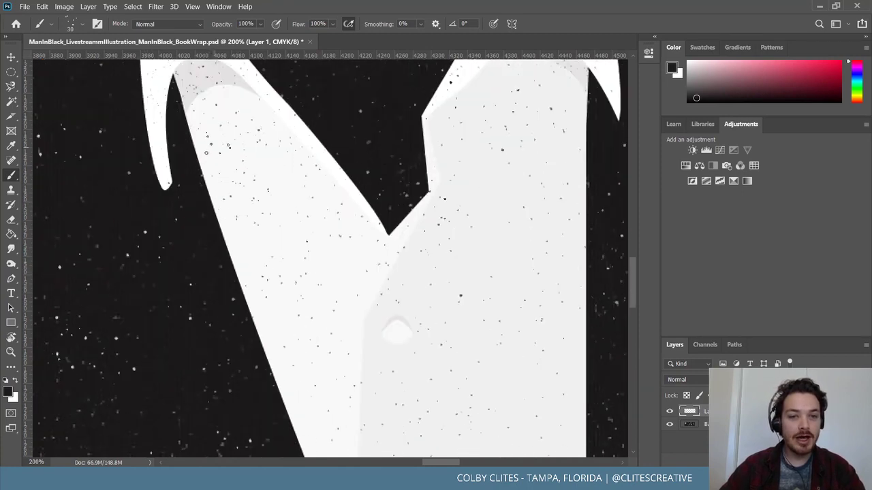
scroll(207, 152, "down", 6)
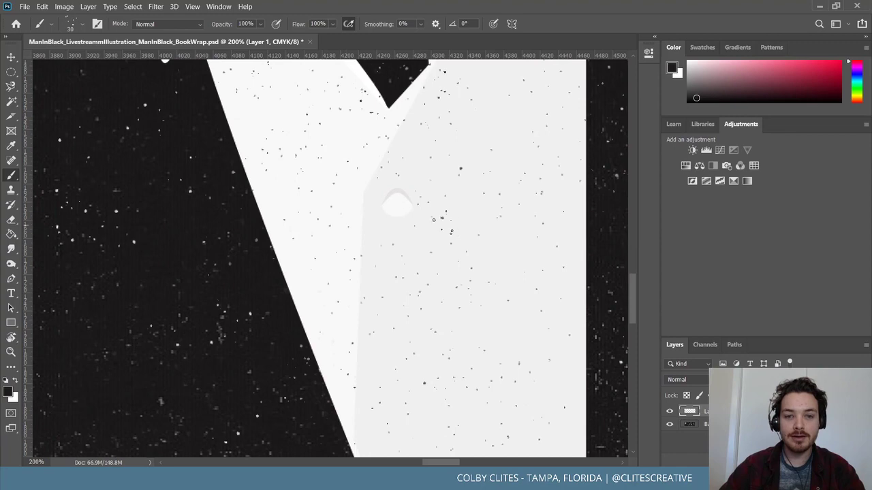
scroll(449, 235, "left", 1)
scroll(445, 237, "down", 3)
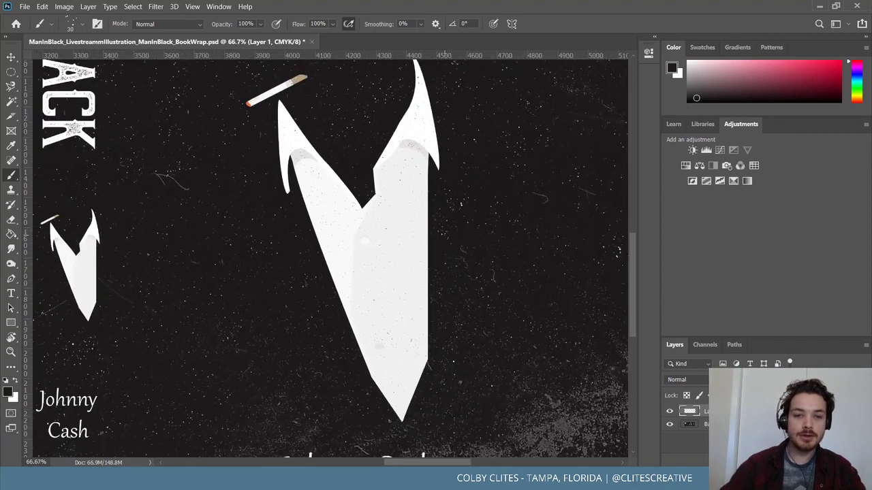
Sample a grey from the lower right-hand grunge texture and brush dense speckles along the shirt's right-hand edge
key("i")
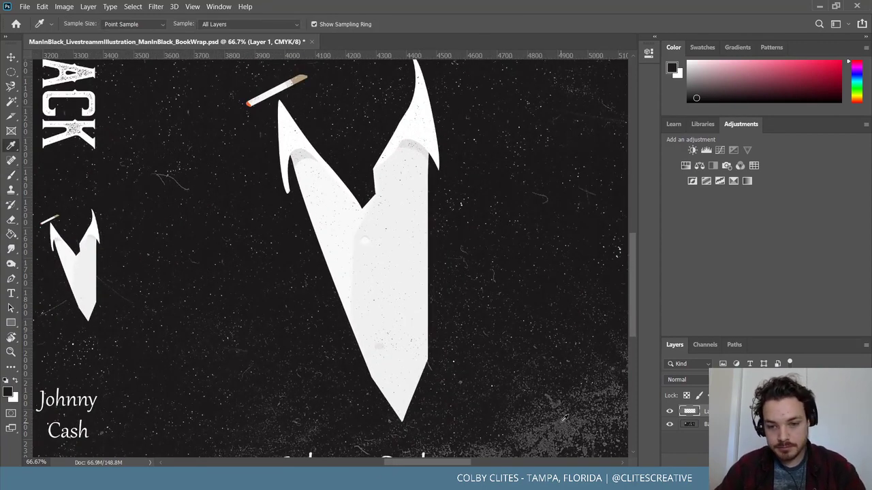
left_click(564, 419)
key("b")
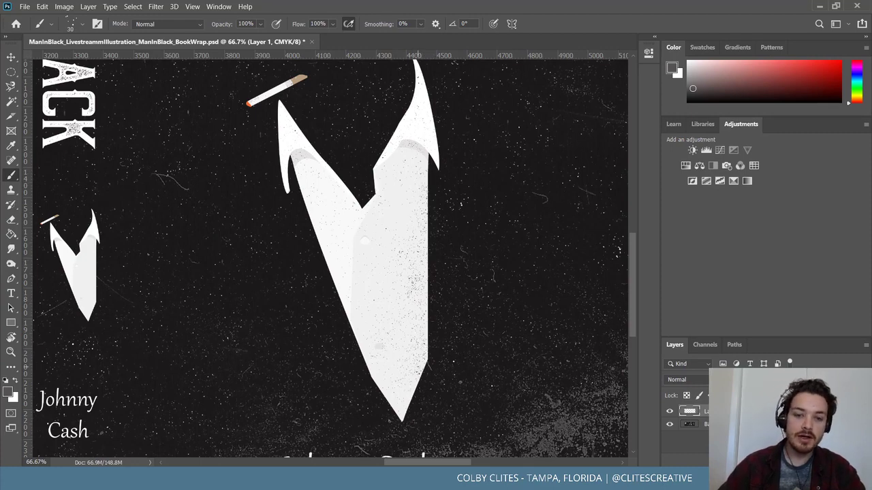
Brush dark grey speckles over the shadow beneath the right-hand collar
scroll(325, 259, "up", 3)
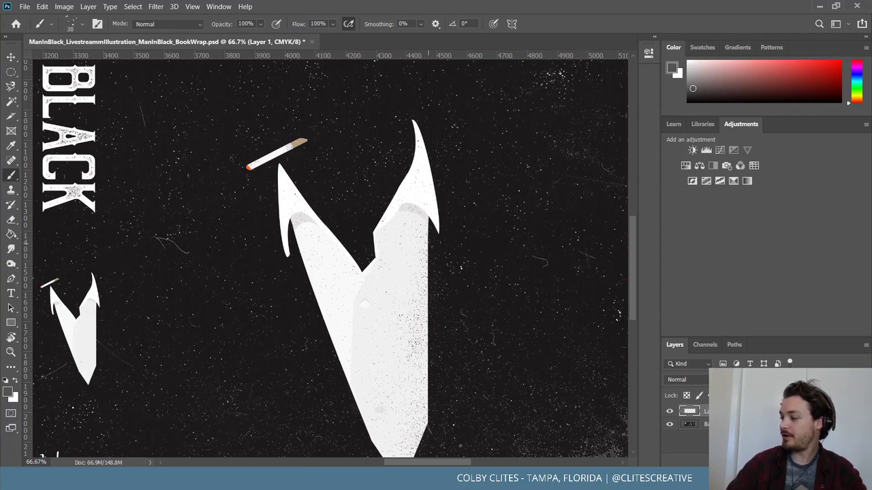
scroll(409, 242, "up", 2)
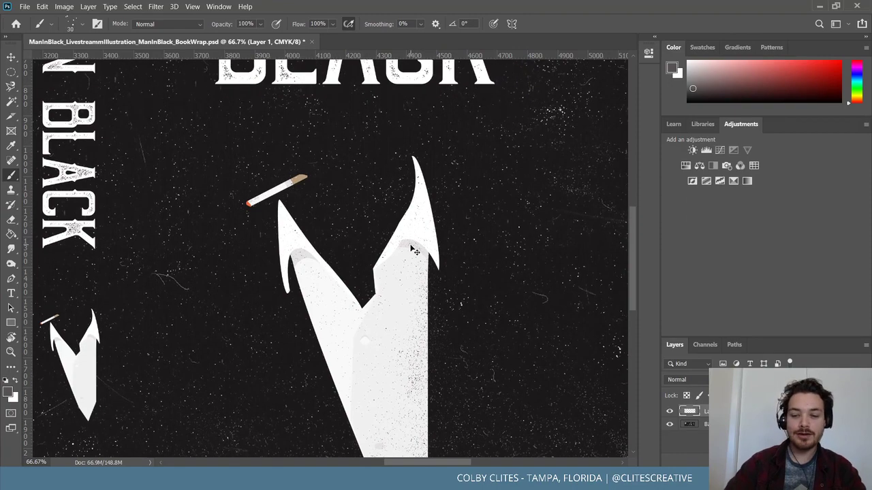
scroll(412, 249, "up", 4)
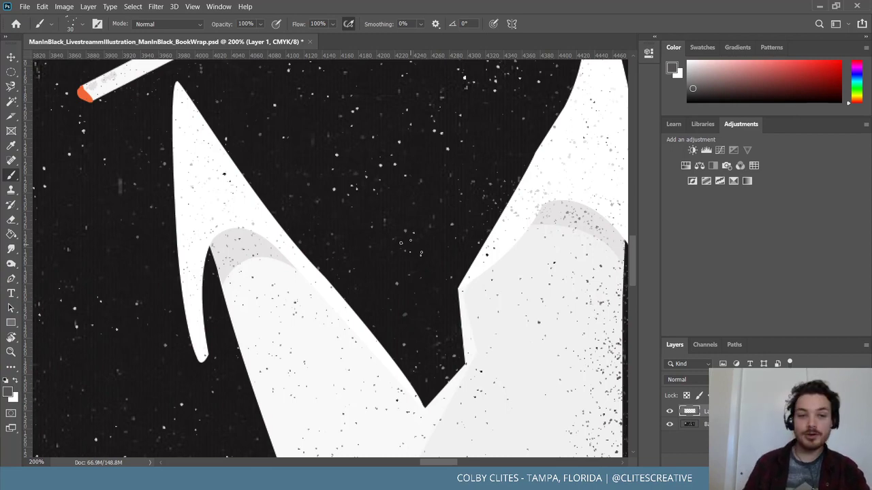
scroll(405, 245, "up", 1)
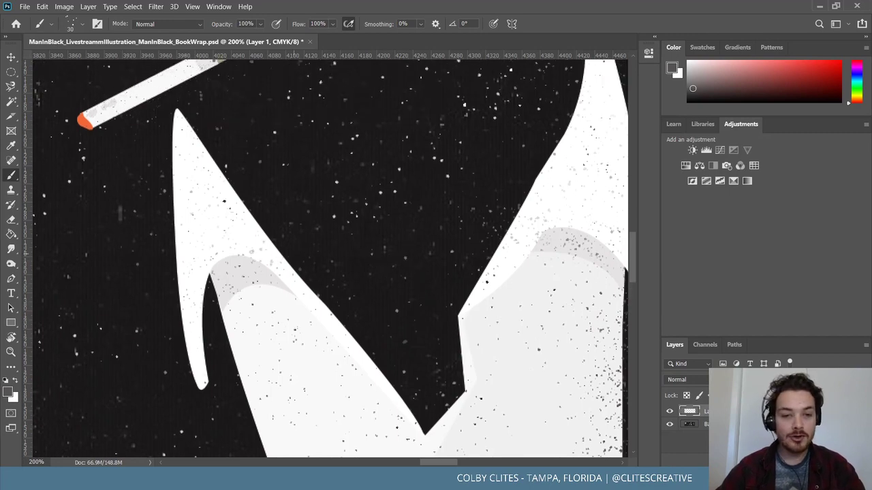
scroll(279, 262, "right", 5)
scroll(494, 303, "down", 3)
scroll(495, 303, "right", 2)
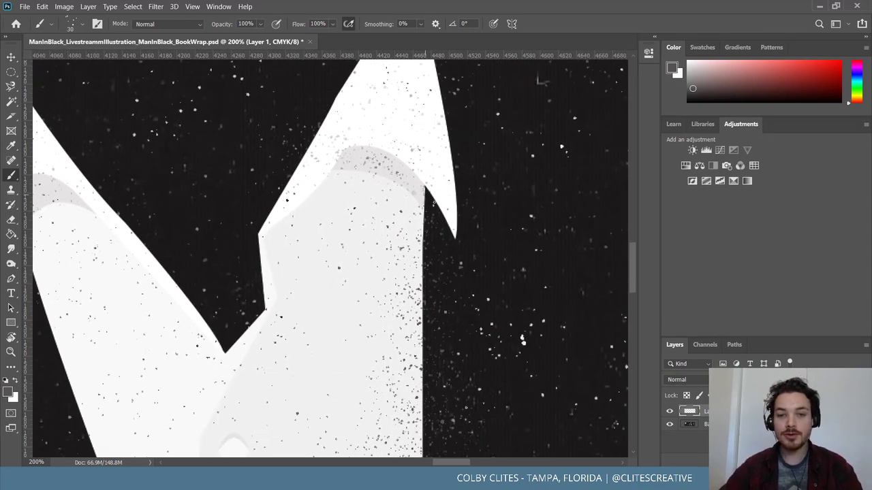
left_click_drag(387, 174, 367, 156)
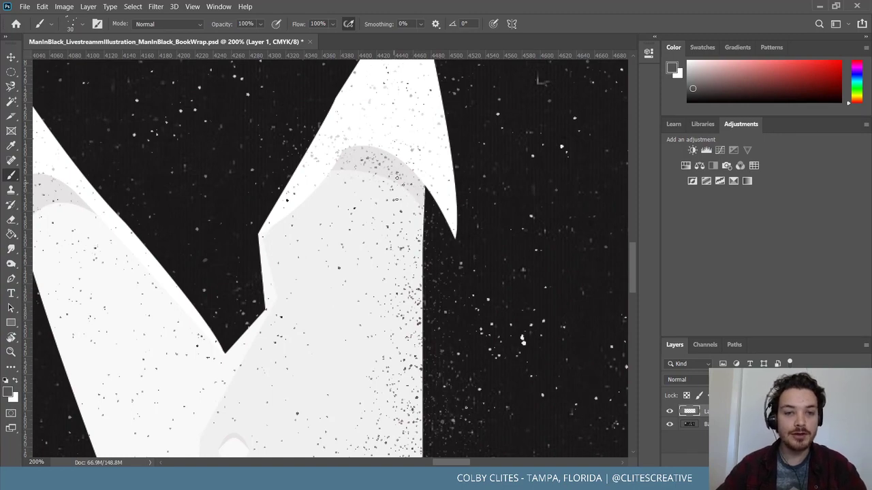
Brush dark grey speckles up the right-hand collar point and along its outer edge
scroll(523, 341, "up", 4)
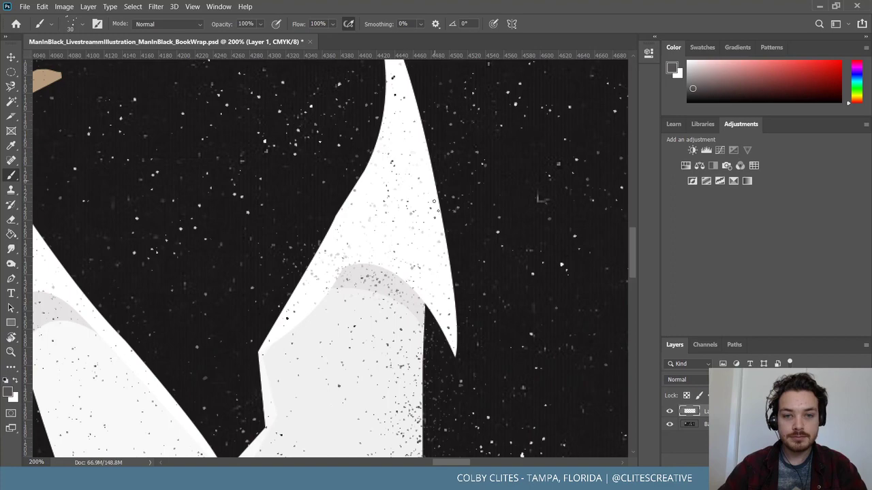
scroll(447, 310, "up", 2)
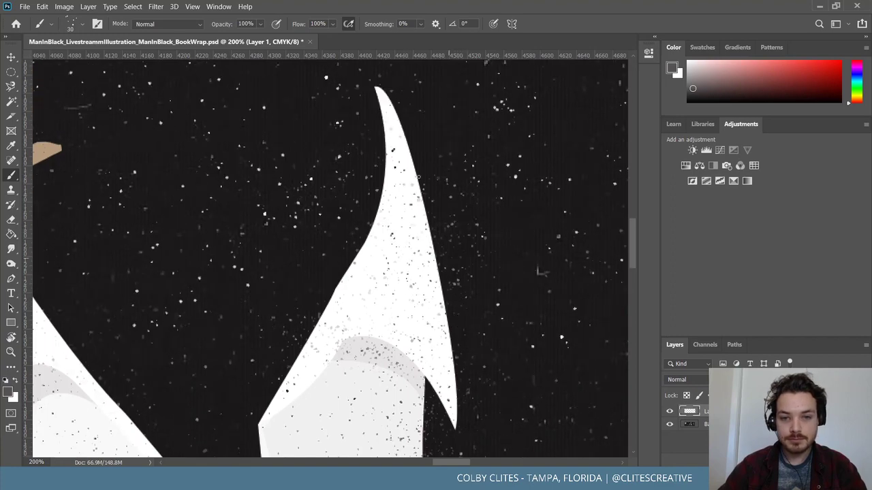
scroll(475, 197, "down", 5)
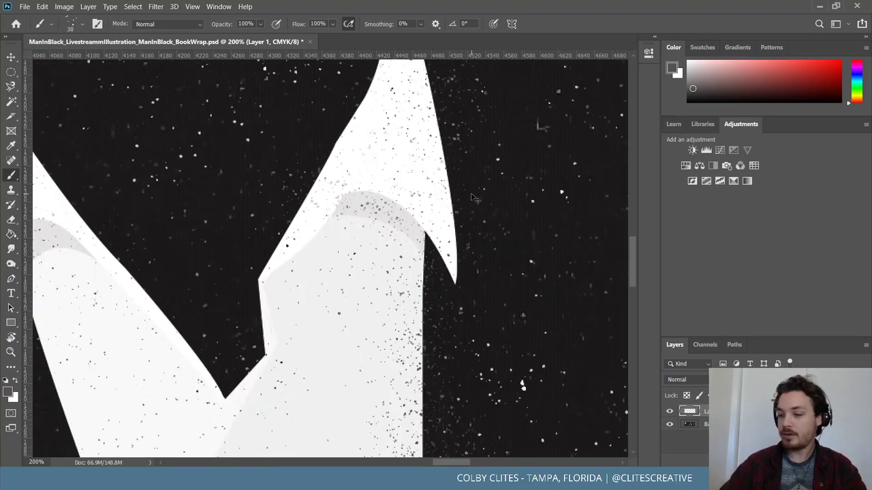
Examine the speckle distribution across the whole shirt at 66.67% magnification and along its right-hand edge at 200%
key("ctrl+minus")
key("ctrl+minus")
scroll(475, 197, "up", 1)
scroll(475, 198, "down", 3)
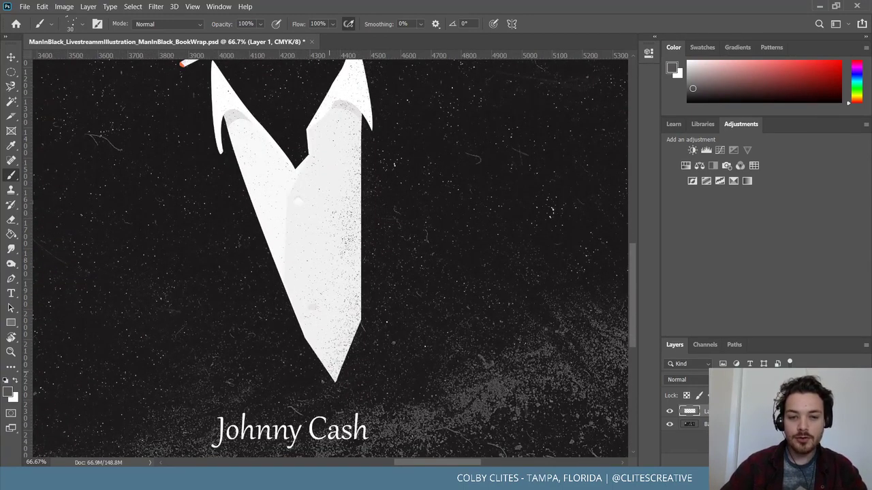
scroll(331, 258, "up", 2)
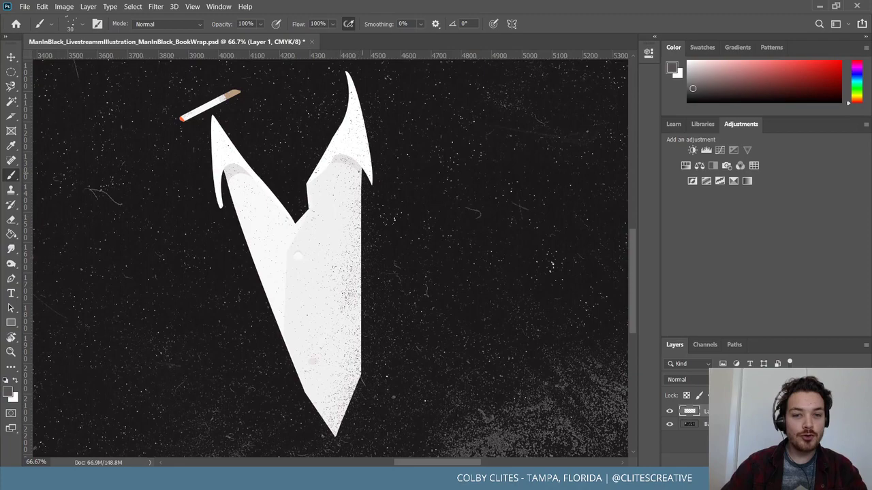
scroll(362, 234, "up", 4)
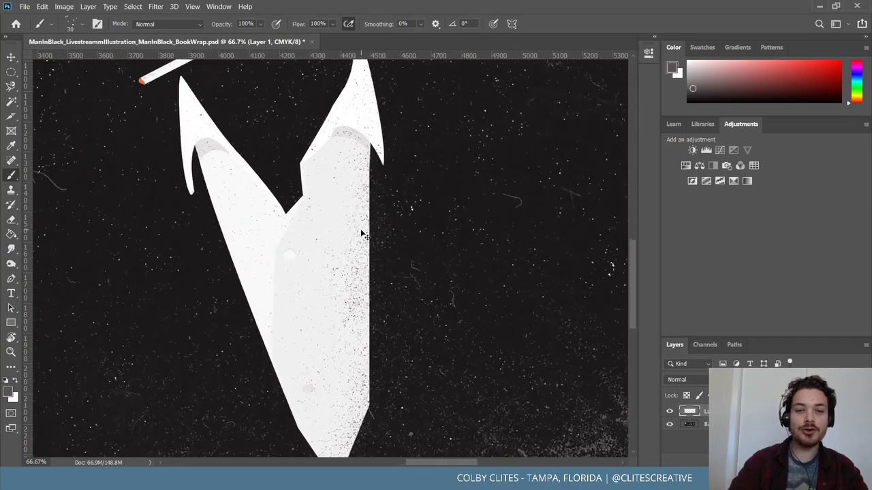
scroll(442, 254, "up", 2)
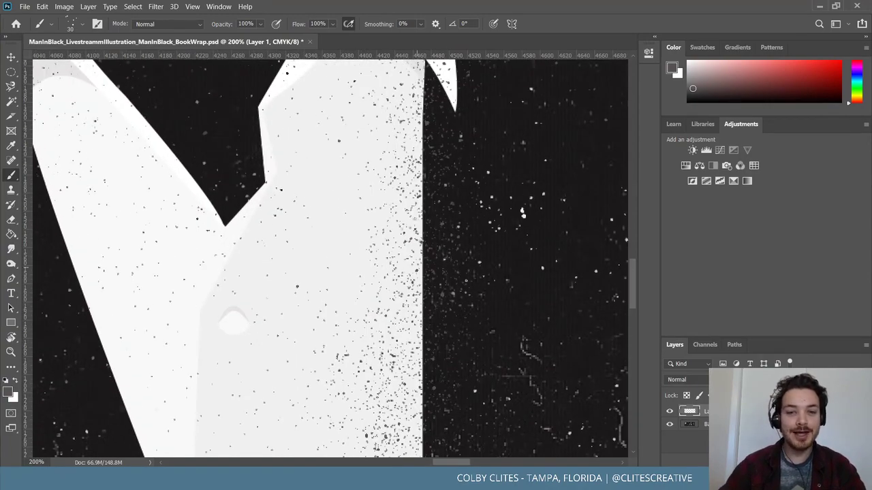
left_click_drag(522, 213, 522, 131)
scroll(522, 132, "down", 8)
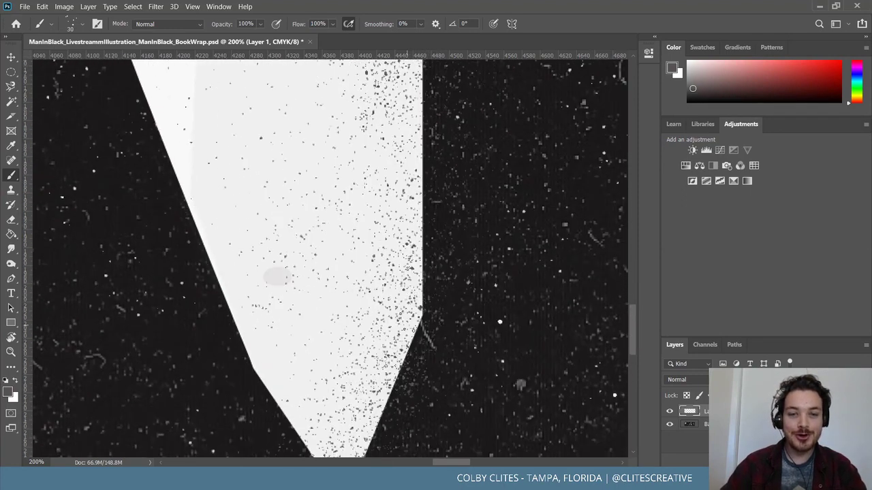
scroll(326, 258, "down", 4)
scroll(330, 297, "down", 5)
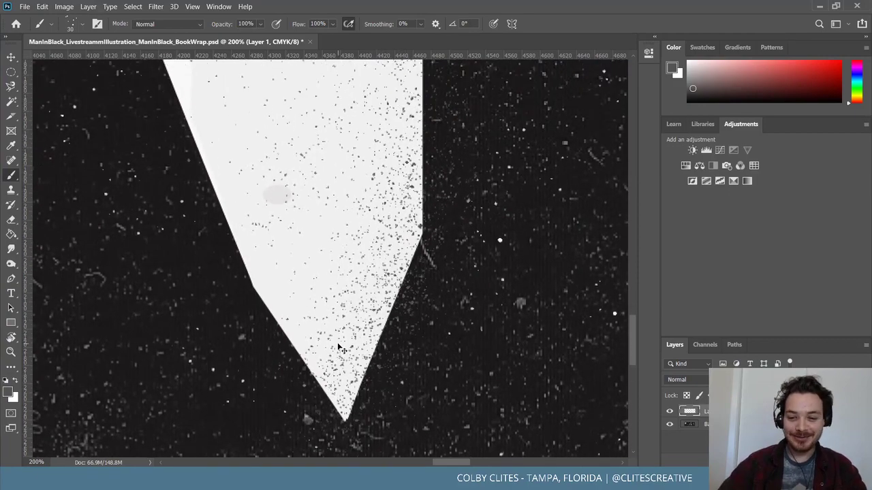
scroll(330, 258, "up", 3)
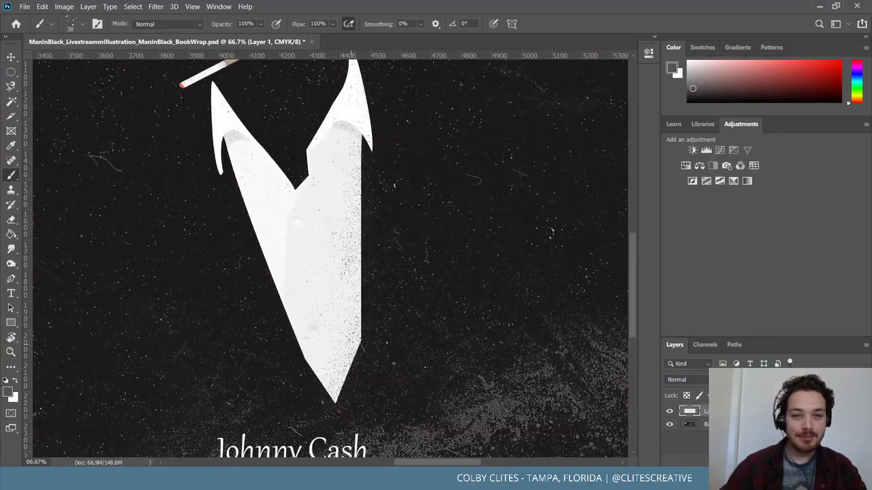
scroll(344, 344, "up", 2)
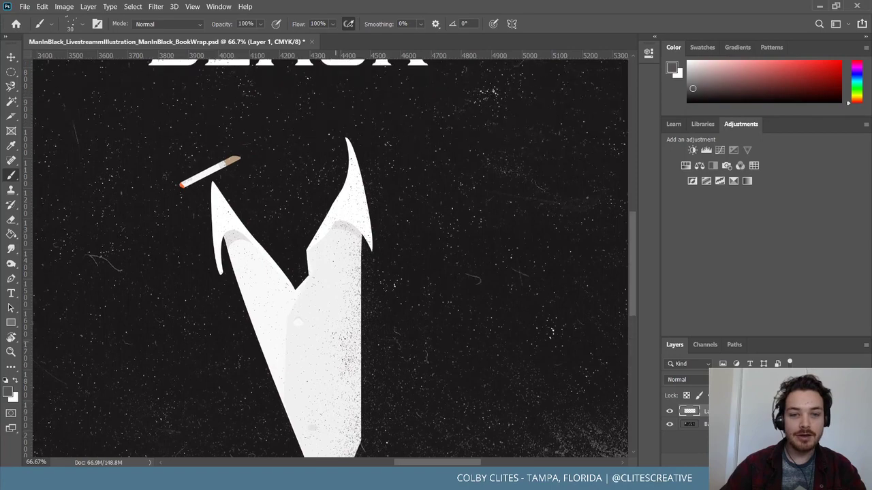
With a 20 px speckle brush, build up denser dark speckles in the shadow beneath the right-hand collar
scroll(344, 344, "up", 3)
scroll(356, 316, "up", 2)
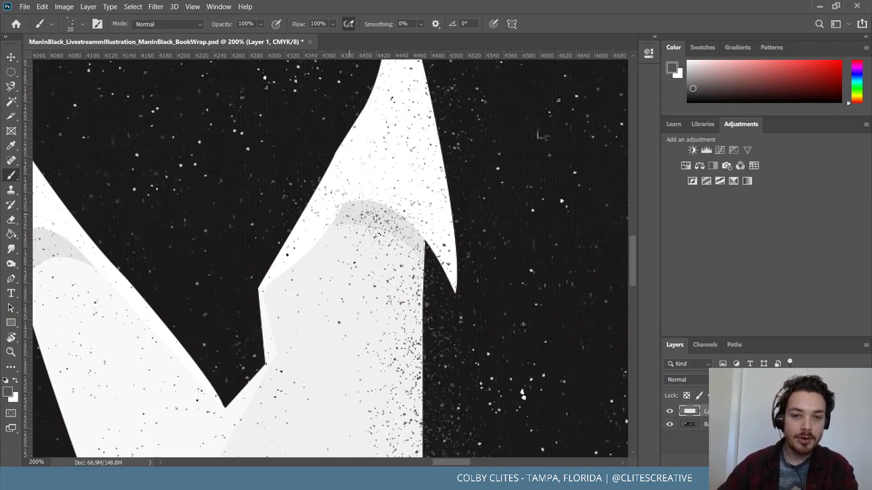
left_click(412, 242)
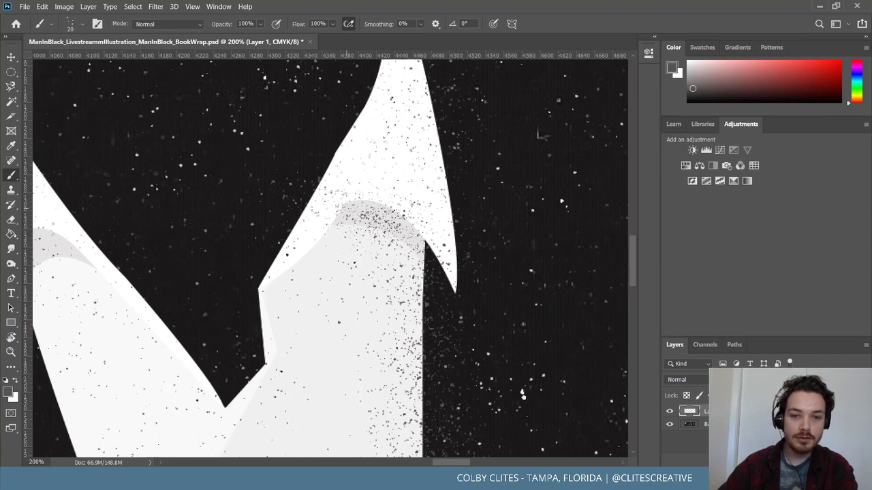
Dab dark speckles into the shadow beneath the left-hand collar with the 20 px speckle brush
scroll(382, 327, "right", 3)
scroll(244, 278, "left", 6)
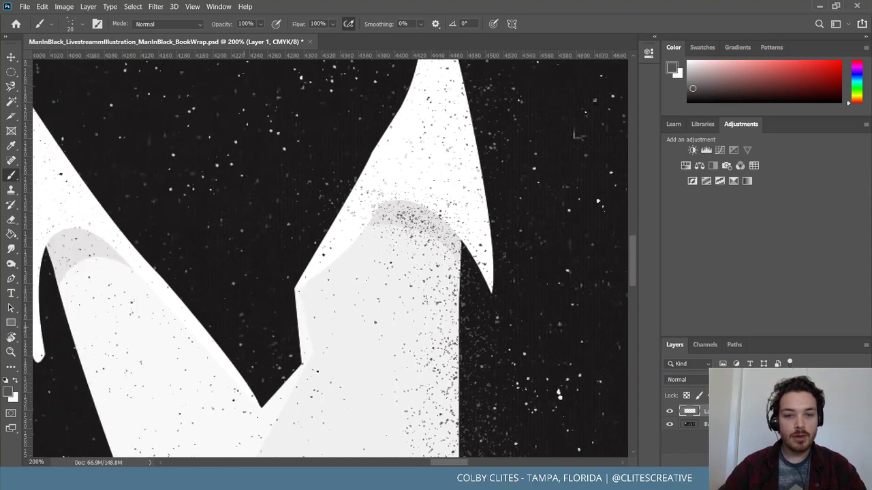
scroll(244, 279, "left", 2)
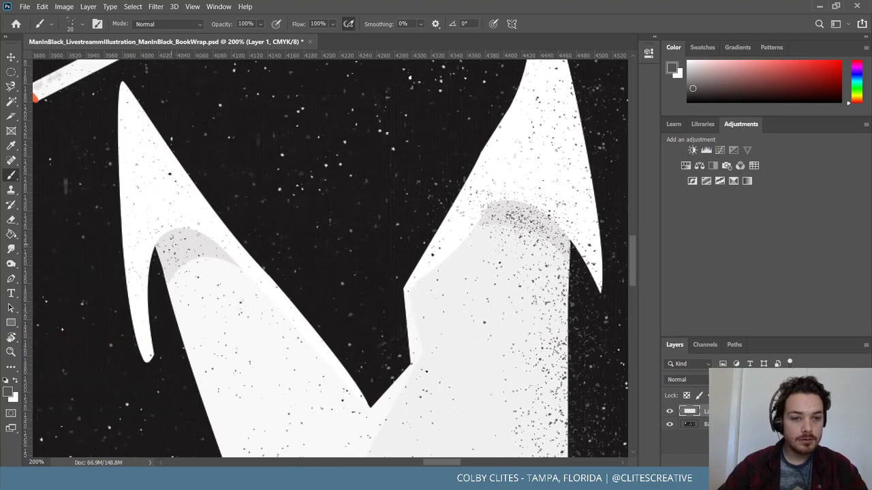
left_click(203, 265)
left_click(188, 259)
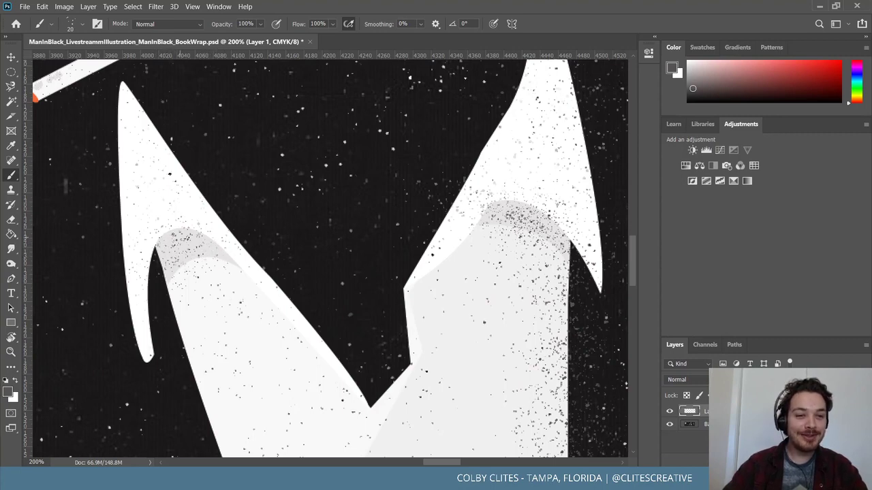
Fade the speckles across the right-hand collar using a soft 60 px Eraser at 30% flow
mouse_move(327, 259)
left_mouse_down()
mouse_move(327, 313)
mouse_move(269, 321)
mouse_move(356, 313)
mouse_move(197, 313)
mouse_move(209, 273)
left_mouse_up()
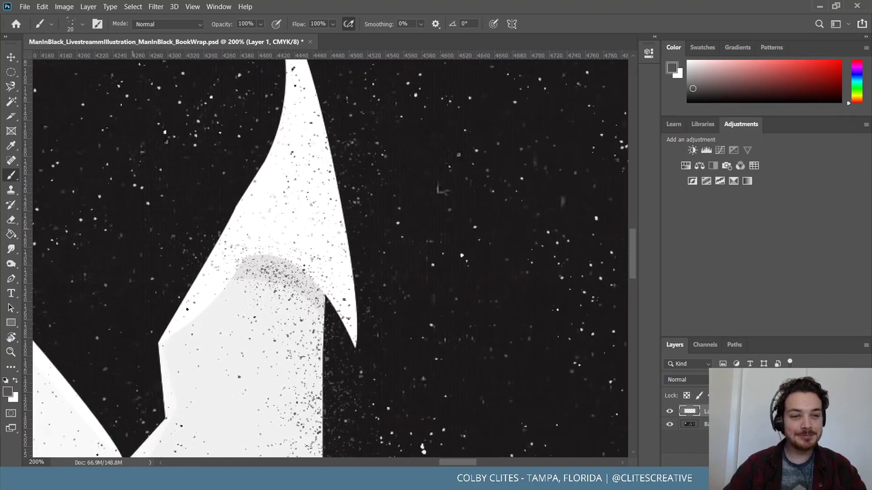
left_click(11, 220)
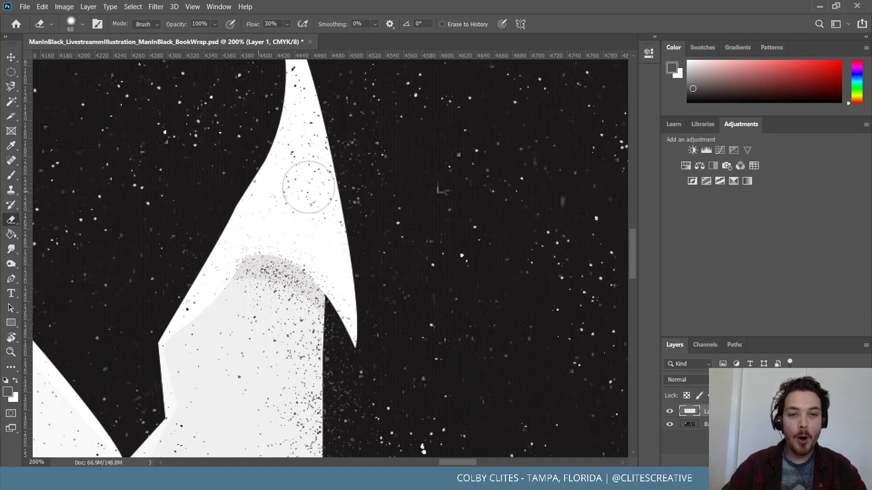
scroll(327, 195, "up", 2)
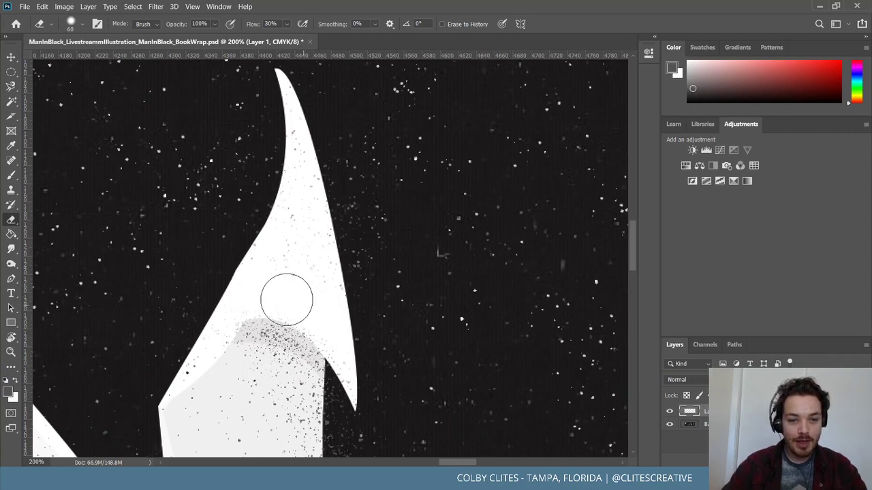
scroll(280, 295, "up", 1)
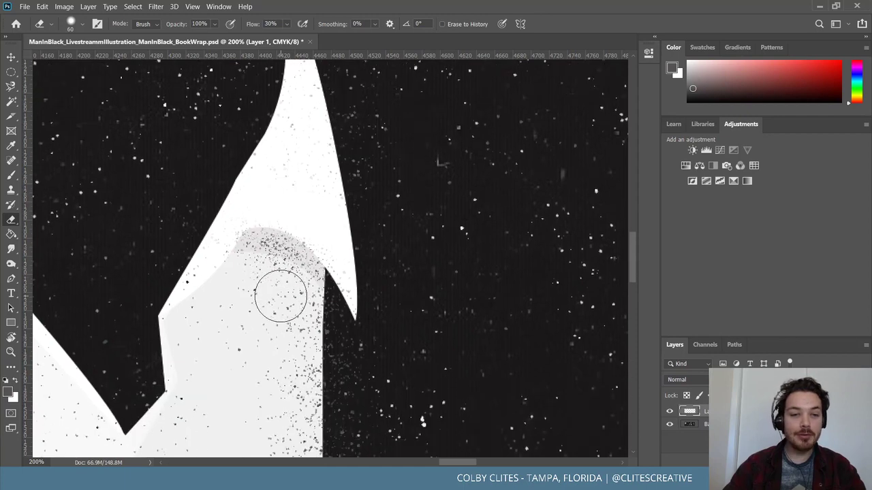
Reduce the Eraser to 15 px and clean up leftover speckles on the right-hand collar's tip, shadow border and inner edge
scroll(286, 286, "right", 1)
scroll(298, 291, "up", 1)
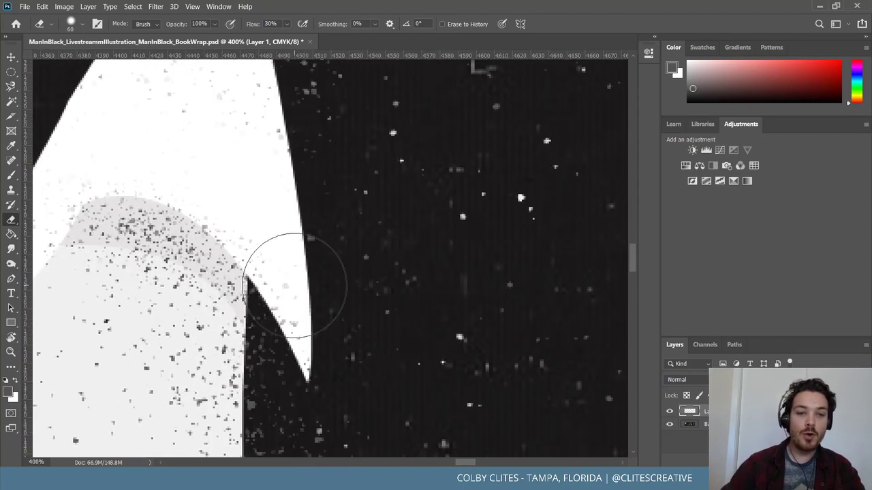
key("bracketleft")
key("bracketleft")
key("bracketleft")
key("bracketleft")
key("bracketleft")
key("bracketleft")
key("bracketleft")
key("bracketleft")
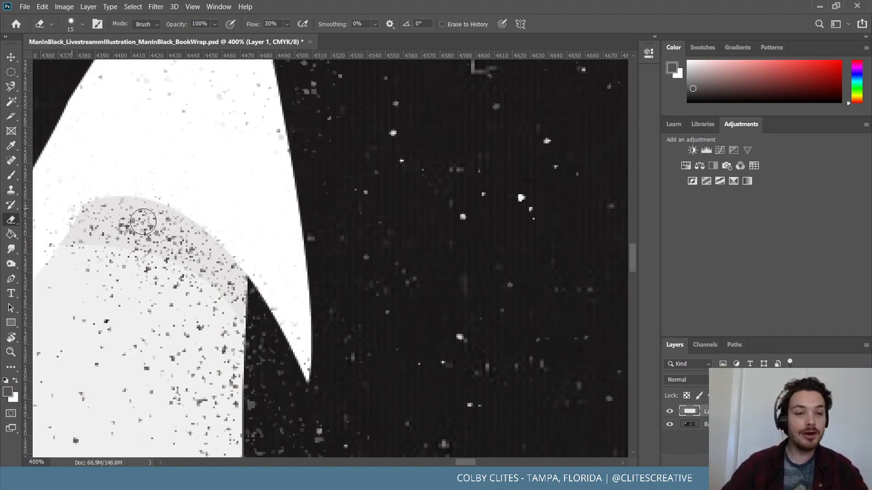
scroll(231, 213, "right", 3)
scroll(232, 214, "left", 4)
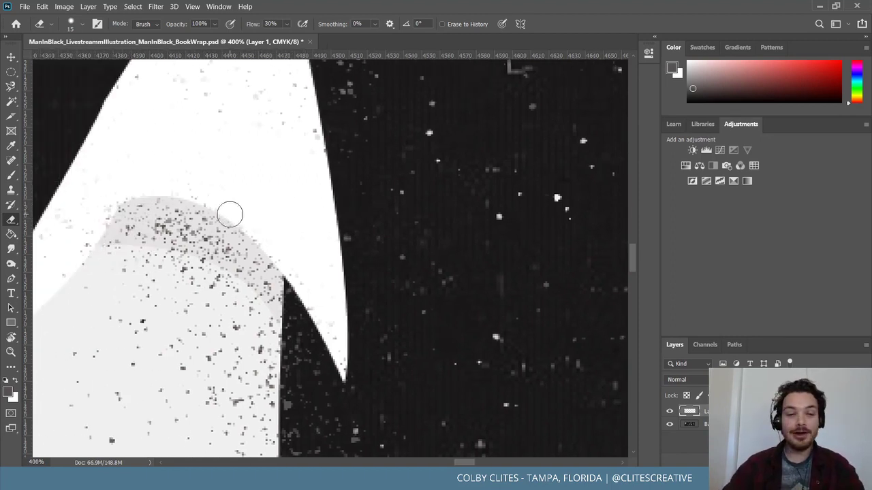
scroll(229, 215, "left", 5)
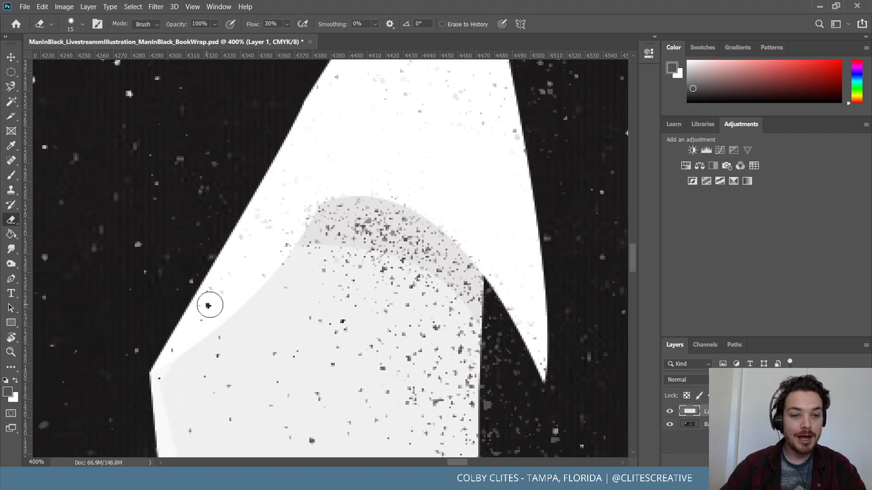
scroll(177, 346, "left", 1)
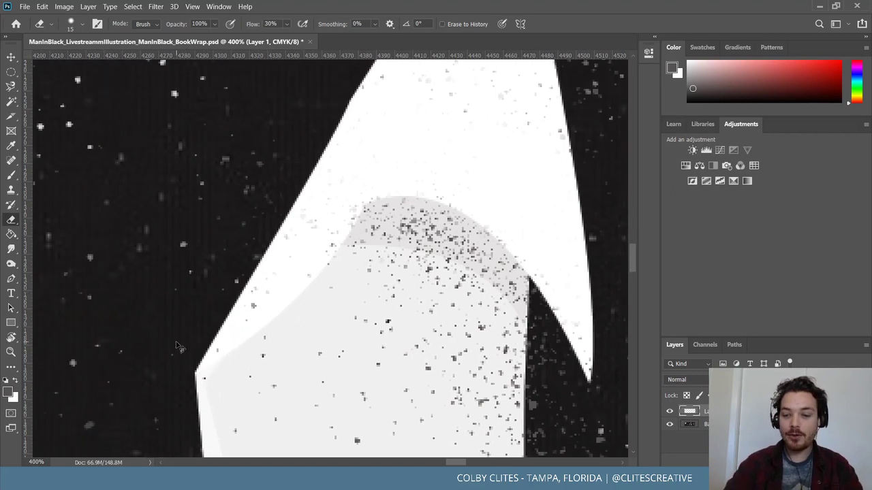
Soften the darkest speckles on the left-hand collar with the 15 px Eraser at 30% flow
scroll(177, 346, "down", 2)
scroll(176, 342, "right", 3)
scroll(176, 341, "left", 3)
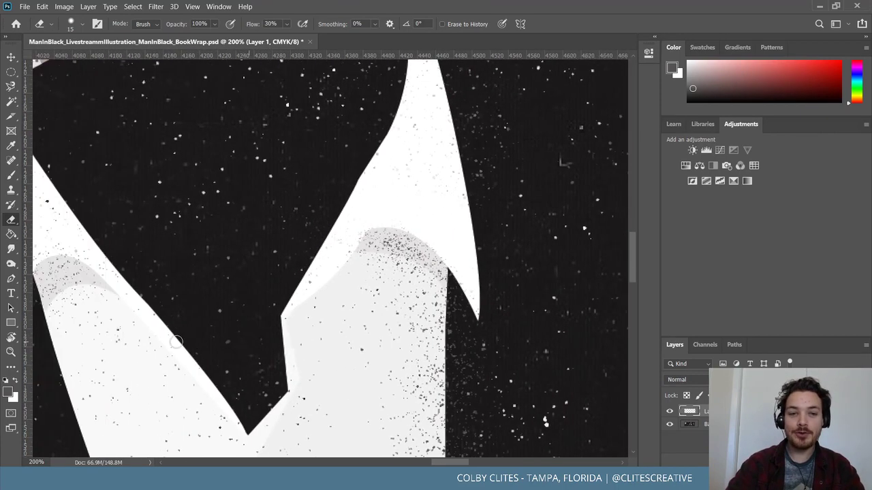
scroll(176, 343, "left", 3)
scroll(175, 342, "up", 2)
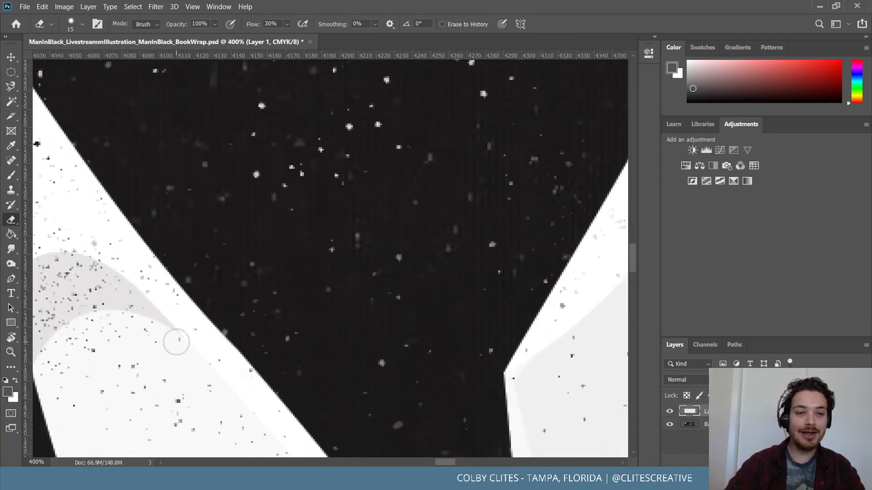
scroll(175, 343, "right", 2)
scroll(176, 342, "left", 7)
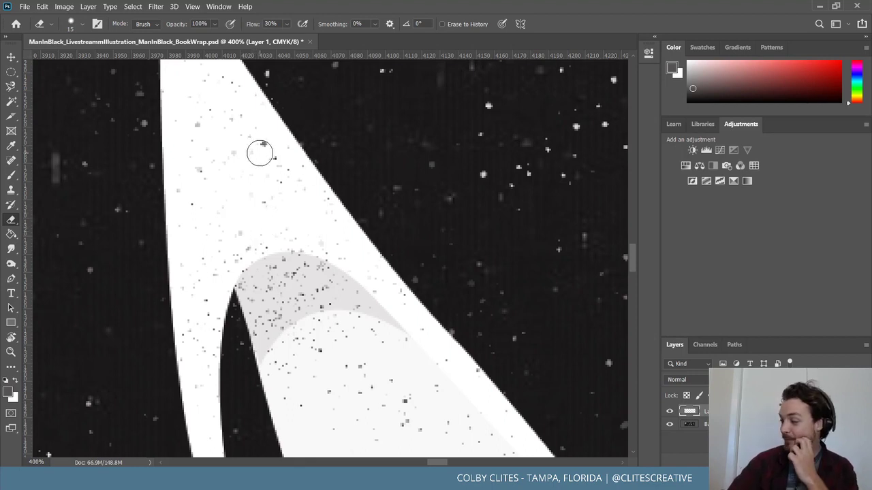
scroll(272, 191, "up", 4)
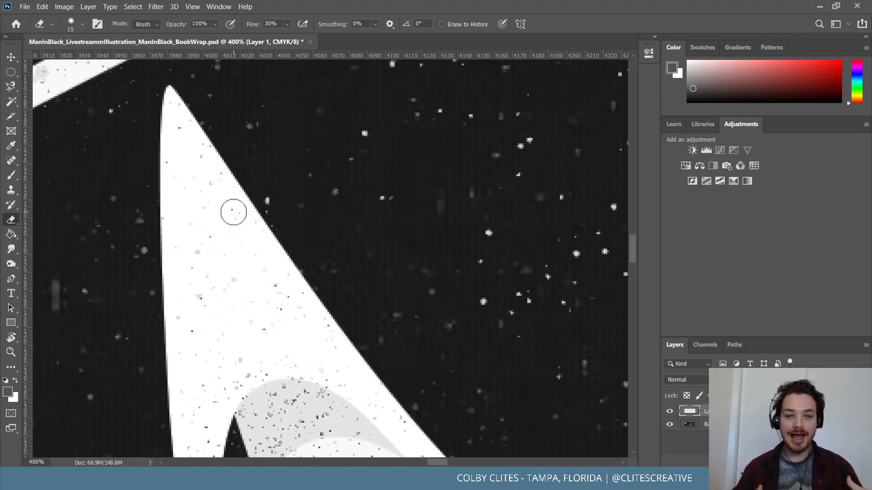
Examine the softened speckles over the left-hand collar, its tip and the shadow beneath it
scroll(270, 371, "down", 2)
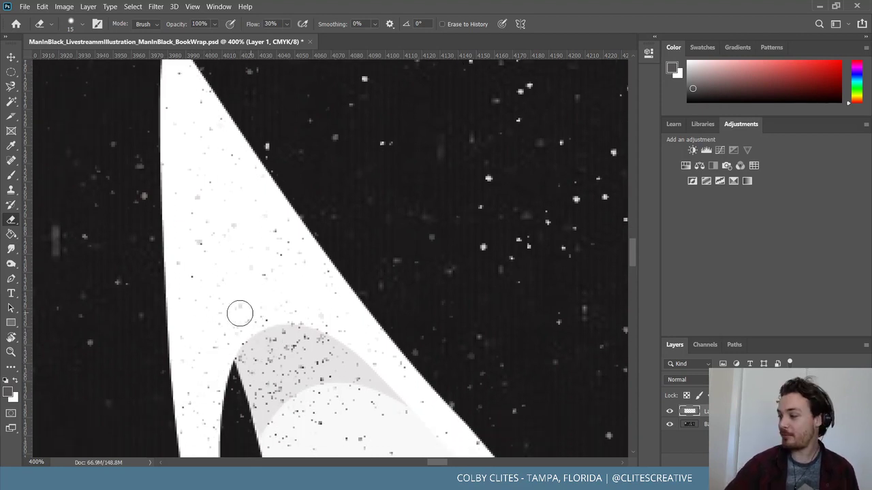
scroll(240, 314, "down", 4)
scroll(187, 295, "down", 1)
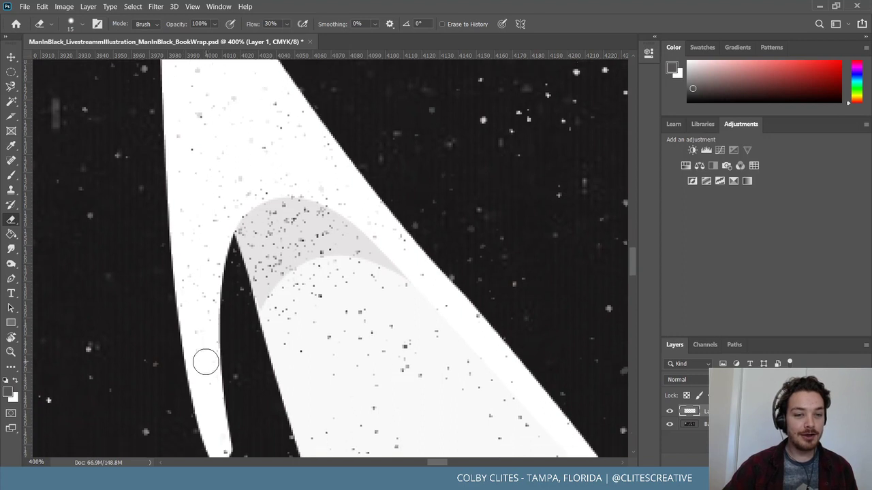
scroll(208, 363, "down", 3)
scroll(261, 368, "up", 2)
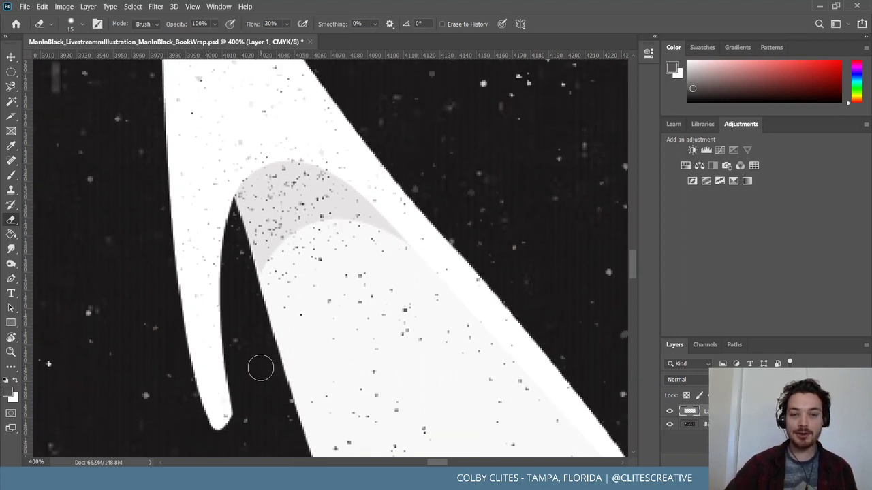
scroll(260, 368, "up", 1)
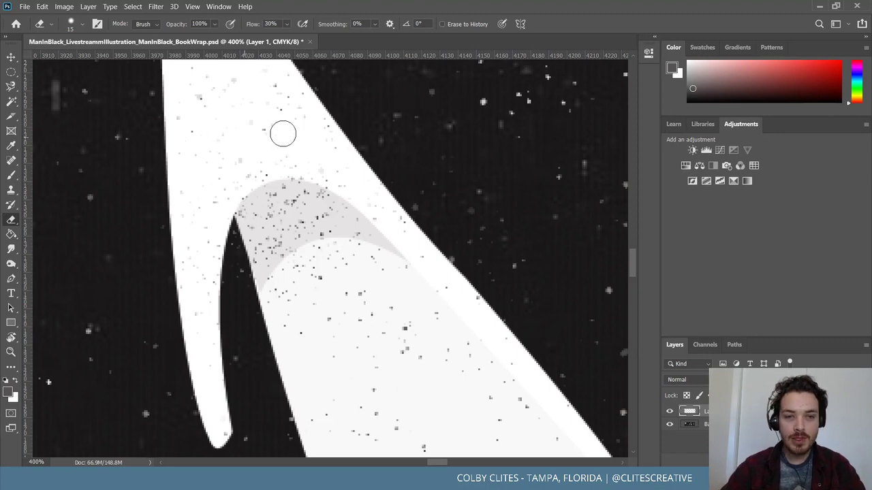
scroll(291, 148, "up", 2)
scroll(291, 147, "up", 3)
scroll(290, 147, "down", 1)
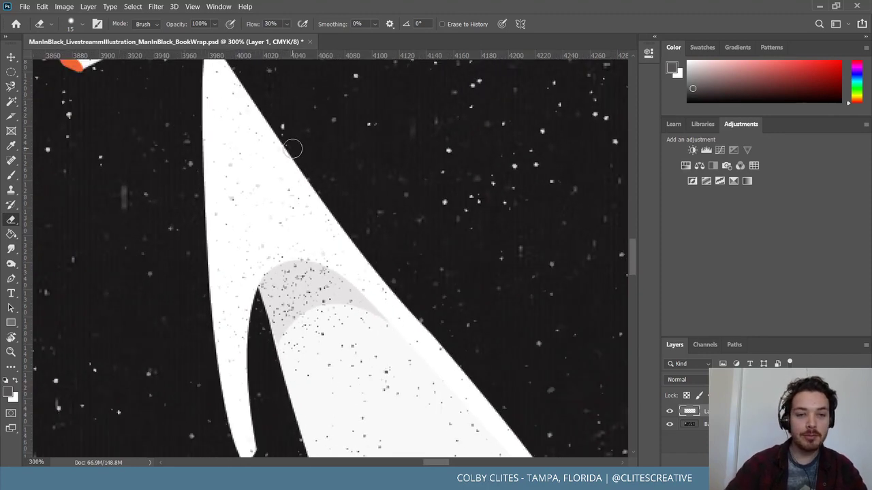
scroll(375, 226, "up", 4)
scroll(335, 225, "down", 1)
scroll(311, 232, "up", 5)
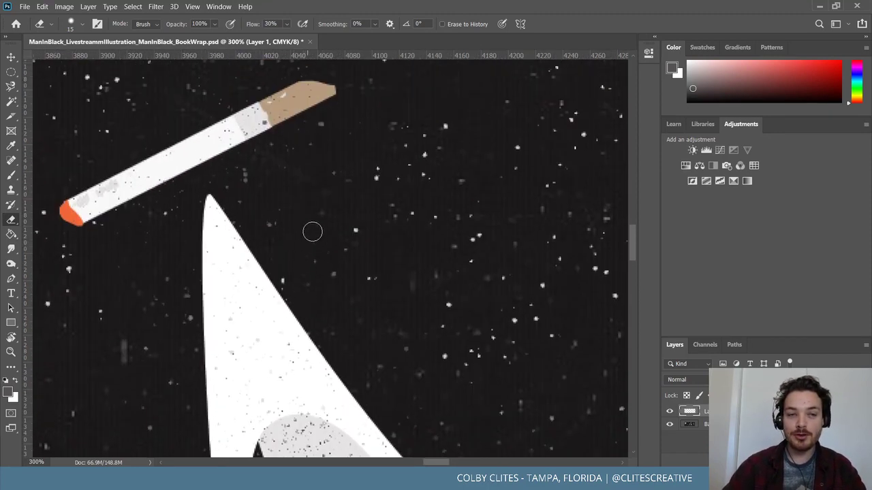
scroll(382, 227, "down", 1)
scroll(383, 228, "down", 1)
scroll(382, 218, "down", 10)
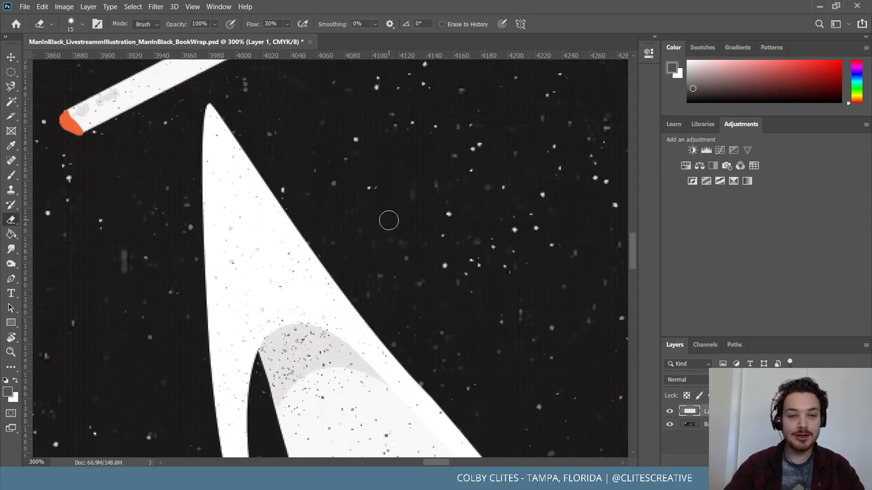
scroll(393, 216, "down", 1)
scroll(393, 217, "down", 1)
scroll(393, 216, "left", 2)
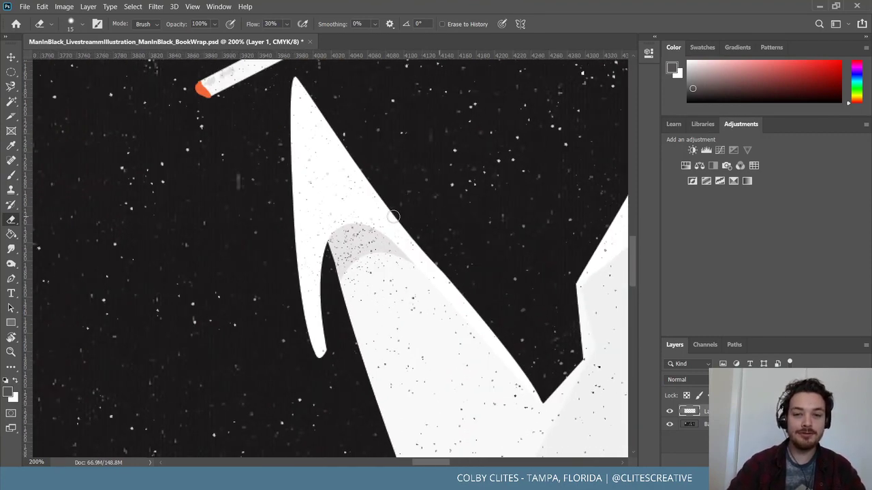
Inspect the speckles over the right-hand collar, including its tip, inner edge and shadow border
scroll(392, 217, "right", 2)
scroll(393, 216, "right", 3)
scroll(391, 218, "down", 2)
scroll(393, 219, "up", 3)
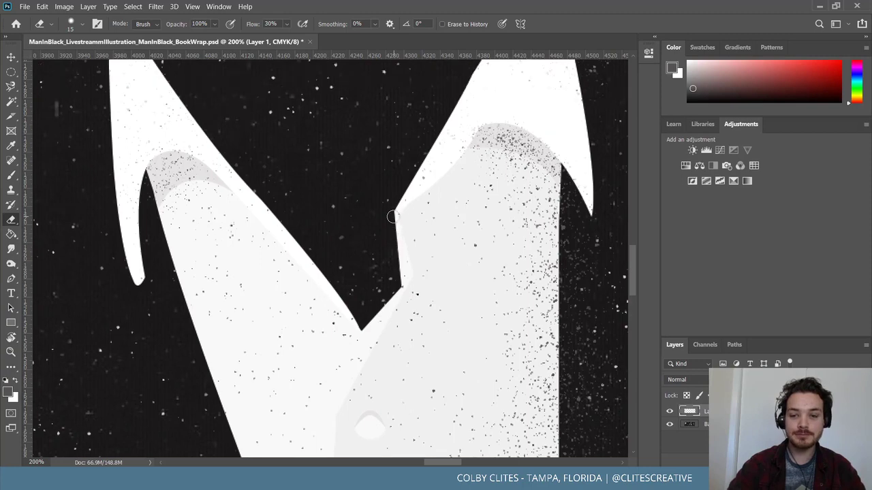
scroll(393, 218, "up", 5)
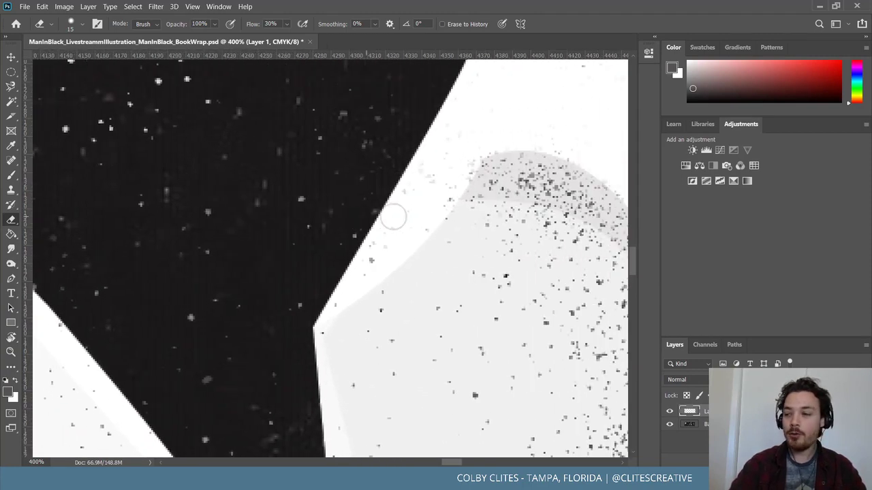
scroll(393, 216, "up", 1)
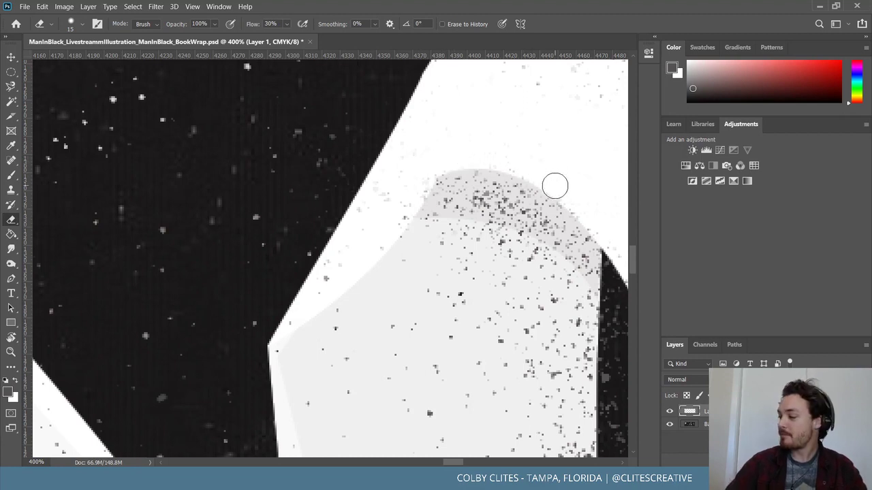
scroll(553, 194, "up", 1)
scroll(553, 197, "left", 3)
scroll(551, 200, "right", 8)
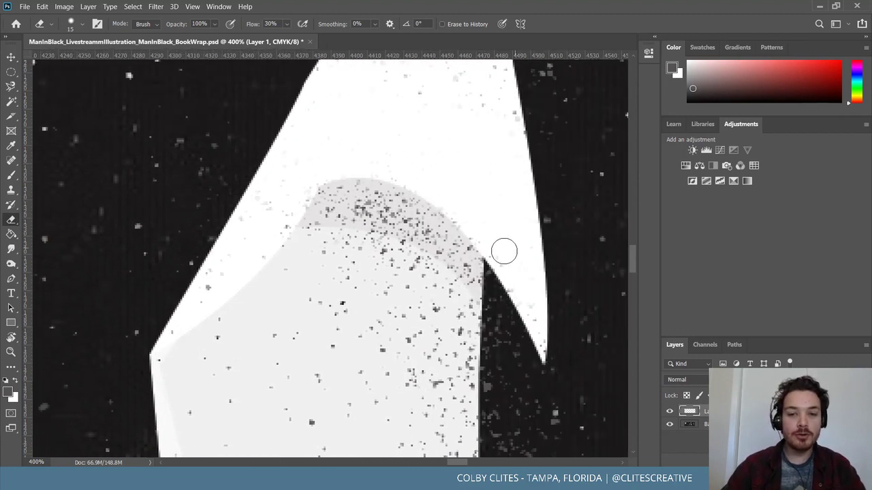
mouse_move(360, 452)
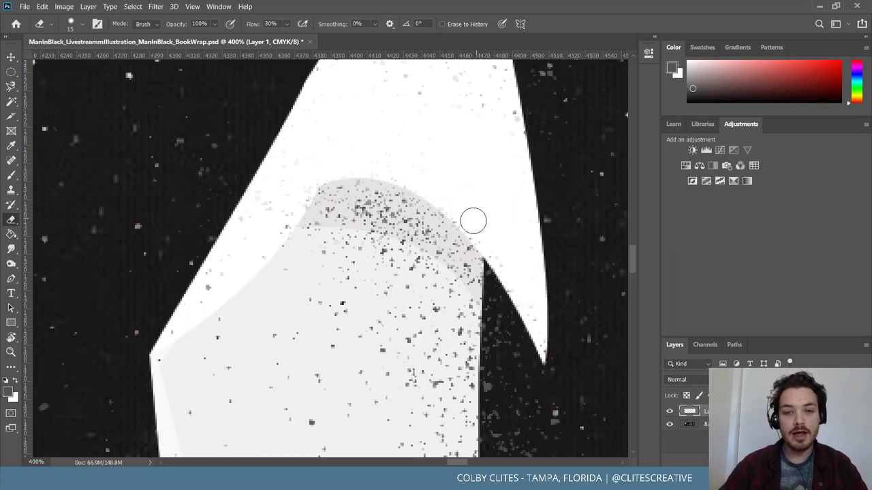
scroll(439, 198, "up", 4)
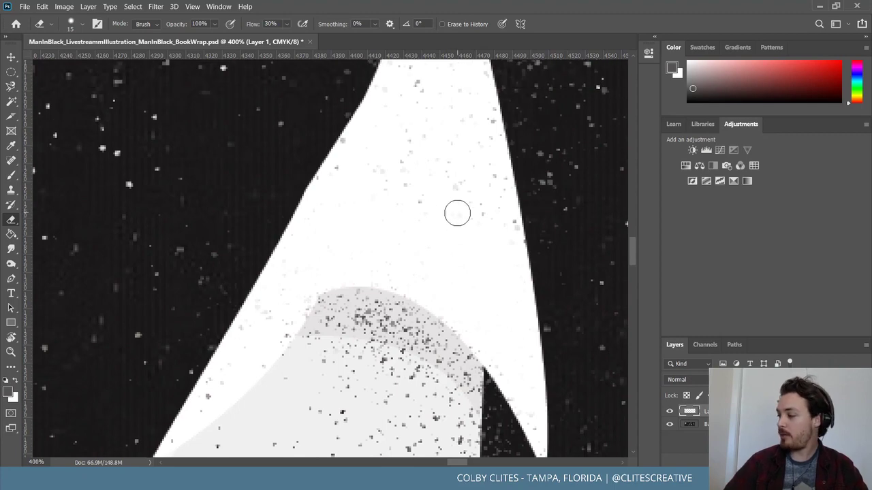
scroll(457, 214, "down", 2)
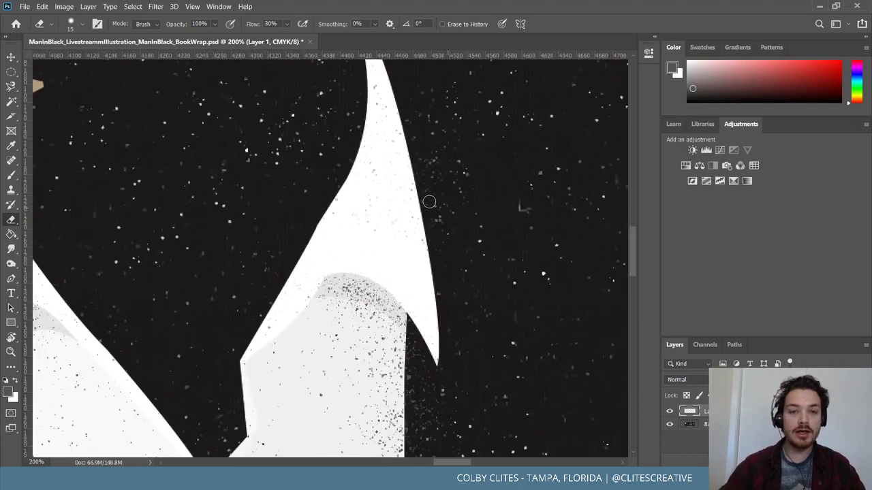
scroll(429, 201, "up", 2)
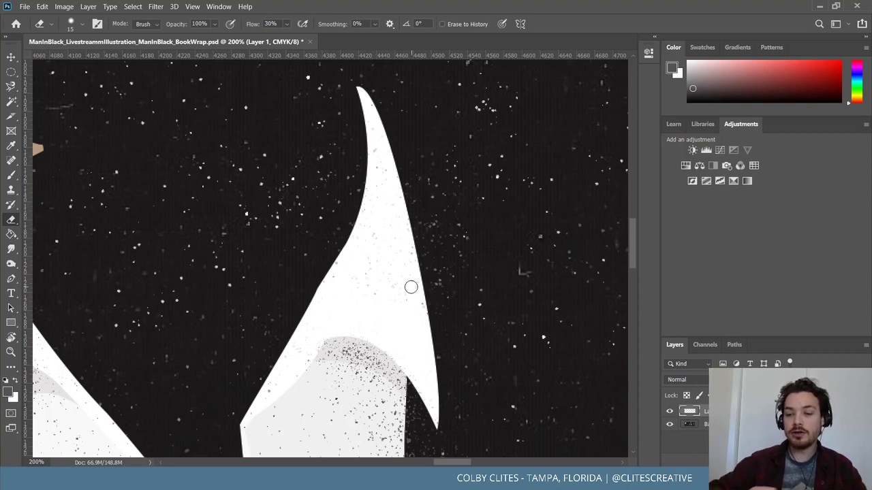
key("ctrl+plus")
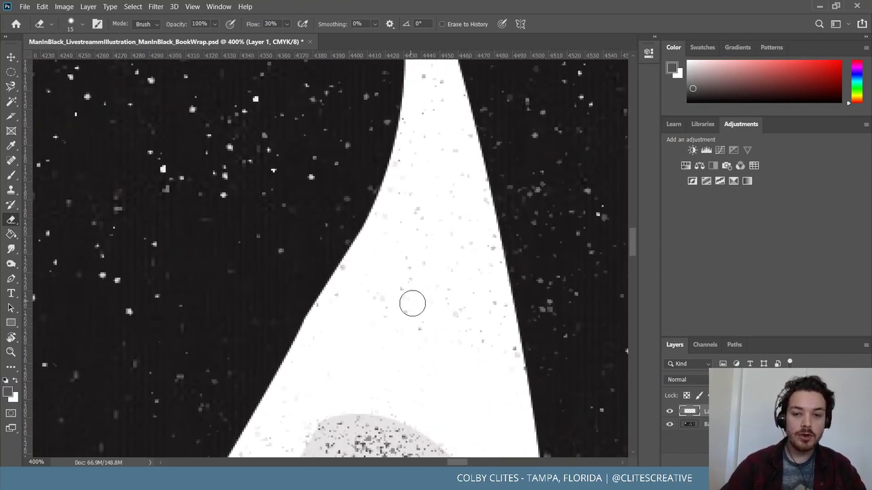
scroll(412, 303, "down", 3)
scroll(424, 311, "down", 1)
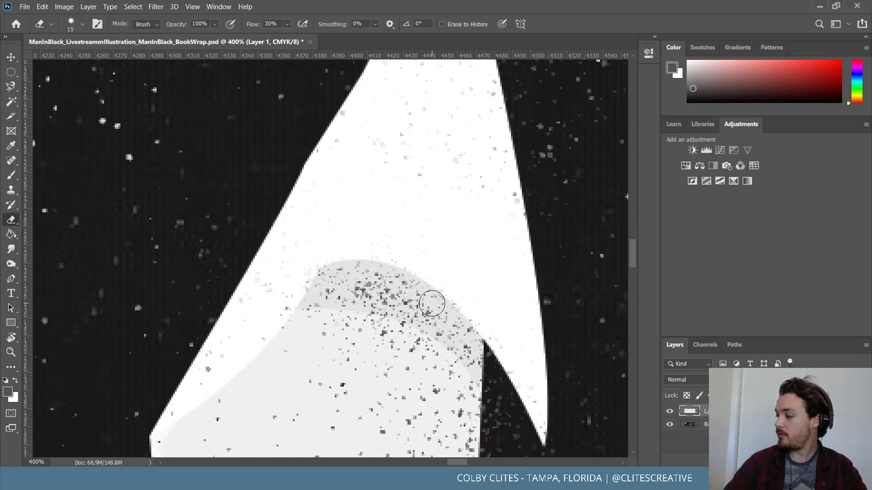
scroll(470, 245, "down", 3)
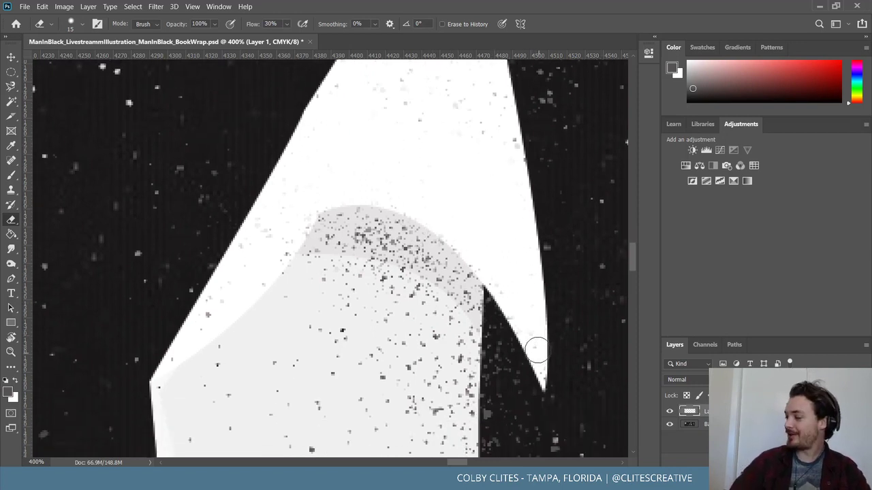
scroll(531, 305, "up", 3)
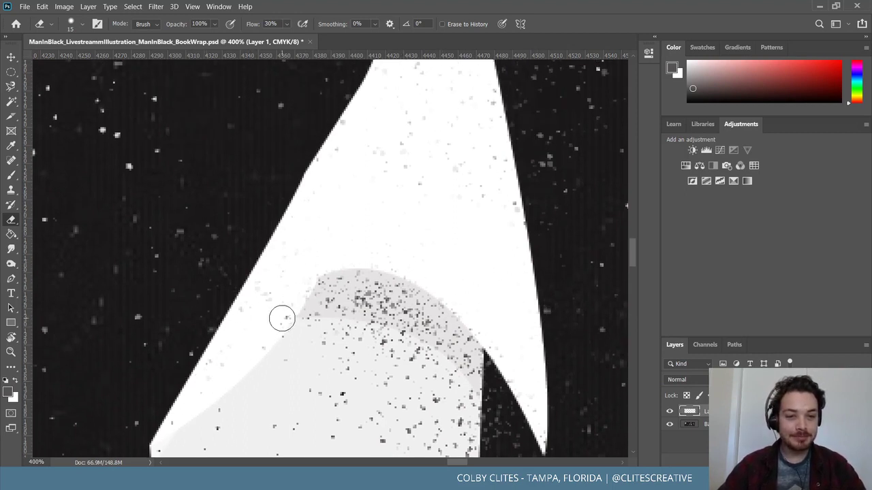
key("ctrl+minus")
scroll(287, 324, "right", 5)
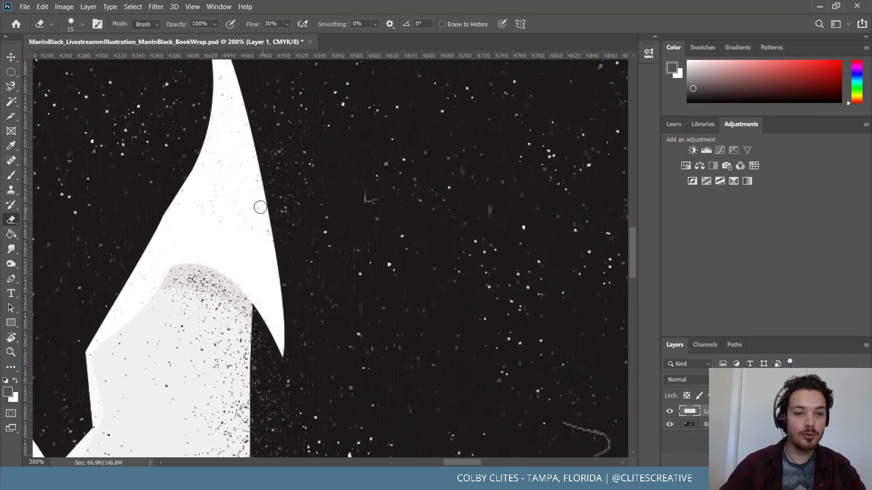
scroll(232, 198, "up", 4)
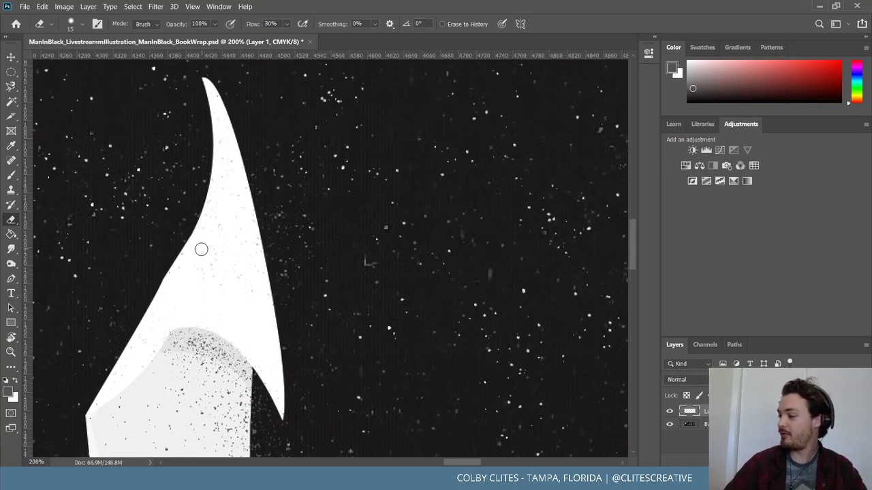
Compare the left-hand collar's speckle texture with that of the right-hand collar
scroll(199, 253, "left", 4)
scroll(199, 253, "left", 5)
scroll(250, 335, "up", 1)
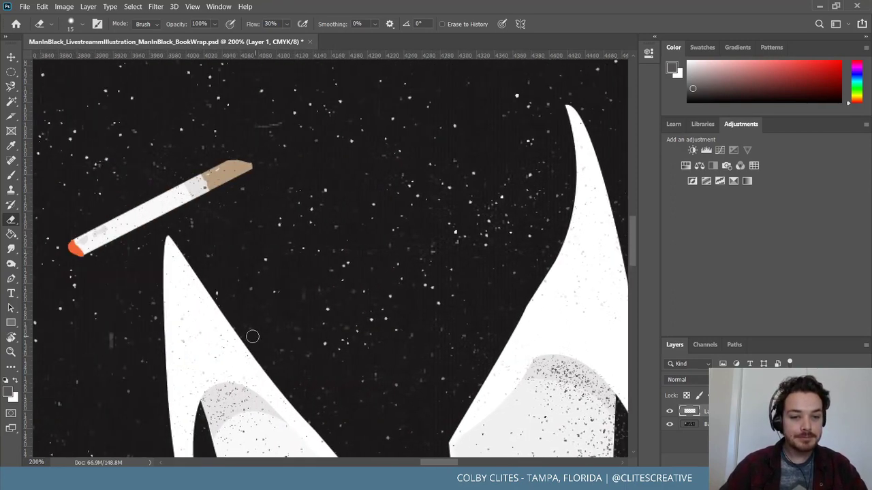
scroll(252, 339, "down", 2)
scroll(252, 339, "down", 2)
scroll(252, 339, "right", 2)
scroll(250, 336, "up", 1)
scroll(214, 209, "up", 1)
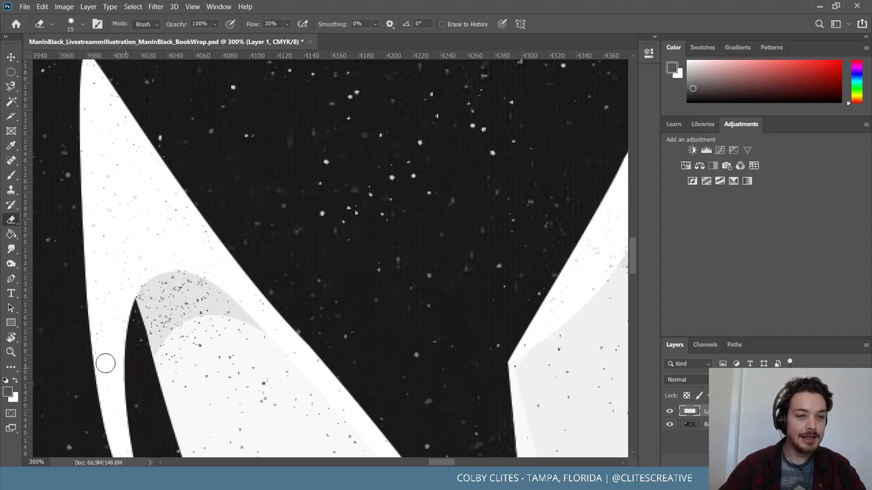
scroll(109, 338, "up", 4)
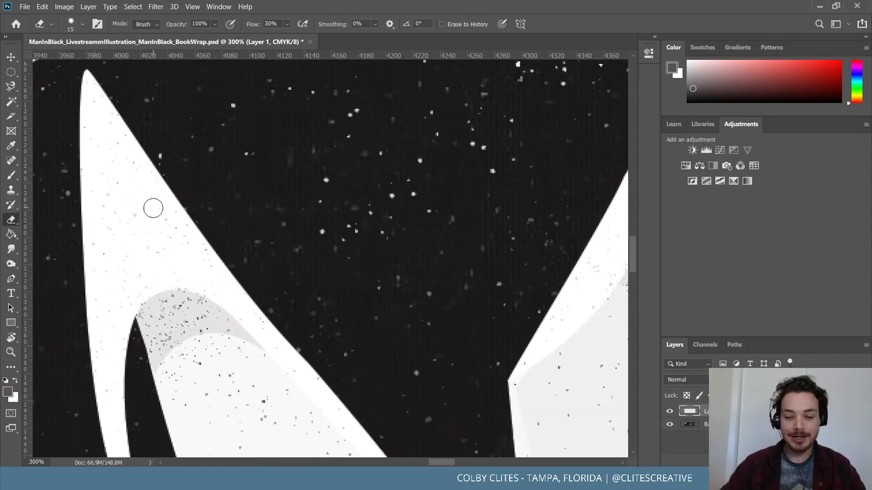
Review the grunge texture across the whole book wrap and on the front cover's shirt illustration
key("ctrl+minus")
key("ctrl+minus")
key("ctrl+minus")
key("ctrl+minus")
key("ctrl+minus")
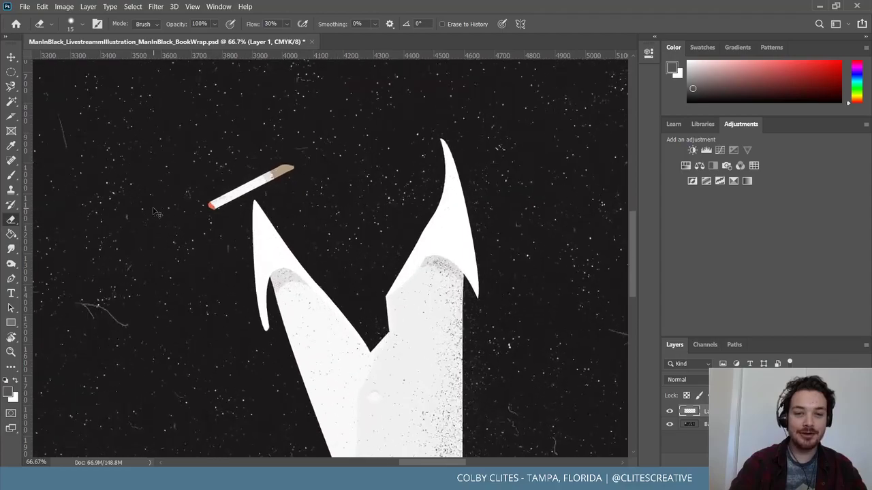
key("ctrl+minus")
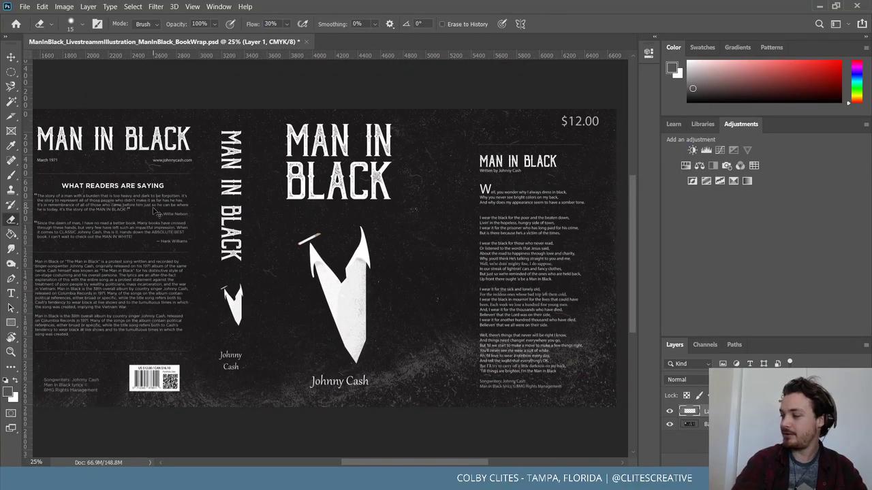
key("ctrl+plus")
key("ctrl+plus")
key("ctrl+plus")
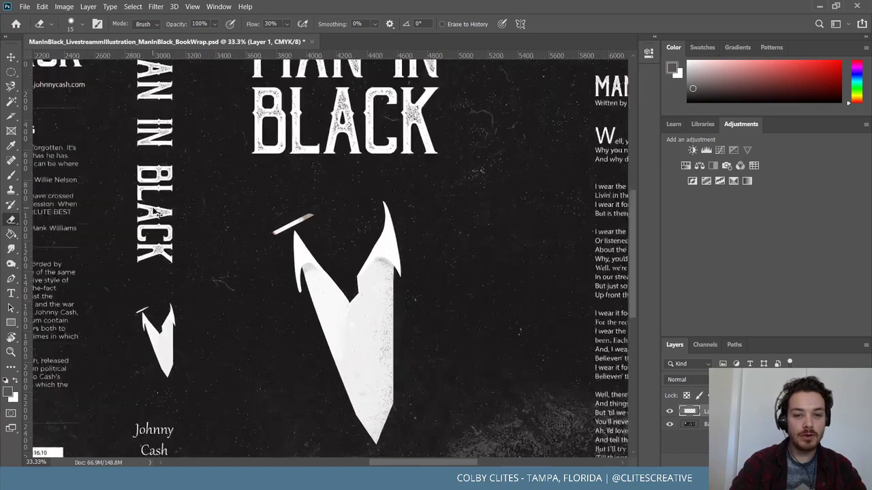
Enlarge the speckle brush to 50 px and dab coarser dark speckles down the shaded right-hand side of the shirt
scroll(459, 273, "down", 2)
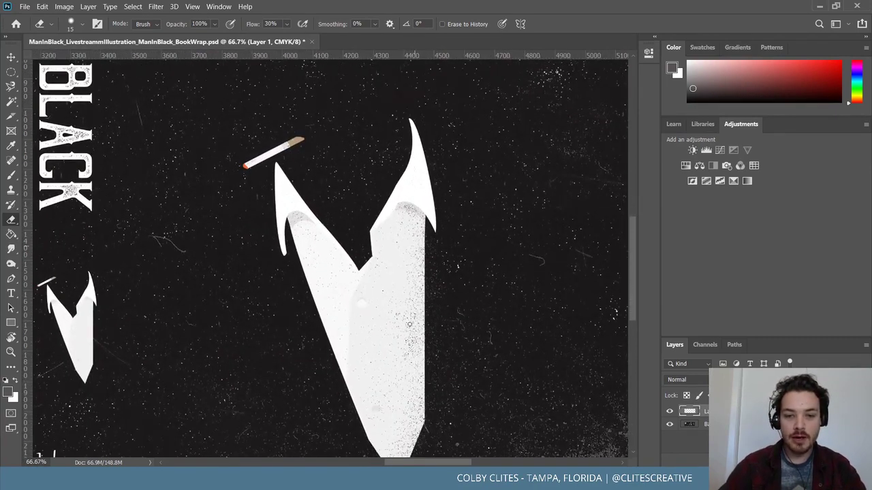
key("b")
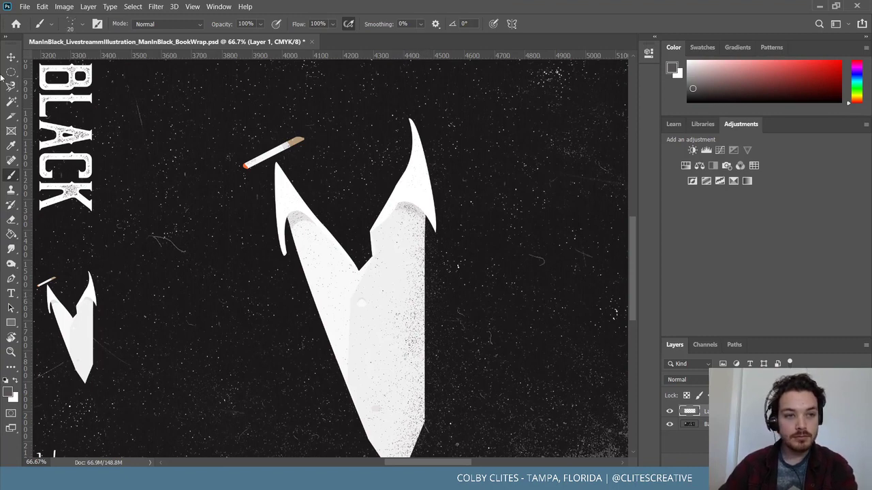
key("ctrl")
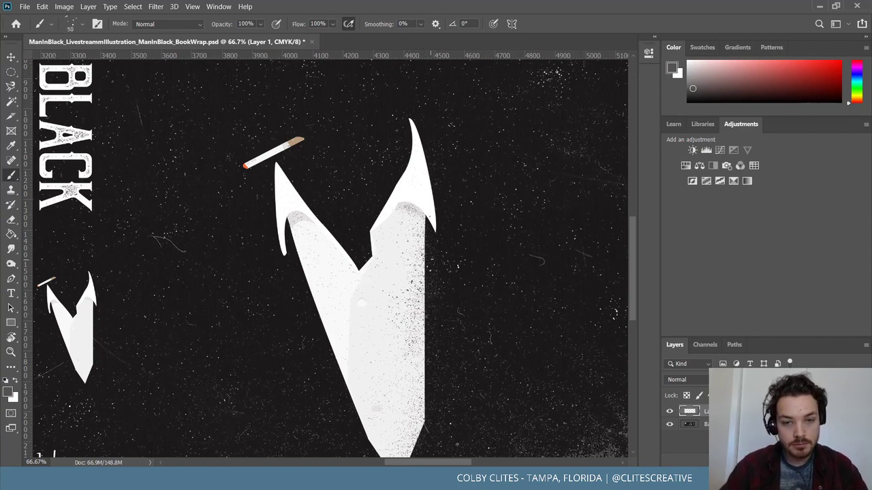
scroll(332, 259, "down", 3)
scroll(332, 258, "up", 3)
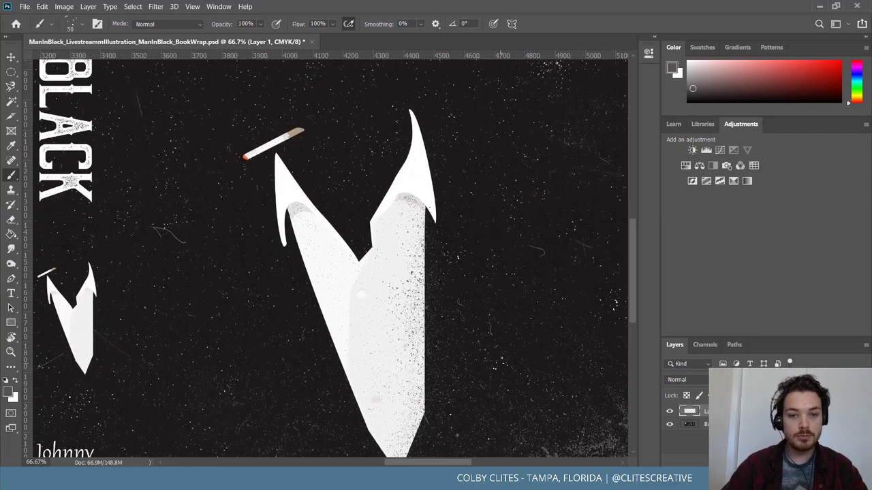
Switch to the Eraser and examine the right-hand collar's tip, outer edge and shadow for stray speckles
left_click(12, 218)
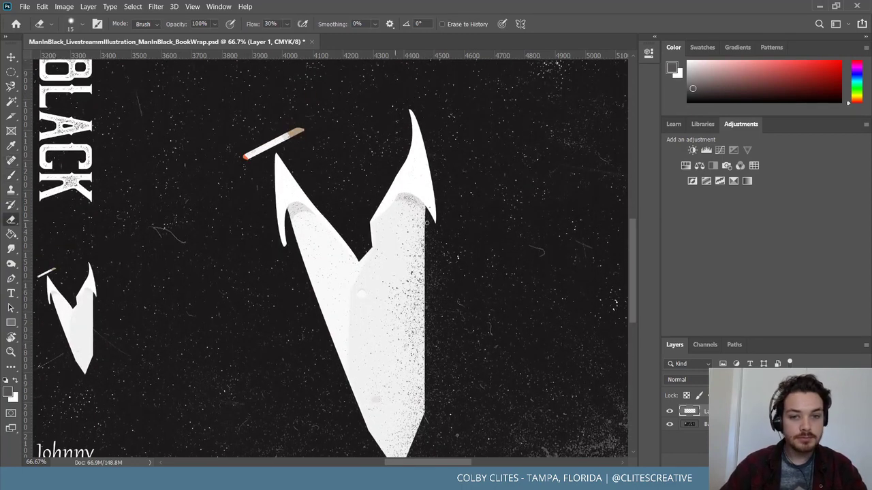
scroll(431, 212, "up", 3)
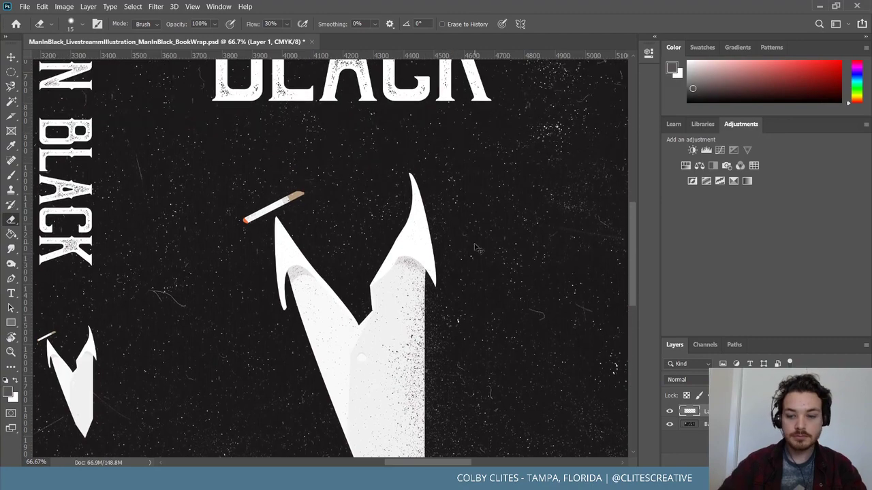
scroll(474, 244, "up", 5)
scroll(545, 191, "right", 2)
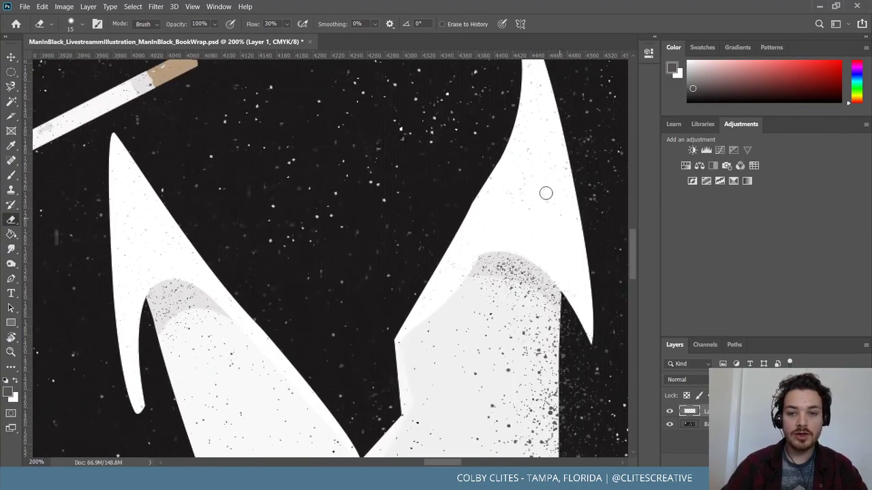
scroll(536, 201, "up", 2)
scroll(536, 202, "right", 2)
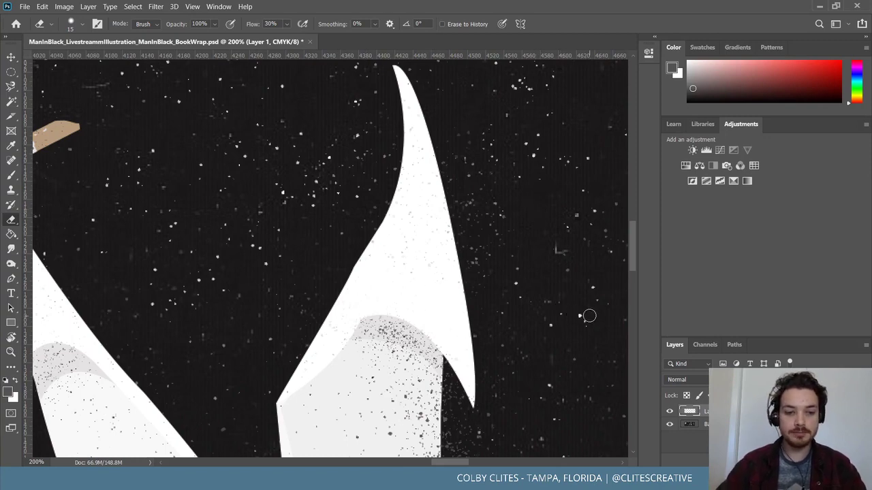
key("ctrl+minus")
key("ctrl+minus")
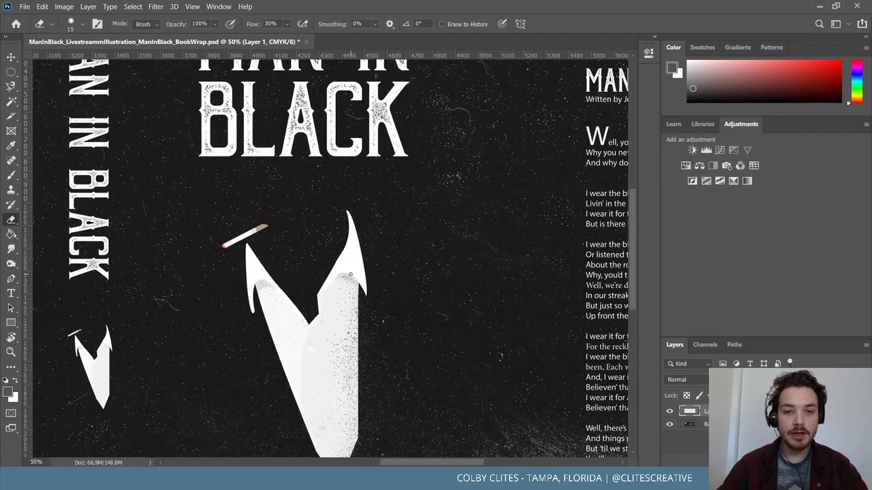
Sample a light grey from the backdrop of the author portrait on the flap as the foreground colour
scroll(374, 273, "right", 3)
scroll(375, 273, "left", 15)
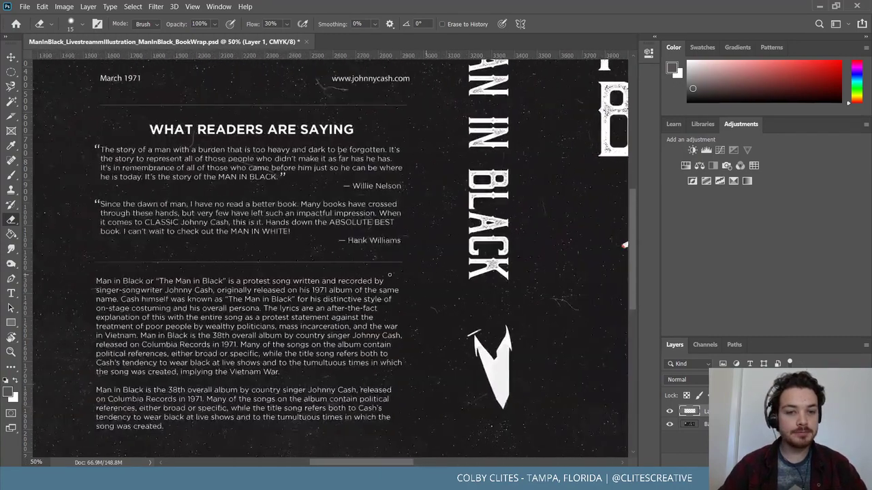
scroll(385, 275, "left", 2)
key("i")
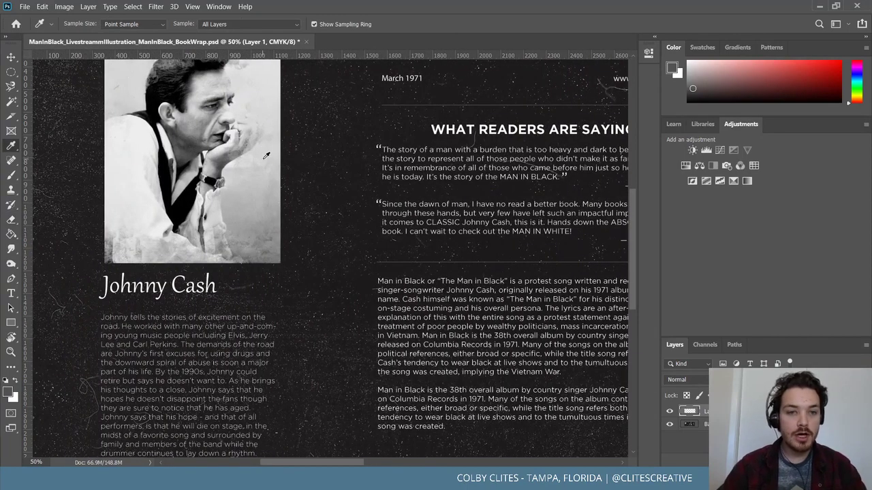
left_click(254, 155)
left_click_drag(254, 155, 271, 166)
scroll(329, 192, "left", 5)
Examine the front cover's cigarette, collars and speckled shirt shadow for spots needing lighter texture
scroll(328, 192, "right", 15)
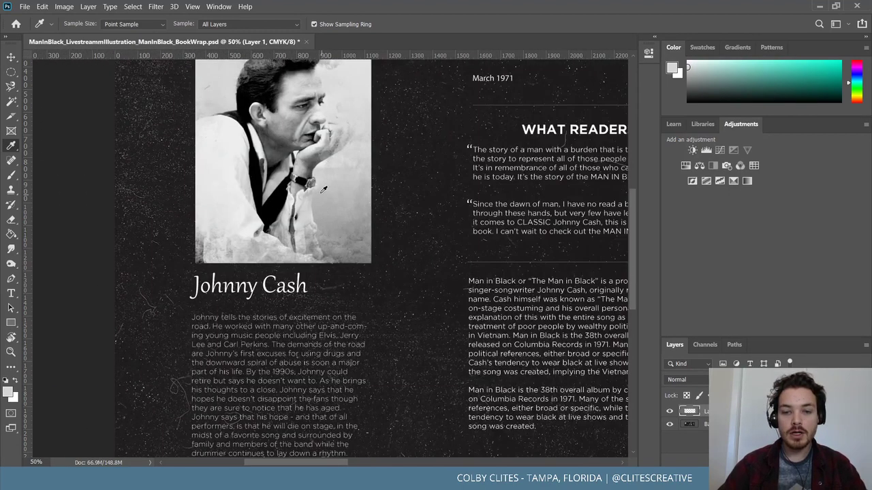
scroll(320, 189, "right", 4)
scroll(319, 191, "down", 1)
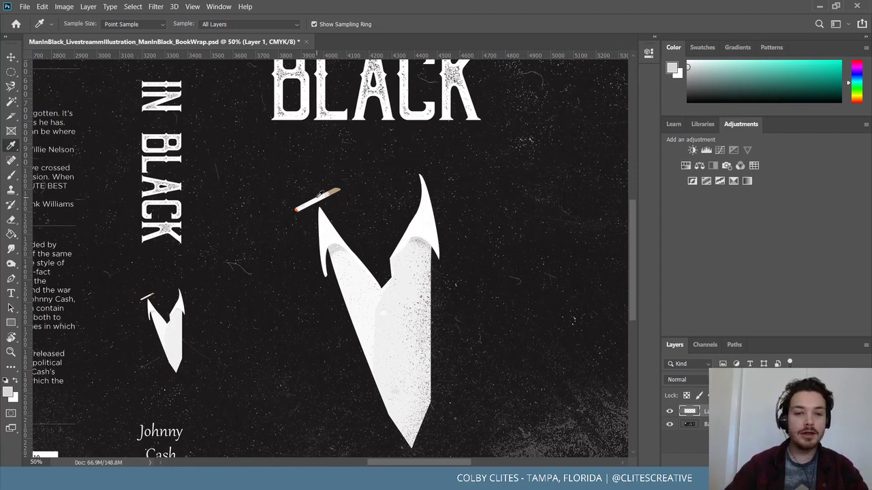
scroll(257, 215, "down", 2)
scroll(257, 215, "up", 3)
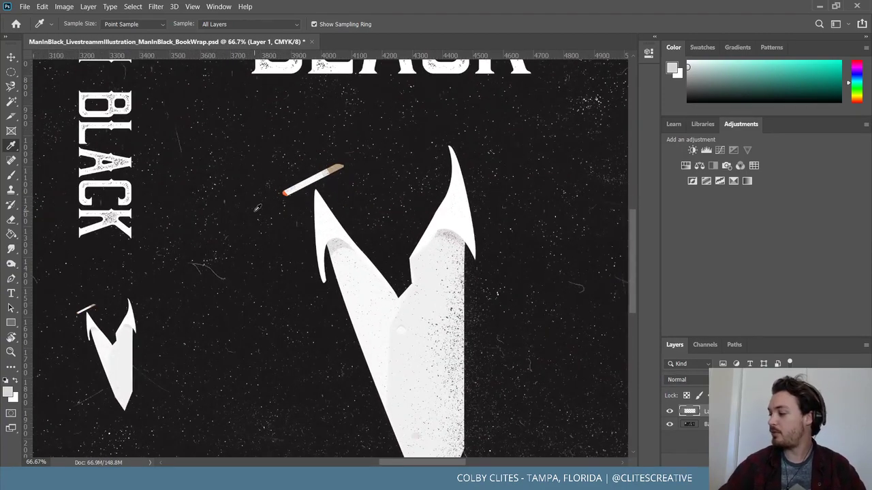
scroll(257, 208, "right", 2)
scroll(272, 173, "down", 2)
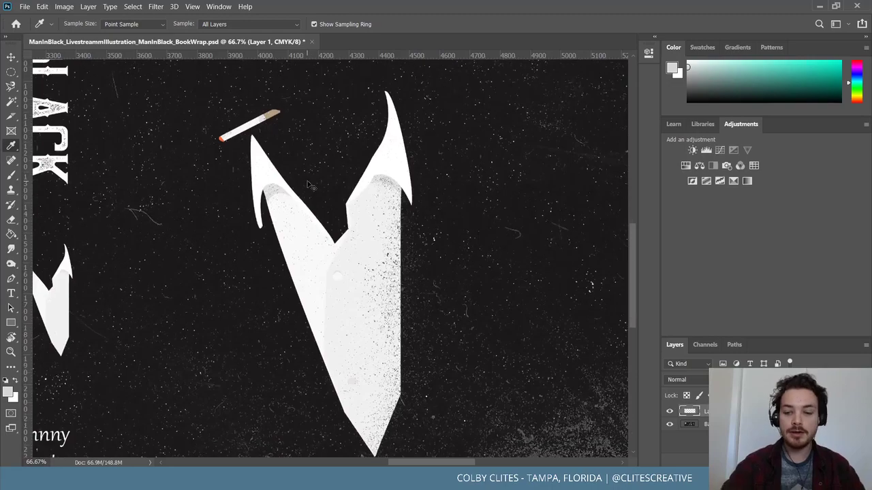
scroll(309, 184, "up", 2)
scroll(310, 179, "down", 1)
Reduce the speckle brush to 30 px, dab light grey speckles over the right-hand collar, and undo the last dab
key("b")
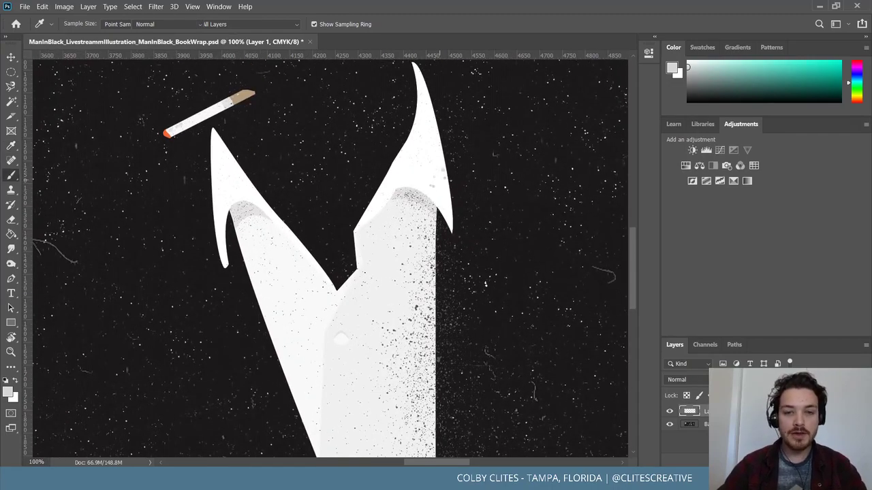
scroll(435, 138, "up", 3)
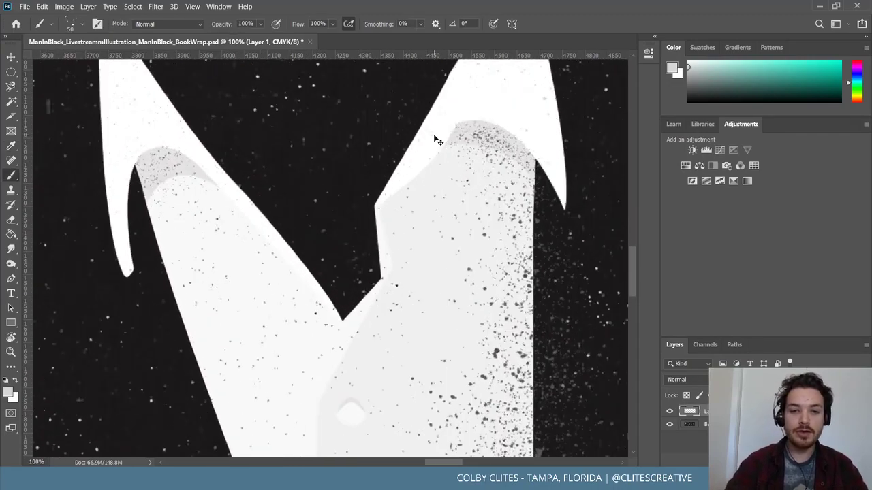
scroll(409, 136, "up", 3)
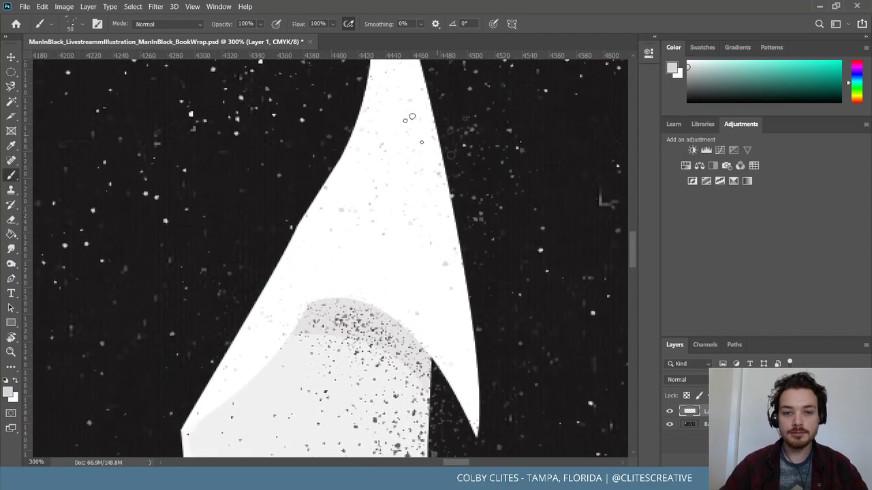
key("bracketleft")
key("bracketleft")
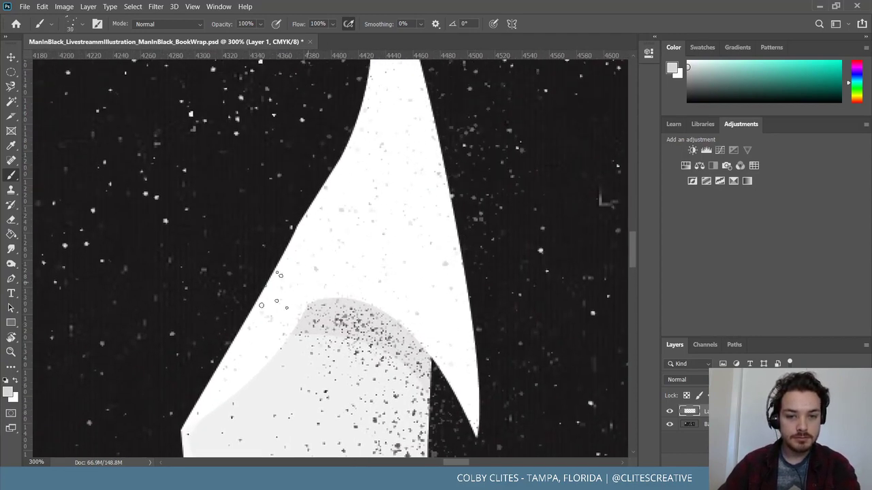
scroll(276, 308, "up", 2)
scroll(367, 136, "up", 2)
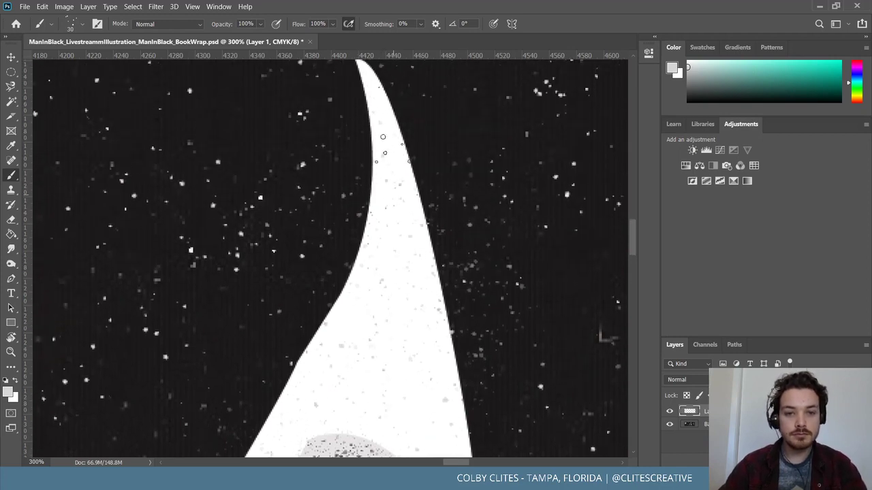
scroll(382, 151, "down", 3)
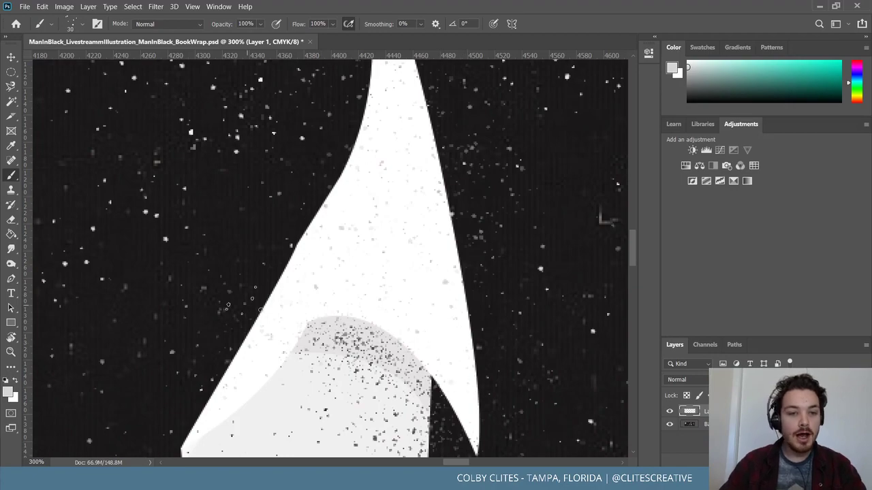
key("ctrl+z")
Review the right-hand collar's light grey speckles against the whole shirt illustration and up close from tip to shadow
key("ctrl+minus")
key("ctrl+minus")
key("ctrl+minus")
key("ctrl+minus")
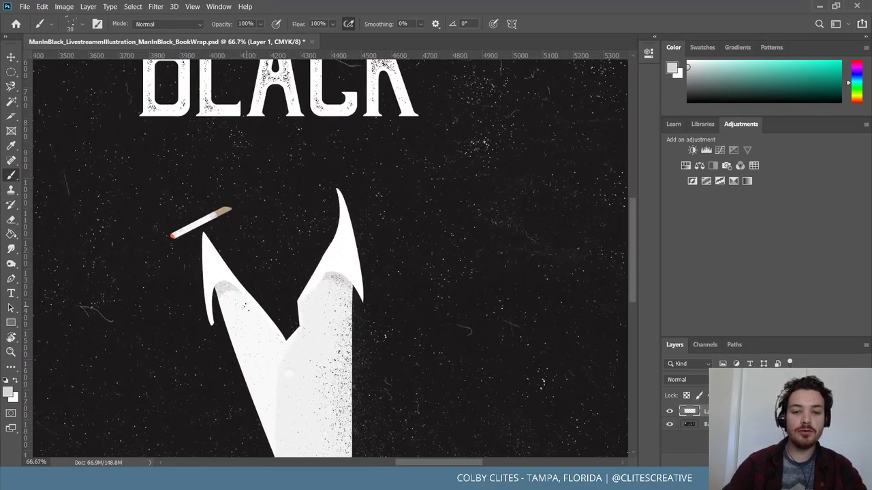
key("ctrl+plus")
key("ctrl+plus")
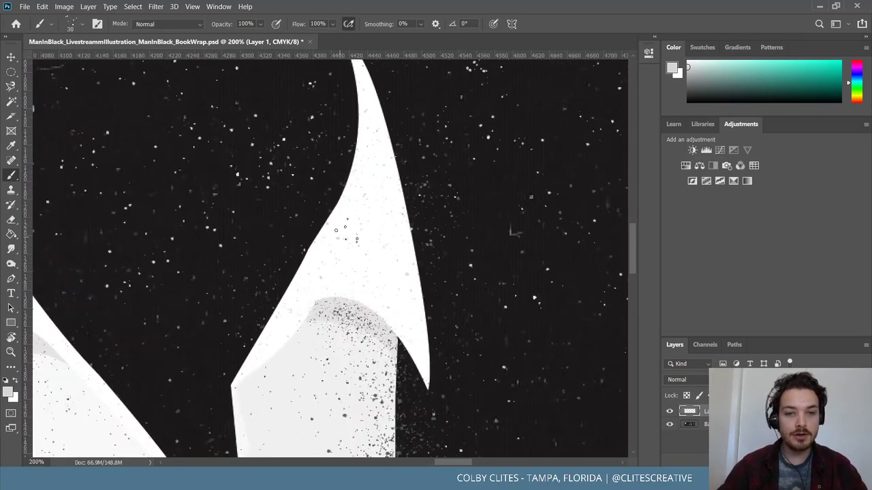
scroll(365, 189, "up", 3)
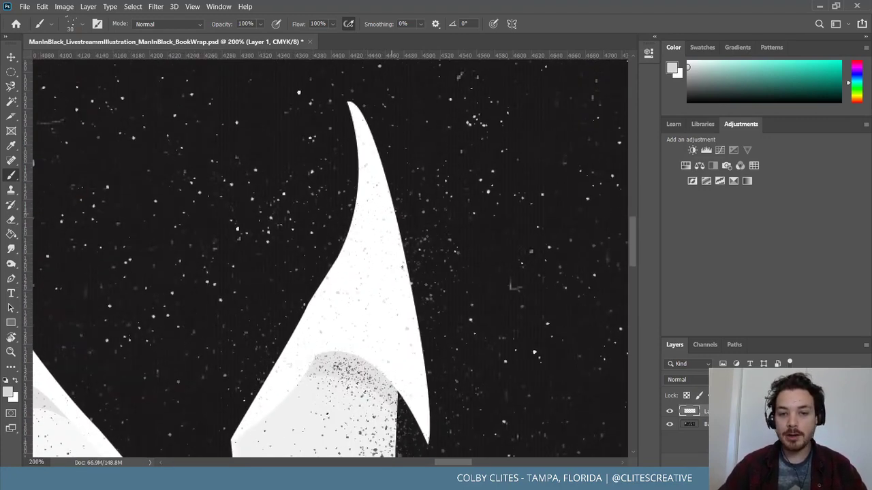
scroll(414, 275, "down", 4)
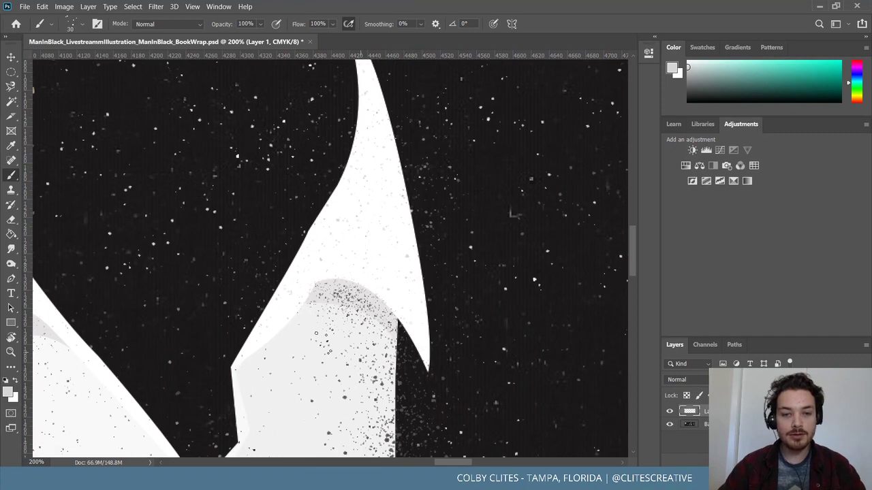
scroll(316, 333, "right", 3)
Inspect the speckle texture on the left-hand collar and along the cigarette
scroll(235, 287, "left", 10)
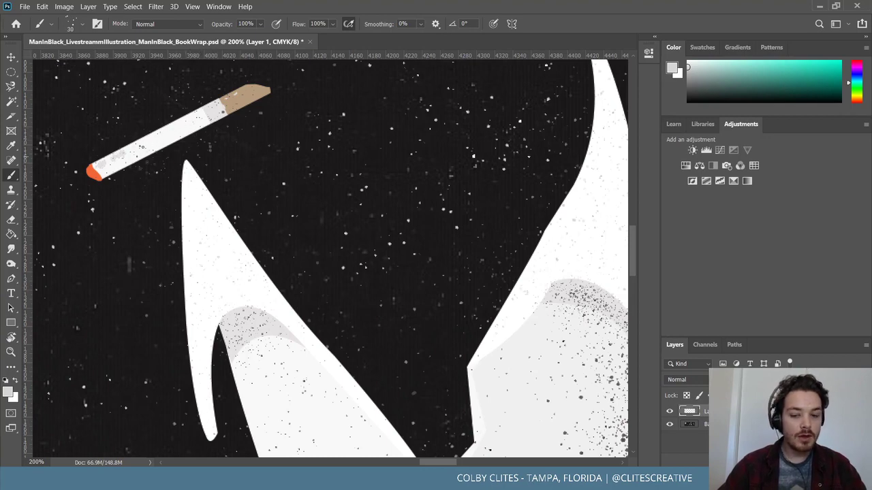
scroll(144, 163, "down", 3)
scroll(144, 164, "up", 3)
scroll(145, 163, "right", 3)
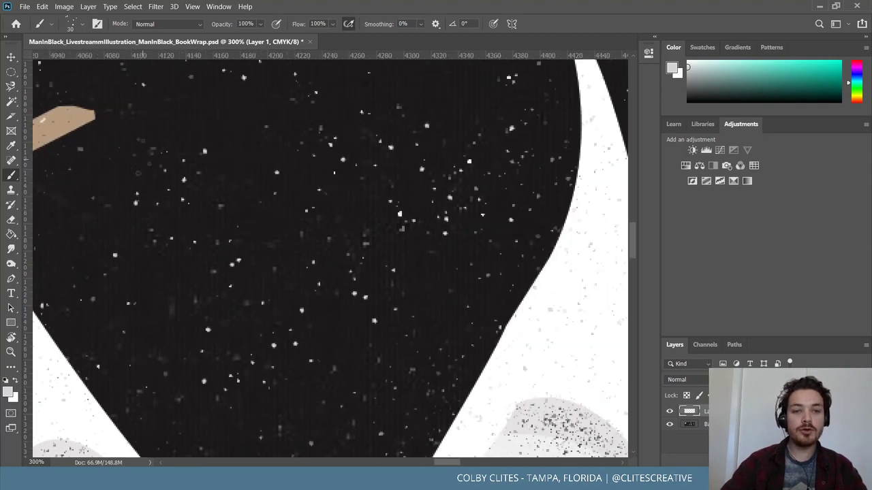
scroll(141, 139, "up", 1)
scroll(142, 140, "left", 3)
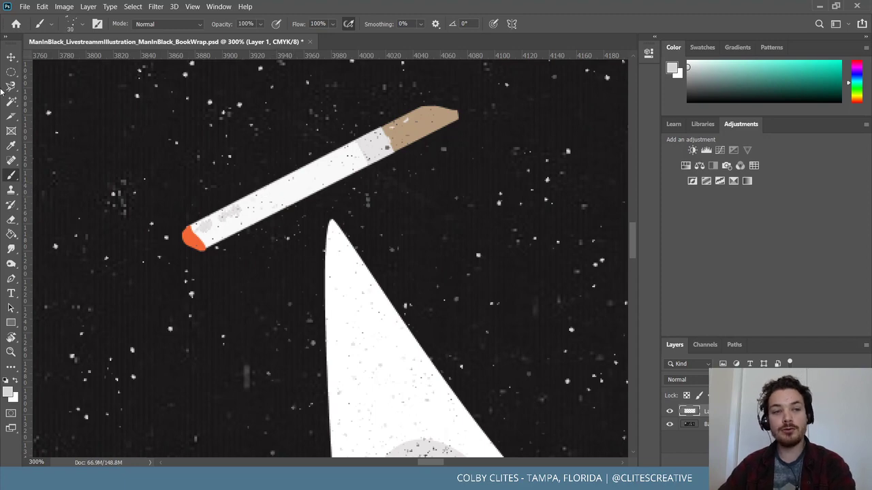
Switch to the Move tool and compare the shirt illustration's texture with the title and spine, including both collar shadows up close
left_click(11, 56)
key("ctrl+minus")
key("ctrl+minus")
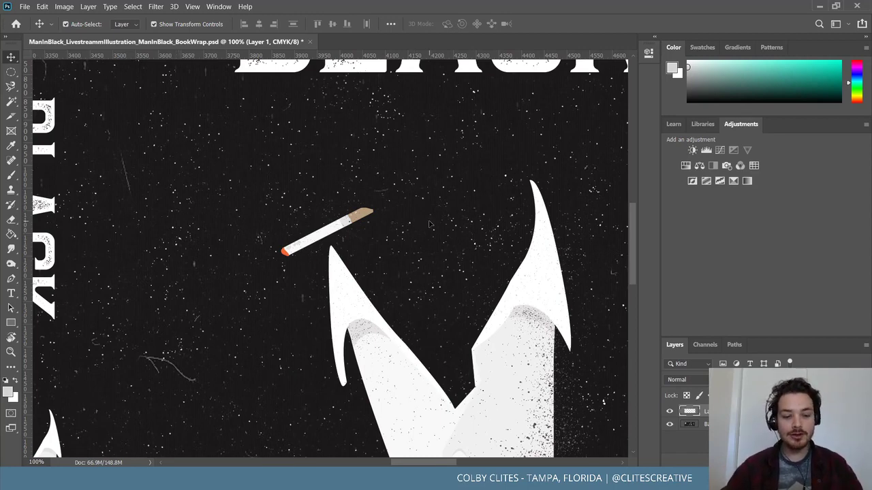
key("ctrl+minus")
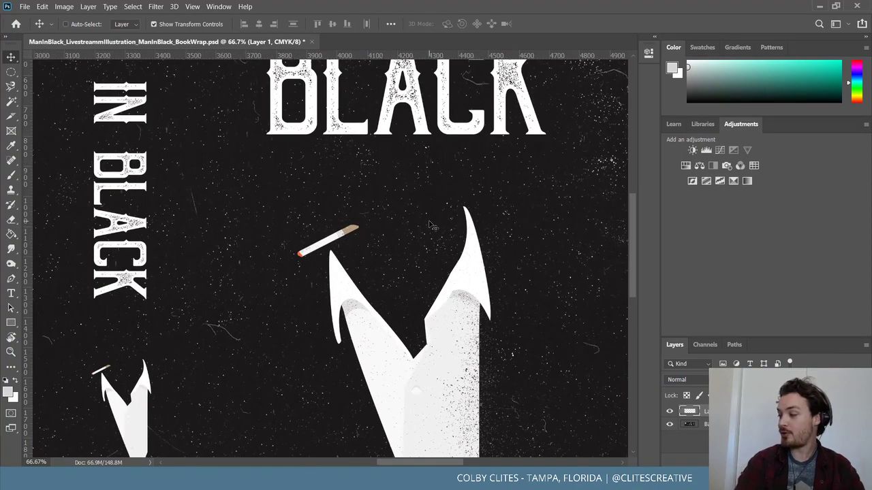
key("ctrl+minus")
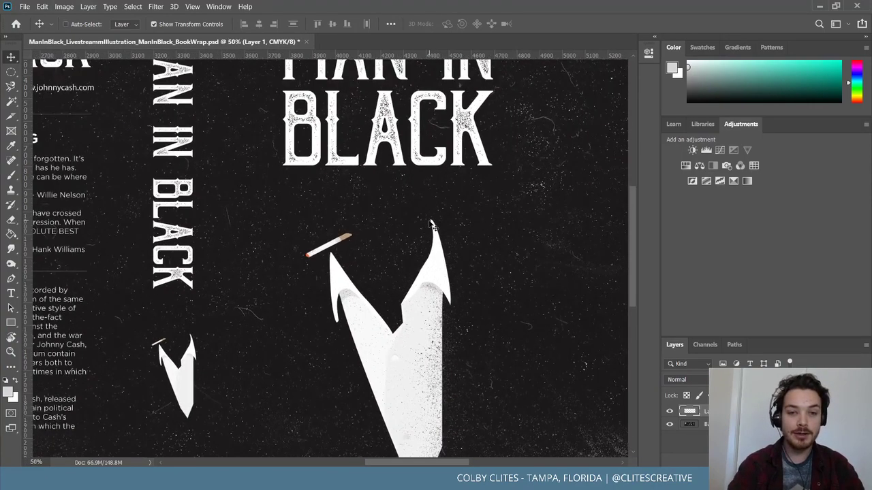
key("ctrl+plus")
scroll(422, 249, "down", 2)
scroll(422, 248, "down", 1)
key("ctrl+plus")
key("ctrl+plus")
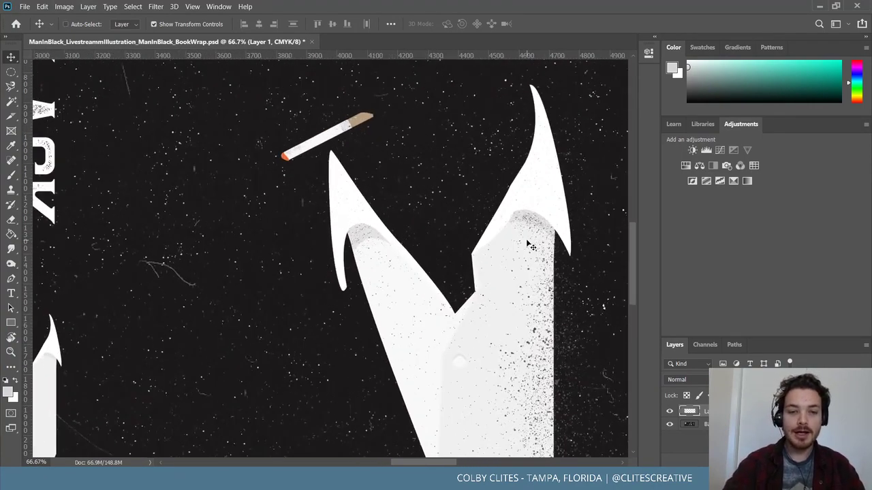
scroll(526, 243, "right", 6)
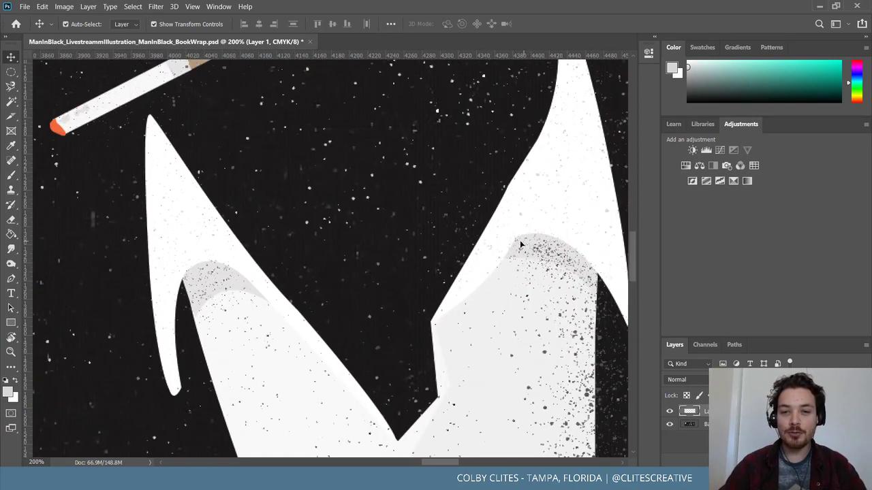
Examine the spatter texture on the large front-cover figure's collar points and body, with the Brush tool active
scroll(508, 239, "up", 1)
key("b")
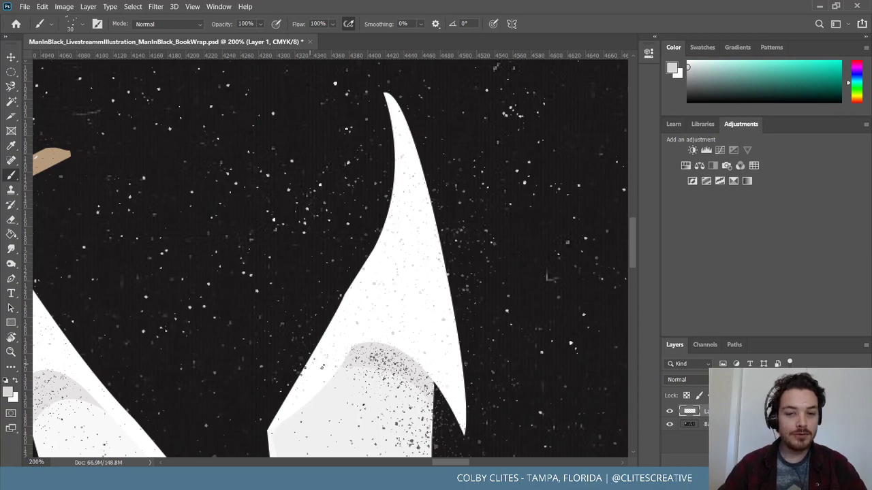
scroll(330, 259, "left", 5)
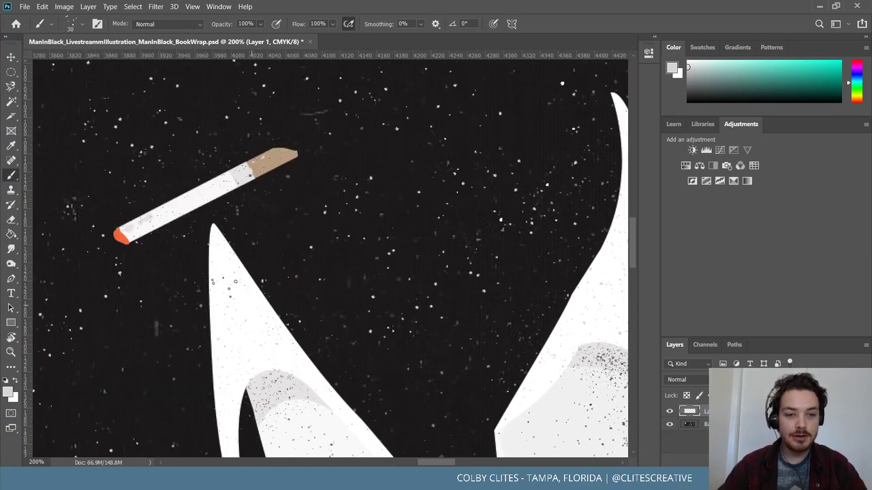
scroll(227, 272, "down", 2)
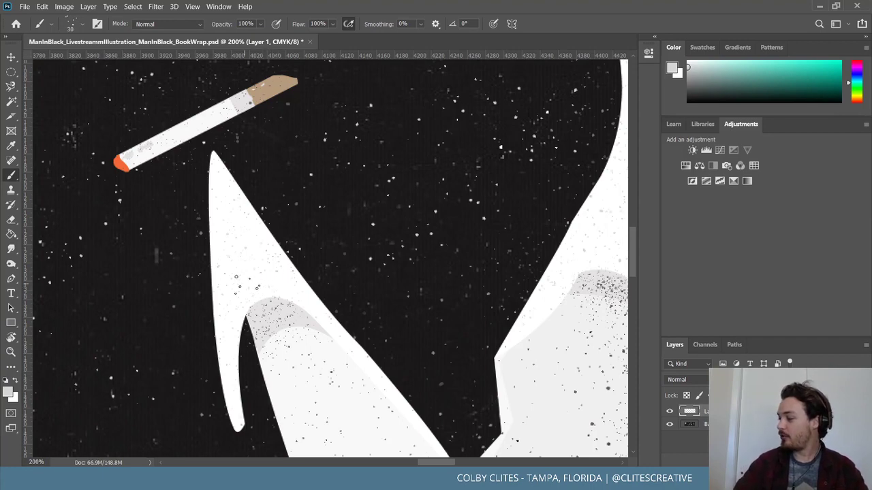
scroll(255, 287, "down", 5)
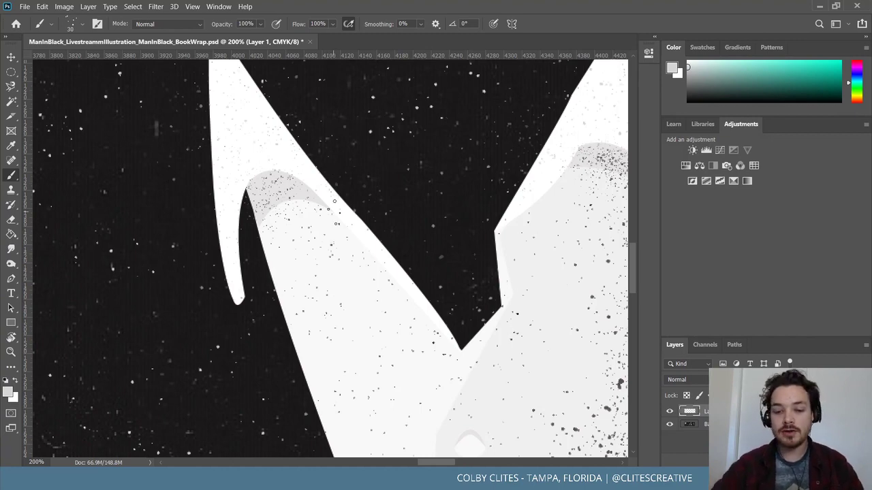
scroll(334, 201, "down", 2)
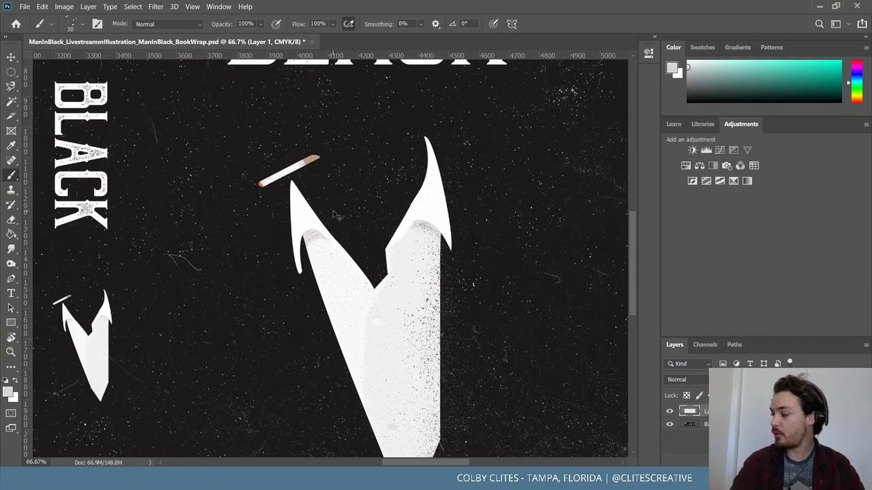
scroll(335, 215, "up", 1)
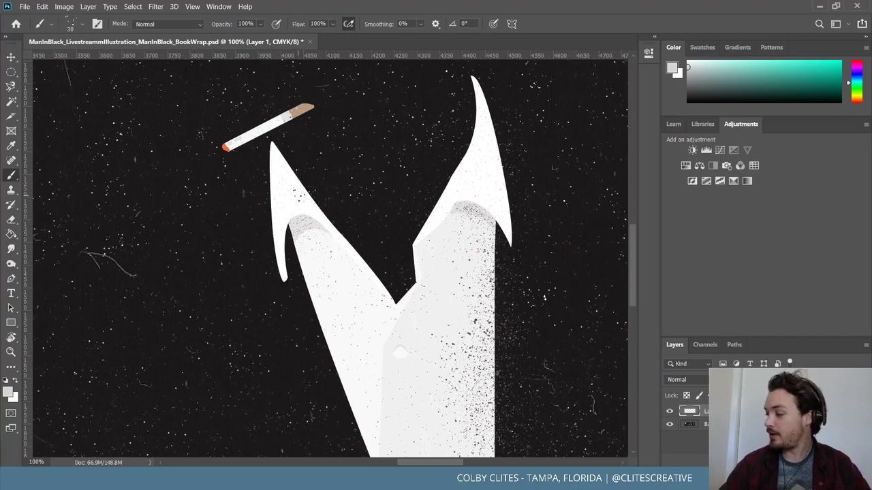
scroll(330, 259, "right", 5)
scroll(330, 259, "left", 10)
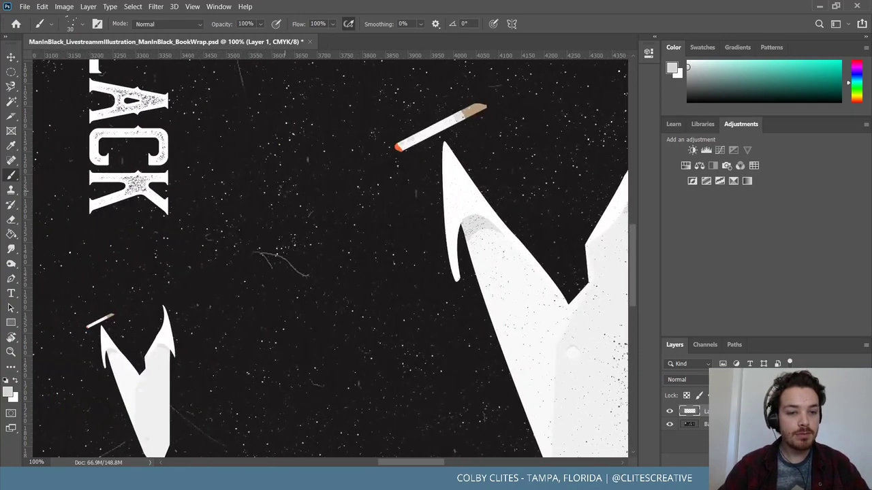
Spatter light grey specks over the small spine figure's right collar point and shoulder with the brush at 60 px
scroll(282, 237, "down", 2)
scroll(282, 236, "up", 5)
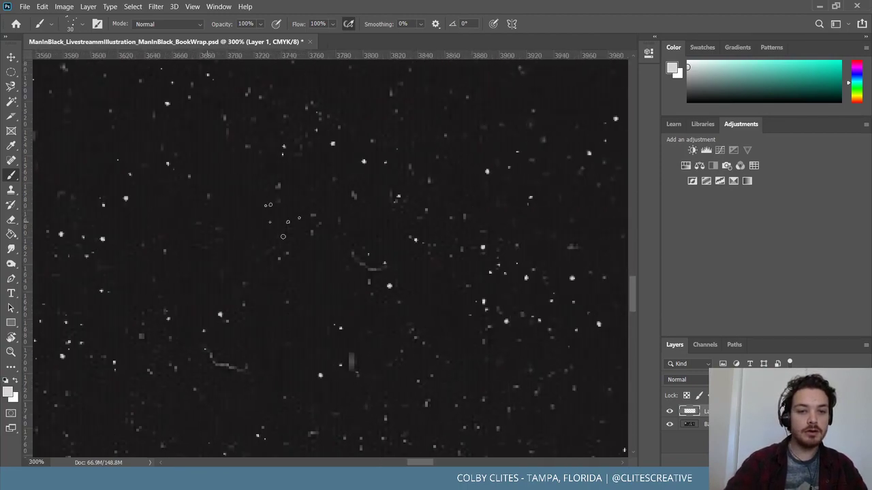
scroll(282, 236, "left", 10)
scroll(283, 236, "up", 2)
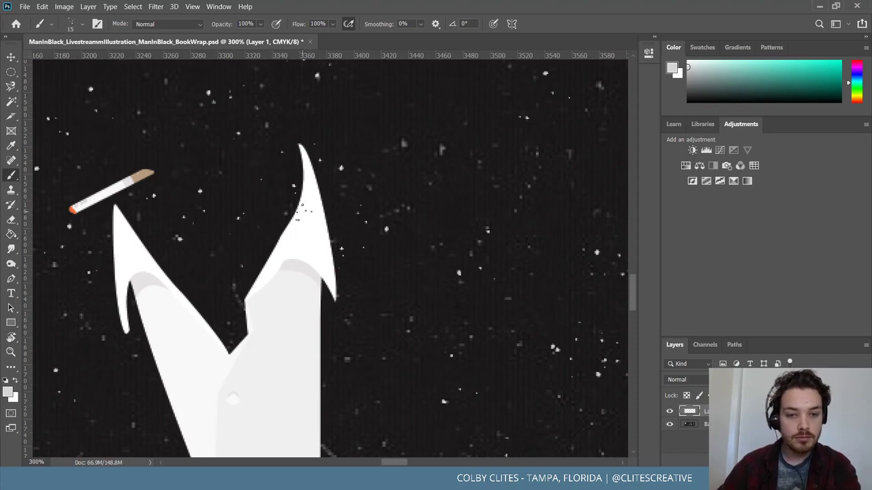
key("bracketright")
key("bracketright")
key("bracketright")
left_click(367, 196)
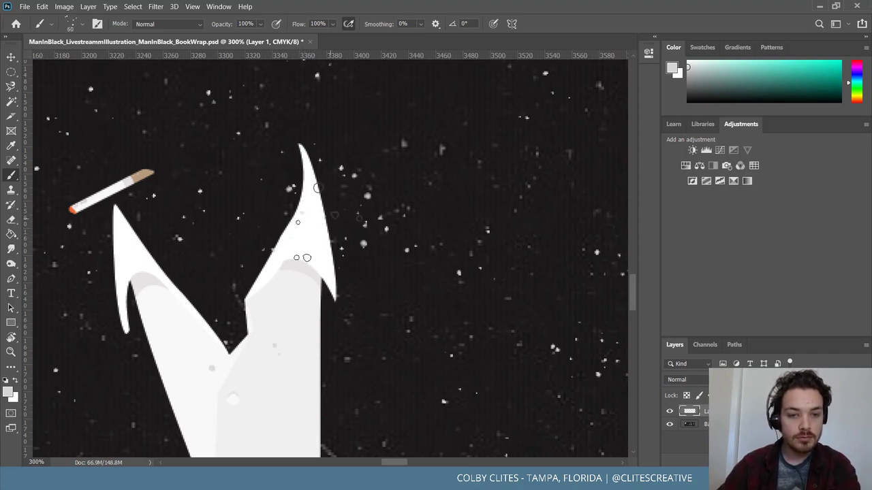
left_click(279, 268)
left_click(292, 199)
left_click(268, 214)
left_click(305, 239)
Spatter light grey specks over the small spine figure's left collar point and the area around the cigarette
left_click(132, 246)
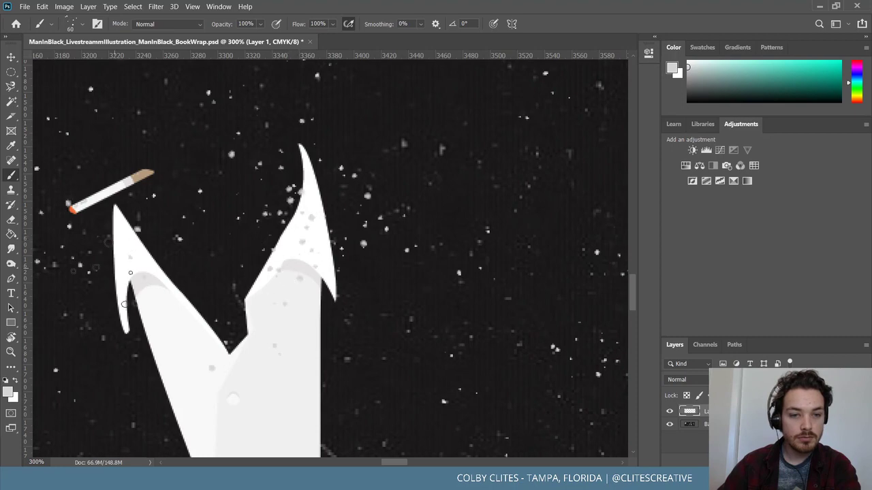
left_click(146, 241)
left_click(77, 206)
left_click(146, 226)
left_click(102, 173)
left_click(84, 79)
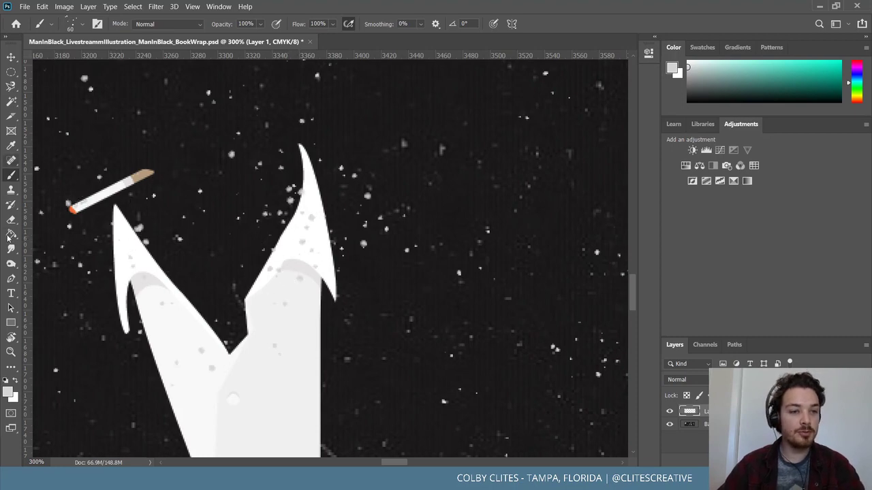
Erase the stray light specks on the dark background on both sides of the spine figure's right collar point
left_click(11, 220)
left_click(286, 198)
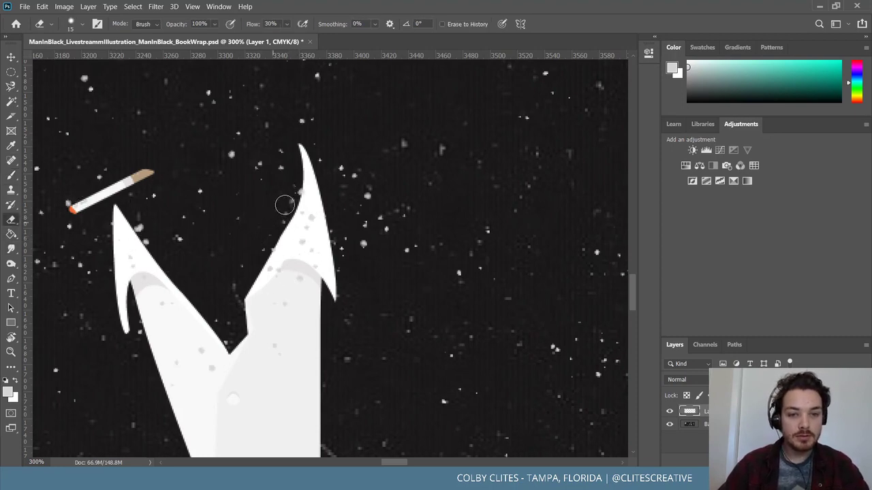
left_click(340, 171)
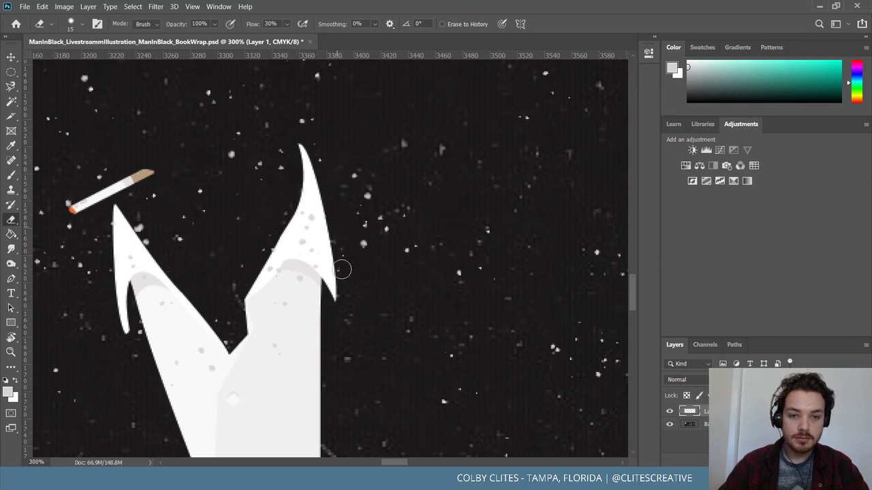
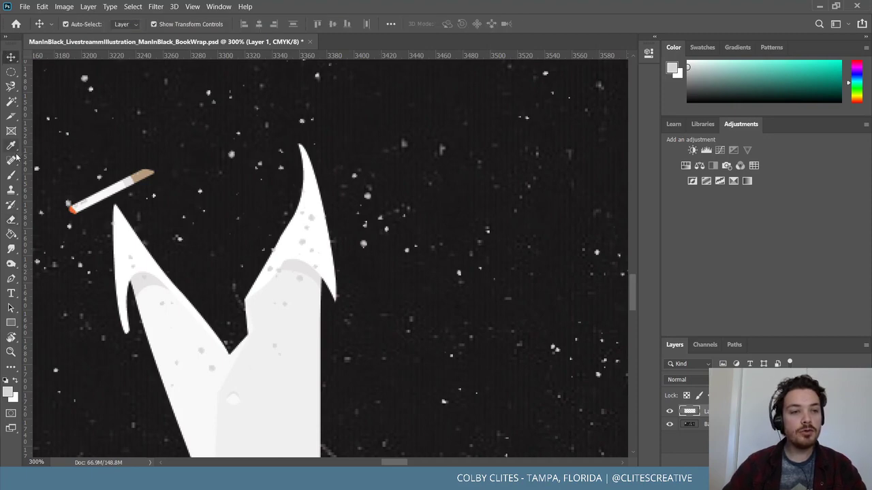
Sample the near-black background colour and spatter dark specks on the upper right part of the spine figure's body with a 35 px brush
left_click(11, 175)
scroll(266, 270, "down", 5)
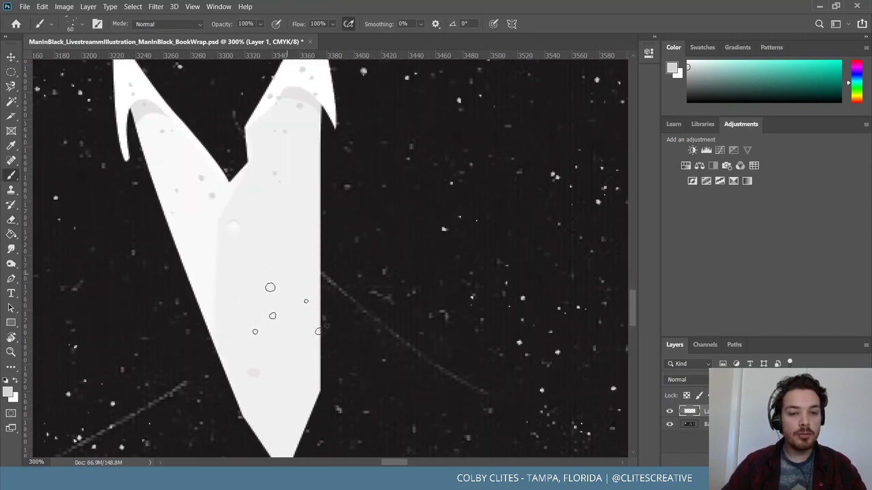
key("i")
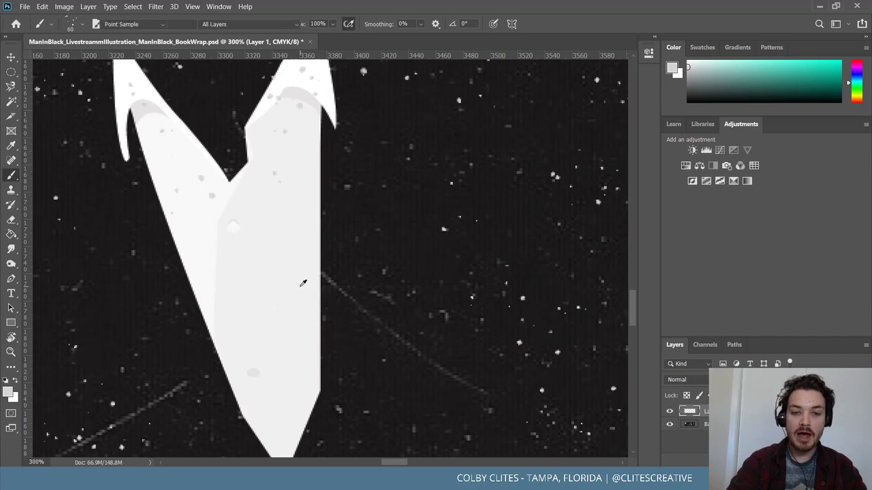
left_click(403, 239)
key("b")
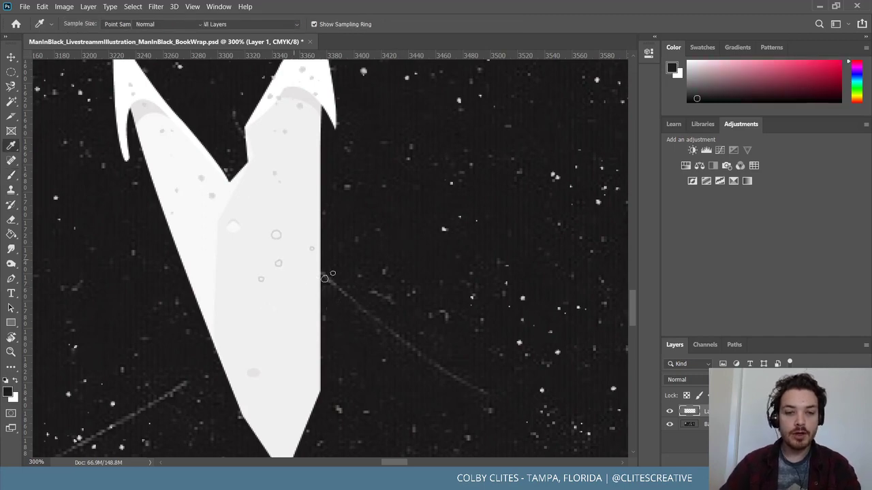
key("bracketleft")
mouse_move(289, 215)
left_mouse_down()
mouse_move(277, 193)
mouse_move(293, 180)
mouse_move(291, 130)
mouse_move(272, 259)
mouse_move(284, 232)
mouse_move(299, 235)
mouse_move(288, 221)
mouse_move(306, 191)
mouse_move(298, 129)
left_mouse_up()
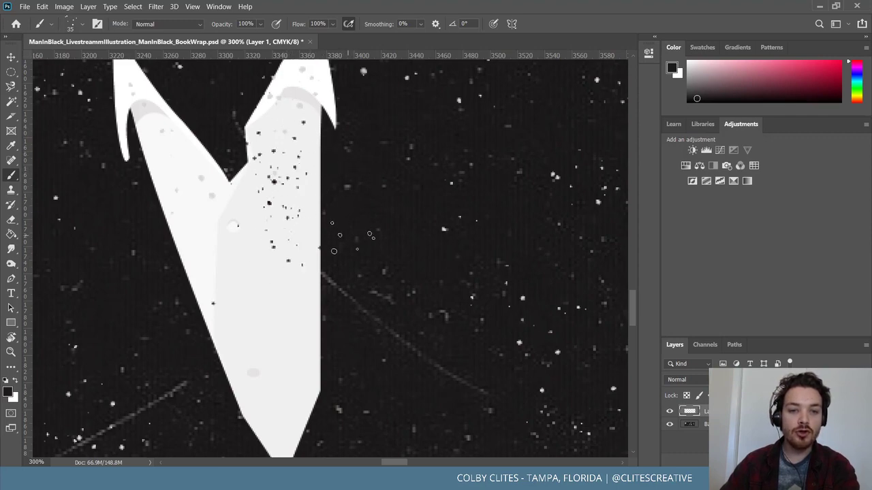
Continue the dark 35 px spatter down the right edge and lower tip of the spine figure's body
right_click(341, 398)
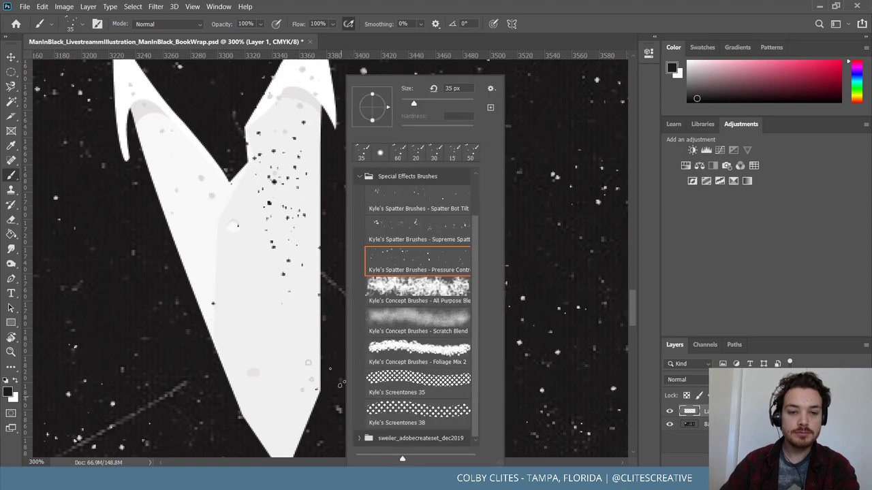
key("Escape")
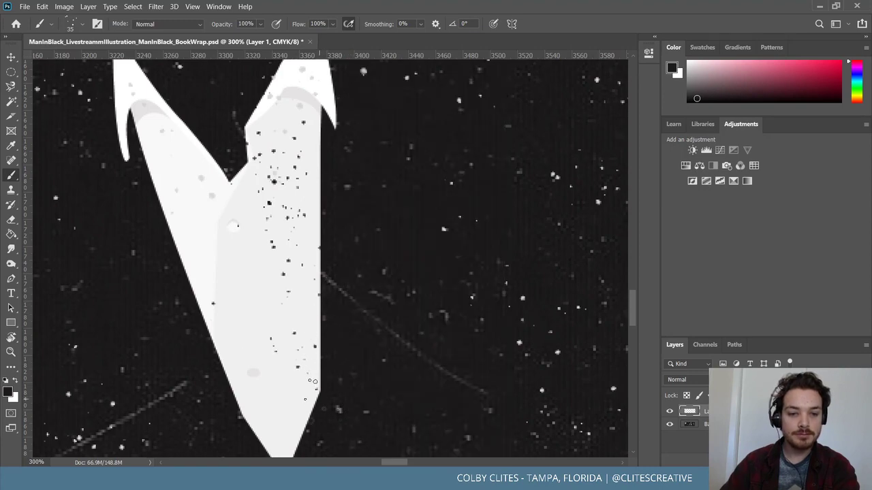
scroll(314, 382, "down", 2)
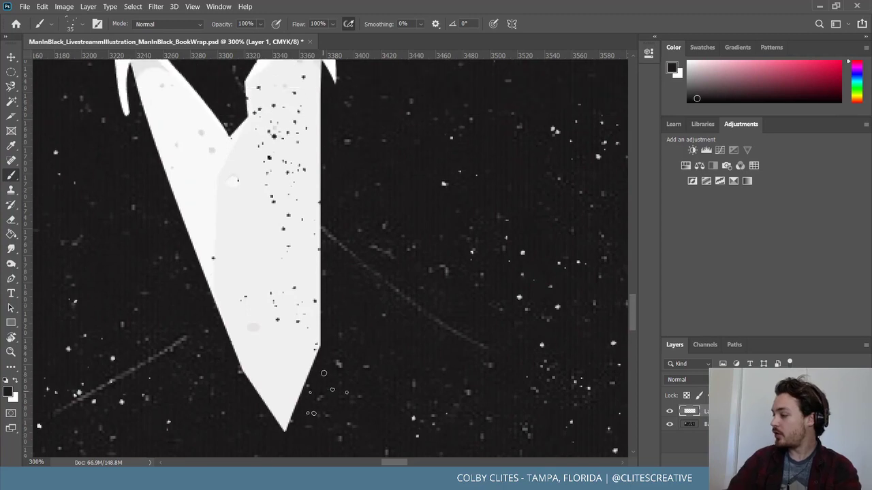
scroll(293, 316, "down", 2)
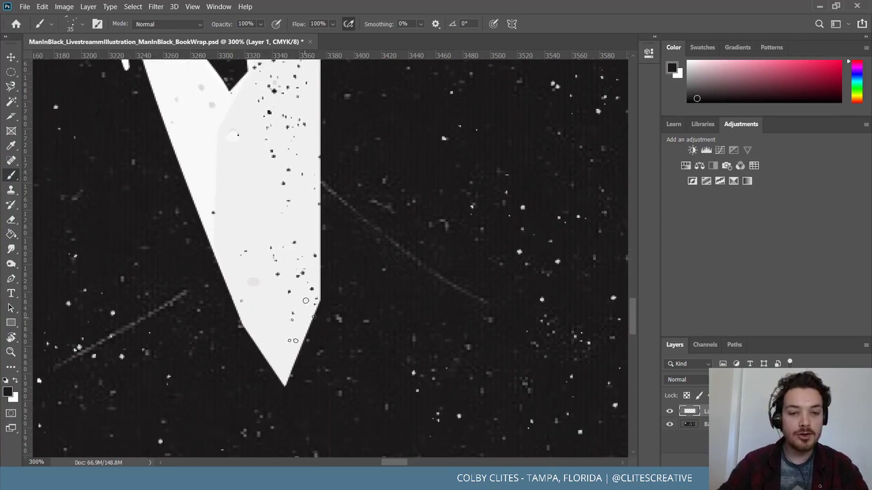
scroll(321, 353, "up", 2)
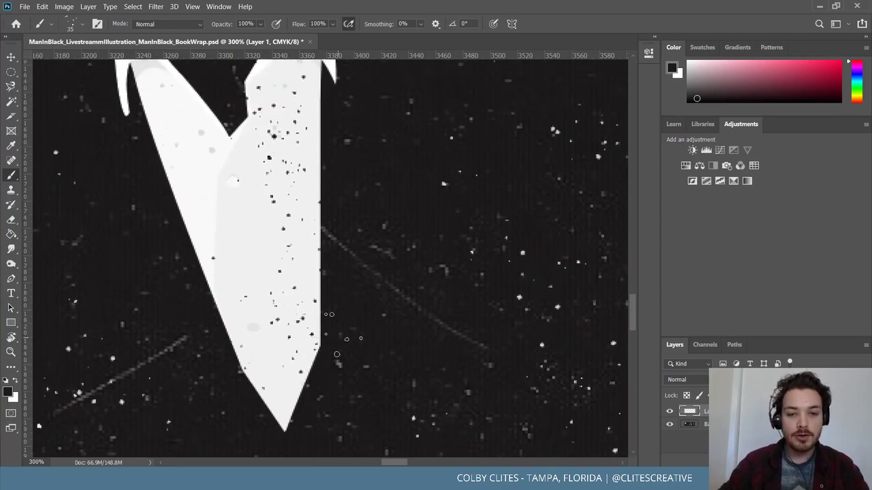
Spatter dark specks on the grey shadows beneath the spine figure's right and left collar points
scroll(286, 411, "up", 3)
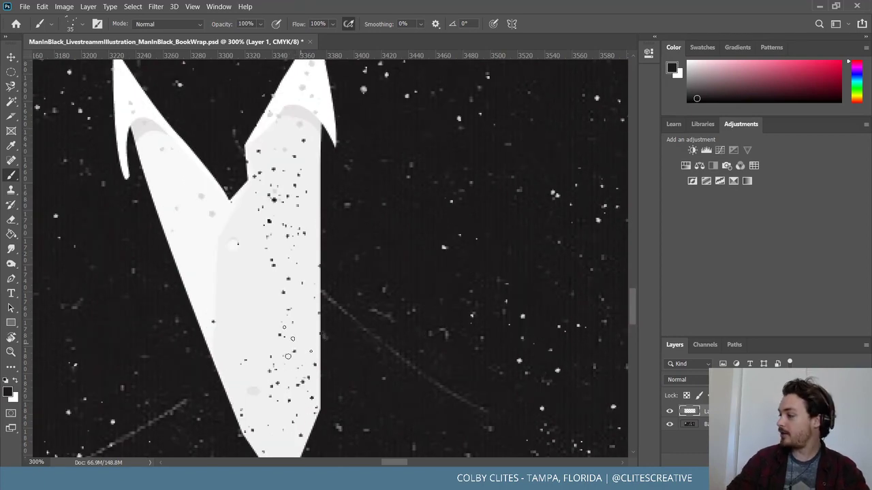
scroll(287, 356, "up", 2)
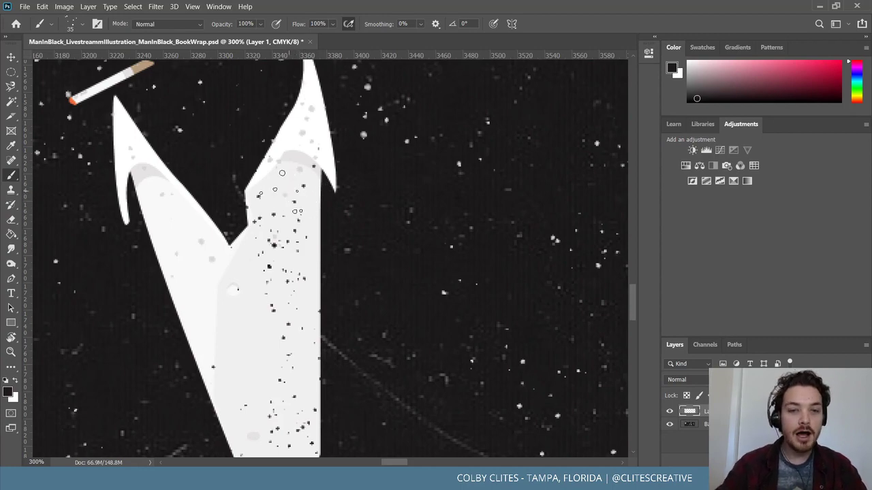
mouse_move(293, 163)
left_mouse_down()
mouse_move(317, 181)
mouse_move(300, 188)
left_mouse_up()
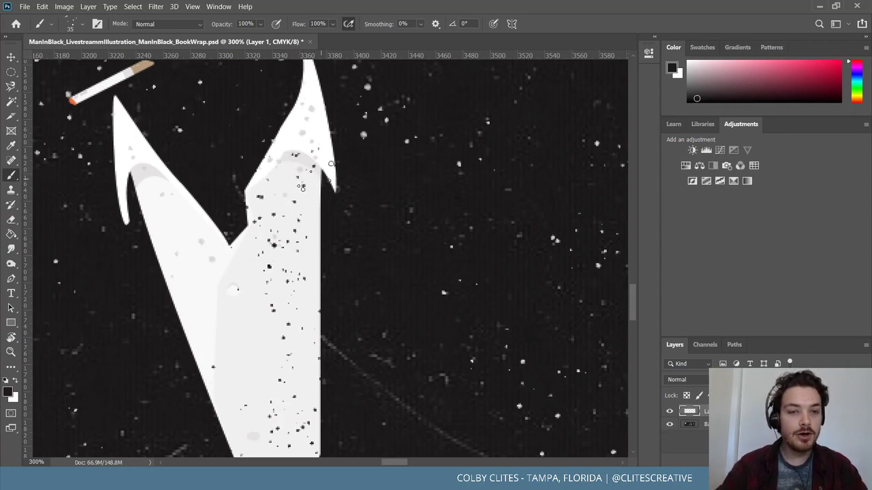
mouse_move(153, 178)
left_mouse_down()
mouse_move(151, 164)
mouse_move(149, 170)
mouse_move(162, 170)
left_mouse_up()
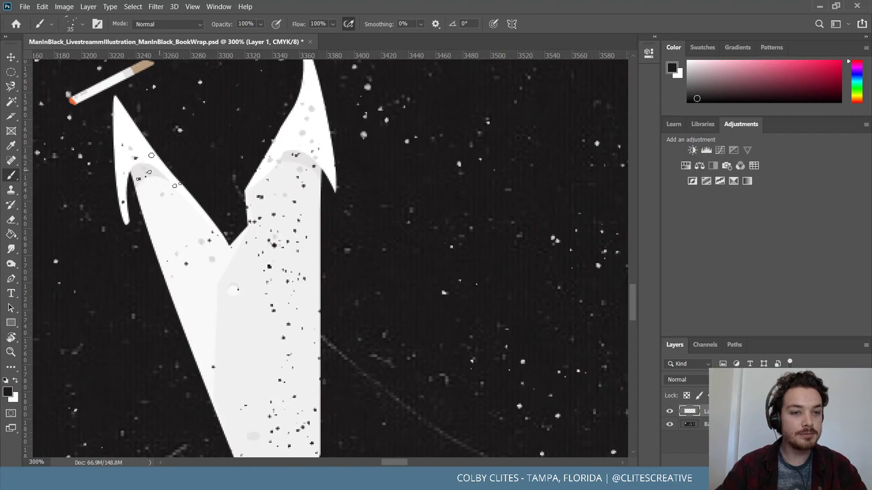
Soften the dark specks around both collar shadows and the left body panel with the Eraser at 30% flow
left_click(11, 219)
mouse_move(312, 148)
left_mouse_down()
mouse_move(274, 152)
mouse_move(291, 153)
mouse_move(296, 181)
mouse_move(309, 176)
mouse_move(299, 187)
mouse_move(263, 182)
mouse_move(257, 206)
mouse_move(298, 206)
left_mouse_up()
mouse_move(153, 182)
left_mouse_down()
mouse_move(145, 156)
mouse_move(125, 158)
mouse_move(119, 145)
mouse_move(119, 207)
mouse_move(180, 195)
mouse_move(173, 187)
mouse_move(109, 204)
mouse_move(208, 238)
left_mouse_up()
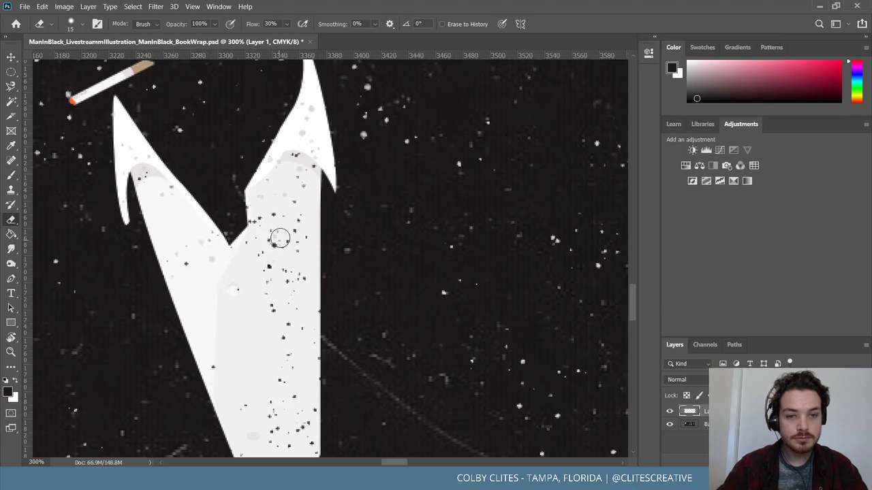
Fade the dark specks on the upper right part of the spine figure's body with a larger eraser
key("bracketright")
key("bracketright")
key("bracketright")
mouse_move(292, 219)
left_mouse_down()
mouse_move(267, 222)
mouse_move(282, 251)
mouse_move(264, 261)
mouse_move(296, 275)
left_mouse_up()
Fade the dark specks on the middle and lower part of the spine figure's body with the eraser at 35 px
key("bracketright")
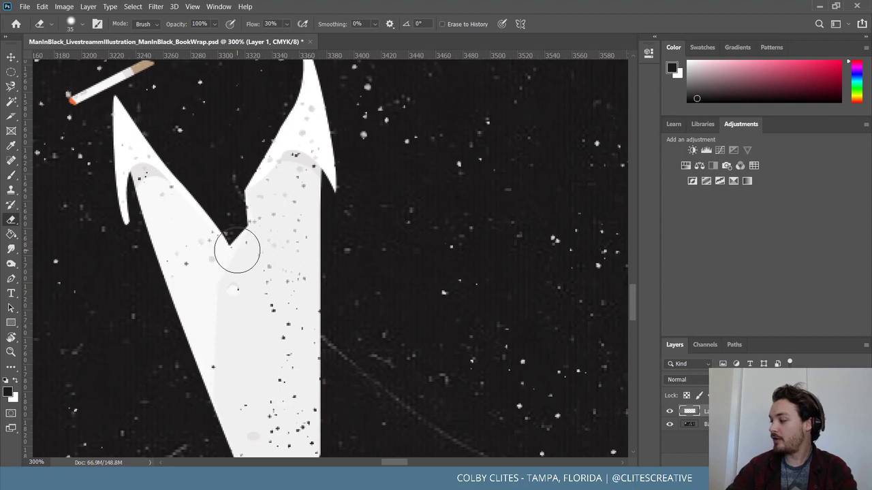
scroll(238, 267, "down", 2)
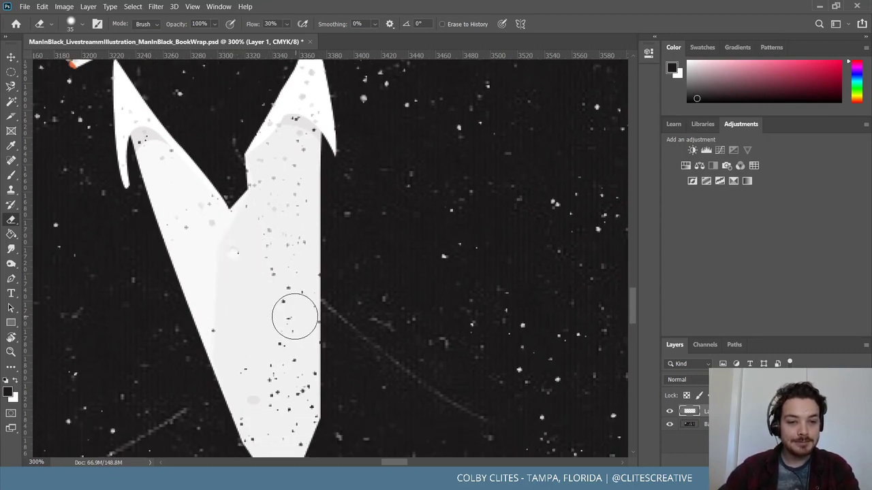
scroll(286, 292, "down", 2)
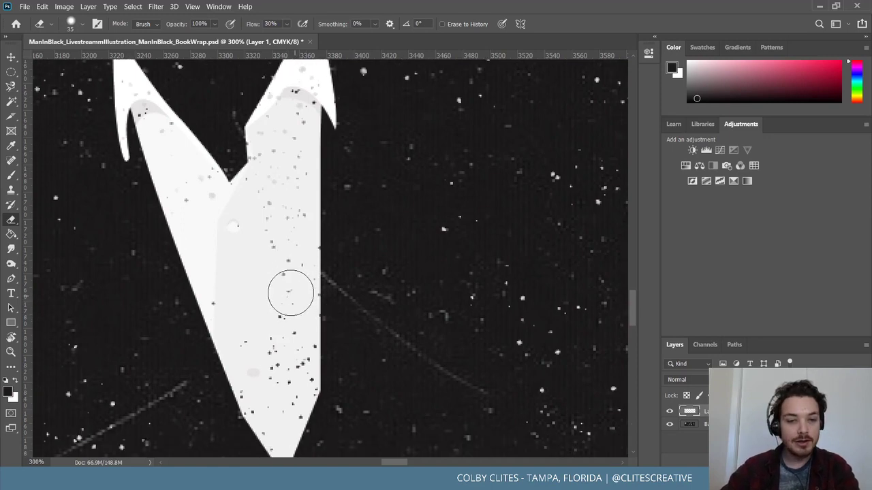
mouse_move(283, 331)
left_mouse_down()
mouse_move(312, 348)
mouse_move(317, 390)
mouse_move(284, 385)
mouse_move(267, 354)
left_mouse_up()
scroll(248, 392, "down", 1)
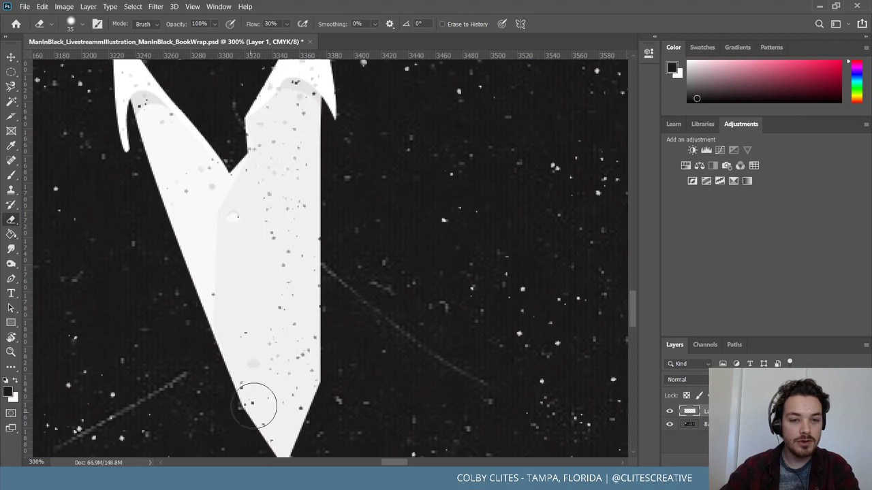
scroll(306, 402, "up", 5)
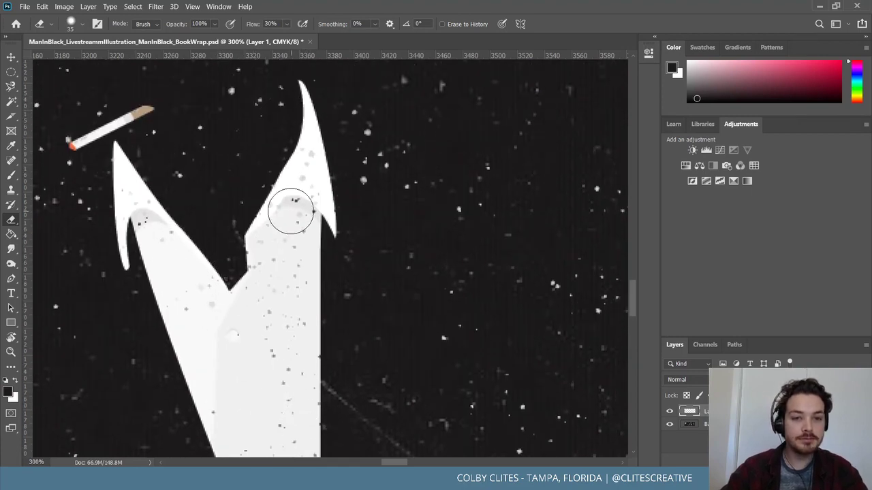
scroll(215, 237, "up", 2)
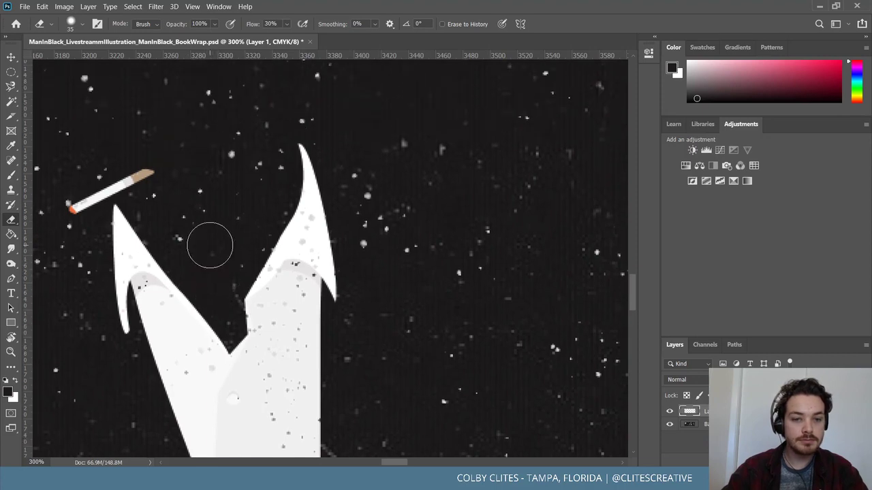
Spatter dark specks on the cigarette and down the right side of the spine figure's body with the 35 px brush
scroll(210, 245, "left", 4)
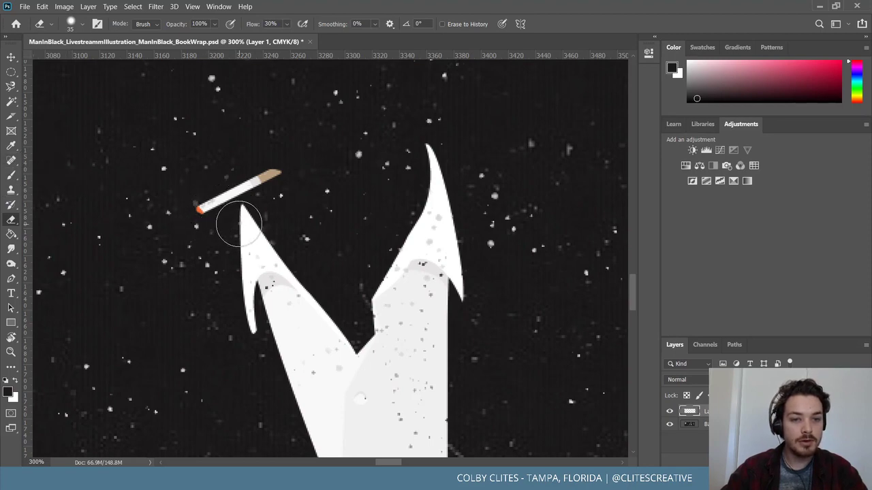
left_click(12, 176)
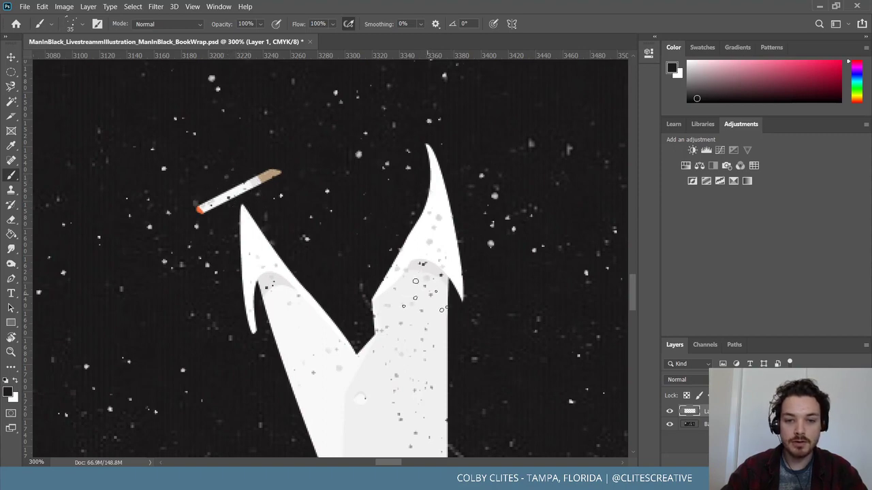
scroll(414, 325, "down", 2)
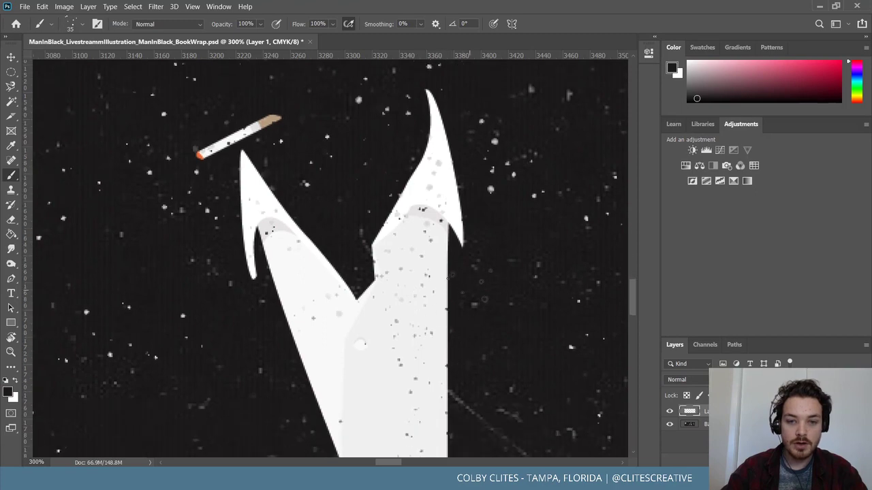
scroll(444, 327, "down", 2)
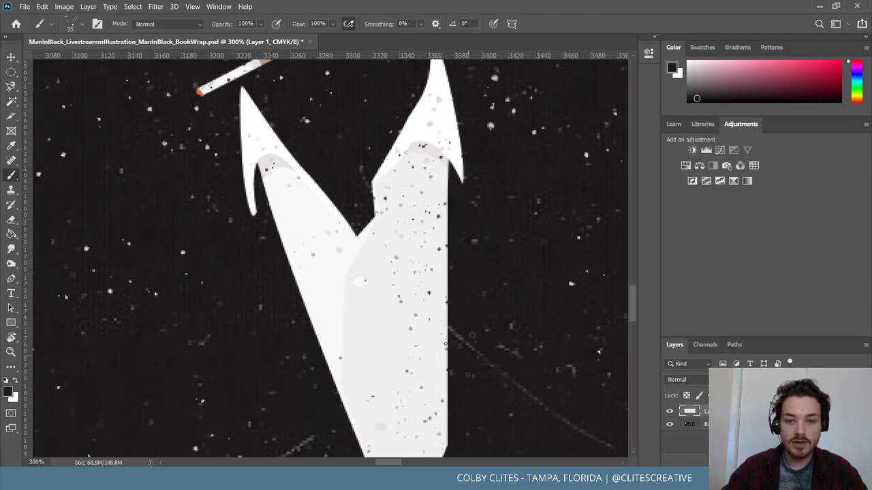
mouse_move(470, 286)
left_mouse_down()
mouse_move(485, 271)
mouse_move(480, 306)
left_mouse_up()
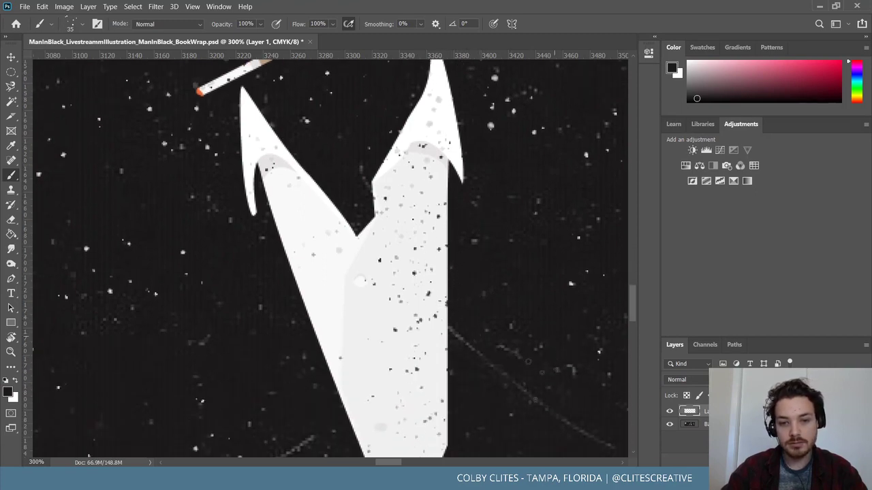
scroll(218, 254, "down", 2)
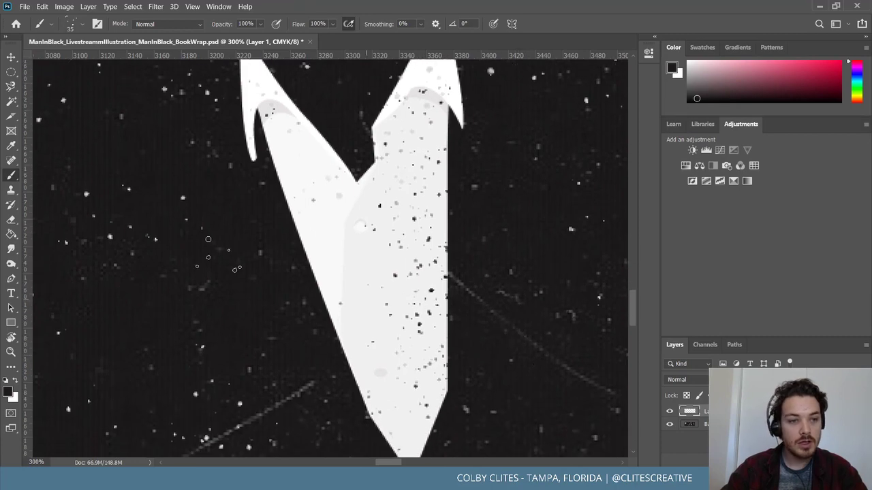
Fade the new dark specks along the right side of the spine figure's body with the Eraser at 30% flow
left_click(11, 220)
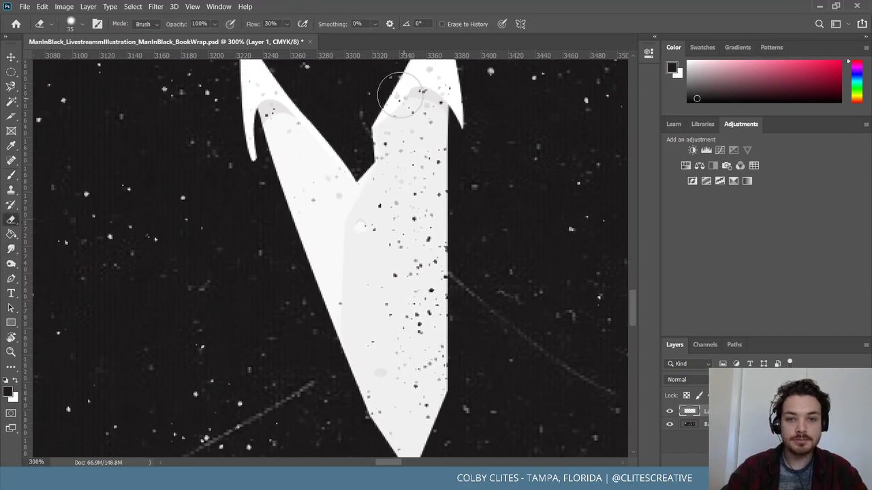
scroll(397, 174, "up", 1)
scroll(398, 175, "up", 2)
left_click_drag(378, 151, 384, 145)
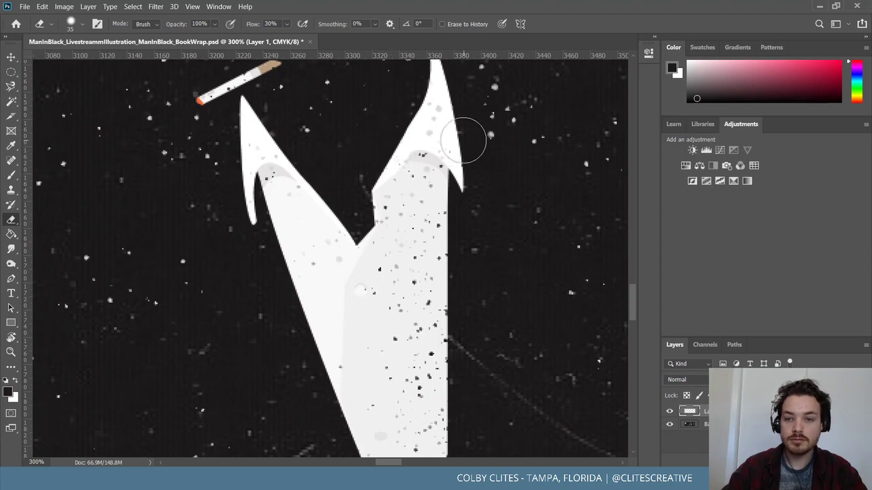
scroll(529, 184, "down", 3)
mouse_move(529, 184)
left_mouse_down()
mouse_move(455, 167)
mouse_move(415, 129)
mouse_move(380, 155)
mouse_move(439, 162)
mouse_move(387, 197)
mouse_move(388, 208)
mouse_move(437, 206)
mouse_move(353, 239)
mouse_move(421, 241)
mouse_move(427, 251)
mouse_move(410, 269)
mouse_move(441, 264)
mouse_move(346, 304)
mouse_move(410, 331)
mouse_move(428, 309)
mouse_move(444, 314)
mouse_move(402, 312)
mouse_move(398, 380)
mouse_move(381, 413)
left_mouse_up()
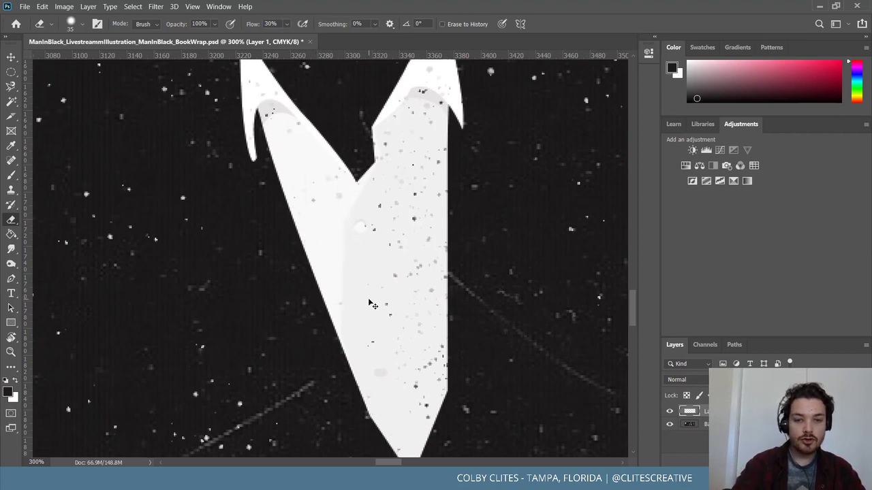
Switch to the Move tool and save the book wrap document
key("ctrl+0")
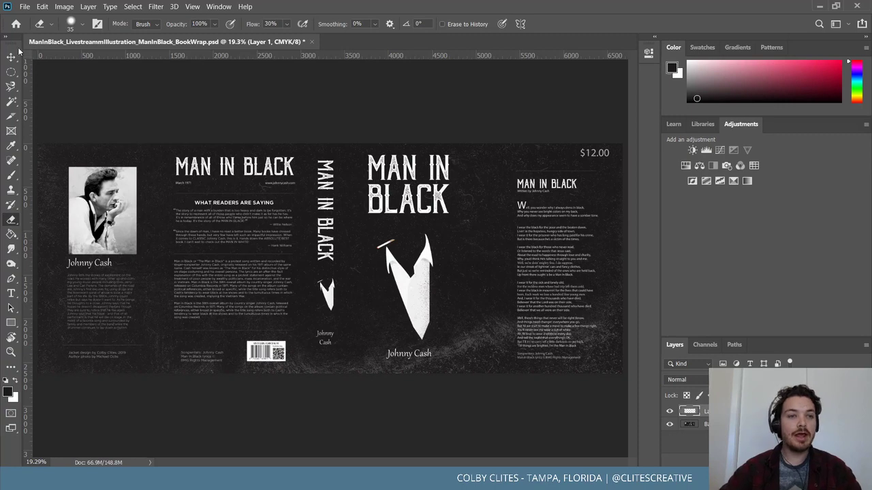
left_click(12, 54)
left_click(119, 103)
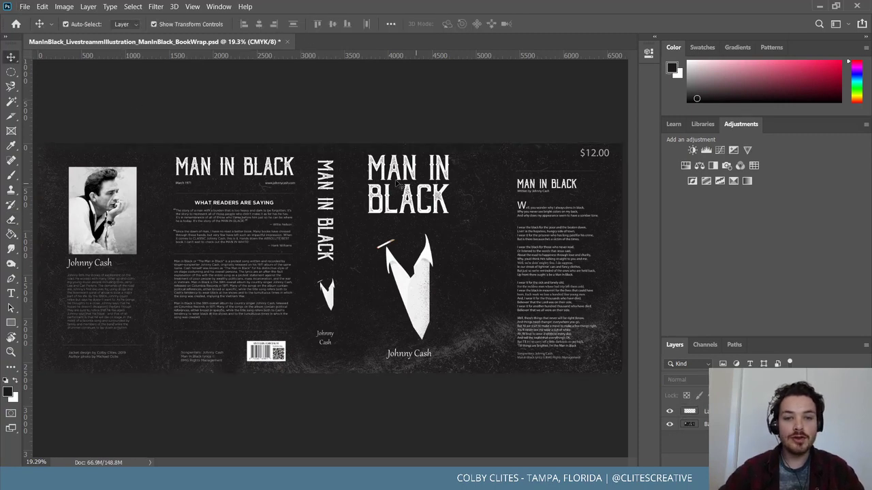
left_click(25, 7)
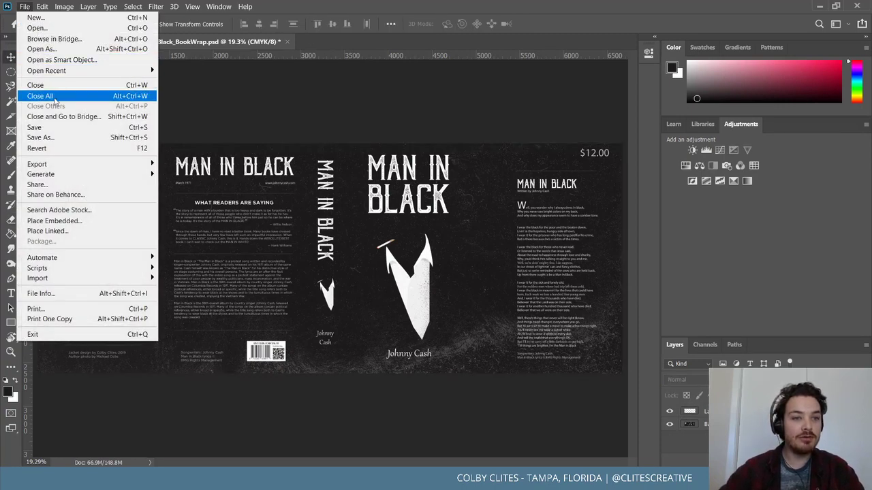
left_click(59, 131)
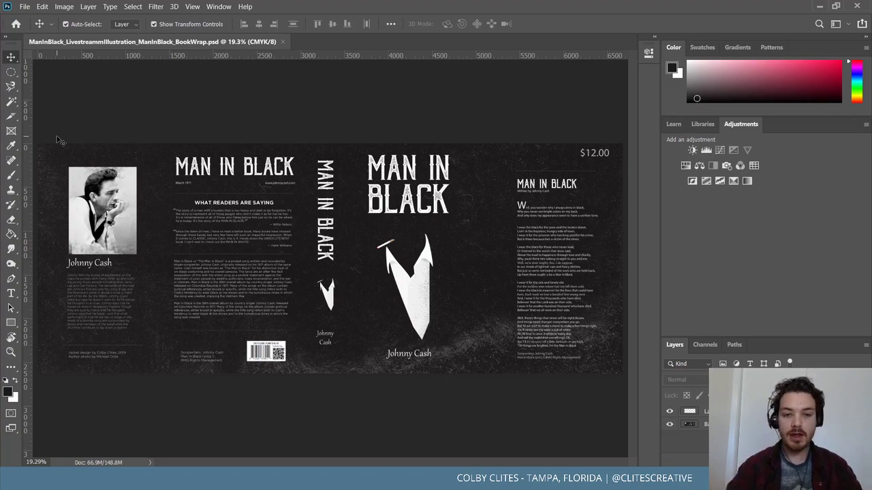
Examine the spatter texture on the front cover, spine, back cover and both flaps of the book wrap
key("ctrl+plus")
key("ctrl+plus")
key("ctrl+plus")
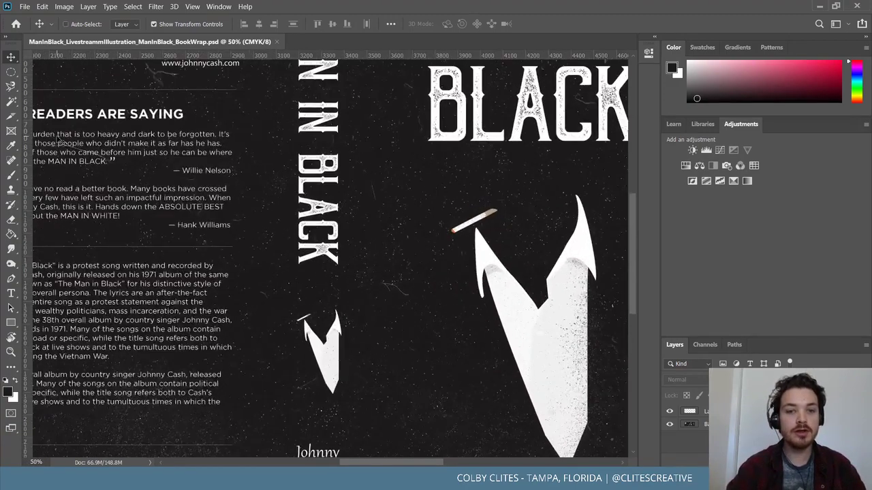
scroll(463, 225, "right", 5)
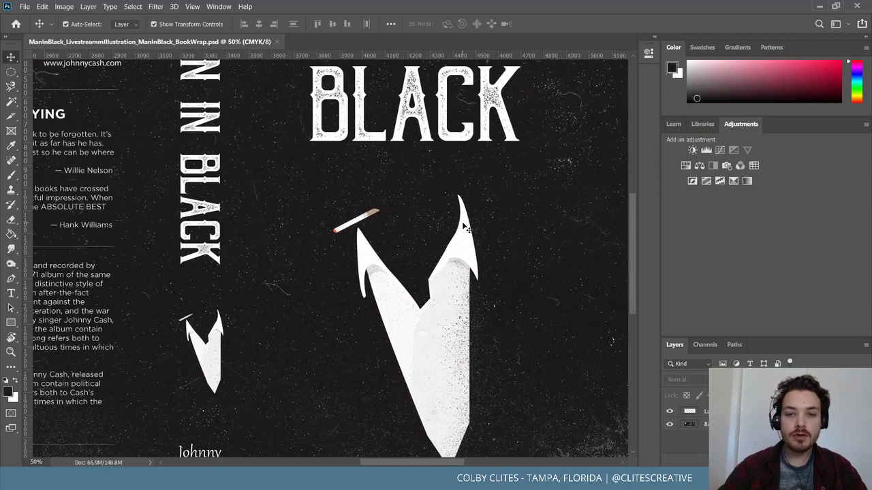
scroll(477, 239, "up", 2)
scroll(508, 245, "up", 2)
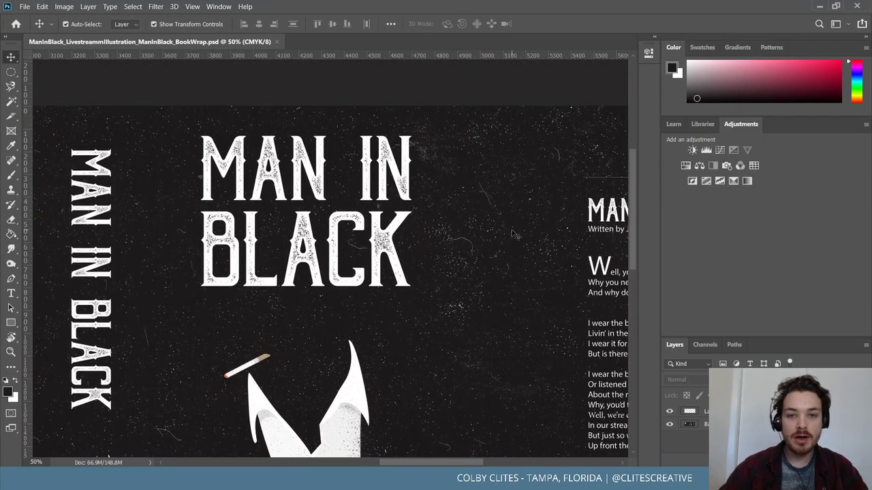
scroll(494, 229, "right", 10)
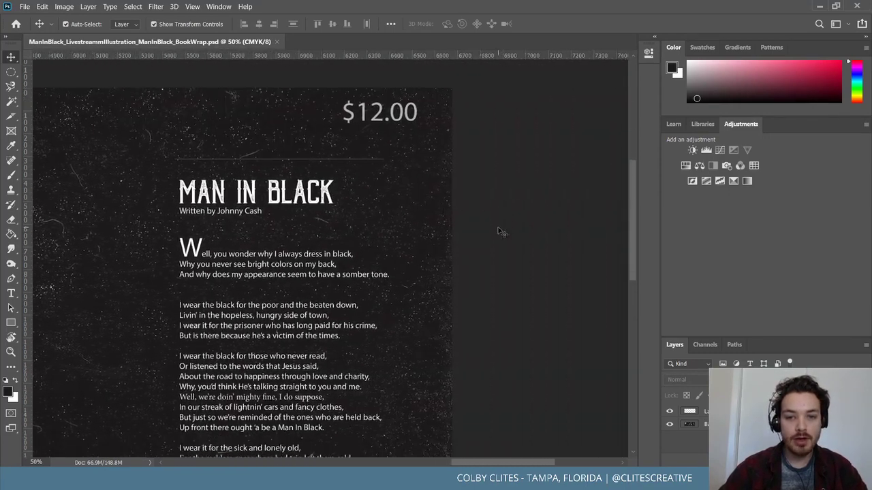
scroll(470, 243, "down", 4)
scroll(470, 243, "up", 3)
scroll(443, 249, "left", 6)
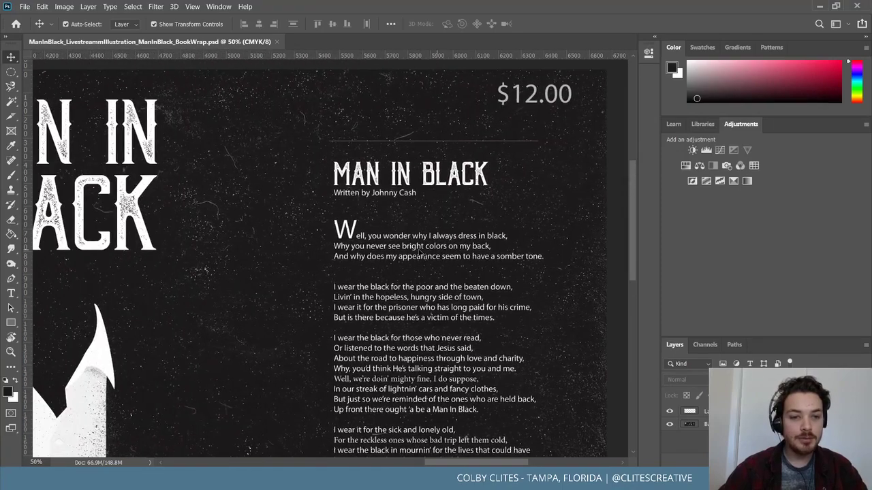
scroll(421, 254, "left", 3)
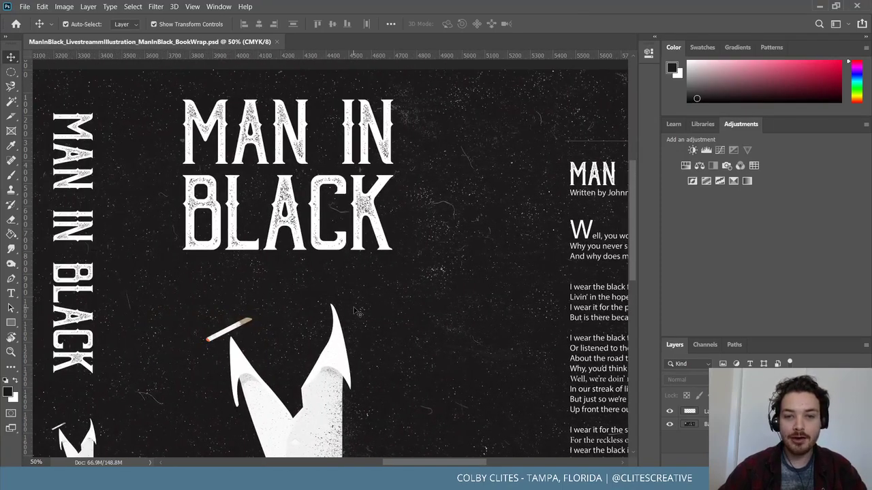
scroll(355, 311, "left", 20)
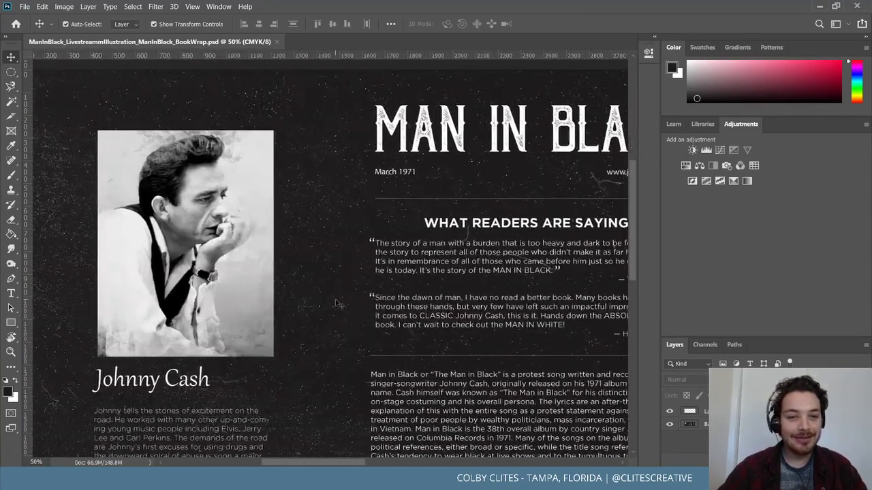
scroll(339, 305, "left", 5)
scroll(338, 304, "right", 17)
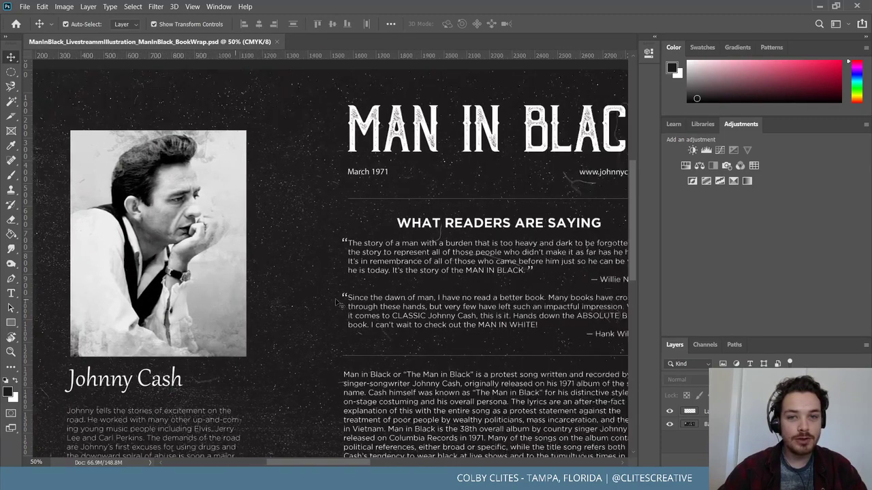
scroll(339, 305, "right", 11)
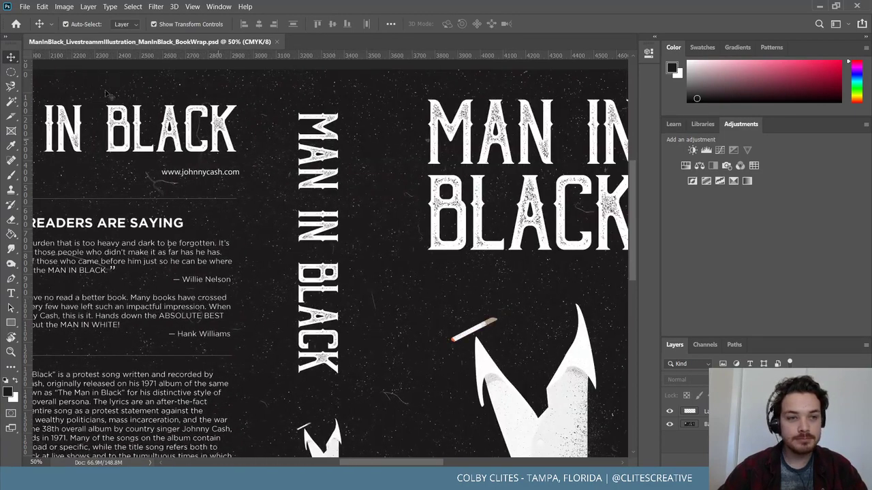
scroll(79, 71, "up", 4)
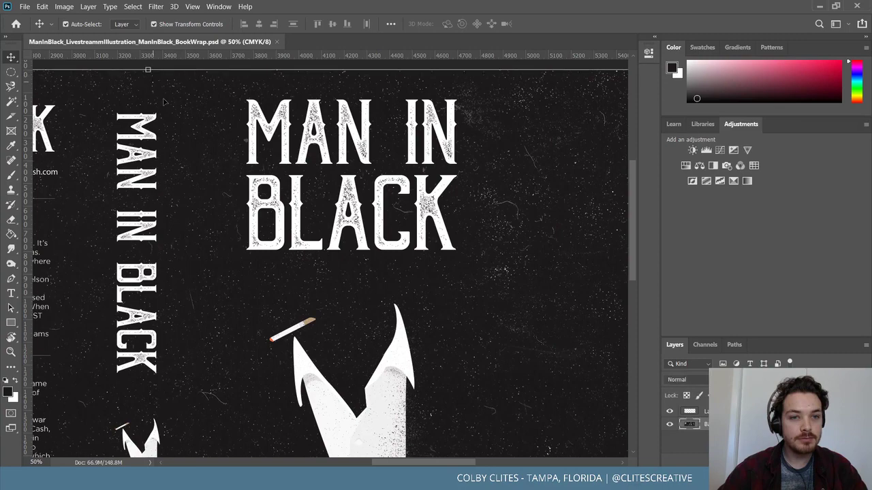
left_click(24, 6)
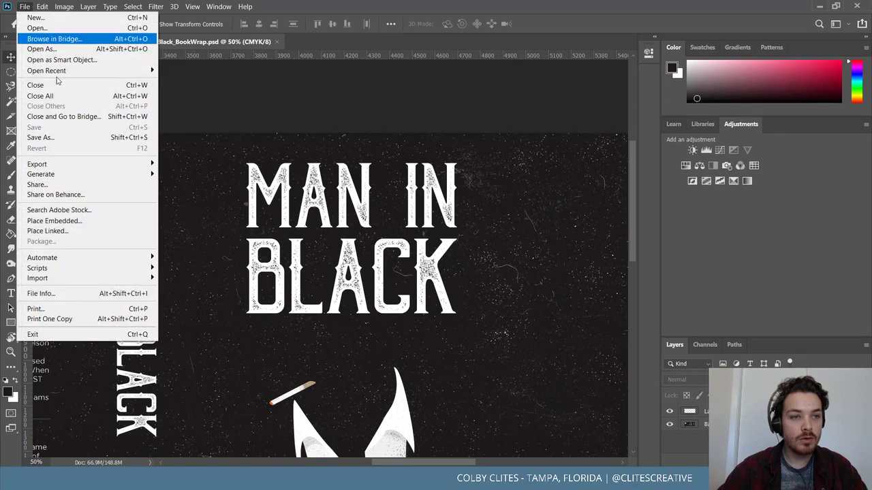
left_click(374, 92)
Examine the spine and barcode area, then the song lyrics on the front flap for legibility against the texture
key("ctrl+0")
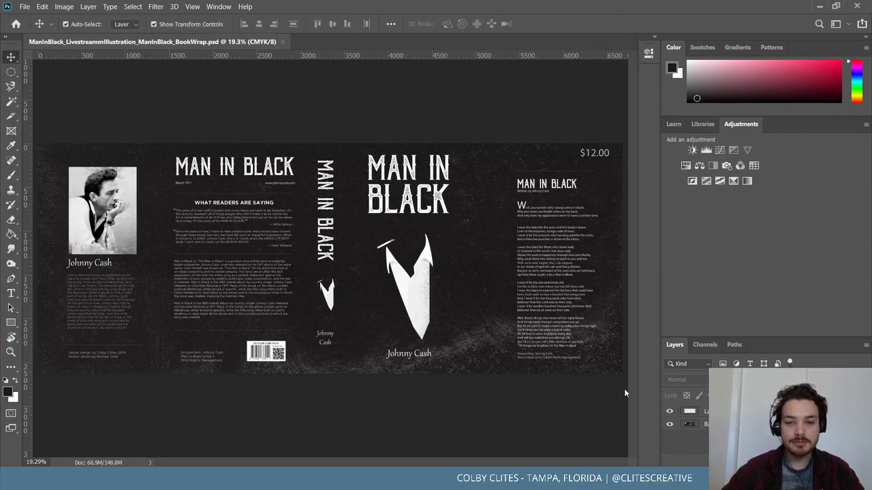
key("ctrl+plus")
key("ctrl+plus")
key("ctrl+plus")
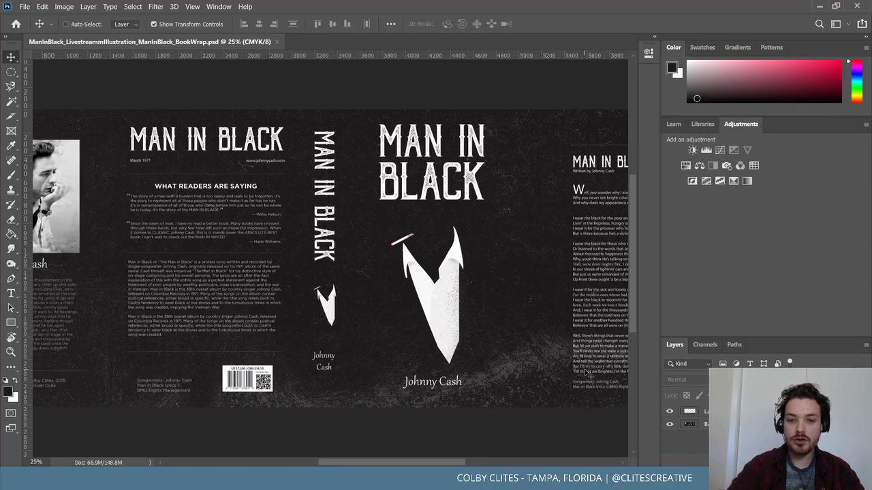
scroll(586, 371, "left", 5)
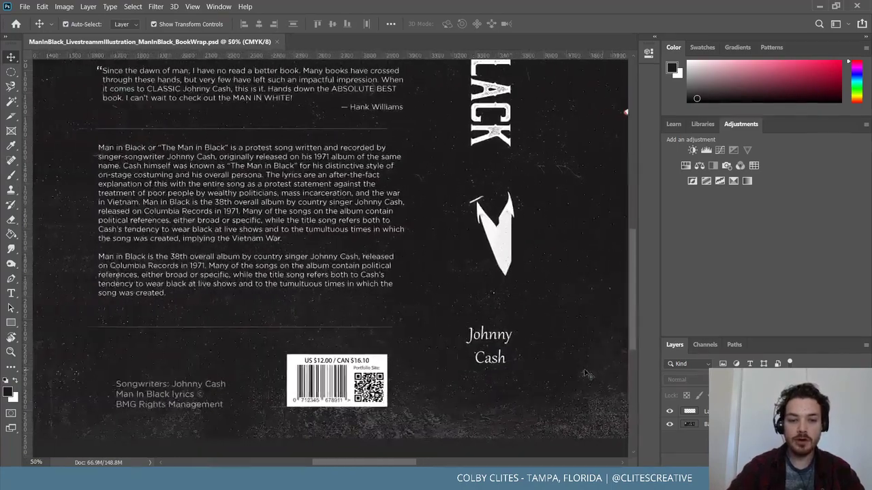
scroll(585, 371, "right", 20)
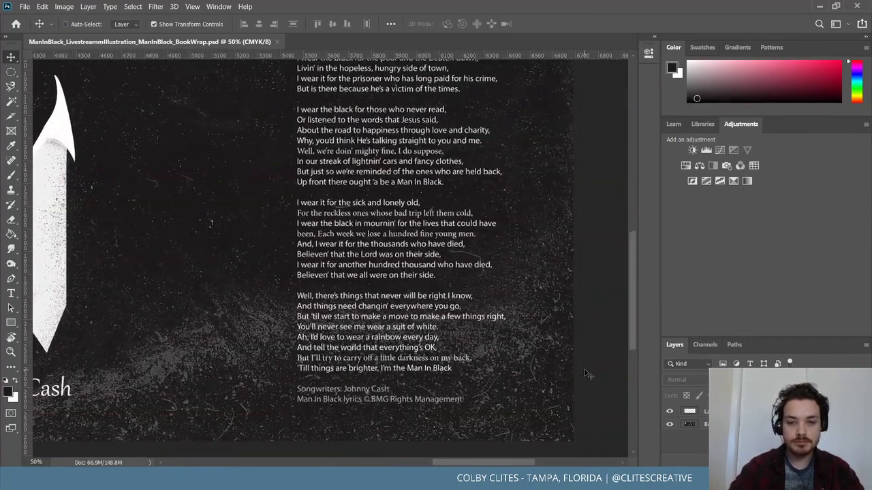
key("ctrl+plus")
key("ctrl+plus")
scroll(586, 372, "left", 2)
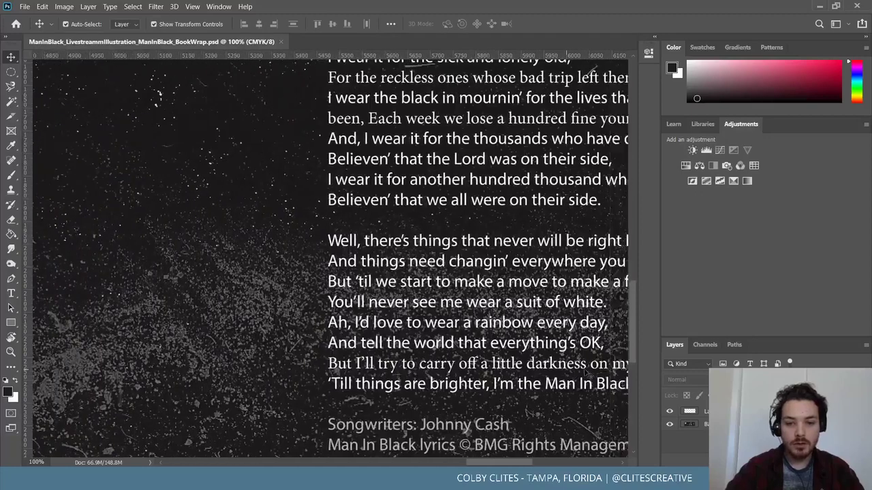
scroll(586, 371, "right", 3)
scroll(585, 372, "down", 2)
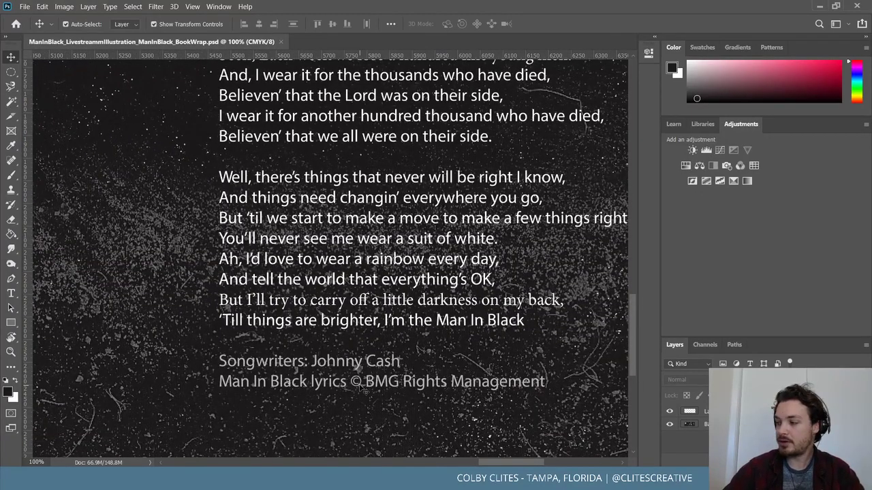
scroll(361, 388, "up", 2)
scroll(530, 359, "left", 1)
scroll(530, 359, "right", 1)
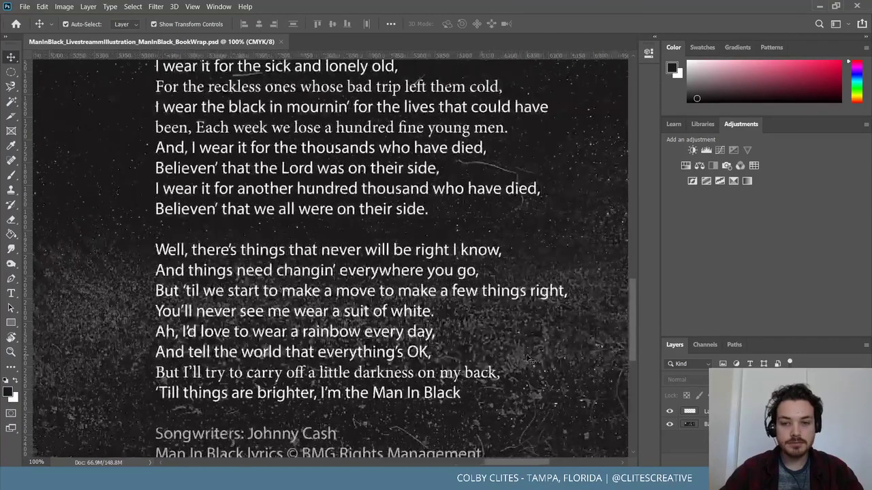
scroll(489, 345, "up", 2)
scroll(489, 344, "right", 2)
scroll(487, 344, "up", 15)
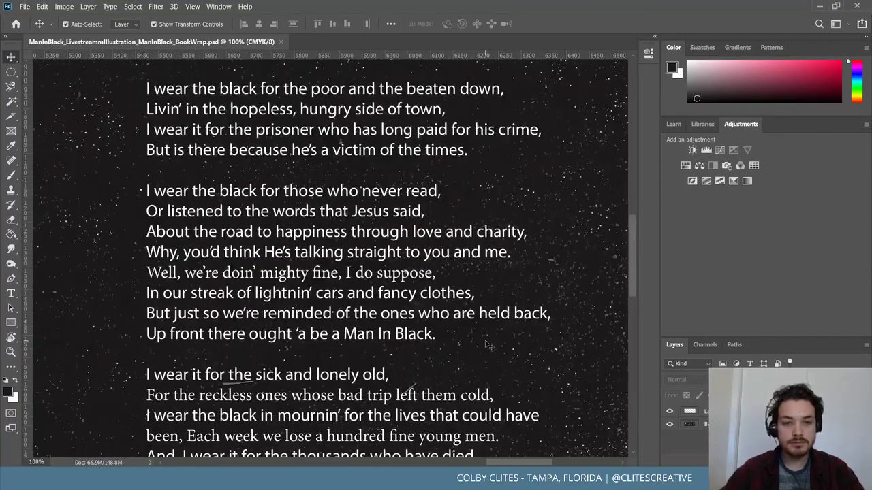
scroll(488, 346, "up", 2)
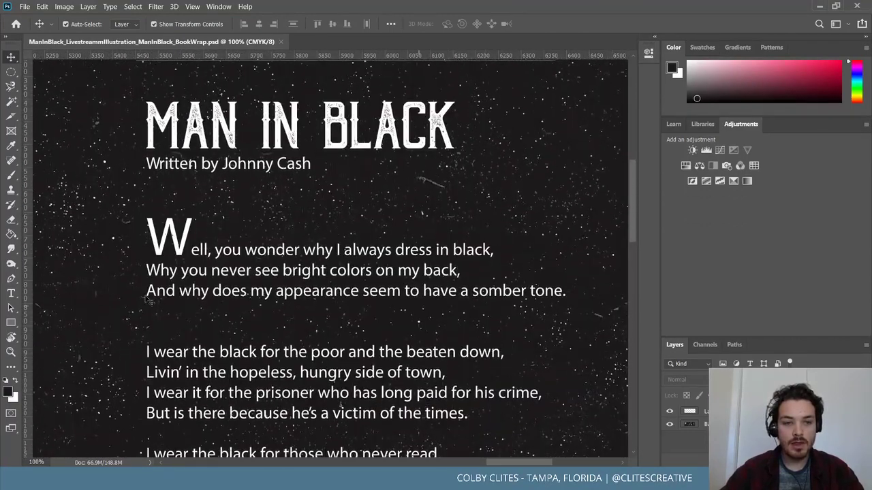
key("ctrl+0")
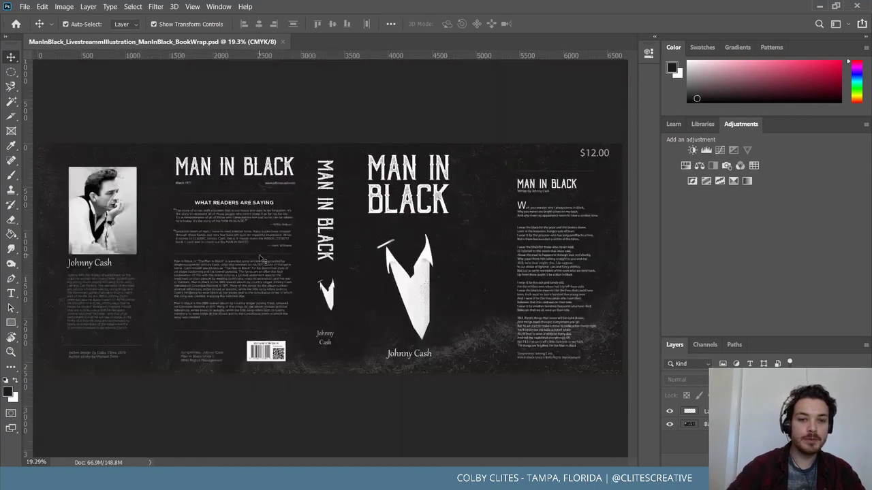
left_click(24, 7)
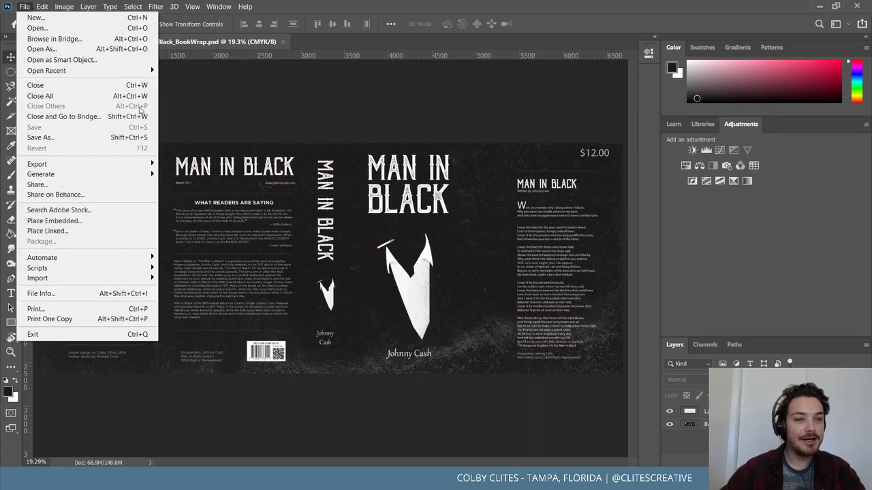
left_click(286, 110)
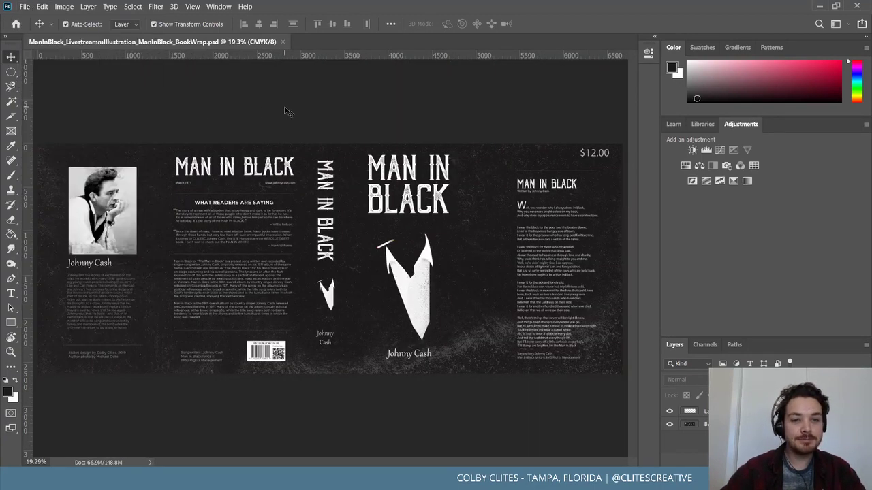
Open texture image 28 from the Film Dust Textures folder
left_click(26, 7)
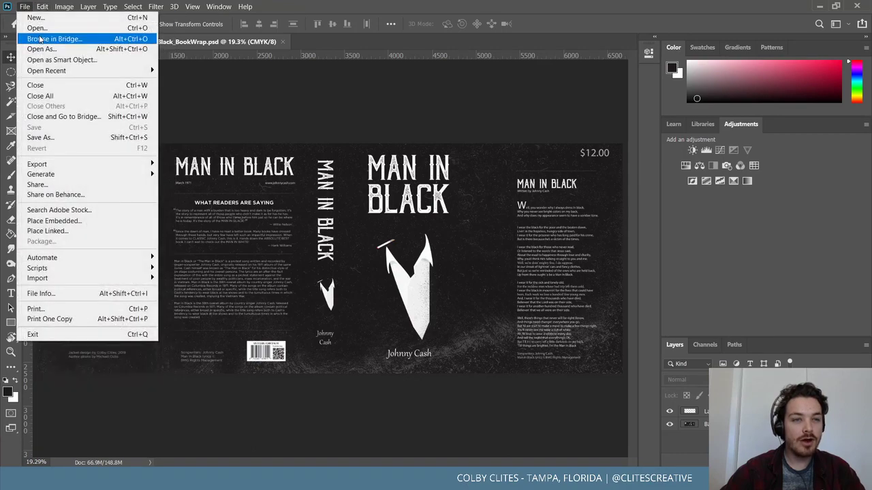
left_click(38, 28)
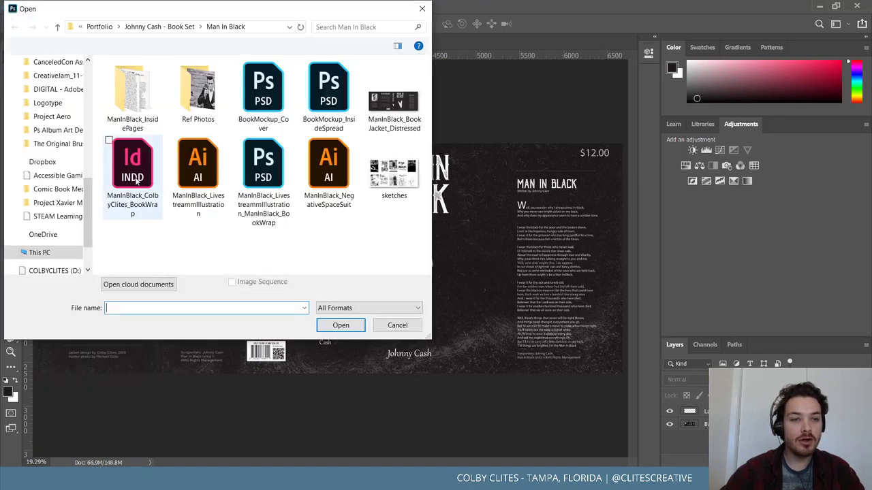
scroll(54, 126, "up", 2)
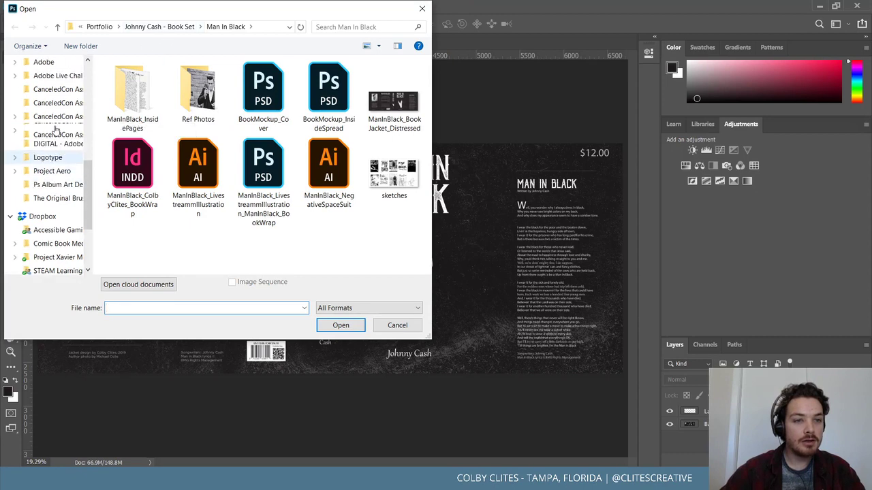
left_click(151, 29)
scroll(68, 191, "up", 2)
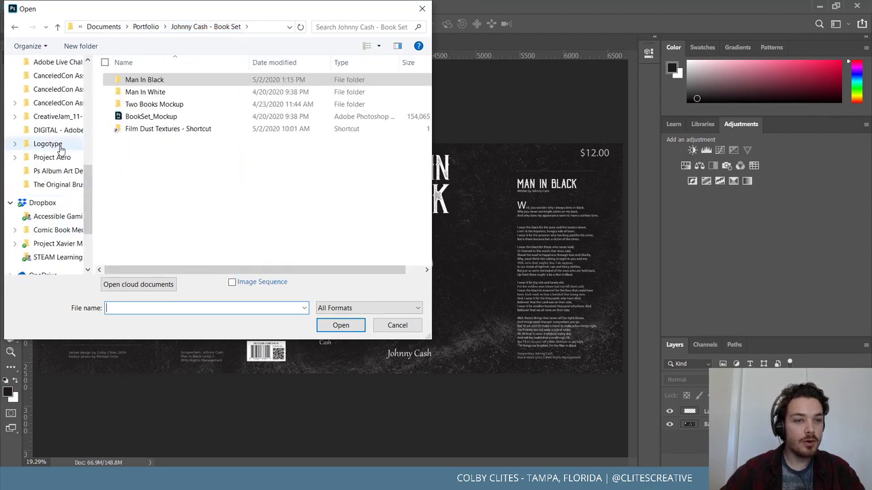
scroll(61, 150, "up", 3)
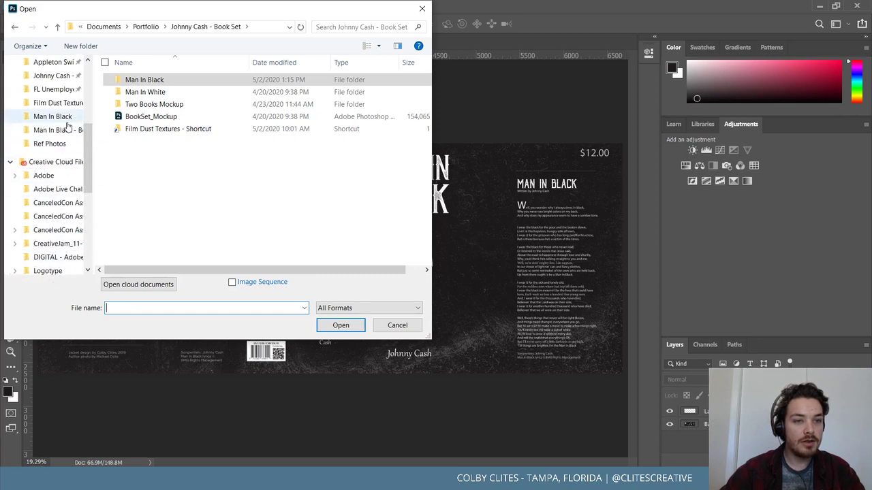
left_click(67, 108)
scroll(307, 197, "down", 3)
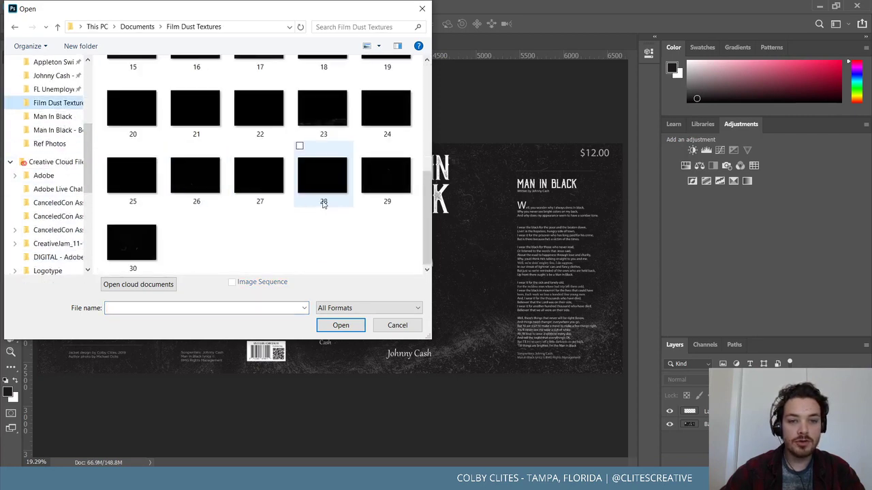
left_click(335, 184)
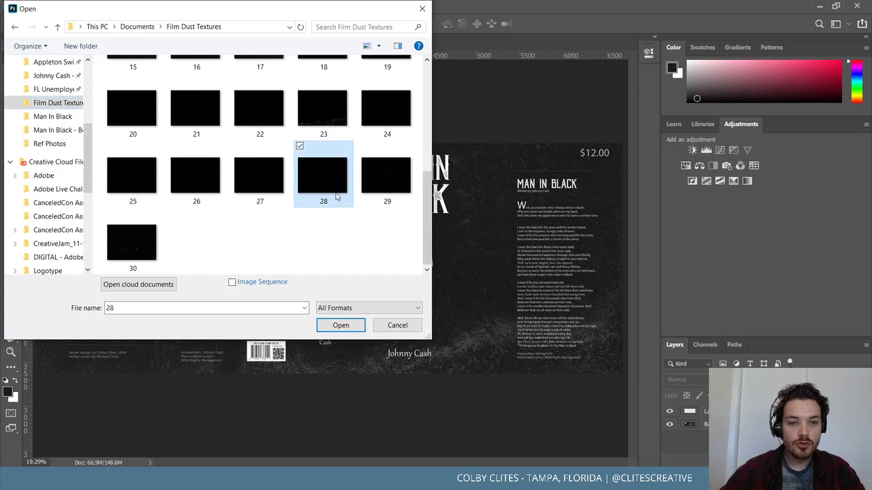
left_click(339, 324)
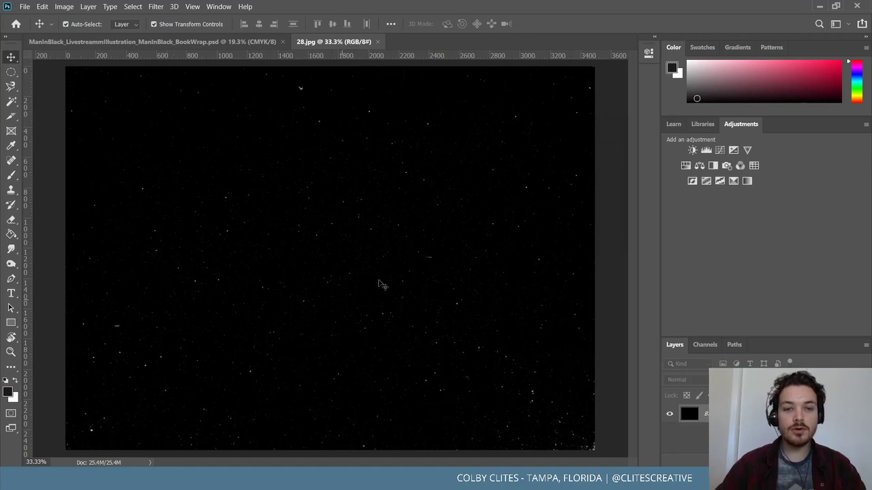
Copy the 28.jpg dust texture into the book wrap document and scale it to about 194% so it covers the whole wrap
key("ctrl+1")
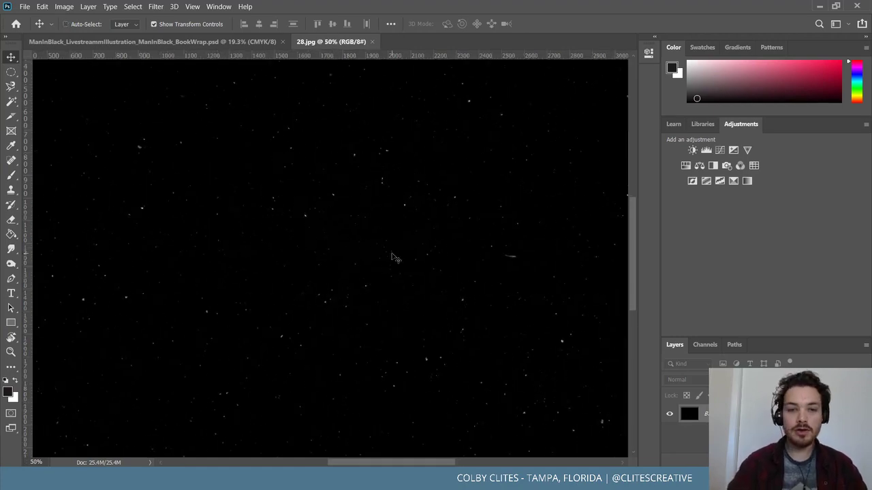
key("ctrl+0")
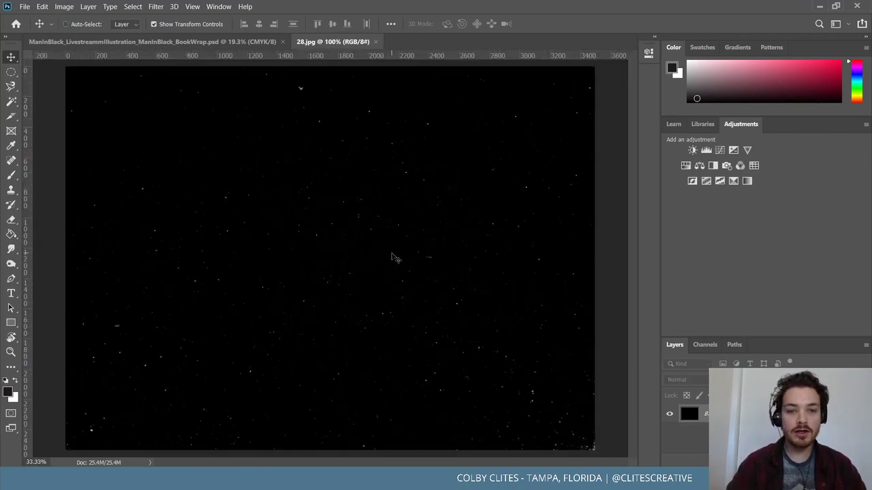
left_click_drag(333, 41, 411, 108)
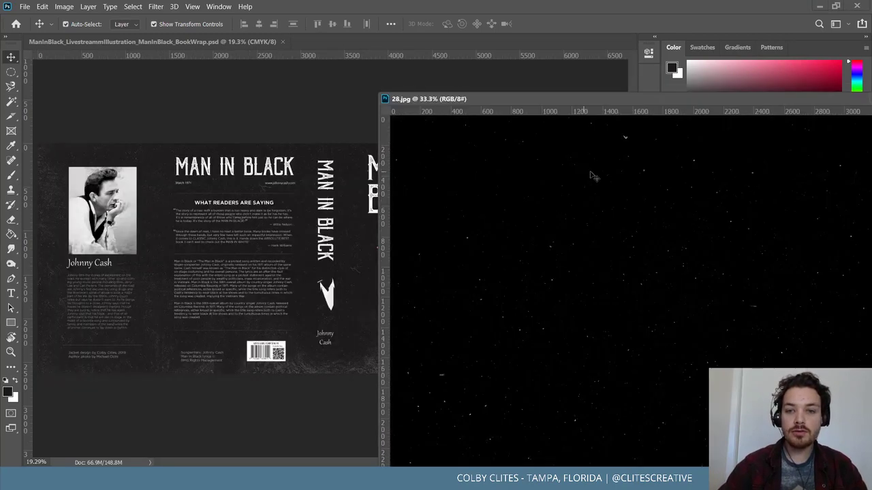
left_click_drag(456, 211, 212, 111)
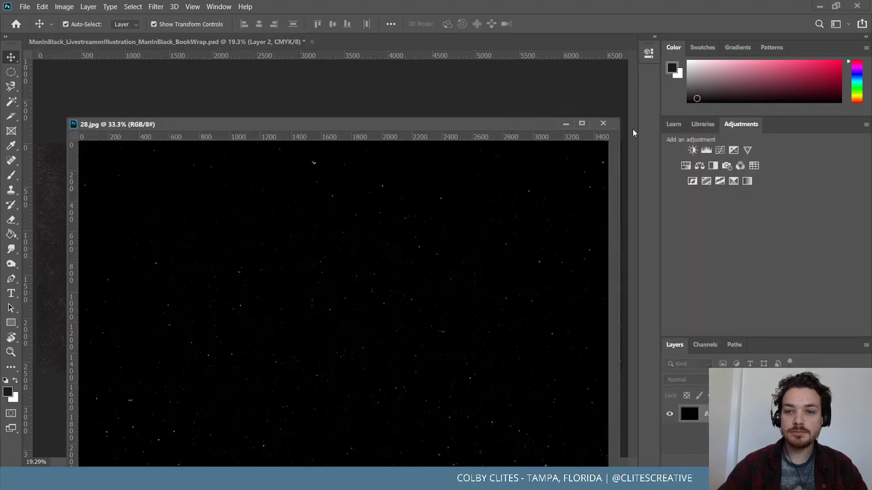
left_click_drag(297, 197, 208, 293)
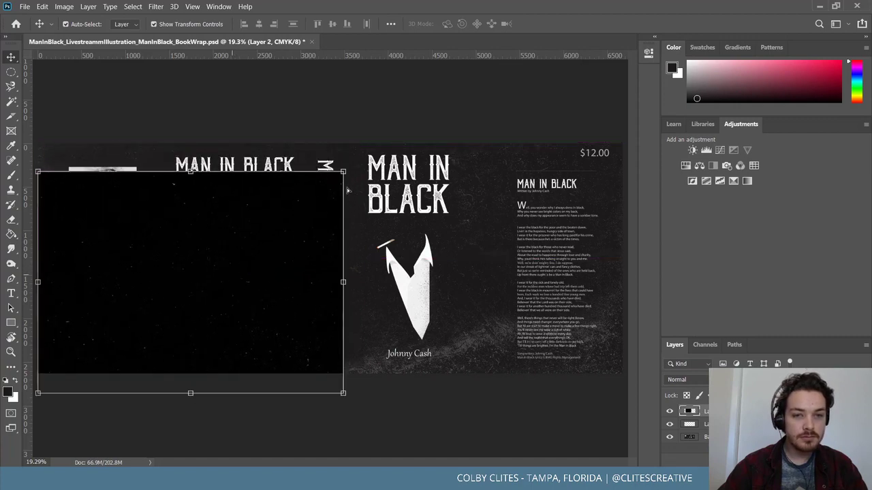
left_click_drag(344, 172, 677, 25)
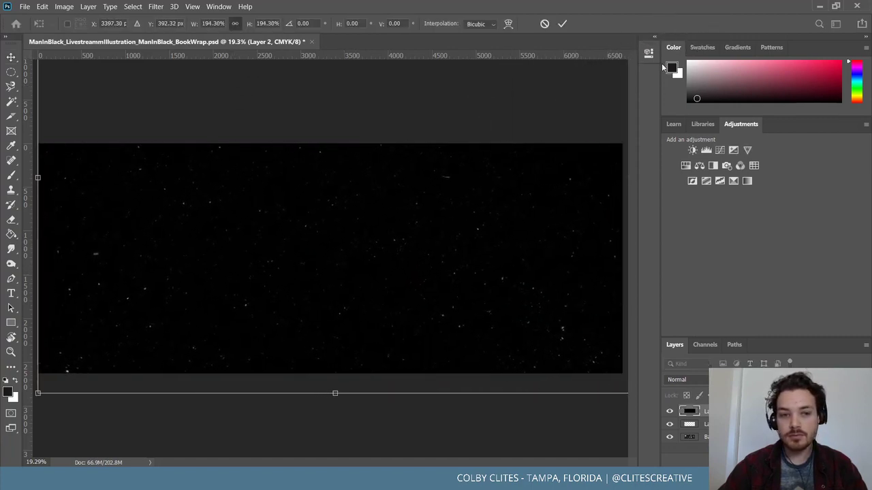
key("Return")
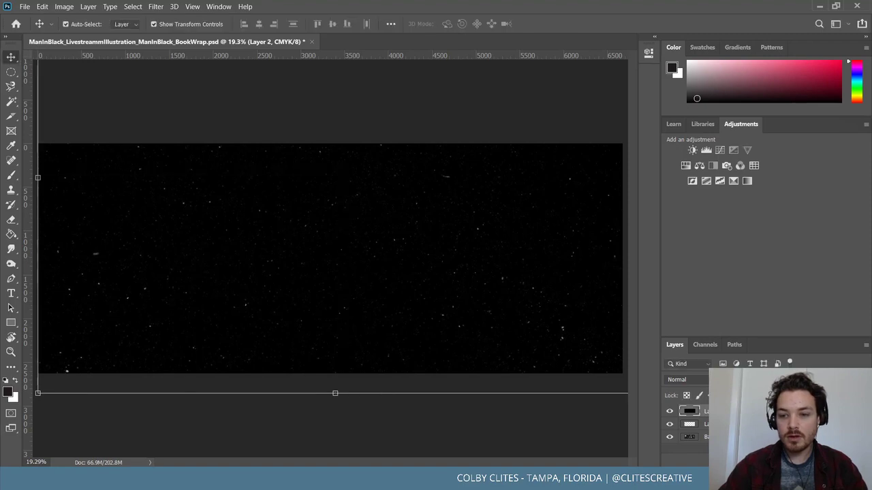
Move the dust texture layer beneath the spatter layer, then delete the texture layer
left_click_drag(690, 431, 690, 430)
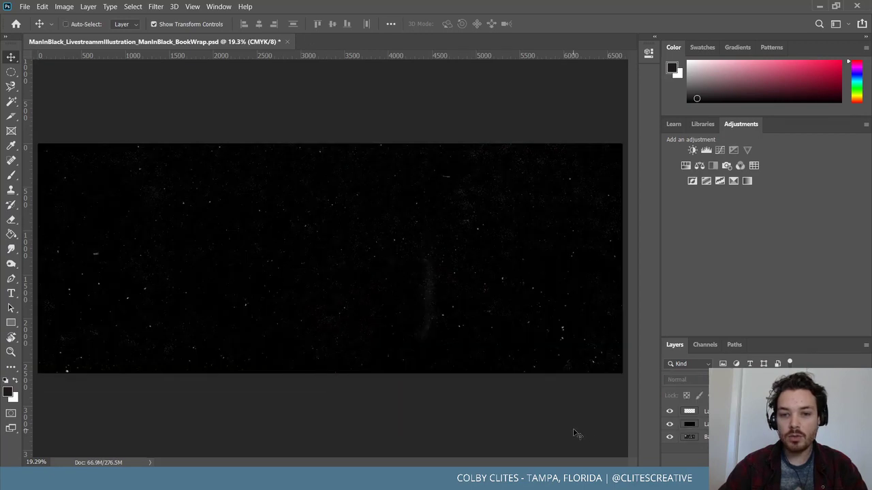
left_click_drag(500, 260, 481, 331)
key("Delete")
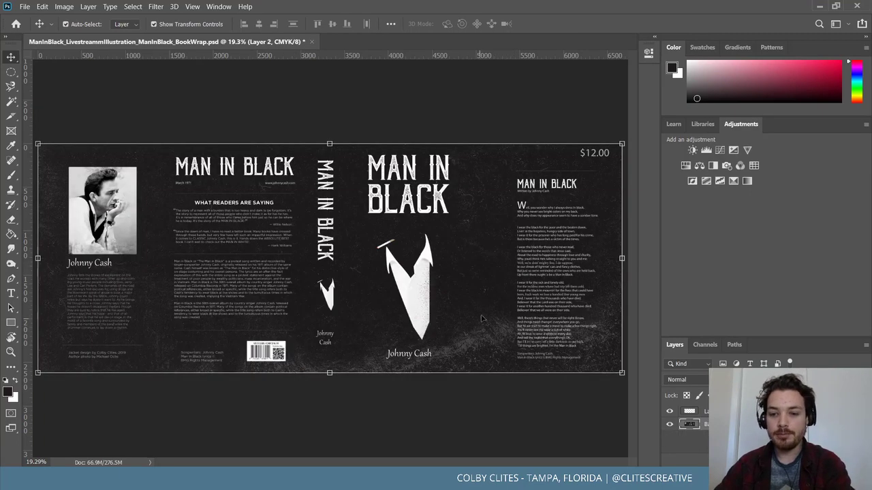
Save the book wrap document and set up its export as a PNG with transparency turned off
left_click(25, 7)
left_click(58, 128)
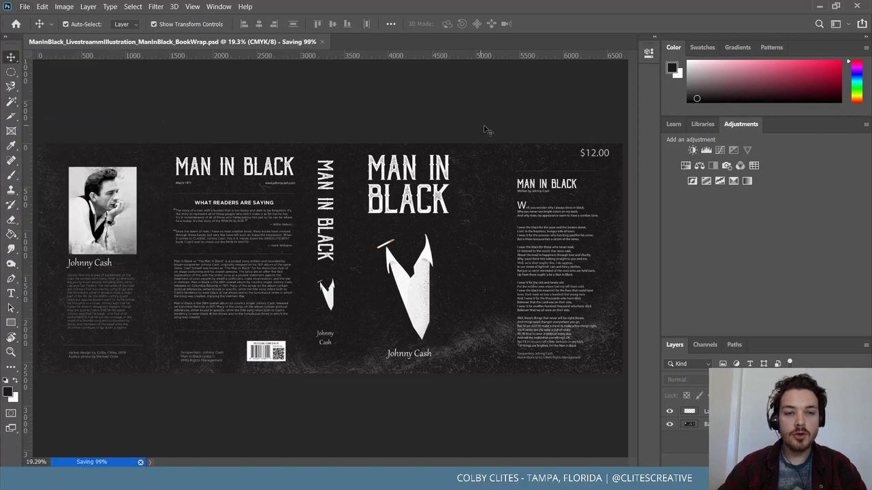
left_click(24, 7)
mouse_move(102, 164)
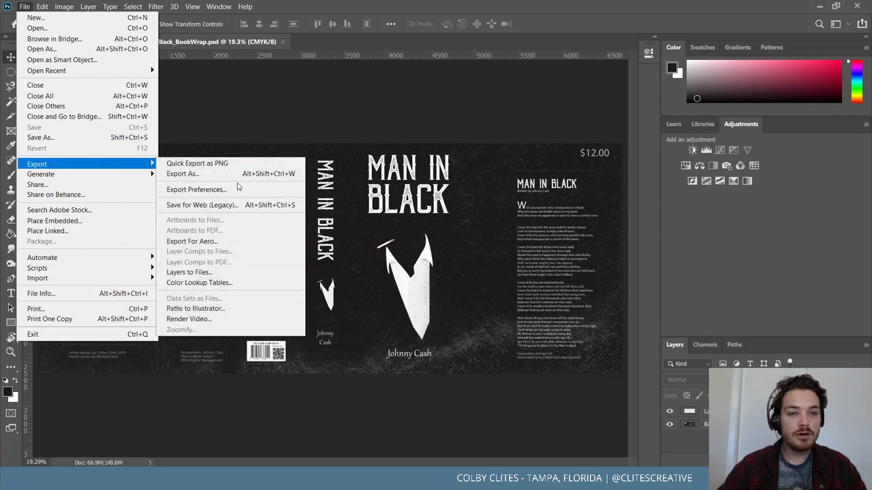
left_click(246, 175)
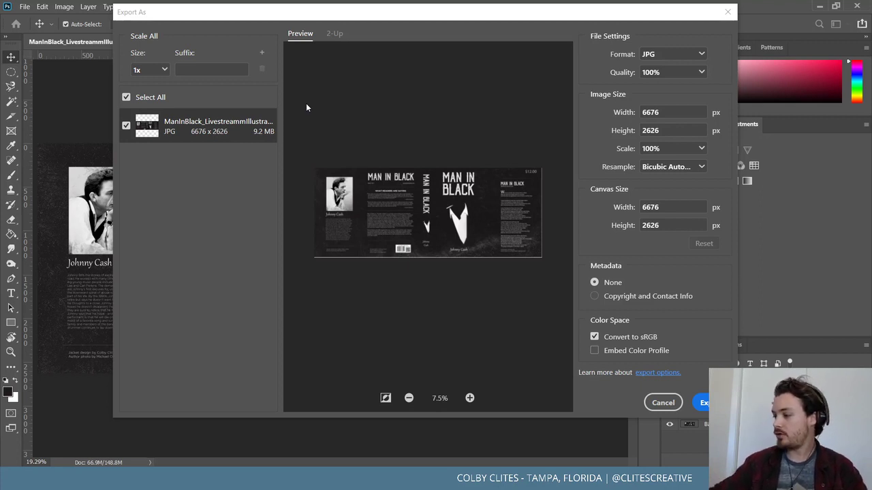
left_click(678, 54)
left_click(670, 75)
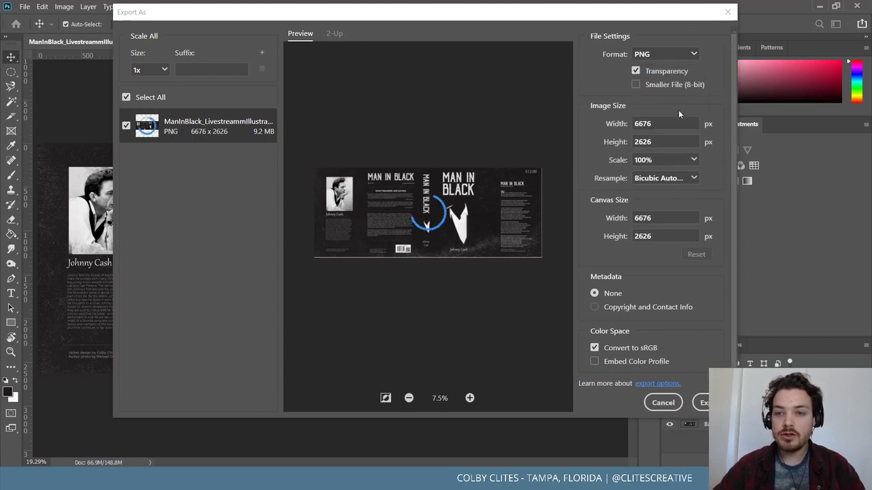
left_click(637, 71)
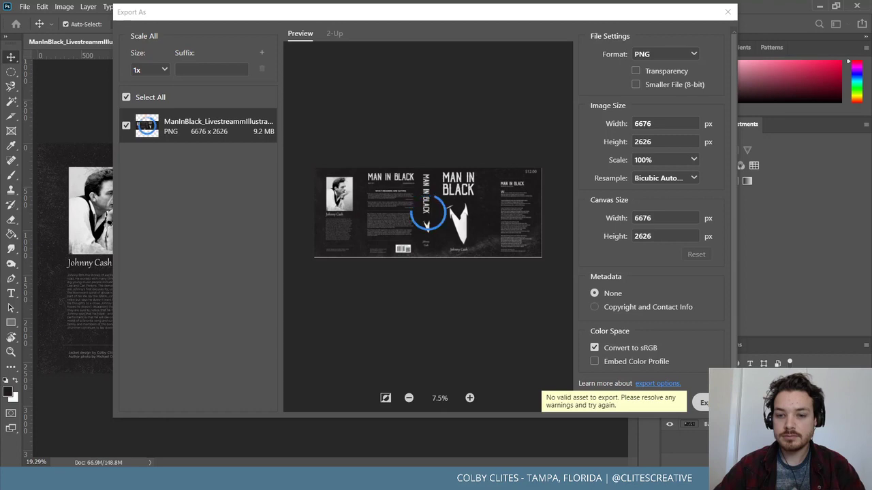
Export the PNG into the Man In Black folder as ManInBlack_LivestreammIllustration_ManInBlack_BookWrap
left_click(704, 403)
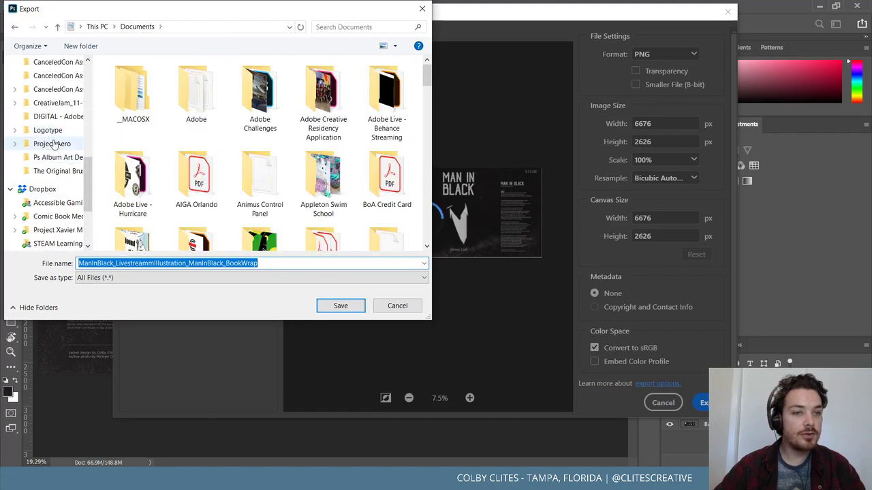
scroll(54, 177, "up", 8)
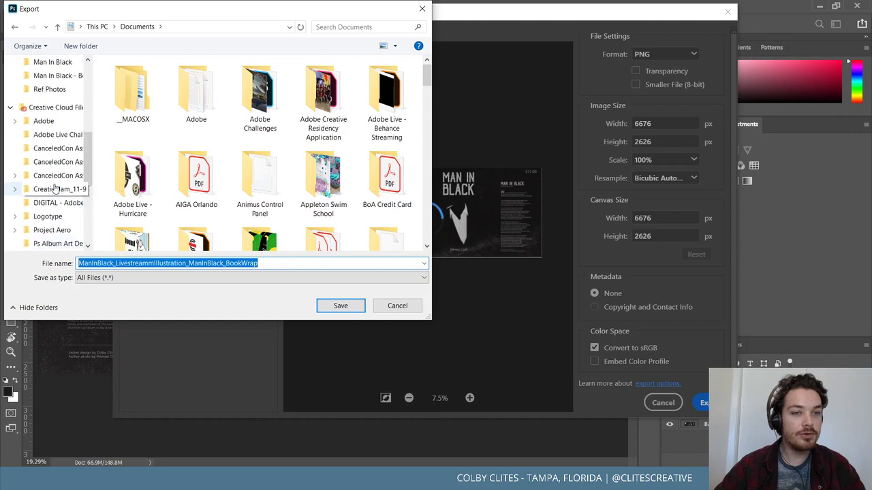
left_click(52, 117)
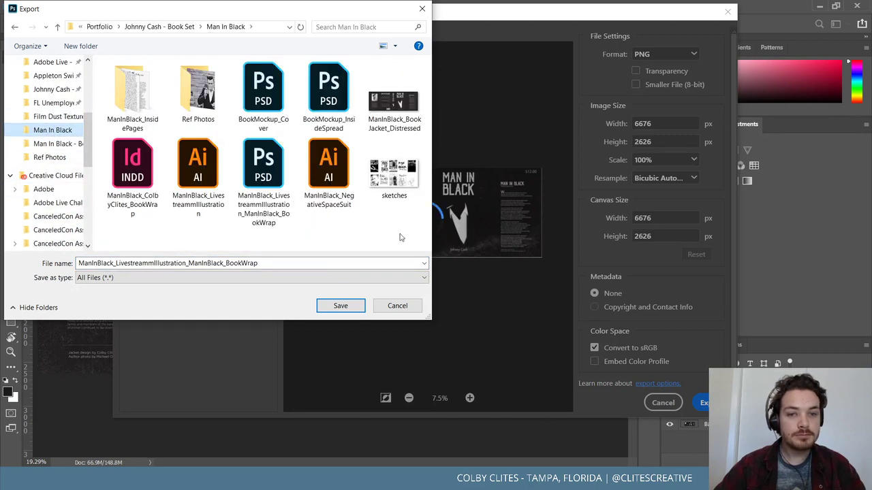
left_click(335, 305)
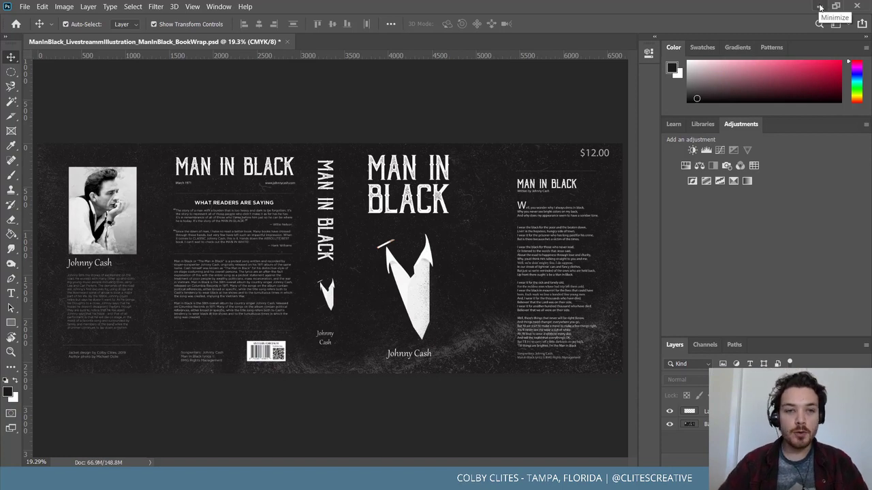
Save the book wrap document again and minimize Photoshop
left_click(25, 7)
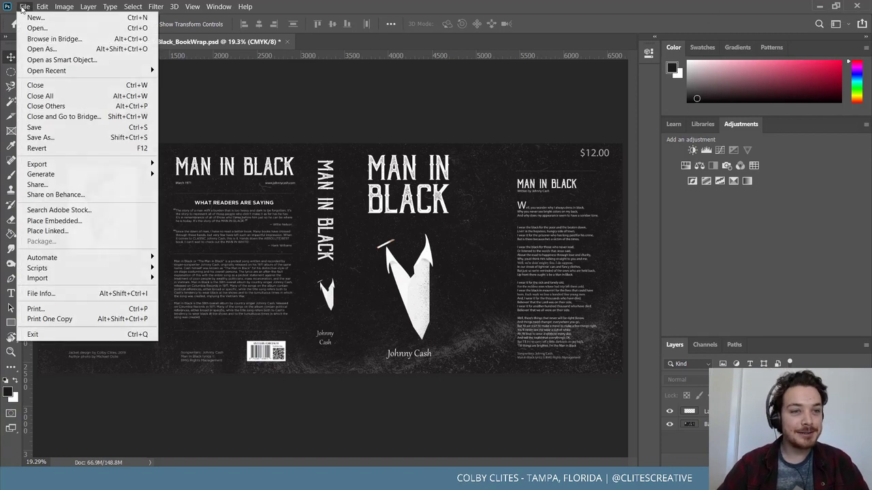
left_click(40, 128)
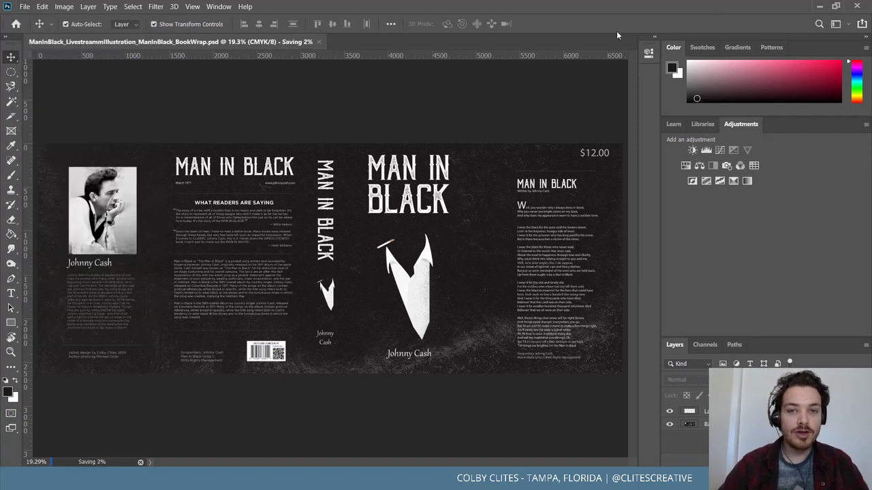
left_click(822, 7)
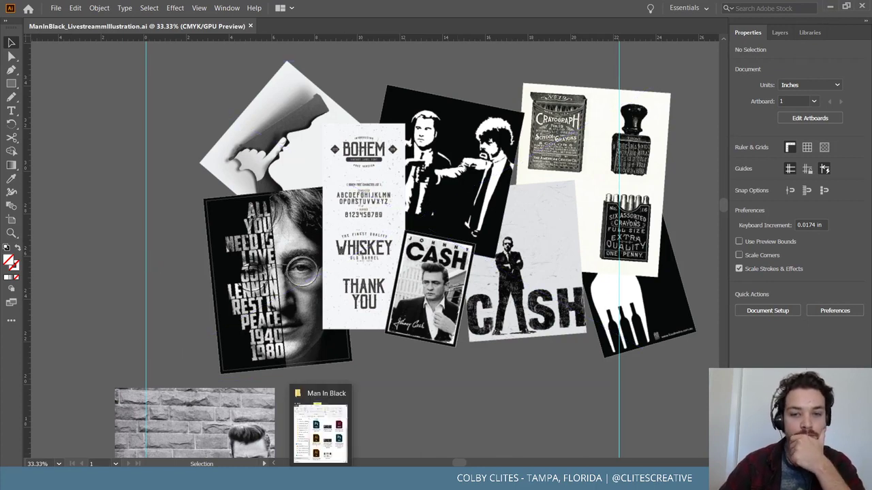
Switch to File Explorer and look through the Man In Black folder for the exported book wrap and the mockup files
left_click(321, 436)
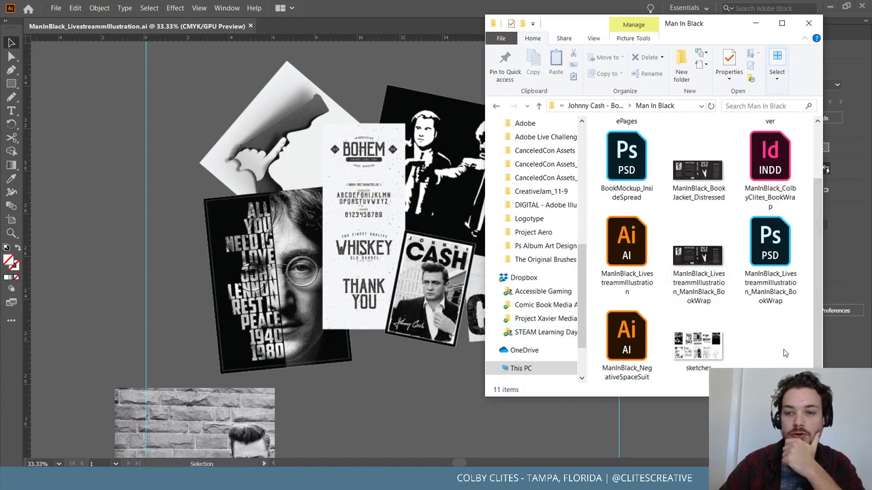
scroll(783, 353, "up", 2)
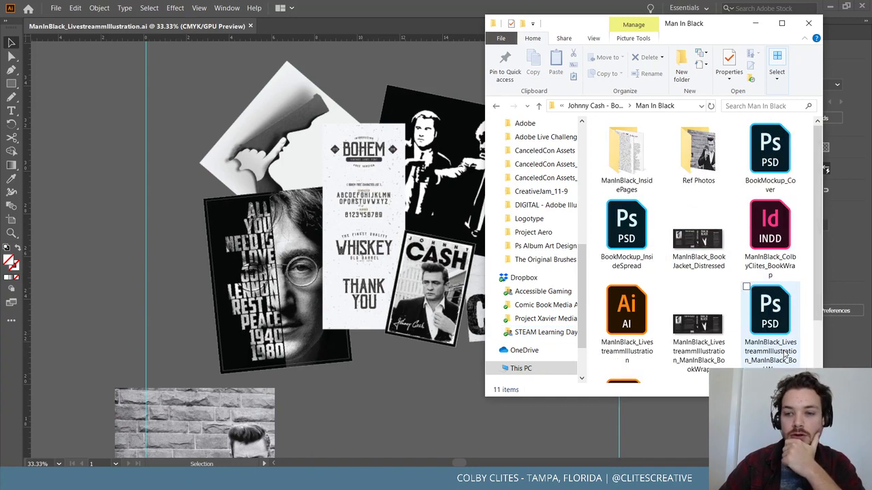
scroll(784, 353, "down", 2)
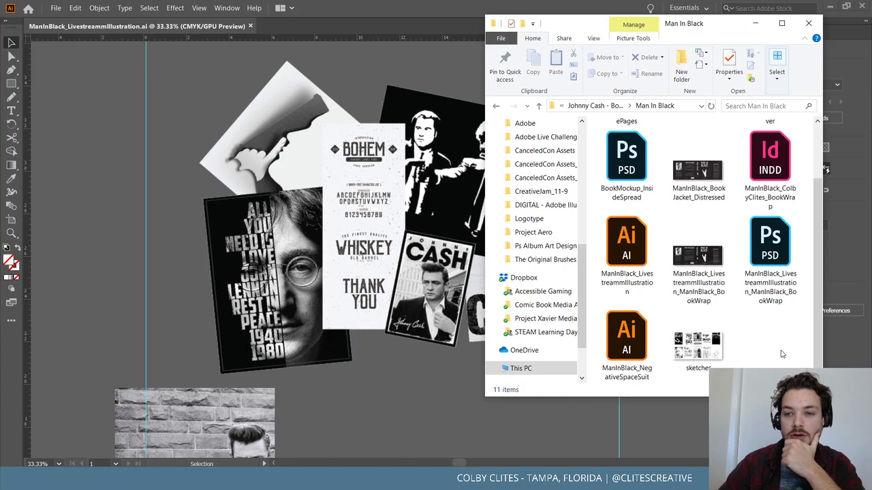
Return to the Illustrator document and duplicate the ManInBlack_BookWrap artboard with its artwork into the empty space below the original
left_click(754, 23)
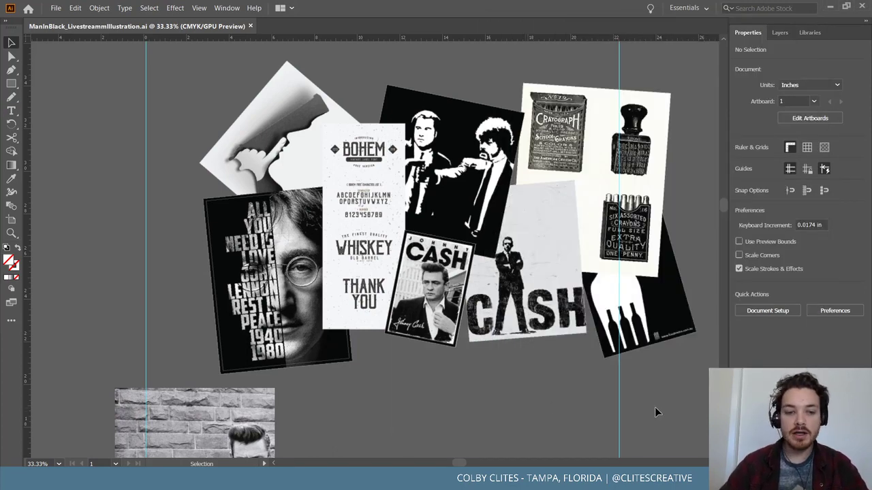
scroll(619, 388, "down", 8)
key("ctrl+minus")
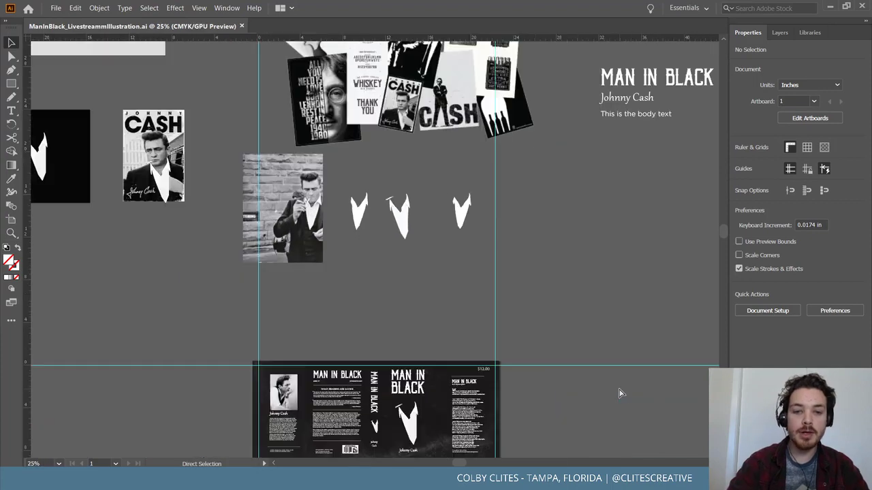
scroll(618, 393, "down", 5)
key("ctrl+plus")
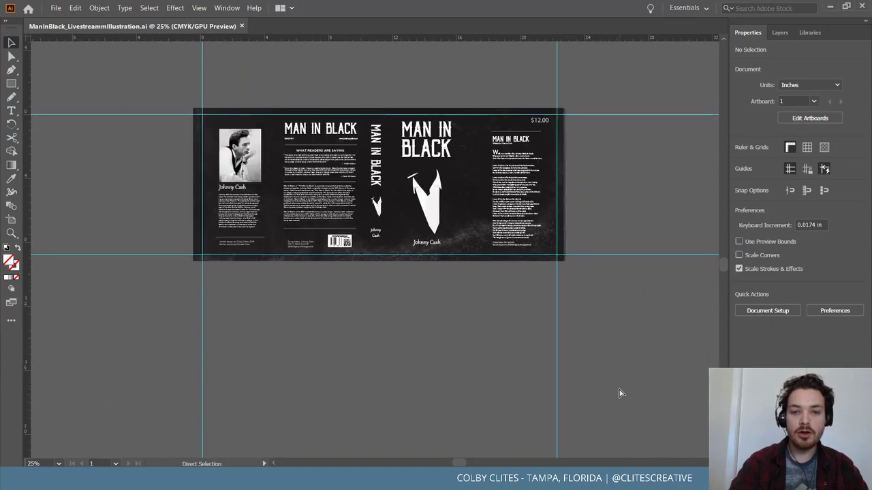
key("ctrl+plus")
left_click(11, 220)
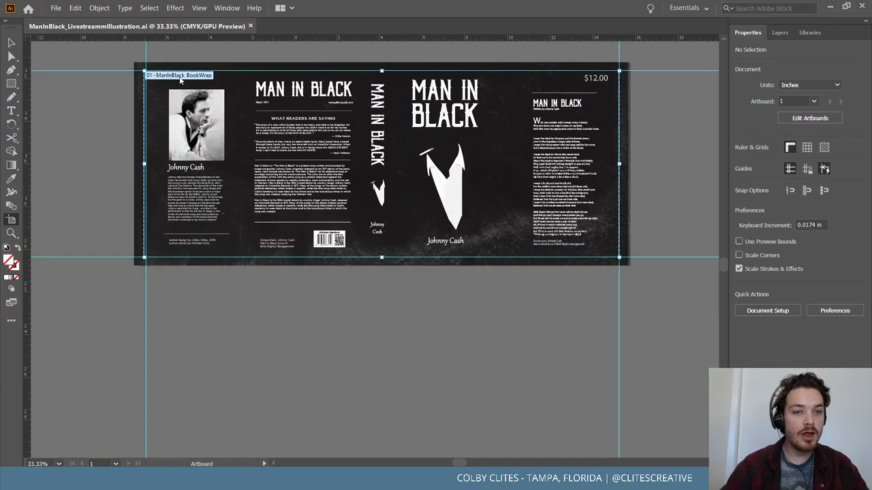
left_click_drag(180, 79, 192, 376)
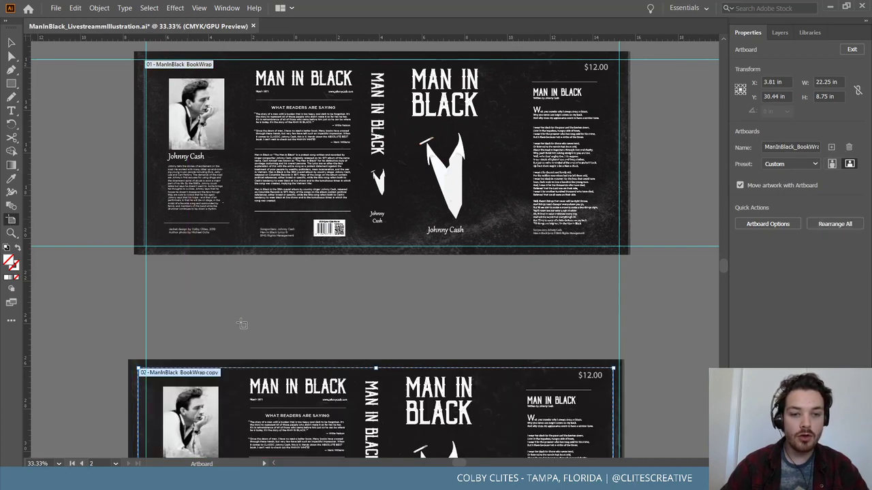
scroll(242, 324, "down", 5)
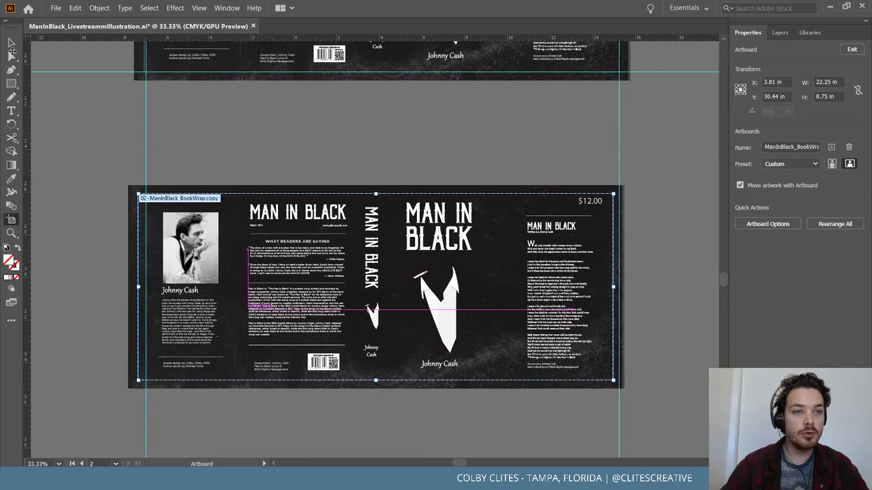
left_click(12, 43)
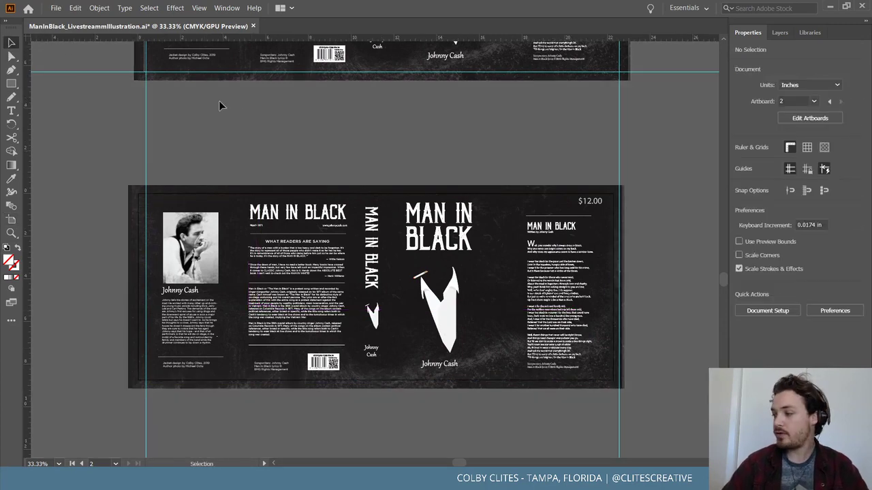
Move the distressed texture image off the duplicated book wrap to the area below its artboard
scroll(261, 123, "down", 2)
key("ctrl+plus")
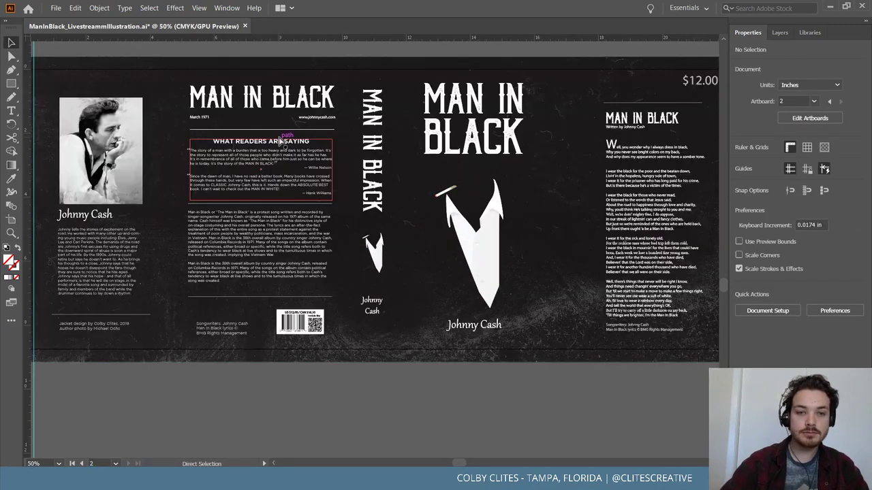
scroll(525, 356, "up", 1)
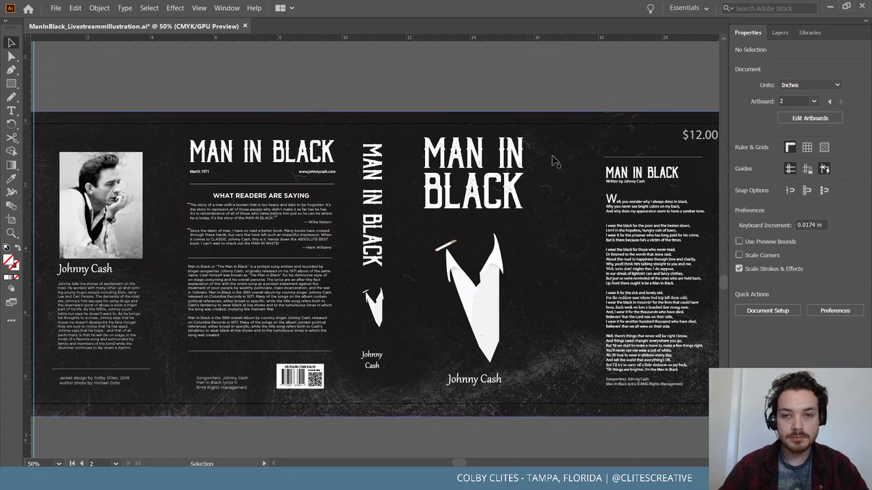
left_click(576, 132)
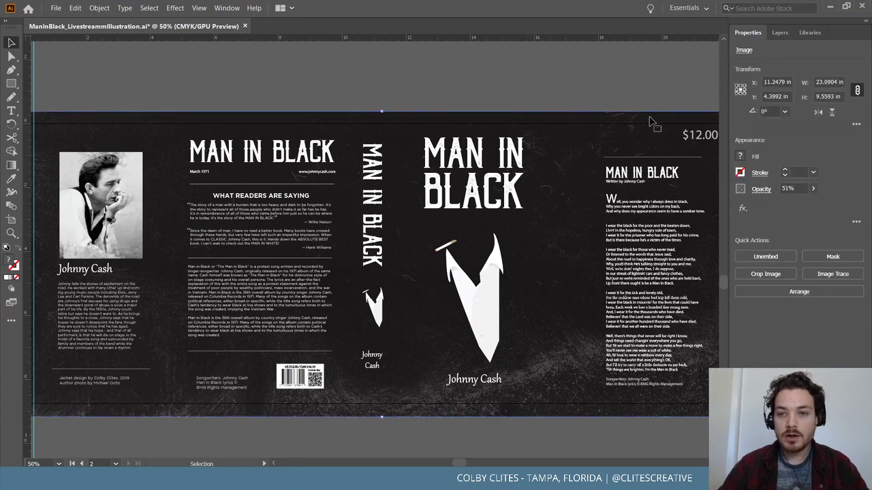
left_click_drag(654, 124, 598, 203)
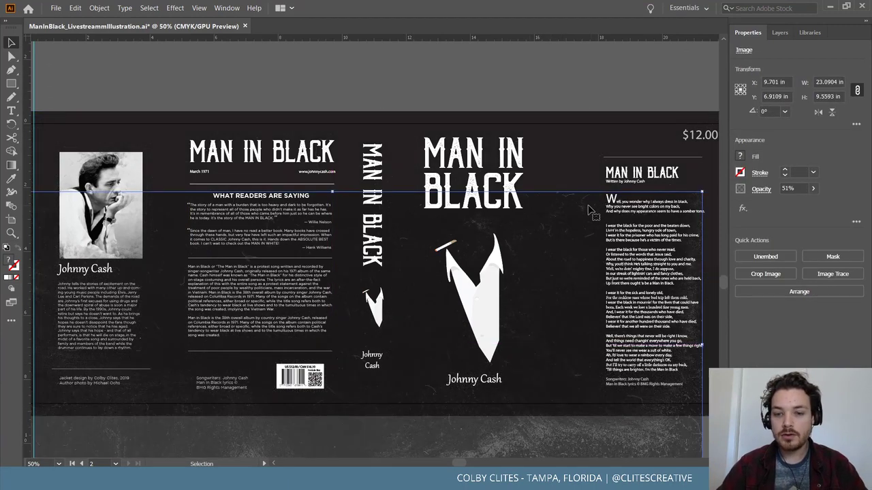
left_click_drag(557, 319, 570, 452)
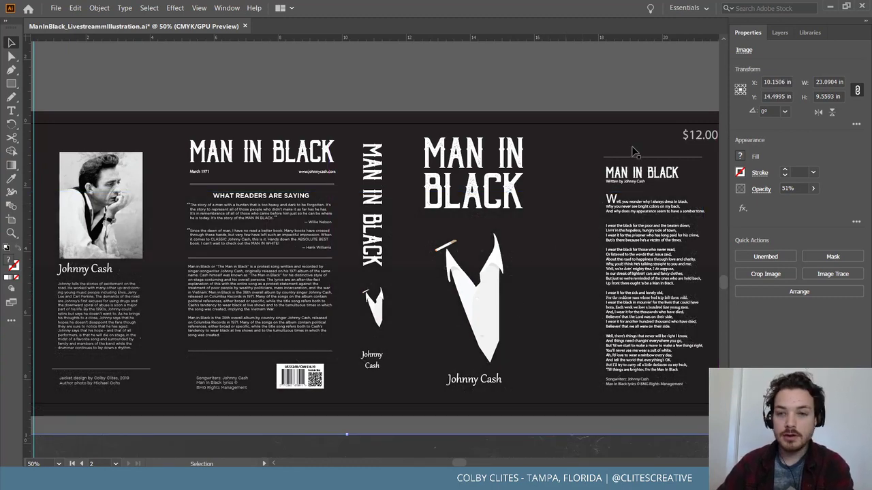
Set the opacity of the duplicated wrap's dark background clip group to 30%
left_click(598, 133)
left_click(812, 188)
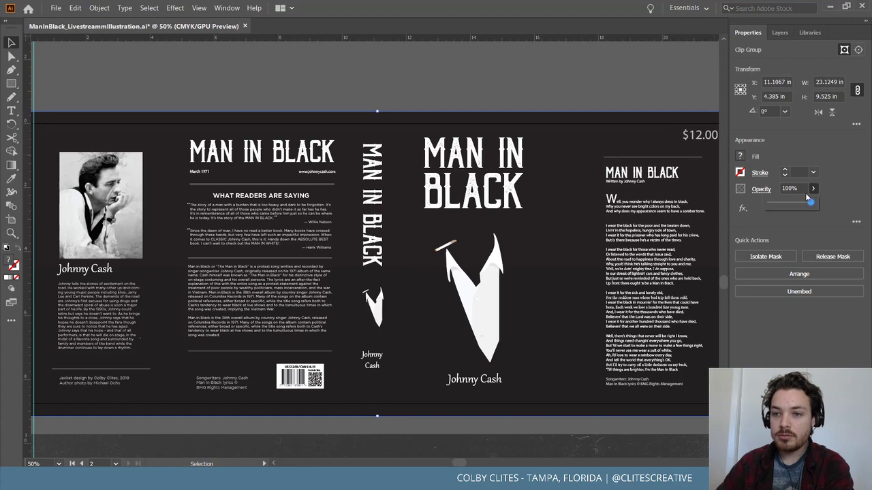
left_click(476, 101)
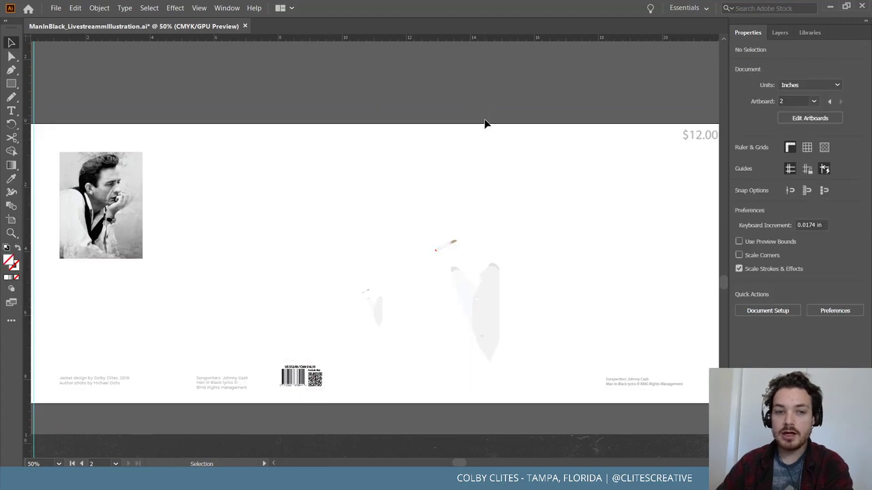
left_click(469, 239)
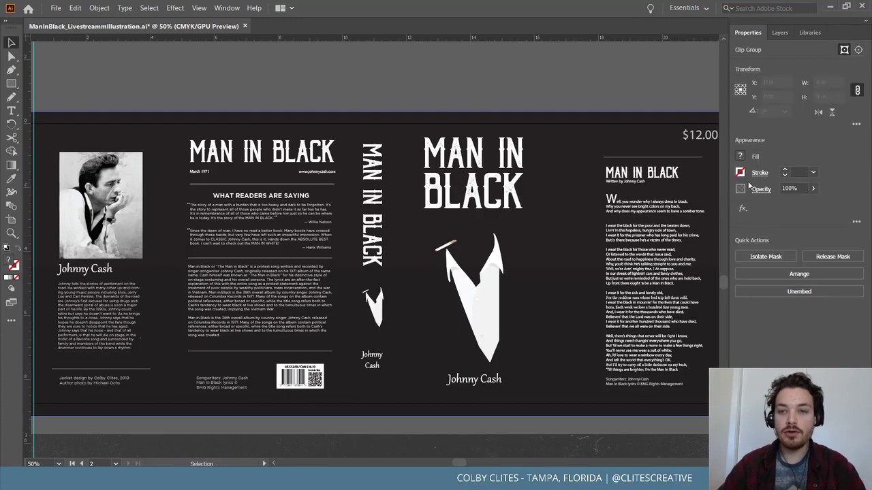
left_click(790, 188)
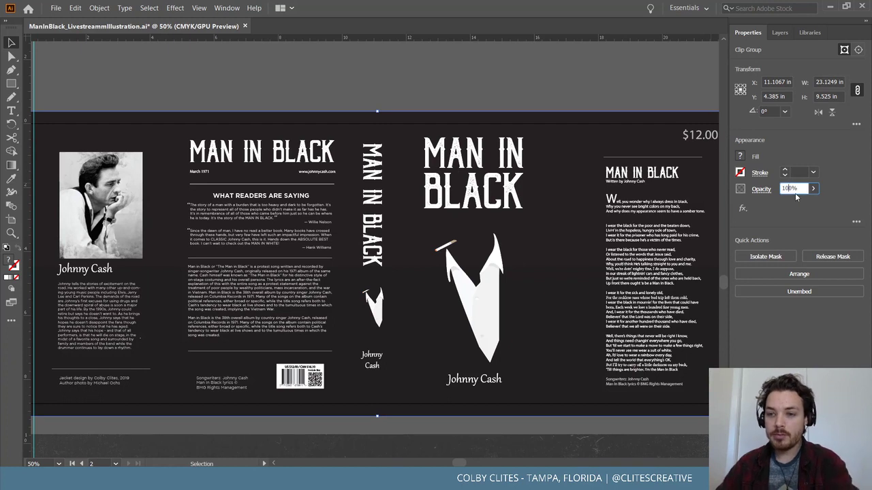
type("30%")
key("Return")
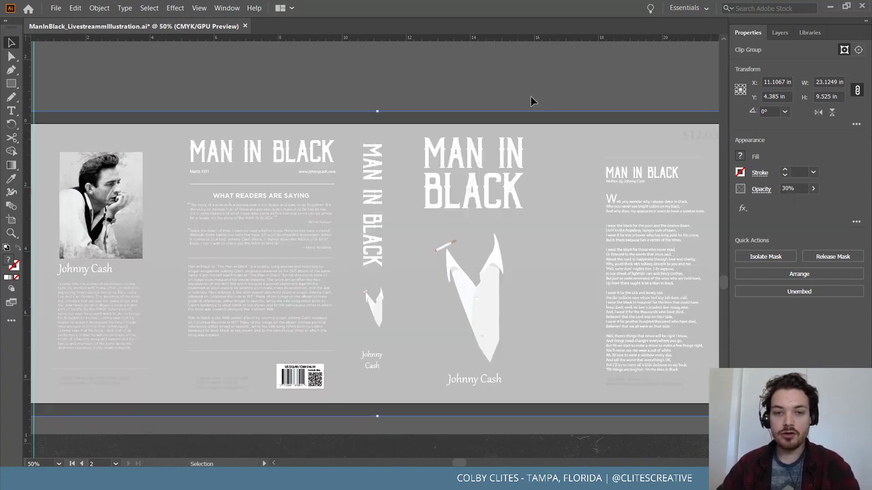
Recolor the back-cover, author-flap, credit, spine and front-cover text on the duplicated wrap with fill 161616
left_click(519, 88)
left_click(265, 240)
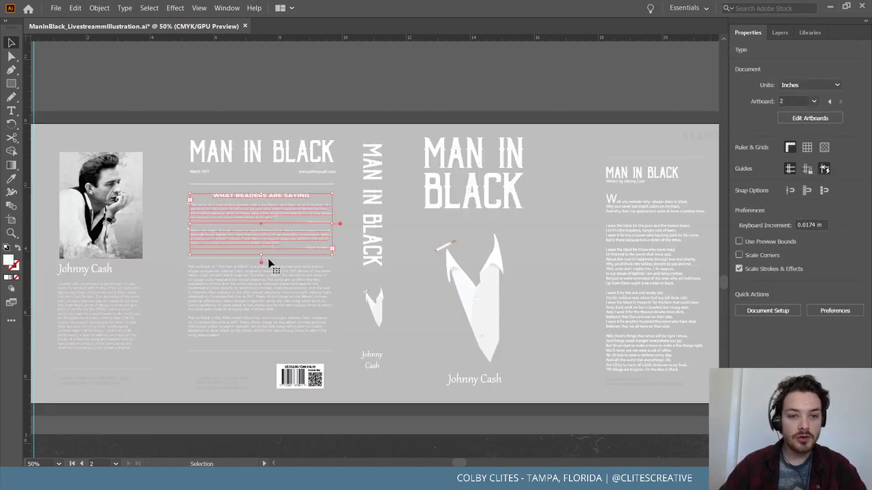
left_click(269, 273)
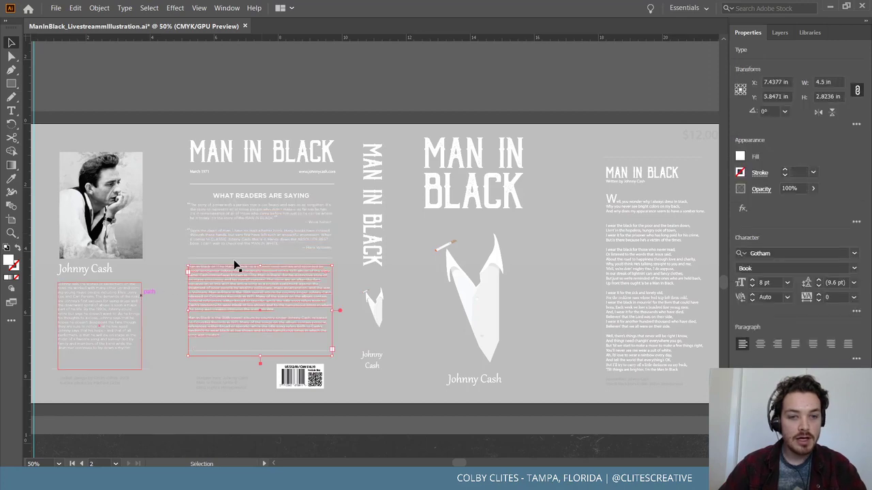
left_click(251, 201, "shift")
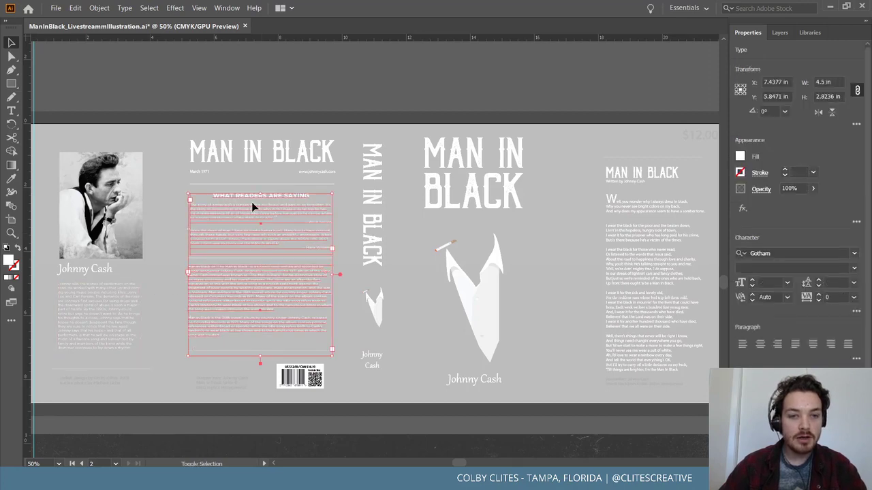
left_click(265, 158, "shift")
left_click(100, 271, "shift")
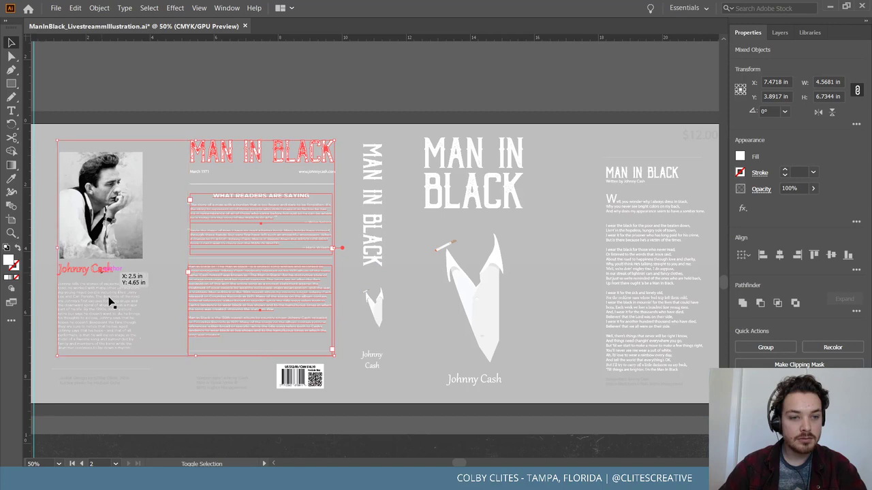
left_click(111, 302, "shift")
left_click(106, 380, "shift")
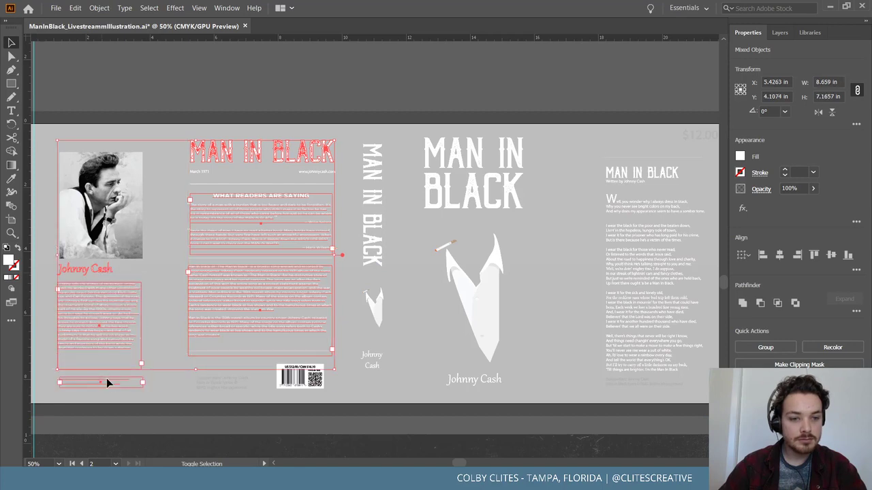
left_click(223, 383, "shift")
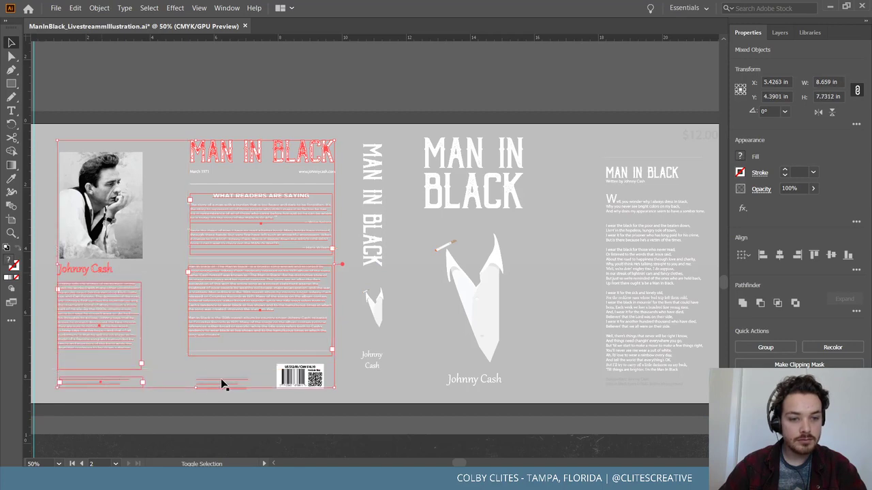
left_click(371, 359, "shift")
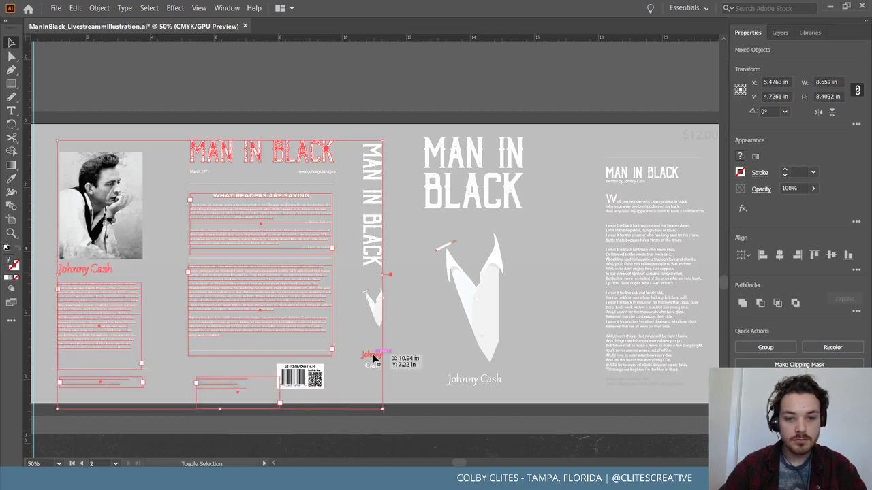
left_click(369, 257, "shift")
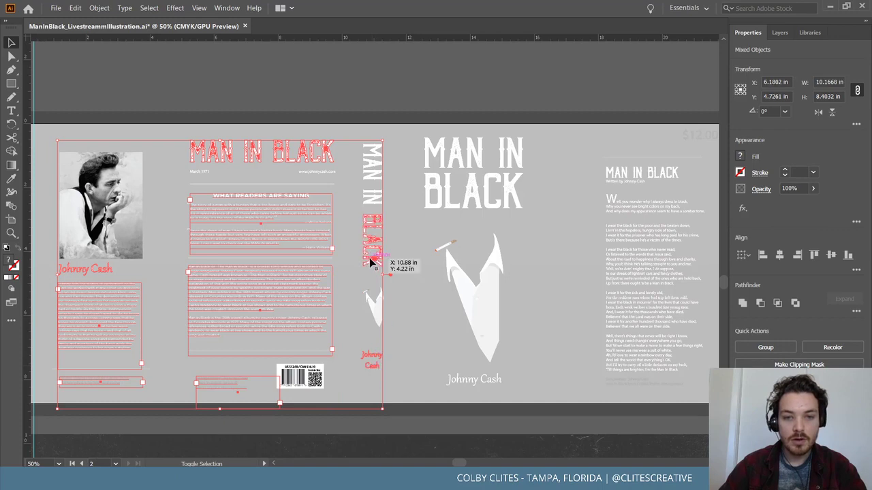
left_click(461, 158, "shift")
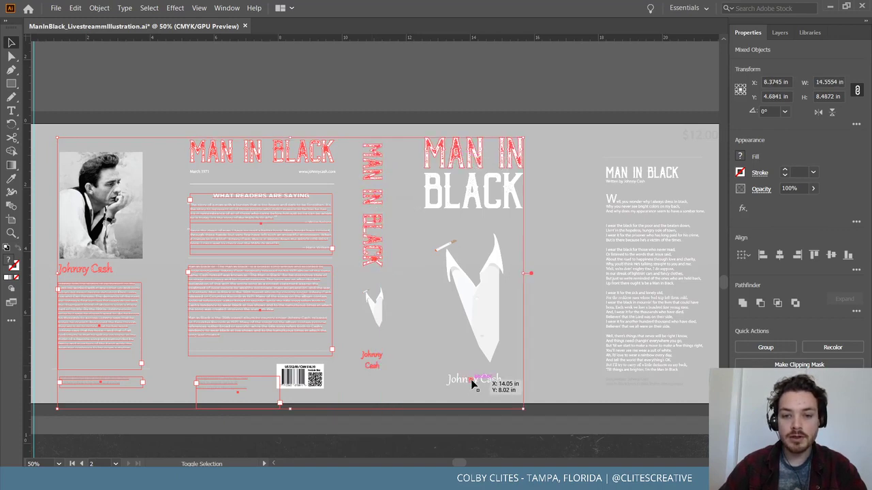
left_click(488, 208, "shift")
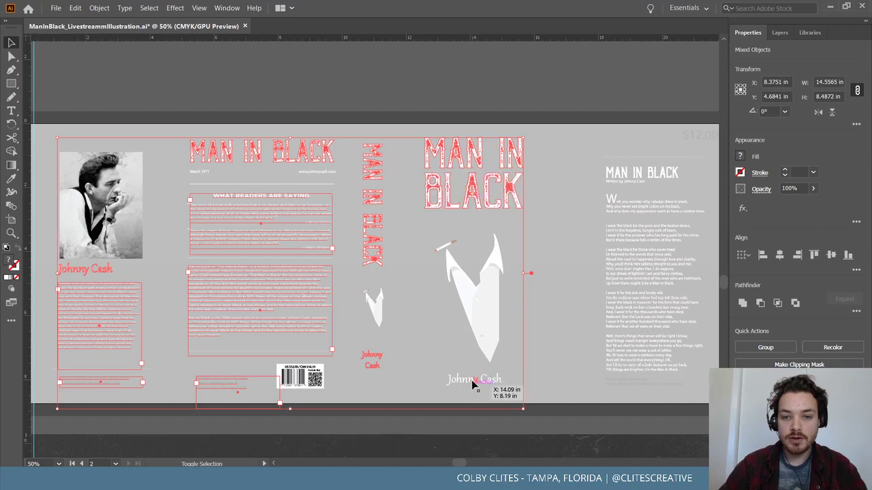
double_click(9, 261)
type("161616")
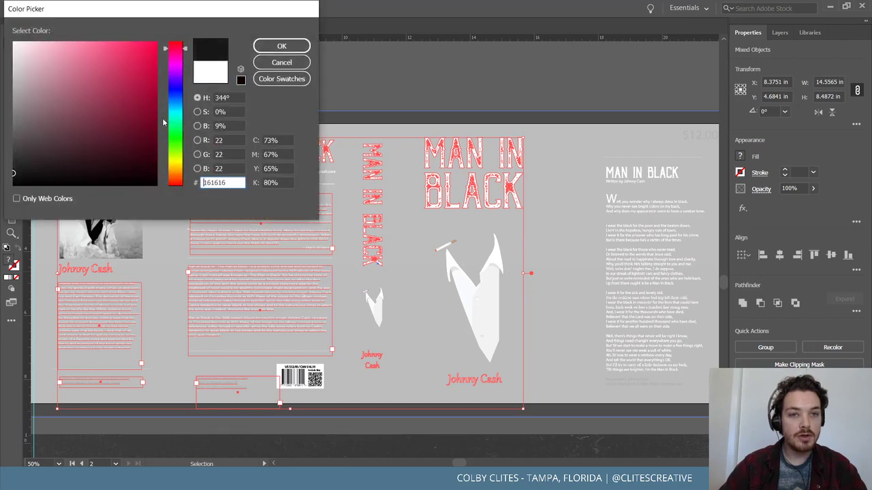
left_click(282, 45)
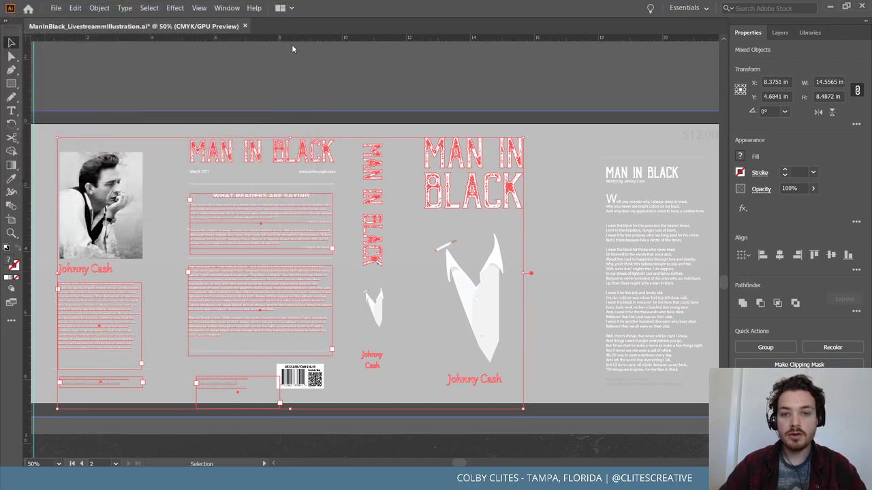
left_click(157, 71)
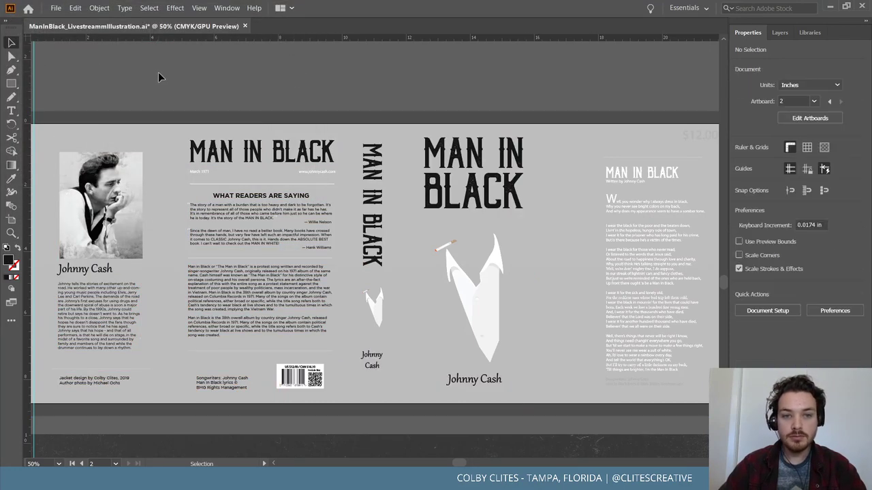
Match the March 1971 date and website line under the back-cover title to the title's dark fill using the Eyedropper
left_click(316, 174)
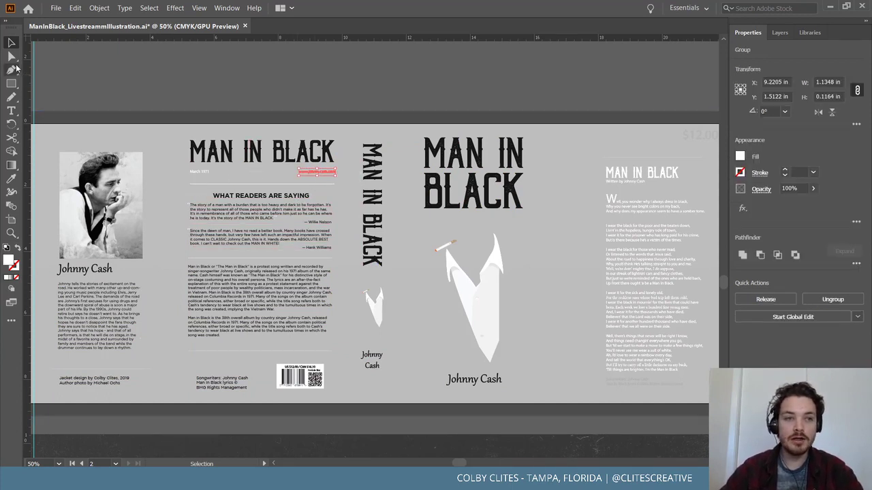
left_click(227, 160)
left_click(200, 171)
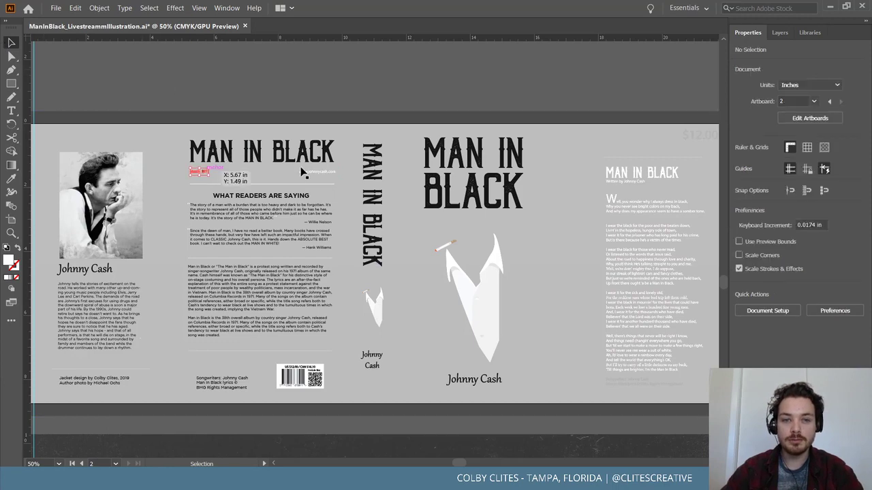
left_click(310, 169, "shift")
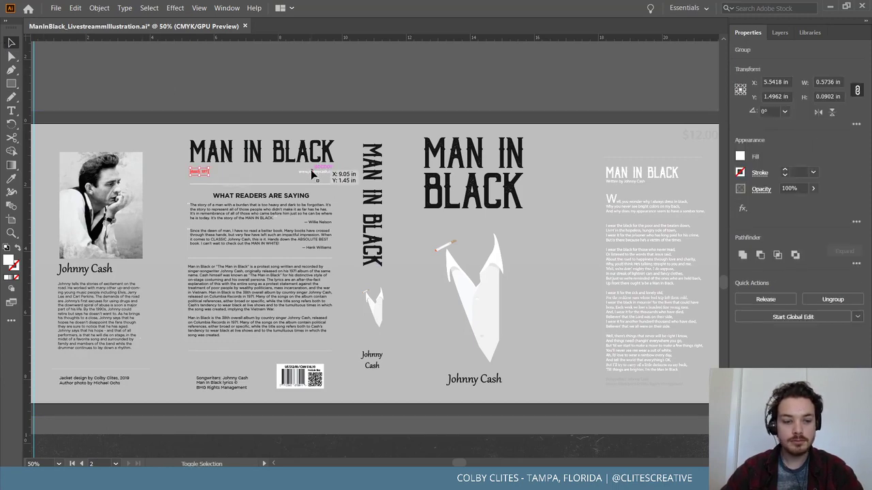
double_click(9, 259)
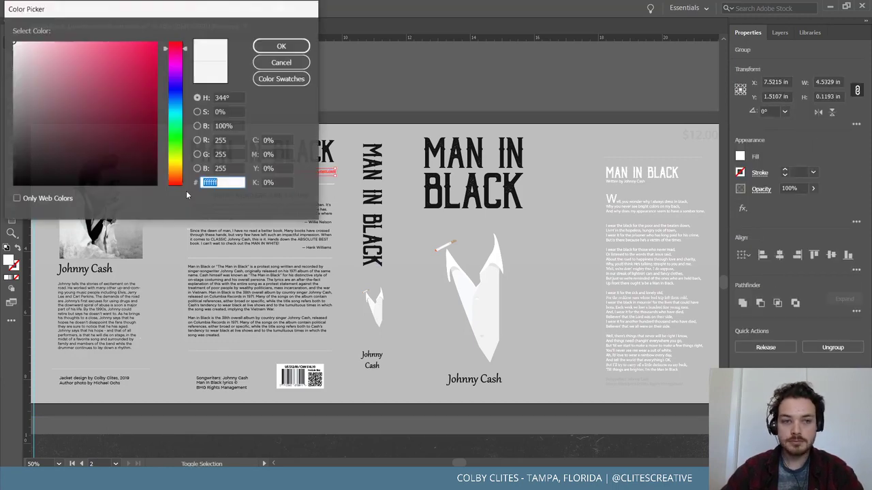
left_click(279, 62)
key("i")
left_click(314, 146)
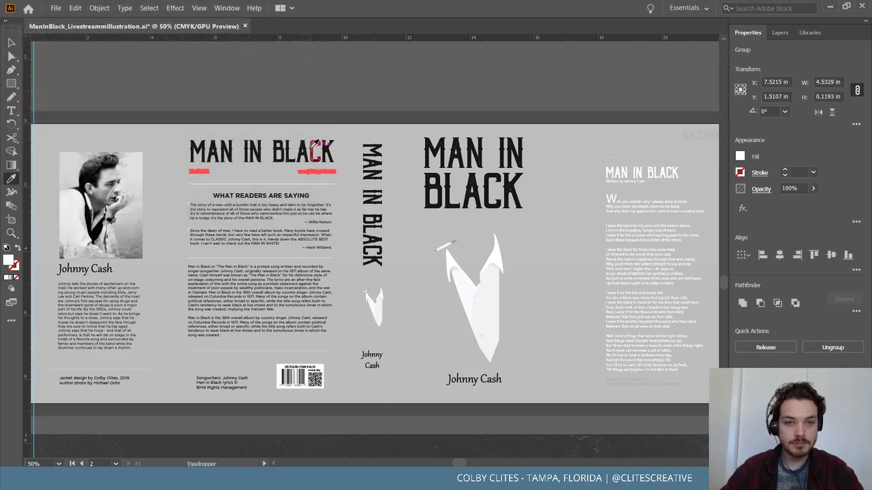
Lock the duplicated wrap's light background artwork so that the lyrics text on the flap can be selected separately
key("v")
left_click(371, 103)
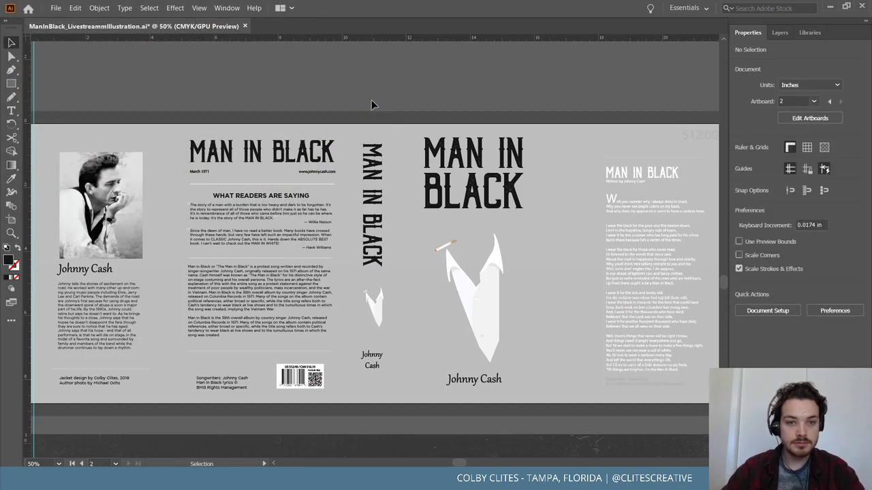
key("ctrl+equal")
scroll(348, 318, "down", 1)
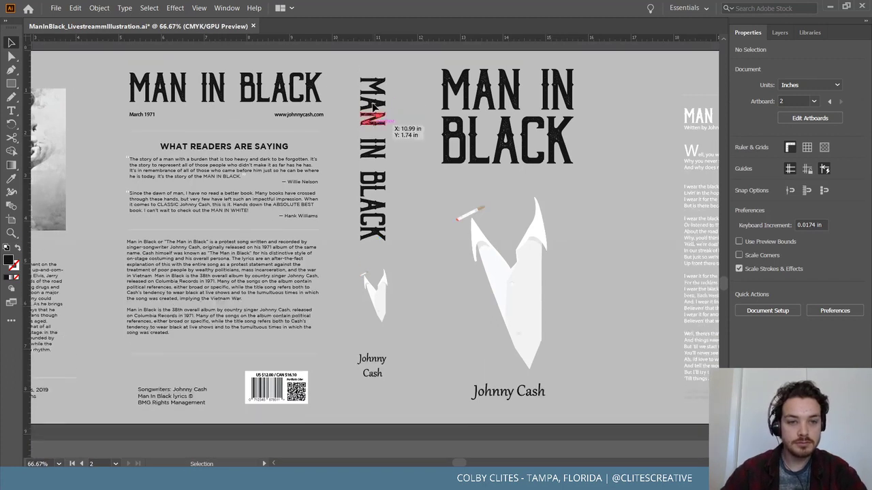
scroll(347, 319, "right", 5)
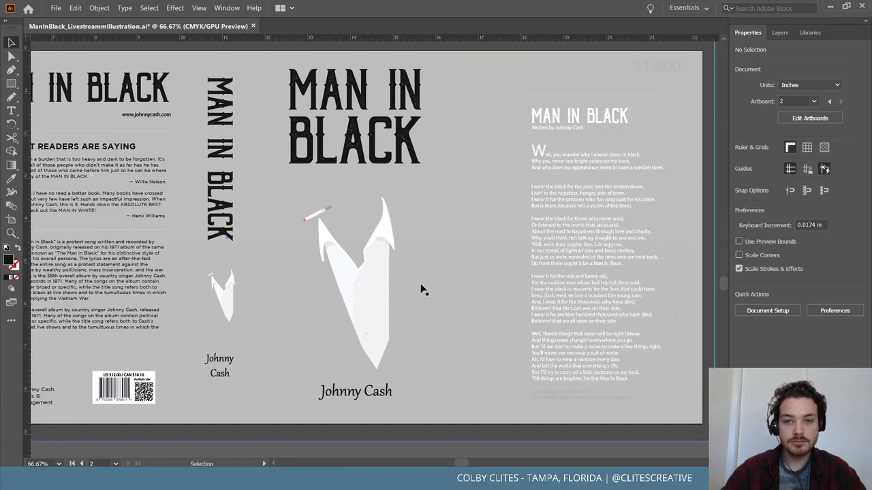
left_click(538, 126)
left_click(444, 116)
scroll(476, 109, "up", 3)
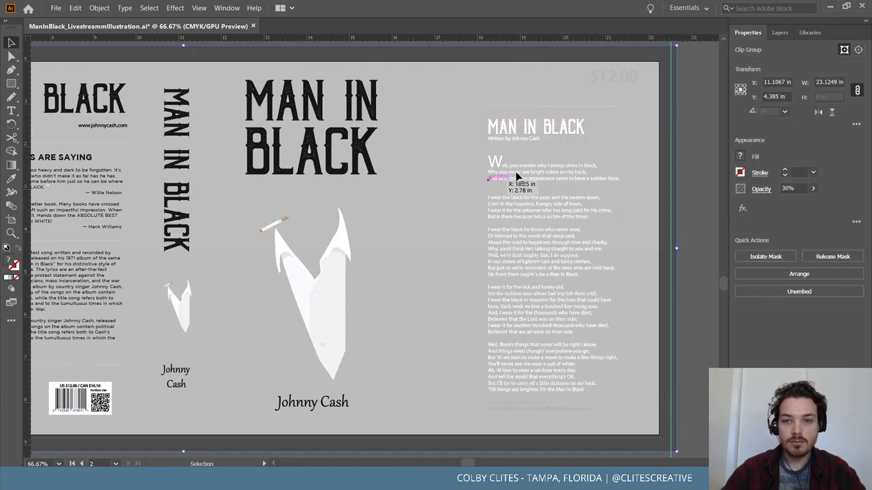
left_click(701, 122)
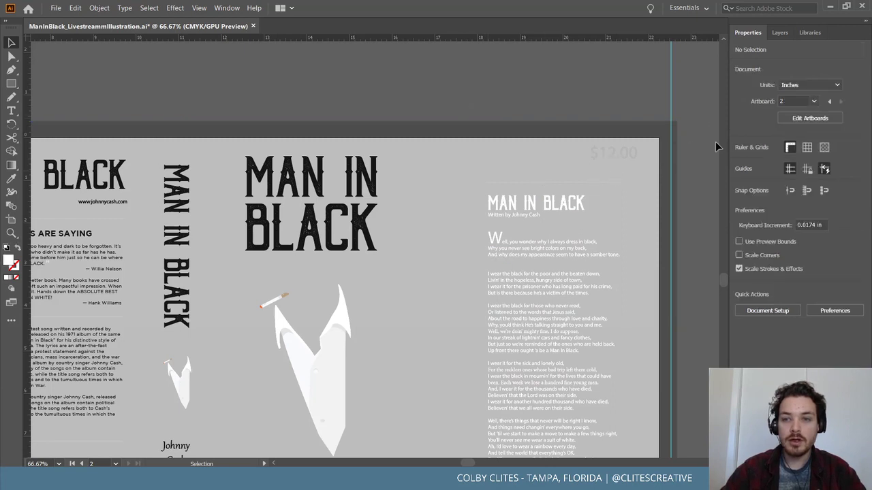
key("ctrl+a")
left_click(99, 8)
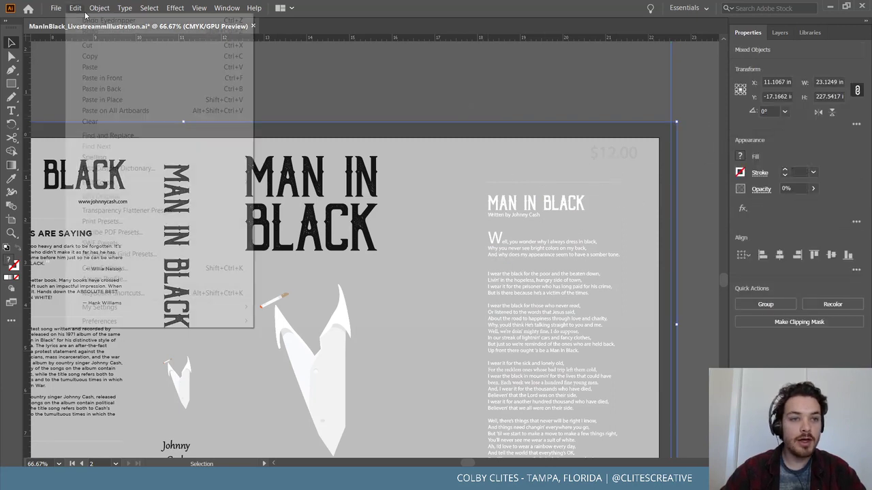
mouse_move(140, 77)
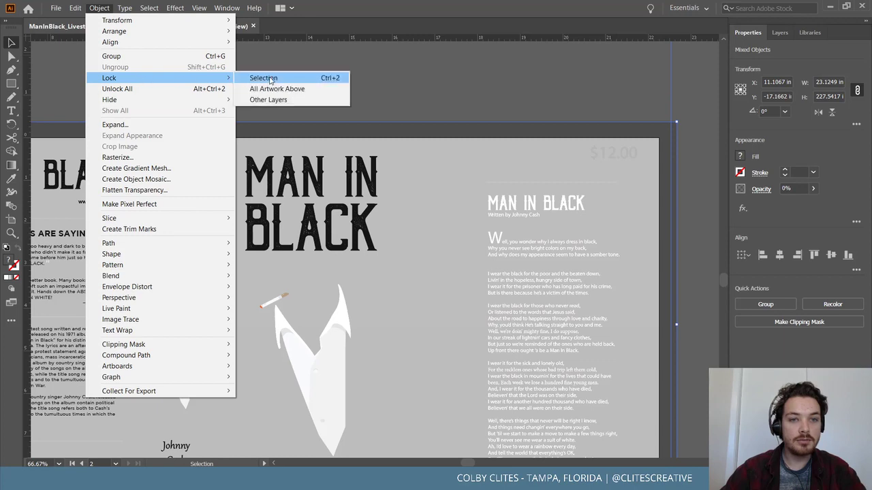
left_click(289, 77)
Recolor the song title, lyrics and songwriter credits on the front flap with the front-cover title's dark fill using the Eyedropper
scroll(535, 117, "down", 5)
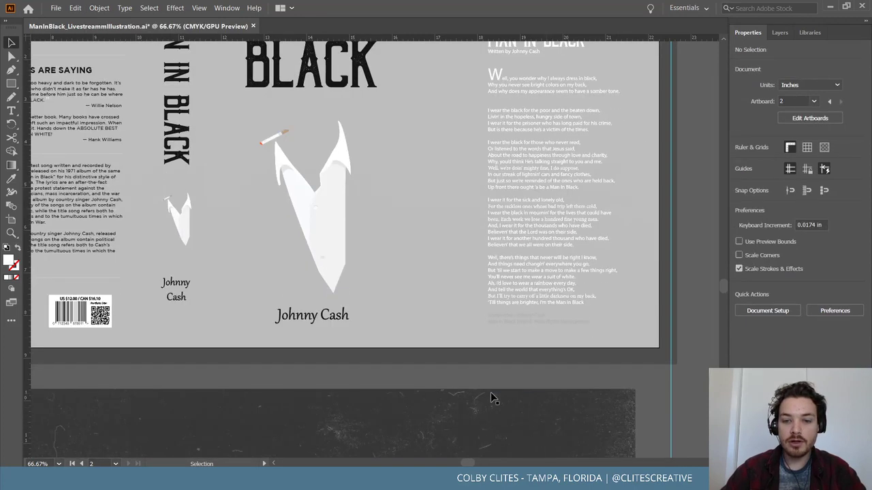
scroll(619, 74, "up", 1)
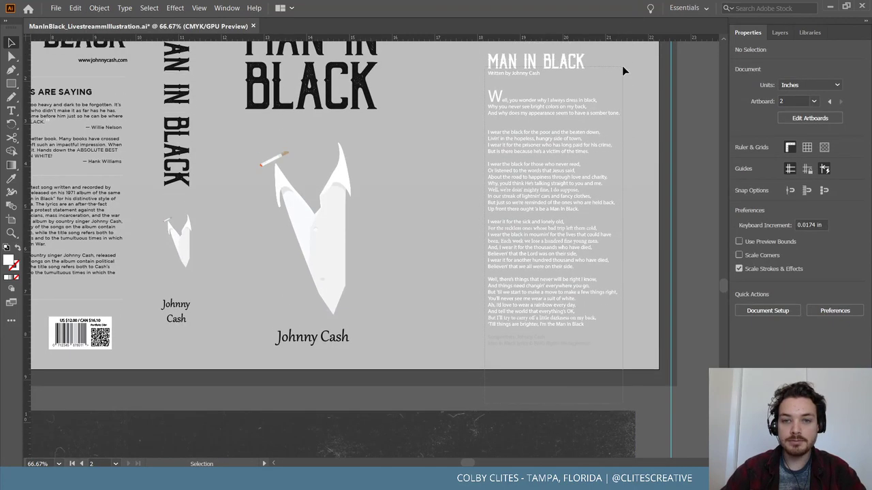
left_click(622, 65)
scroll(596, 164, "up", 6)
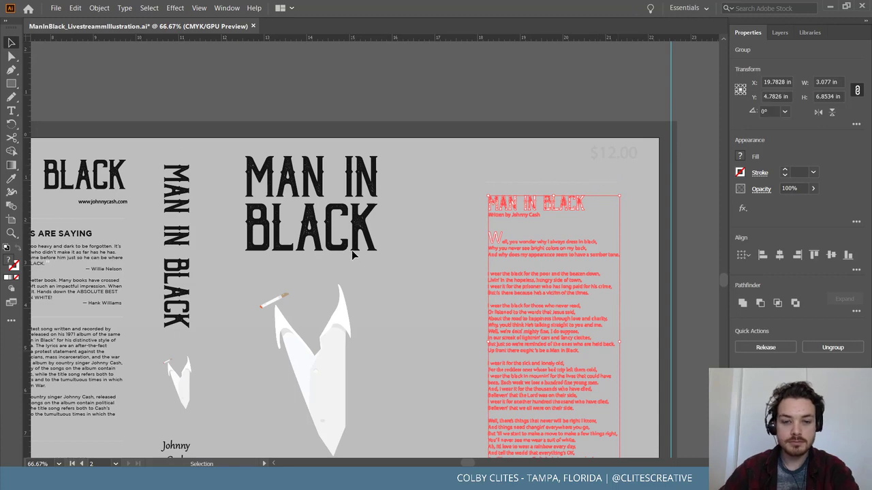
key("i")
left_click(361, 222)
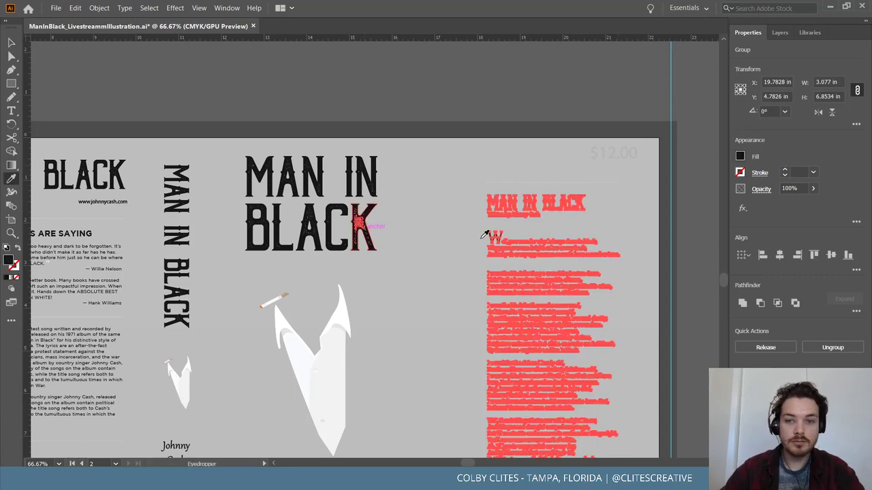
key("v")
key("ctrl+z")
left_click(689, 161)
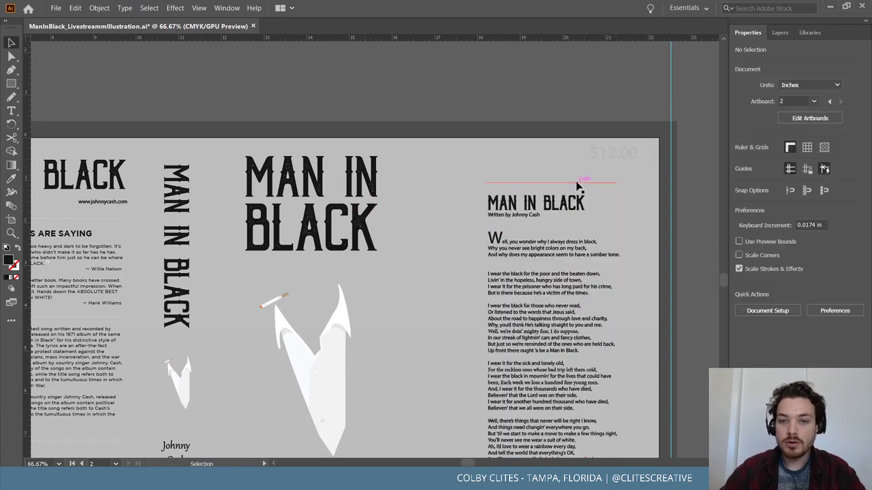
Match the thin divider lines on the front flap, back cover and author flap to the back-cover title's dark fill using the Eyedropper
left_click(577, 183)
scroll(456, 341, "down", 5)
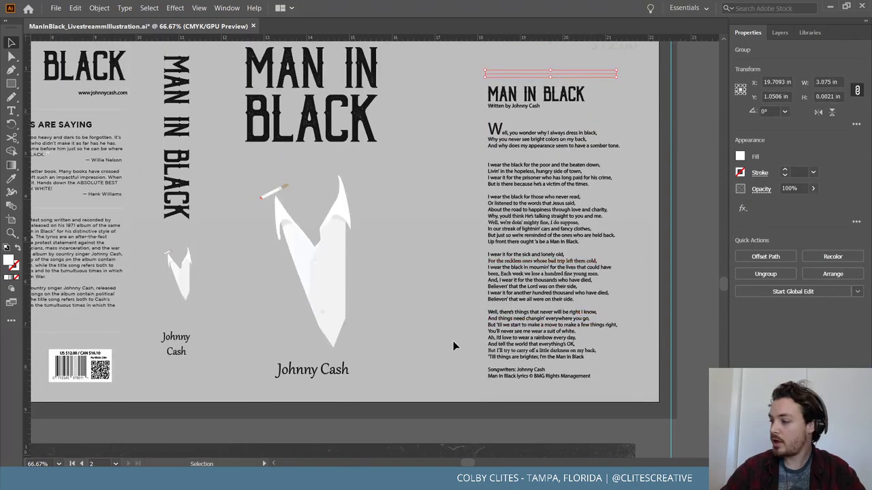
scroll(452, 340, "right", 2)
scroll(453, 341, "left", 10)
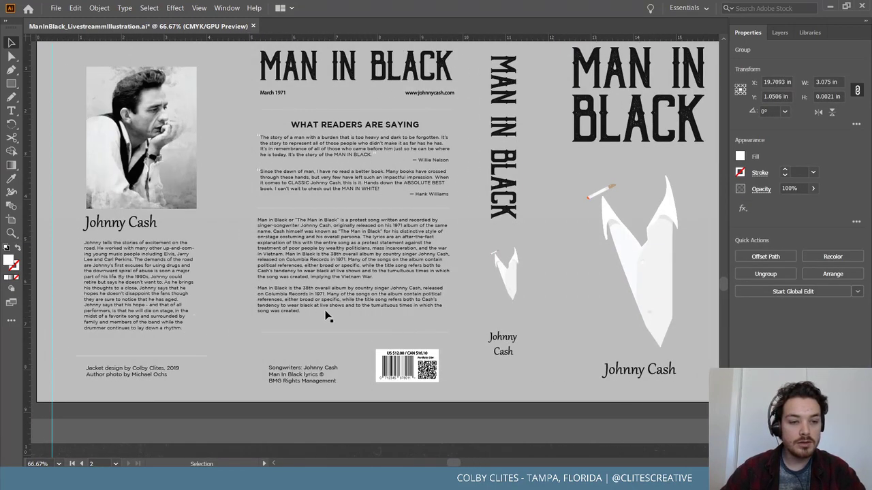
scroll(327, 316, "left", 3)
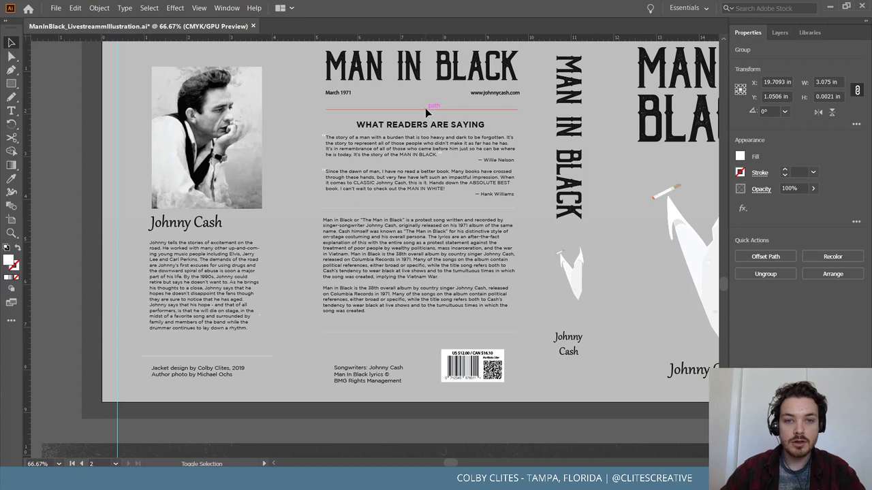
left_click(412, 201)
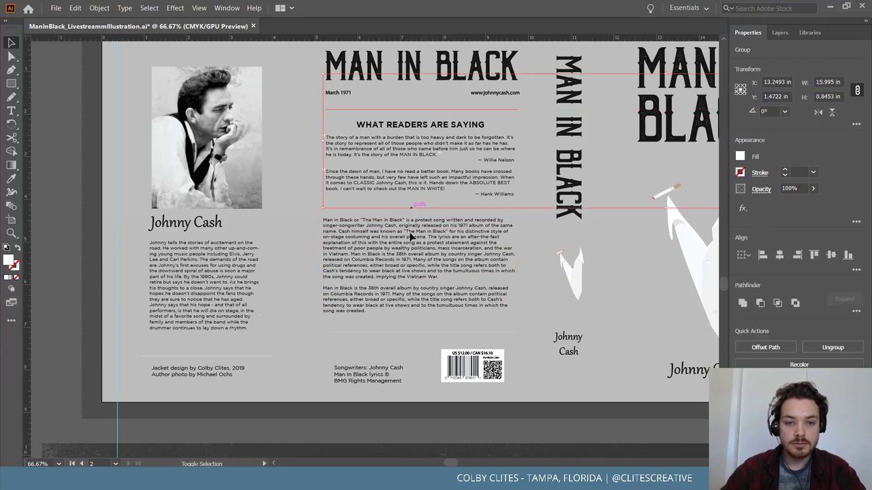
left_click(386, 333, "shift")
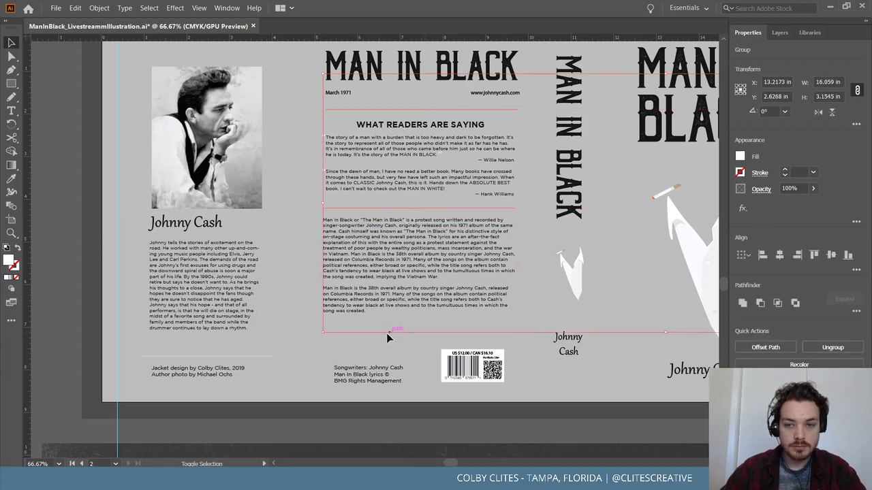
left_click(148, 361, "shift")
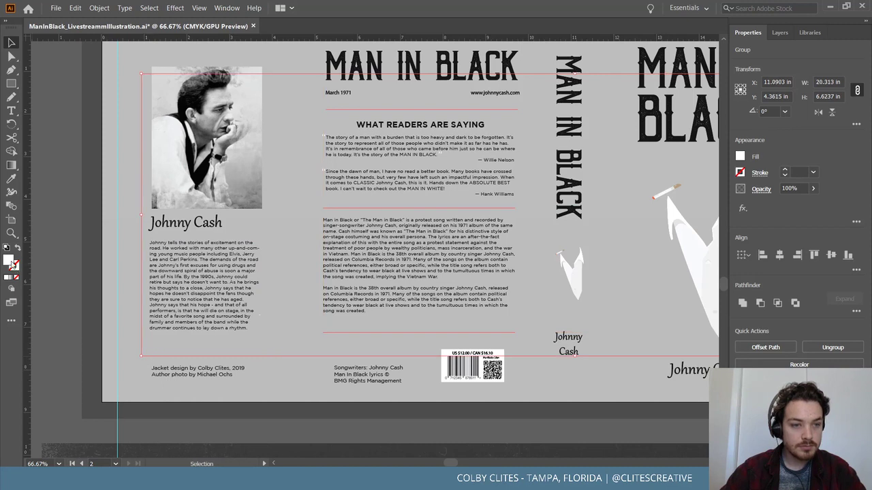
key("i")
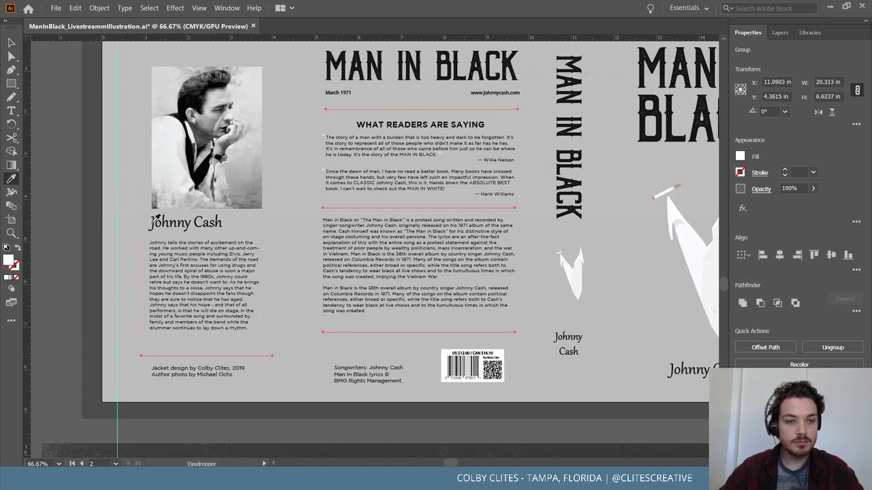
key("v")
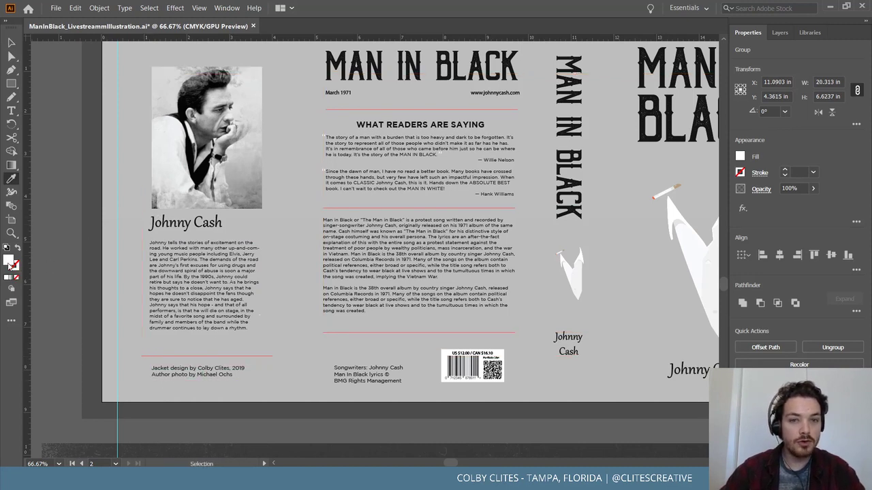
key("i")
left_click(379, 74)
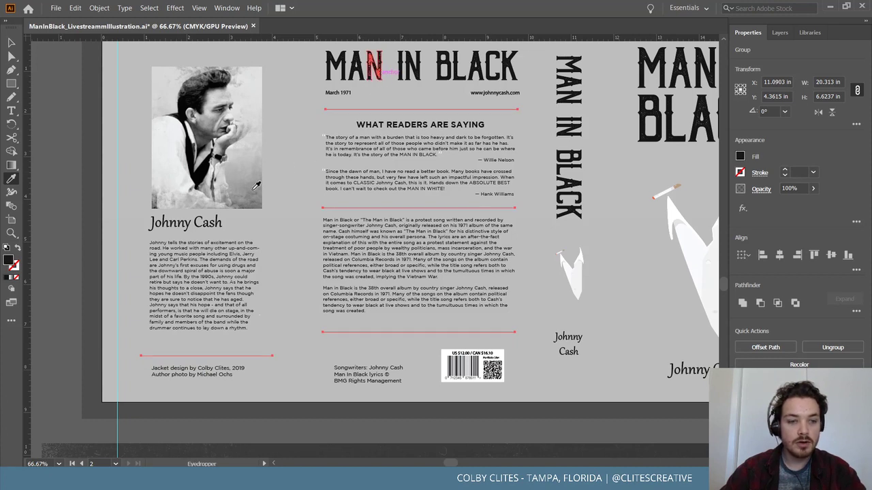
key("v")
left_click(85, 247)
Select the three white quotation marks around the reader quotes and try matching them to the quote text with the Eyedropper
scroll(511, 348, "up", 3)
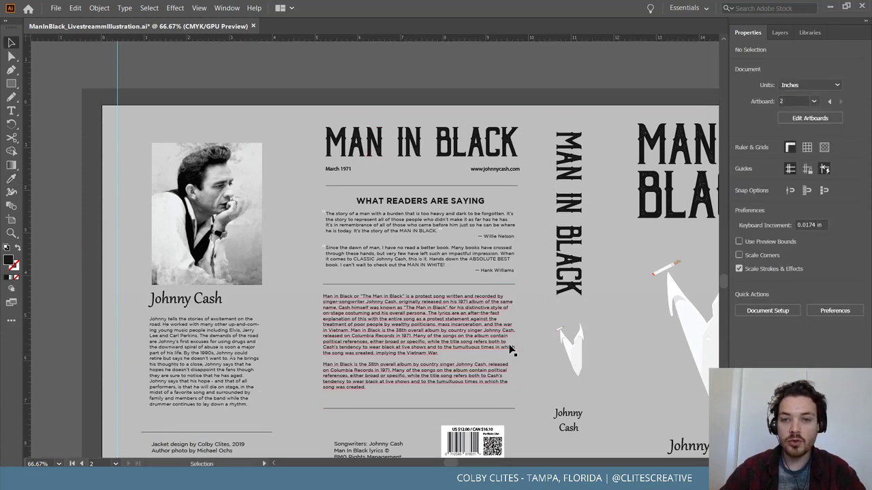
scroll(511, 349, "right", 5)
scroll(508, 348, "up", 3)
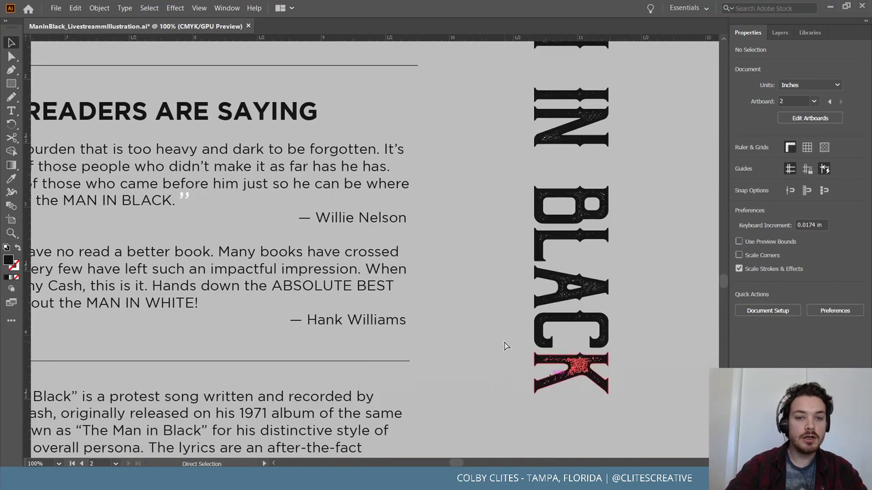
scroll(504, 345, "left", 5)
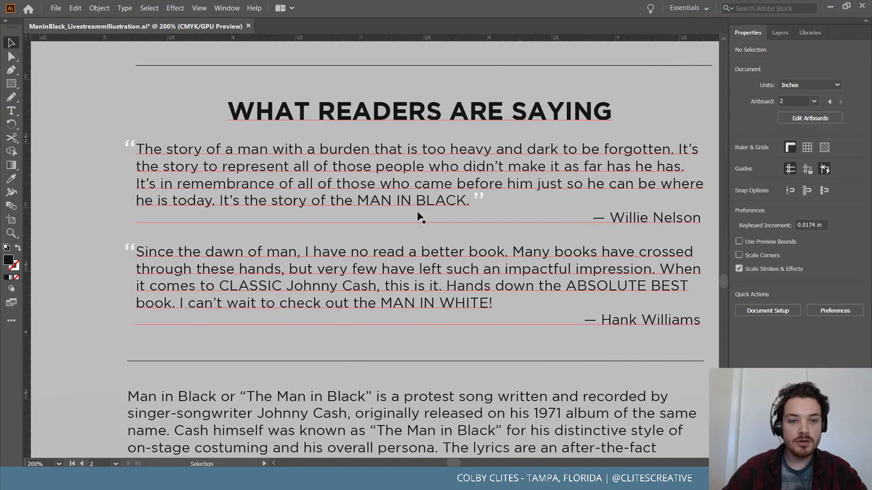
scroll(418, 217, "left", 1)
left_click(502, 198)
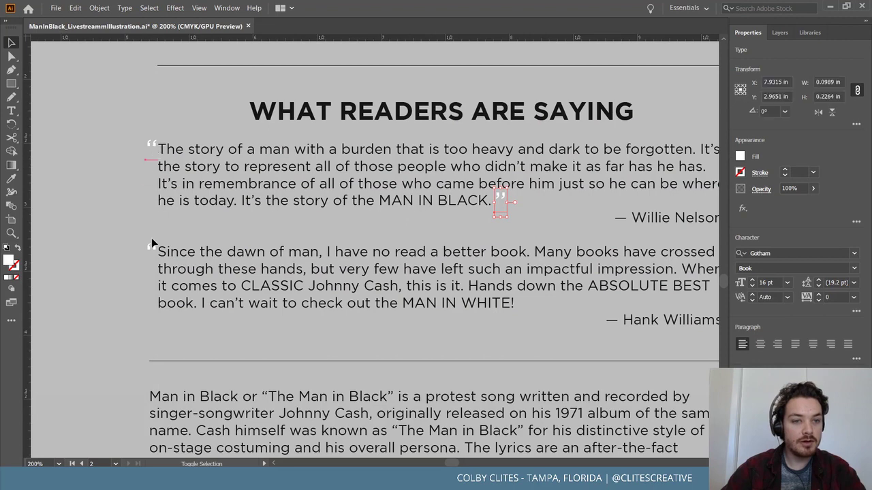
left_click(147, 245, "shift")
left_click(149, 247, "shift")
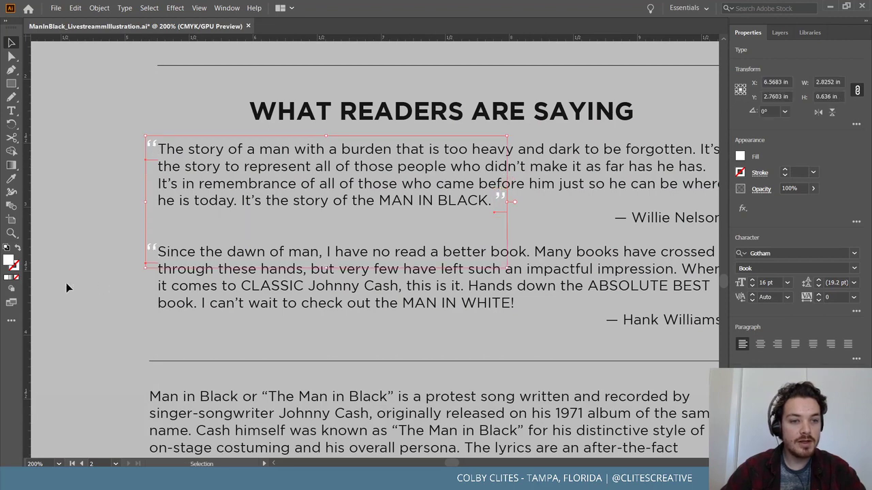
double_click(9, 261)
left_click(282, 62)
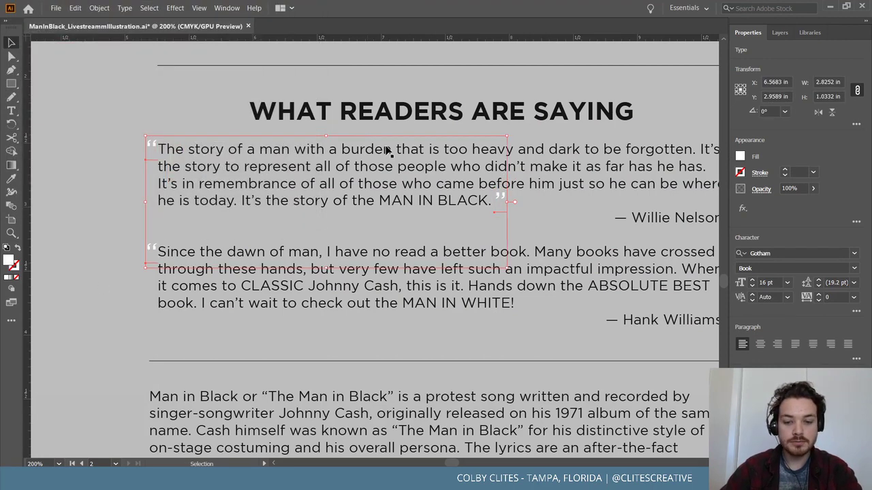
key("i")
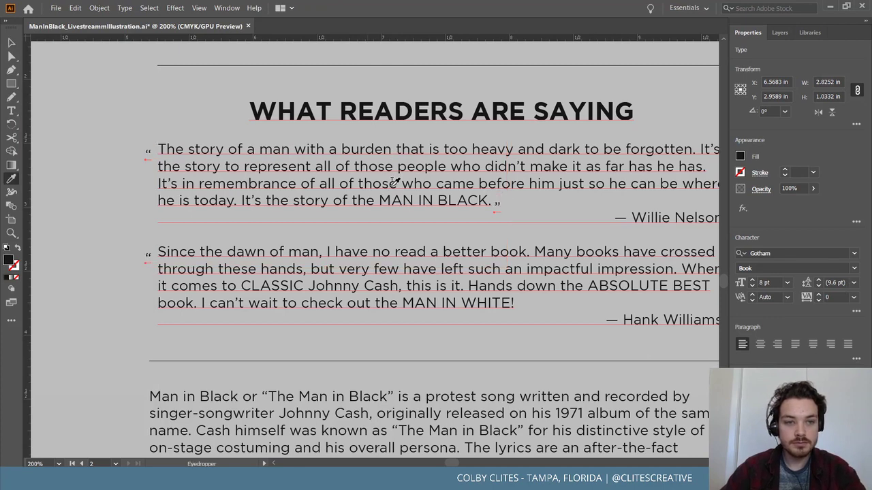
Undo the quotation marks' text match and sample the back-cover title with the Eyedropper to give them its dark fill
scroll(156, 170, "left", 5)
scroll(156, 170, "left", 7)
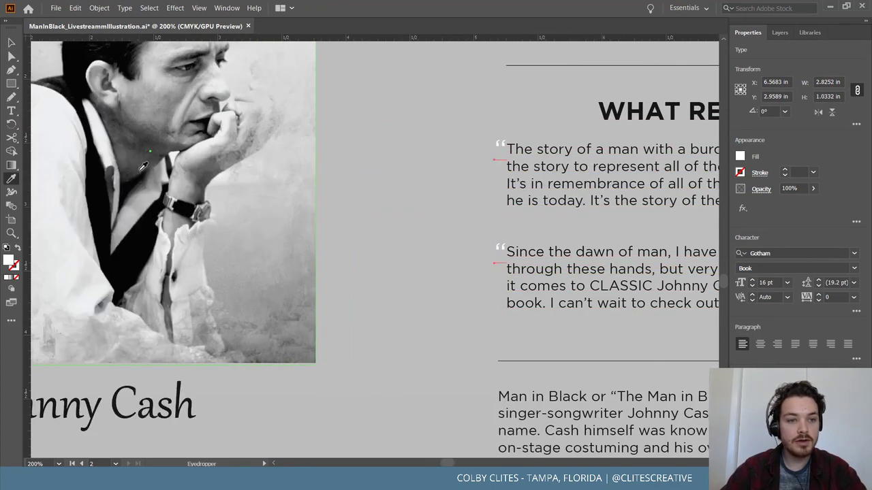
scroll(480, 268, "right", 10)
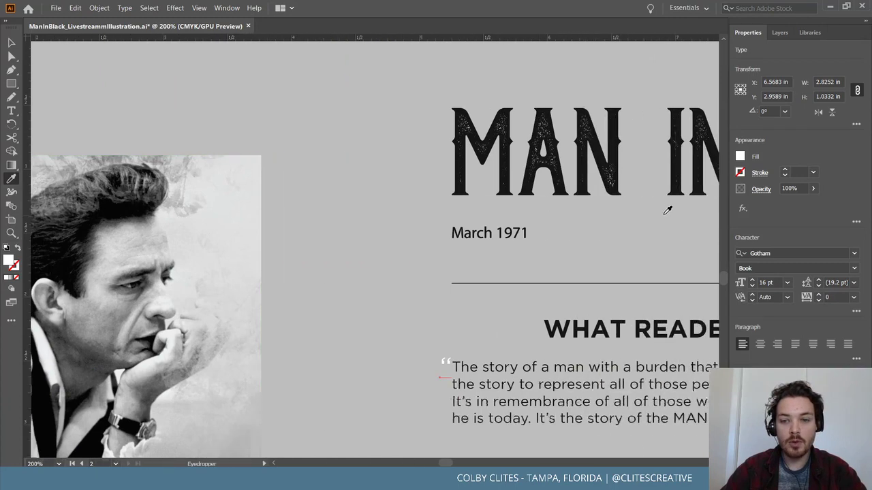
scroll(590, 321, "down", 3)
scroll(535, 100, "right", 1)
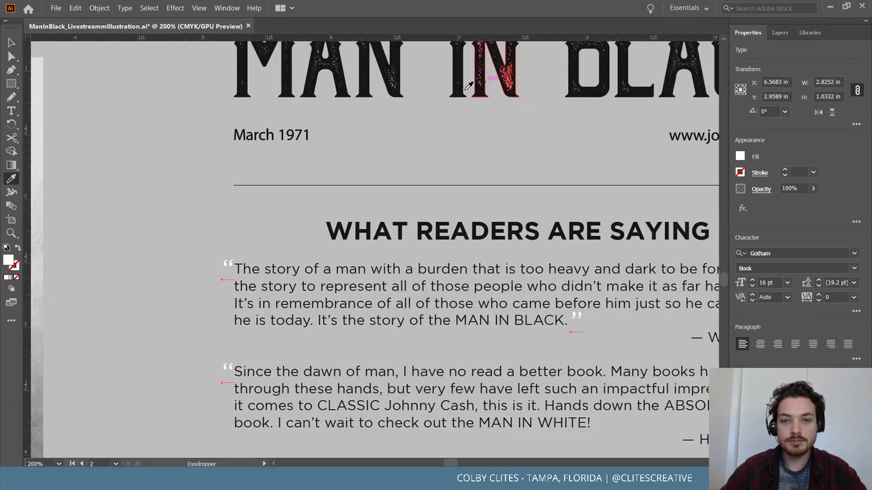
left_click(453, 95)
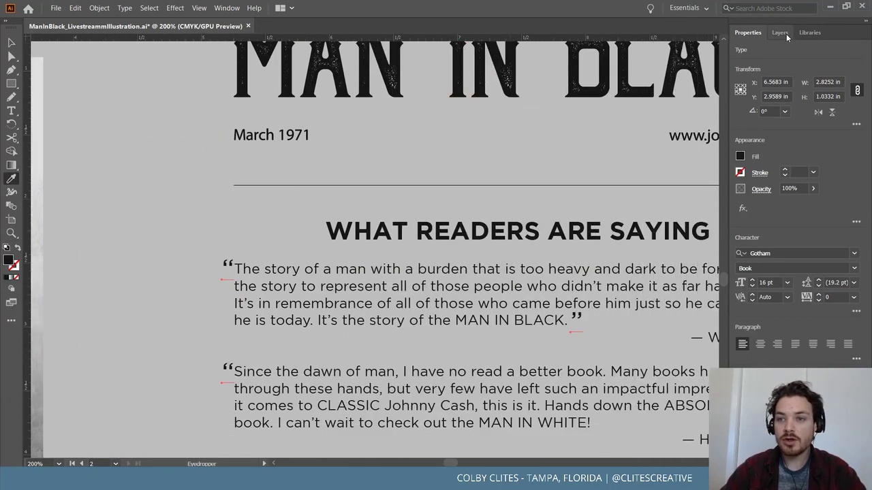
Add the first quotation mark's text fill color to the Johnny Cash - Book Set library and move the swatch into the Colors group
left_click(809, 32)
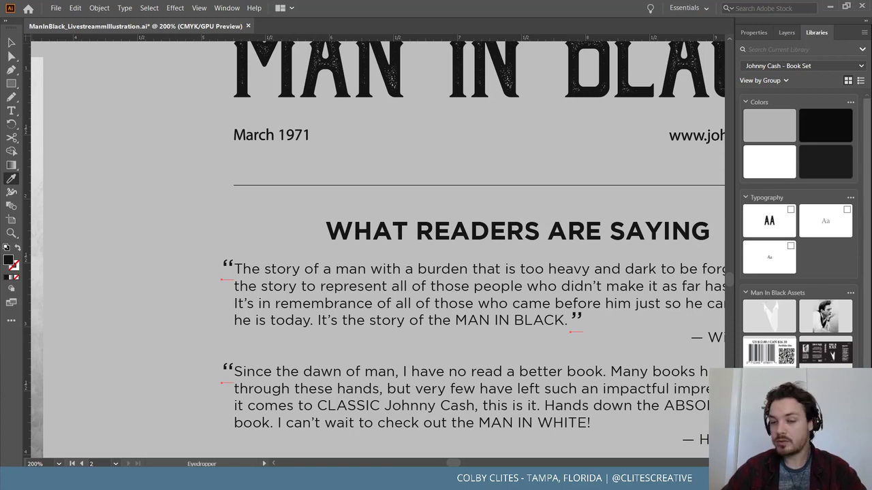
key("ctrl+a")
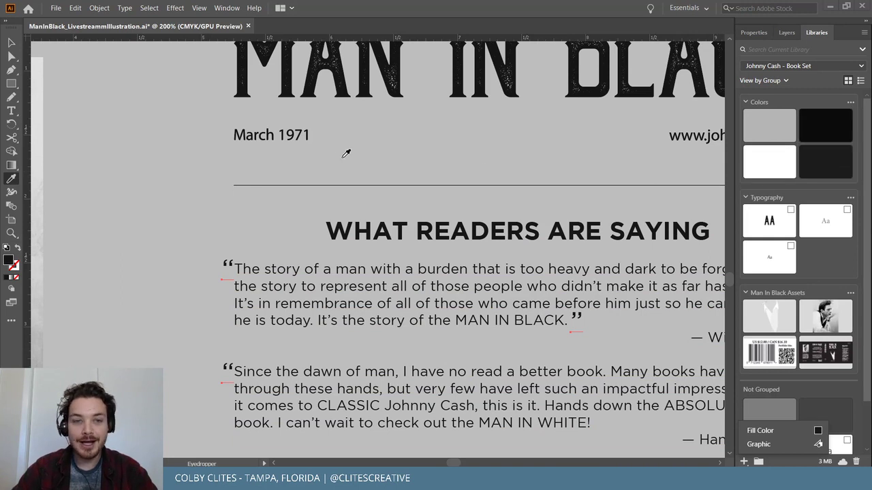
left_click(11, 42)
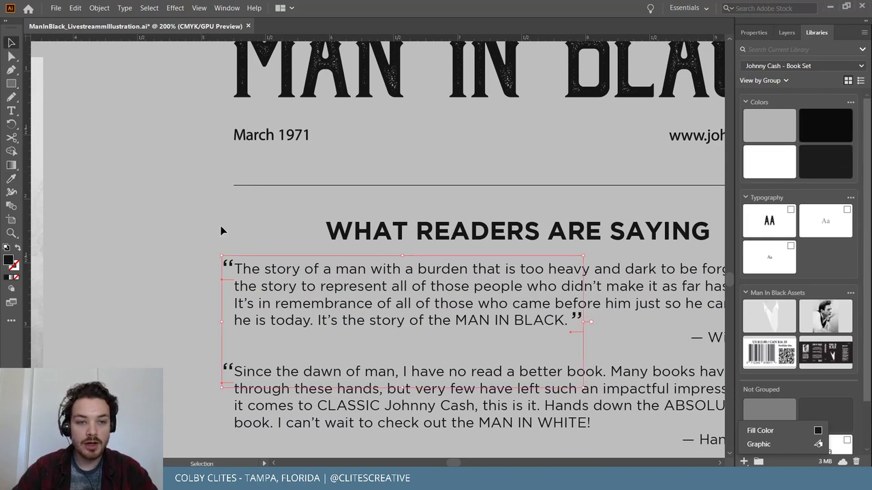
left_click(196, 261)
left_click(227, 265)
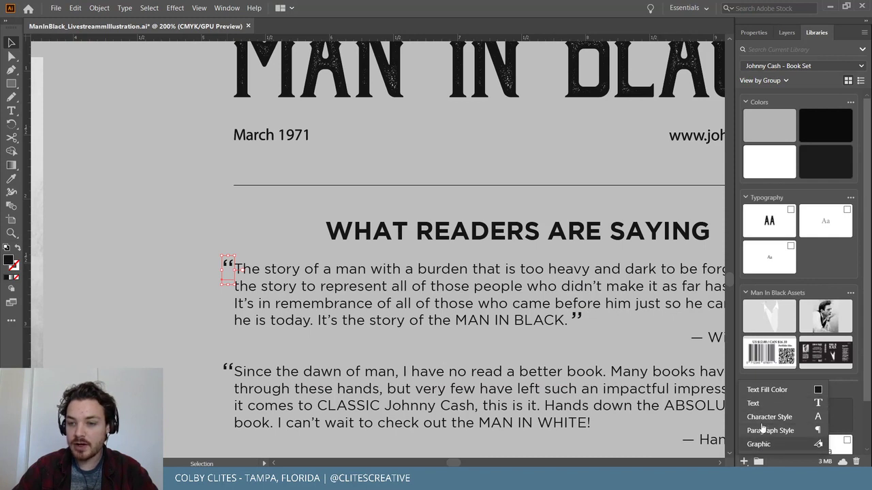
left_click(775, 395)
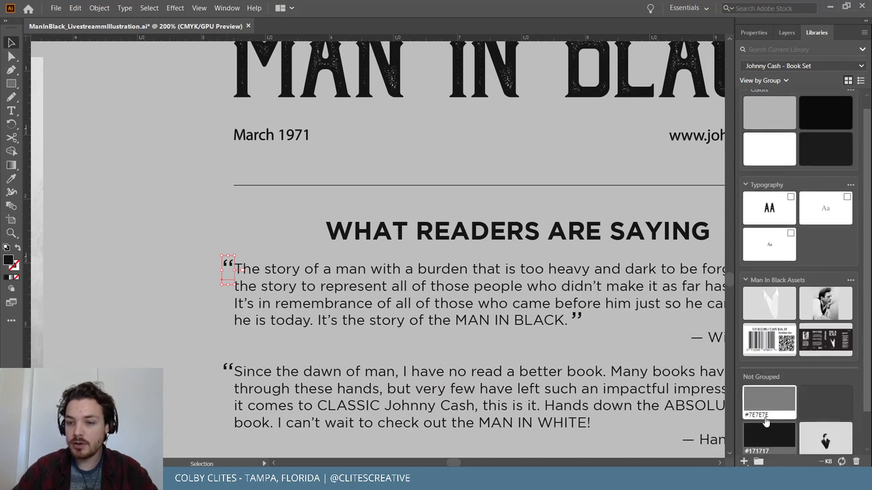
left_click_drag(848, 150, 845, 151)
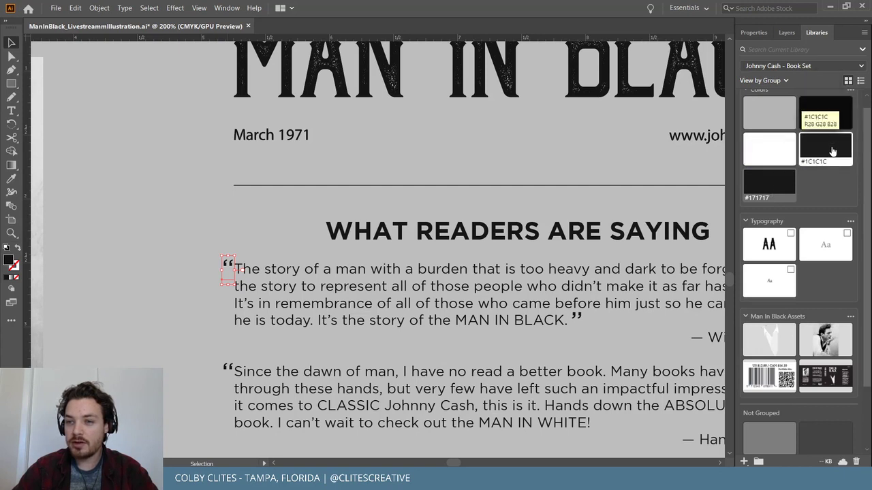
left_click(176, 228)
Place a copy of the first reader quote's closing quotation mark at the end of the second reader quote
scroll(235, 234, "right", 4)
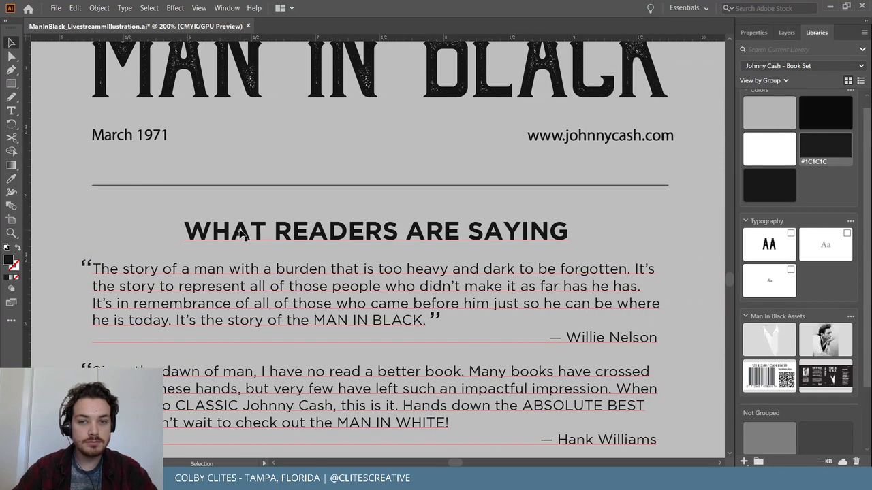
scroll(501, 332, "down", 2)
left_click(436, 263)
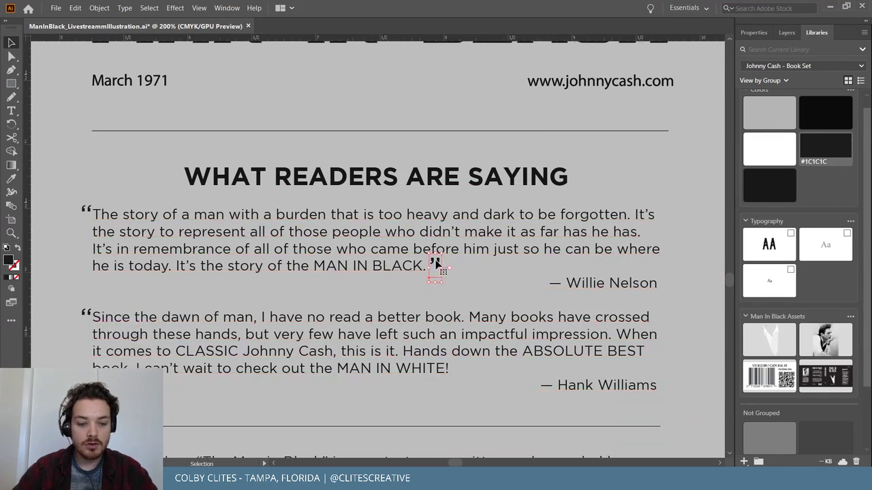
left_click_drag(436, 263, 462, 367)
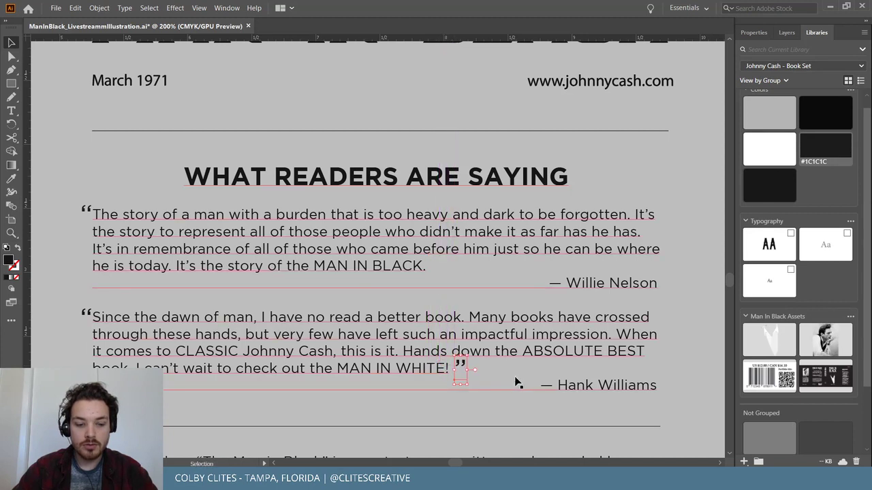
key("ctrl+z")
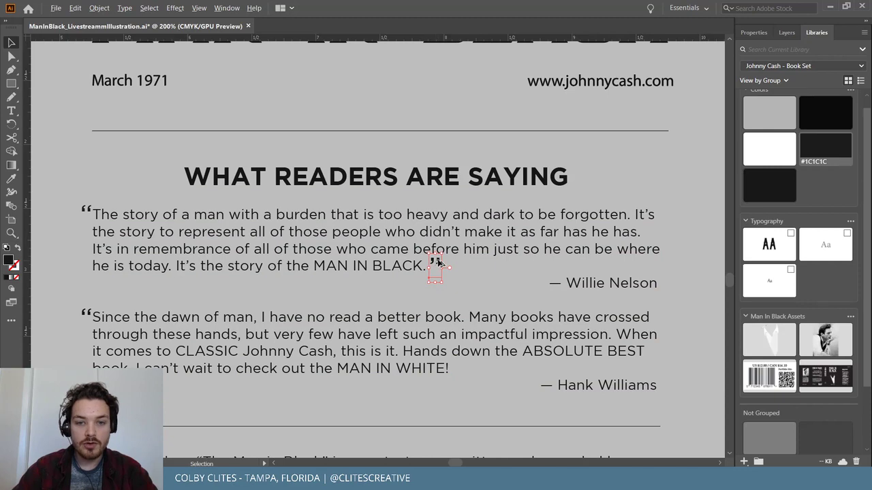
left_click_drag(437, 263, 461, 368)
left_click(683, 400)
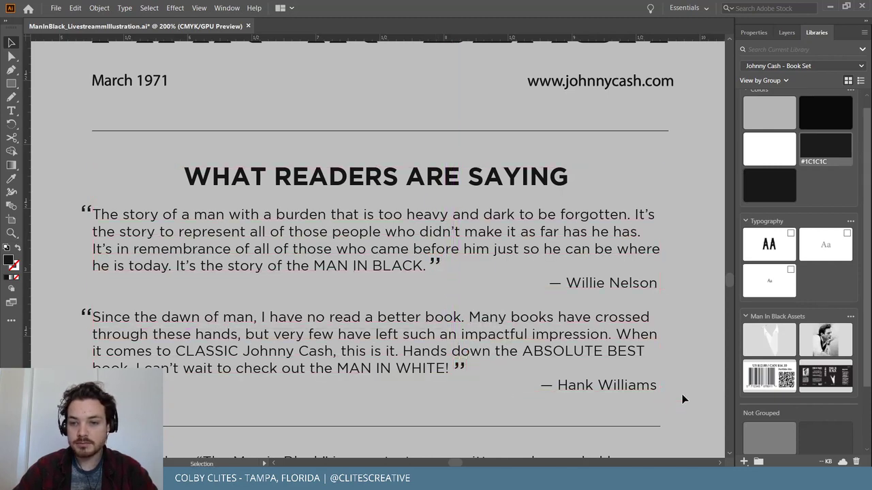
Recolor the $12.00 price on the front flap with the library color #1C1C1C and save the document
key("ctrl+minus")
key("ctrl+minus")
key("ctrl+minus")
key("ctrl+minus")
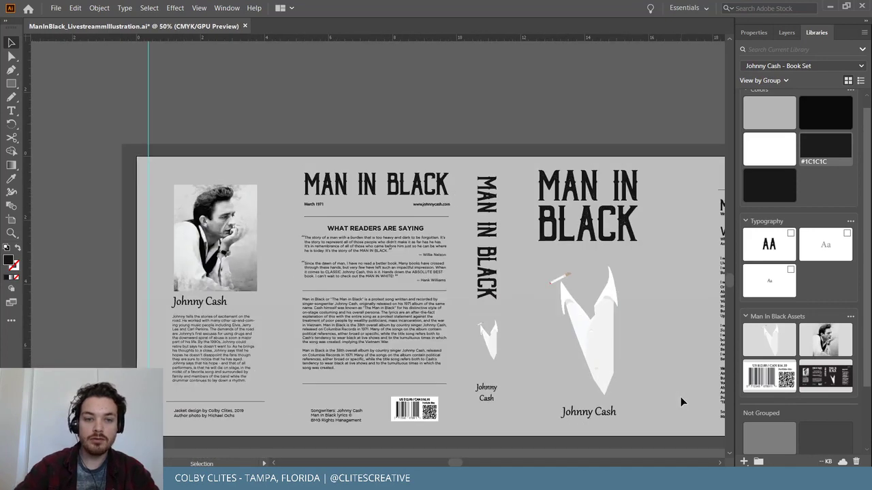
scroll(683, 401, "down", 1)
scroll(683, 400, "up", 1)
scroll(683, 400, "right", 5)
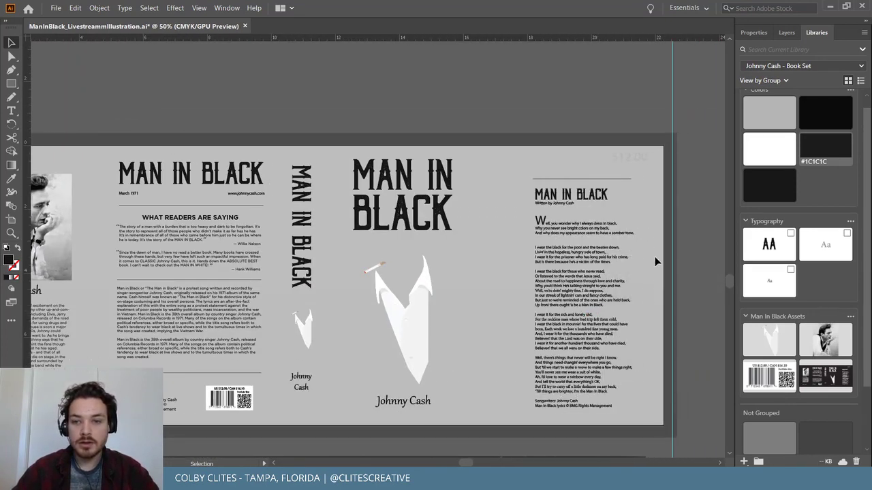
left_click_drag(644, 159, 644, 159)
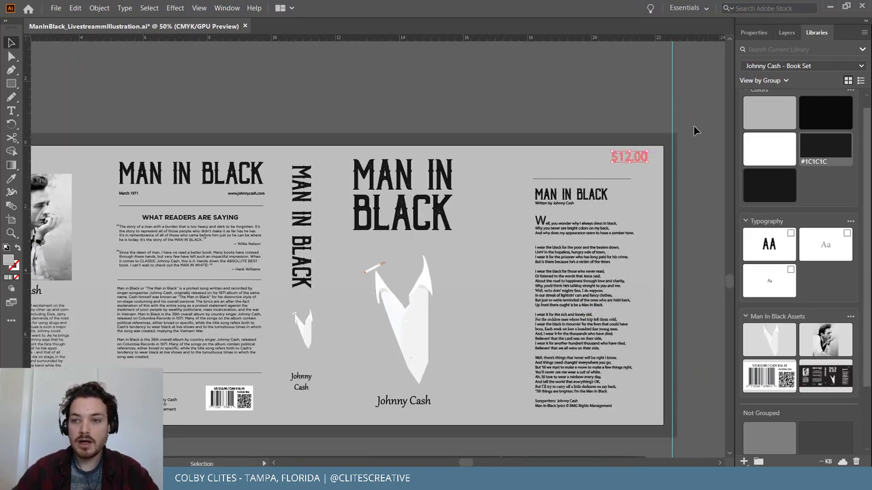
left_click(830, 145)
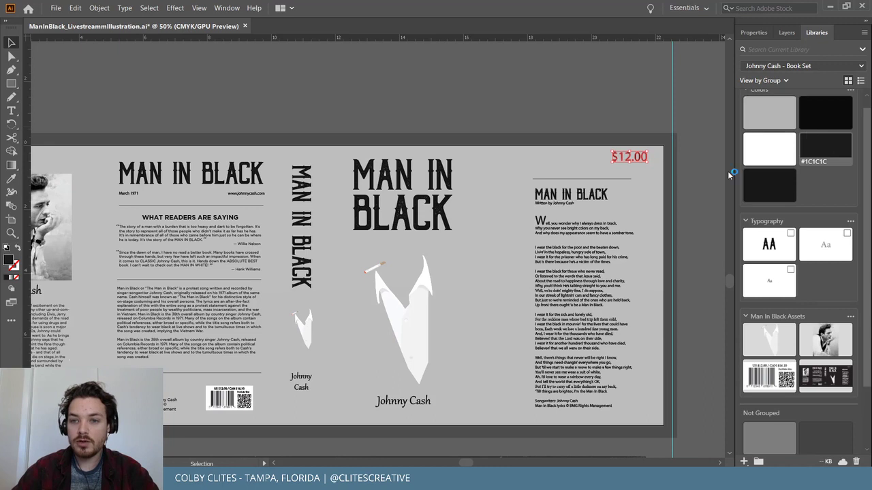
left_click(695, 188)
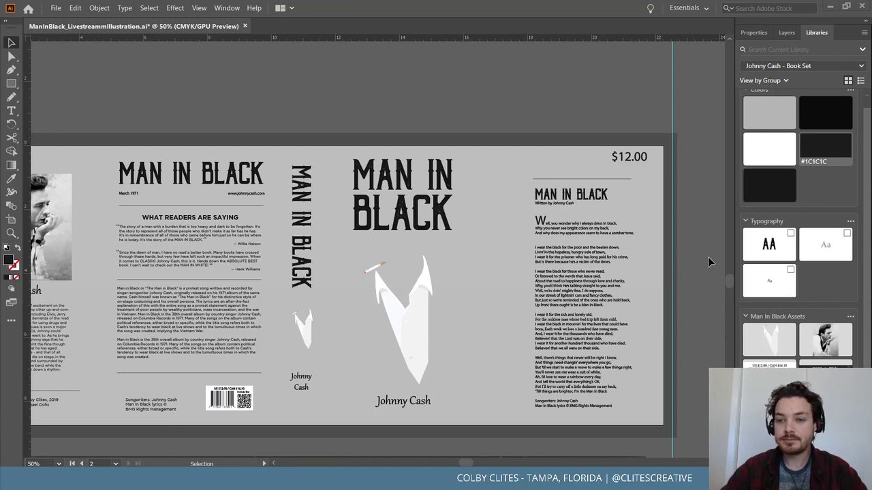
left_click(57, 8)
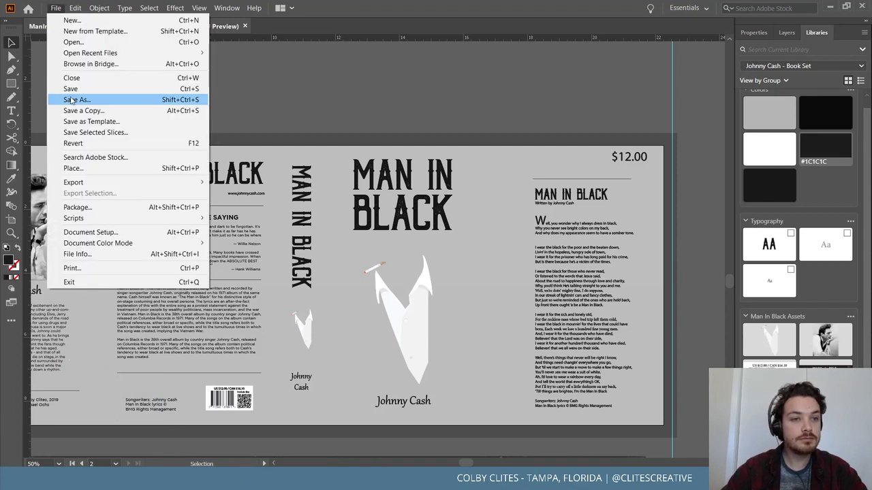
left_click(82, 94)
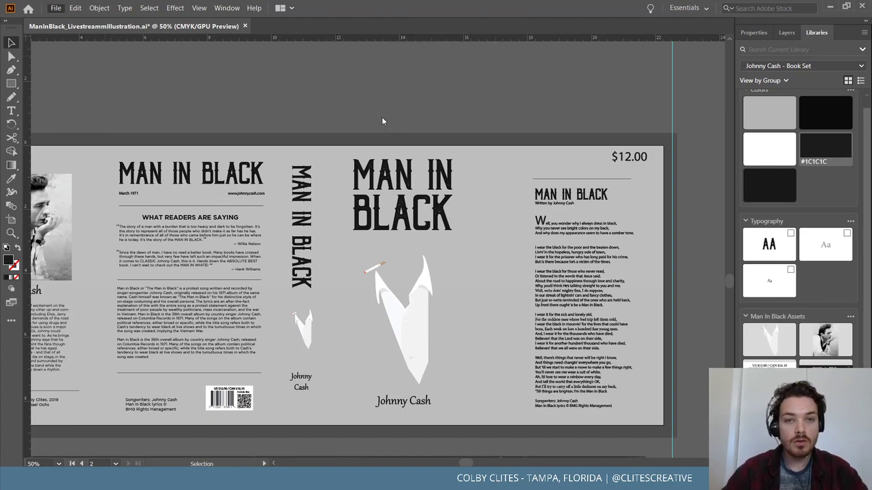
Look over the recolored wrap from the front flap to the author flap to check text, dividers and artwork
scroll(339, 105, "up", 1)
scroll(337, 104, "down", 1)
scroll(414, 263, "down", 1)
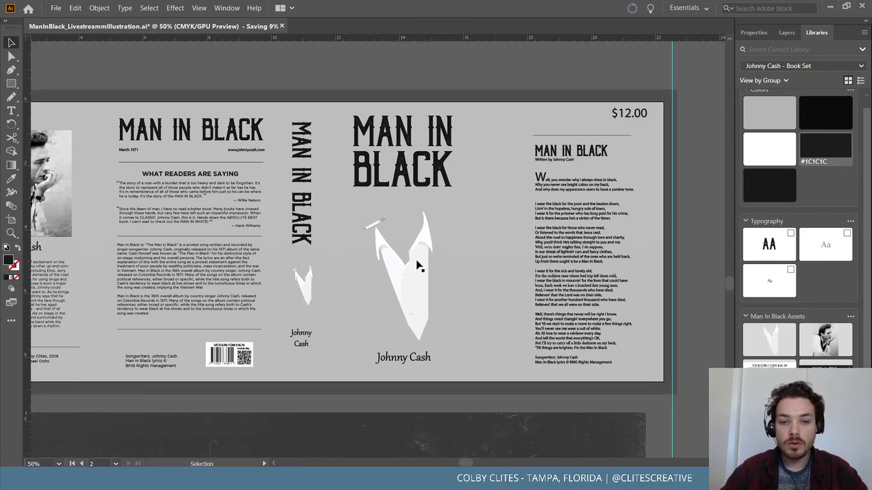
scroll(435, 295, "down", 2)
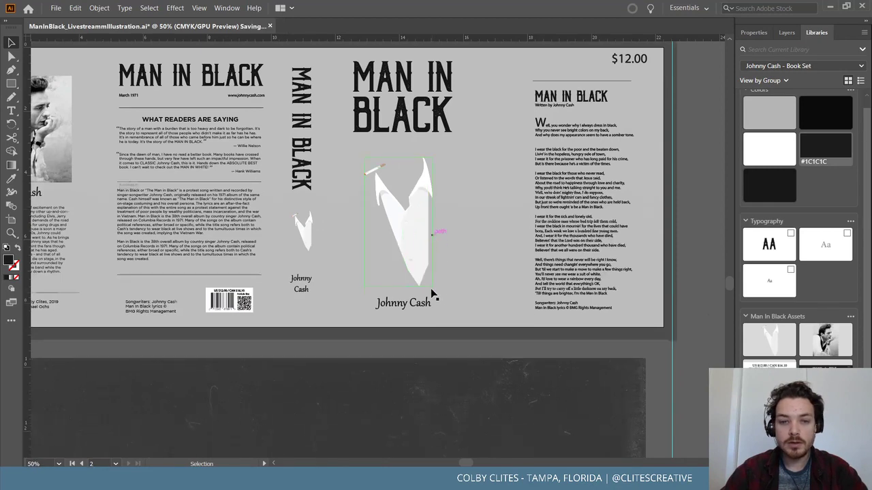
scroll(230, 305, "left", 3)
scroll(231, 304, "right", 4)
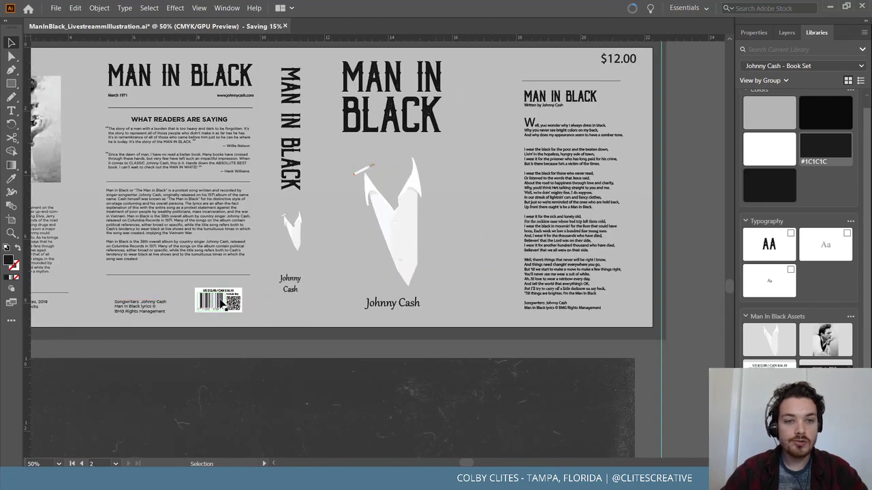
scroll(220, 302, "up", 1)
scroll(219, 298, "left", 6)
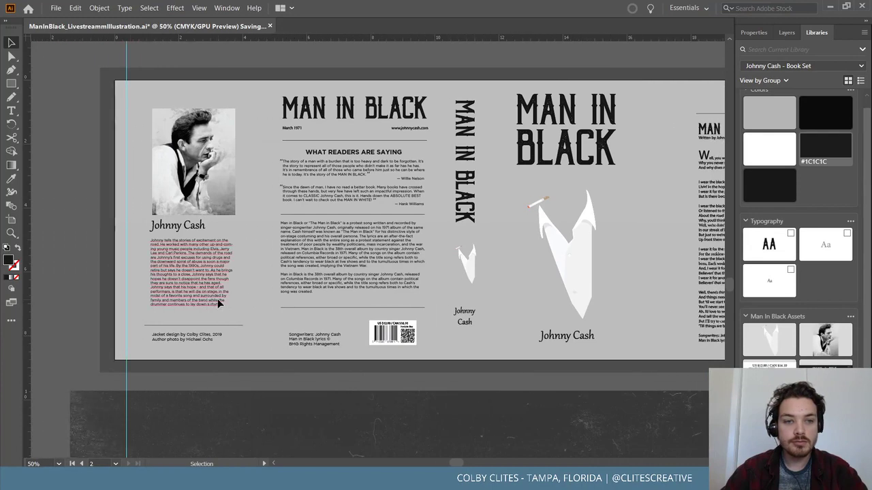
scroll(219, 299, "right", 3)
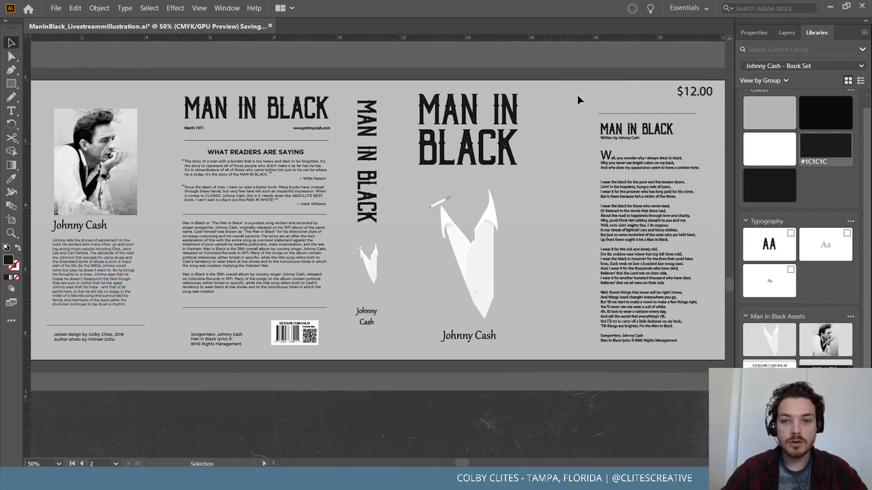
Unlock all locked objects in the document and clear the selection
left_click(99, 7)
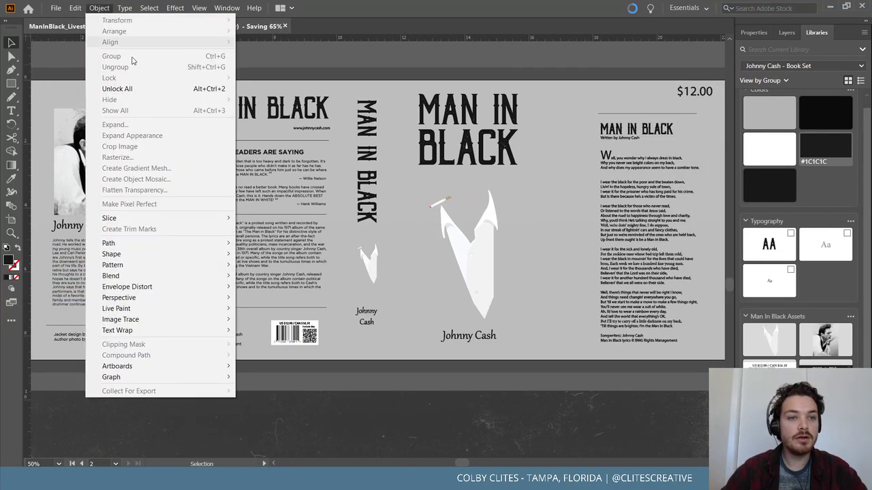
left_click(140, 88)
left_click(171, 61)
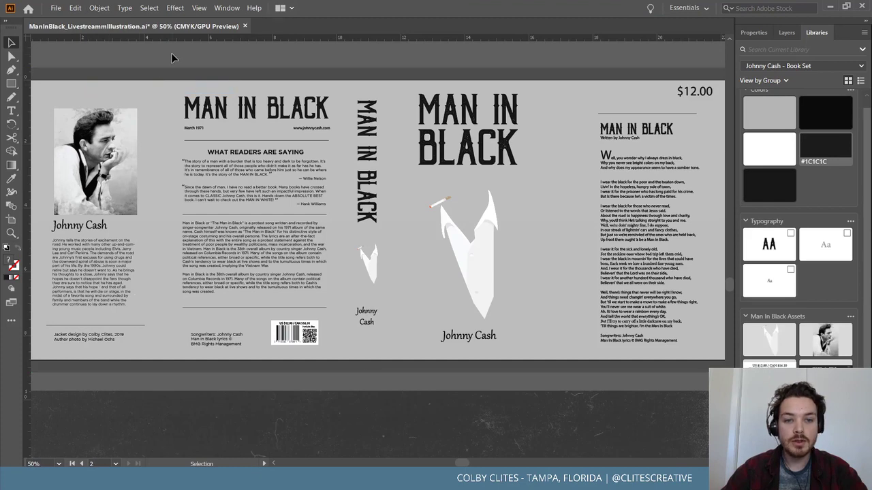
left_click(562, 102)
key("Delete")
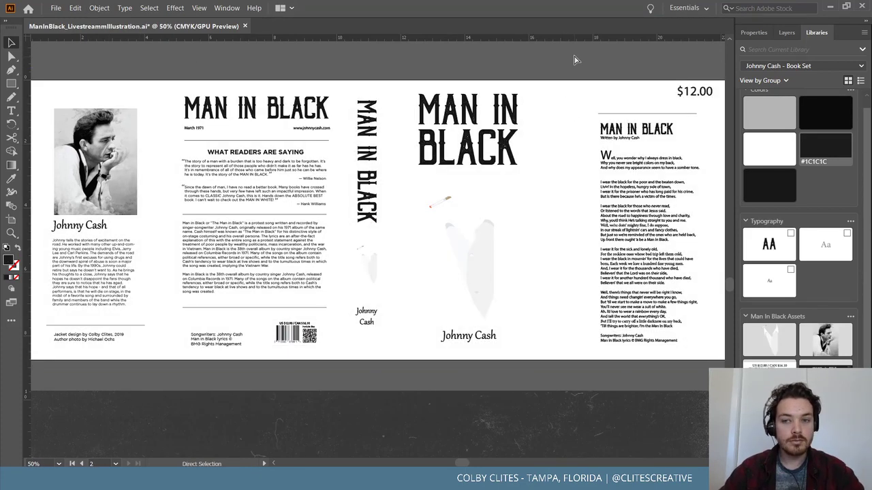
key("ctrl+z")
Try the white #FFFFFF library swatch and raise the background clip group's opacity to 100%
left_click(773, 147)
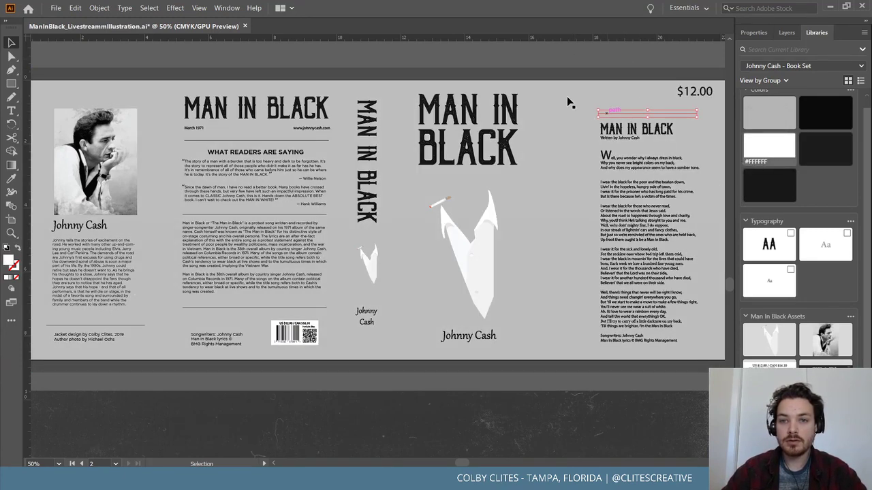
left_click(744, 33)
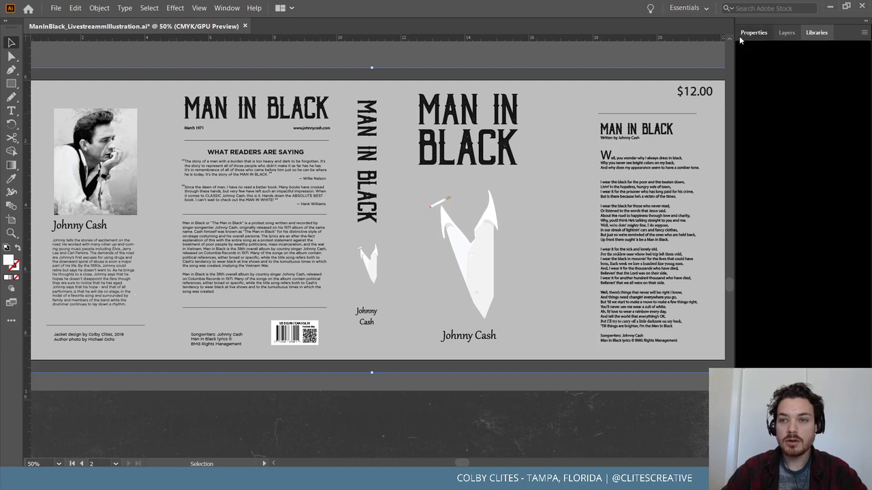
left_click(813, 188)
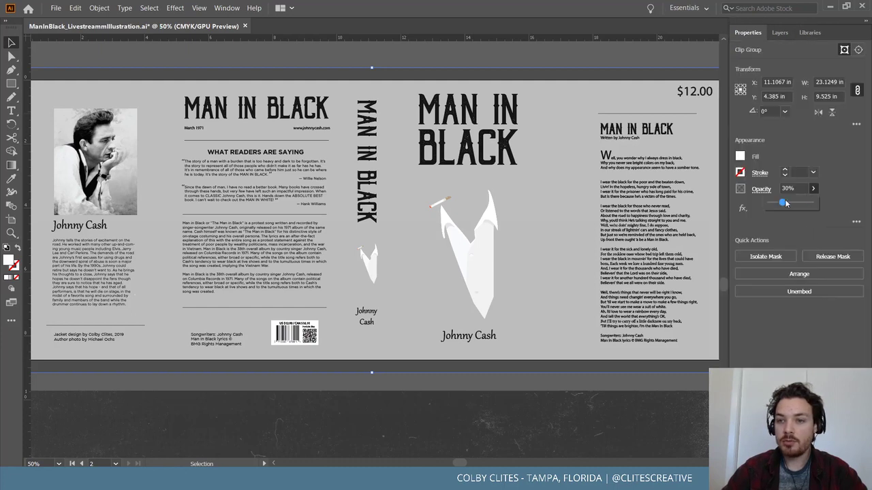
left_click_drag(785, 203, 823, 205)
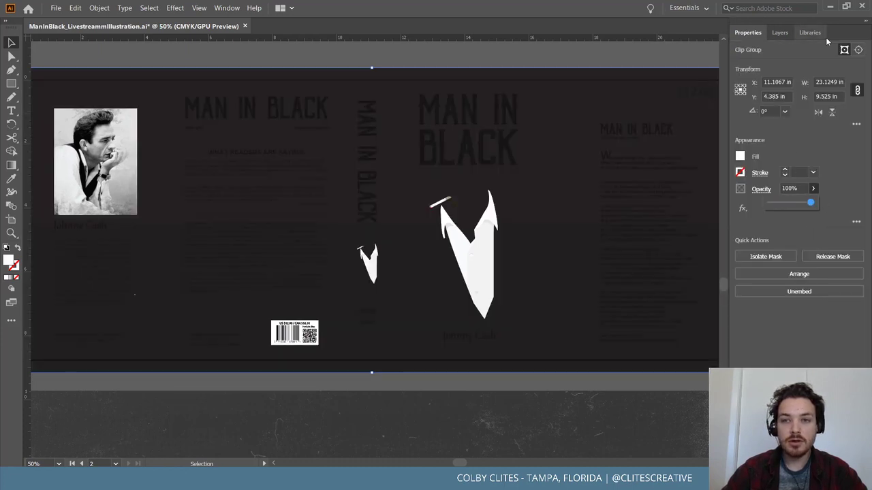
Remove the background clip group from the wrap and choose the library's gray #B5B5B5 as the fill color
left_click(808, 33)
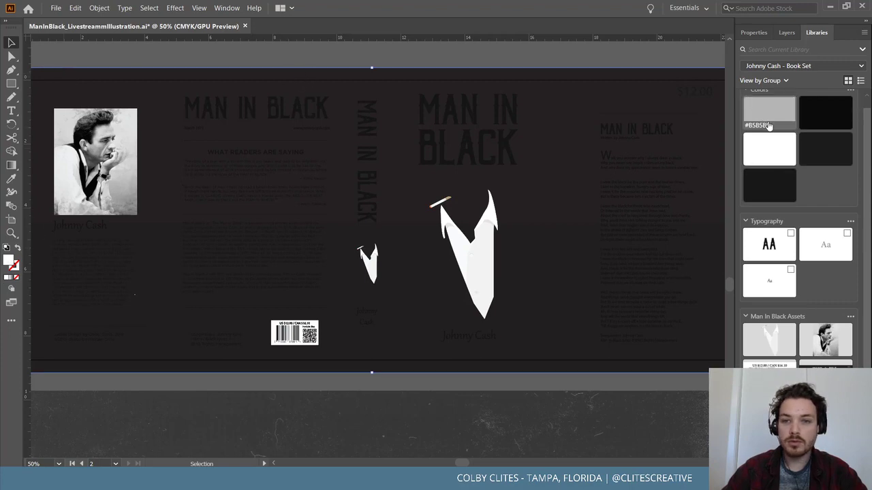
left_click(802, 115)
left_click(789, 121)
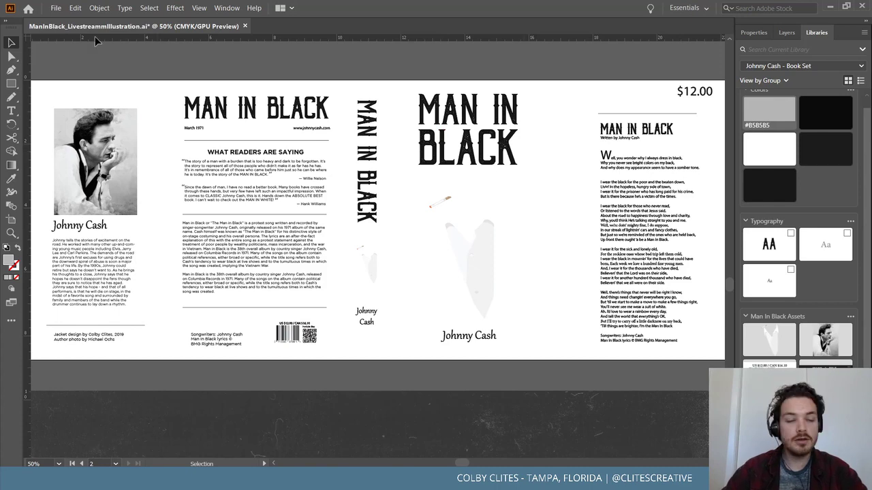
left_click(56, 8)
left_click(319, 73)
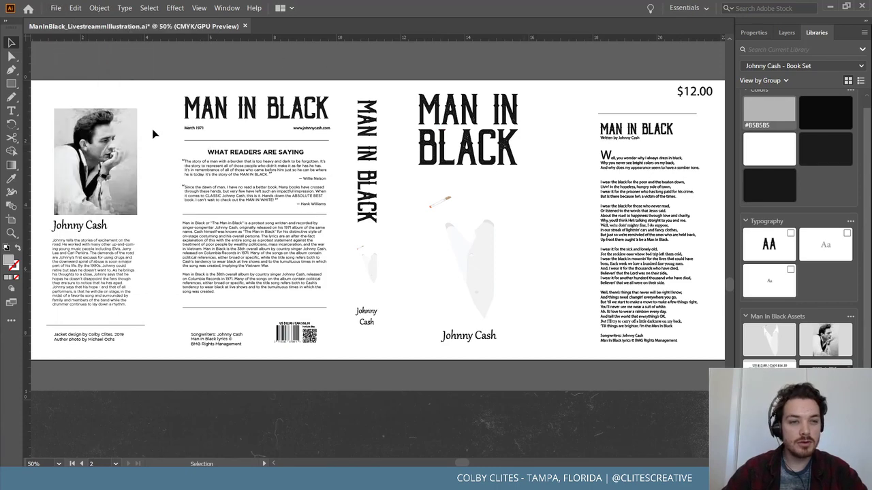
Draw a rectangle filled with #B5B5B5 behind the artwork, covering the whole book wrap out to the bleed edges
left_click(10, 83)
scroll(68, 85, "left", 3)
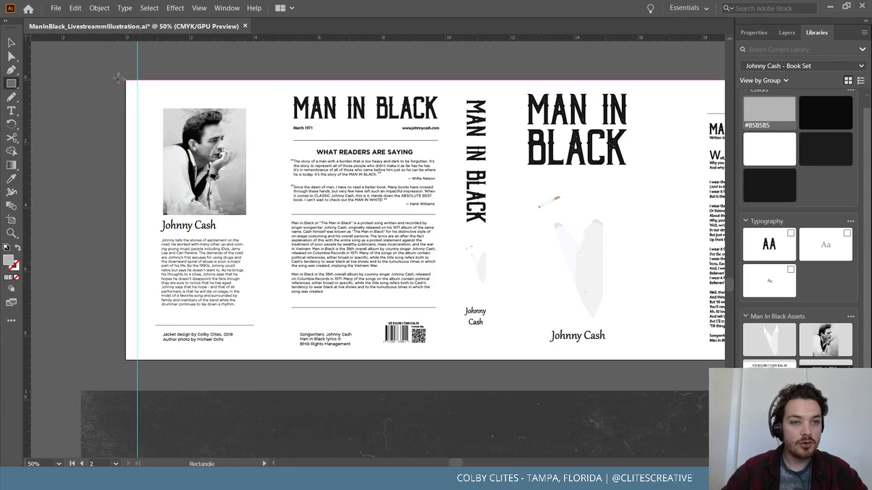
left_click_drag(118, 75, 694, 366)
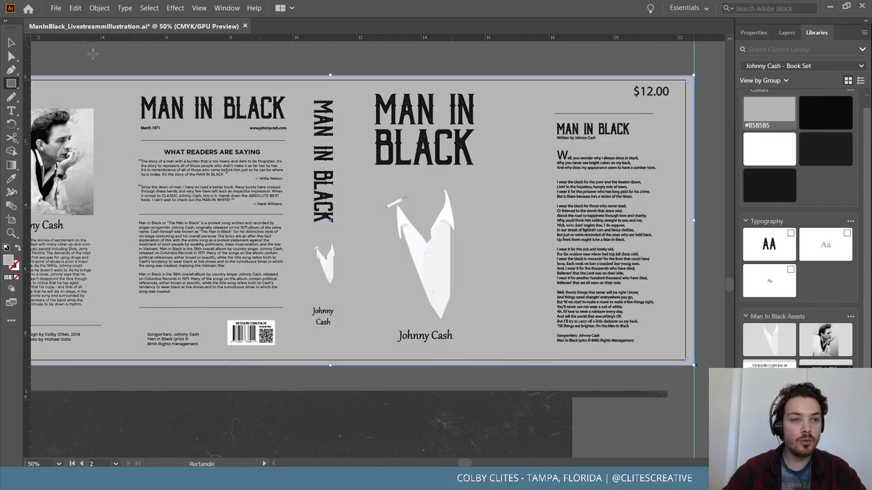
Change the background rectangle's fill to the library's white #FFFFFF, clear the selection and save the document
key("v")
left_click(766, 145)
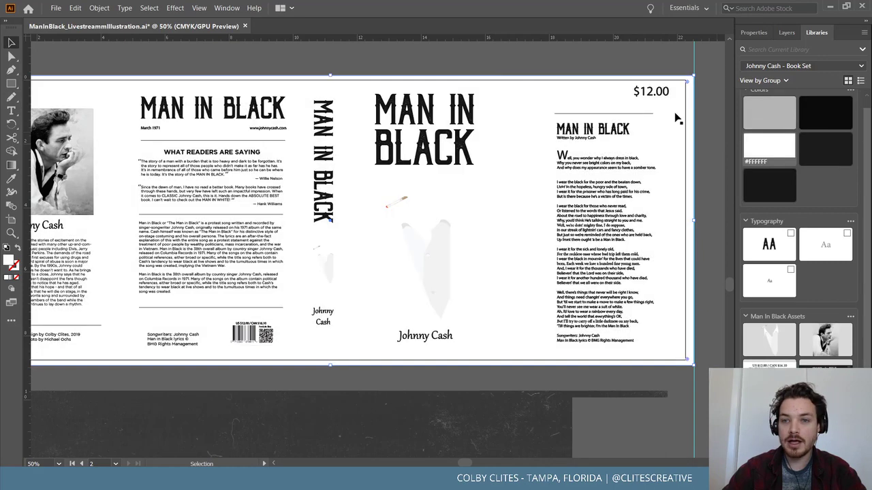
left_click(463, 54)
left_click(447, 239)
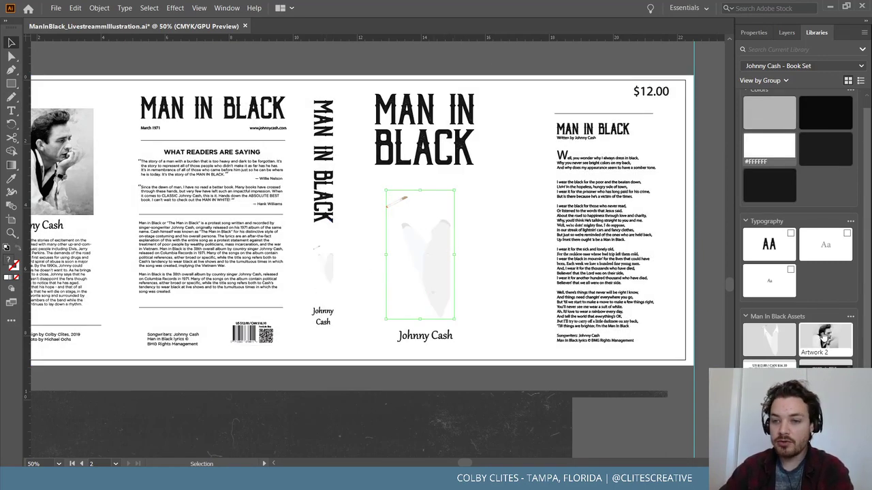
left_click(202, 64)
left_click(57, 12)
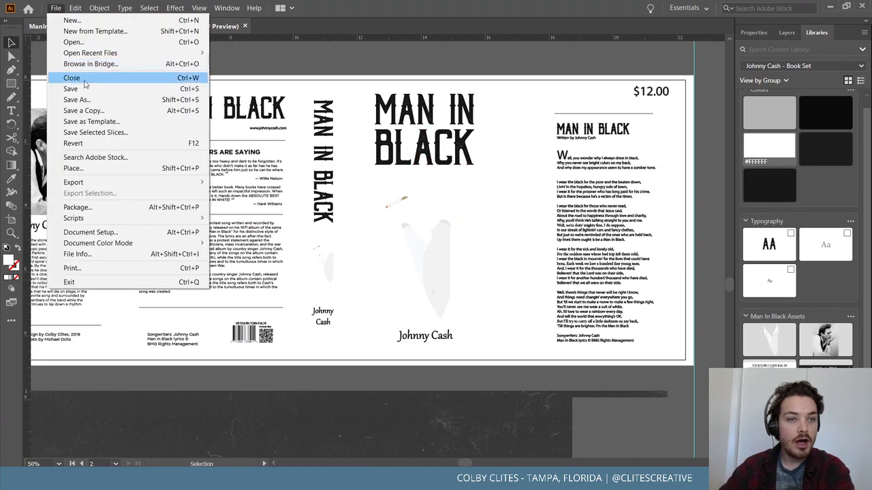
left_click(92, 87)
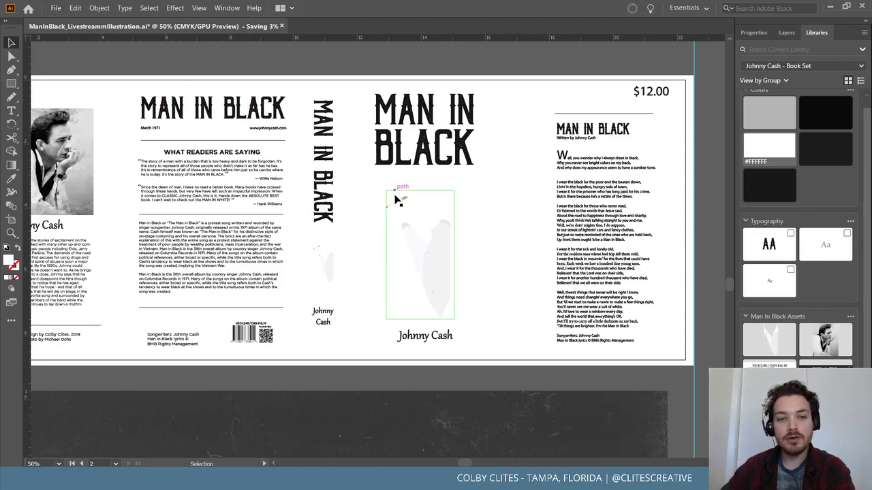
Compare the front cover artwork of the white book wrap with the dark version of the wrap
scroll(439, 250, "down", 2)
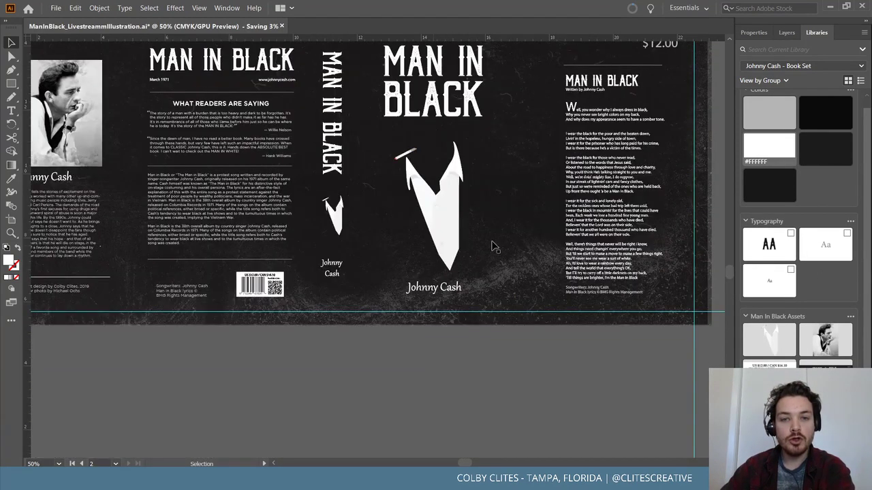
scroll(463, 245, "up", 2)
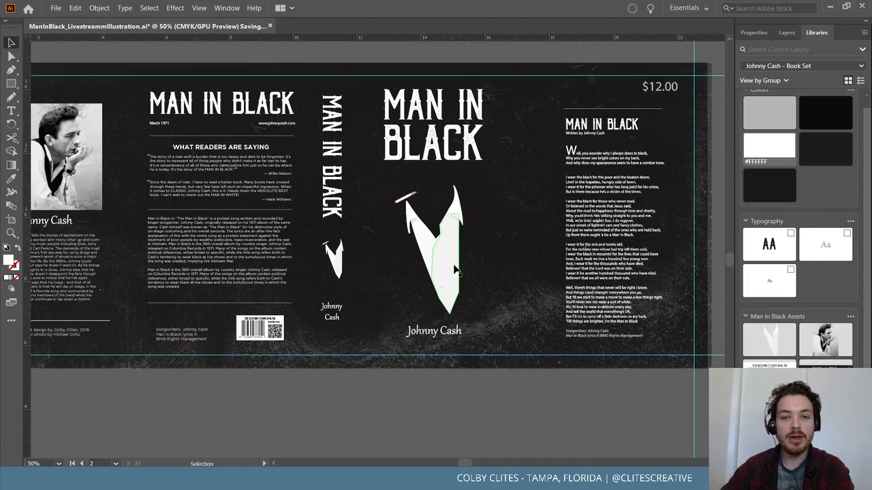
scroll(838, 286, "down", 2)
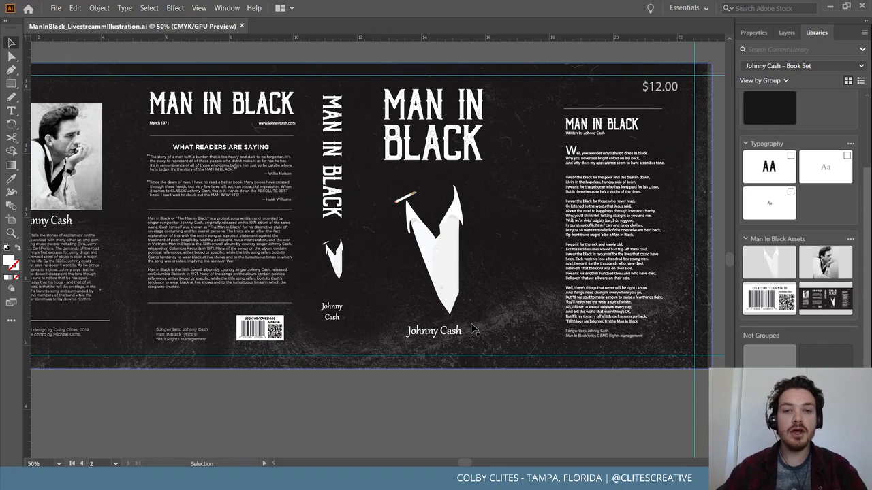
scroll(475, 328, "down", 8)
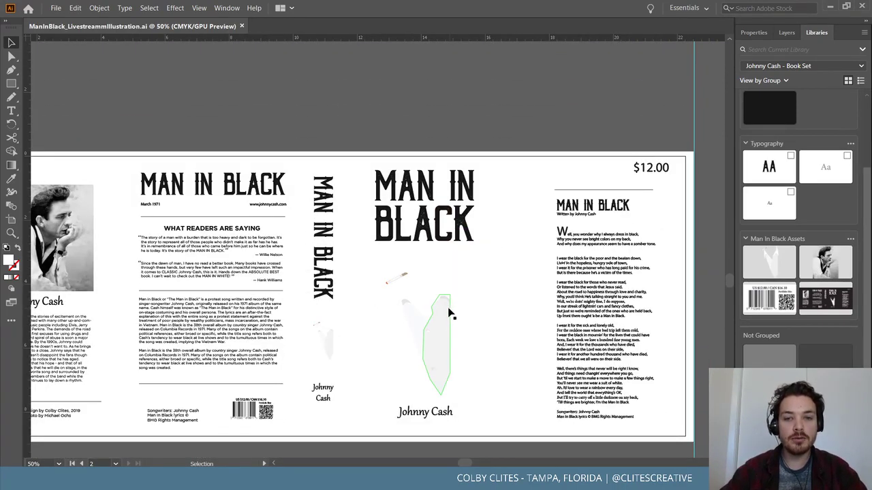
scroll(449, 313, "down", 1)
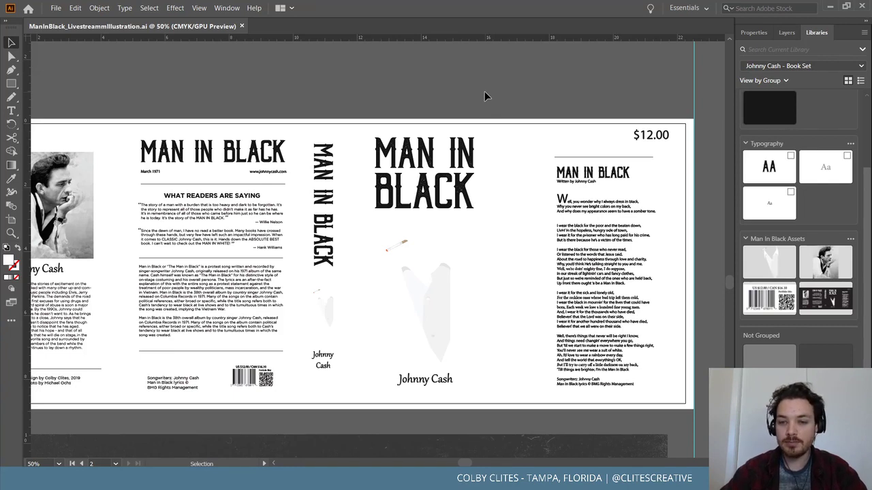
scroll(470, 275, "up", 10)
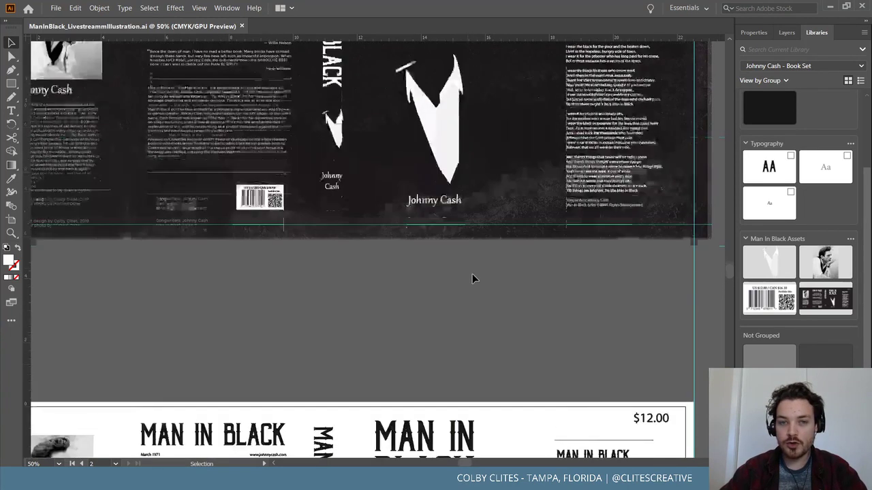
scroll(451, 199, "down", 5)
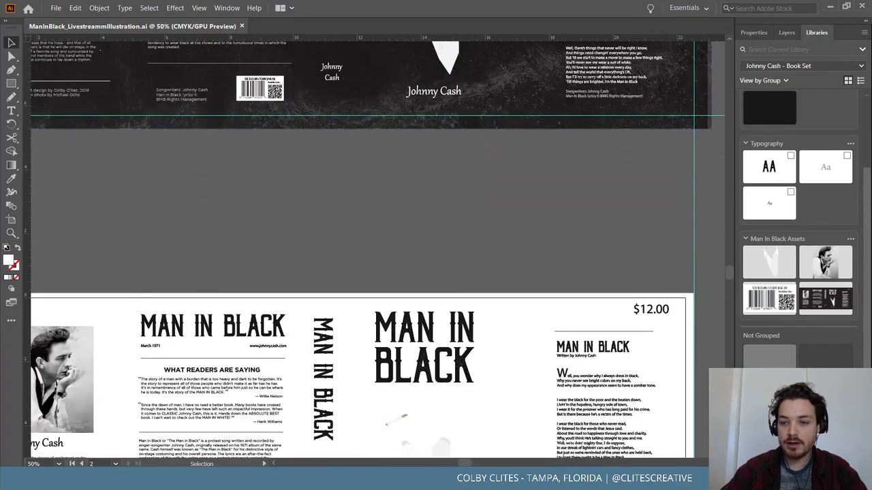
Place the black suit silhouette image, scale it to about 8.66 in wide and move it over the white wrap's front cover
left_click_drag(446, 181, 407, 179)
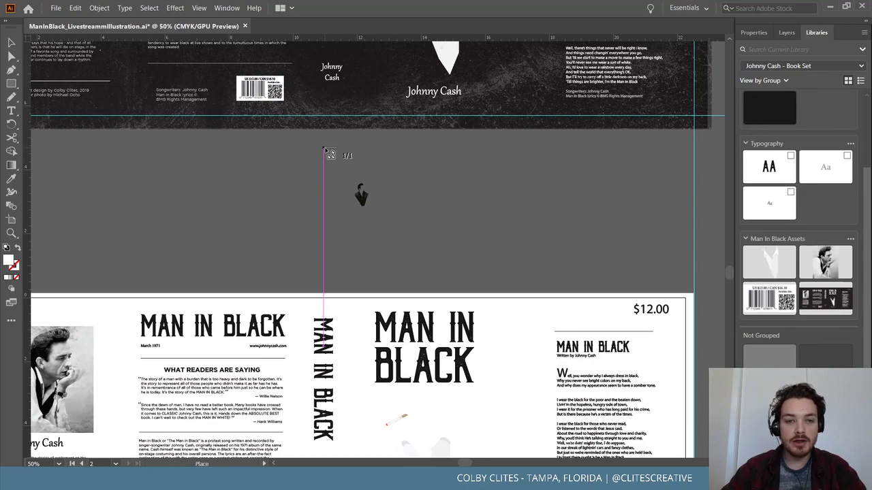
left_click(324, 148)
scroll(391, 296, "down", 5)
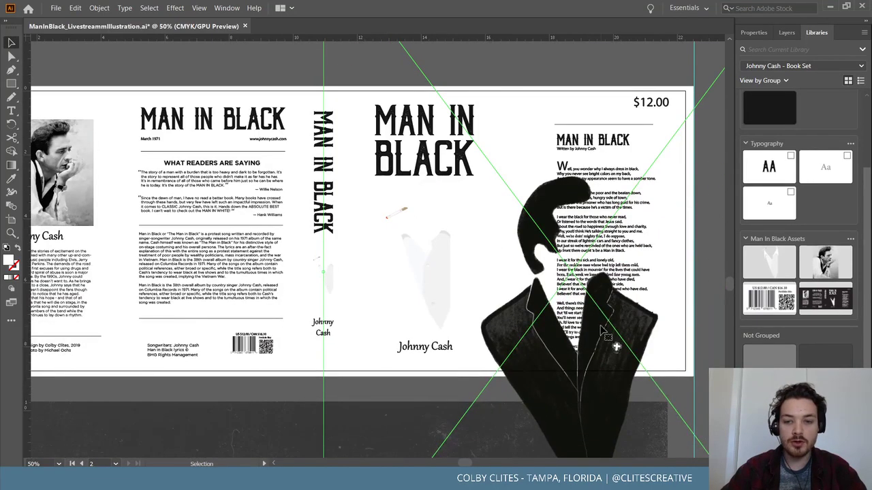
left_click_drag(392, 295, 340, 378)
scroll(240, 394, "down", 4)
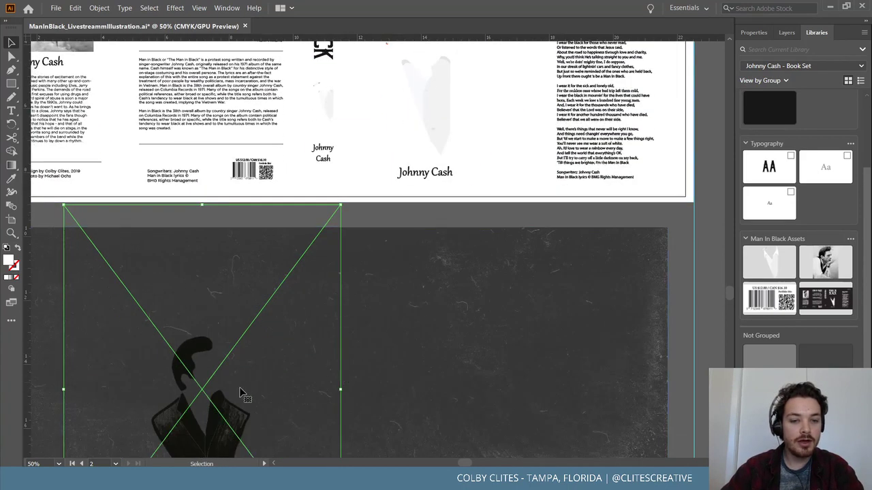
left_click_drag(239, 394, 426, 140)
scroll(429, 139, "up", 2)
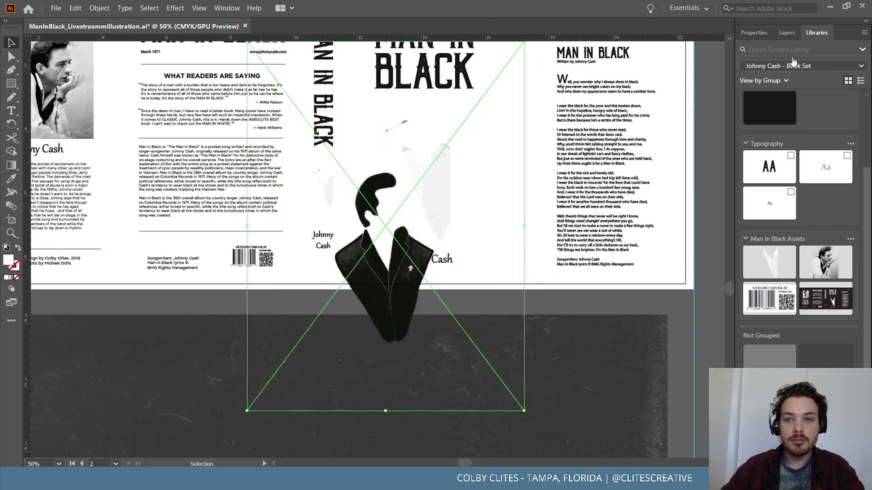
Crop the placed silhouette image closely around the figure, to about 3.60 by 5.83 in
left_click(754, 32)
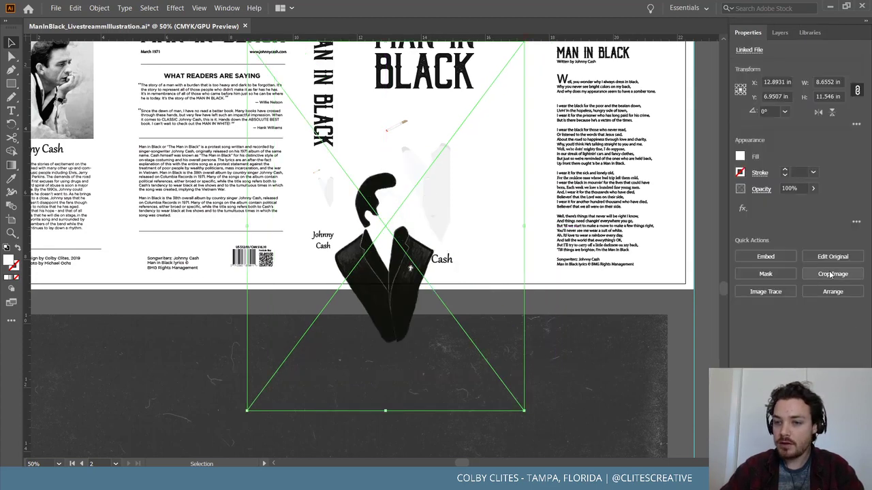
scroll(394, 215, "up", 1)
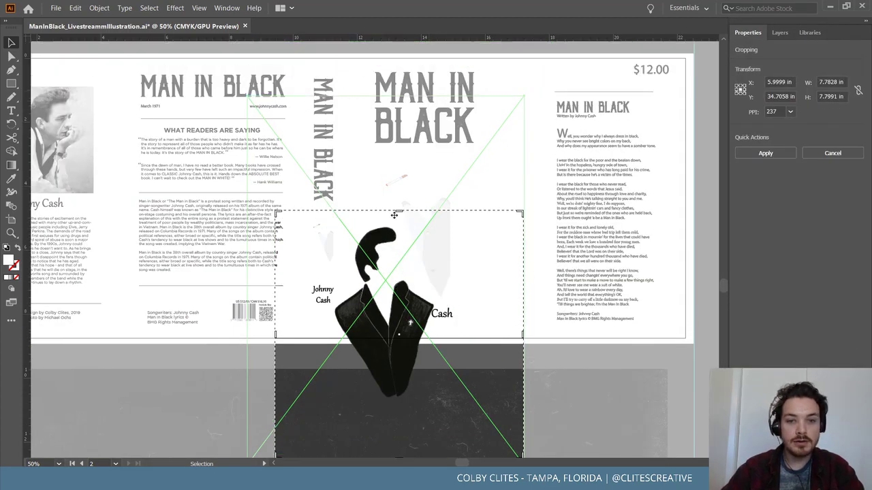
left_click_drag(401, 213, 400, 224)
scroll(400, 224, "down", 2)
left_click_drag(400, 371, 400, 317)
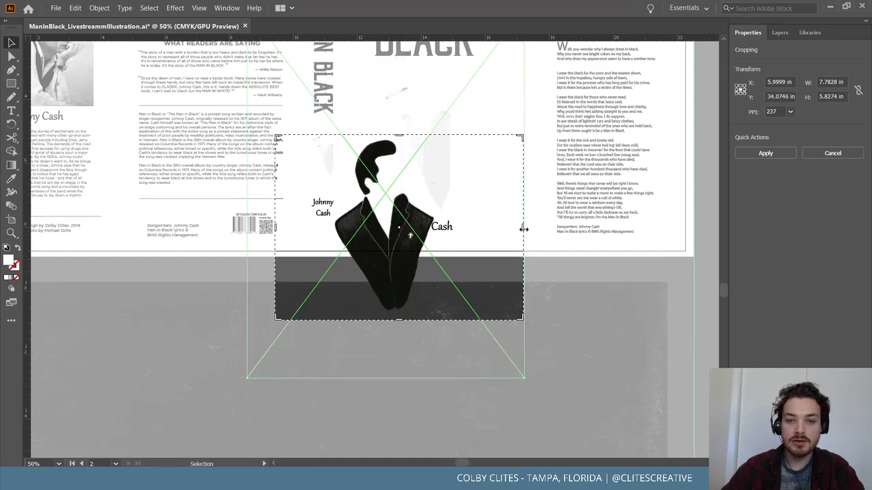
left_click_drag(523, 229, 440, 228)
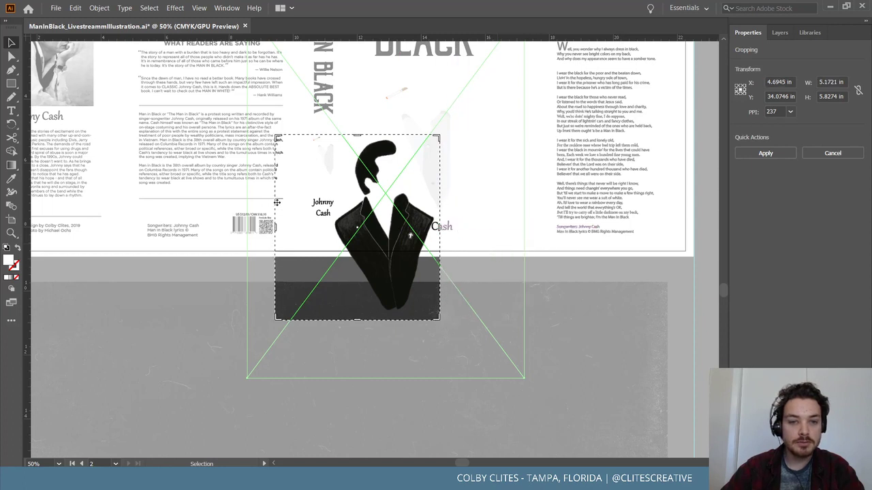
left_click_drag(276, 224, 326, 229)
left_click(767, 153)
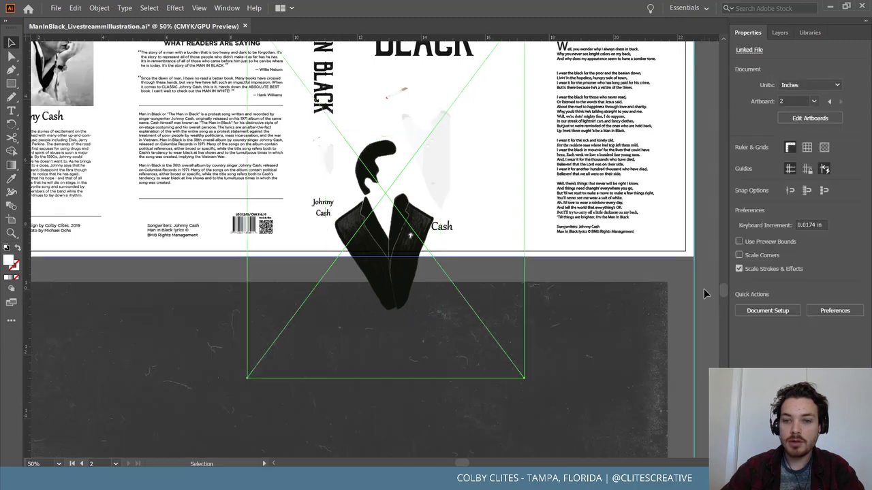
left_click(698, 288)
Scale the cropped figure to about 2.91 in wide and position it between the front cover's title and author name
scroll(697, 288, "up", 3)
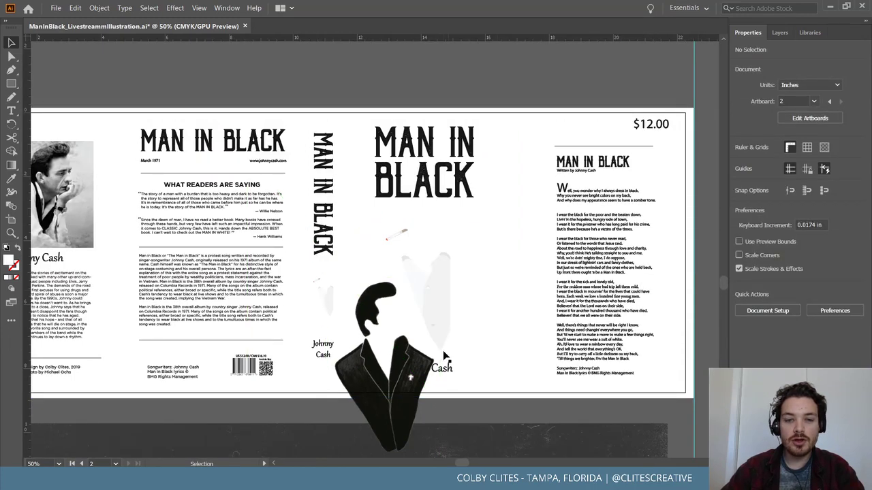
left_click_drag(416, 368, 444, 300)
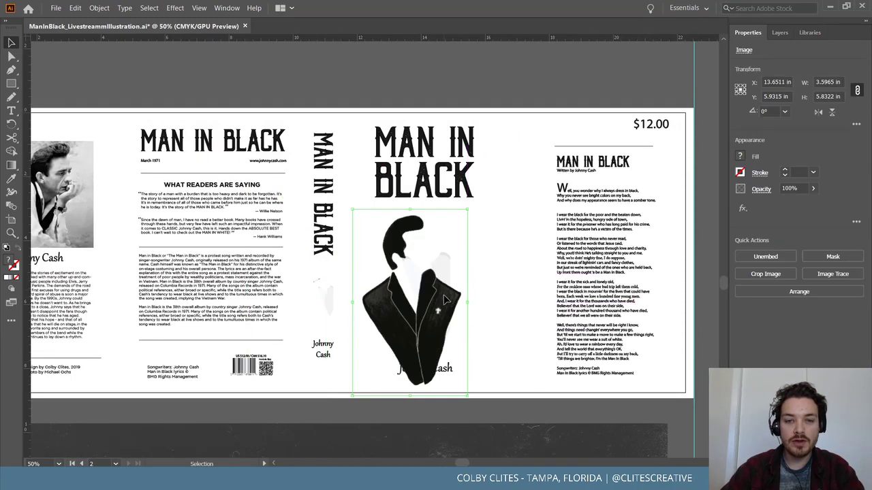
left_click_drag(467, 210, 446, 244)
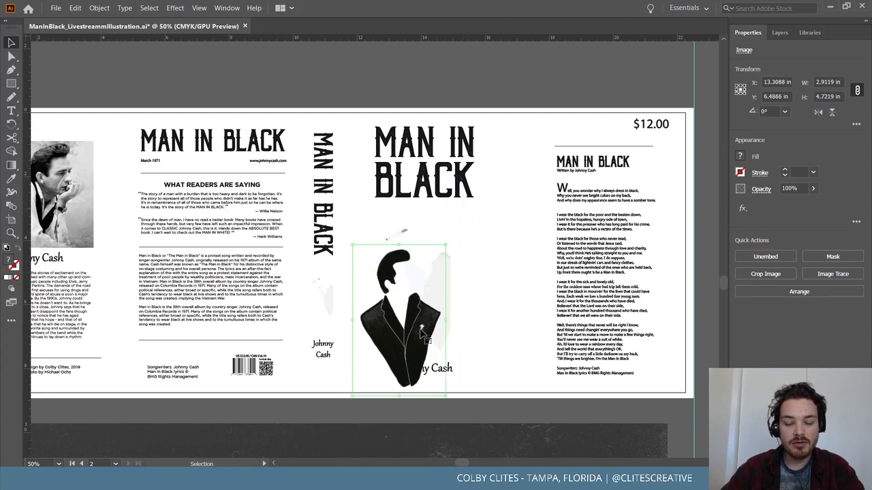
left_click_drag(422, 331, 425, 301)
scroll(436, 310, "up", 3)
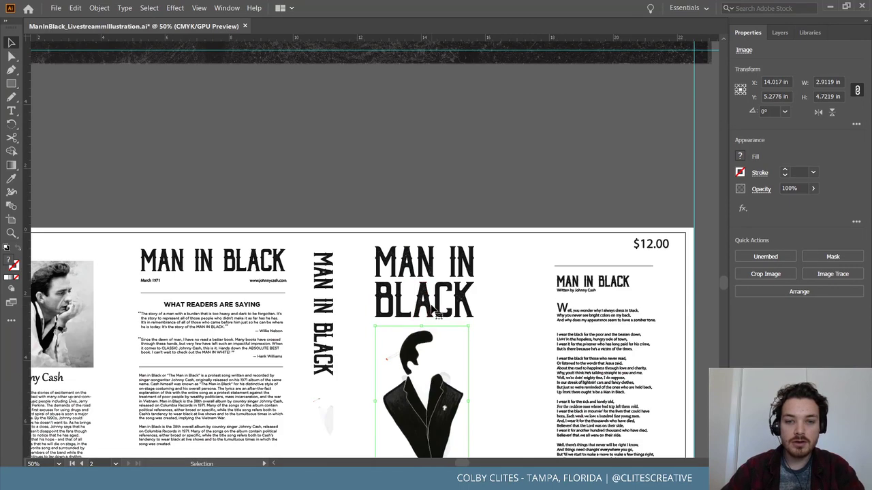
scroll(432, 307, "up", 6)
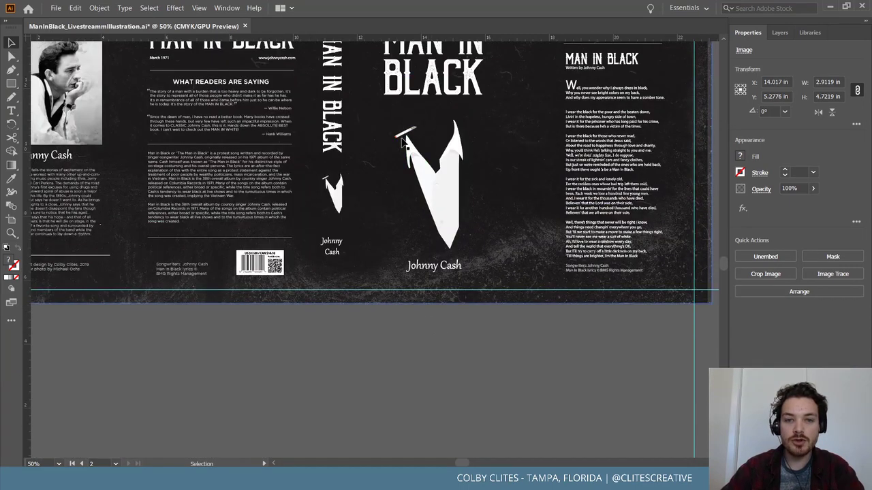
scroll(420, 214, "down", 9)
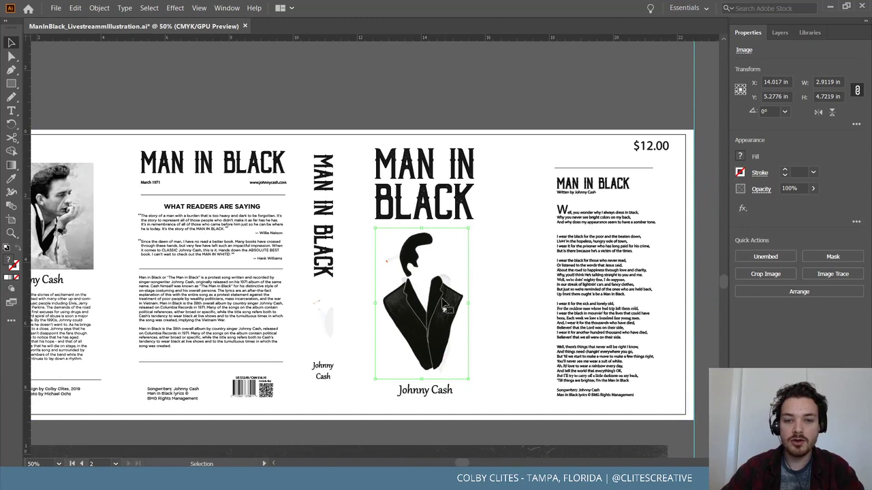
Send the figure image to the back and delete the old white collar artwork clip group from the front cover
key("a")
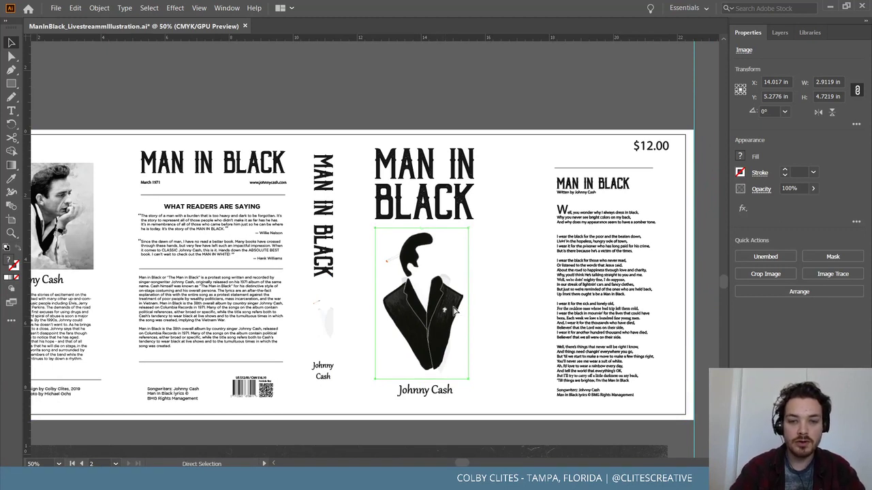
key("v")
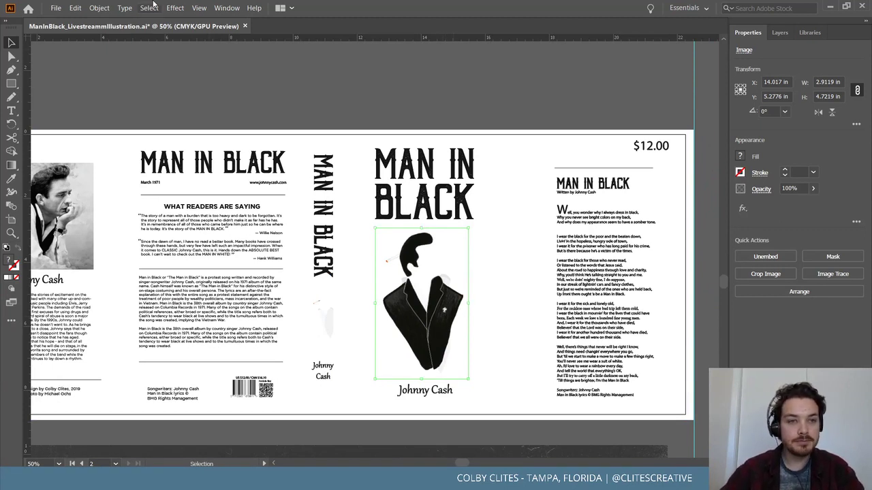
left_click(108, 8)
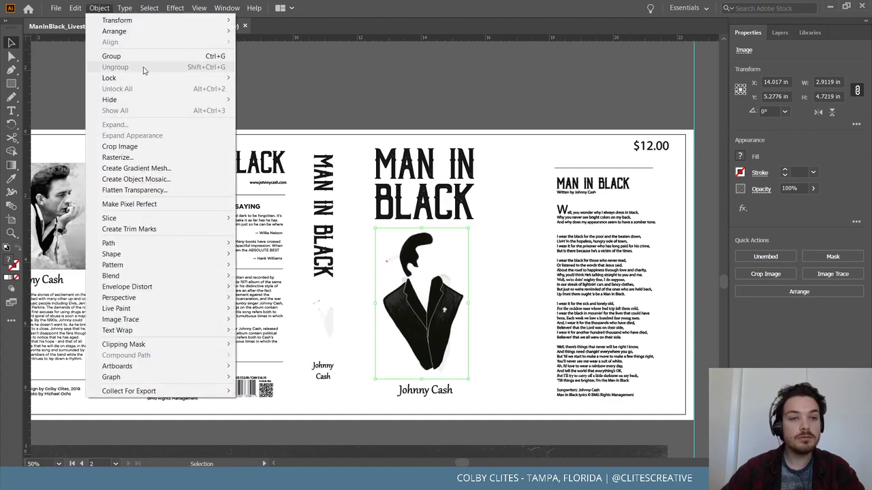
mouse_move(132, 34)
left_click(286, 64)
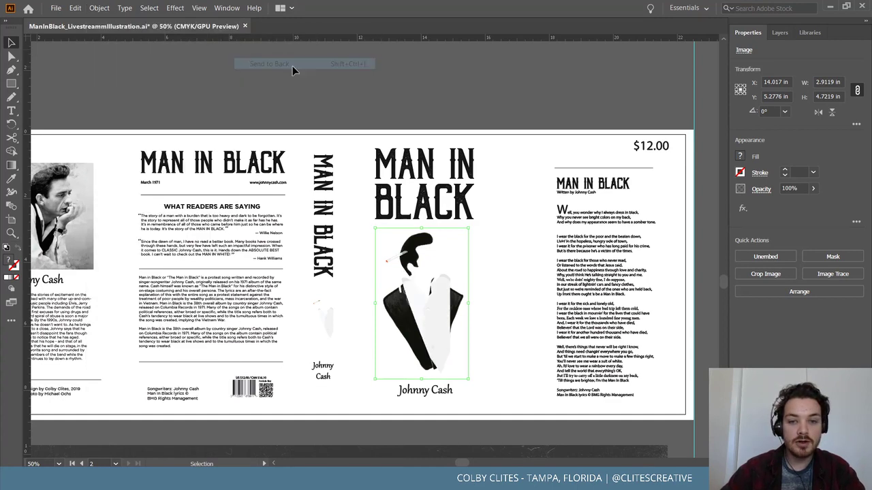
left_click(448, 114)
left_click(429, 310)
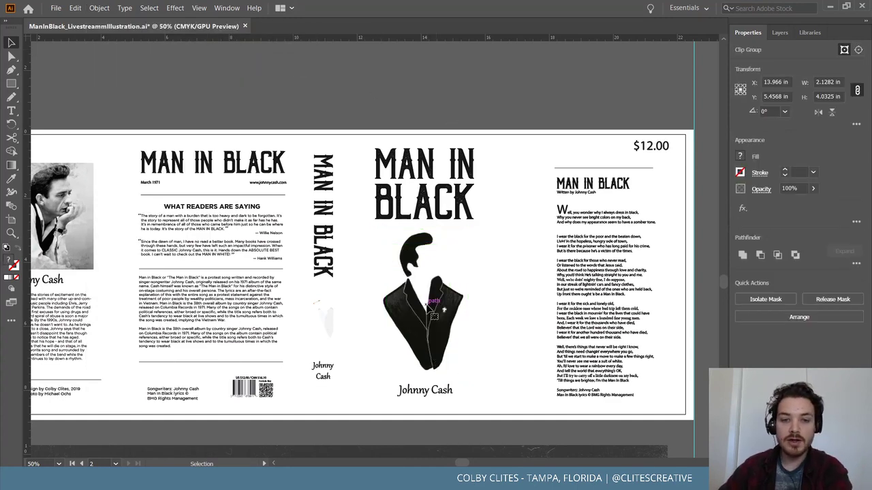
key("ctrl+shift+a")
Duplicate the front cover figure onto the spine above the author name and scale the copy uniformly to about 0.73 in wide
left_click(438, 294)
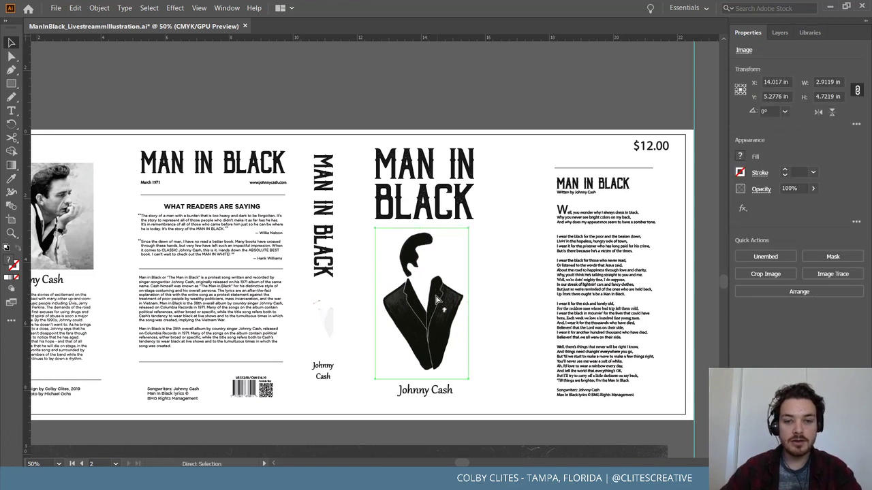
left_click_drag(438, 300, 308, 303)
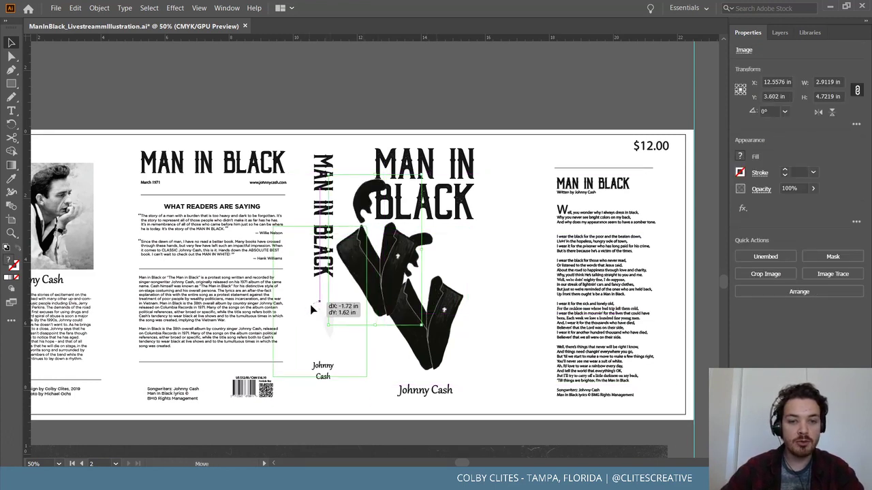
left_click(99, 7)
mouse_move(146, 16)
left_click(282, 66)
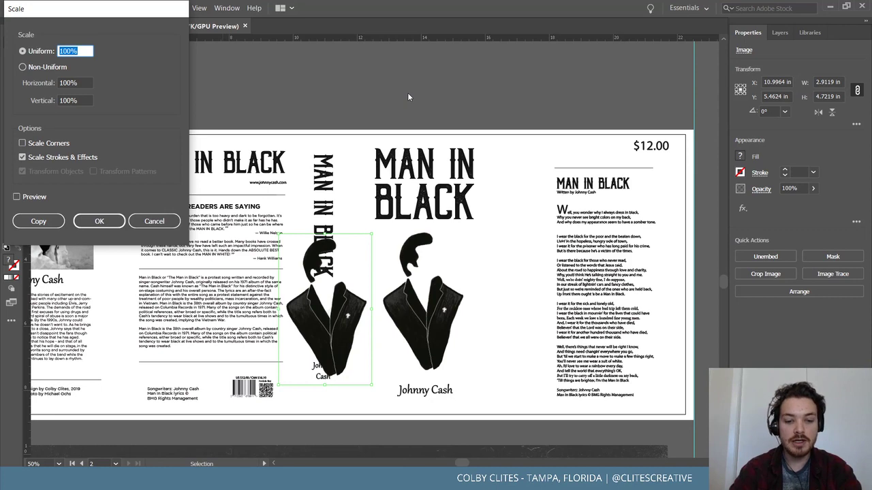
key("Return")
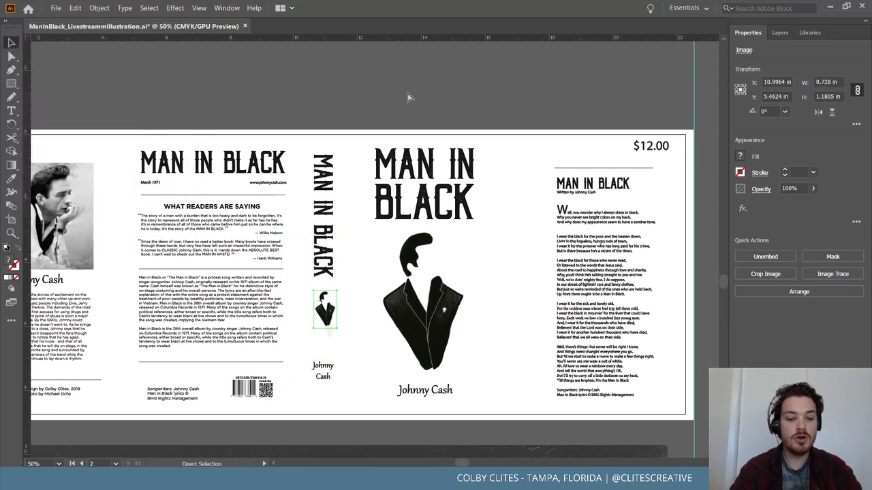
Undo the spine figure's last scaling, scale it uniformly to 33% and position it just above the spine's author name
key("ctrl+z")
left_click(99, 7)
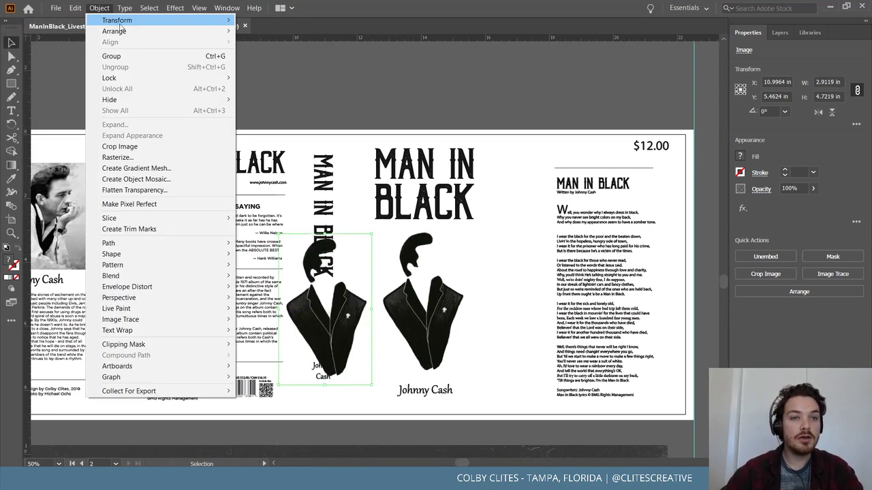
mouse_move(117, 20)
left_click(259, 67)
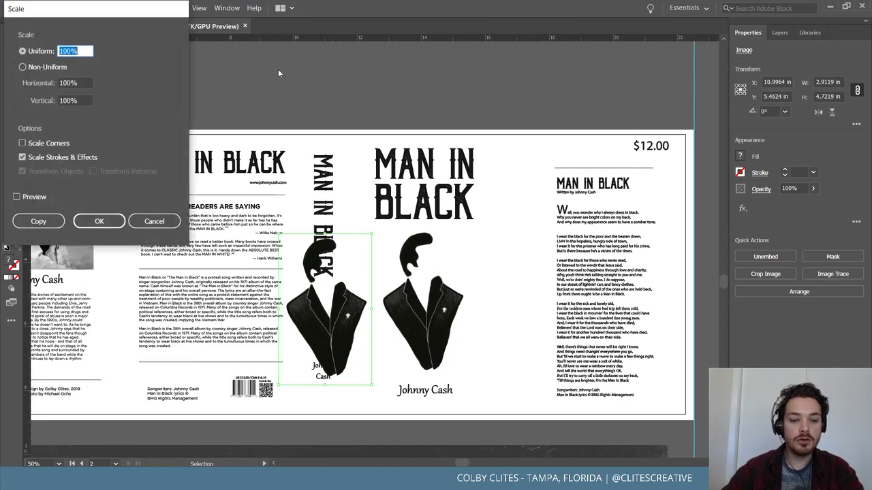
type("33")
key("Return")
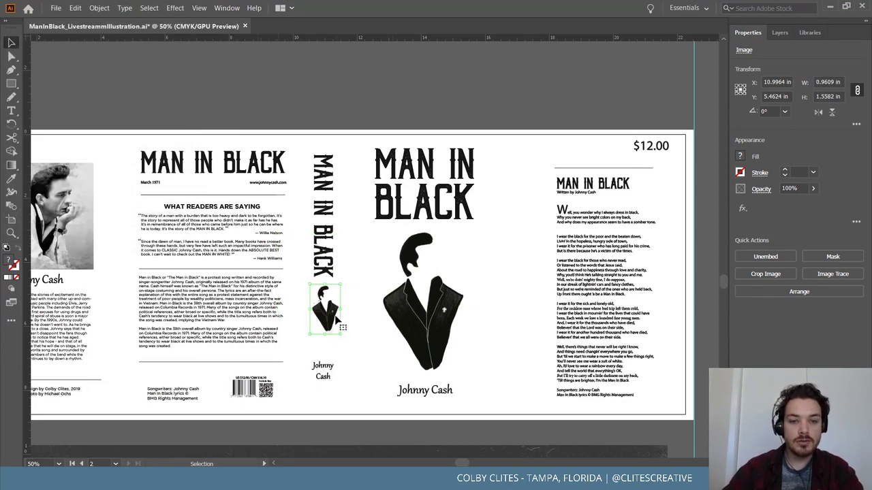
left_click_drag(332, 324, 329, 332)
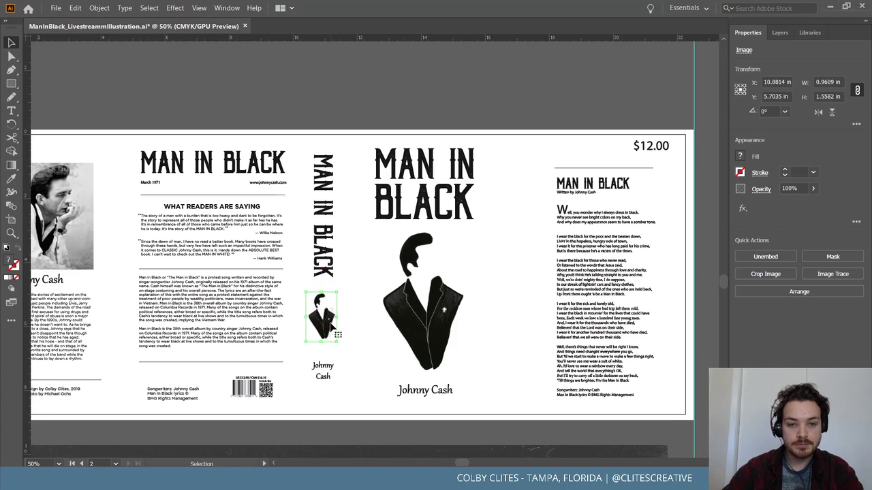
Draw a rectangle about 2.43 by 2.30 in over the spine figure, fill it with 262626 and send it to the back
left_click(11, 83)
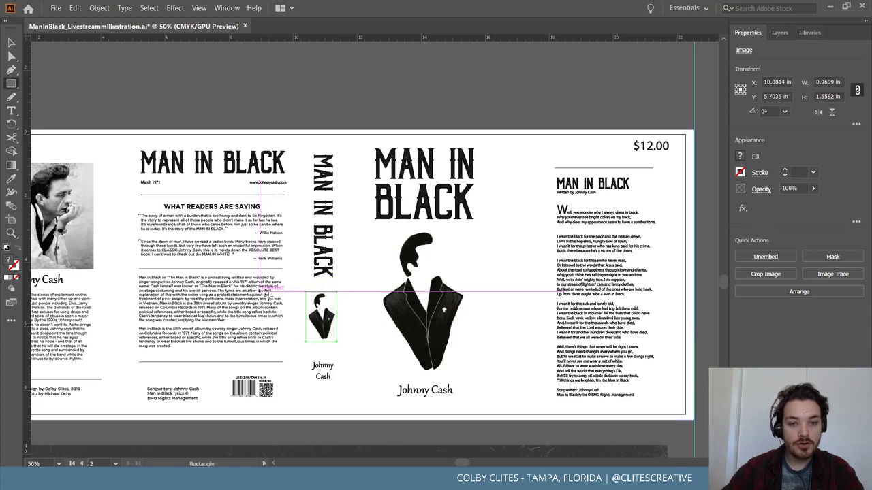
left_click_drag(289, 285, 368, 357)
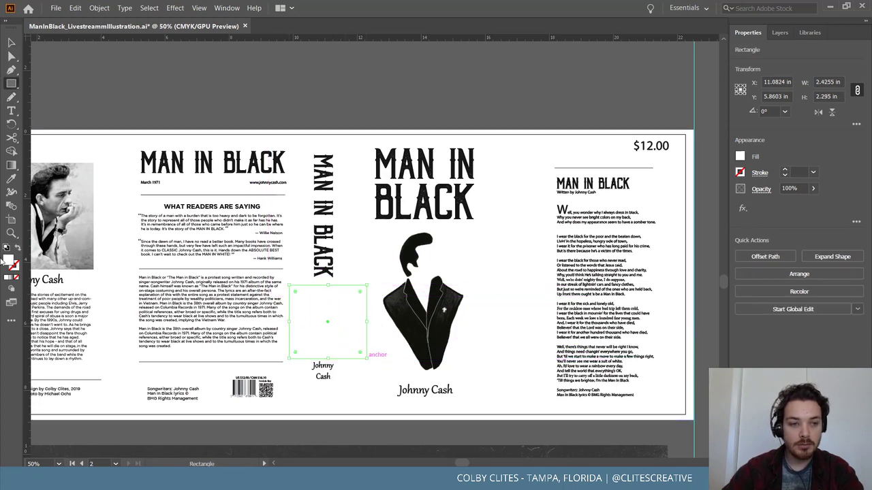
double_click(9, 259)
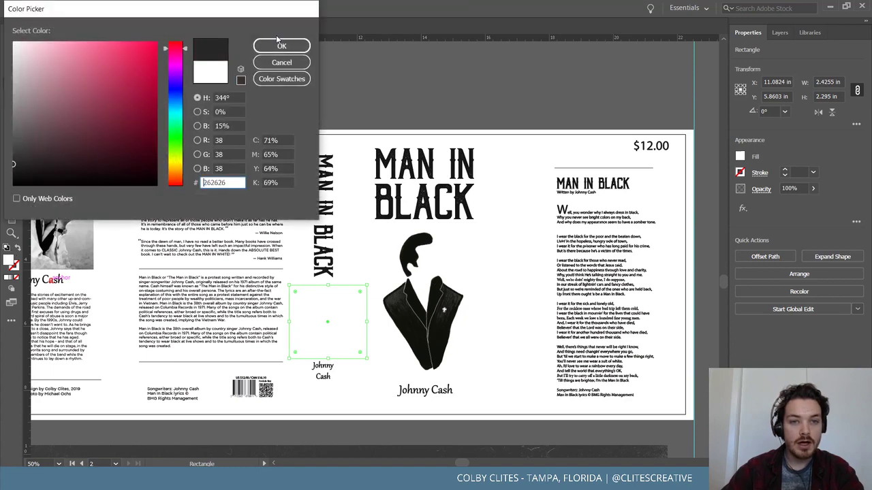
left_click(281, 43)
left_click(11, 43)
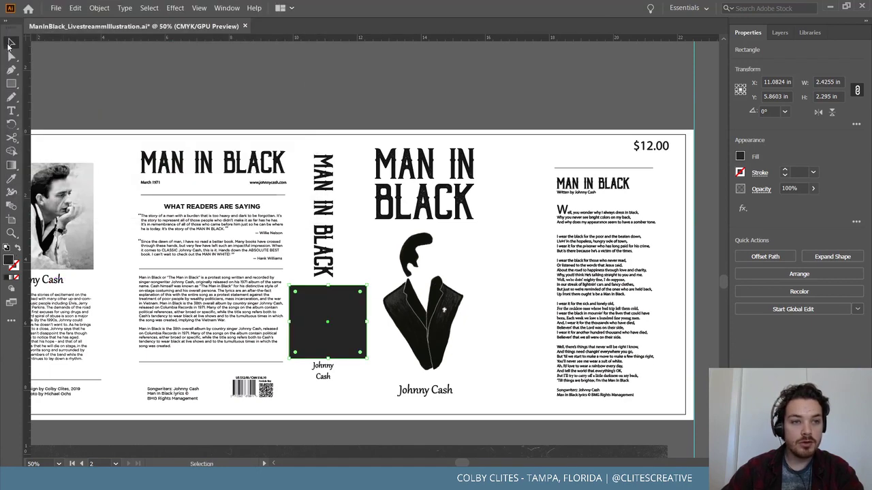
left_click(99, 7)
mouse_move(132, 31)
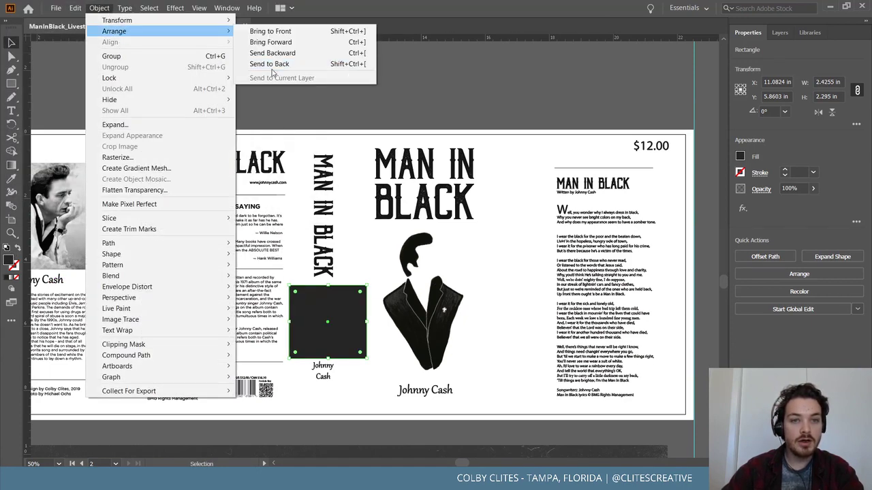
left_click(270, 65)
left_click(344, 70)
Shift the spine figure sideways to line up with the white collar artwork and send the figure to the back
key("ctrl+plus")
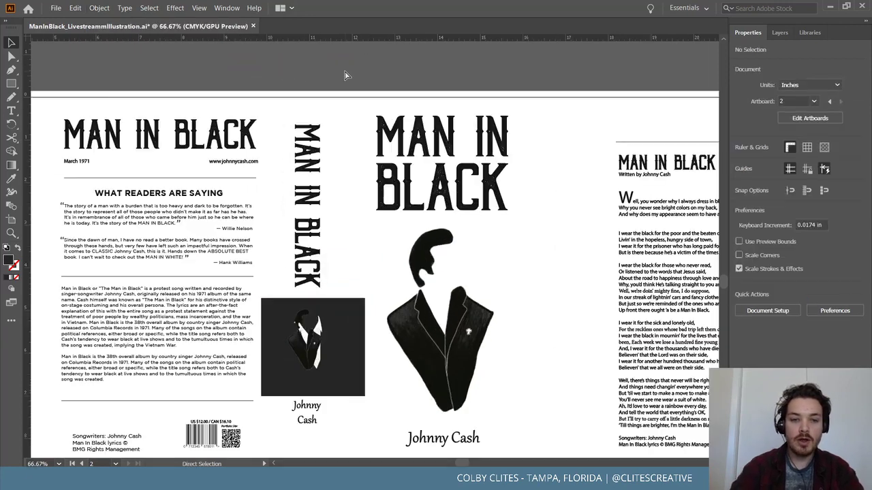
key("ctrl+plus")
key("ctrl+plus")
key("ctrl+plus")
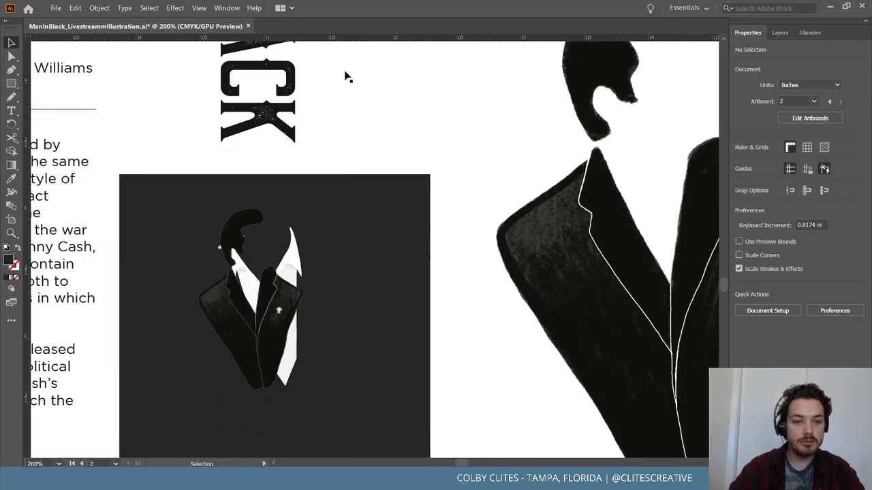
scroll(344, 76, "down", 3)
scroll(345, 76, "left", 3)
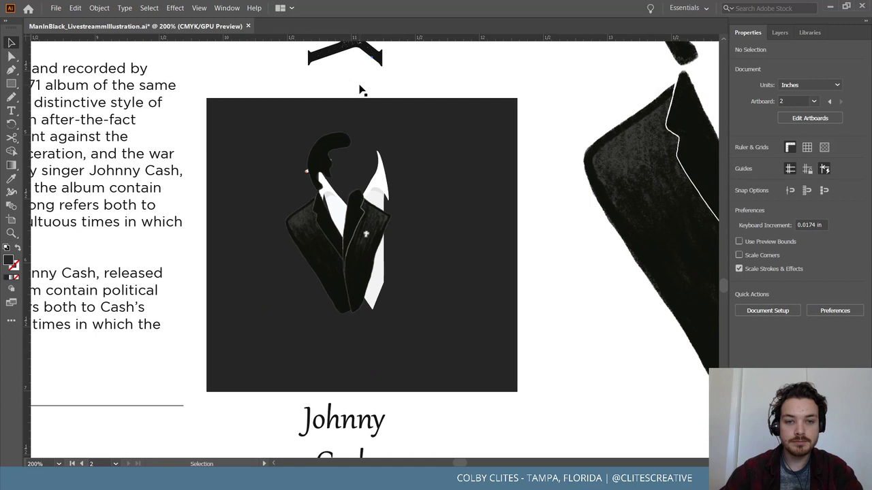
left_click(346, 267)
left_click_drag(346, 267, 355, 267)
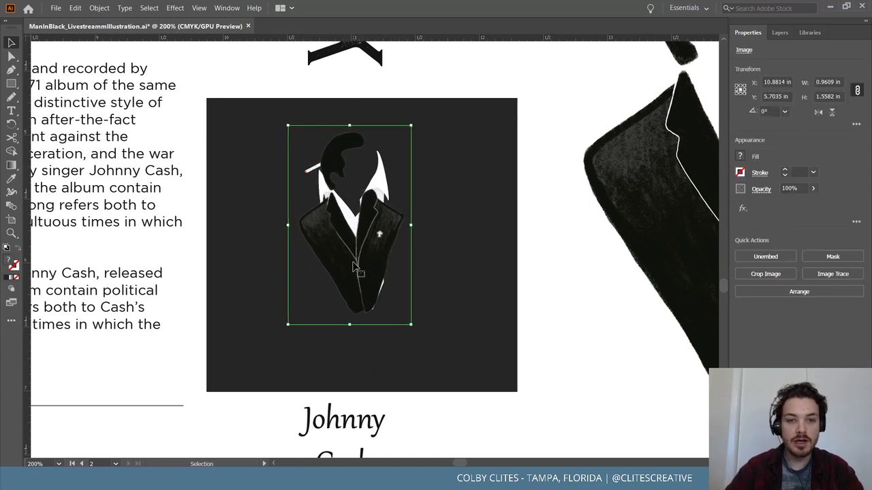
key("Up")
key("Up")
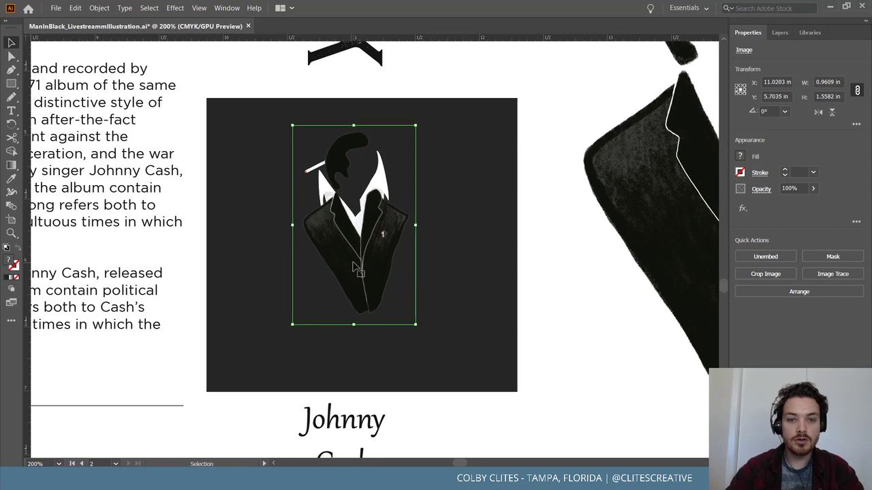
left_click(99, 8)
mouse_move(119, 30)
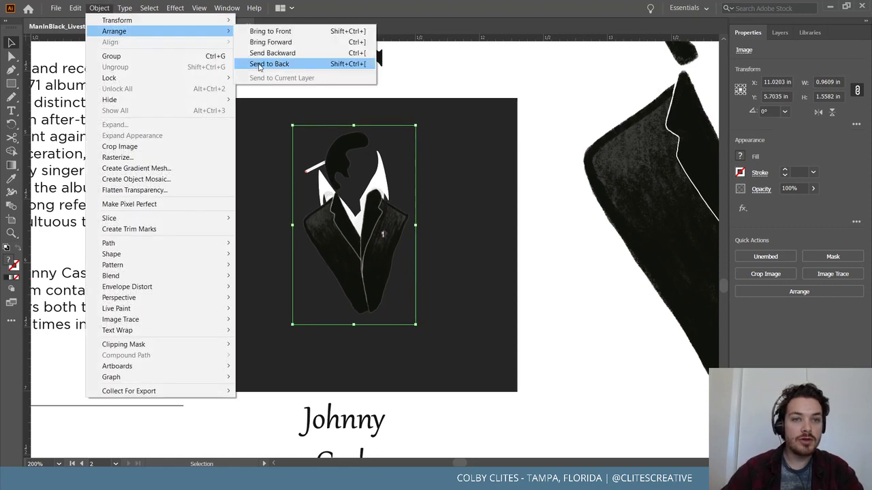
left_click(273, 62)
Remove the white collar clip group and the dark backing rectangle from the spine
left_click(372, 196)
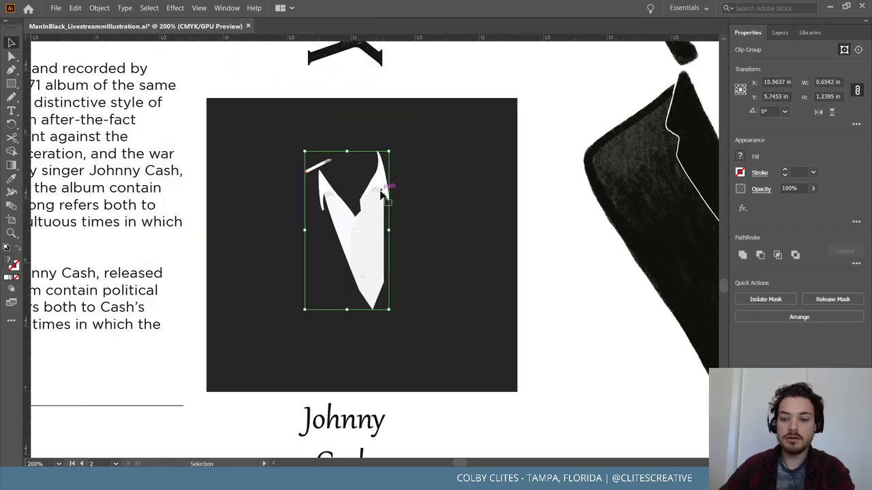
key("ctrl+3")
left_click(430, 203)
key("ctrl+3")
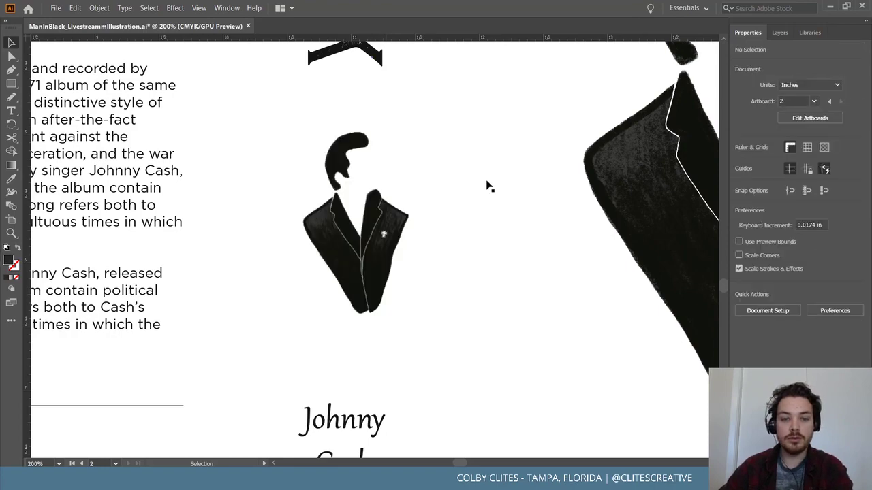
Save the document with the light variation of the book wrap
key("ctrl+minus")
key("ctrl+minus")
key("ctrl+minus")
key("ctrl+minus")
key("ctrl+minus")
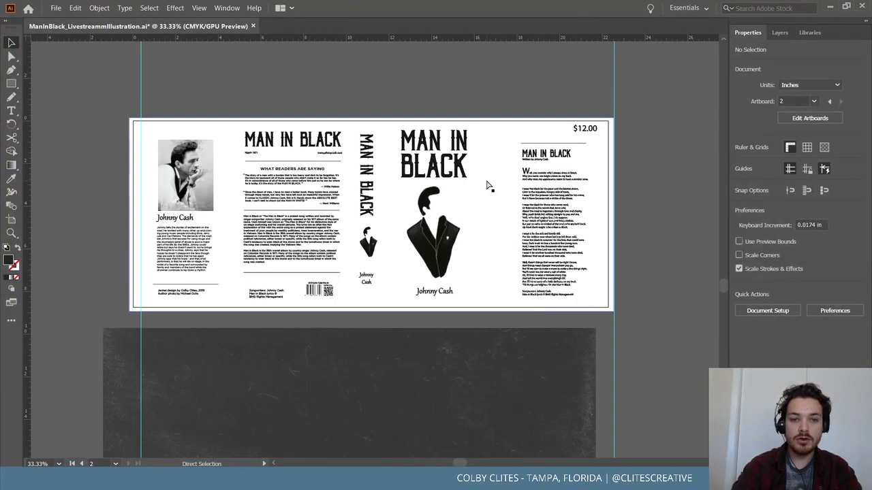
key("ctrl+plus")
scroll(502, 188, "up", 3)
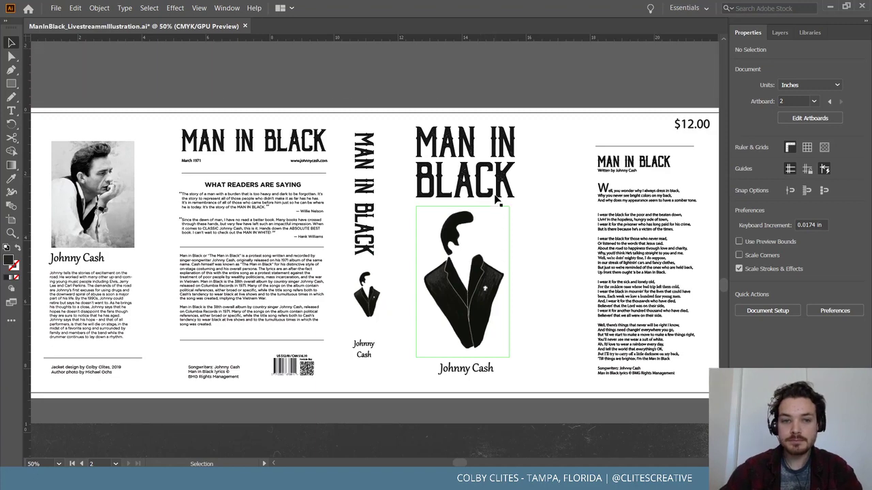
left_click(55, 8)
key("Escape")
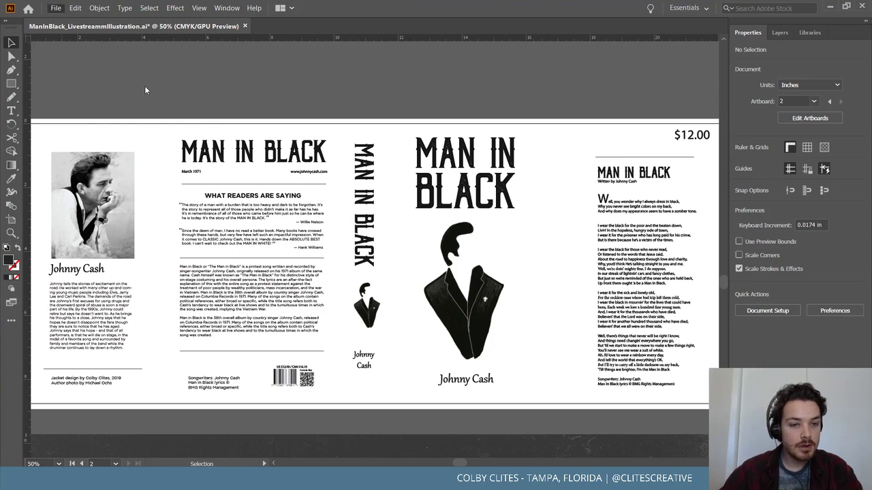
key("ctrl+s")
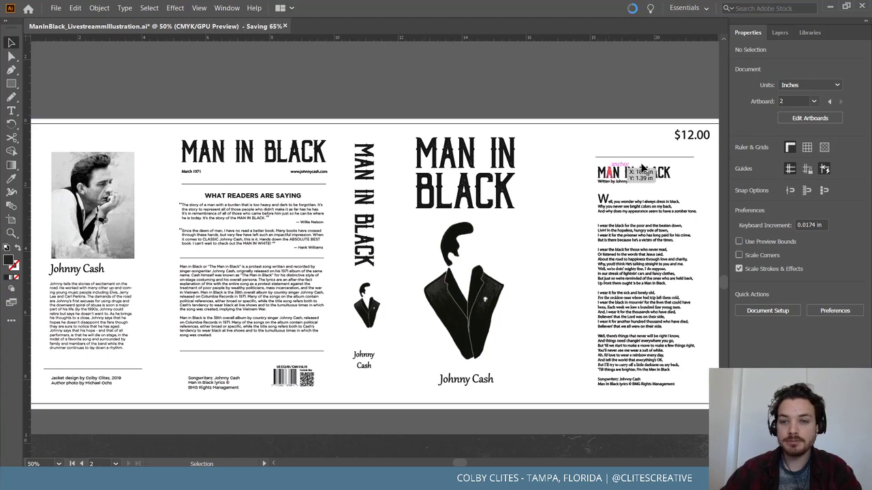
scroll(592, 153, "up", 3)
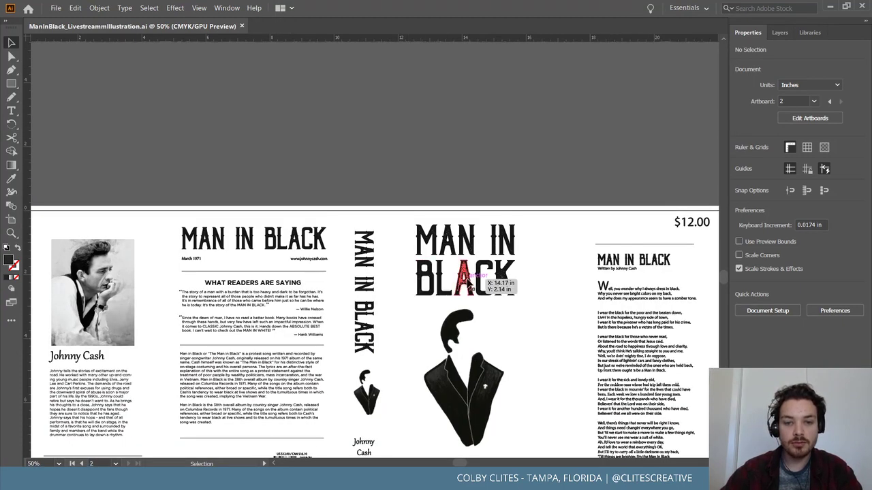
left_click(11, 110)
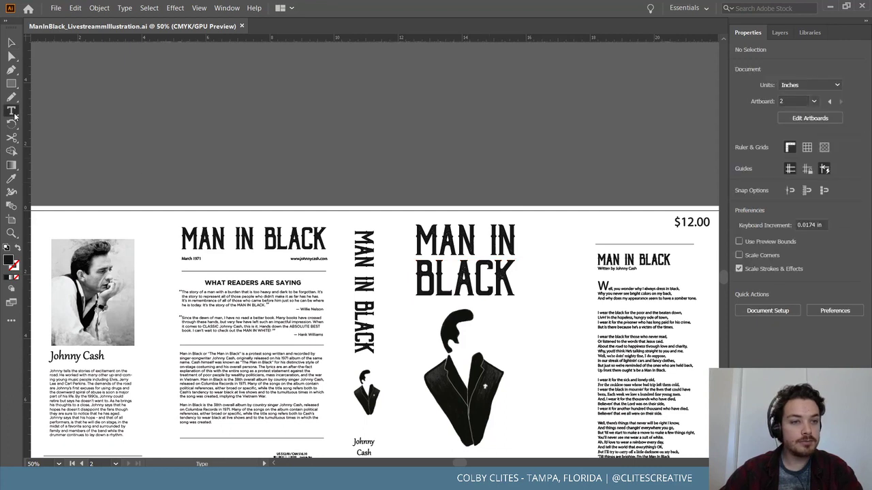
left_click(303, 127)
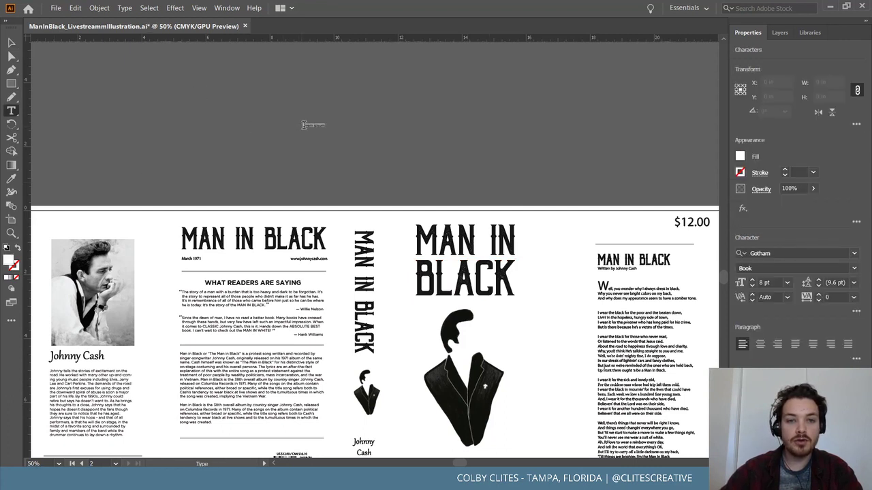
left_click(12, 44)
key("Delete")
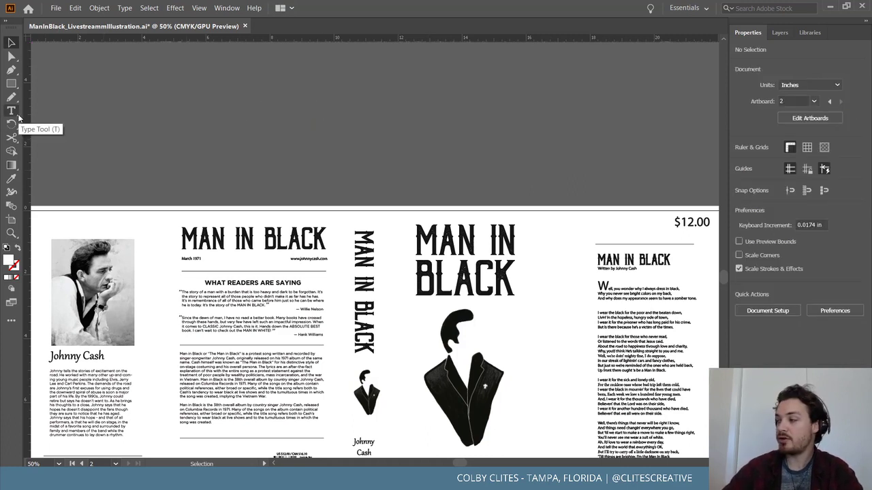
Create an area text box above the wrap, replace its placeholder text, and resize the frame to about 7.43 by 3.16 in
left_click(12, 111)
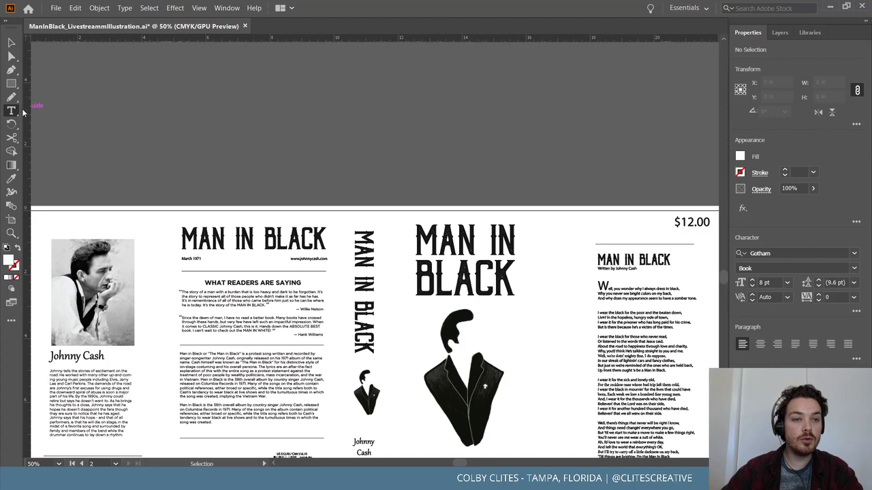
left_click_drag(96, 80, 365, 183)
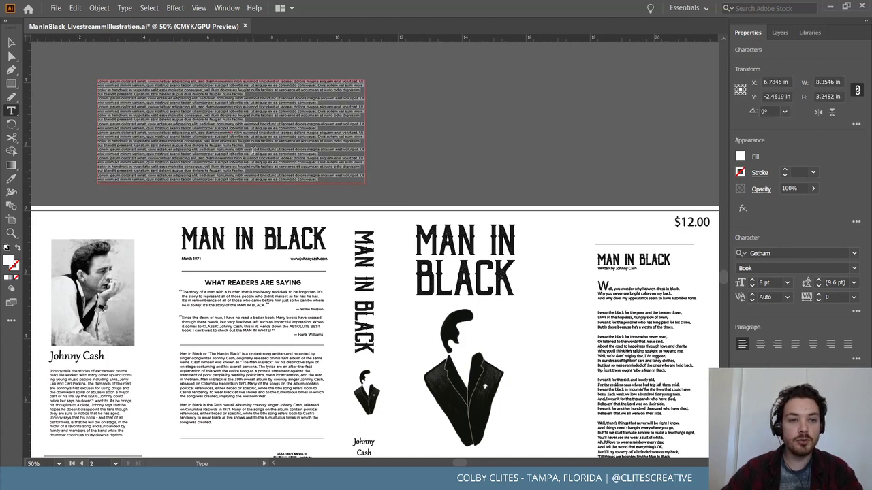
key("Delete")
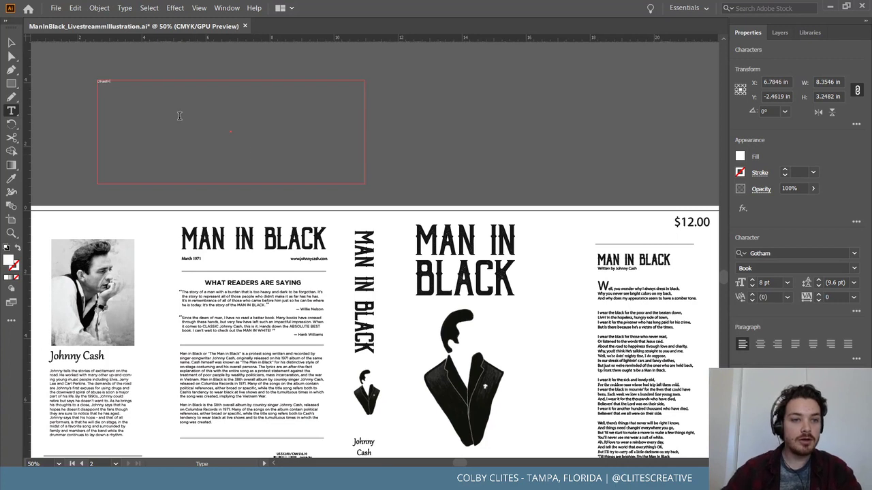
key("Escape")
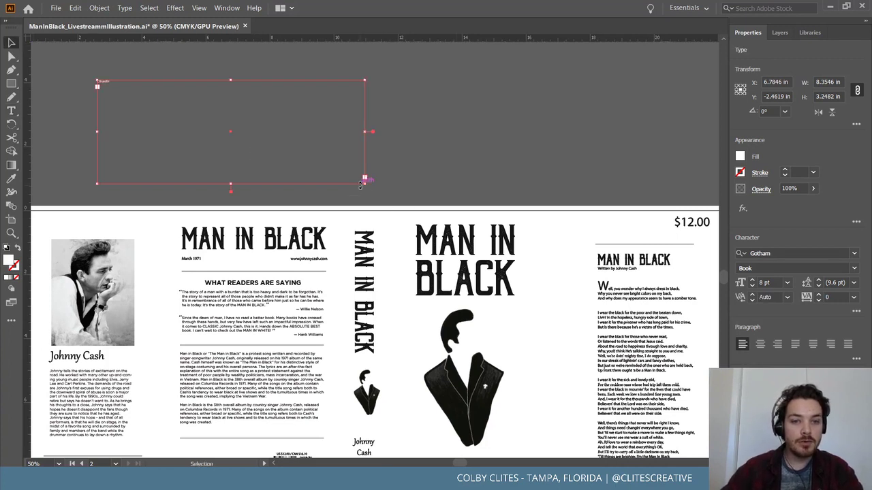
left_click_drag(361, 185, 334, 175)
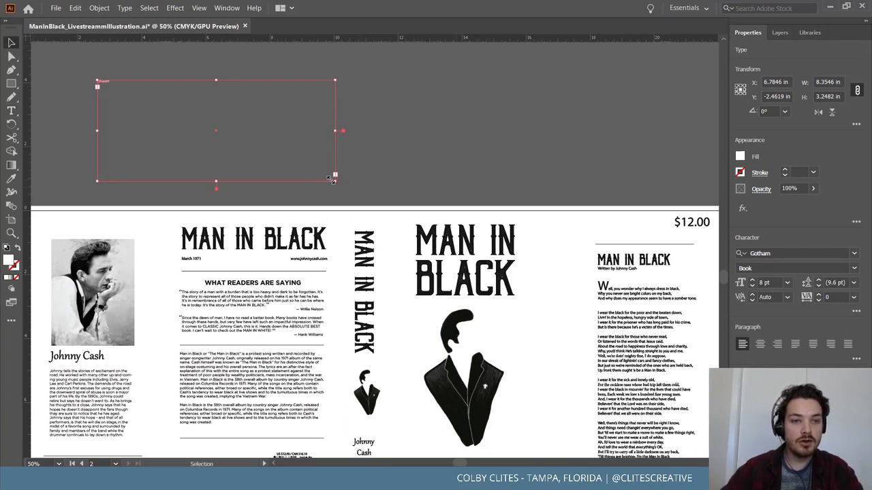
Place Lorem ipsum point text above the front cover and enlarge it to about 42.76 pt
left_click(11, 110)
left_click(428, 106)
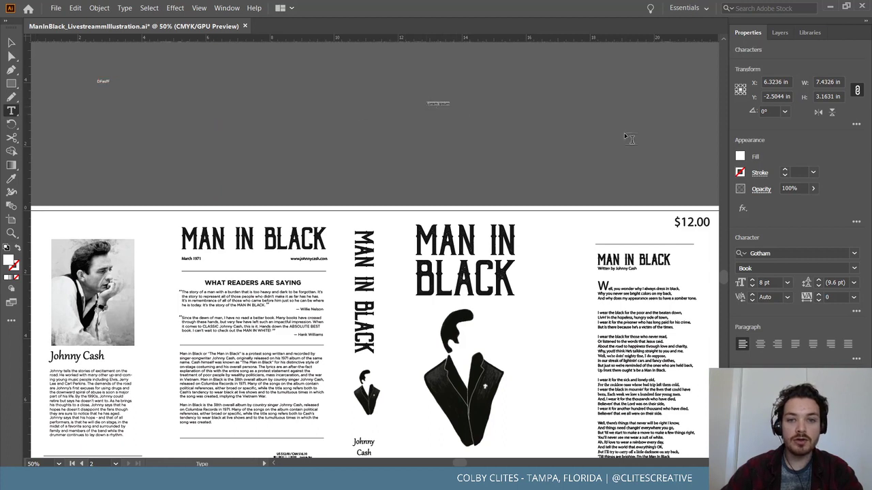
key("Escape")
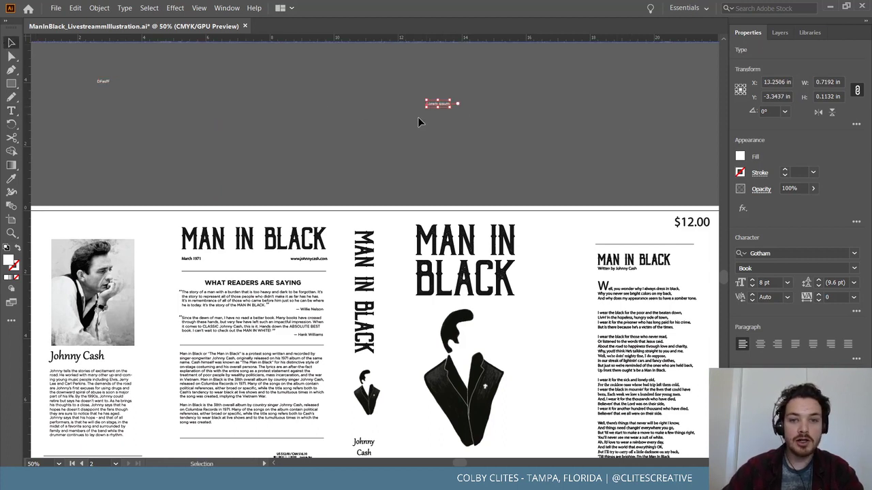
left_click_drag(449, 109, 568, 171)
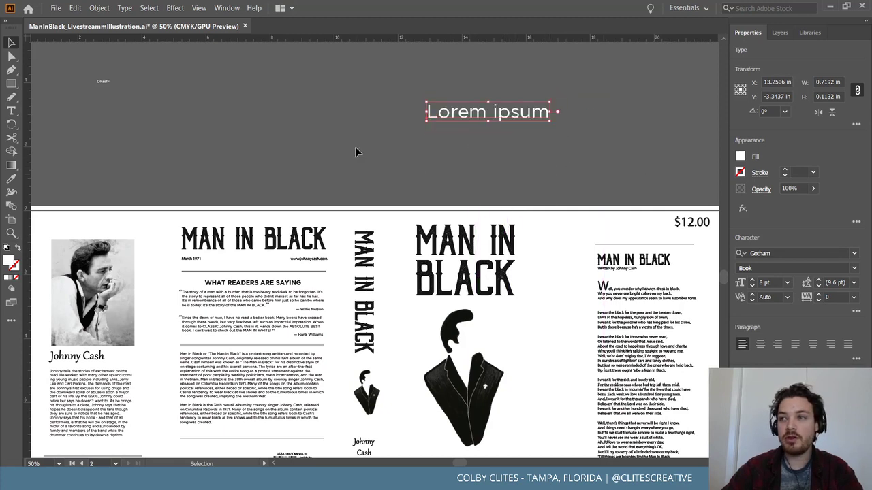
left_click(355, 147)
Delete the empty-looking area text box and move the Lorem ipsum point text to above the spine
left_click(120, 89)
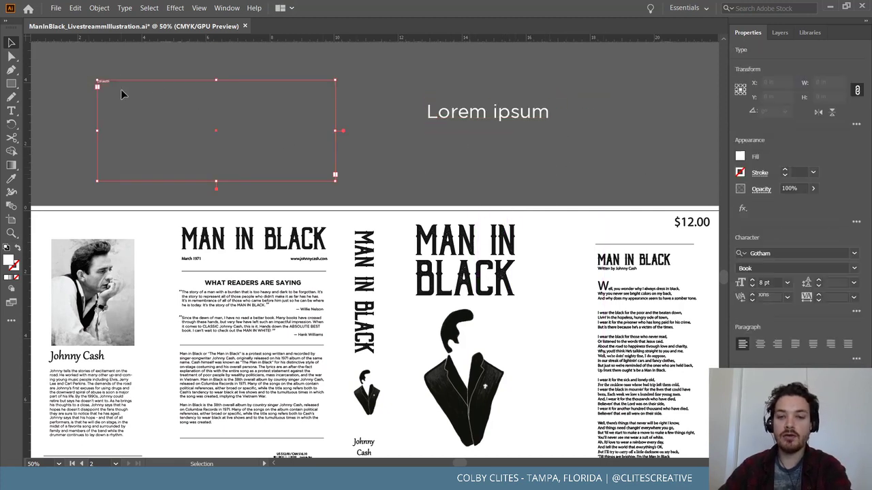
key("Delete")
left_click_drag(536, 114, 391, 133)
Replace the Lorem ipsum point text with the single word WHITE
double_click(371, 131)
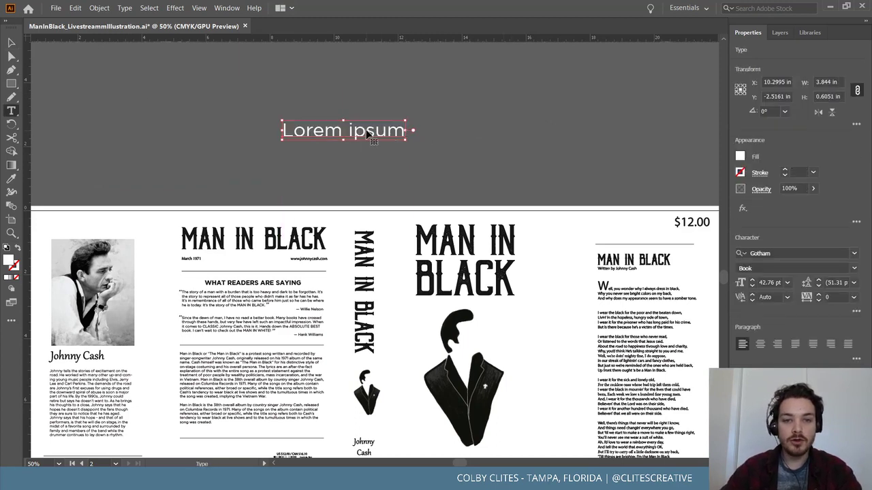
key("ctrl+a")
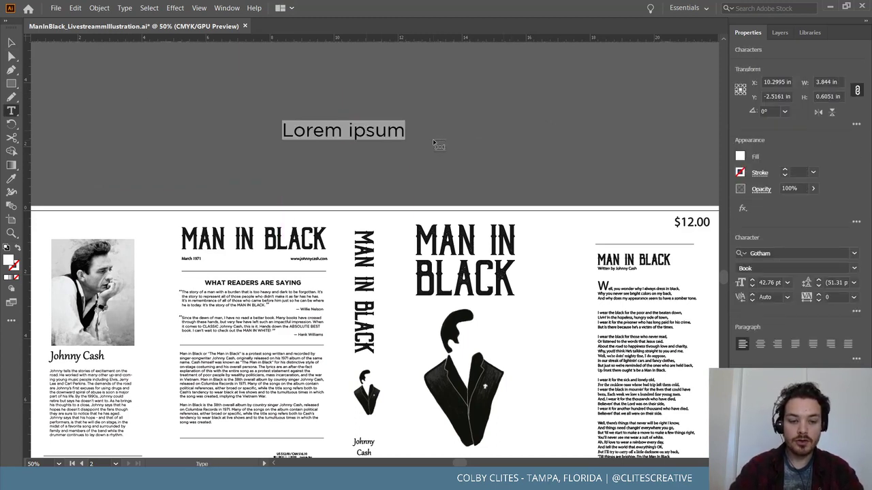
type("W")
key("BackSpace")
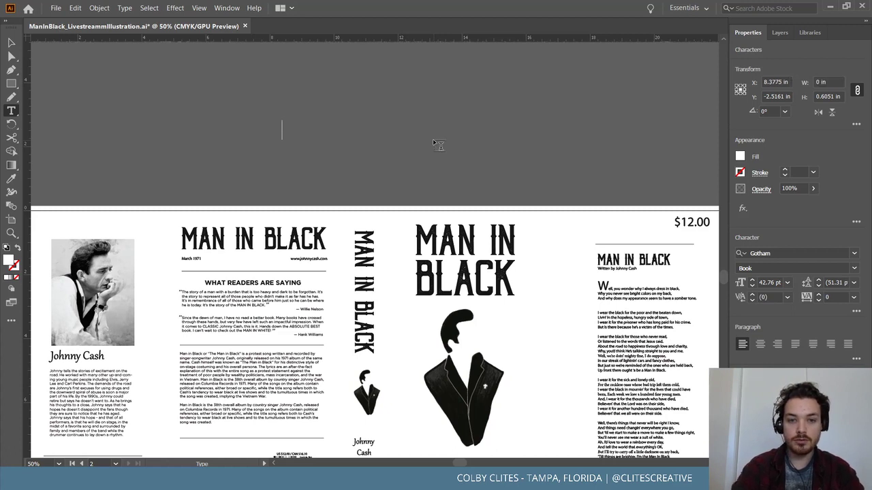
type("MAN IN ")
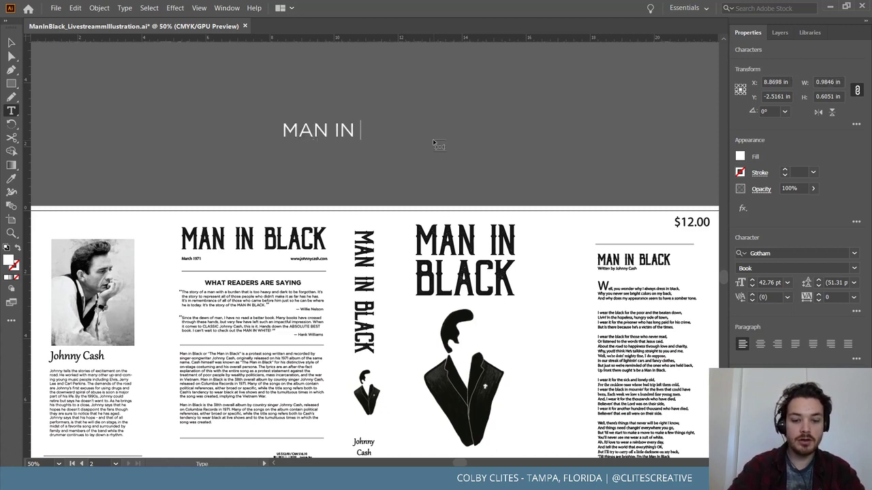
type("WHITE")
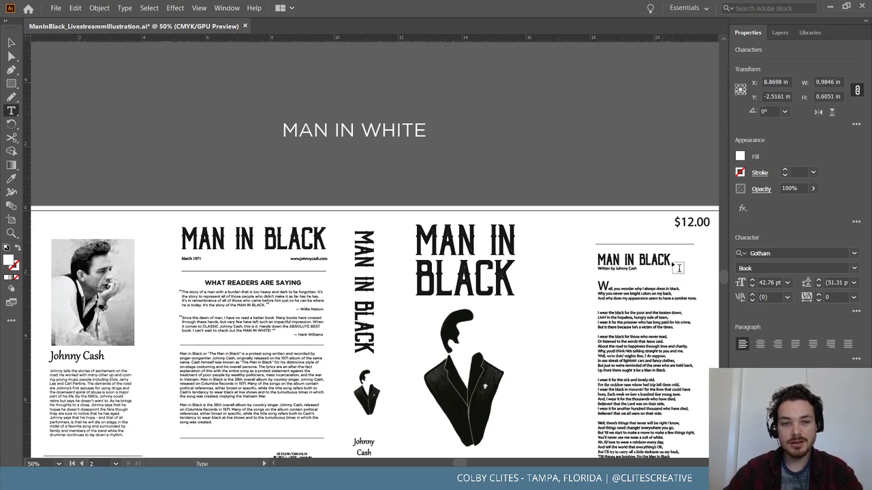
left_click_drag(360, 127, 264, 131)
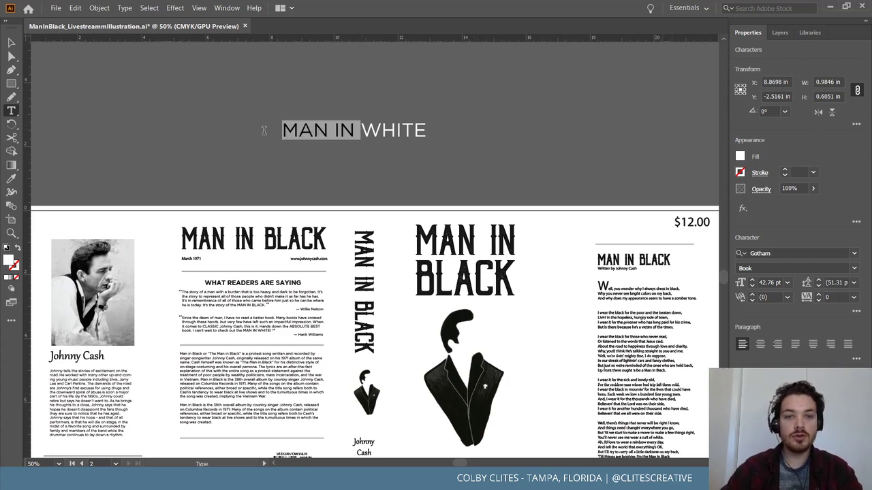
key("BackSpace")
key("Escape")
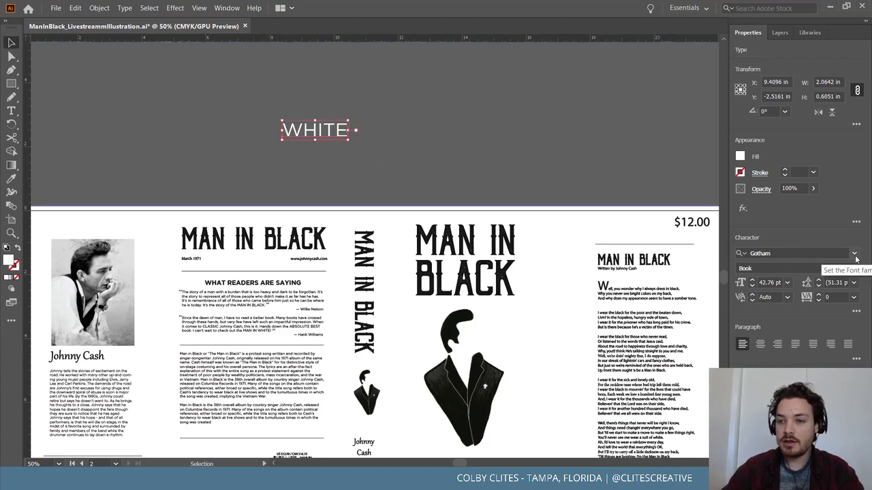
Set the WHITE text in Bohem Press and enlarge it to about 121.27 pt, placing it just above the wrap
left_click(854, 254)
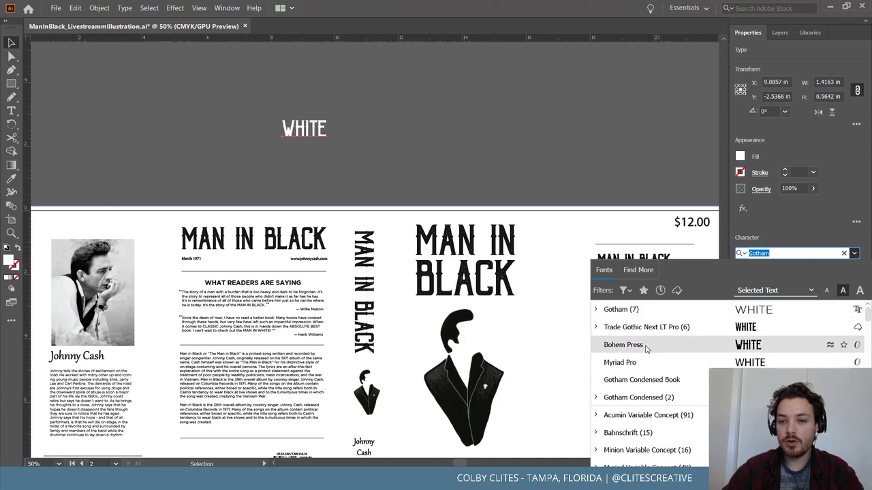
left_click(623, 345)
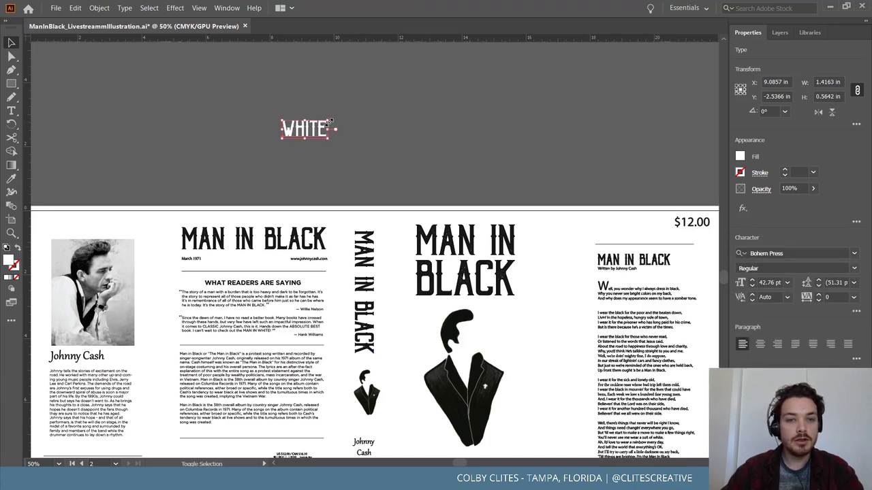
left_click_drag(329, 122, 412, 80)
left_click_drag(393, 128, 413, 162)
Sample the front cover title's black with the Eyedropper as the fill of the WHITE text
key("i")
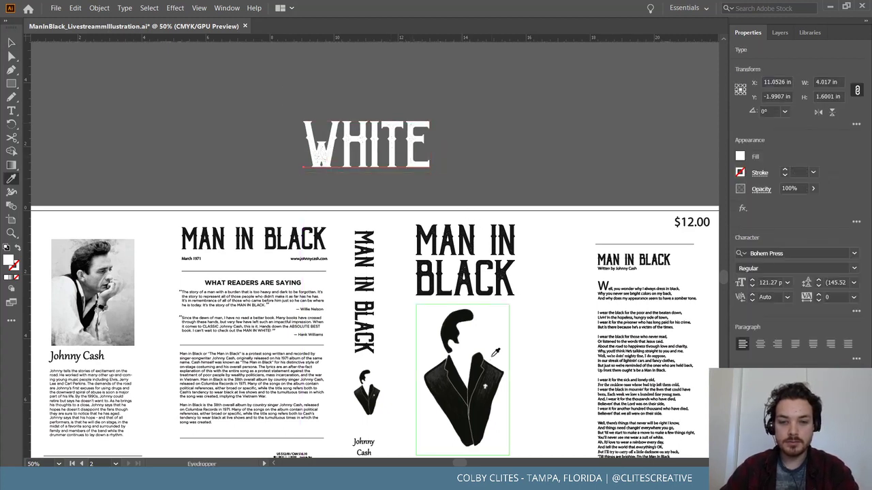
left_click(485, 280)
key("v")
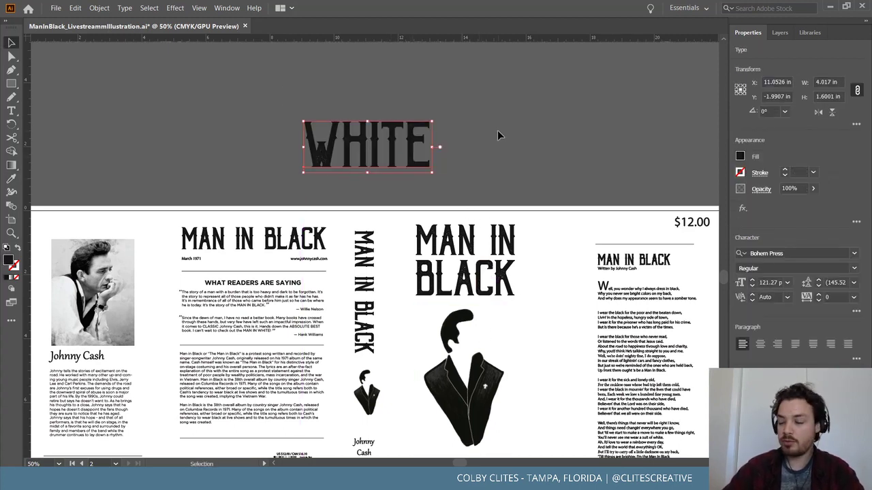
left_click(498, 133)
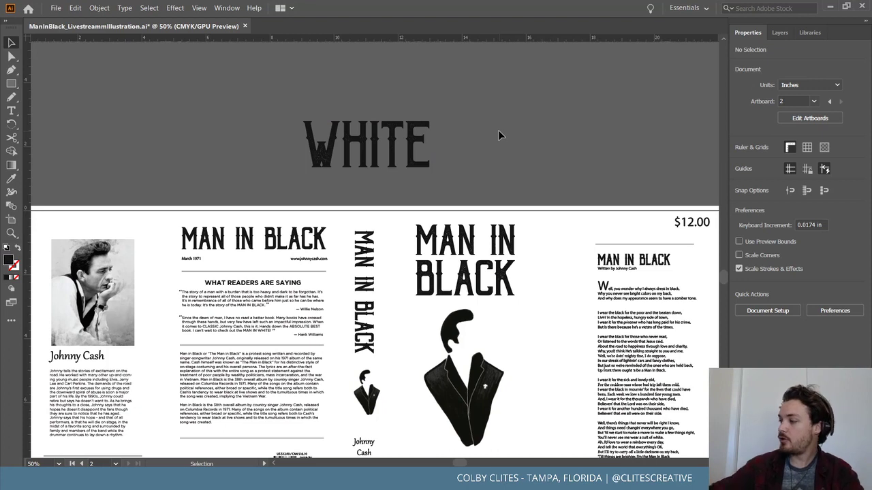
Move the WHITE text over BLACK in the front cover title and scale it to the title's width, about 96.03 pt
scroll(521, 122, "down", 3)
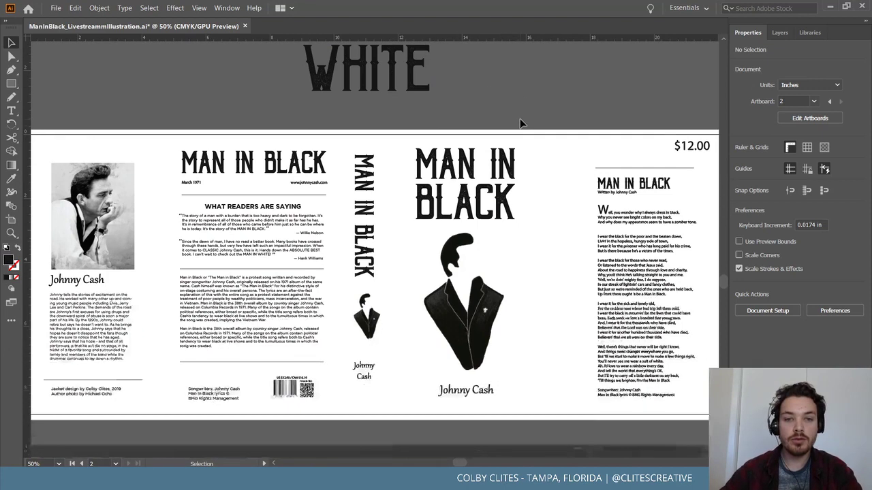
scroll(543, 200, "up", 3)
scroll(358, 111, "down", 1)
left_click_drag(358, 111, 478, 243)
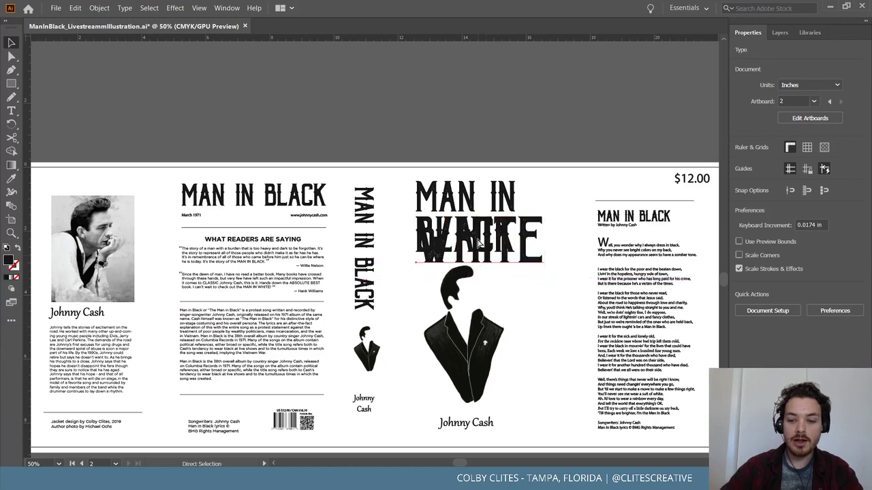
scroll(478, 244, "up", 3)
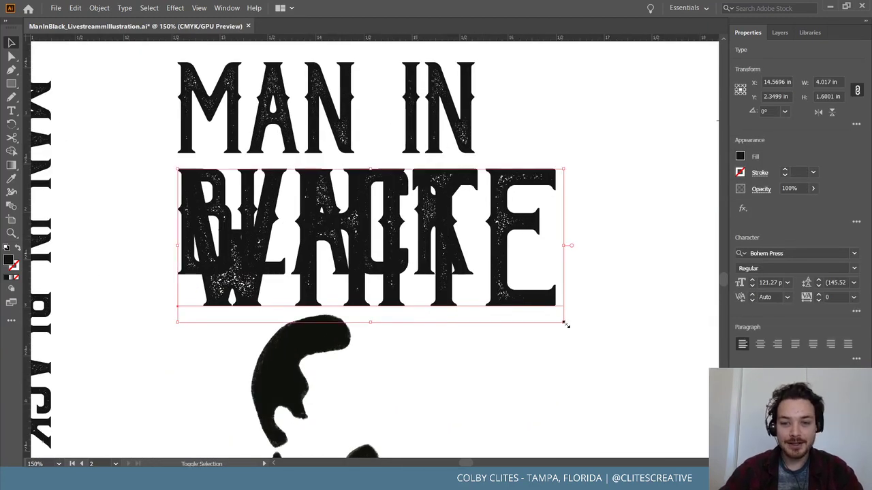
left_click_drag(563, 307, 475, 301)
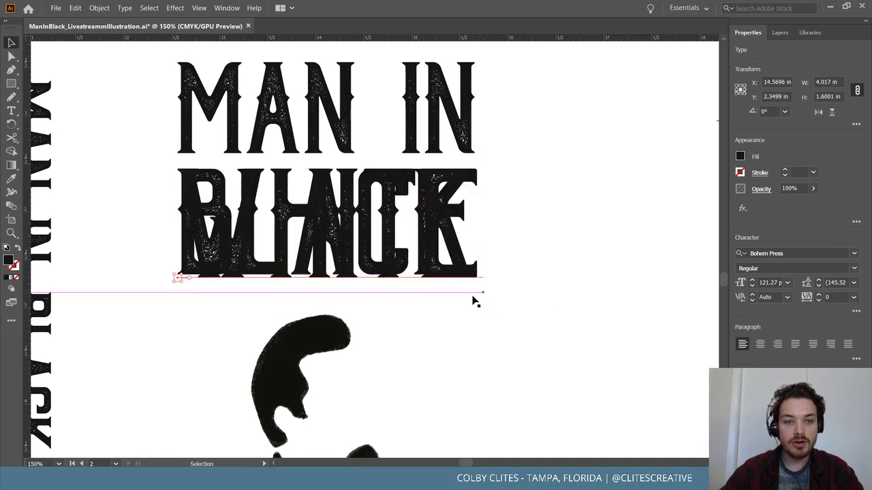
Send the WHITE text behind the outlined BLACK lettering and delete the word BLACK from the front cover title
left_click(99, 8)
mouse_move(125, 33)
left_click(273, 63)
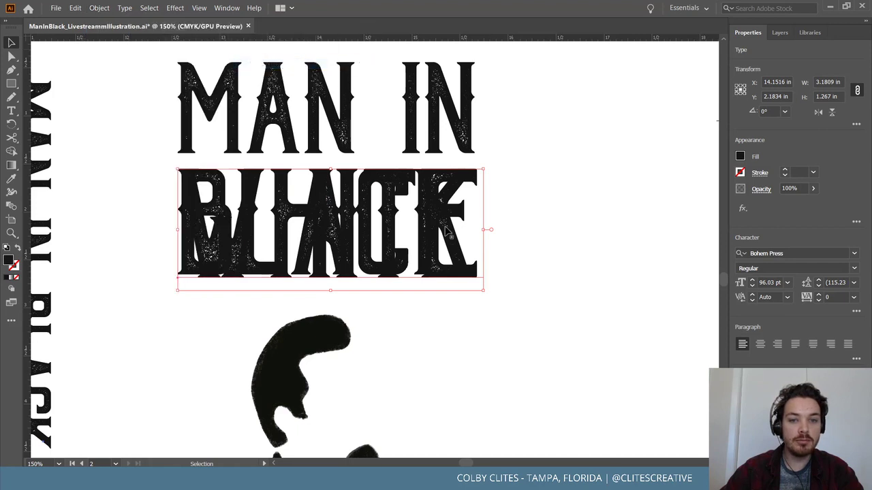
left_click(407, 225)
left_click(424, 226)
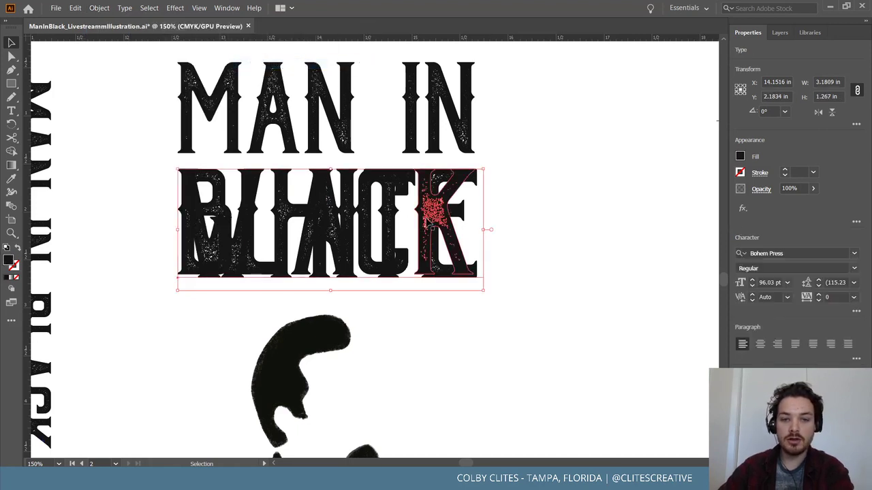
key("Delete")
key("ctrl+z")
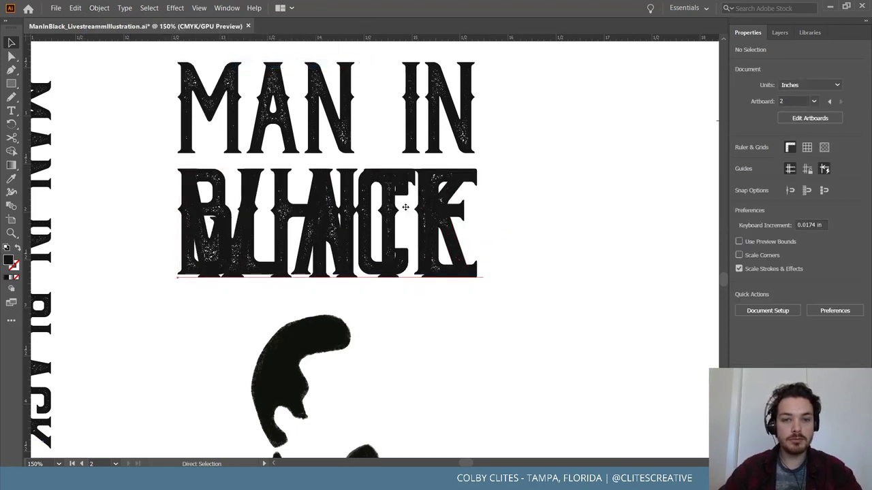
key("Delete")
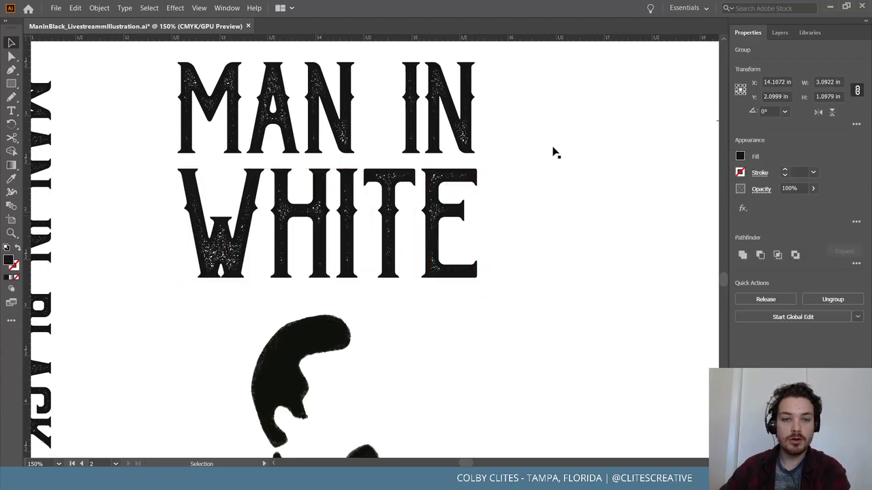
Examine the revised front cover title and compare the light wrap with the dark variation above it
left_click(558, 166)
scroll(558, 167, "down", 5)
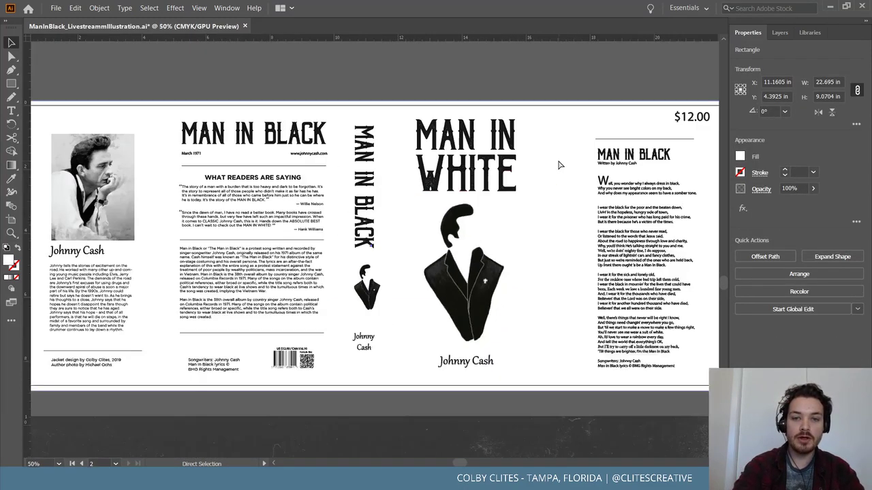
scroll(559, 165, "up", 1)
scroll(544, 204, "up", 2)
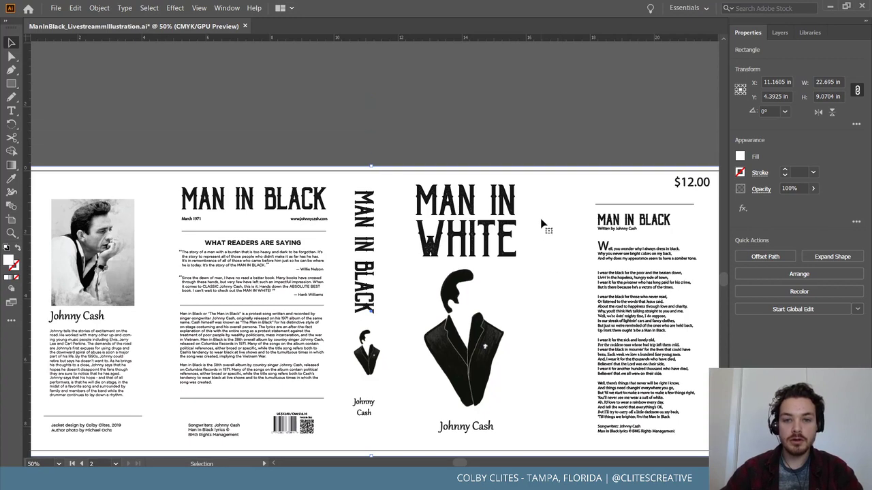
key("ctrl+minus")
scroll(544, 222, "up", 5)
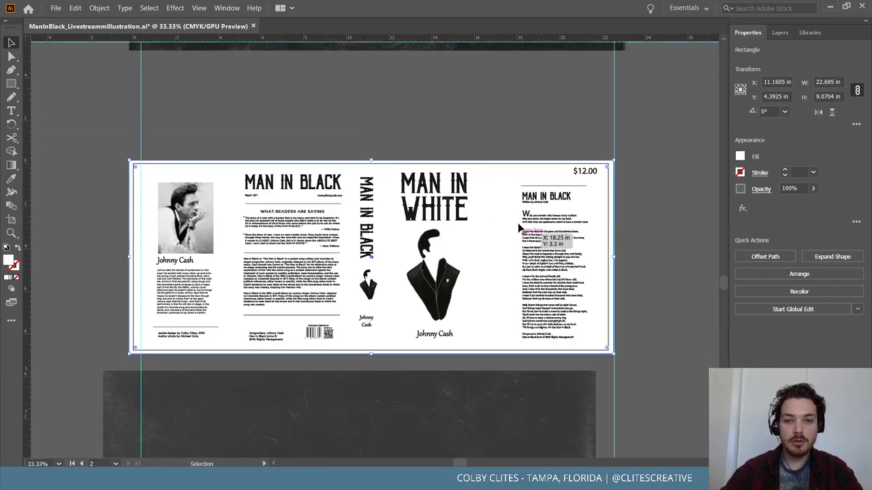
key("ctrl+minus")
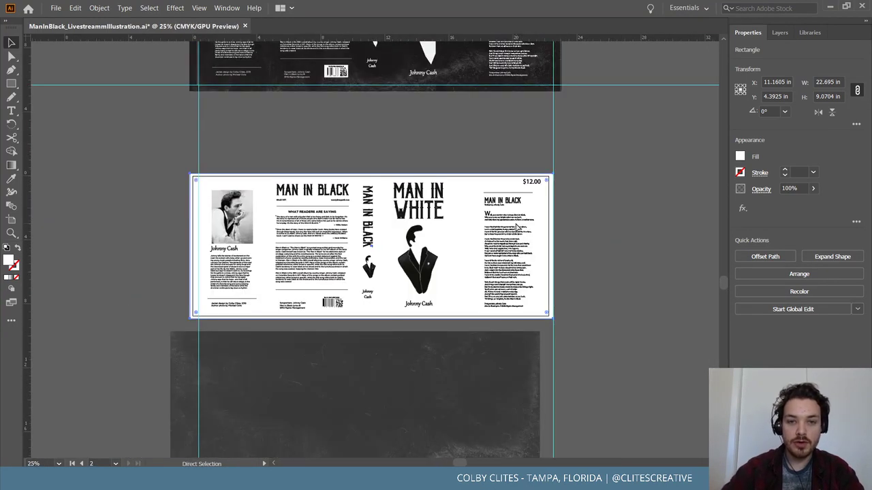
scroll(545, 227, "up", 4)
scroll(584, 227, "down", 1)
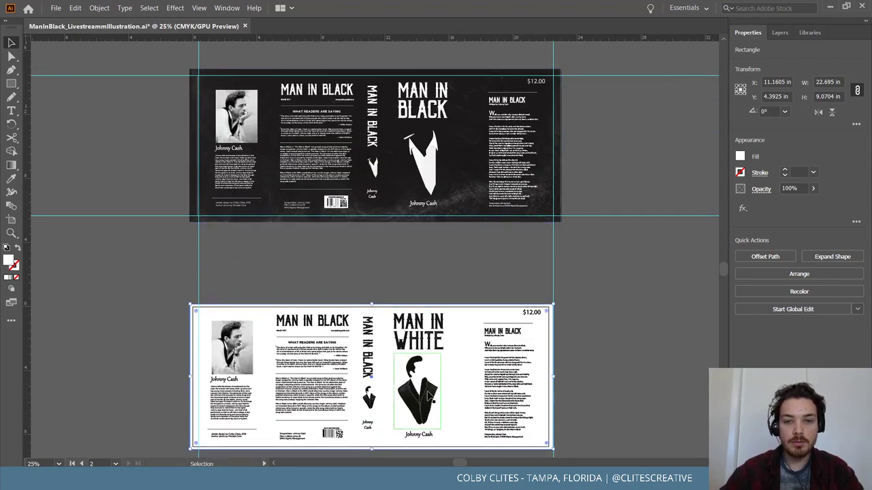
scroll(646, 366, "down", 1)
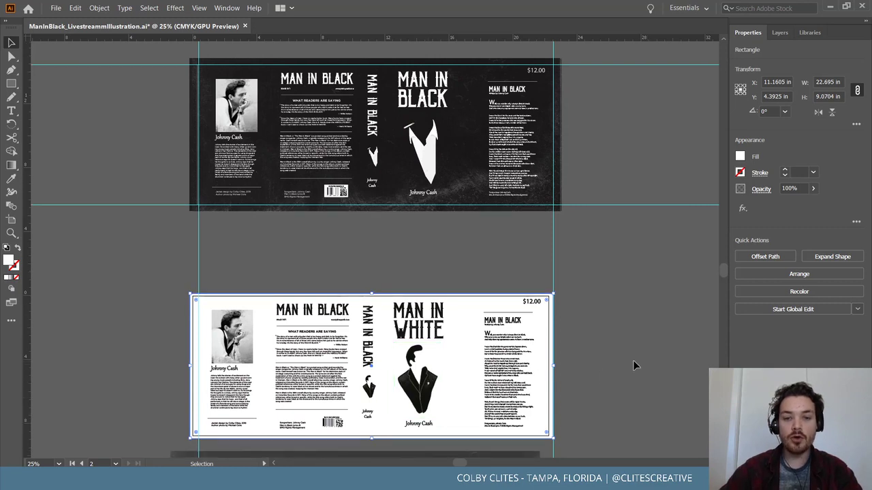
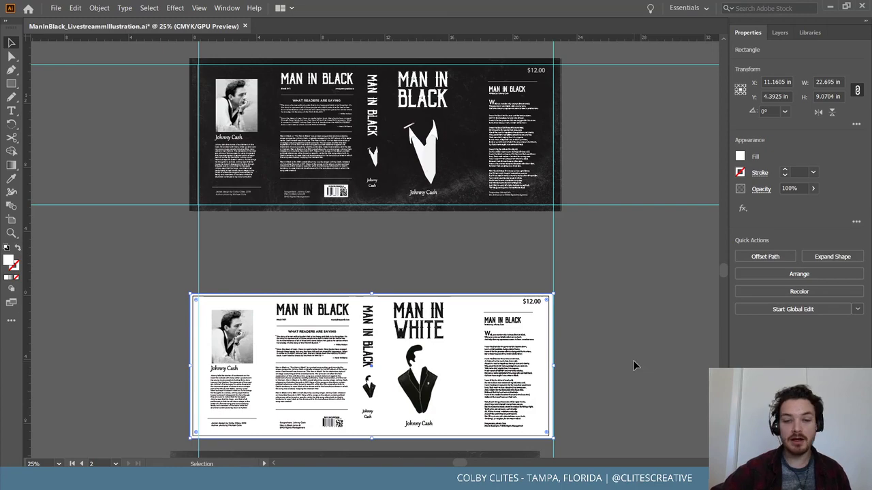
key("ctrl+equal")
key("ctrl+equal")
key("ctrl+equal")
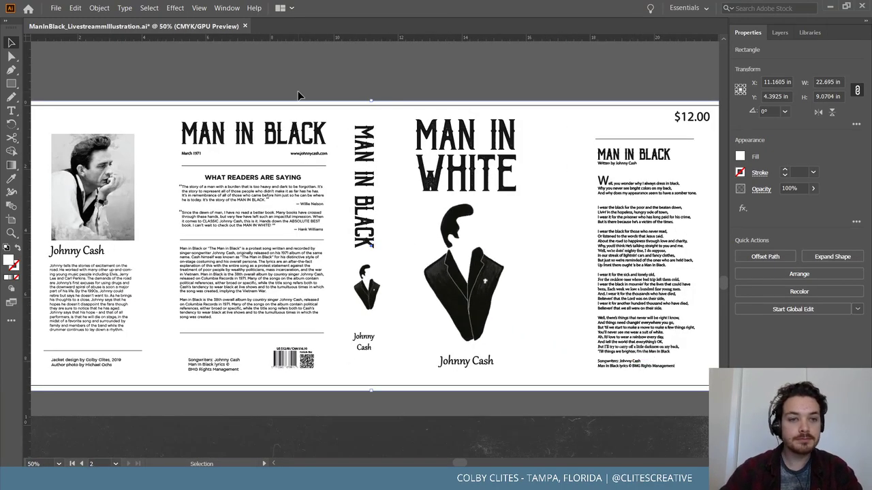
left_click(297, 92)
left_click(56, 8)
left_click(77, 100)
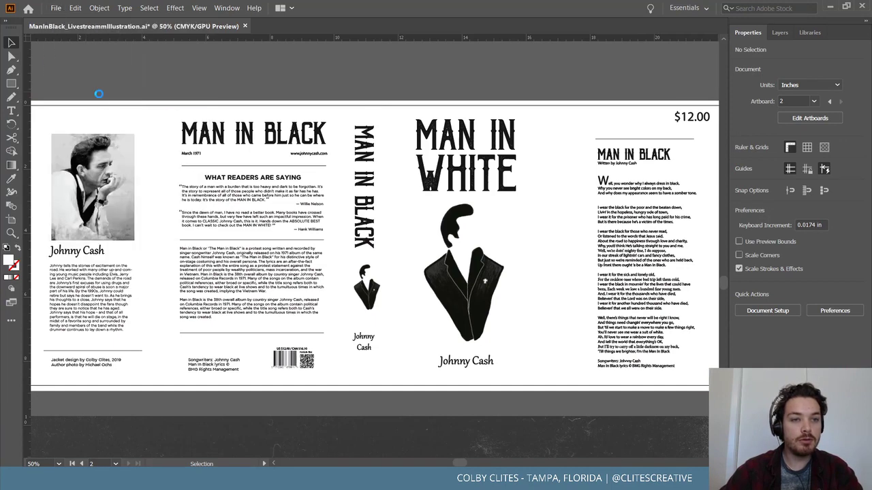
left_click(397, 391)
Save the document with the MAN IN WHITE front cover title
left_click(55, 8)
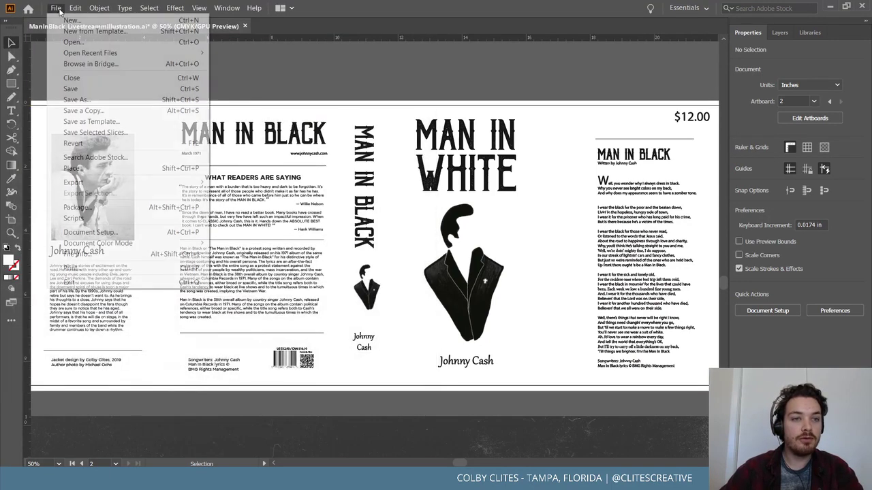
left_click(137, 87)
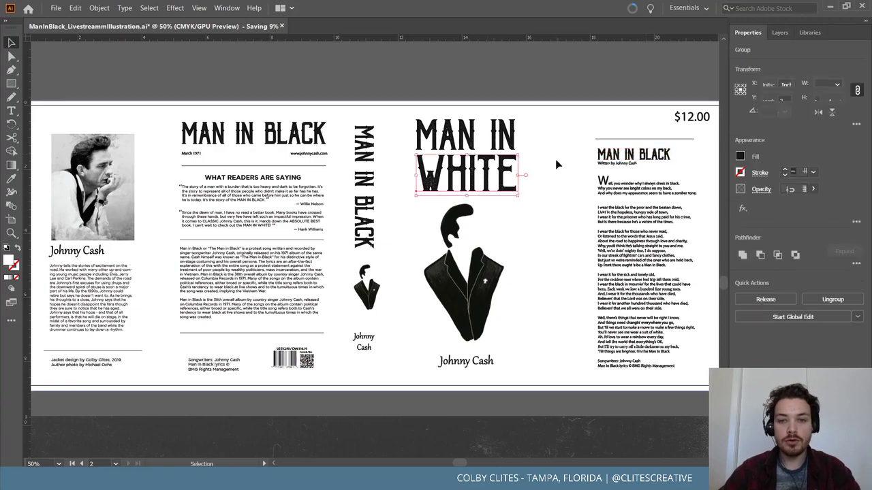
Ungroup the outlined MAN IN BLACK heading above the lyrics on the light wrap's front flap
scroll(553, 163, "right", 5)
key("z")
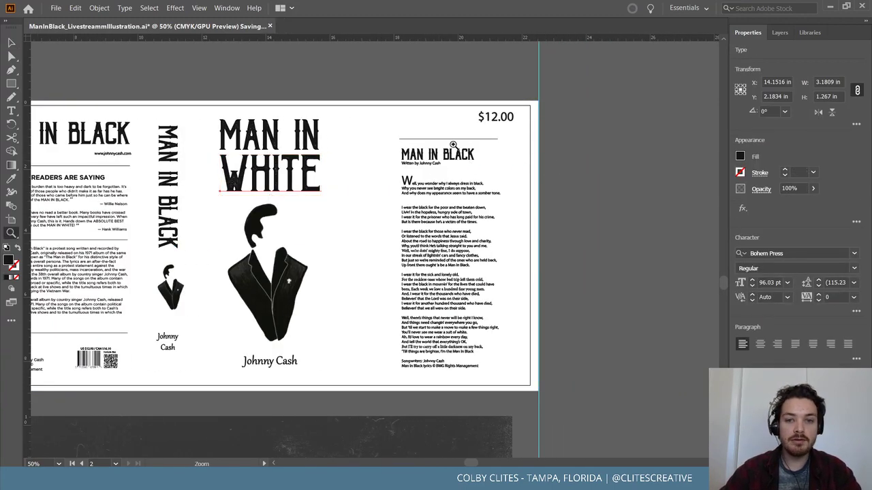
left_click_drag(430, 158, 609, 156)
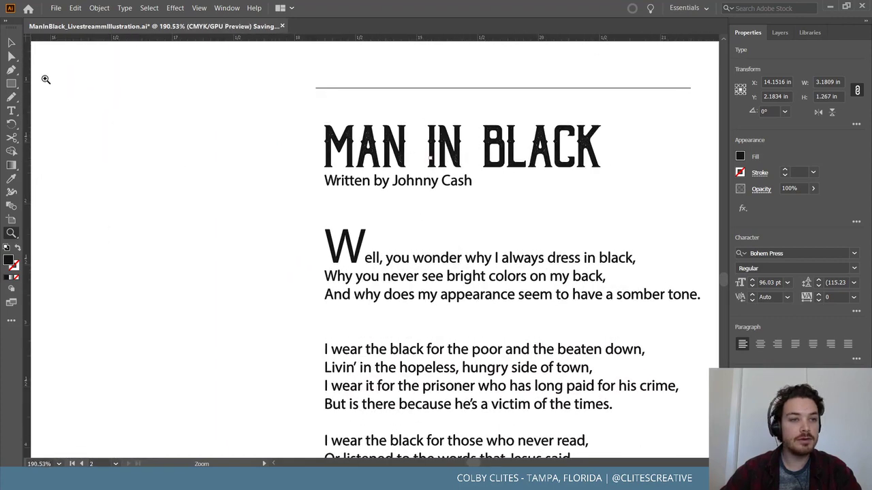
left_click(11, 42)
left_click(519, 165)
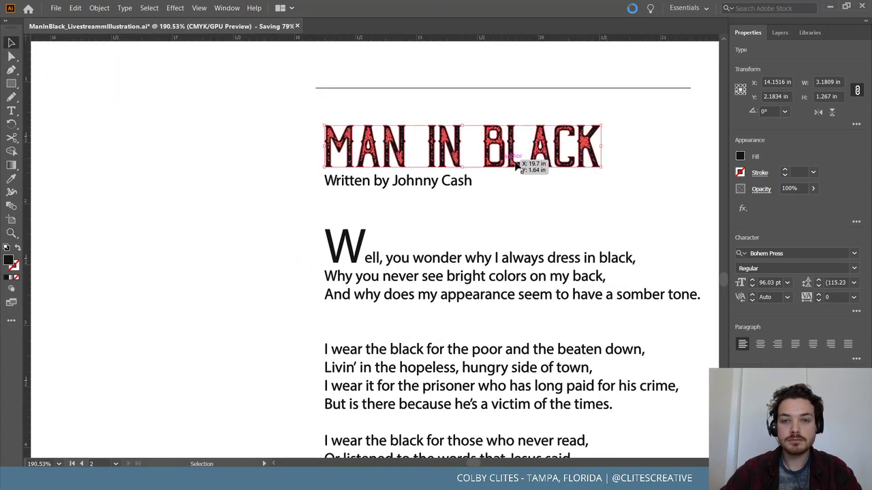
left_click(100, 8)
left_click(136, 67)
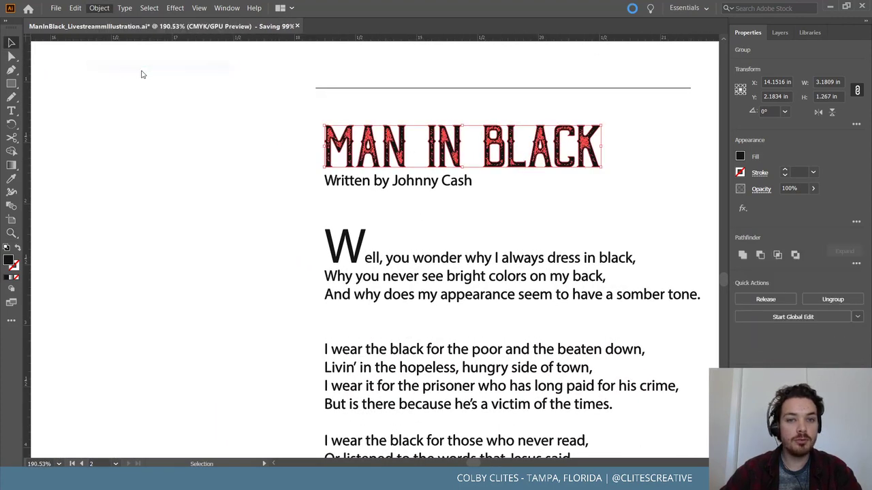
left_click(499, 143)
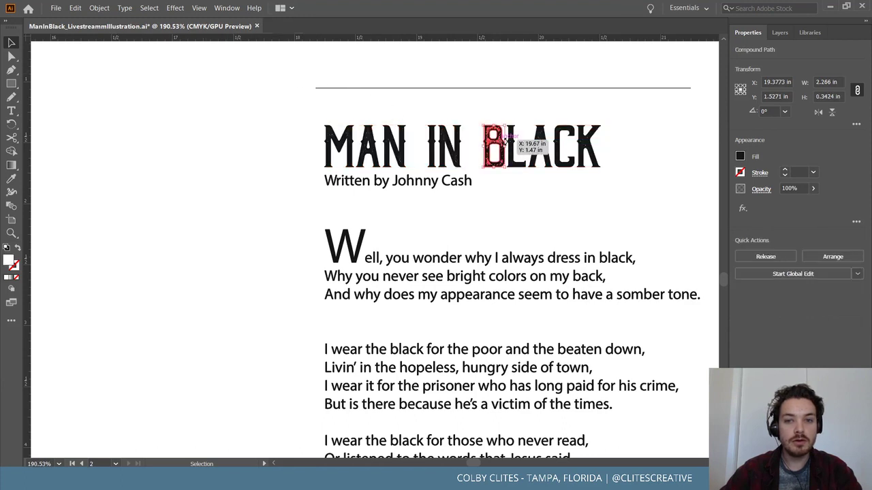
Move the displaced white background rectangle back so it surrounds the artboard evenly, and lock it in place
left_click(493, 121)
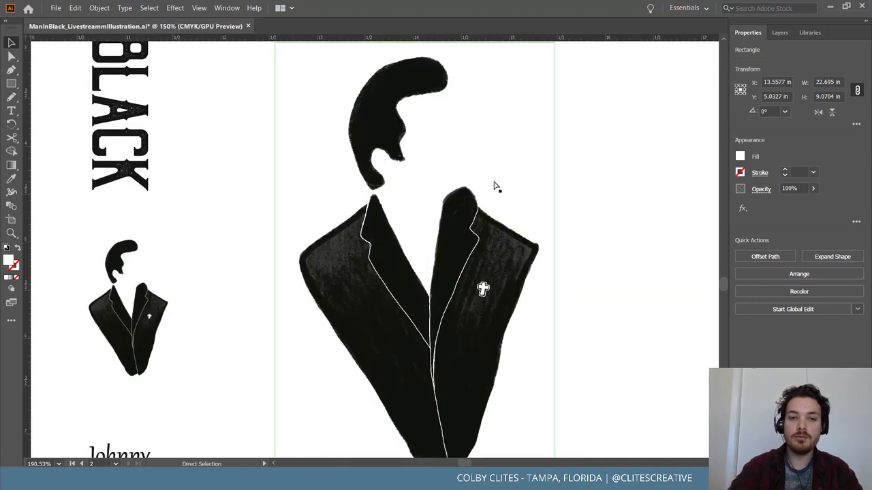
key("ctrl+minus")
key("ctrl+minus")
key("ctrl+minus")
key("ctrl+minus")
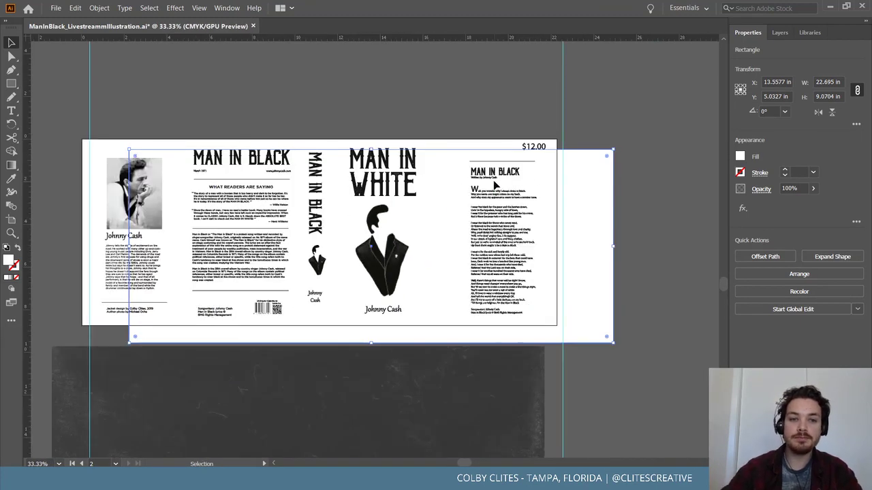
left_click_drag(579, 212, 548, 201)
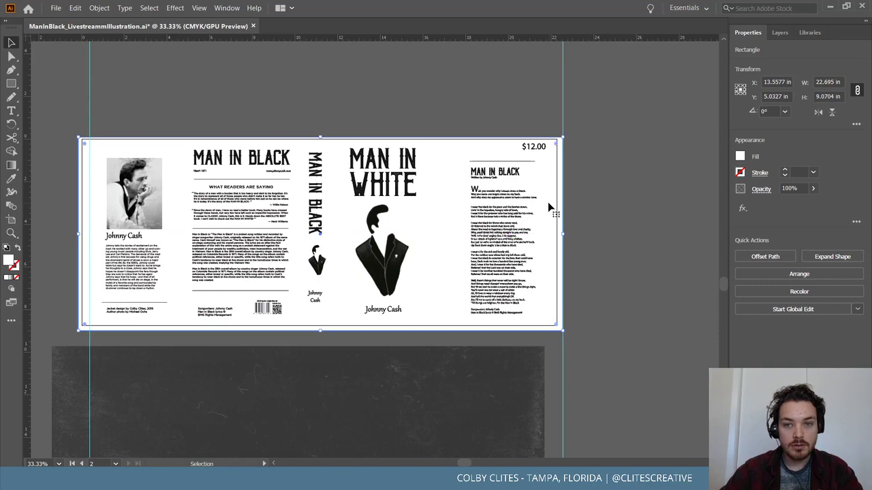
left_click(107, 10)
mouse_move(140, 82)
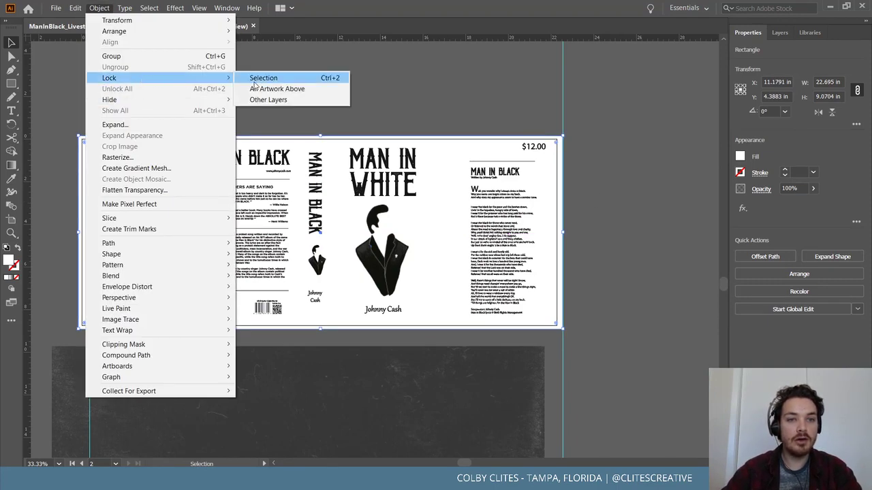
left_click(263, 77)
Group the letters of BLACK in the front flap heading, and group the letters of MAN IN separately
left_click(11, 233)
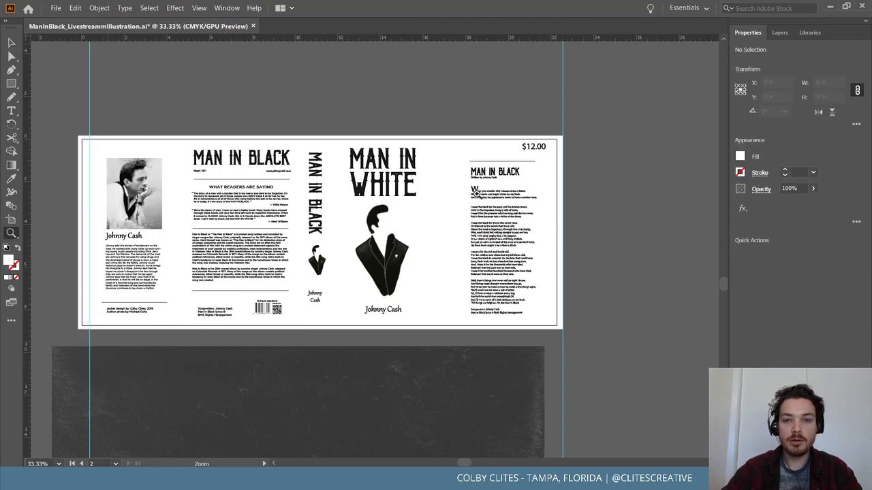
left_click_drag(480, 192, 687, 148)
left_click(11, 43)
scroll(477, 171, "up", 4)
scroll(477, 171, "left", 4)
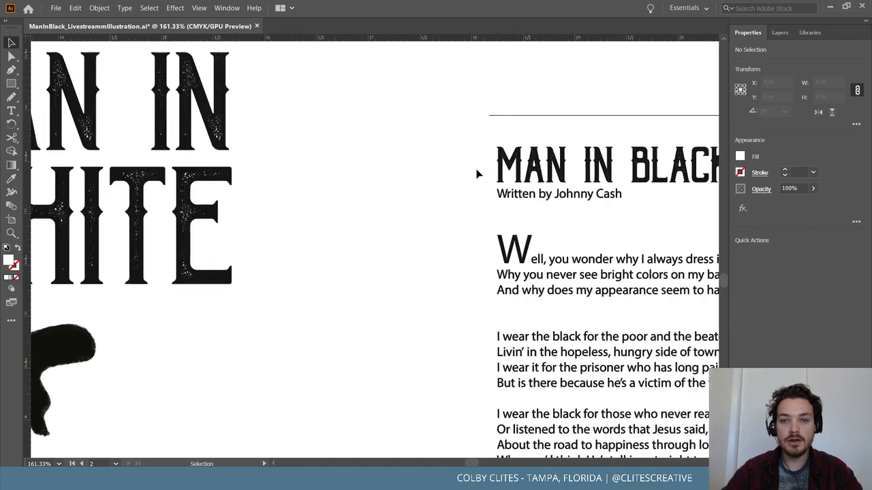
scroll(517, 199, "right", 8)
scroll(516, 199, "left", 1)
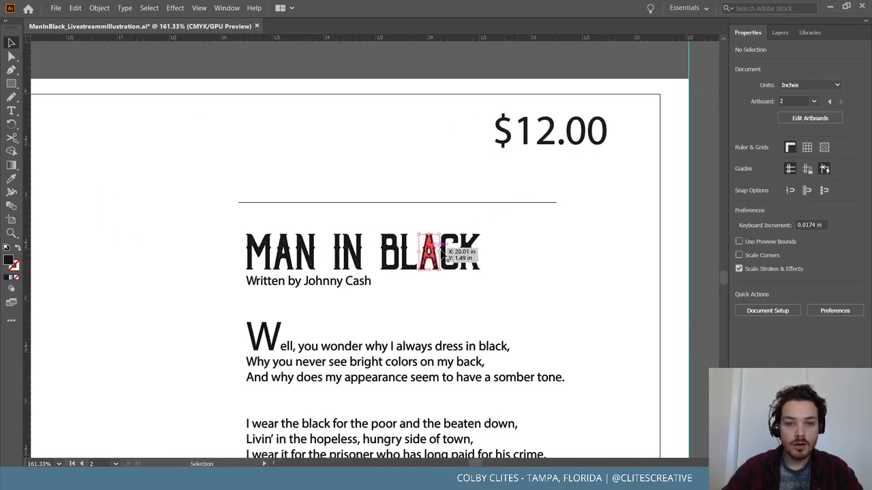
left_click(429, 250)
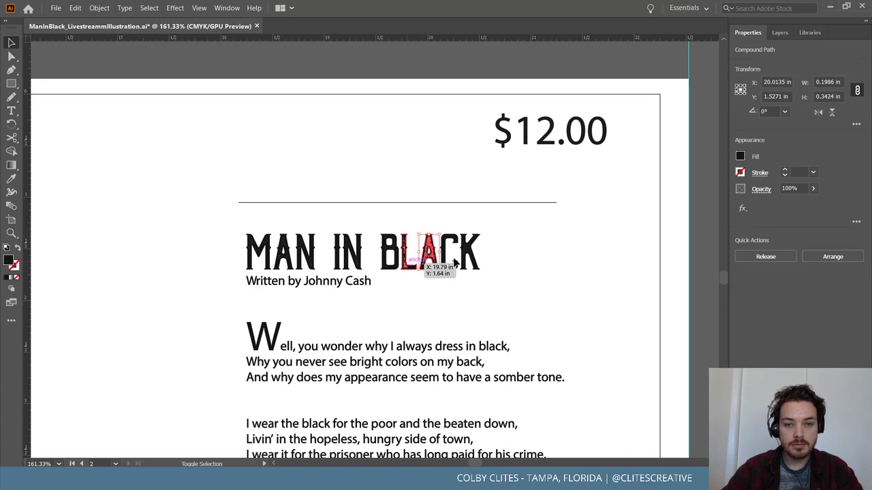
left_click(410, 264, "shift")
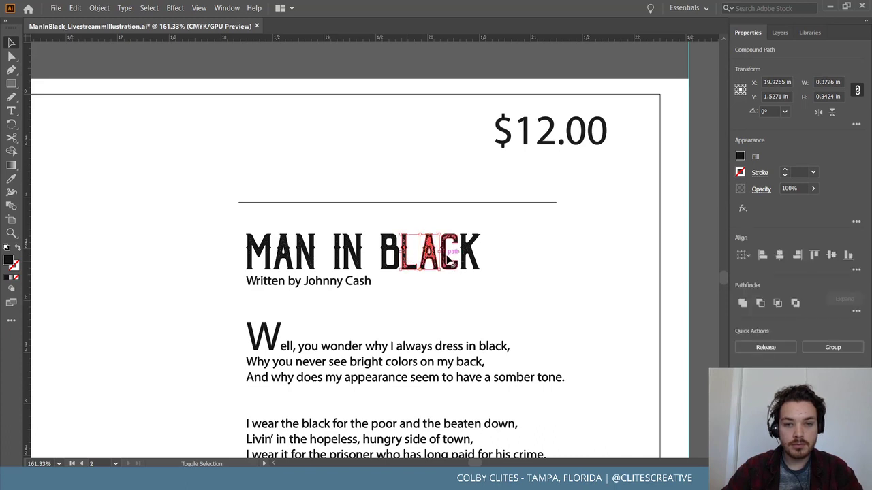
left_click(389, 258, "shift")
key("ctrl+g")
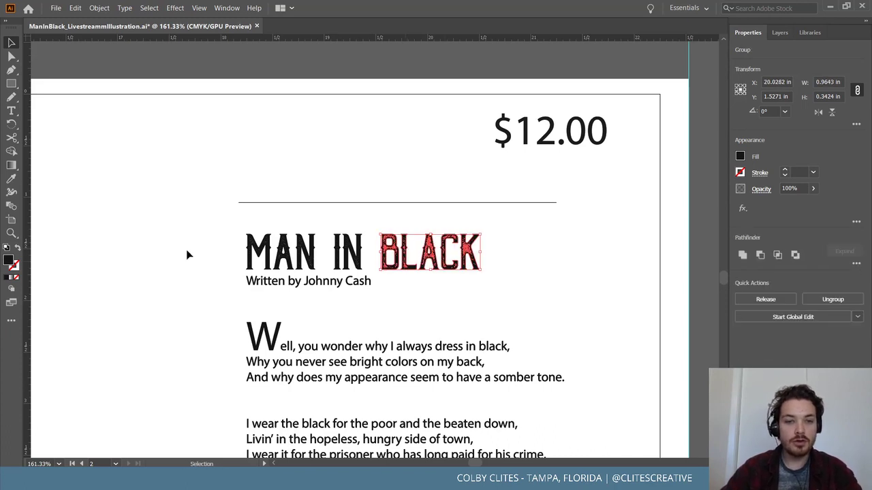
left_click(362, 258)
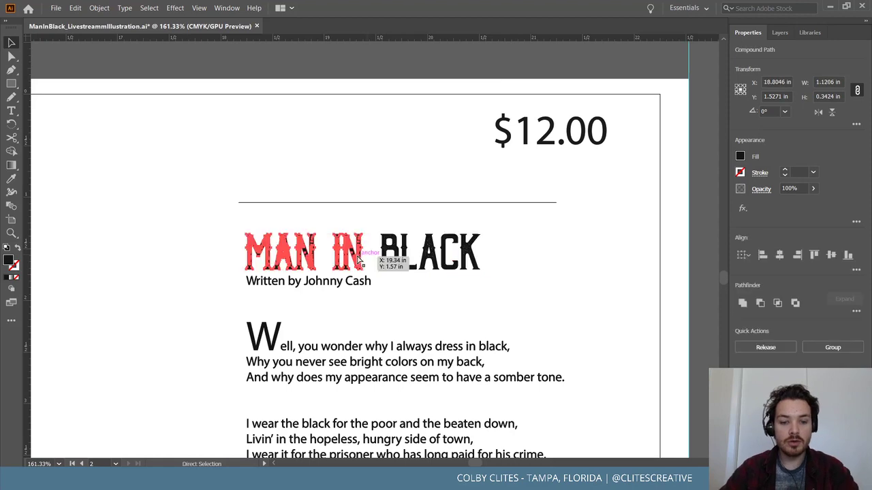
left_click(196, 220)
Paste the WHITE text over BLACK in the flap heading and scale it to the word's width, about 29.77 pt
key("ctrl+v")
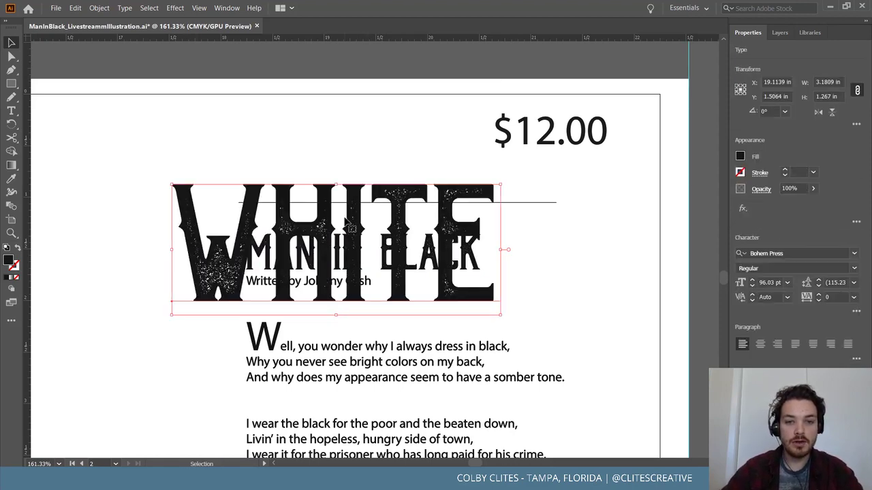
left_click_drag(417, 238, 561, 271)
scroll(560, 273, "left", 2)
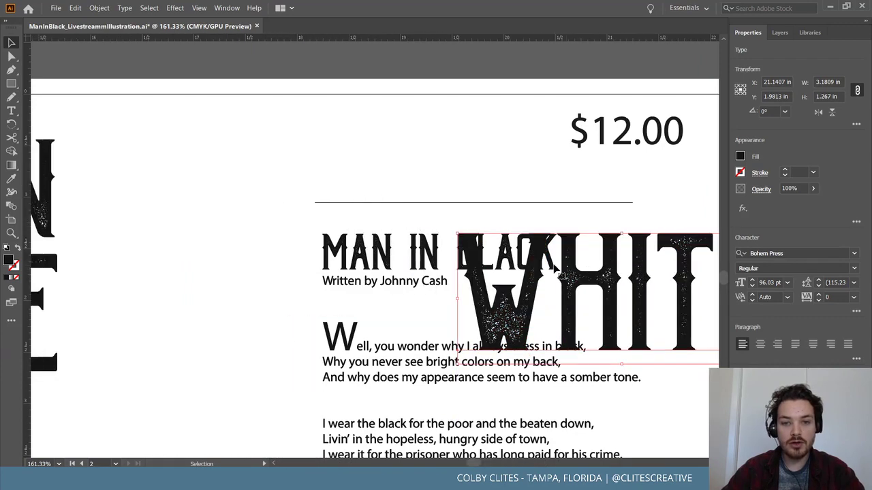
scroll(561, 273, "right", 5)
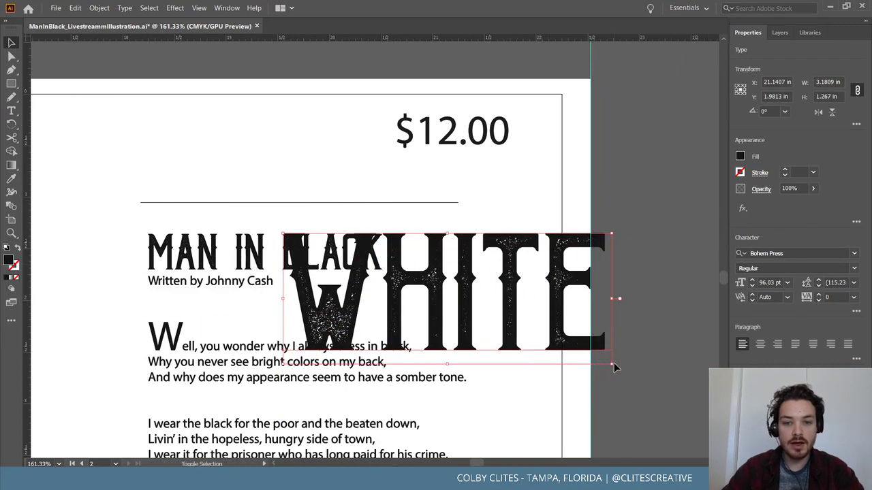
left_click_drag(612, 364, 385, 305)
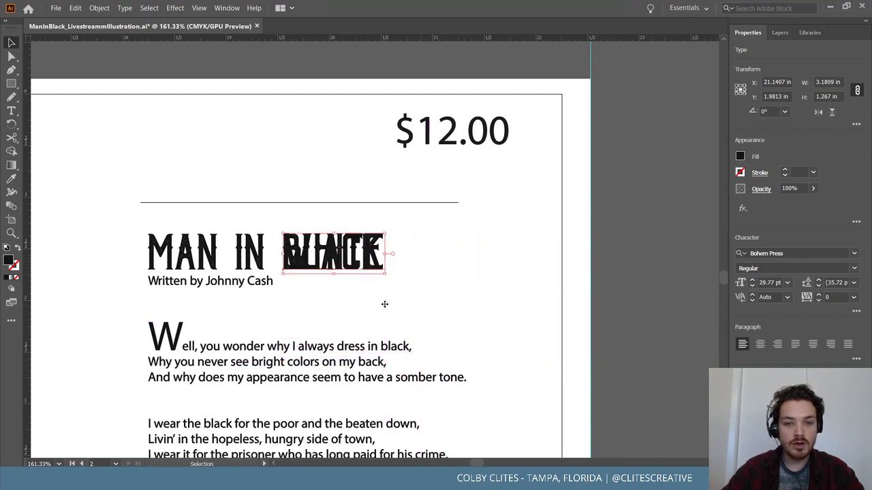
Send the WHITE text behind the outlined lettering and delete the word BLACK from the flap heading
left_click(99, 8)
mouse_move(114, 33)
left_click(295, 66)
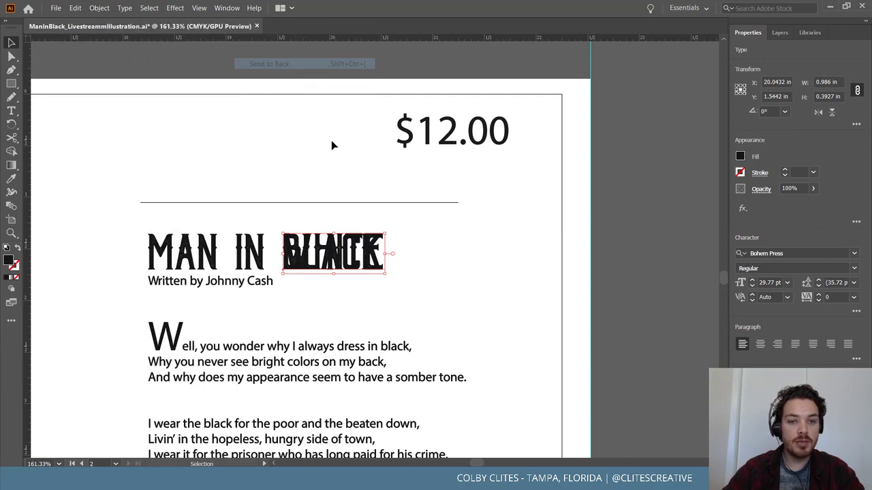
left_click(464, 234)
left_click(342, 257)
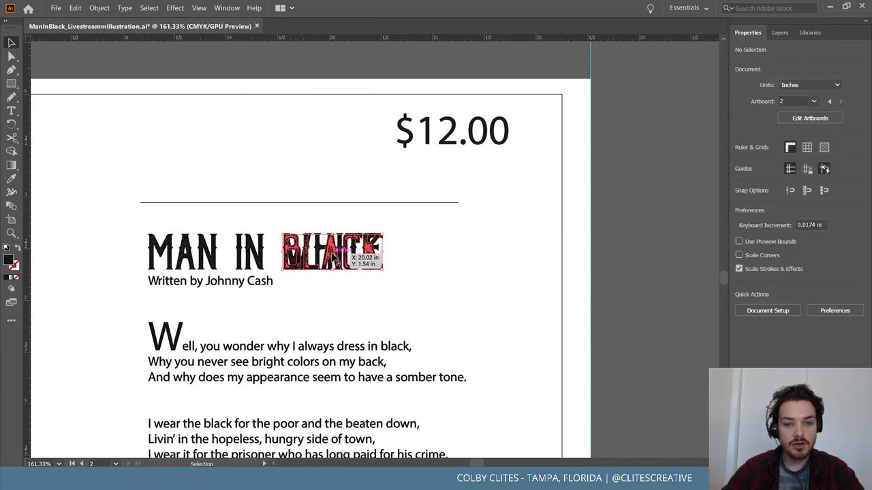
left_click(424, 270)
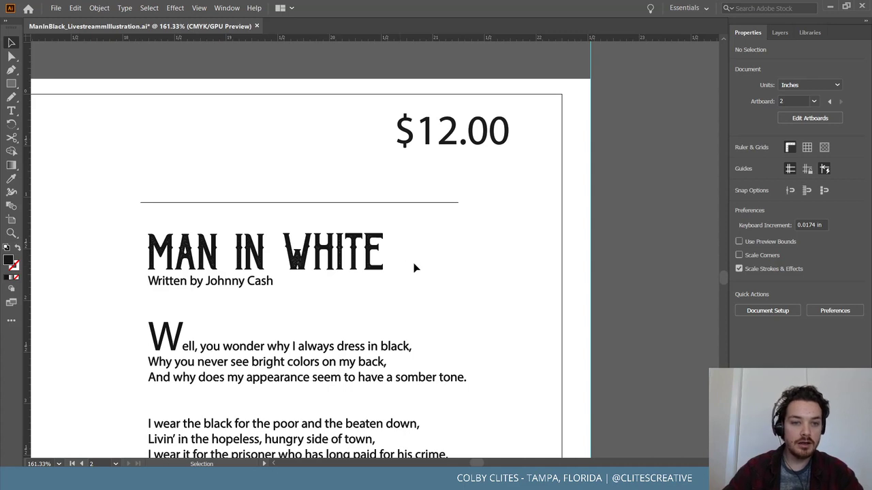
Nudge WHITE slightly closer to MAN IN in the flap heading and copy the resized WHITE text
left_click(293, 261)
key("Left")
key("Left")
key("Left")
key("Left")
key("Left")
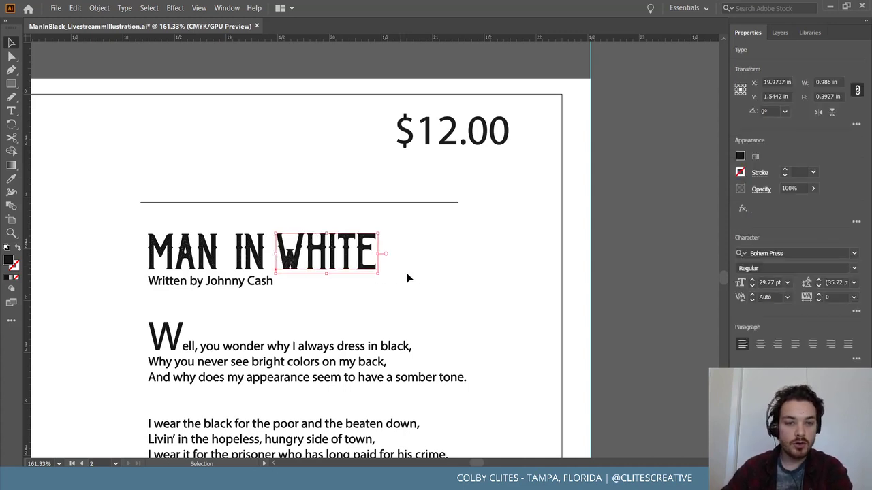
key("Right")
key("Right")
key("Right")
left_click(431, 265)
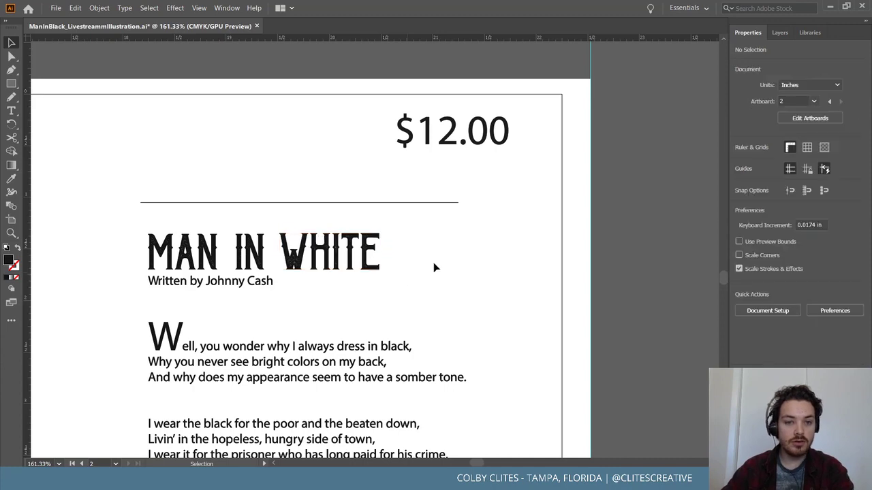
left_click(353, 262)
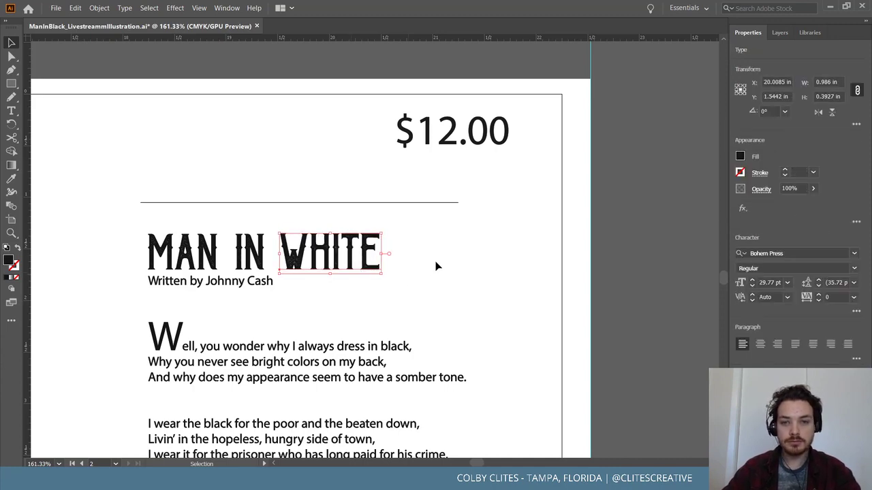
Ungroup the outlined MAN IN BLACK title on the back cover
key("ctrl+minus")
key("ctrl+minus")
key("ctrl+minus")
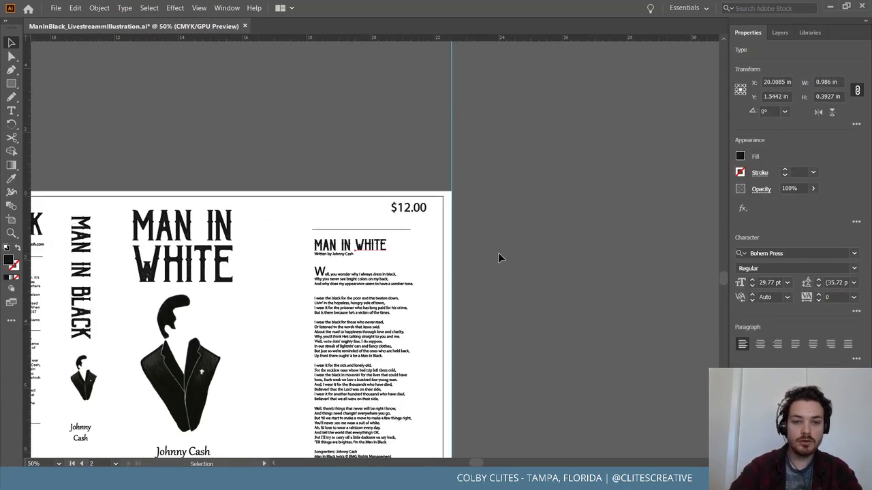
left_click(499, 255)
key("ctrl+minus")
scroll(498, 256, "left", 5)
scroll(499, 255, "up", 2)
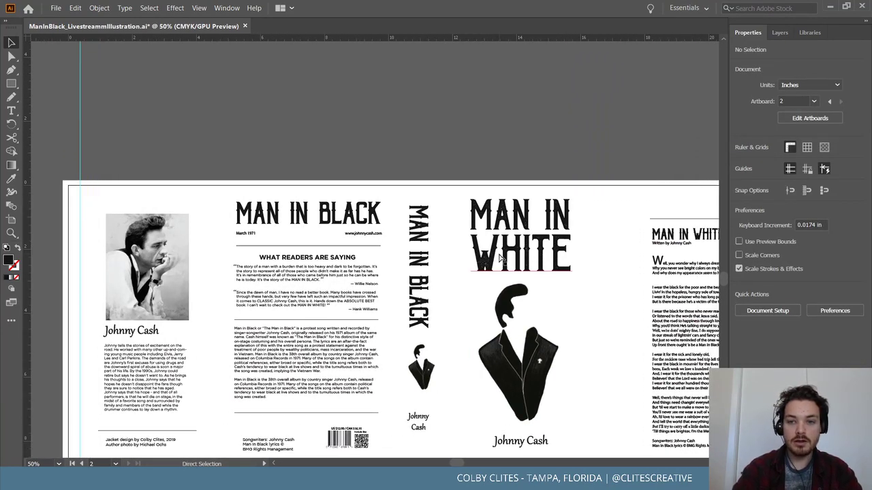
key("ctrl+plus")
key("ctrl+plus")
key("ctrl+plus")
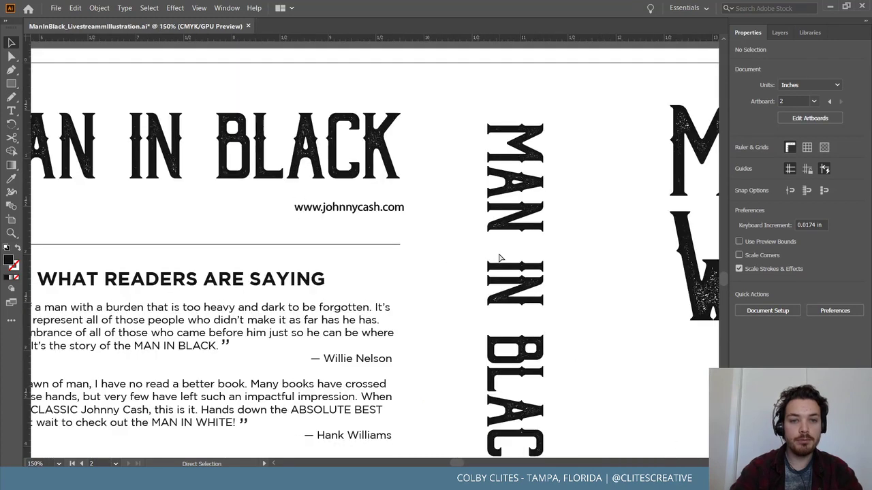
left_click(307, 161)
scroll(272, 155, "up", 2)
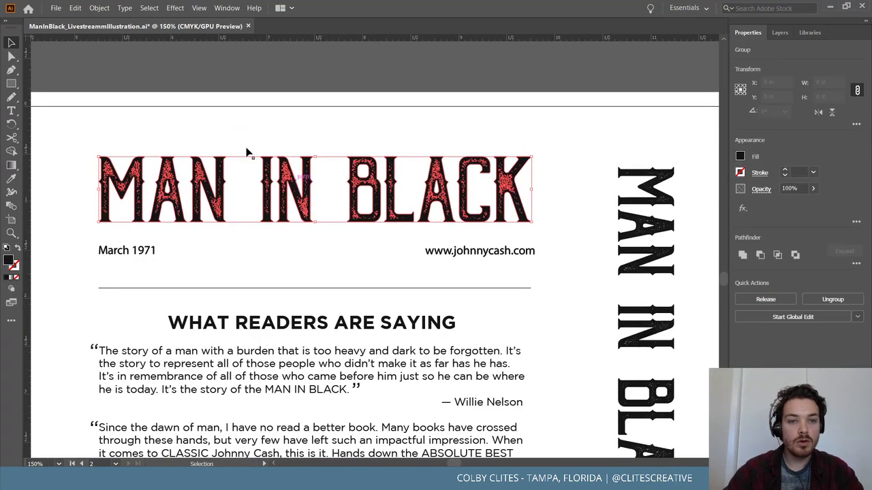
left_click(99, 7)
left_click(136, 67)
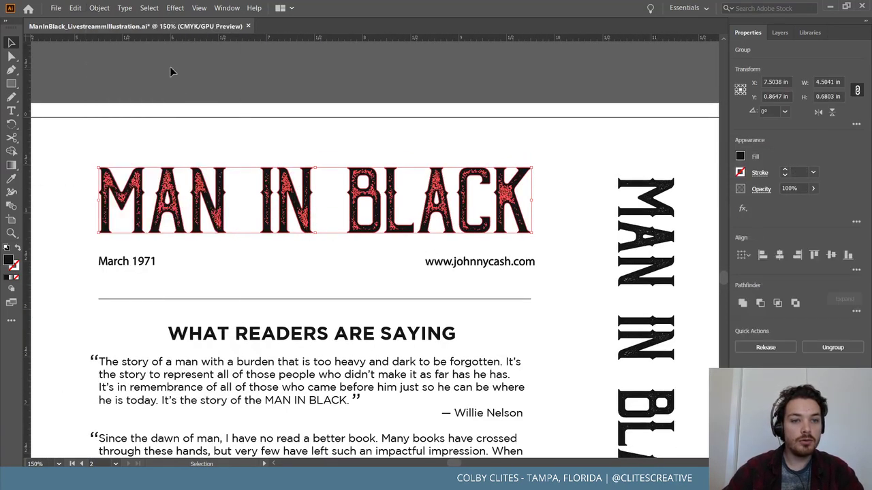
Group the BLACK letters and the MAN IN letters of the back cover title as two separate groups
left_click(324, 132)
left_click_drag(431, 193, 533, 228)
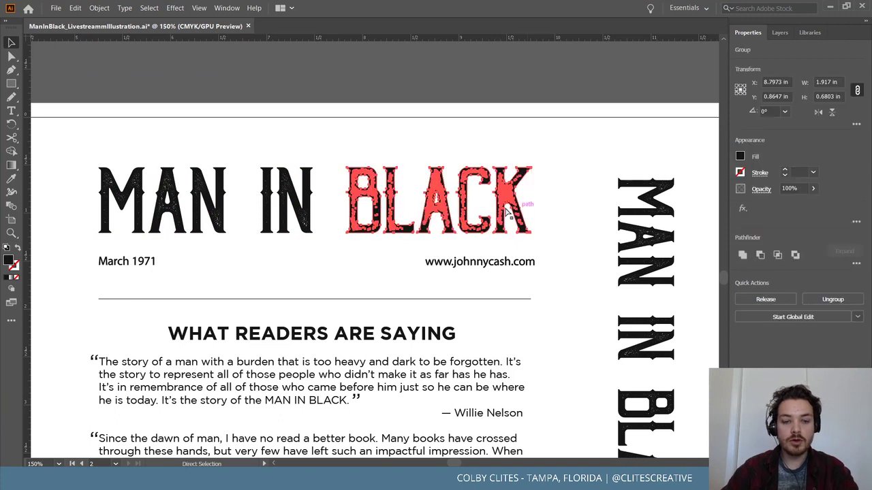
left_click_drag(96, 146, 324, 226)
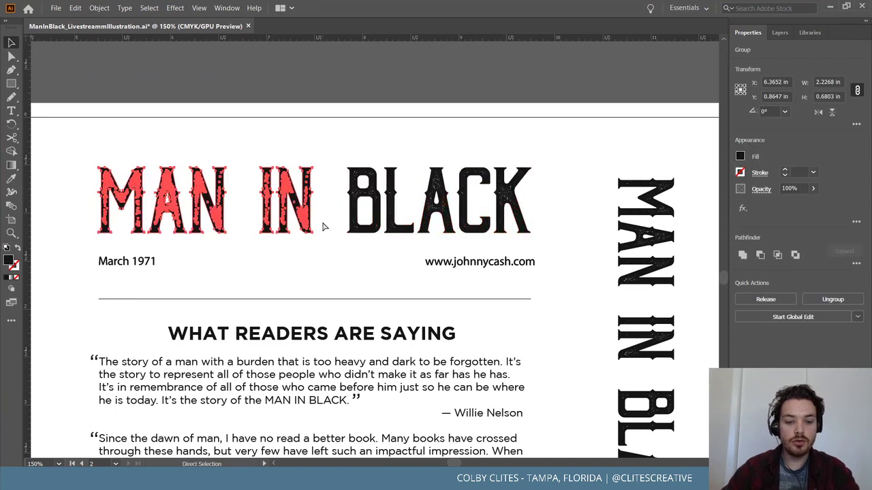
left_click(377, 140)
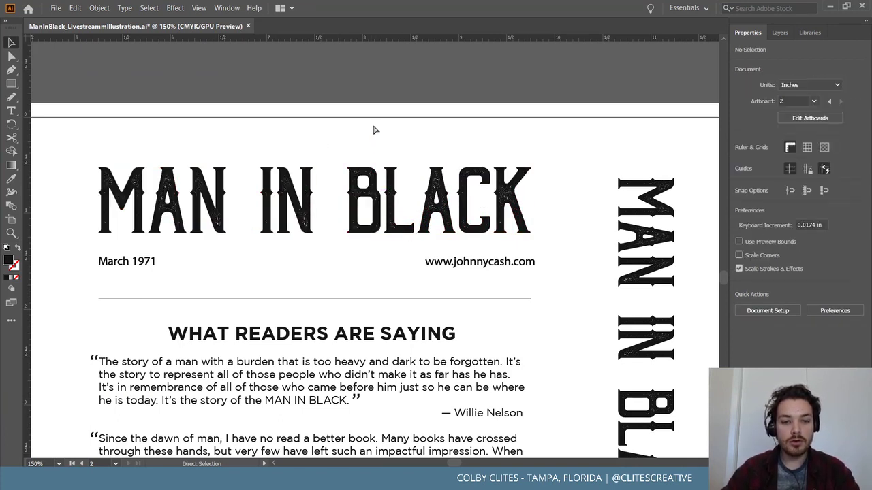
Paste the WHITE text over BLACK in the back cover title and enlarge it to about 1.94 in wide to match BLACK
key("ctrl+v")
left_click_drag(358, 243, 392, 188)
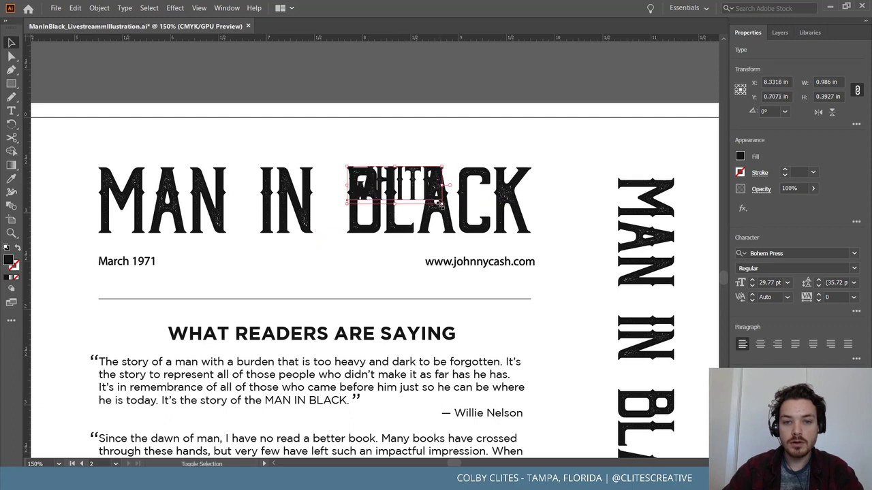
left_click_drag(440, 206, 534, 242)
Send the pasted WHITE text behind the outlined lettering and delete the word BLACK from the back cover title
left_click(99, 7)
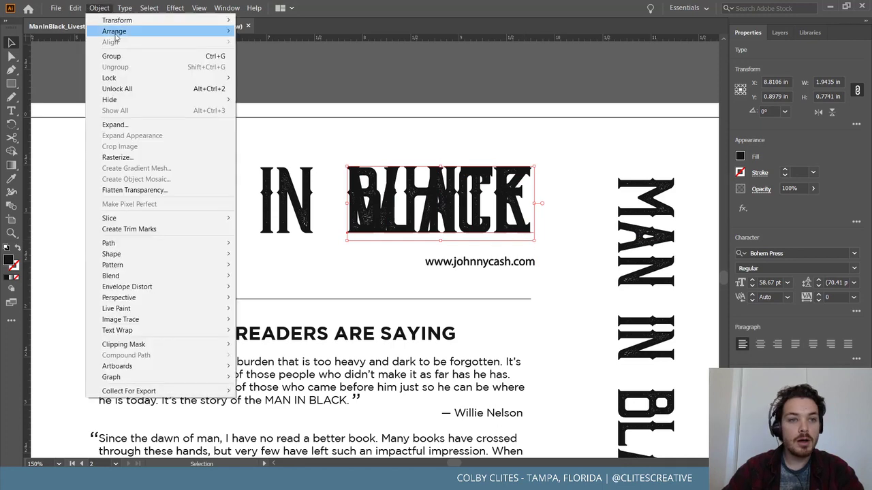
mouse_move(122, 30)
left_click(258, 64)
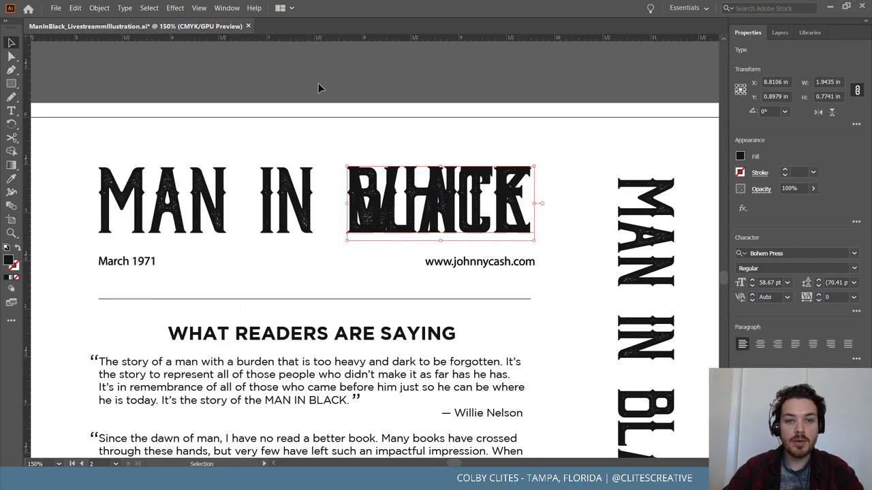
left_click(377, 205)
left_click(377, 206)
key("Delete")
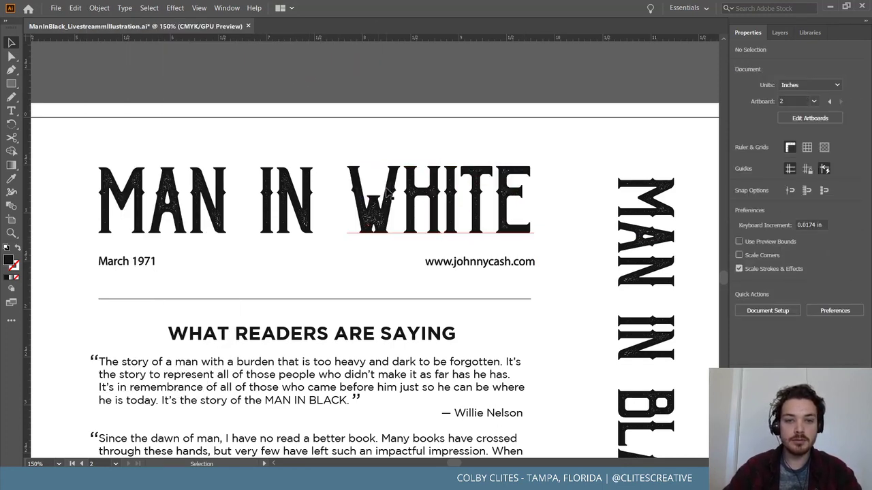
Nudge WHITE two increments closer to MAN IN in the back cover title and deselect it
left_click(387, 196)
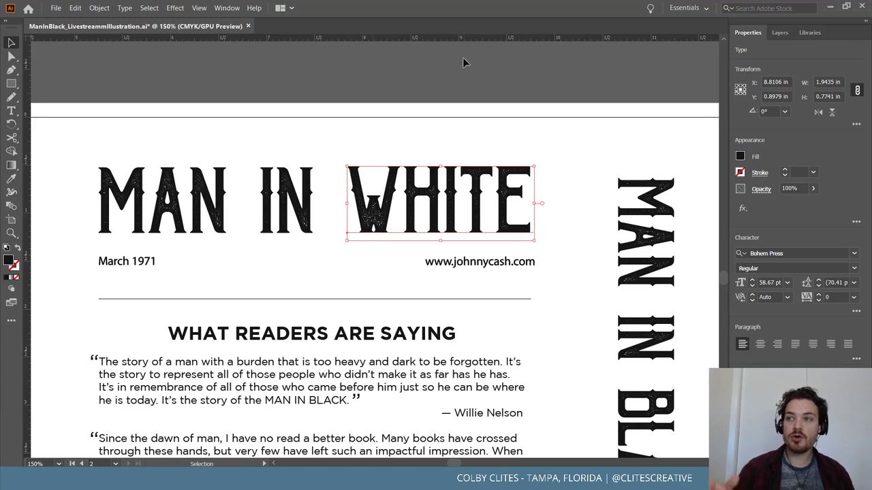
key("Left")
key("Left")
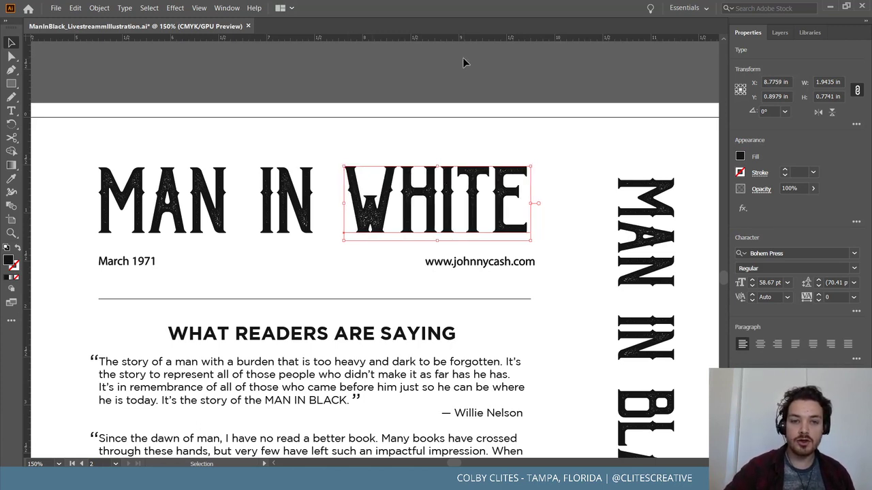
left_click(457, 71)
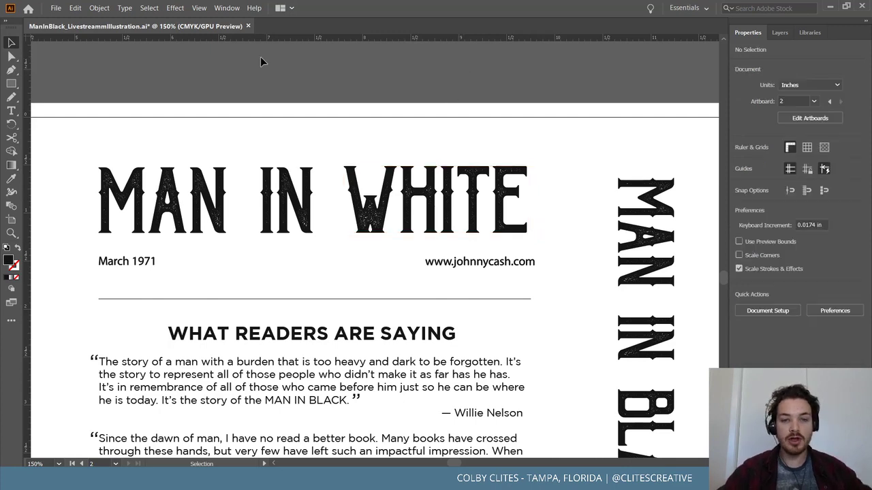
Place a horizontal ruler guide along the top edge of the MAN IN letters in the back cover title
scroll(450, 205, "right", 4)
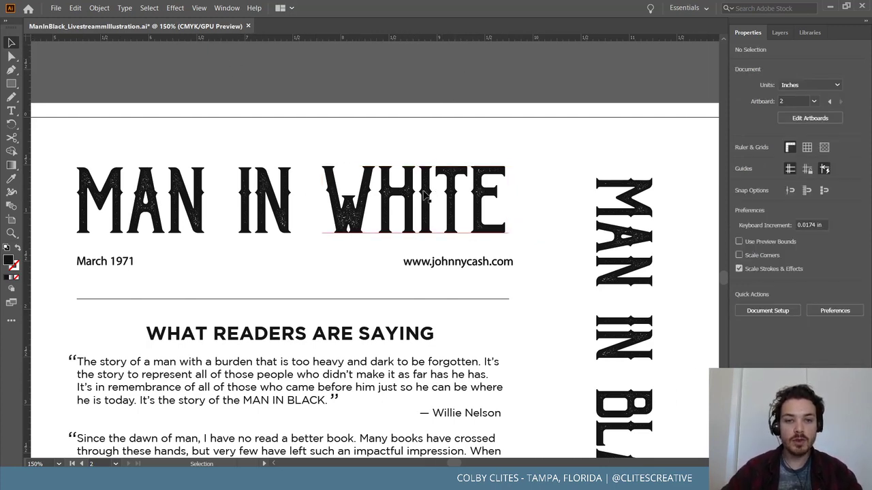
scroll(446, 219, "down", 2)
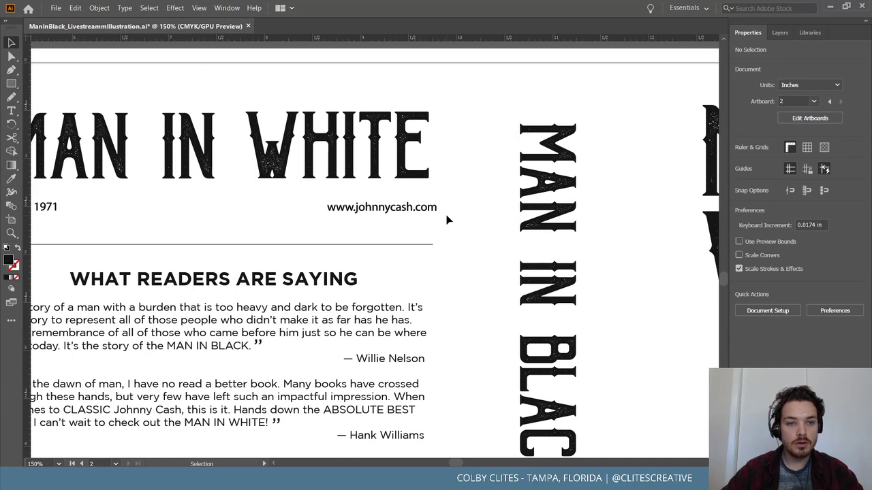
left_click_drag(246, 40, 251, 111)
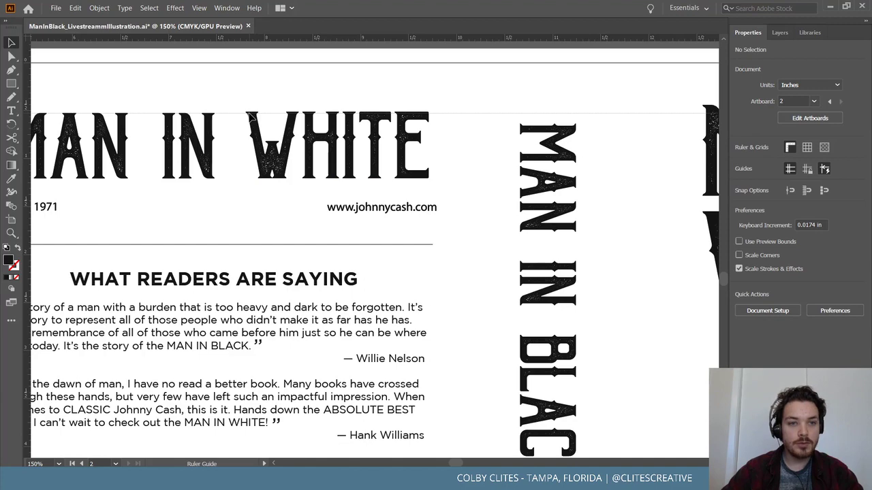
left_click(249, 113)
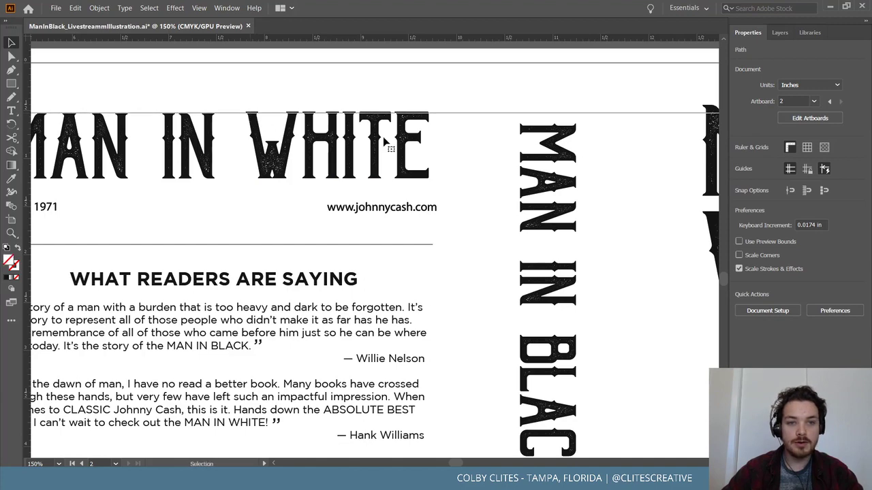
scroll(386, 141, "left", 2)
scroll(389, 143, "up", 1)
scroll(391, 145, "up", 3)
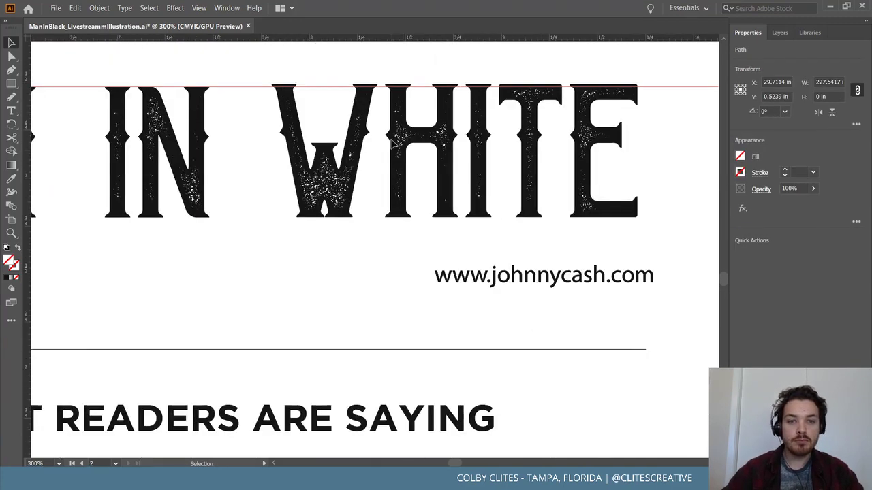
Scale WHITE down slightly to the guide at the top of MAN IN, check the baseline with a guide, and remove the guides
left_click(360, 169)
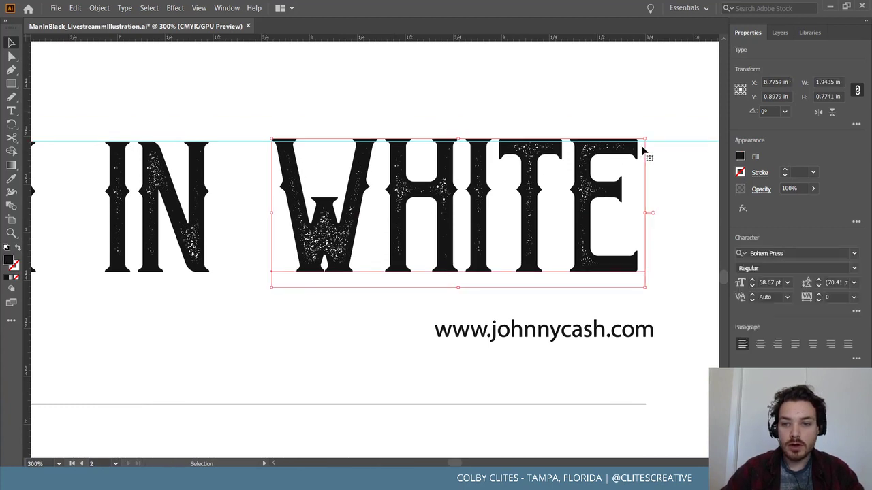
left_click_drag(647, 137, 637, 140)
left_click_drag(397, 39, 421, 274)
key("Delete")
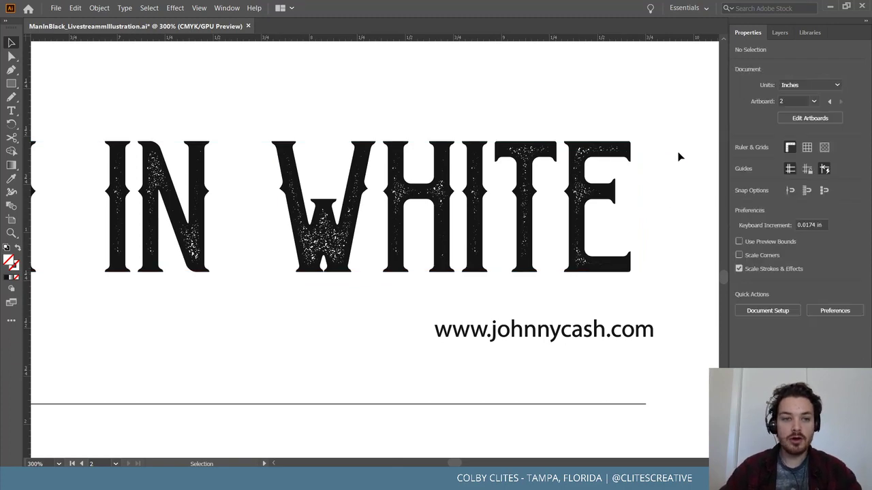
Hide the document rulers and show them again
key("ctrl+1")
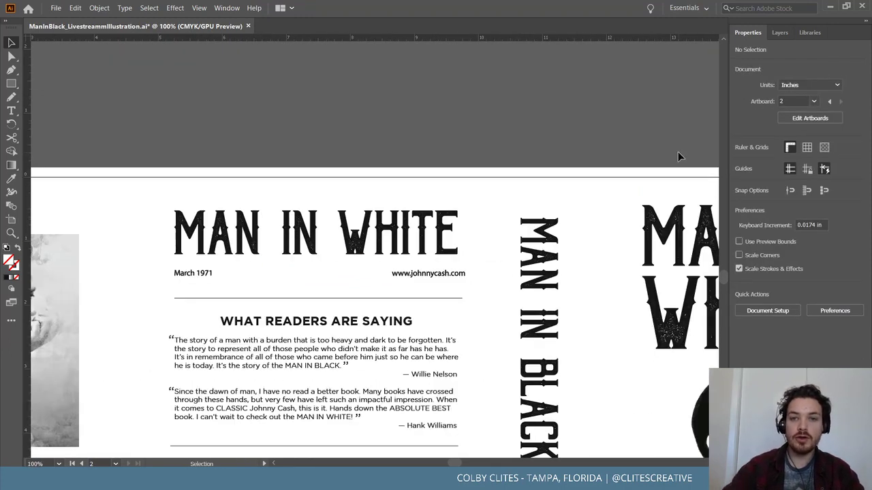
left_click(199, 8)
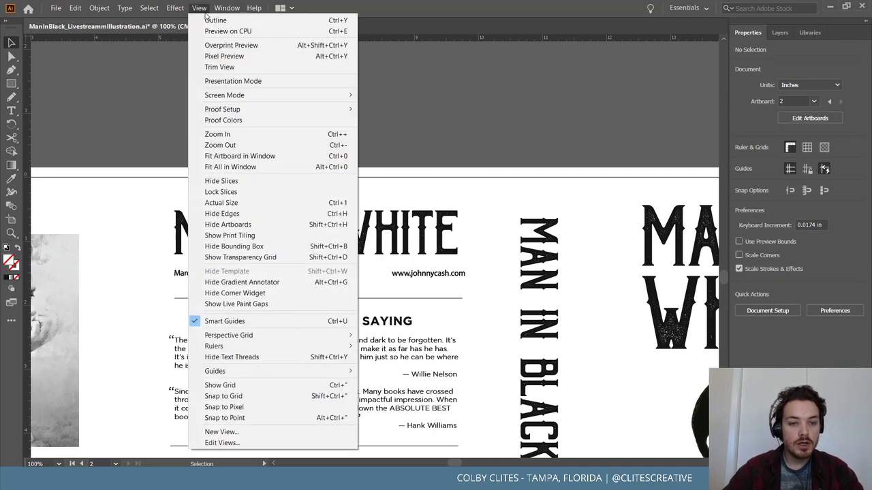
mouse_move(283, 345)
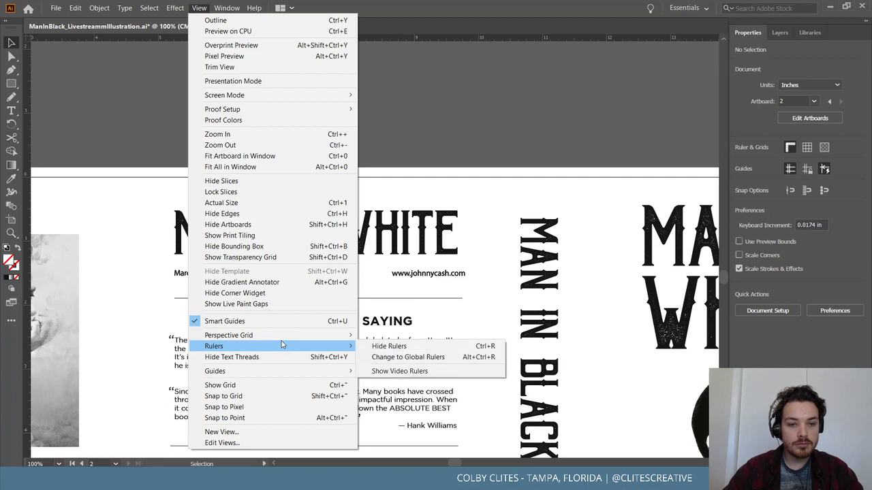
left_click(404, 349)
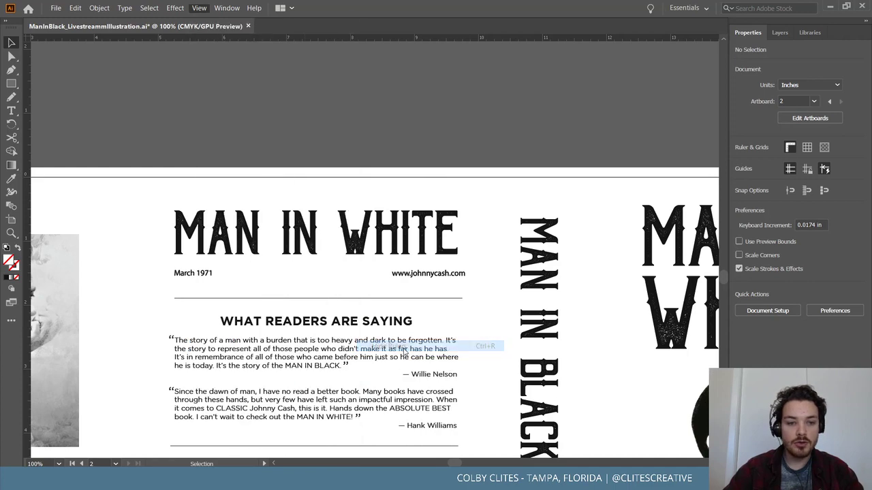
left_click(205, 8)
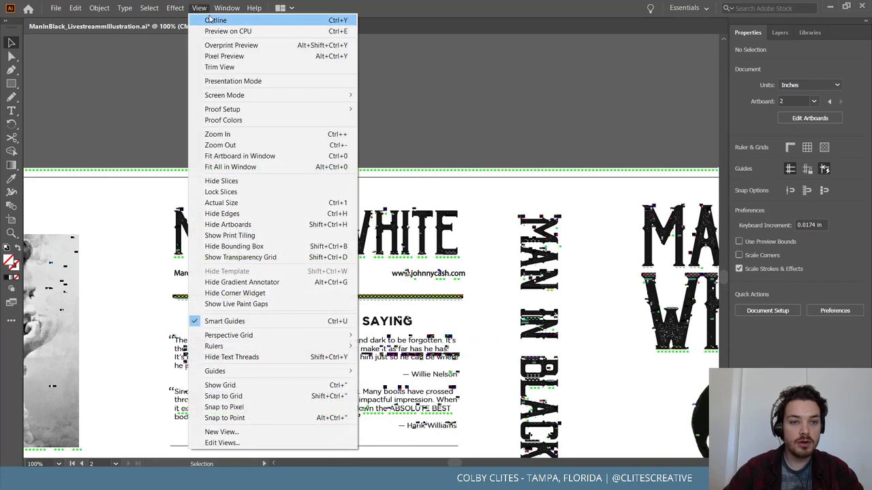
mouse_move(263, 373)
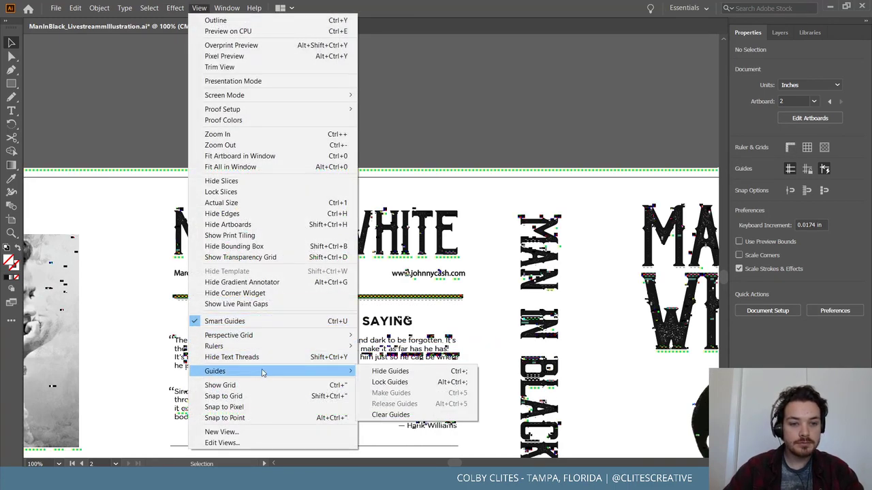
left_click(407, 349)
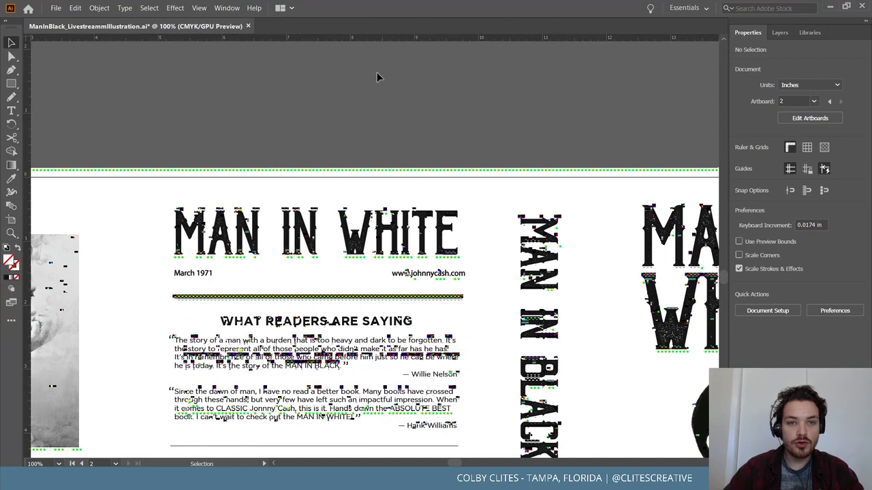
Pull a horizontal guide out of the ruler above the artboard and delete it
left_click_drag(381, 36, 400, 139)
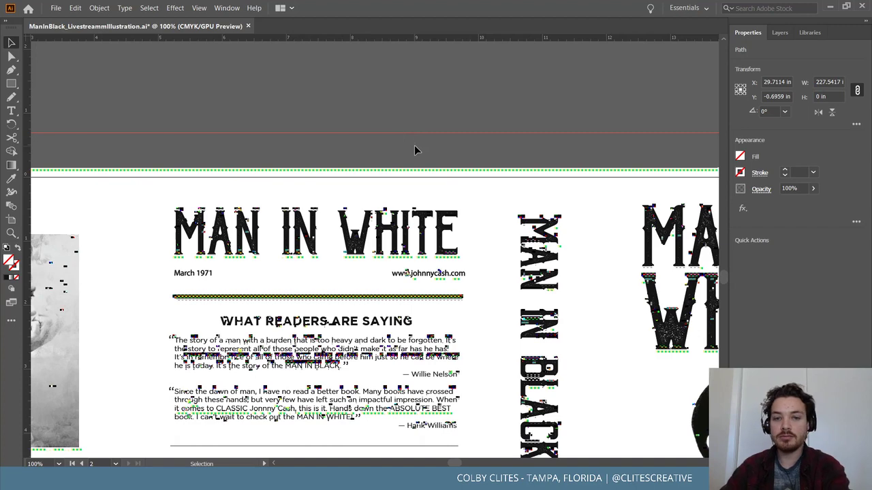
key("Delete")
key("ctrl+minus")
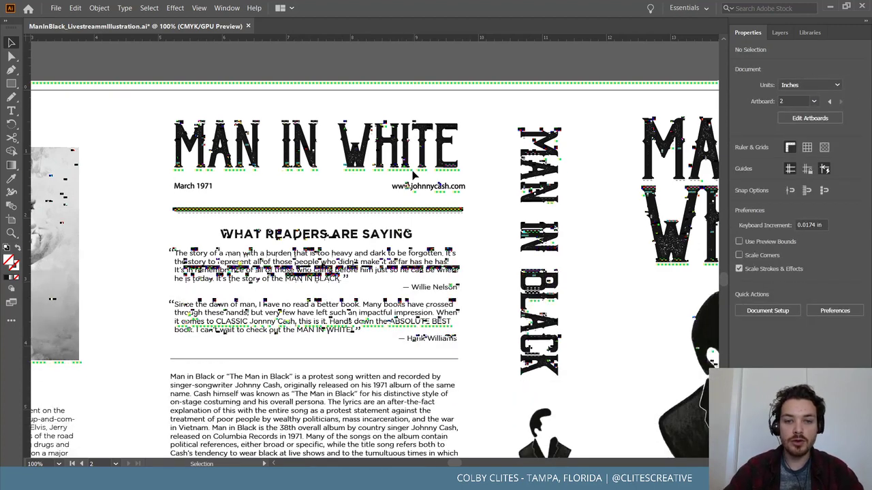
key("ctrl+plus")
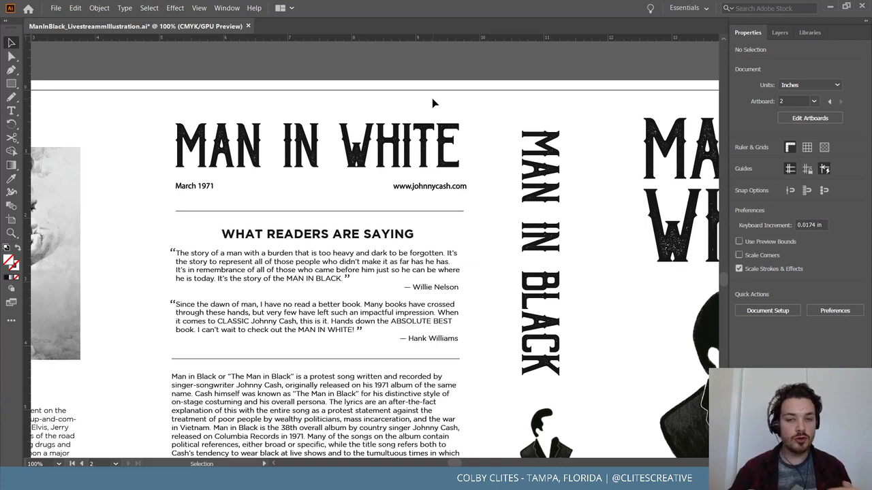
Switch to Photoshop, close the ManInBlack BookWrap PSD, and return to the Illustrator document
key("ctrl+a")
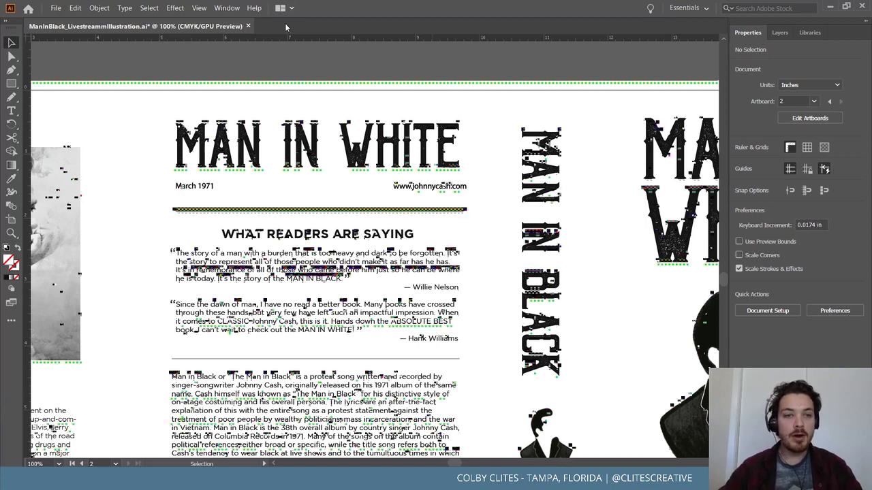
key("ctrl+minus")
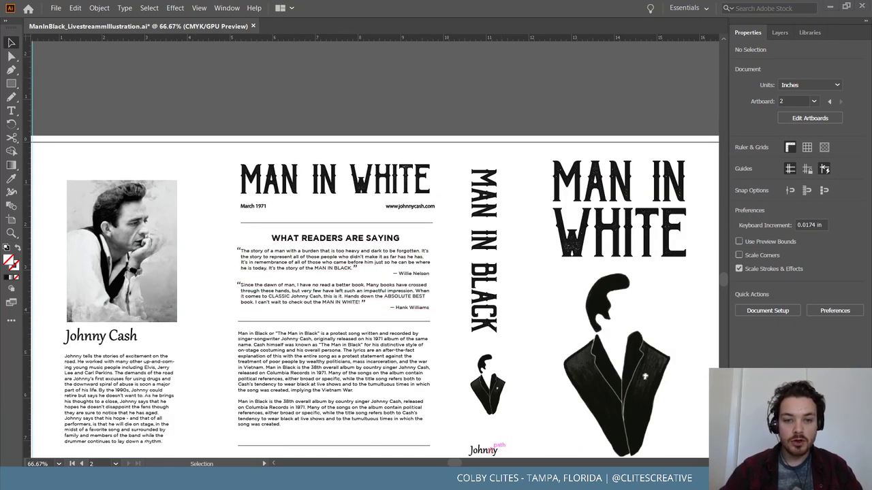
key("alt+Tab")
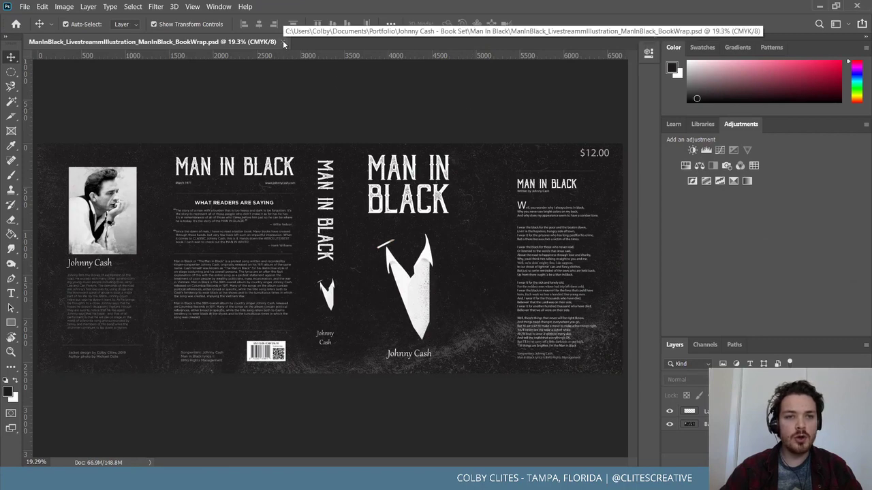
left_click(283, 42)
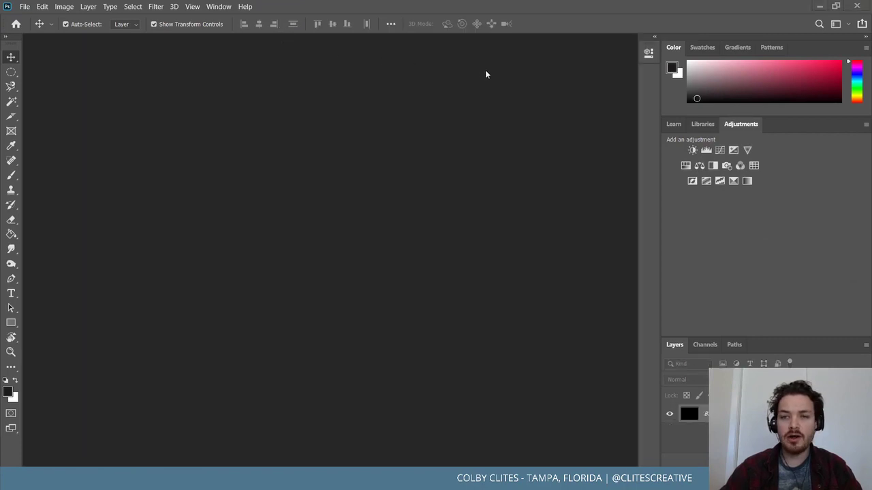
left_click(820, 8)
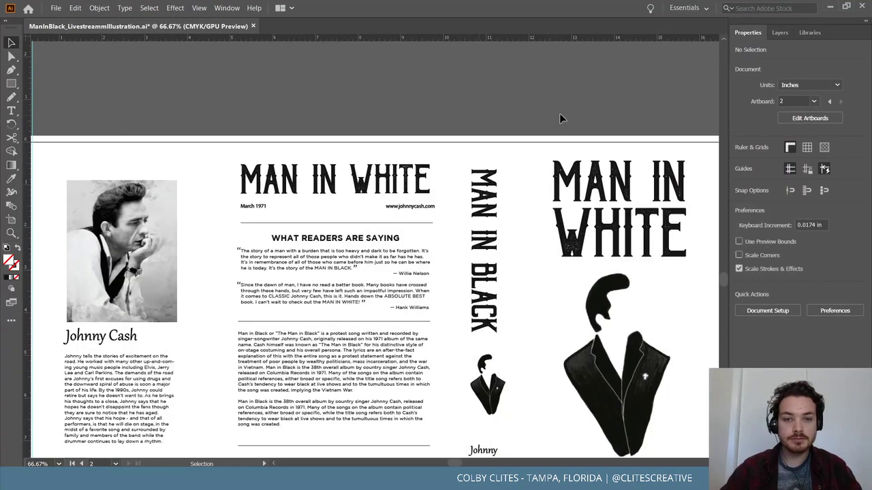
Save the Illustrator document with the updated back cover title
scroll(458, 102, "down", 2)
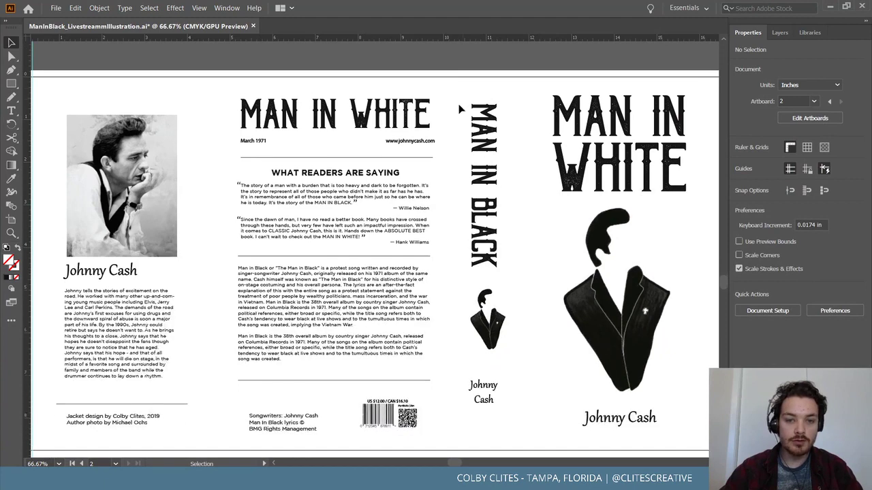
left_click(56, 7)
left_click(71, 89)
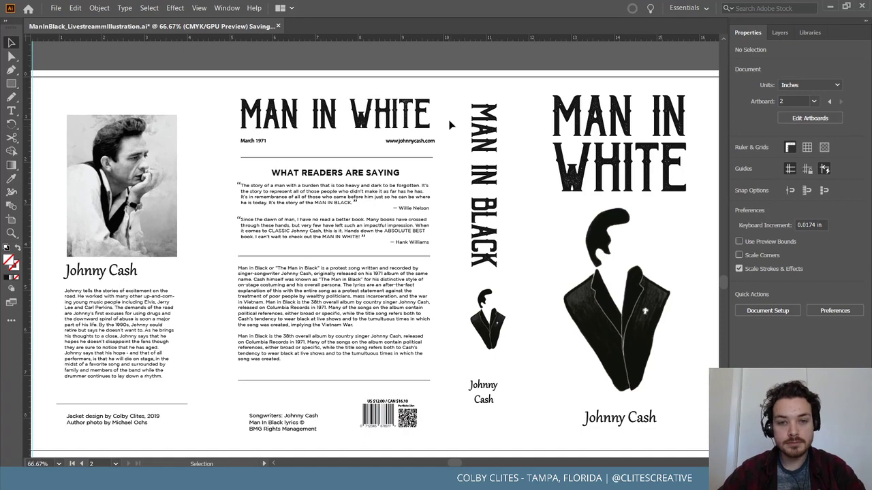
Move the MAN IN BLACK spine title to the empty area above the artboard and rotate it 90 degrees to read horizontally
scroll(456, 126, "right", 5)
scroll(240, 229, "left", 5)
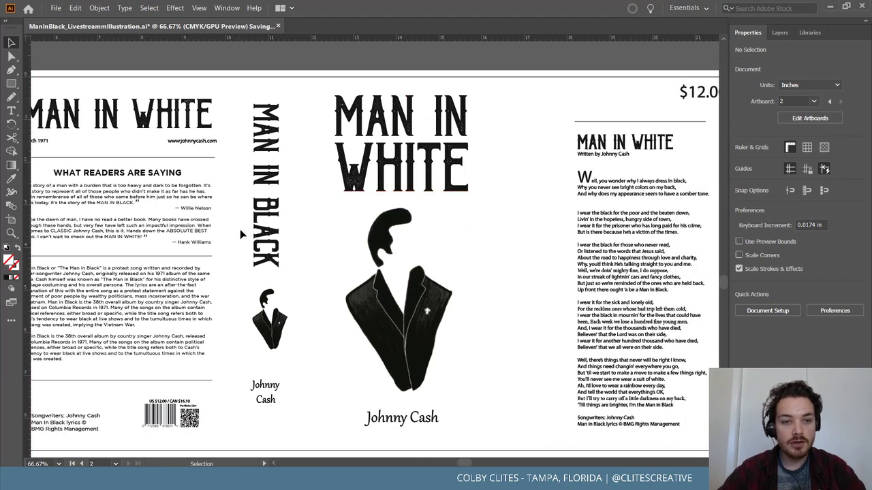
key("ctrl+equal")
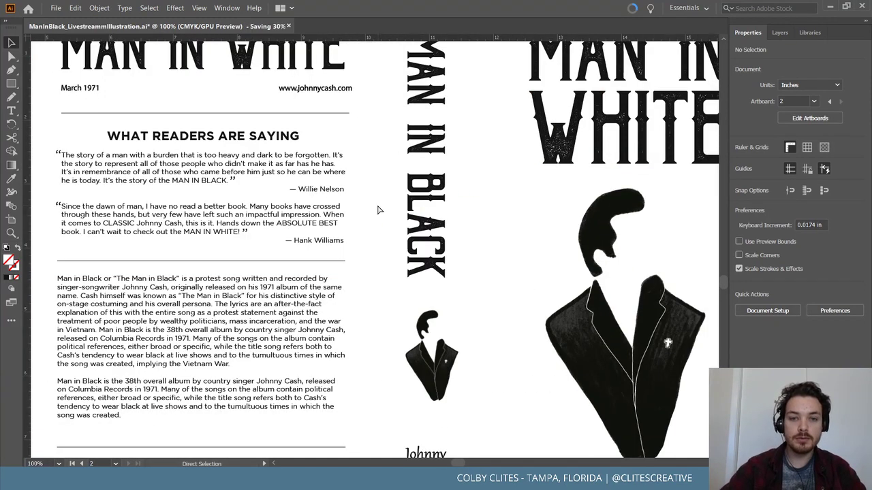
key("a")
left_click_drag(400, 84, 447, 348)
scroll(450, 322, "up", 10)
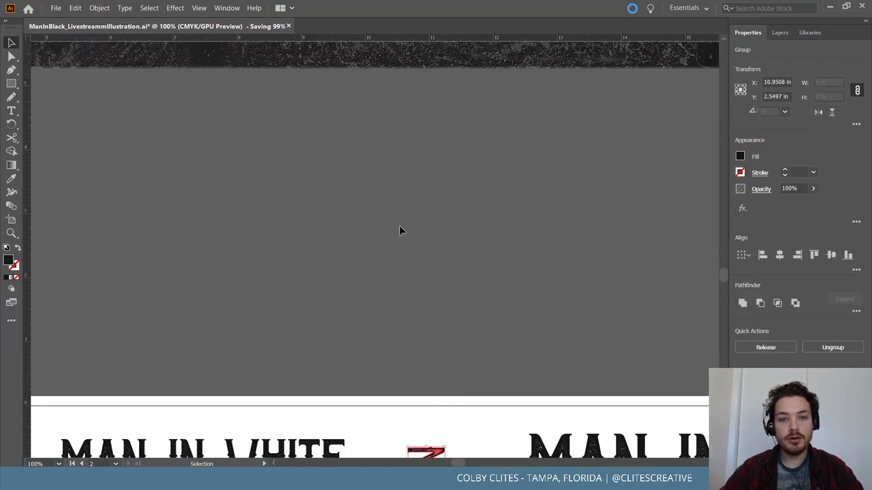
left_click(398, 227)
key("v")
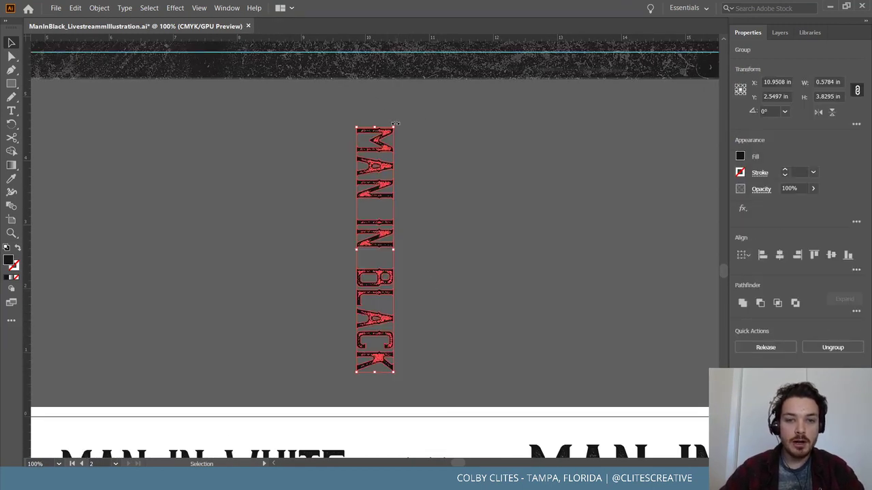
left_click_drag(399, 123, 188, 217)
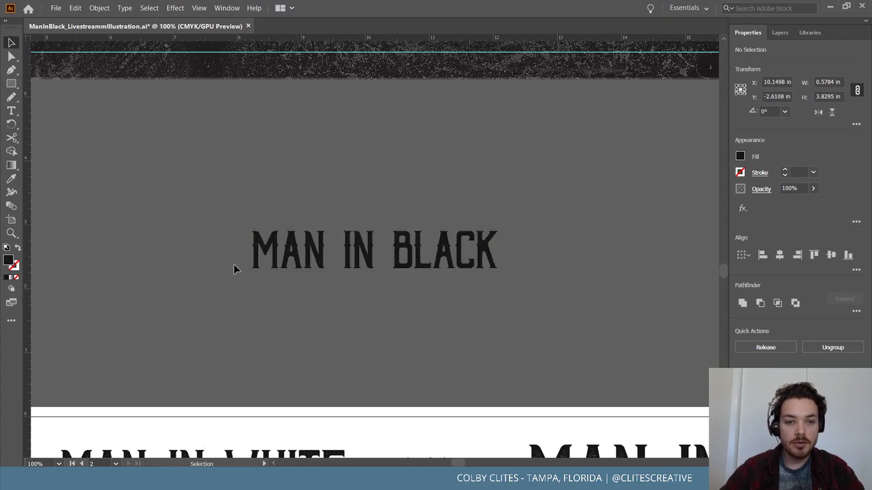
Copy the word WHITE from the back-cover title and place the copy over BLACK in the loose MAN IN BLACK title
scroll(234, 264, "down", 2)
left_click(266, 169)
left_click(422, 149)
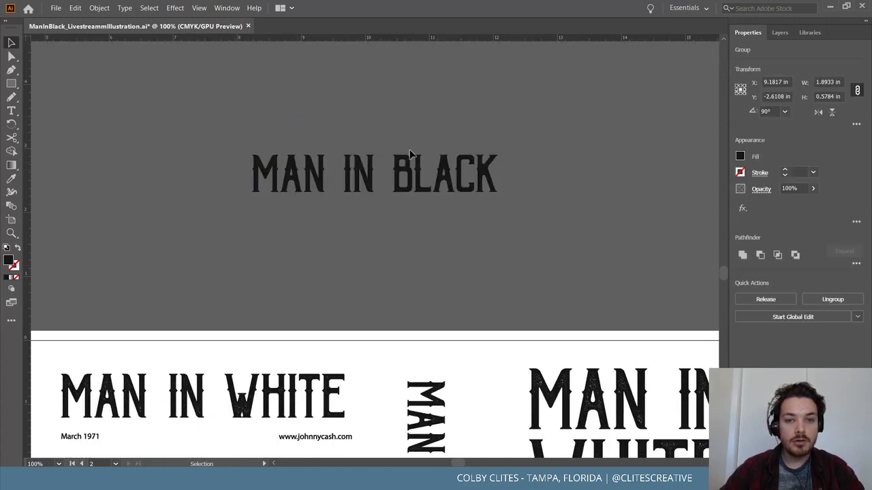
scroll(295, 326, "down", 1)
left_click(288, 373)
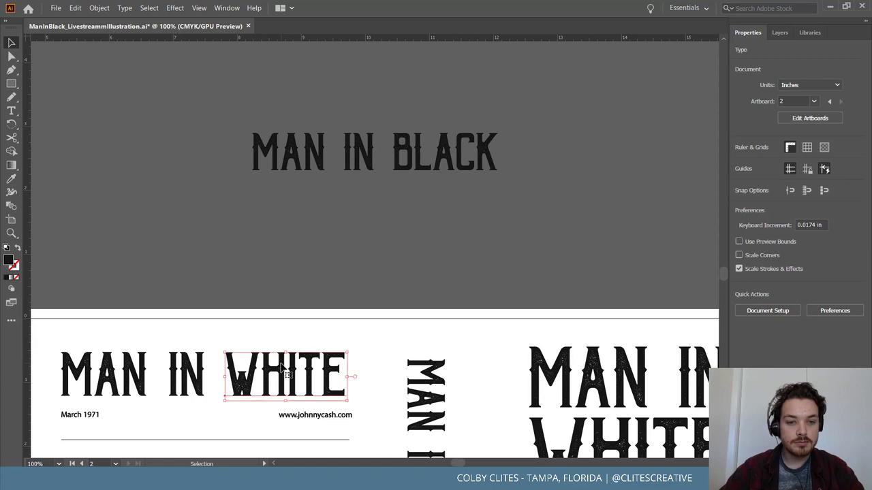
key("ctrl+c")
key("ctrl+v")
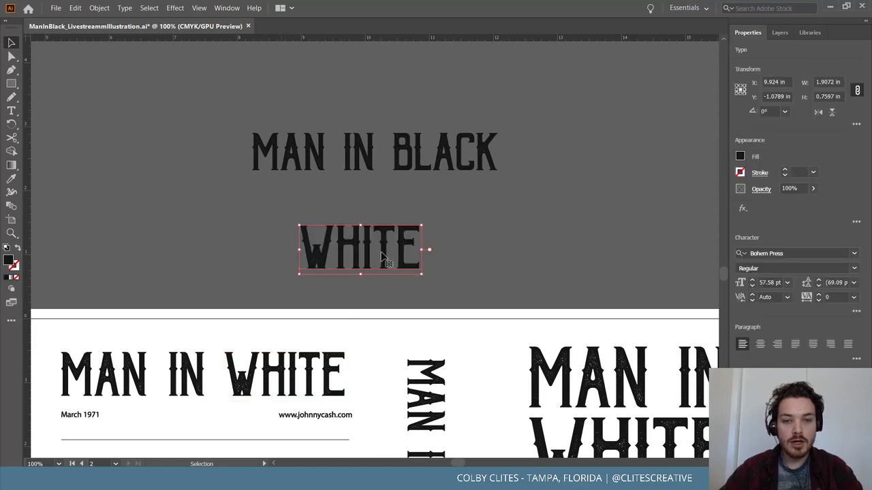
left_click_drag(382, 256, 468, 158)
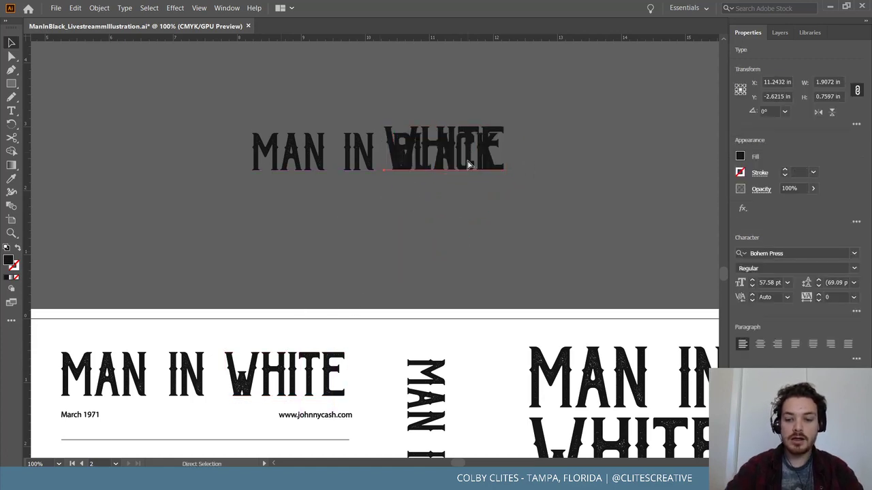
Align the WHITE text with the start of BLACK and scale it to the same letter height, about 48.95 pt
key("ctrl+equal")
key("ctrl+equal")
key("ctrl+equal")
key("ctrl+equal")
left_click_drag(163, 235, 192, 257)
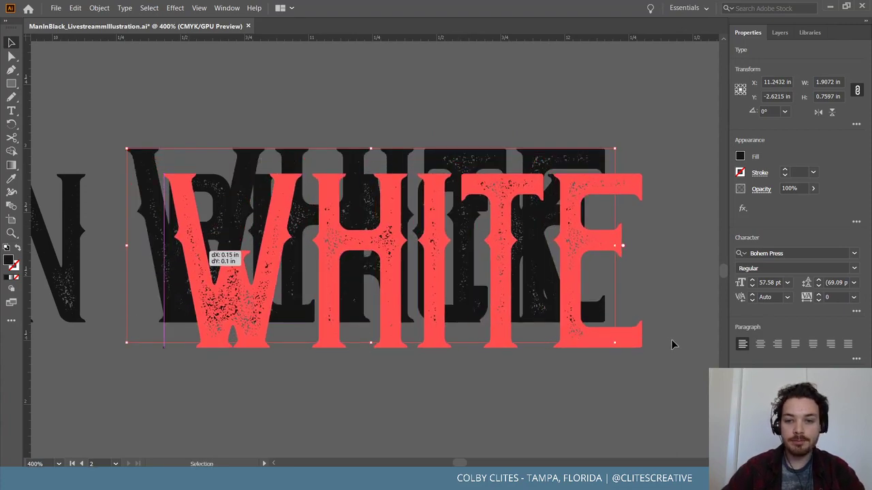
left_click_drag(654, 369, 585, 345)
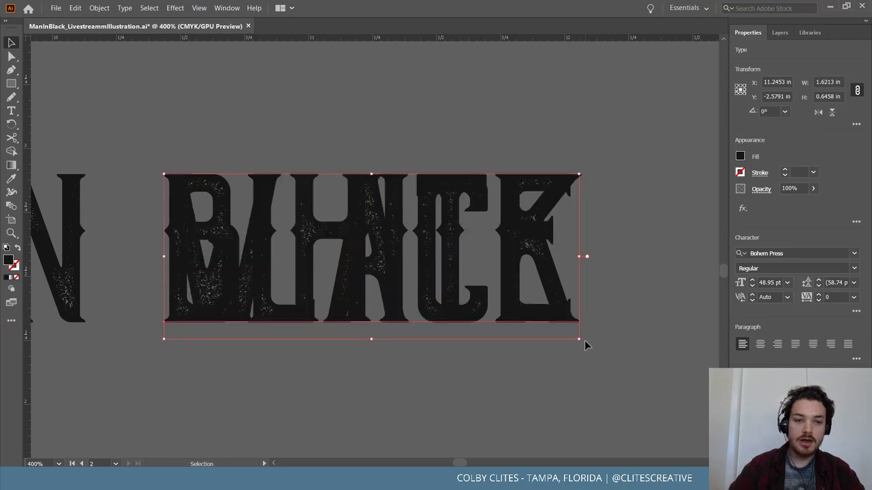
Nudge the WHITE text left in small increments to tighten the word gap after IN
key("Left")
key("Left")
key("Left")
key("Left")
key("Left")
key("Left")
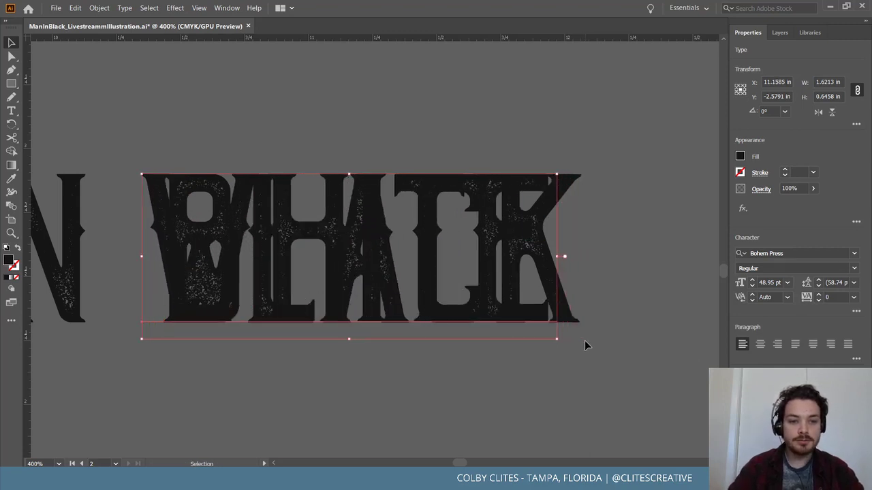
Send the WHITE text to the back and remove the overlapping word BLACK from the loose title
left_click(102, 9)
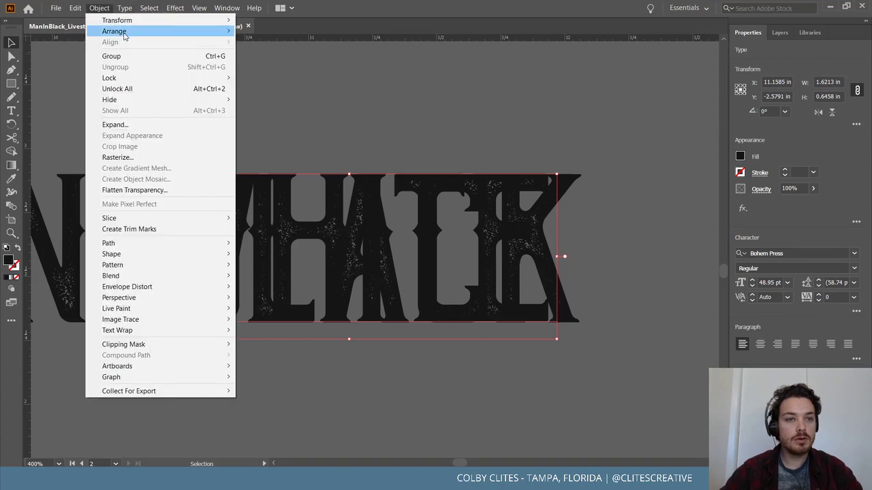
mouse_move(126, 31)
left_click(269, 63)
key("ctrl+shift+a")
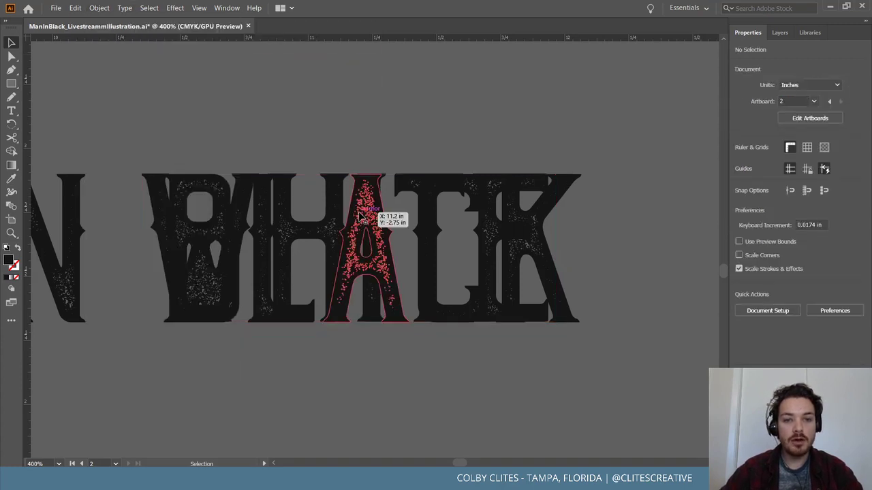
key("ctrl+3")
Group the MAN IN lettering with the WHITE text as one title
scroll(374, 205, "left", 3)
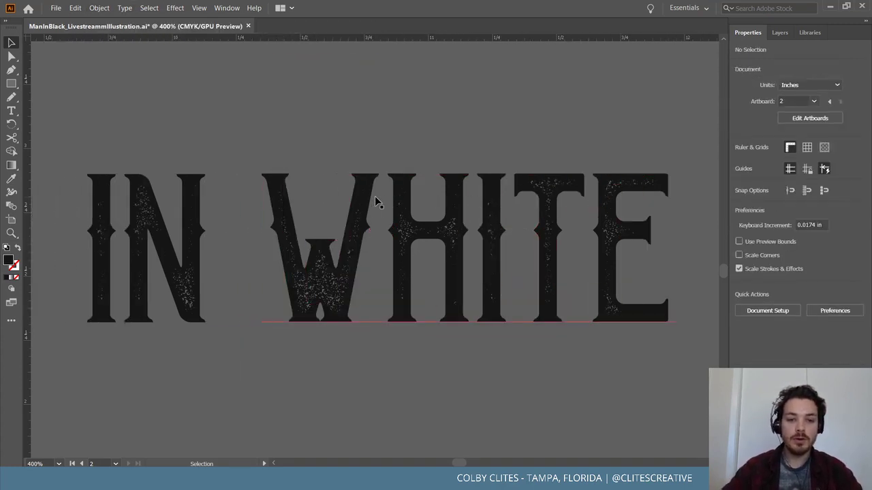
scroll(375, 201, "down", 2)
scroll(375, 200, "down", 3)
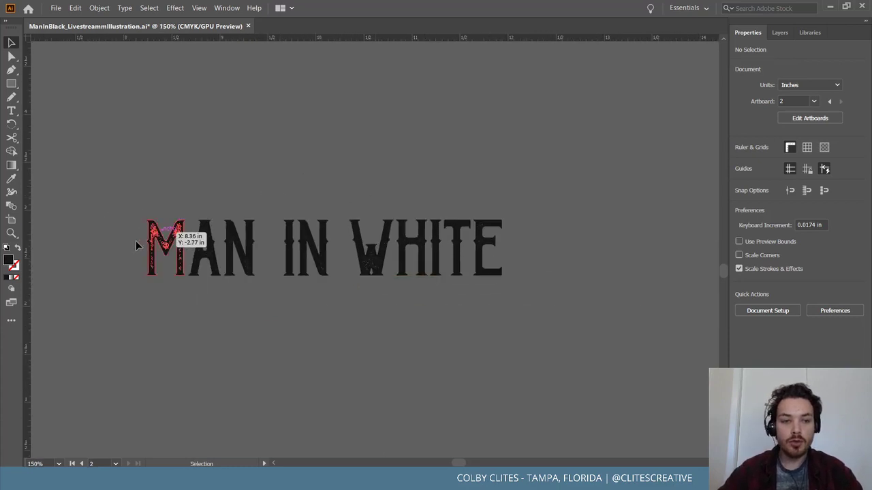
key("ctrl+z")
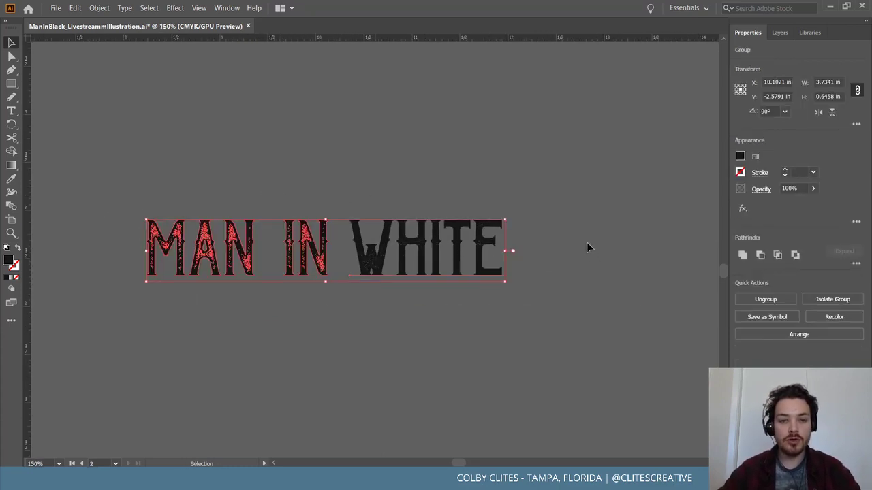
key("ctrl+shift+z")
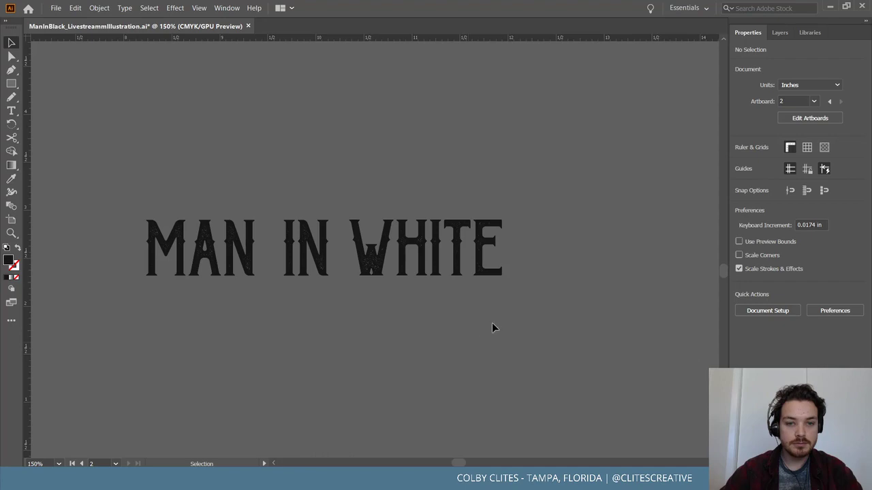
key("ctrl+shift+z")
Move the grouped MAN IN WHITE title closer to the cover and rotate it 90° clockwise to read downward
key("ctrl+minus")
key("ctrl+minus")
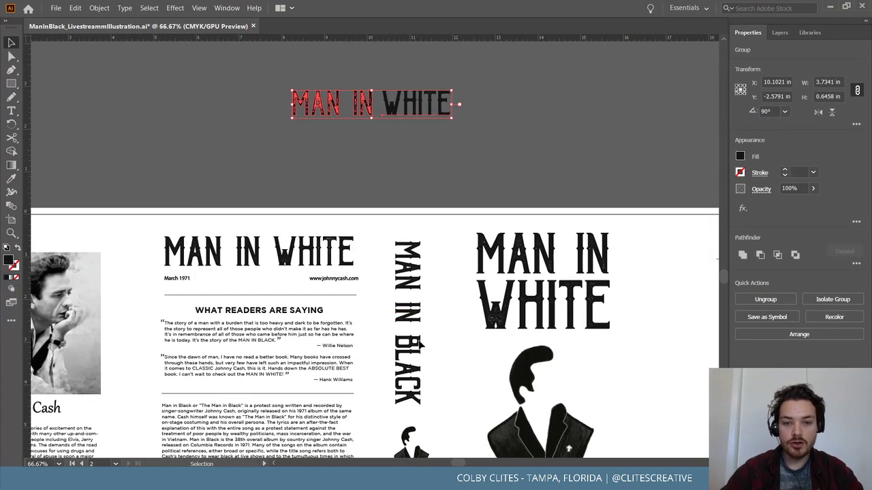
key("ctrl+plus")
key("v")
scroll(512, 294, "down", 5)
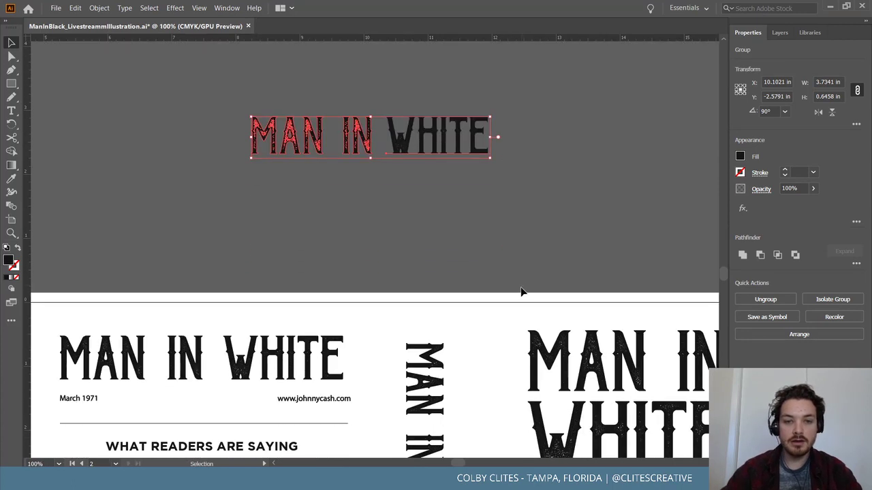
left_click_drag(453, 81, 477, 129)
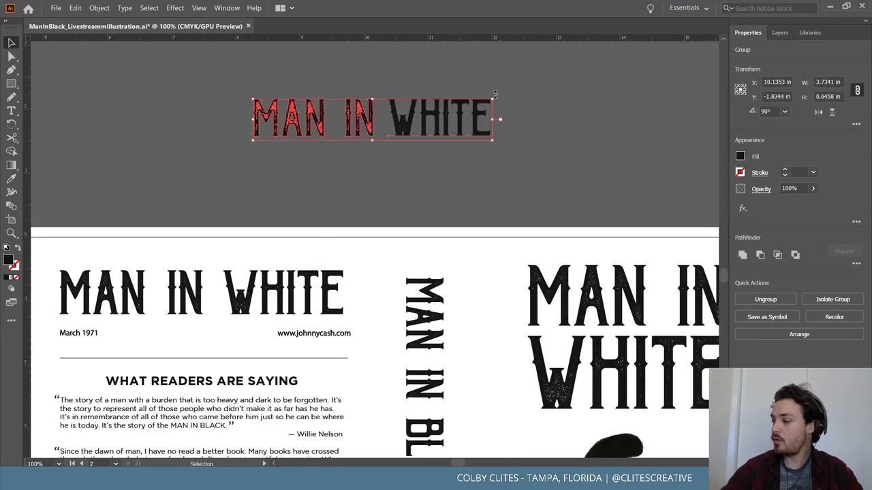
left_click_drag(494, 94, 403, 224)
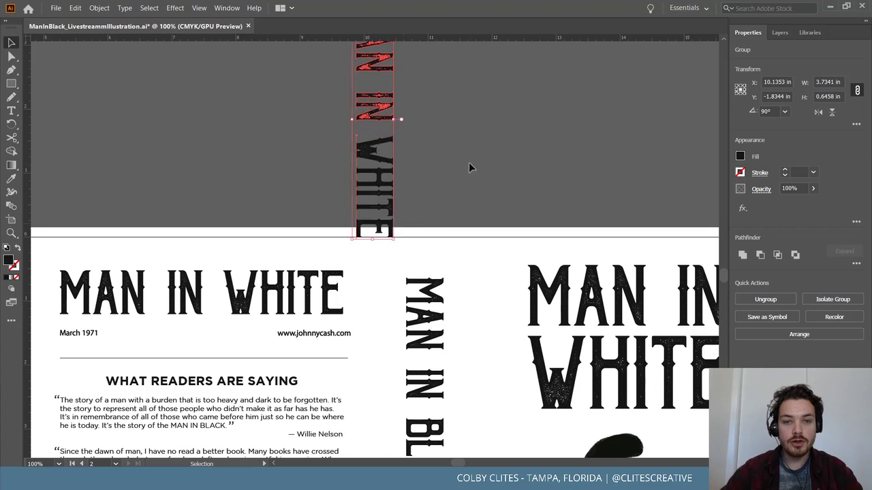
Move the rotated MAN IN WHITE title onto the spine, lining its letters up exactly over the old MAN IN BLACK title
left_click(468, 164)
left_click_drag(365, 144, 472, 393)
key("ctrl+plus")
key("ctrl+plus")
key("ctrl+plus")
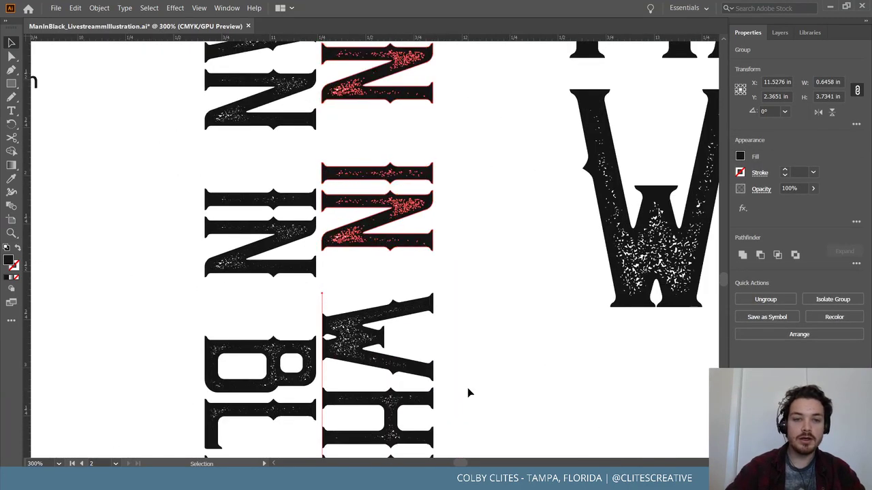
scroll(454, 386, "up", 6)
scroll(431, 354, "left", 2)
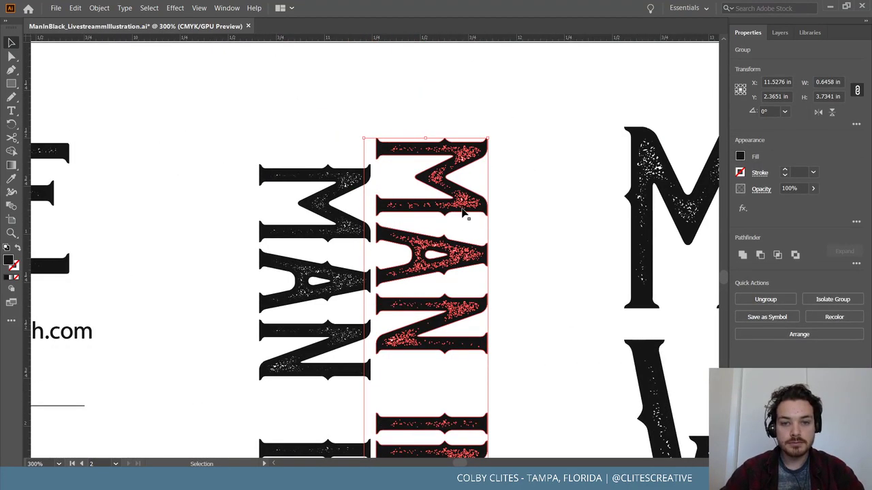
left_click_drag(466, 206, 349, 231)
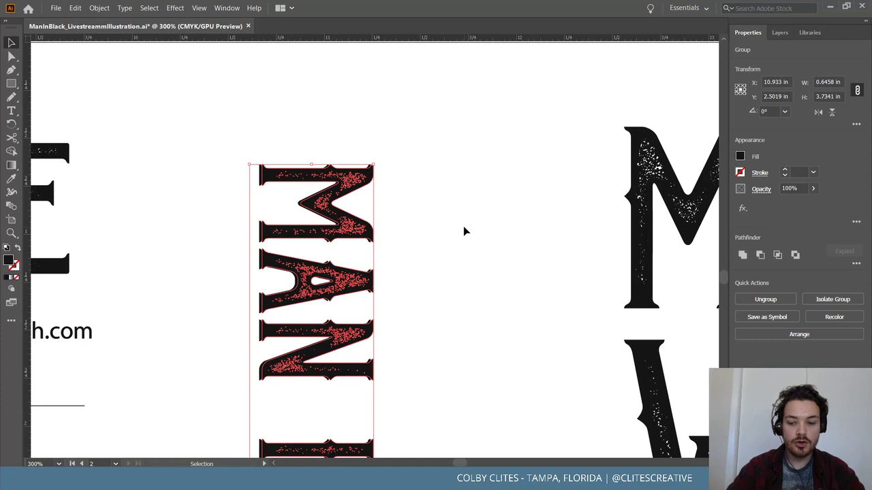
Send the new MAN IN WHITE spine title to the back, behind the old title
left_click(99, 8)
mouse_move(132, 31)
left_click(255, 64)
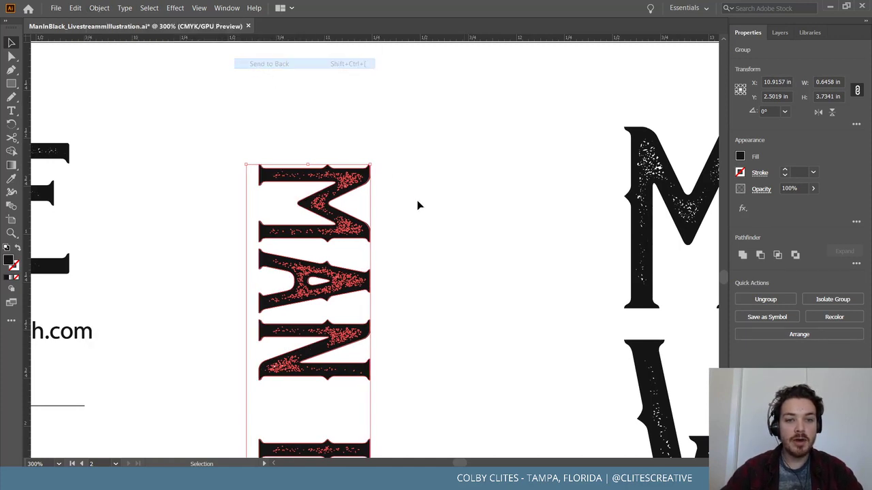
left_click(416, 203)
scroll(344, 231, "down", 4)
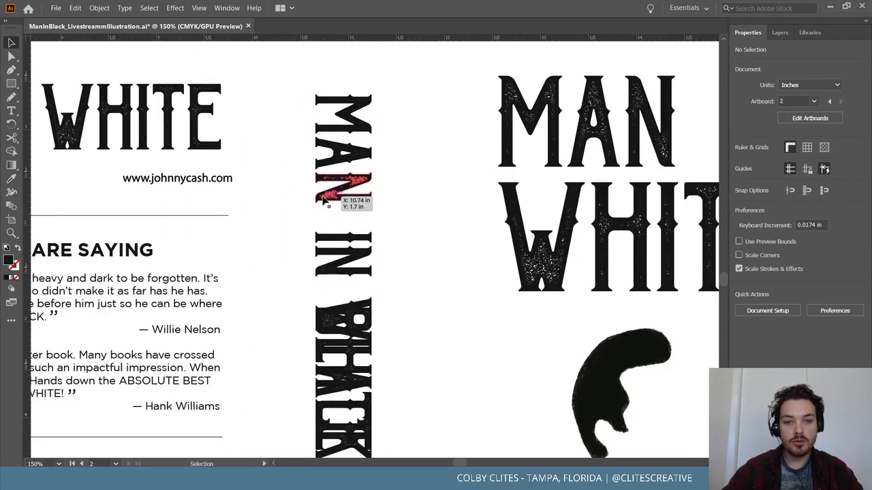
Remove the old MAN IN BLACK title from the spine, keeping the MAN IN WHITE title beneath it
left_click(327, 200)
left_click(417, 256)
scroll(412, 259, "down", 2)
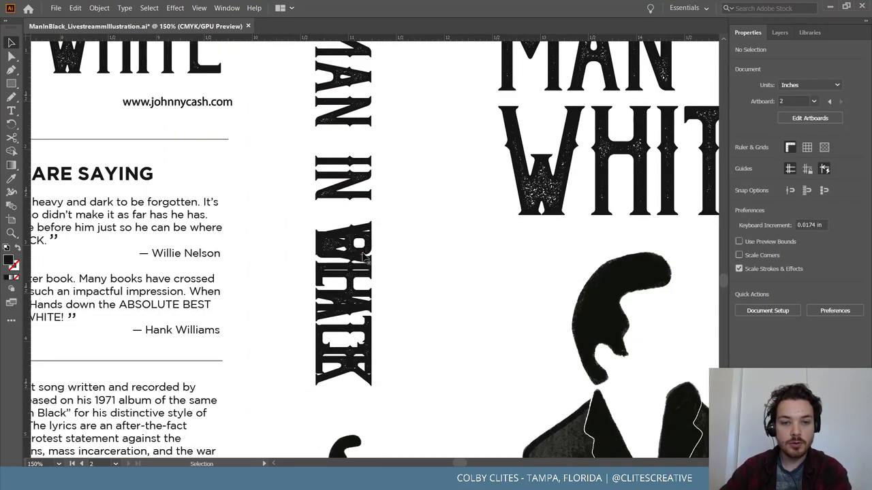
left_click_drag(411, 267, 393, 258)
key("ctrl+z")
left_click(433, 261)
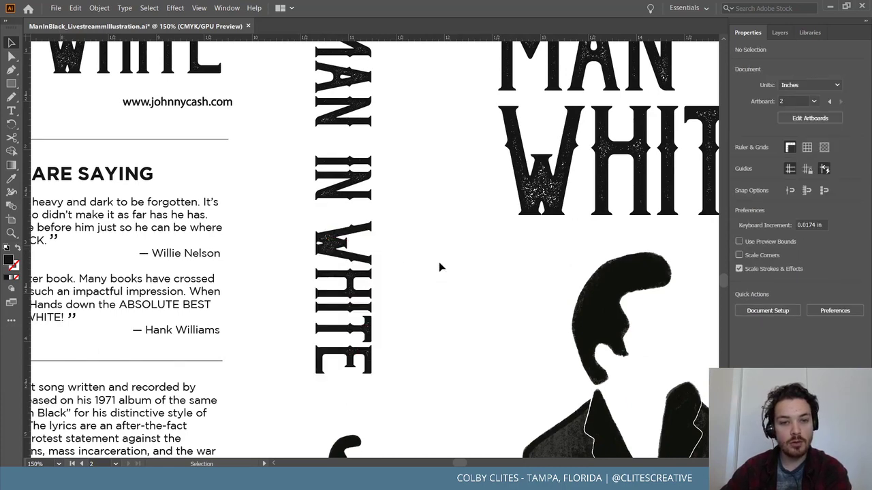
scroll(438, 264, "down", 2)
Fit the whole book jacket in view and save the document
key("ctrl+0")
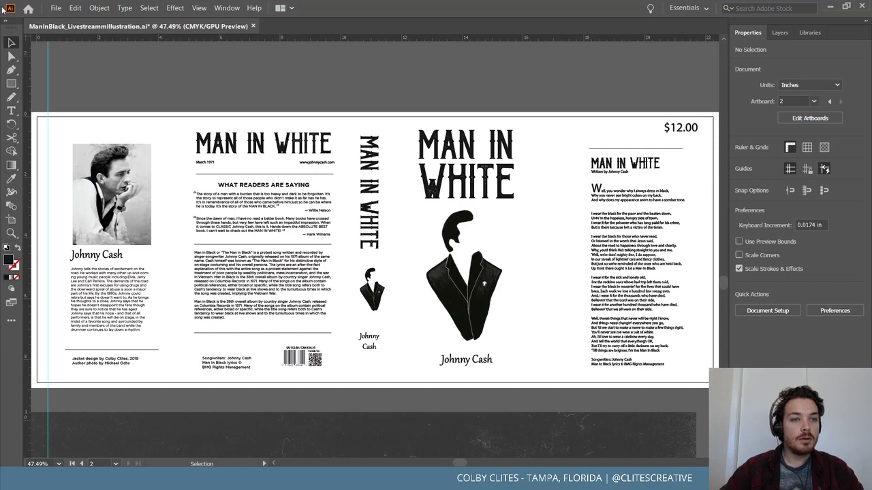
left_click(56, 8)
left_click(107, 88)
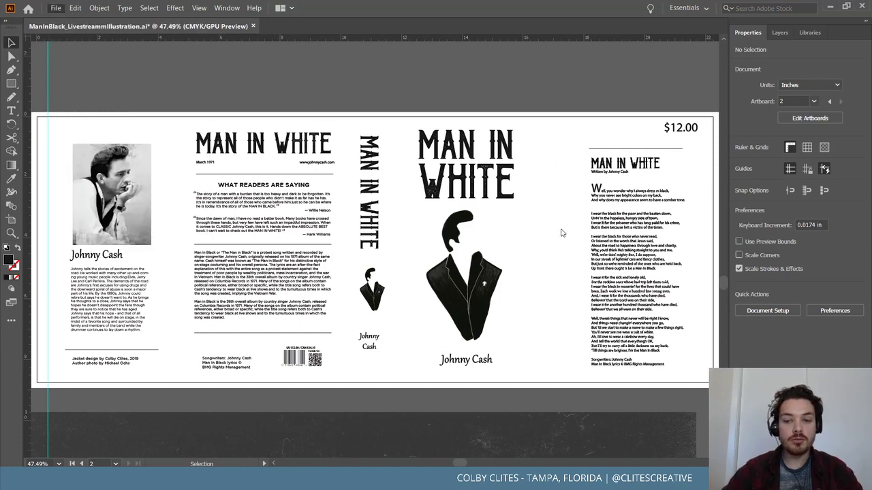
scroll(315, 120, "up", 3)
scroll(330, 156, "down", 2)
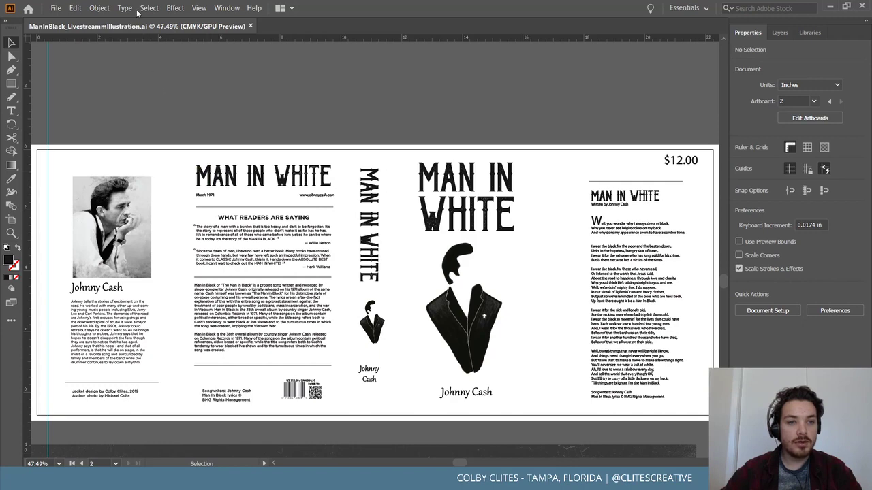
Unlock all locked objects and select the white background rectangle of the book jacket
left_click(109, 9)
left_click(141, 89)
scroll(250, 108, "down", 3)
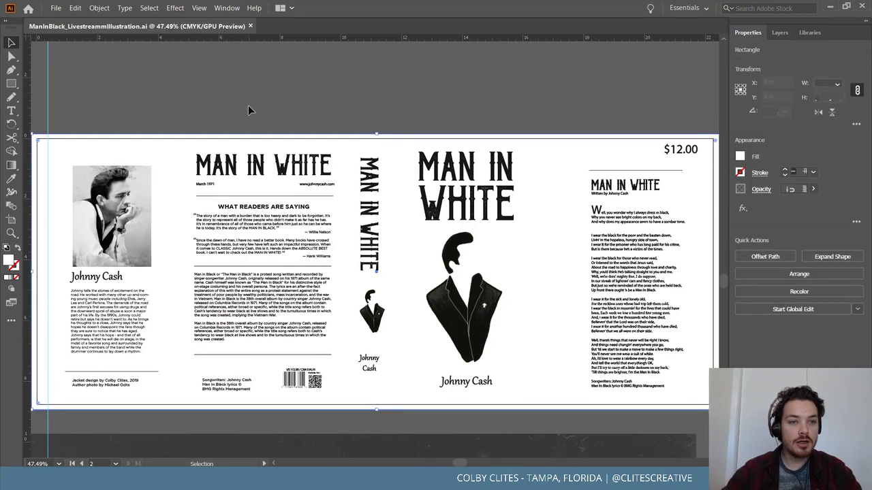
scroll(281, 88, "up", 2)
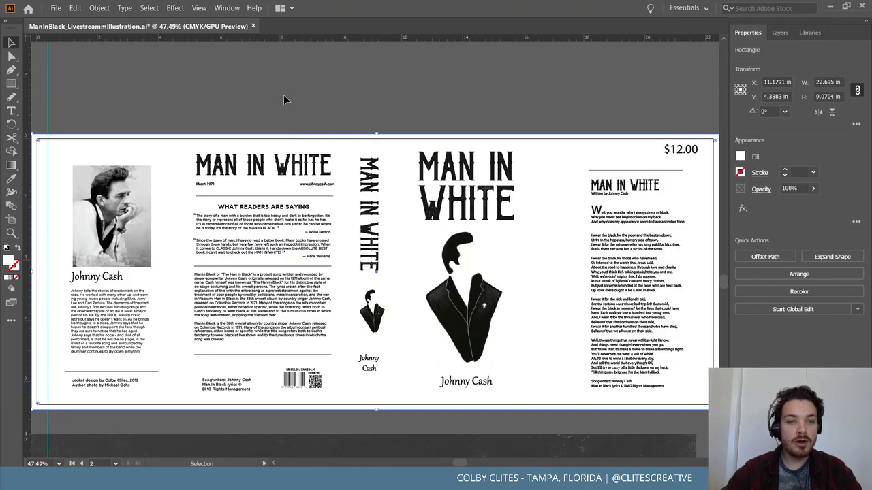
left_click(127, 127)
left_click(76, 144)
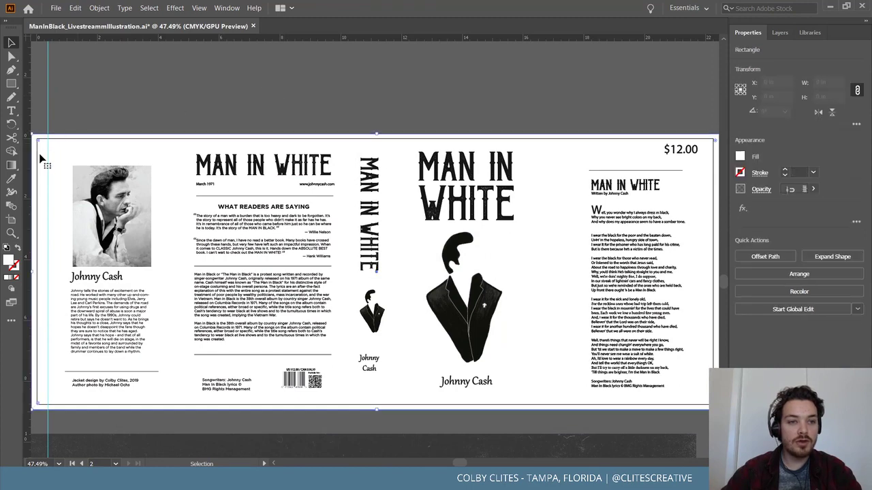
Show the Transparency settings above the artwork and reselect the white background rectangle of the book jacket
left_click(226, 7)
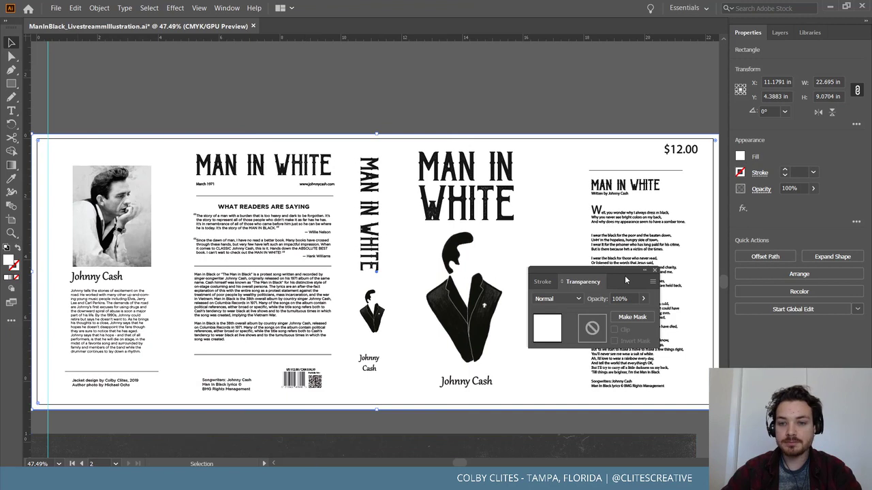
left_click_drag(613, 276, 546, 57)
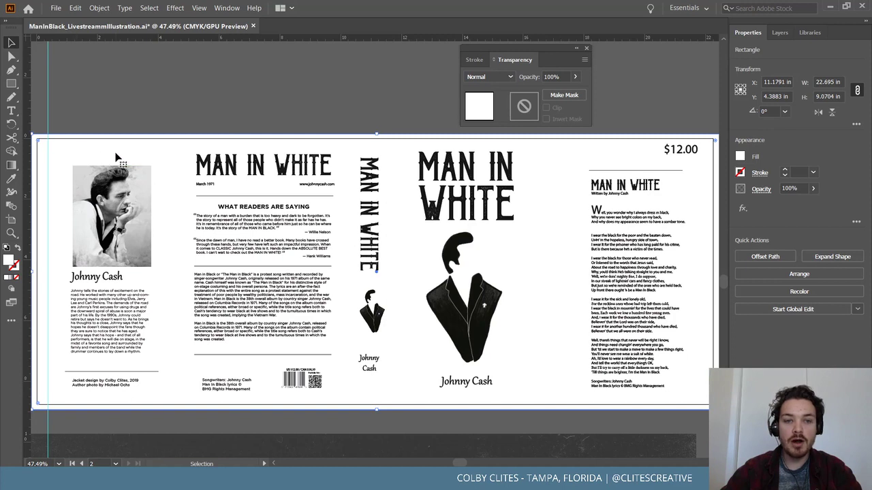
left_click(139, 190)
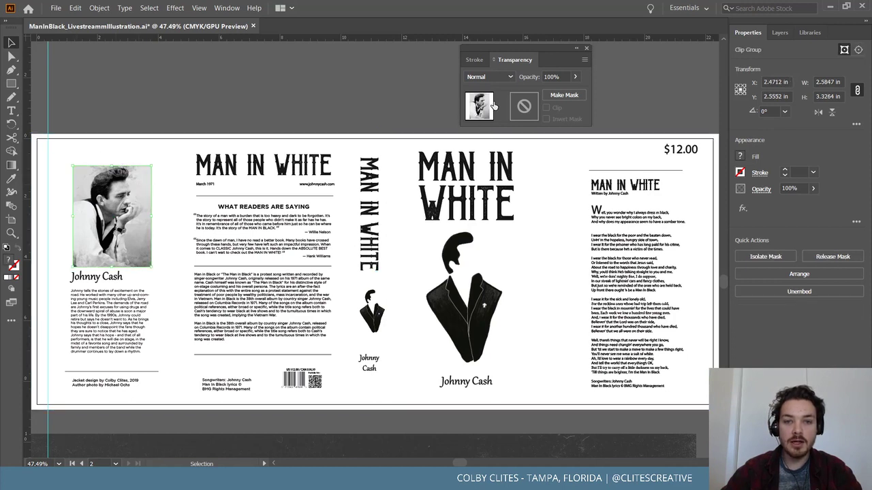
left_click(78, 153)
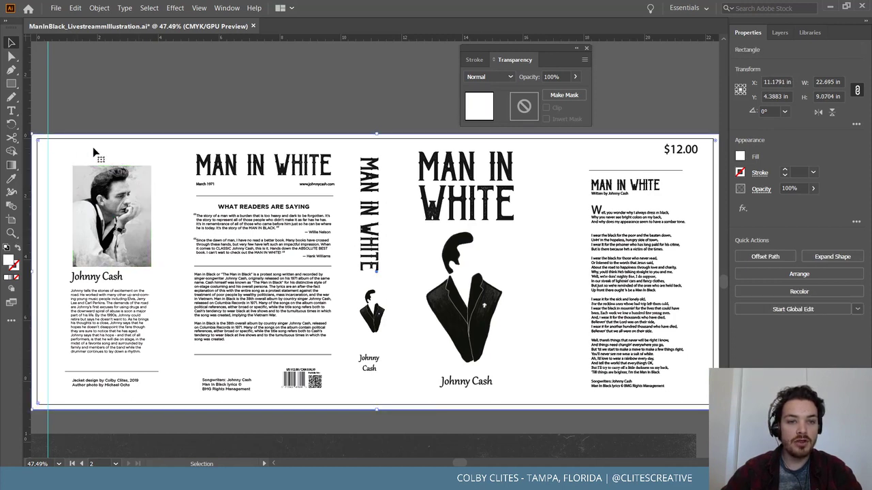
Copy the dark texture image below the white book jacket, and reselect the jacket's white background rectangle
scroll(257, 165, "down", 10)
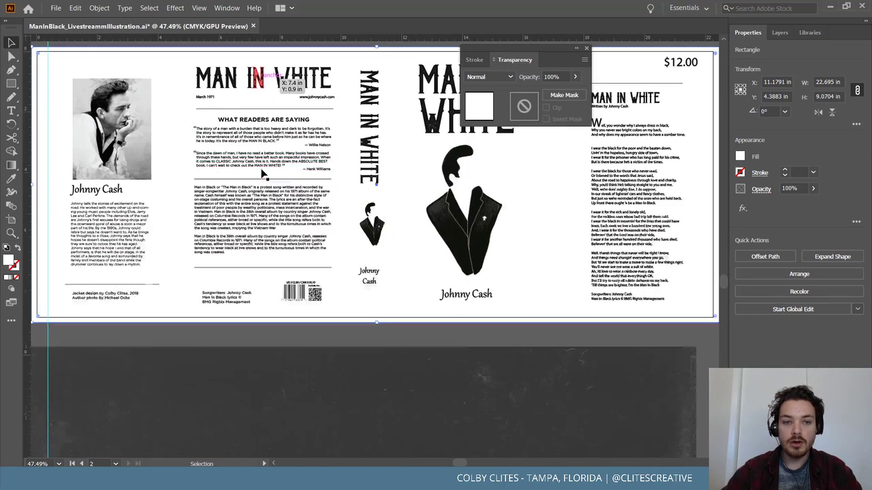
scroll(204, 266, "down", 1)
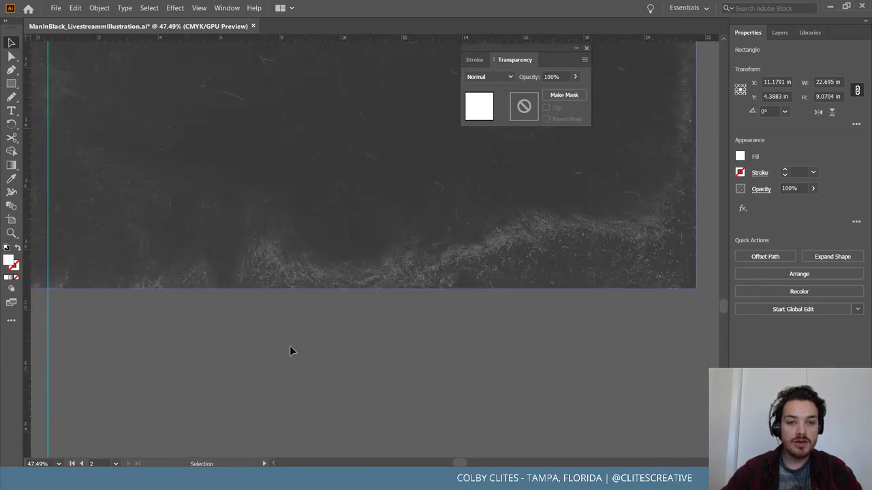
scroll(289, 345, "up", 4)
left_click(332, 291)
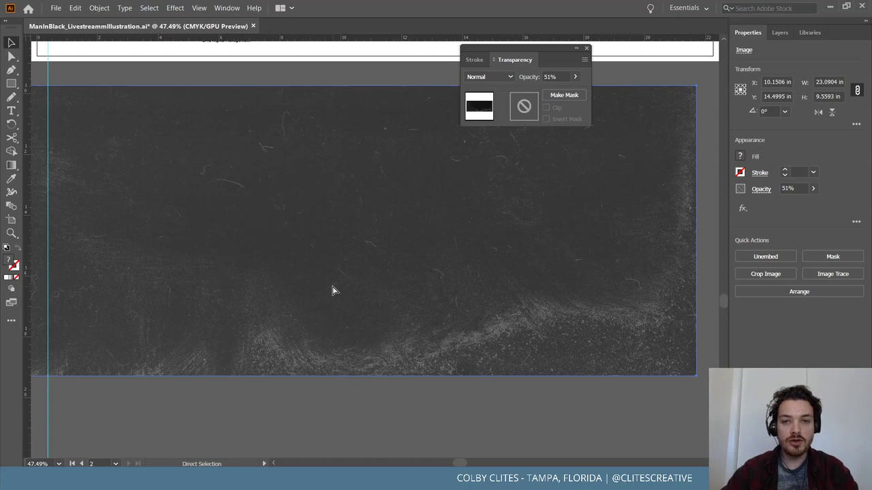
scroll(332, 291, "up", 8)
key("v")
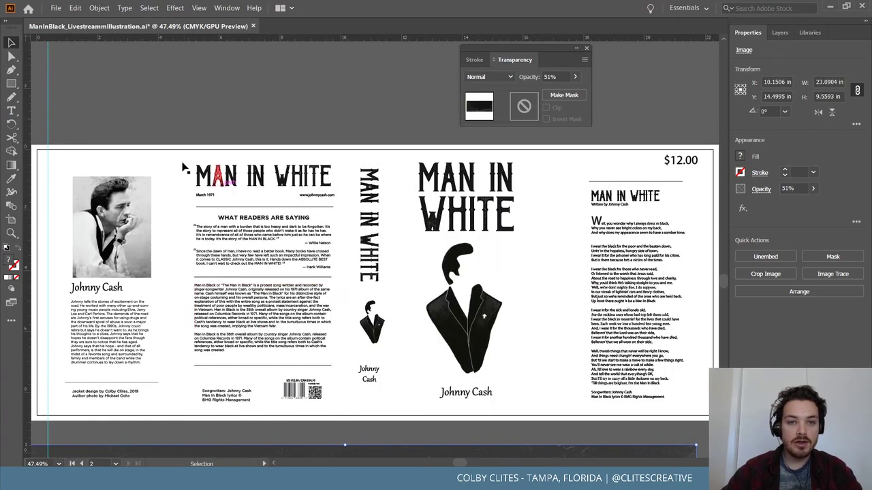
left_click(182, 166)
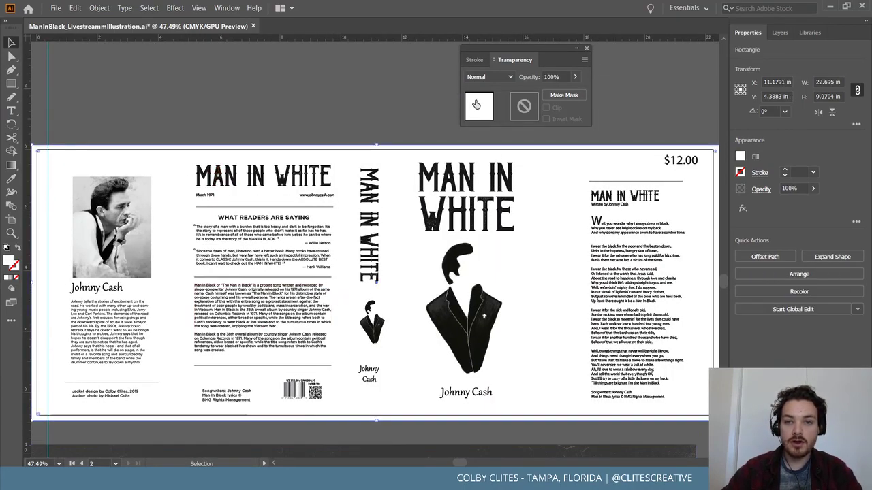
Try to give the white background an opacity mask containing the pasted dark texture image, positioned over the whole jacket
left_click(527, 107)
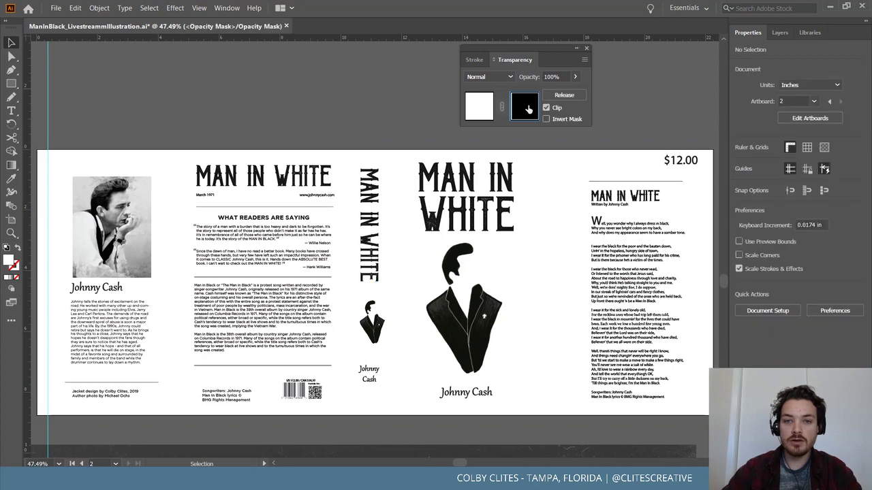
key("ctrl+v")
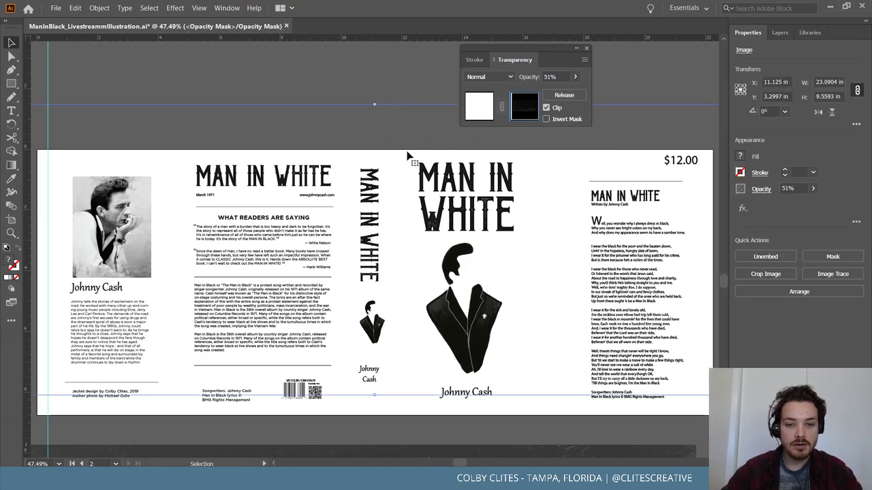
left_click_drag(408, 156, 395, 234)
left_click_drag(438, 397, 429, 364)
left_click(532, 170)
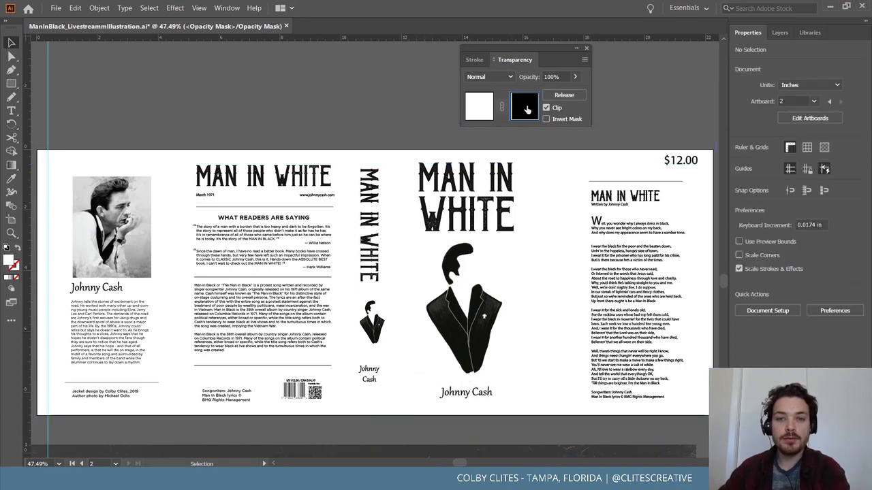
key("a")
left_click(231, 115)
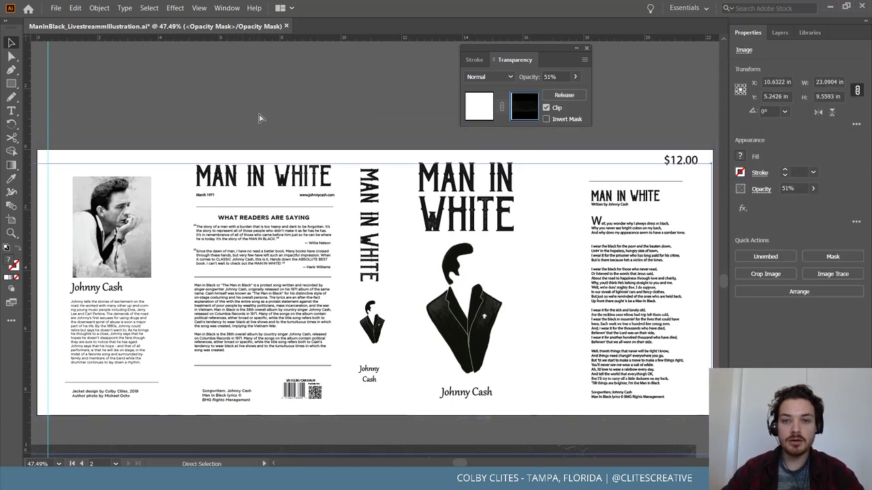
left_click_drag(259, 117, 265, 113)
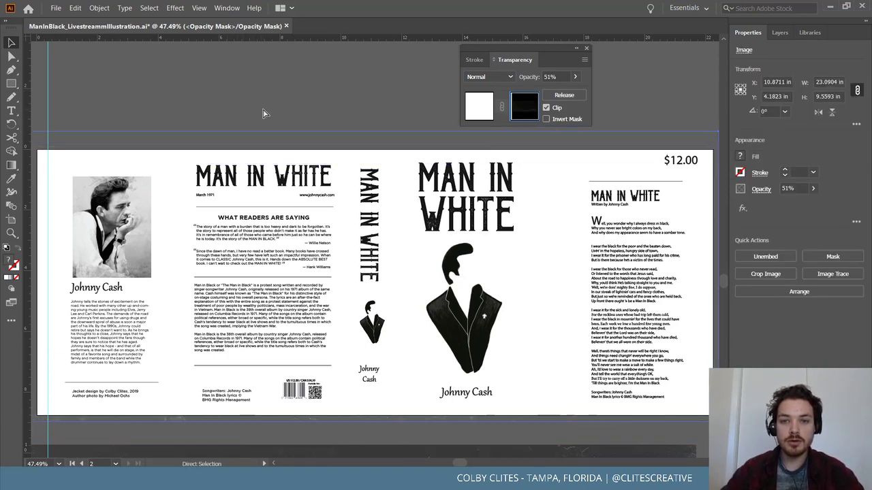
Undo the opacity mask on the white background and close the Transparency settings
key("ctrl+shift+a")
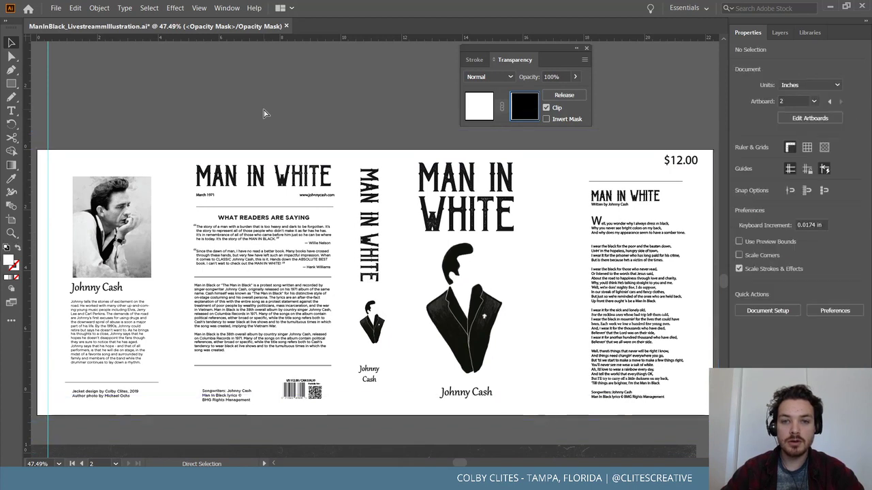
left_click(285, 105)
key("ctrl+shift+a")
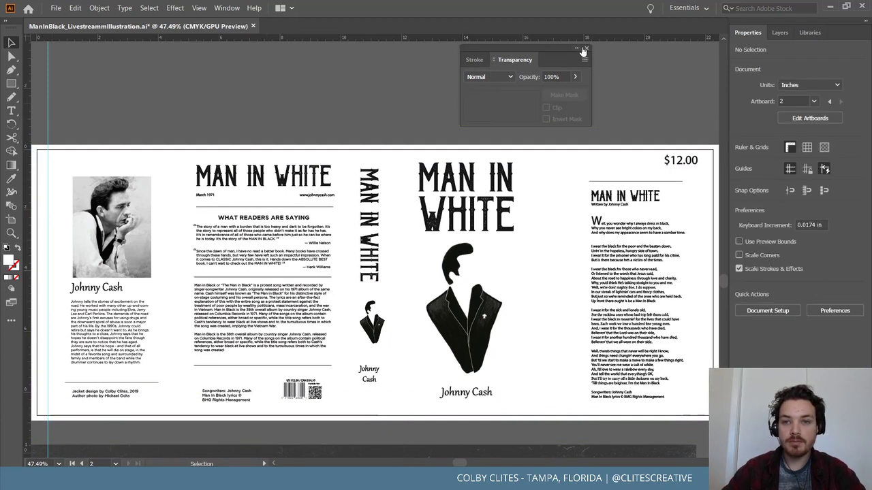
left_click(585, 50)
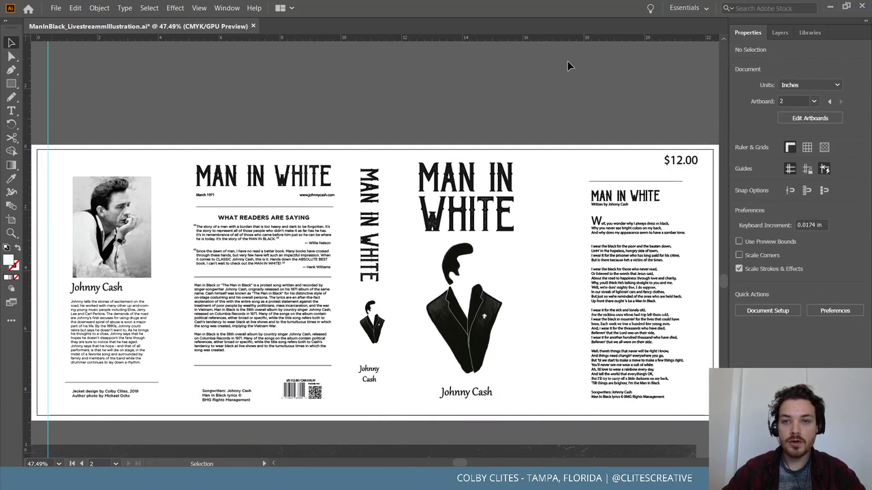
Save the document with the MAN IN WHITE book jacket
left_click(55, 8)
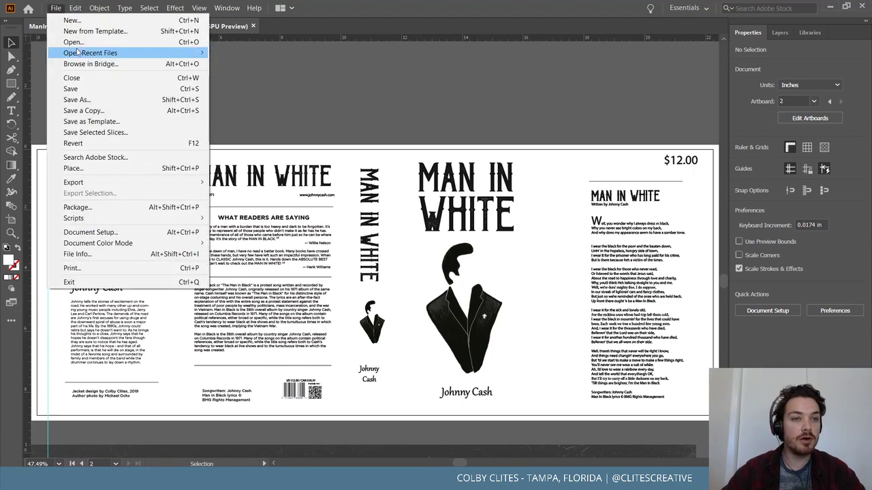
left_click(71, 89)
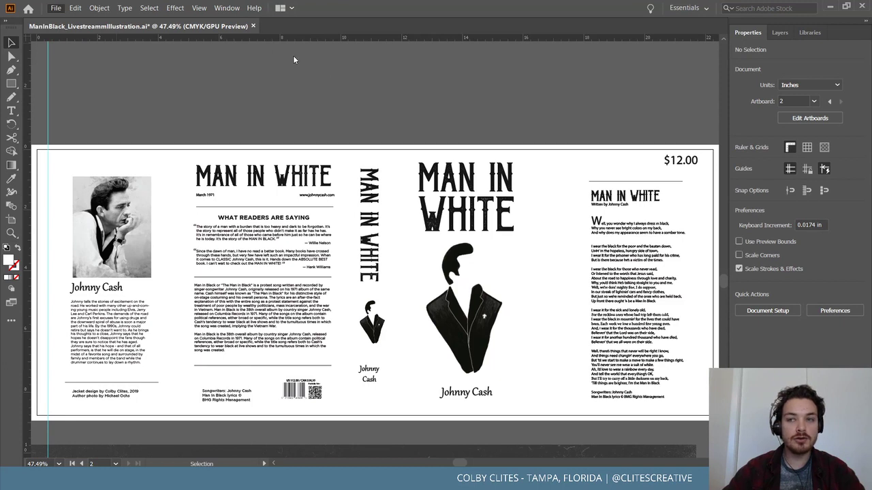
scroll(311, 89, "down", 2)
scroll(255, 103, "up", 1)
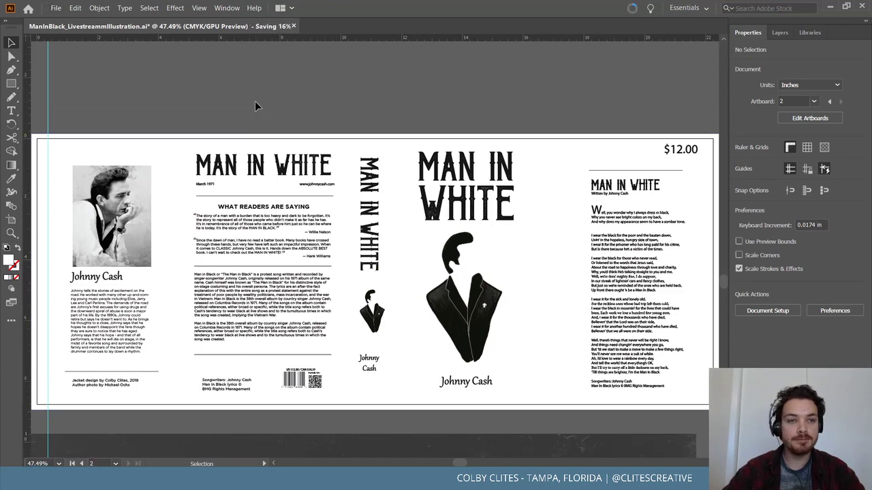
Export only artboard 2, the white book jacket, as the Photoshop PSD file ManInBlack_LivestreammIllustration in the Man In Black folder
left_click(56, 8)
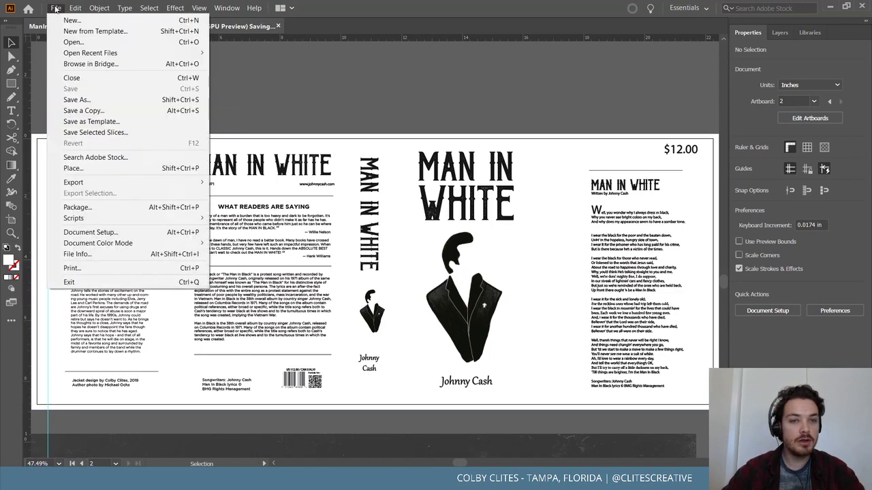
key("Escape")
left_click(12, 221)
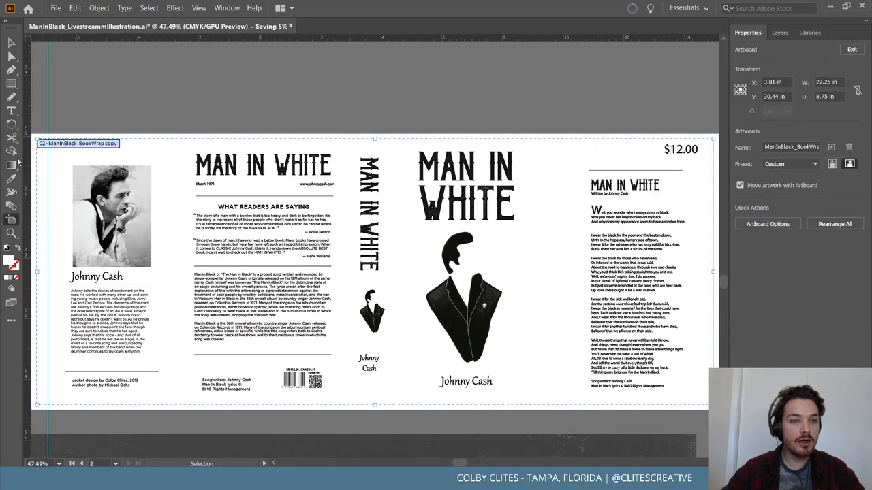
left_click(11, 43)
left_click(56, 8)
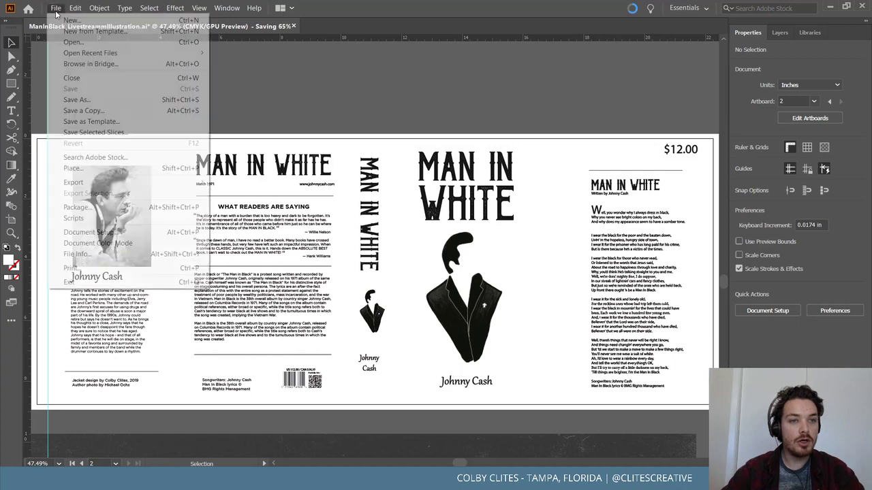
mouse_move(91, 182)
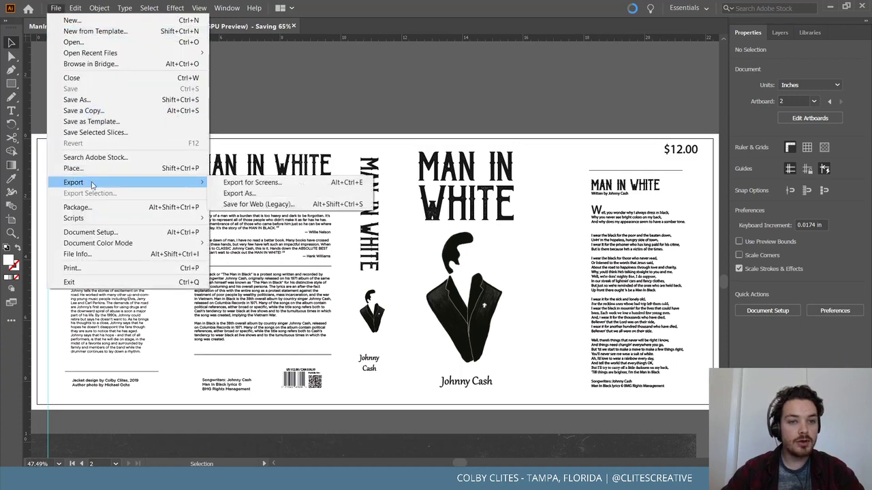
left_click(259, 192)
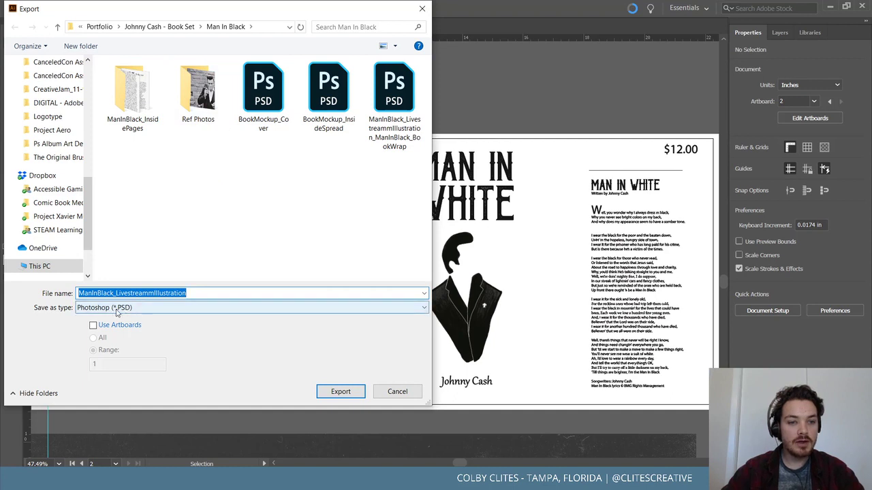
left_click(93, 325)
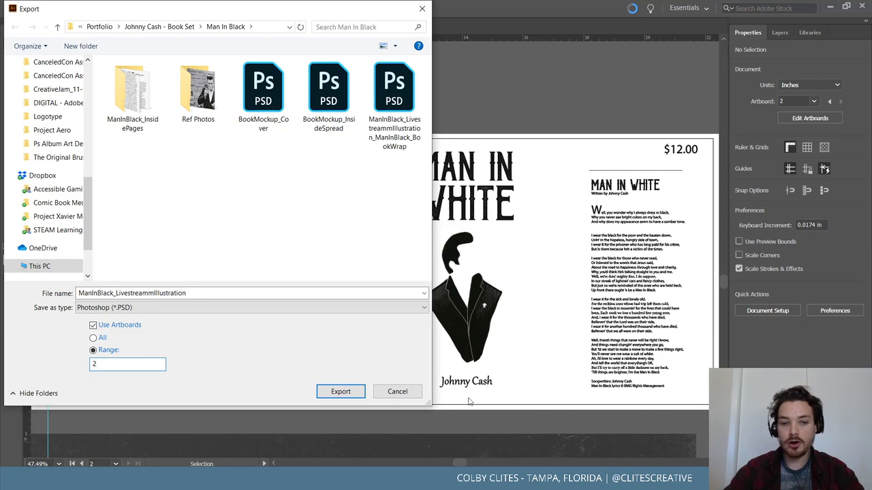
left_click(331, 391)
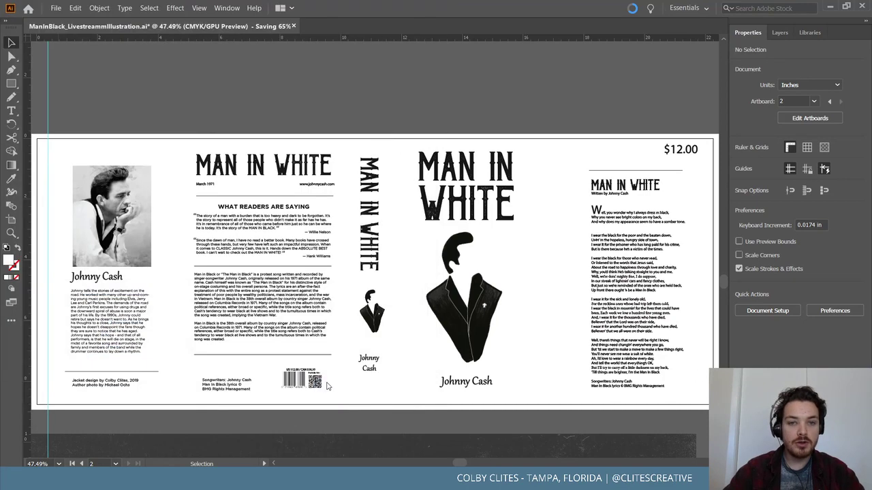
left_click(147, 245)
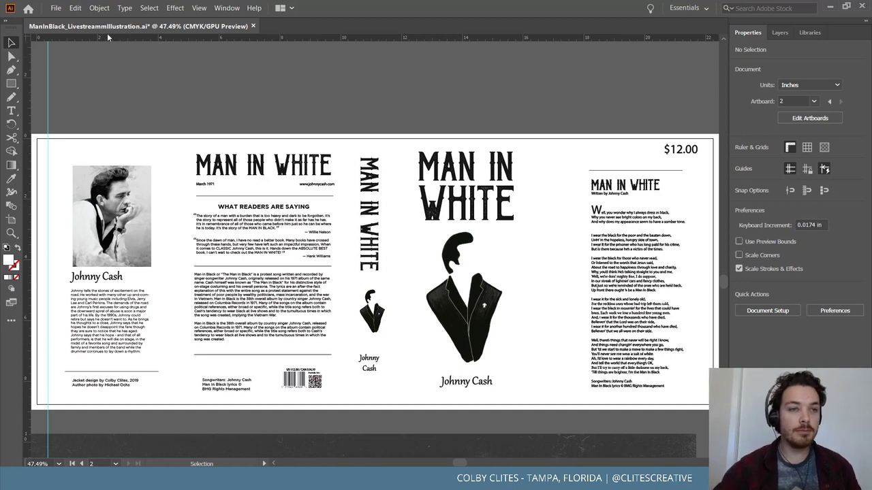
Save the Illustrator document again after the export
left_click(56, 8)
left_click(91, 88)
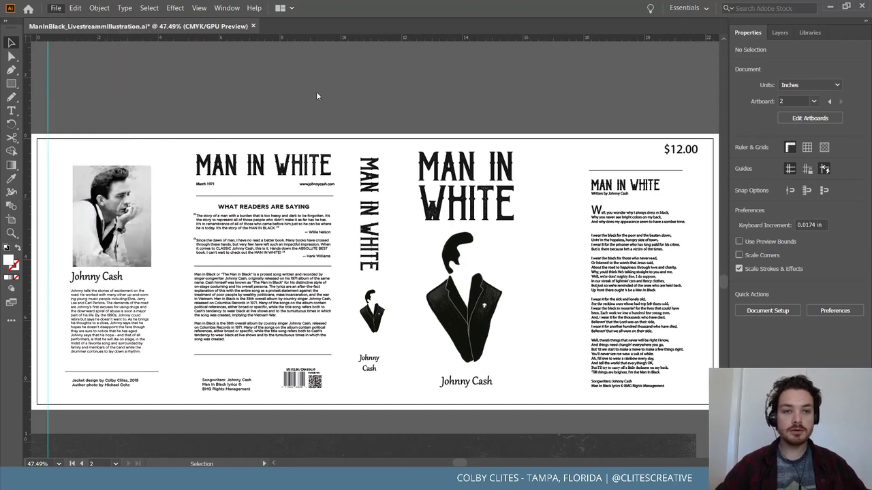
scroll(311, 112, "down", 1)
scroll(363, 117, "up", 3)
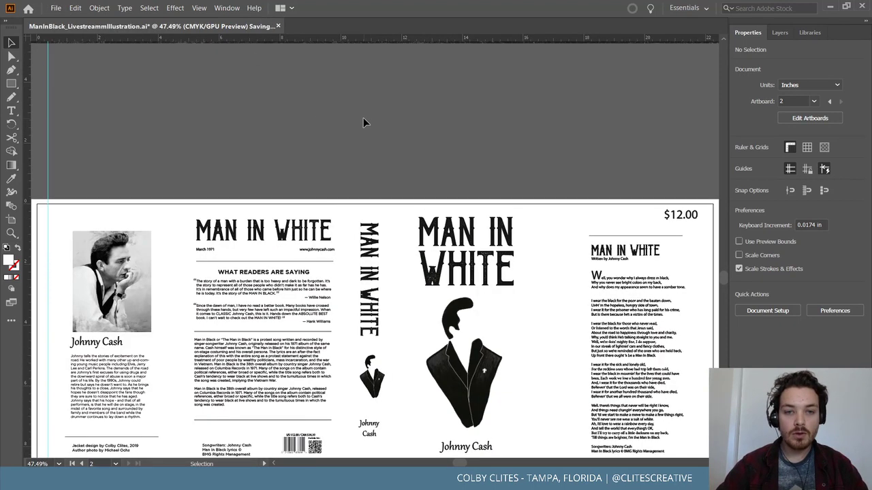
Examine the reference design collage above the book jackets, including the Bohem lettering sample and the distressed CASH poster
key("ctrl+minus")
key("ctrl+minus")
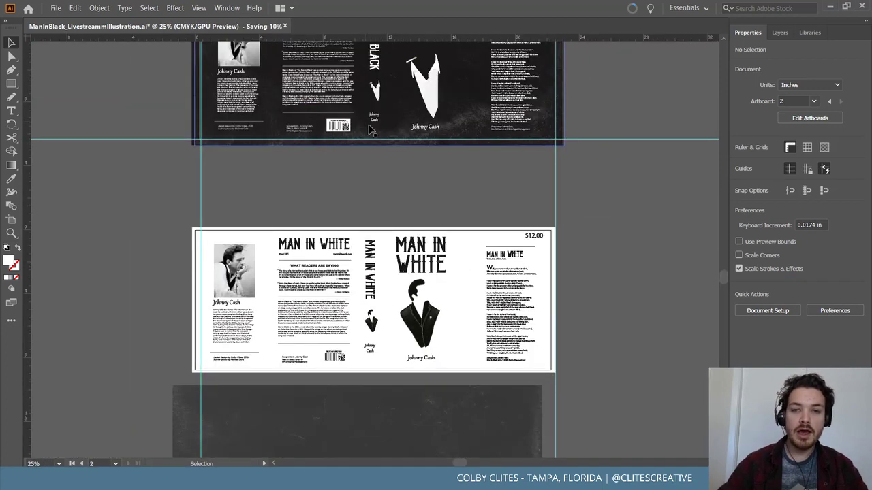
scroll(167, 255, "up", 10)
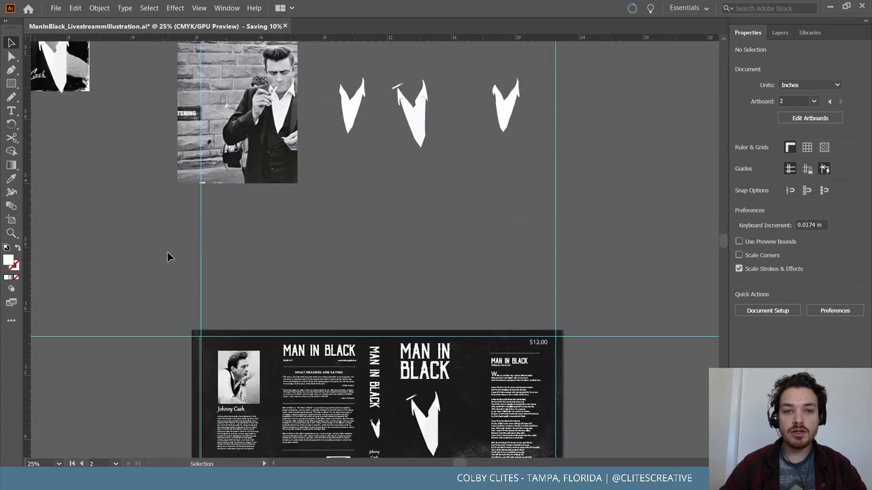
scroll(166, 251, "up", 6)
scroll(656, 258, "up", 3)
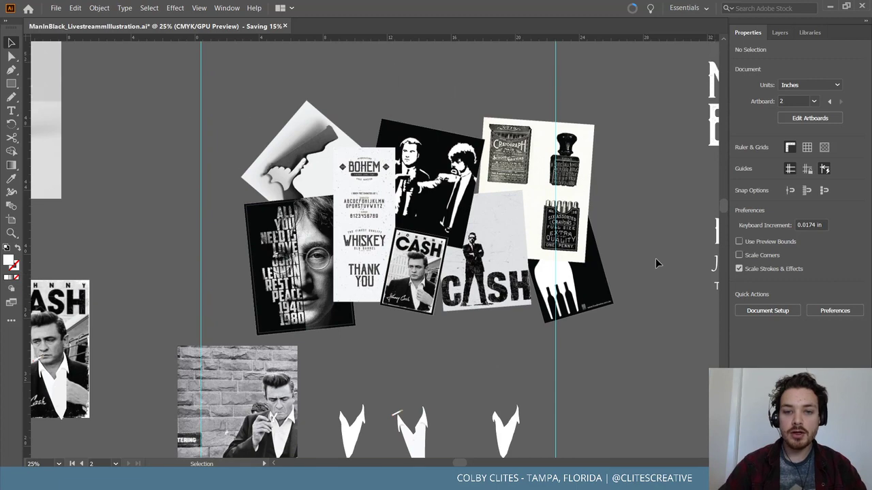
key("ctrl+plus")
key("ctrl+plus")
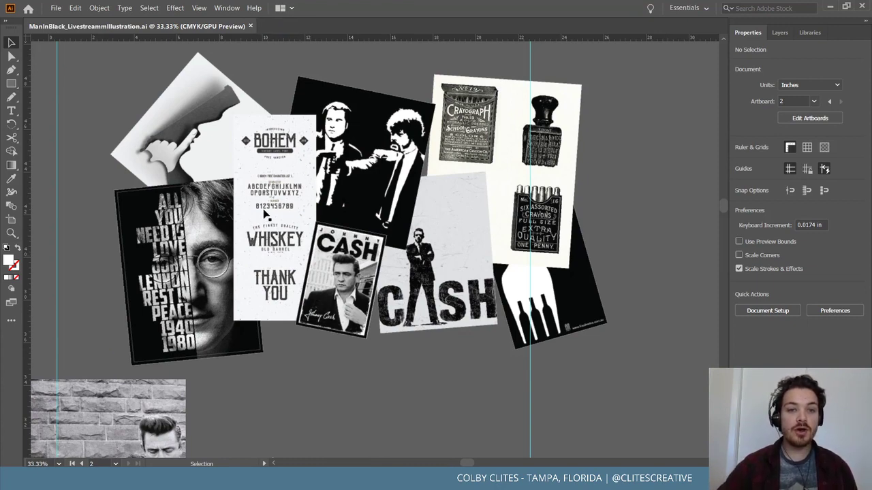
left_click(11, 234)
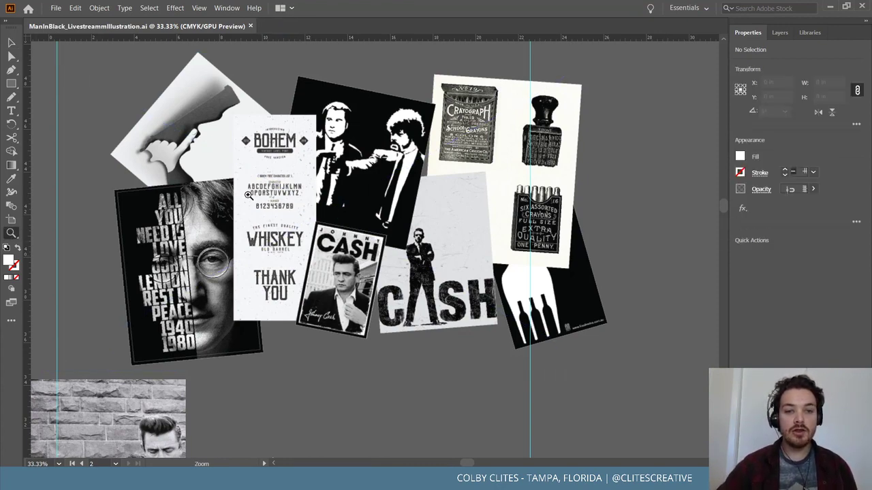
left_click_drag(255, 199, 344, 191)
left_click_drag(329, 231, 364, 193)
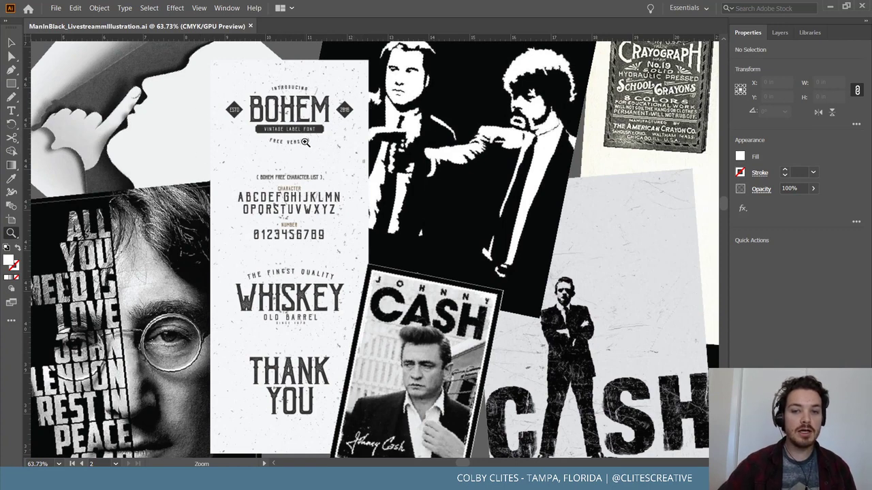
scroll(305, 142, "down", 1)
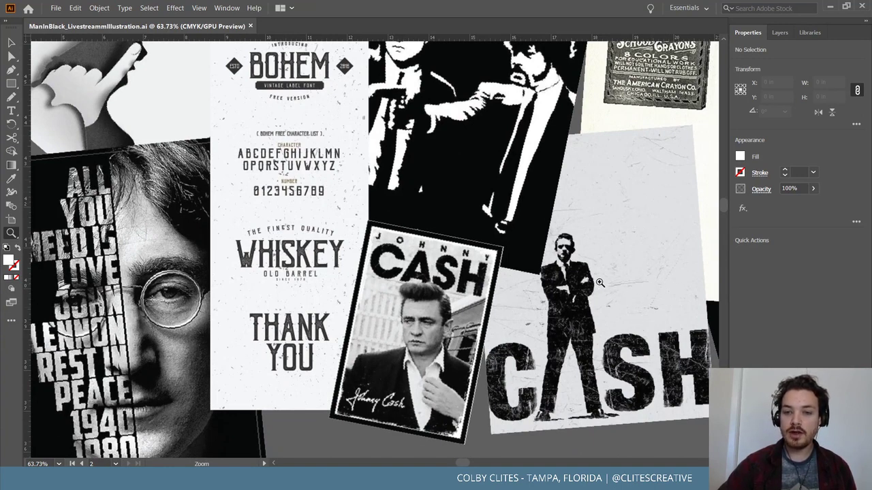
left_click(11, 42)
left_click(339, 427)
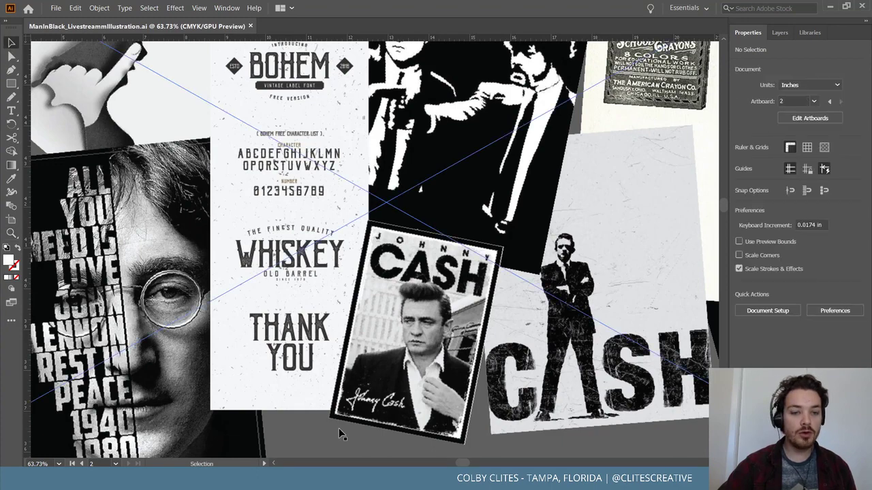
key("ctrl+minus")
key("ctrl+minus")
key("ctrl+minus")
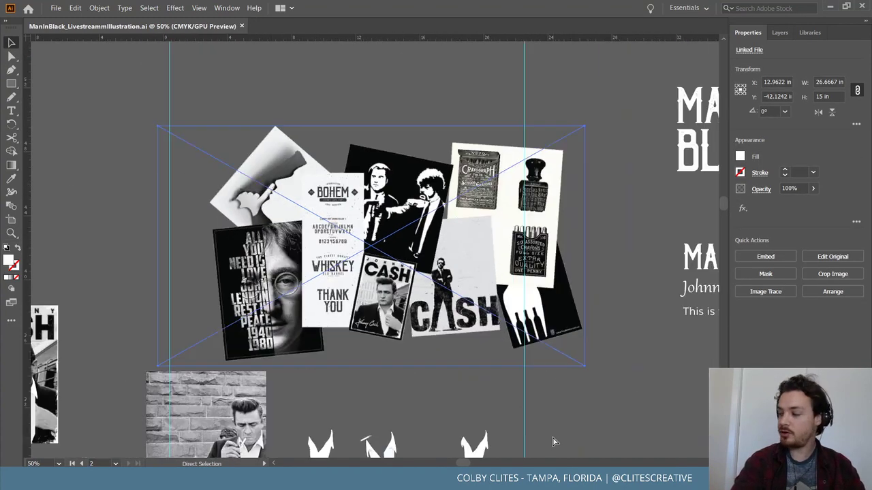
left_click(625, 355)
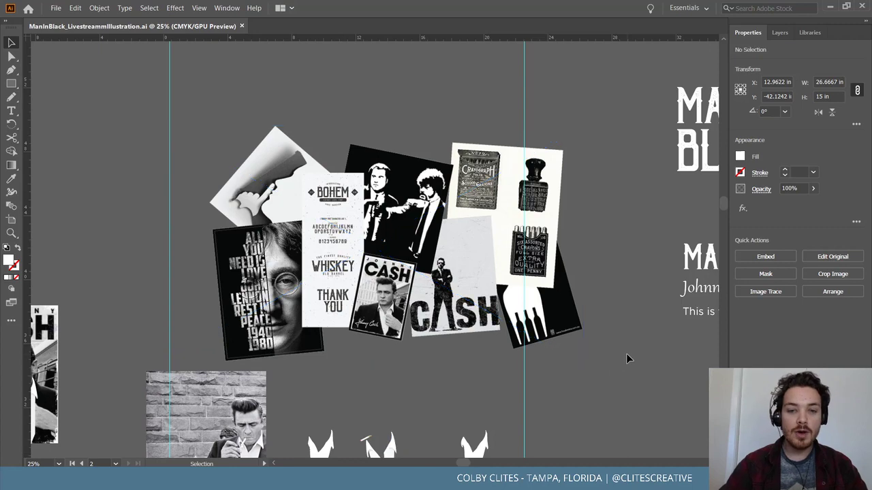
left_click(57, 10)
left_click(363, 94)
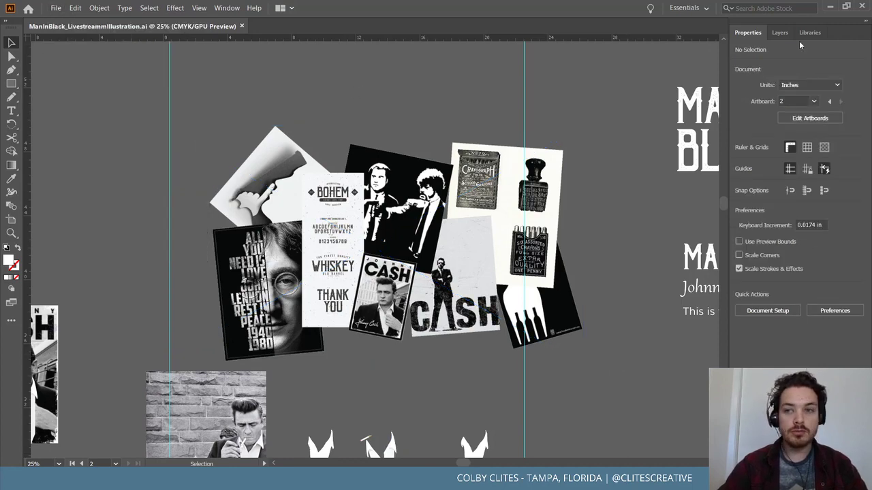
Switch to Photoshop and open ManInBlack_LivestreammIllustration_ManInBlack_BookWrap.psd from the Man In Black folder
left_click(830, 6)
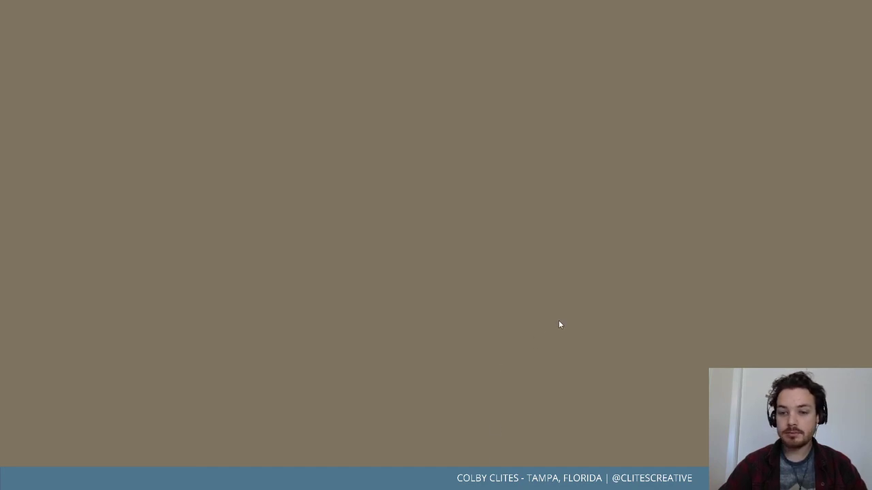
left_click(494, 479)
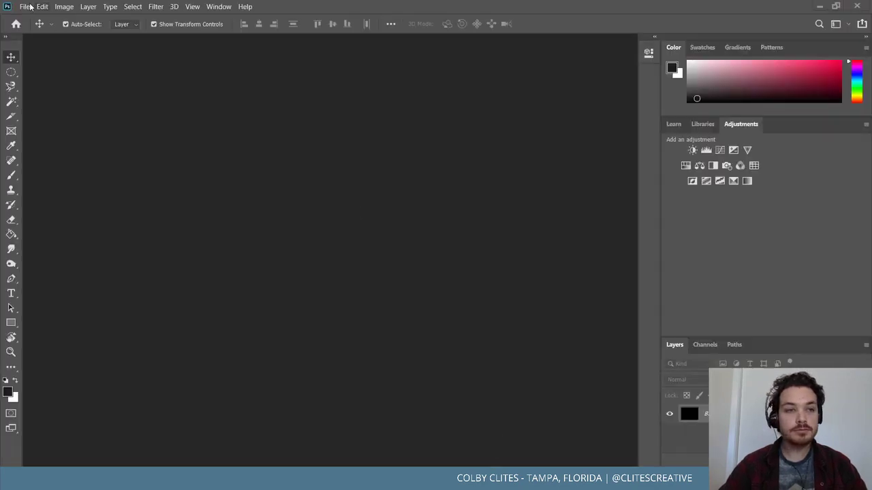
left_click(26, 7)
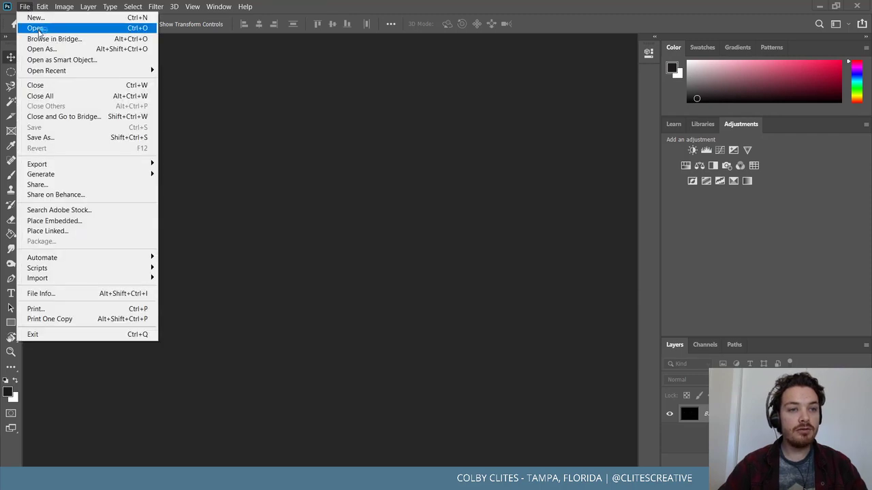
left_click(39, 27)
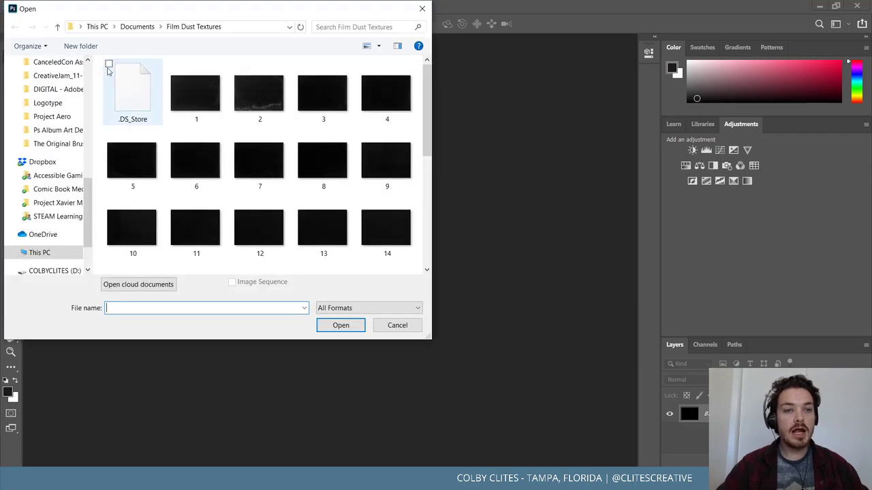
scroll(68, 131, "up", 1)
scroll(68, 132, "up", 4)
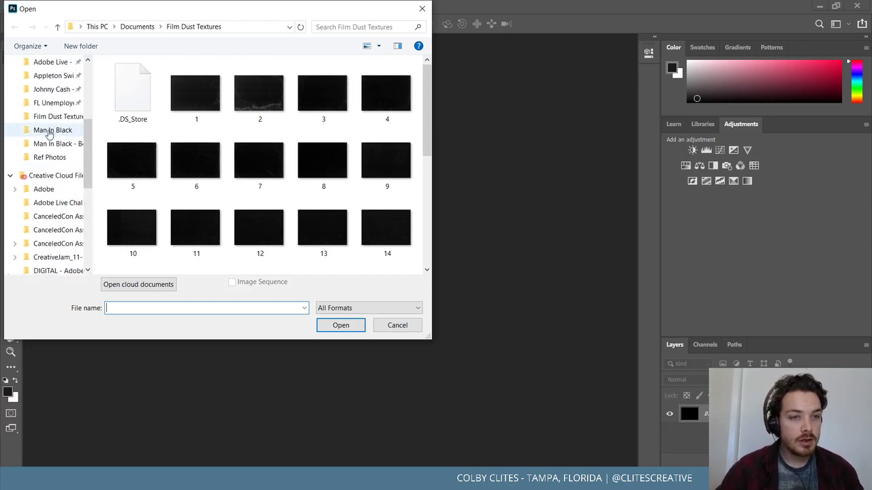
left_click(49, 133)
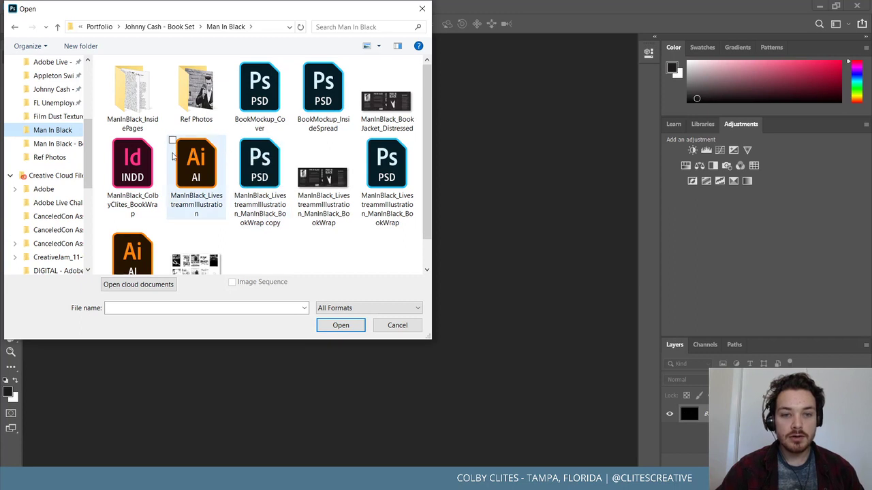
scroll(173, 156, "down", 1)
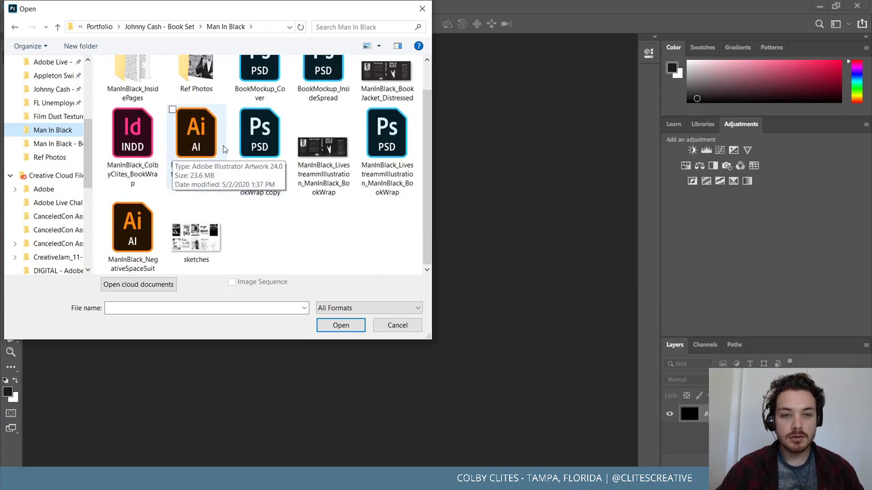
left_click(396, 194)
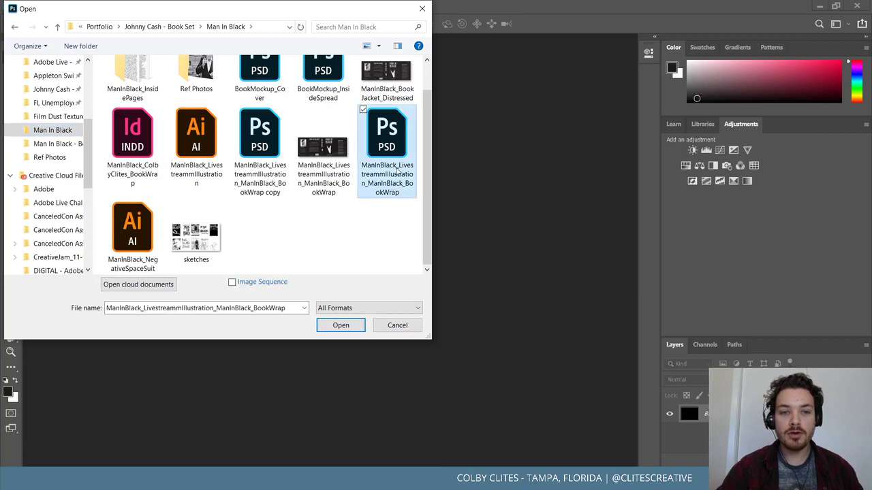
left_click(340, 325)
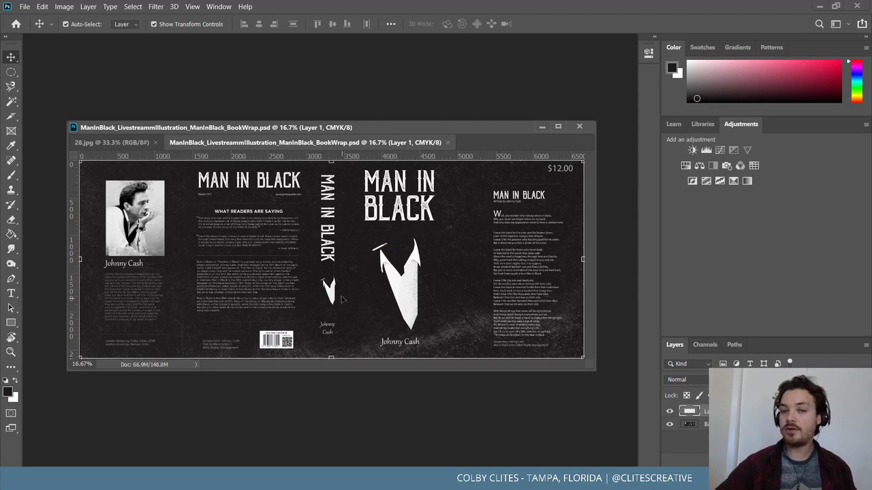
Dock the floating document window into the workspace and close the 28.jpg texture file
left_click_drag(416, 123, 407, 45)
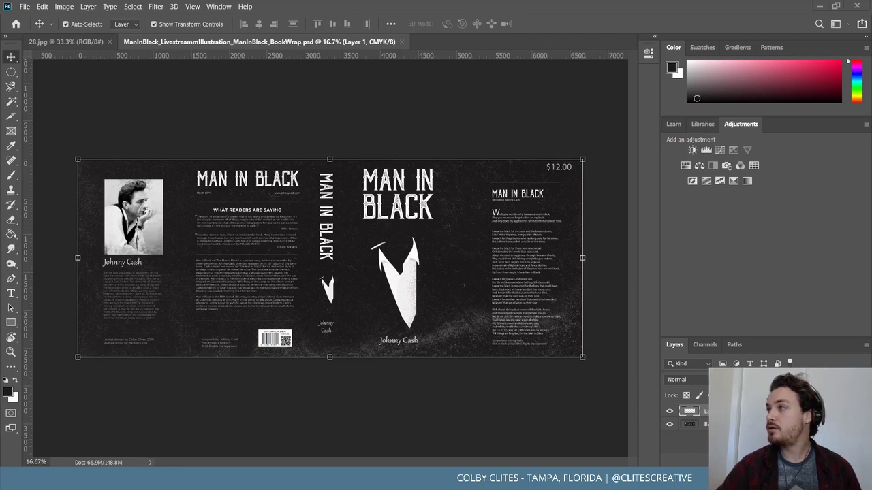
left_click(298, 135)
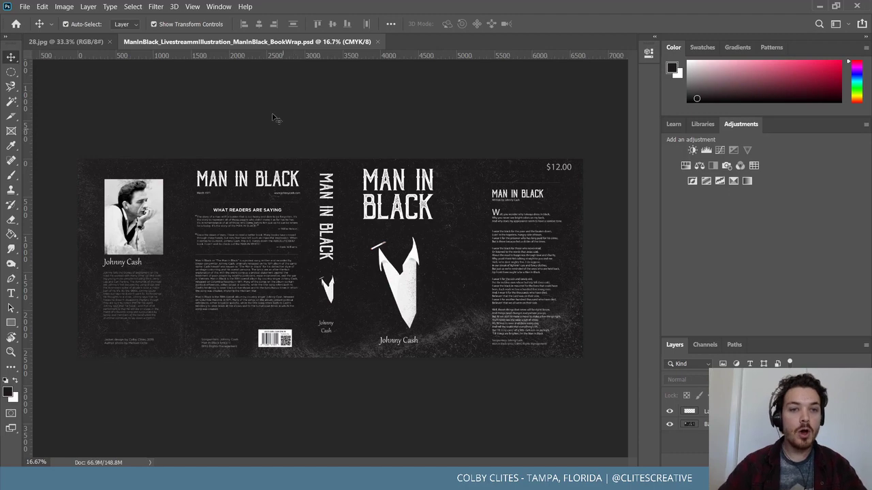
left_click(58, 44)
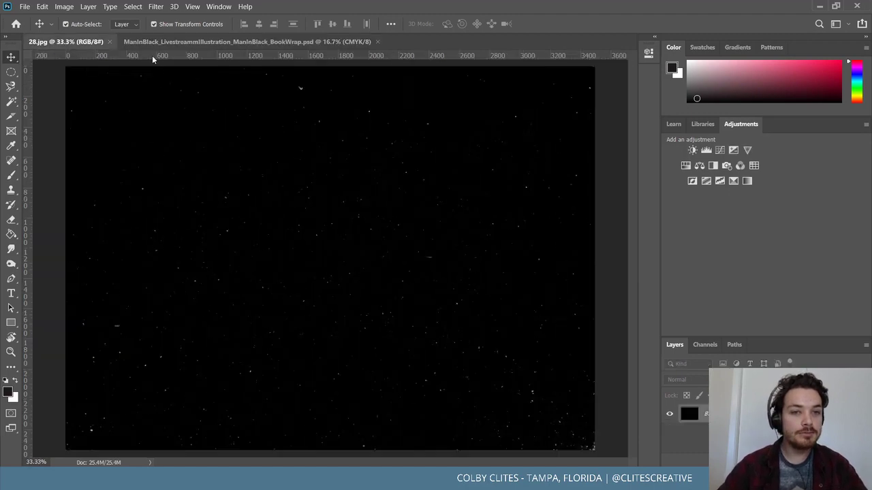
left_click(108, 42)
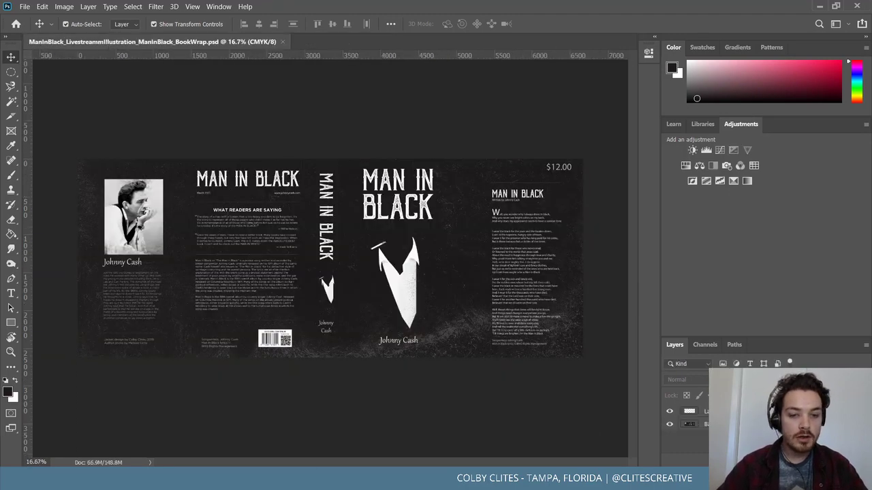
Open the "ManInBlack_LivestreammIllustration_ManInBlack_BookWrap copy" PSD from the Man In Black folder in File Explorer
key("alt+Tab")
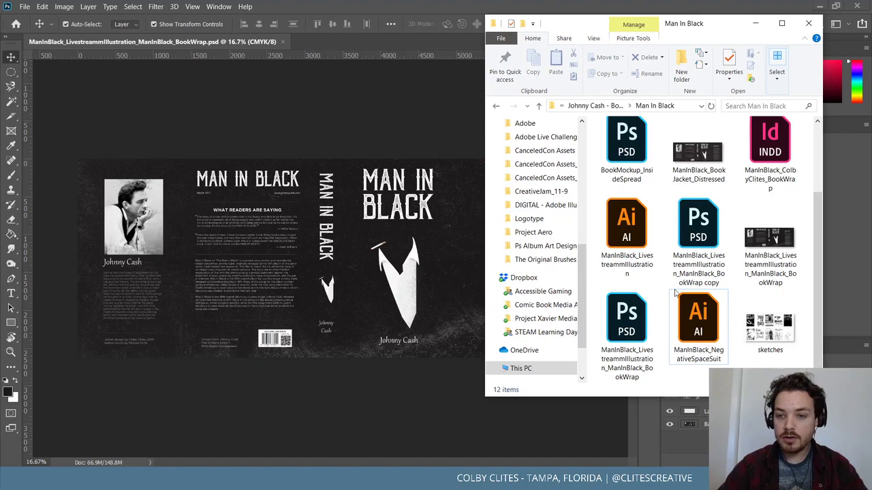
left_click(701, 230)
double_click(701, 230)
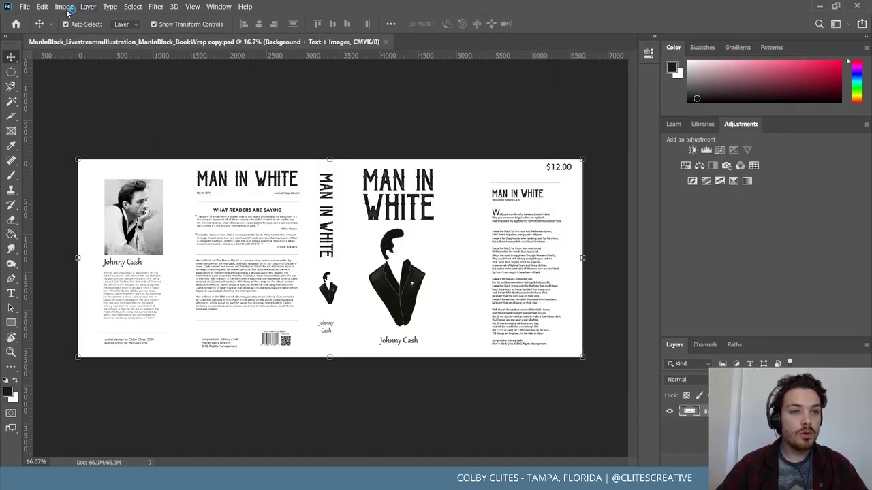
Save the white book jacket as the Photoshop file ManInWhite_LivestreammIllustration_ManInWhite_BookWrap in the Man In Black folder, with Maximize Compatibility on
left_click(24, 6)
left_click(69, 137)
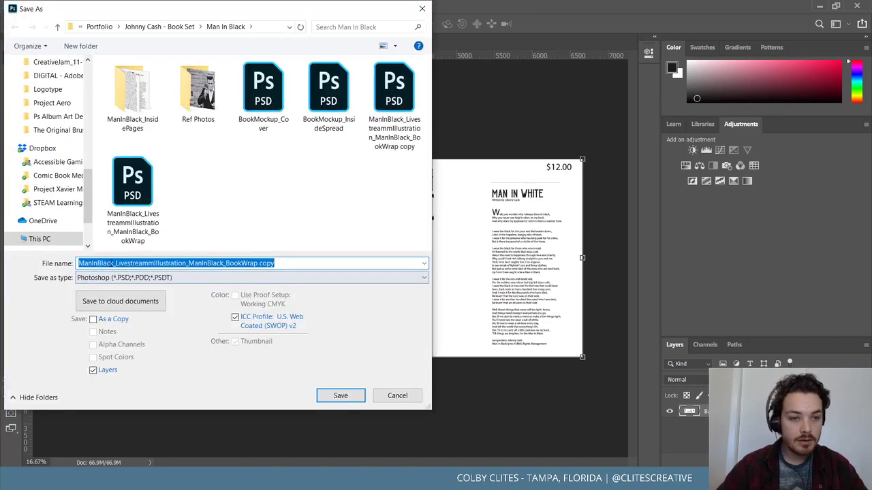
left_click(112, 263)
key("BackSpace")
key("BackSpace")
key("BackSpace")
key("BackSpace")
key("BackSpace")
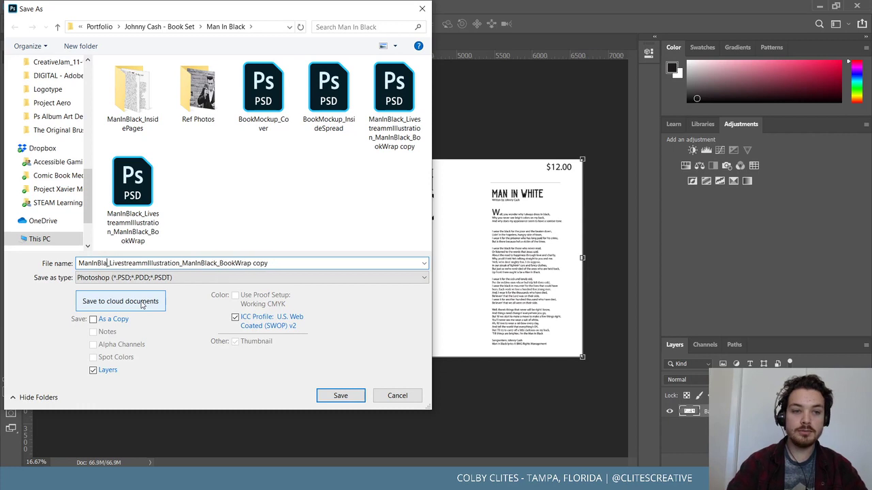
type("White")
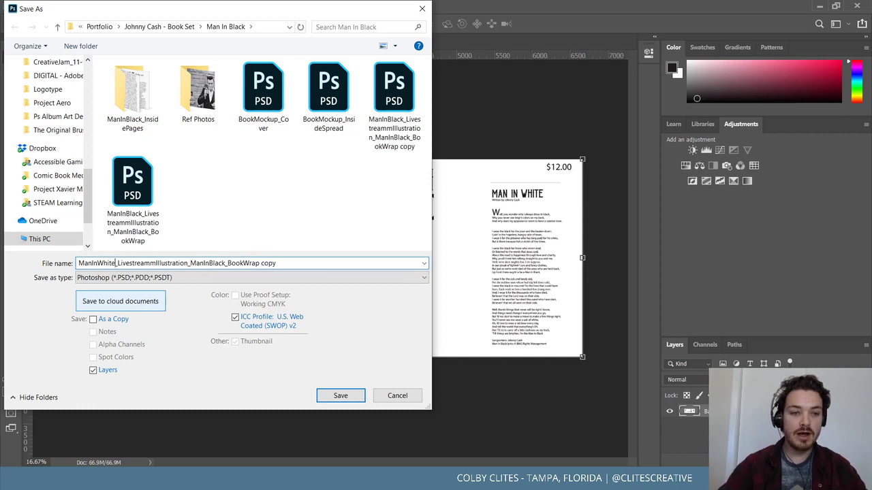
left_click(226, 263)
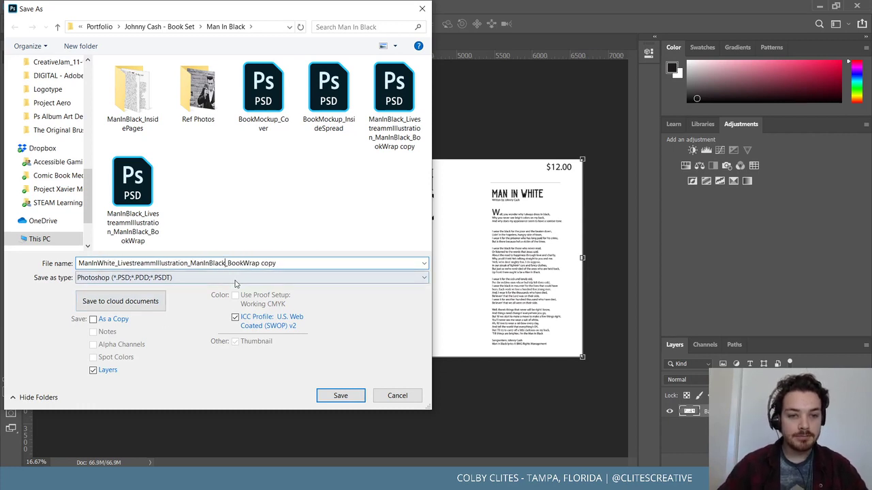
key("BackSpace")
key("BackSpace")
key("BackSpace")
key("BackSpace")
key("BackSpace")
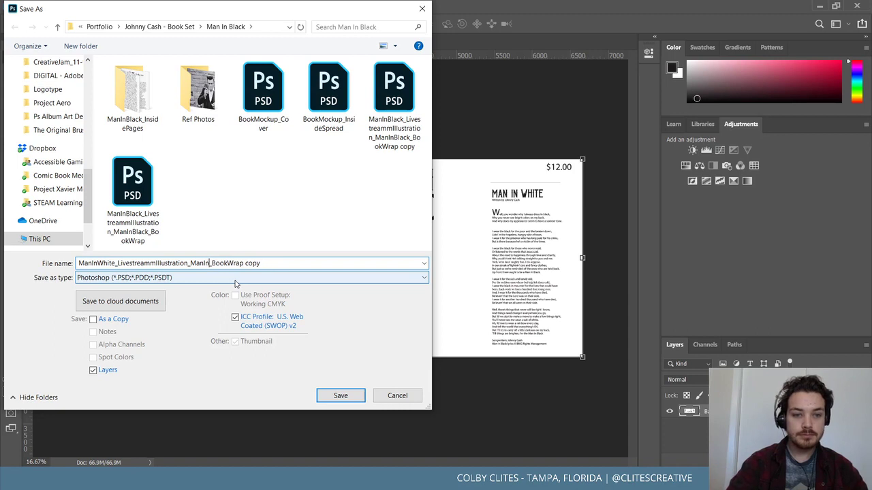
type("Whie")
key("BackSpace")
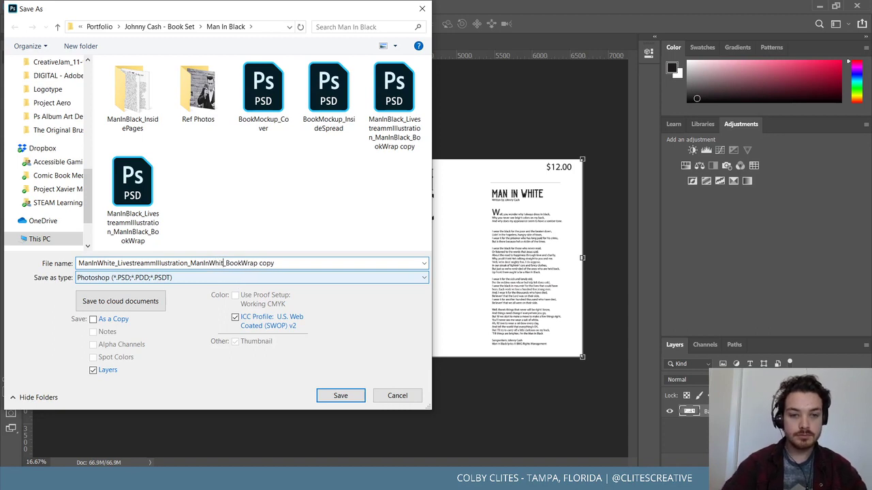
type("te")
key("BackSpace")
key("BackSpace")
key("BackSpace")
key("BackSpace")
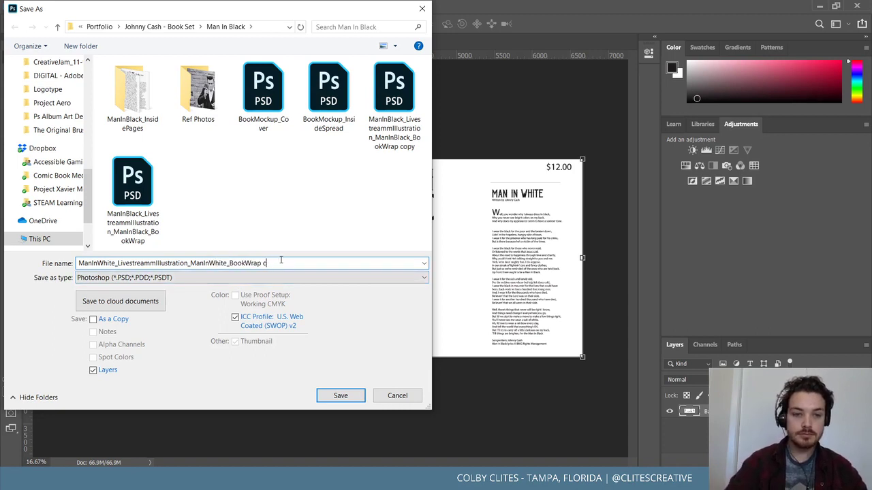
key("Return")
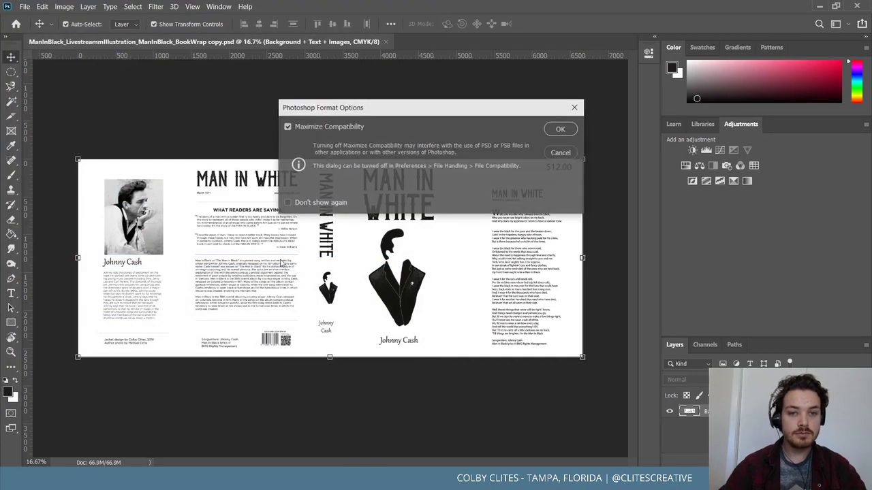
left_click(560, 130)
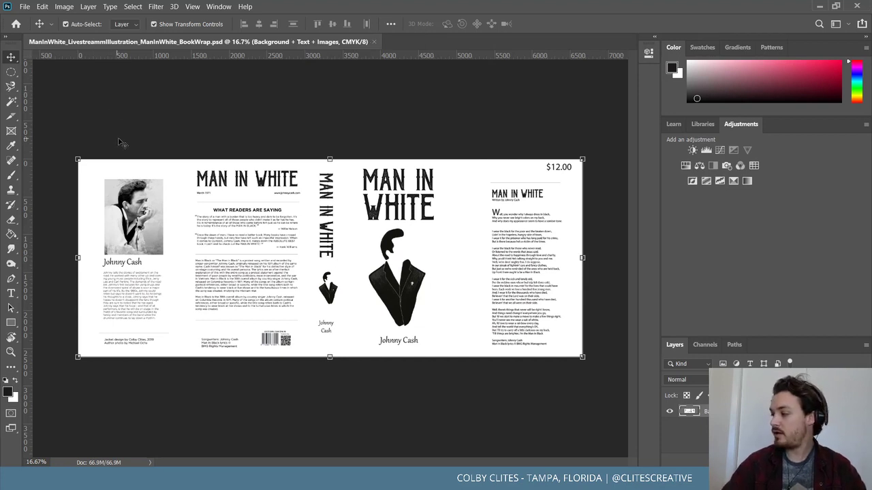
left_click(25, 7)
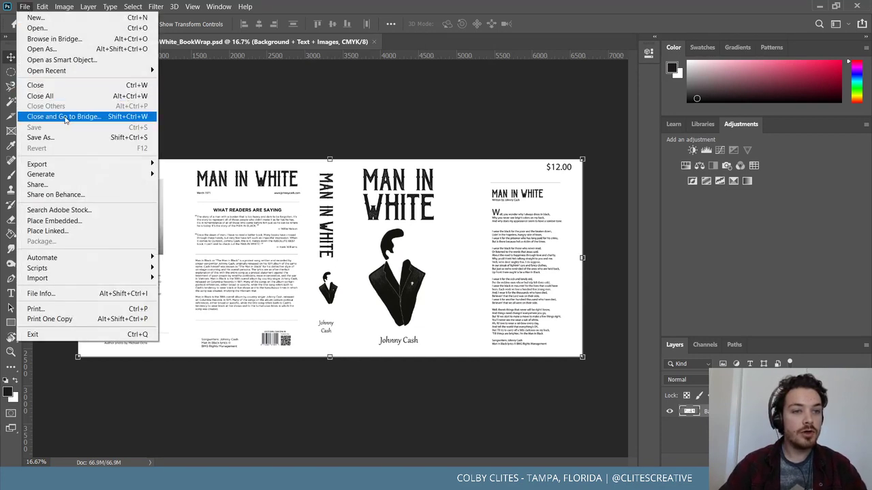
left_click(322, 111)
key("ctrl+plus")
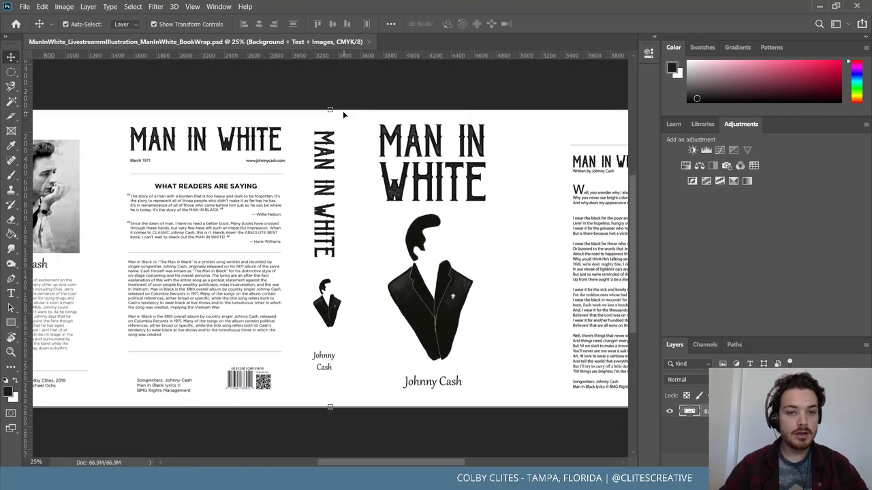
scroll(347, 117, "left", 3)
scroll(379, 124, "right", 2)
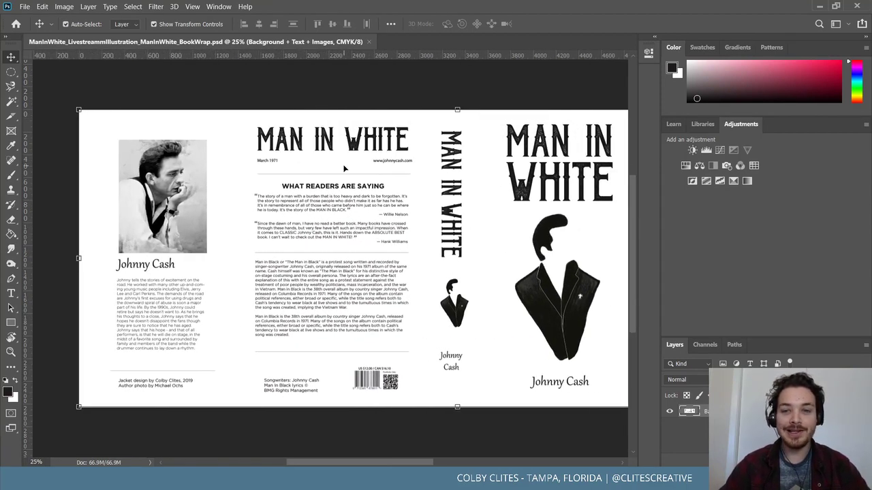
scroll(325, 161, "right", 2)
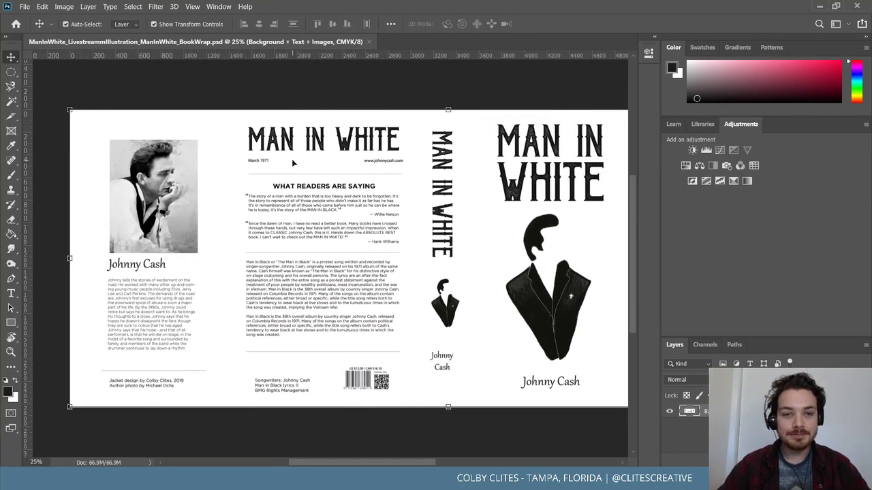
Open texture image 21 from the Film Dust Textures folder
left_click(25, 7)
left_click(72, 30)
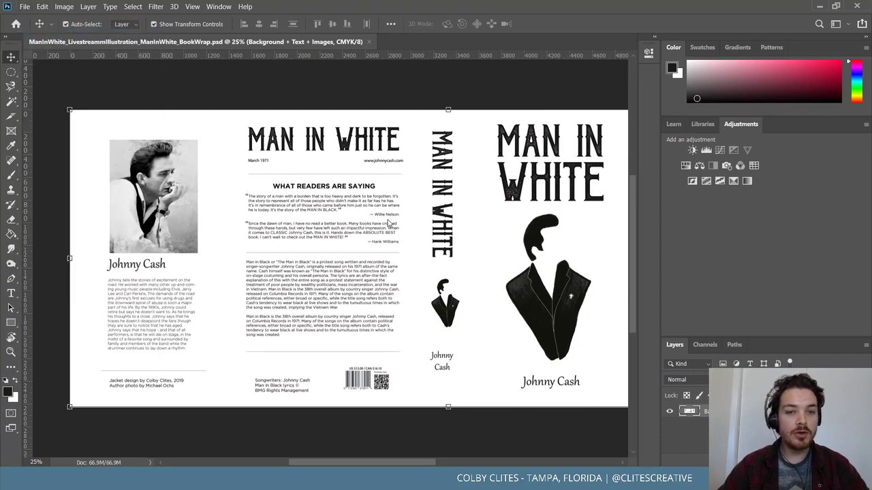
scroll(313, 194, "down", 1)
scroll(312, 195, "up", 1)
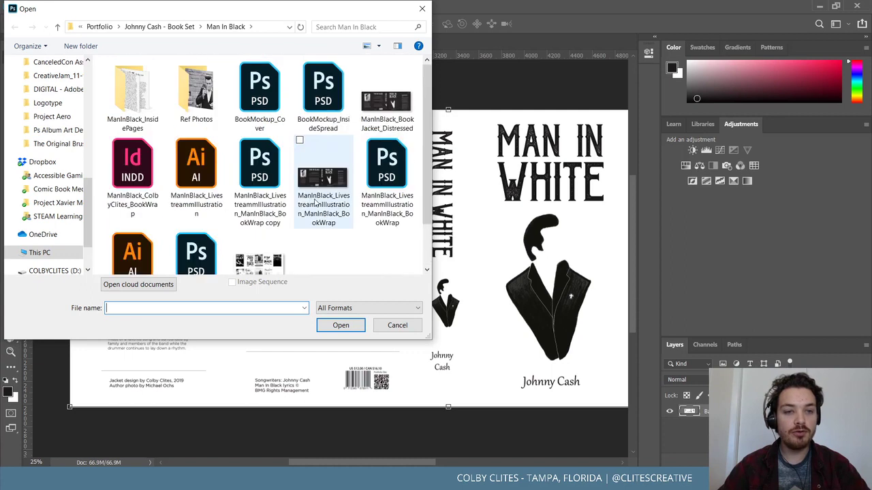
scroll(52, 123, "up", 5)
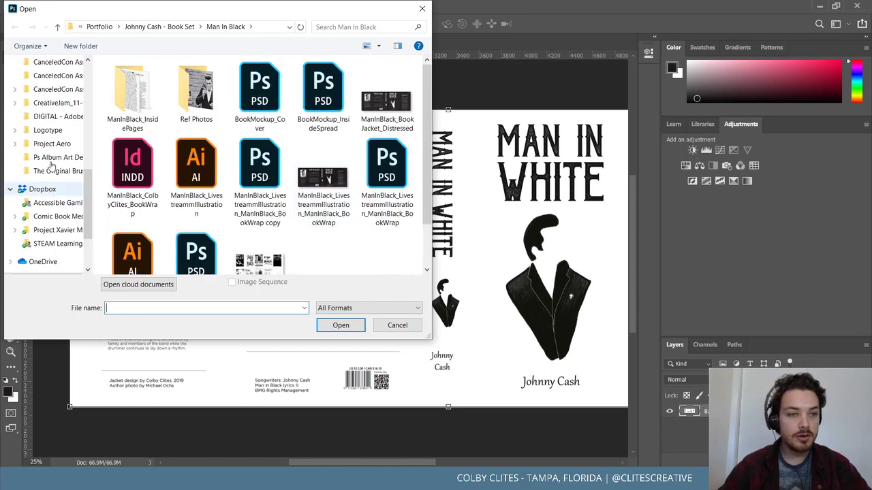
left_click(51, 120)
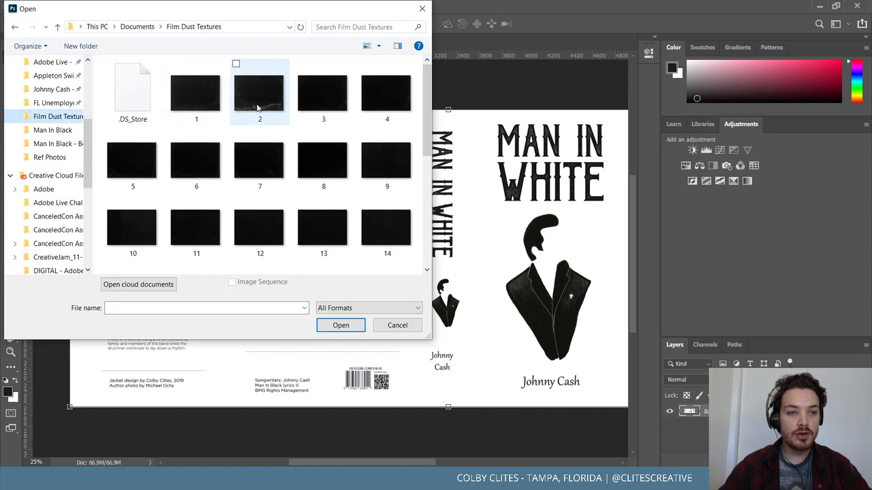
left_click(258, 108)
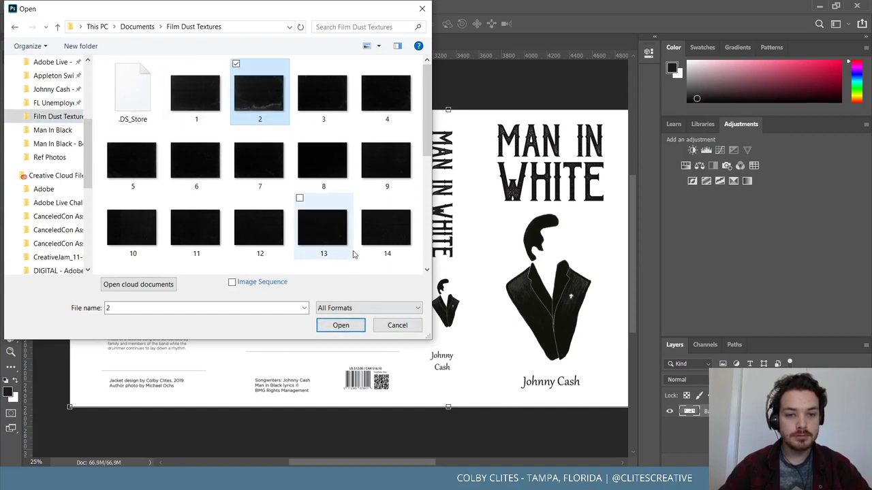
scroll(329, 241, "down", 3)
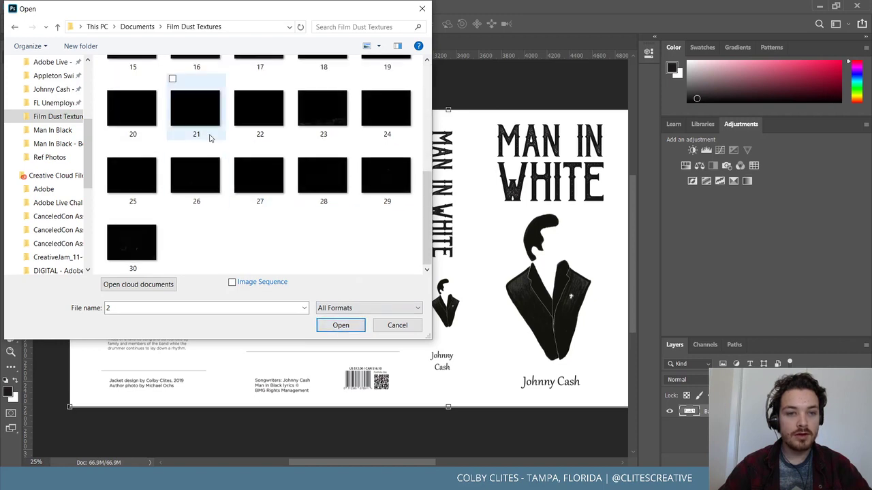
left_click(196, 109)
left_click(355, 325)
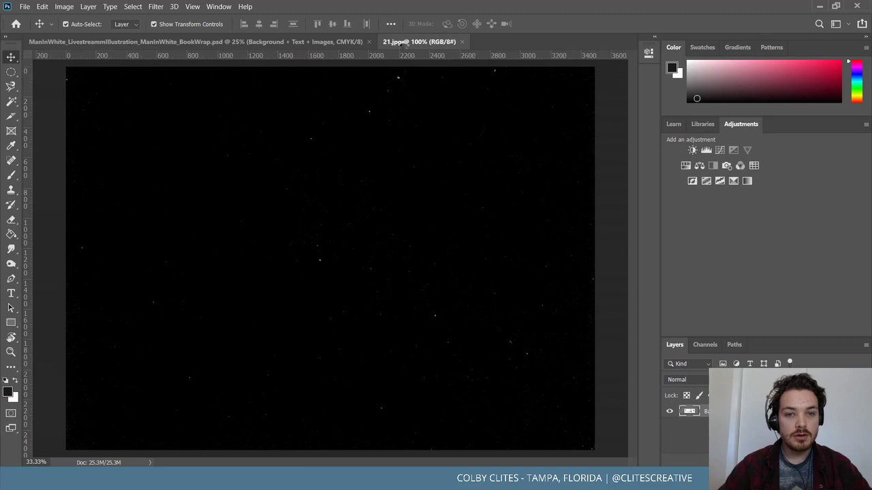
Try the 21.jpg dust texture as a layer over the jacket's author flap and back cover, and delete that layer
left_click_drag(405, 41, 385, 99)
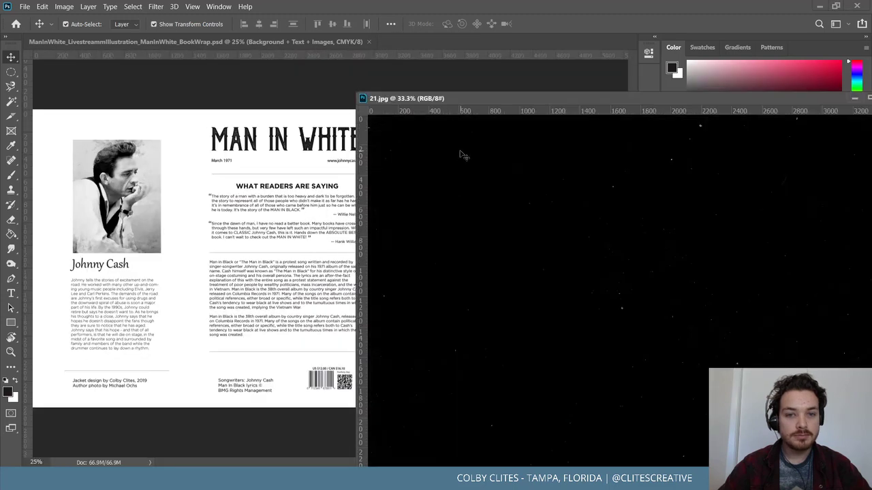
left_click_drag(463, 155, 170, 144)
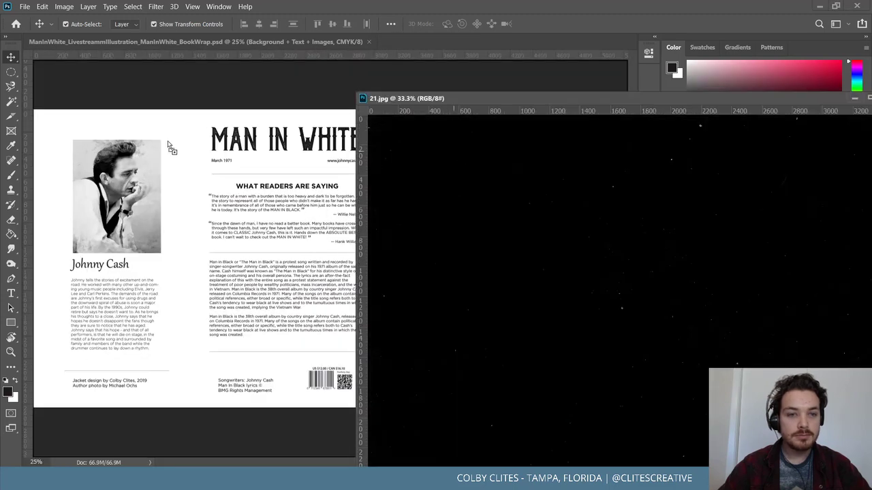
left_click_drag(794, 99, 591, 113)
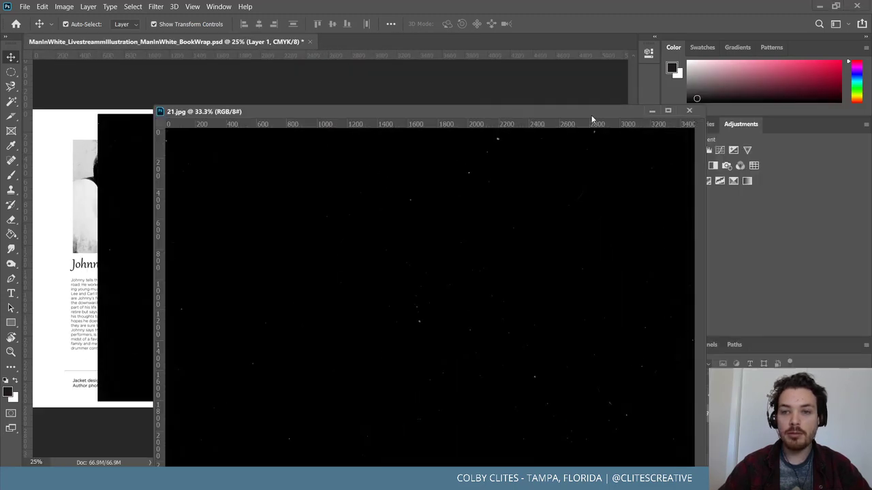
left_click(652, 110)
left_click_drag(301, 216, 243, 218)
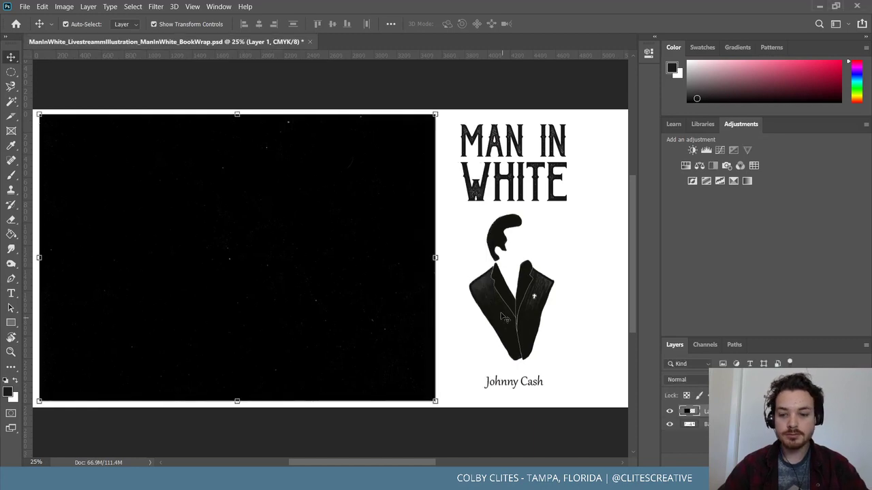
key("Delete")
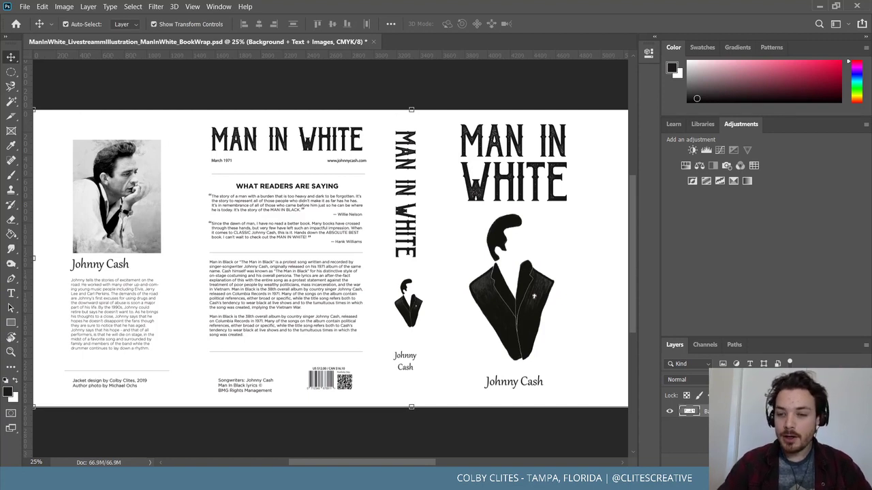
Add a new empty layer above the jacket artwork and activate the Brush tool with the size 100 speckle brush
key("ctrl+shift+alt+e")
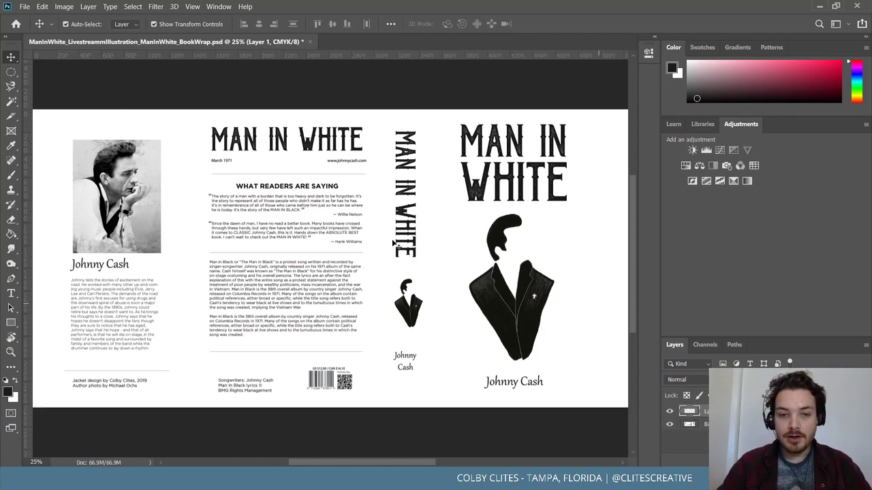
left_click(11, 175)
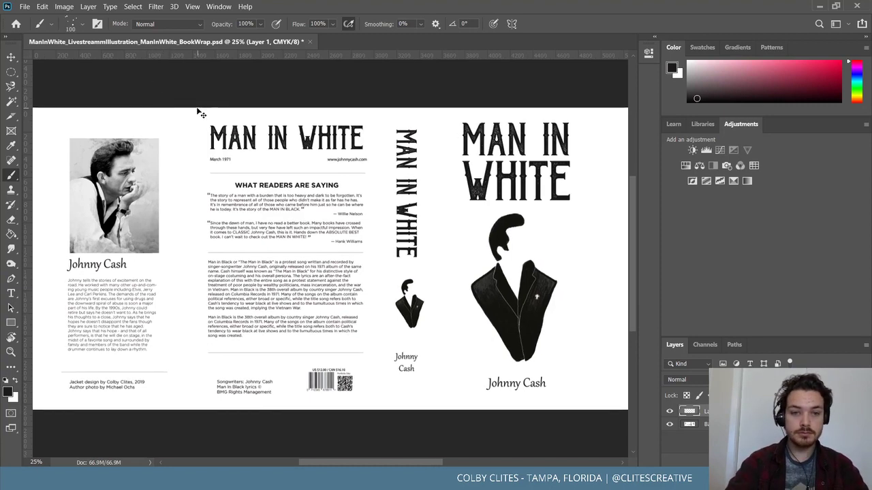
scroll(195, 107, "up", 1)
scroll(195, 107, "right", 10)
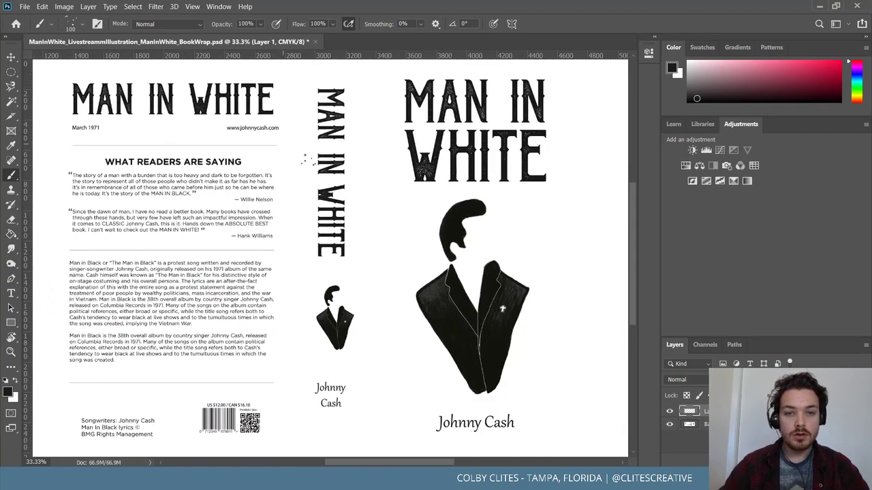
scroll(274, 177, "up", 2)
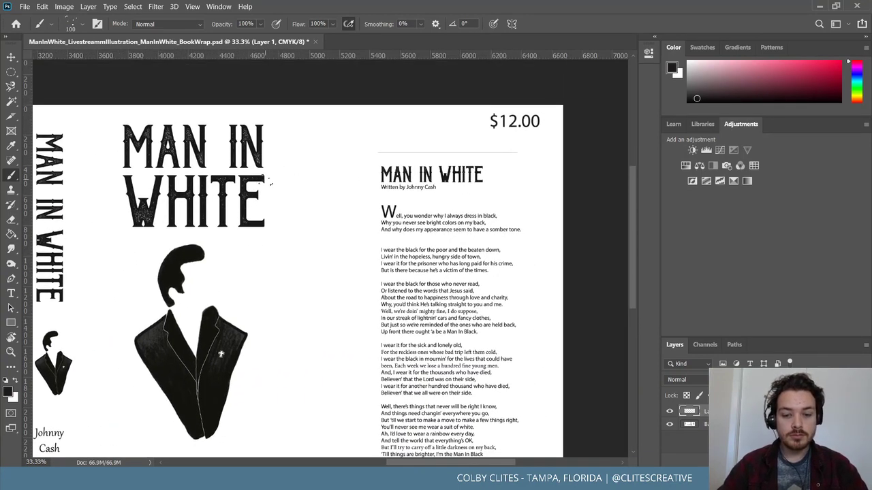
Sample a light grey from the upper-left background of the author's portrait photo as the foreground colour
key("i")
scroll(276, 190, "right", 1)
scroll(272, 190, "left", 6)
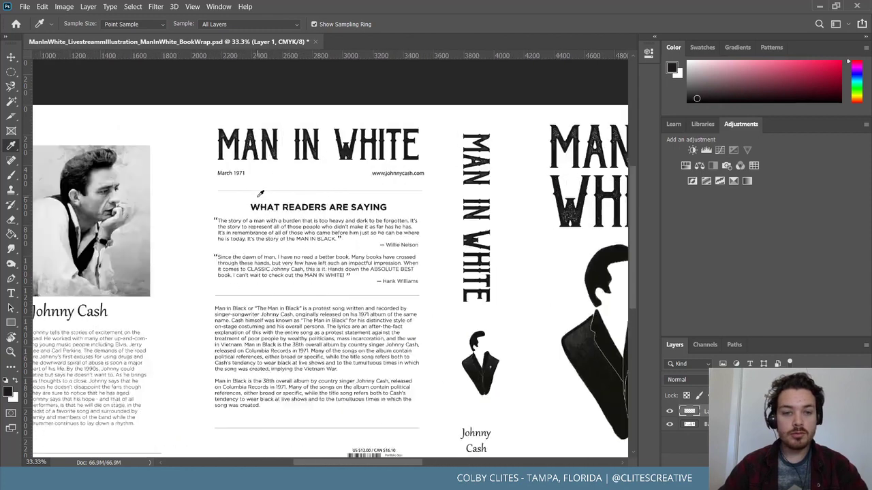
scroll(260, 193, "left", 3)
left_click(166, 149)
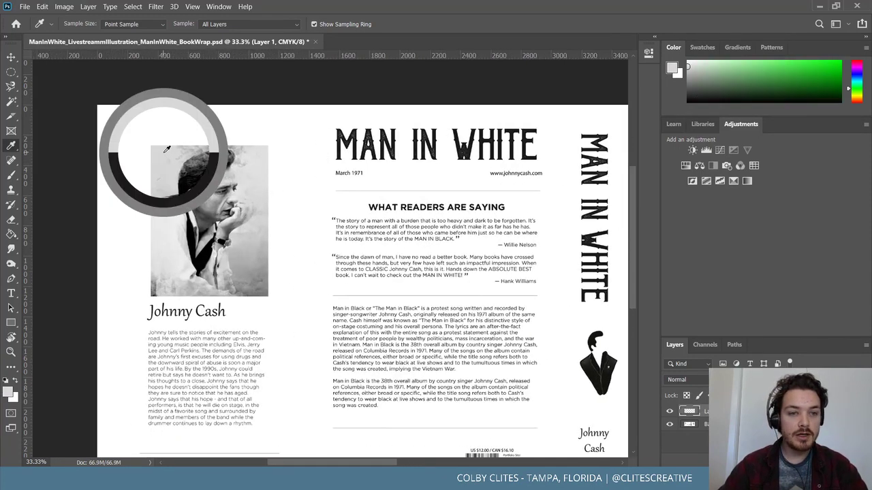
left_click_drag(166, 148, 158, 147)
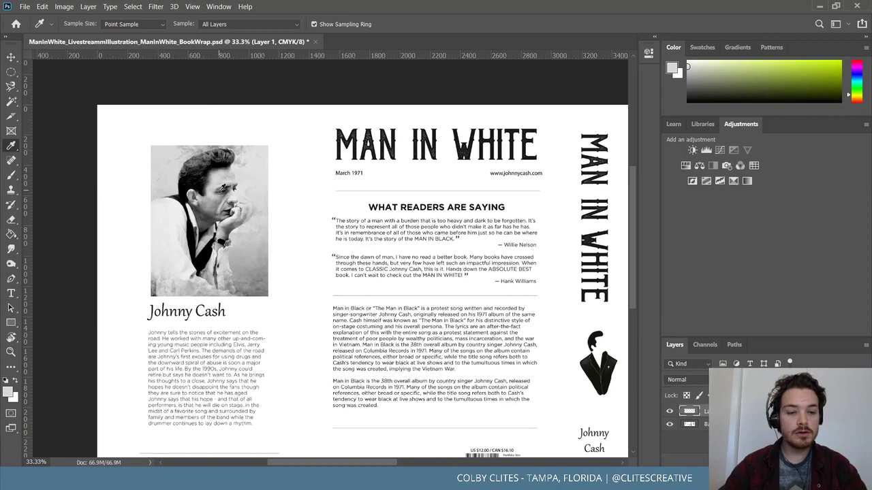
Paint light grey speckles with the size 100 brush down the author flap's outer edge, along its bottom and above the songwriter credits
key("b")
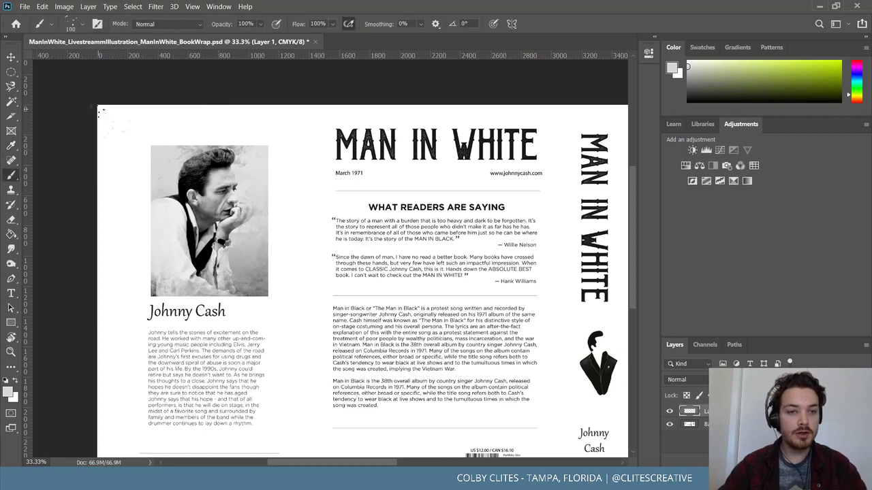
key("ctrl+plus")
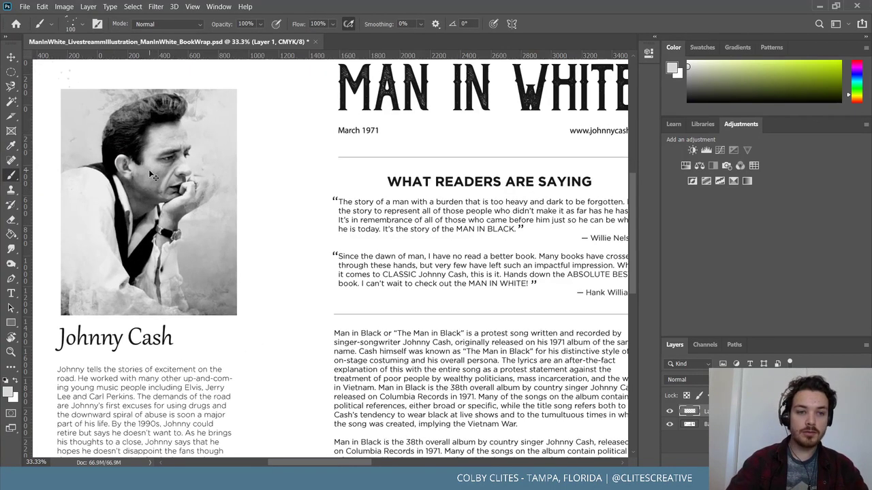
scroll(148, 169, "up", 2)
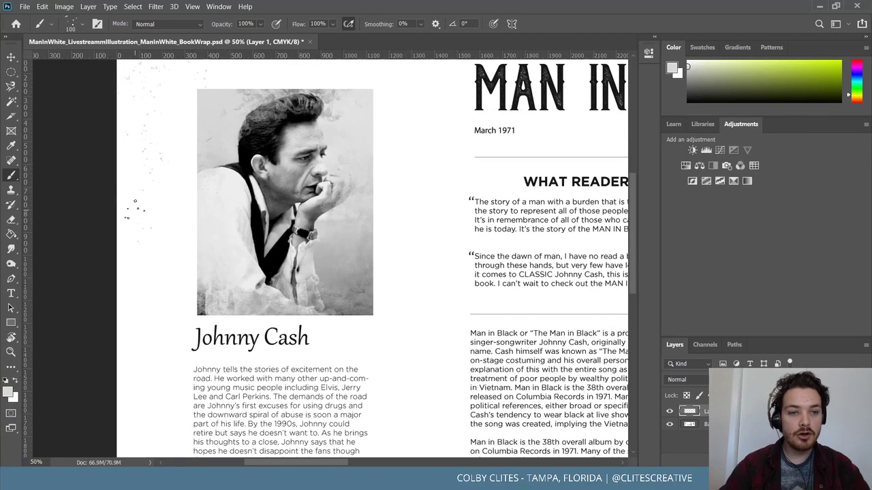
scroll(149, 304, "down", 2)
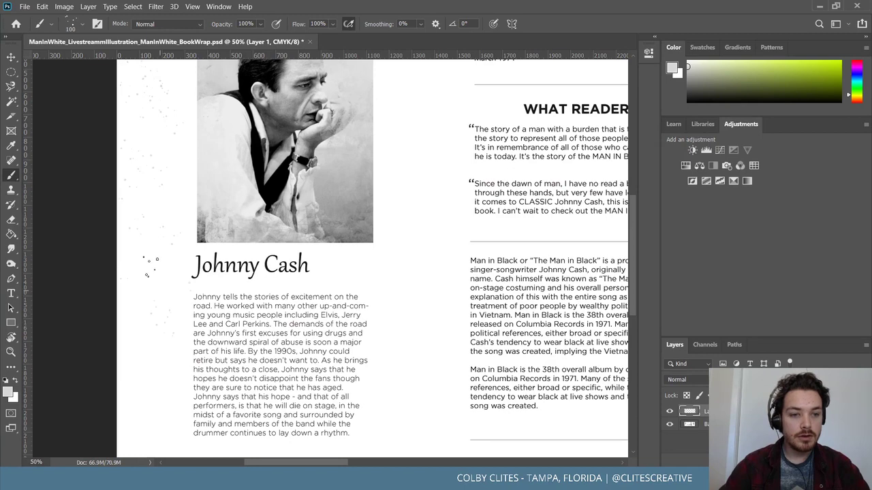
scroll(139, 275, "down", 3)
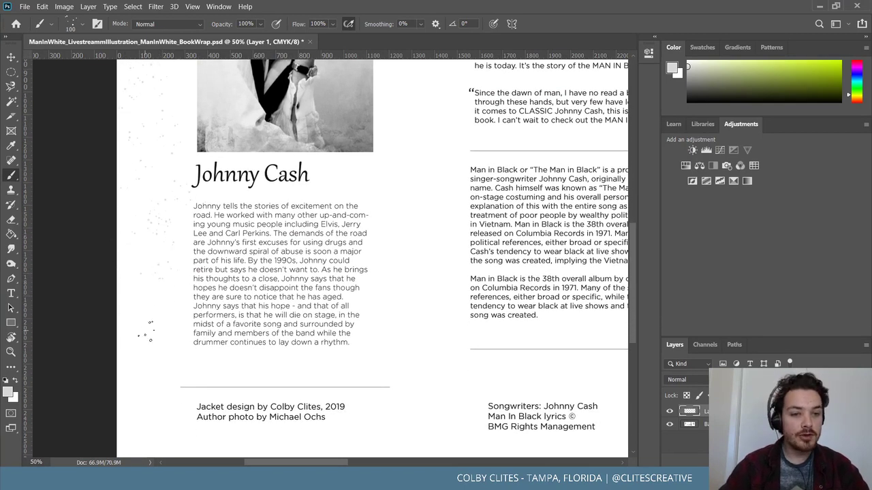
scroll(154, 284, "down", 3)
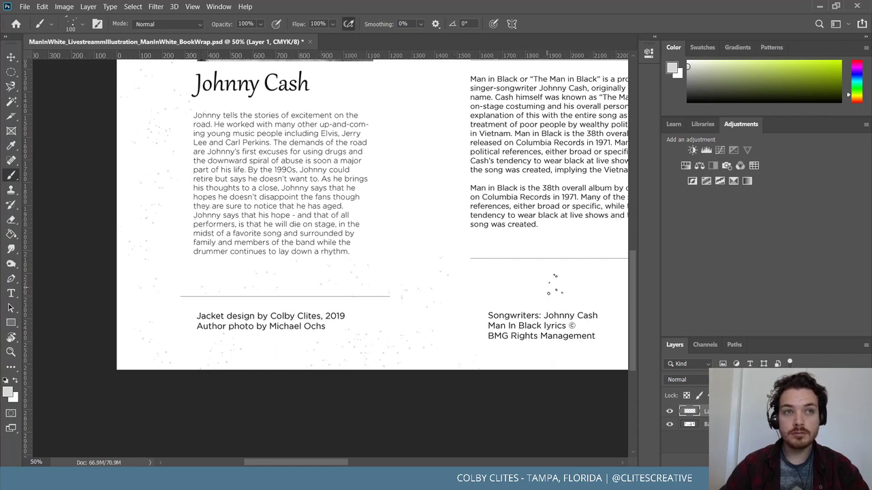
left_click_drag(555, 283, 577, 289)
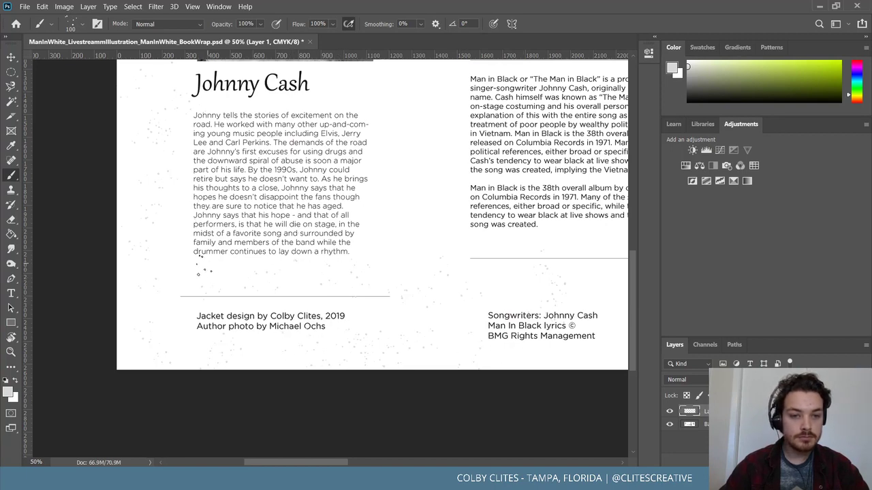
Paint light grey speckles up the gap between the author flap and back cover, around the portrait and across the flap's top
scroll(189, 276, "up", 3)
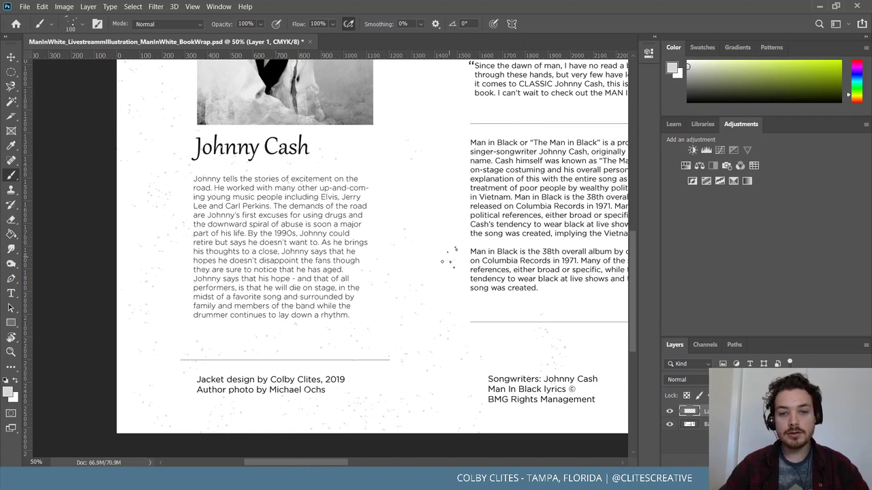
scroll(449, 259, "up", 3)
scroll(346, 211, "up", 4)
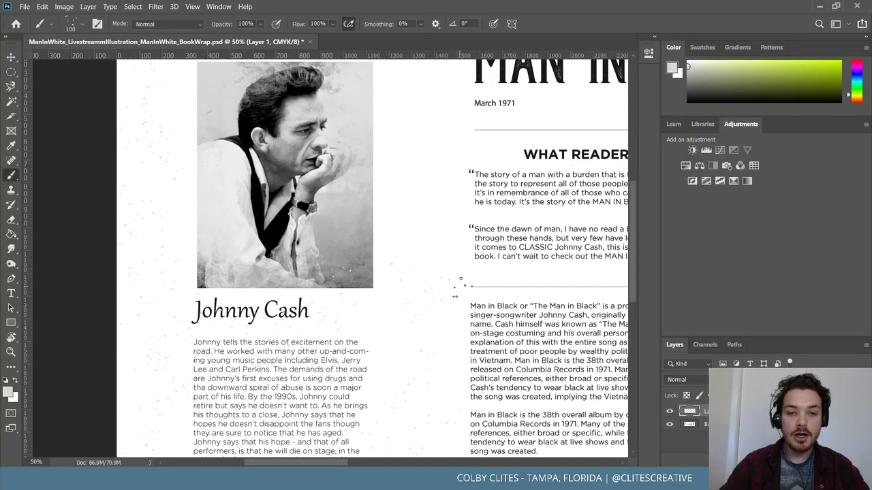
scroll(455, 258, "up", 2)
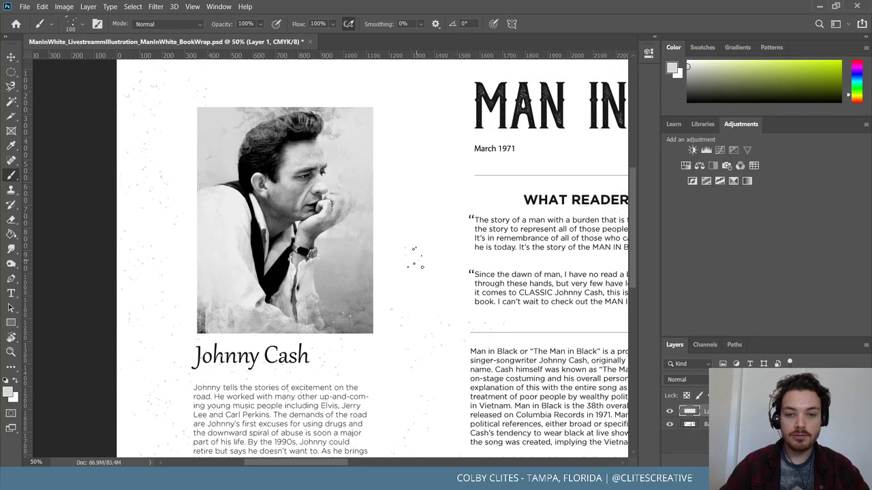
scroll(407, 266, "up", 1)
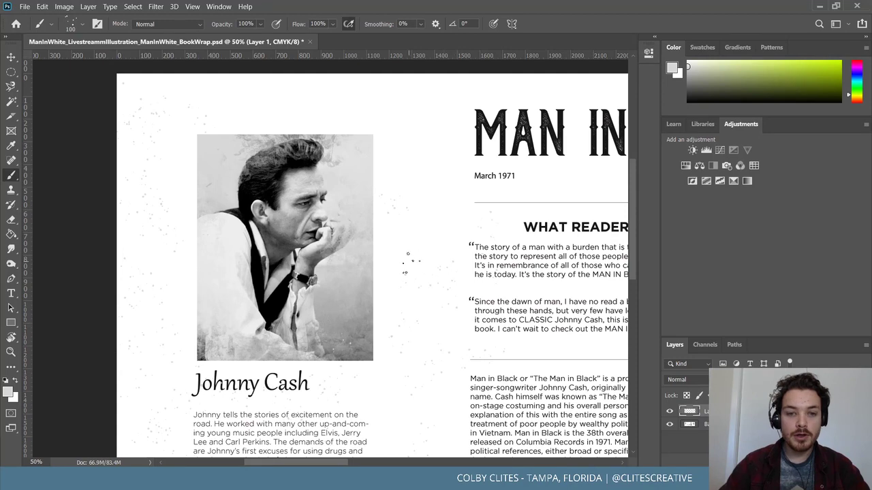
scroll(410, 263, "up", 2)
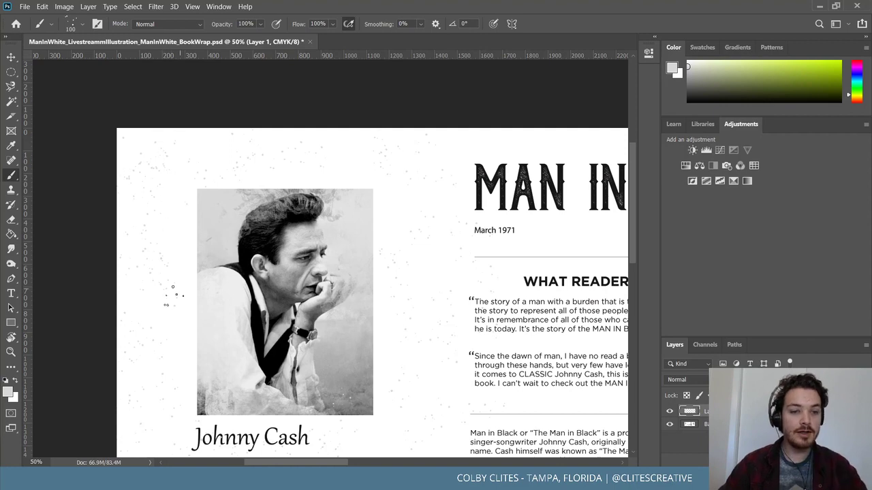
Paint light grey speckles across the top of the back cover, down beside the spine and along the bottom around the barcode
left_click_drag(462, 187, 191, 147)
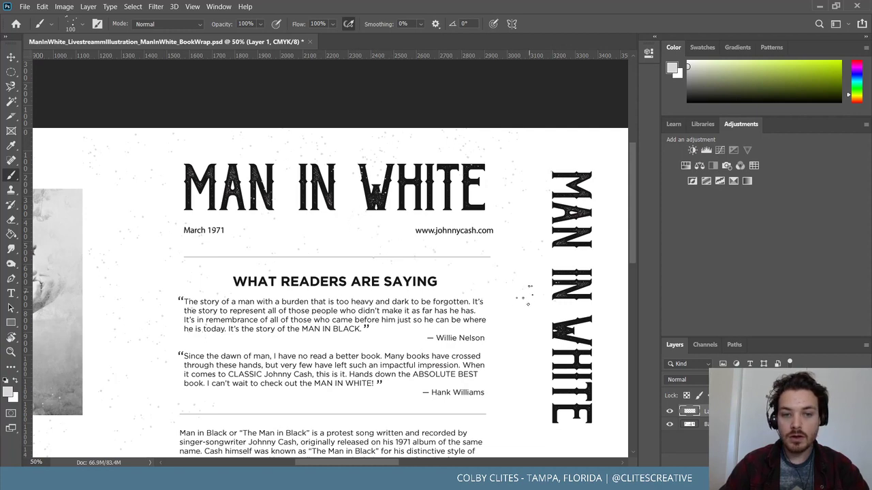
scroll(524, 286, "down", 3)
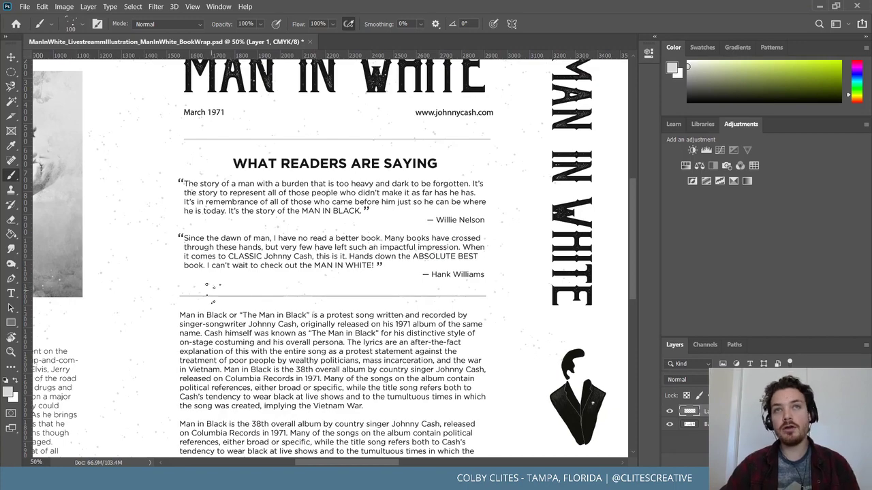
scroll(290, 288, "down", 2)
scroll(289, 286, "down", 1)
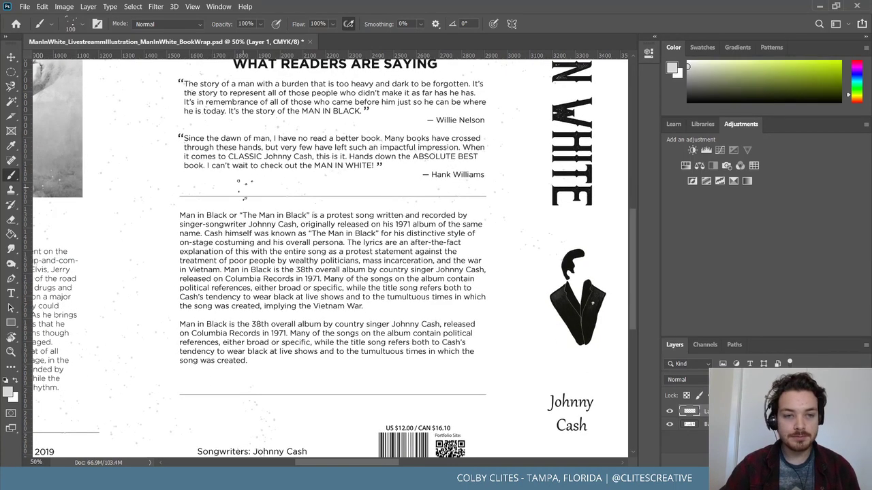
scroll(244, 188, "down", 3)
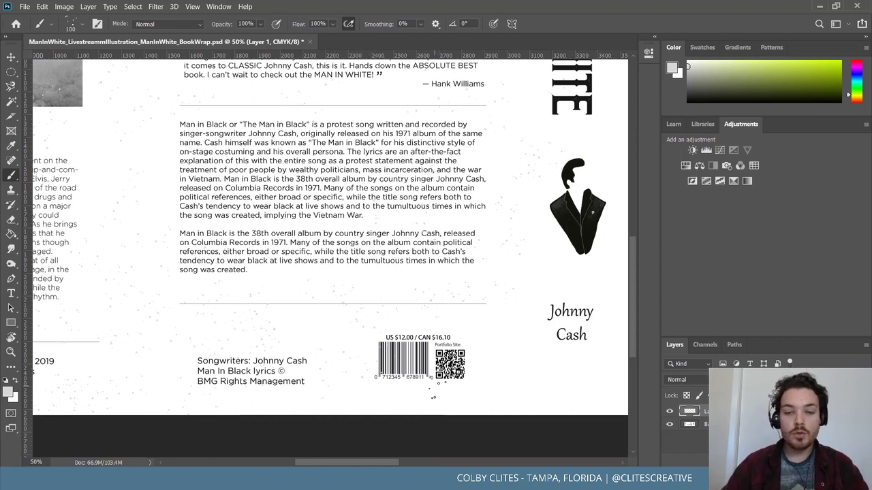
Paint light grey speckles along the bottom of the spine, front cover and lyrics flap, and beside the lower part of the suit
scroll(443, 402, "left", 5)
scroll(443, 402, "right", 6)
scroll(330, 238, "right", 8)
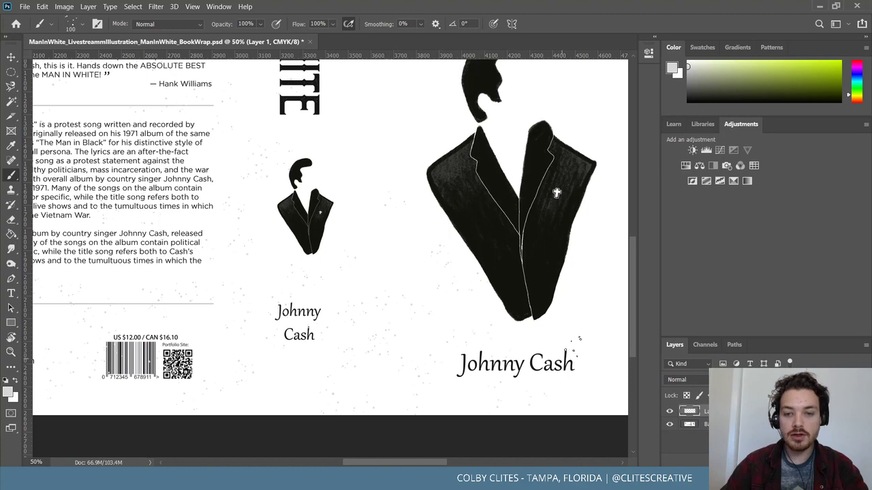
scroll(582, 375, "right", 5)
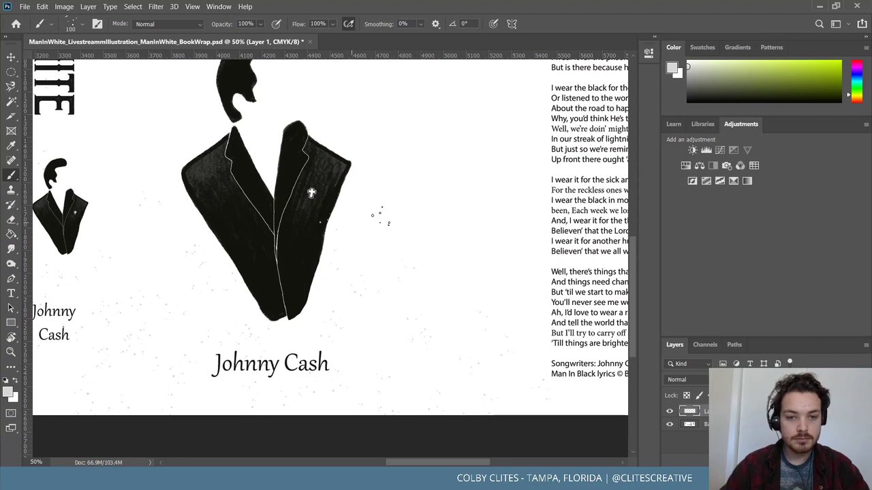
scroll(523, 351, "right", 7)
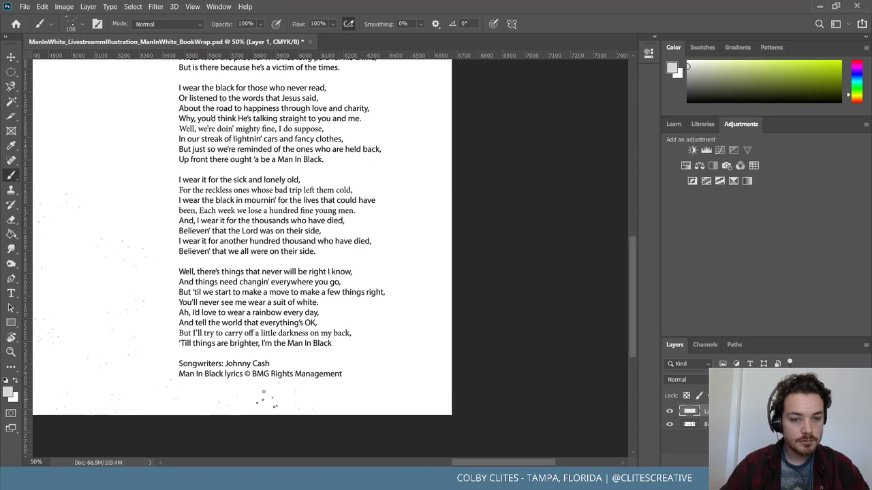
Paint light grey speckles up the lyrics flap's outer edge and across its top beside the price and above the title
scroll(409, 397, "up", 2)
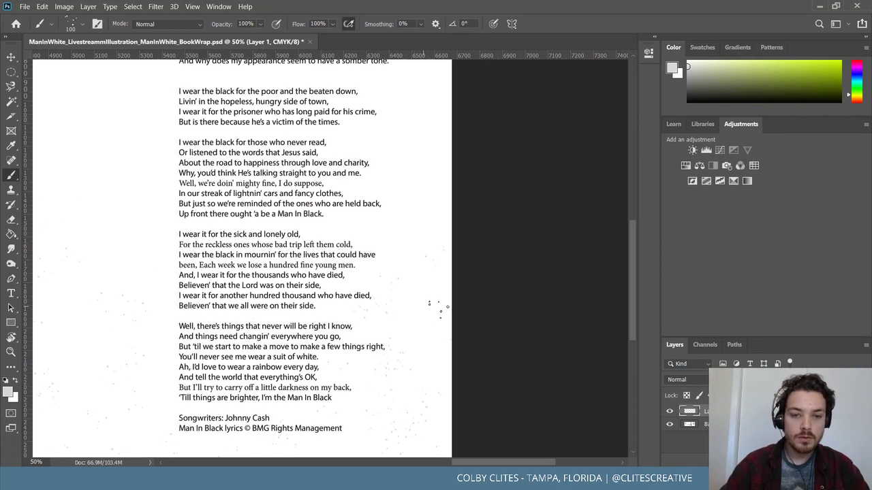
scroll(366, 219, "up", 2)
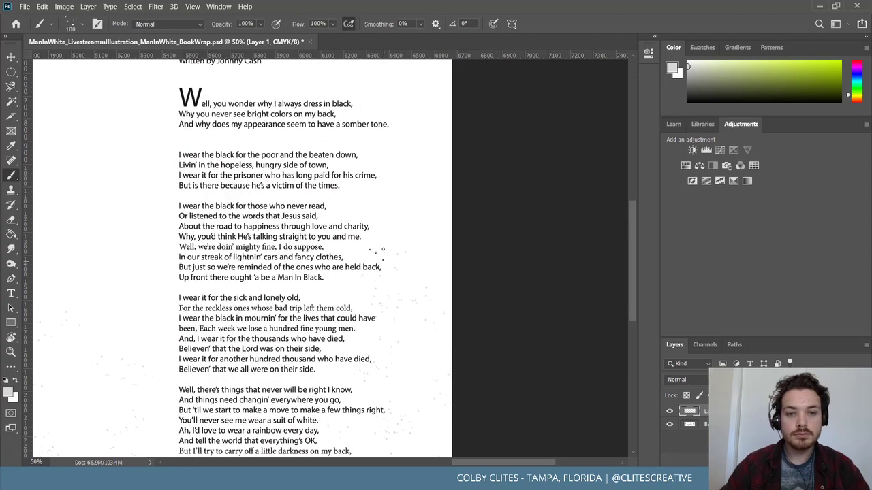
scroll(413, 212, "up", 2)
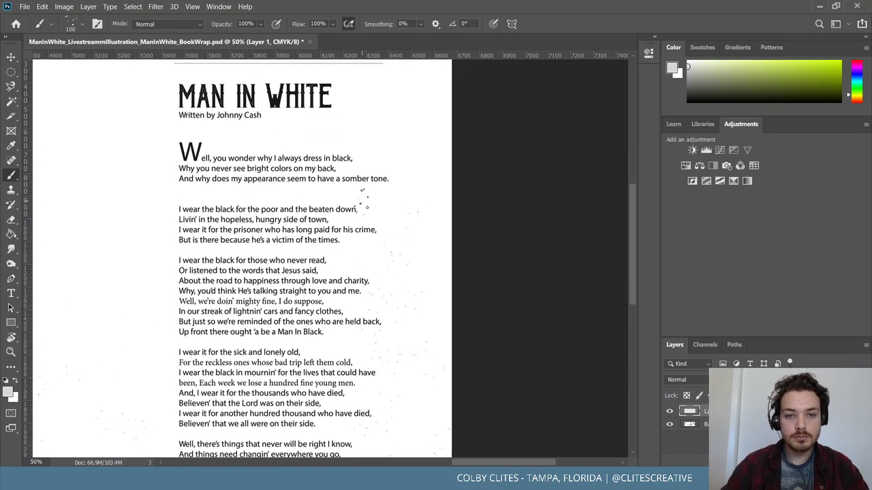
scroll(422, 180, "up", 2)
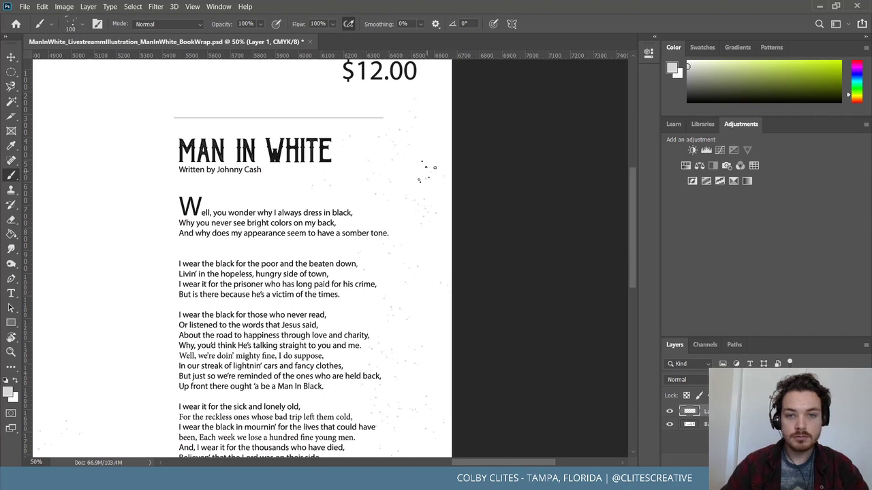
scroll(427, 170, "up", 4)
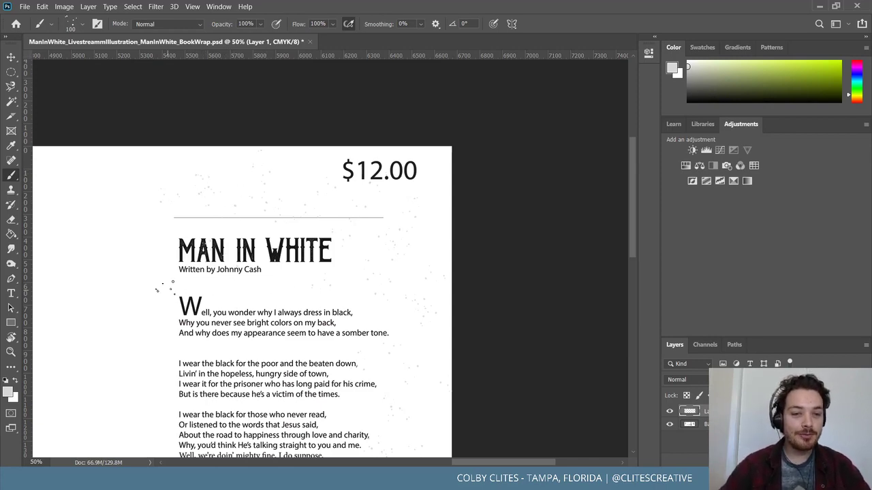
Fill the gap between the front cover and the lyrics flap with light grey speckles from top to bottom
scroll(228, 289, "right", 3)
scroll(238, 285, "left", 6)
scroll(252, 279, "left", 1)
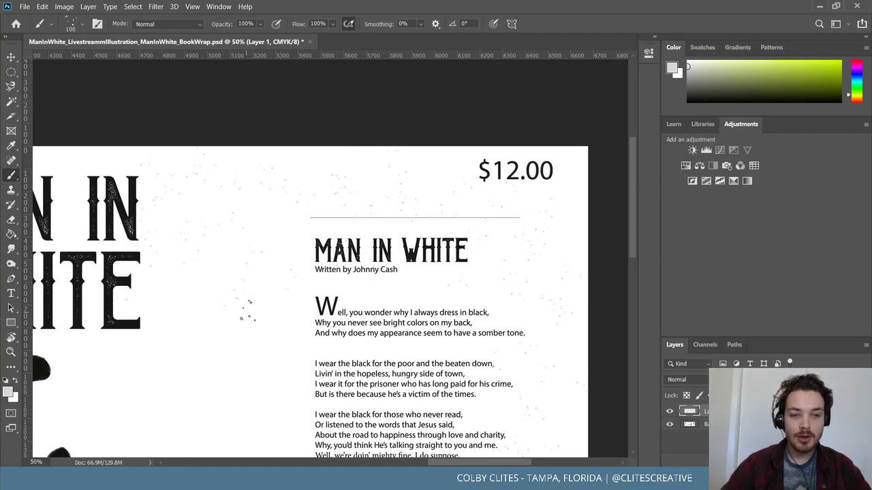
scroll(248, 310, "down", 3)
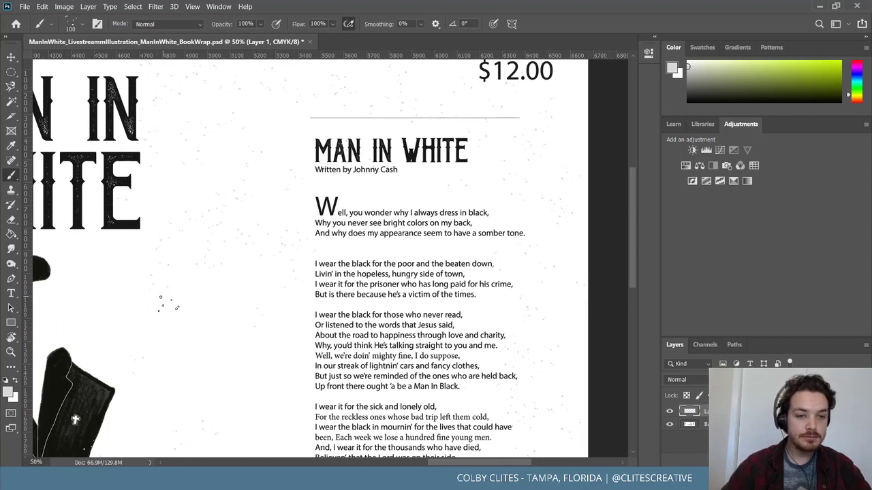
scroll(208, 320, "down", 2)
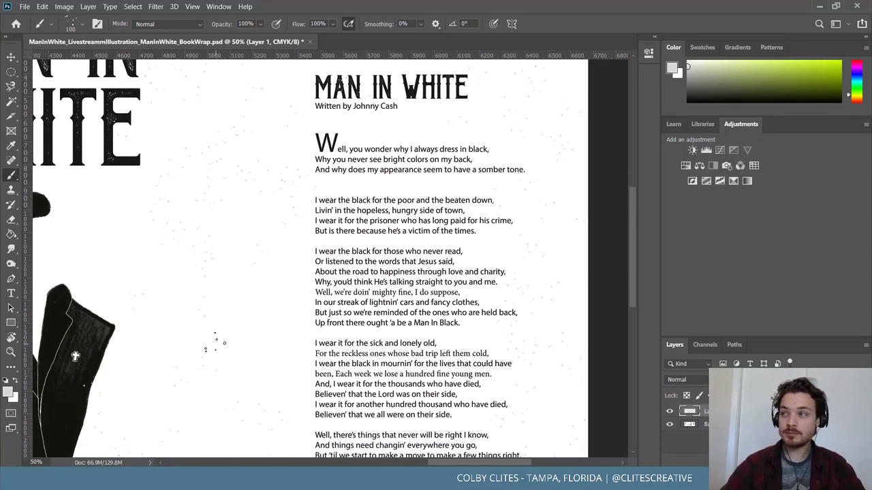
scroll(218, 349, "up", 2)
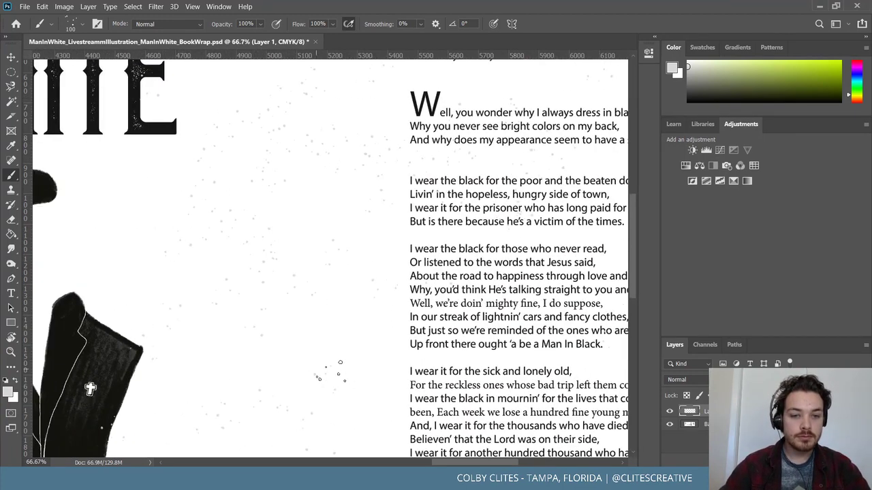
scroll(326, 341, "down", 5)
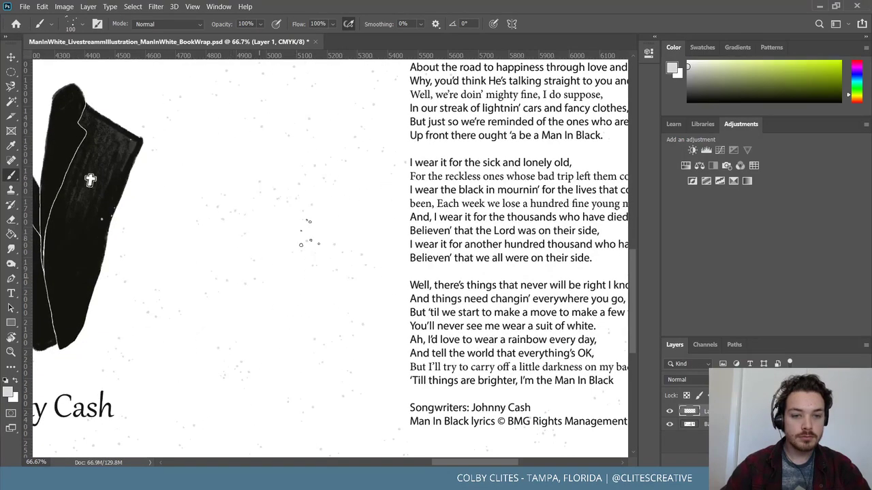
scroll(341, 293, "down", 2)
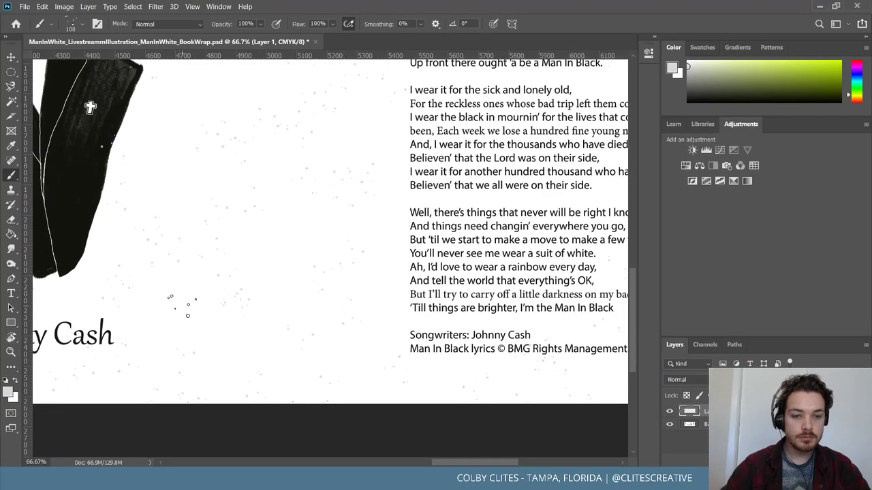
Paint light grey speckles over the front cover figure's hair, lapels and jacket, and in the white space around its head
scroll(183, 306, "up", 5)
scroll(183, 306, "left", 2)
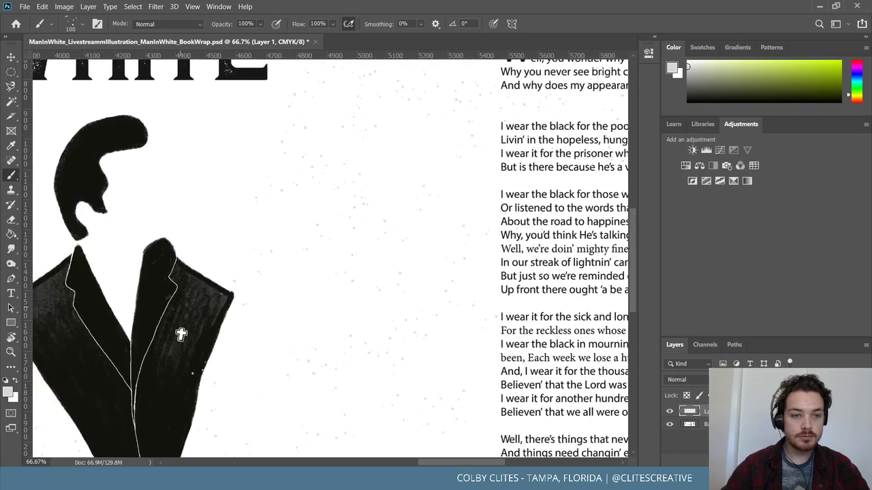
scroll(327, 259, "left", 2)
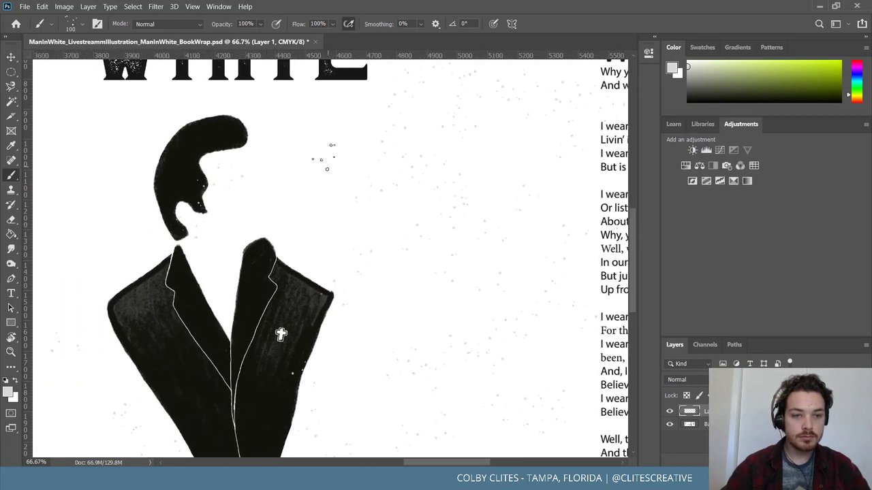
scroll(313, 164, "up", 2)
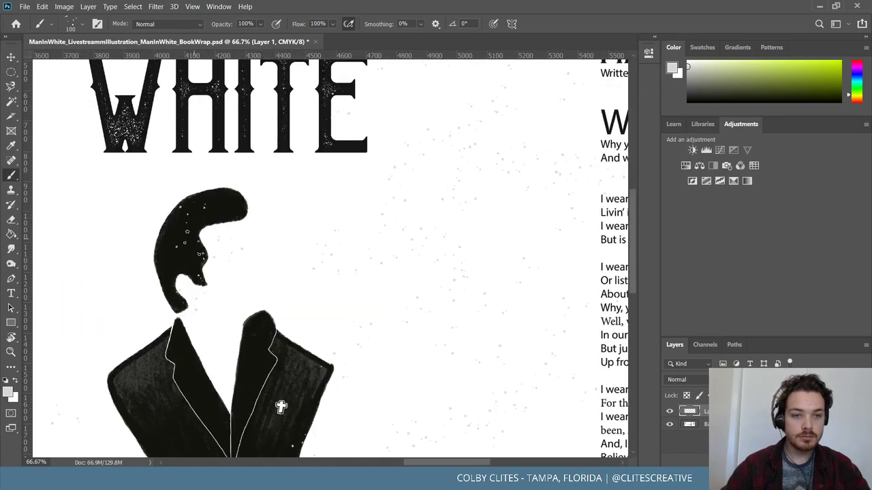
scroll(331, 259, "down", 2)
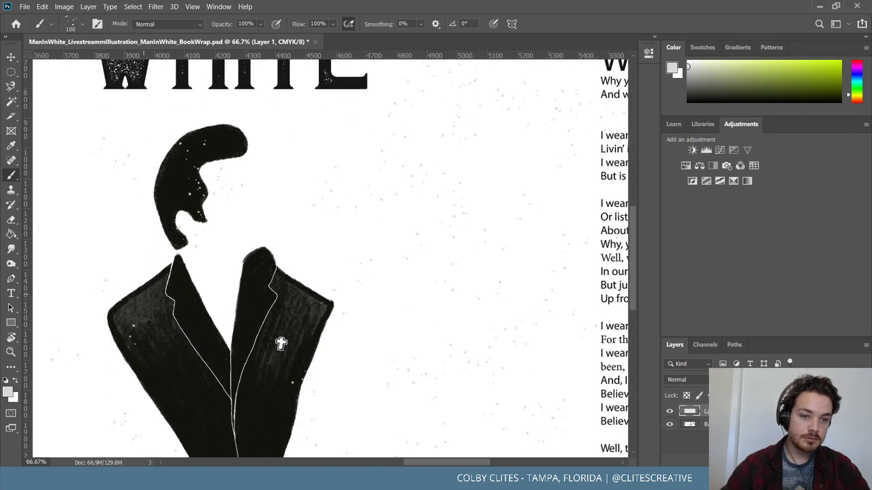
scroll(312, 367, "down", 4)
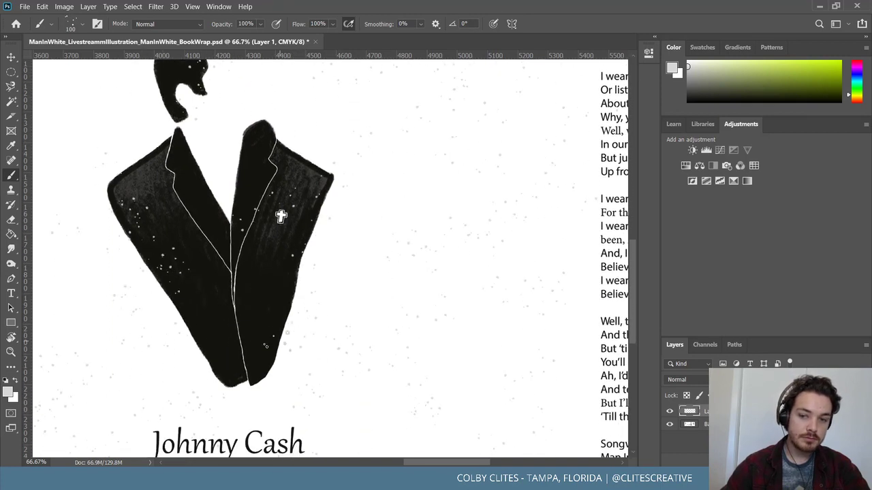
scroll(236, 246, "up", 3)
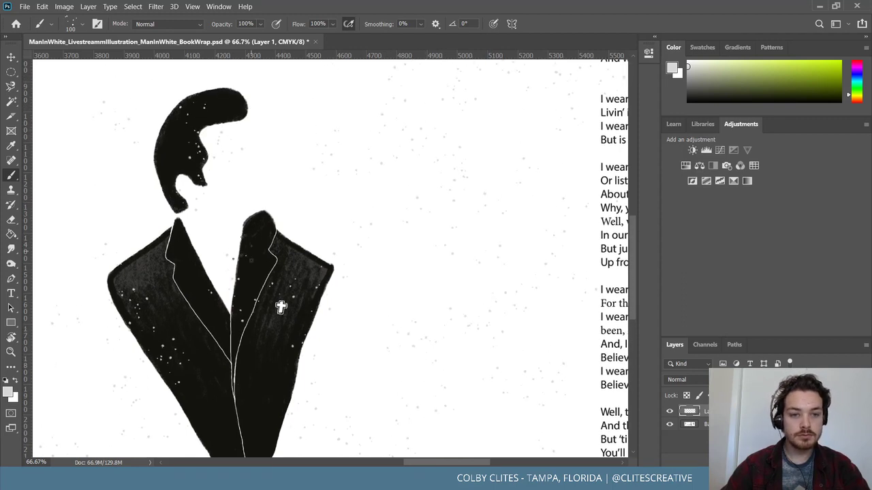
scroll(213, 358, "up", 7)
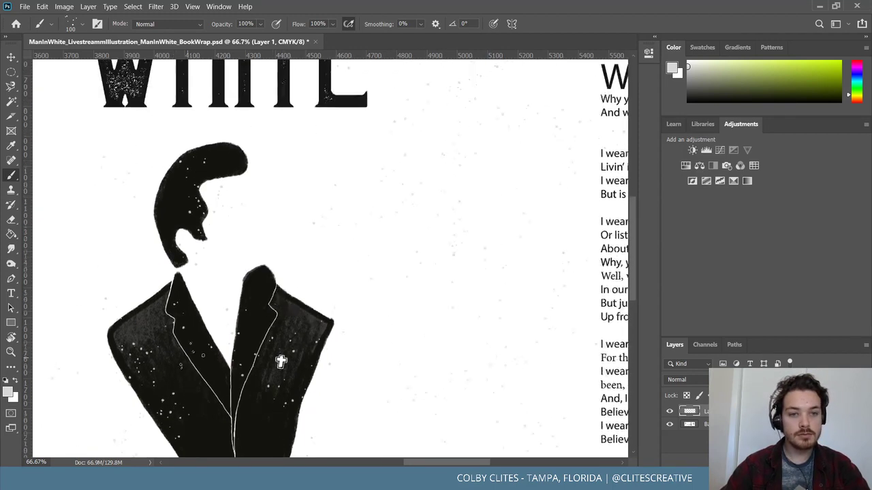
Paint light grey speckles around the front cover title and in the white space on both sides of the spine title
scroll(120, 286, "left", 7)
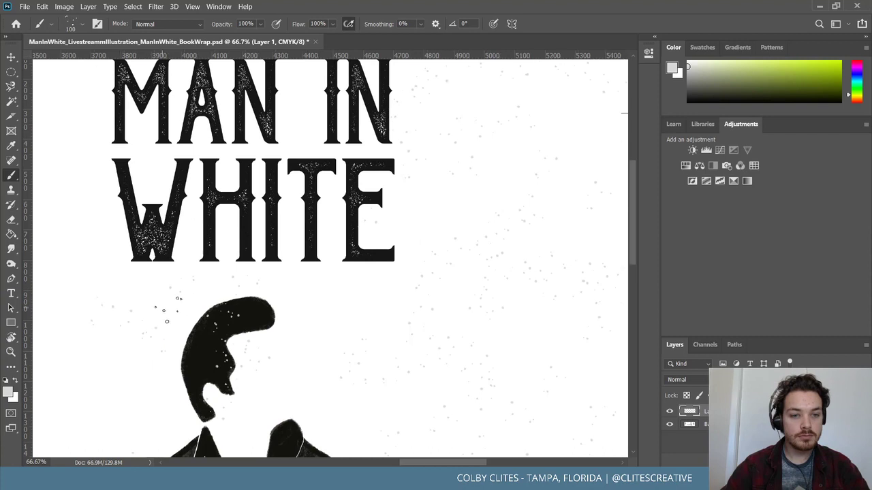
scroll(334, 393, "down", 2)
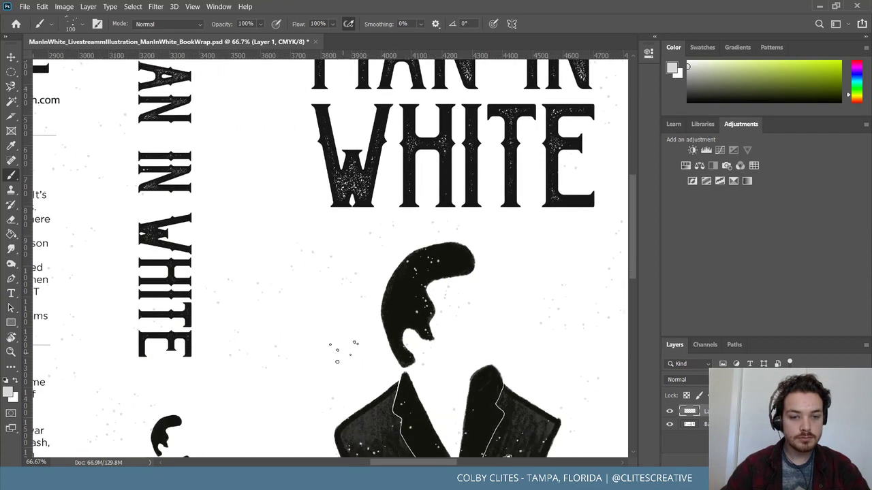
scroll(272, 327, "up", 5)
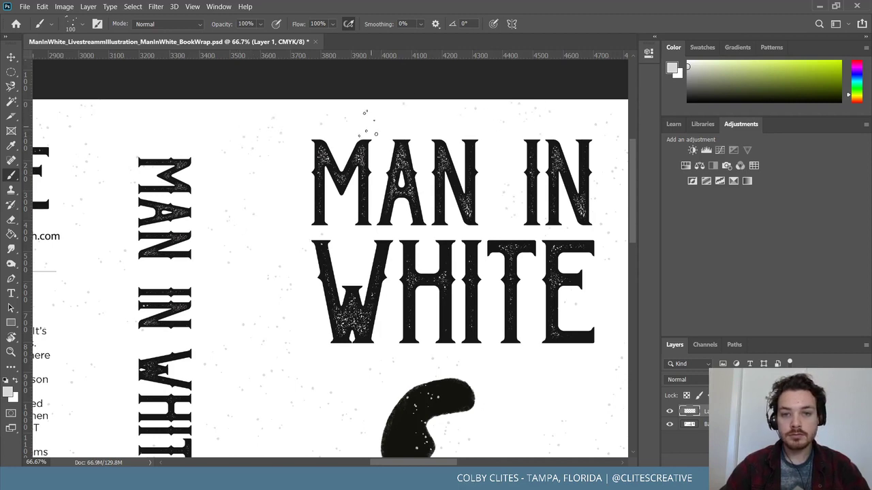
scroll(456, 153, "left", 5)
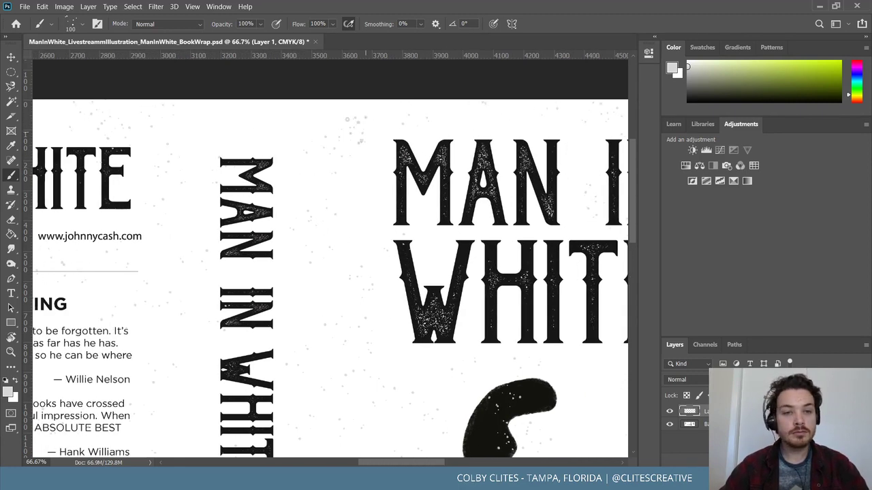
scroll(218, 292, "down", 1)
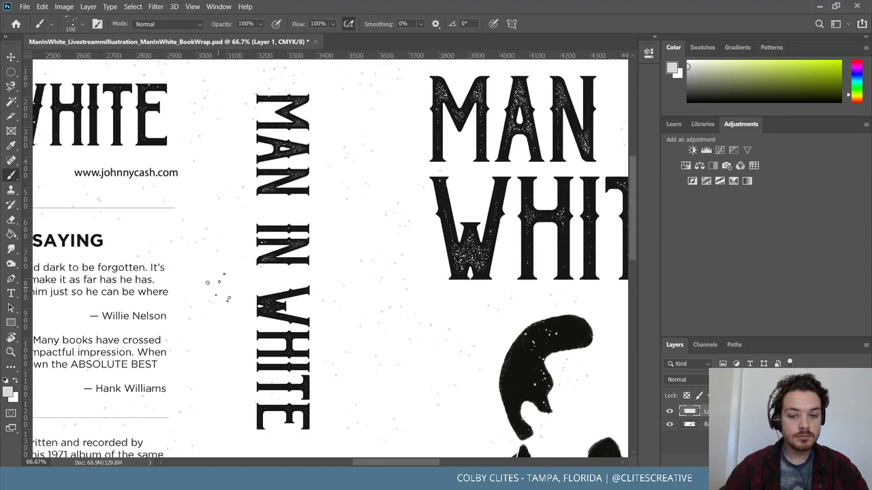
Check the whole jacket and paint light grey speckles around the spine's small suit figure and author name
key("ctrl+0")
scroll(219, 292, "up", 2)
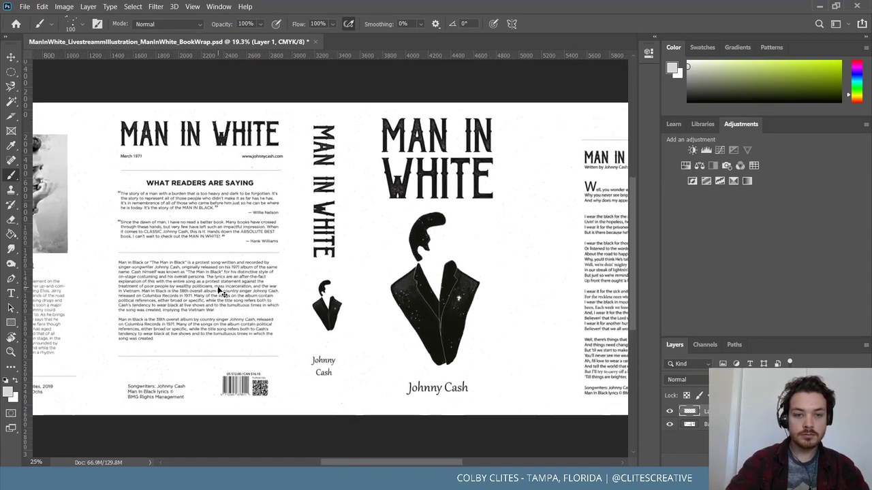
scroll(286, 269, "up", 1)
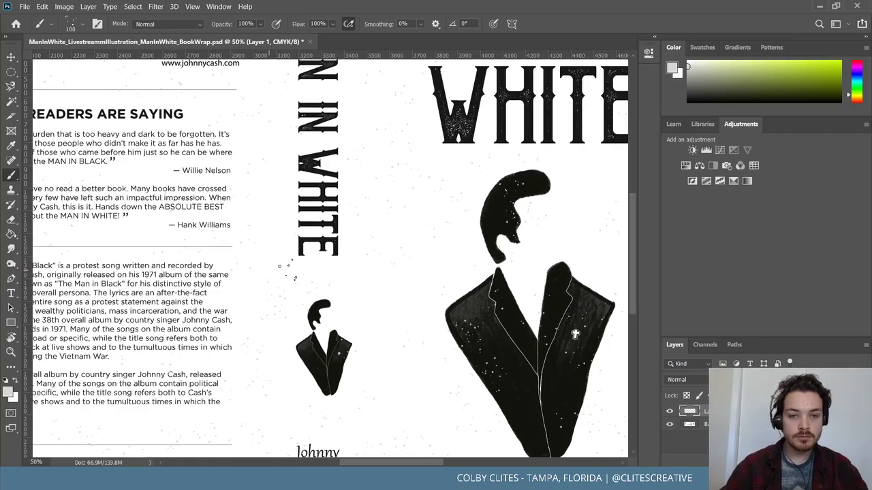
scroll(327, 225, "down", 3)
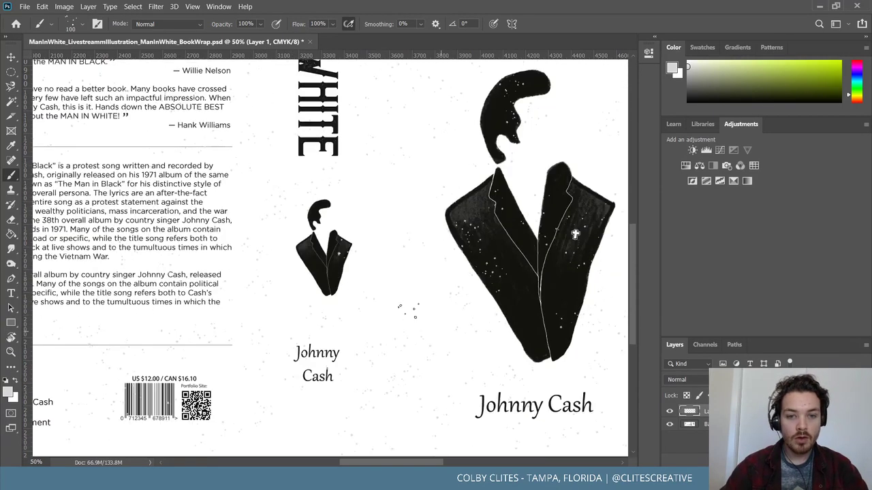
scroll(420, 208, "left", 8)
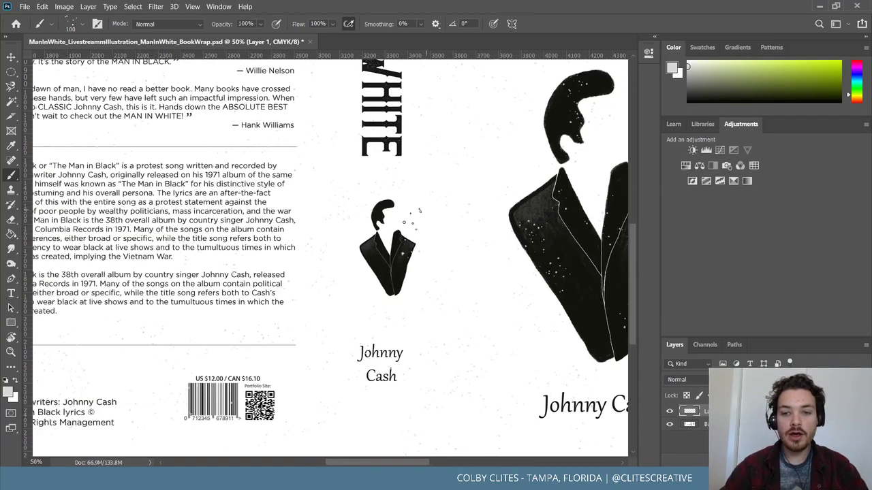
scroll(289, 253, "up", 1)
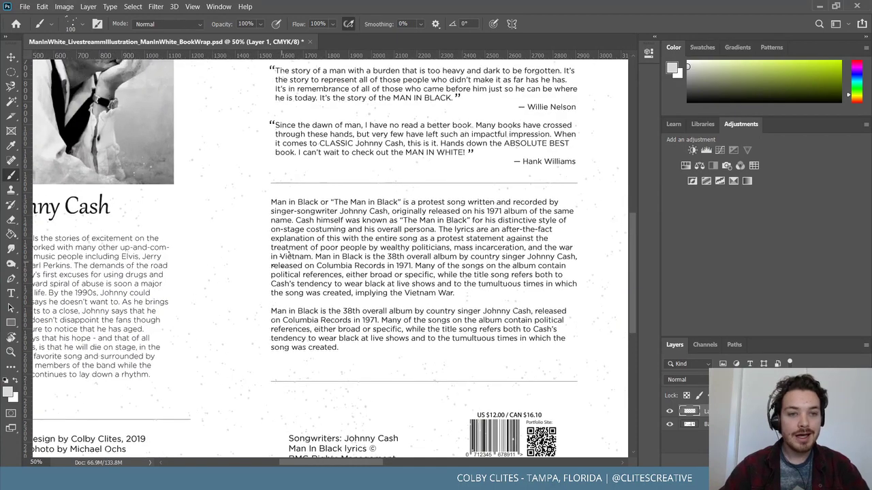
Check the light grey speckle coverage across the whole jacket, from the author flap to the lyrics flap and back
scroll(288, 254, "left", 3)
scroll(286, 254, "up", 6)
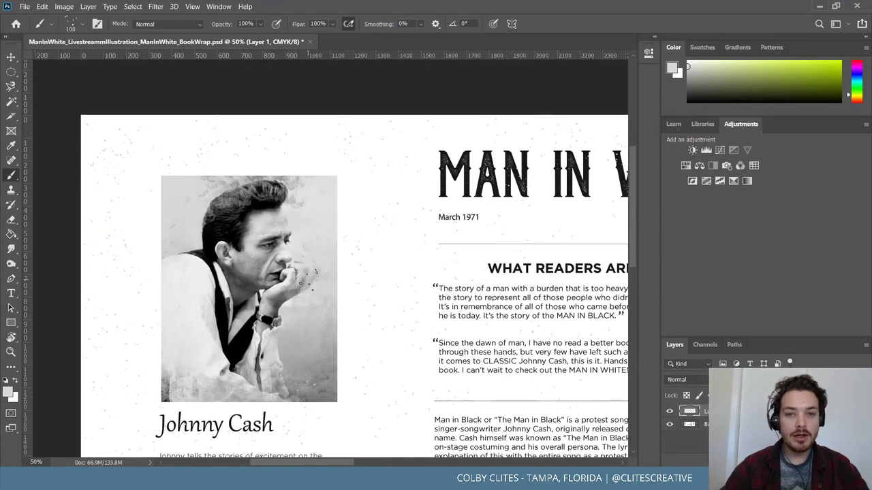
scroll(310, 278, "right", 13)
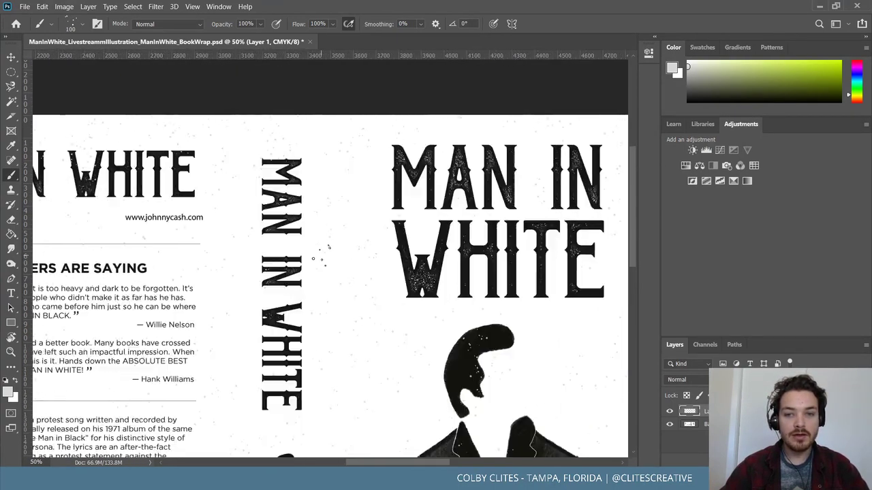
scroll(310, 259, "right", 12)
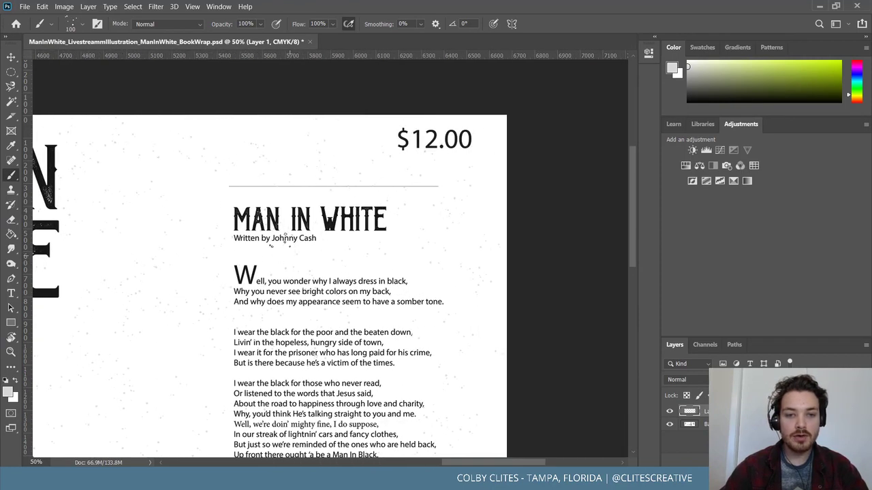
scroll(354, 245, "down", 1)
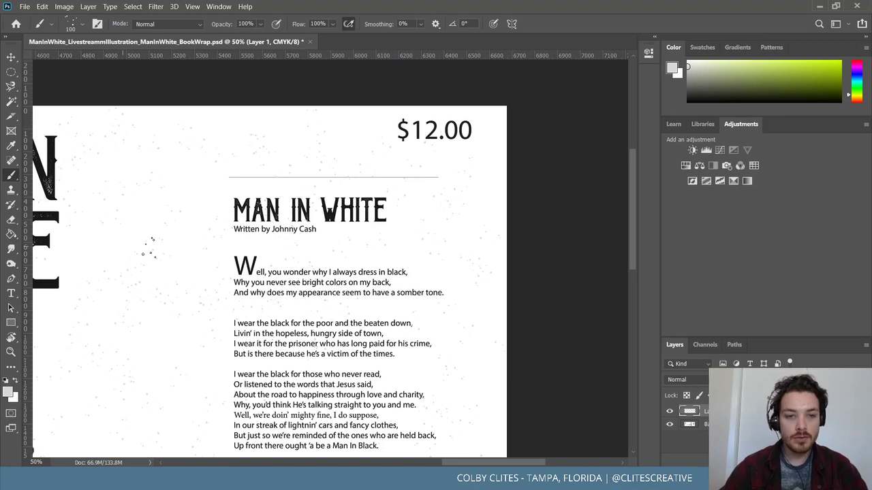
left_click(11, 57)
scroll(334, 330, "down", 3)
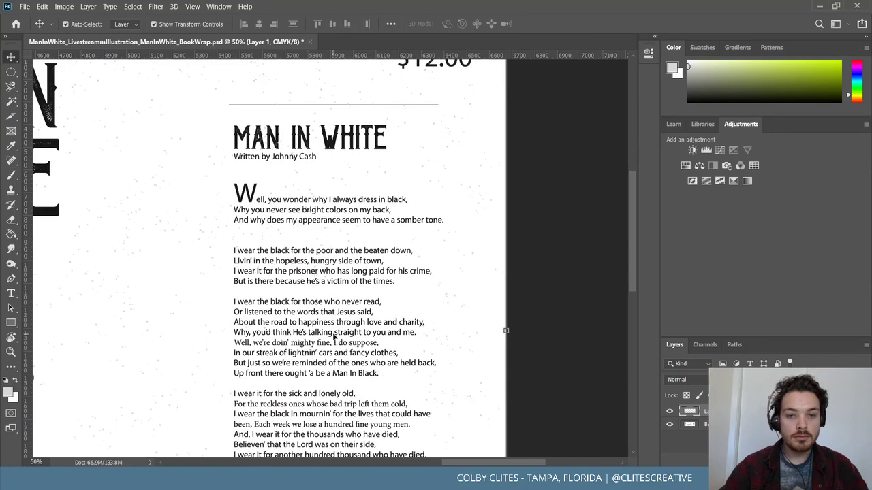
scroll(334, 336, "down", 2)
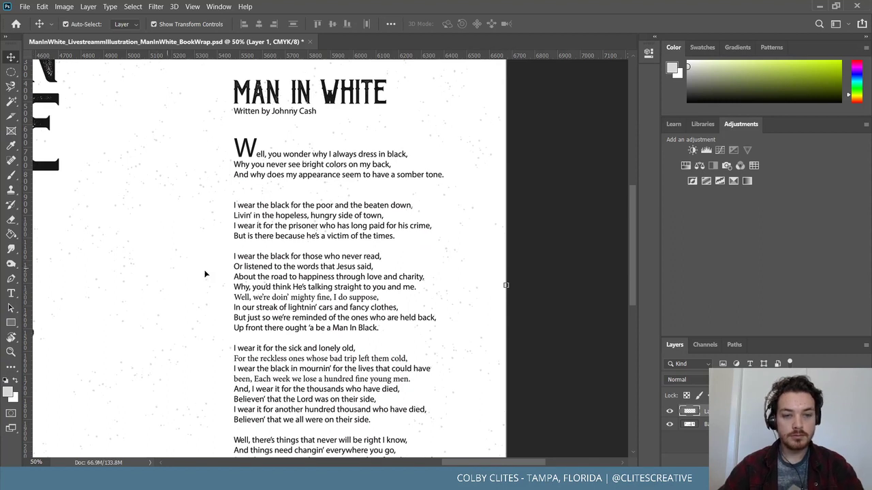
key("b")
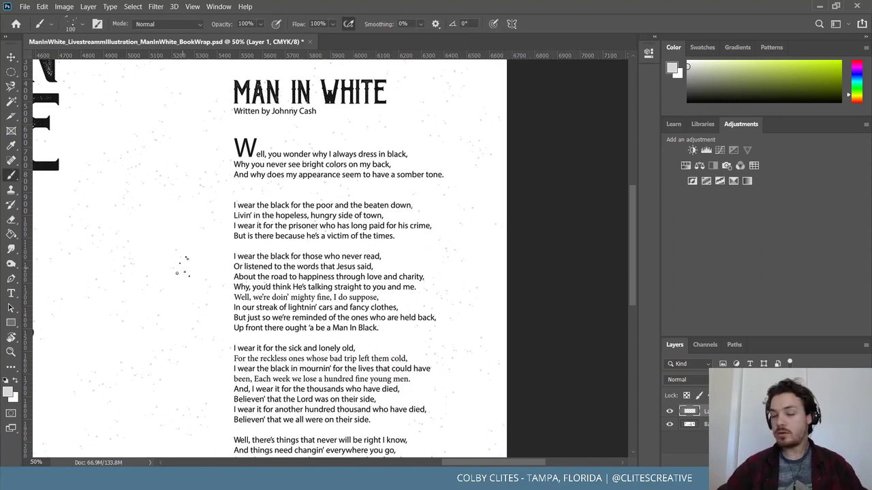
scroll(184, 286, "down", 8)
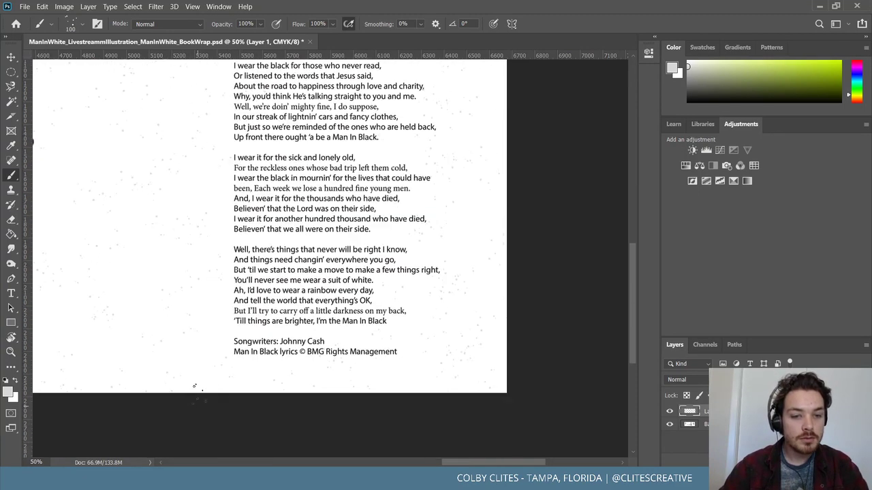
scroll(178, 365, "left", 5)
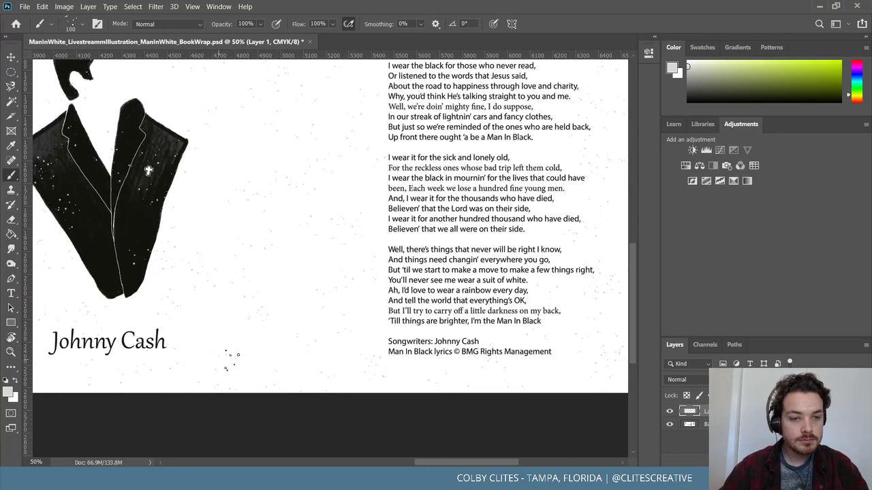
scroll(179, 364, "left", 9)
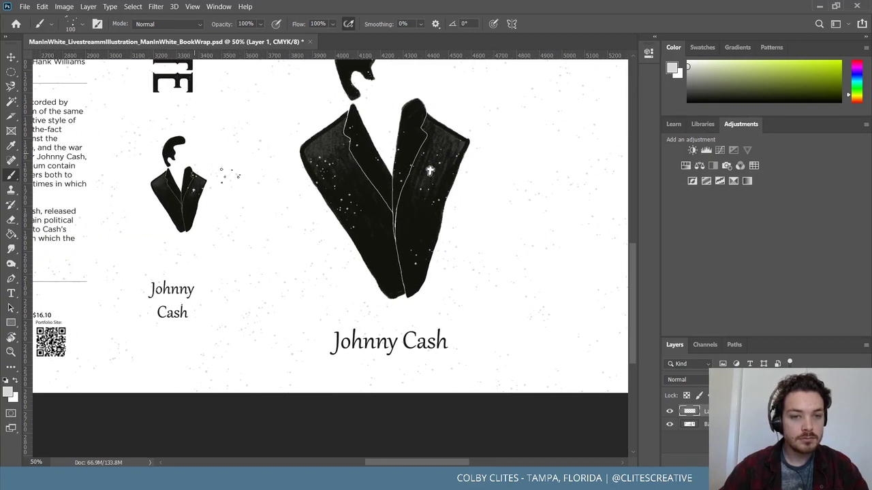
scroll(229, 175, "left", 12)
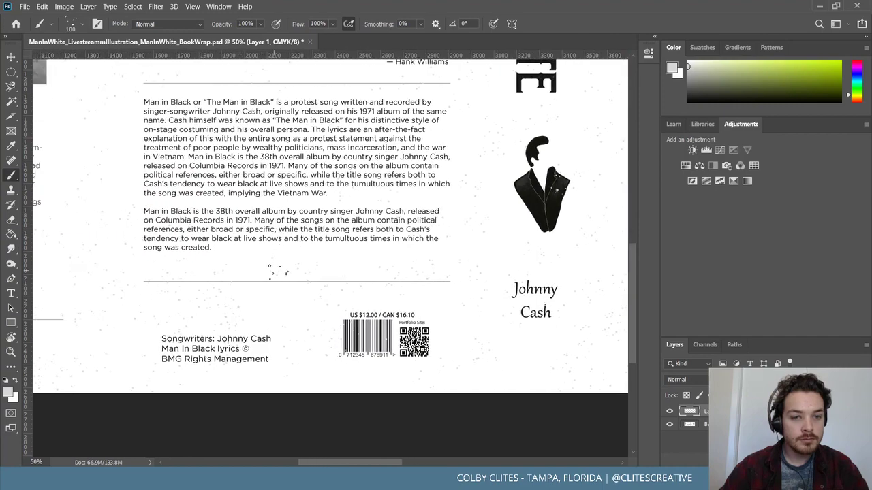
scroll(272, 271, "left", 7)
scroll(259, 283, "up", 4)
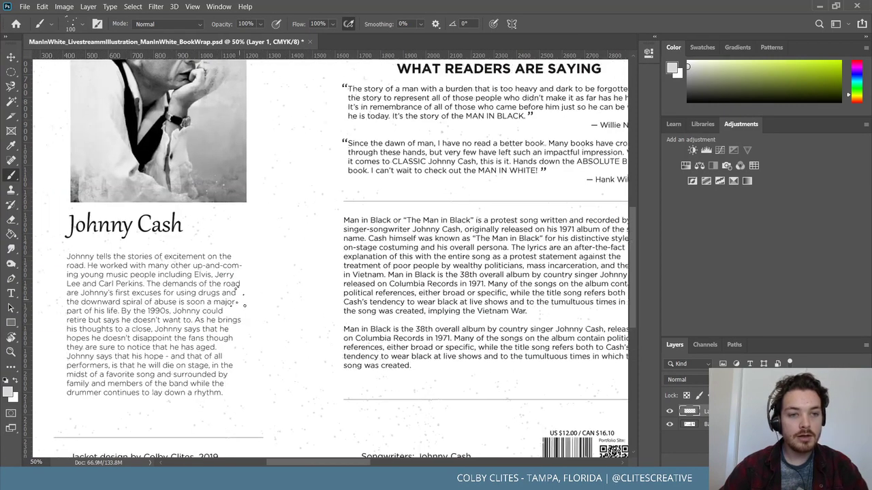
scroll(243, 306, "left", 2)
scroll(243, 305, "up", 5)
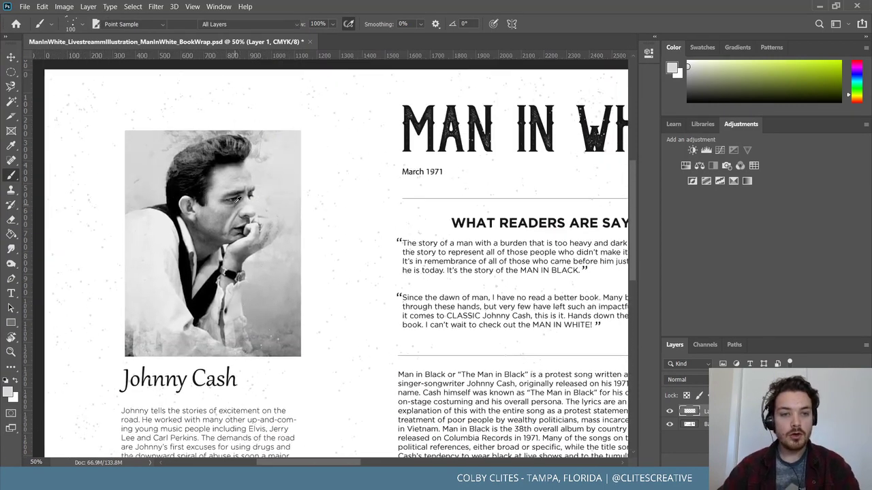
Sample a darker grey from the author photo and paint speckles along the author flap's top and outer edges
mouse_move(225, 144)
left_mouse_down()
mouse_move(215, 139)
mouse_move(262, 129)
mouse_move(156, 137)
mouse_move(179, 267)
mouse_move(238, 264)
mouse_move(227, 270)
left_mouse_up()
key("b")
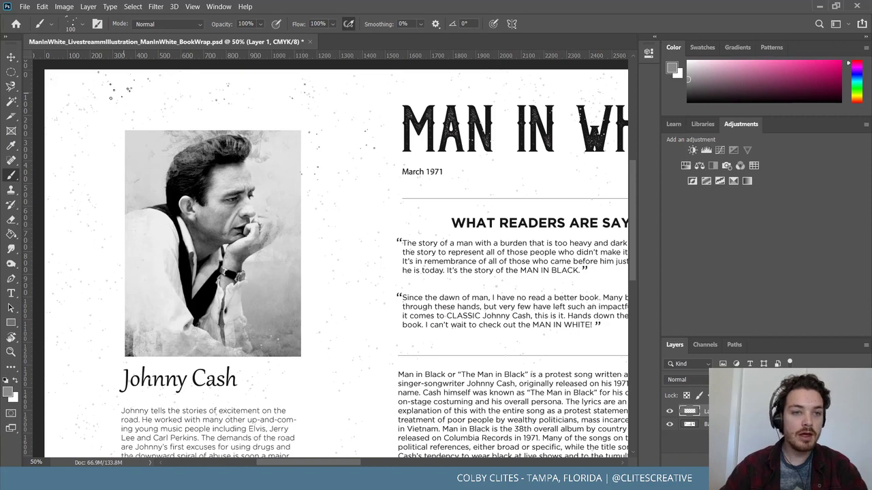
scroll(73, 96, "down", 2)
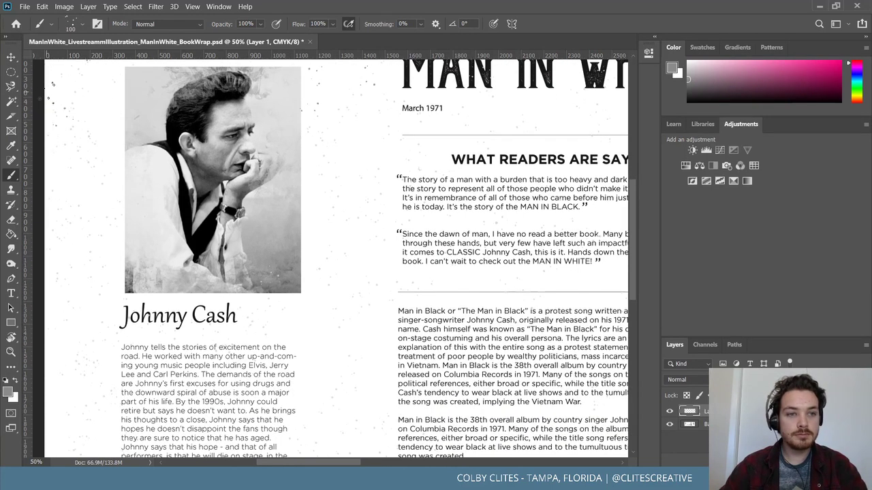
scroll(54, 130, "up", 3)
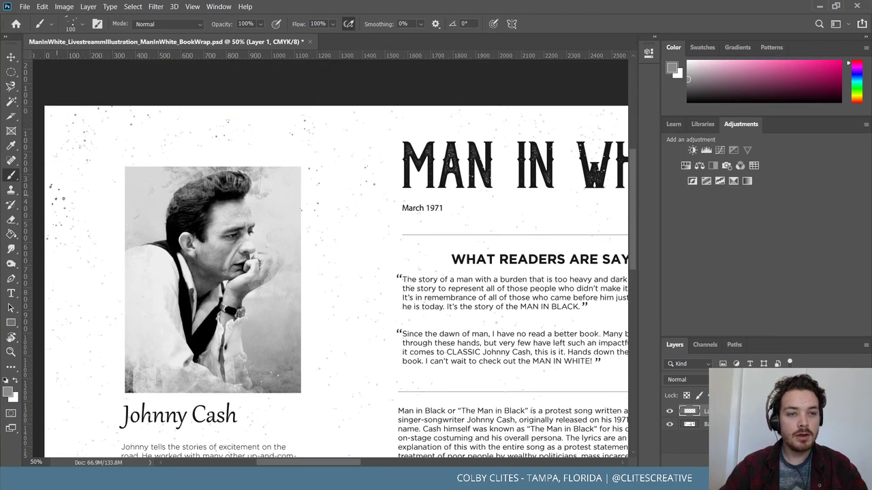
scroll(58, 126, "down", 5)
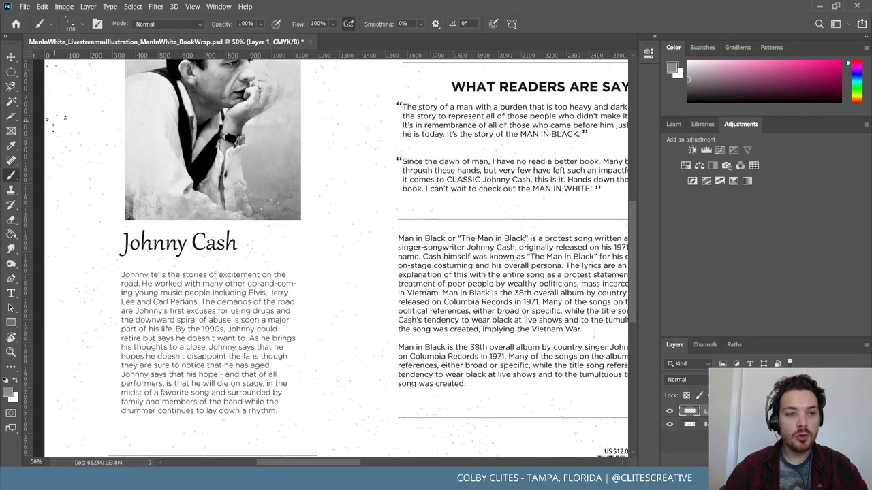
scroll(61, 112, "down", 1)
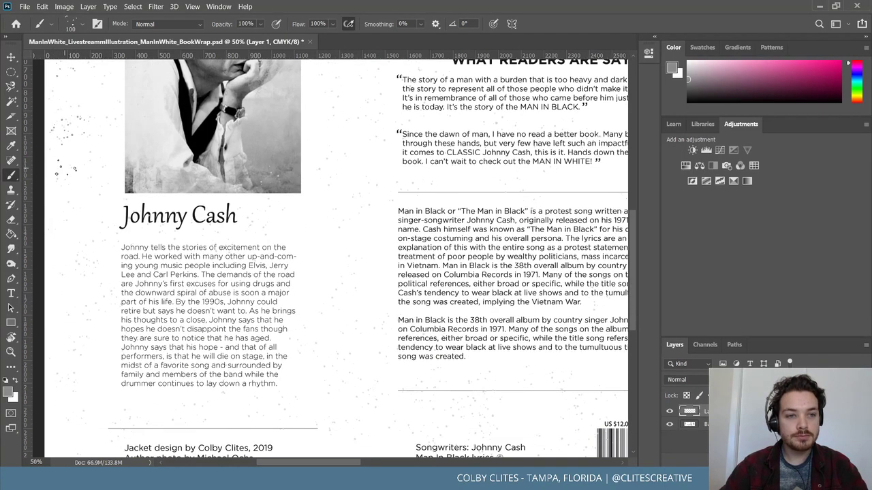
scroll(56, 180, "up", 2)
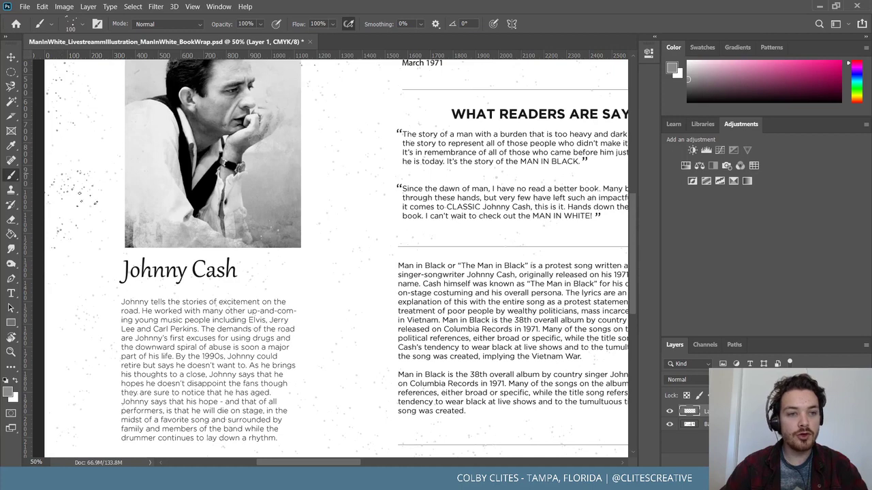
scroll(79, 195, "down", 2)
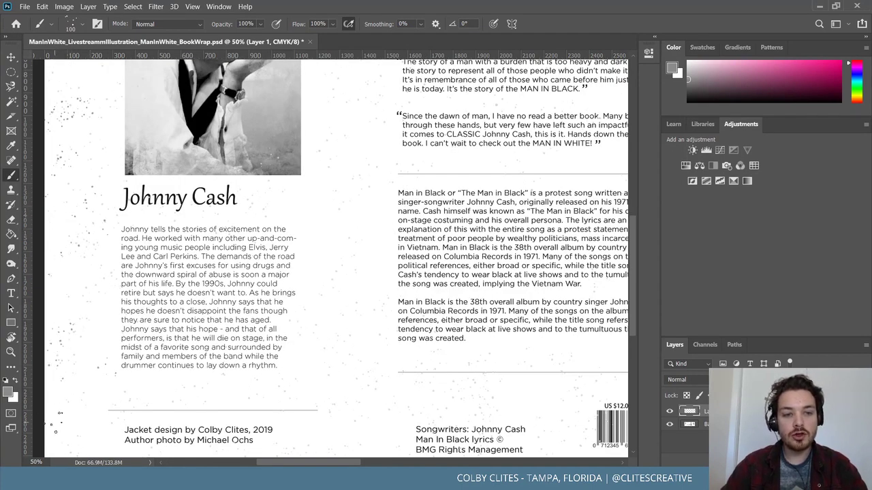
Paint darker grey speckles along the bottom edge of the author flap and the back cover
scroll(62, 446, "down", 2)
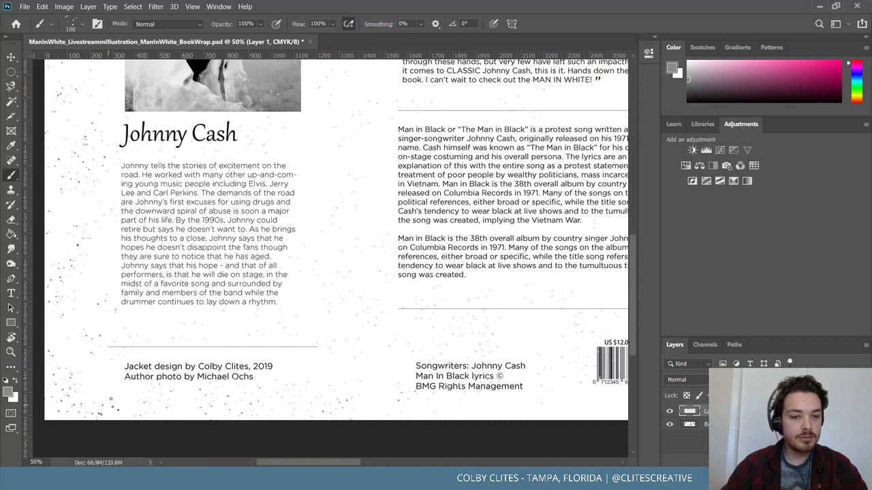
scroll(111, 399, "left", 3)
scroll(258, 399, "right", 5)
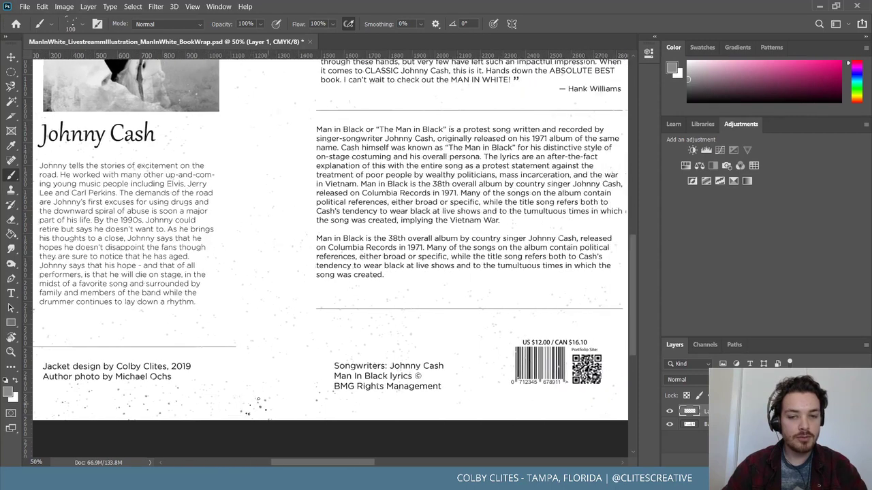
scroll(258, 399, "right", 3)
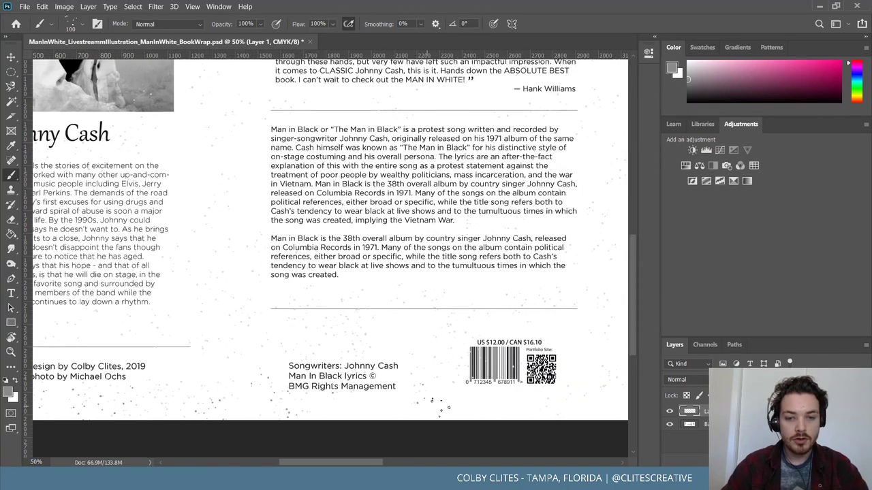
scroll(446, 407, "right", 8)
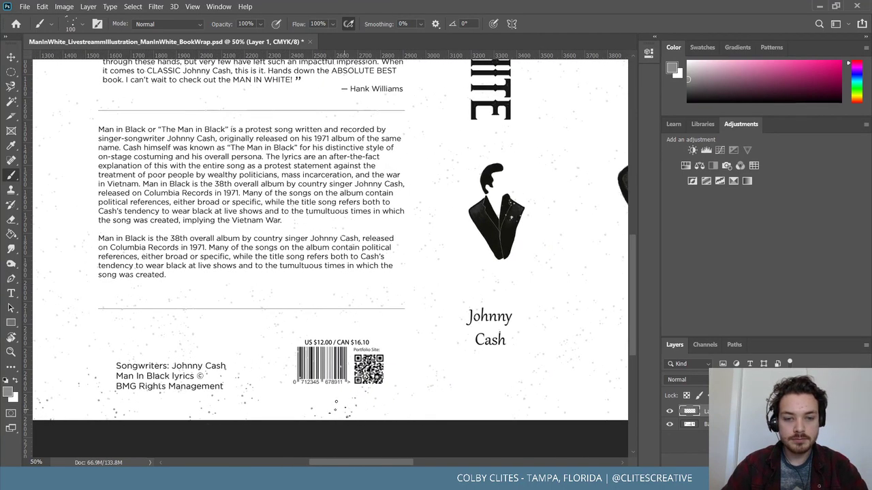
Continue the darker grey speckles along the bottom edge of the spine, front cover and lyrics flap
scroll(454, 402, "right", 7)
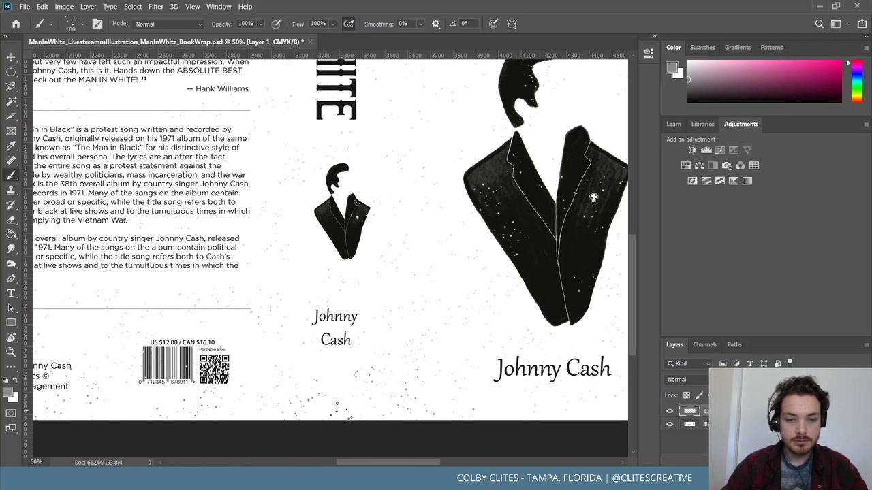
scroll(336, 403, "right", 6)
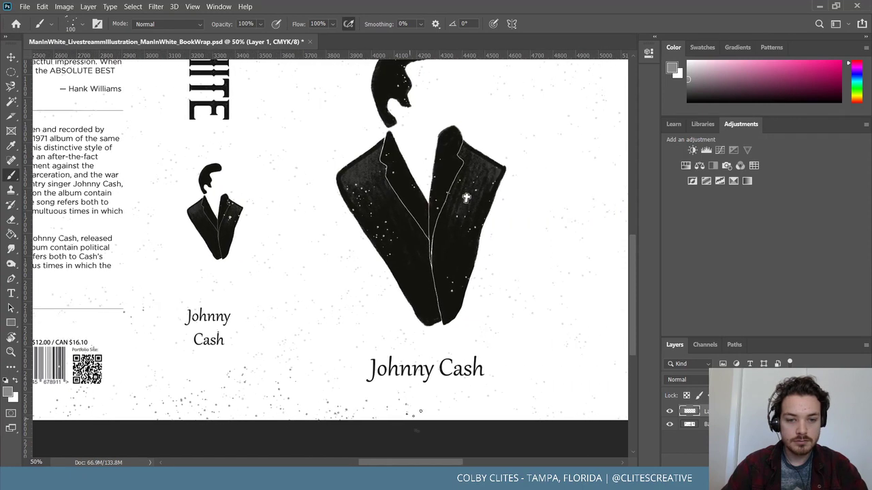
scroll(549, 406, "right", 10)
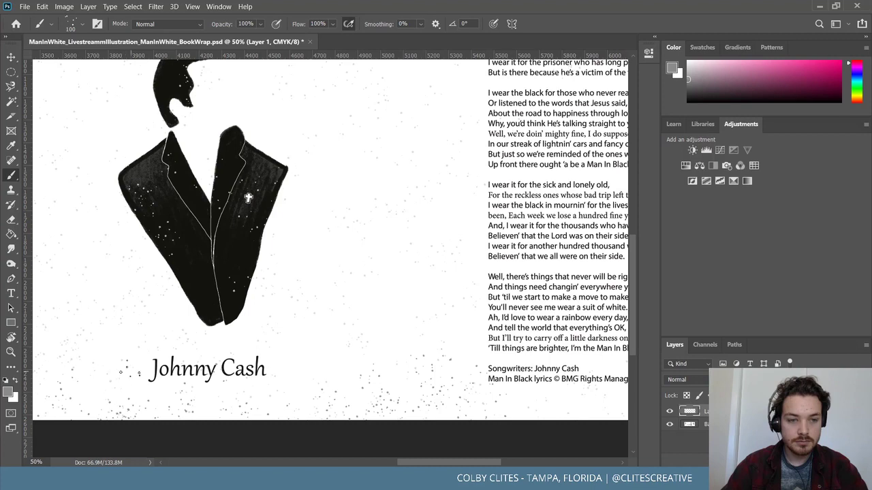
scroll(129, 371, "right", 10)
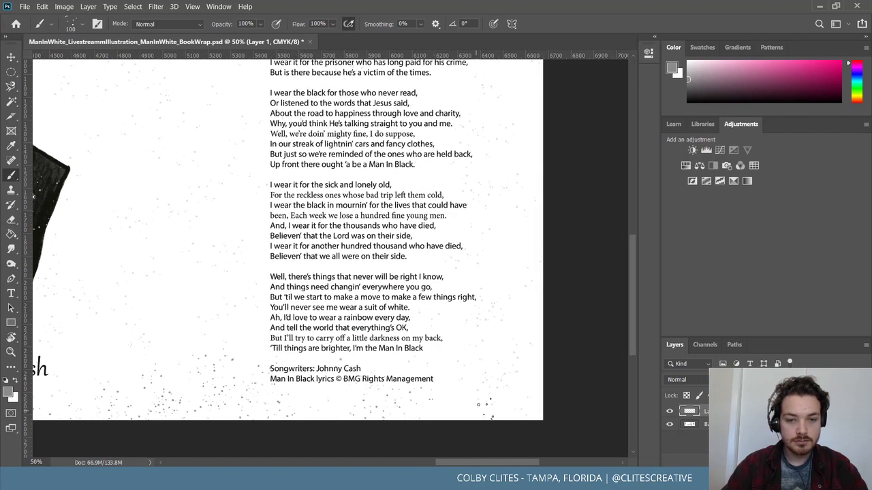
Paint darker grey speckles up the lyrics flap's outer edge and along its top edge around the price
scroll(520, 398, "up", 3)
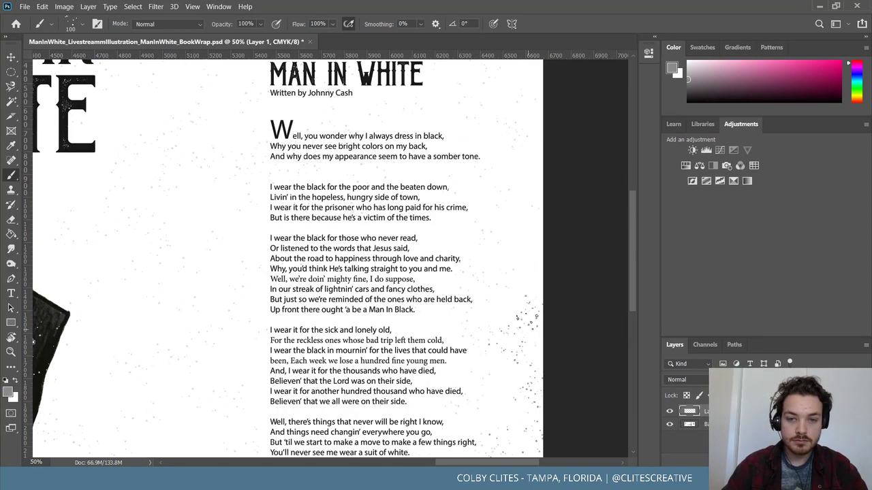
scroll(519, 156, "up", 3)
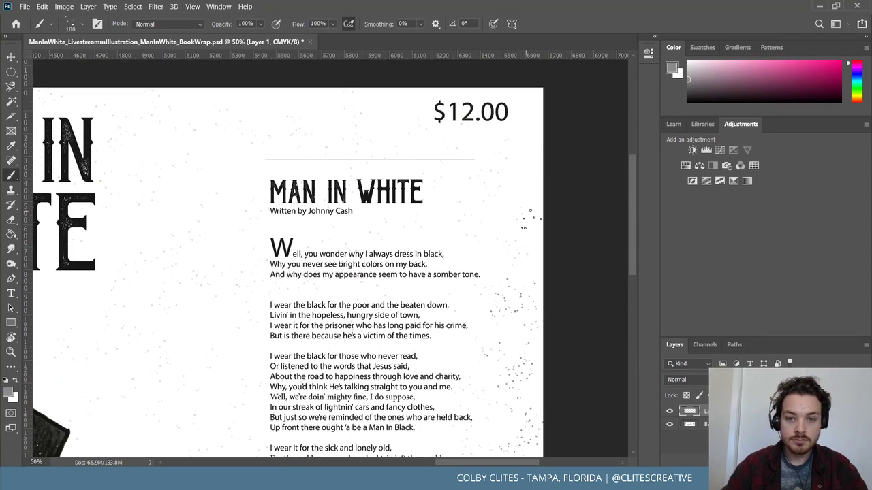
mouse_move(529, 232)
left_mouse_down()
mouse_move(518, 176)
mouse_move(529, 106)
left_mouse_up()
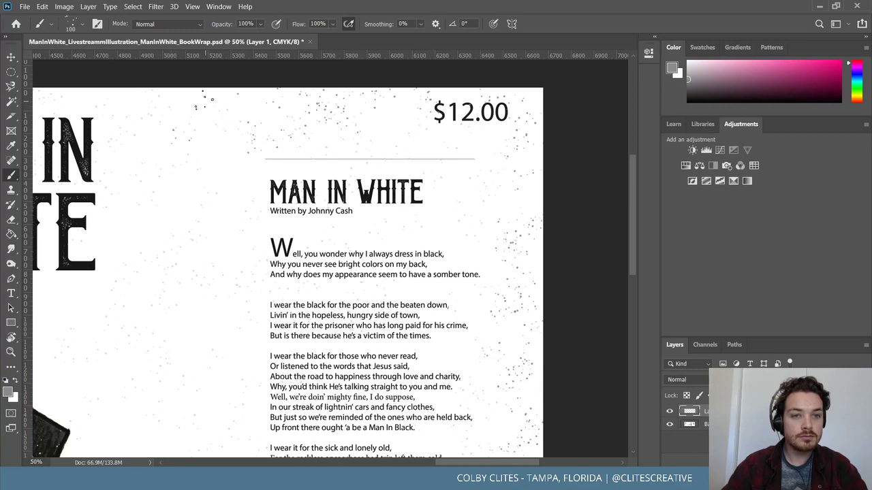
Paint darker grey speckles along the top edge of the front cover above the title, working back toward the spine
scroll(182, 119, "right", 2)
scroll(183, 114, "left", 5)
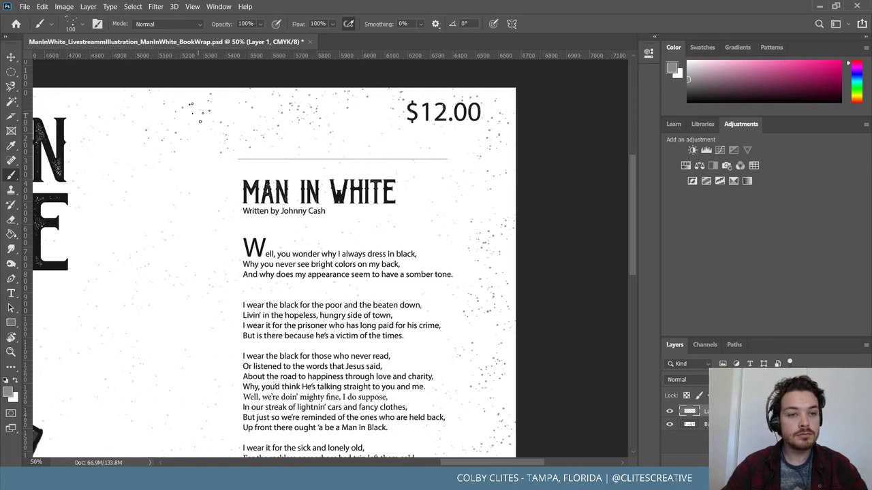
scroll(182, 111, "left", 3)
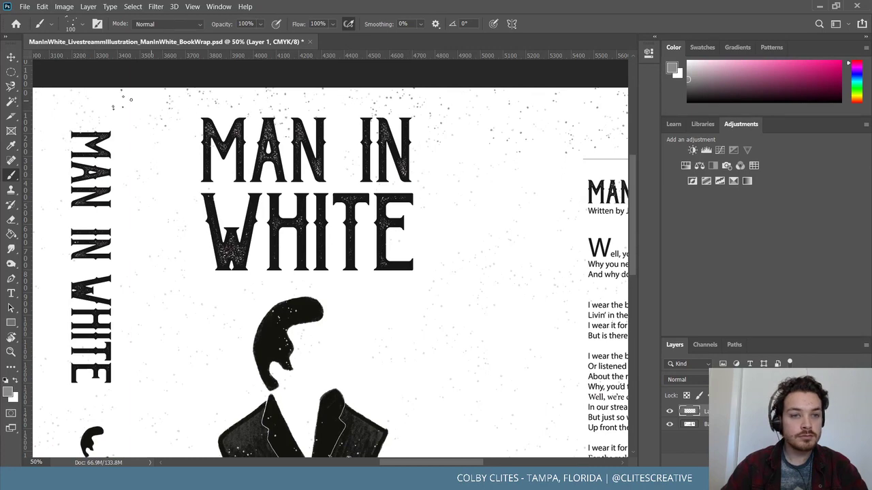
scroll(204, 104, "left", 6)
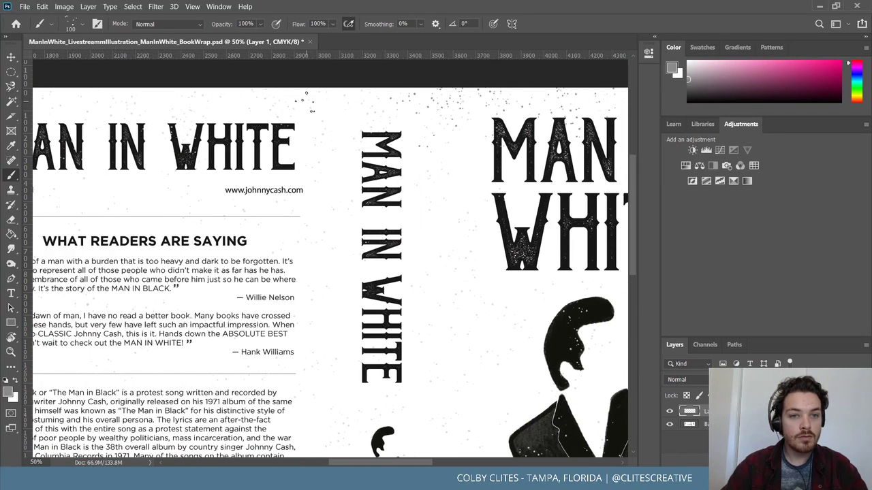
Continue the darker grey speckles along the top edge of the spine and back cover to the author flap
left_click(323, 98)
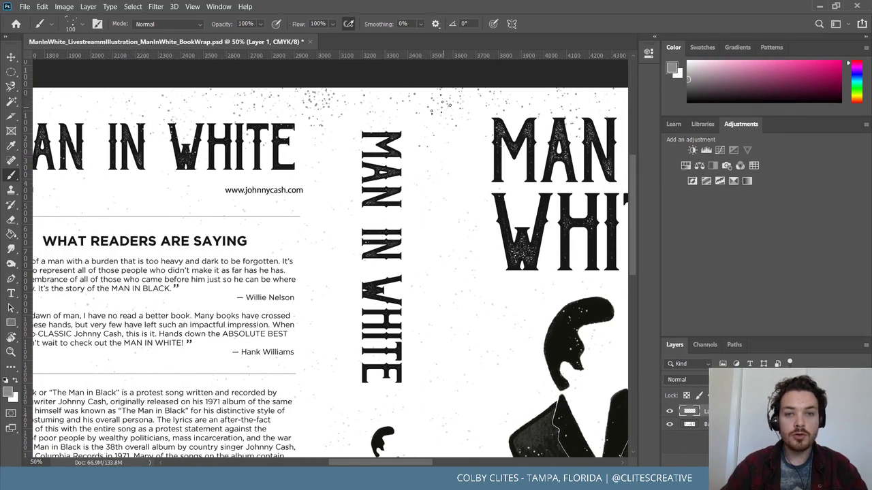
scroll(205, 96, "left", 4)
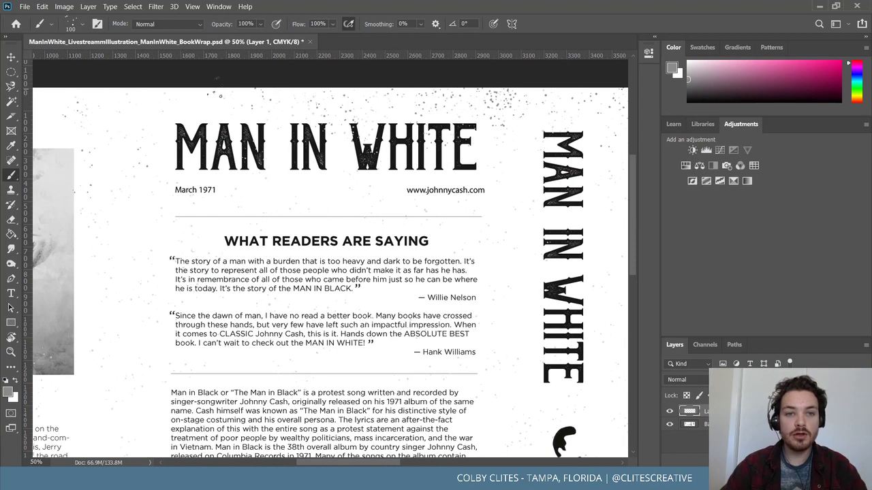
scroll(96, 104, "left", 4)
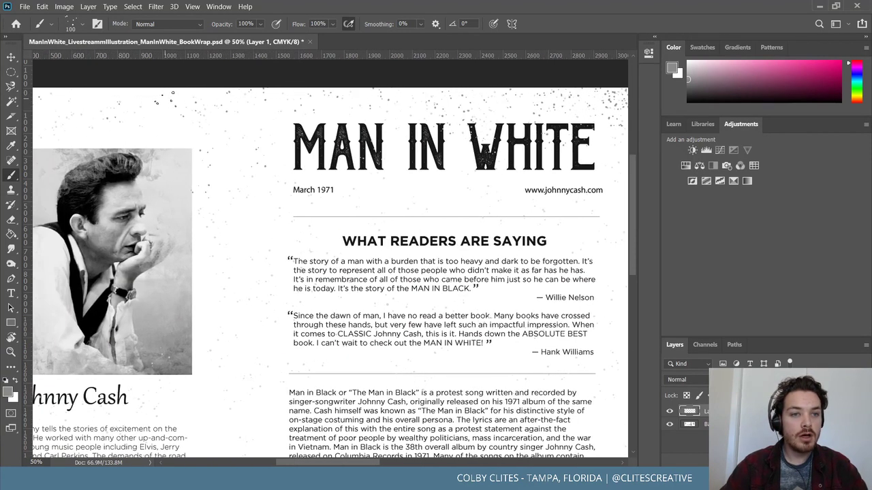
scroll(105, 96, "left", 3)
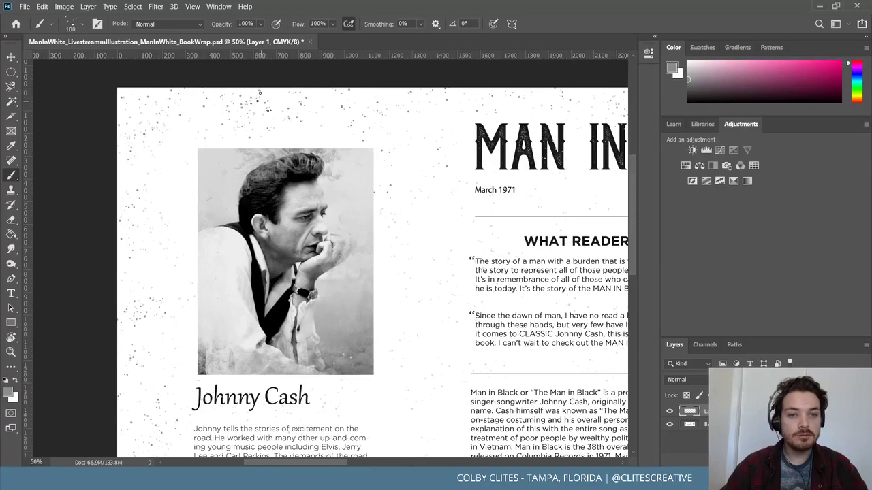
Erase the speckles covering the suited figures on the front cover and spine with a size 70 eraser
key("ctrl+0")
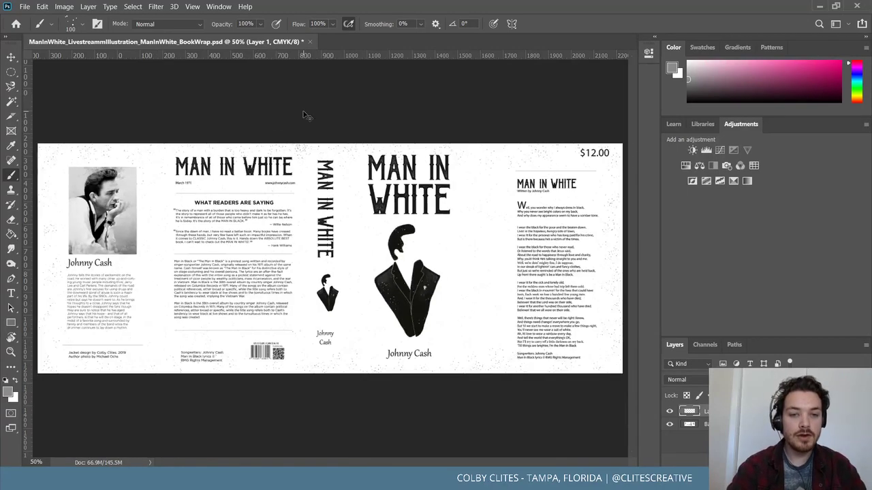
key("ctrl+plus")
key("ctrl+plus")
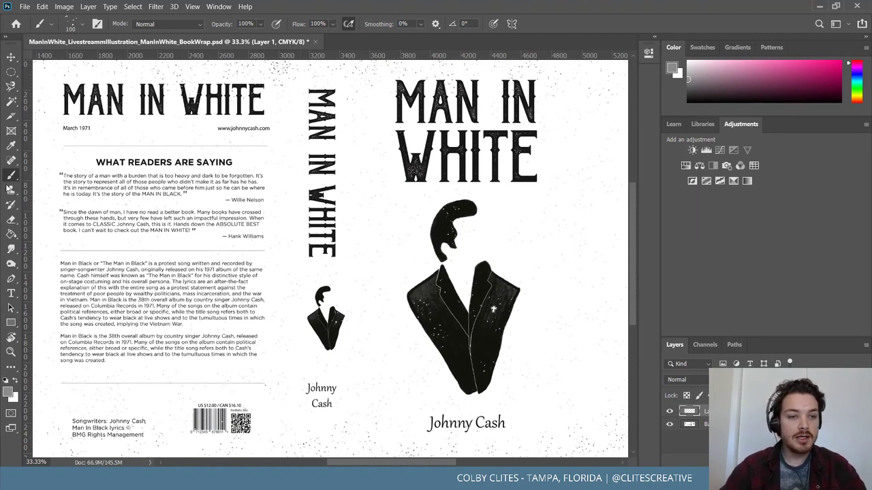
left_click(11, 220)
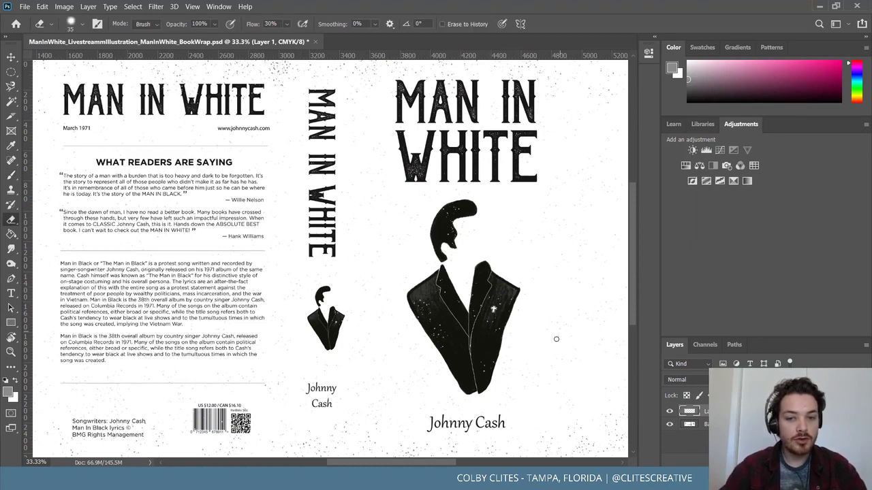
key("bracketright")
key("bracketright")
key("bracketright")
key("bracketright")
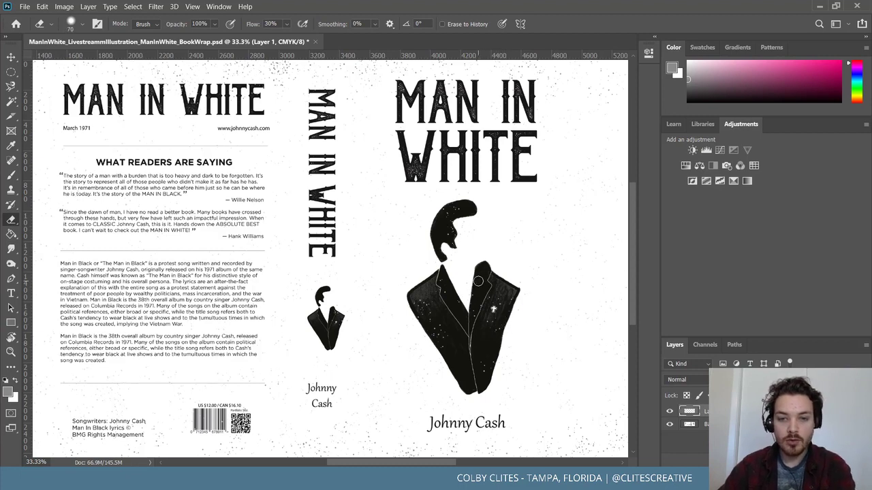
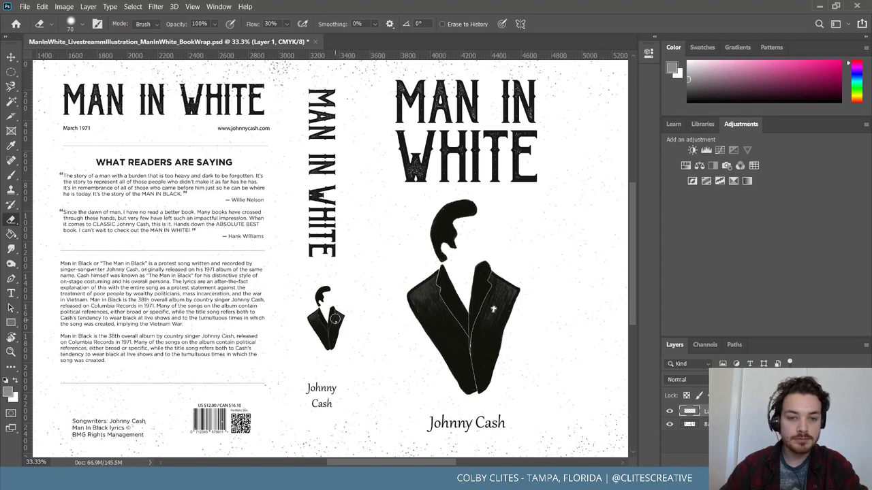
Paint more grey speckles with the speckle brush across the interior of the author flap and back cover
key("b")
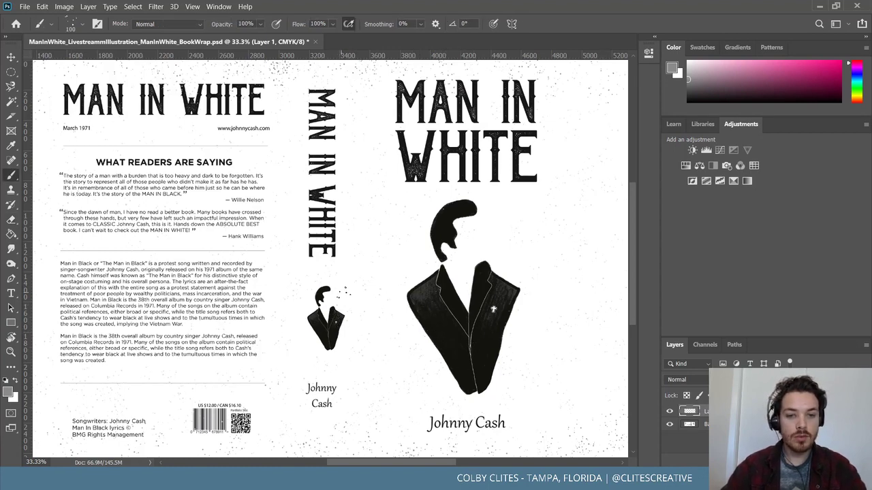
scroll(370, 311, "left", 6)
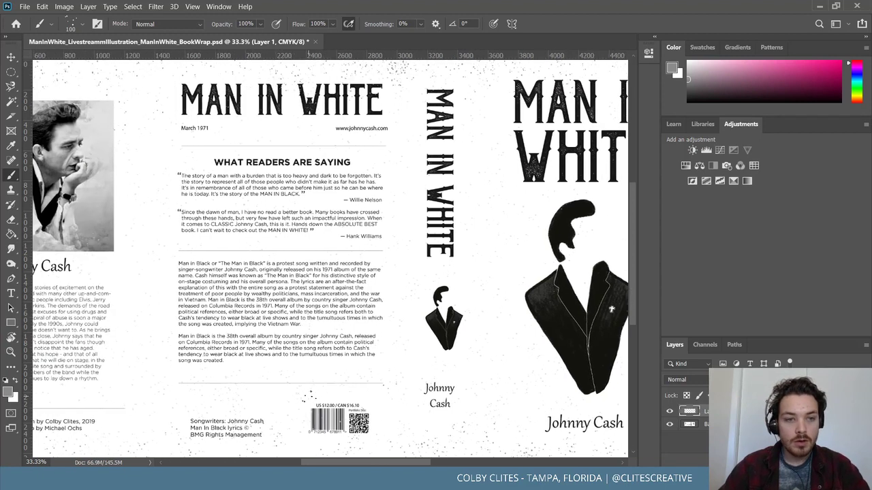
scroll(305, 389, "left", 3)
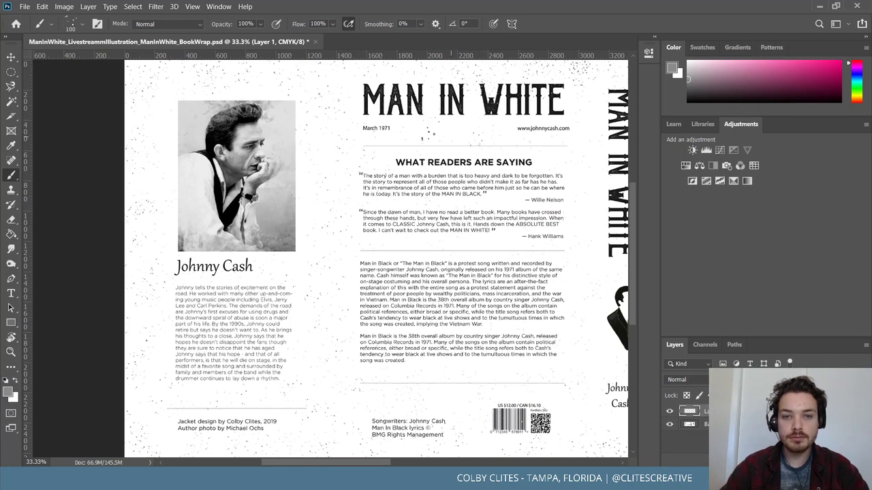
scroll(430, 118, "right", 3)
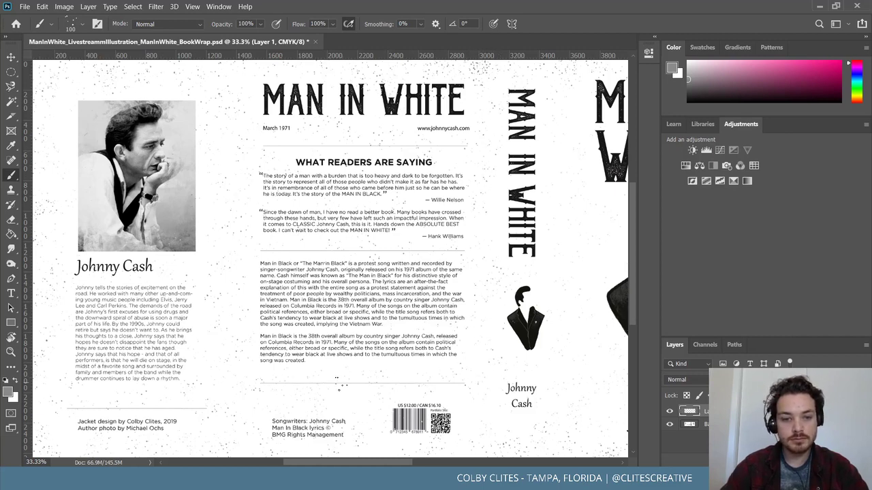
scroll(307, 397, "down", 2)
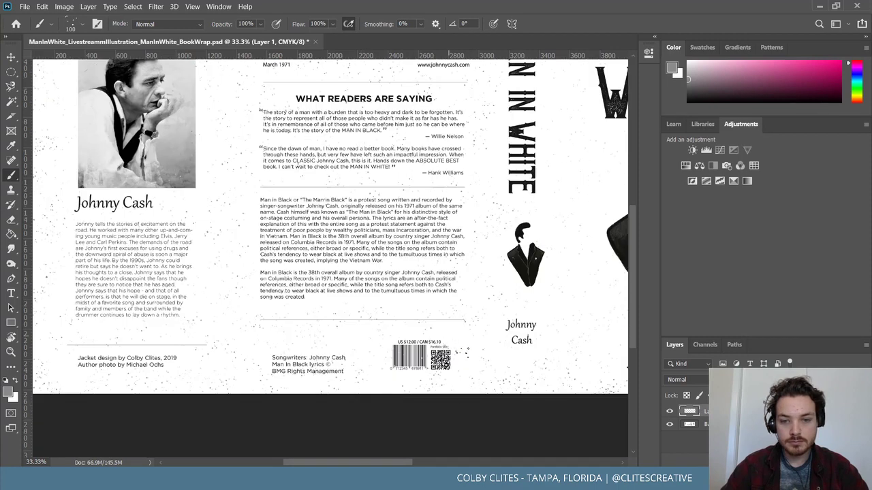
Fill the spine and the spine side of the front cover with grey speckles around the title and figure
scroll(565, 245, "right", 5)
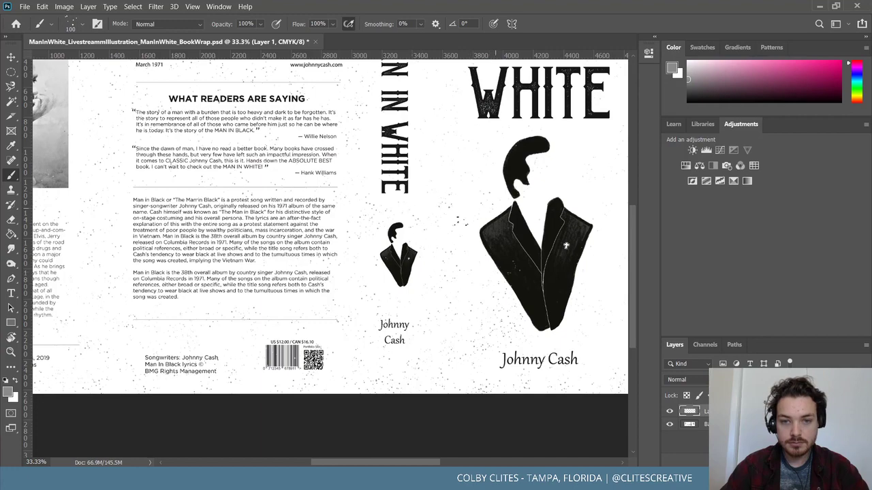
scroll(502, 189, "up", 1)
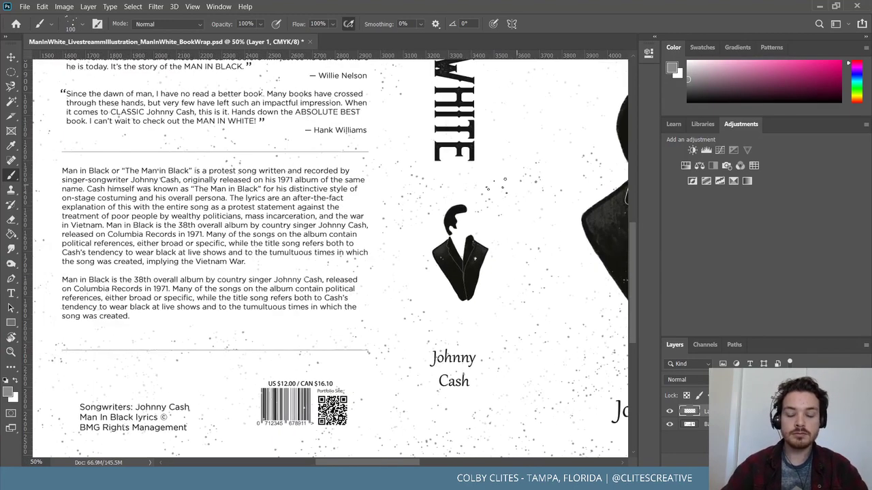
scroll(502, 189, "right", 10)
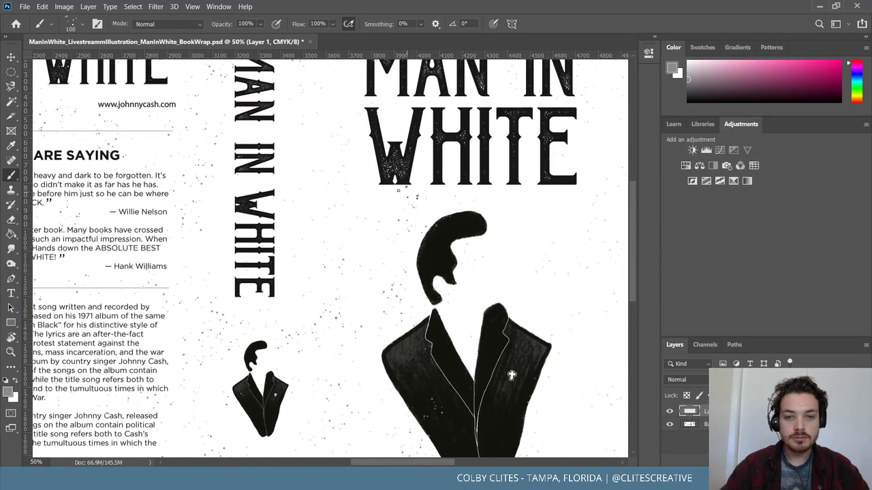
scroll(300, 216, "up", 3)
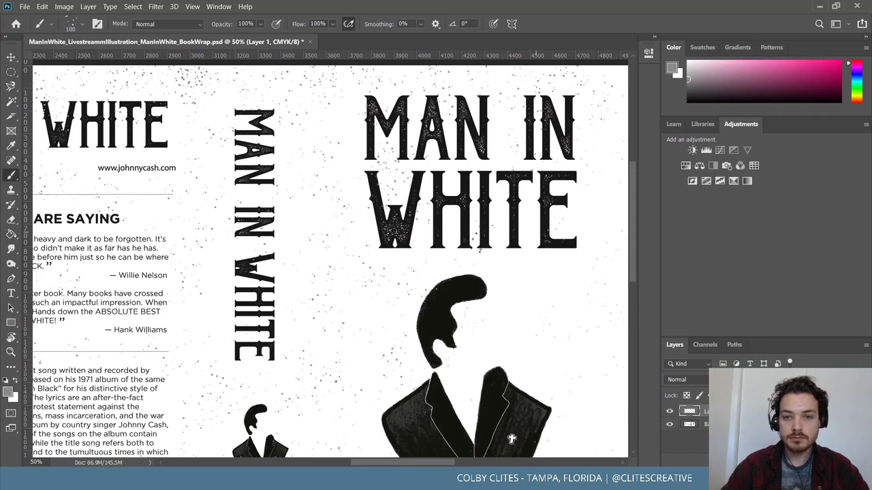
Scatter grey speckles over the front cover's open area between the title and figure and the lyrics flap
scroll(499, 252, "right", 5)
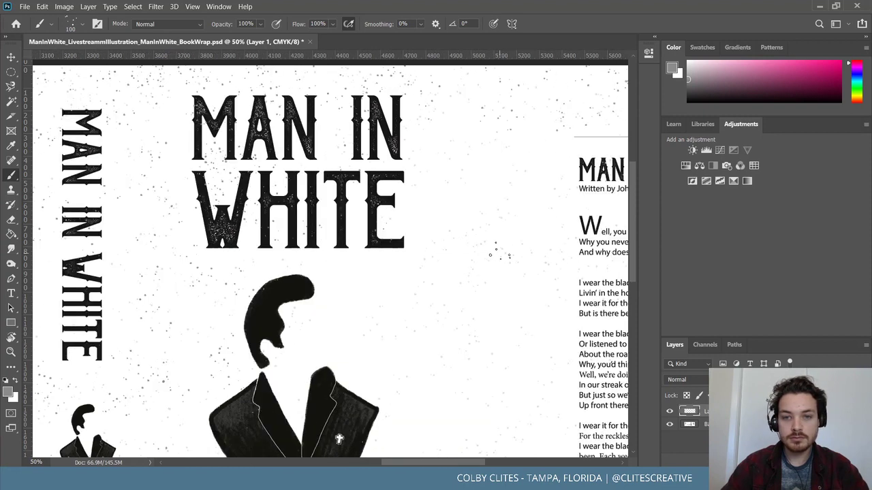
scroll(499, 252, "right", 3)
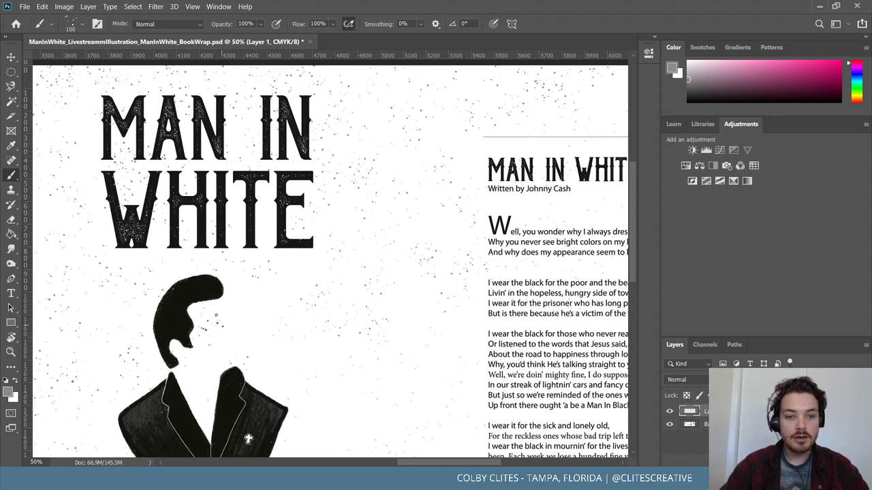
scroll(262, 310, "down", 4)
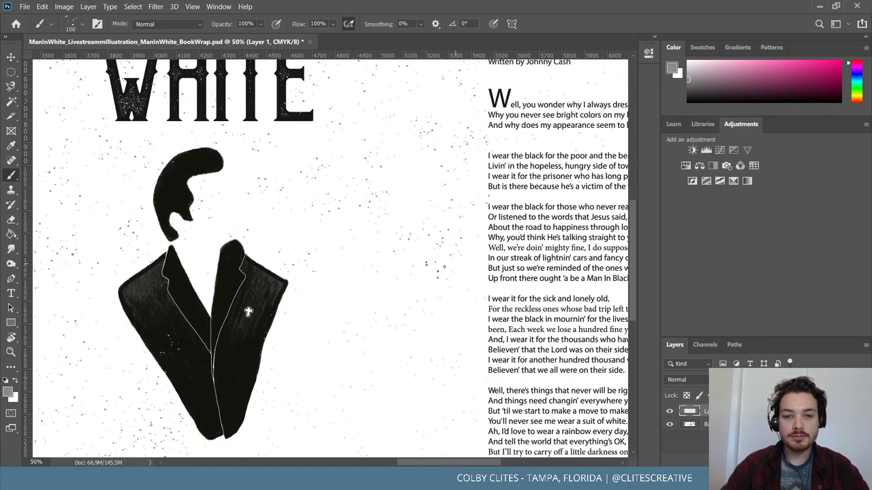
scroll(338, 260, "down", 4)
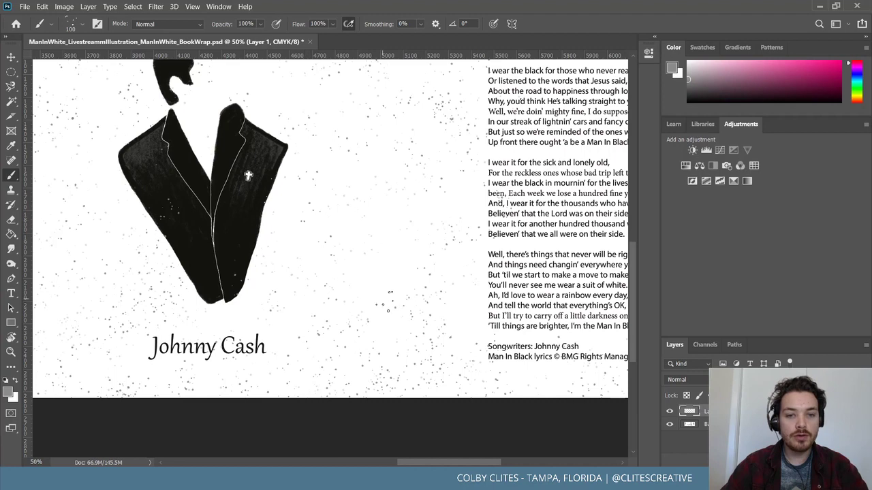
scroll(385, 217, "right", 2)
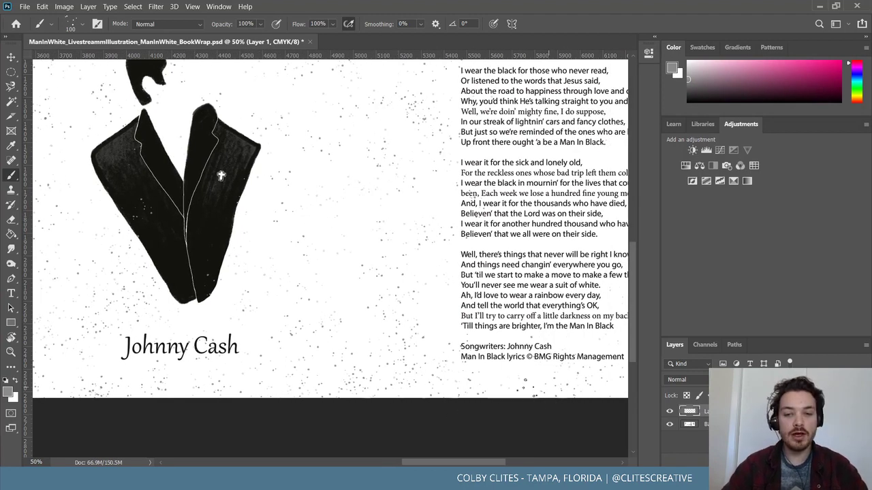
Add grey speckles over the lyrics flap around the song text, from the bottom edge up to the price
scroll(469, 361, "right", 10)
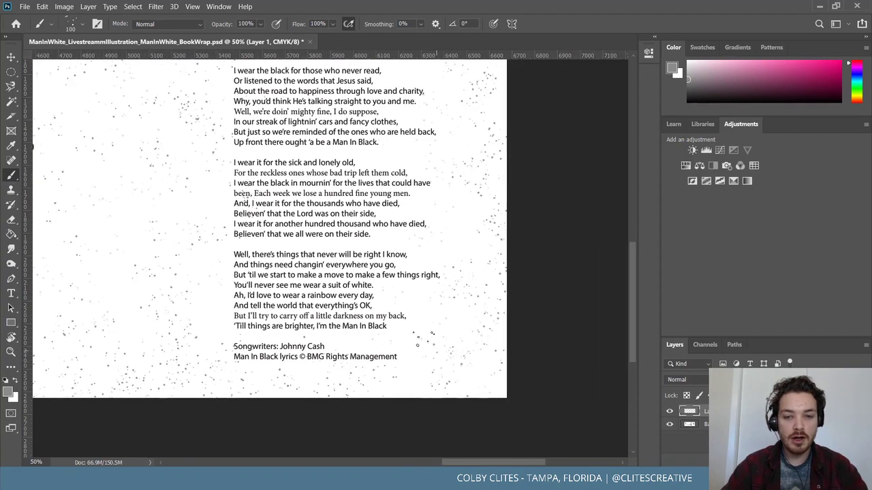
scroll(480, 239, "up", 5)
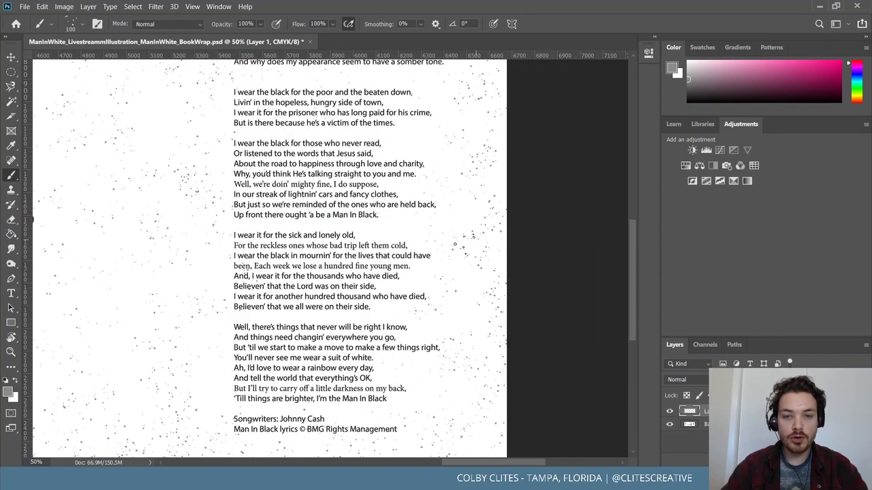
scroll(479, 237, "up", 1)
scroll(480, 240, "up", 8)
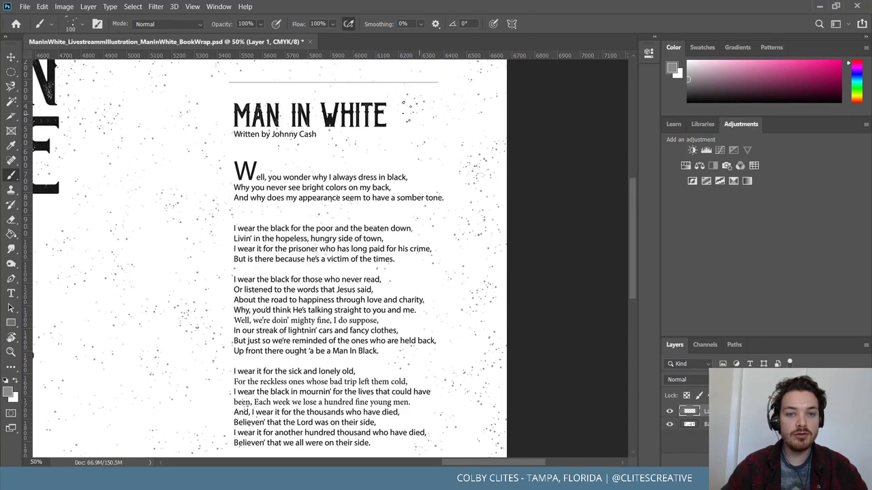
scroll(409, 109, "up", 3)
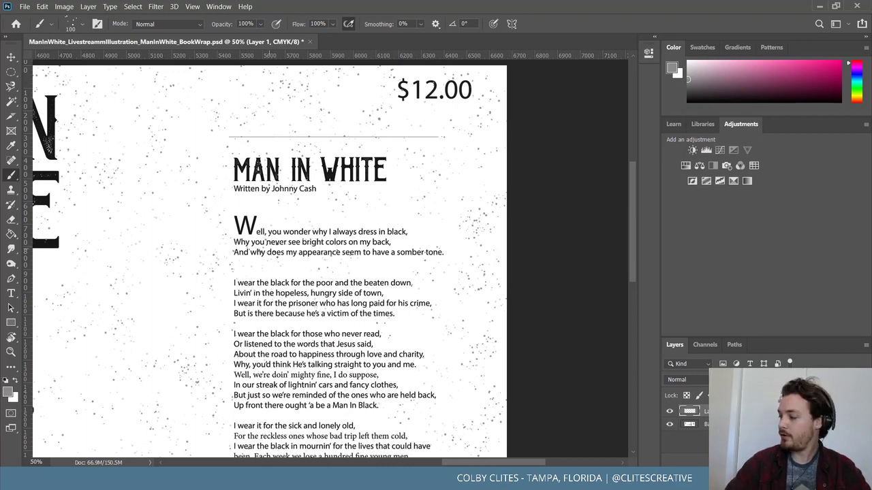
Review the speckle coverage across the whole book jacket and up close around the spine and front cover
scroll(355, 231, "left", 15)
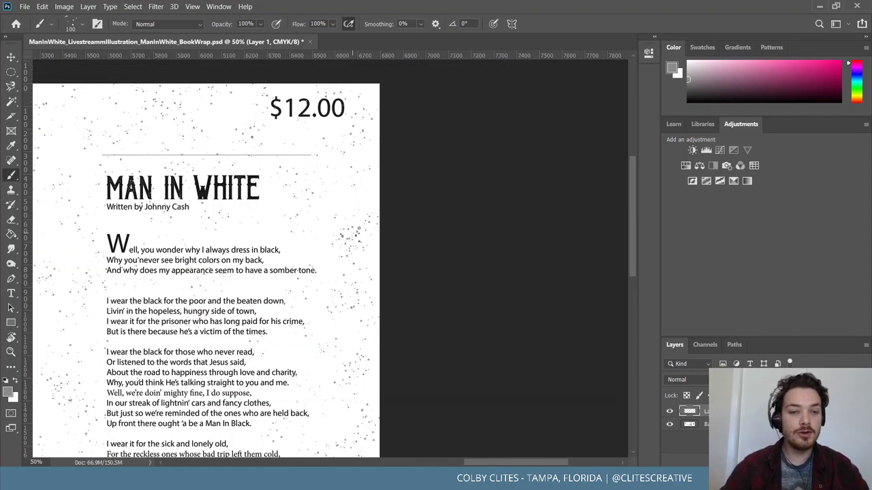
scroll(355, 232, "down", 3)
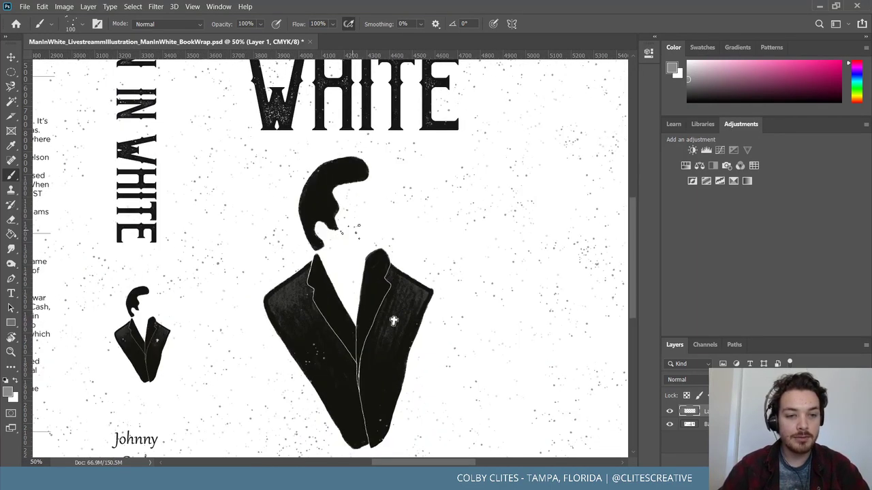
key("ctrl+minus")
key("ctrl+minus")
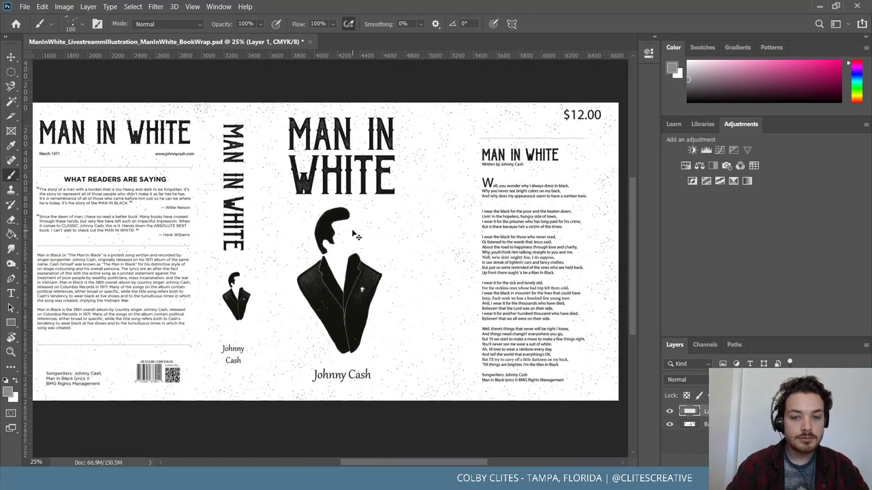
key("ctrl+0")
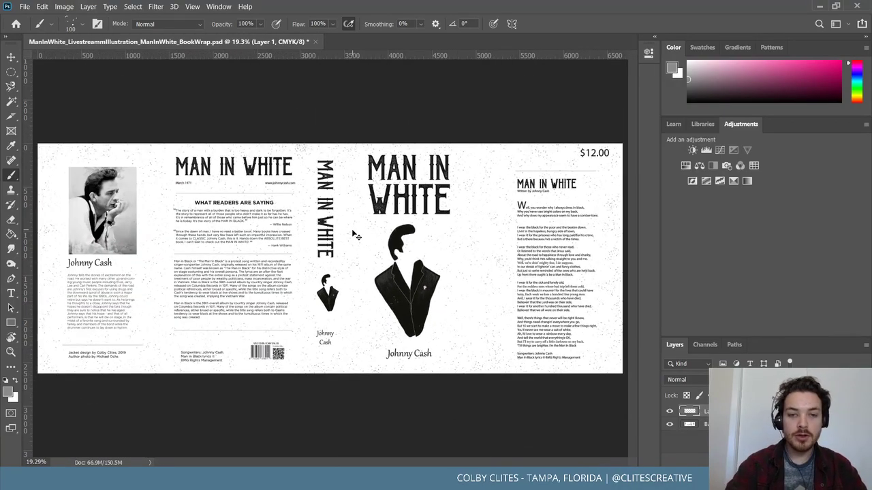
key("ctrl+plus")
key("ctrl+plus")
key("ctrl+plus")
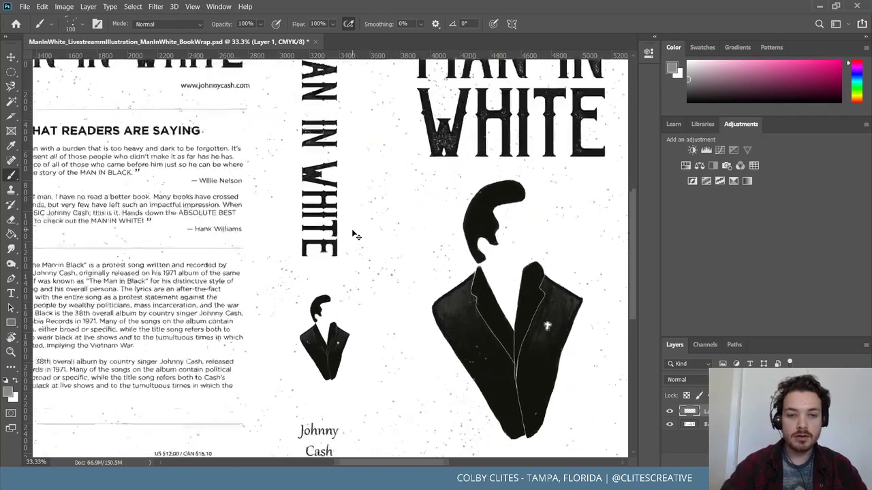
Sample black from the hair in the author photo on the flap as the spatter brush colour
scroll(354, 233, "left", 5)
scroll(355, 232, "left", 10)
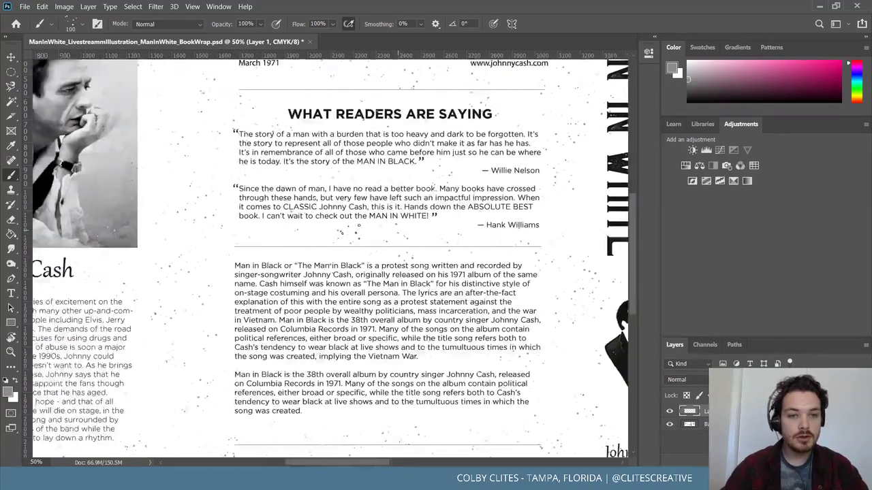
scroll(354, 232, "up", 5)
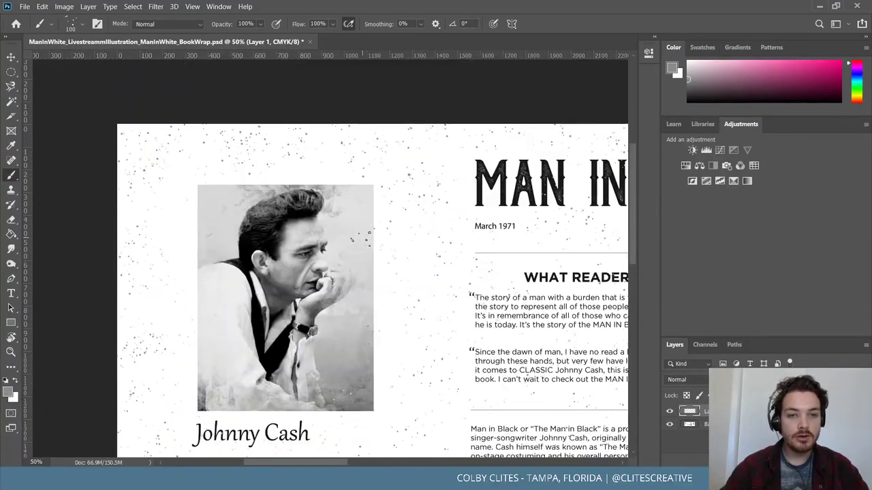
scroll(383, 237, "down", 7)
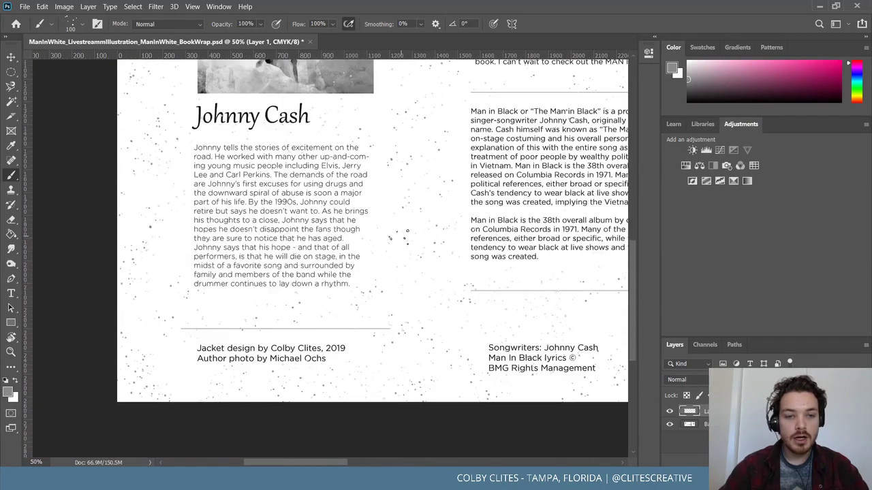
scroll(406, 234, "up", 4)
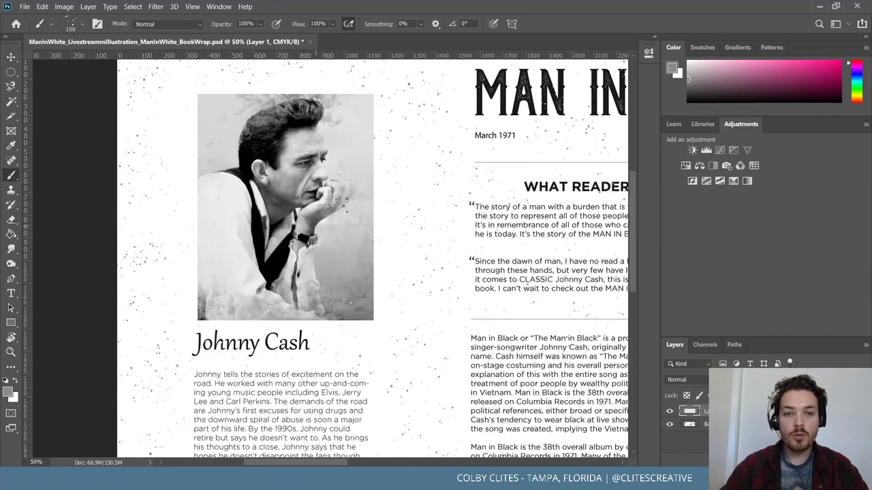
key("i")
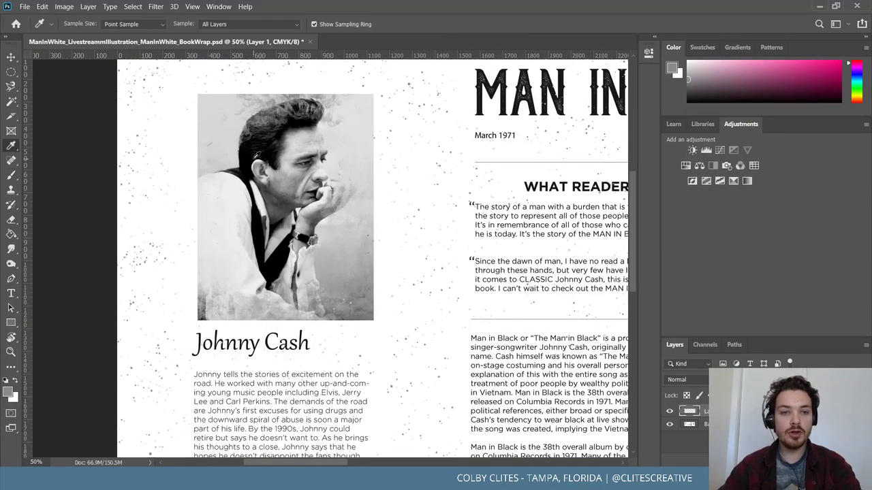
left_click(255, 156)
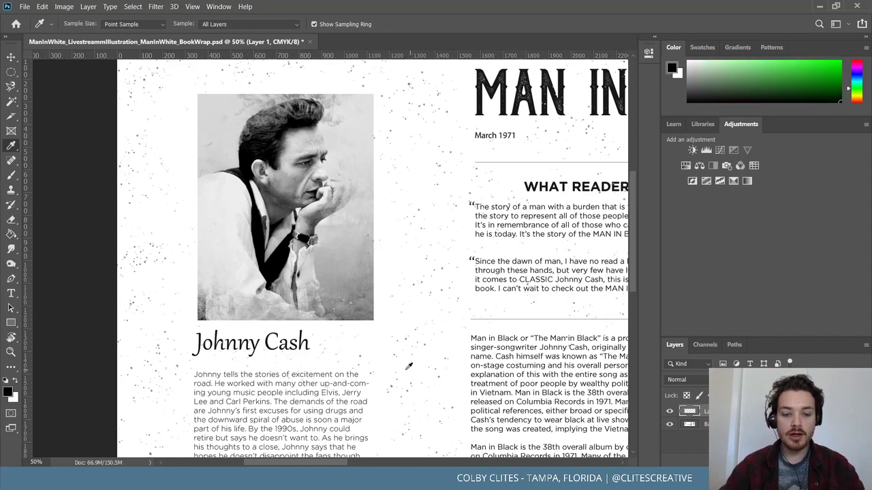
key("b")
Paint black speckles down the outer edge of the author flap and along its bottom edge
scroll(131, 123, "up", 2)
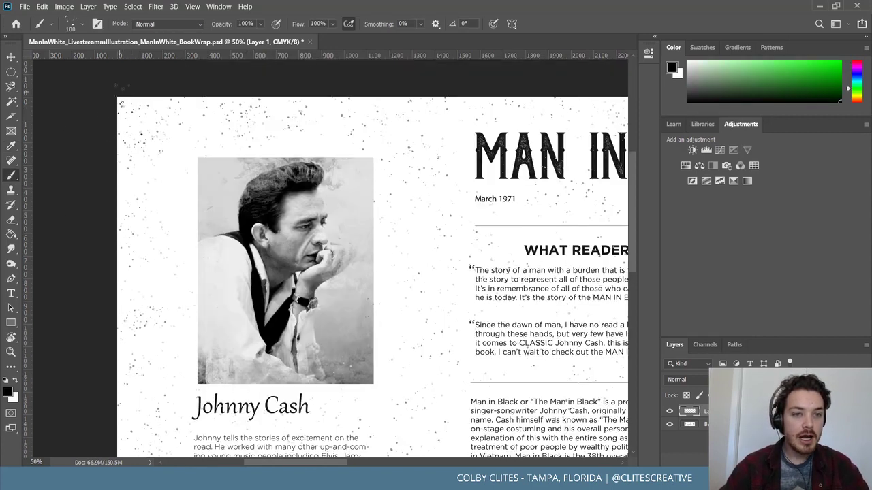
scroll(124, 219, "down", 2)
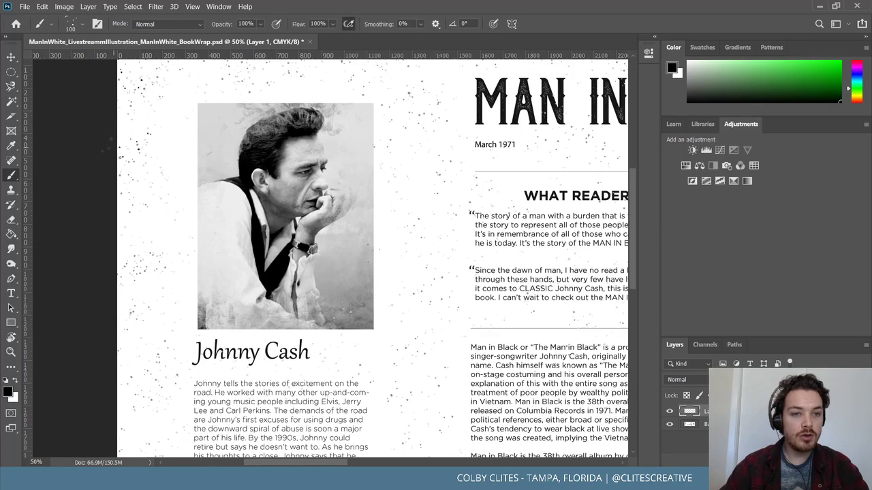
scroll(126, 266, "down", 3)
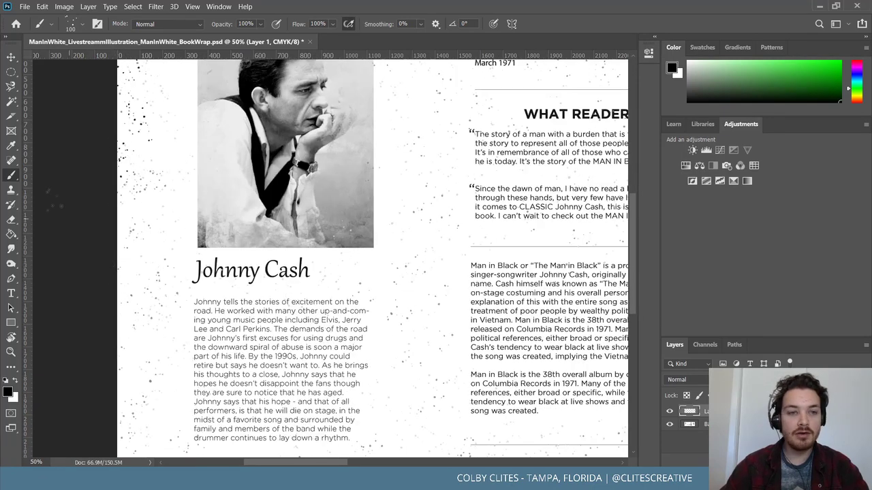
scroll(126, 304, "down", 5)
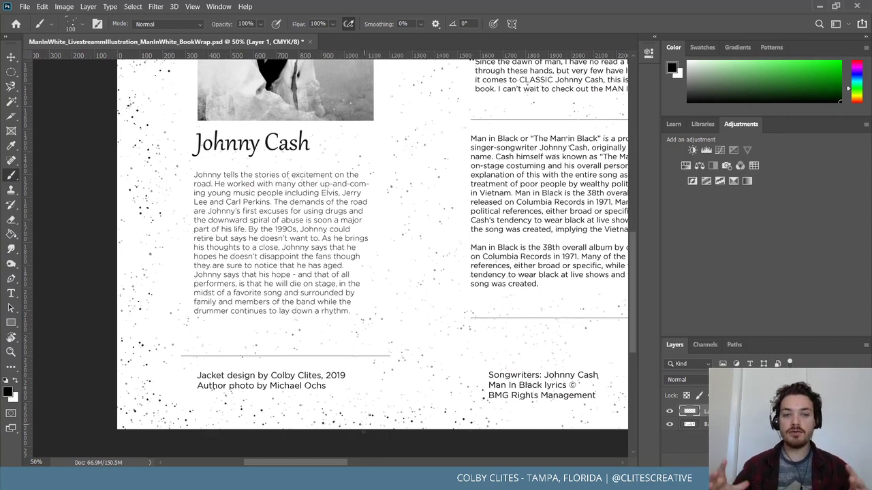
Continue the black speckles along the bottom edge of the back cover and the spine up to the front cover
scroll(370, 415, "right", 5)
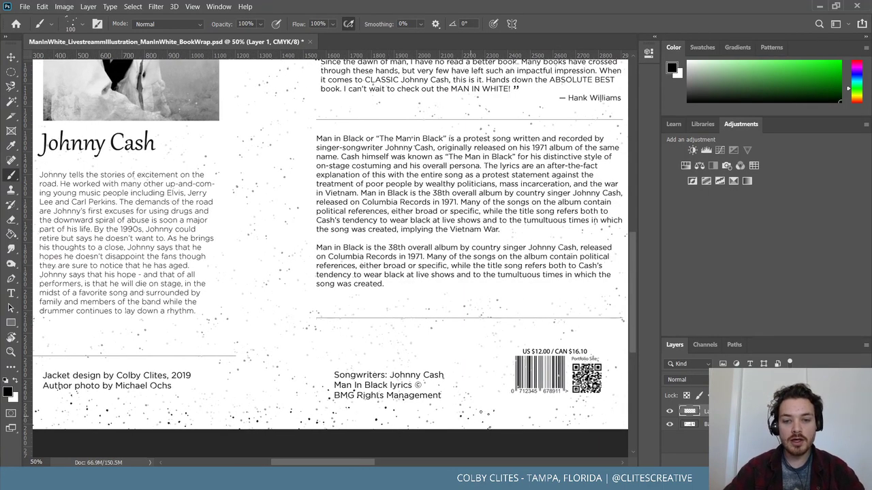
scroll(536, 416, "right", 5)
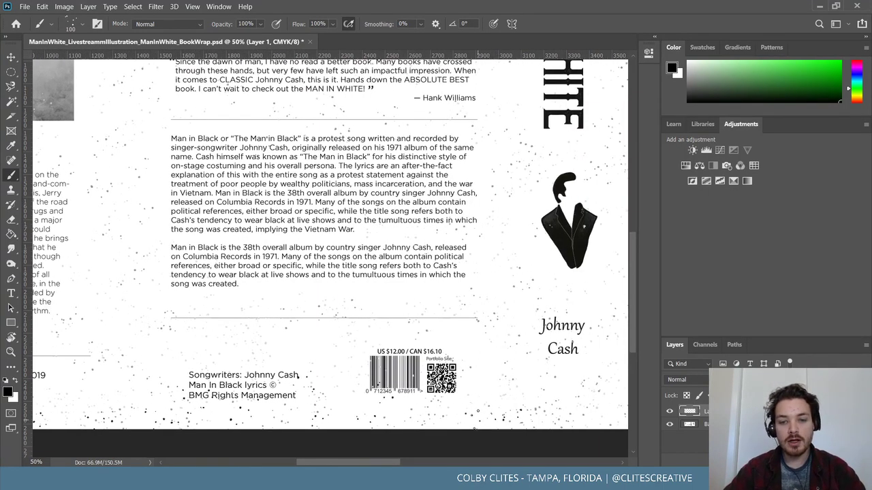
scroll(526, 410, "right", 4)
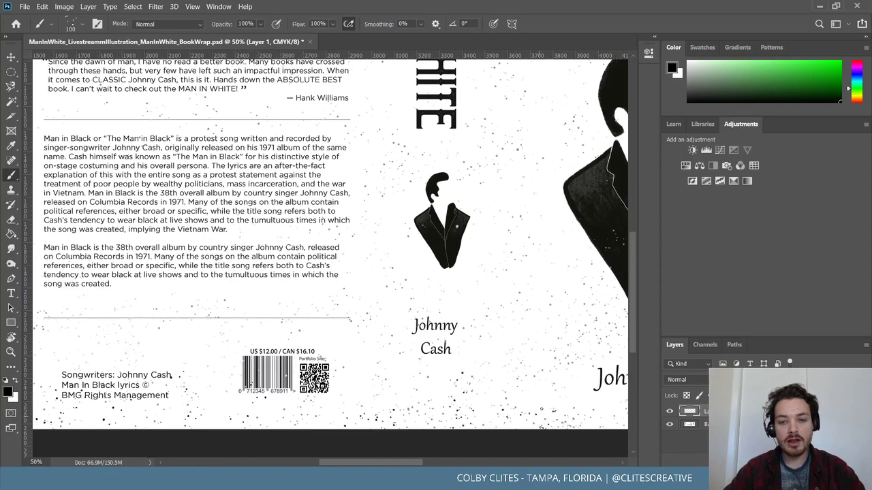
scroll(427, 412, "right", 4)
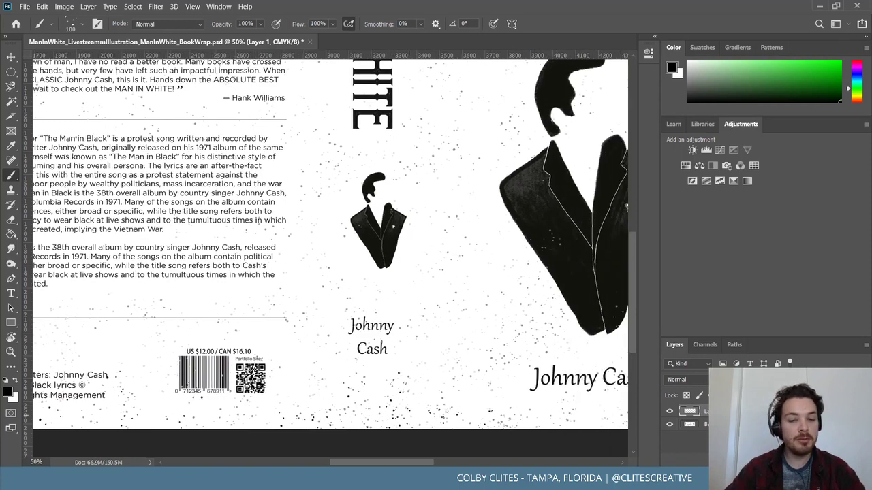
scroll(459, 412, "right", 2)
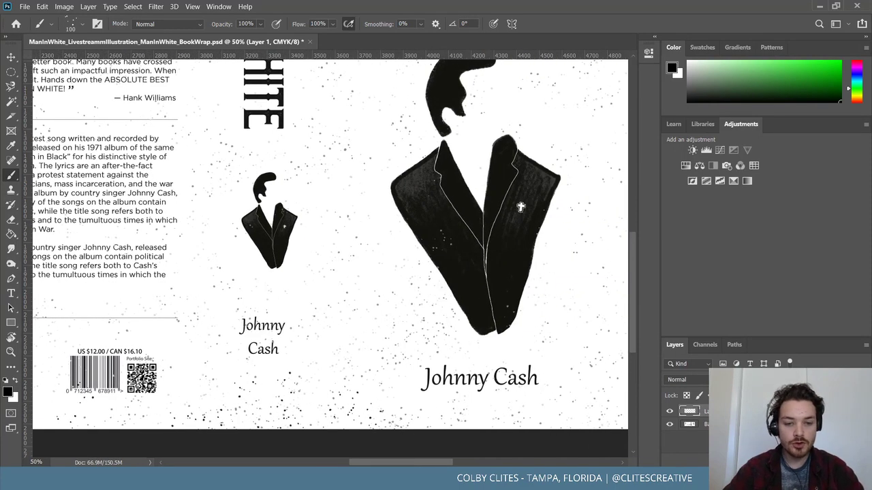
Switch to Illustrator, examine the "Man in Black" reference art and book mockup, and return to the Photoshop jacket
key("alt+Tab")
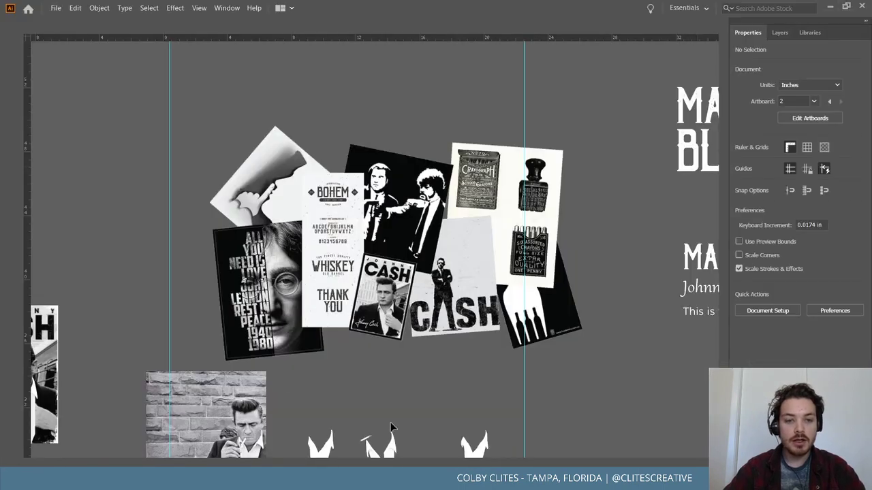
scroll(138, 276, "down", 4)
scroll(138, 276, "left", 12)
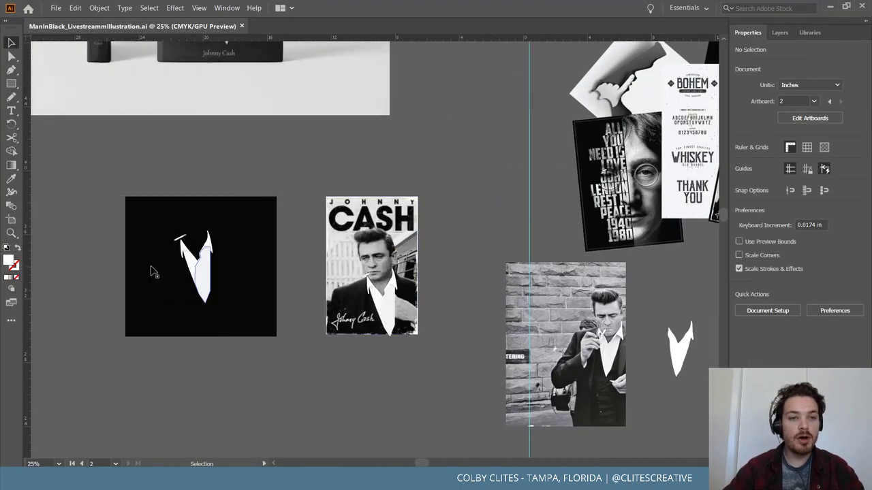
scroll(151, 270, "up", 4)
scroll(150, 270, "up", 3)
scroll(599, 272, "left", 1)
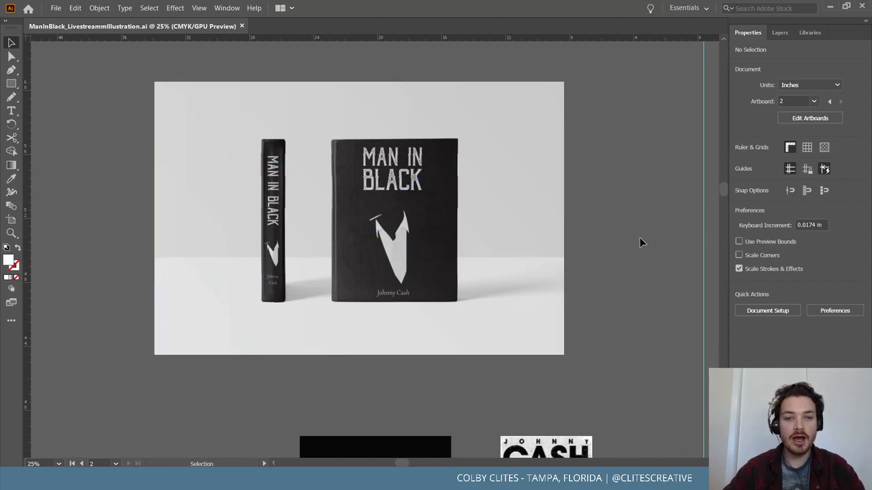
scroll(587, 267, "up", 1)
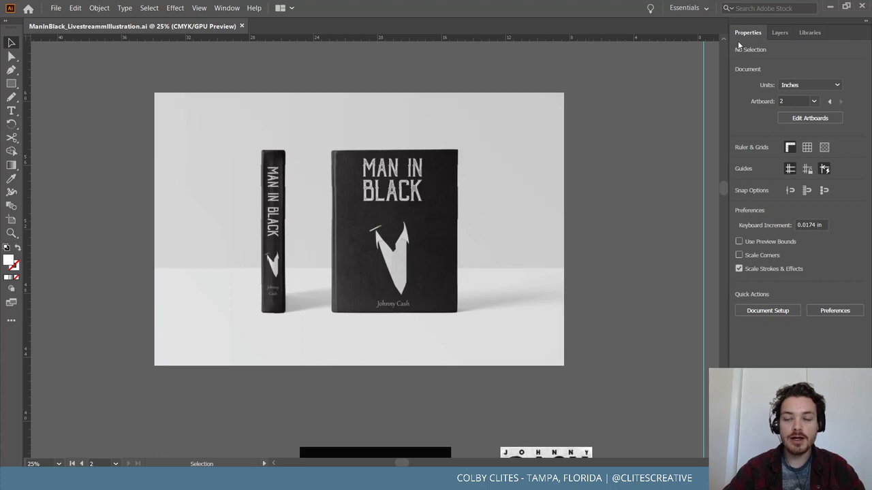
left_click(829, 7)
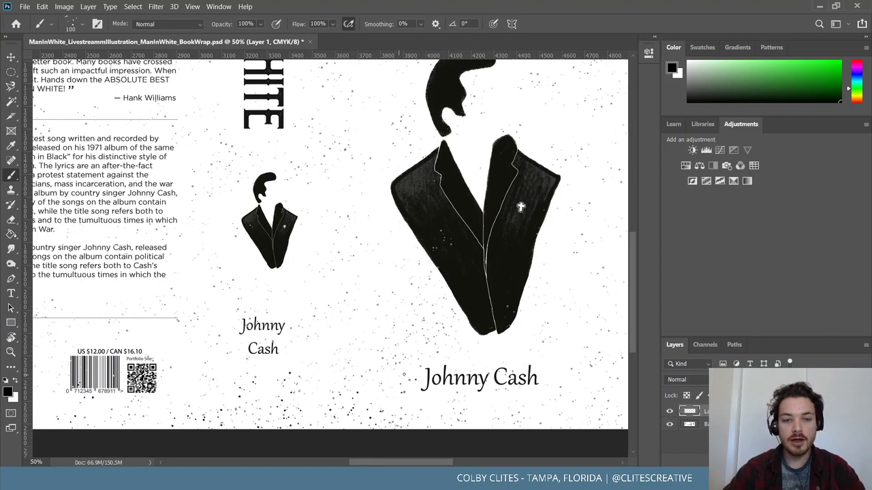
Add black speckles along the bottom edge of the front cover and the lyrics flap to the jacket's outer corner
scroll(511, 415, "right", 2)
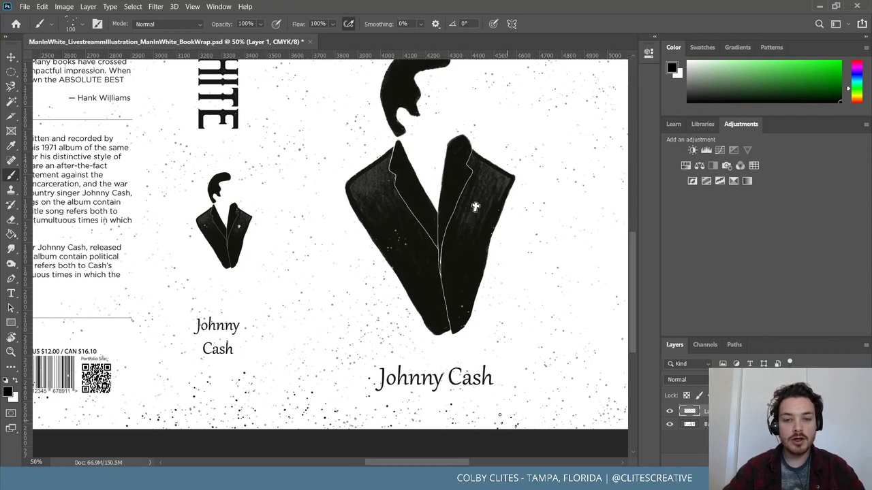
scroll(331, 245, "right", 8)
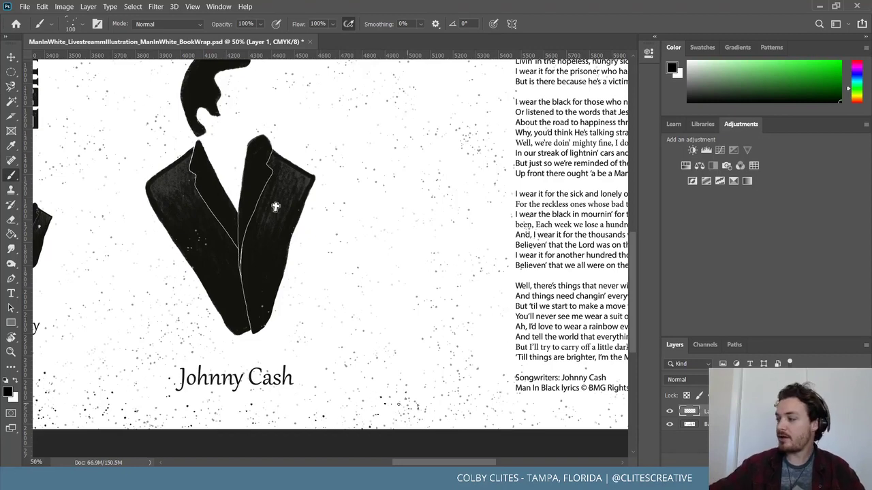
scroll(391, 405, "right", 8)
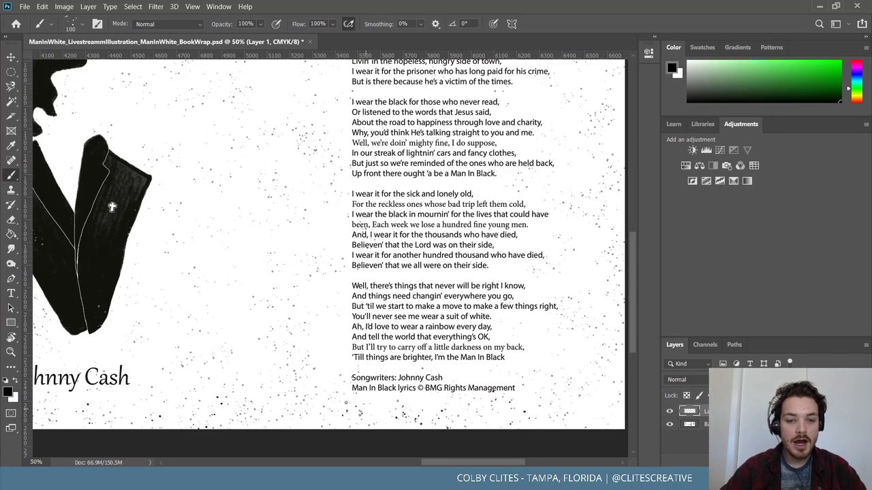
scroll(269, 415, "right", 8)
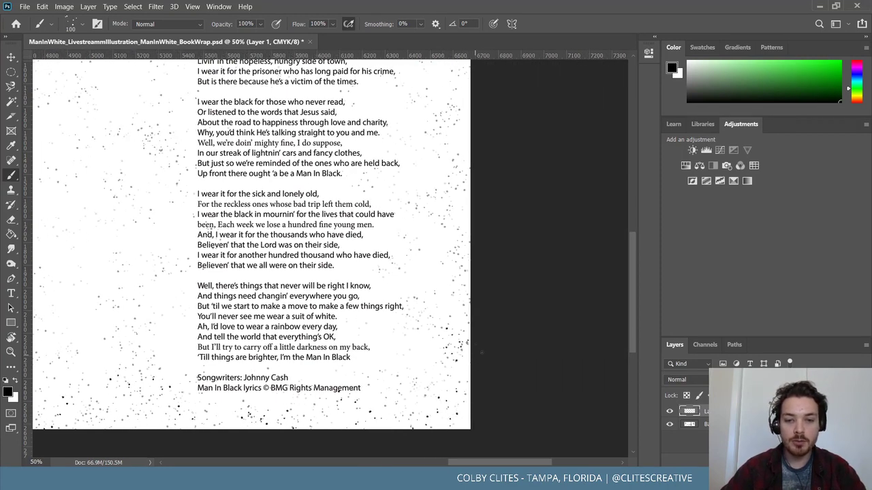
Paint black speckles up the outer edge of the lyrics flap to the corner beside the price
scroll(480, 306, "up", 3)
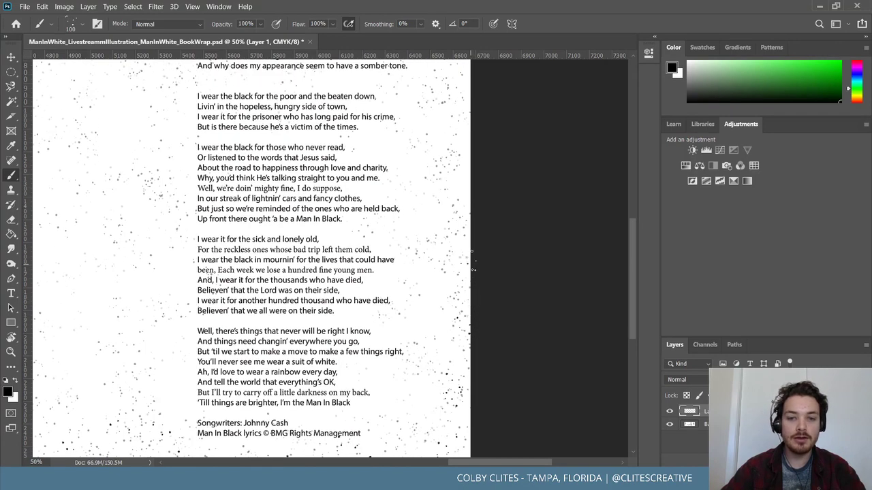
scroll(473, 252, "up", 10)
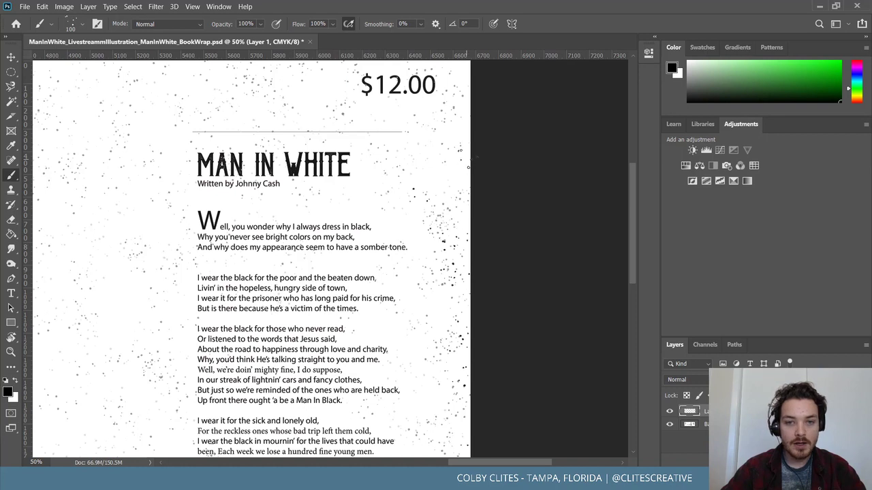
scroll(461, 151, "up", 6)
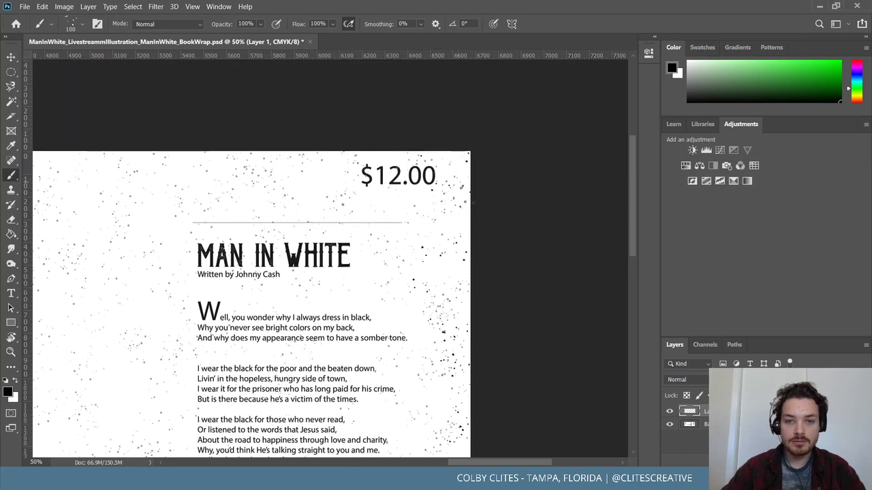
Scatter black speckles along the jacket's top edge from the lyrics flap across the front cover, spine and back cover
left_click(265, 168)
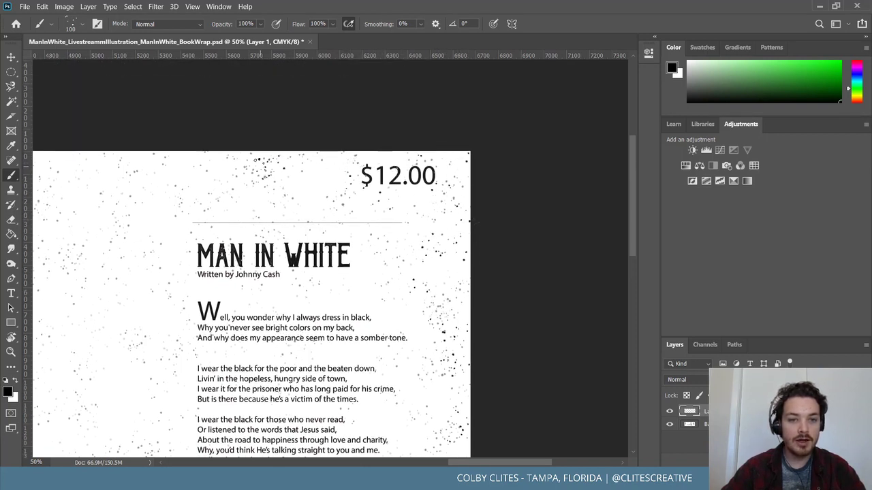
scroll(109, 171, "left", 10)
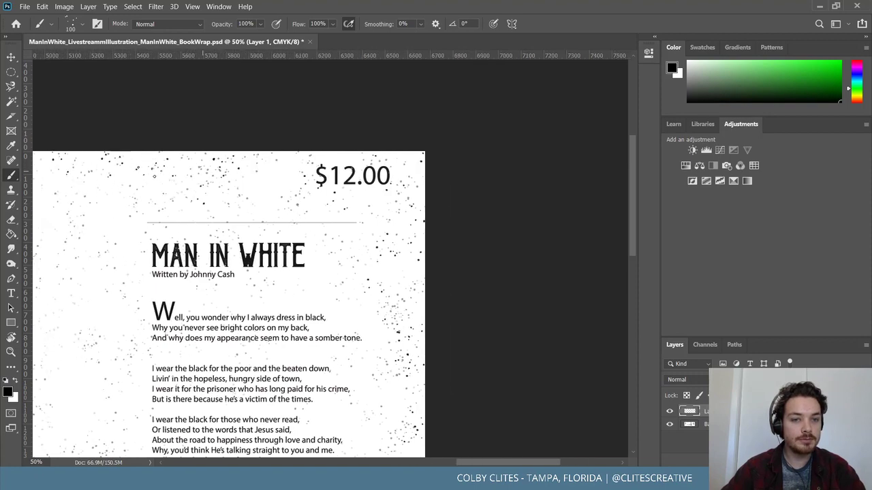
scroll(230, 160, "left", 3)
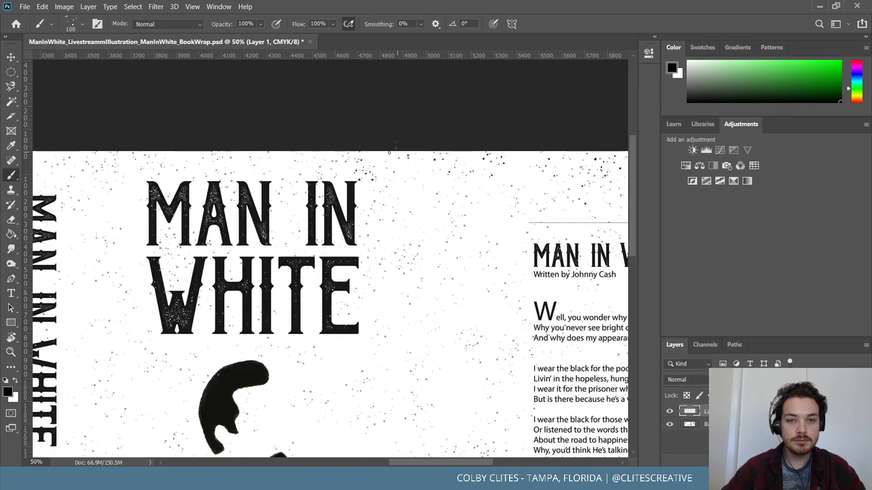
scroll(92, 160, "left", 8)
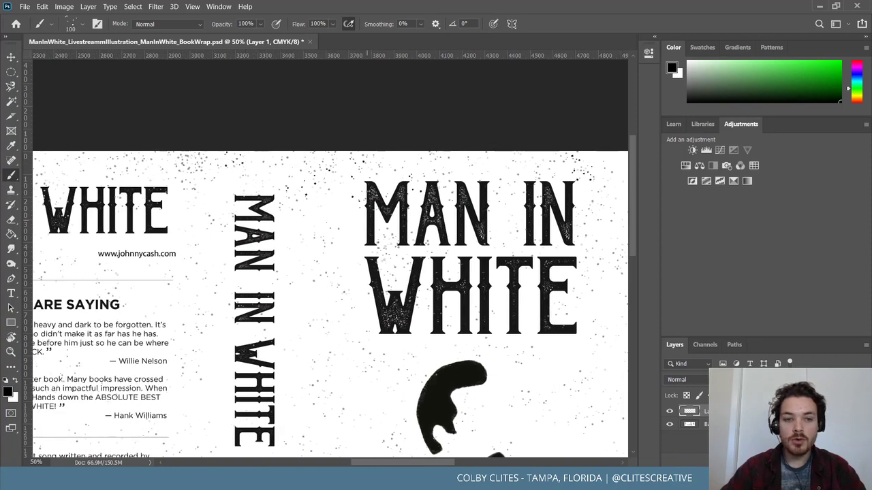
scroll(286, 204, "down", 3)
scroll(315, 258, "left", 4)
scroll(315, 259, "left", 4)
scroll(316, 259, "up", 2)
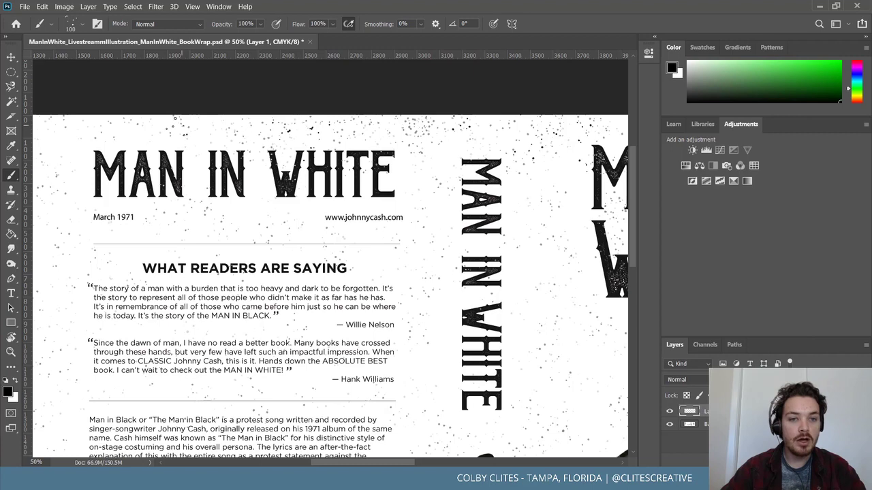
scroll(326, 258, "left", 3)
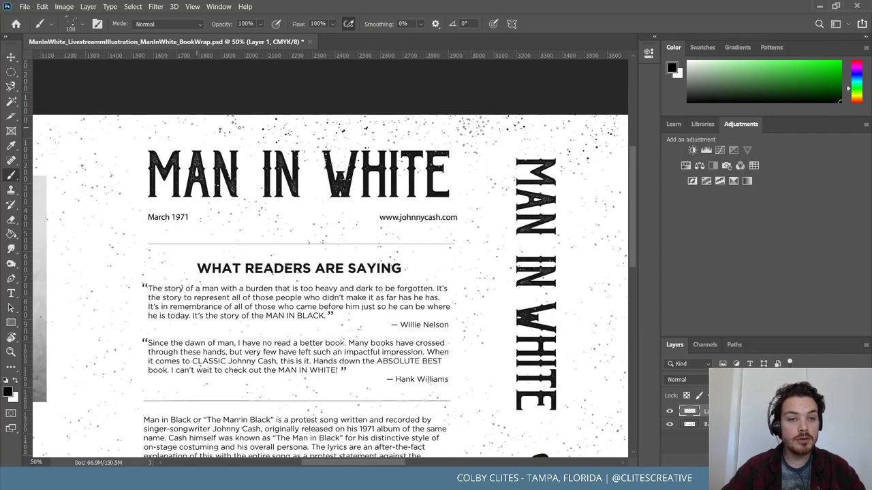
Extend the black speckles along the jacket's top edge across the back cover and the author-photo flap to the outer corner
right_click(180, 76)
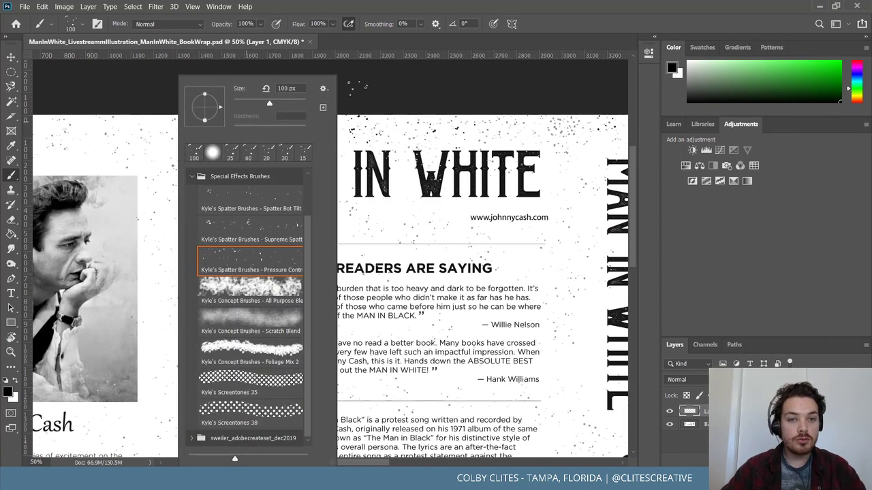
left_click(83, 26)
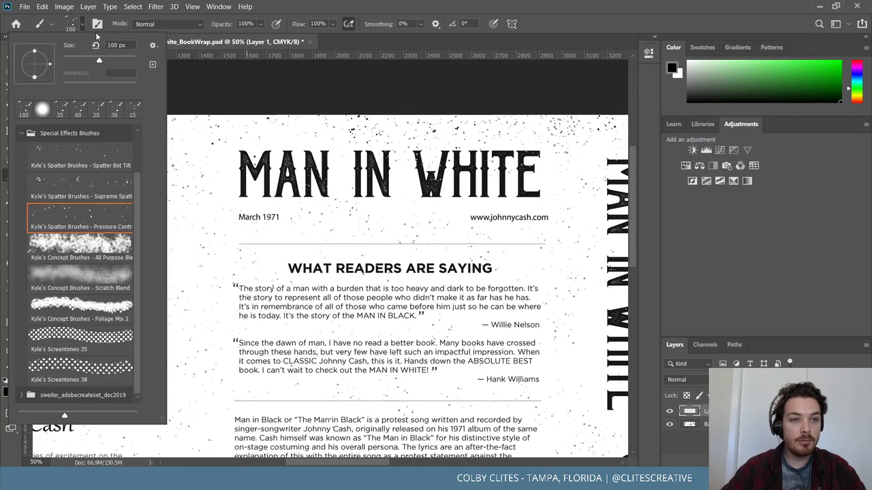
left_click(85, 28)
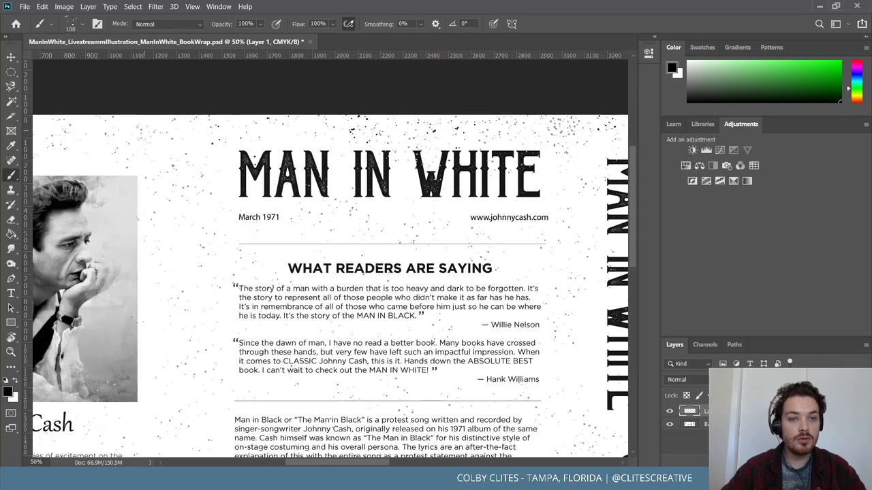
scroll(127, 124, "left", 5)
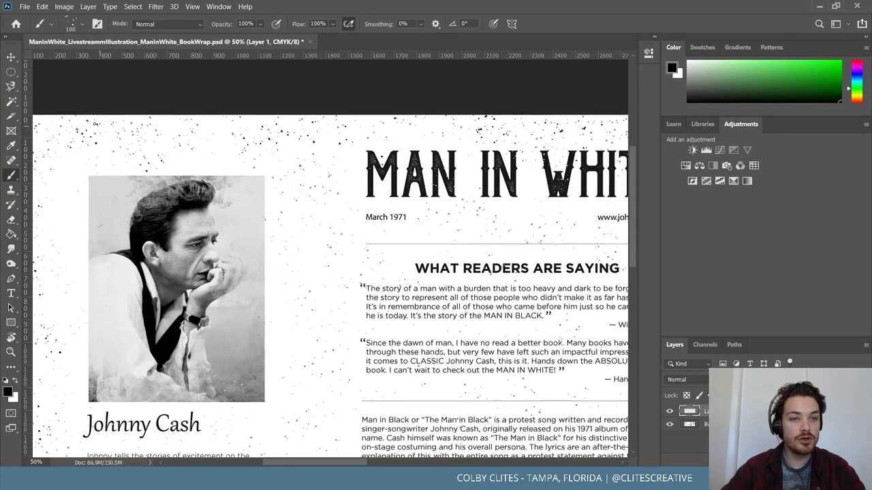
scroll(330, 255, "left", 3)
scroll(357, 167, "down", 5)
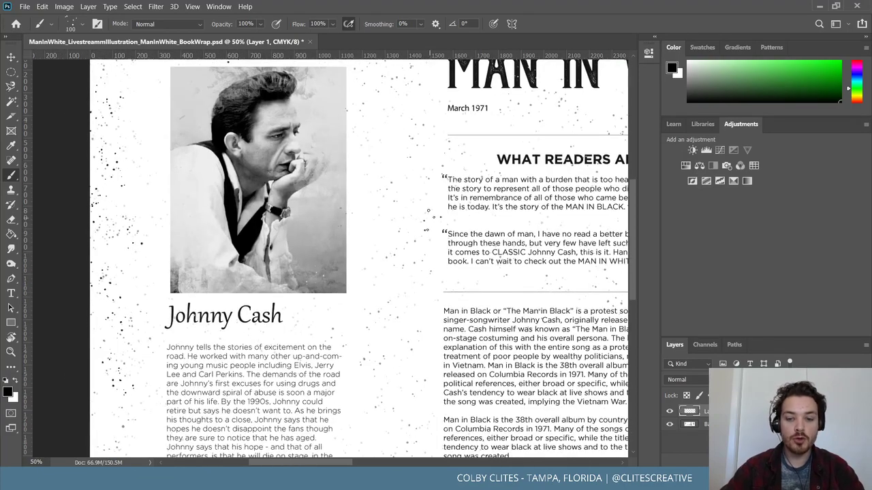
Add a new layer above the speckle layer and sample white from the front cover background as the brush color
key("ctrl+0")
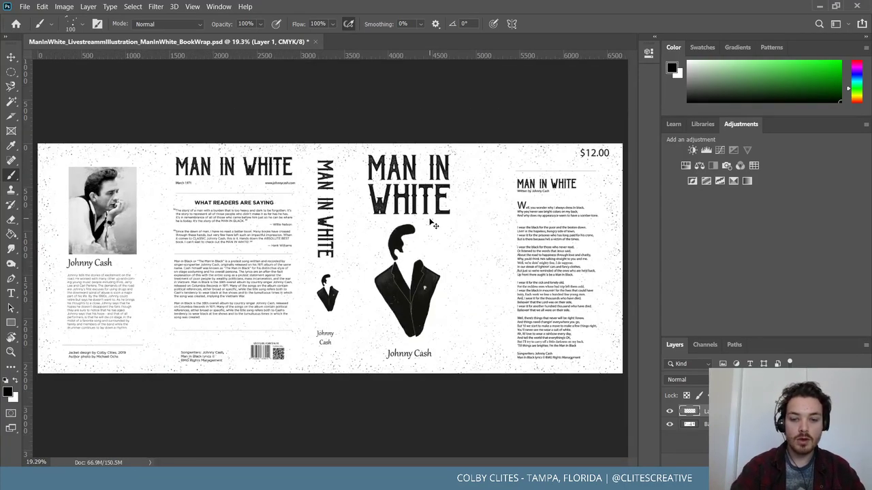
scroll(431, 223, "up", 3)
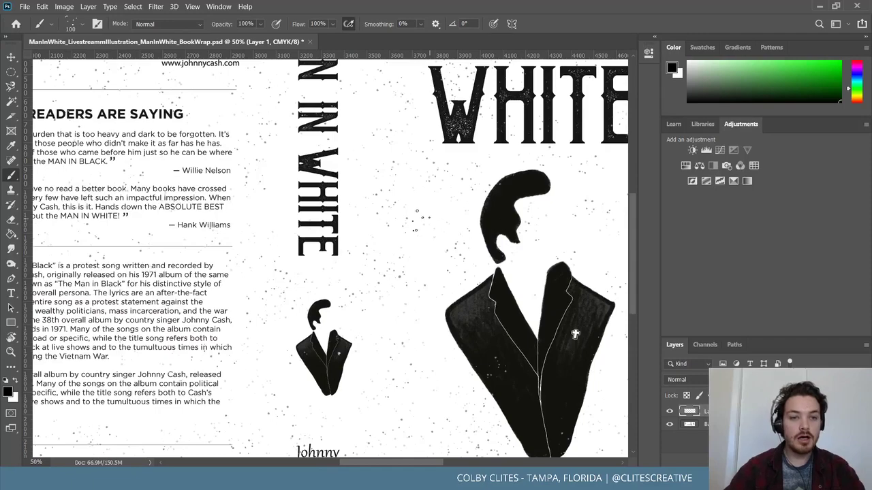
scroll(575, 334, "left", 2)
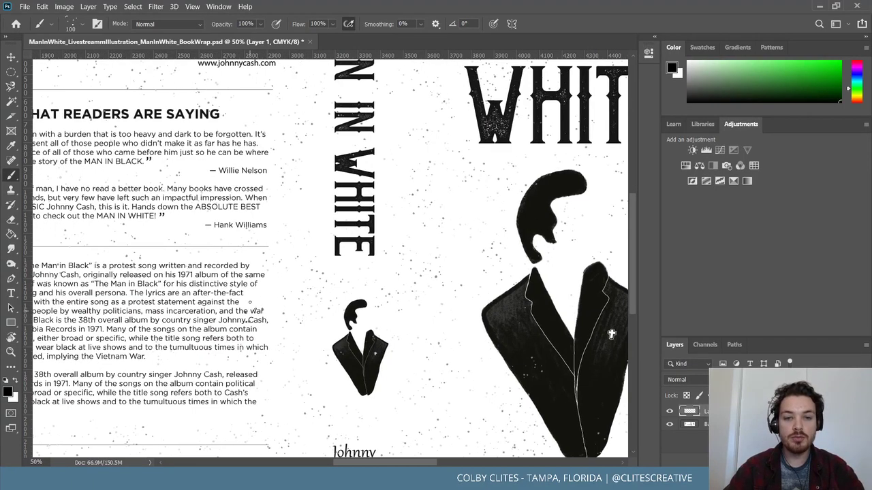
scroll(477, 327, "down", 3)
scroll(291, 329, "right", 4)
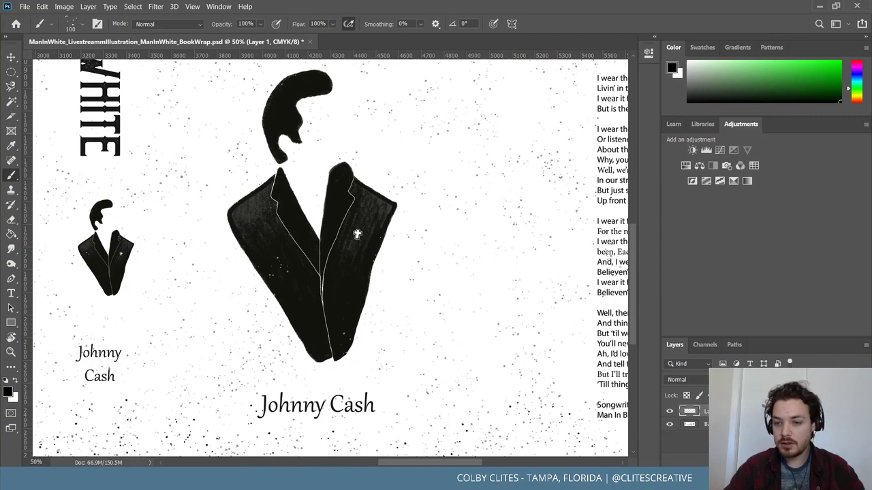
key("ctrl+shift+alt+n")
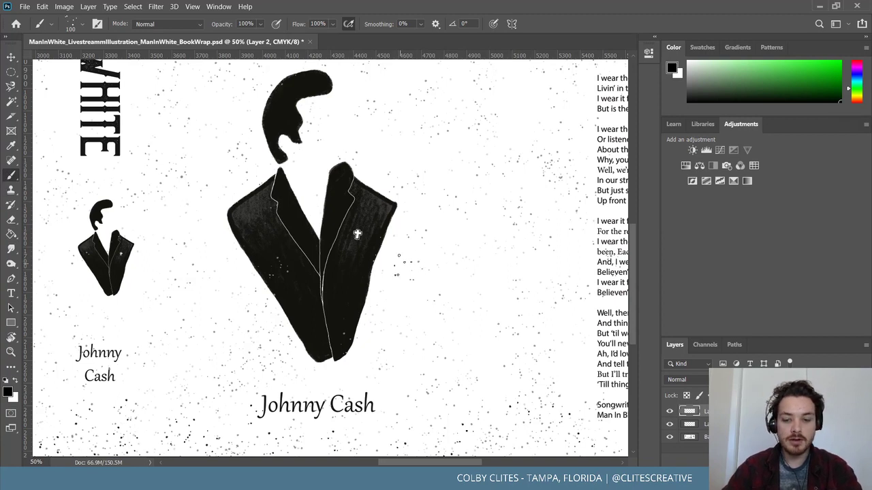
key("i")
left_click(473, 234)
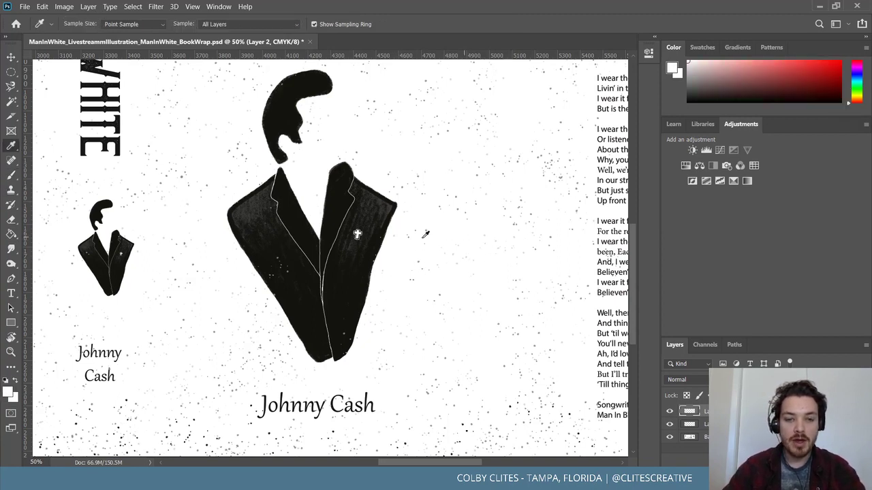
key("b")
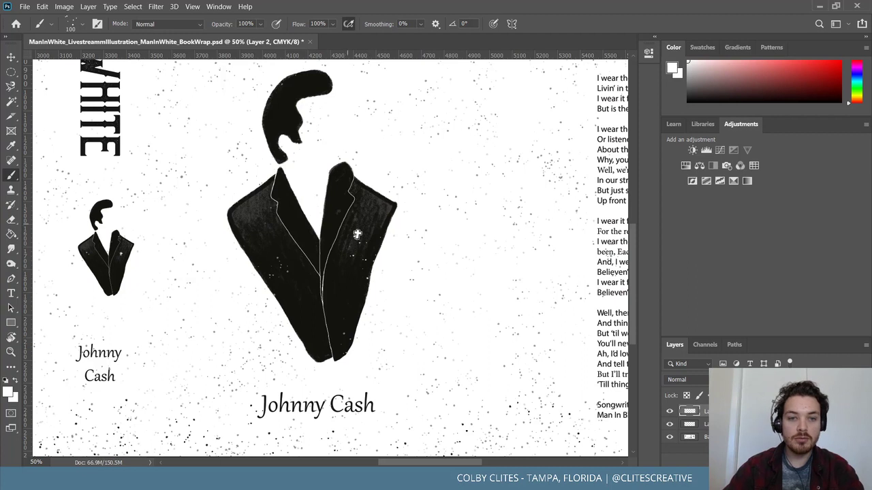
Spatter white speckles over the front cover suit's lapel and cross-pin side, undoing a stray stroke
left_click(348, 175)
left_click(359, 189)
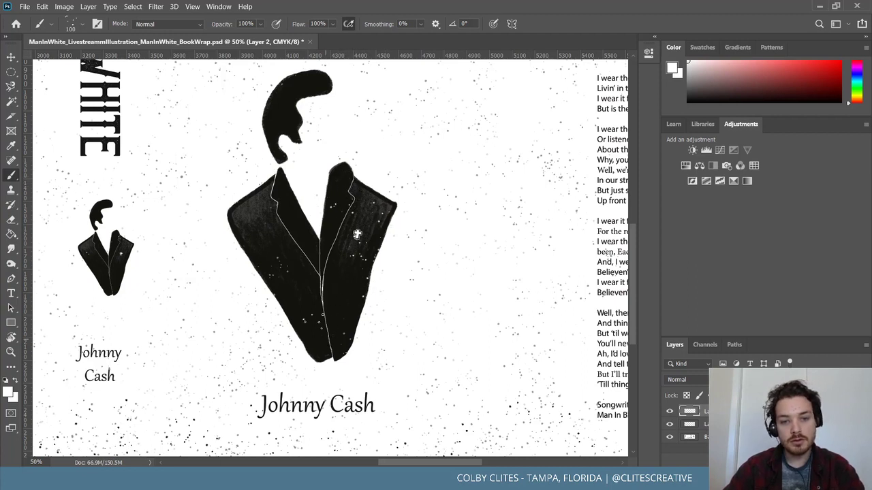
key("ctrl+z")
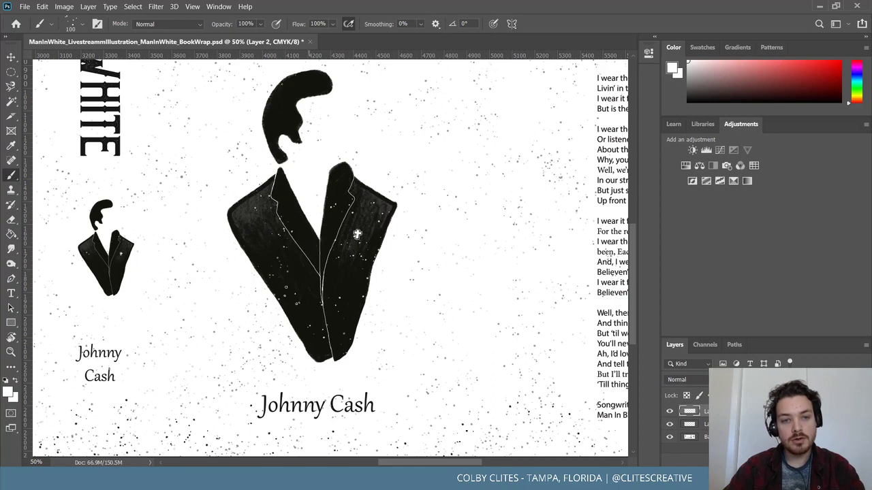
Spatter white speckles over the hair of the front cover figure
scroll(330, 258, "up", 2)
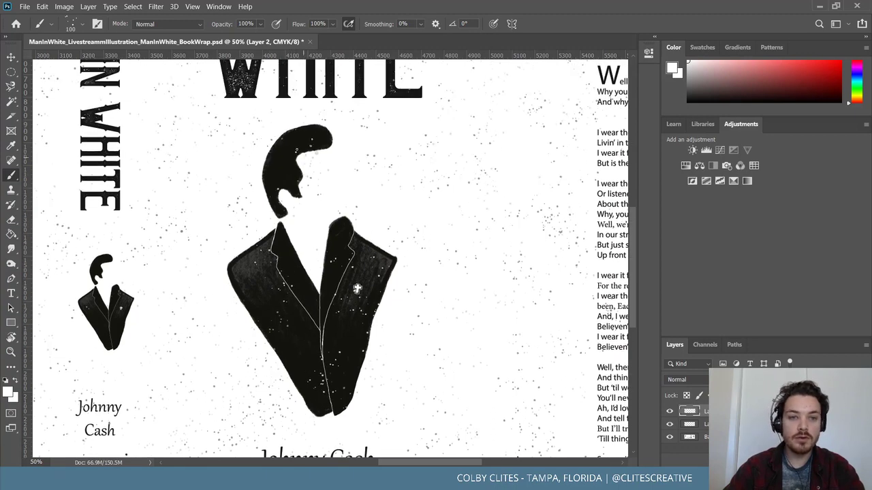
left_click(314, 151)
left_click(307, 149)
left_click(318, 143)
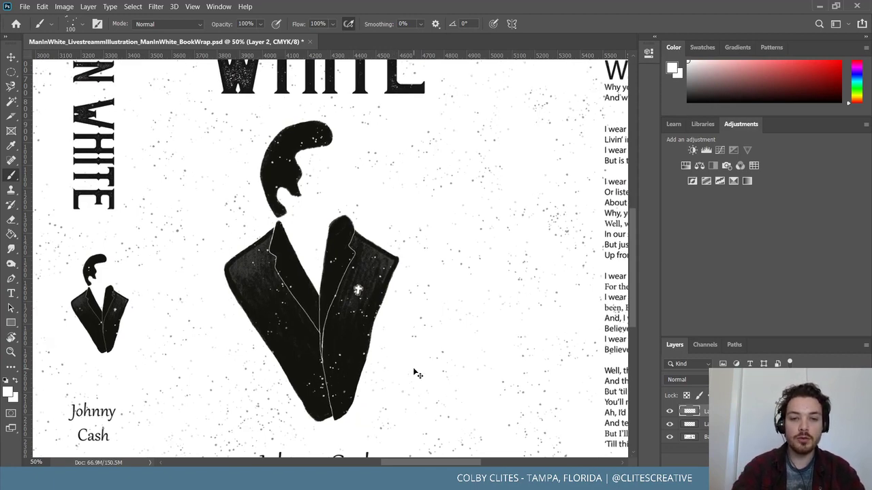
Build up dense white speckles around the cross pin, from the suit's shoulder down that side's outer edge
key("ctrl+plus")
scroll(421, 364, "down", 1)
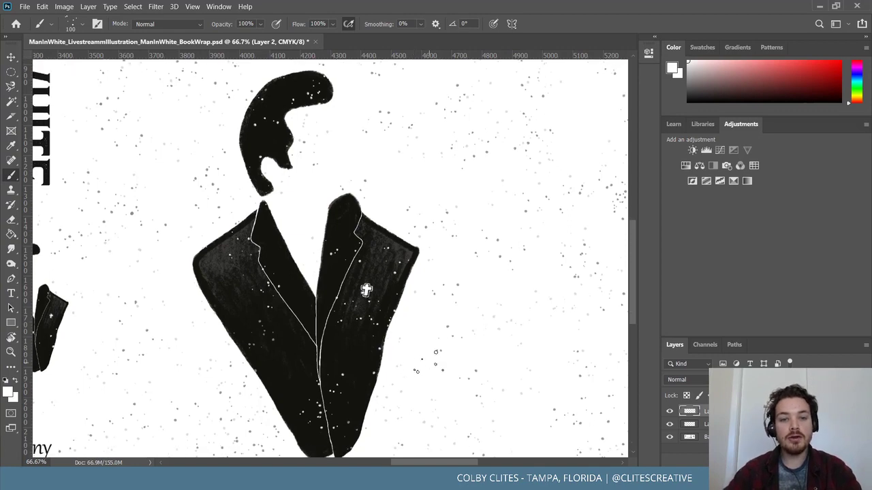
key("ctrl+minus")
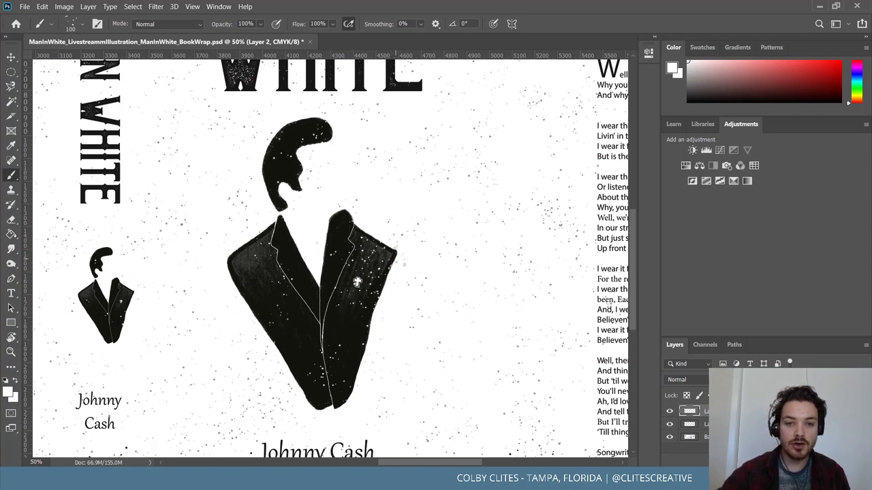
left_click(391, 258)
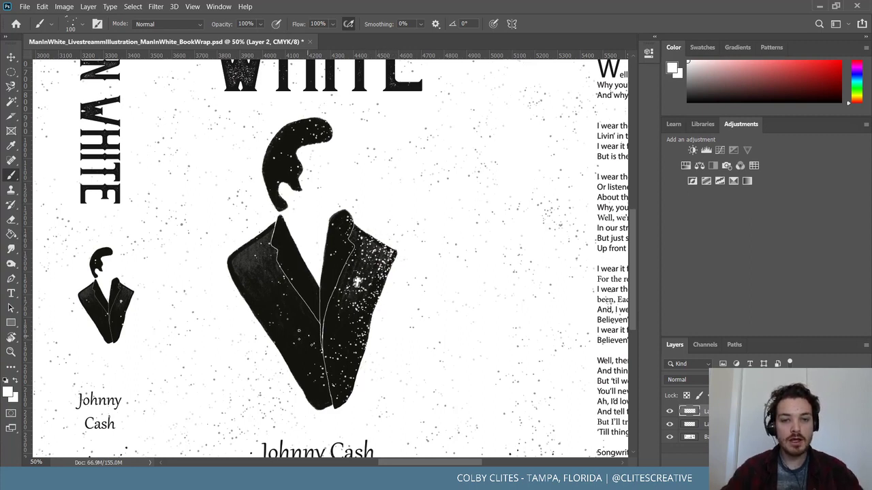
Sample a light grey from the author flap and spatter grey speckles over the front cover figure's hair and suit
scroll(330, 259, "left", 5)
scroll(556, 281, "left", 12)
scroll(291, 207, "up", 3)
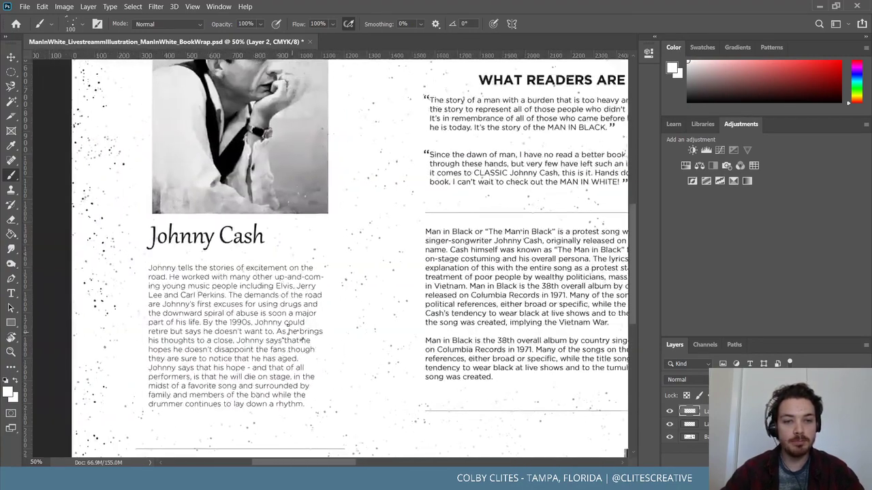
left_click_drag(292, 206, 295, 237)
scroll(343, 249, "right", 3)
scroll(344, 249, "right", 14)
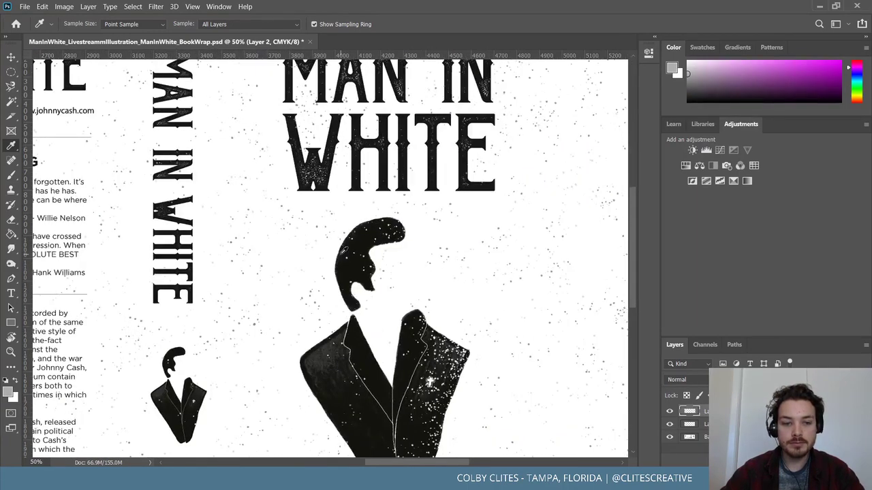
scroll(382, 272, "down", 2)
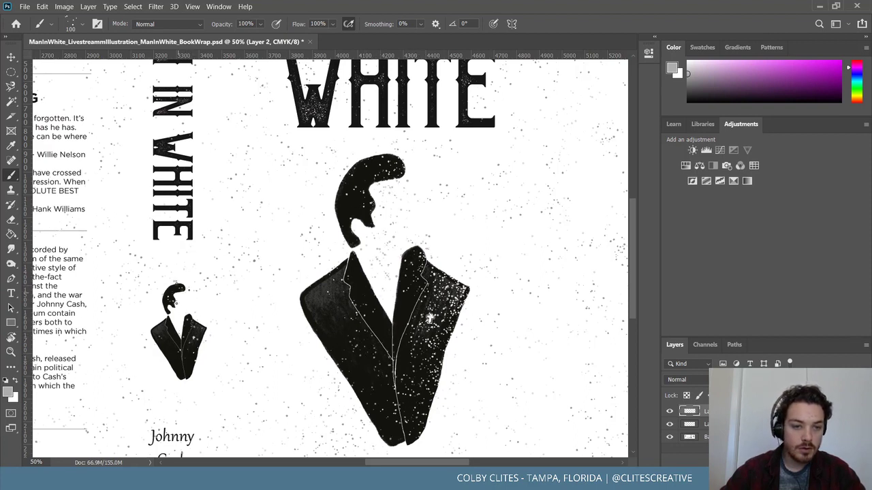
Erase the grey speckles that spill outside the front cover figure, including those in the shirt opening
left_click(11, 219)
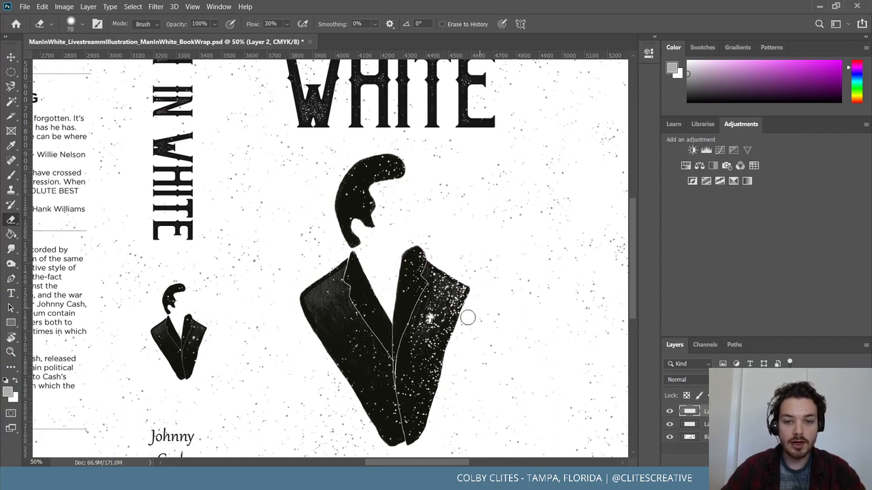
scroll(452, 421, "down", 1)
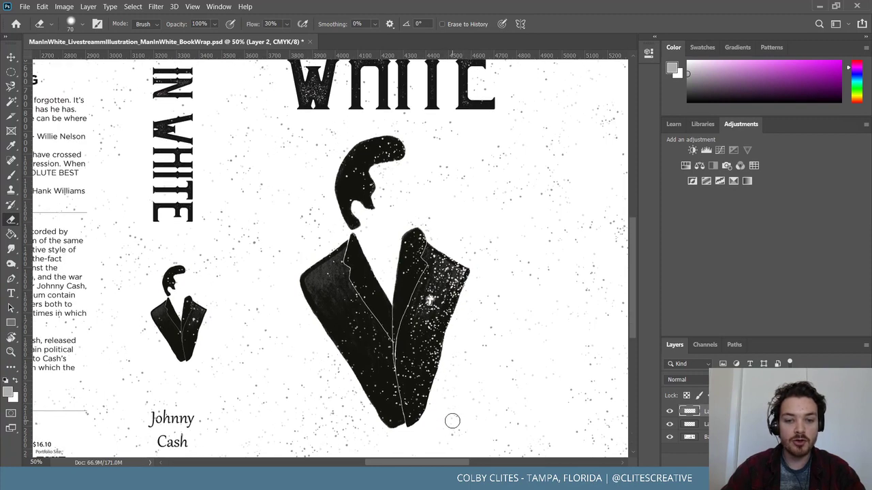
scroll(452, 421, "down", 3)
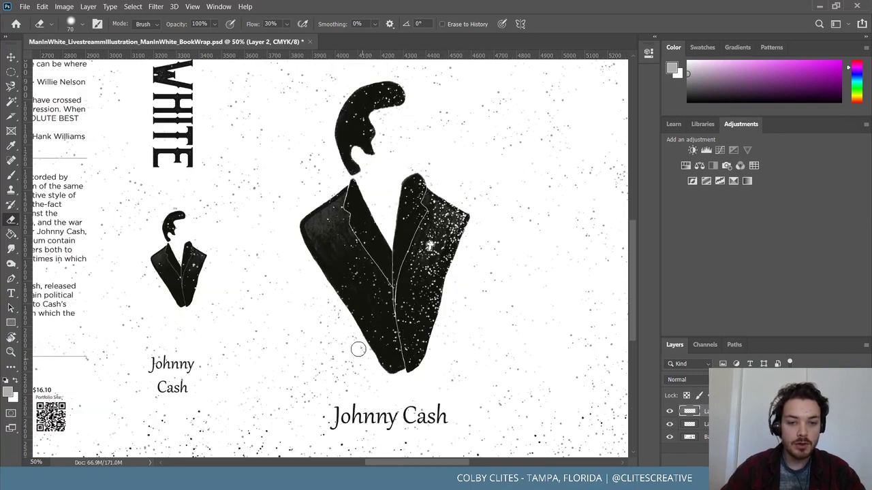
scroll(302, 282, "up", 2)
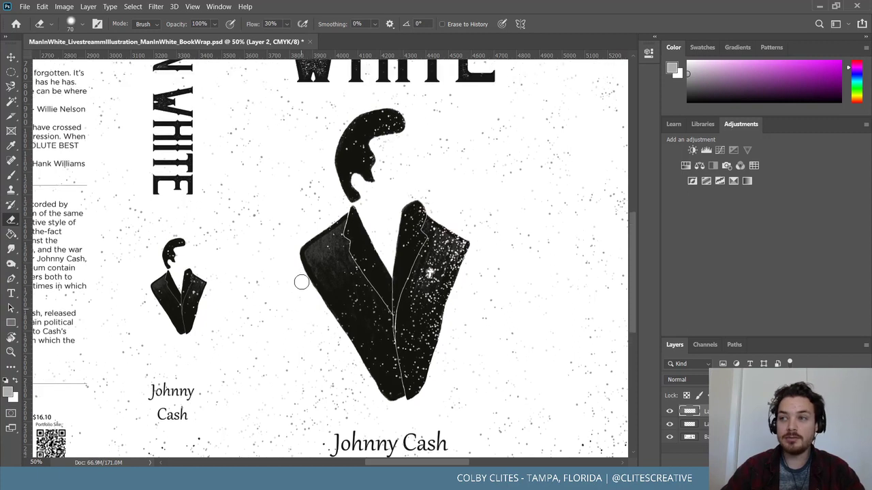
scroll(302, 282, "up", 2)
scroll(302, 282, "down", 2)
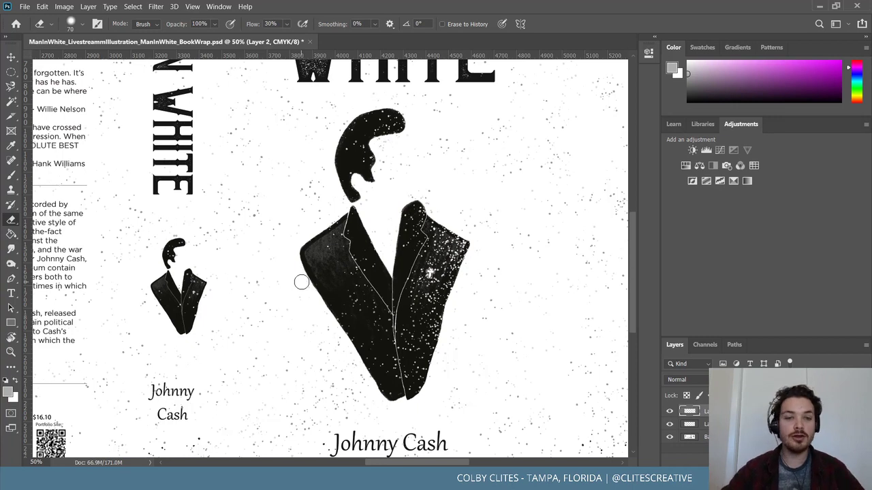
scroll(286, 267, "up", 2)
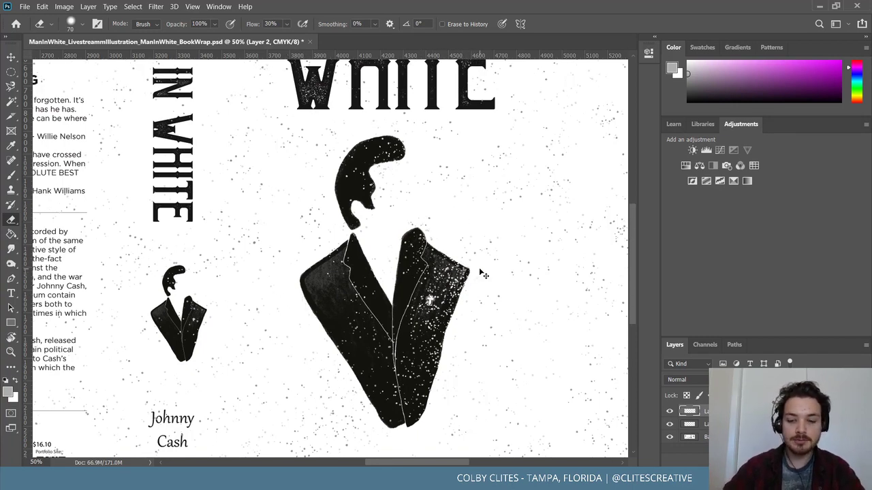
Fade the speckles across the back of the figure's hair with the Eraser, keeping those near the face
scroll(480, 273, "up", 1)
scroll(480, 274, "up", 1)
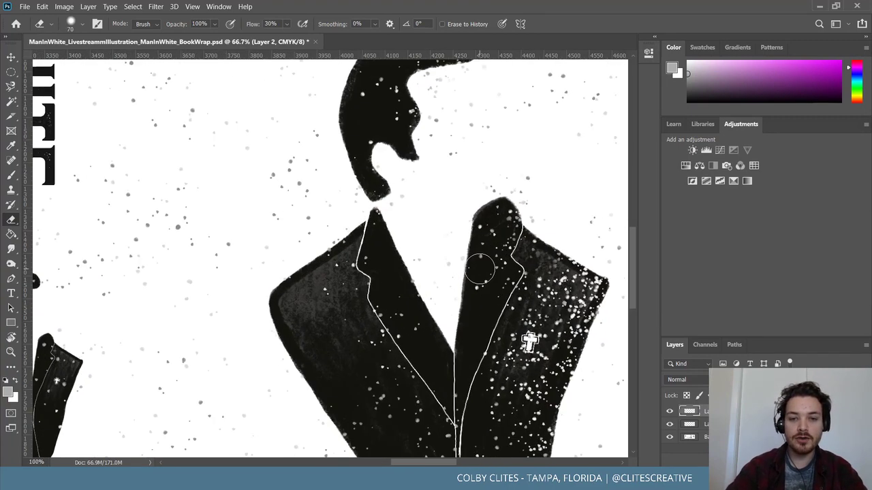
scroll(473, 200, "up", 1)
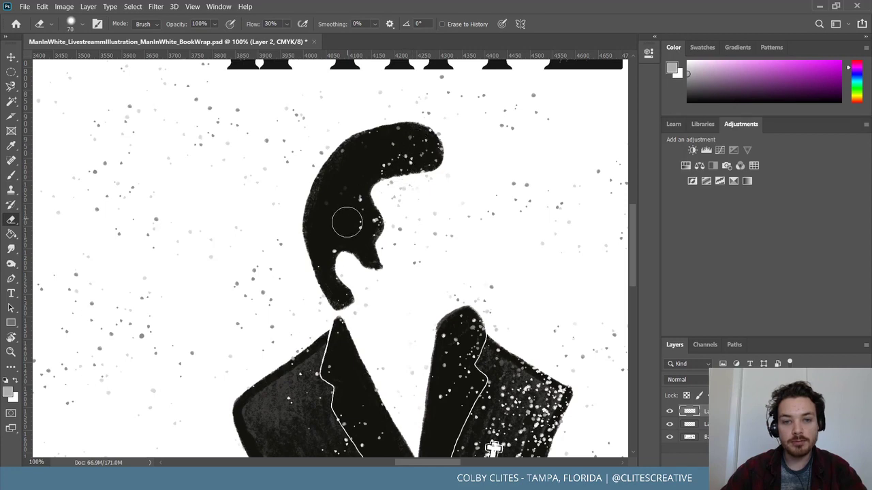
Fade the grey speckles on the cover figure's suit half without the cross pin, using the Eraser from the shoulder to the lower edge
scroll(316, 293, "down", 4)
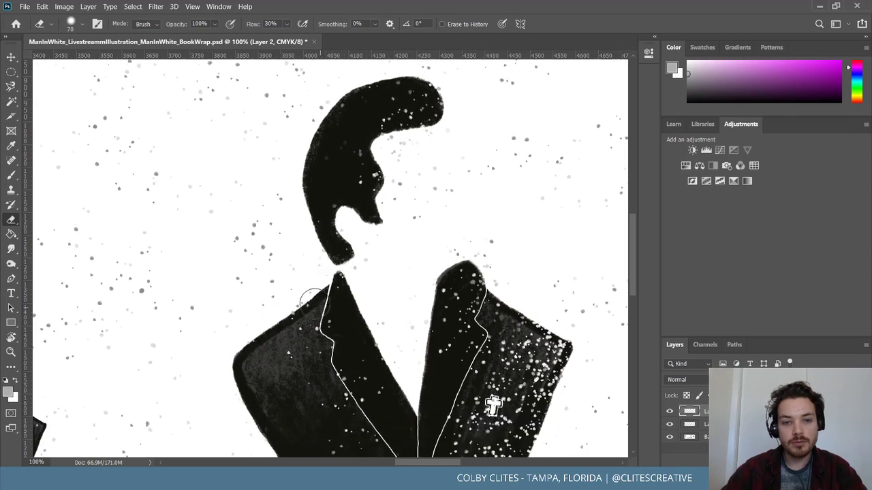
scroll(310, 304, "down", 1)
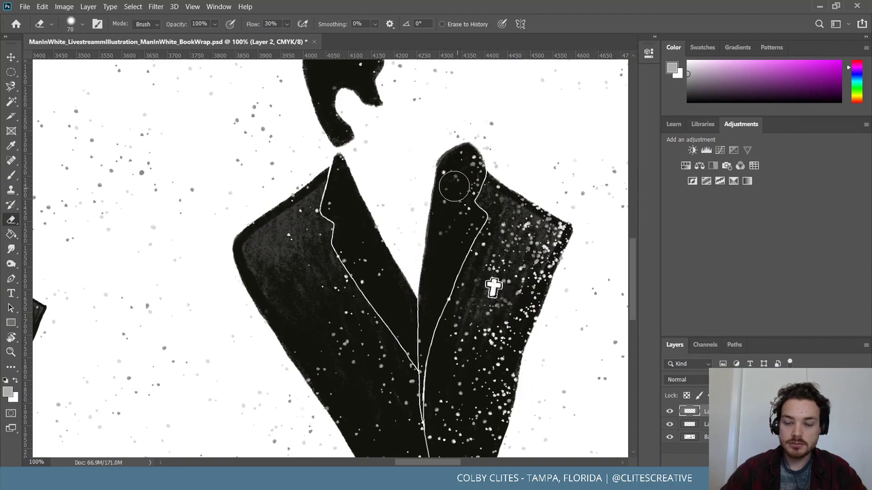
scroll(458, 250, "down", 3)
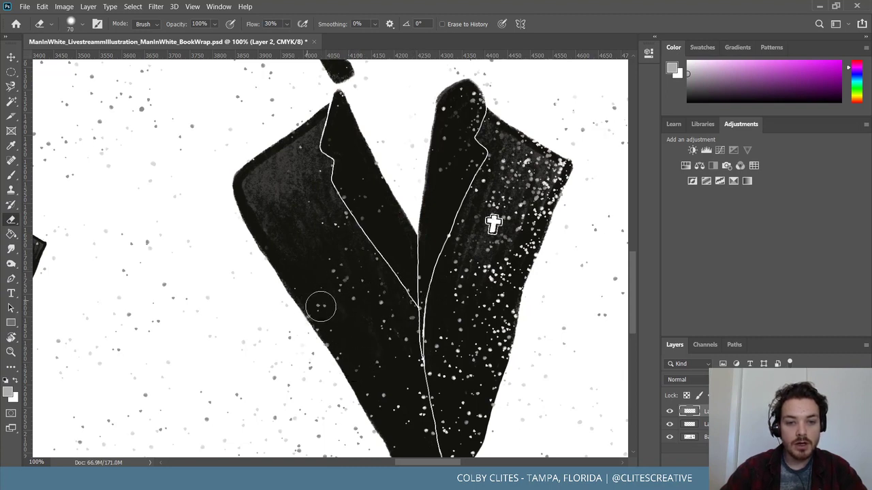
scroll(311, 359, "down", 3)
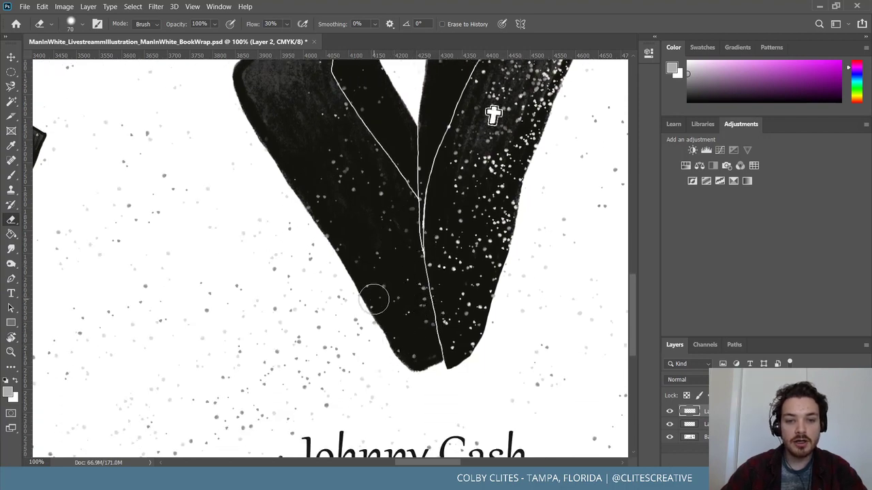
Fade the speckles on the cross-pin half of the suit around the pin and lapel, keeping the dense ones along the outer edge
scroll(471, 371, "up", 2)
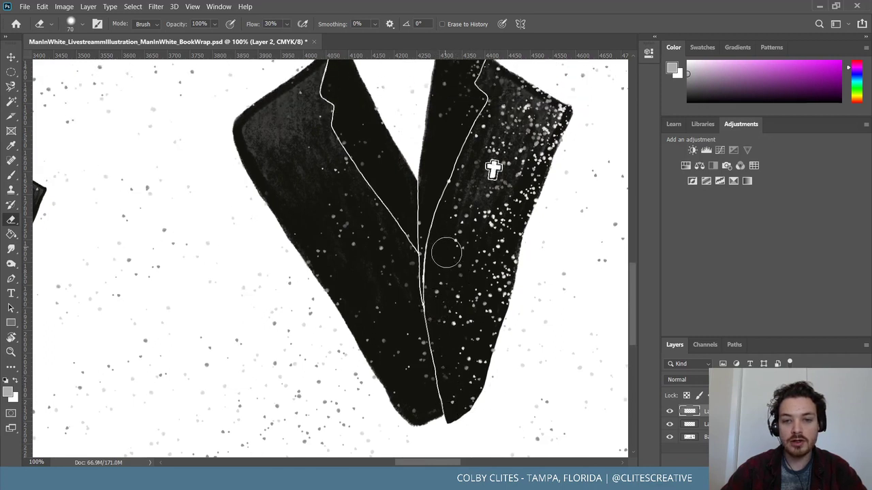
scroll(446, 262, "up", 1)
scroll(463, 313, "down", 2)
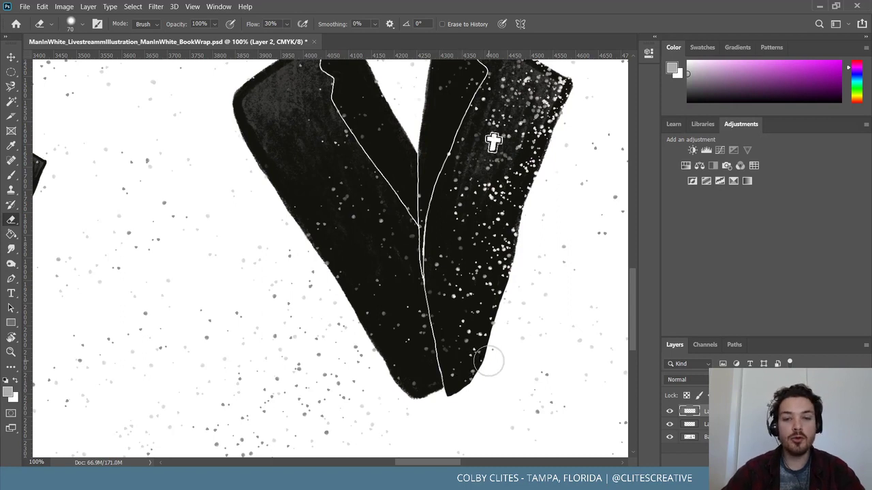
scroll(483, 361, "up", 2)
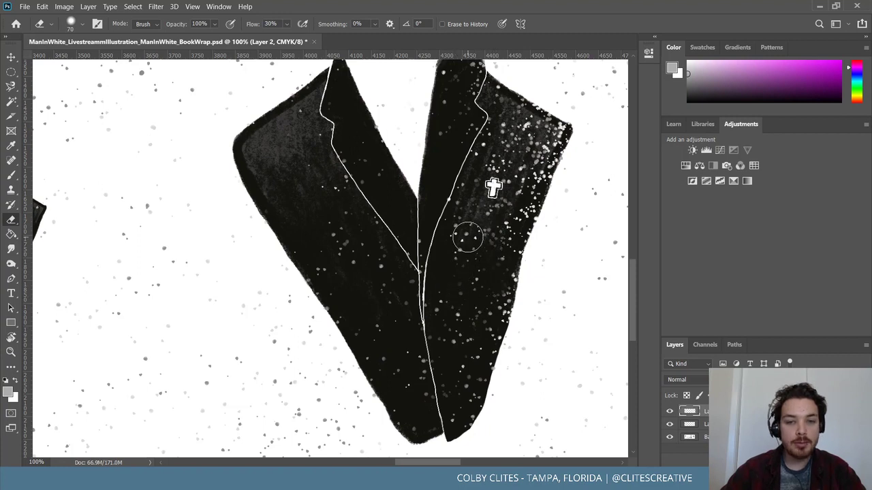
scroll(491, 241, "up", 2)
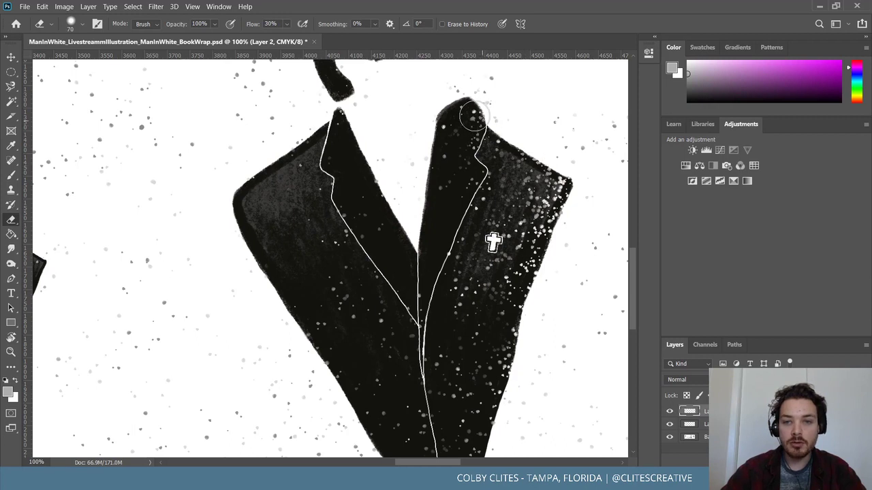
scroll(513, 206, "down", 1)
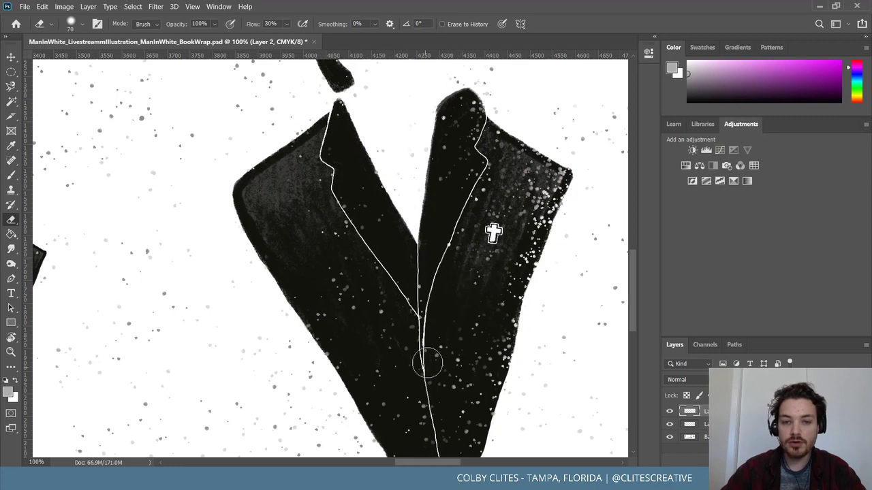
Soften the remaining grey speckles along the lapels and near the suit's front closure with the Eraser
scroll(427, 367, "down", 5)
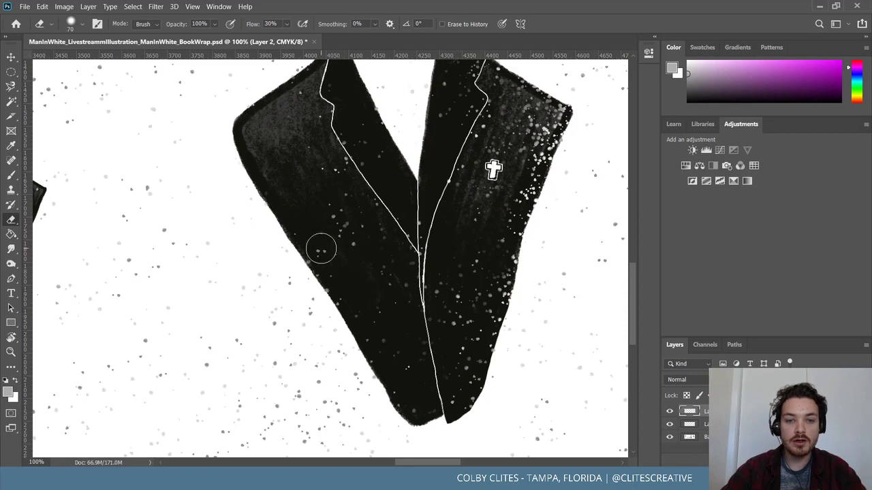
scroll(348, 285, "up", 5)
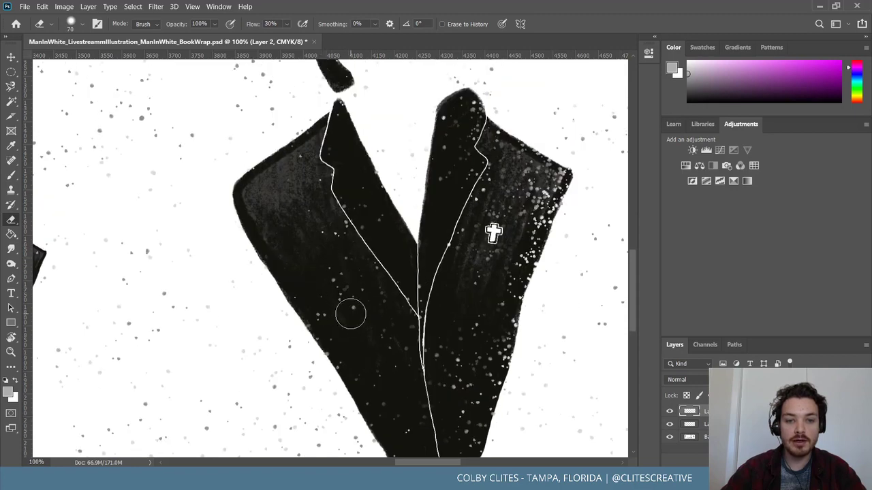
scroll(350, 314, "up", 4)
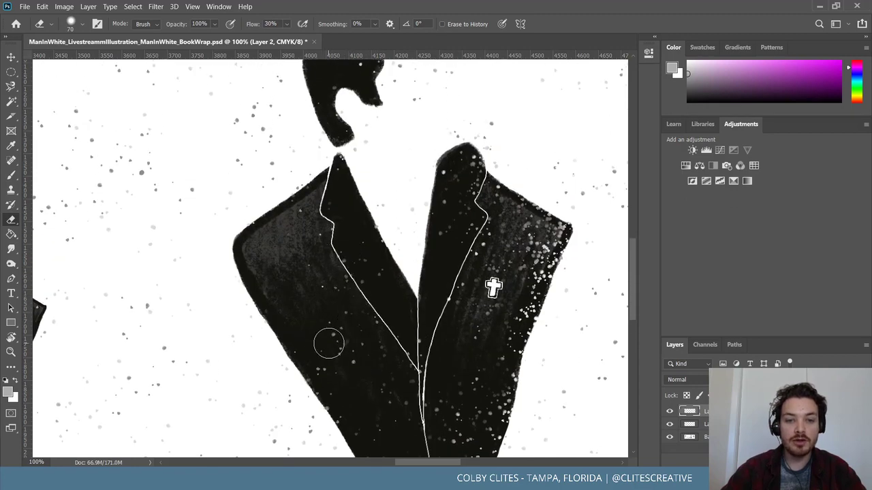
scroll(355, 367, "up", 4)
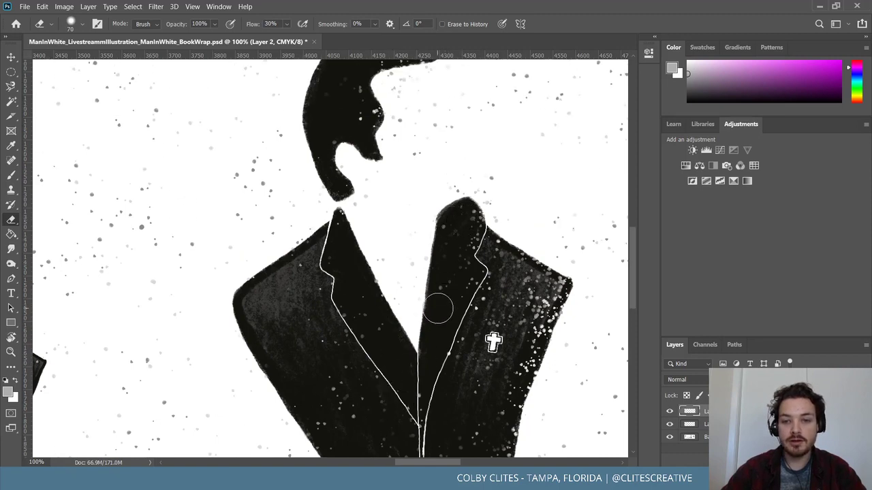
scroll(438, 306, "down", 3)
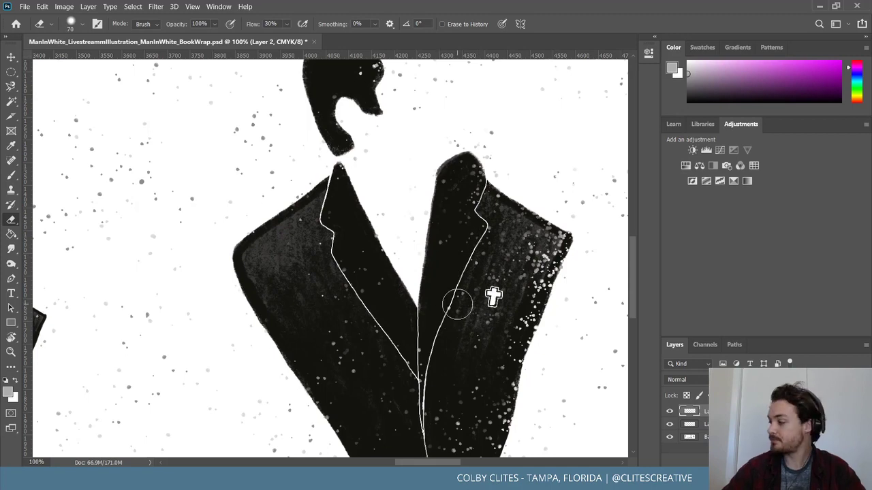
scroll(470, 297, "down", 4)
scroll(470, 297, "down", 4)
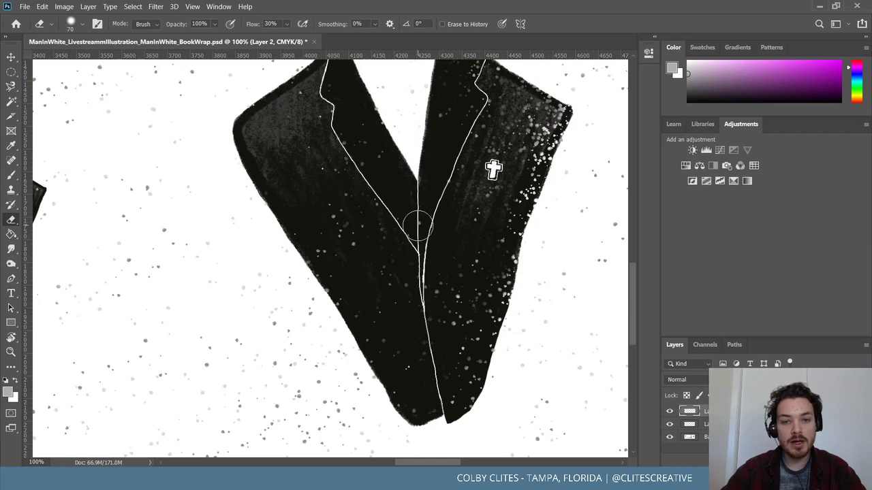
Erase the speckles that spill past the suit's outer edge on the cross-pin side, down to the lower tip
scroll(412, 245, "up", 3)
scroll(385, 237, "up", 3)
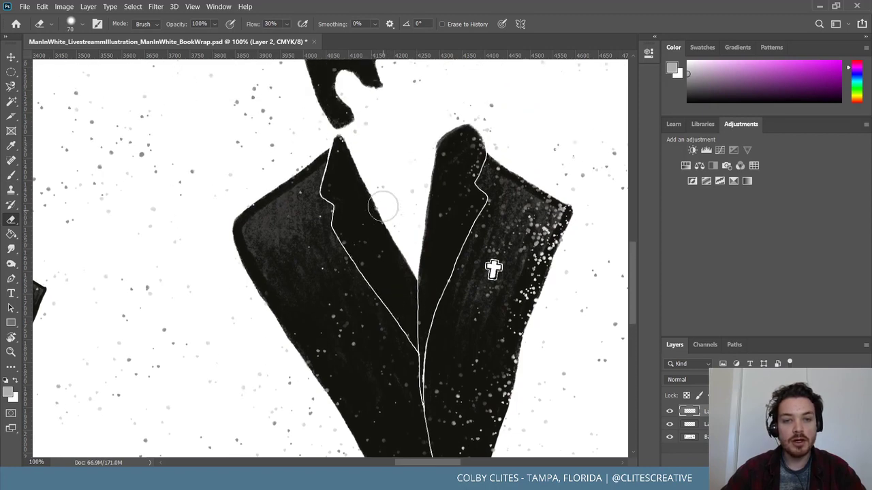
scroll(389, 224, "up", 3)
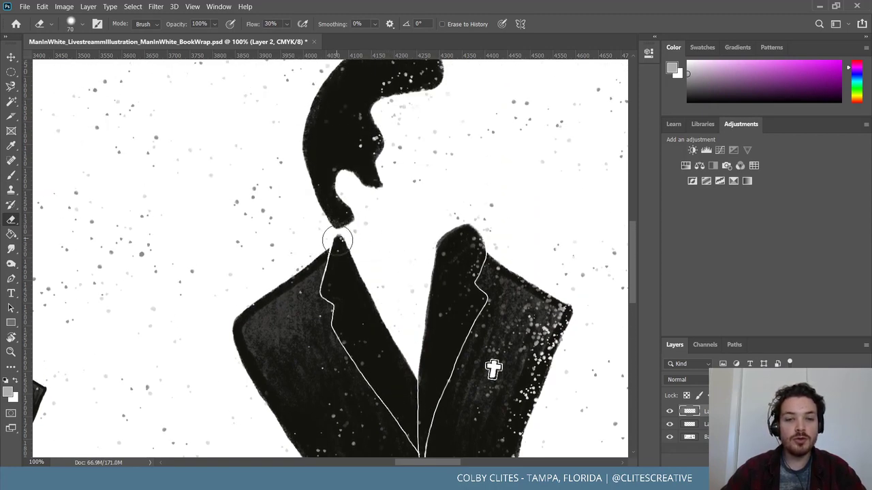
scroll(367, 265, "up", 2)
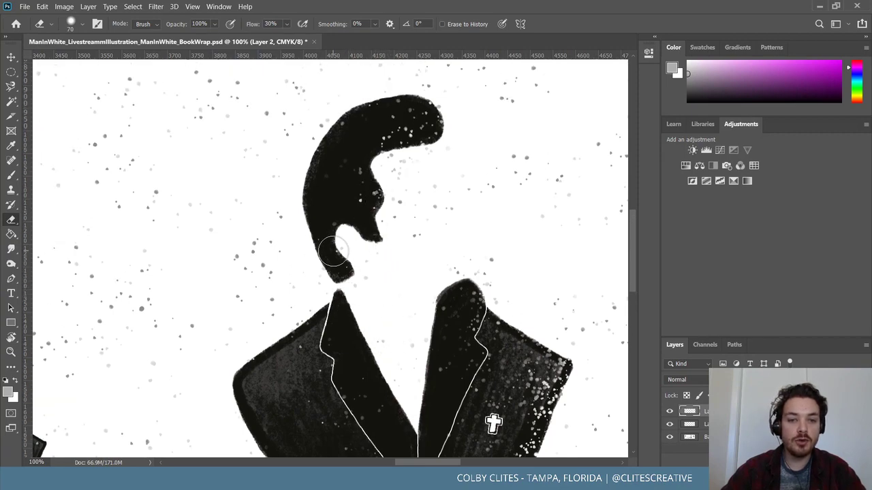
scroll(333, 247, "up", 1)
scroll(382, 225, "up", 2)
scroll(477, 265, "down", 7)
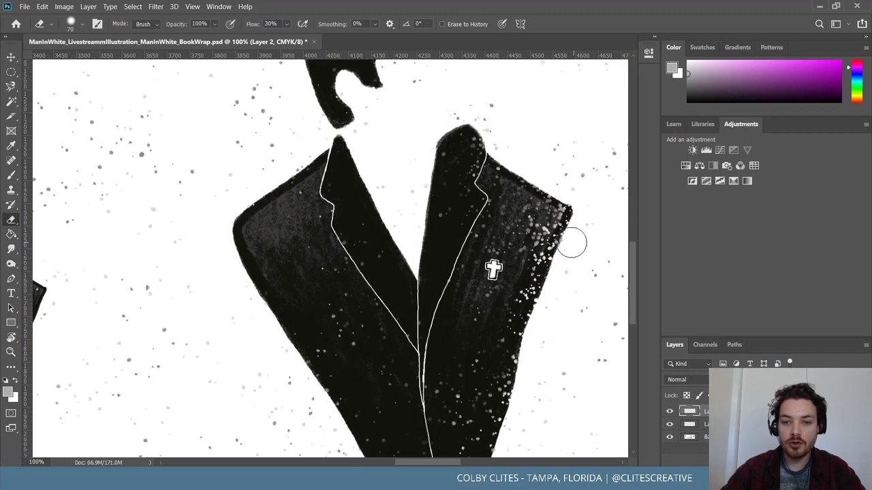
scroll(569, 273, "down", 1)
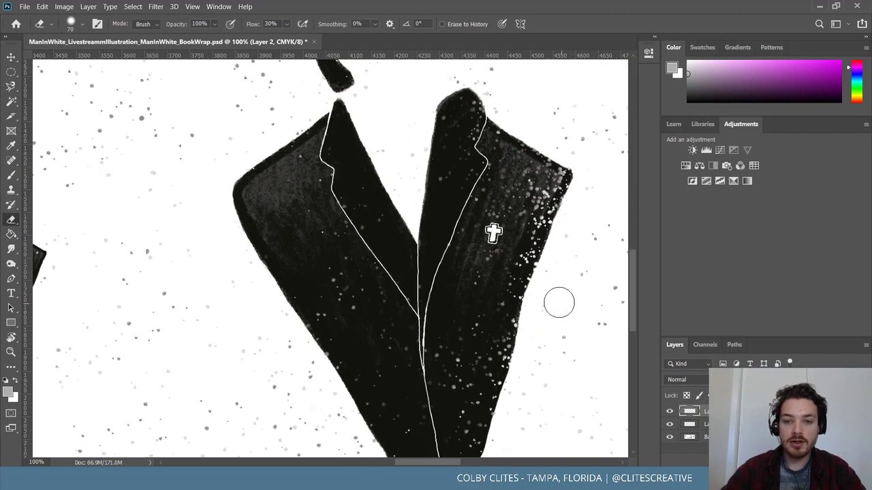
mouse_move(549, 307)
left_mouse_down()
mouse_move(531, 313)
mouse_move(506, 418)
left_mouse_up()
scroll(506, 418, "down", 2)
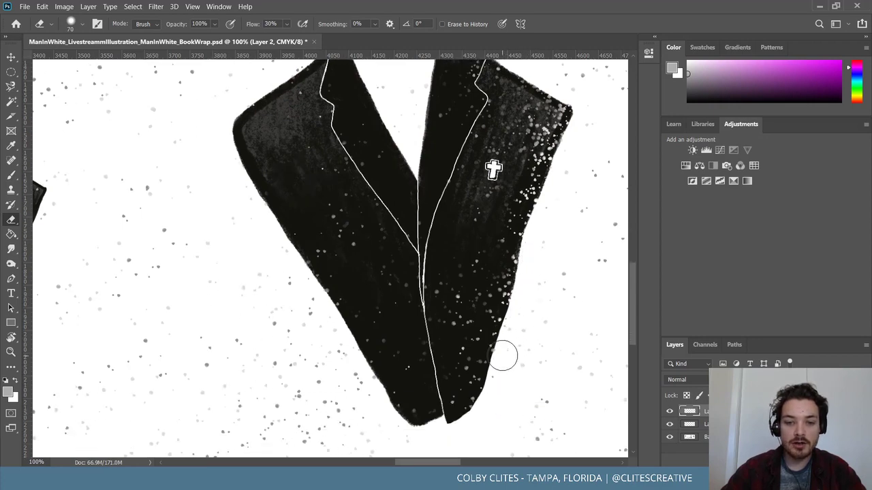
mouse_move(504, 357)
left_mouse_down()
mouse_move(499, 383)
mouse_move(475, 413)
left_mouse_up()
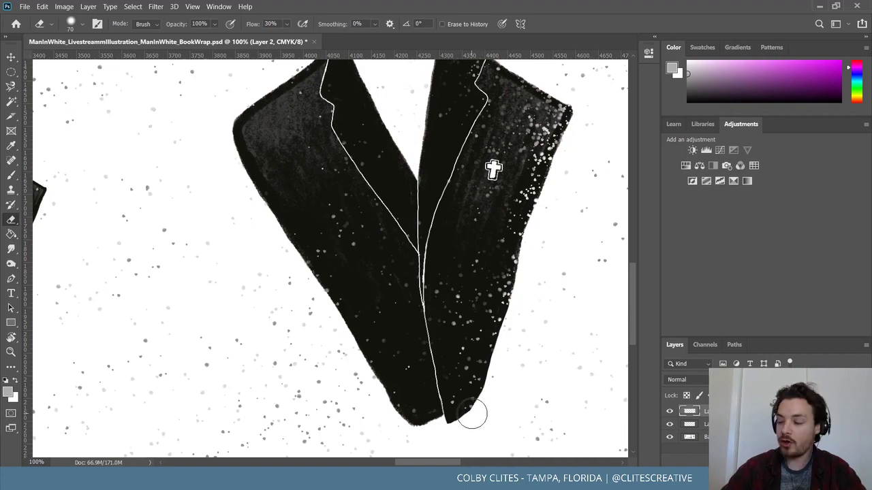
scroll(470, 414, "up", 1)
scroll(495, 337, "up", 1)
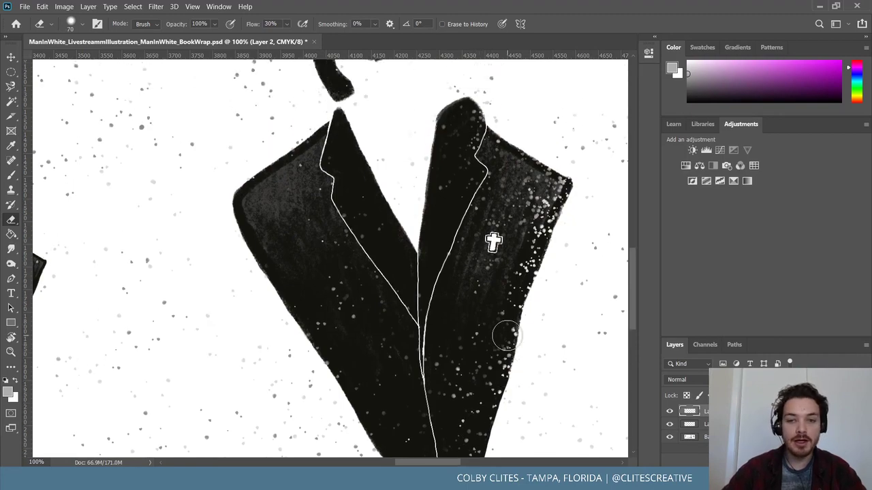
Check the speckles on the cover and spine figures, and save the book jacket document
scroll(508, 338, "down", 4)
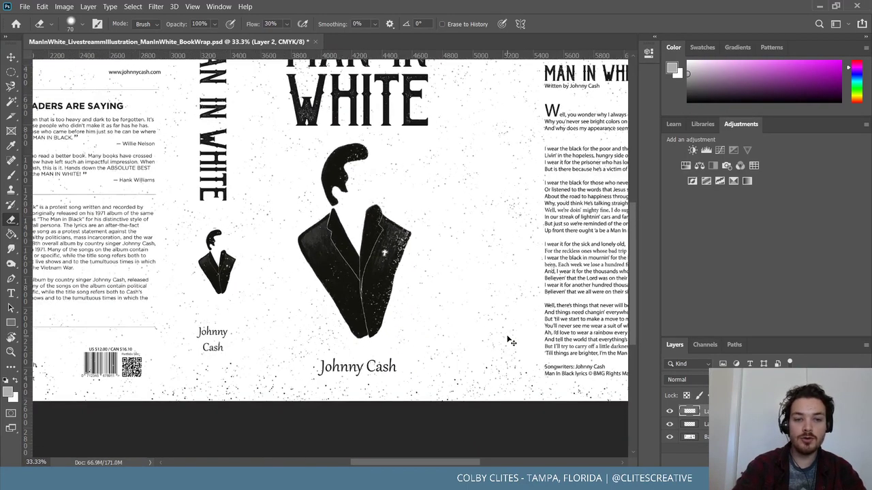
scroll(508, 340, "up", 1)
scroll(507, 341, "up", 3)
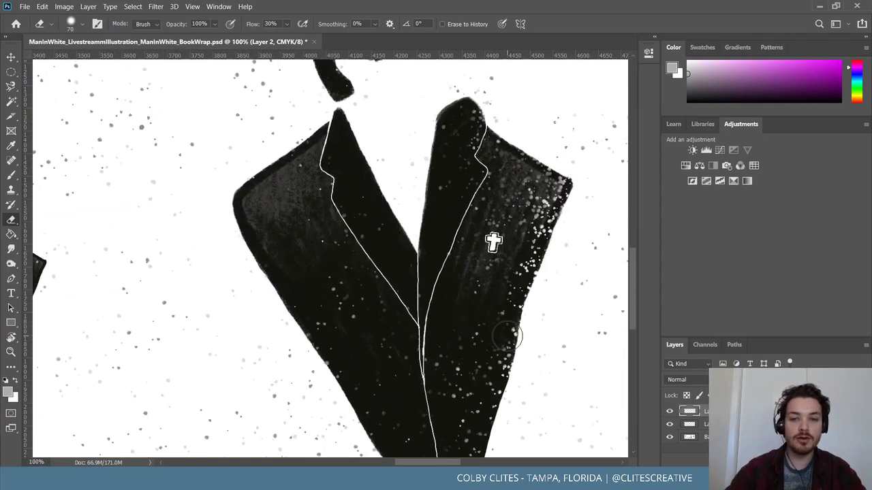
scroll(255, 326, "left", 2)
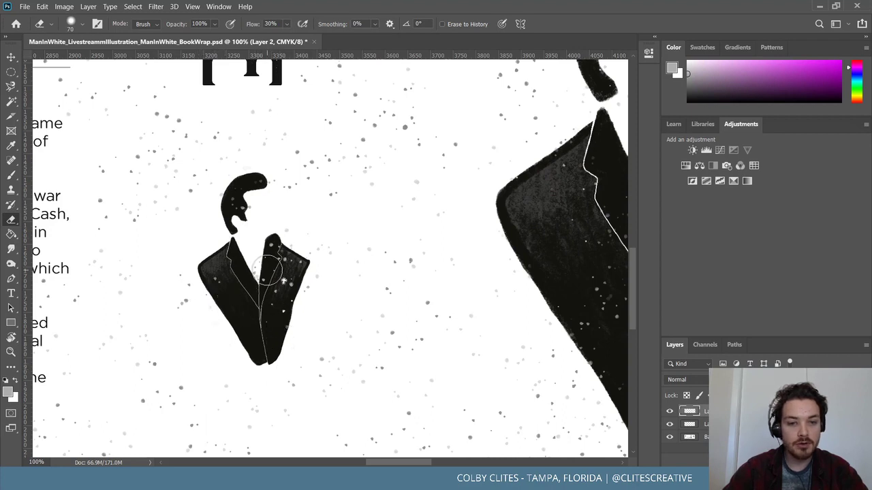
left_click(11, 56)
left_click(337, 156)
left_click(25, 7)
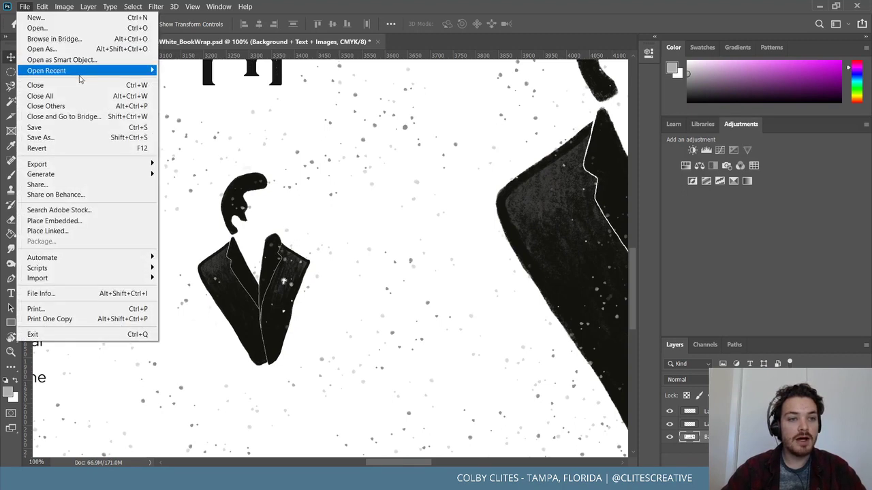
left_click(68, 128)
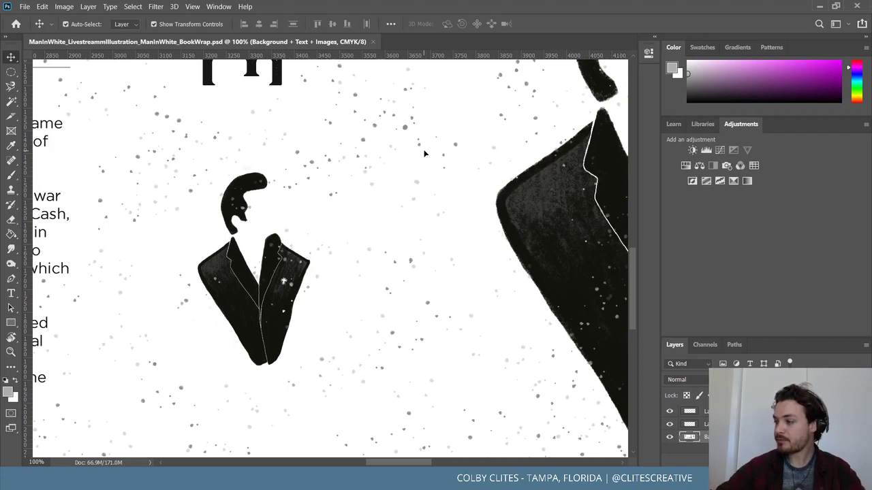
Export the whole jacket as a 6676 × 2626 px PNG named ManInWhite_LivestreammIllustration_ManInWhite_BookWrap in the Man In Black folder
key("ctrl+0")
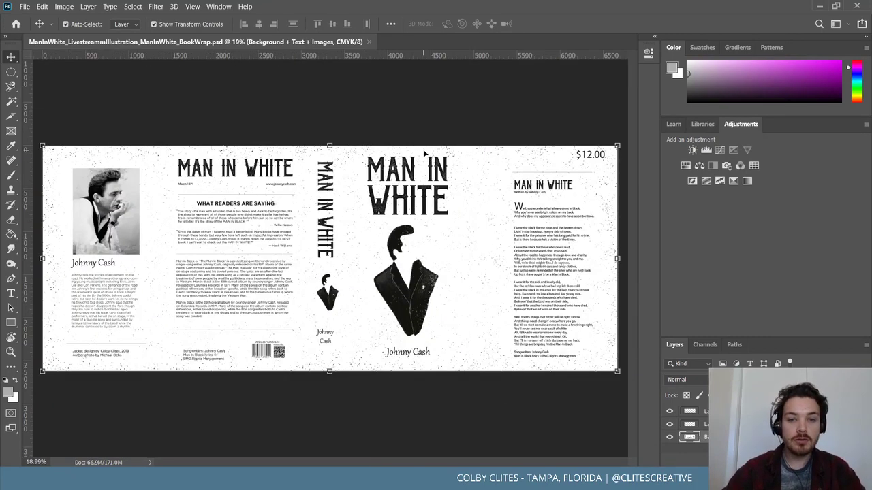
left_click(340, 111)
left_click(24, 6)
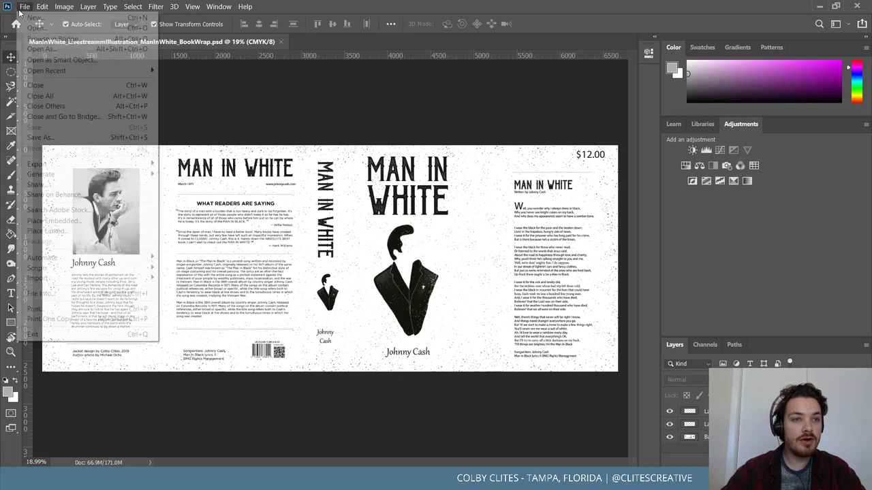
mouse_move(61, 164)
left_click(185, 178)
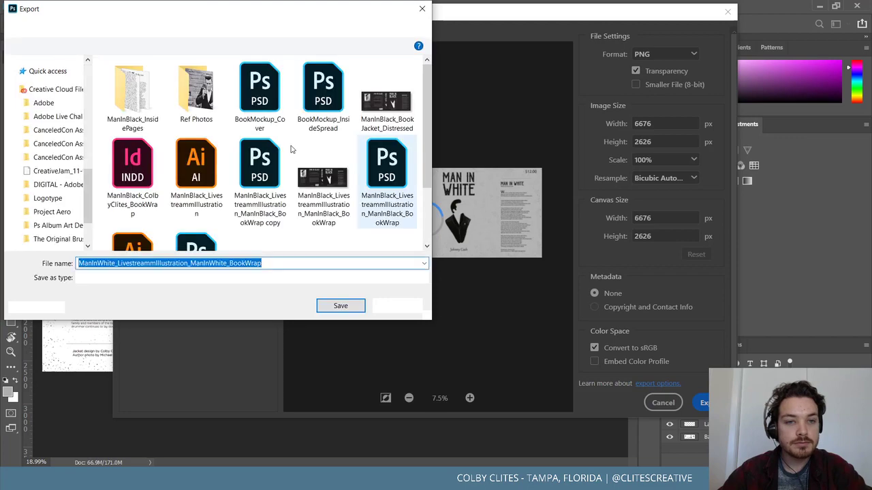
scroll(298, 235, "down", 1)
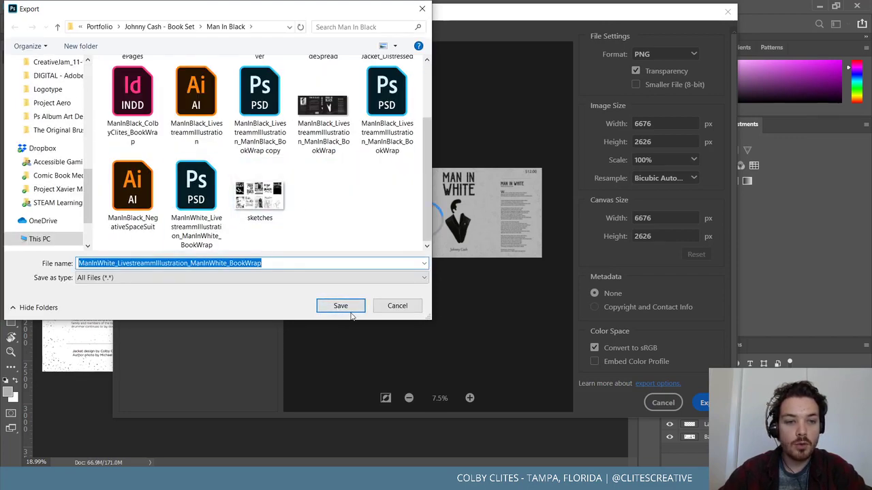
left_click(338, 306)
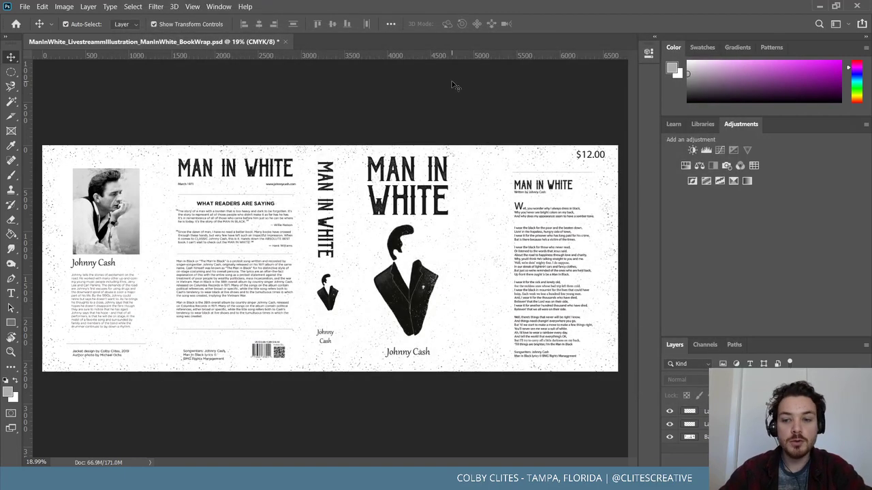
Quit Photoshop and save the changes to the book jacket document
left_click(857, 7)
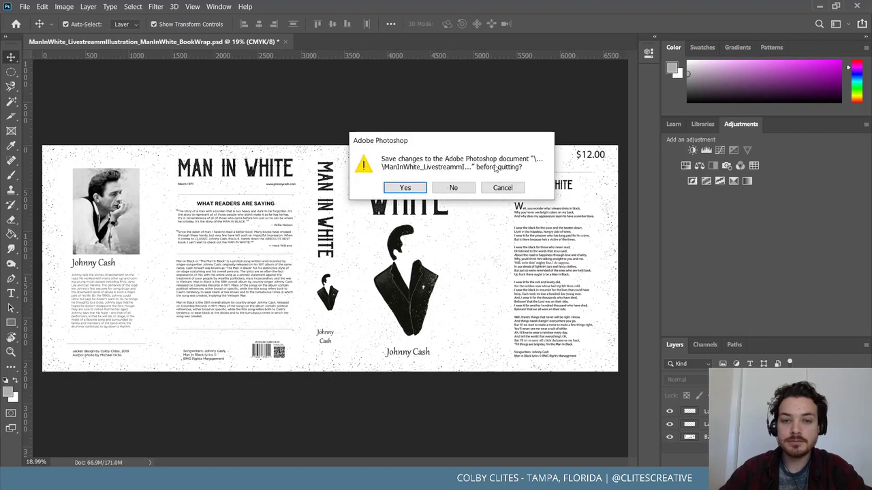
left_click(407, 190)
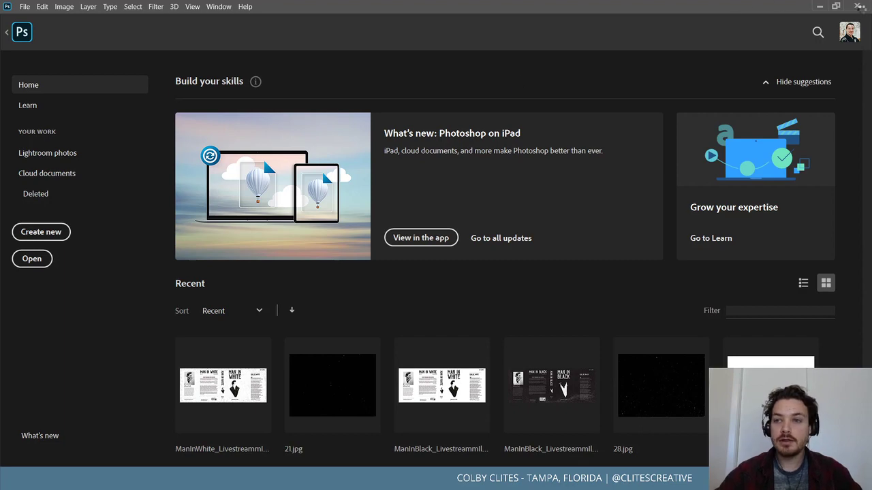
Switch to the ManInBlack_LivestreammIllustration document in Illustrator and delete the dark texture image below the Man in White jacket
left_click(860, 7)
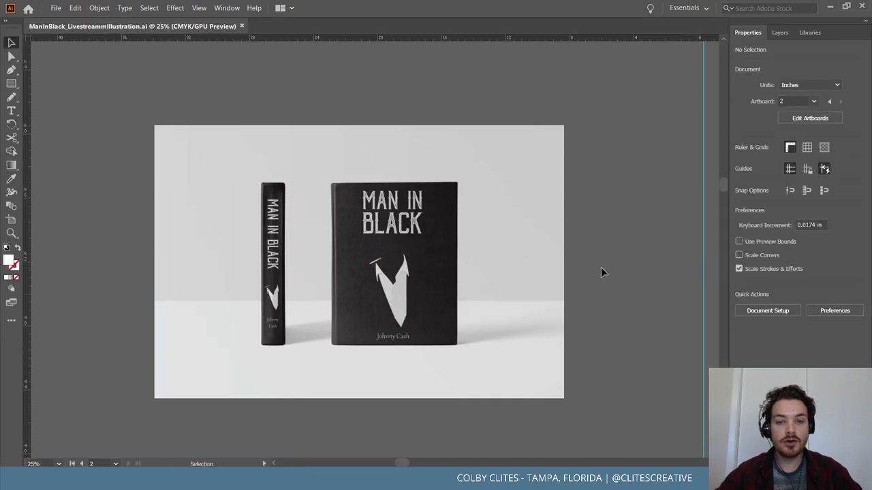
scroll(601, 267, "down", 5)
key("ctrl+minus")
key("ctrl+minus")
key("ctrl+minus")
key("ctrl+minus")
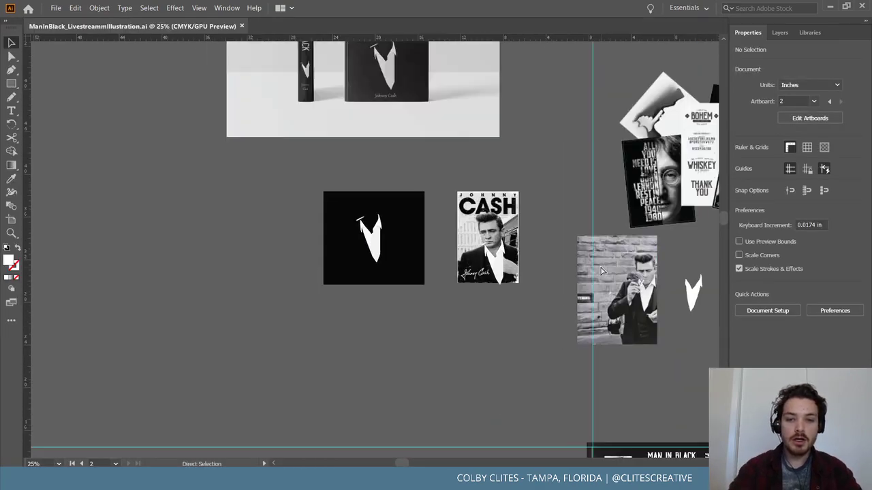
scroll(576, 274, "down", 3)
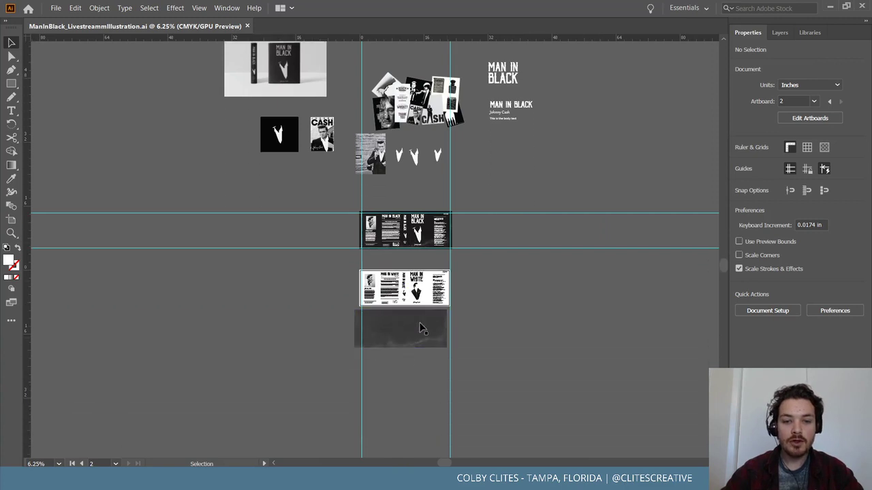
left_click(441, 330)
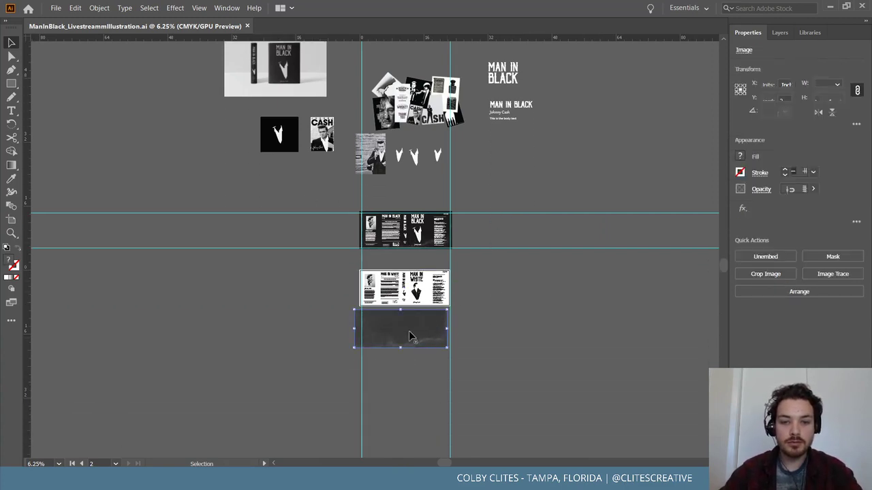
key("Delete")
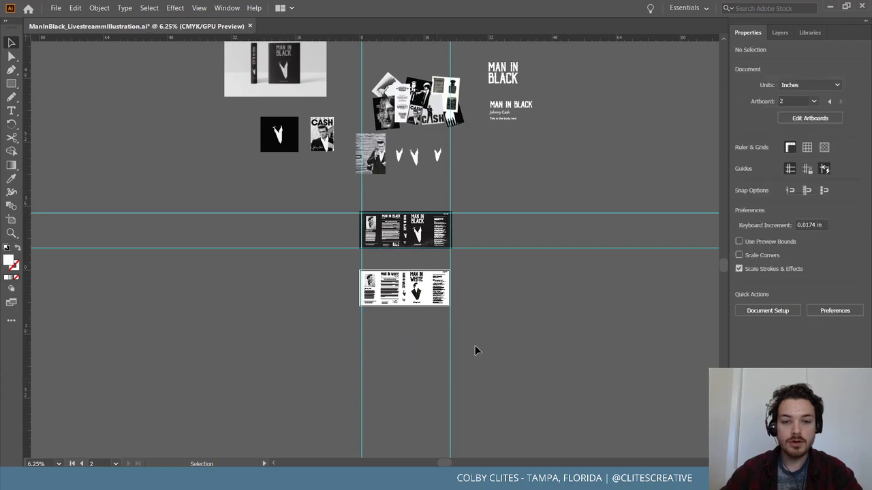
Delete all ruler guides crossing the two book jackets
key("ctrl+a")
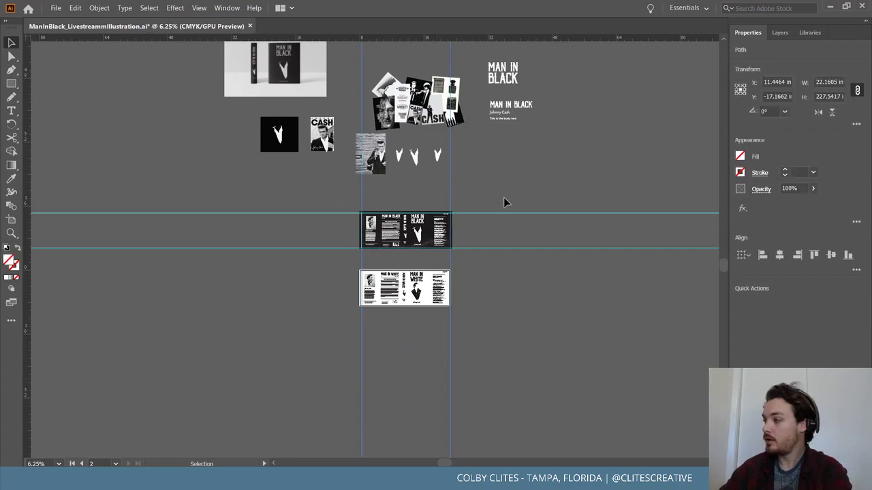
key("Delete")
key("ctrl+a")
key("Delete")
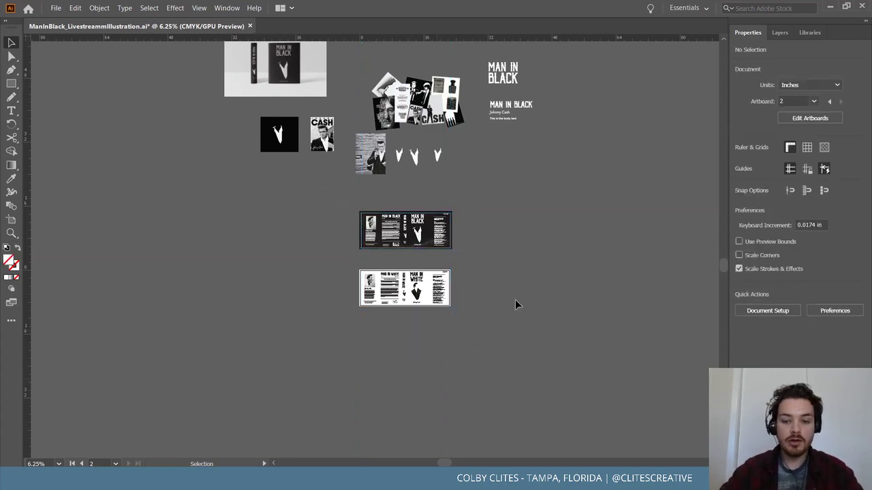
Place the ManInBlack_LivestreammIllustration_ManInBlack_BookWrap image in the empty area beside the original jackets
key("ctrl+equal")
key("ctrl+equal")
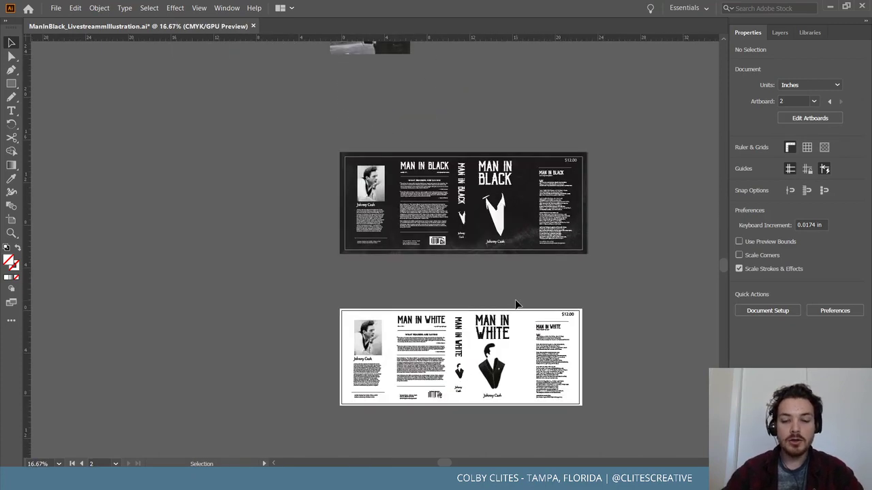
key("ctrl+equal")
scroll(514, 305, "up", 2)
scroll(515, 304, "right", 1)
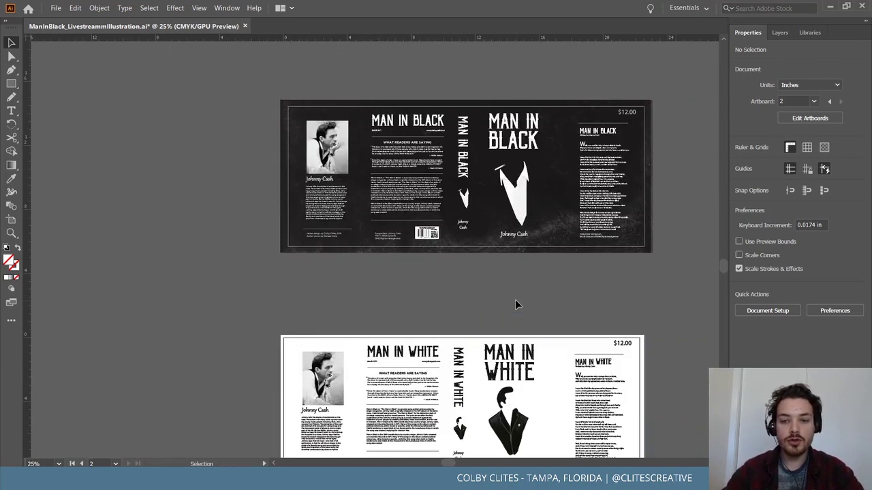
scroll(515, 304, "down", 1)
scroll(515, 304, "right", 2)
scroll(534, 279, "right", 8)
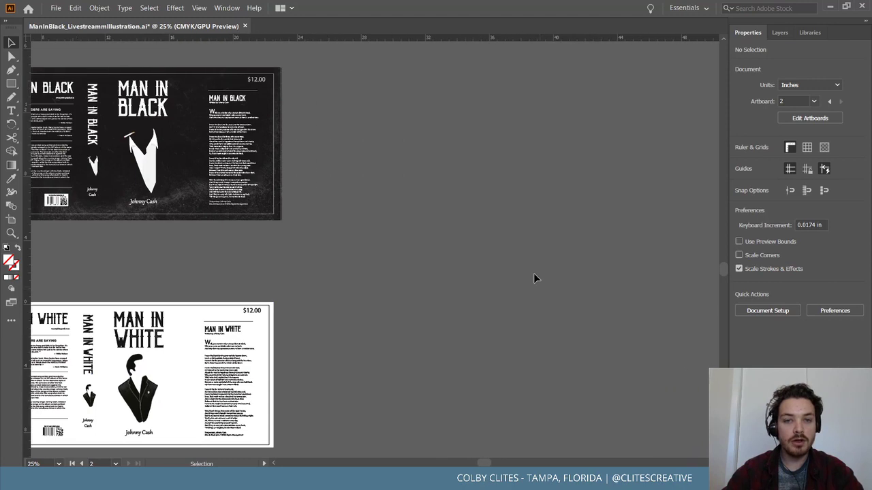
left_click(56, 8)
left_click(82, 167)
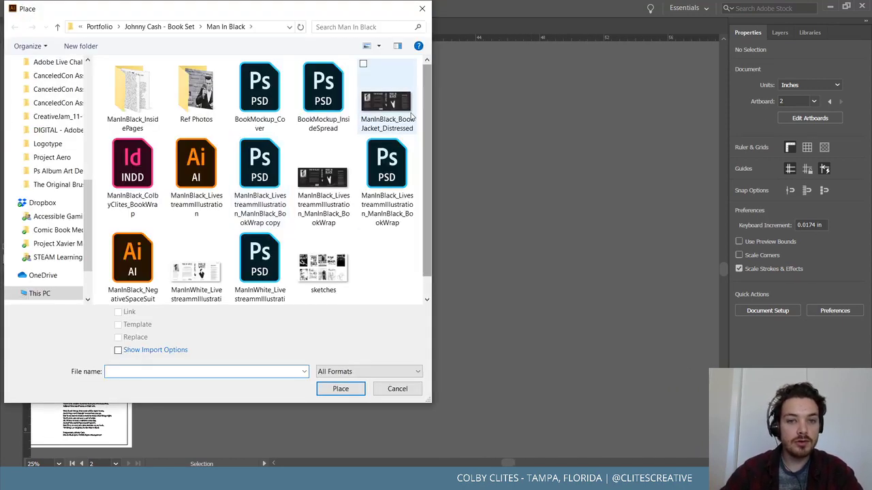
left_click(386, 102)
left_click(323, 178)
left_click(340, 389)
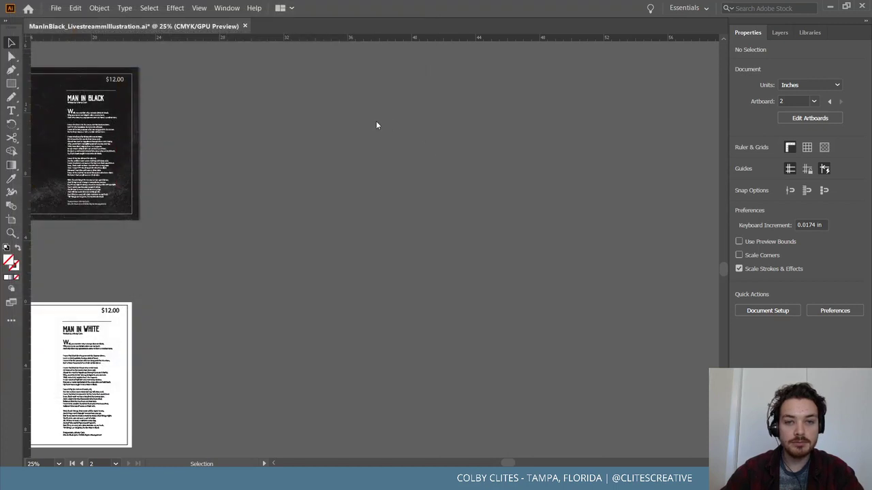
left_click(304, 79)
Scale the placed Man in Black jacket uniformly to 50% and move it closer to the original jackets
left_click_drag(414, 211, 337, 179)
left_click(99, 8)
left_click(259, 67)
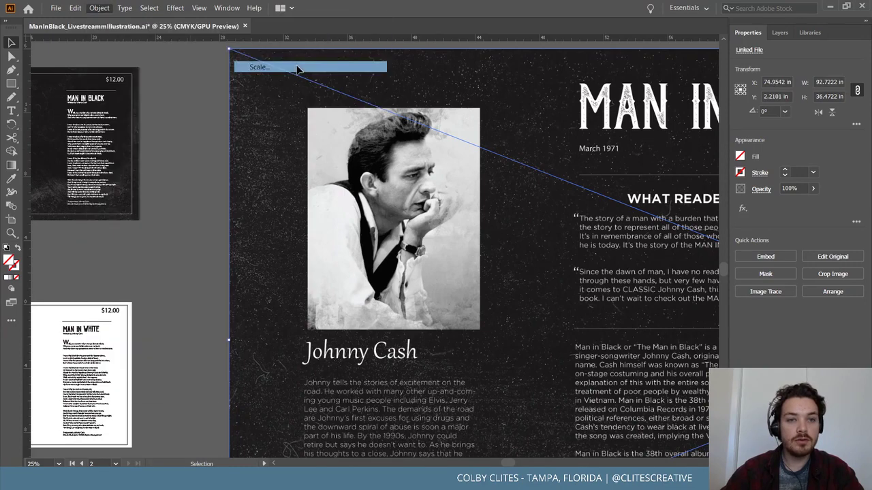
type("50")
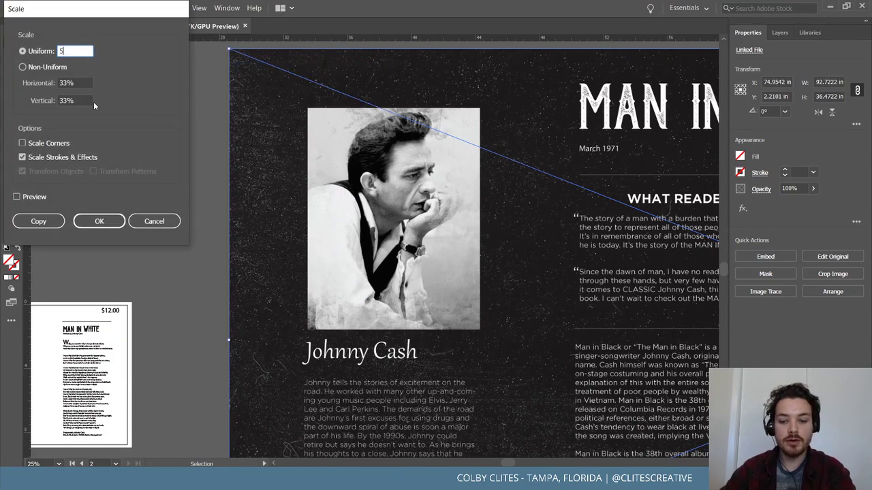
key("Return")
left_click_drag(685, 334, 352, 180)
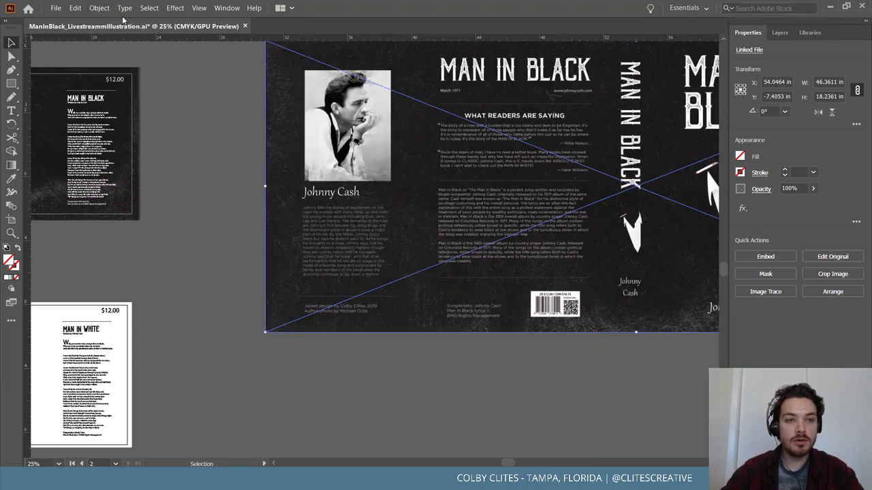
Scale the placed Man in Black jacket by another 50% and position it beside the original Man in Black jacket
left_click(100, 8)
mouse_move(123, 22)
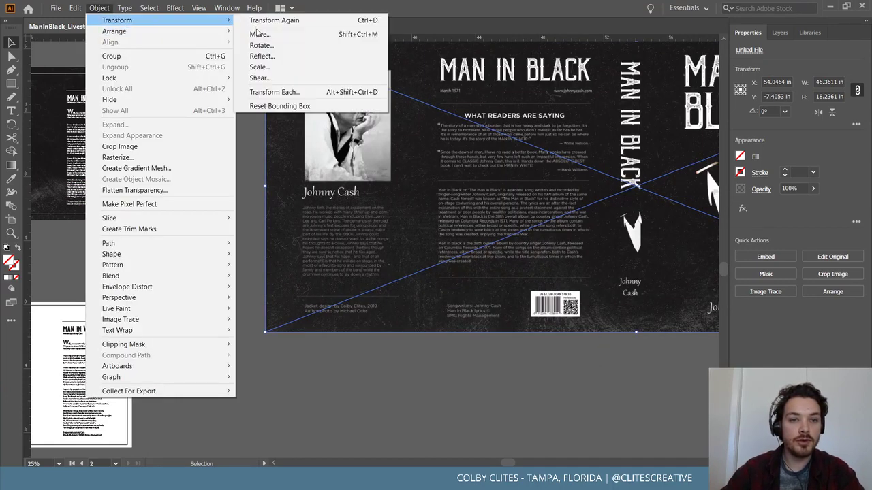
left_click(260, 67)
left_click(97, 214)
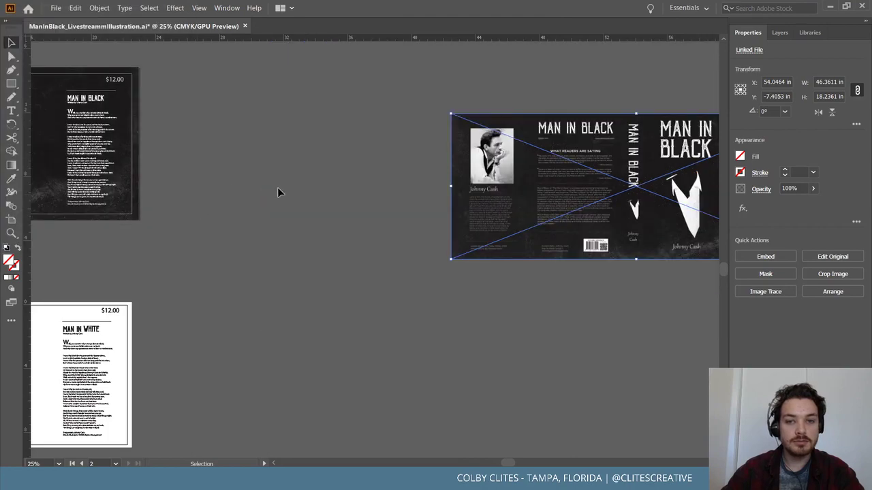
left_click_drag(463, 229, 224, 188)
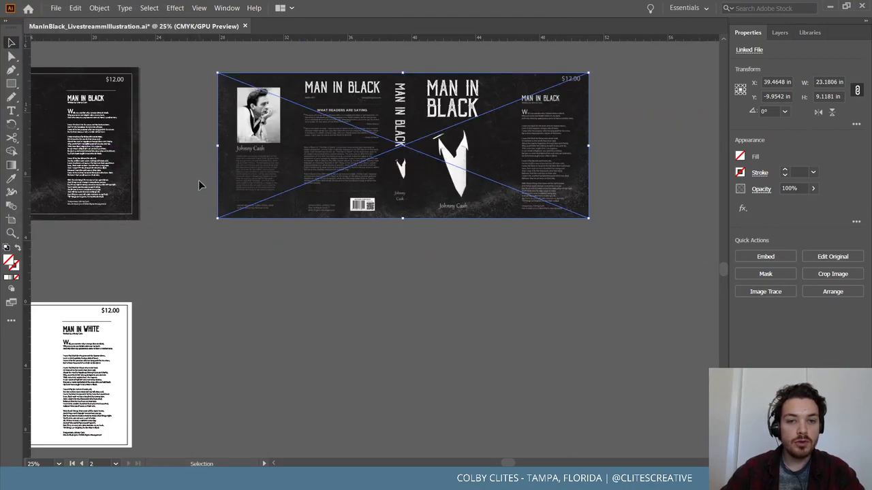
left_click(198, 179)
Place the ManInWhite_LivestreammIllustration_ManInWhite_BookWrap image as a link below the placed Man in Black jacket
left_click(56, 8)
left_click(85, 168)
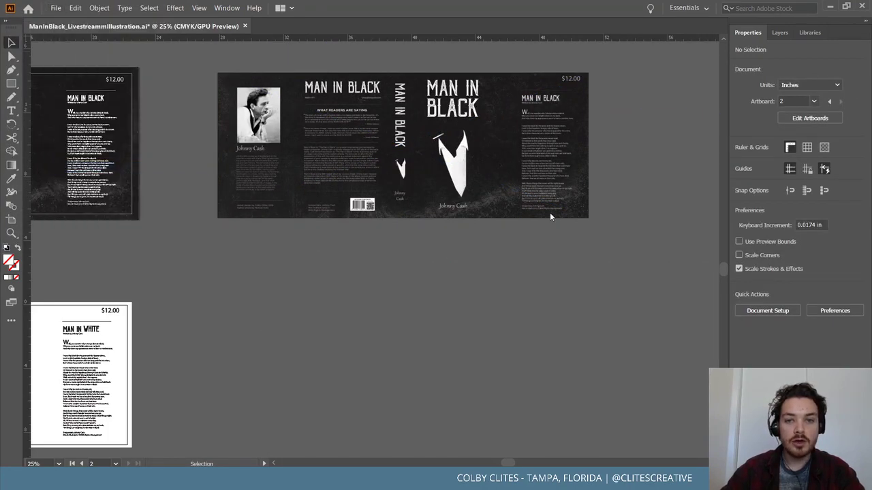
left_click(196, 259)
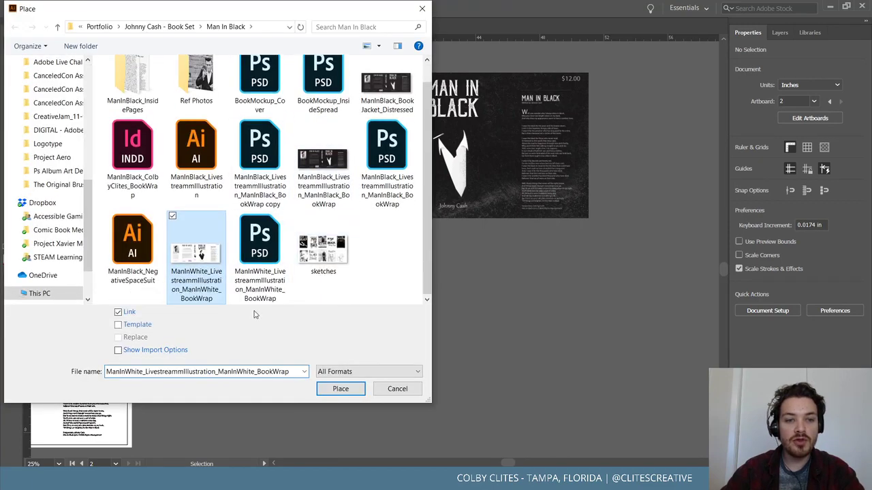
left_click(342, 392)
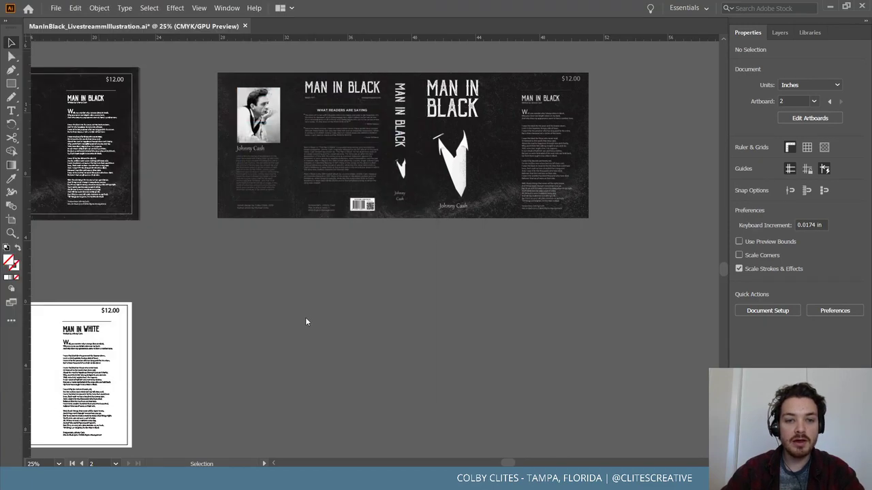
left_click(219, 231)
Scale the placed Man in White jacket uniformly to 50% and move it back under the placed Man in Black jacket
left_click(100, 8)
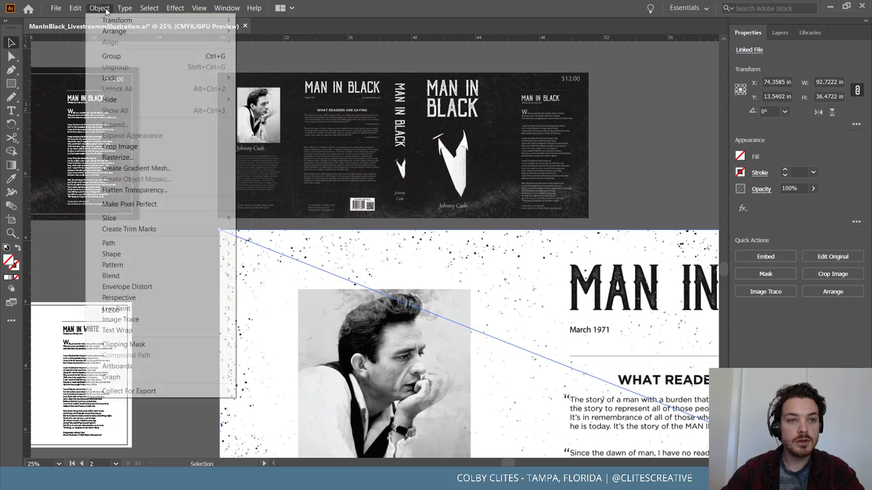
mouse_move(120, 20)
left_click(277, 72)
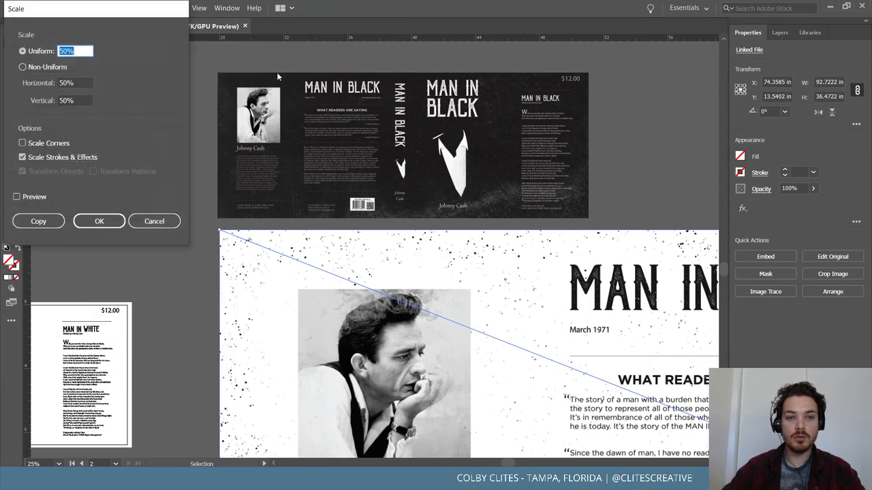
key("Return")
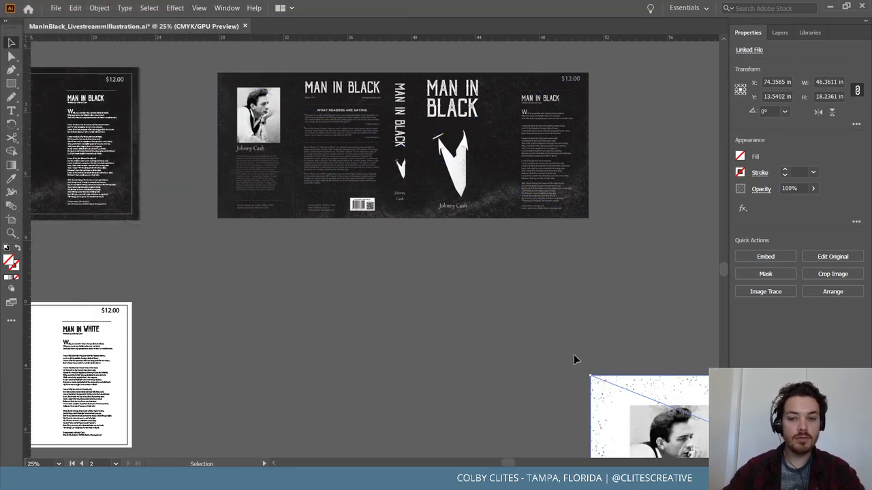
left_click_drag(590, 376, 207, 257)
Scale the placed Man in White jacket by another 50% and align it directly beneath the placed Man in Black jacket
left_click(99, 8)
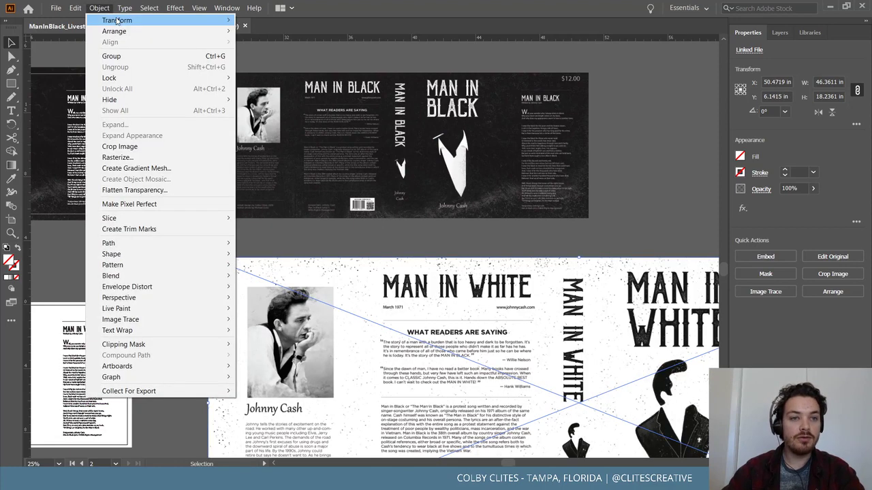
mouse_move(118, 20)
left_click(283, 67)
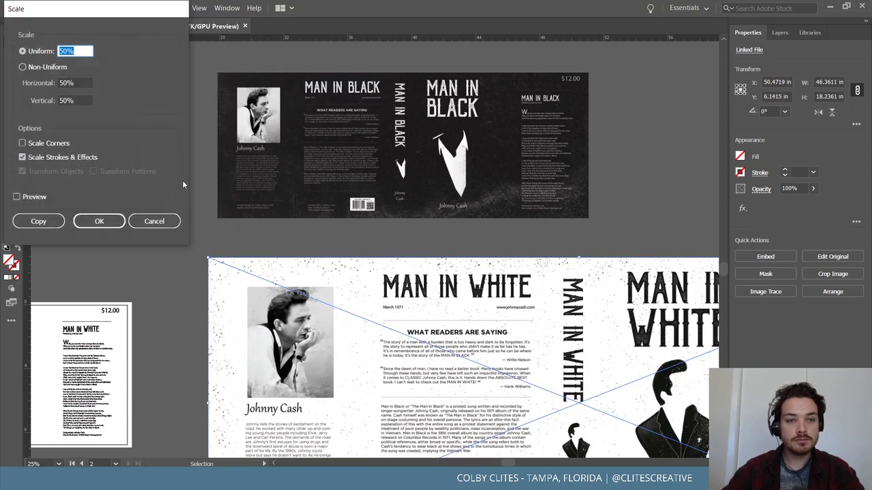
left_click(99, 222)
left_click_drag(624, 376, 448, 273)
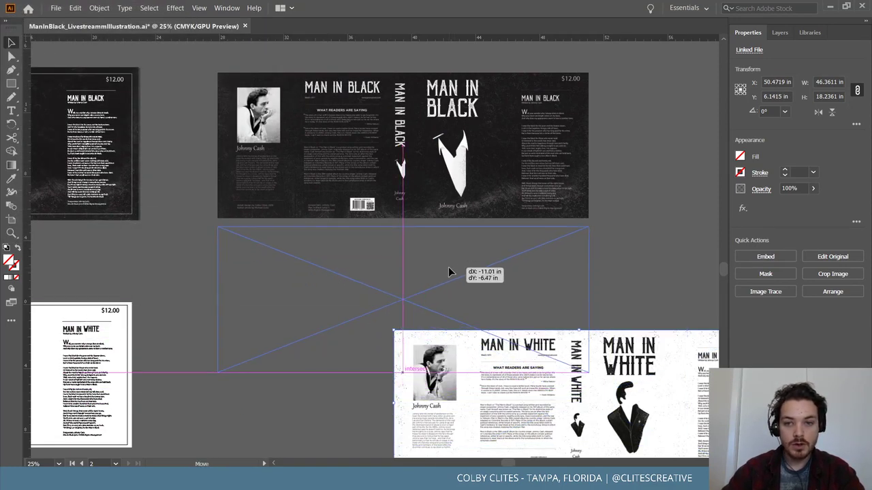
left_click_drag(642, 213, 648, 212)
left_click(647, 212)
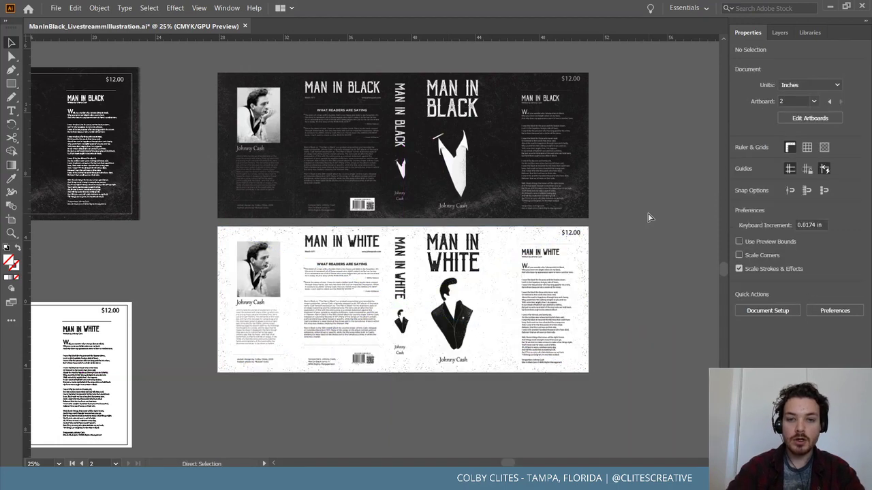
Check the two placed jackets together and save the Illustrator document
key("ctrl+equal")
scroll(649, 218, "down", 1)
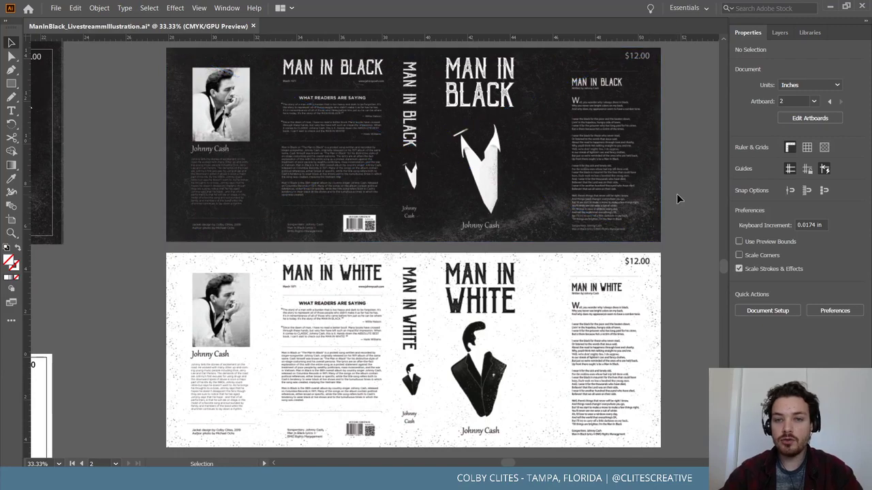
left_click(59, 12)
left_click(92, 86)
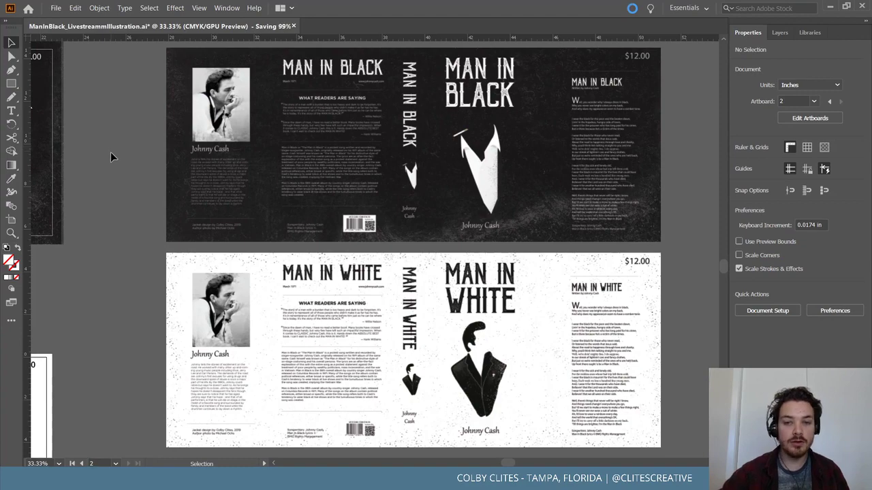
Review the placed jackets, then examine the collage of reference posters and type samples above them
scroll(112, 157, "up", 2)
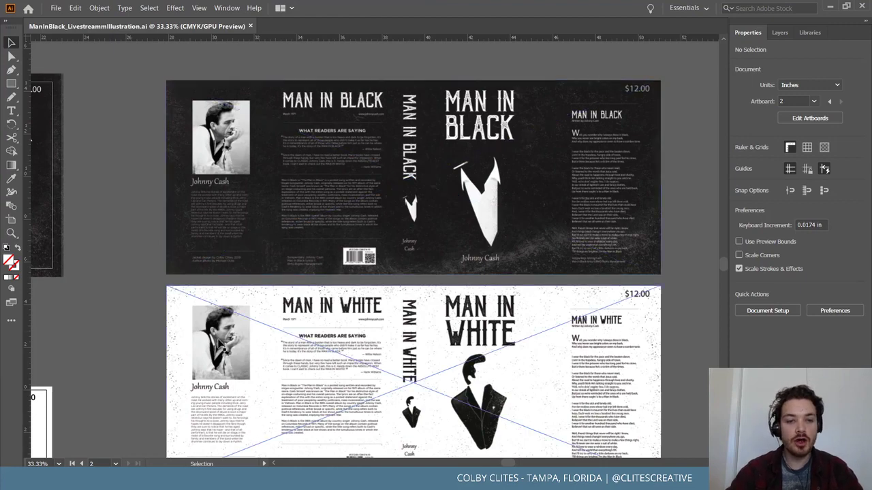
key("ctrl+minus")
key("ctrl+minus")
key("ctrl+minus")
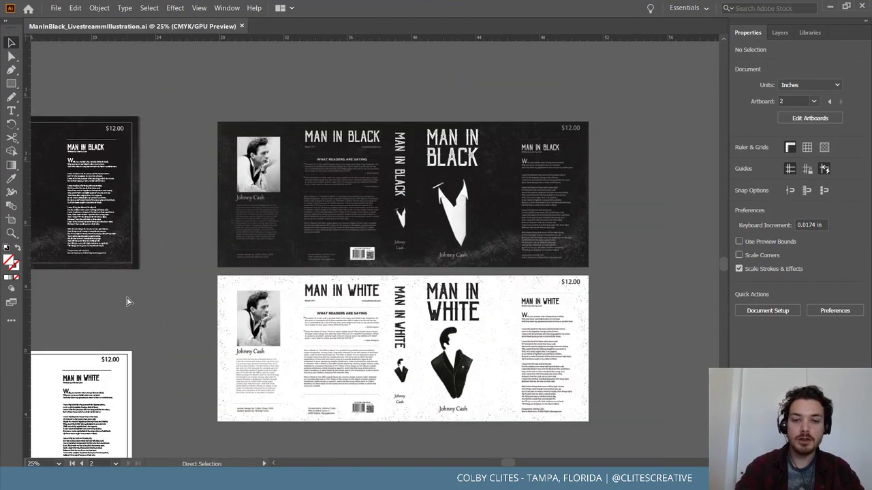
scroll(126, 299, "up", 5)
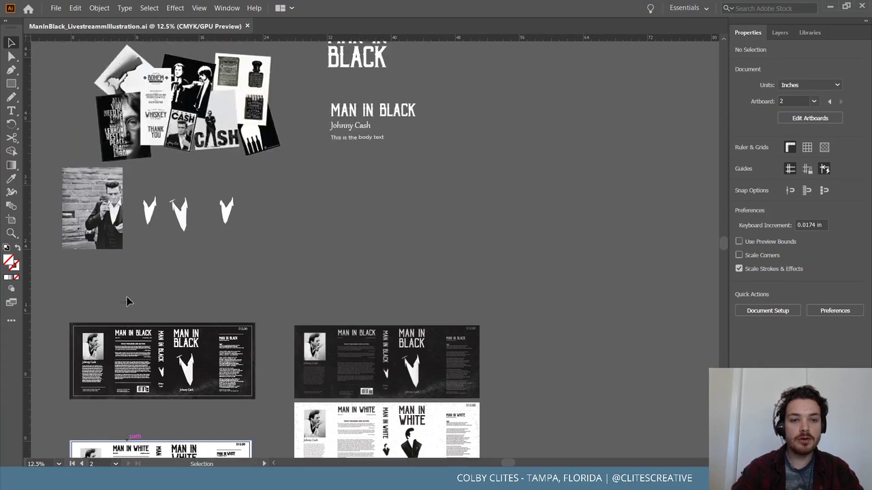
scroll(126, 300, "left", 3)
scroll(126, 299, "up", 3)
scroll(126, 297, "left", 3)
key("ctrl+plus")
key("ctrl+plus")
key("ctrl+plus")
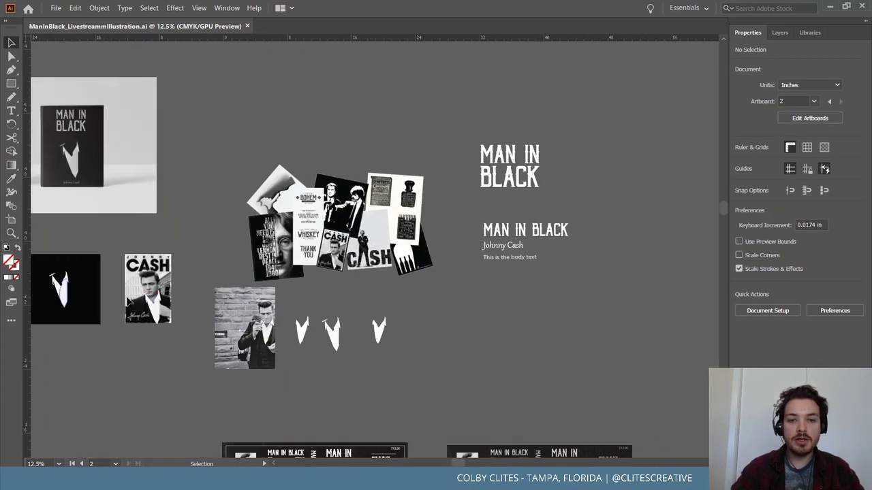
scroll(126, 299, "left", 5)
scroll(126, 300, "up", 3)
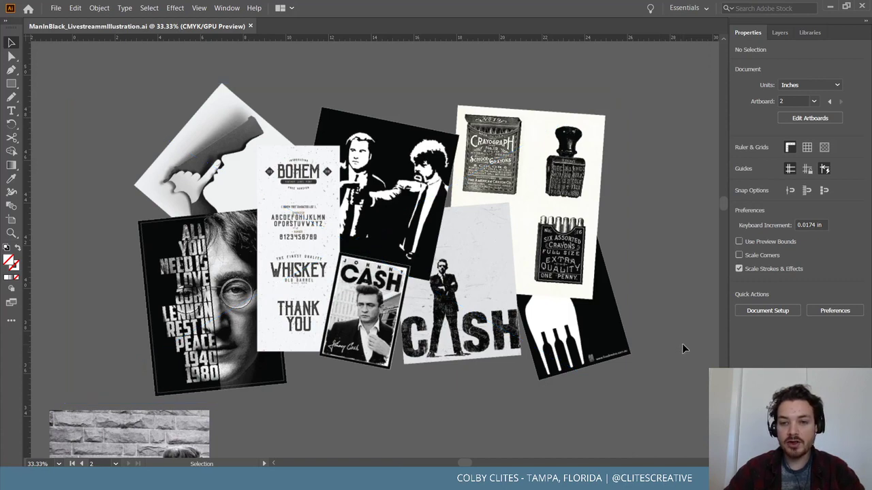
Review the title, author and body type samples beside the reference collage, and the white collar illustrations with their source photos
scroll(632, 328, "right", 10)
scroll(633, 328, "up", 2)
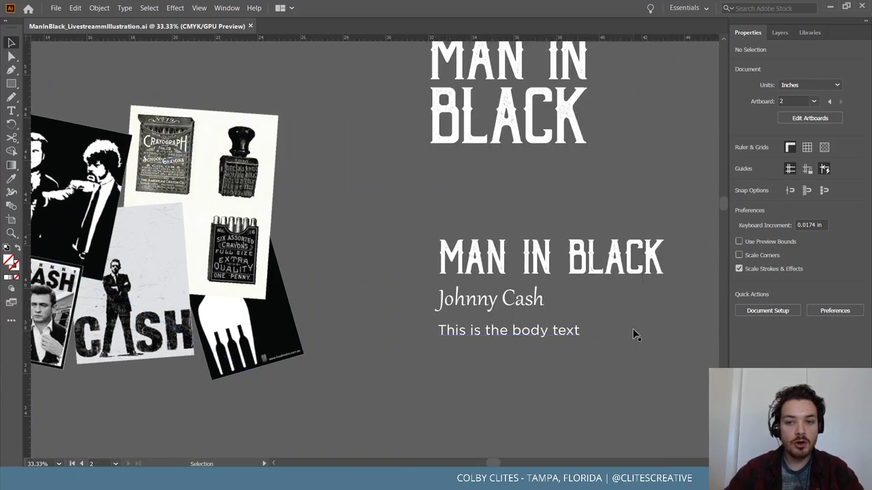
scroll(389, 329, "down", 5)
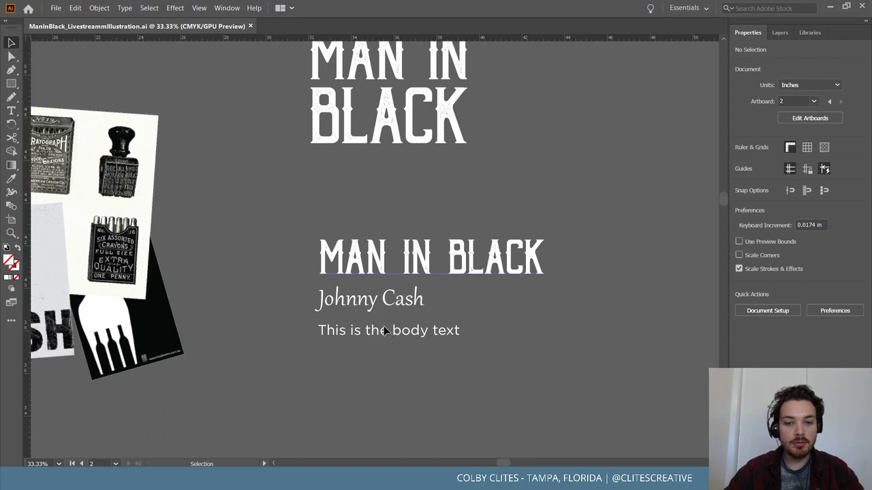
scroll(352, 325, "left", 8)
scroll(320, 320, "down", 5)
scroll(306, 316, "left", 6)
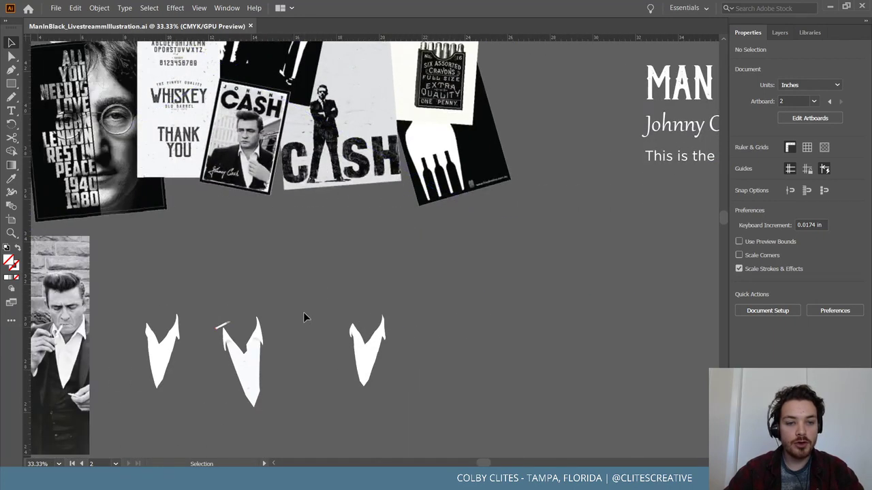
scroll(170, 314, "left", 3)
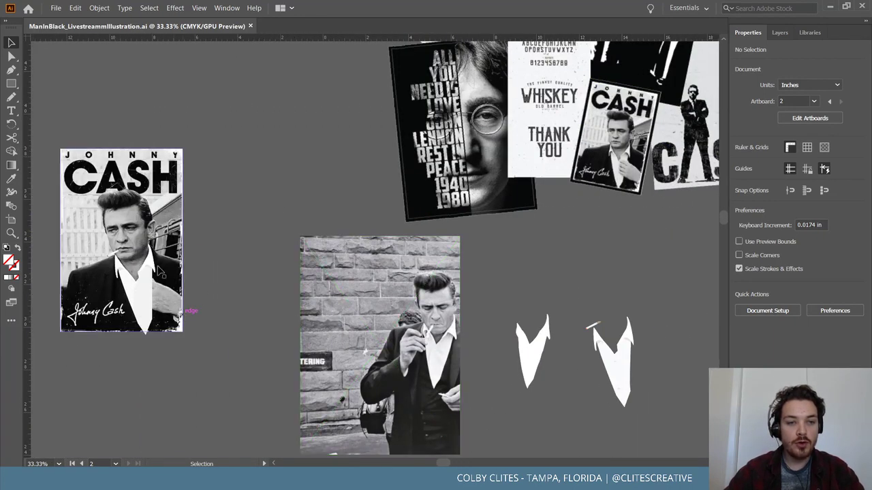
Examine the Man in Black book mockup showing the spine and front cover
scroll(136, 293, "left", 4)
scroll(126, 286, "up", 10)
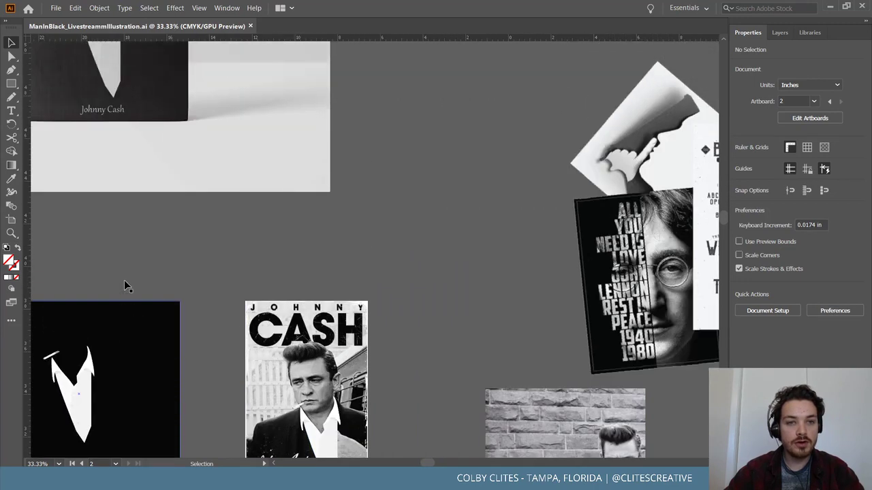
scroll(242, 238, "up", 3)
scroll(242, 238, "left", 3)
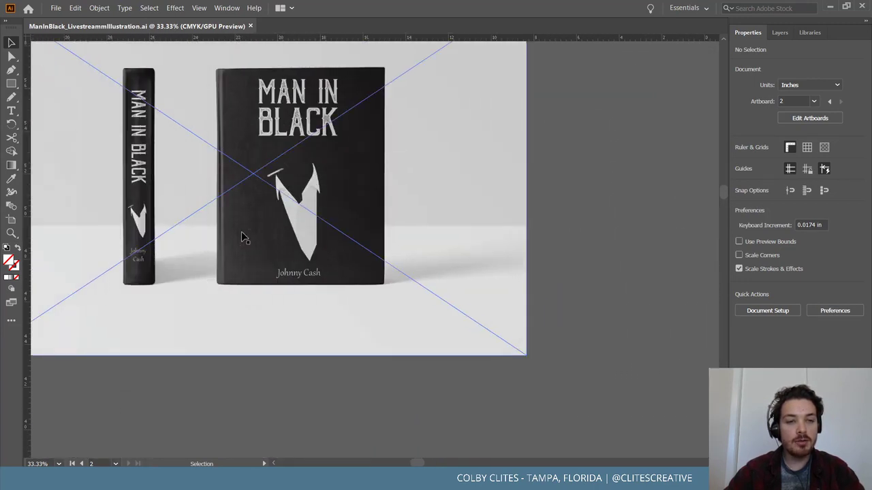
scroll(589, 278, "up", 1)
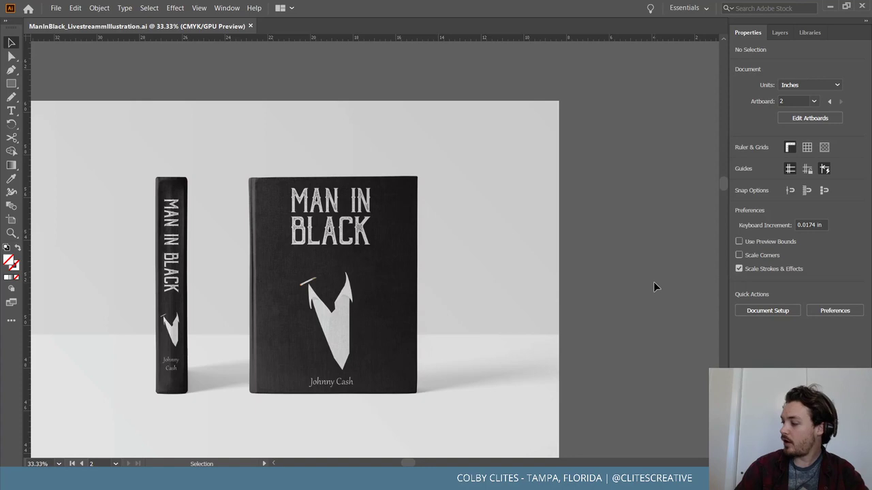
Look over the whole project layout from the mockup down, then compare the final placed Man in Black and Man in White jackets
key("ctrl+minus")
key("ctrl+minus")
scroll(653, 281, "down", 4)
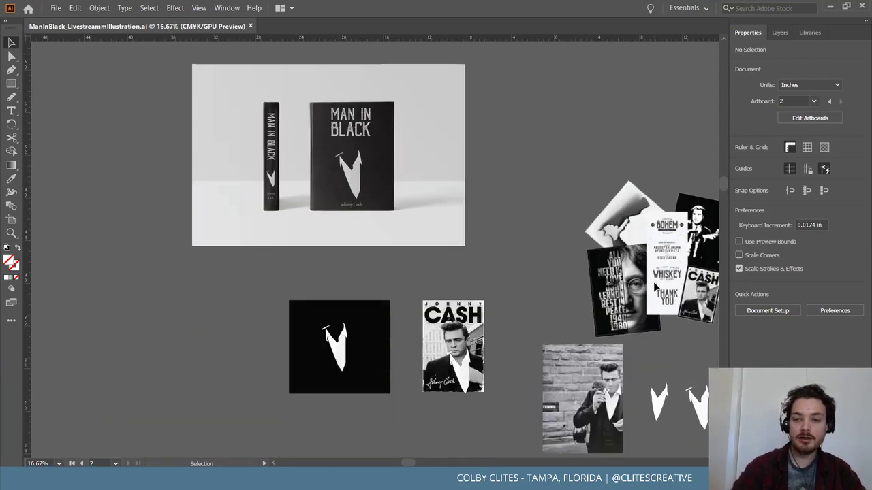
scroll(655, 286, "down", 8)
scroll(656, 286, "right", 10)
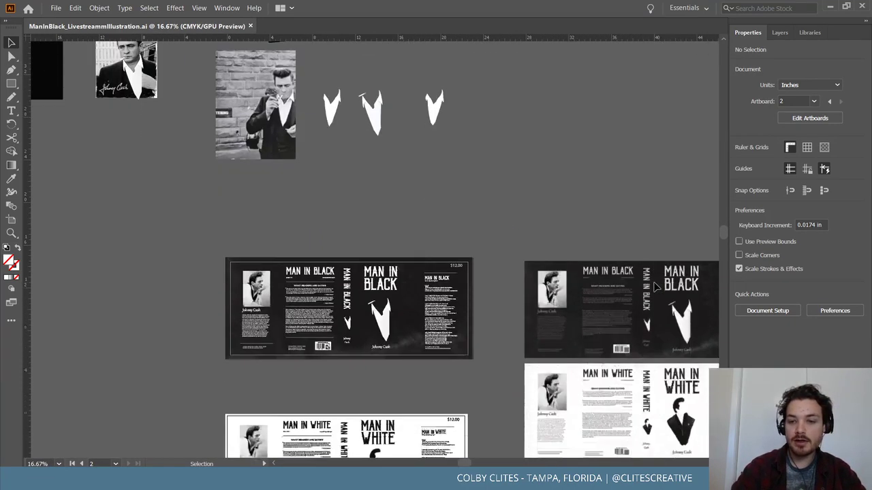
scroll(654, 283, "down", 3)
scroll(654, 283, "right", 5)
key("ctrl+equal")
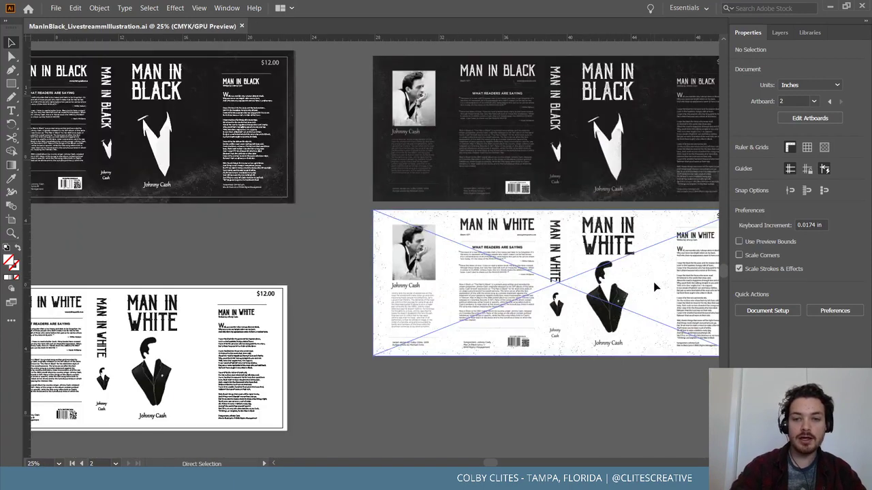
scroll(654, 286, "right", 6)
scroll(655, 287, "up", 2)
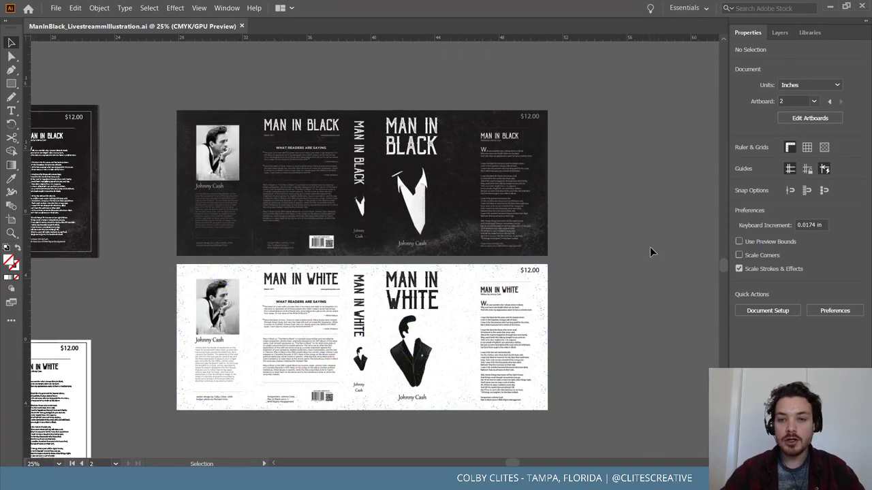